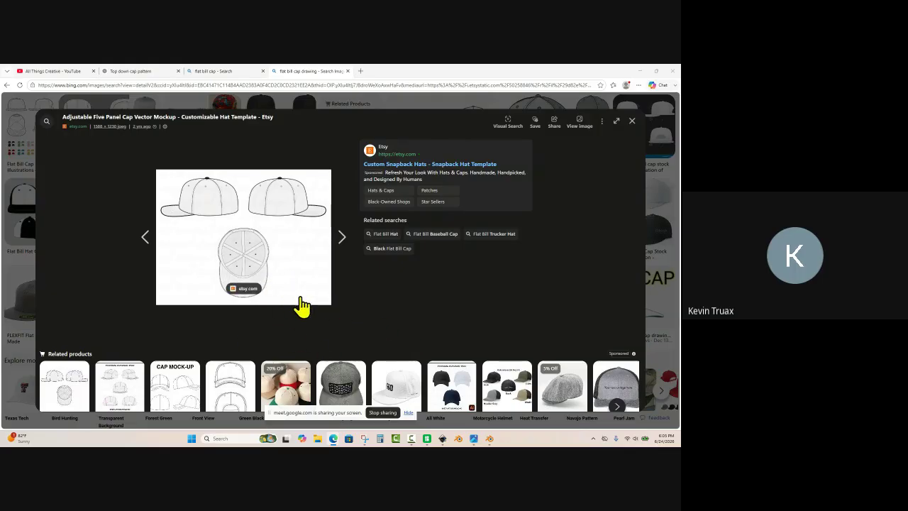
# Step: Copy the cap mockup image showing two side views and a top view, and paste it into the Inkscape document
pyautogui.rightClick(294, 270)
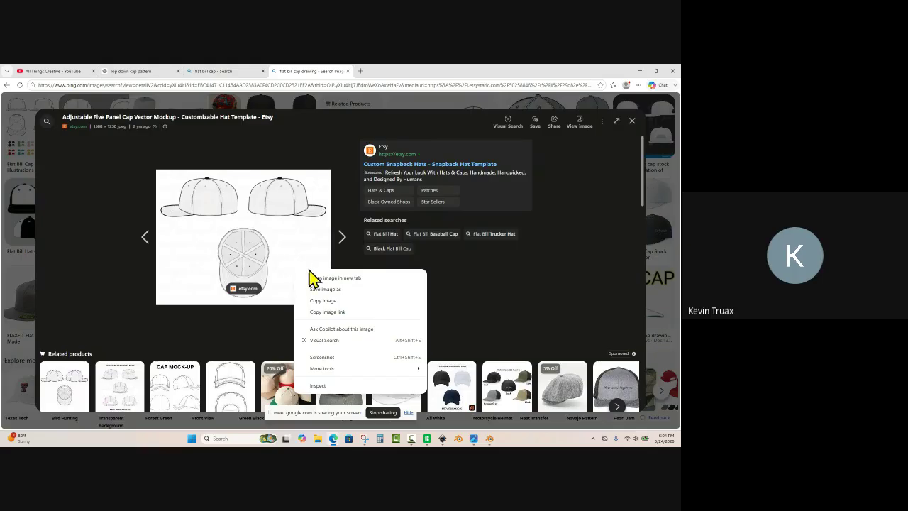
pyautogui.click(332, 301)
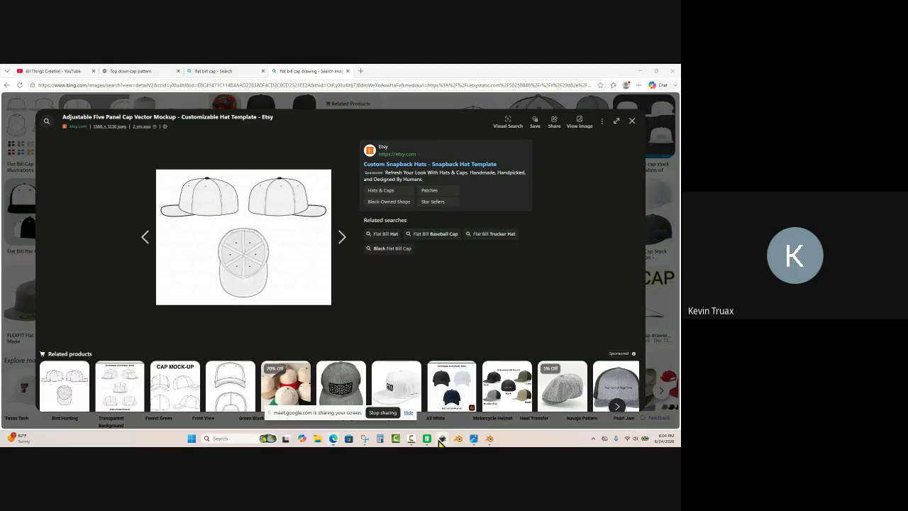
pyautogui.moveTo(443, 437)
pyautogui.click(404, 410)
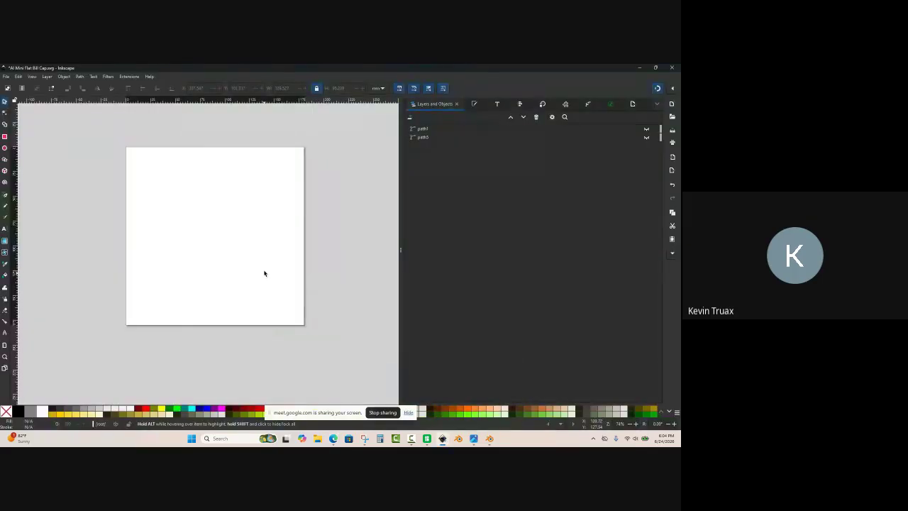
pyautogui.rightClick(311, 234)
pyautogui.press('Return')
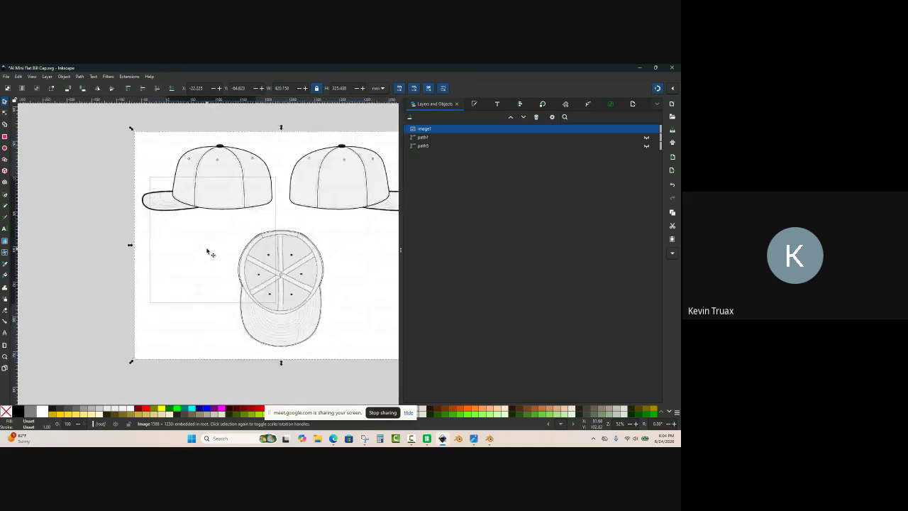
# Step: Move the pasted cap image off the page into the empty canvas beside it and deselect it
pyautogui.keyDown('ctrl'); pyautogui.scroll(-4, 209, 253); pyautogui.keyUp('ctrl')
pyautogui.moveTo(261, 253); pyautogui.dragTo(331, 227)
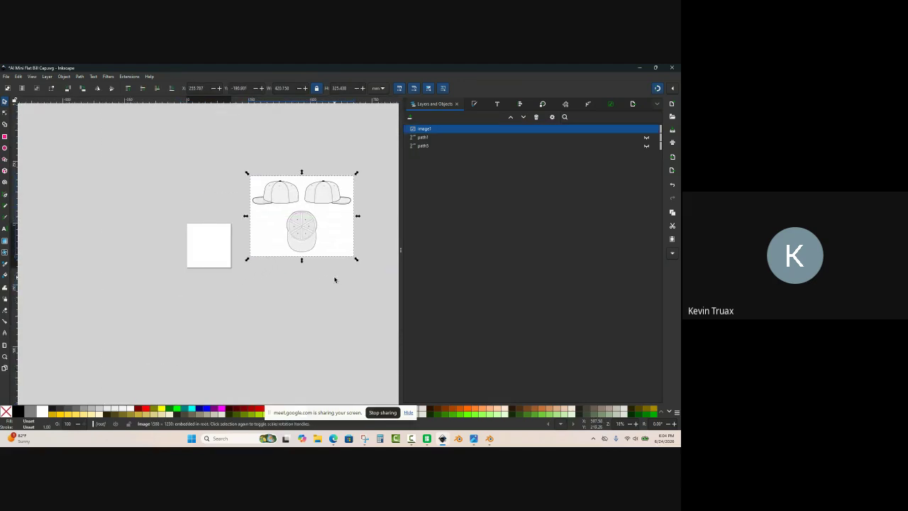
pyautogui.click(385, 186)
pyautogui.keyDown('ctrl'); pyautogui.scroll(1, 385, 190); pyautogui.keyUp('ctrl')
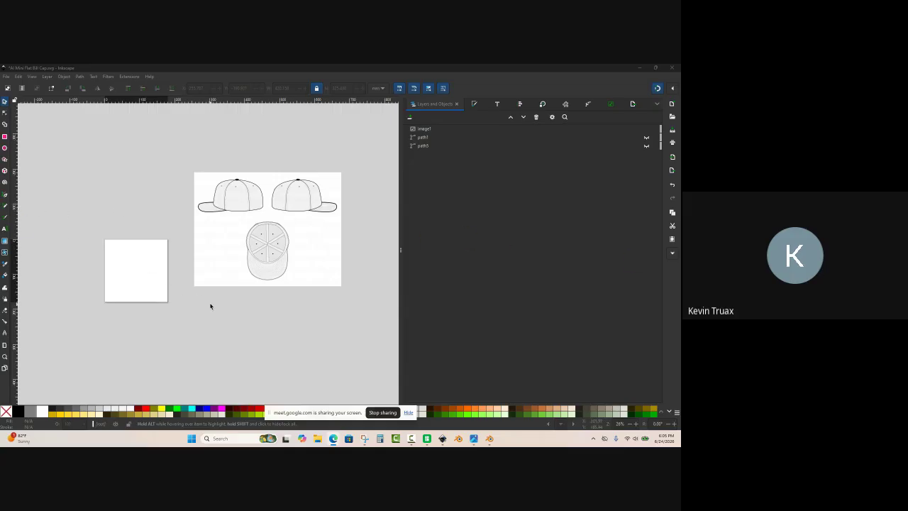
# Step: Review the flat bill cap search results and the sewing pattern diagram in the browser, and return to Inkscape
pyautogui.click(241, 269)
pyautogui.keyDown('ctrl'); pyautogui.scroll(1, 320, 211); pyautogui.keyUp('ctrl')
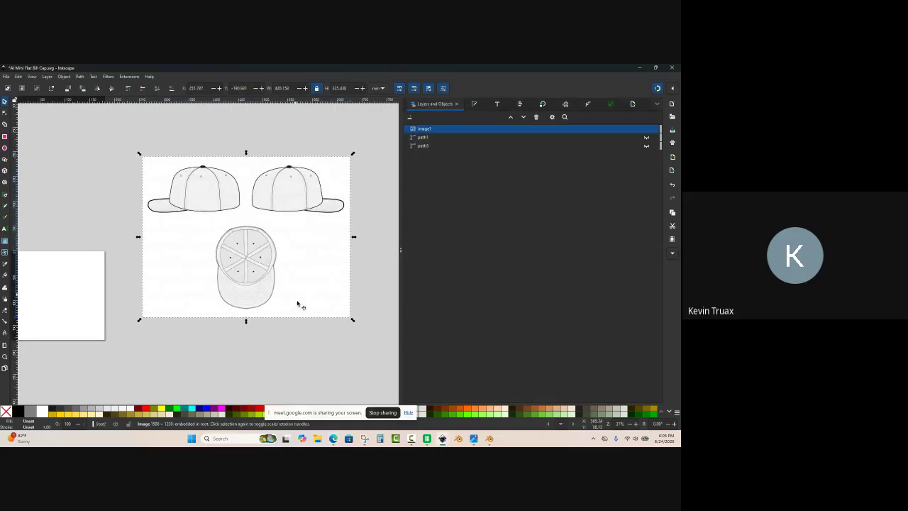
pyautogui.moveTo(334, 440)
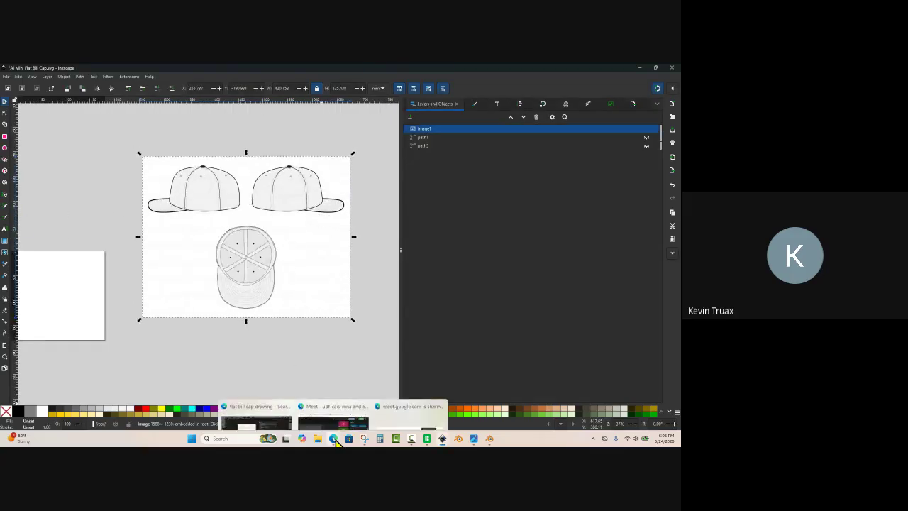
pyautogui.click(268, 414)
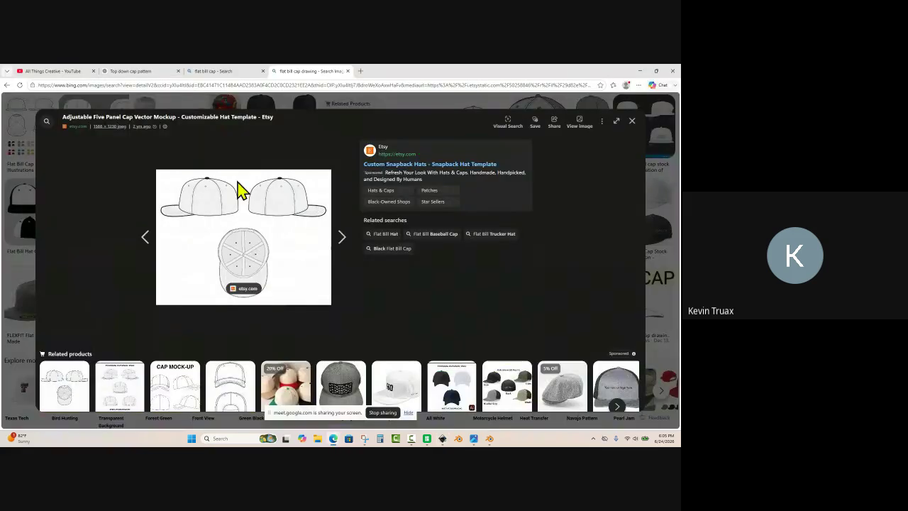
pyautogui.click(217, 73)
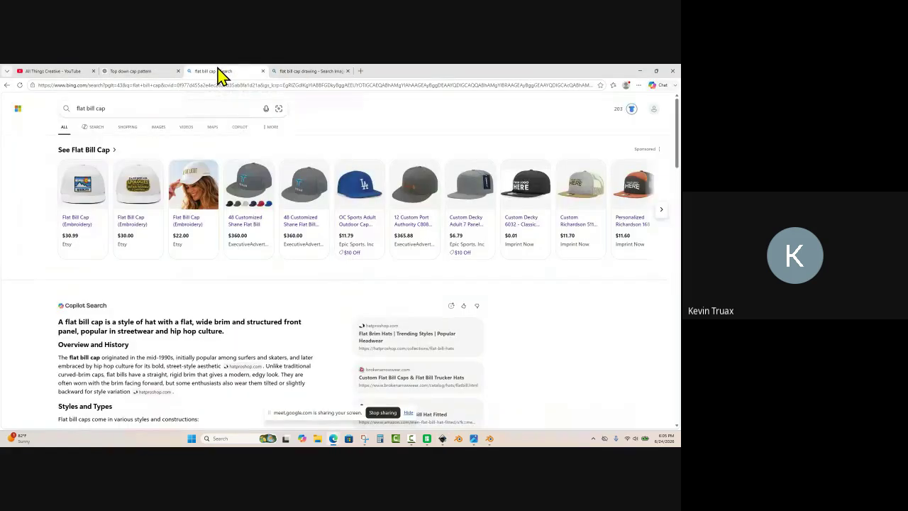
pyautogui.click(149, 72)
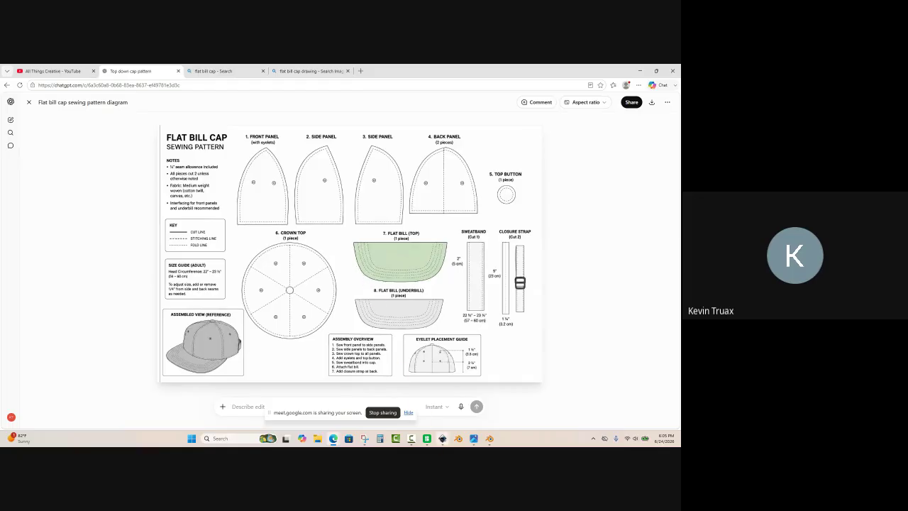
pyautogui.moveTo(440, 438)
pyautogui.click(397, 408)
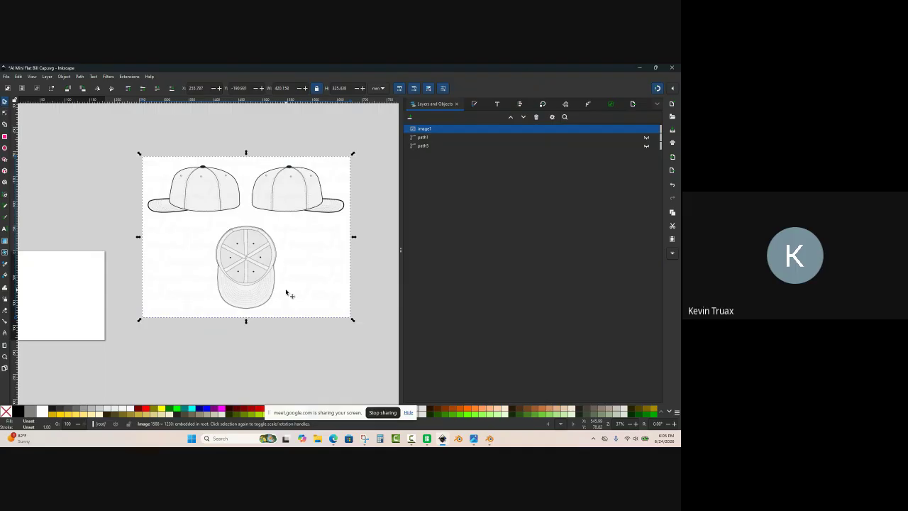
pyautogui.click(5, 163)
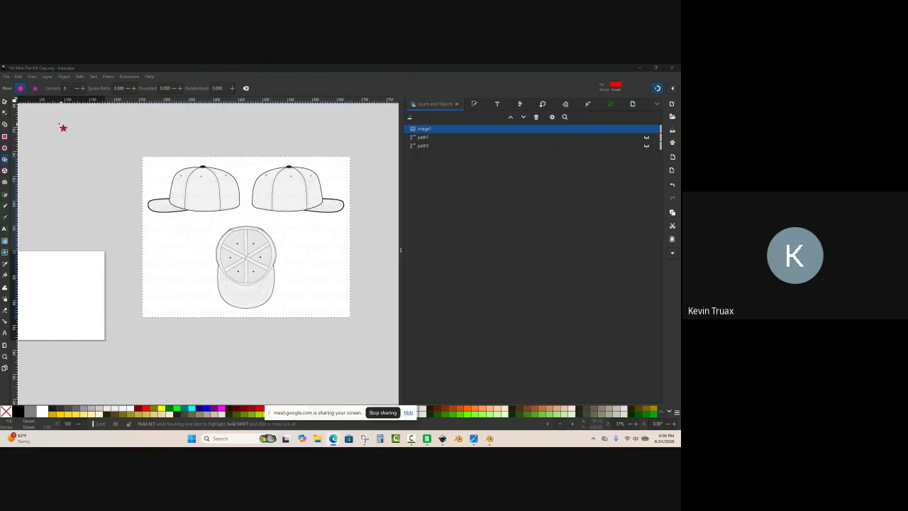
pyautogui.moveTo(66, 130); pyautogui.dragTo(192, 241)
pyautogui.keyDown('ctrl'); pyautogui.scroll(-3, 213, 241); pyautogui.keyUp('ctrl')
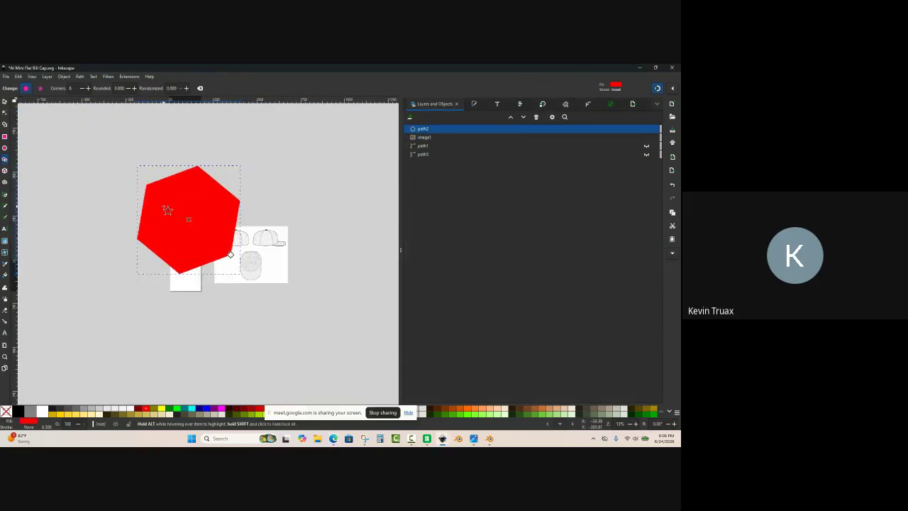
pyautogui.press('Delete')
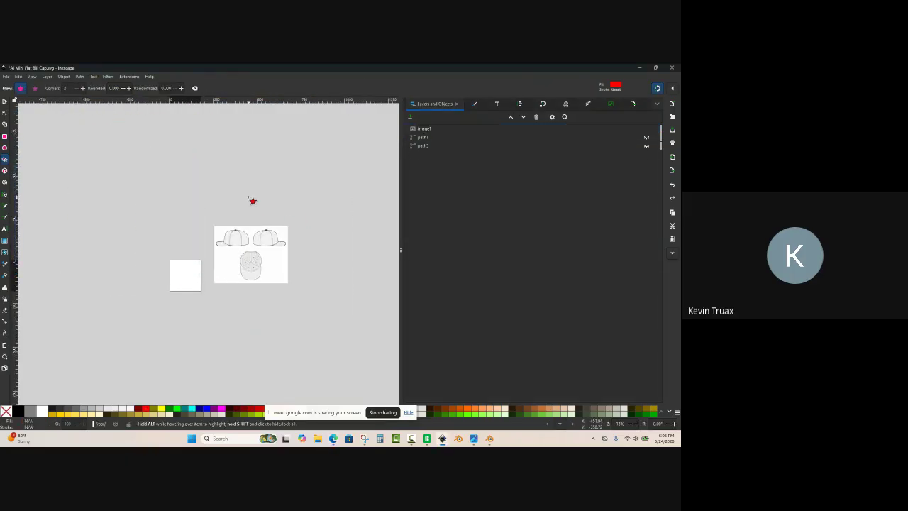
# Step: Draw a red hexagon about 266 × 231 mm with flat top and bottom edges above the cap image
pyautogui.moveTo(249, 196); pyautogui.dragTo(265, 220)
pyautogui.keyDown('ctrl'); pyautogui.scroll(1, 249, 181); pyautogui.keyUp('ctrl')
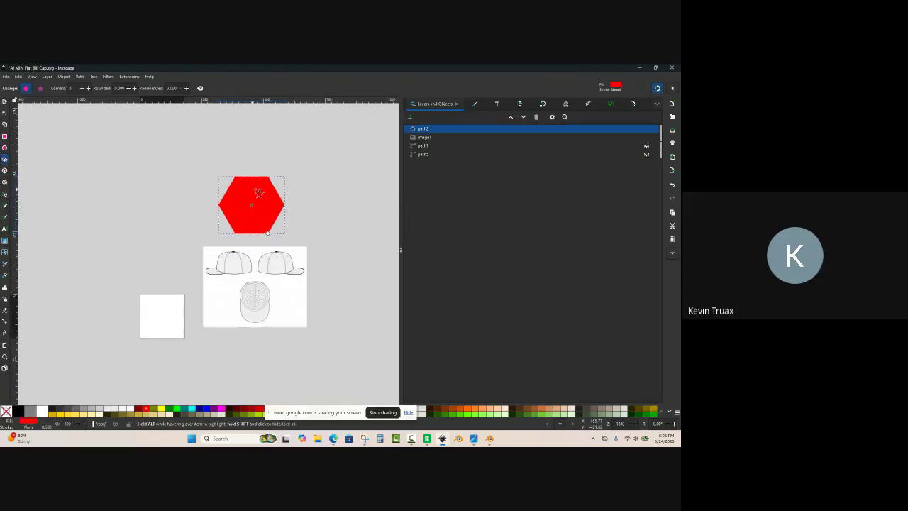
pyautogui.keyDown('ctrl'); pyautogui.scroll(2, 256, 195); pyautogui.keyUp('ctrl')
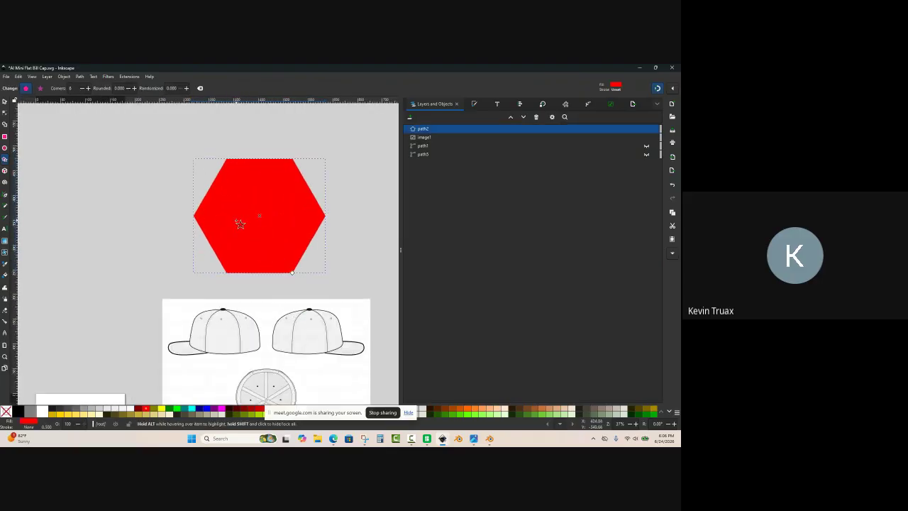
# Step: Scale the hexagon proportionally to about 123 × 107 mm and move it onto the top-view cap drawing
pyautogui.click(5, 102)
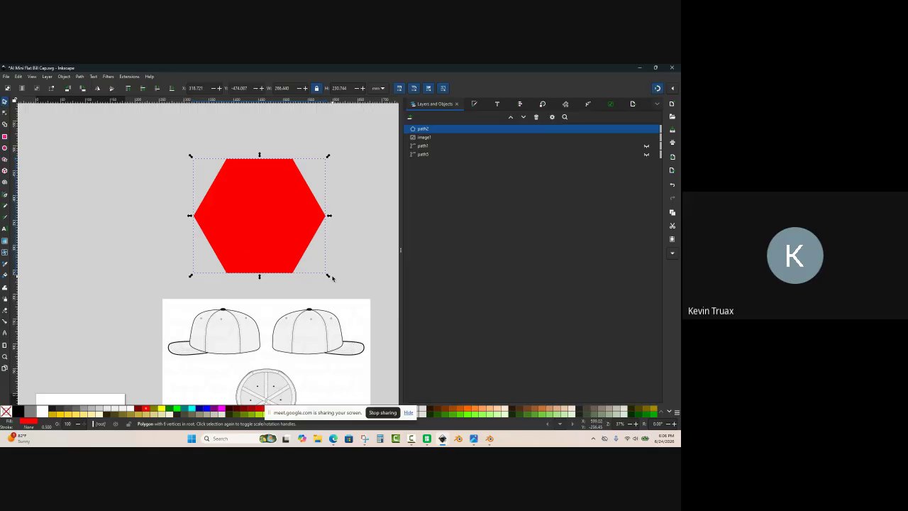
pyautogui.moveTo(328, 279); pyautogui.dragTo(279, 358)
pyautogui.keyDown('ctrl'); pyautogui.scroll(-2, 298, 266); pyautogui.keyUp('ctrl')
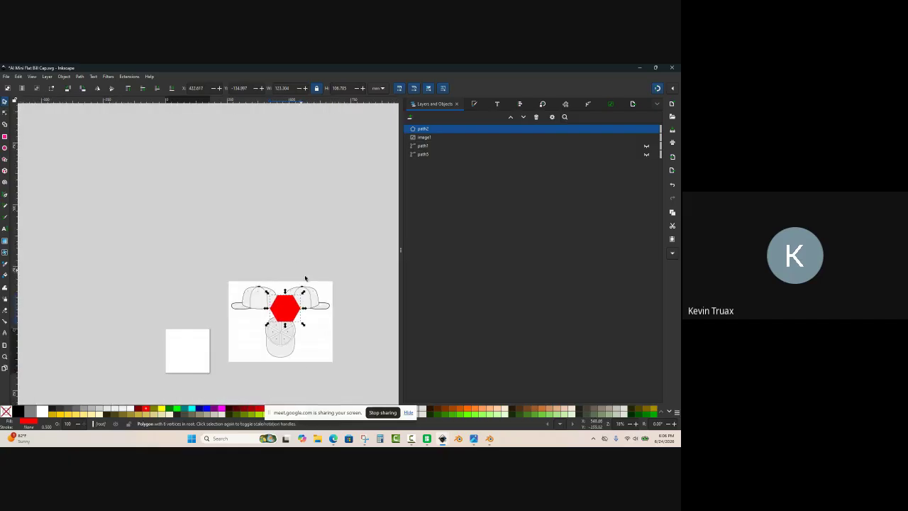
pyautogui.keyDown('ctrl'); pyautogui.scroll(2, 299, 361); pyautogui.keyUp('ctrl')
pyautogui.keyDown('ctrl'); pyautogui.scroll(1, 284, 294); pyautogui.keyUp('ctrl')
pyautogui.moveTo(274, 265); pyautogui.dragTo(237, 306)
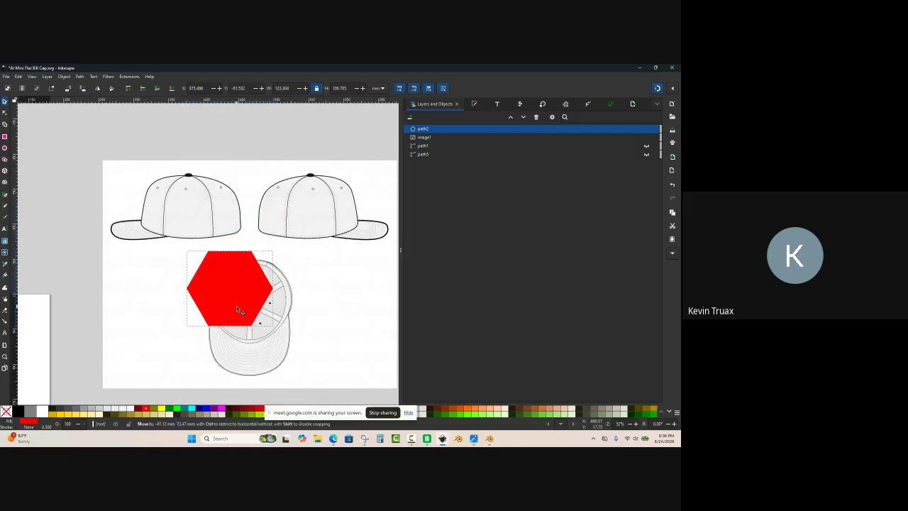
# Step: Resize the hexagon to about 152 × 131 mm and reposition it over the crown of the top-view cap
pyautogui.moveTo(276, 330); pyautogui.dragTo(319, 362)
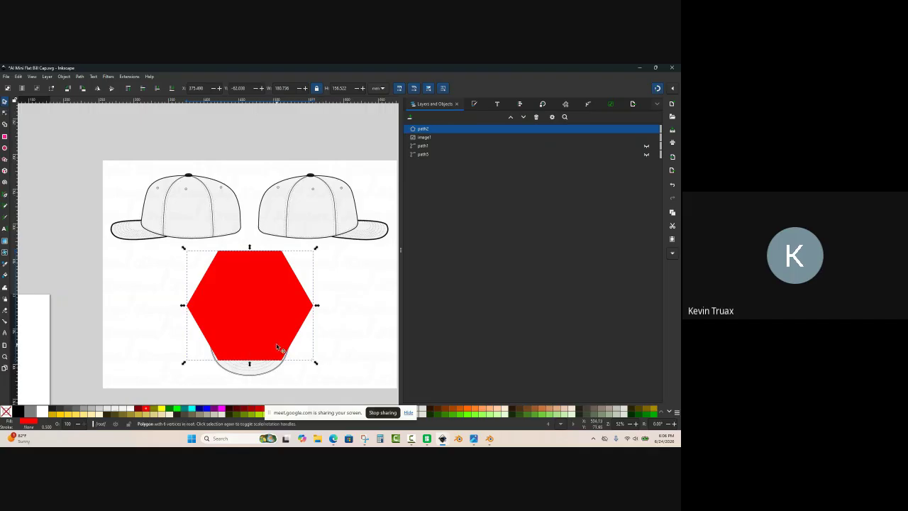
pyautogui.keyDown('ctrl'); pyautogui.scroll(1, 276, 334); pyautogui.keyUp('ctrl')
pyautogui.moveTo(275, 328); pyautogui.dragTo(275, 300)
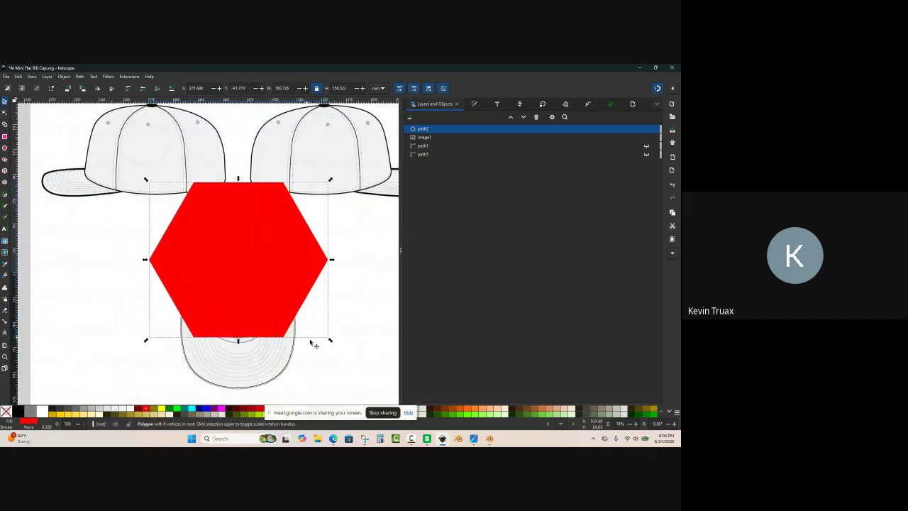
pyautogui.moveTo(335, 349); pyautogui.dragTo(301, 316)
pyautogui.moveTo(245, 245); pyautogui.dragTo(273, 285)
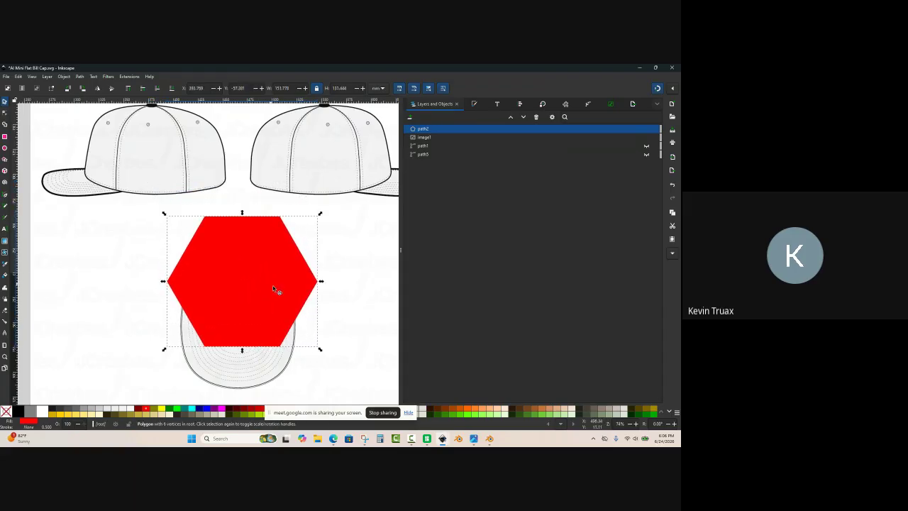
# Step: Fine-tune the hexagon to about 141 × 122 mm and align it over the crown of the top-view cap
pyautogui.keyDown('ctrl'); pyautogui.scroll(1, 308, 314); pyautogui.keyUp('ctrl')
pyautogui.moveTo(324, 351); pyautogui.dragTo(316, 346)
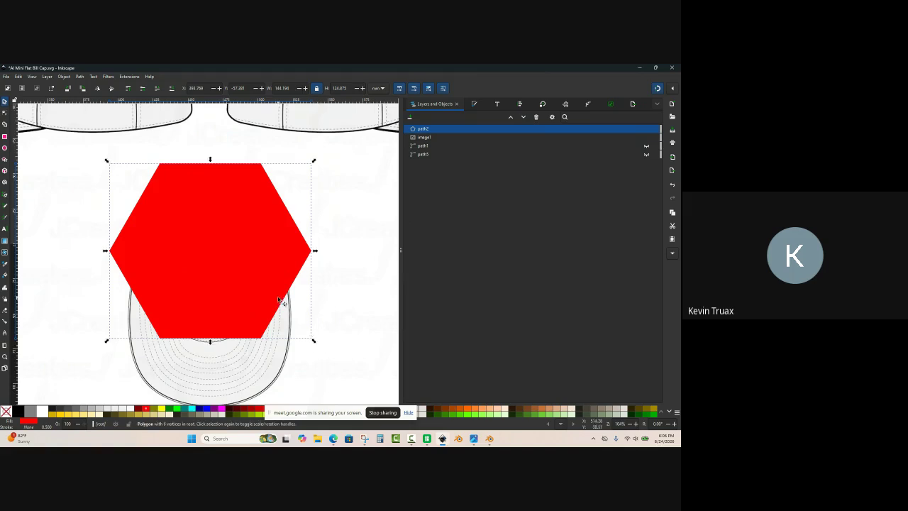
pyautogui.keyDown('ctrl'); pyautogui.scroll(1, 280, 300); pyautogui.keyUp('ctrl')
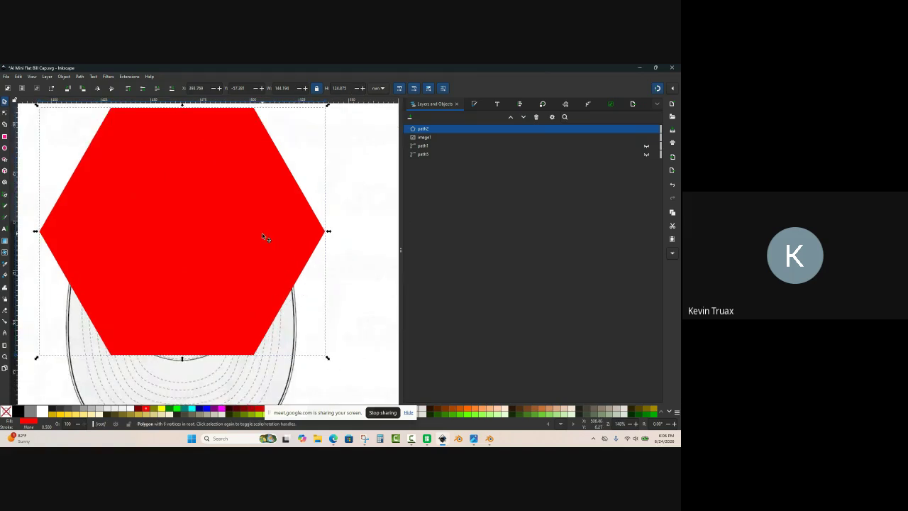
pyautogui.moveTo(263, 238); pyautogui.dragTo(276, 242)
pyautogui.keyDown('ctrl'); pyautogui.scroll(-1, 273, 242); pyautogui.keyUp('ctrl')
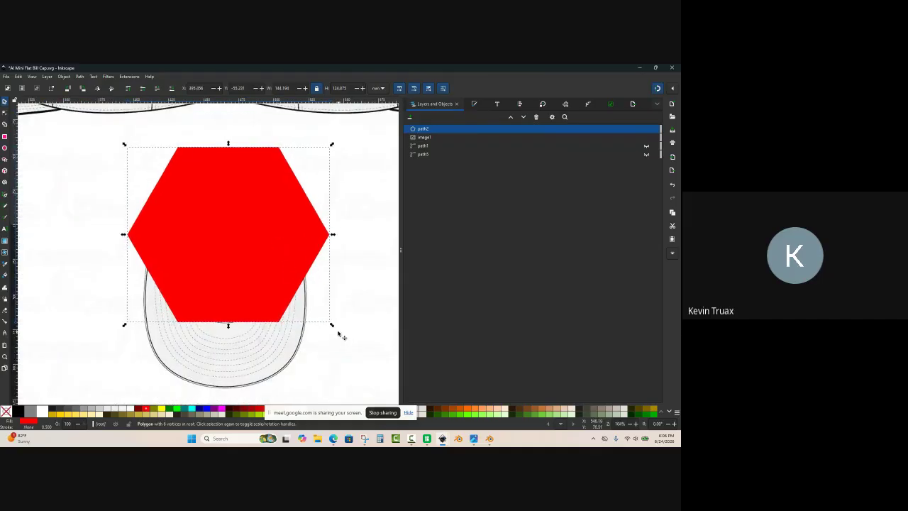
pyautogui.moveTo(338, 333); pyautogui.dragTo(328, 325)
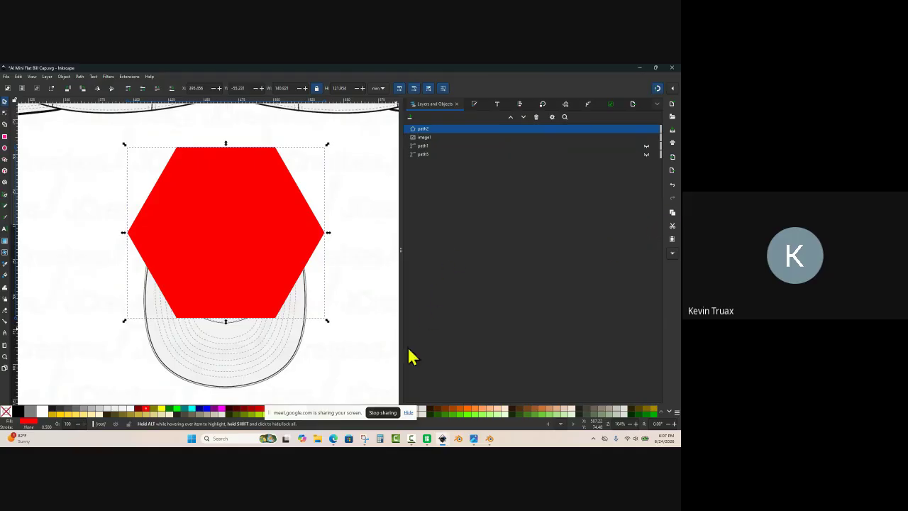
# Step: Switch to Bambu Studio and open the project STL3D - Flat Bill Cap Gift Box.3mf from the Desktop
pyautogui.click(442, 438)
pyautogui.click(426, 438)
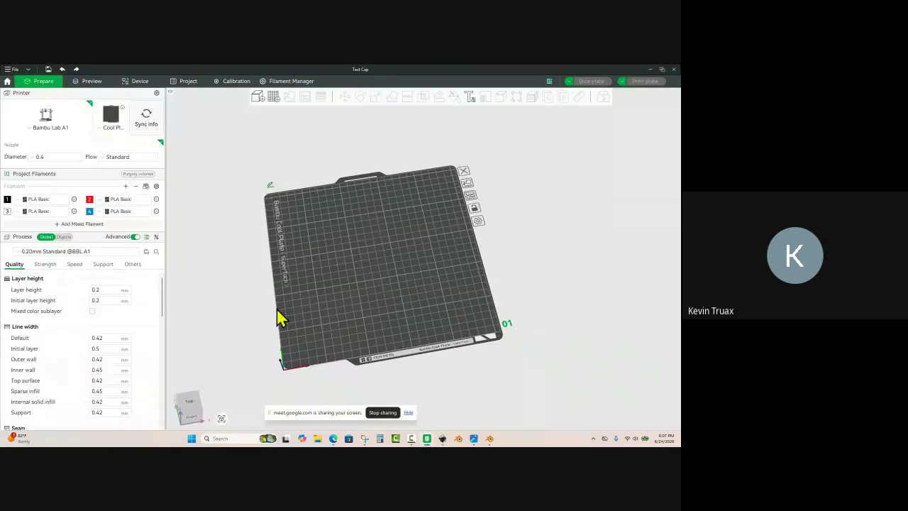
pyautogui.click(12, 70)
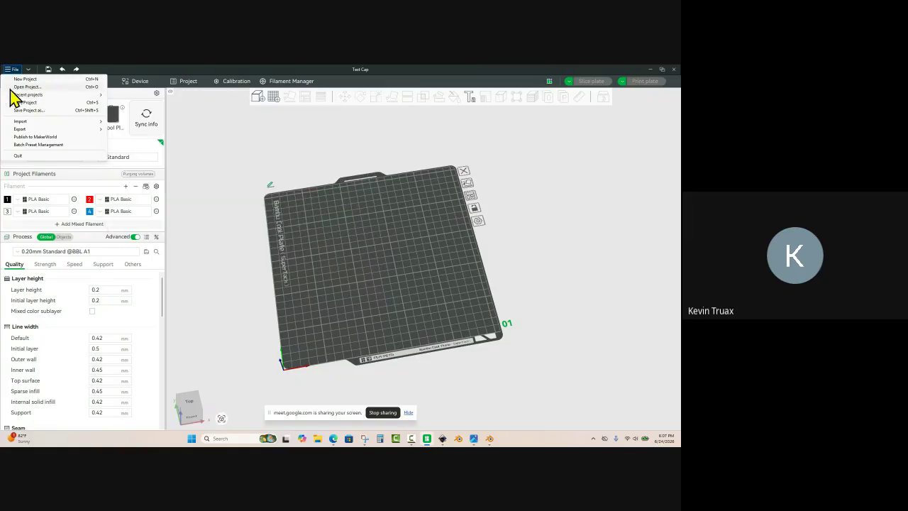
pyautogui.click(25, 87)
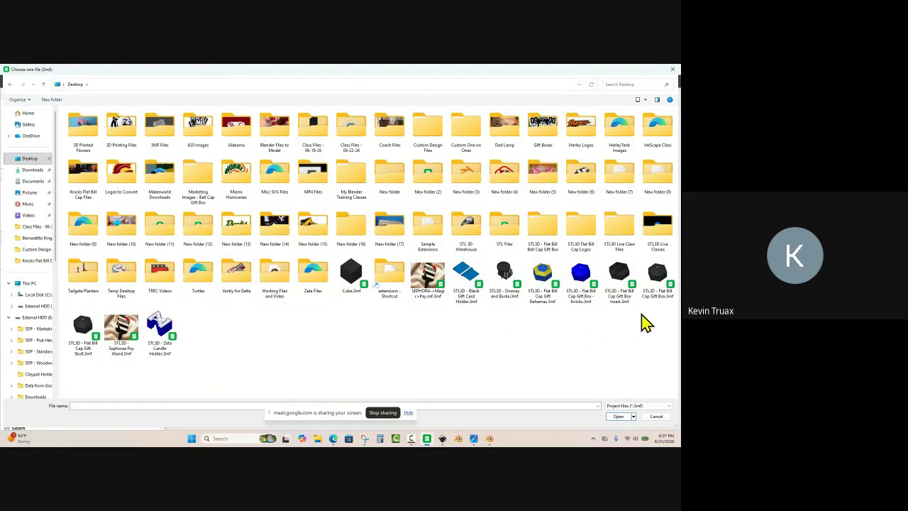
pyautogui.click(659, 278)
pyautogui.doubleClick(659, 278)
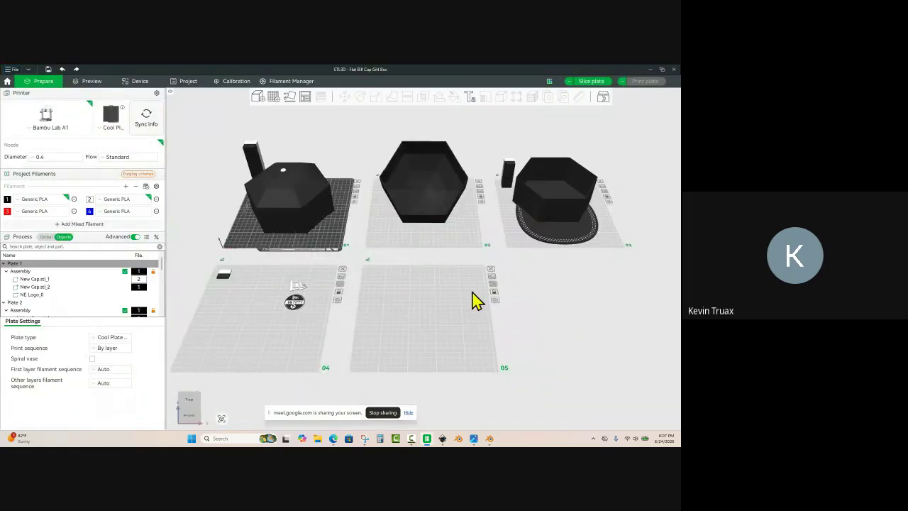
# Step: Examine the cap base with its flat bill on plate 3 from several angles and select its assembly
pyautogui.scroll(-3, 506, 301)
pyautogui.moveTo(551, 348); pyautogui.dragTo(456, 359, button='right')
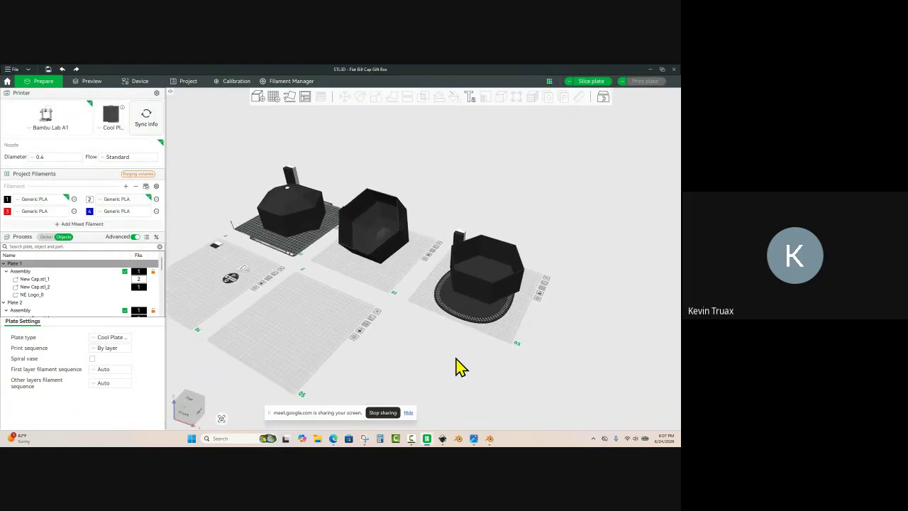
pyautogui.scroll(4, 491, 348)
pyautogui.click(551, 363)
pyautogui.scroll(-4, 552, 363)
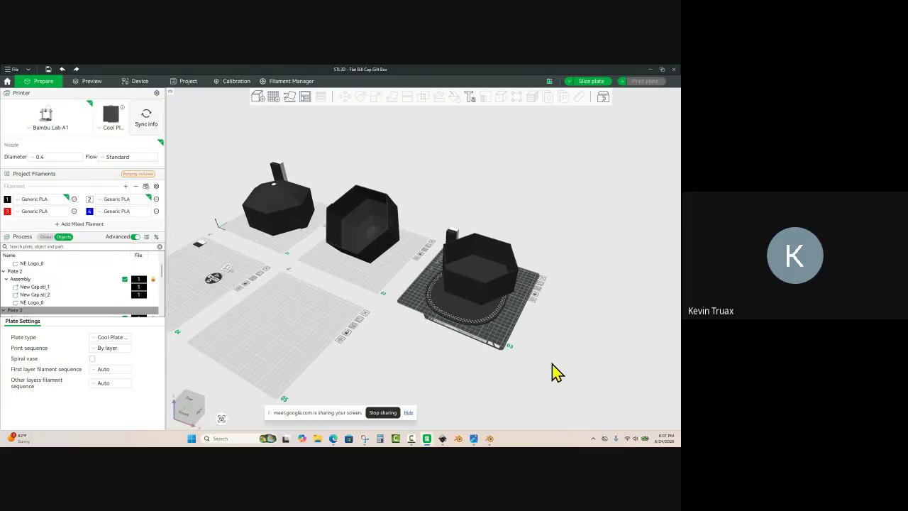
pyautogui.moveTo(555, 365); pyautogui.dragTo(536, 371)
pyautogui.scroll(5, 517, 334)
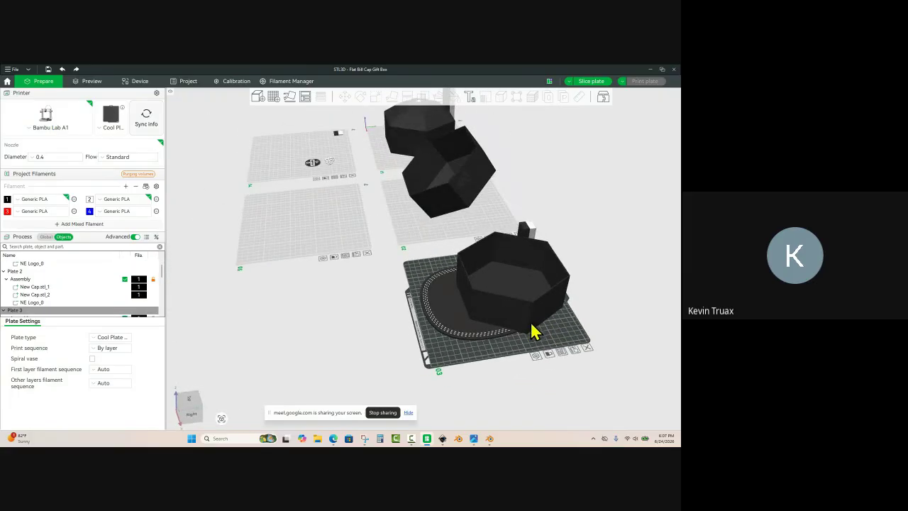
pyautogui.click(532, 326)
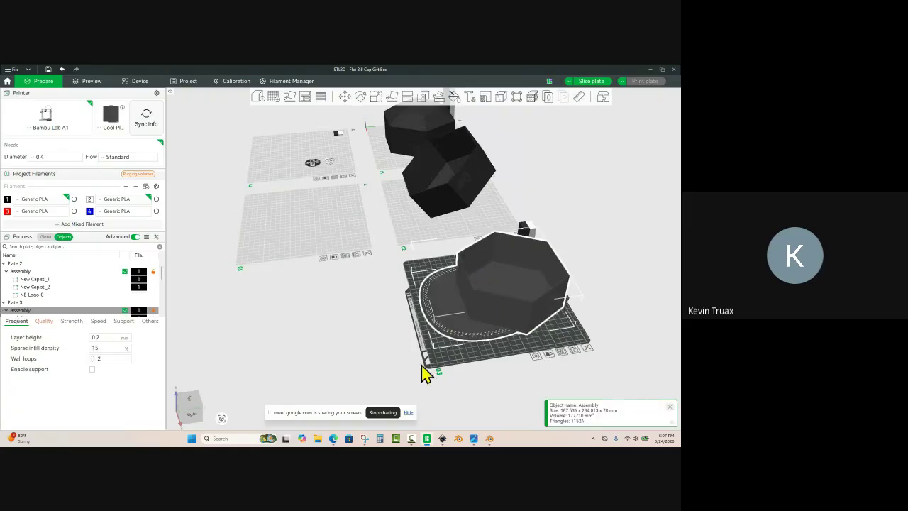
# Step: Scale the cap base assembly on plate 3 uniformly to a Y size of 170 mm
pyautogui.moveTo(426, 371)
pyautogui.mouseDown()
pyautogui.moveTo(430, 385)
pyautogui.moveTo(438, 375)
pyautogui.mouseUp()
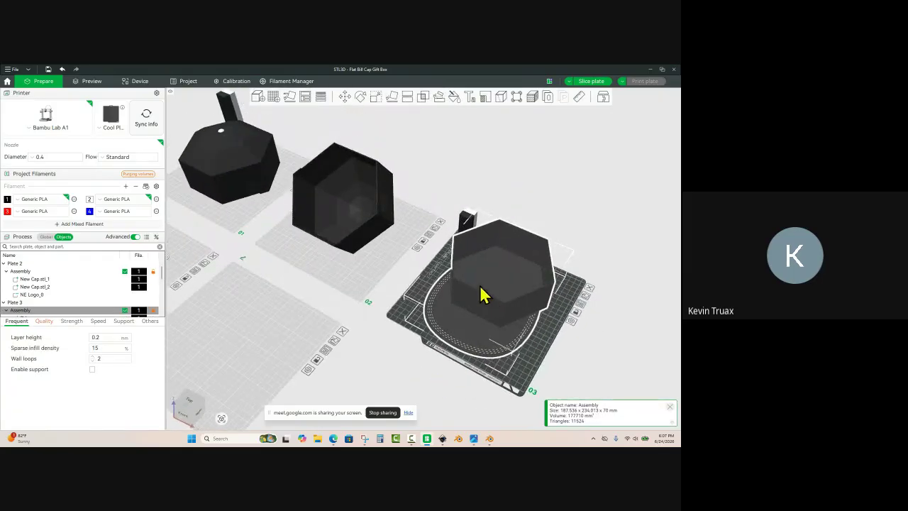
pyautogui.click(375, 101)
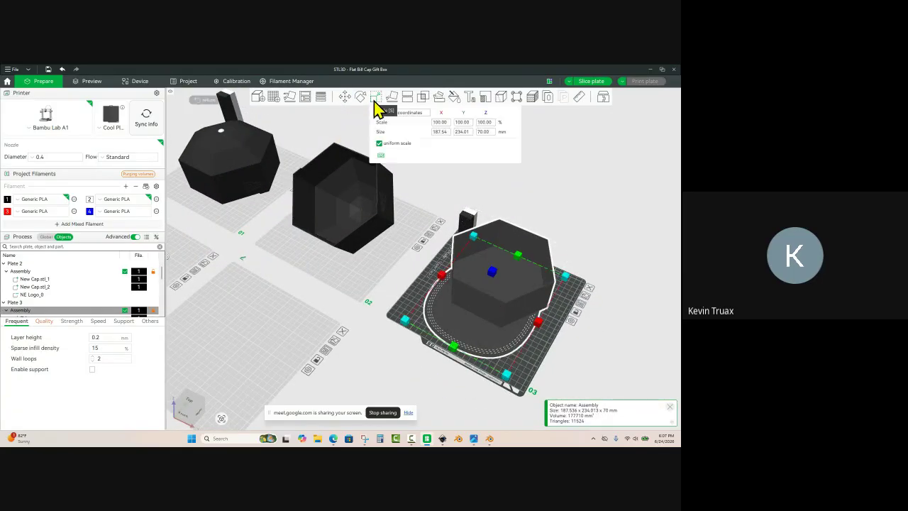
pyautogui.click(468, 134)
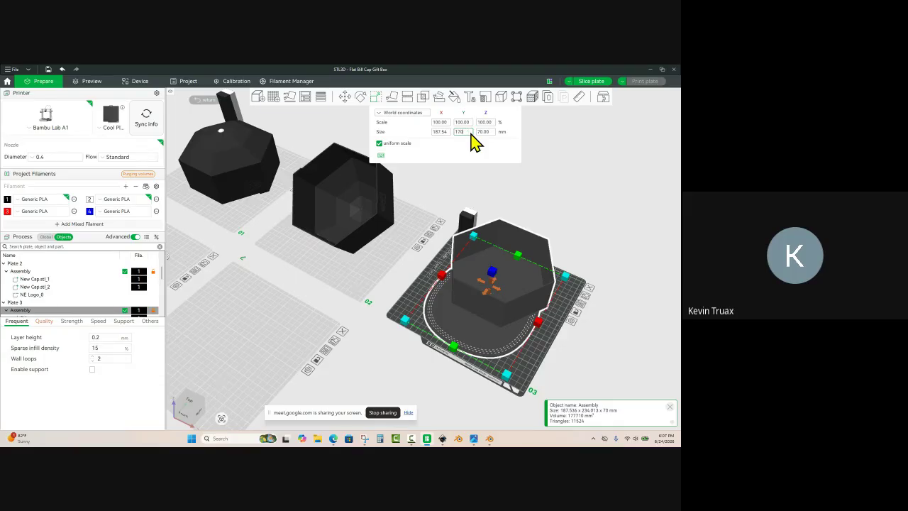
pyautogui.press('Return')
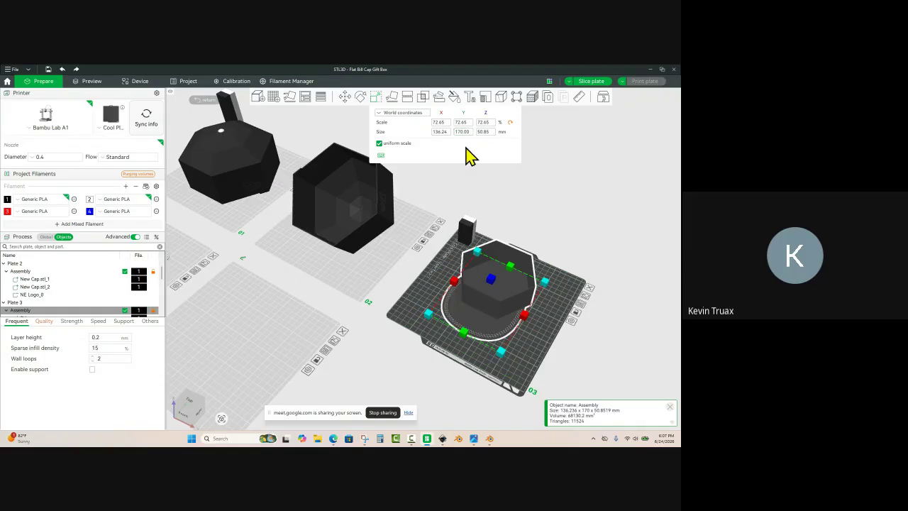
pyautogui.click(425, 308)
# Step: Measure the wall thickness of the scaled hexagonal base between the inner and outer vertical edges at one corner
pyautogui.scroll(2, 497, 283)
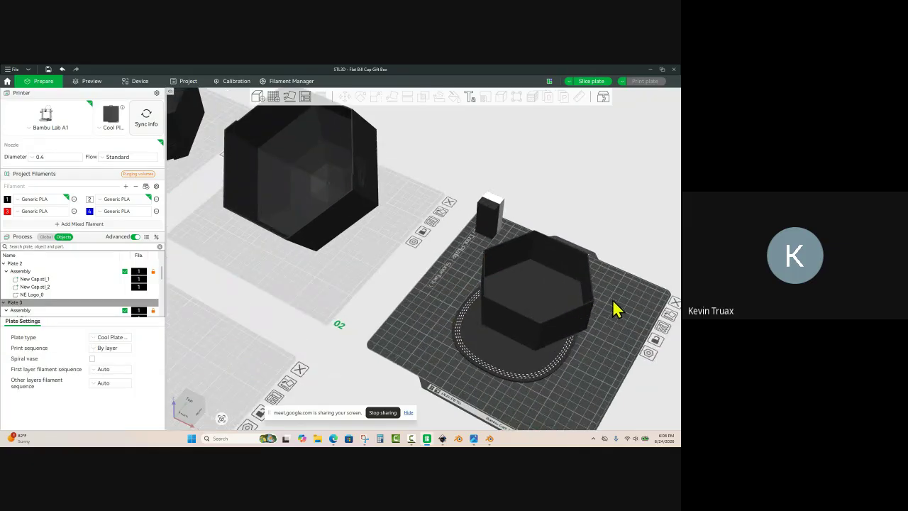
pyautogui.scroll(3, 454, 269)
pyautogui.scroll(5, 535, 284)
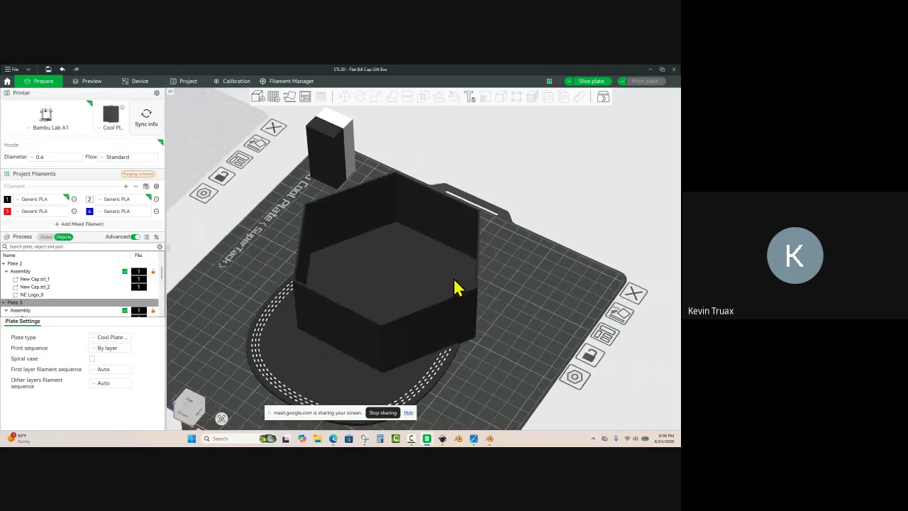
pyautogui.scroll(2, 523, 269)
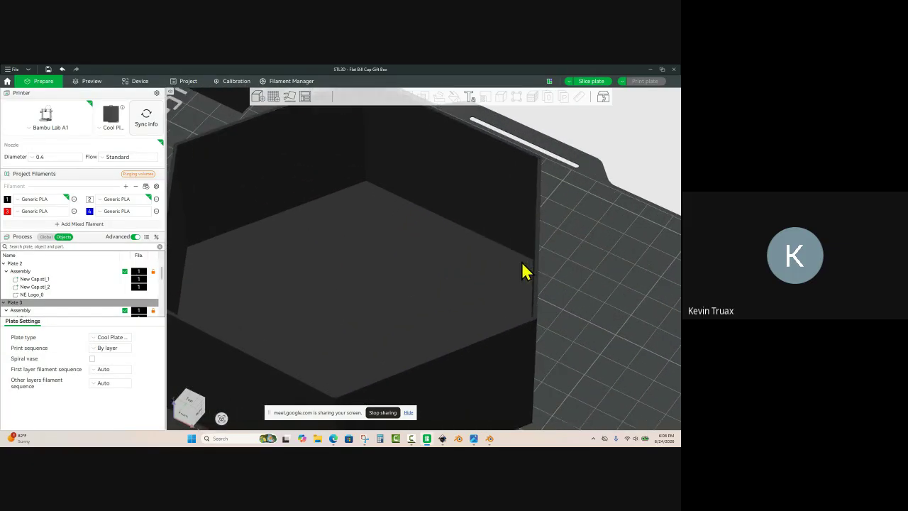
pyautogui.click(537, 275)
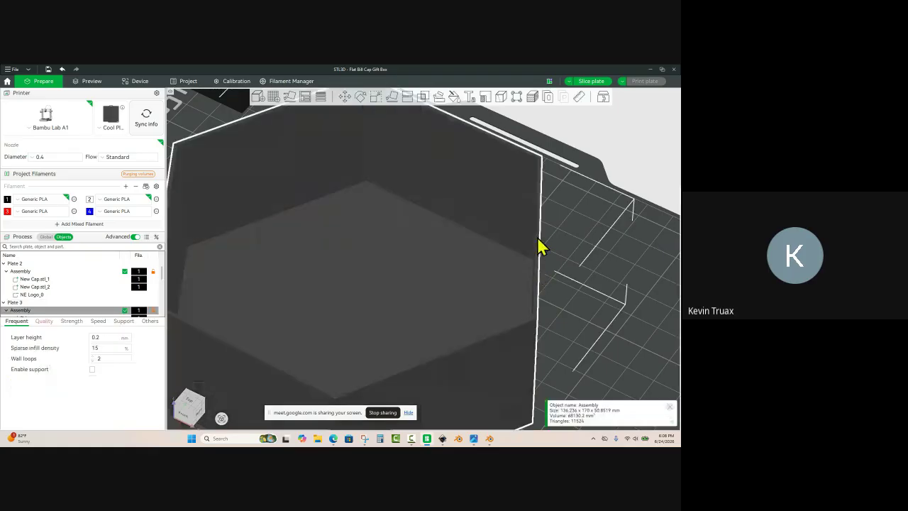
pyautogui.click(579, 97)
pyautogui.scroll(2, 557, 264)
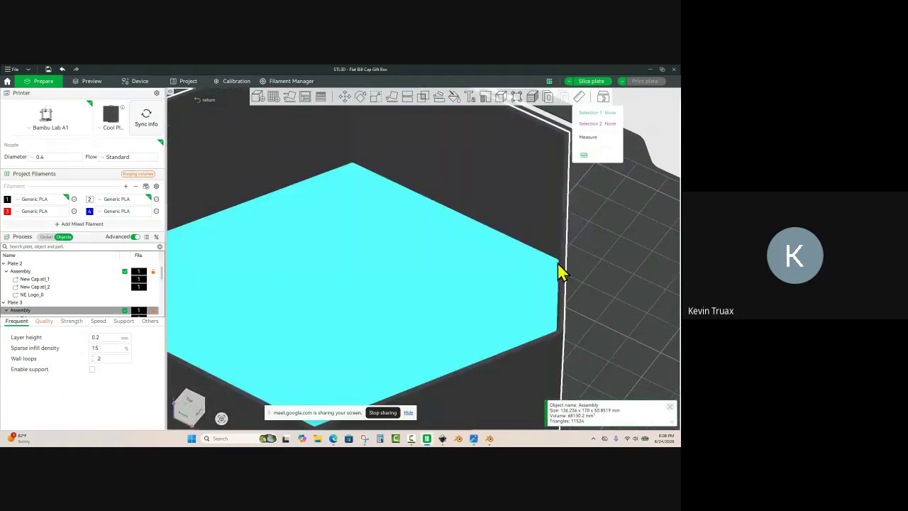
pyautogui.click(562, 264)
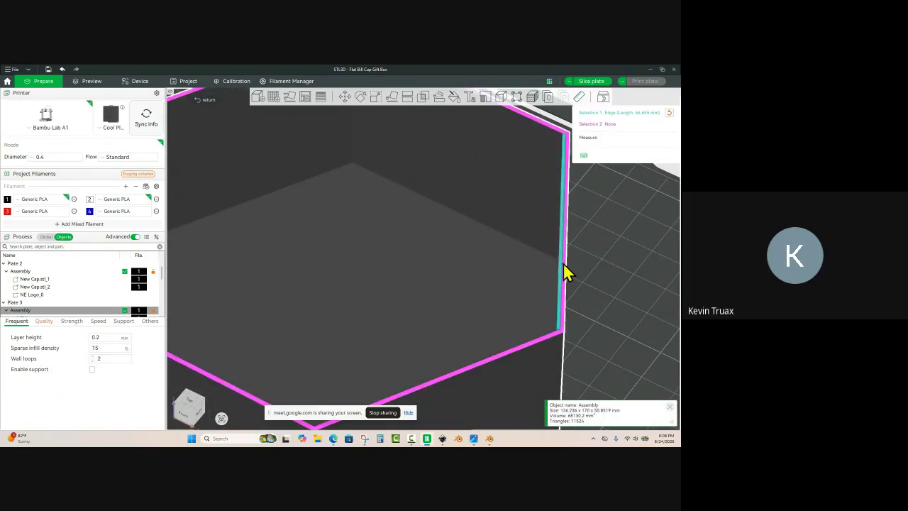
pyautogui.click(567, 269)
pyautogui.scroll(1, 576, 367)
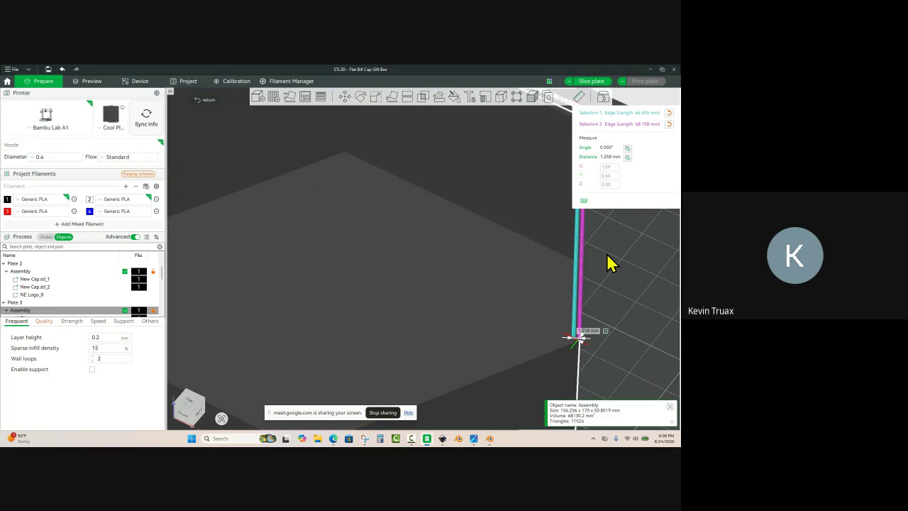
pyautogui.press('Escape')
pyautogui.press('Escape')
pyautogui.press('Escape')
pyautogui.scroll(-8, 484, 206)
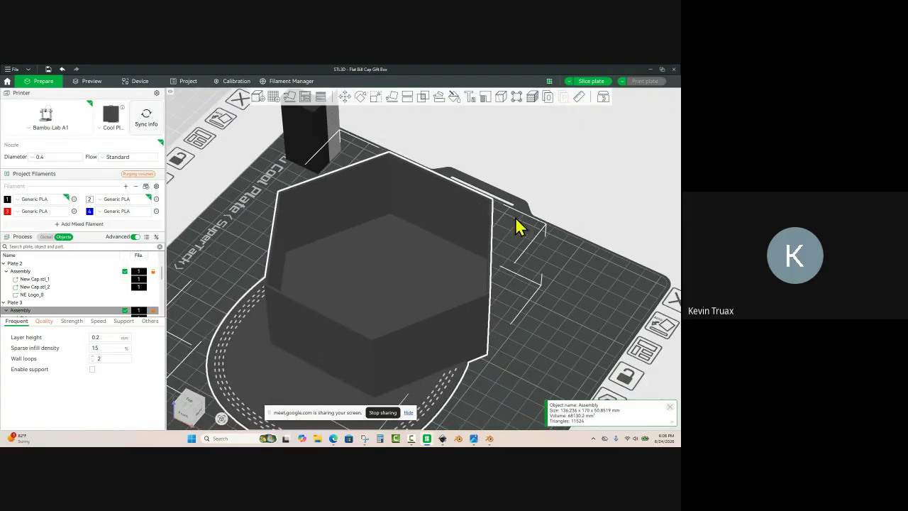
pyautogui.click(553, 249)
pyautogui.scroll(-5, 531, 213)
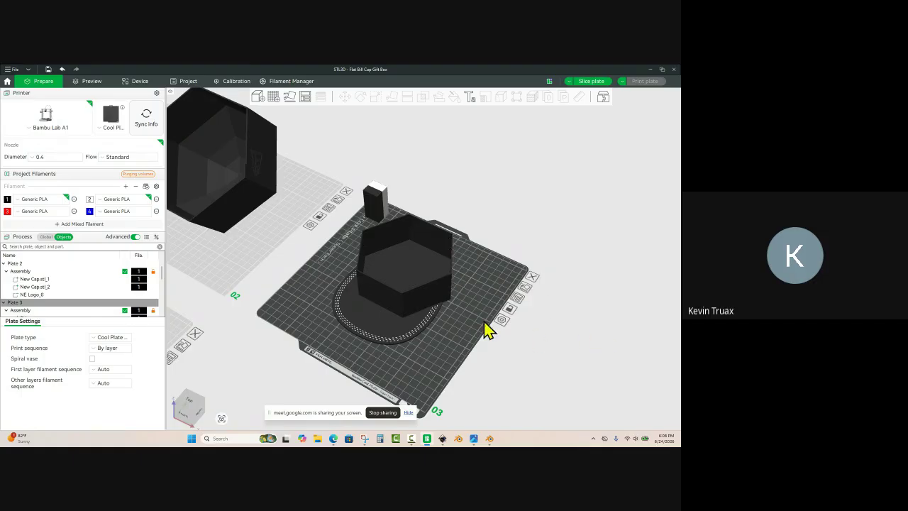
pyautogui.moveTo(486, 331); pyautogui.dragTo(446, 286)
pyautogui.scroll(-2, 446, 277)
pyautogui.scroll(1, 445, 278)
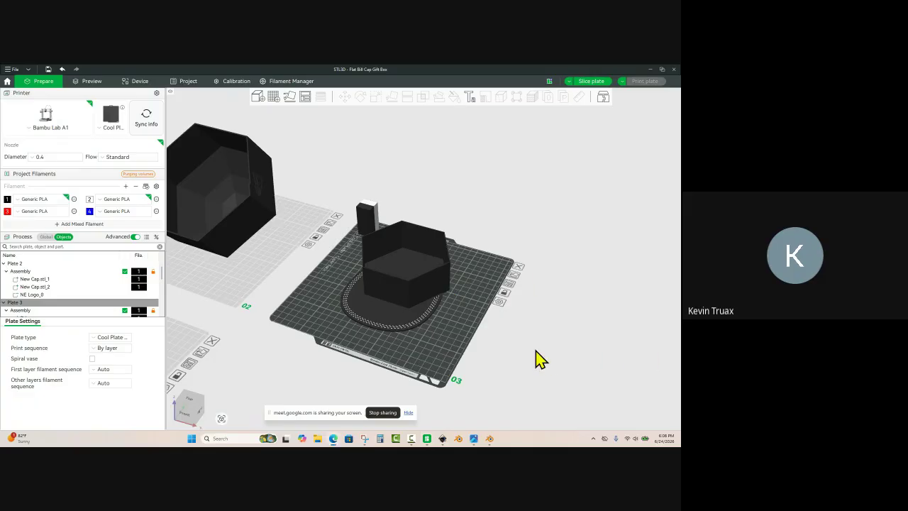
pyautogui.moveTo(447, 325)
pyautogui.mouseDown()
pyautogui.moveTo(458, 332)
pyautogui.moveTo(457, 319)
pyautogui.mouseUp()
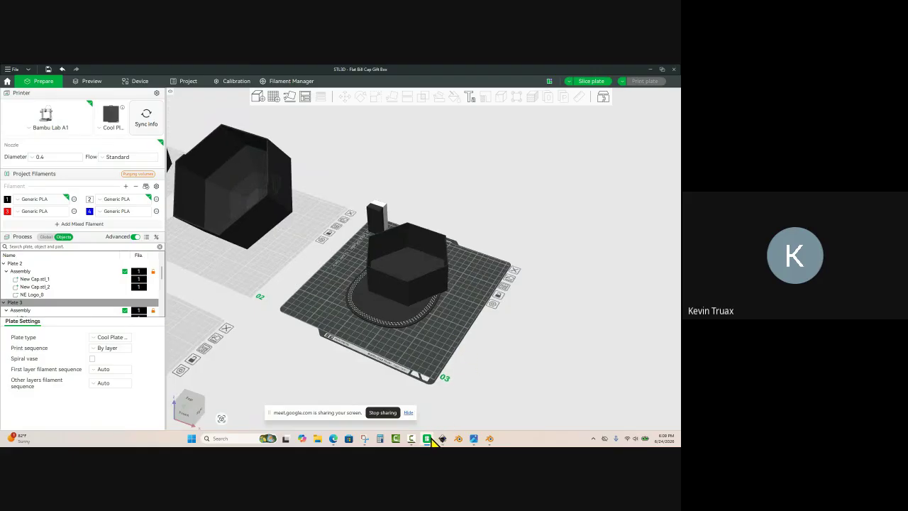
# Step: Switch to Inkscape and bring up the AI Mini Flat Bill Cap.svg drawing with the top-view cap
pyautogui.moveTo(442, 438)
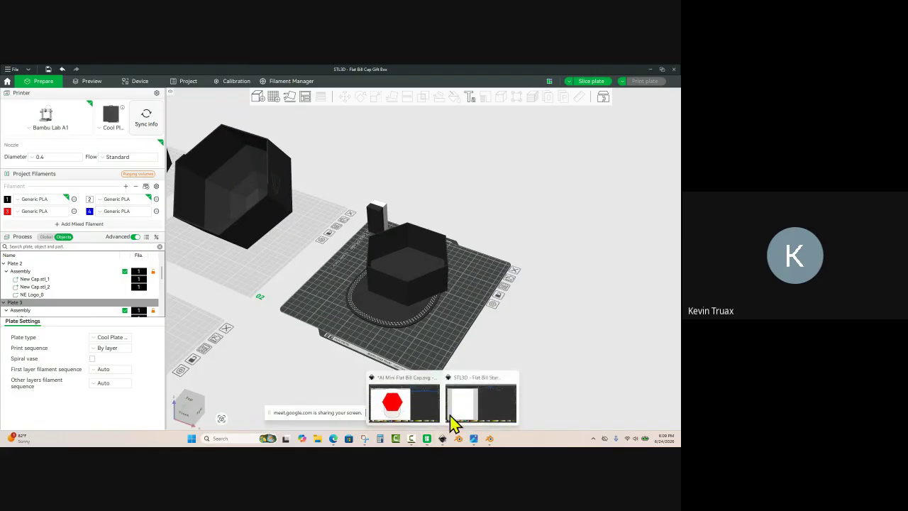
pyautogui.click(413, 403)
pyautogui.keyDown('ctrl'); pyautogui.scroll(-1, 375, 290); pyautogui.keyUp('ctrl')
pyautogui.keyDown('ctrl'); pyautogui.scroll(1, 347, 306); pyautogui.keyUp('ctrl')
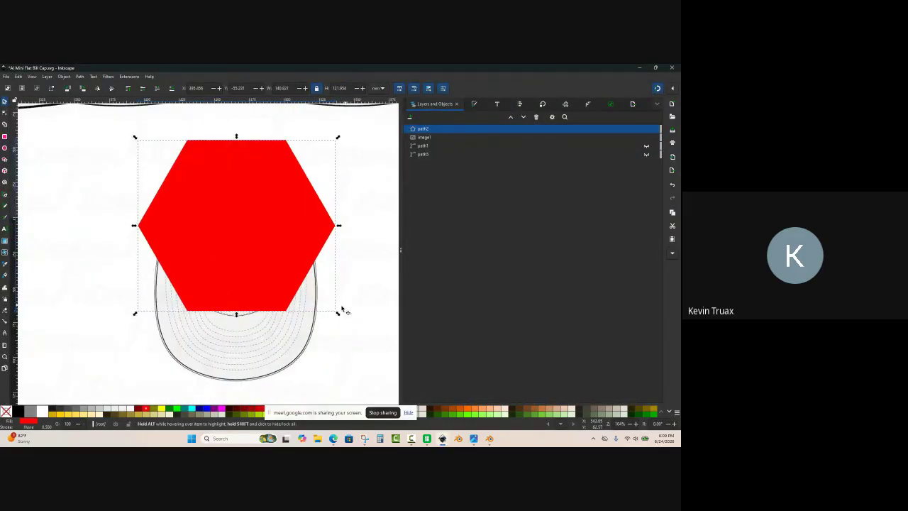
pyautogui.keyDown('ctrl'); pyautogui.scroll(1, 342, 309); pyautogui.keyUp('ctrl')
pyautogui.keyDown('ctrl'); pyautogui.scroll(-1, 325, 323); pyautogui.keyUp('ctrl')
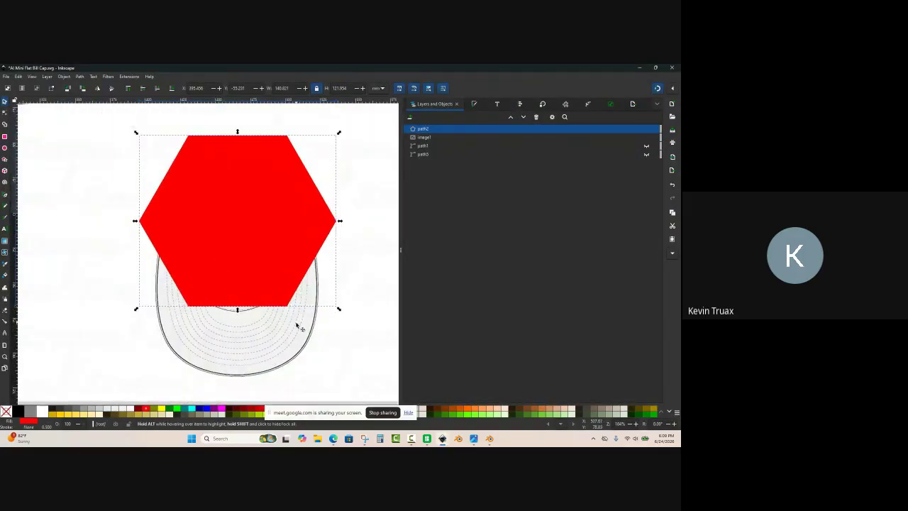
# Step: Shrink the red hexagon to about 125 × 108 mm and centre it across the cap just above the bill
pyautogui.click(323, 274)
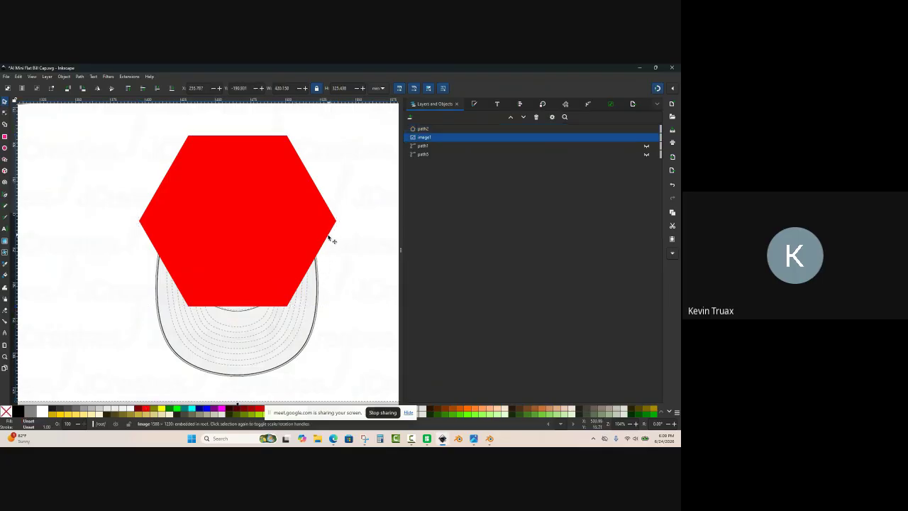
pyautogui.click(328, 237)
pyautogui.moveTo(340, 311); pyautogui.dragTo(324, 299)
pyautogui.moveTo(260, 248); pyautogui.dragTo(260, 261)
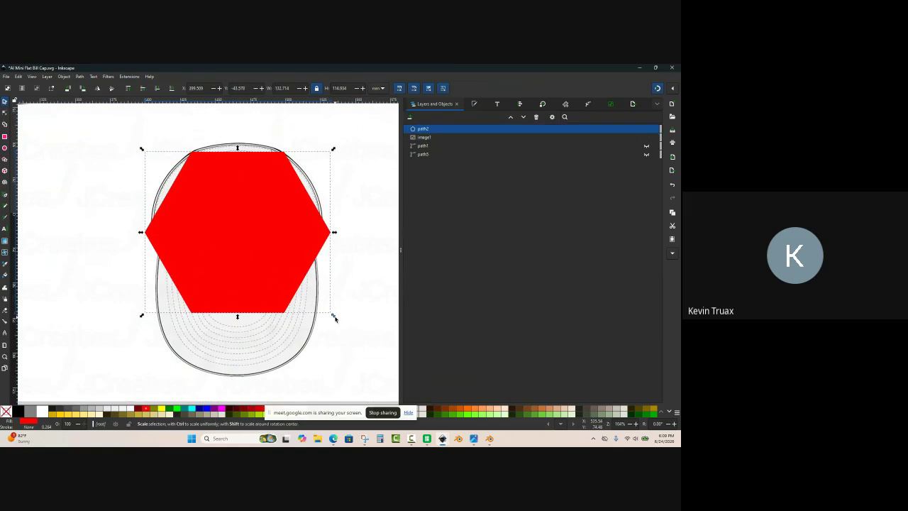
pyautogui.moveTo(335, 318); pyautogui.dragTo(326, 309)
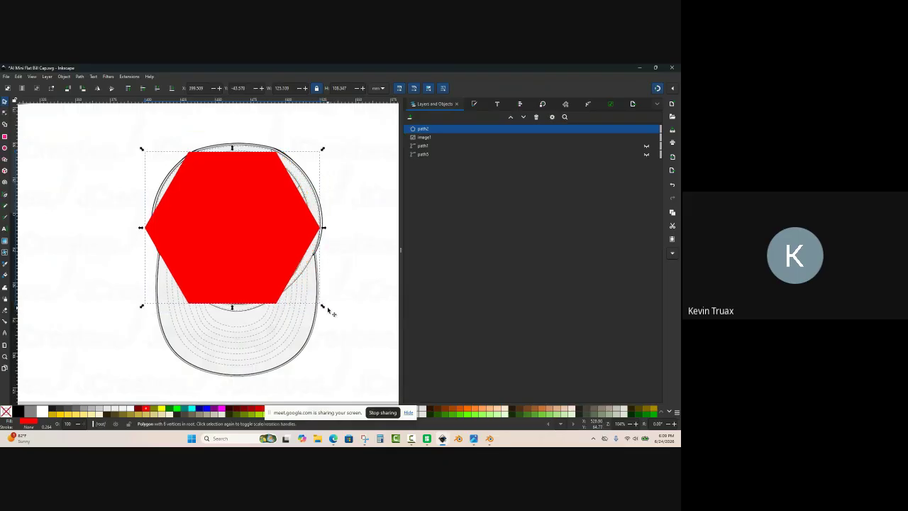
pyautogui.moveTo(264, 248); pyautogui.dragTo(269, 262)
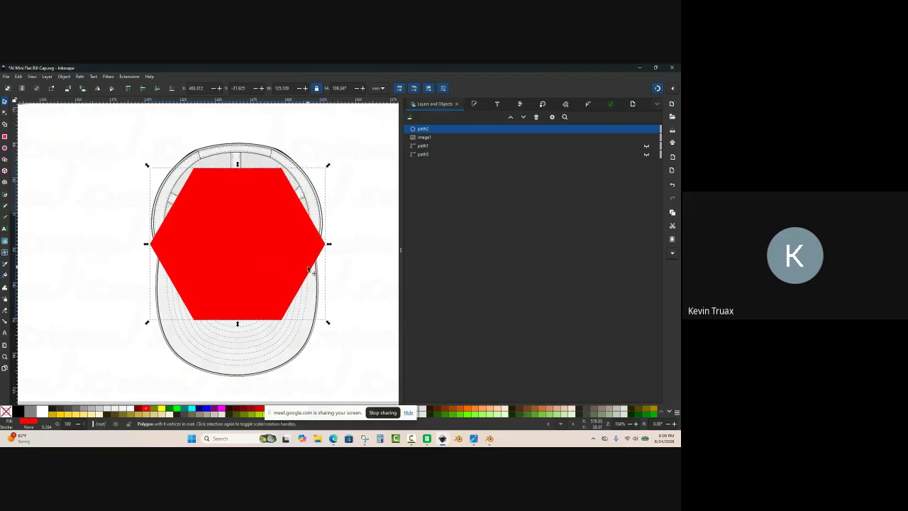
pyautogui.click(347, 267)
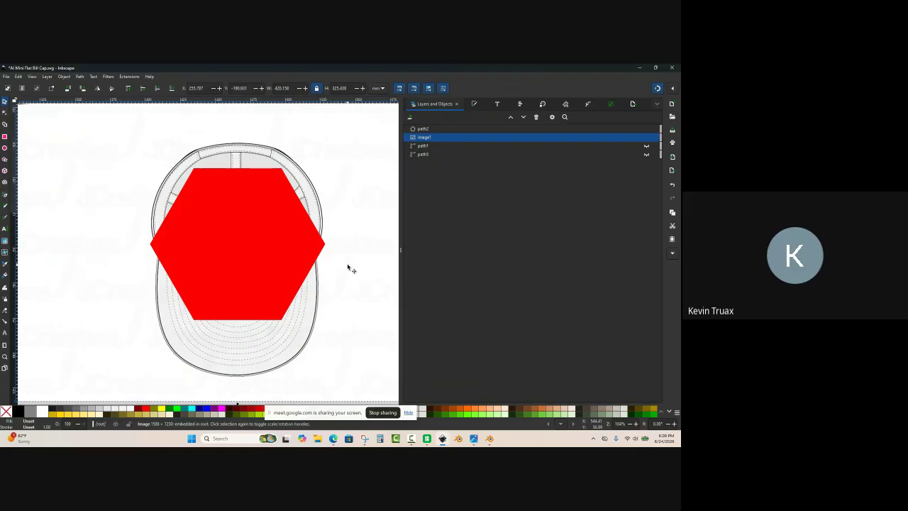
# Step: Start a Pen tool path inside the hexagon and run it to where the hexagon's edge meets the bill outline
pyautogui.scroll(-1, 348, 268)
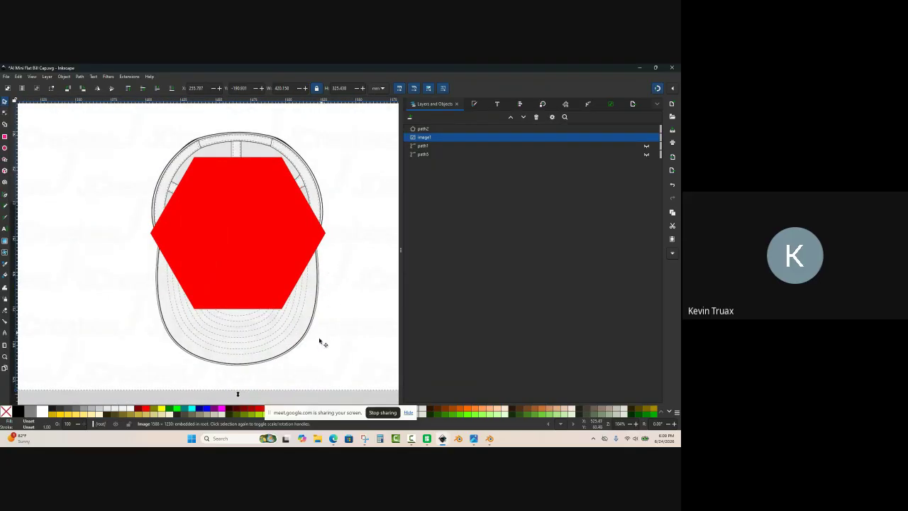
pyautogui.keyDown('ctrl'); pyautogui.scroll(-1, 254, 284); pyautogui.keyUp('ctrl')
pyautogui.keyDown('ctrl'); pyautogui.scroll(1, 261, 313); pyautogui.keyUp('ctrl')
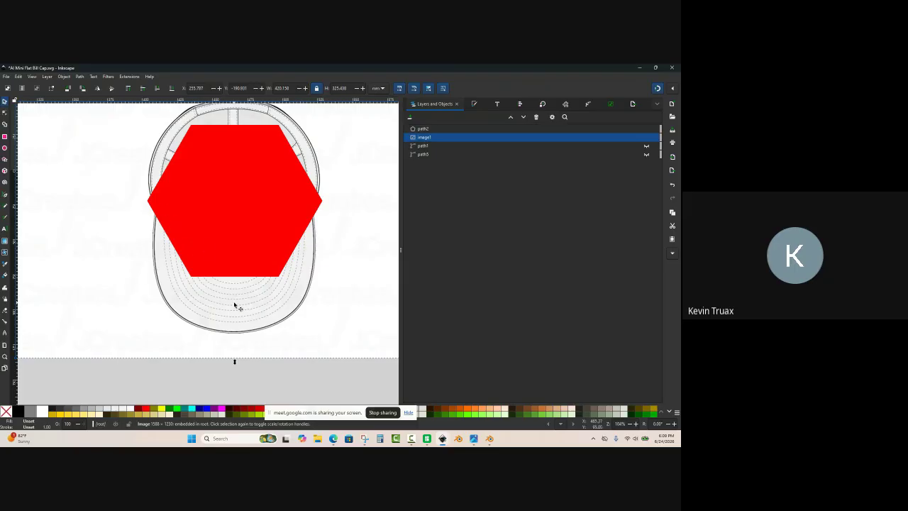
pyautogui.click(5, 194)
pyautogui.keyDown('ctrl'); pyautogui.scroll(1, 181, 189); pyautogui.keyUp('ctrl')
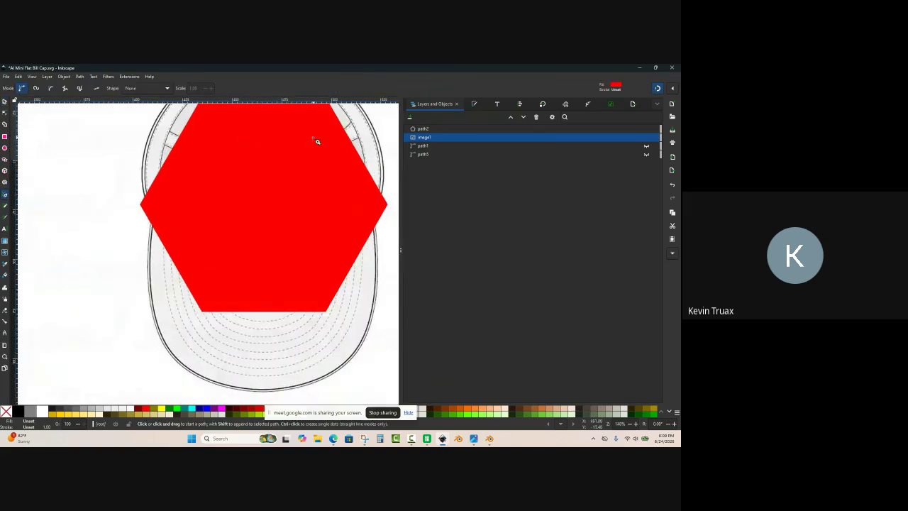
pyautogui.click(214, 170)
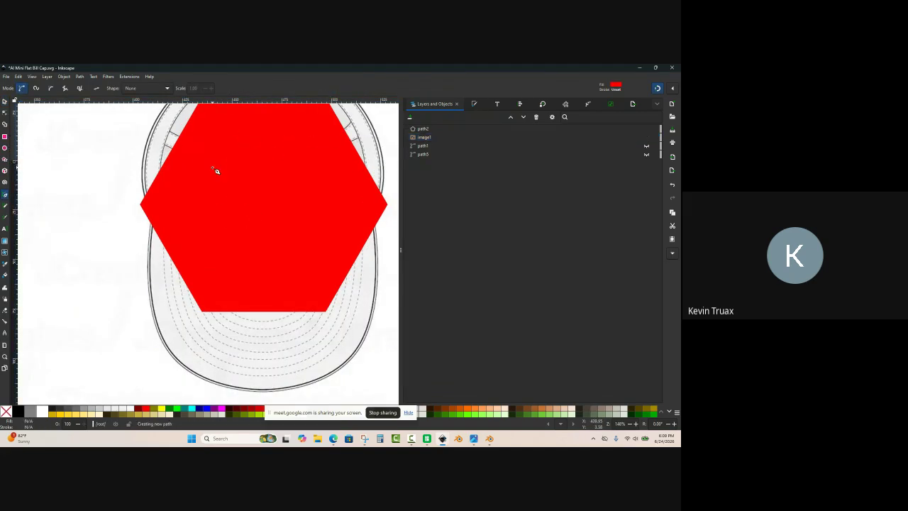
pyautogui.keyDown('ctrl'); pyautogui.scroll(1, 155, 222); pyautogui.keyUp('ctrl')
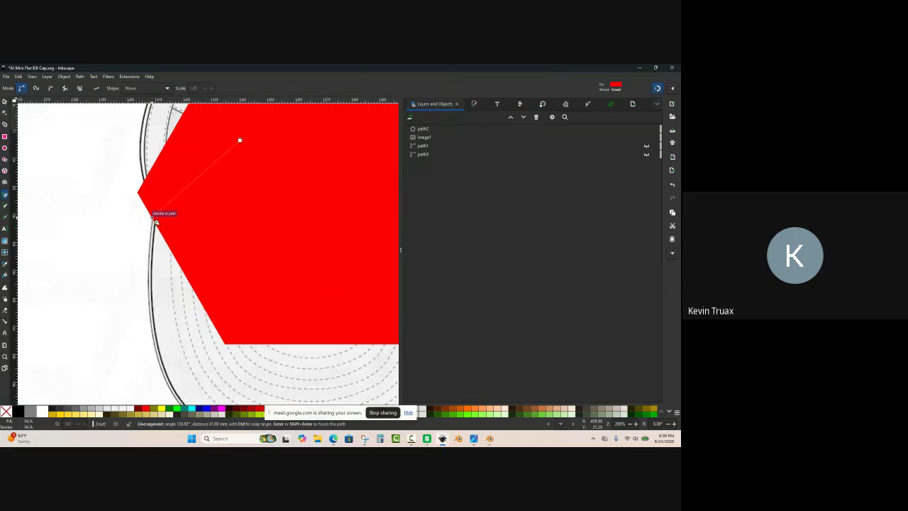
pyautogui.click(153, 220)
pyautogui.keyDown('ctrl'); pyautogui.scroll(-3, 155, 222); pyautogui.keyUp('ctrl')
pyautogui.keyDown('ctrl'); pyautogui.scroll(3, 196, 183); pyautogui.keyUp('ctrl')
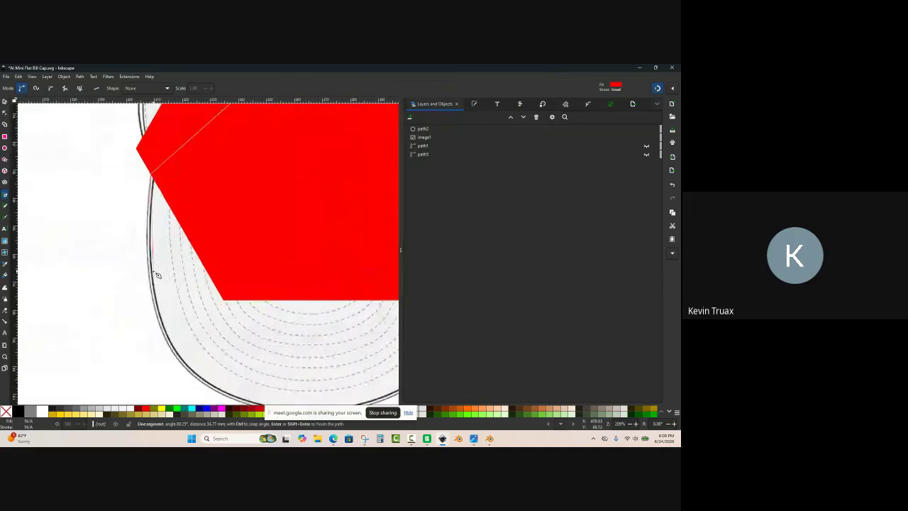
# Step: Continue the path with straight segments around the bill's outer curve to its far side and close it at the starting point
pyautogui.keyDown('ctrl'); pyautogui.scroll(-3, 148, 264); pyautogui.keyUp('ctrl')
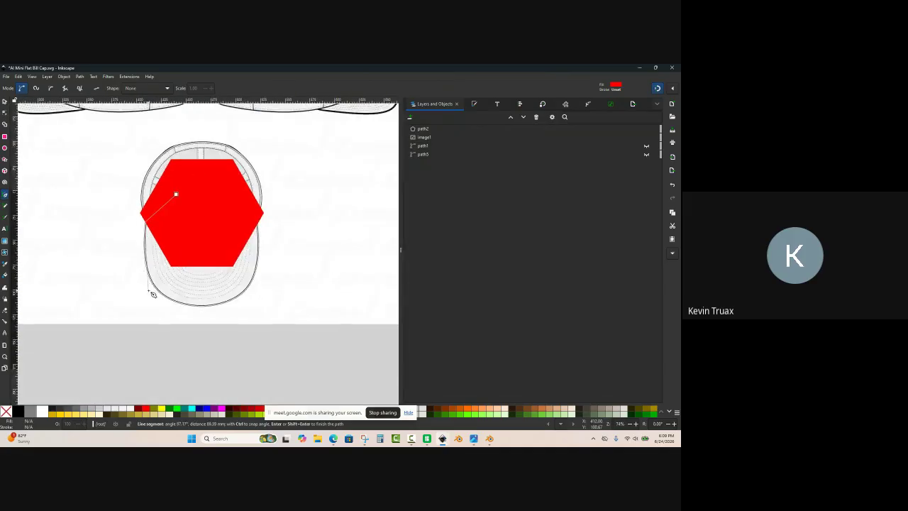
pyautogui.keyDown('ctrl'); pyautogui.scroll(3, 162, 292); pyautogui.keyUp('ctrl')
pyautogui.keyDown('ctrl'); pyautogui.scroll(1, 163, 292); pyautogui.keyUp('ctrl')
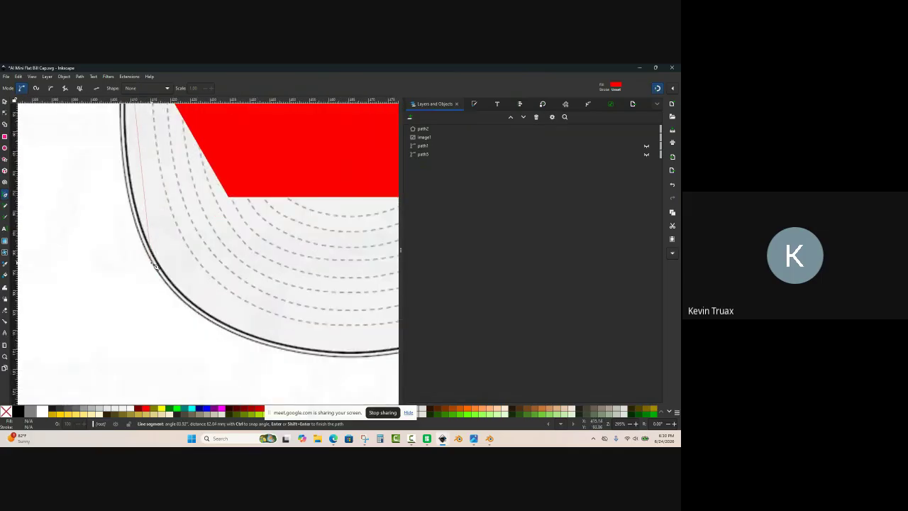
pyautogui.keyDown('ctrl'); pyautogui.scroll(-2, 128, 276); pyautogui.keyUp('ctrl')
pyautogui.click(137, 278)
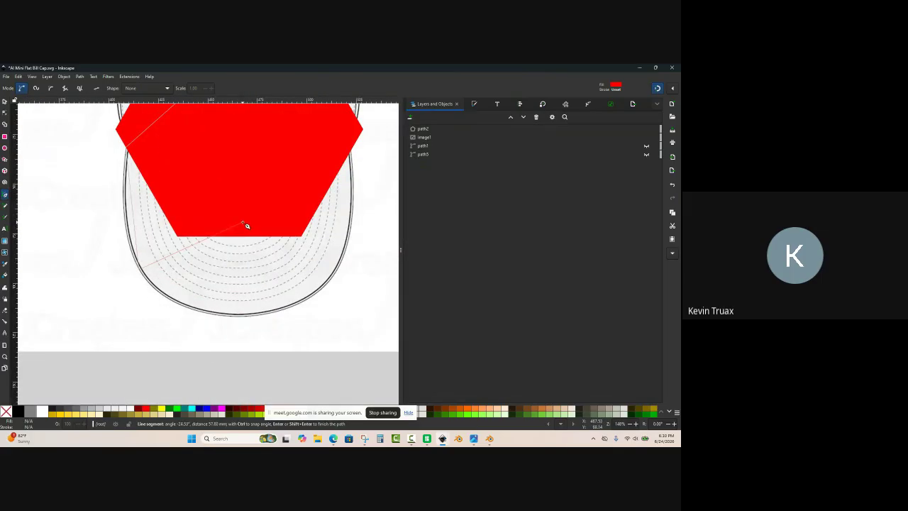
pyautogui.click(240, 316)
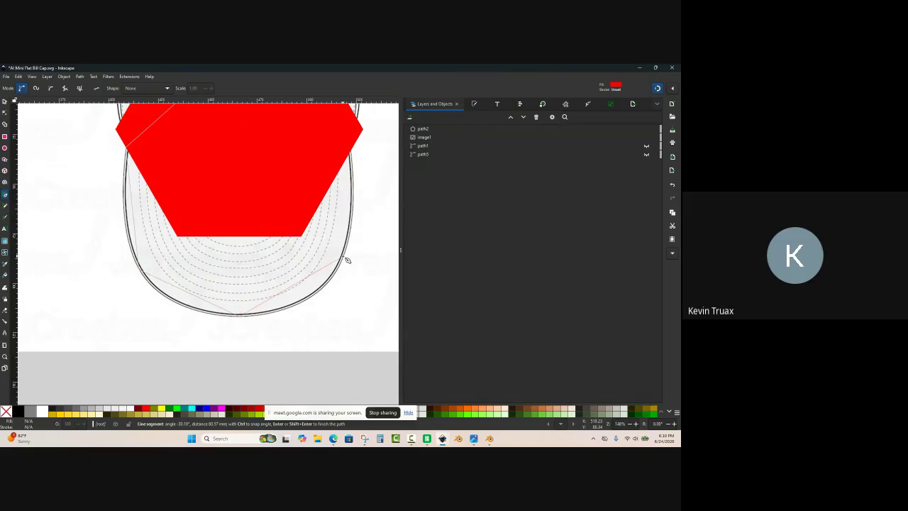
pyautogui.click(347, 261)
pyautogui.keyDown('ctrl'); pyautogui.scroll(-1, 347, 260); pyautogui.keyUp('ctrl')
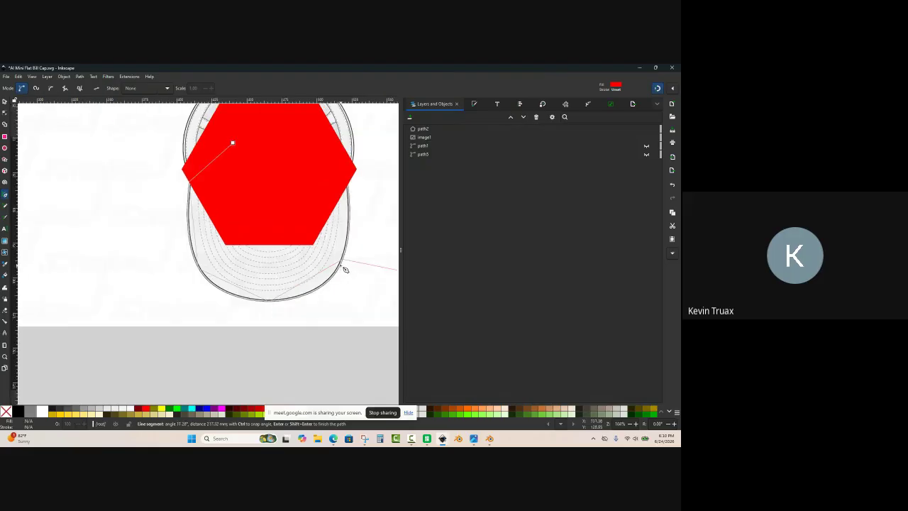
pyautogui.click(233, 144)
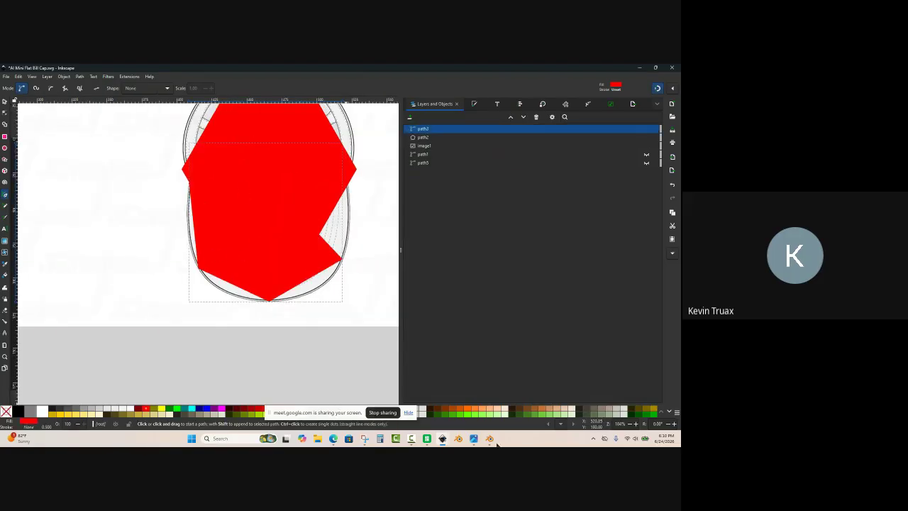
# Step: Fill the bill path with bright green and stack it beneath the red hexagon, with the cap image at the very bottom
pyautogui.click(472, 413)
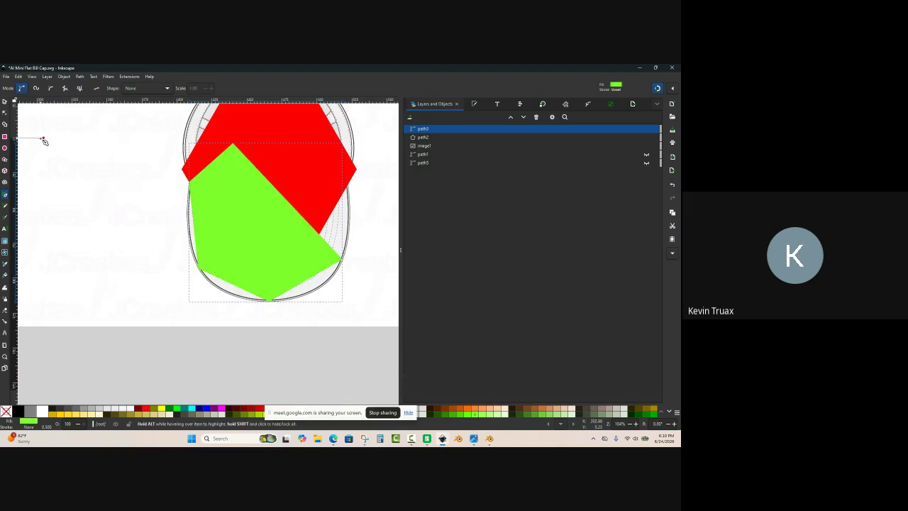
pyautogui.click(5, 101)
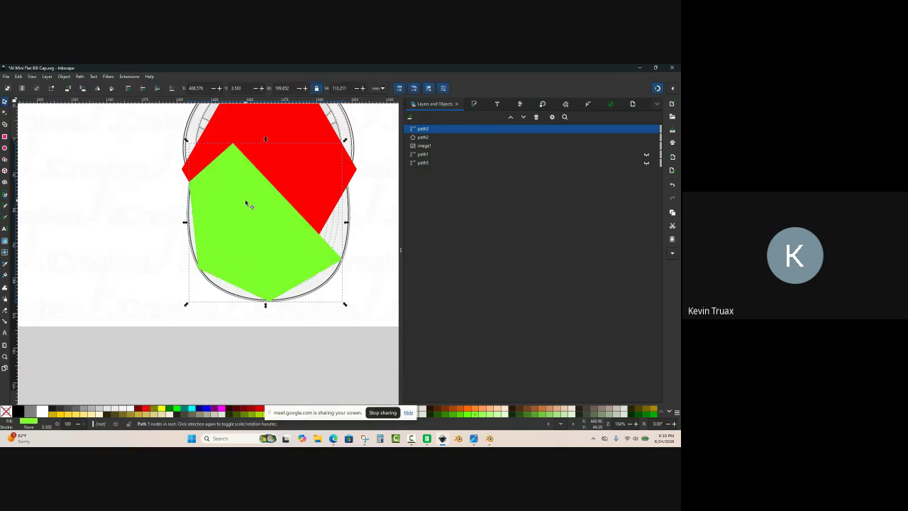
pyautogui.click(65, 77)
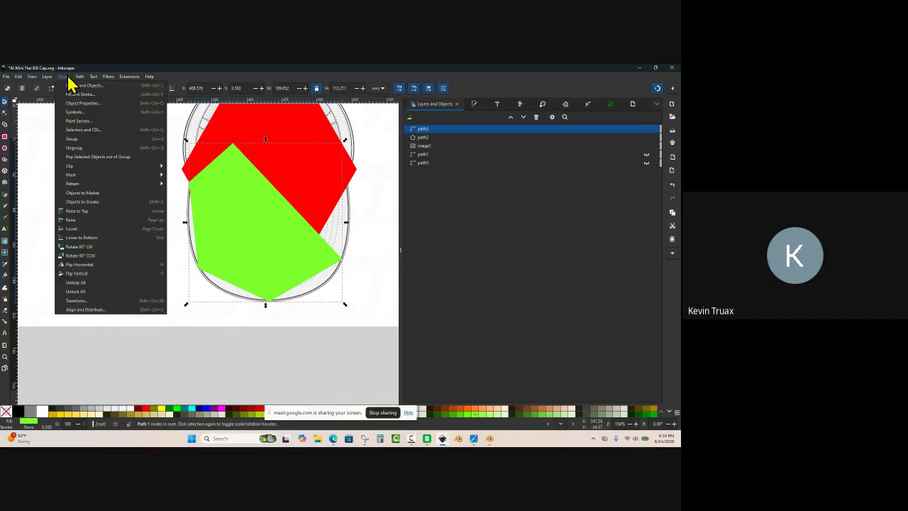
pyautogui.click(97, 238)
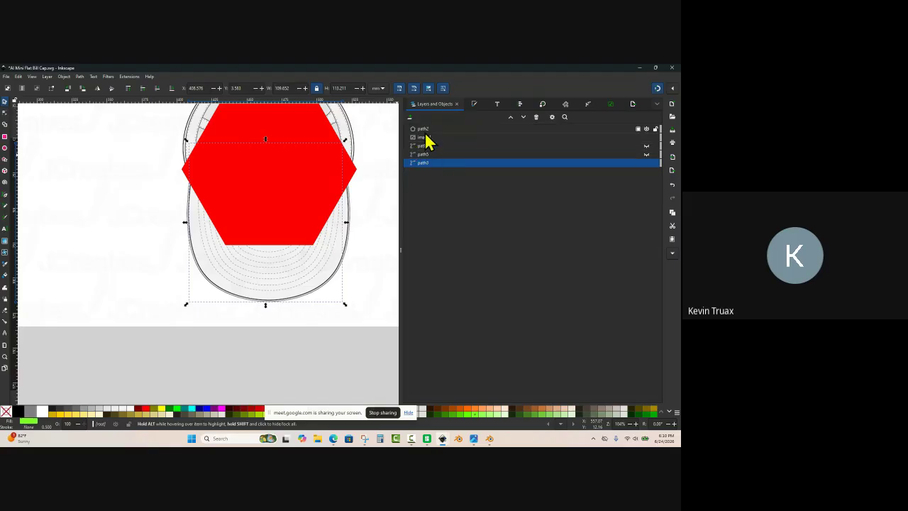
pyautogui.moveTo(424, 137); pyautogui.dragTo(442, 169)
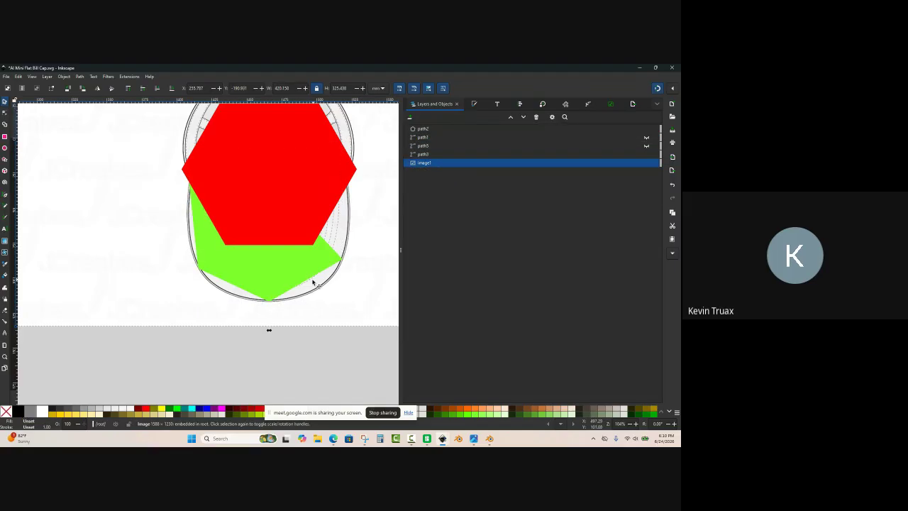
# Step: Bend the two straight segments on the left side of the green bill path into curves that follow the bill outline
pyautogui.click(249, 278)
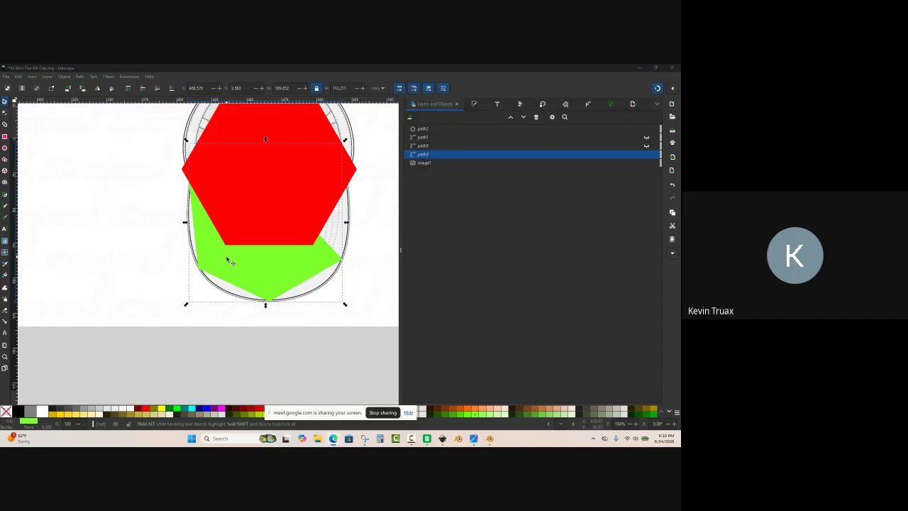
pyautogui.press('n')
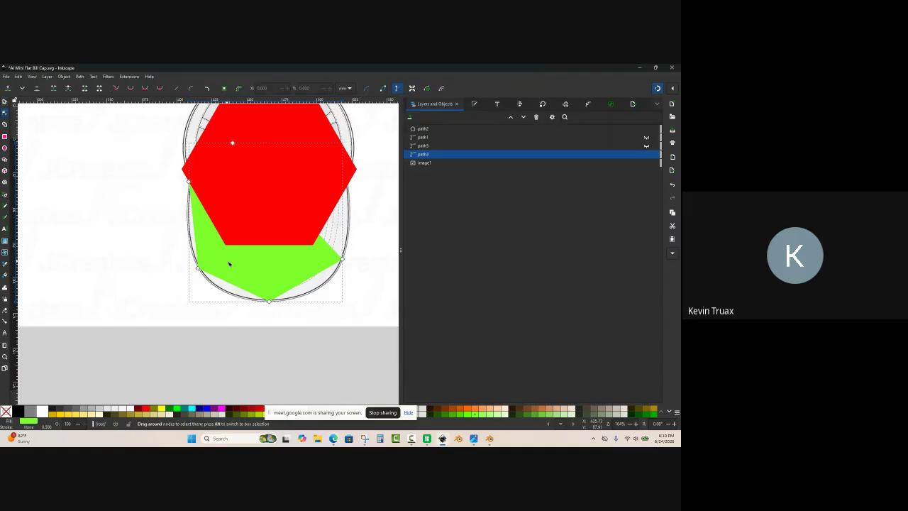
pyautogui.keyDown('ctrl'); pyautogui.scroll(2, 221, 303); pyautogui.keyUp('ctrl')
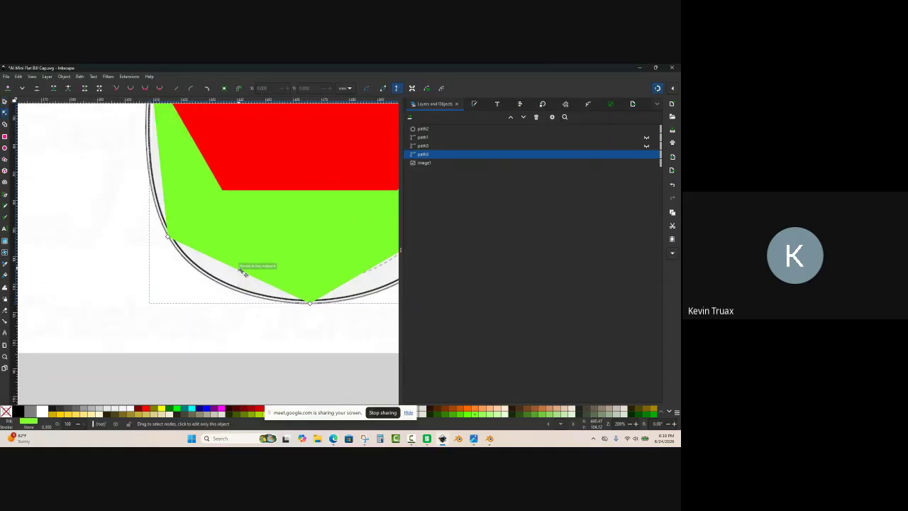
pyautogui.moveTo(244, 274); pyautogui.dragTo(231, 291)
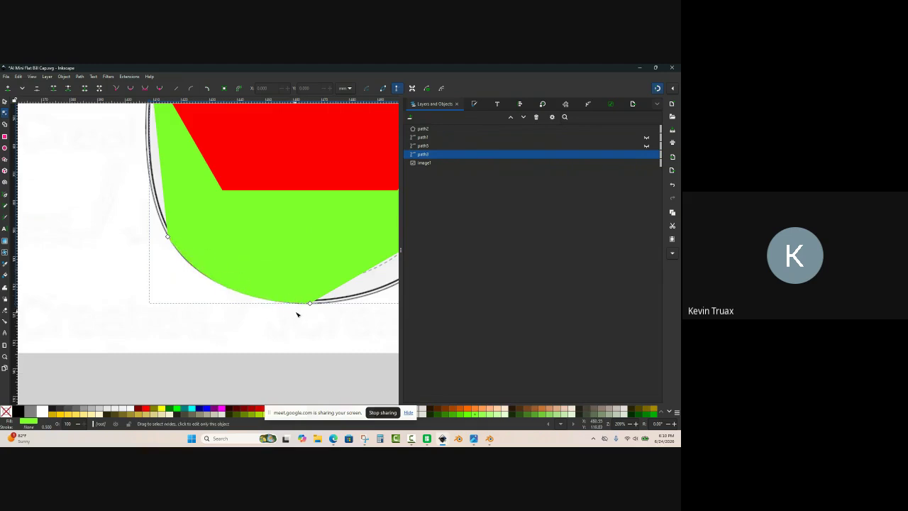
pyautogui.keyDown('ctrl'); pyautogui.scroll(-1, 297, 315); pyautogui.keyUp('ctrl')
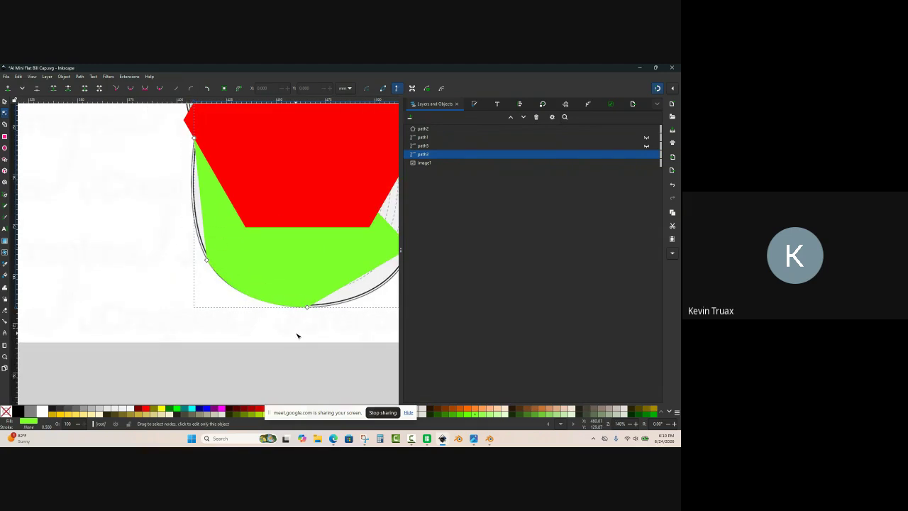
pyautogui.keyDown('ctrl'); pyautogui.scroll(-1, 242, 253); pyautogui.keyUp('ctrl')
pyautogui.keyDown('ctrl'); pyautogui.scroll(2, 241, 253); pyautogui.keyUp('ctrl')
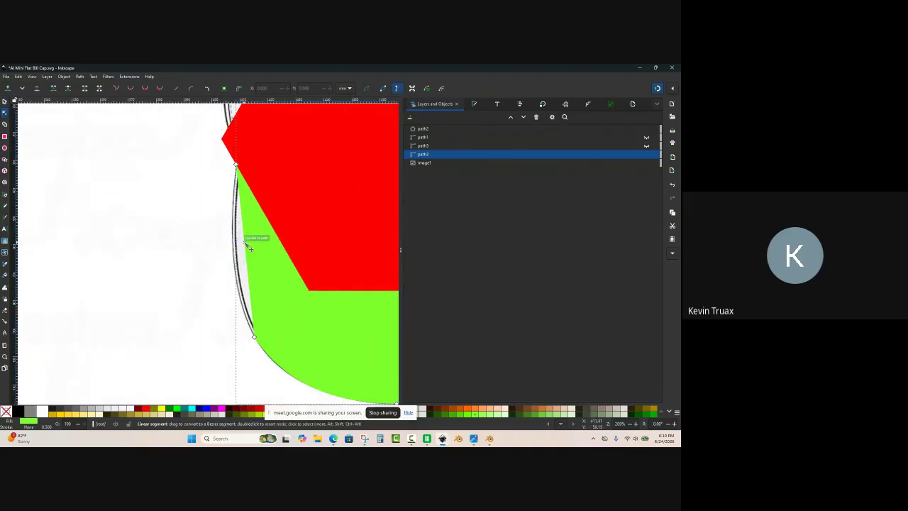
pyautogui.moveTo(252, 249); pyautogui.dragTo(243, 283)
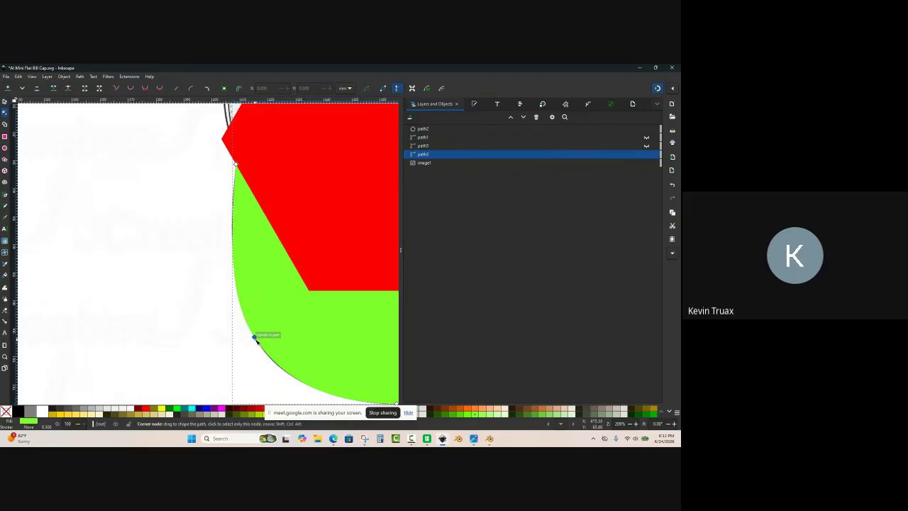
# Step: Try to widen the bill path's left side curve by pulling its upper control handle outward
pyautogui.click(255, 339)
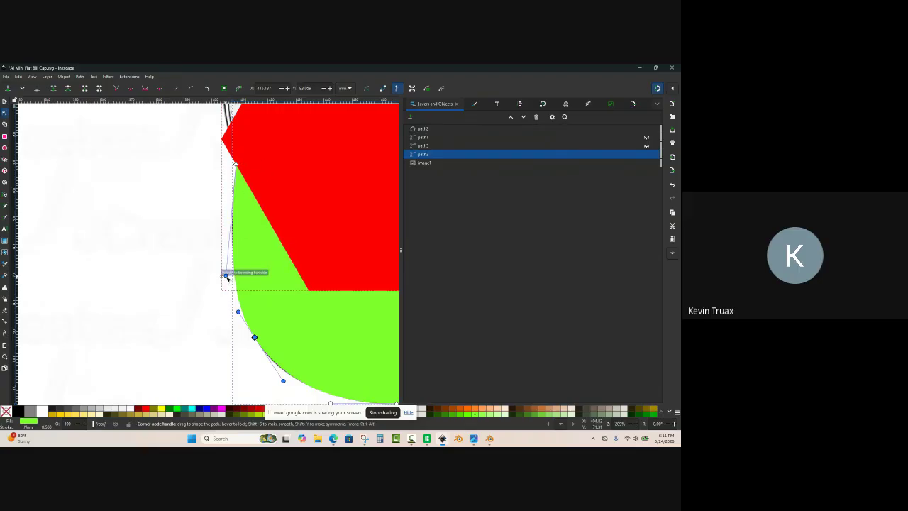
pyautogui.moveTo(227, 277); pyautogui.dragTo(203, 270)
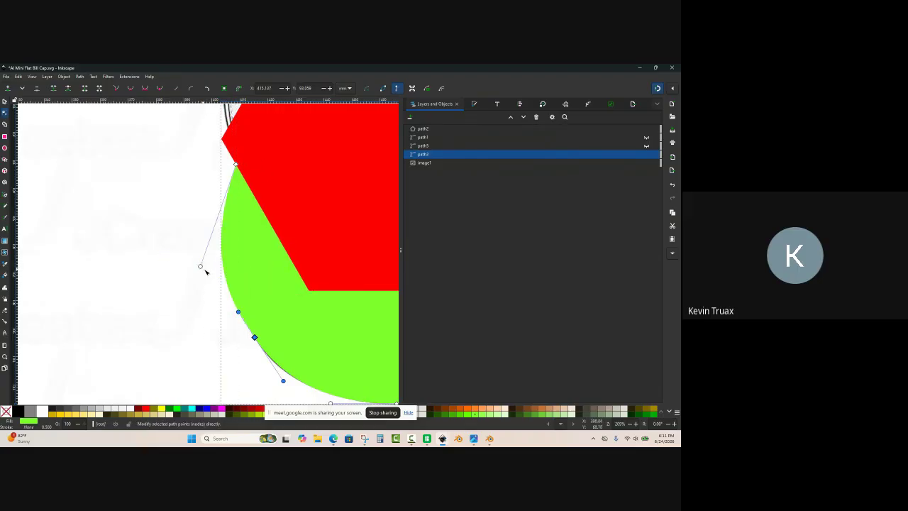
pyautogui.hotkey('ctrl', 'z')
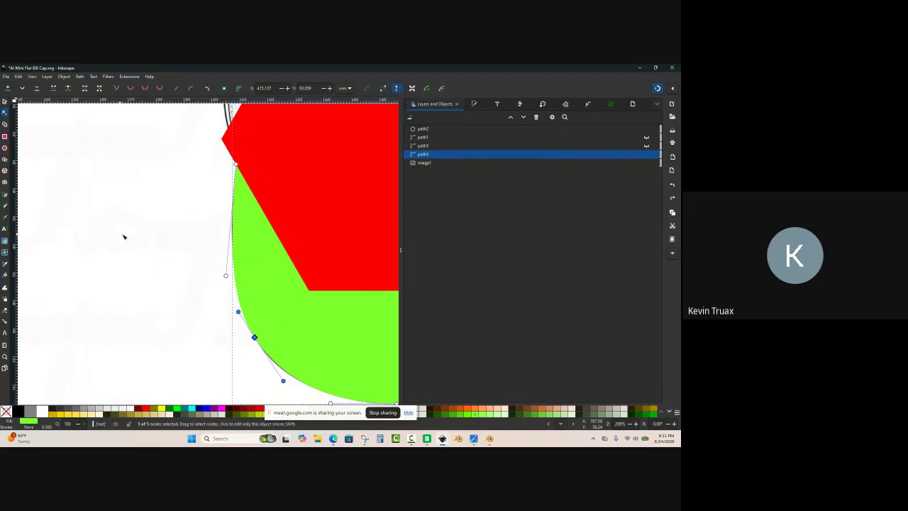
pyautogui.click(124, 236)
# Step: Draw a rectangle about 40 × 117 mm over the right half, starting at the midpoint of the hexagon's top edge
pyautogui.keyDown('ctrl'); pyautogui.scroll(-1, 192, 236); pyautogui.keyUp('ctrl')
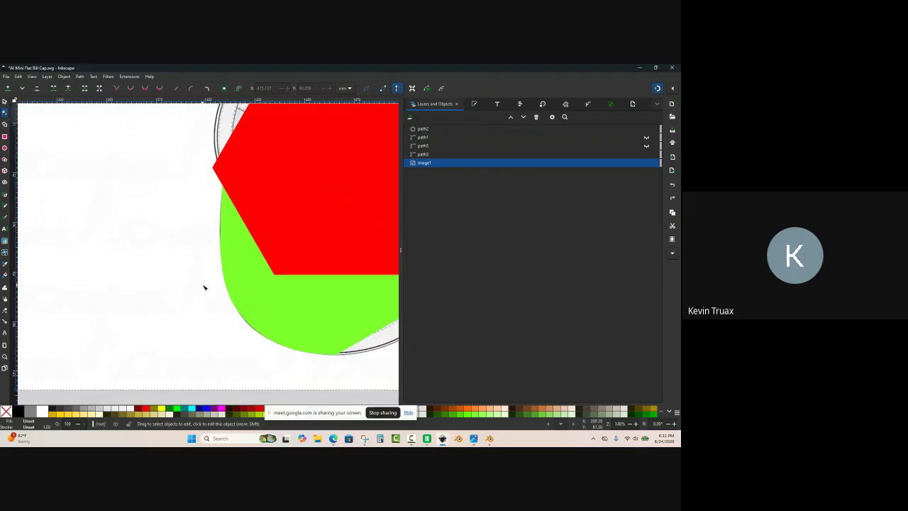
pyautogui.keyDown('ctrl'); pyautogui.scroll(-1, 204, 288); pyautogui.keyUp('ctrl')
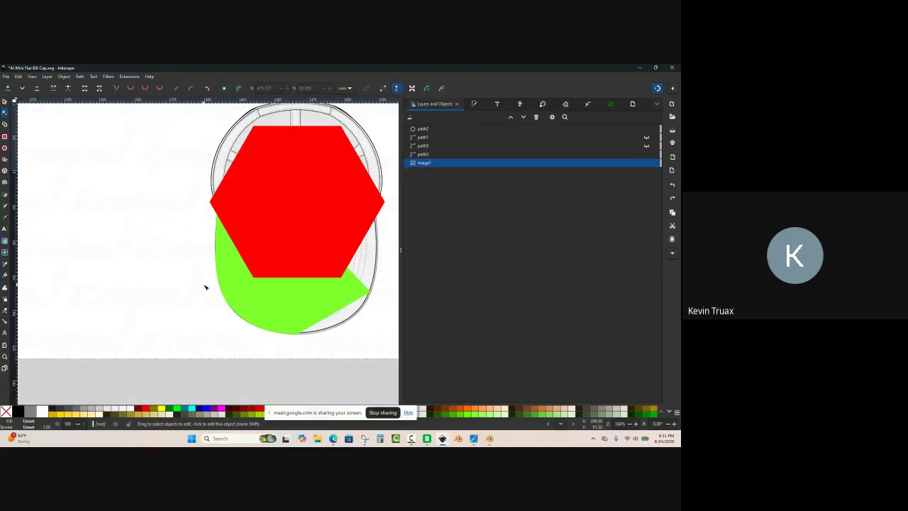
pyautogui.click(5, 102)
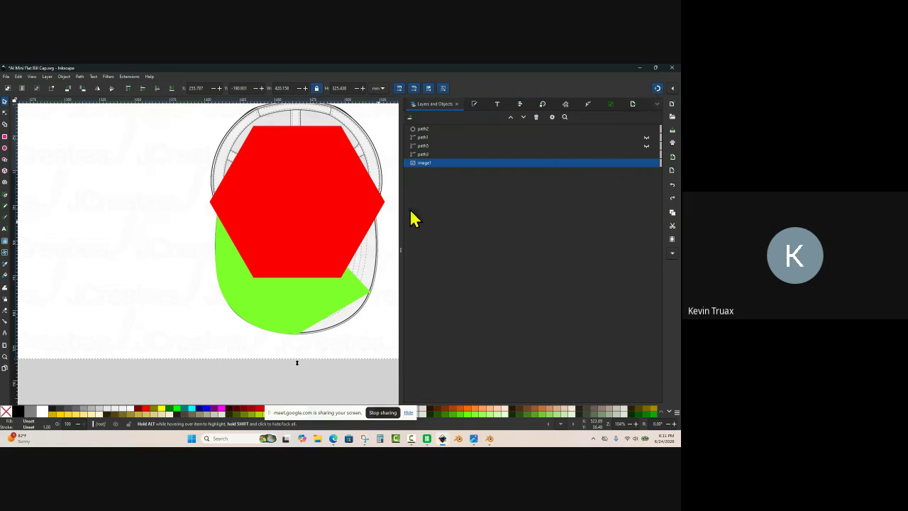
pyautogui.keyDown('ctrl'); pyautogui.scroll(-1, 269, 262); pyautogui.keyUp('ctrl')
pyautogui.keyDown('ctrl'); pyautogui.scroll(1, 287, 275); pyautogui.keyUp('ctrl')
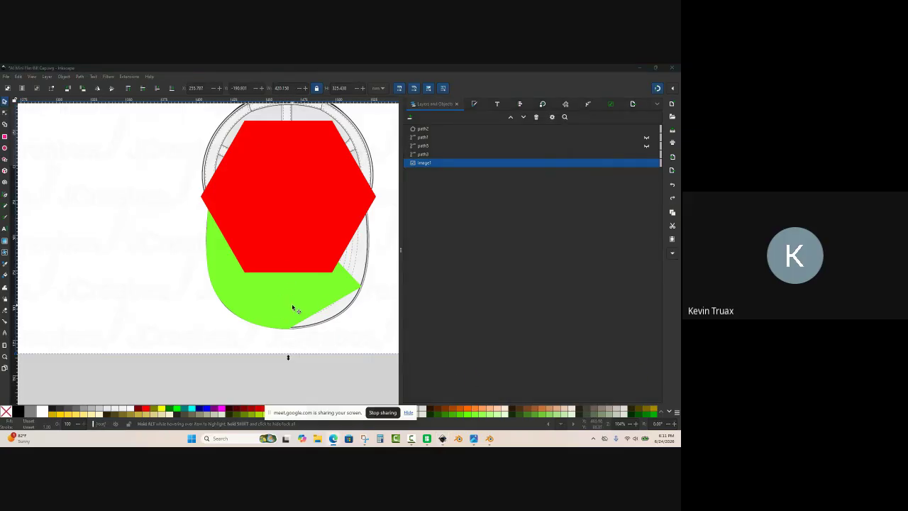
pyautogui.keyDown('ctrl'); pyautogui.scroll(-1, 290, 307); pyautogui.keyUp('ctrl')
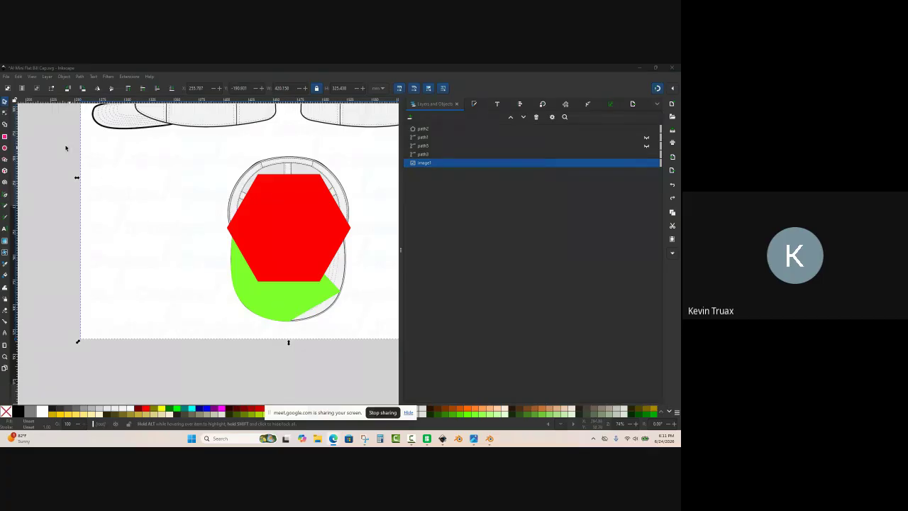
pyautogui.click(5, 135)
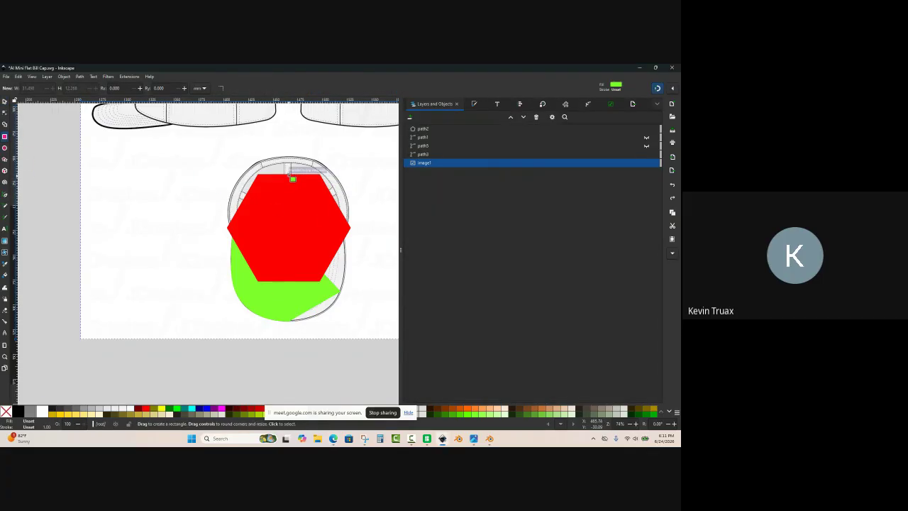
pyautogui.keyDown('ctrl'); pyautogui.scroll(2, 291, 173); pyautogui.keyUp('ctrl')
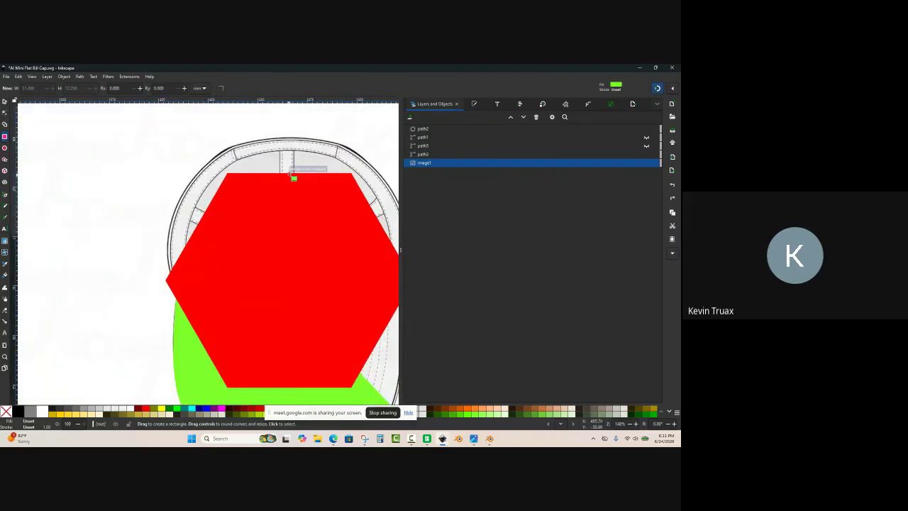
pyautogui.moveTo(291, 173); pyautogui.dragTo(367, 386)
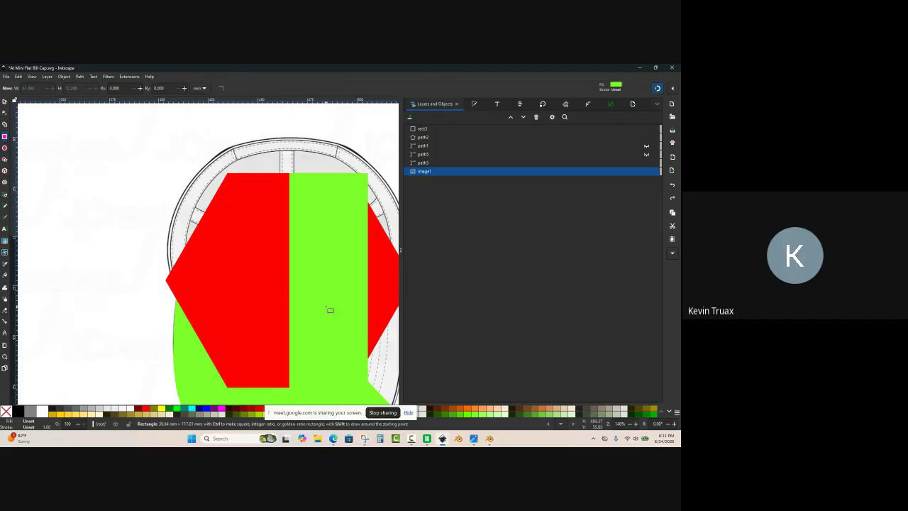
# Step: Stretch the rectangle downward and outward to about 91 × 168 mm so it covers the whole right half of the bill path
pyautogui.press('s')
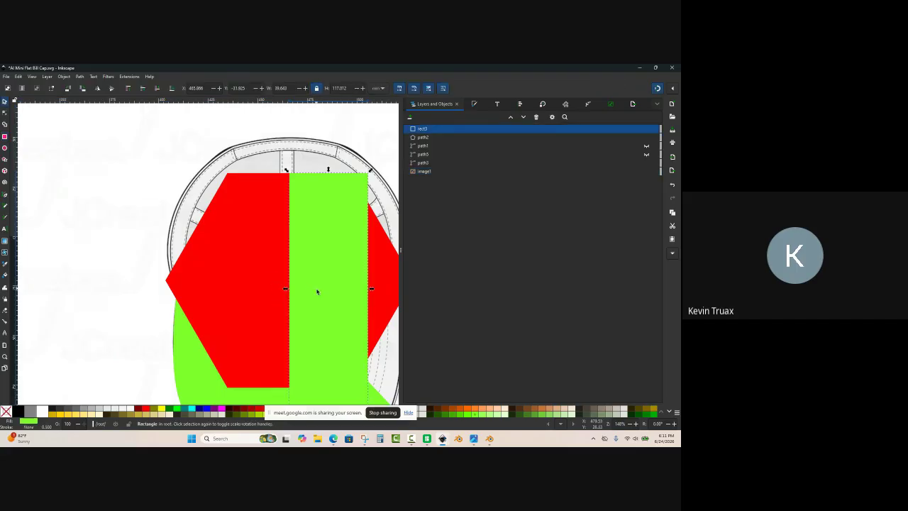
pyautogui.keyDown('ctrl'); pyautogui.scroll(-2, 260, 216); pyautogui.keyUp('ctrl')
pyautogui.keyDown('ctrl'); pyautogui.scroll(1, 322, 334); pyautogui.keyUp('ctrl')
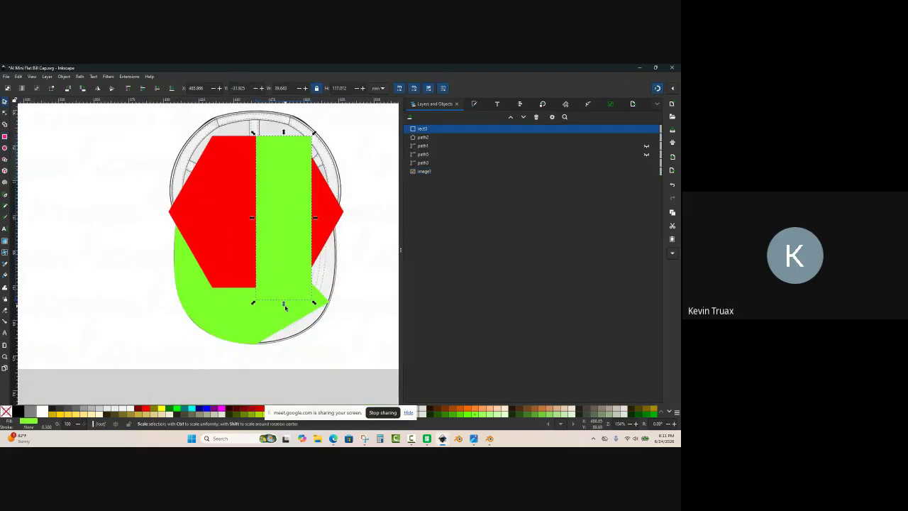
pyautogui.moveTo(284, 304); pyautogui.dragTo(283, 373)
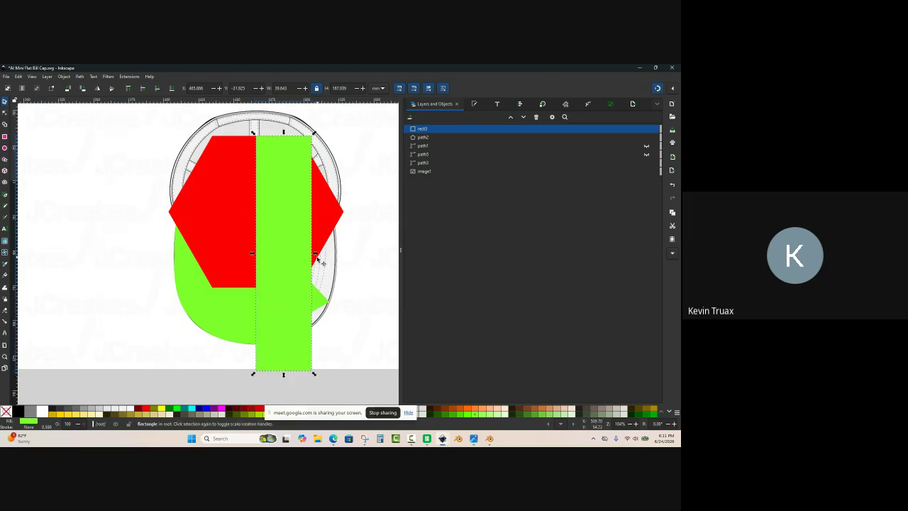
pyautogui.moveTo(315, 254); pyautogui.dragTo(390, 257)
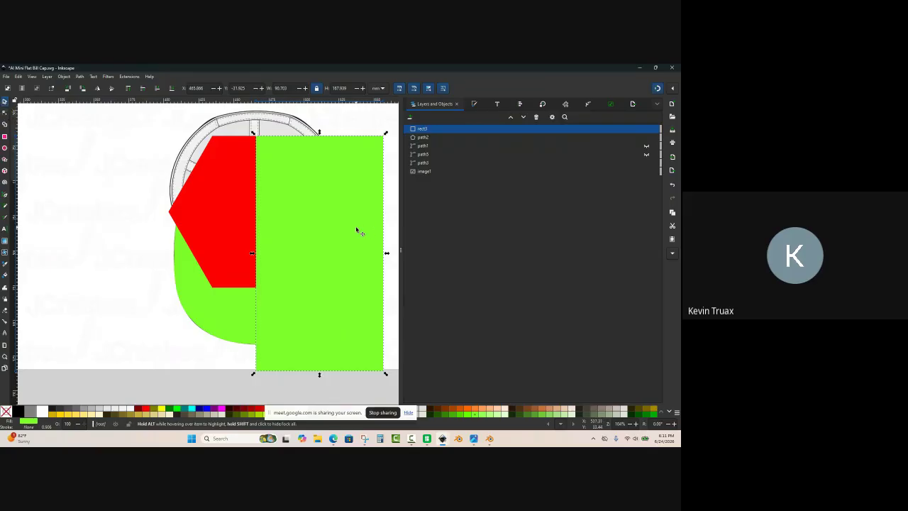
# Step: Subtract the rectangle from the green bill path with Difference, keeping only the curved left half
pyautogui.keyDown('shift'); pyautogui.click(203, 300); pyautogui.keyUp('shift')
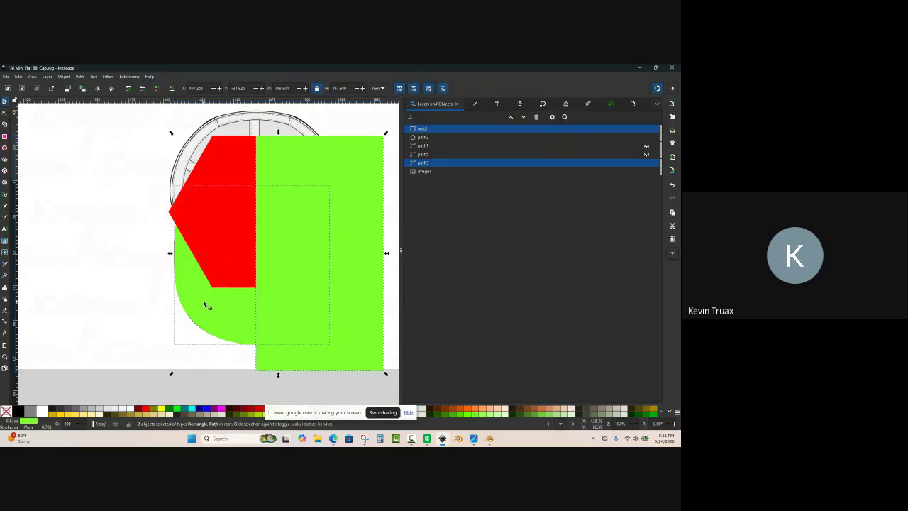
pyautogui.hotkey('ctrl', '-')
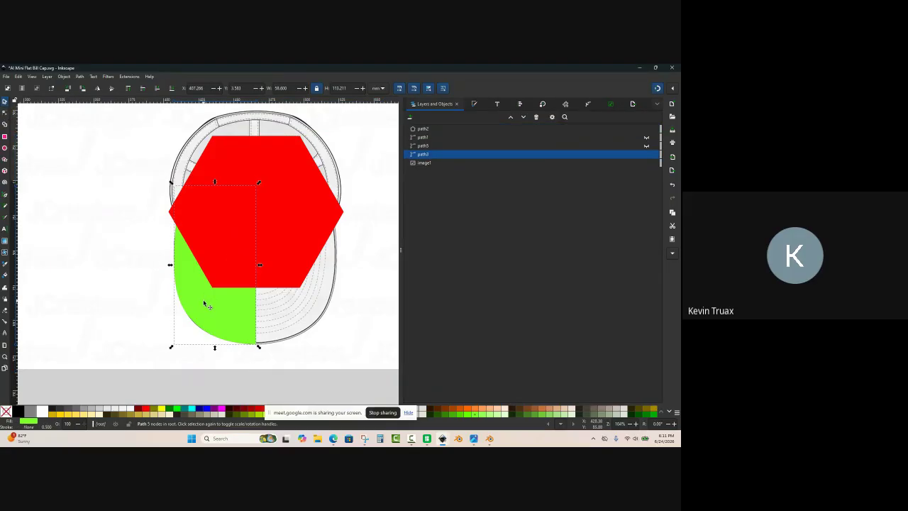
pyautogui.click(80, 77)
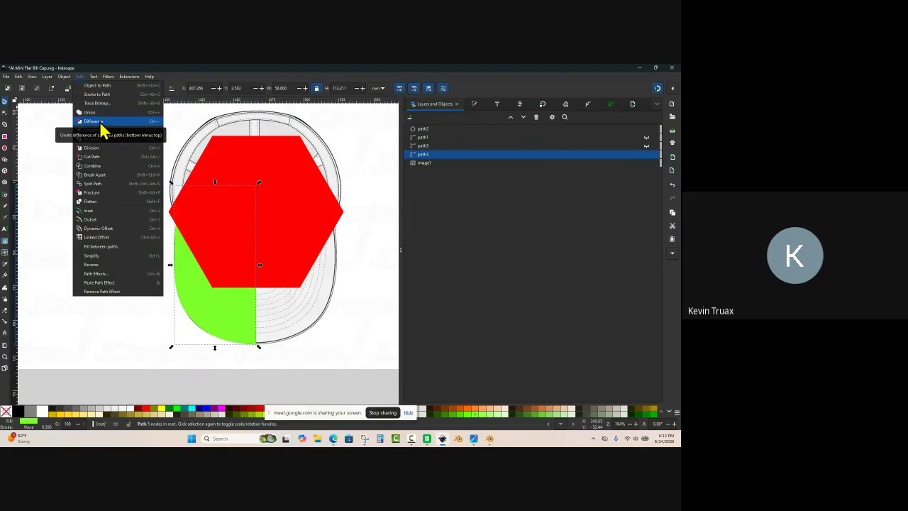
pyautogui.click(150, 321)
pyautogui.click(155, 323)
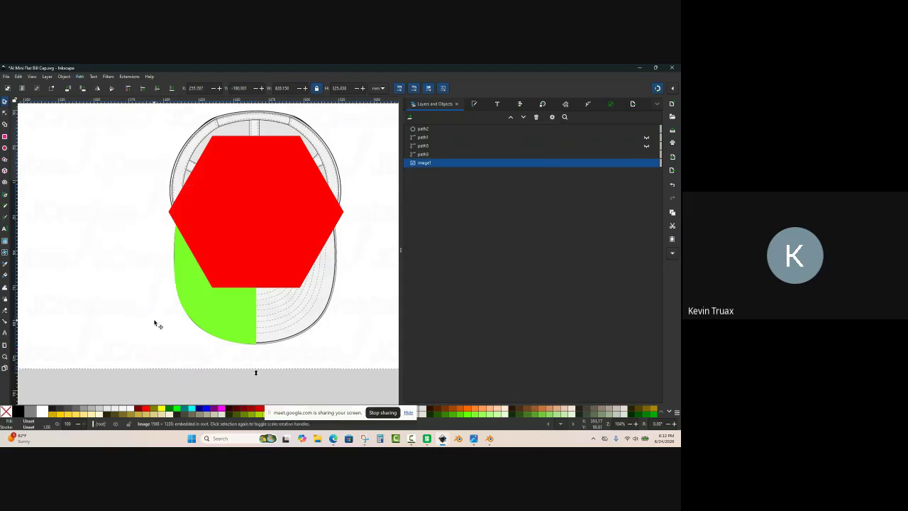
# Step: Duplicate the green half bill, flip the copy horizontally and place it against the original along the cap's centre line
pyautogui.click(219, 318)
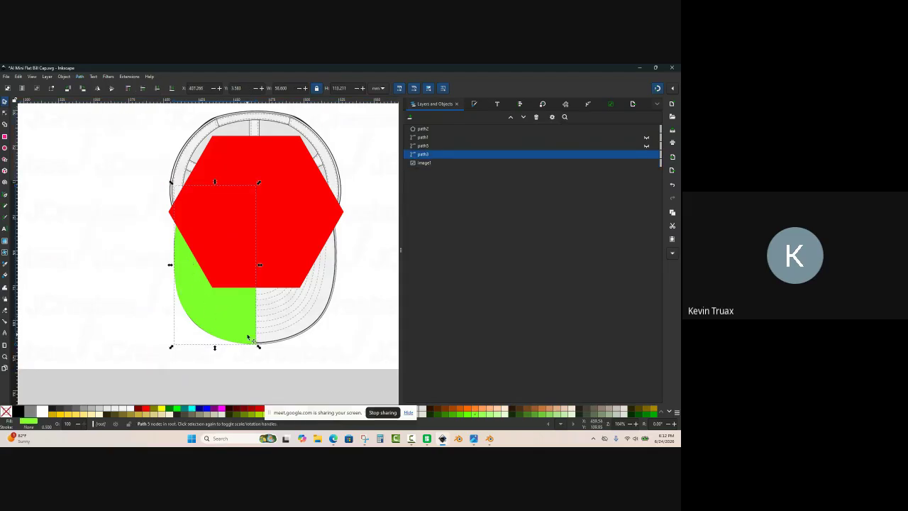
pyautogui.rightClick(220, 303)
pyautogui.click(213, 147)
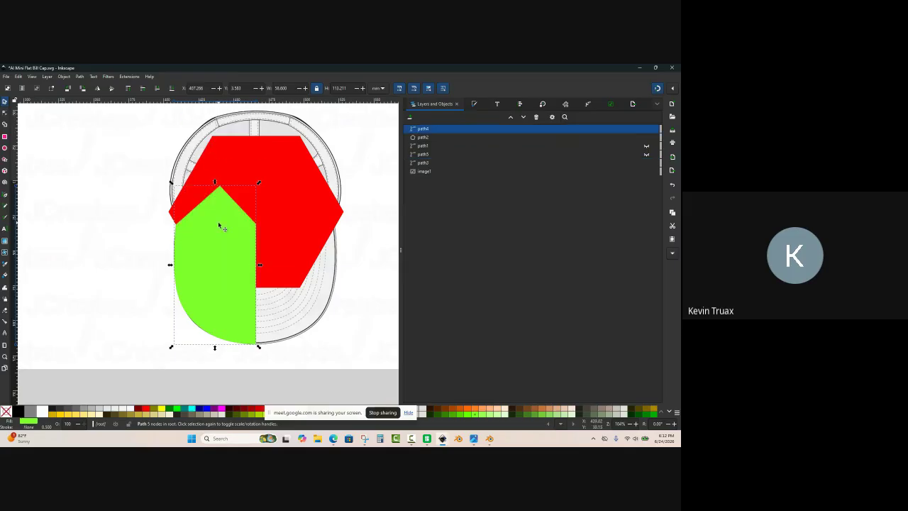
pyautogui.click(97, 88)
pyautogui.moveTo(188, 281); pyautogui.dragTo(274, 281)
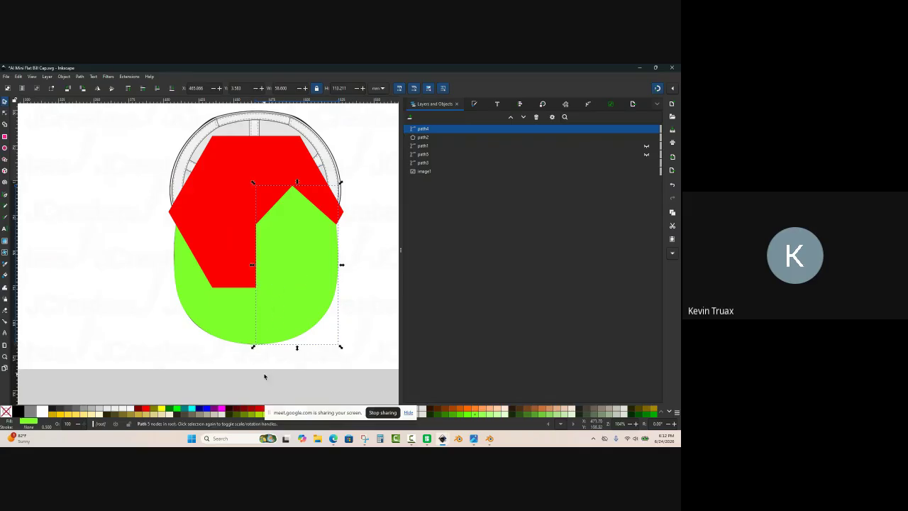
pyautogui.scroll(4, 265, 374)
pyautogui.scroll(-5, 257, 319)
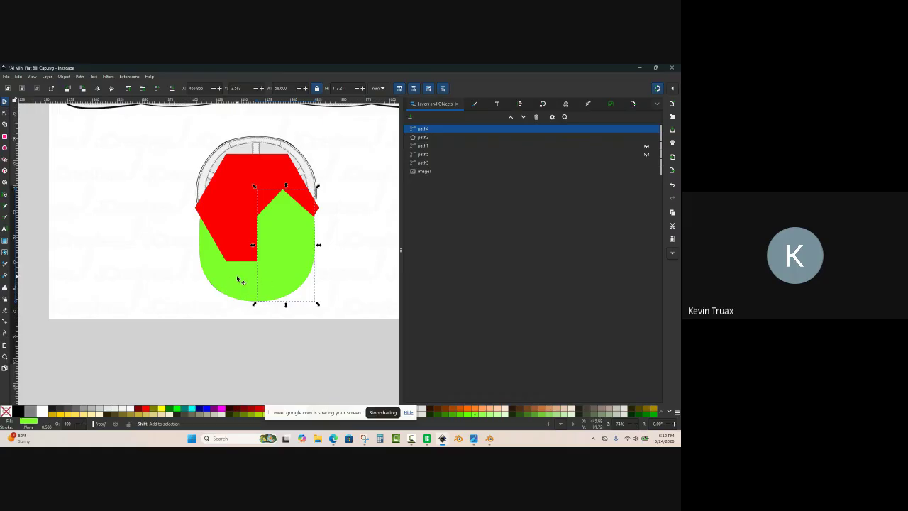
# Step: Join the two mirrored green bill halves into a single path with Union
pyautogui.keyDown('shift'); pyautogui.click(239, 280); pyautogui.keyUp('shift')
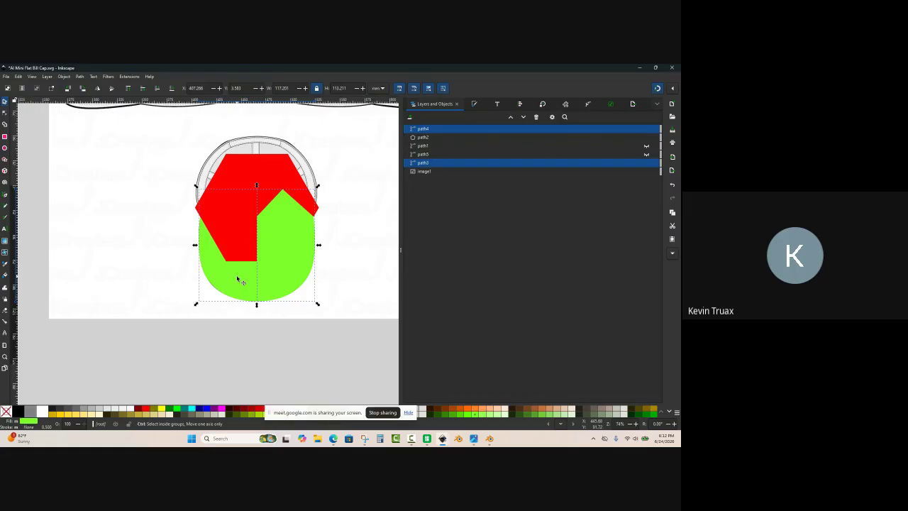
pyautogui.hotkey('ctrl', '+')
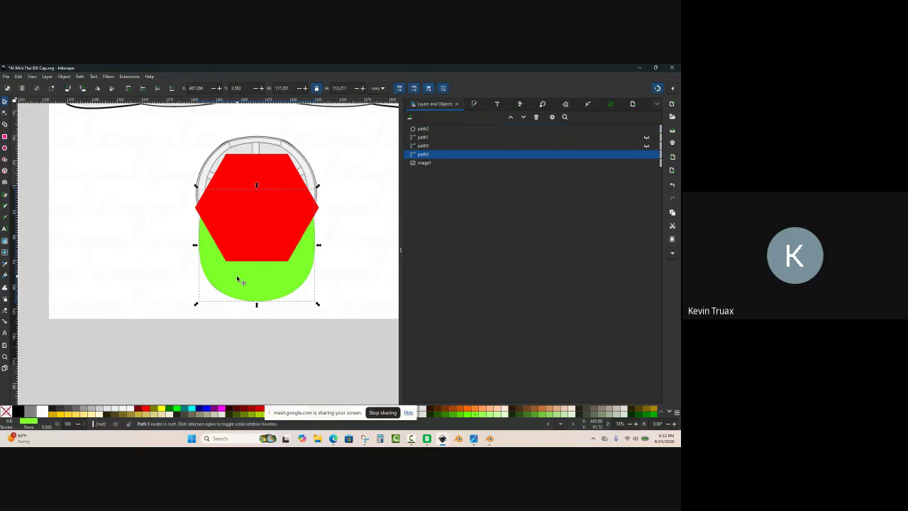
pyautogui.click(80, 76)
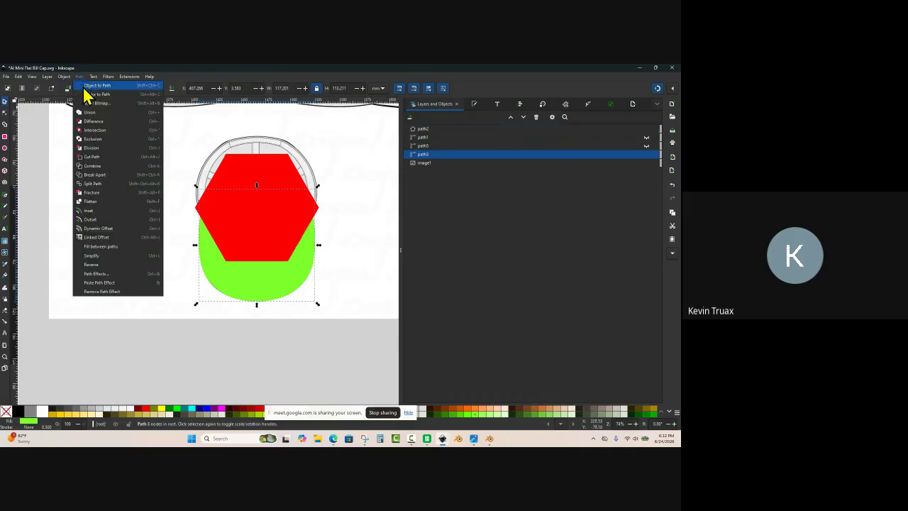
pyautogui.click(360, 325)
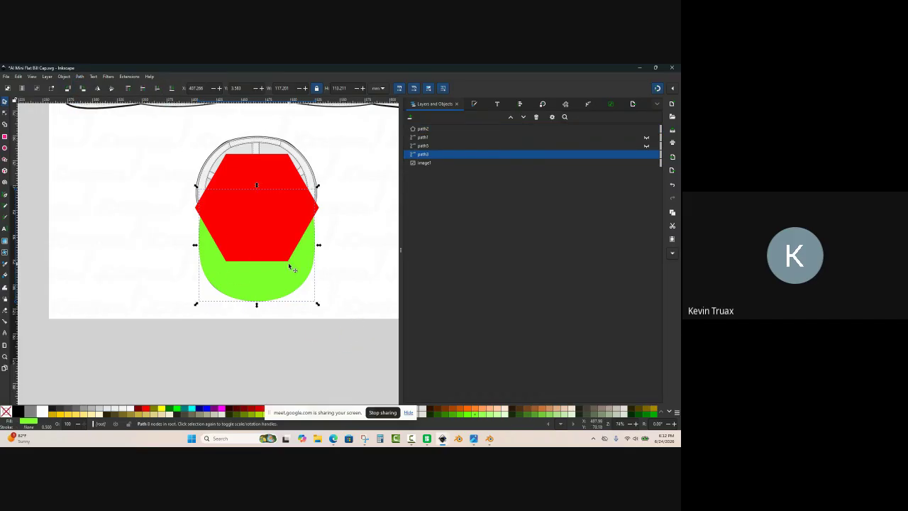
pyautogui.click(340, 273)
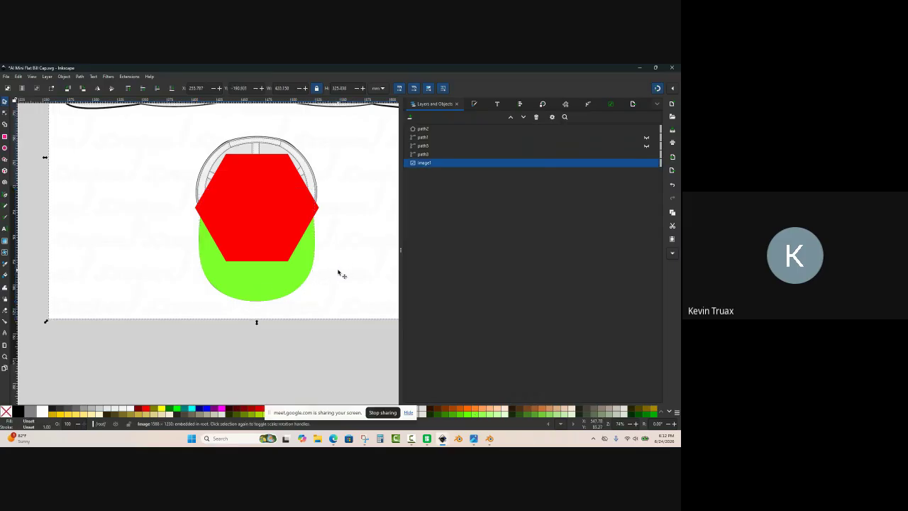
pyautogui.keyDown('ctrl'); pyautogui.scroll(1, 264, 285); pyautogui.keyUp('ctrl')
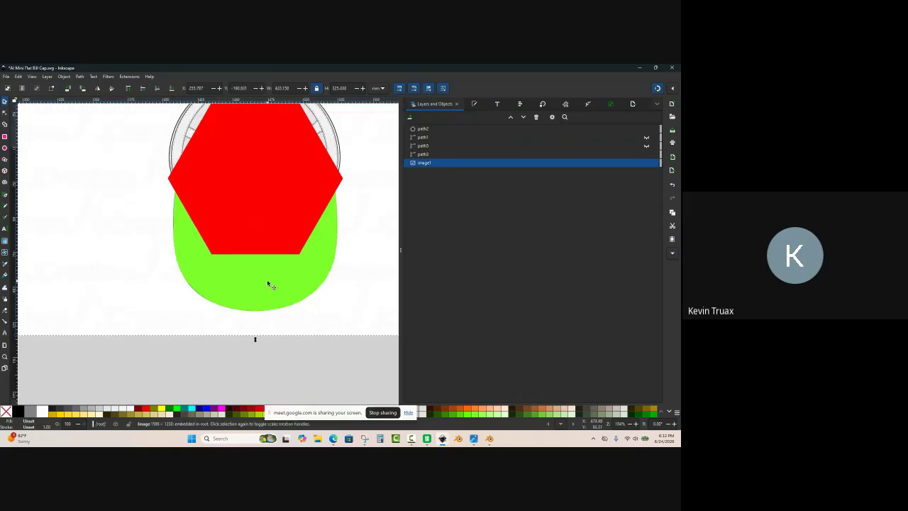
pyautogui.keyDown('ctrl'); pyautogui.scroll(-2, 268, 285); pyautogui.keyUp('ctrl')
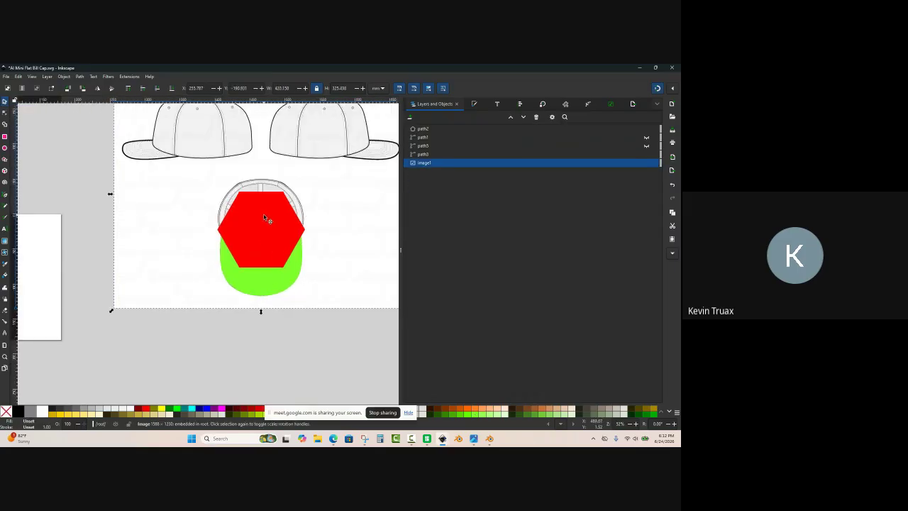
pyautogui.click(267, 284)
pyautogui.keyDown('ctrl'); pyautogui.scroll(1, 267, 285); pyautogui.keyUp('ctrl')
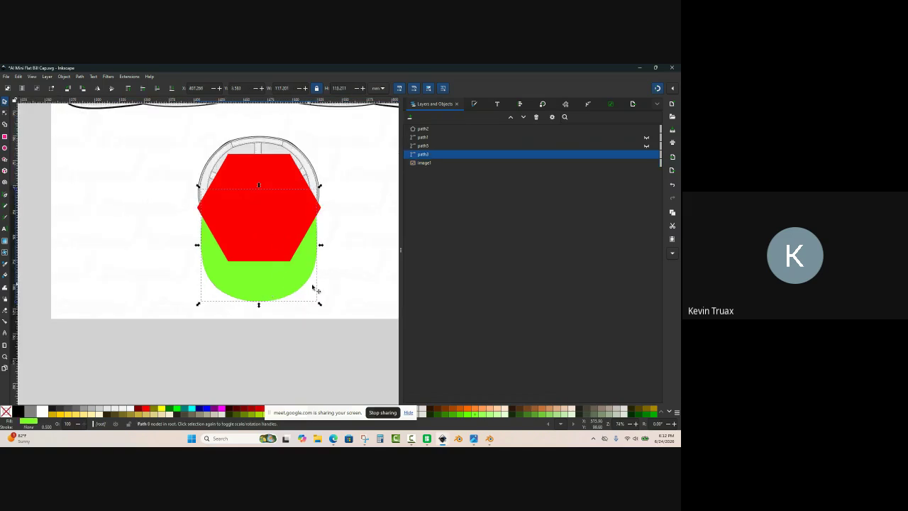
pyautogui.click(352, 284)
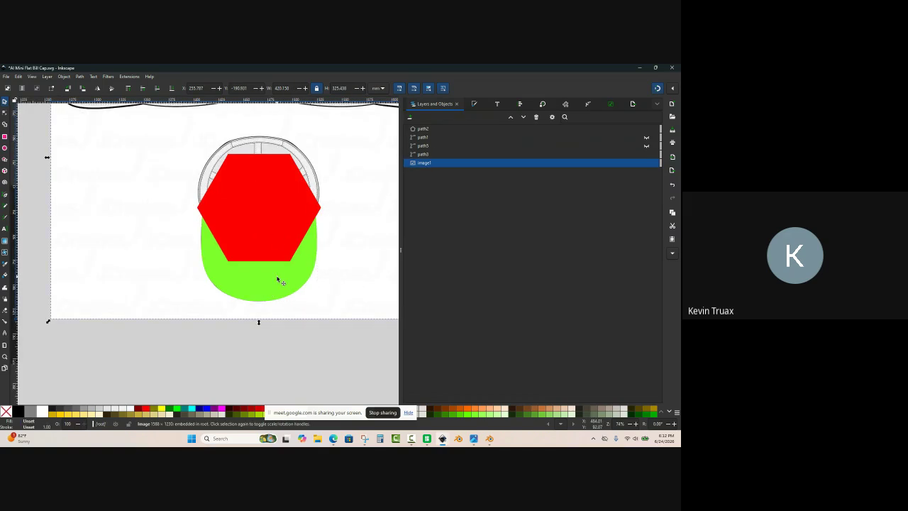
# Step: With the green bill and red hexagon selected, set the alignment reference to Last selected
pyautogui.click(277, 279)
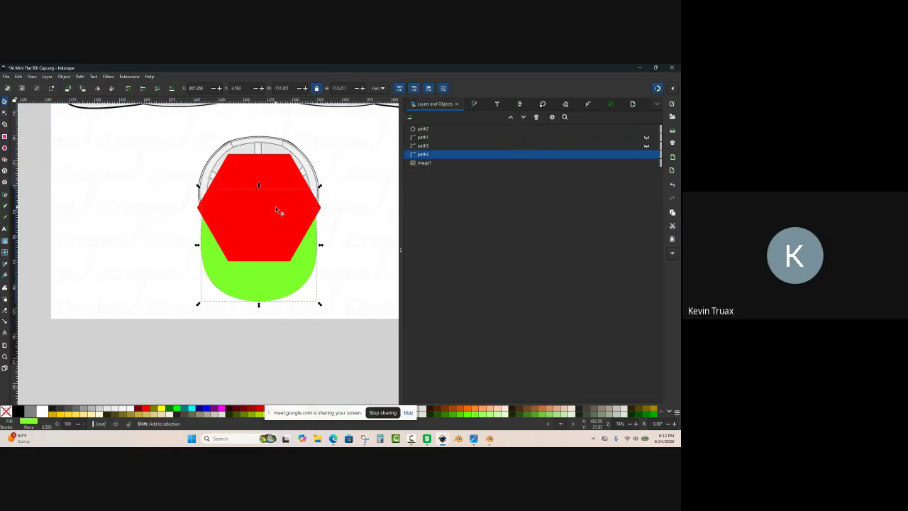
pyautogui.keyDown('shift'); pyautogui.click(272, 170); pyautogui.keyUp('shift')
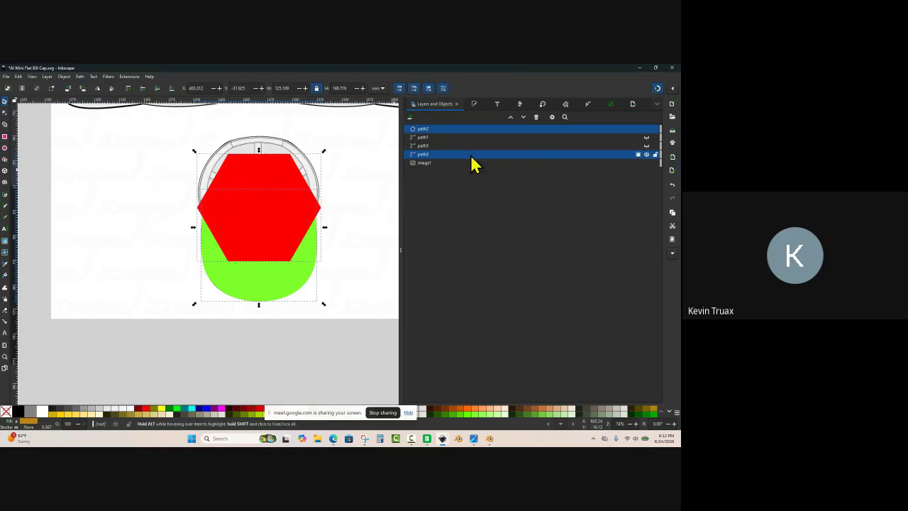
pyautogui.click(521, 105)
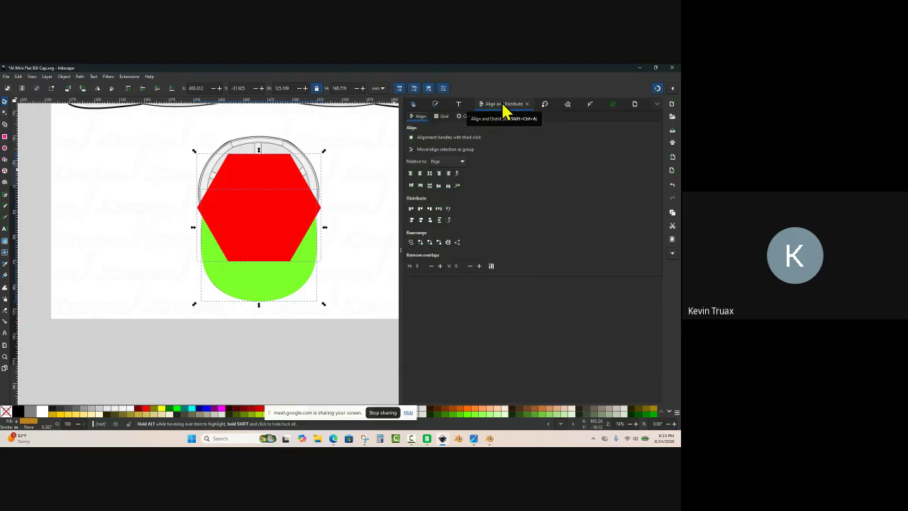
pyautogui.click(657, 105)
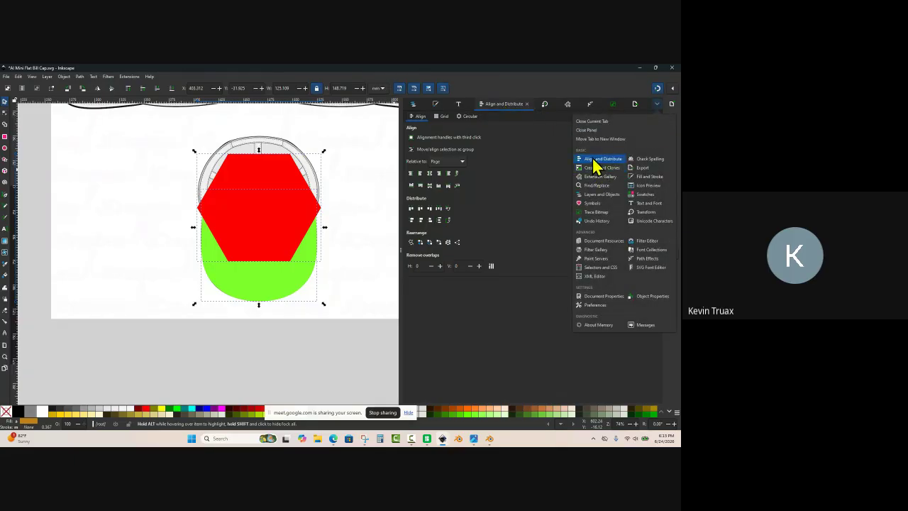
pyautogui.click(658, 106)
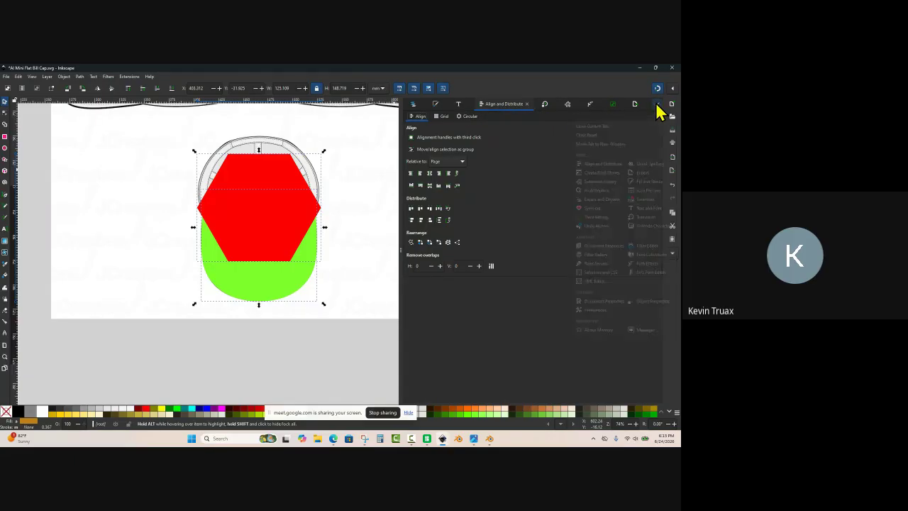
pyautogui.click(441, 162)
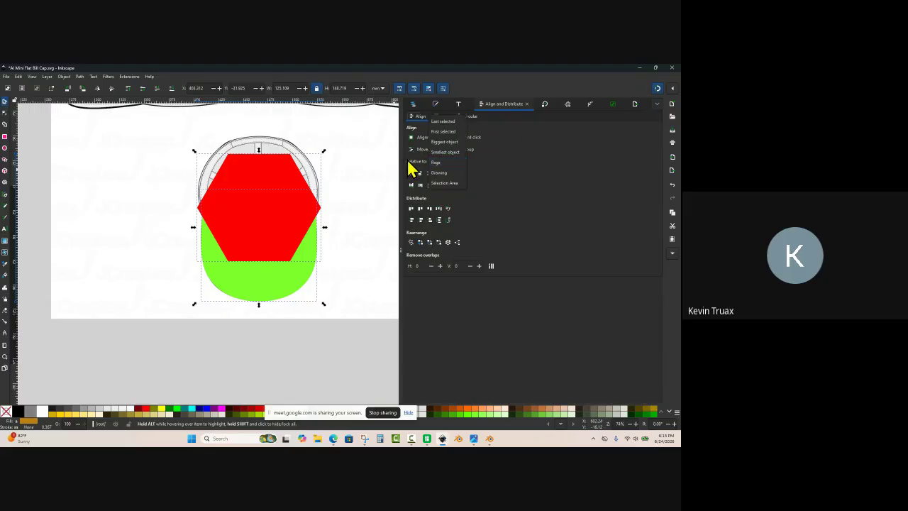
pyautogui.click(450, 121)
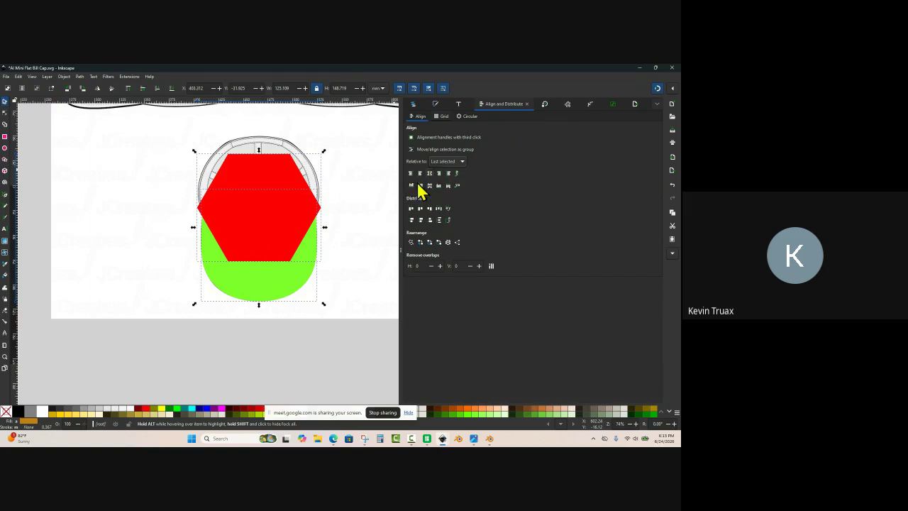
pyautogui.click(332, 265)
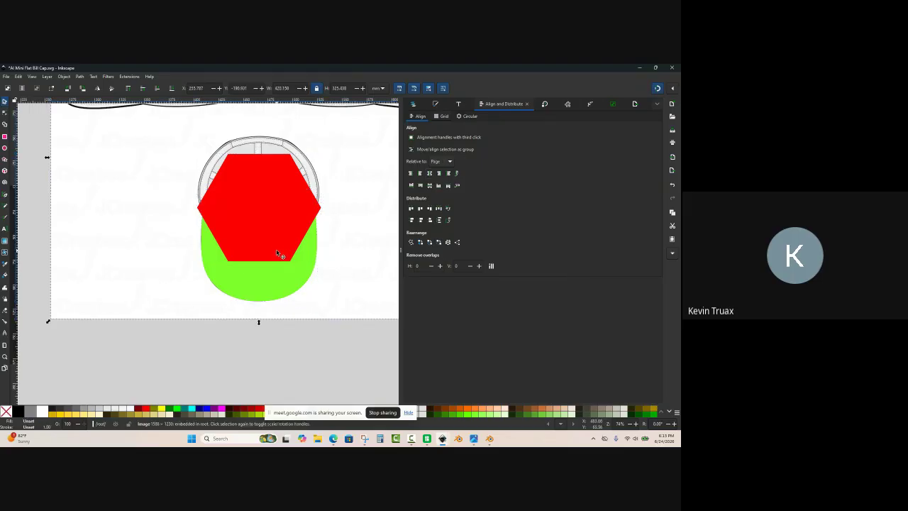
# Step: Try shifting the green bill straight down under the hexagon, and undo the move
pyautogui.click(266, 301)
pyautogui.keyDown('ctrl'); pyautogui.scroll(1, 266, 301); pyautogui.keyUp('ctrl')
pyautogui.keyDown('ctrl'); pyautogui.moveTo(266, 298); pyautogui.dragTo(265, 315); pyautogui.keyUp('ctrl')
pyautogui.hotkey('ctrl', 'z')
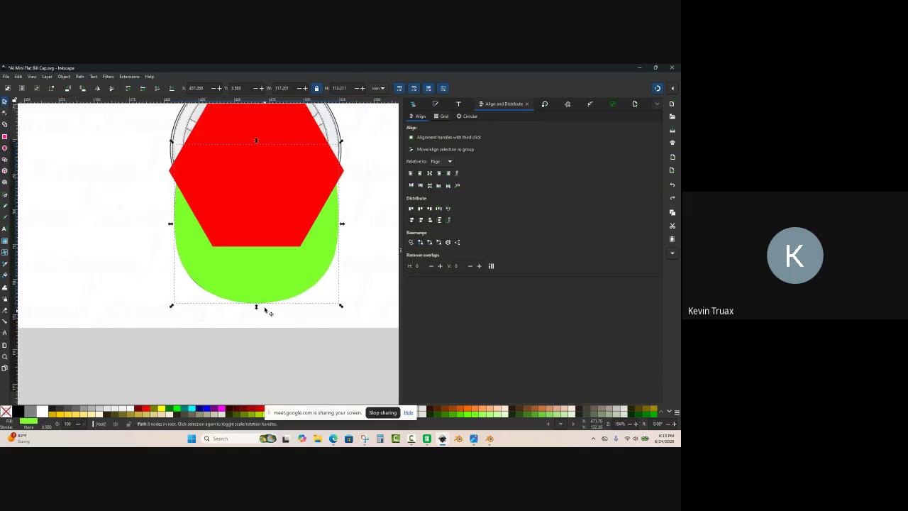
pyautogui.keyDown('ctrl'); pyautogui.scroll(1, 268, 248); pyautogui.keyUp('ctrl')
pyautogui.keyDown('ctrl'); pyautogui.scroll(-1, 268, 252); pyautogui.keyUp('ctrl')
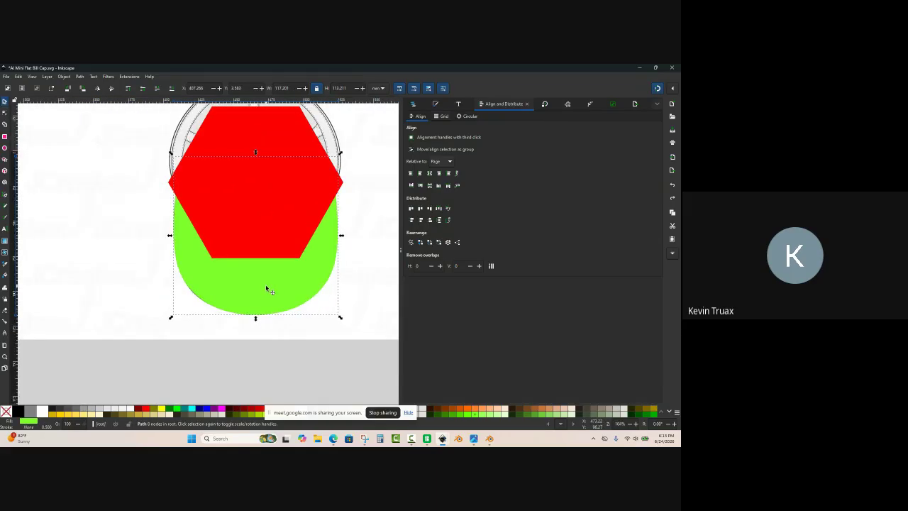
pyautogui.click(381, 283)
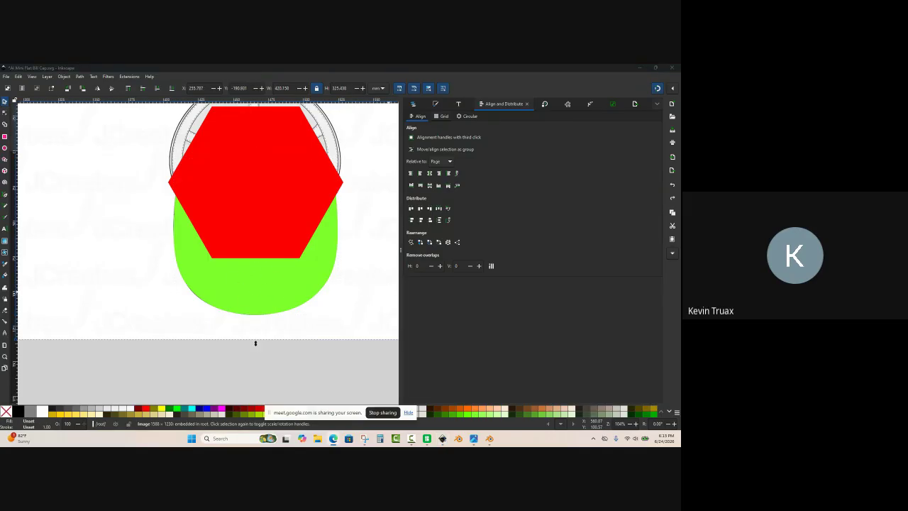
# Step: Try subtracting the only red hexagon from the green bill with Difference, and undo it
pyautogui.click(307, 170)
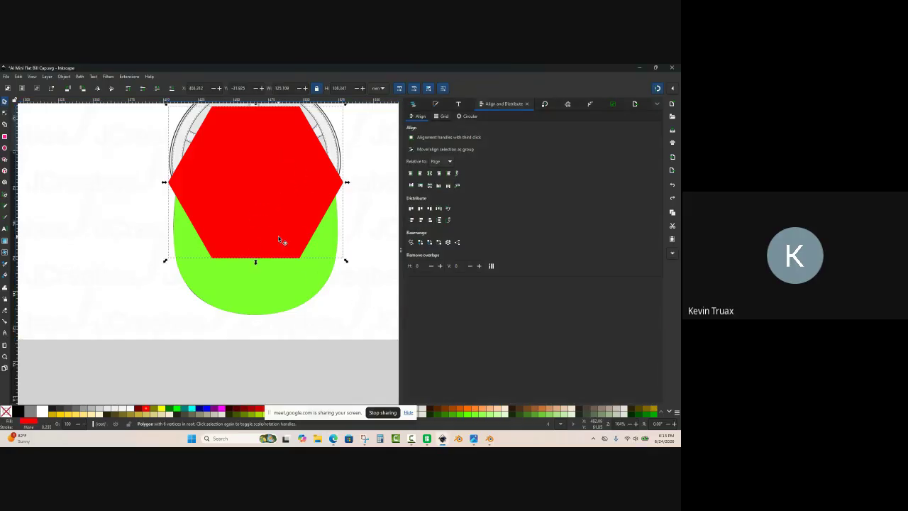
pyautogui.keyDown('shift'); pyautogui.click(308, 289); pyautogui.keyUp('shift')
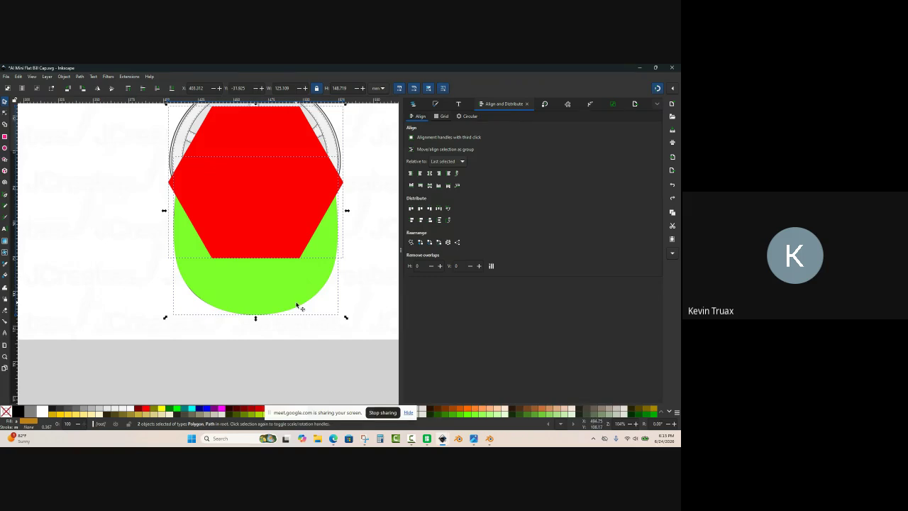
pyautogui.hotkey('ctrl', '-')
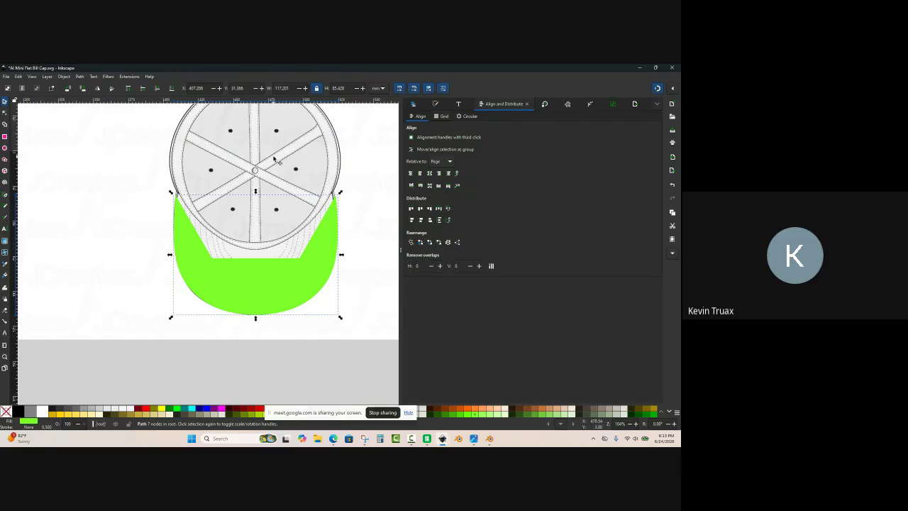
pyautogui.hotkey('ctrl', 'z')
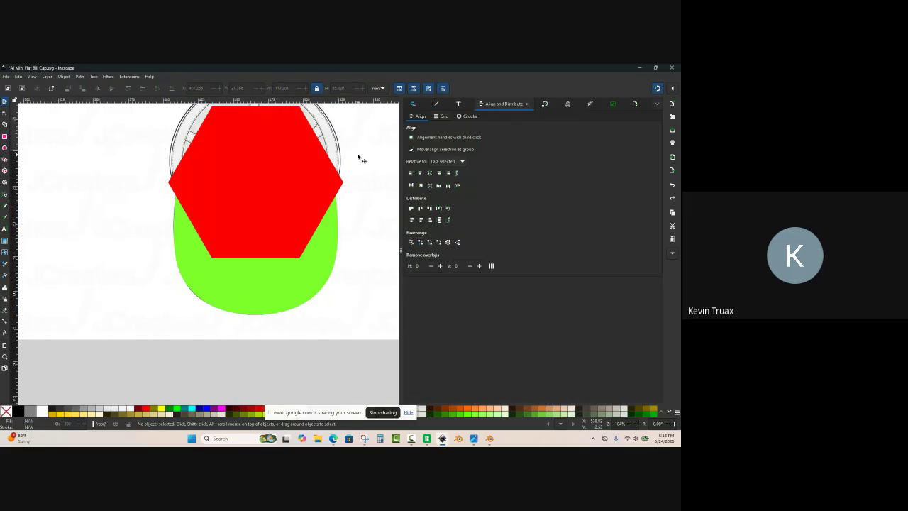
# Step: Duplicate the red hexagon in place and subtract the copy from the green bill with Difference
pyautogui.click(320, 181)
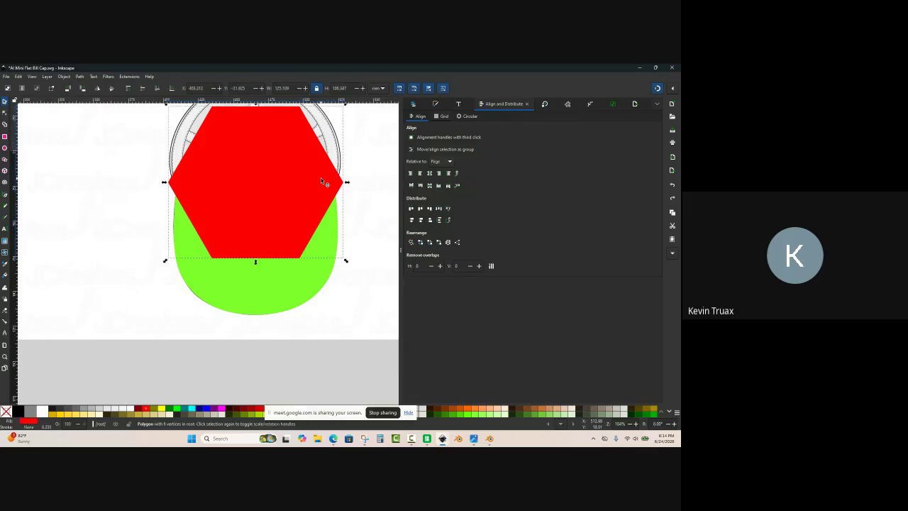
pyautogui.hotkey('ctrl', 'd')
pyautogui.keyDown('shift'); pyautogui.click(298, 283); pyautogui.keyUp('shift')
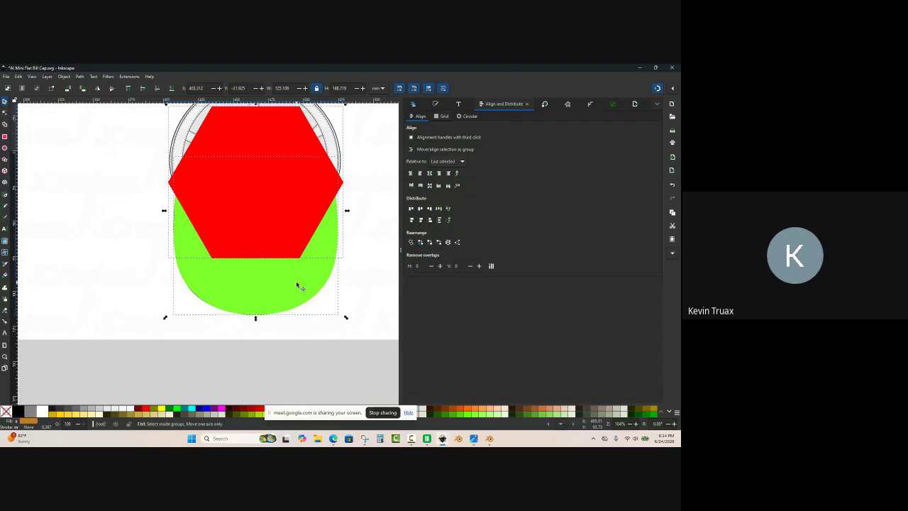
pyautogui.hotkey('ctrl', '-')
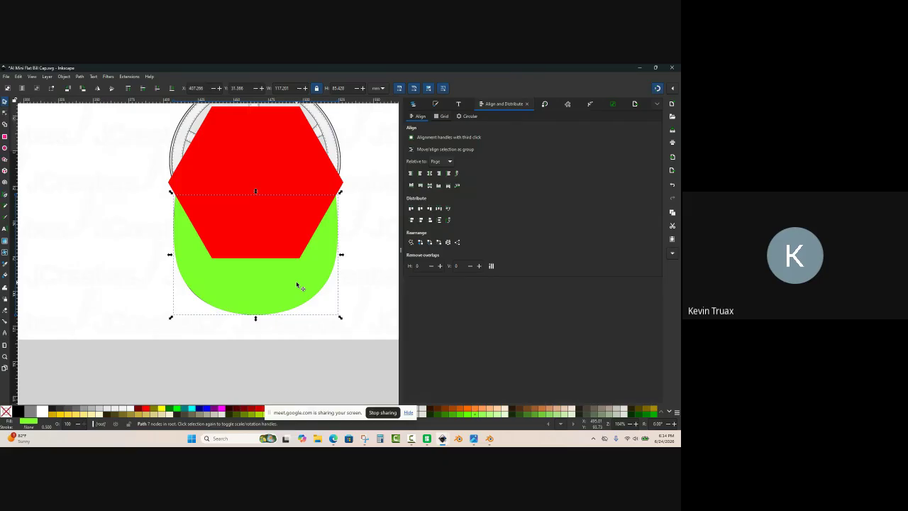
# Step: Pull the extra red hexagon copy off the stack over the cap and delete it
pyautogui.click(373, 228)
pyautogui.keyDown('ctrl'); pyautogui.scroll(-2, 373, 228); pyautogui.keyUp('ctrl')
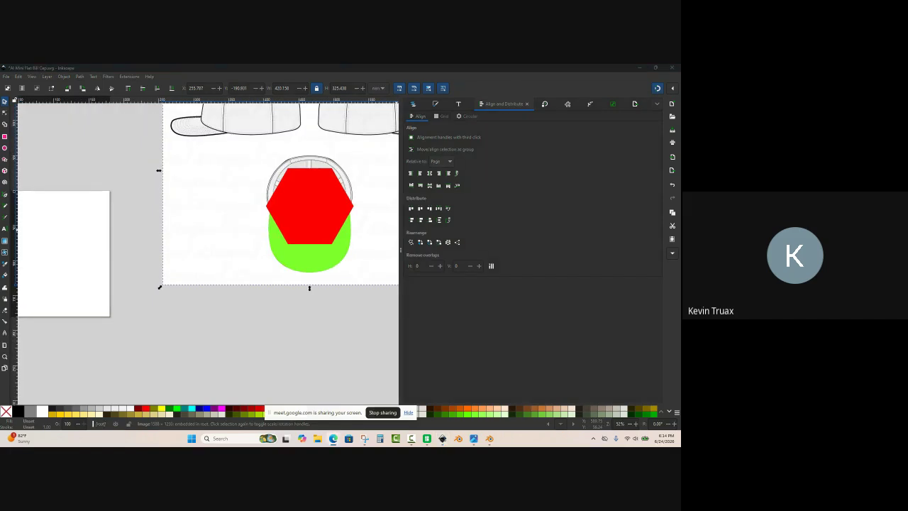
pyautogui.click(366, 260)
pyautogui.keyDown('ctrl'); pyautogui.scroll(2, 366, 248); pyautogui.keyUp('ctrl')
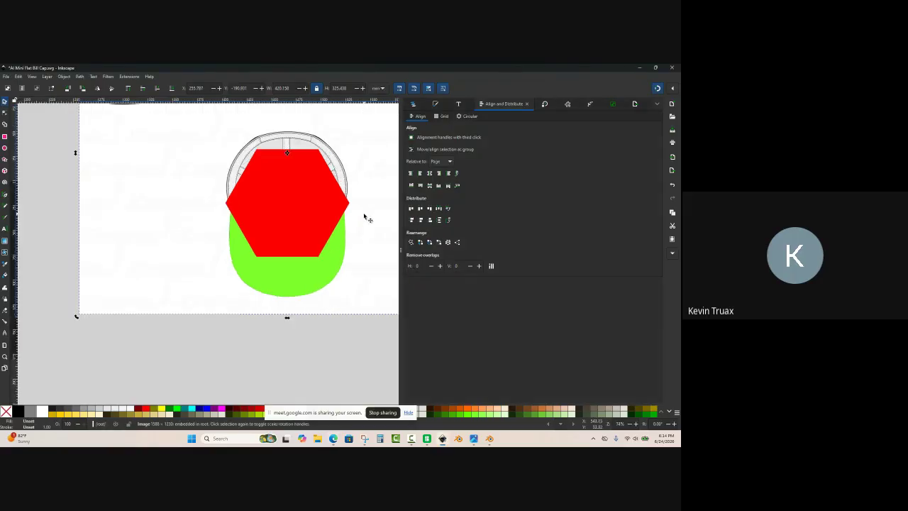
pyautogui.moveTo(313, 219); pyautogui.dragTo(225, 205)
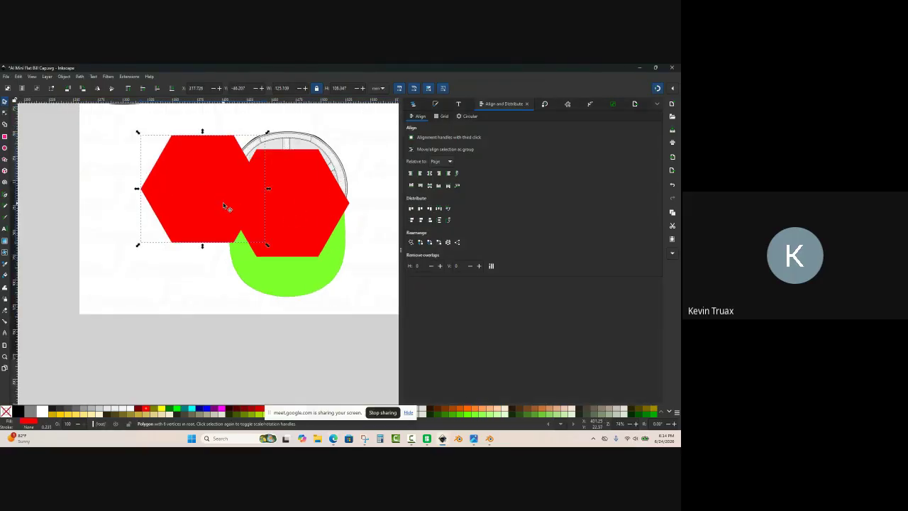
pyautogui.press('Delete')
# Step: Move the remaining hexagon aside to check the cut-out in the green bill, and undo the move
pyautogui.moveTo(337, 206); pyautogui.dragTo(176, 194)
pyautogui.click(312, 279)
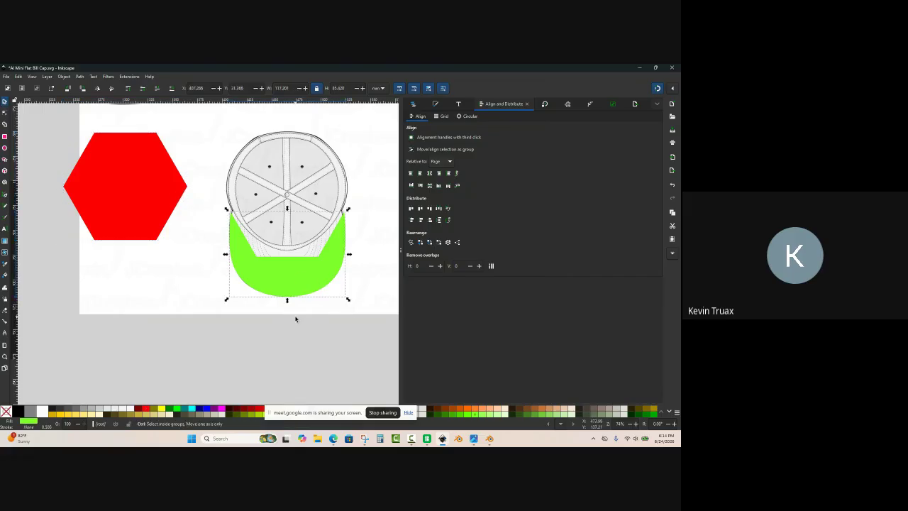
pyautogui.hotkey('ctrl', 'z')
pyautogui.click(219, 347)
pyautogui.keyDown('ctrl'); pyautogui.scroll(-1, 349, 213); pyautogui.keyUp('ctrl')
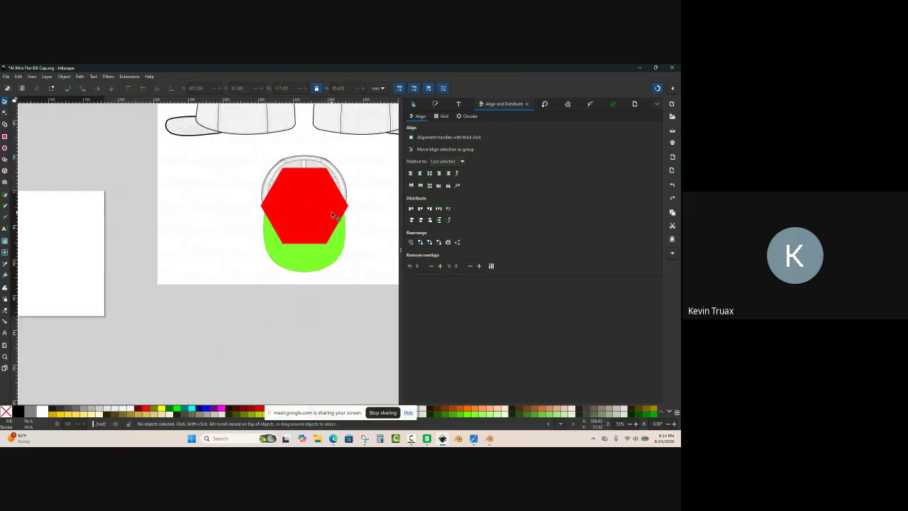
# Step: Move the red hexagon and green bill together onto the empty canvas below the cap reference image, and select the image
pyautogui.click(331, 213)
pyautogui.keyDown('shift'); pyautogui.click(322, 266); pyautogui.keyUp('shift')
pyautogui.keyDown('ctrl'); pyautogui.scroll(-1, 349, 220); pyautogui.keyUp('ctrl')
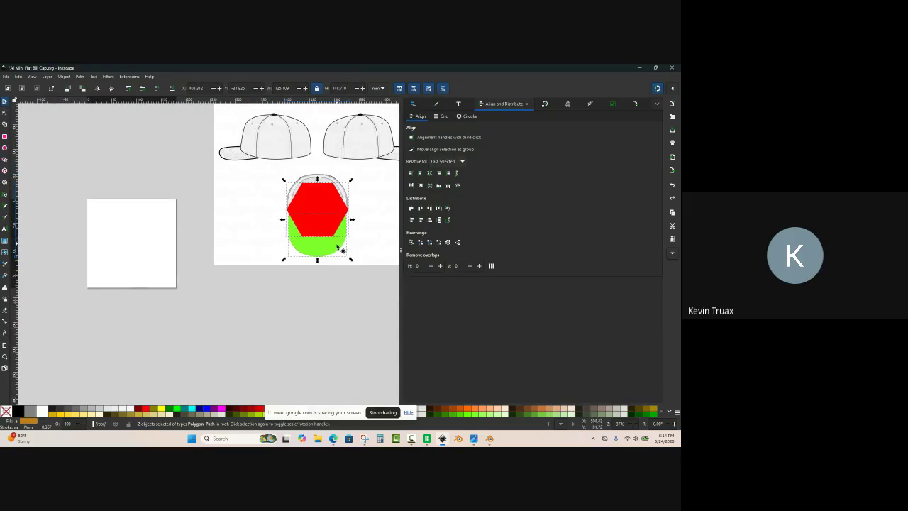
pyautogui.moveTo(337, 247); pyautogui.dragTo(268, 362)
pyautogui.click(291, 375)
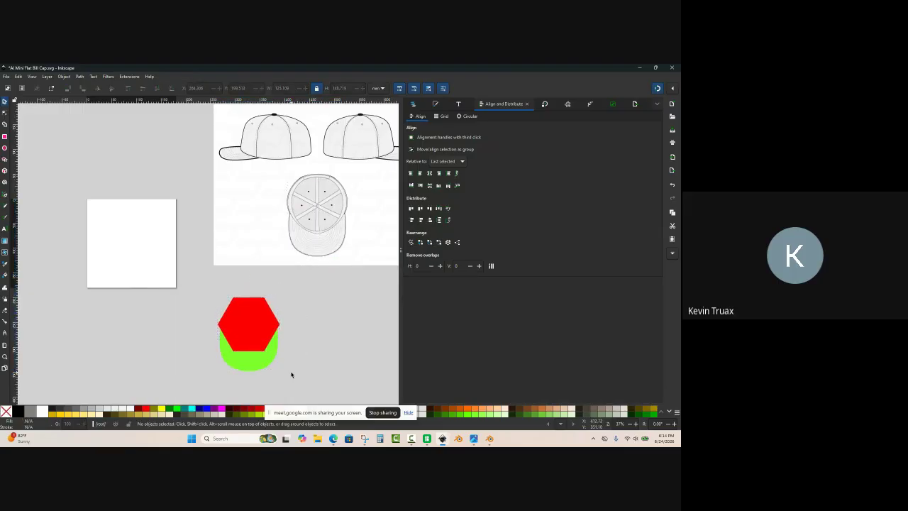
pyautogui.keyDown('ctrl'); pyautogui.scroll(-1, 334, 288); pyautogui.keyUp('ctrl')
pyautogui.click(320, 261)
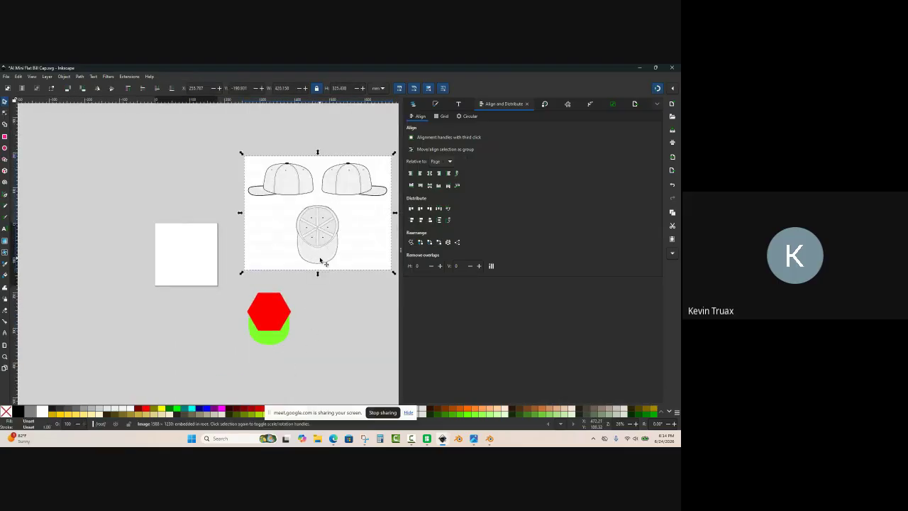
# Step: Delete the cap reference image, keeping the red hexagon and green bill
pyautogui.press('Delete')
pyautogui.keyDown('ctrl'); pyautogui.scroll(4, 304, 331); pyautogui.keyUp('ctrl')
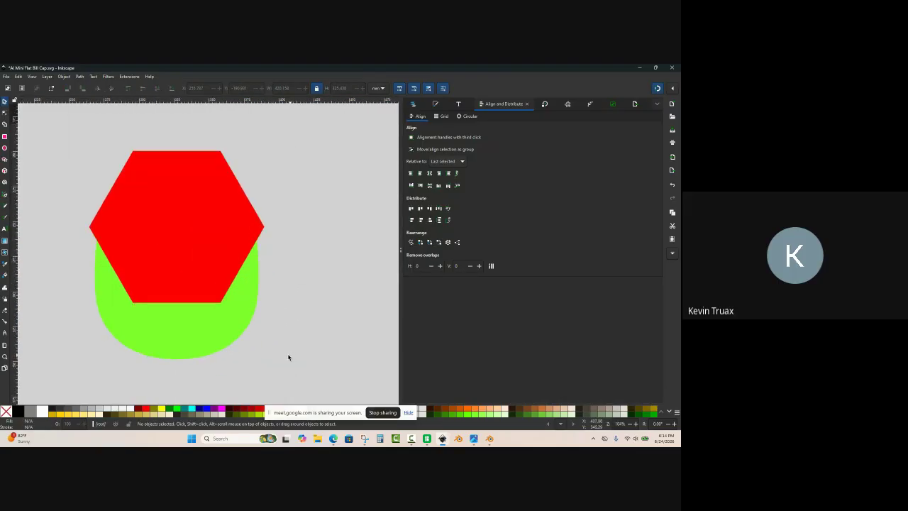
pyautogui.keyDown('ctrl'); pyautogui.scroll(-1, 259, 328); pyautogui.keyUp('ctrl')
pyautogui.keyDown('ctrl'); pyautogui.scroll(1, 172, 340); pyautogui.keyUp('ctrl')
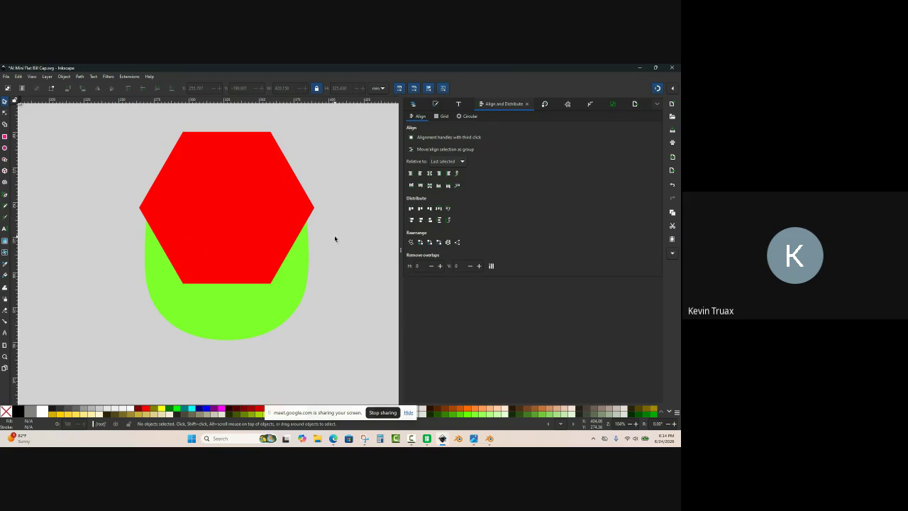
# Step: Select the top red hexagon and display the drawing's list of layers and objects
pyautogui.click(288, 203)
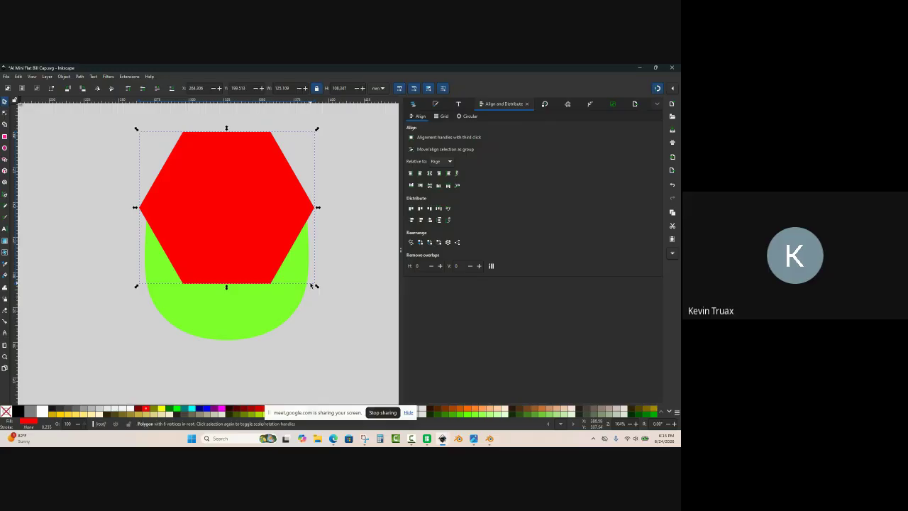
pyautogui.rightClick(243, 244)
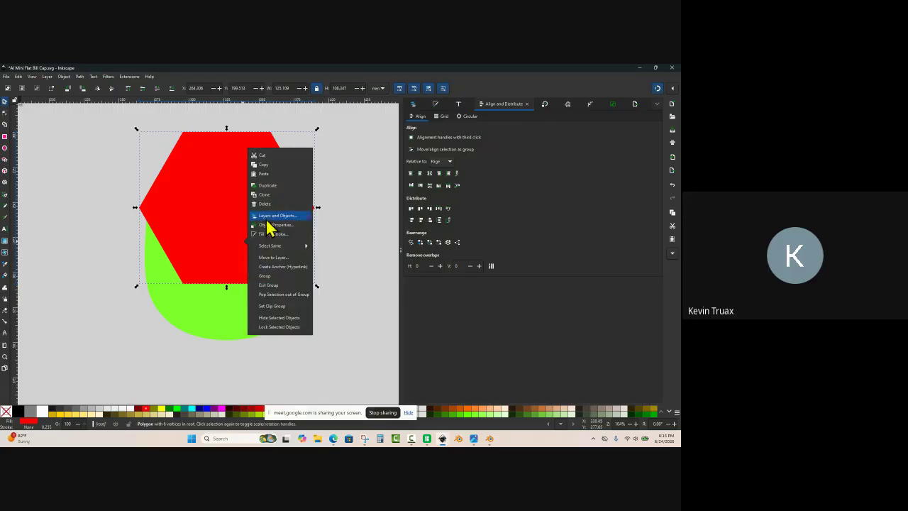
pyautogui.click(333, 228)
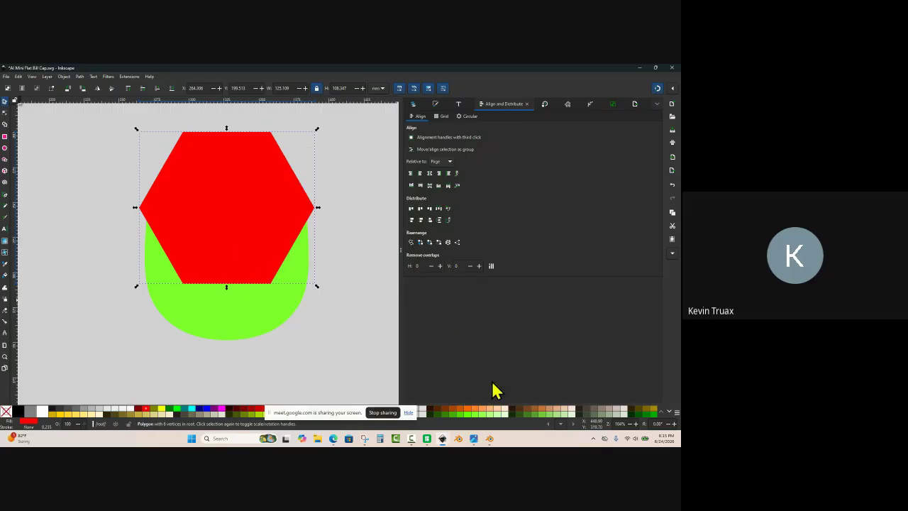
pyautogui.click(417, 105)
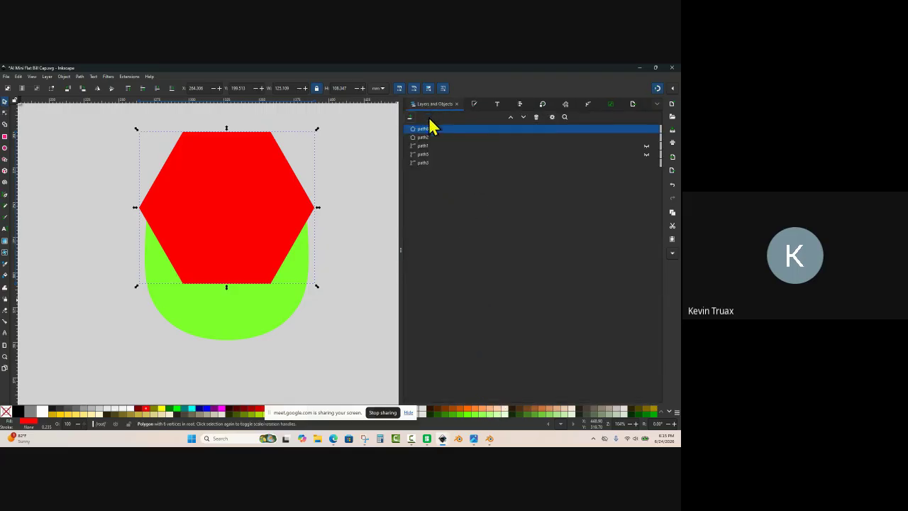
pyautogui.keyDown('ctrl'); pyautogui.scroll(-7, 302, 205); pyautogui.keyUp('ctrl')
pyautogui.keyDown('ctrl'); pyautogui.scroll(5, 309, 203); pyautogui.keyUp('ctrl')
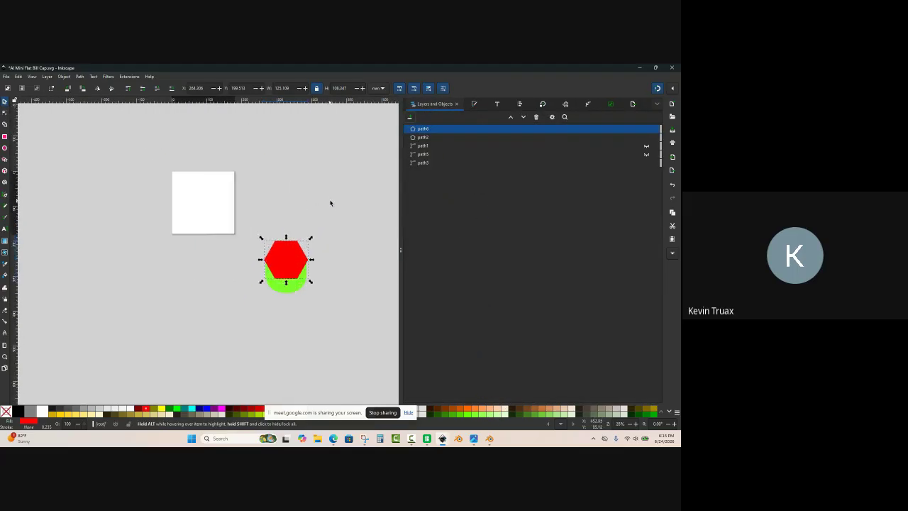
pyautogui.keyDown('ctrl'); pyautogui.scroll(2, 323, 264); pyautogui.keyUp('ctrl')
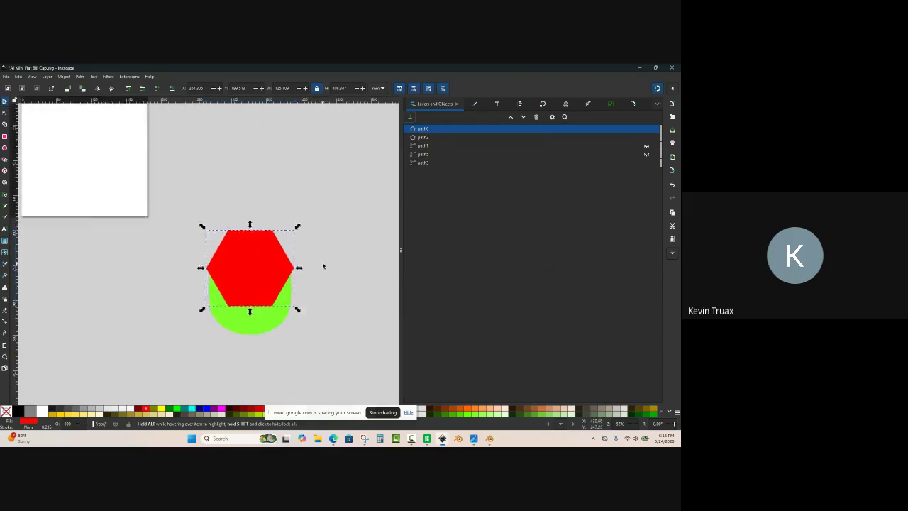
# Step: Delete the two hidden leftover paths above the green bill's entry, unhiding the lower one first to check it
pyautogui.click(427, 164)
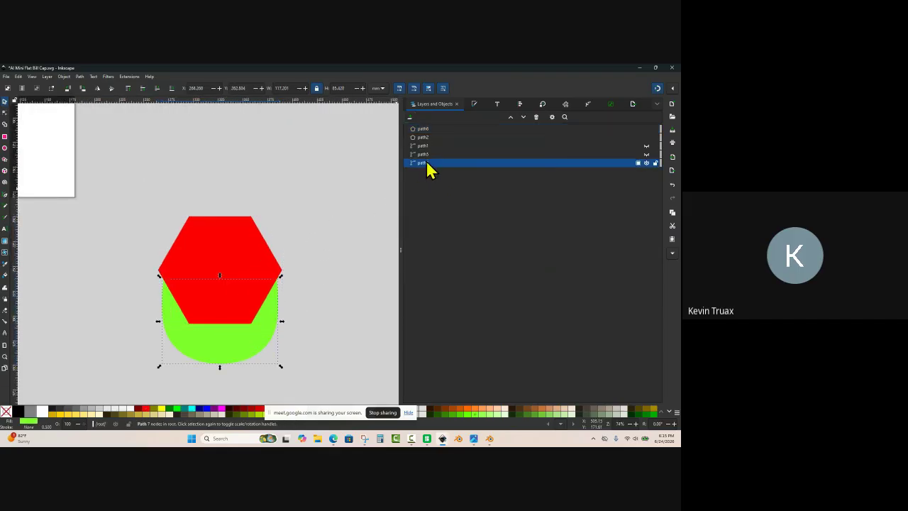
pyautogui.click(427, 155)
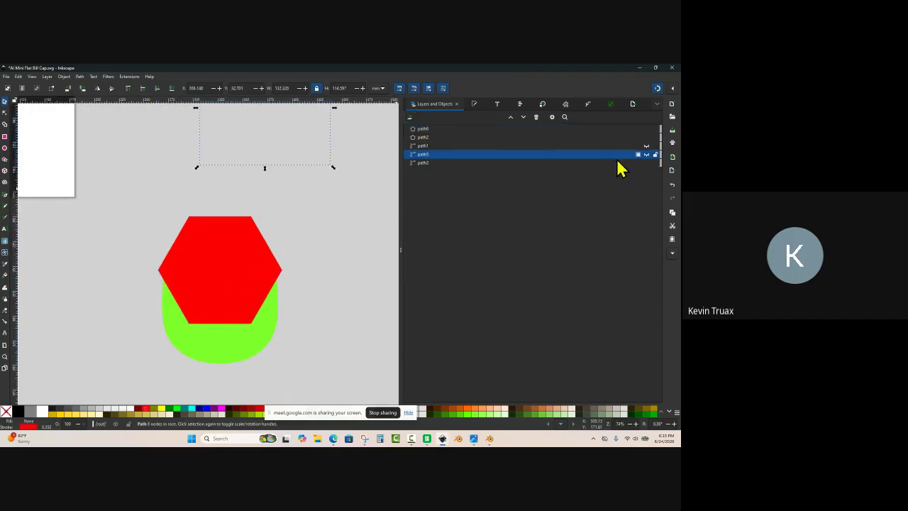
pyautogui.click(647, 154)
pyautogui.keyDown('ctrl'); pyautogui.scroll(-2, 246, 235); pyautogui.keyUp('ctrl')
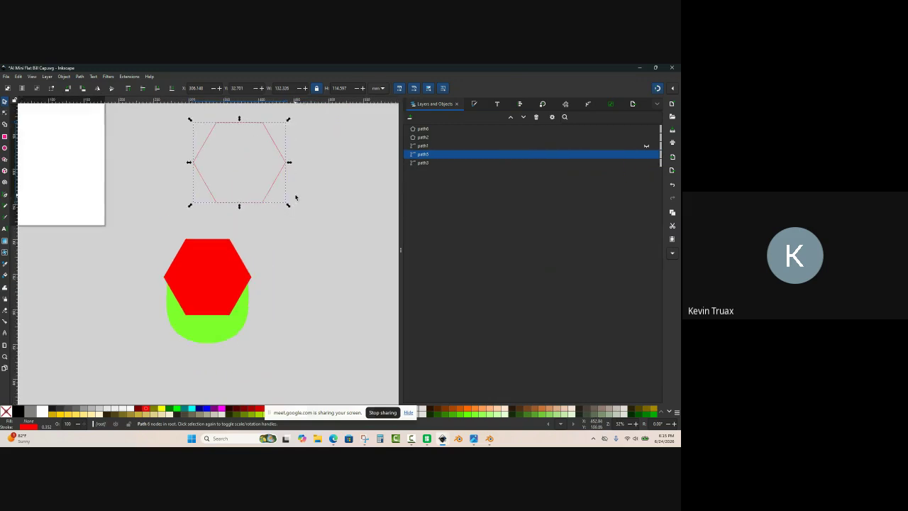
pyautogui.press('Delete')
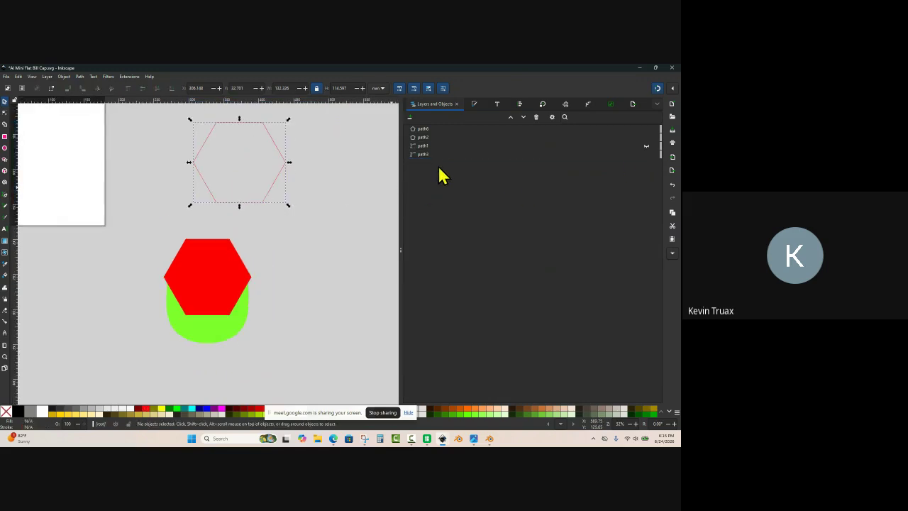
pyautogui.click(428, 146)
pyautogui.press('Delete')
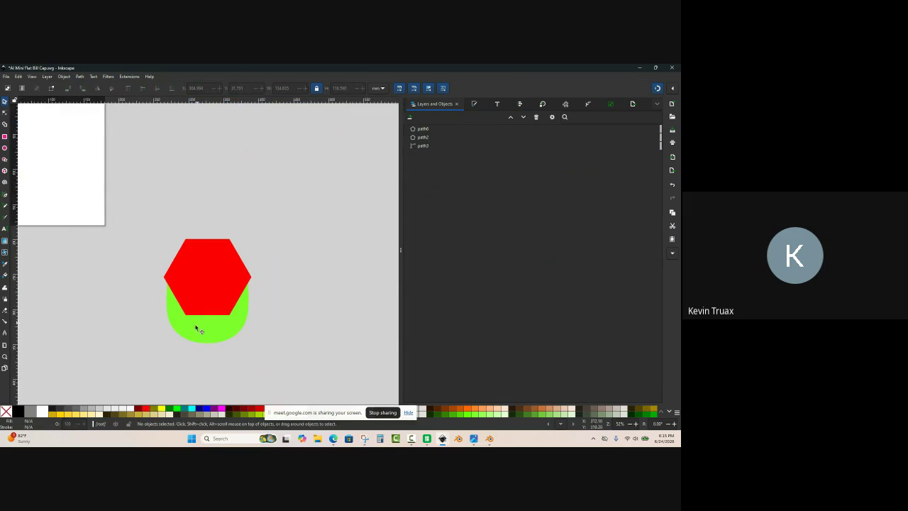
# Step: Rename the green bill path as Bill
pyautogui.keyDown('ctrl'); pyautogui.scroll(2, 197, 327); pyautogui.keyUp('ctrl')
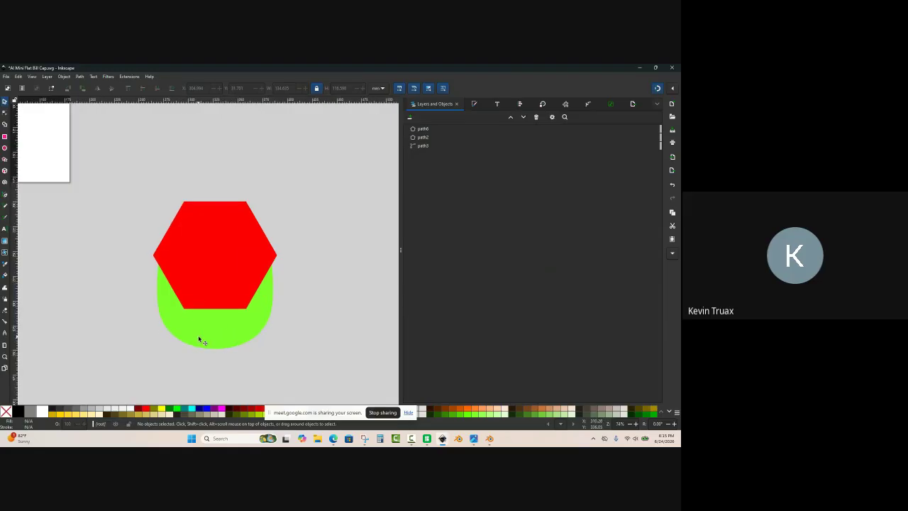
pyautogui.click(199, 337)
pyautogui.doubleClick(427, 146)
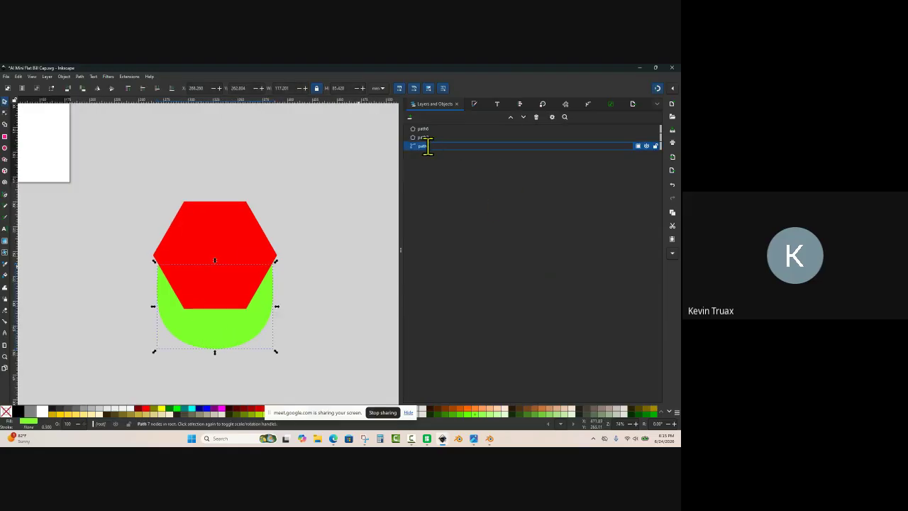
pyautogui.write('Bill')
pyautogui.press('Return')
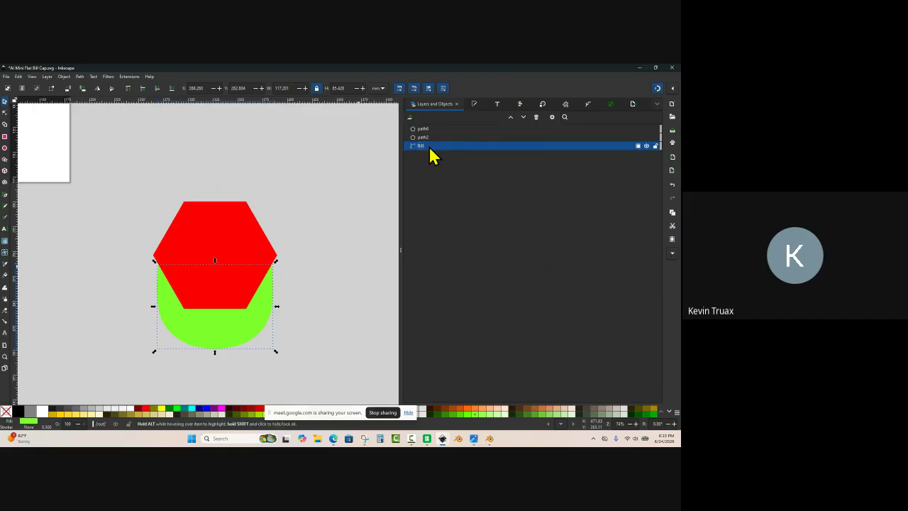
# Step: Rename the topmost red hexagon as Box Bottom
pyautogui.click(251, 246)
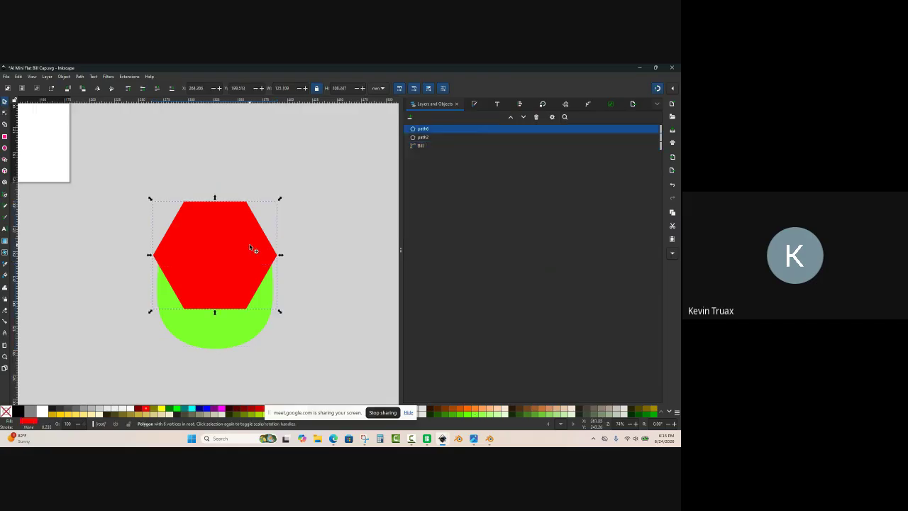
pyautogui.doubleClick(423, 128)
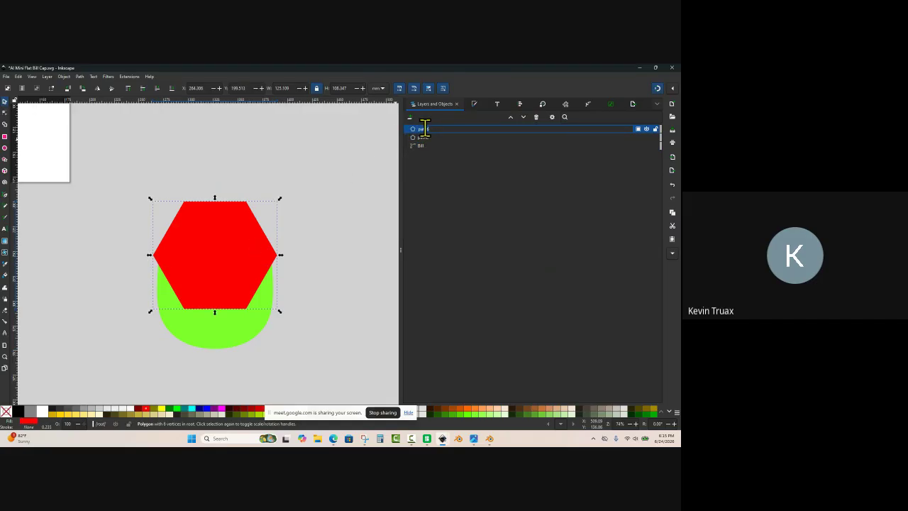
pyautogui.write('Box Bottom')
pyautogui.press('Return')
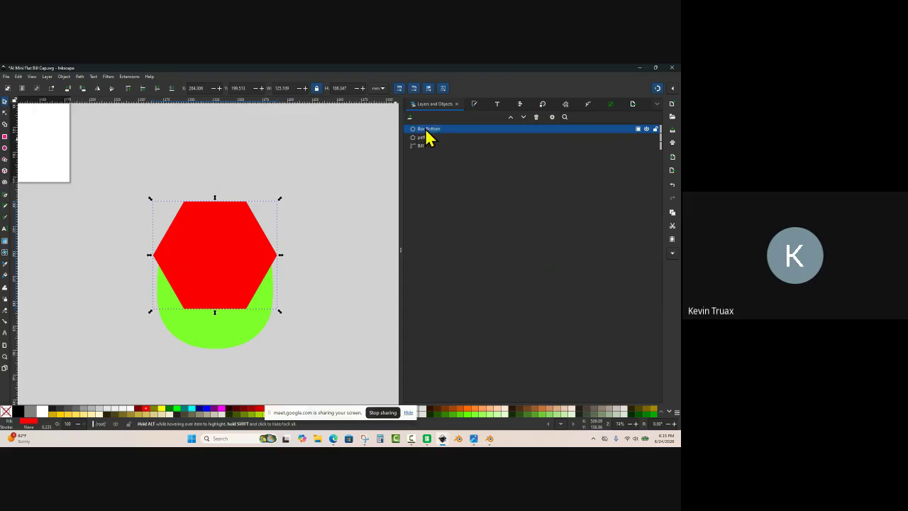
# Step: Rename the second red hexagon as Box Sides and clear the selection
pyautogui.click(426, 138)
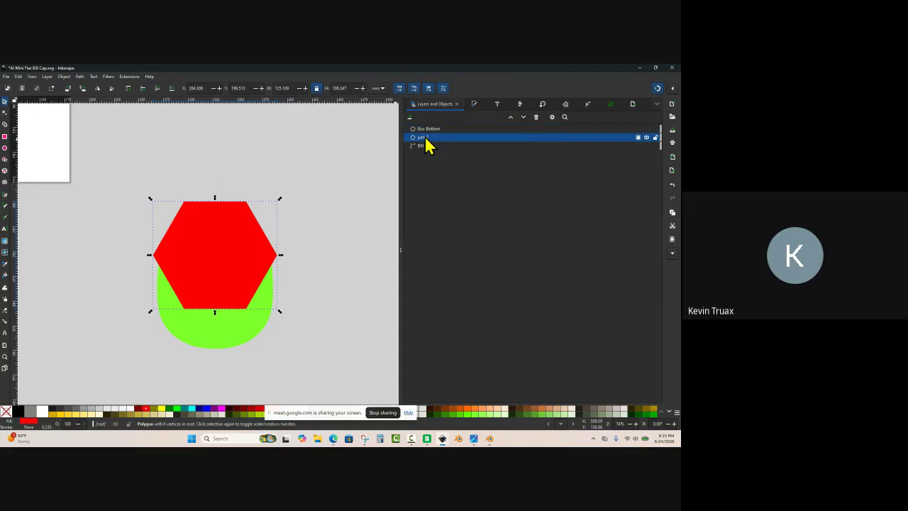
pyautogui.doubleClick(424, 138)
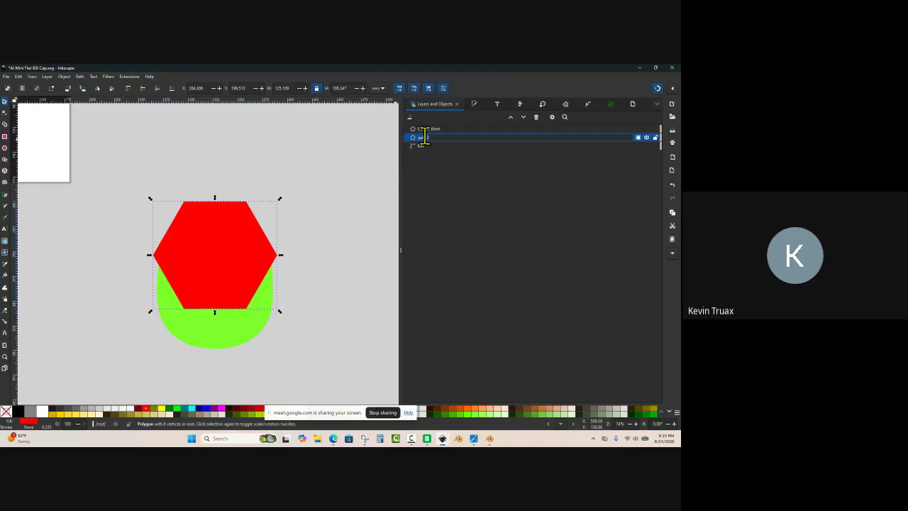
pyautogui.write('Box Sides')
pyautogui.press('Return')
pyautogui.click(337, 184)
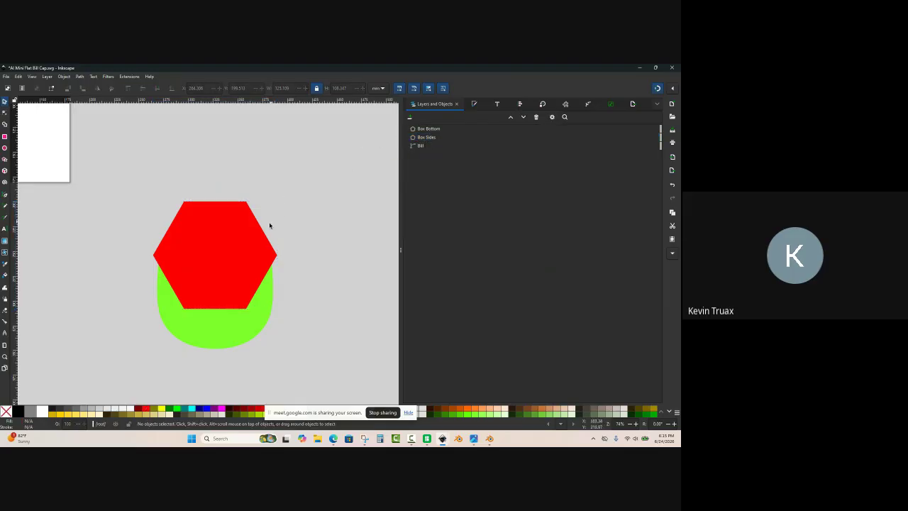
# Step: Move both red hexagons off the bill to check the stacked parts, and undo both moves
pyautogui.moveTo(256, 242); pyautogui.dragTo(115, 226)
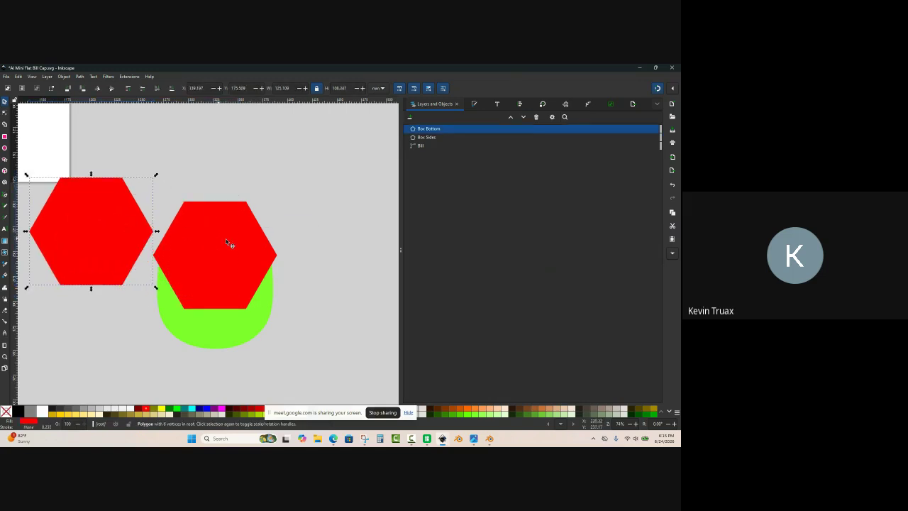
pyautogui.moveTo(227, 240); pyautogui.dragTo(295, 158)
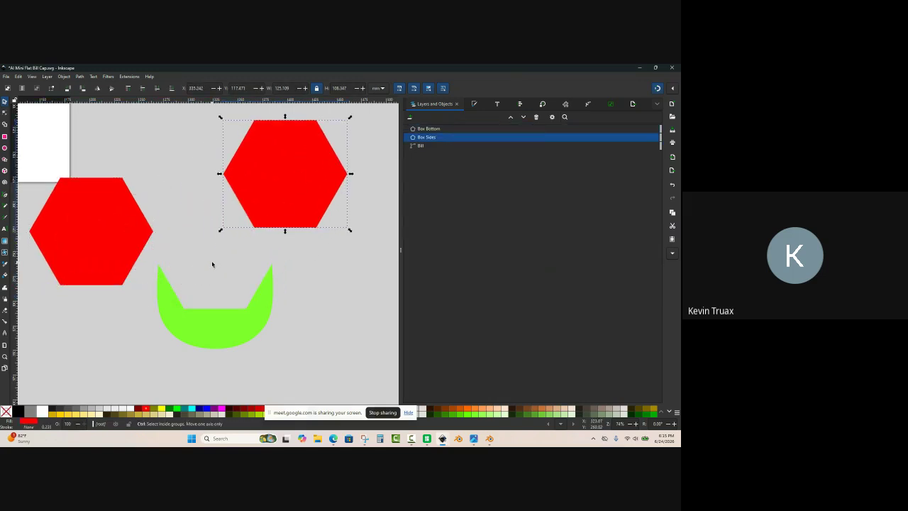
pyautogui.hotkey('ctrl', 'z')
pyautogui.hotkey('ctrl', 'z')
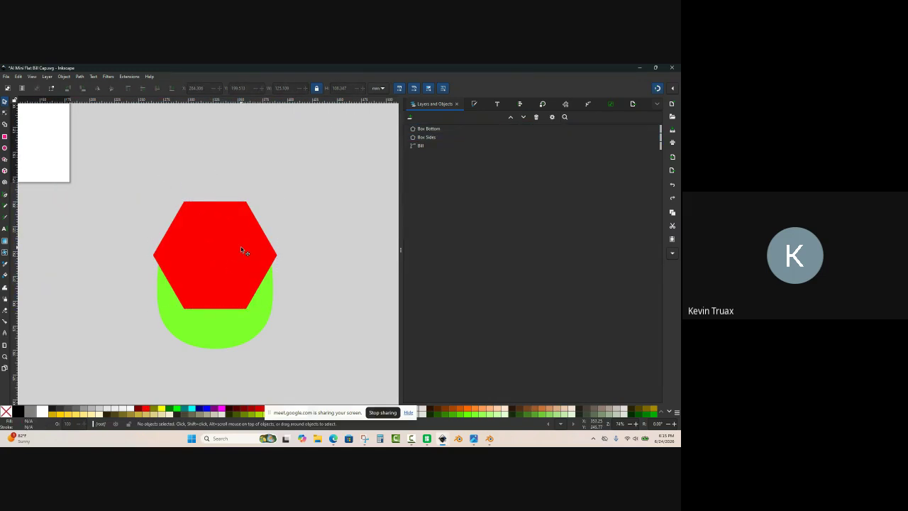
# Step: Duplicate the Box Bottom hexagon in place
pyautogui.click(241, 247)
pyautogui.rightClick(241, 246)
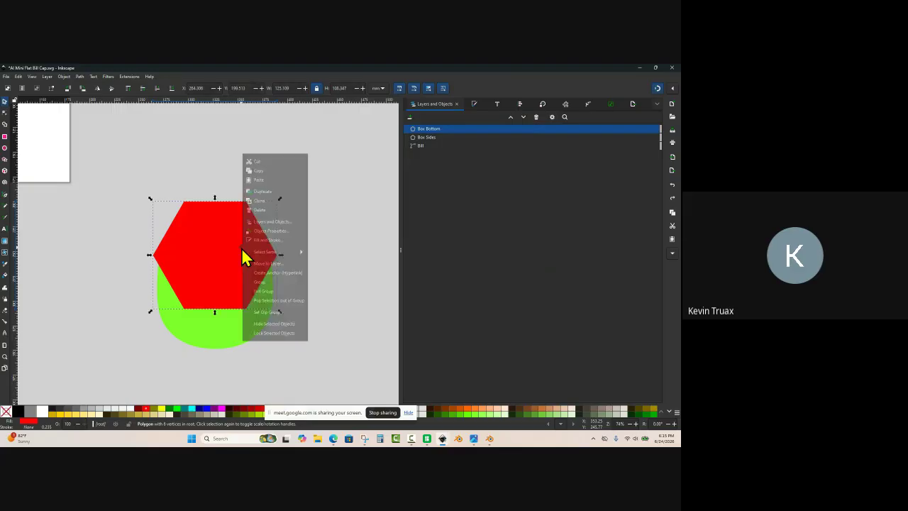
pyautogui.click(282, 194)
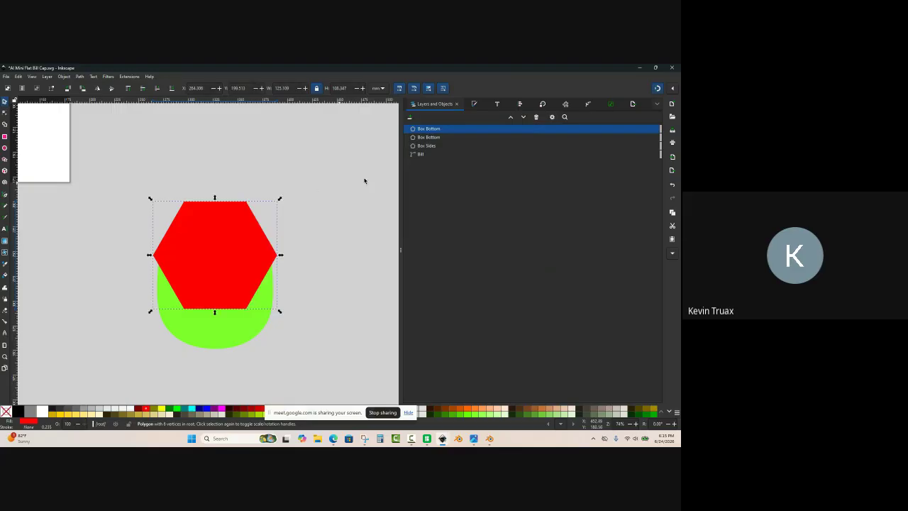
# Step: Place one Box Bottom hexagon between Box Sides and Bill in the stacking order and rename it as Lid
pyautogui.doubleClick(433, 129)
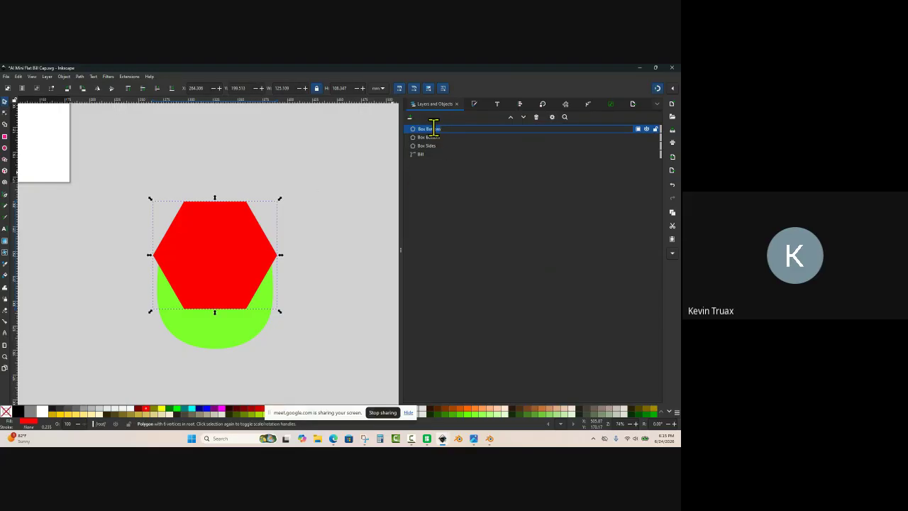
pyautogui.click(432, 149)
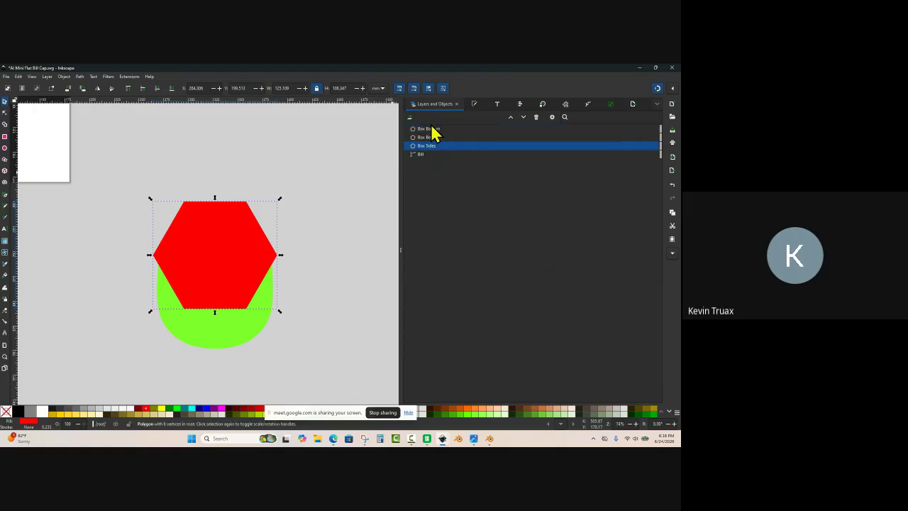
pyautogui.moveTo(432, 134); pyautogui.dragTo(426, 163)
pyautogui.doubleClick(434, 146)
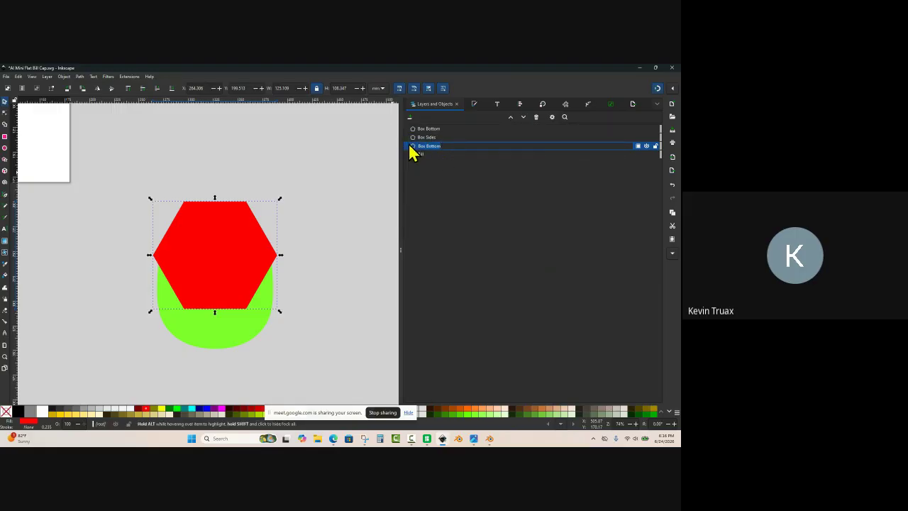
pyautogui.write('Lid')
pyautogui.press('Return')
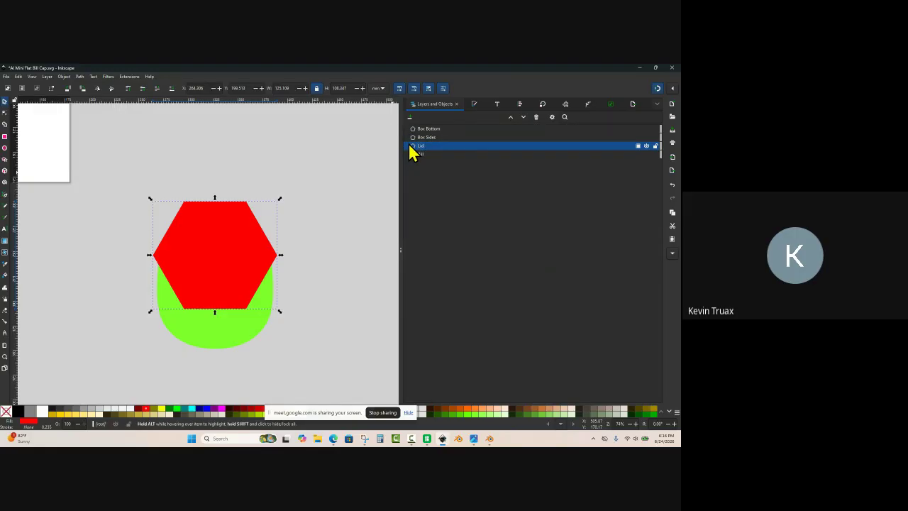
# Step: Give the Lid hexagon a cyan fill
pyautogui.click(300, 219)
pyautogui.keyDown('ctrl'); pyautogui.scroll(2, 170, 260); pyautogui.keyUp('ctrl')
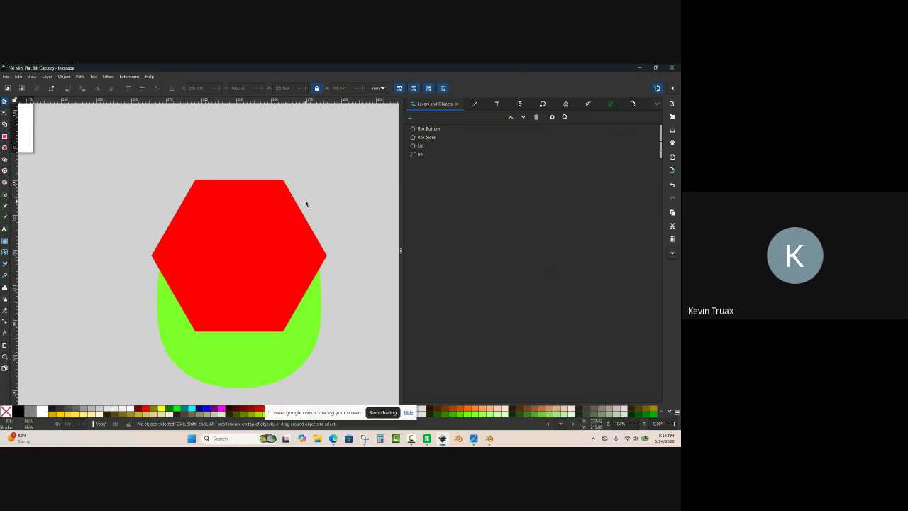
pyautogui.click(420, 146)
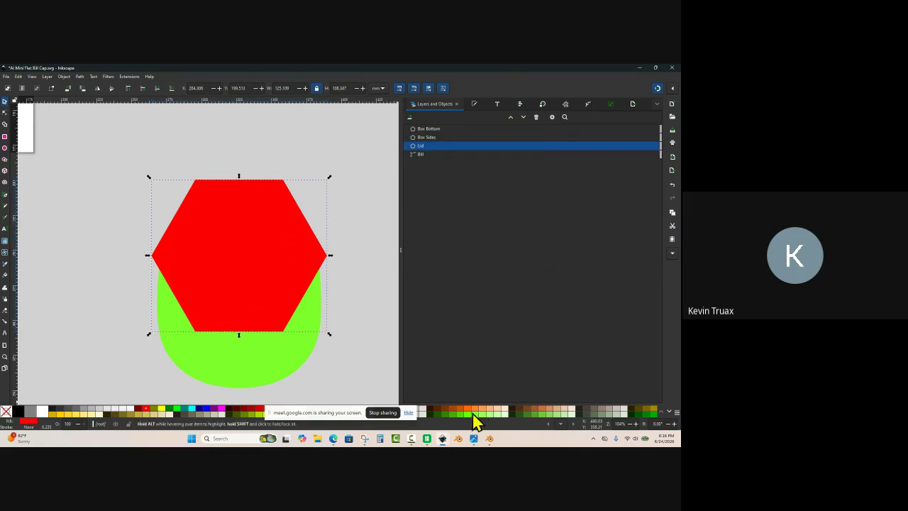
pyautogui.click(191, 409)
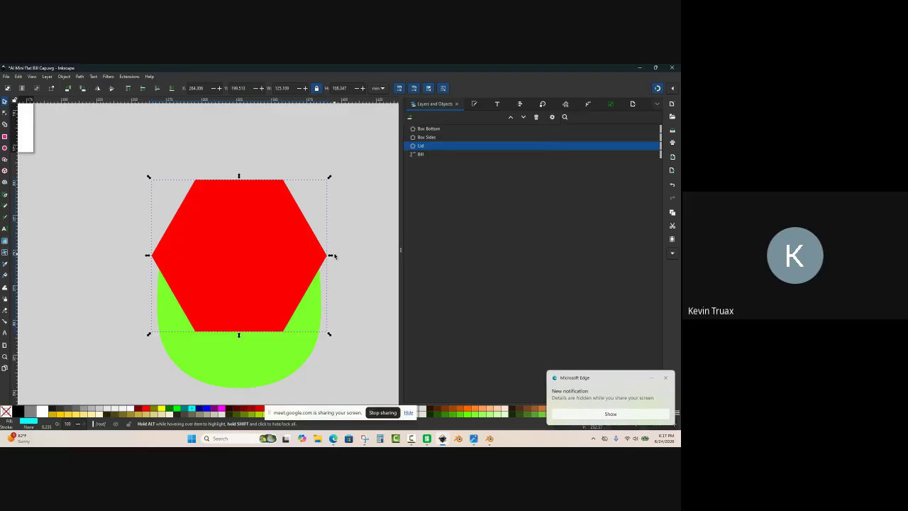
# Step: Apply an Offset path effect of 0.2 mm to the Lid hexagon and check the cyan margin around its edges
pyautogui.click(588, 105)
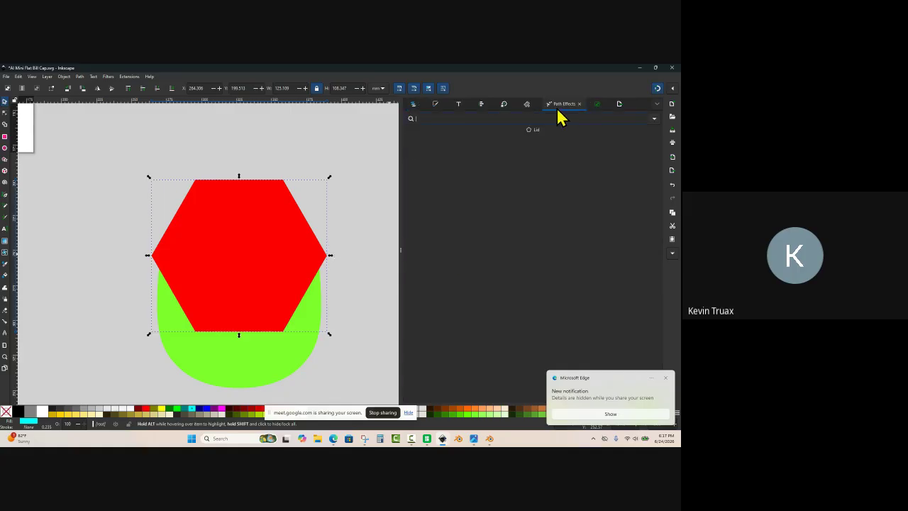
pyautogui.click(654, 119)
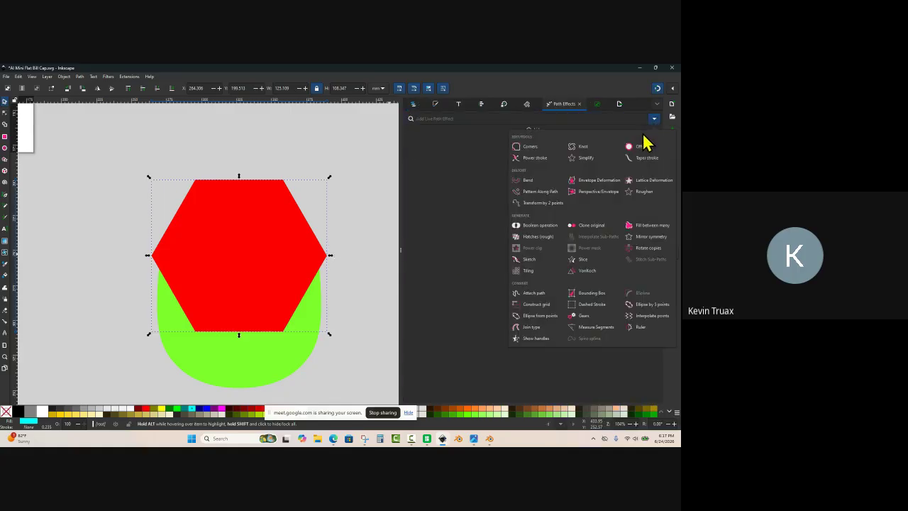
pyautogui.click(640, 147)
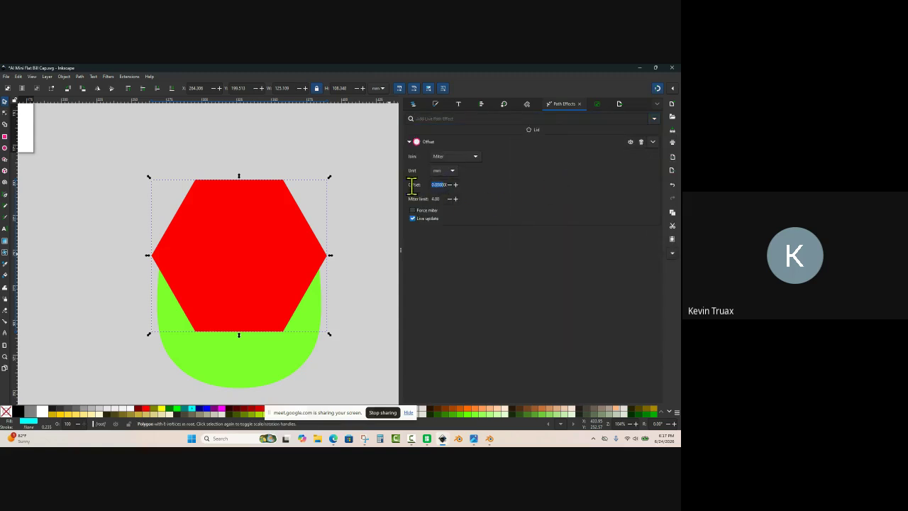
pyautogui.write('10')
pyautogui.press('Return')
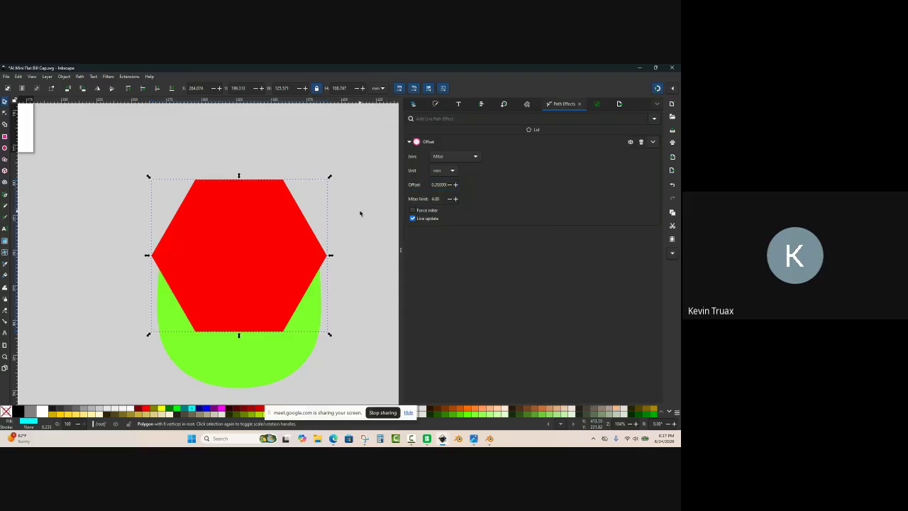
pyautogui.keyDown('ctrl'); pyautogui.scroll(8, 293, 192); pyautogui.keyUp('ctrl')
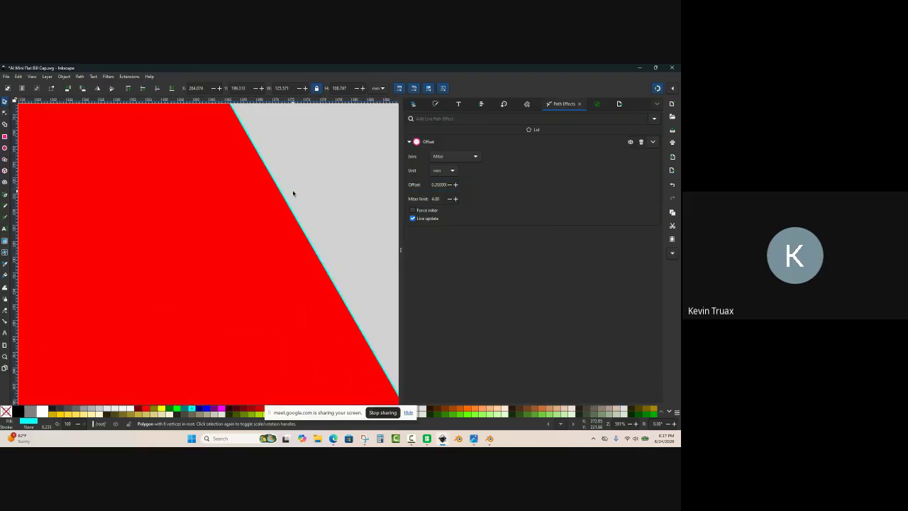
pyautogui.keyDown('ctrl'); pyautogui.scroll(2, 280, 213); pyautogui.keyUp('ctrl')
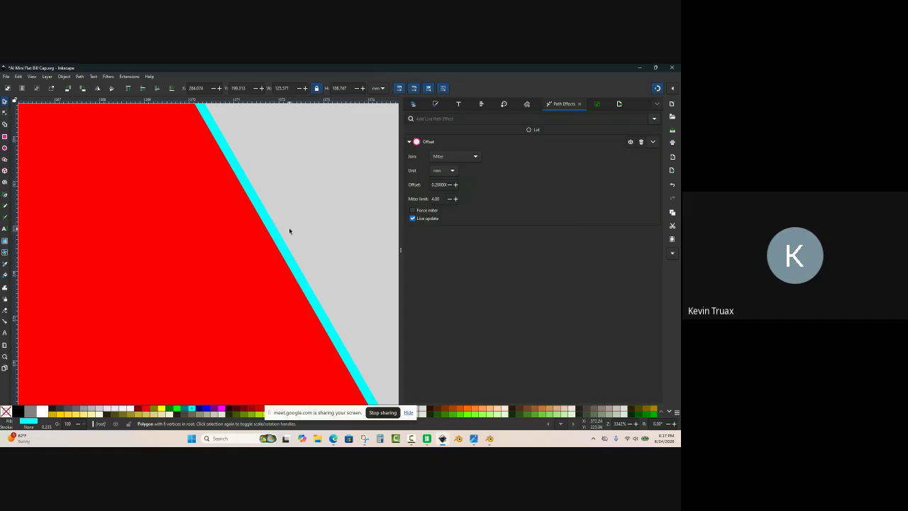
pyautogui.keyDown('ctrl'); pyautogui.scroll(-10, 288, 231); pyautogui.keyUp('ctrl')
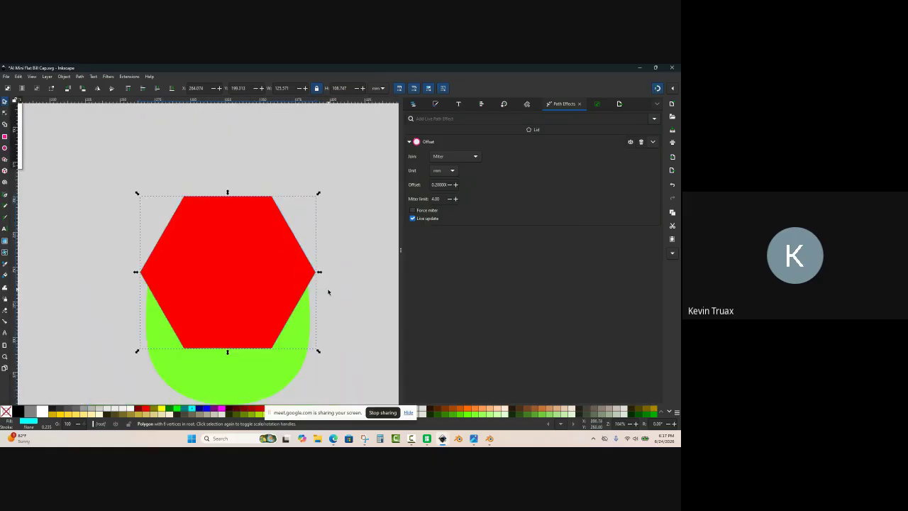
pyautogui.keyDown('ctrl'); pyautogui.scroll(9, 178, 273); pyautogui.keyUp('ctrl')
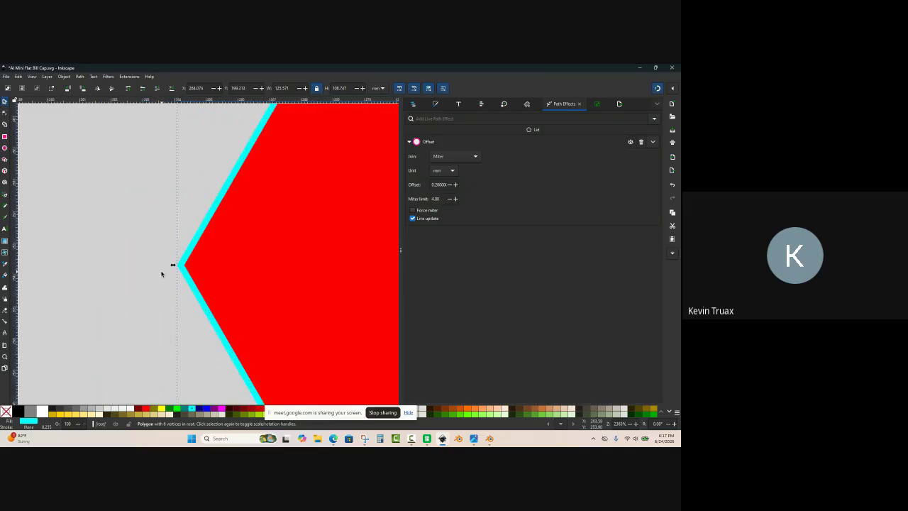
pyautogui.keyDown('ctrl'); pyautogui.scroll(-11, 73, 242); pyautogui.keyUp('ctrl')
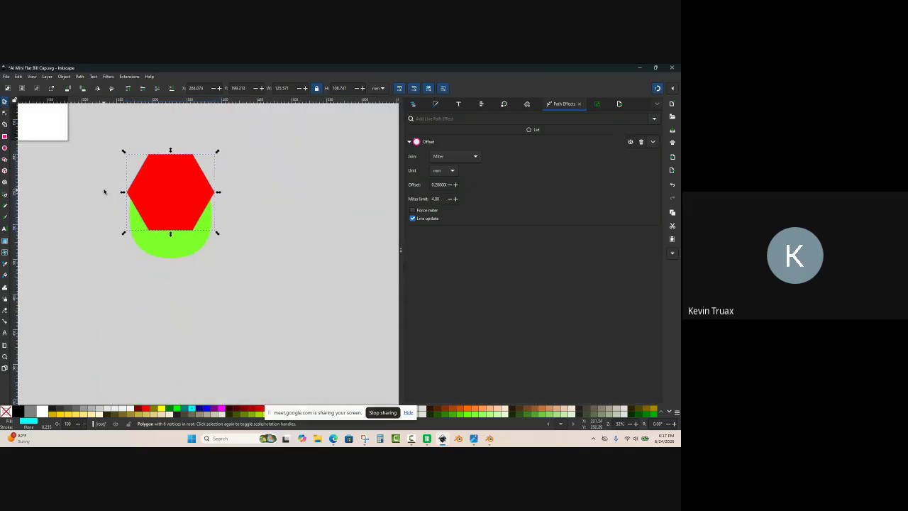
pyautogui.press('Escape')
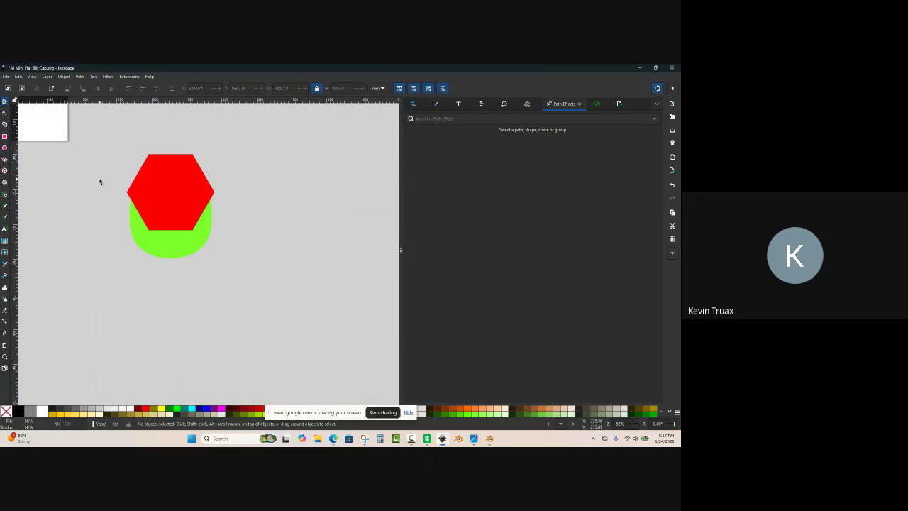
# Step: Remove the fill from all four cap box parts and give them a fuchsia stroke
pyautogui.keyDown('ctrl'); pyautogui.scroll(1, 100, 182); pyautogui.keyUp('ctrl')
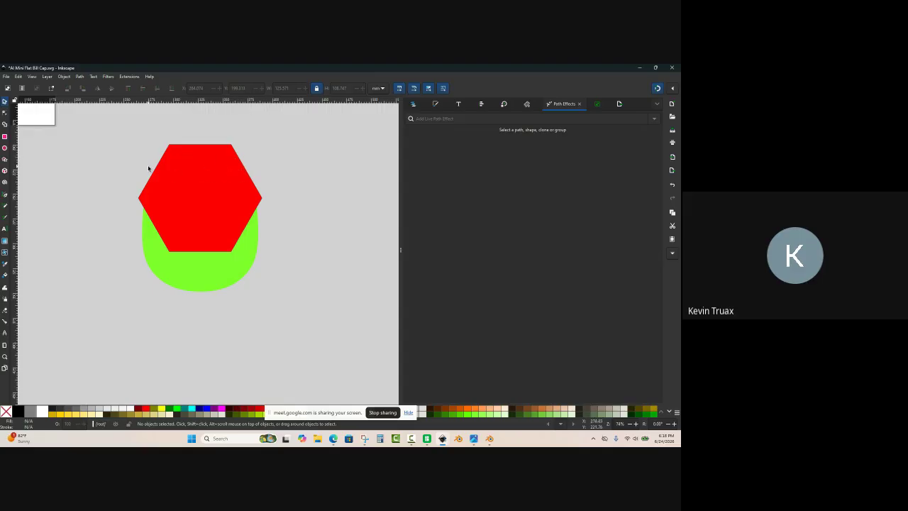
pyautogui.moveTo(105, 127); pyautogui.dragTo(346, 338)
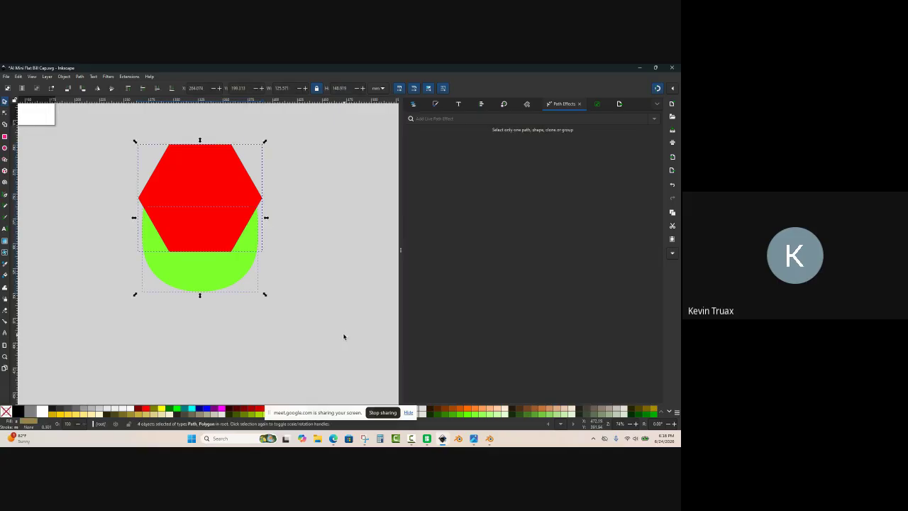
pyautogui.click(6, 411)
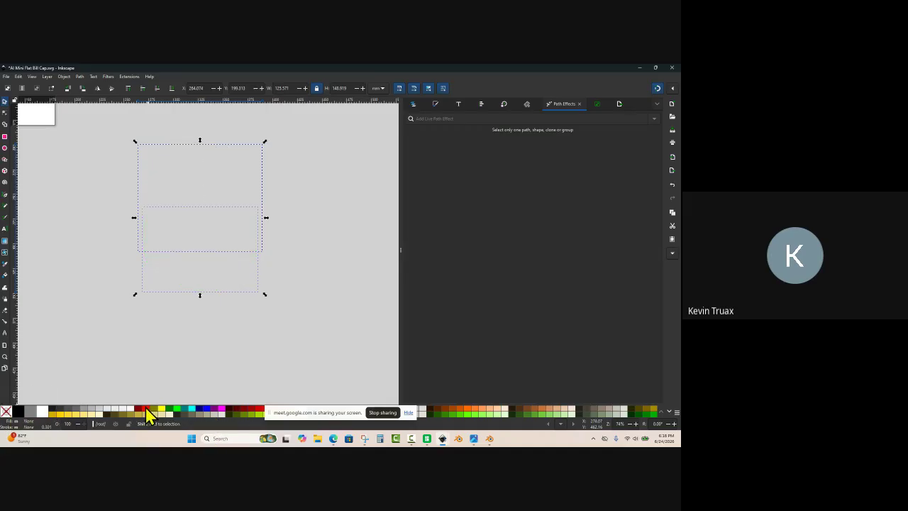
pyautogui.keyDown('shift'); pyautogui.click(222, 409); pyautogui.keyUp('shift')
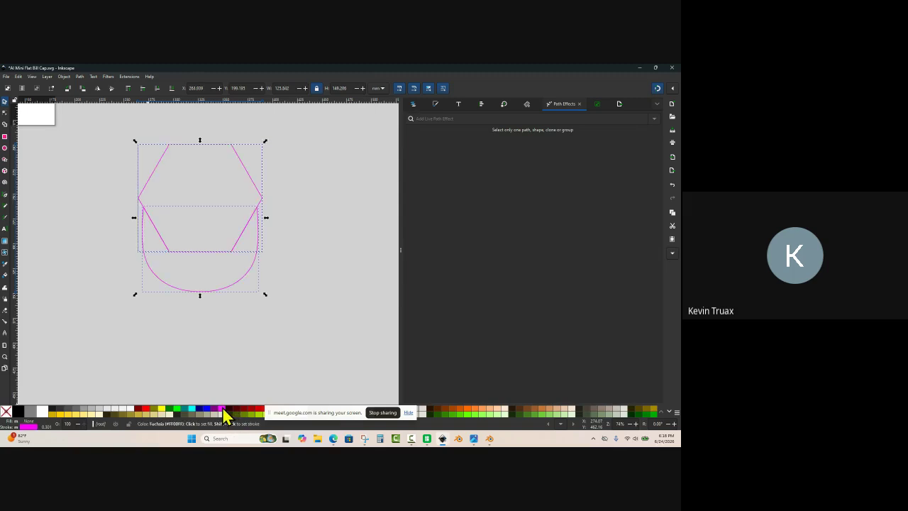
pyautogui.click(204, 359)
# Step: Examine the outlines up close where the bill meets the hexagon near its side corner
pyautogui.keyDown('ctrl'); pyautogui.scroll(2, 220, 183); pyautogui.keyUp('ctrl')
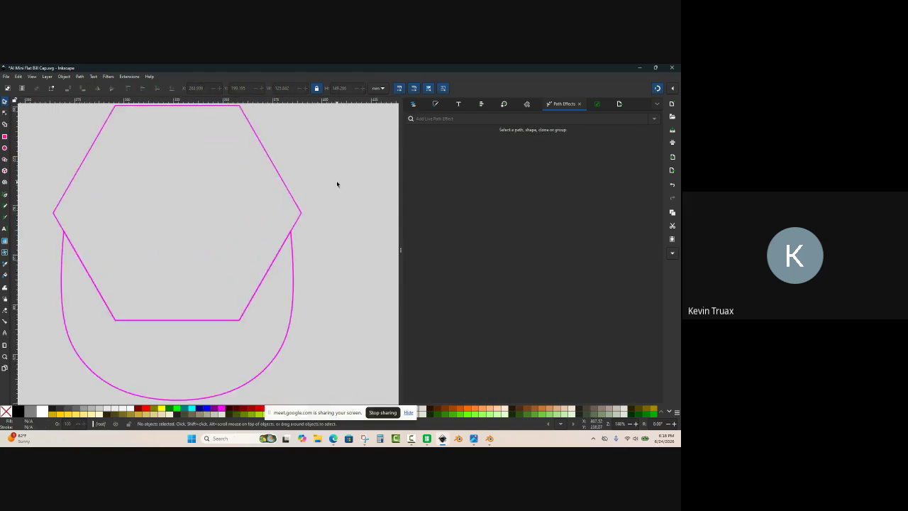
pyautogui.keyDown('ctrl'); pyautogui.scroll(2, 336, 180); pyautogui.keyUp('ctrl')
pyautogui.keyDown('ctrl'); pyautogui.scroll(2, 254, 260); pyautogui.keyUp('ctrl')
pyautogui.keyDown('ctrl'); pyautogui.scroll(1, 251, 215); pyautogui.keyUp('ctrl')
pyautogui.keyDown('ctrl'); pyautogui.scroll(-2, 239, 264); pyautogui.keyUp('ctrl')
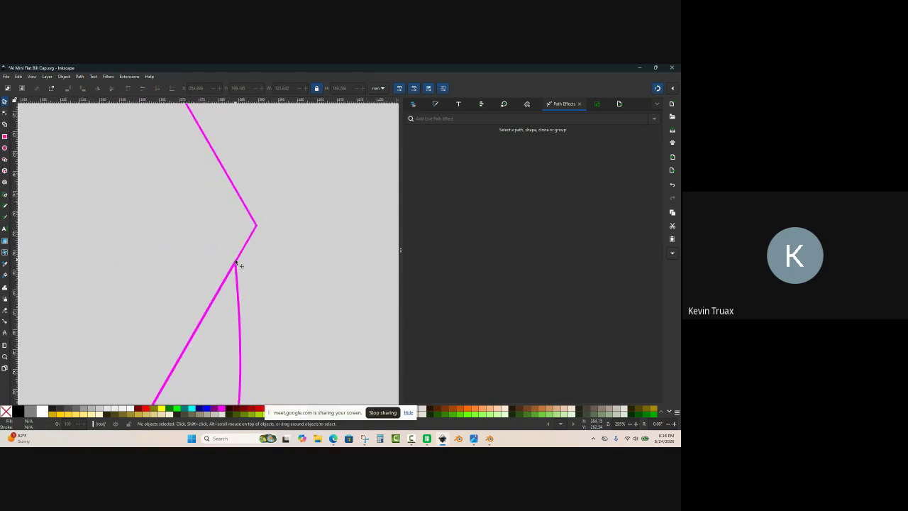
pyautogui.keyDown('ctrl'); pyautogui.scroll(2, 239, 256); pyautogui.keyUp('ctrl')
pyautogui.keyDown('ctrl'); pyautogui.scroll(-2, 239, 255); pyautogui.keyUp('ctrl')
pyautogui.keyDown('ctrl'); pyautogui.scroll(-5, 249, 241); pyautogui.keyUp('ctrl')
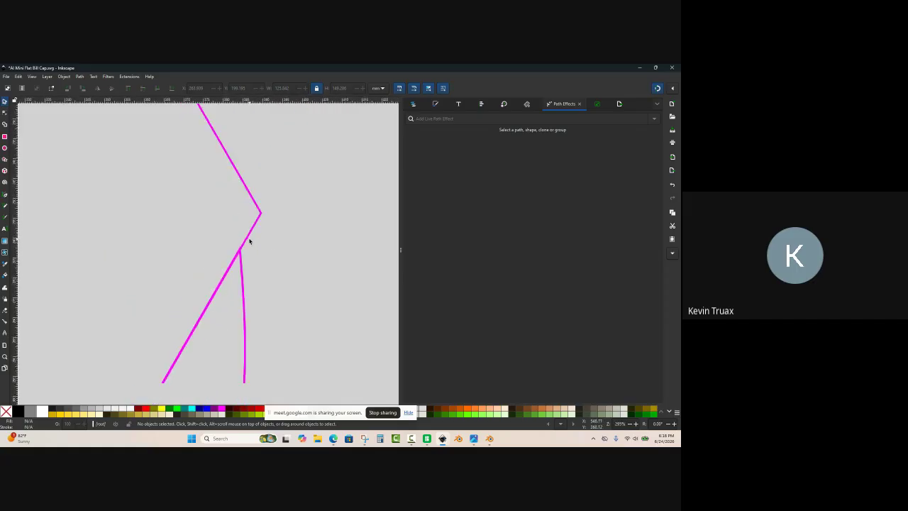
pyautogui.keyDown('ctrl'); pyautogui.scroll(-1, 248, 206); pyautogui.keyUp('ctrl')
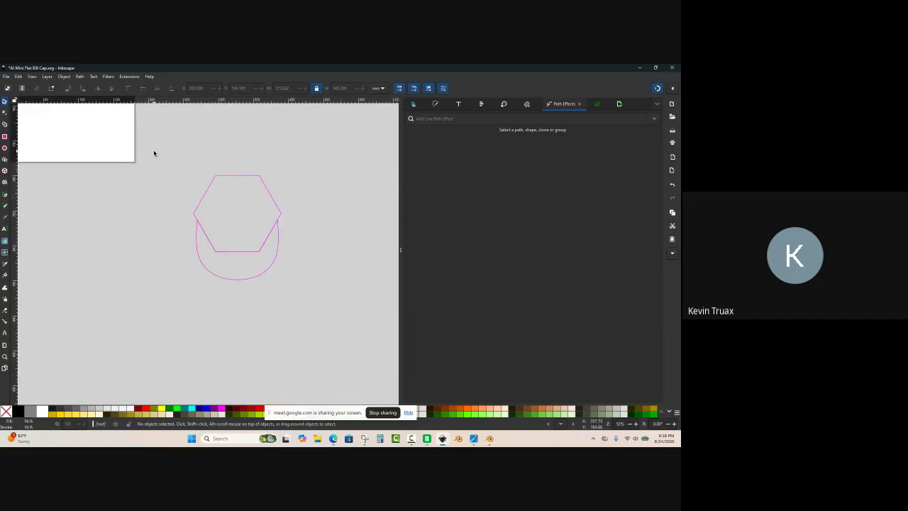
# Step: Set the stroke width of all four parts to 0.100 mm
pyautogui.moveTo(154, 151); pyautogui.dragTo(311, 317)
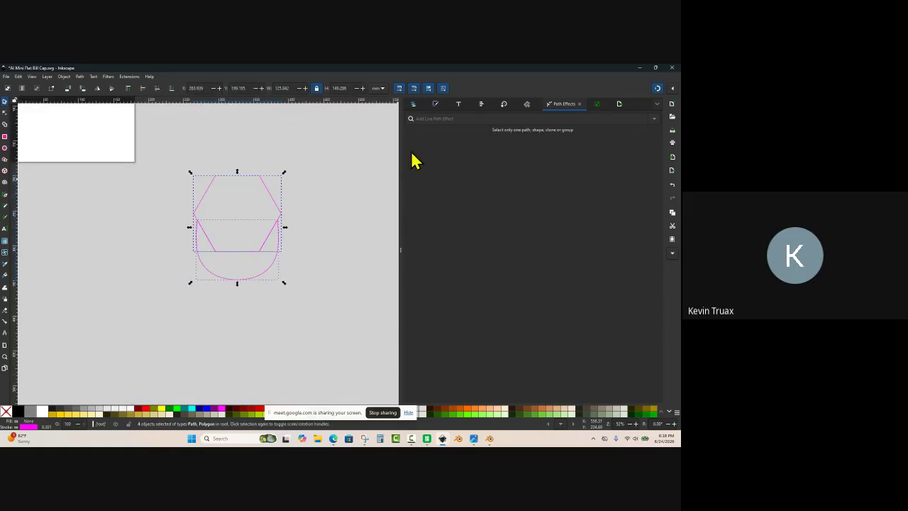
pyautogui.click(435, 103)
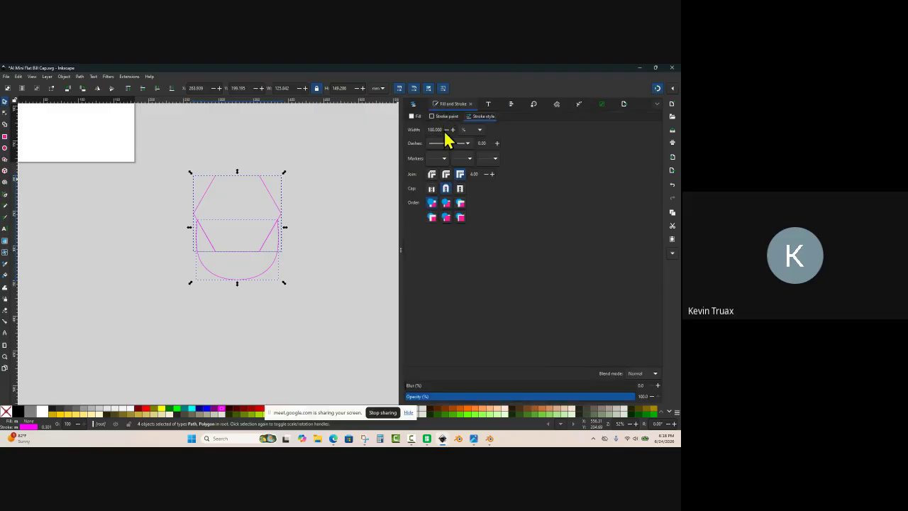
pyautogui.click(481, 130)
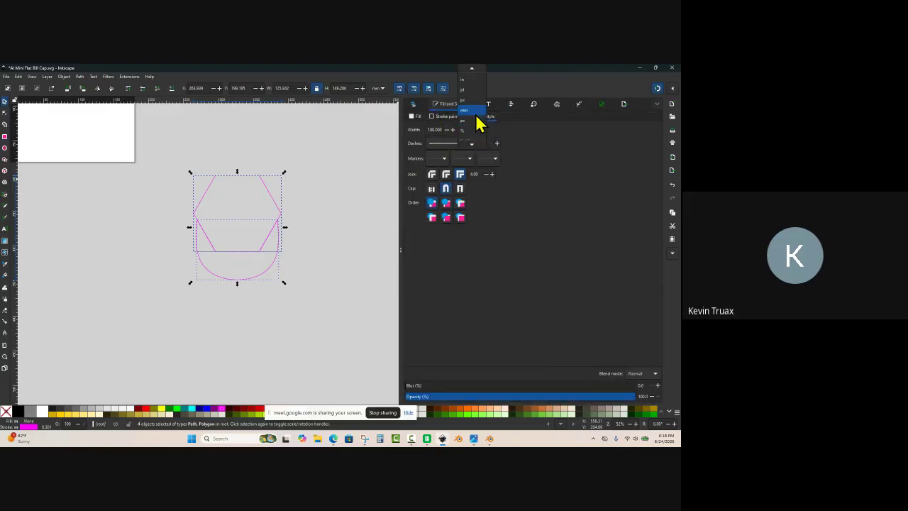
pyautogui.click(475, 111)
pyautogui.moveTo(444, 129); pyautogui.dragTo(425, 130)
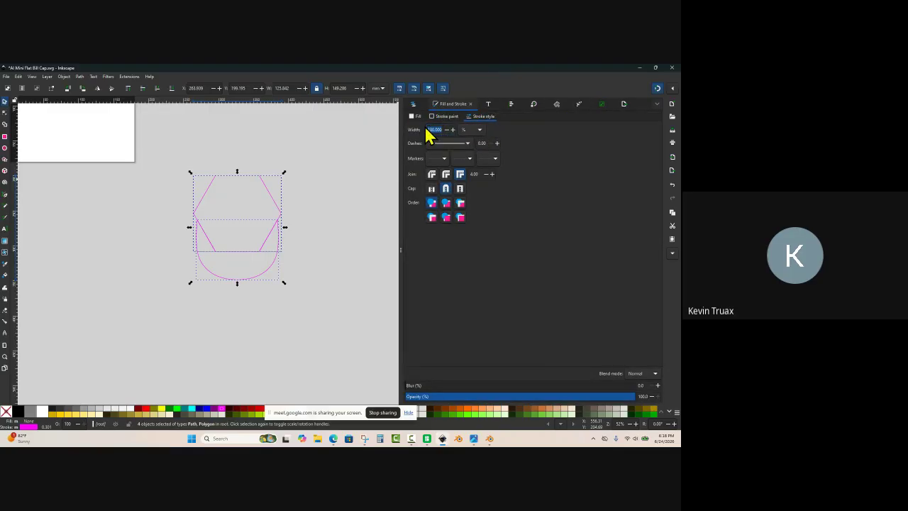
pyautogui.press('BackSpace')
pyautogui.click(470, 130)
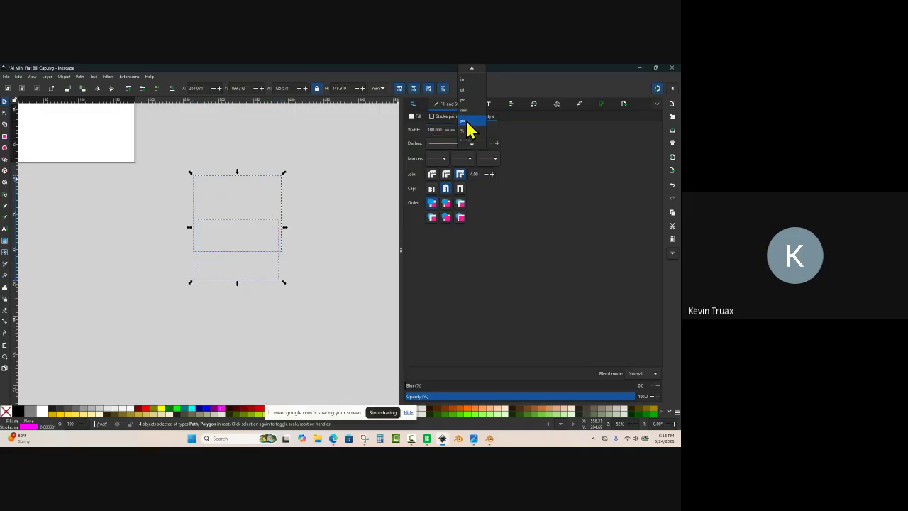
pyautogui.click(466, 112)
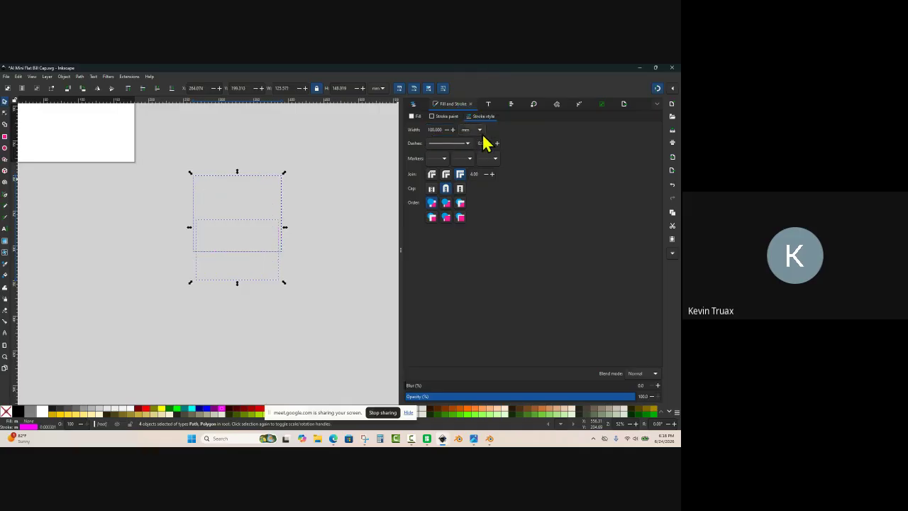
pyautogui.doubleClick(437, 129)
pyautogui.write('1')
pyautogui.press('Return')
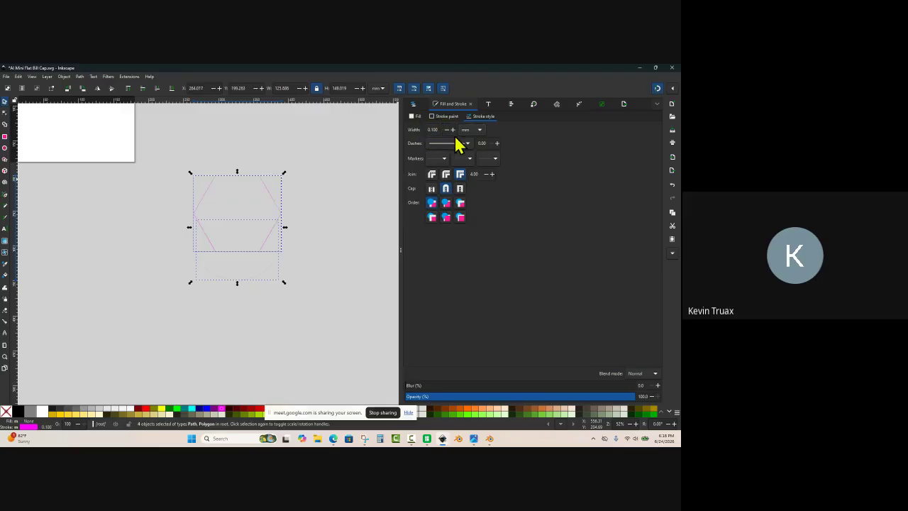
# Step: Inspect the spacing between the nested hexagon outlines at the upper and lower corners
pyautogui.keyDown('ctrl'); pyautogui.scroll(2, 257, 181); pyautogui.keyUp('ctrl')
pyautogui.keyDown('ctrl'); pyautogui.scroll(6, 266, 177); pyautogui.keyUp('ctrl')
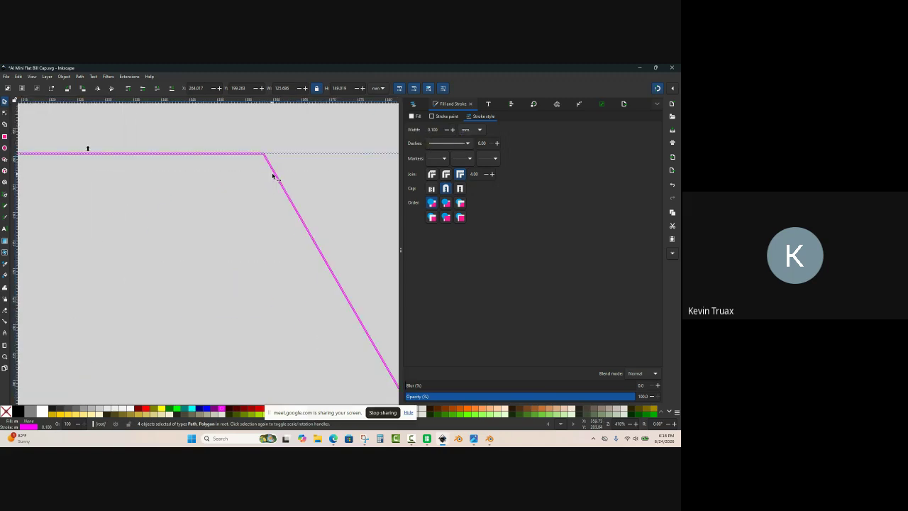
pyautogui.keyDown('ctrl'); pyautogui.scroll(3, 284, 167); pyautogui.keyUp('ctrl')
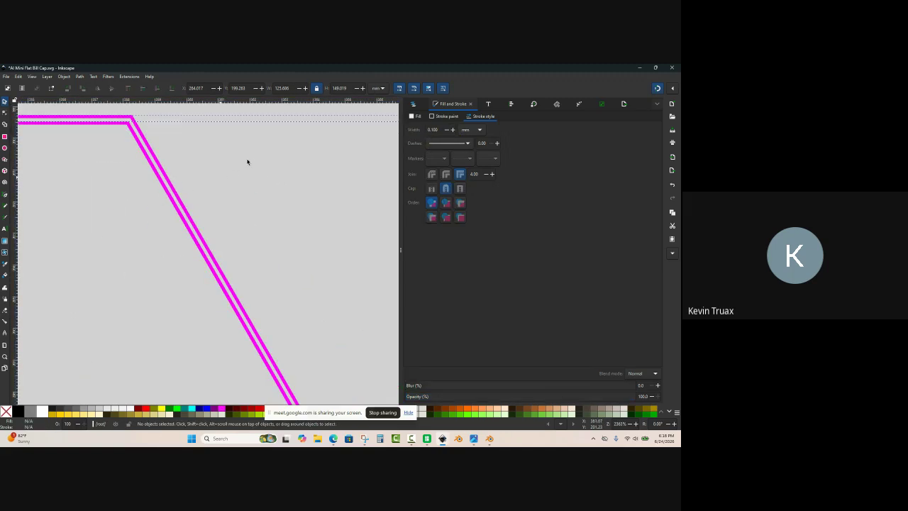
pyautogui.click(237, 174)
pyautogui.keyDown('ctrl'); pyautogui.scroll(-7, 291, 155); pyautogui.keyUp('ctrl')
pyautogui.keyDown('ctrl'); pyautogui.scroll(-3, 292, 154); pyautogui.keyUp('ctrl')
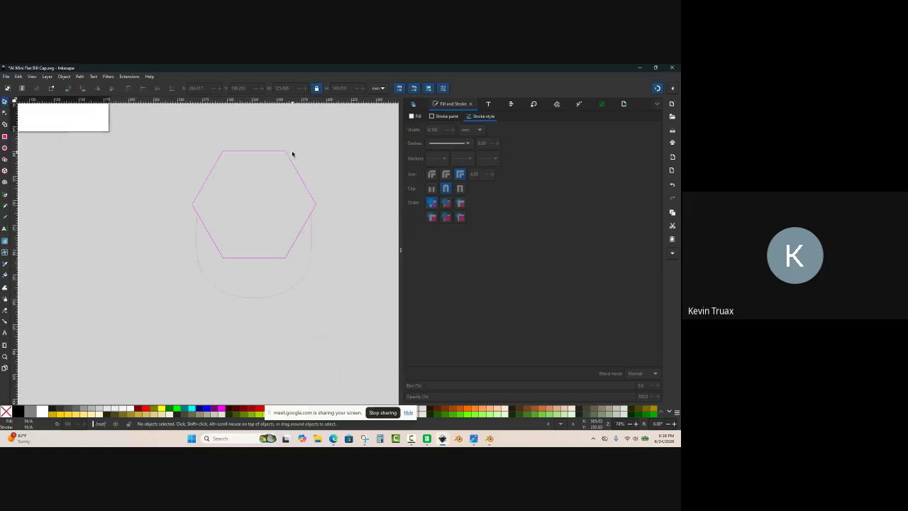
pyautogui.keyDown('ctrl'); pyautogui.scroll(9, 288, 262); pyautogui.keyUp('ctrl')
pyautogui.keyDown('ctrl'); pyautogui.scroll(-8, 254, 277); pyautogui.keyUp('ctrl')
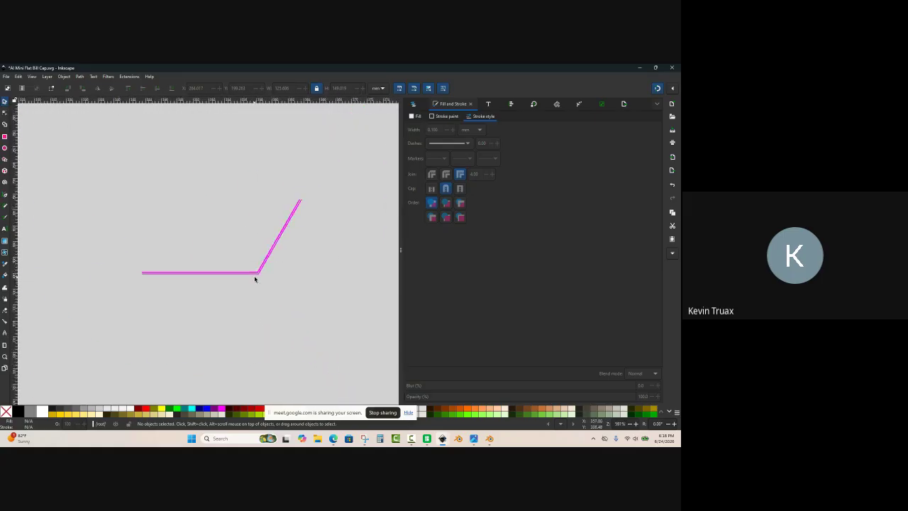
pyautogui.keyDown('ctrl'); pyautogui.scroll(2, 235, 227); pyautogui.keyUp('ctrl')
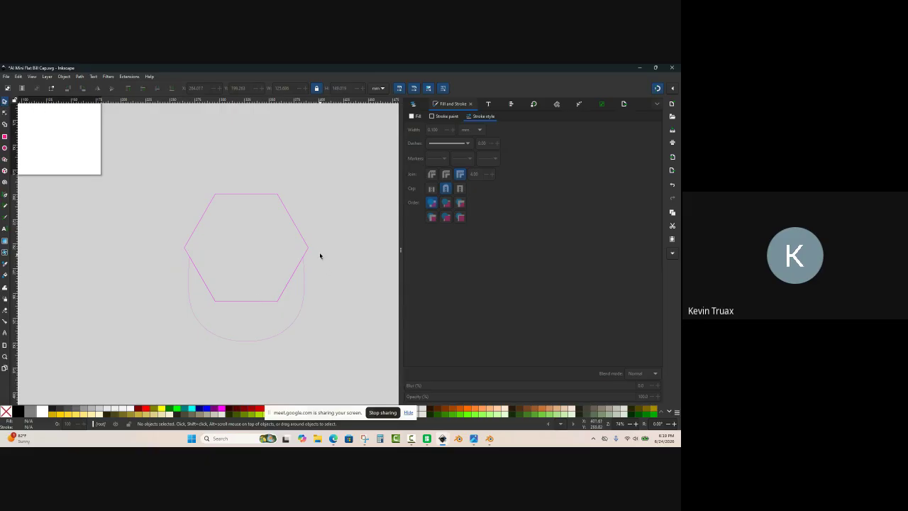
# Step: Save the drawing under its existing file name
pyautogui.click(6, 76)
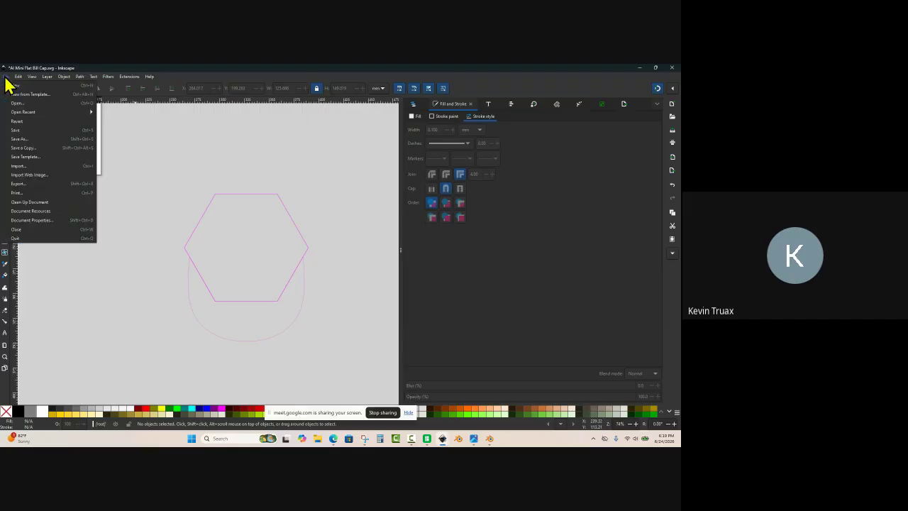
pyautogui.click(20, 132)
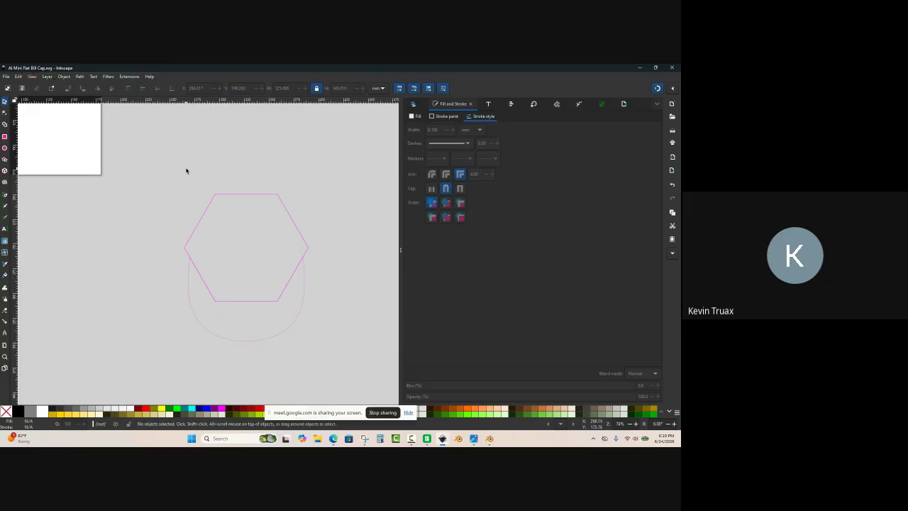
# Step: Review the Box Bottom, Box Sides, Lid and Bill objects one by one to match each name with its outline
pyautogui.click(414, 104)
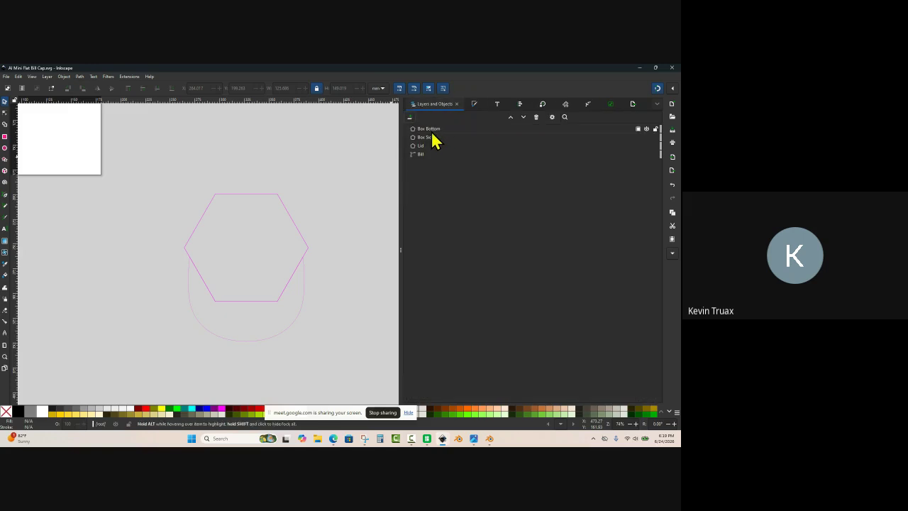
pyautogui.click(431, 131)
pyautogui.click(430, 139)
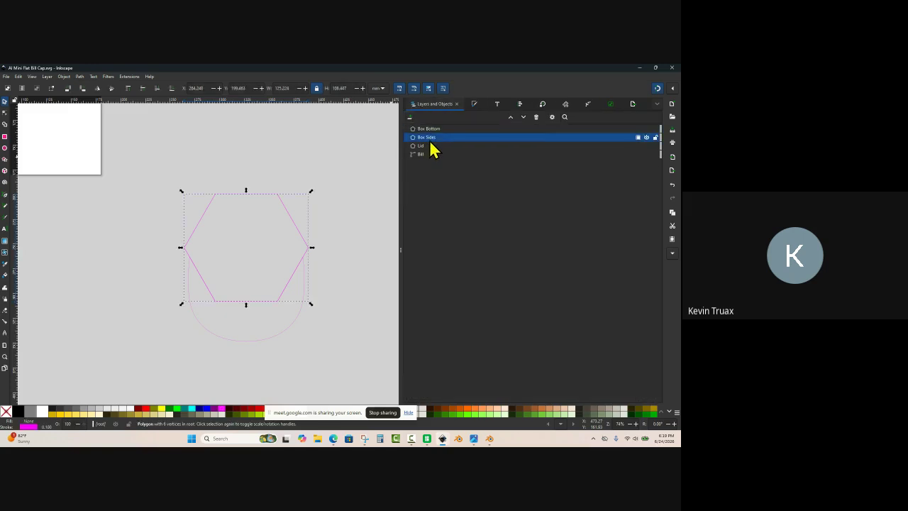
pyautogui.click(422, 147)
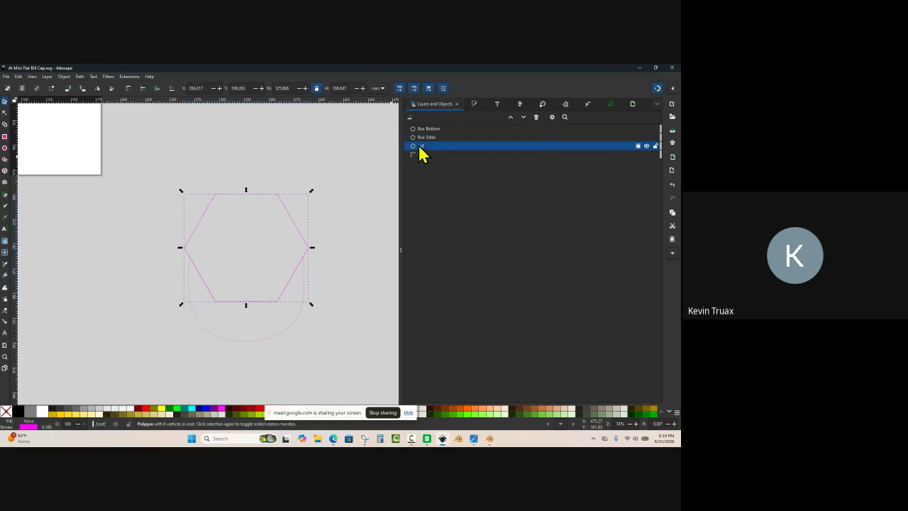
pyautogui.click(421, 154)
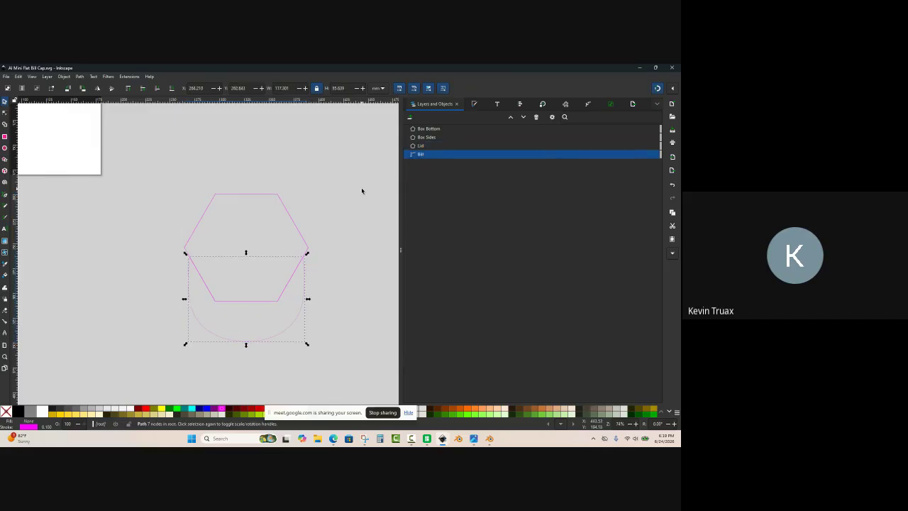
pyautogui.click(362, 191)
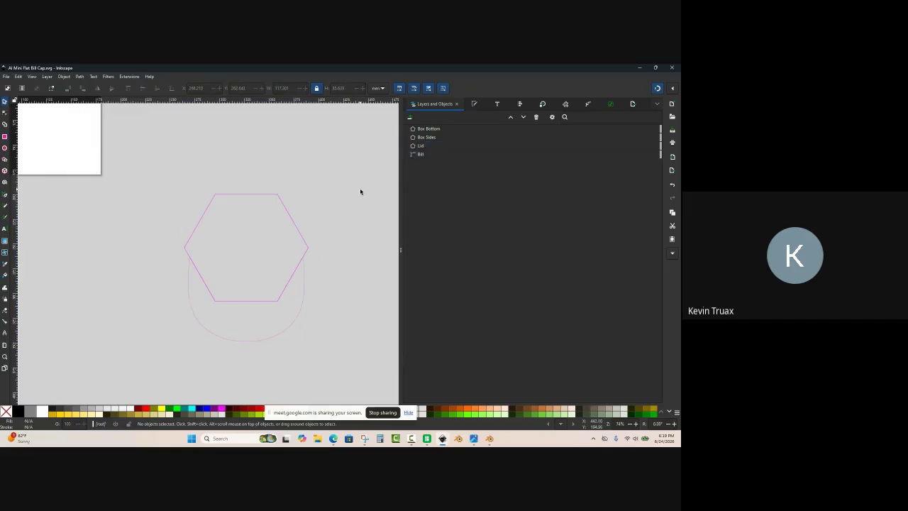
pyautogui.click(306, 287)
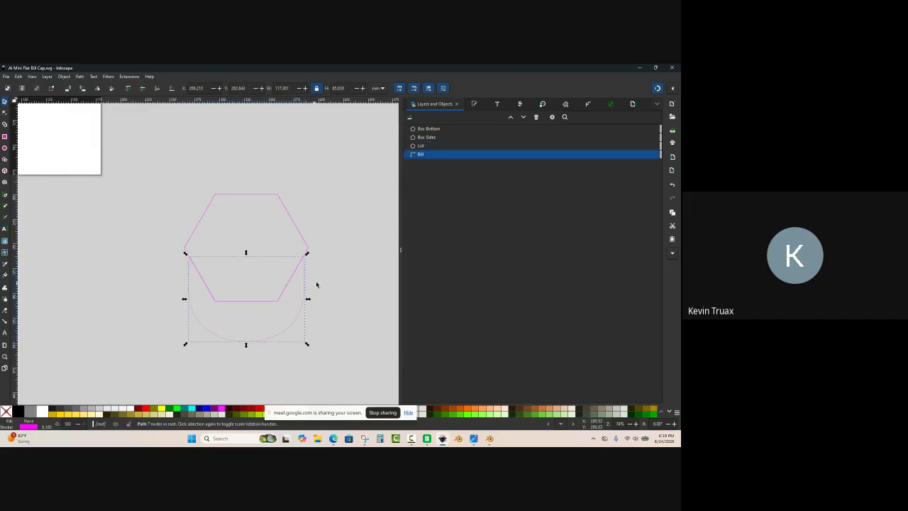
pyautogui.click(326, 274)
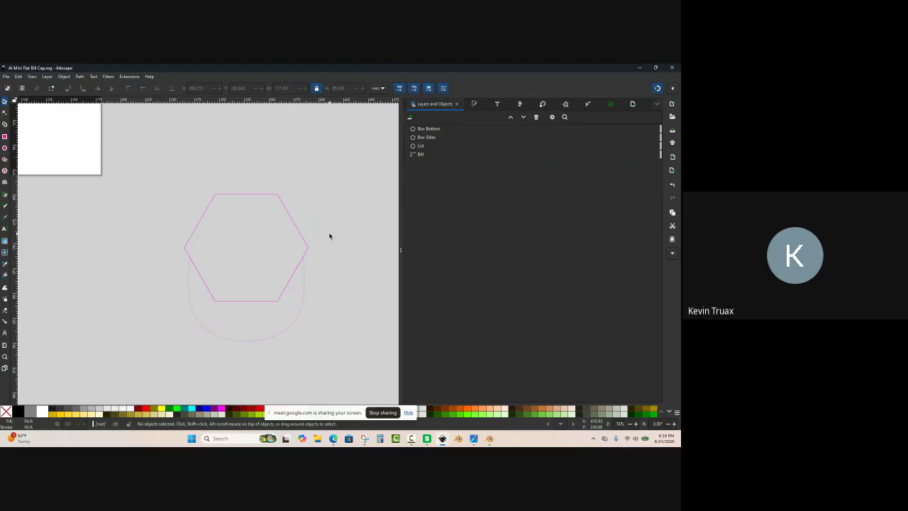
# Step: Switch to Blender, dismiss the splash screen and set the scene's length unit to Millimeters
pyautogui.click(459, 439)
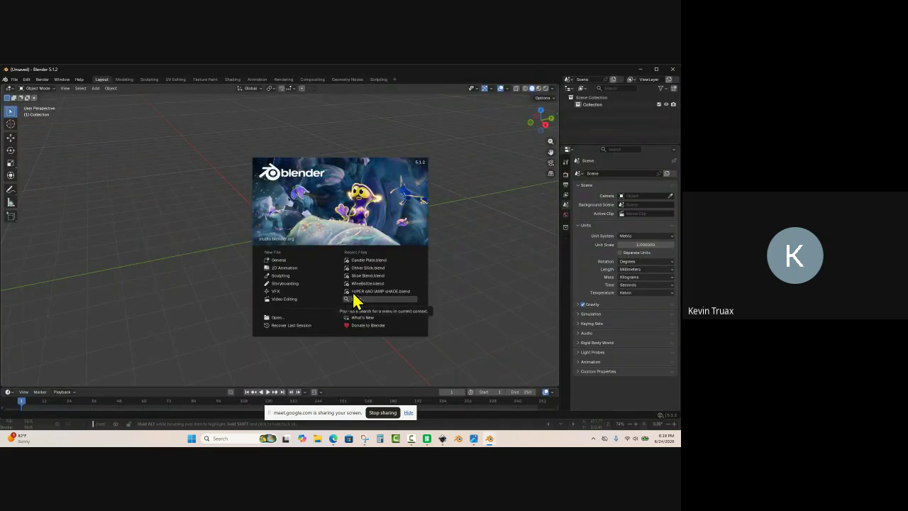
pyautogui.click(282, 269)
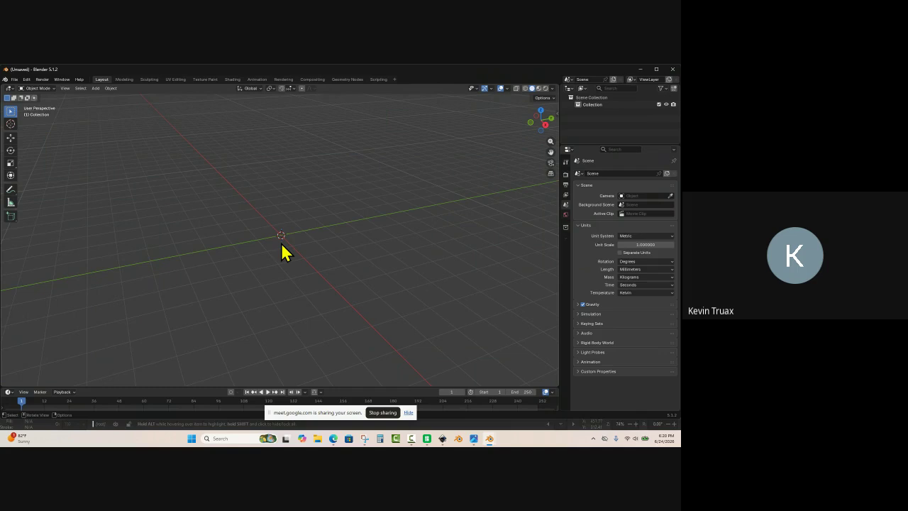
pyautogui.click(566, 195)
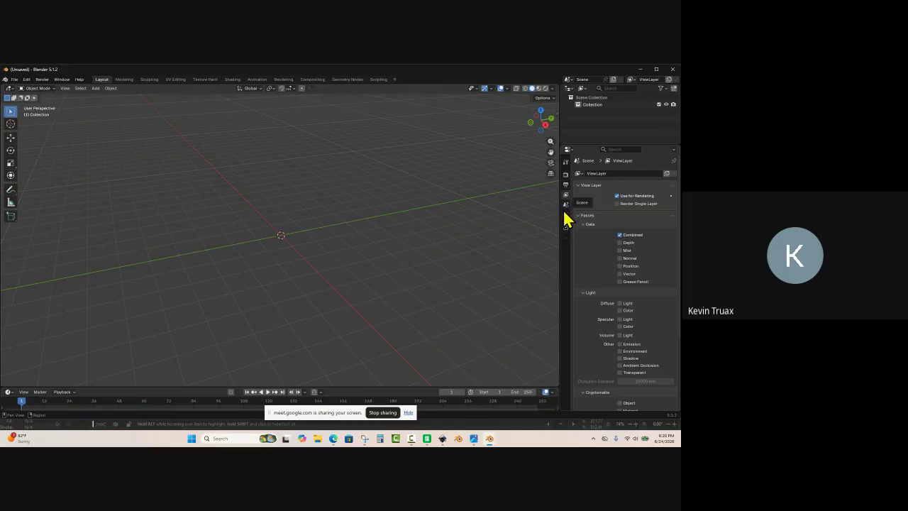
pyautogui.click(565, 205)
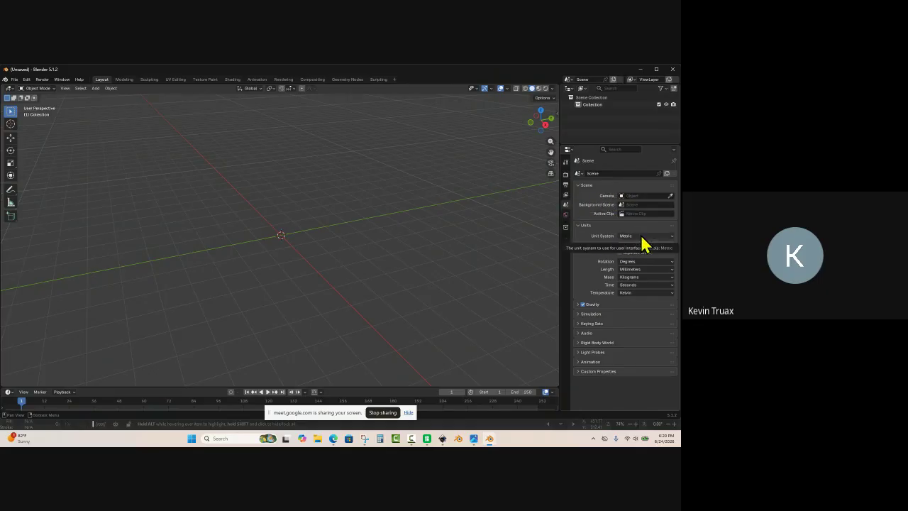
pyautogui.click(643, 269)
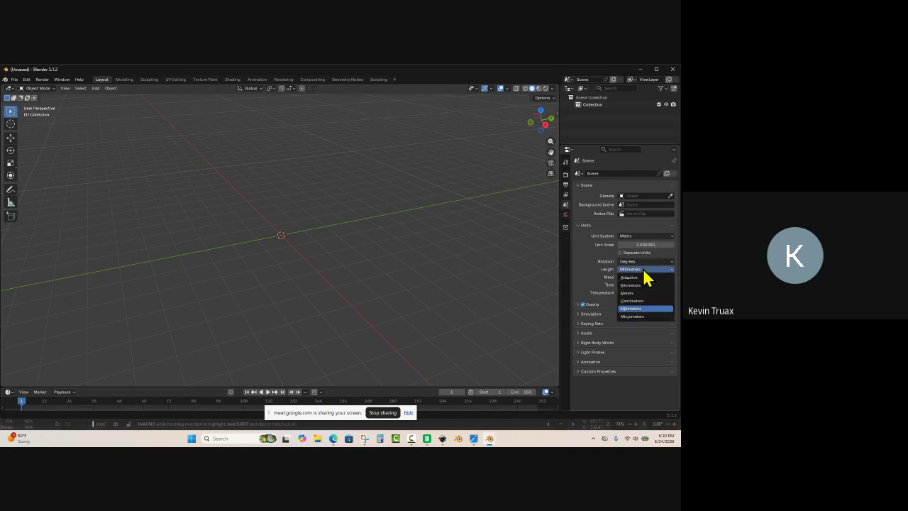
pyautogui.click(628, 292)
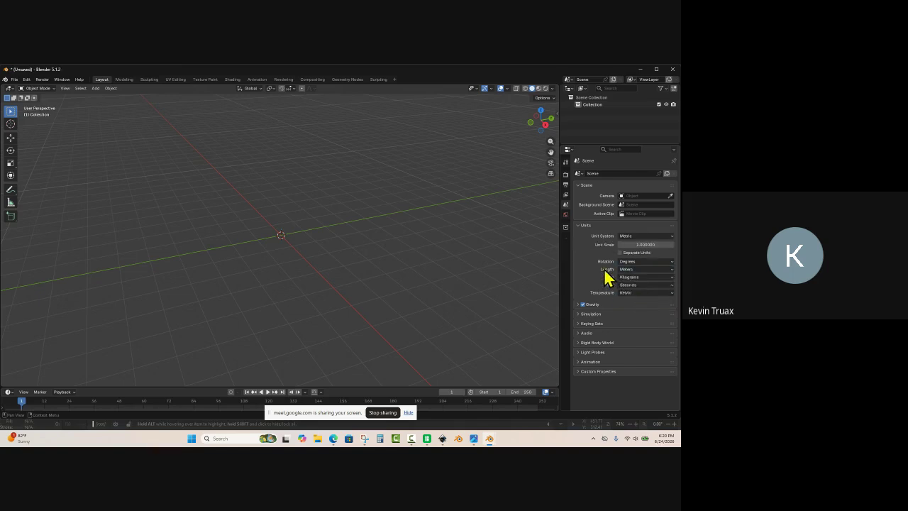
pyautogui.click(631, 270)
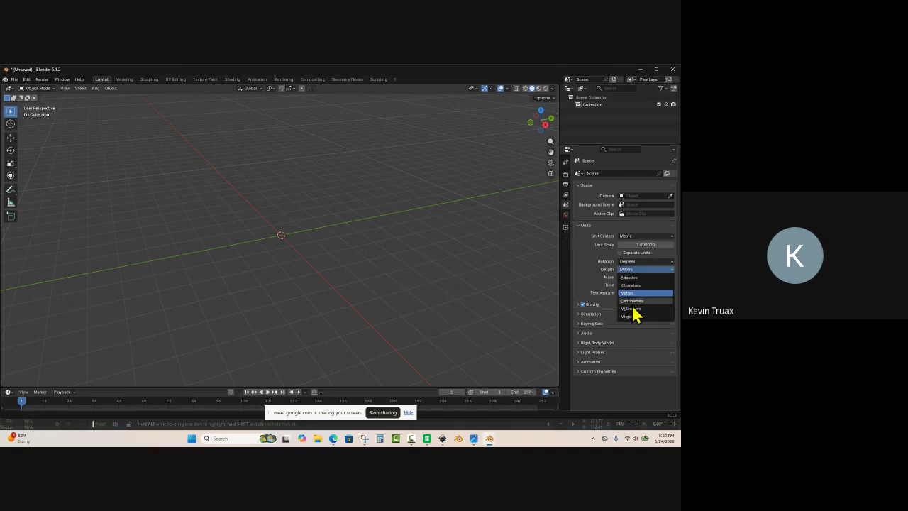
pyautogui.click(633, 309)
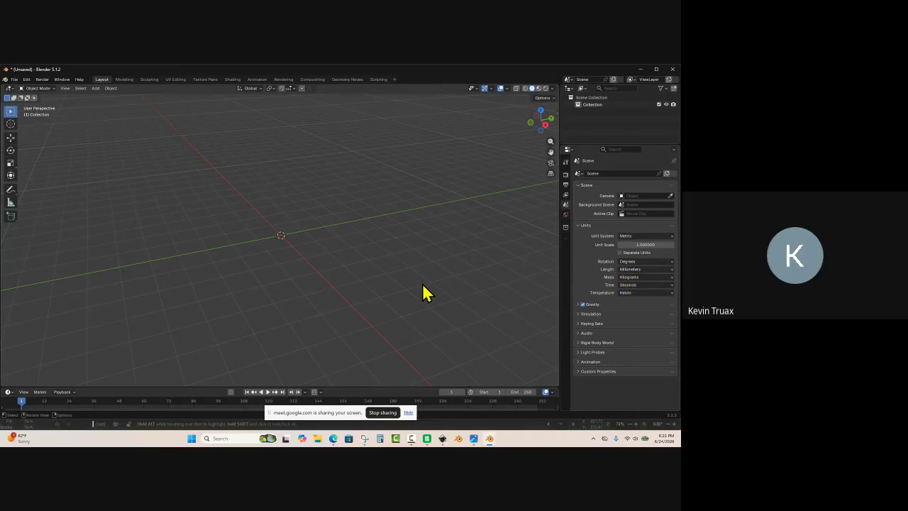
# Step: Import the Scalable Vector Graphics file AI Flat Bill Cap.svg from the Desktop folder
pyautogui.moveTo(300, 251); pyautogui.dragTo(325, 263, button='middle')
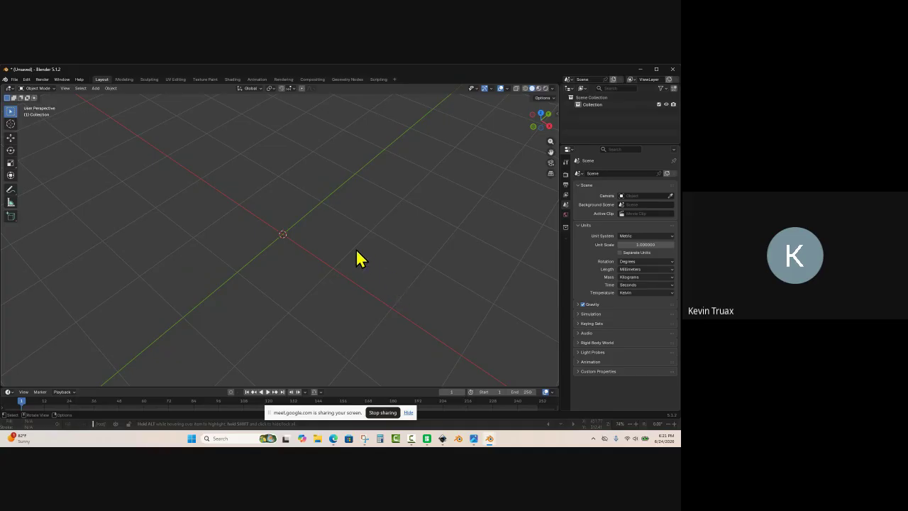
pyautogui.click(14, 79)
pyautogui.moveTo(46, 182)
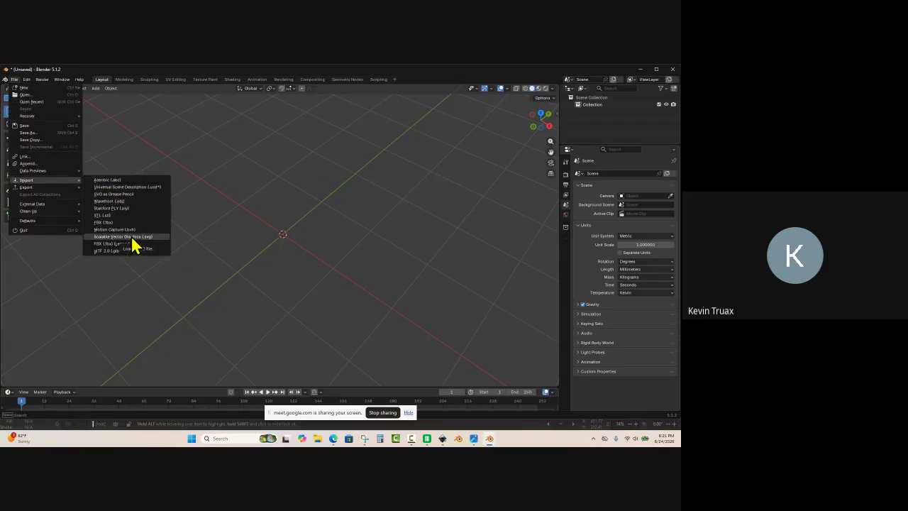
pyautogui.click(132, 239)
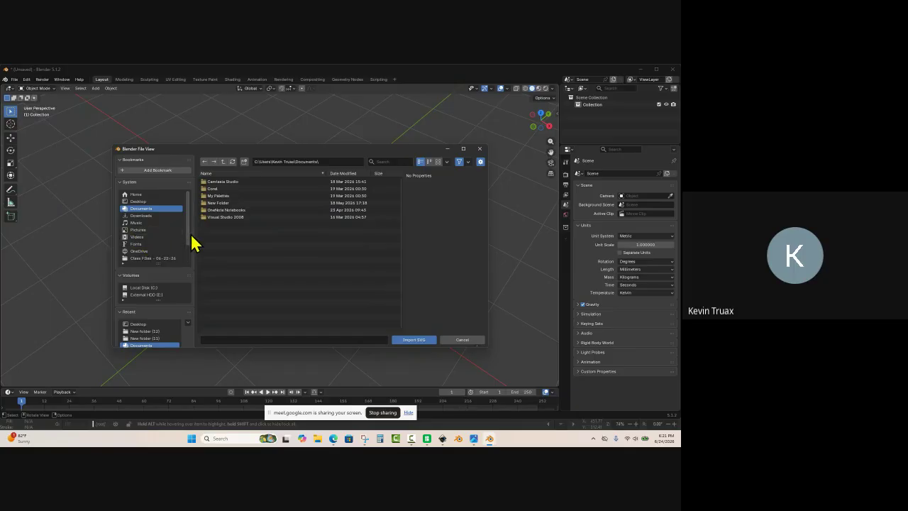
pyautogui.click(139, 202)
pyautogui.scroll(-5, 276, 275)
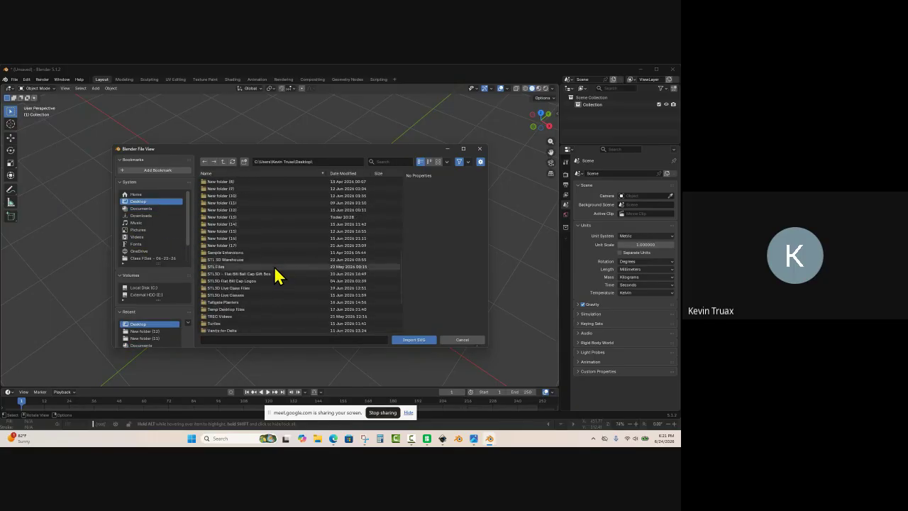
pyautogui.click(210, 279)
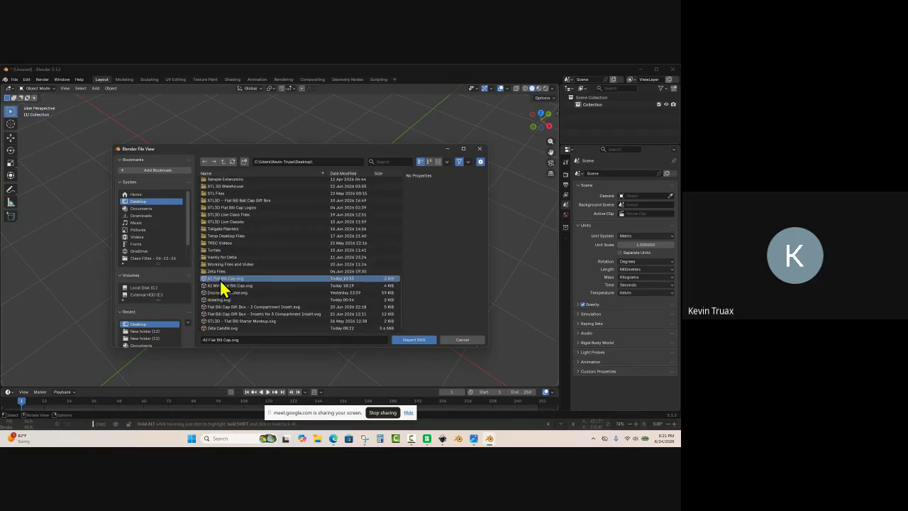
pyautogui.doubleClick(218, 279)
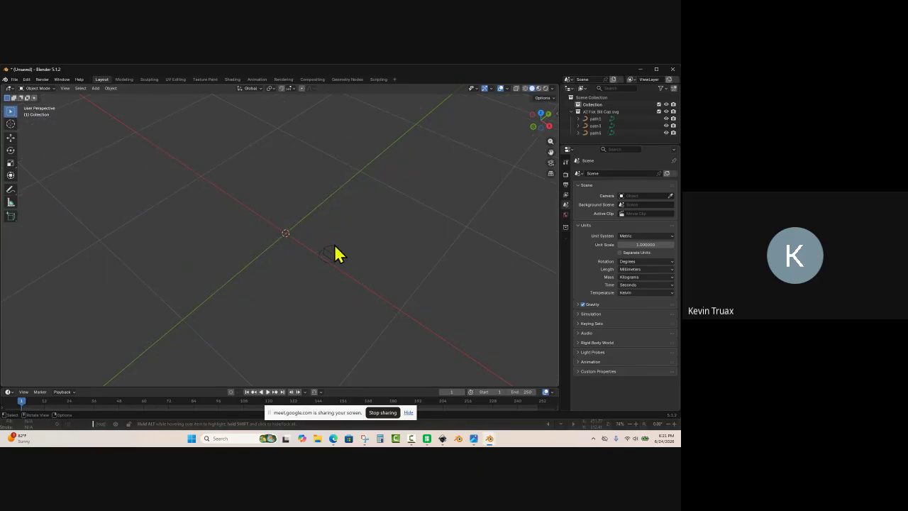
# Step: Delete the curved bill outline of the imported AI Flat Bill Cap drawing
pyautogui.scroll(7, 383, 276)
pyautogui.keyDown('shift'); pyautogui.moveTo(469, 302); pyautogui.dragTo(363, 244, button='middle'); pyautogui.keyUp('shift')
pyautogui.scroll(4, 292, 222)
pyautogui.scroll(3, 312, 186)
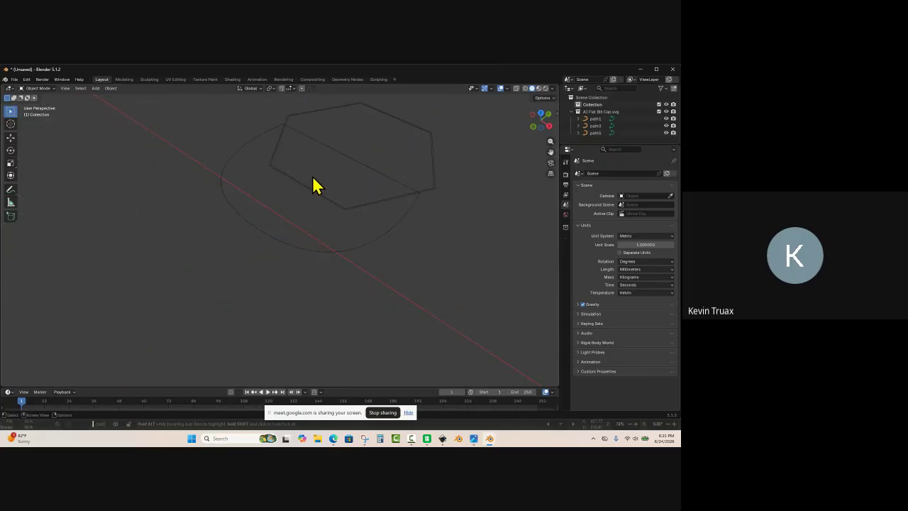
pyautogui.moveTo(412, 270); pyautogui.dragTo(417, 279, button='middle')
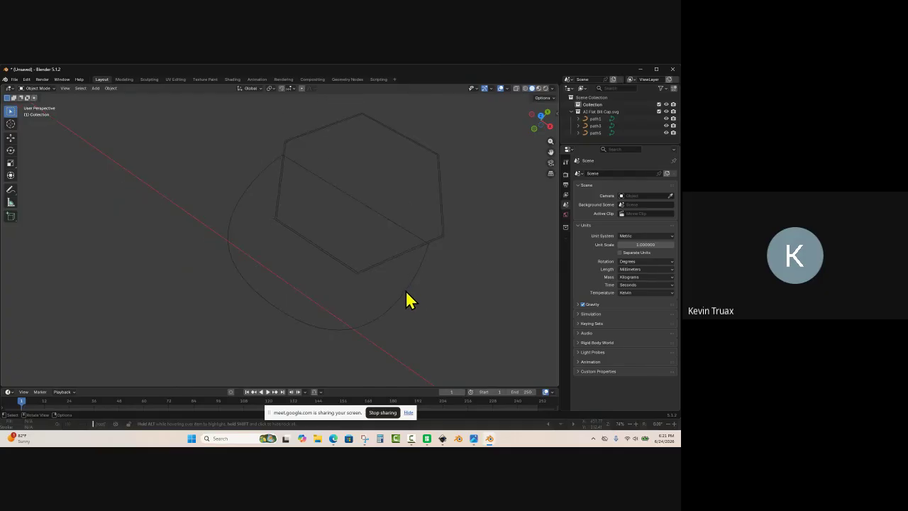
pyautogui.click(401, 295)
pyautogui.moveTo(398, 297); pyautogui.dragTo(384, 309)
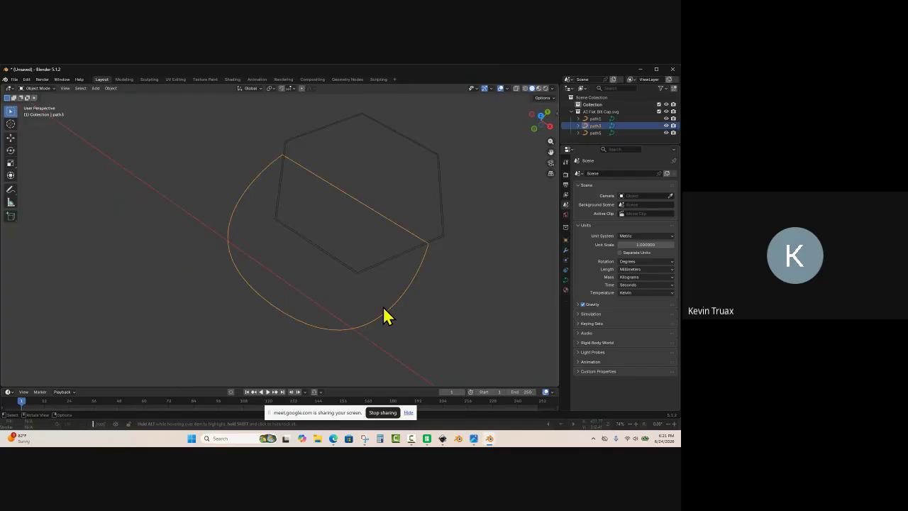
pyautogui.press('Delete')
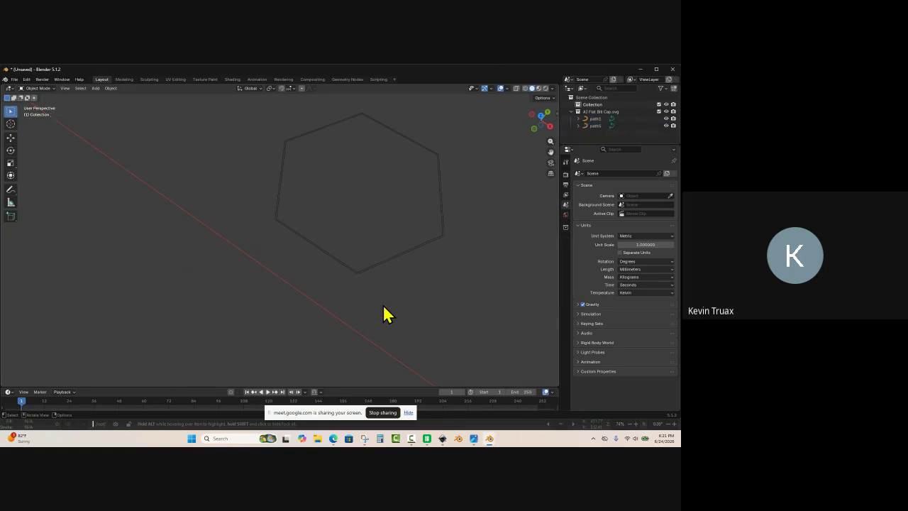
# Step: Delete the two remaining nested hexagon outlines of the AI Flat Bill Cap import
pyautogui.scroll(2, 415, 261)
pyautogui.scroll(-1, 416, 259)
pyautogui.scroll(3, 454, 241)
pyautogui.scroll(-2, 400, 305)
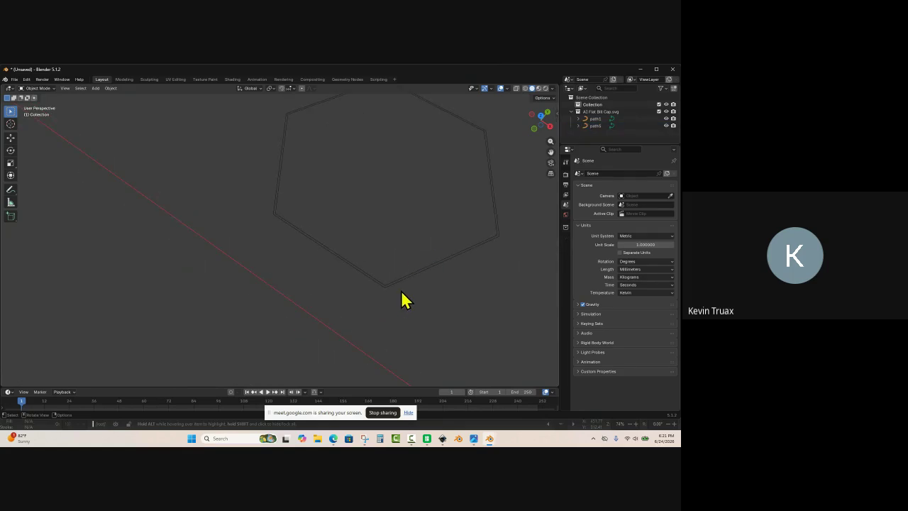
pyautogui.scroll(2, 401, 291)
pyautogui.click(402, 296)
pyautogui.click(361, 302)
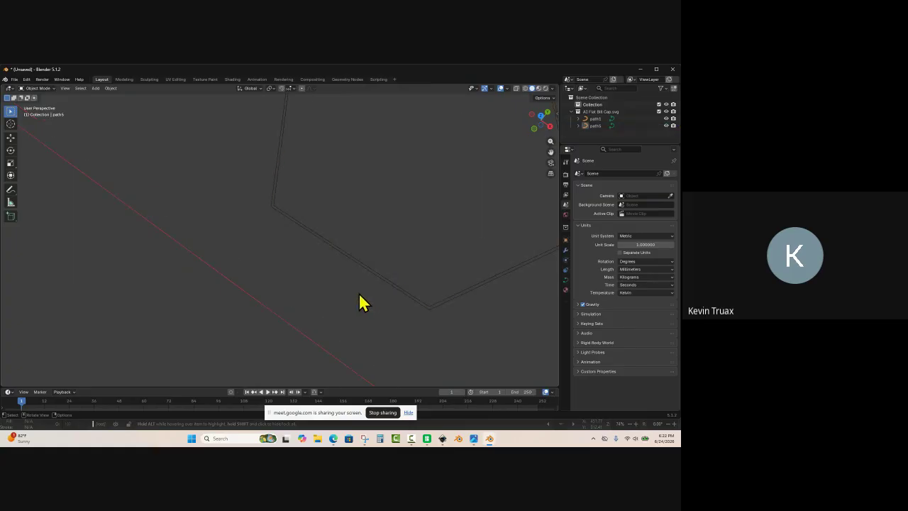
pyautogui.scroll(-3, 323, 285)
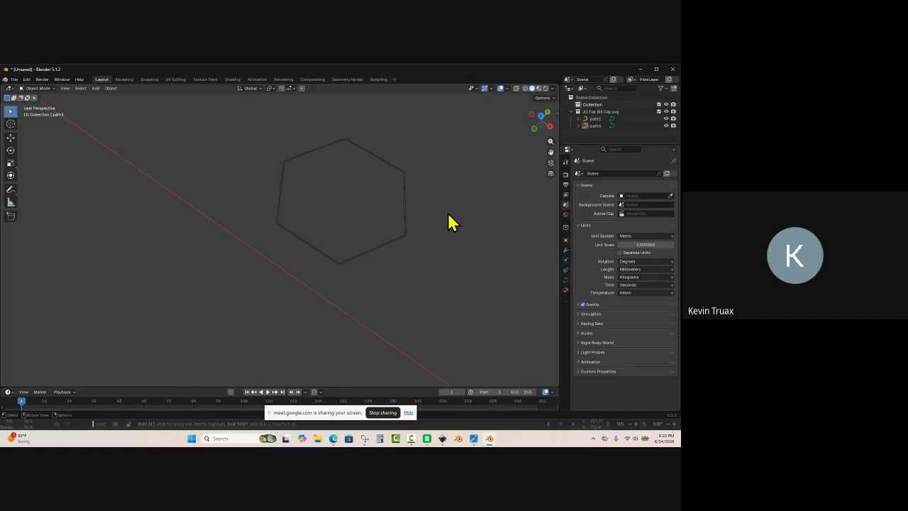
pyautogui.moveTo(447, 126); pyautogui.dragTo(222, 316)
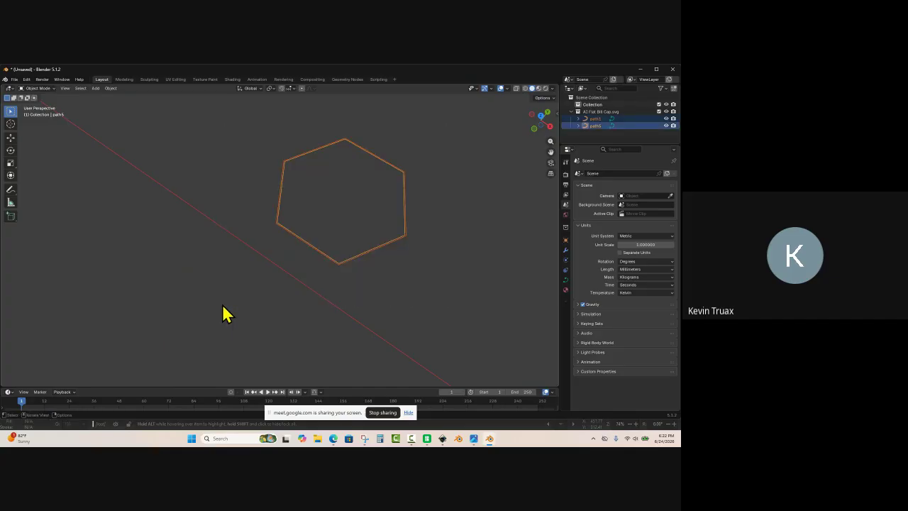
pyautogui.press('Delete')
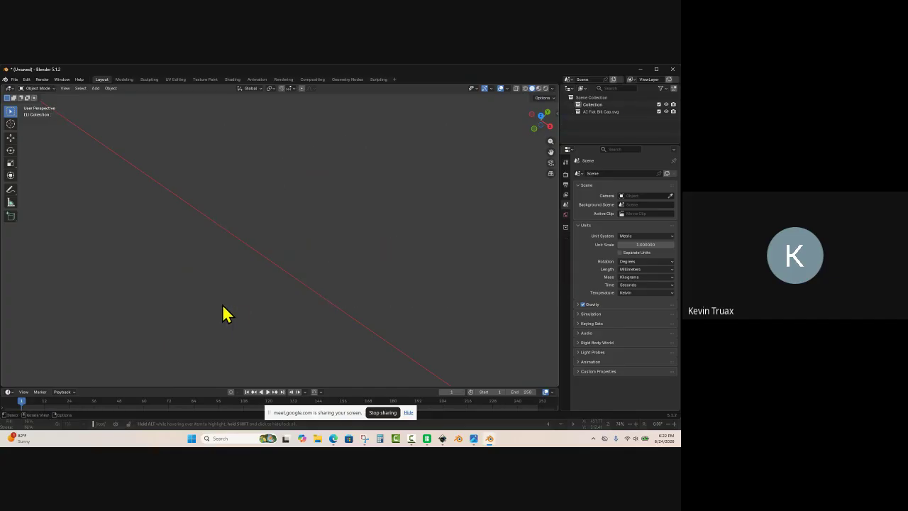
# Step: Import the Scalable Vector Graphics file AI Mini Flat Bill Cap.svg from the Desktop folder
pyautogui.click(14, 80)
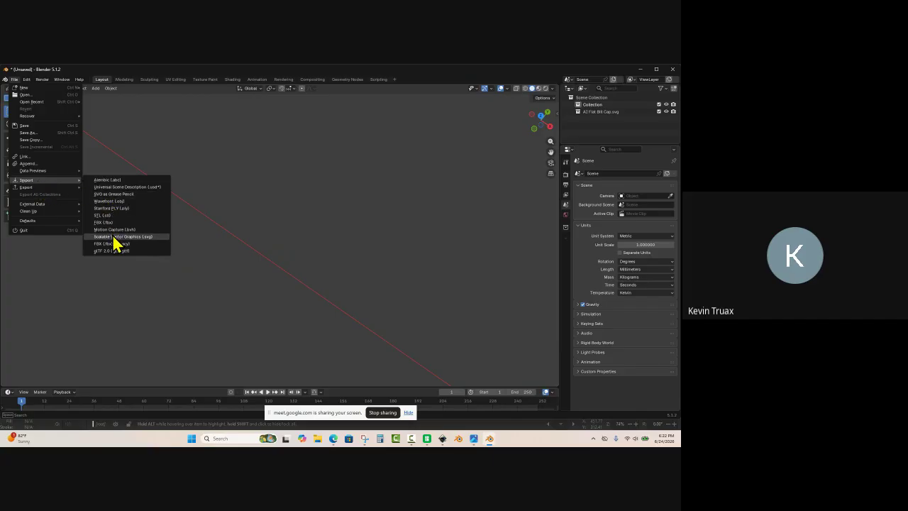
pyautogui.click(117, 237)
pyautogui.scroll(-2, 226, 245)
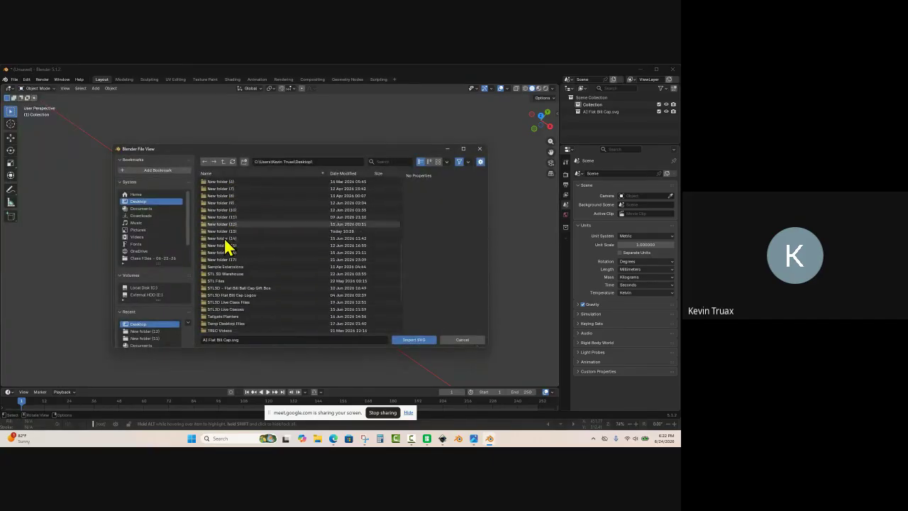
pyautogui.scroll(-5, 226, 246)
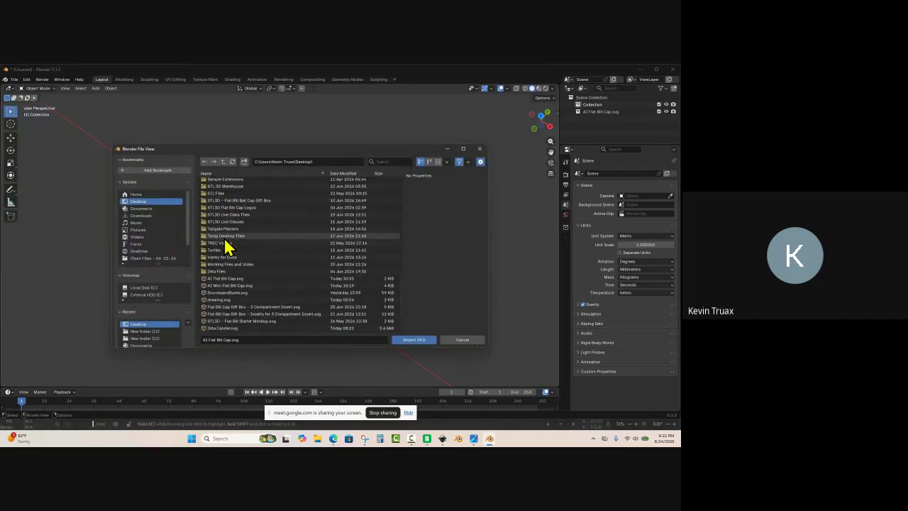
pyautogui.click(220, 286)
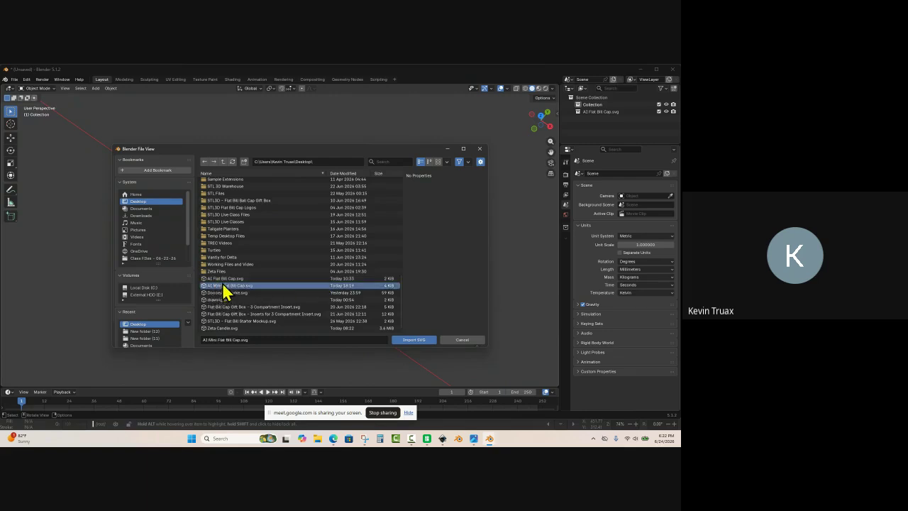
pyautogui.click(413, 340)
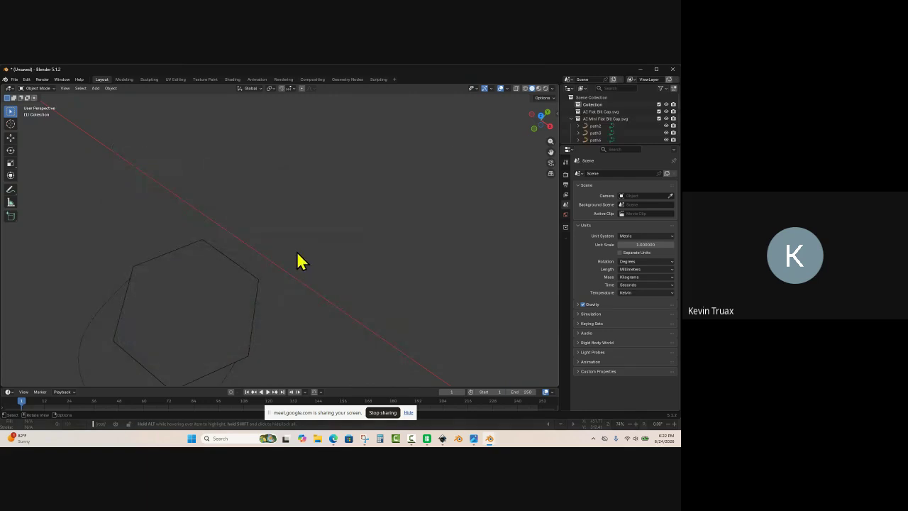
# Step: Delete the curved bill outline of the imported AI Mini Flat Bill Cap drawing
pyautogui.scroll(-4, 284, 259)
pyautogui.scroll(2, 270, 283)
pyautogui.scroll(5, 323, 263)
pyautogui.scroll(2, 318, 251)
pyautogui.scroll(-3, 353, 305)
pyautogui.click(326, 279)
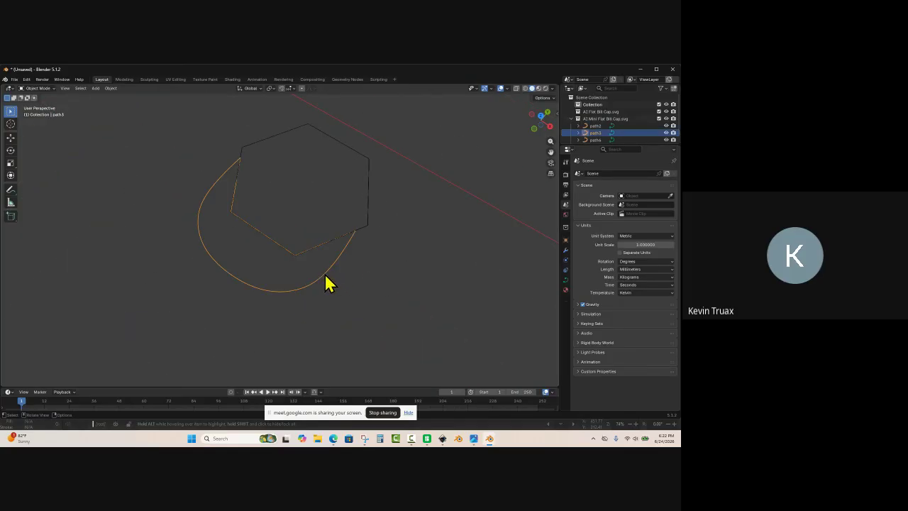
pyautogui.press('Delete')
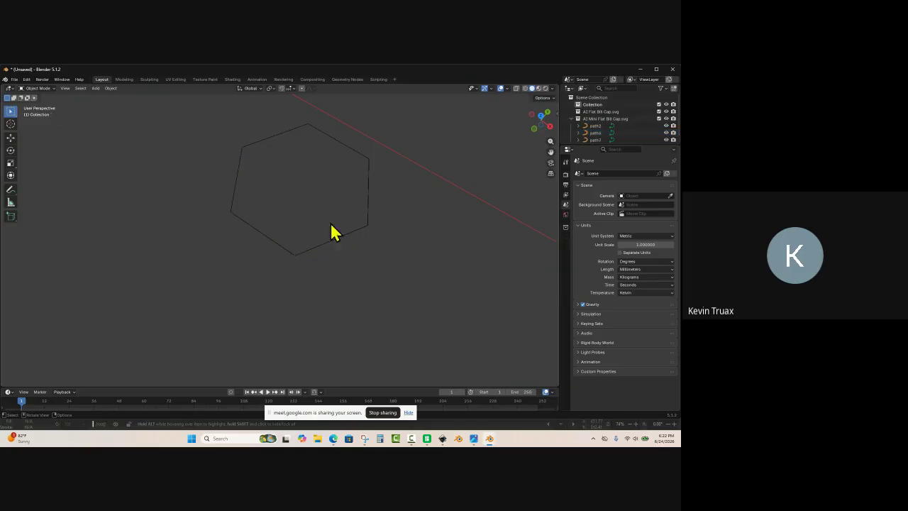
# Step: Select the remaining nested hexagon outlines of the AI Mini Flat Bill Cap import one by one to tell them apart
pyautogui.scroll(5, 332, 213)
pyautogui.moveTo(423, 272); pyautogui.dragTo(394, 230, button='middle')
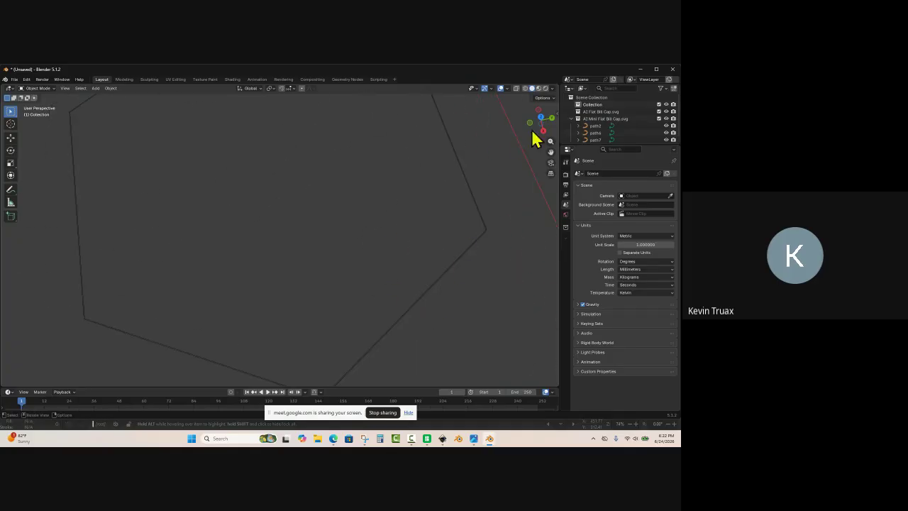
pyautogui.click(596, 126)
pyautogui.press('KP_Decimal')
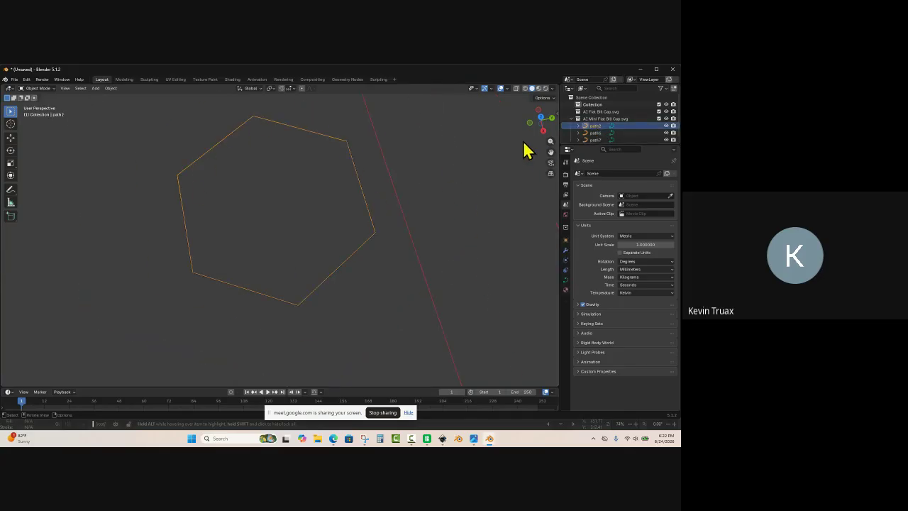
pyautogui.click(594, 134)
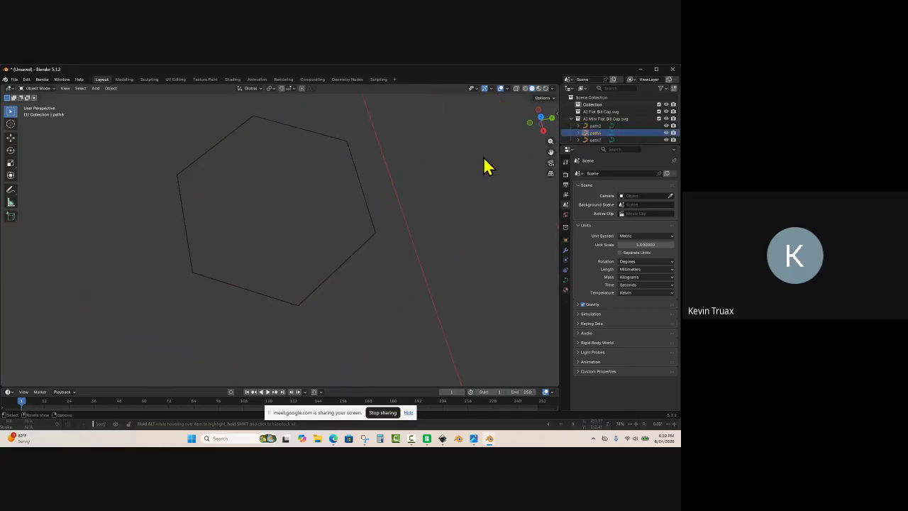
pyautogui.click(594, 140)
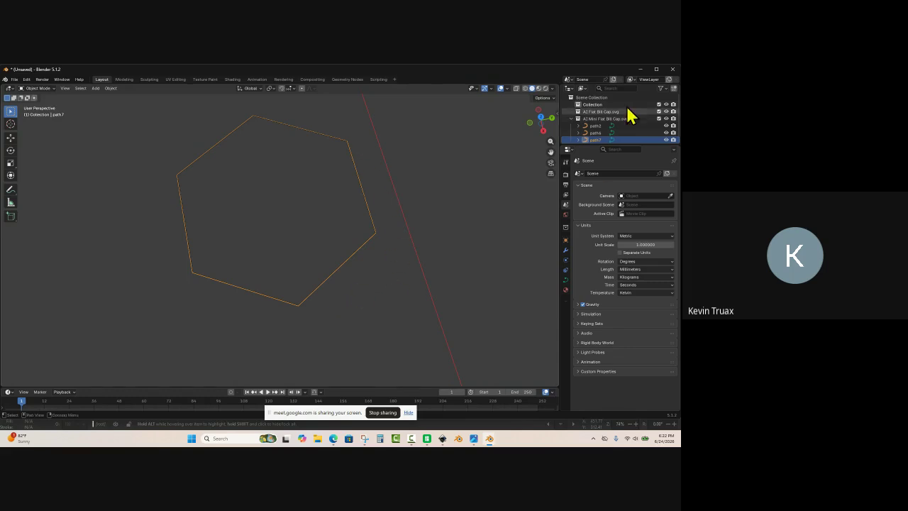
pyautogui.click(449, 156)
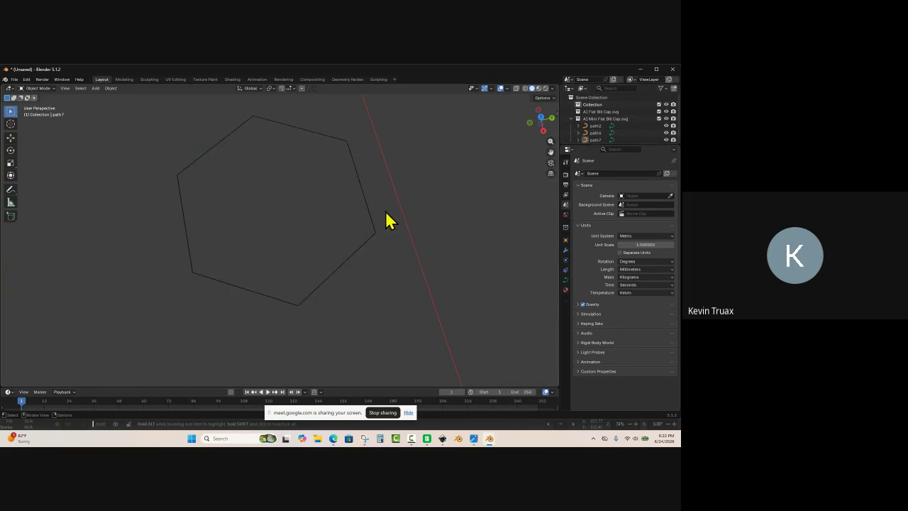
# Step: Convert the hexagon curve path2 of the AI Mini Flat Bill Cap import to a mesh
pyautogui.scroll(8, 369, 231)
pyautogui.scroll(-4, 402, 264)
pyautogui.scroll(4, 451, 304)
pyautogui.keyDown('shift'); pyautogui.moveTo(451, 303); pyautogui.dragTo(438, 257, button='middle'); pyautogui.keyUp('shift')
pyautogui.click(323, 301)
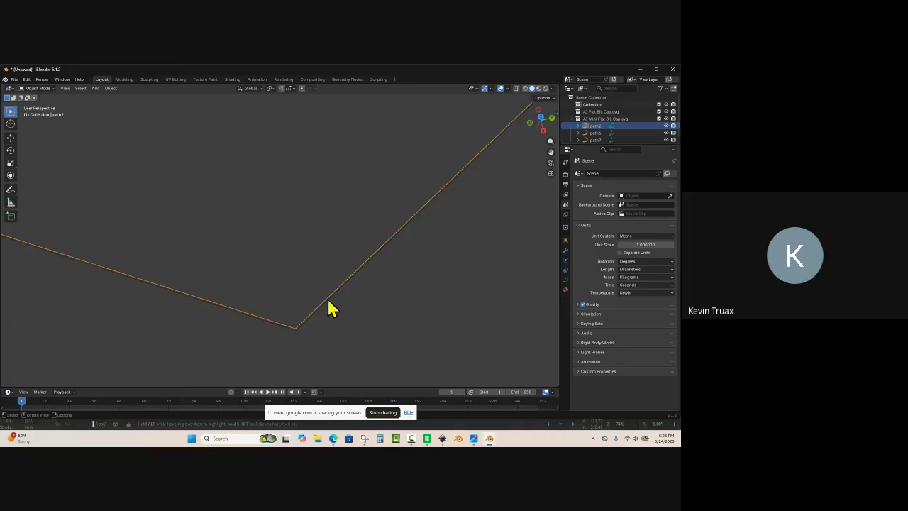
pyautogui.click(595, 127)
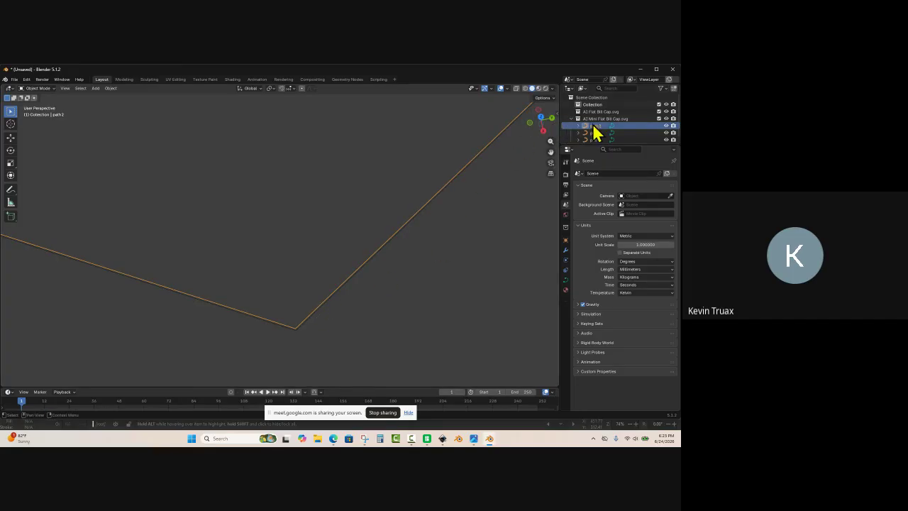
pyautogui.press('KP_Decimal')
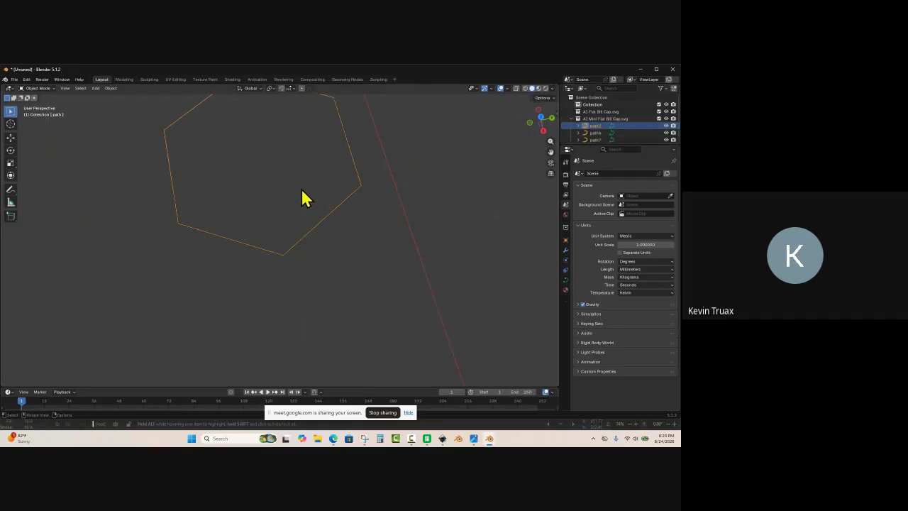
pyautogui.rightClick(328, 226)
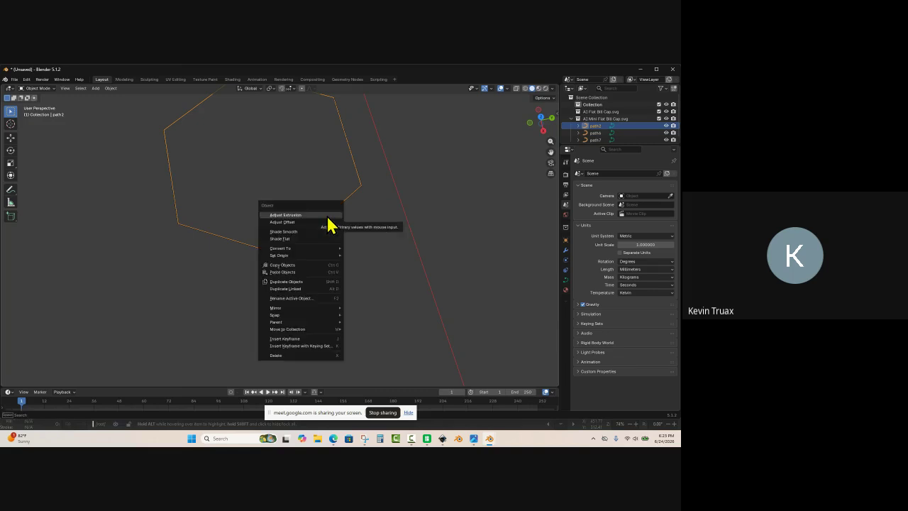
pyautogui.moveTo(323, 249)
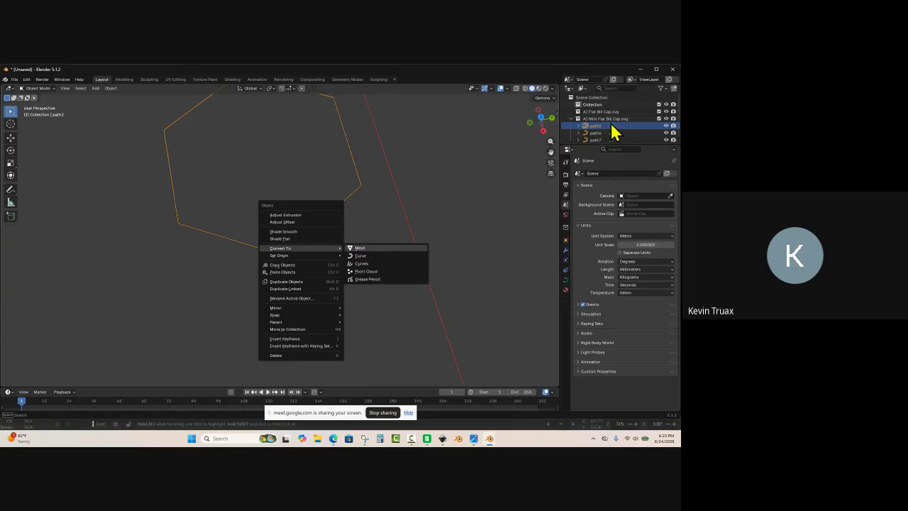
pyautogui.click(360, 249)
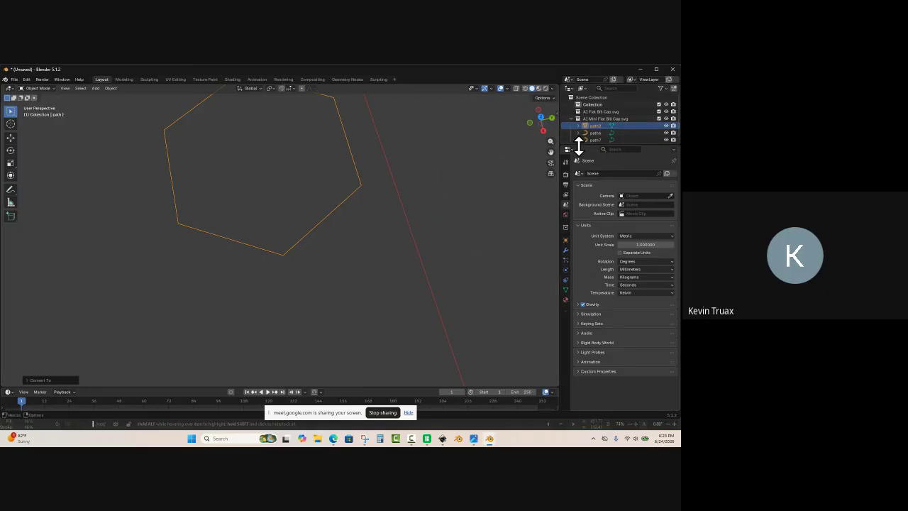
# Step: Enter Edit Mode on the path2 hexagon mesh and select all of its vertices
pyautogui.scroll(-2, 365, 314)
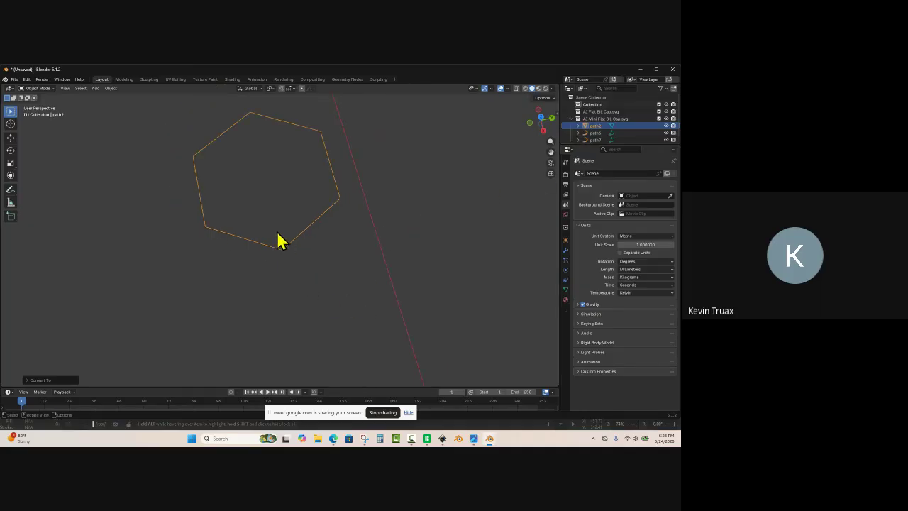
pyautogui.press('Tab')
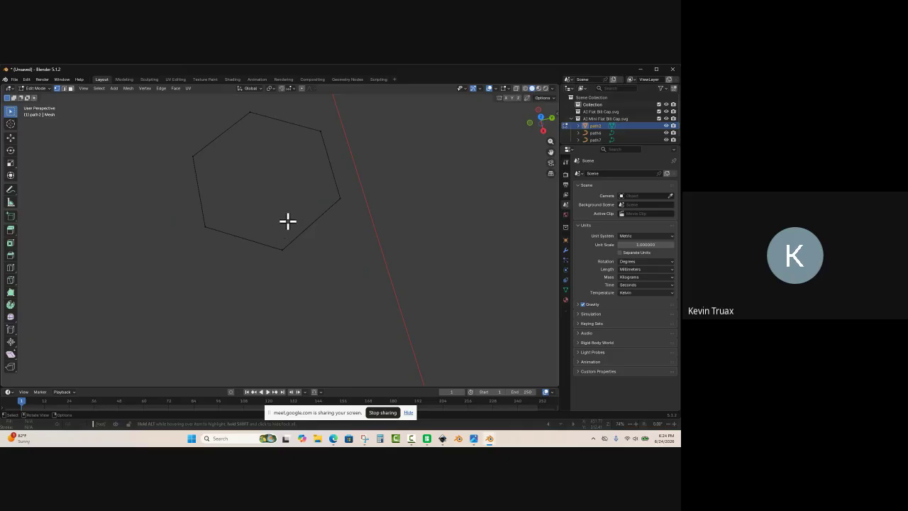
pyautogui.press('a')
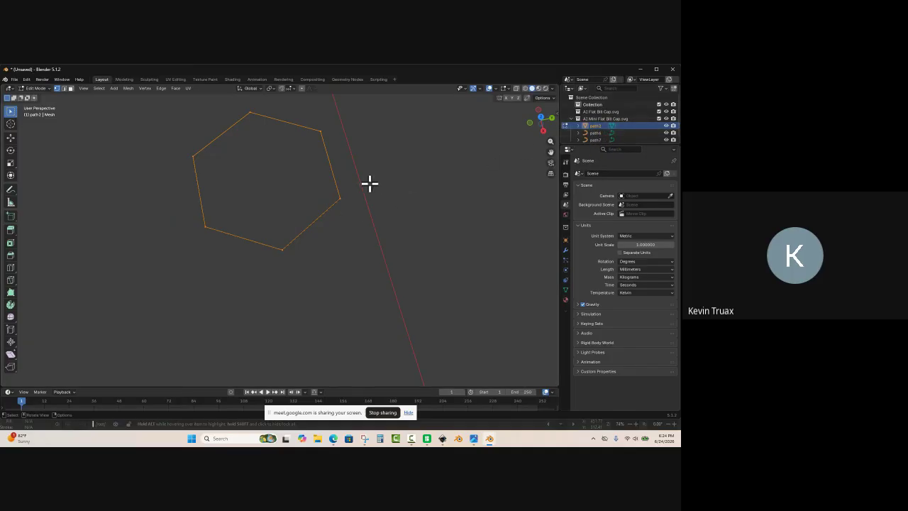
pyautogui.moveTo(337, 304); pyautogui.dragTo(337, 268, button='middle')
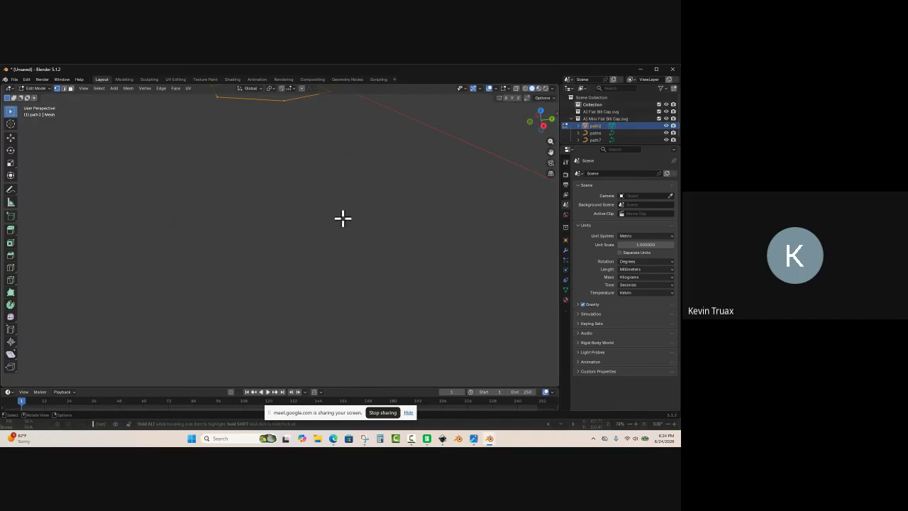
pyautogui.moveTo(344, 197); pyautogui.dragTo(346, 269, button='middle')
pyautogui.scroll(-2, 347, 269)
pyautogui.scroll(3, 344, 274)
pyautogui.scroll(-3, 342, 274)
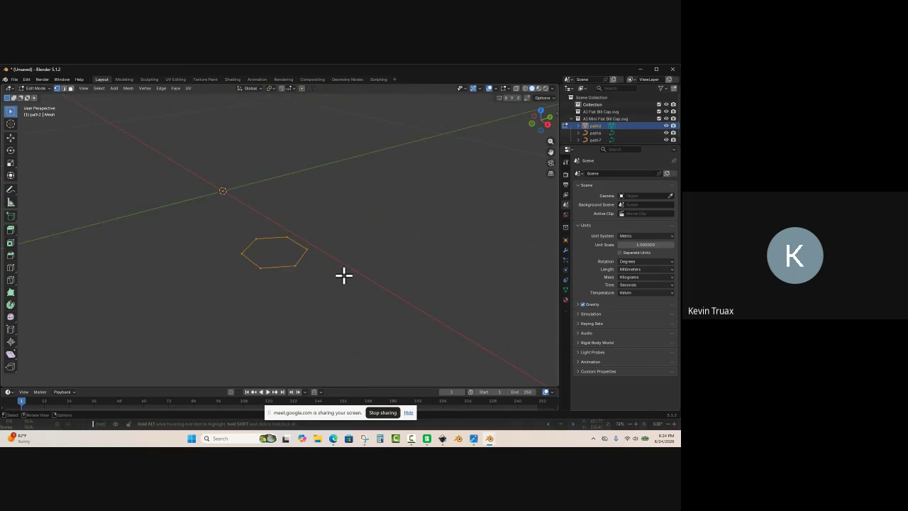
pyautogui.scroll(5, 343, 274)
pyautogui.scroll(-5, 344, 275)
pyautogui.scroll(5, 343, 274)
pyautogui.scroll(-5, 343, 274)
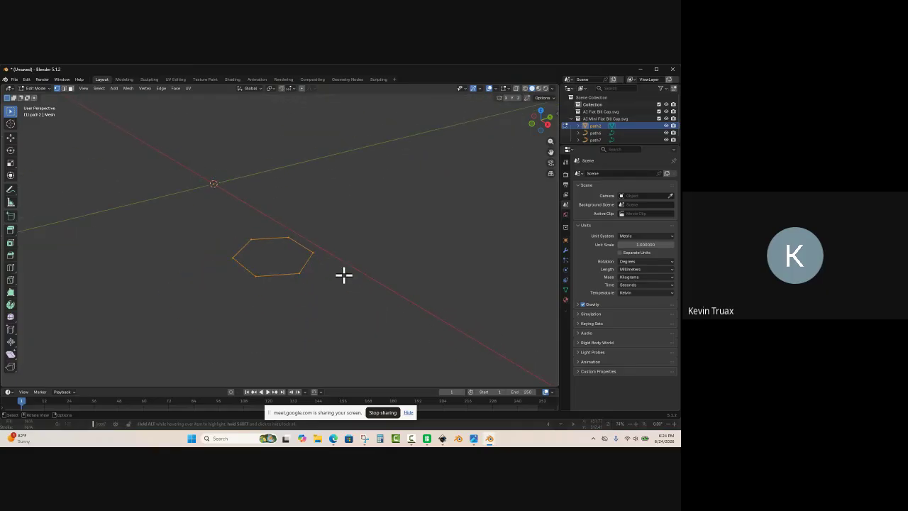
pyautogui.scroll(3, 343, 274)
pyautogui.moveTo(344, 275); pyautogui.dragTo(416, 287, button='middle')
pyautogui.scroll(-4, 322, 305)
pyautogui.scroll(5, 324, 301)
pyautogui.scroll(-3, 325, 298)
pyautogui.scroll(4, 325, 299)
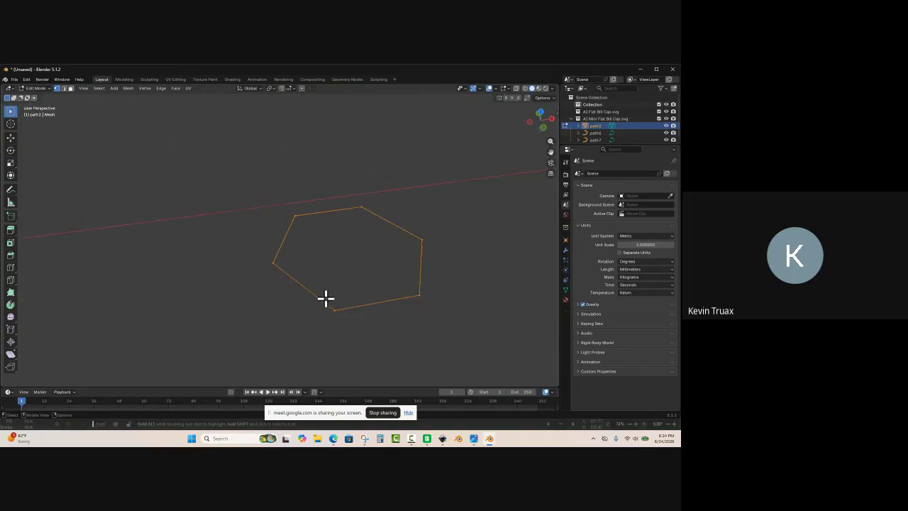
pyautogui.scroll(-3, 325, 298)
pyautogui.scroll(2, 326, 299)
pyautogui.scroll(-2, 324, 298)
# Step: Extrude the selected hexagon outline upward along the global Z axis by about 103 mm
pyautogui.moveTo(355, 292); pyautogui.dragTo(304, 256, button='middle')
pyautogui.scroll(4, 308, 262)
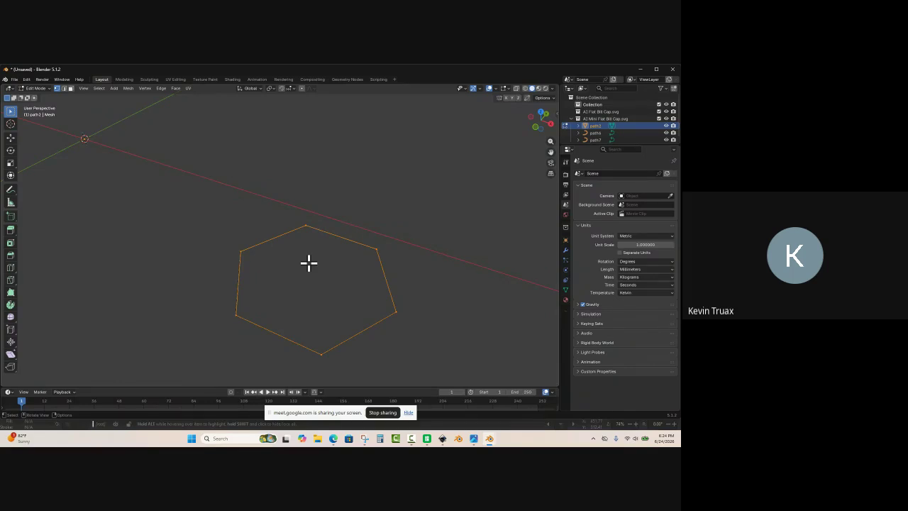
pyautogui.press('e')
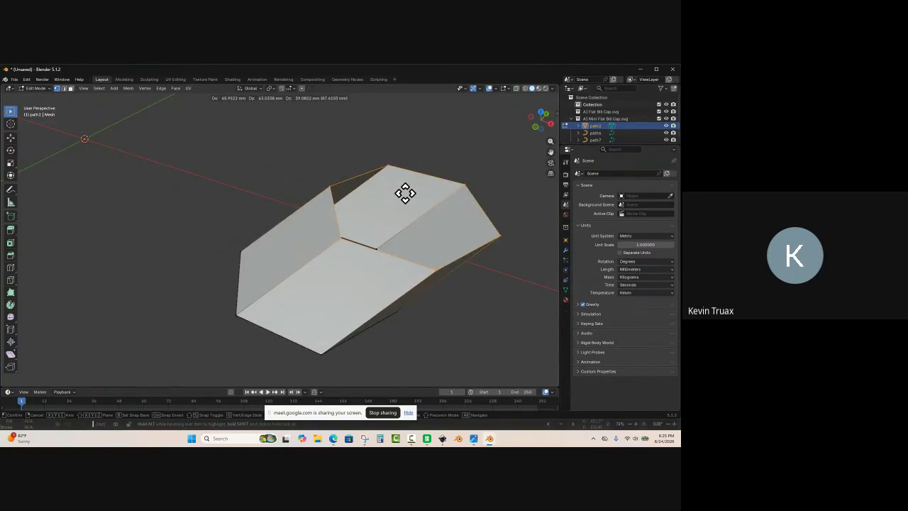
pyautogui.press('z')
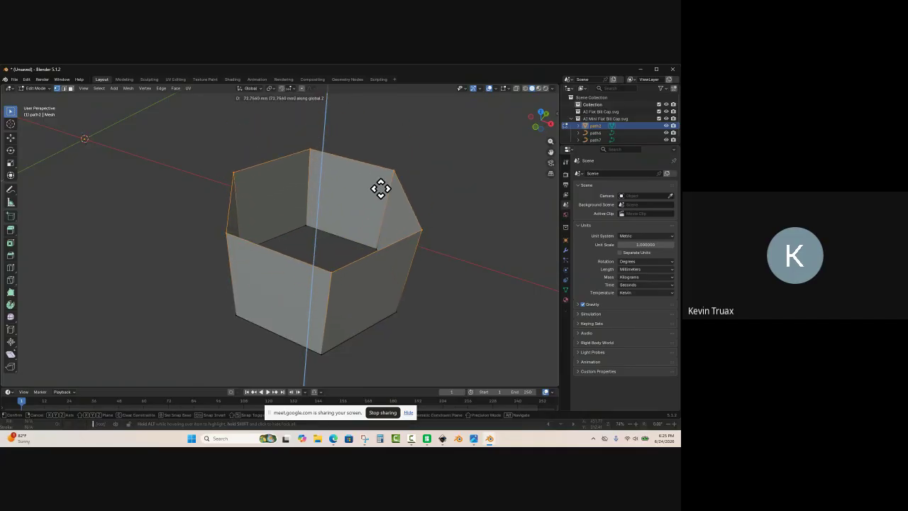
pyautogui.press('x')
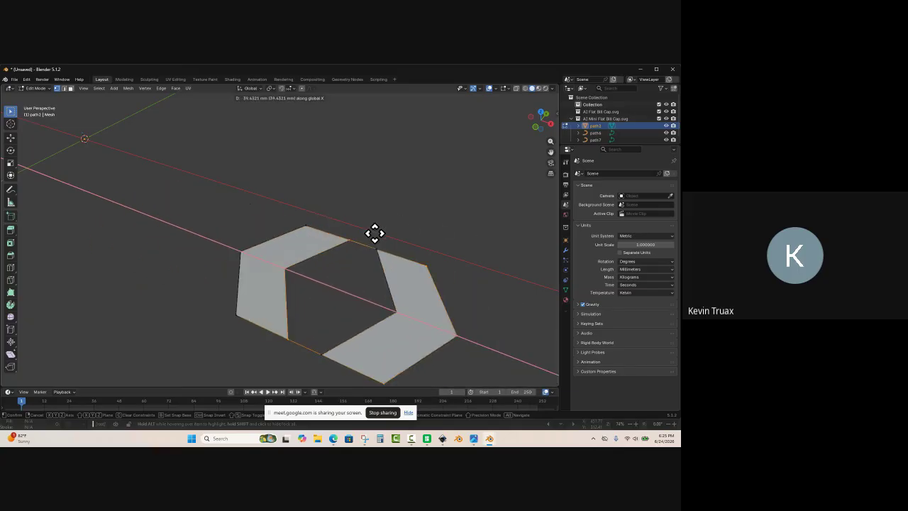
pyautogui.press('y')
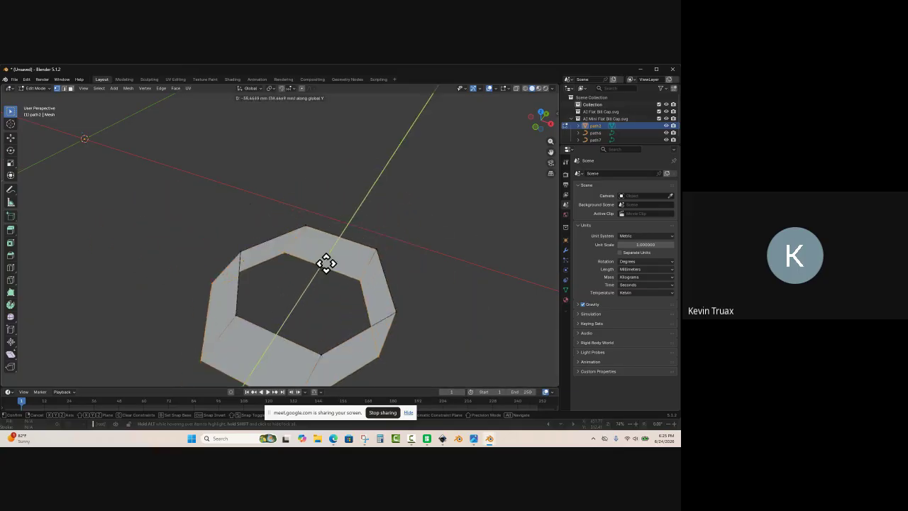
pyautogui.press('z')
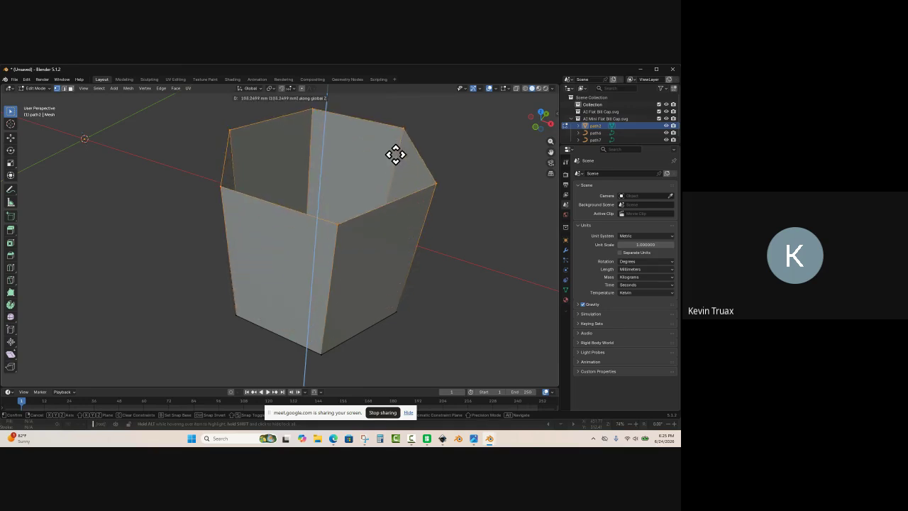
pyautogui.click(395, 154)
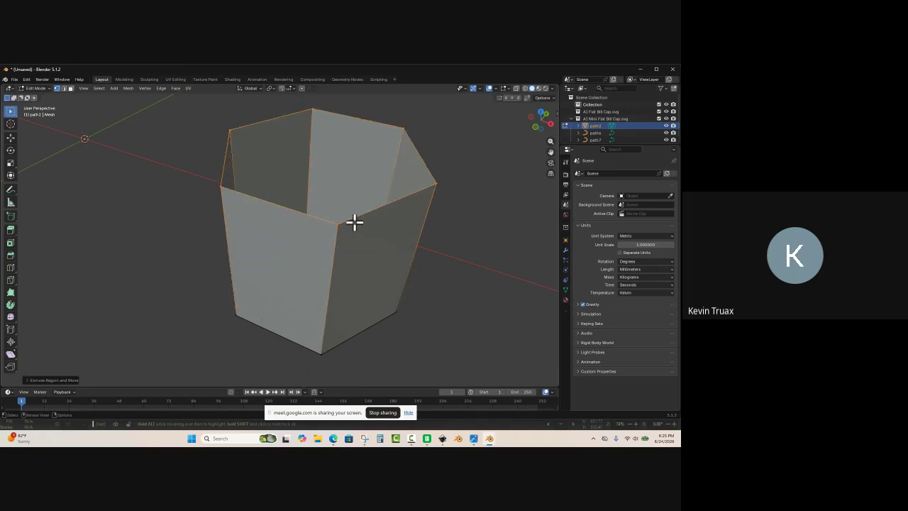
# Step: Set the median Z position of the extruded hexagon's upper edge loop to 50 mm
pyautogui.press('n')
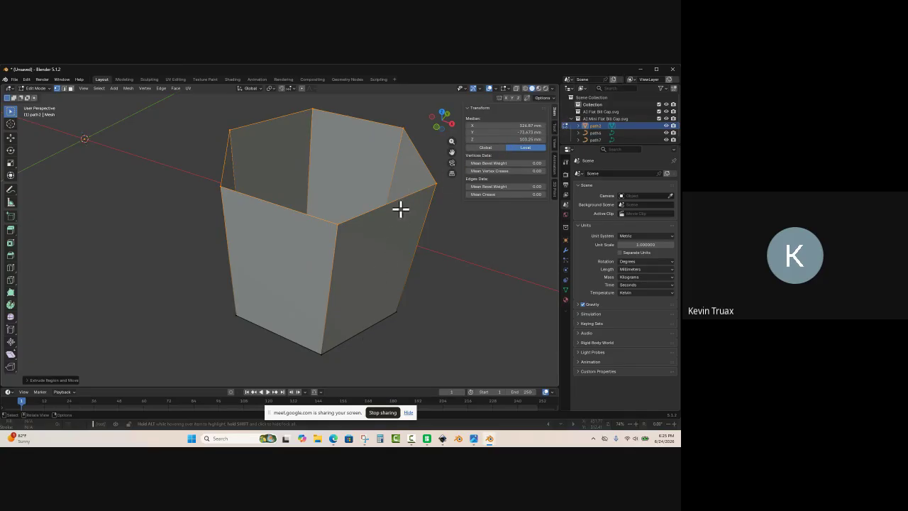
pyautogui.click(517, 138)
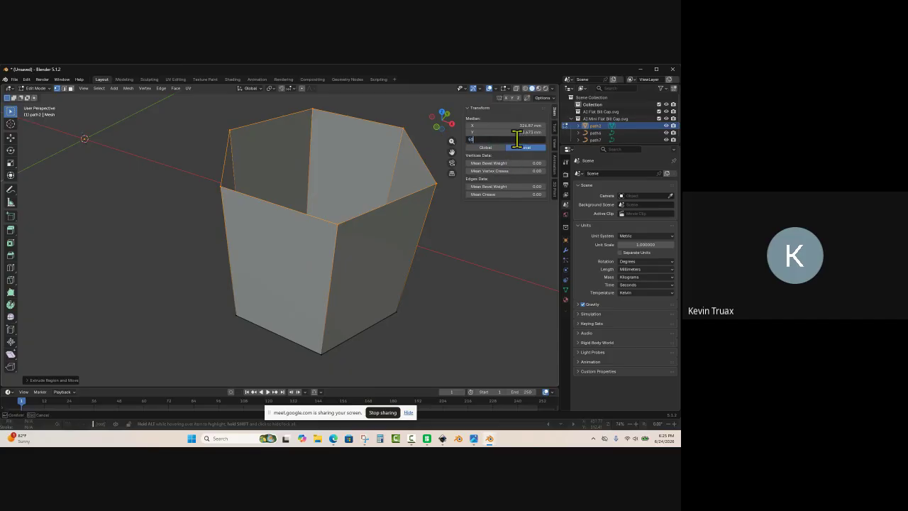
pyautogui.write('50')
pyautogui.press('Return')
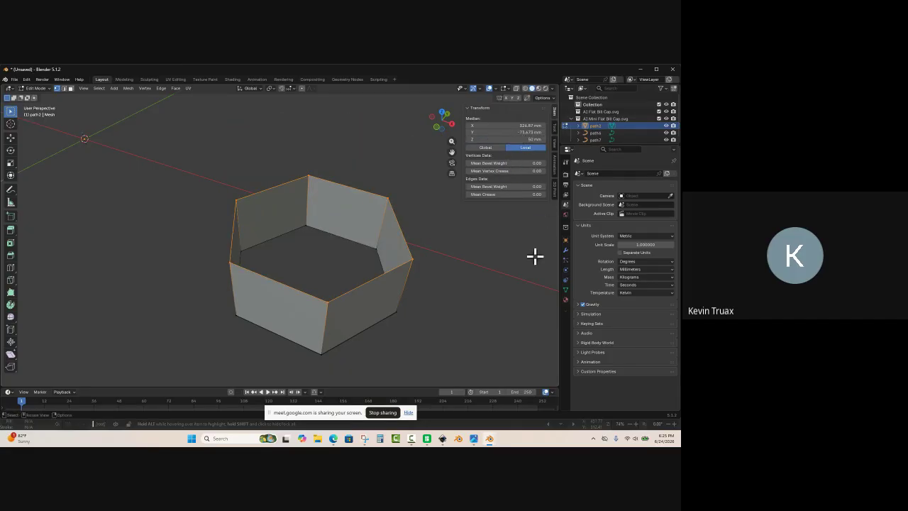
pyautogui.moveTo(460, 329)
pyautogui.mouseDown(button='middle')
pyautogui.moveTo(456, 298)
pyautogui.moveTo(464, 320)
pyautogui.mouseUp(button='middle')
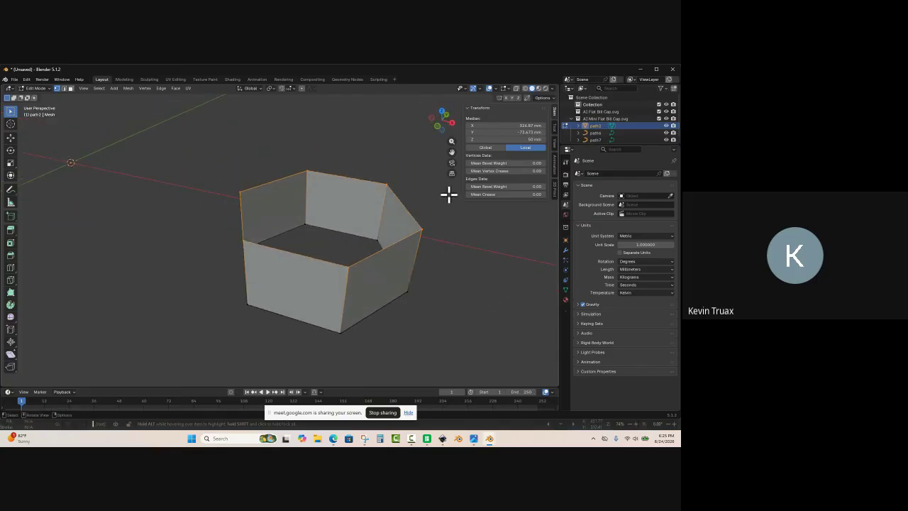
pyautogui.press('n')
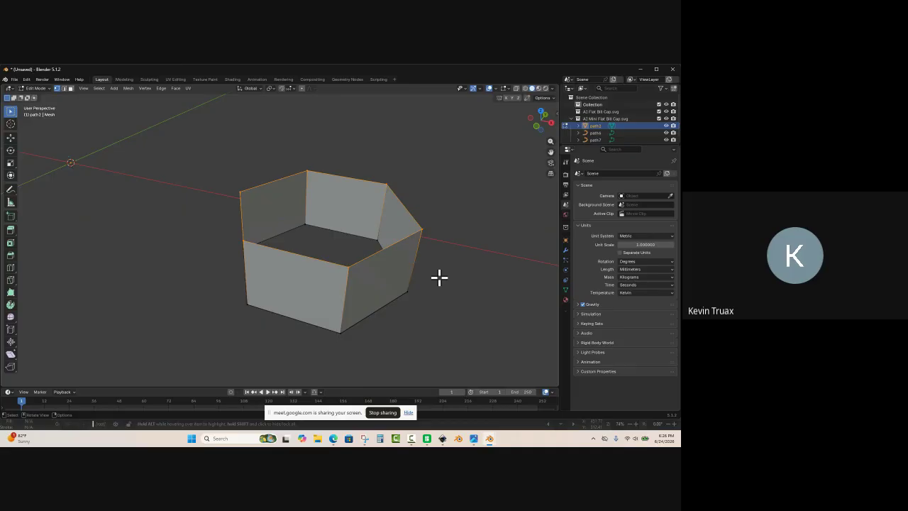
# Step: Return the extruded path2 hexagon to Object Mode and add a Solidify modifier to it
pyautogui.click(439, 277)
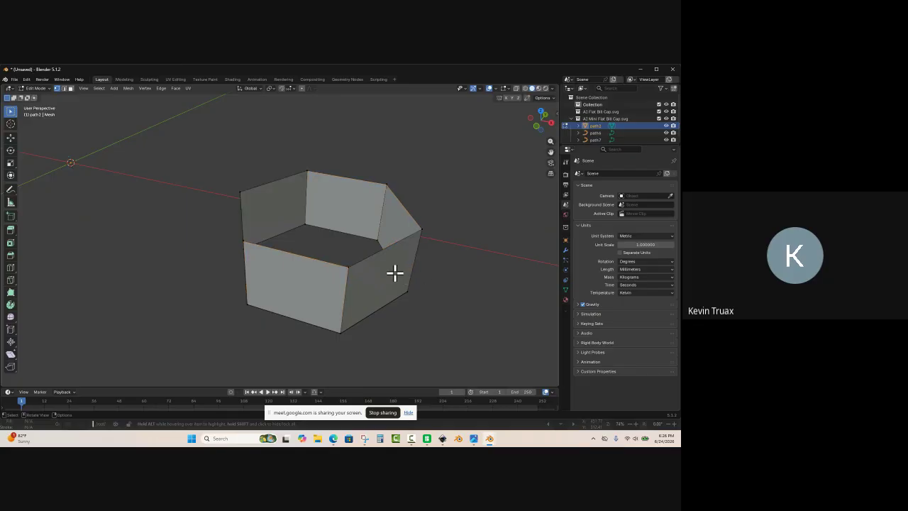
pyautogui.press('Tab')
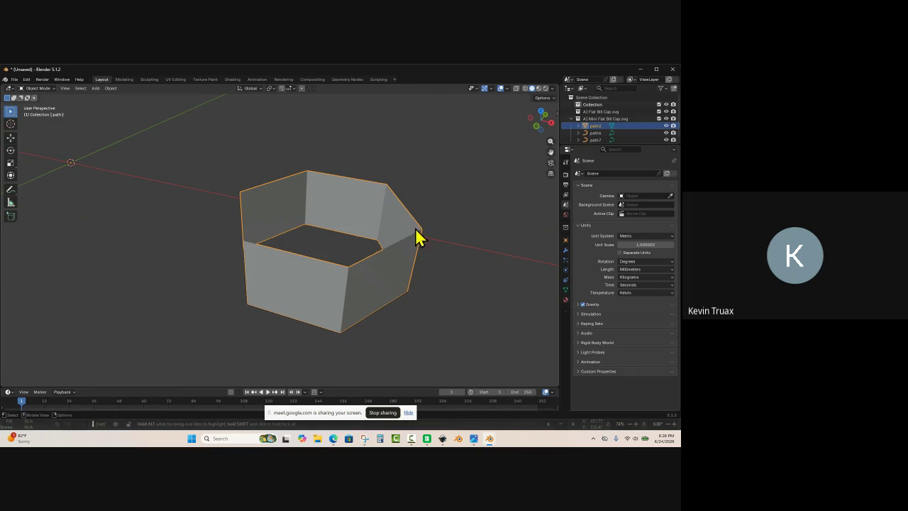
pyautogui.click(566, 250)
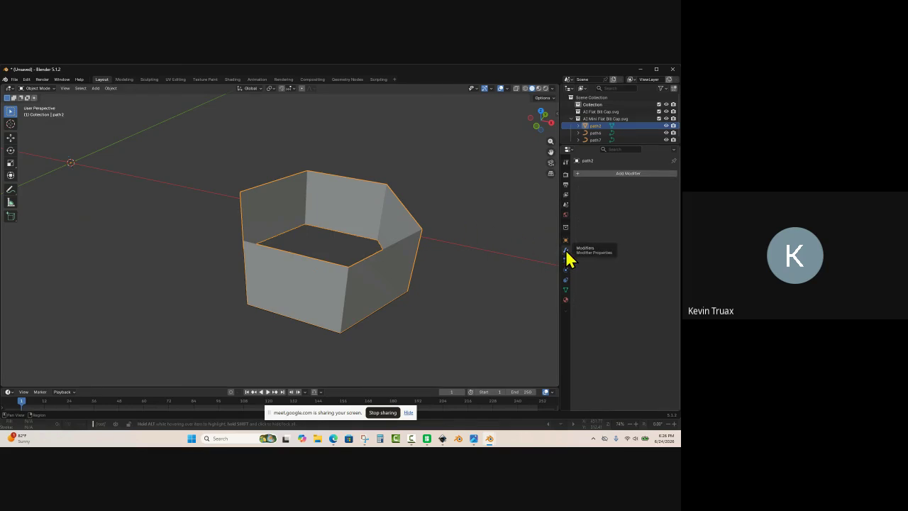
pyautogui.click(599, 174)
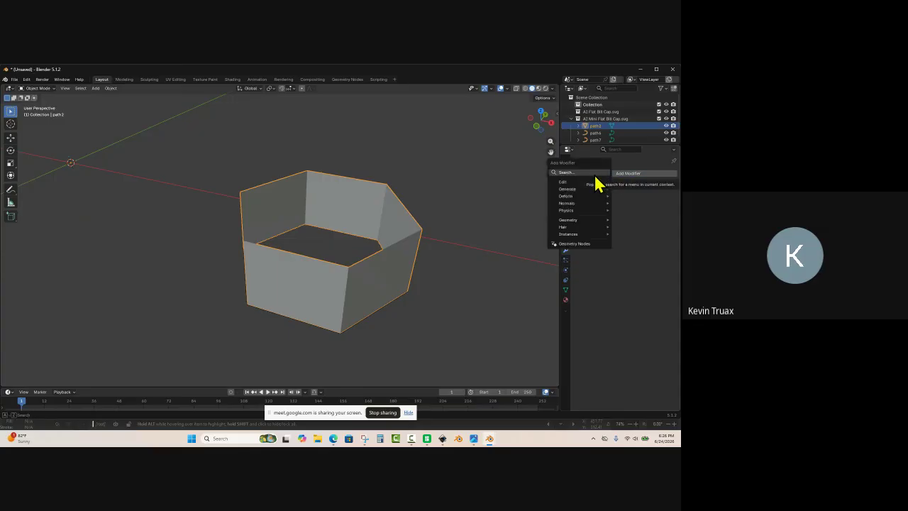
pyautogui.click(591, 174)
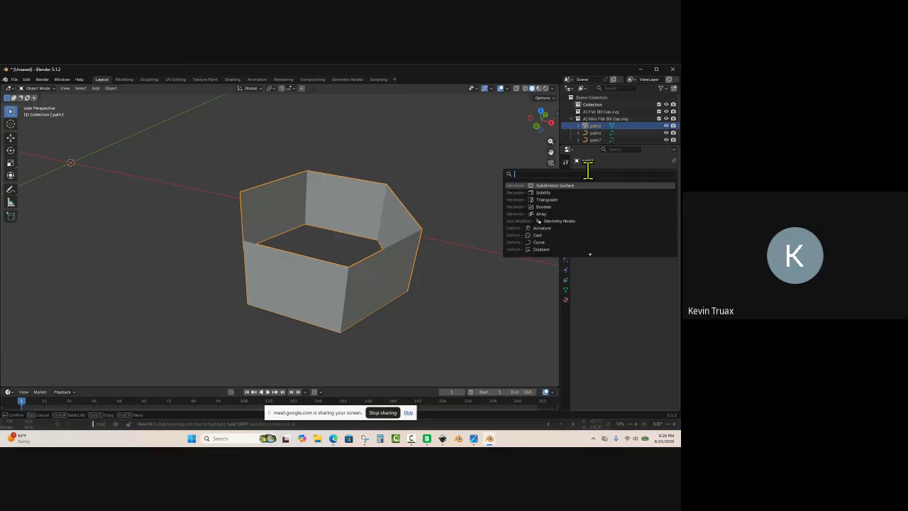
pyautogui.click(557, 192)
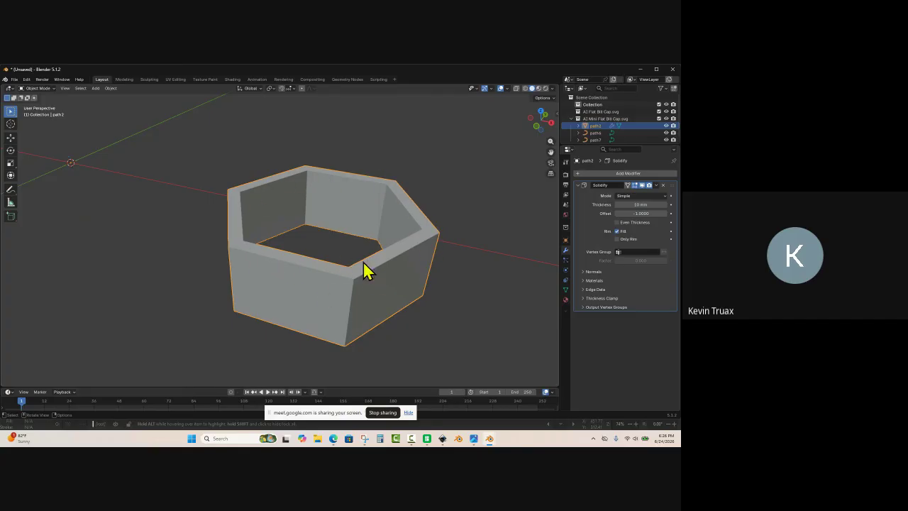
# Step: Set the Solidify modifier's thickness to 3 mm and its offset to 1
pyautogui.click(643, 204)
pyautogui.press('Return')
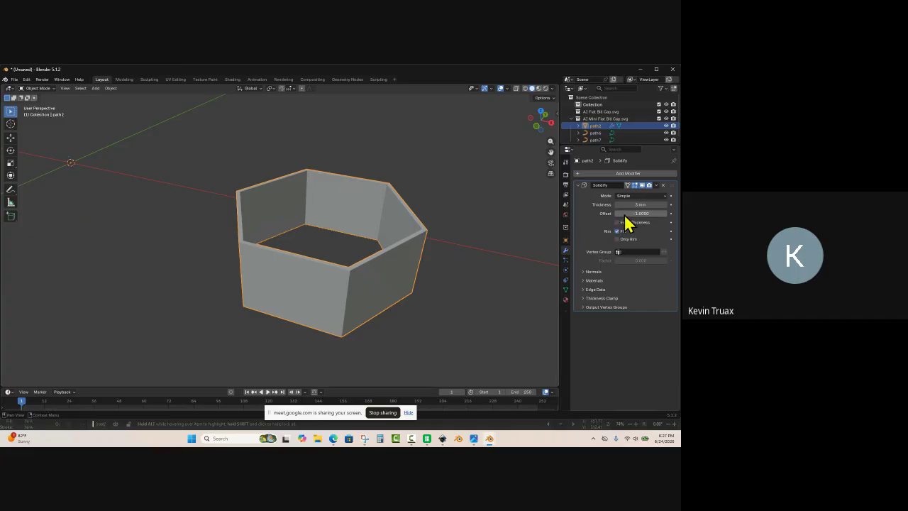
pyautogui.click(625, 214)
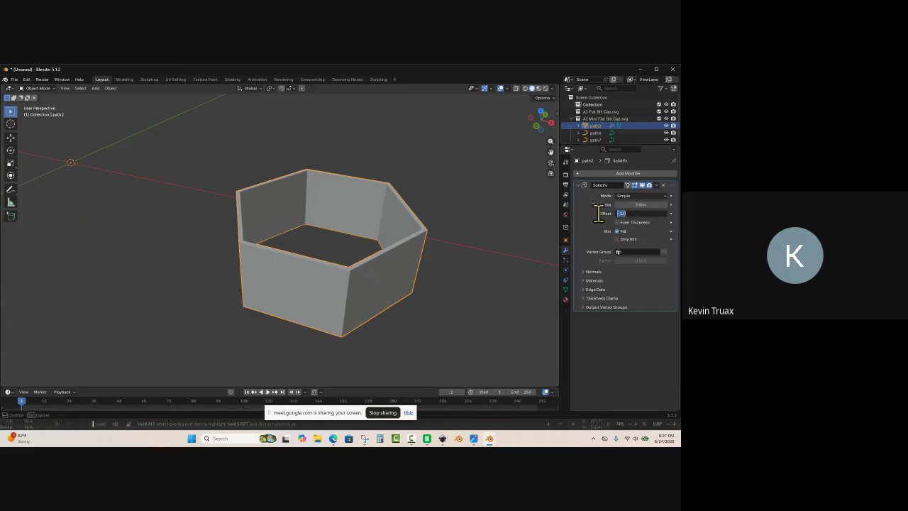
pyautogui.write('1')
pyautogui.press('Return')
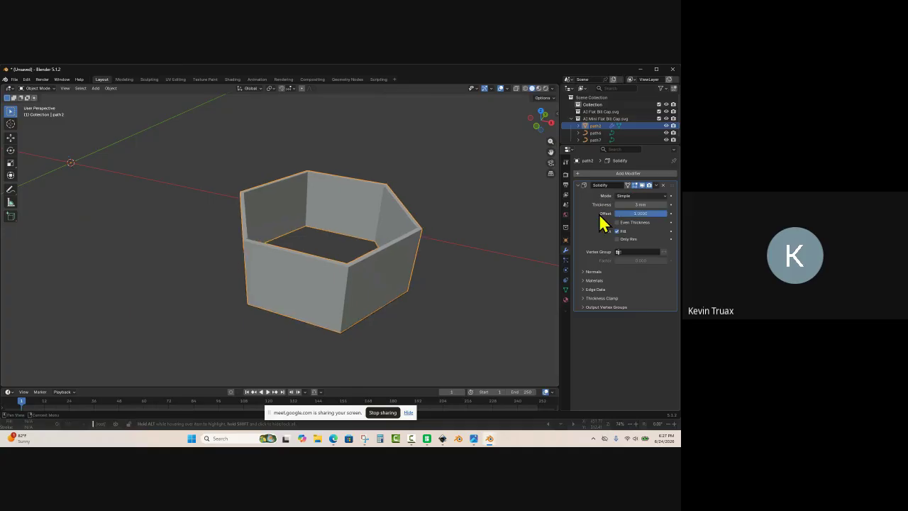
# Step: Apply the Solidify modifier to the path2 hexagon wall
pyautogui.click(437, 216)
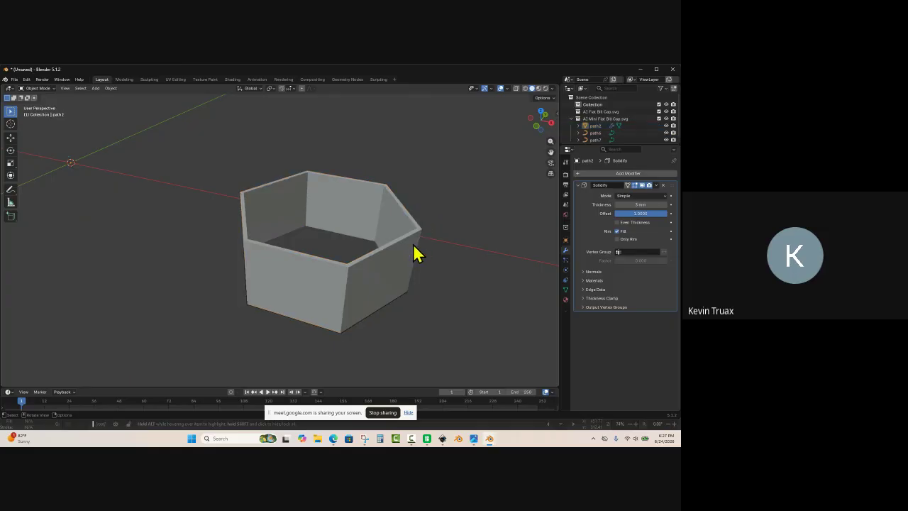
pyautogui.scroll(-1, 415, 253)
pyautogui.moveTo(423, 219); pyautogui.dragTo(400, 241, button='middle')
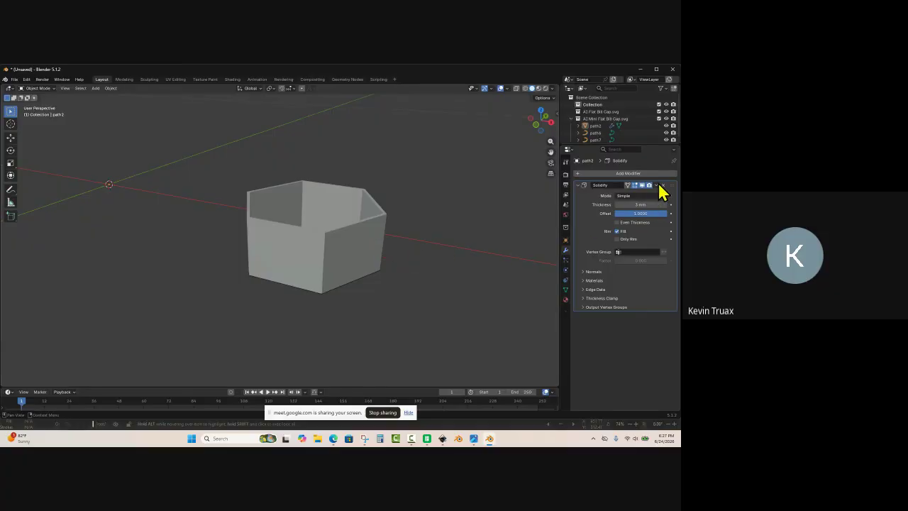
pyautogui.click(656, 185)
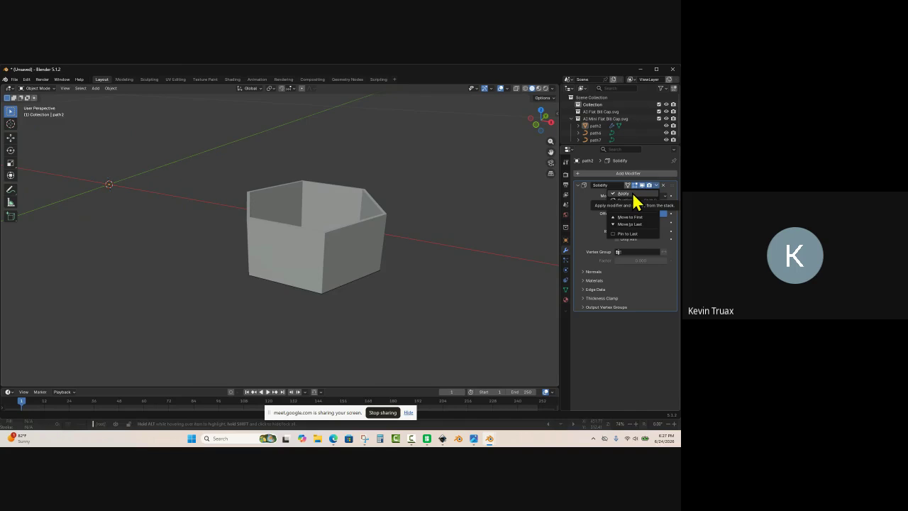
pyautogui.click(634, 198)
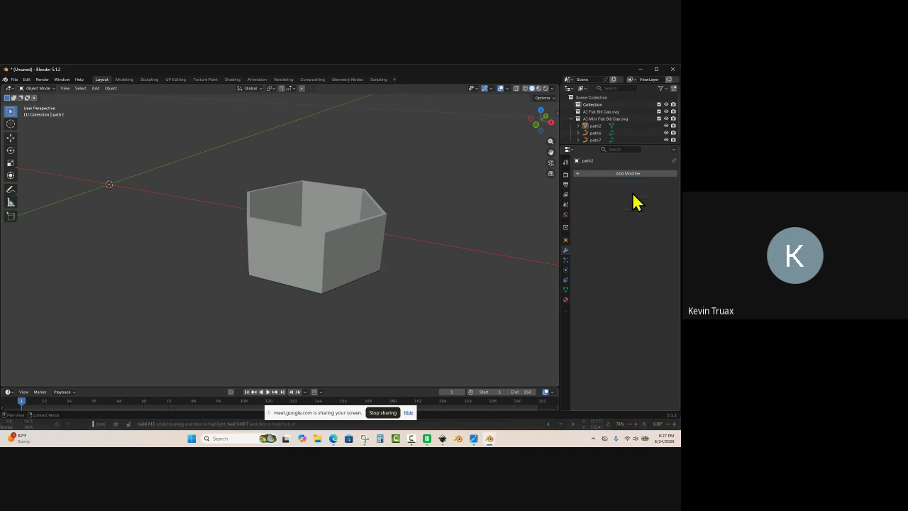
# Step: Examine the solidified hexagon wall's mesh in Edit Mode and return to Object Mode
pyautogui.click(36, 89)
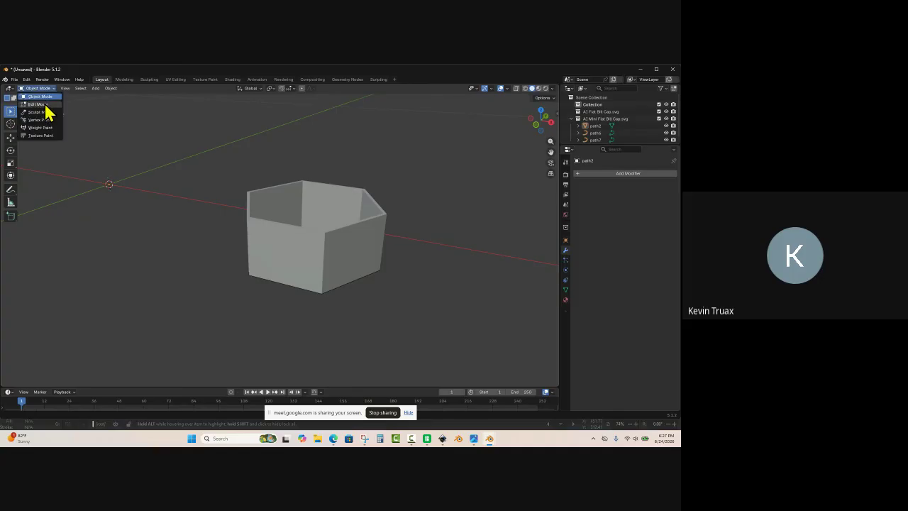
pyautogui.click(46, 105)
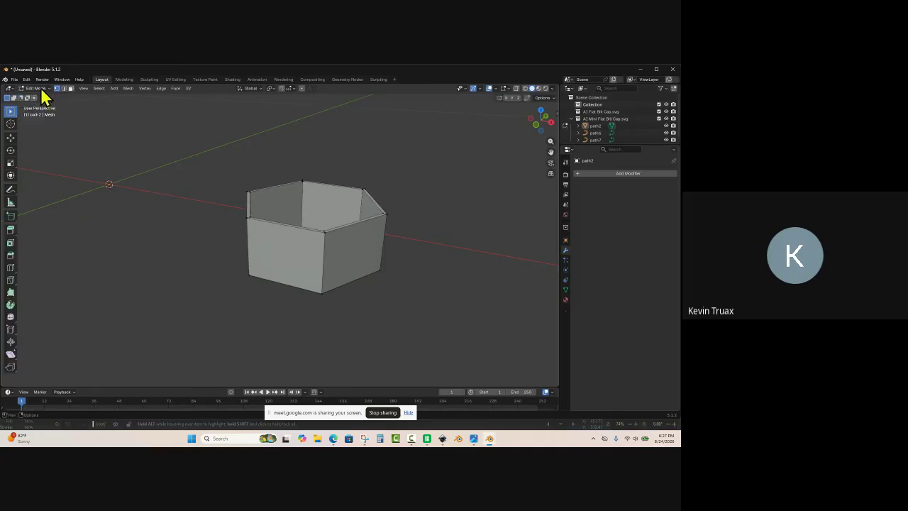
pyautogui.click(42, 90)
pyautogui.click(42, 96)
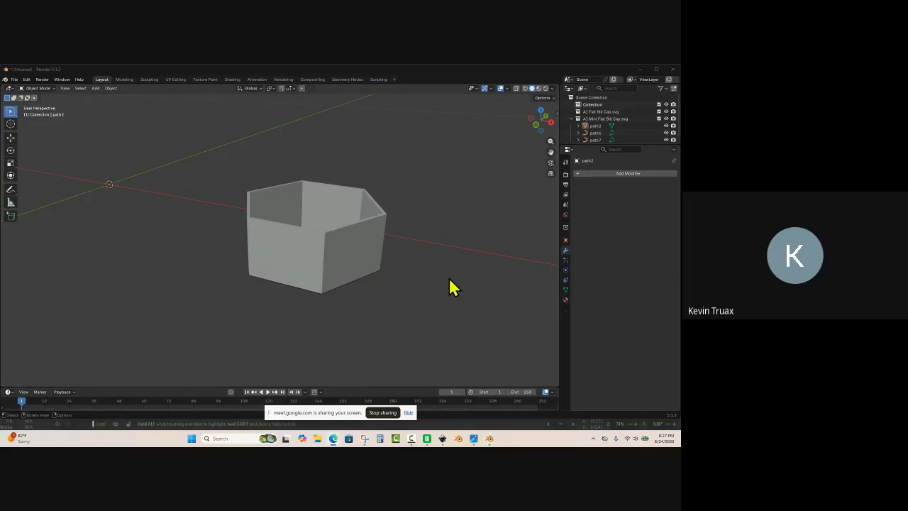
pyautogui.moveTo(430, 276)
pyautogui.mouseDown(button='middle')
pyautogui.moveTo(426, 292)
pyautogui.moveTo(425, 281)
pyautogui.mouseUp(button='middle')
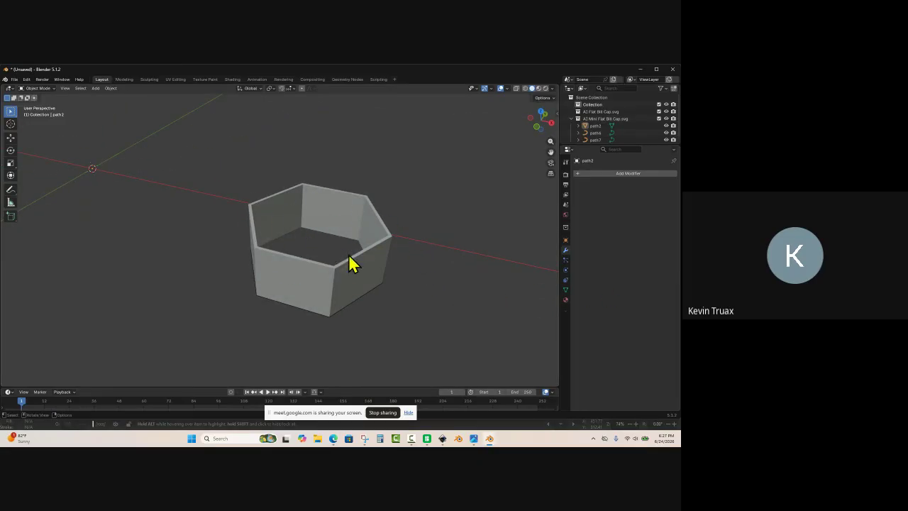
# Step: Select the path2 hexagon wall and hide it, leaving the base outline exposed
pyautogui.click(369, 274)
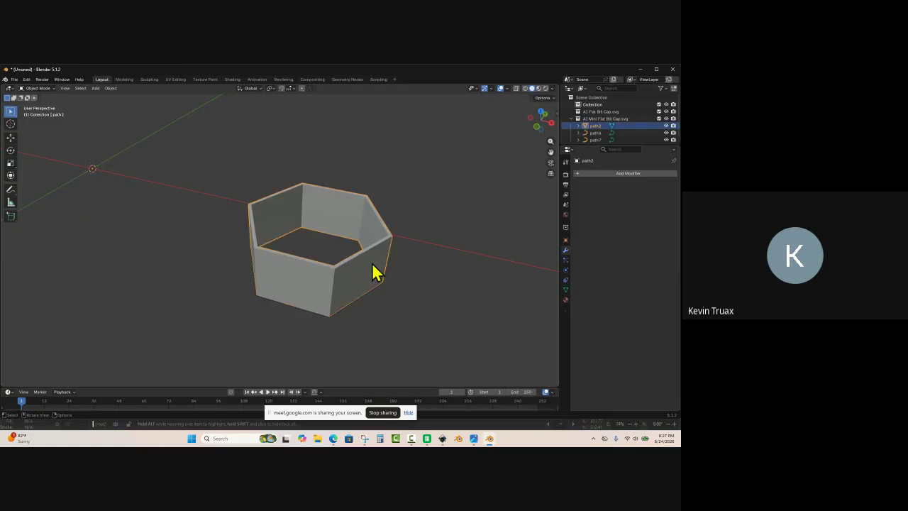
pyautogui.click(666, 126)
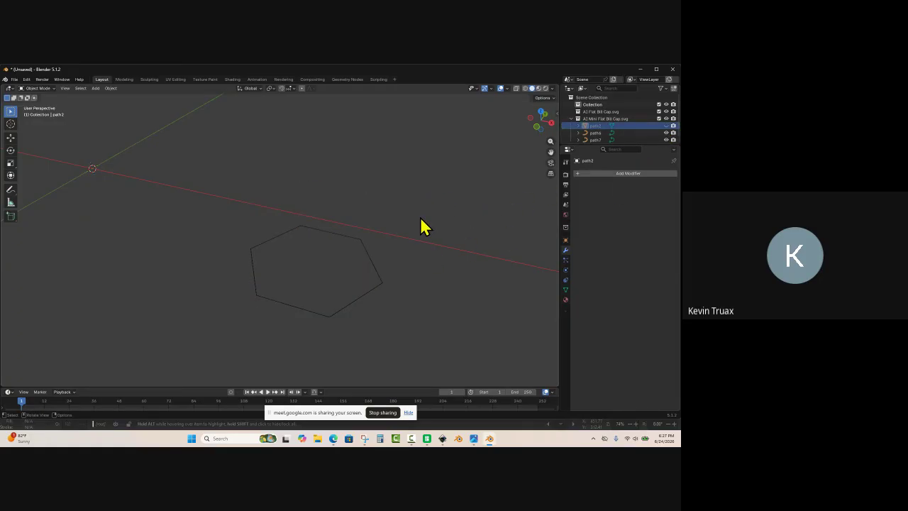
pyautogui.click(666, 126)
pyautogui.click(666, 127)
pyautogui.click(666, 127)
pyautogui.click(667, 126)
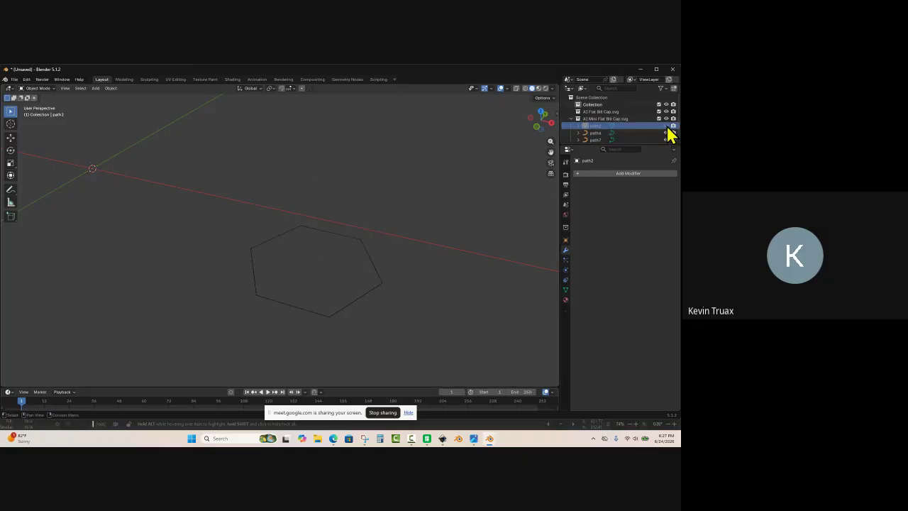
pyautogui.click(666, 126)
pyautogui.click(667, 127)
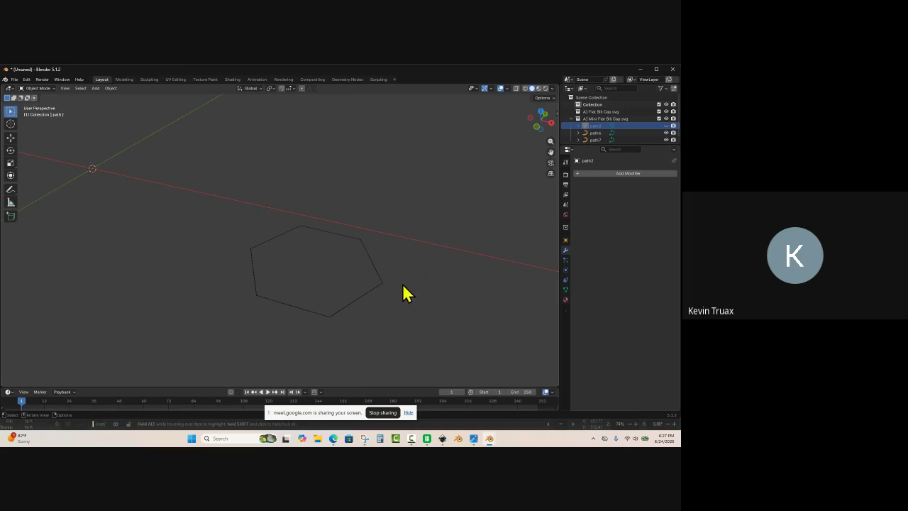
# Step: Convert the hexagon curve beneath the hidden wall to a mesh
pyautogui.scroll(2, 403, 291)
pyautogui.scroll(2, 440, 301)
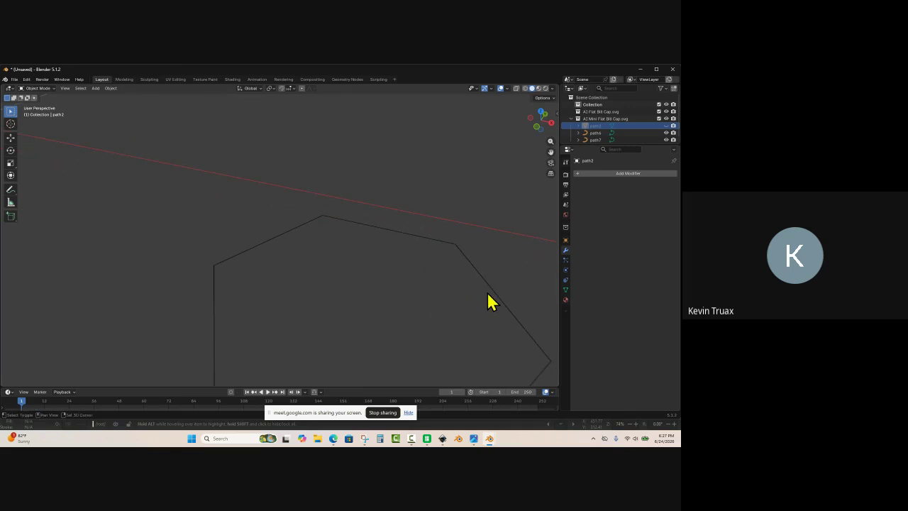
pyautogui.keyDown('shift'); pyautogui.moveTo(488, 303); pyautogui.dragTo(436, 266, button='middle'); pyautogui.keyUp('shift')
pyautogui.click(433, 267)
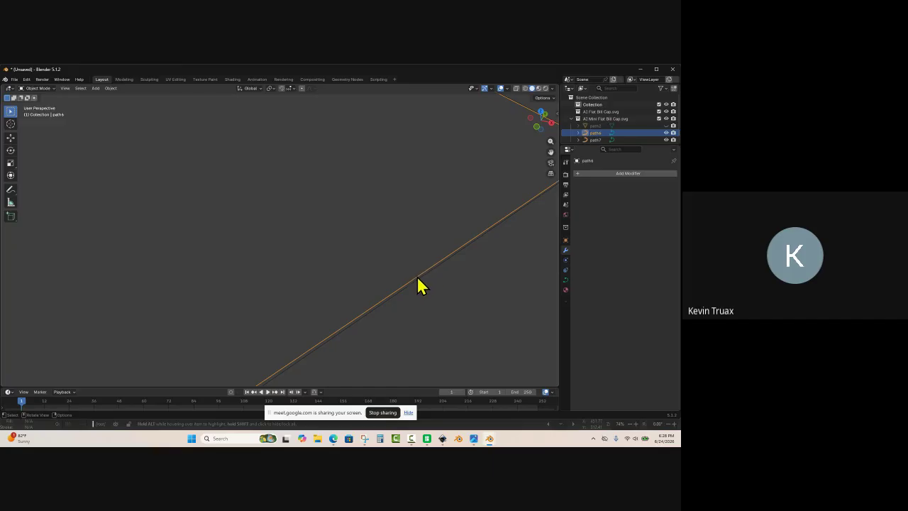
pyautogui.rightClick(418, 284)
pyautogui.moveTo(421, 281)
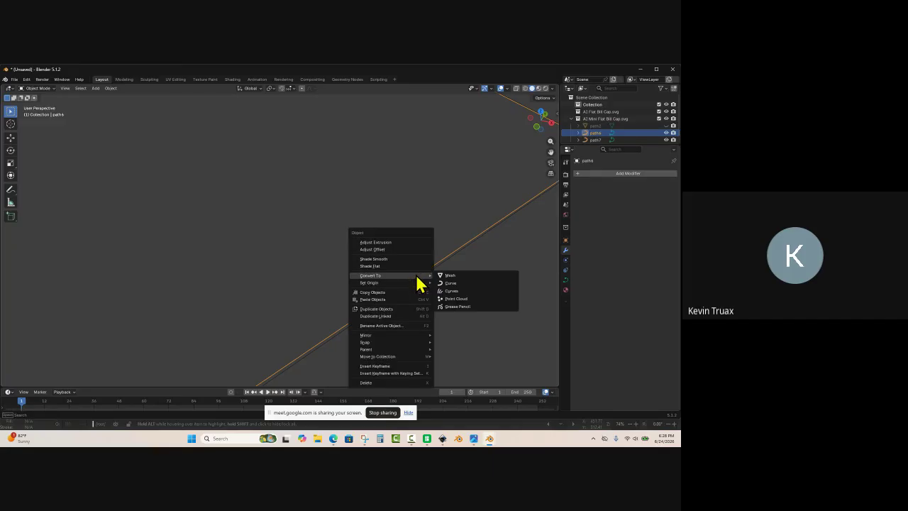
pyautogui.click(449, 275)
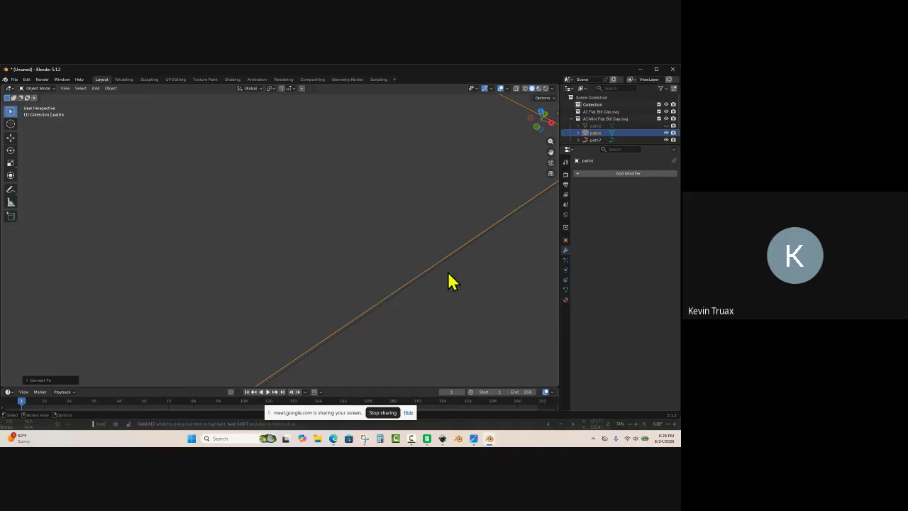
# Step: Enter Edit Mode on the converted base hexagon, select all its vertices and fill them with a face
pyautogui.scroll(-3, 371, 243)
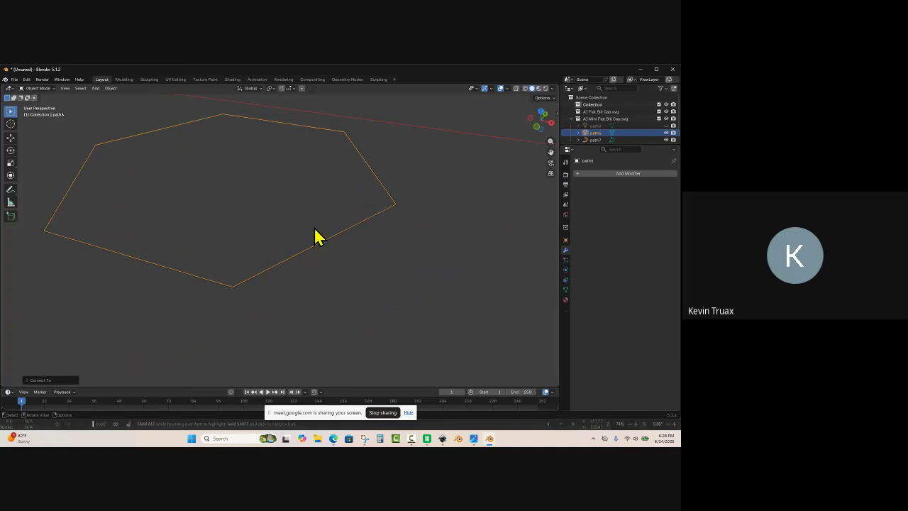
pyautogui.press('Tab')
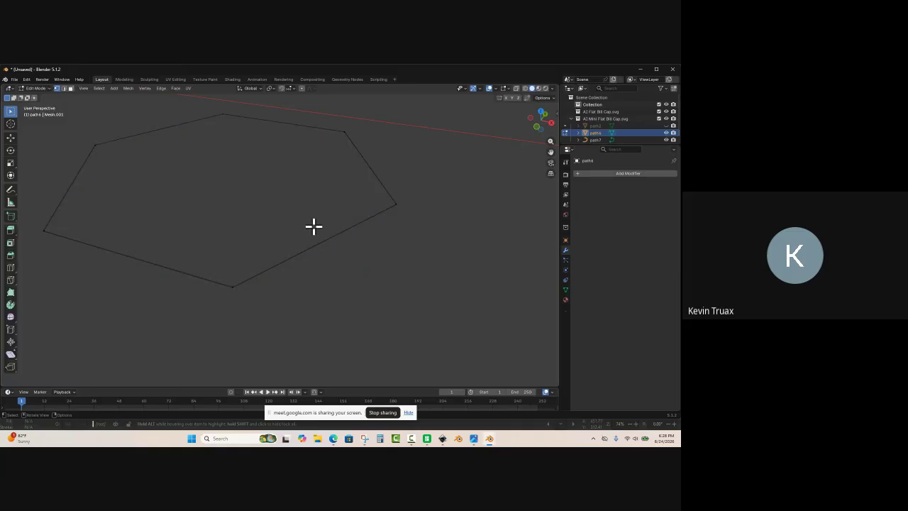
pyautogui.press('a')
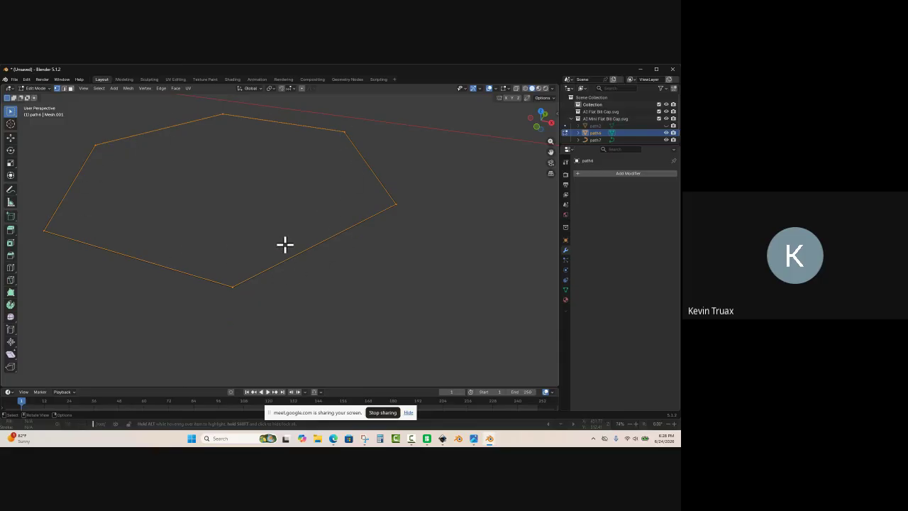
pyautogui.press('f')
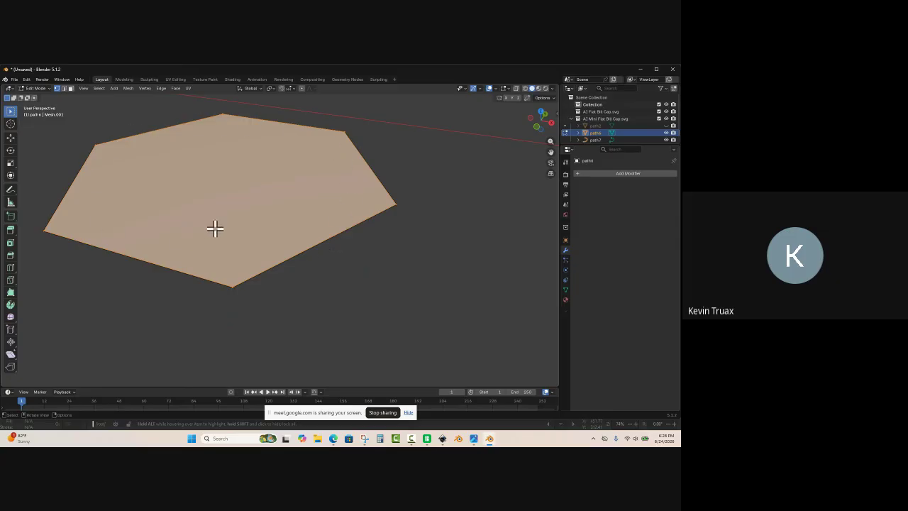
# Step: Extrude the filled hexagon face upward along the global Z axis by about 25 mm
pyautogui.press('e')
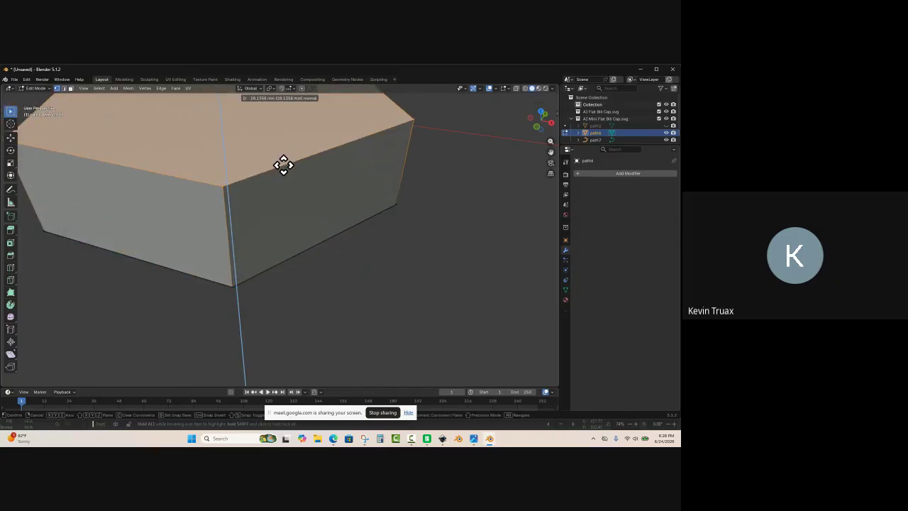
pyautogui.press('z')
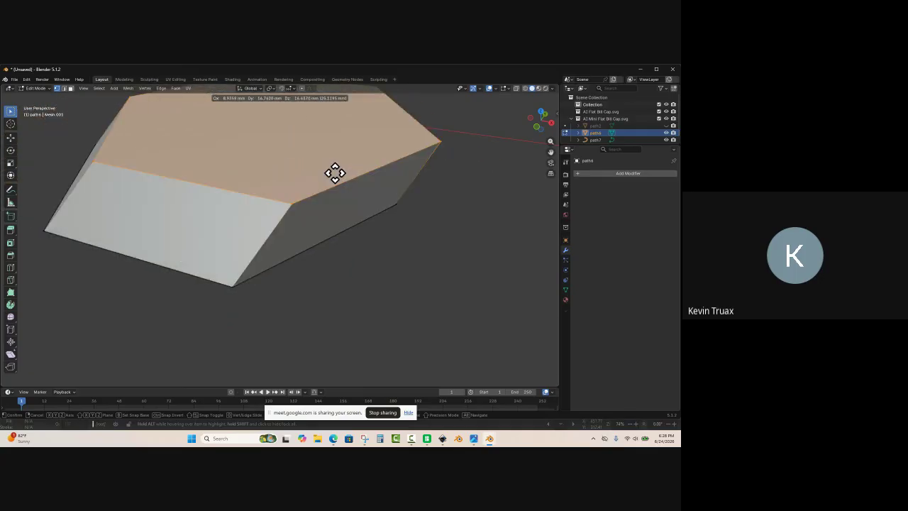
pyautogui.press('z')
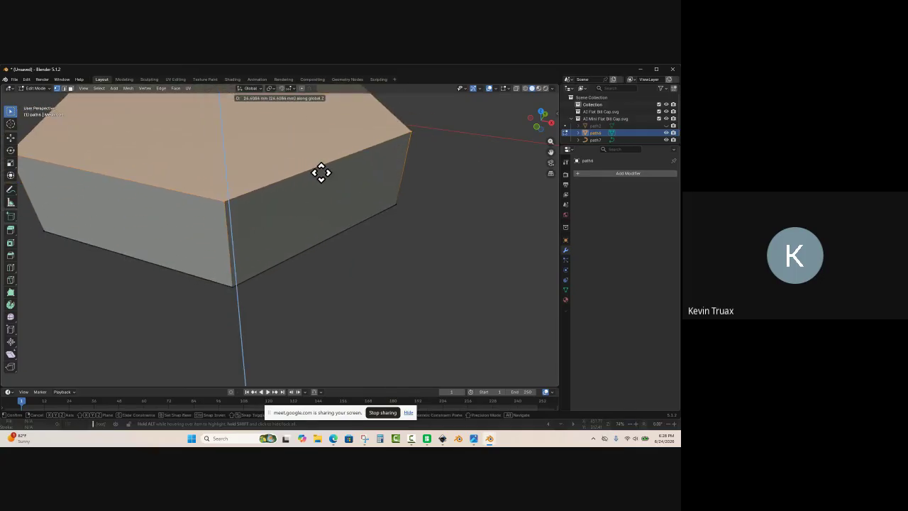
pyautogui.click(322, 173)
# Step: Set the median Z position of the base hexagon's upper face to 4 mm
pyautogui.press('n')
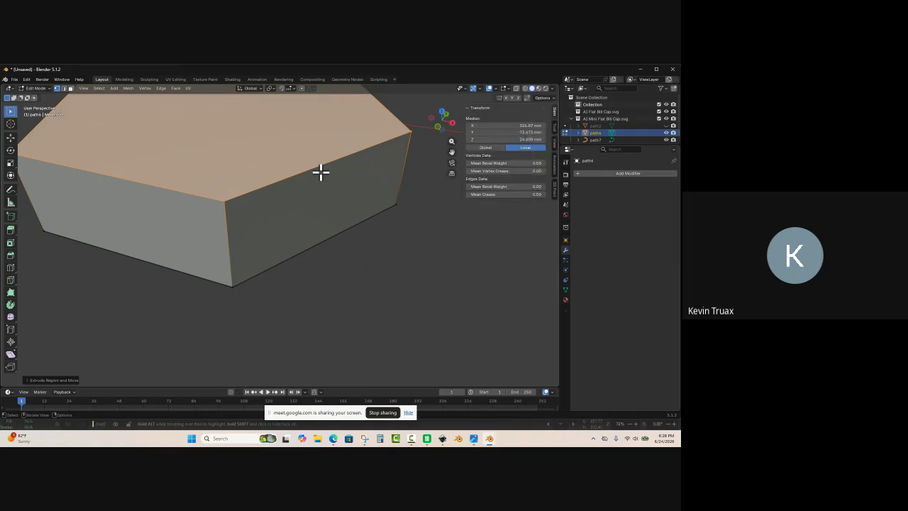
pyautogui.click(511, 139)
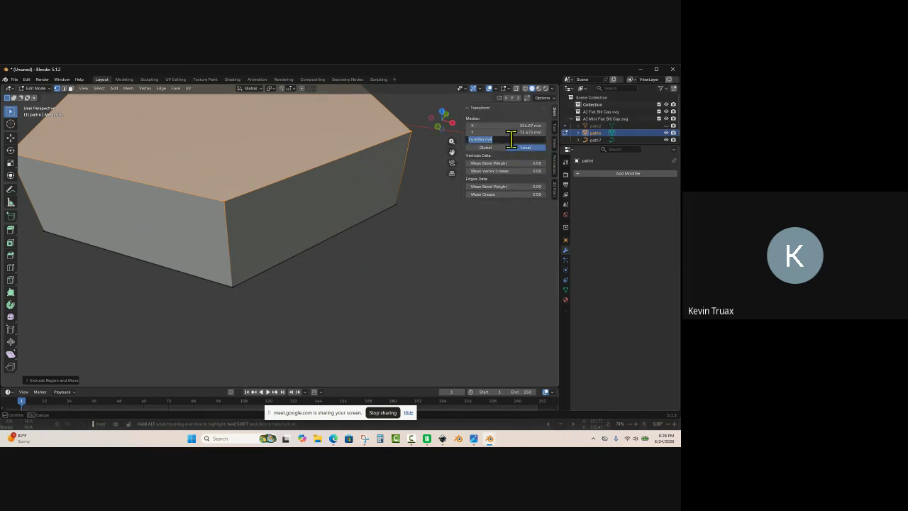
pyautogui.write('4')
pyautogui.press('Return')
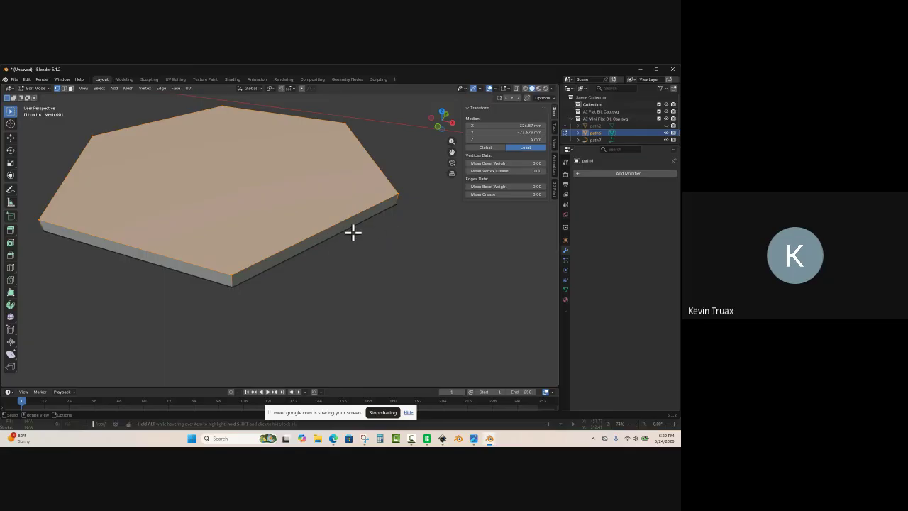
# Step: Return to Object Mode, check the base inside the revealed box walls, and hide both the walls and the base
pyautogui.press('Tab')
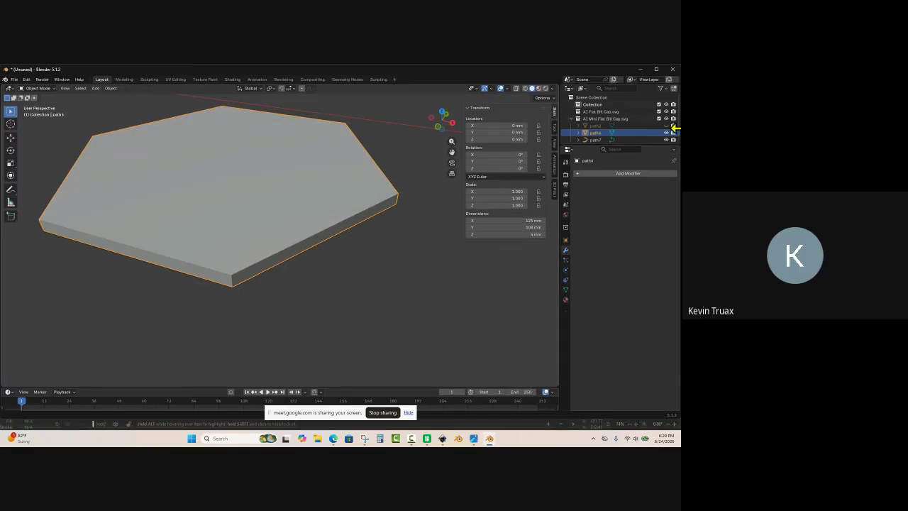
pyautogui.click(665, 126)
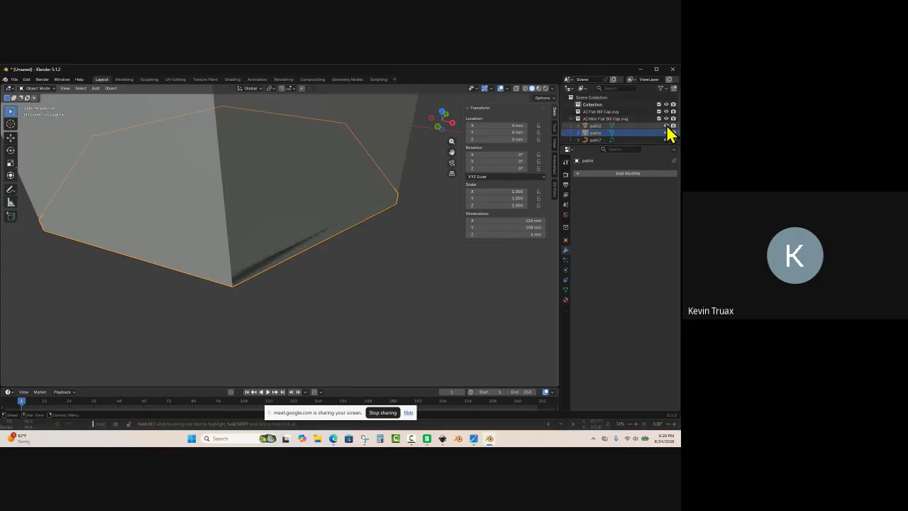
pyautogui.moveTo(426, 217); pyautogui.dragTo(410, 255, button='middle')
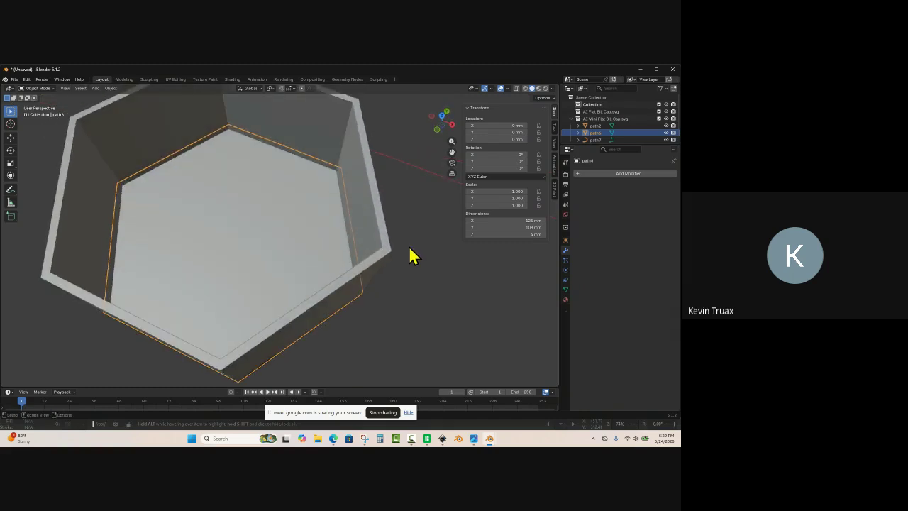
pyautogui.click(667, 126)
pyautogui.click(667, 134)
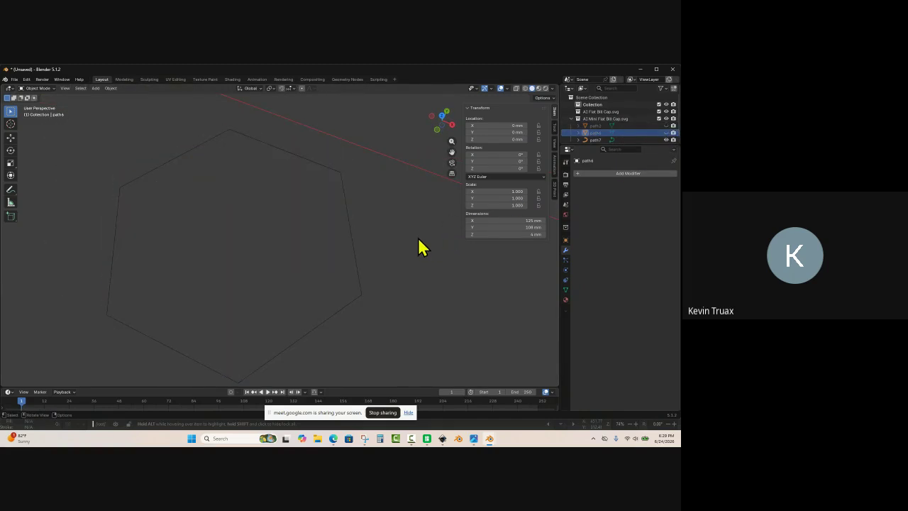
# Step: Convert the remaining visible hexagon curve to a mesh
pyautogui.moveTo(399, 298); pyautogui.dragTo(390, 286, button='middle')
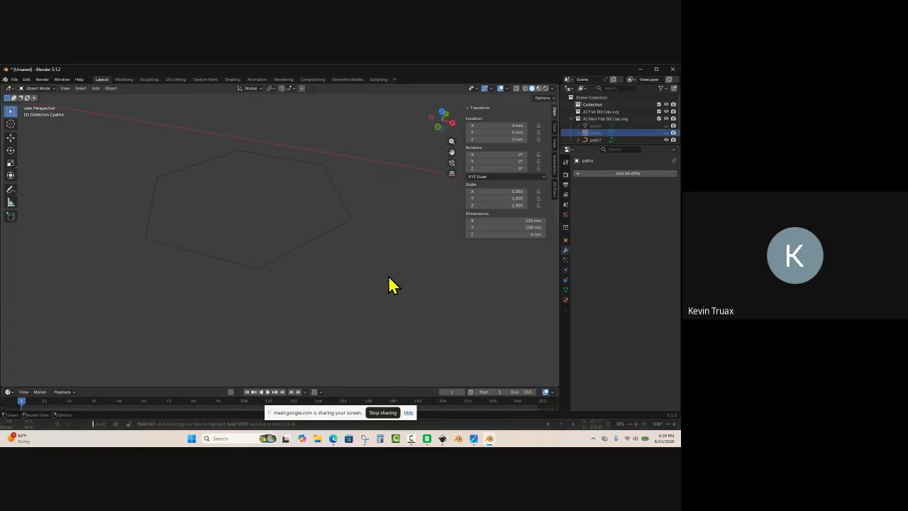
pyautogui.click(308, 243)
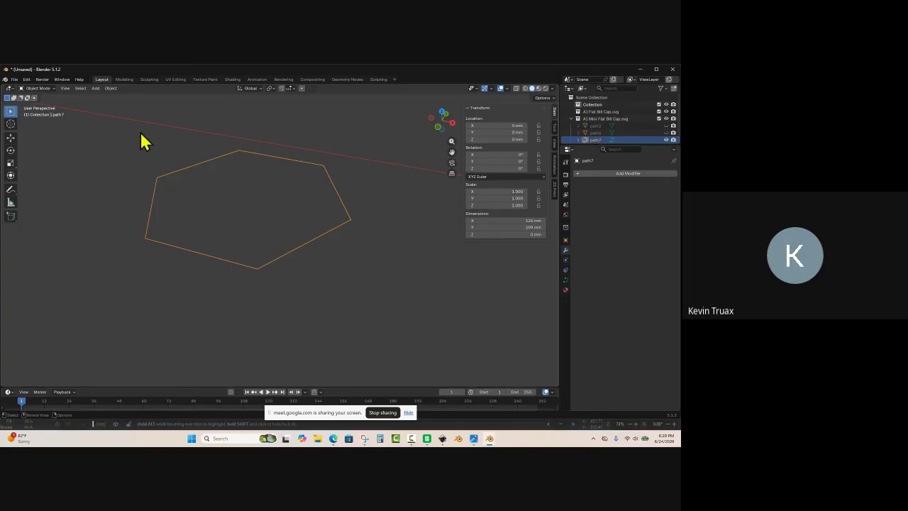
pyautogui.rightClick(339, 234)
pyautogui.moveTo(339, 234)
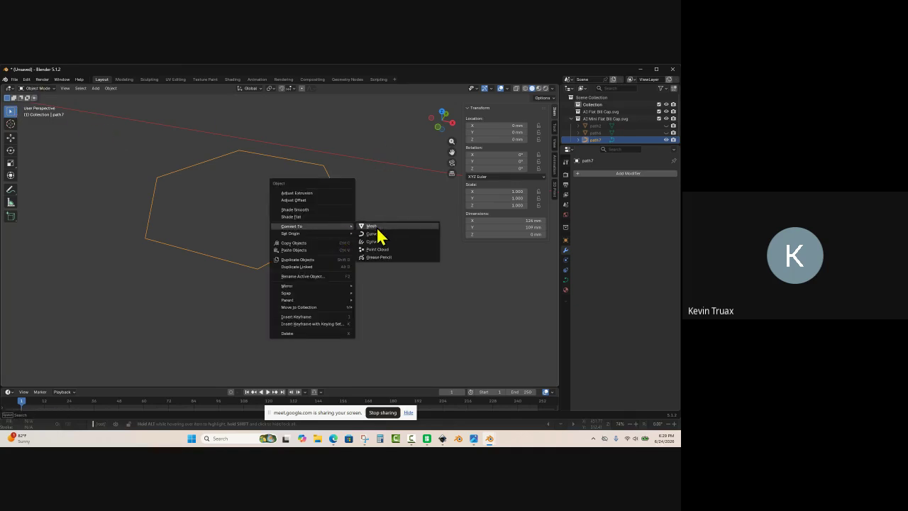
pyautogui.click(381, 235)
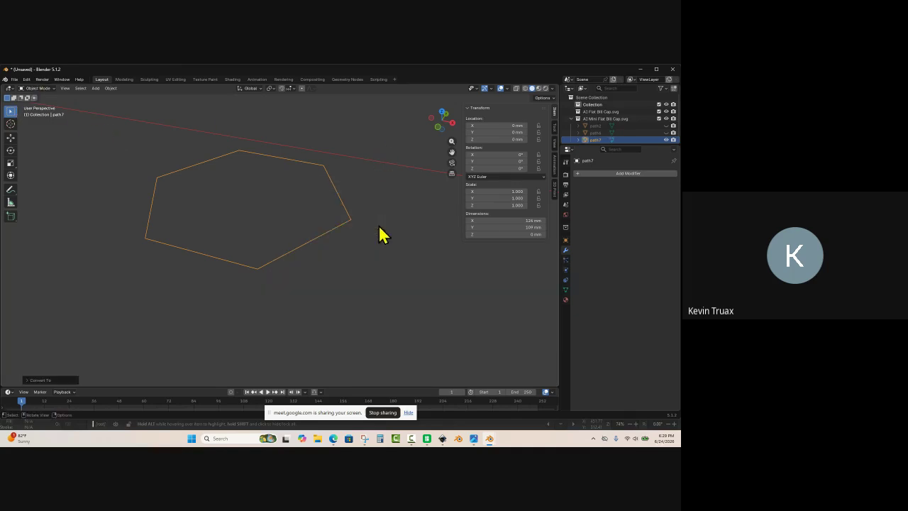
# Step: Rename the newly converted hexagon object path7 as "Lid"
pyautogui.click(595, 139)
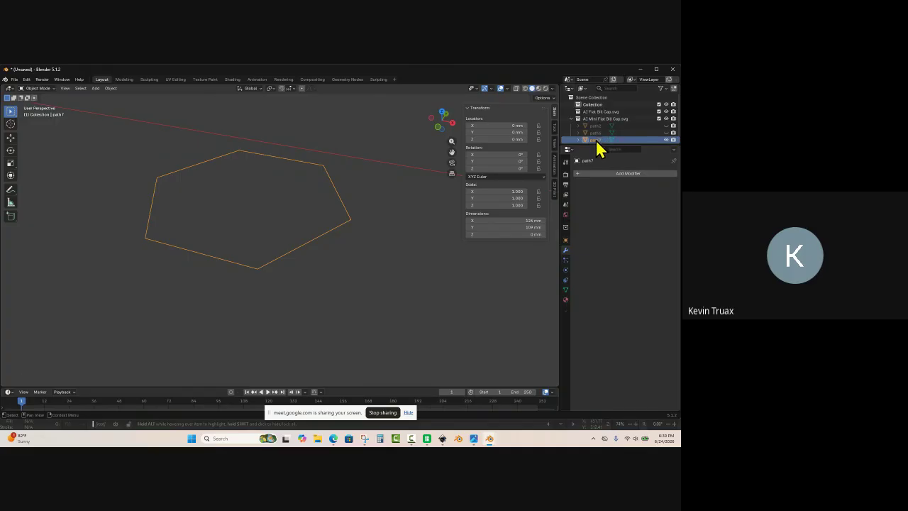
pyautogui.doubleClick(595, 139)
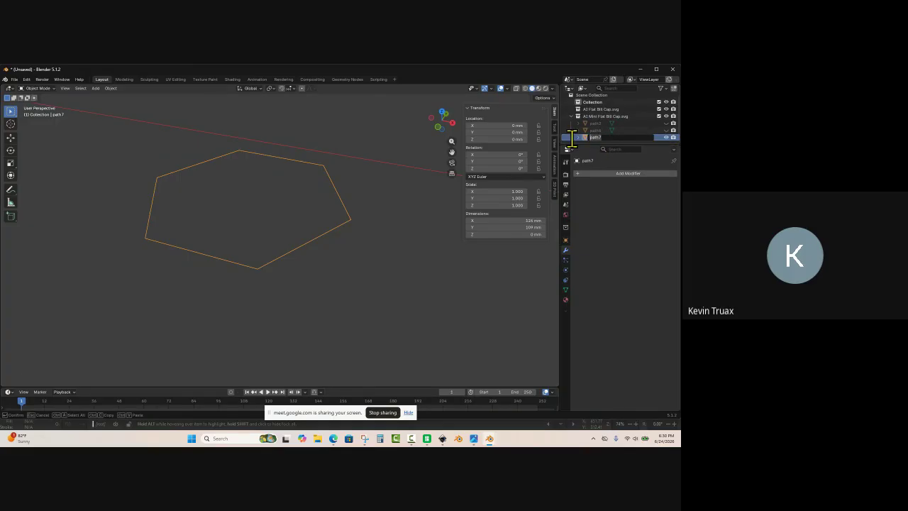
pyautogui.write('Lid')
pyautogui.press('Return')
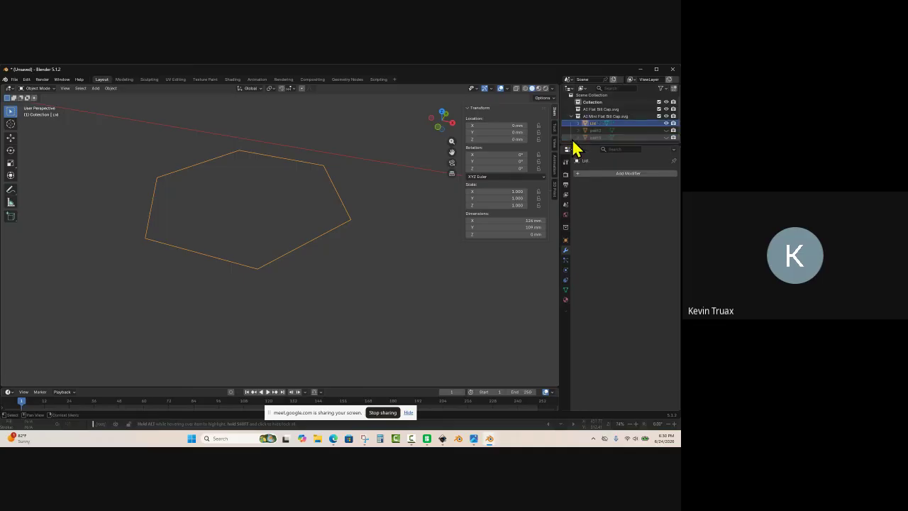
# Step: Rename the hidden 4 mm thick base object as "Box Bottom"
pyautogui.click(599, 138)
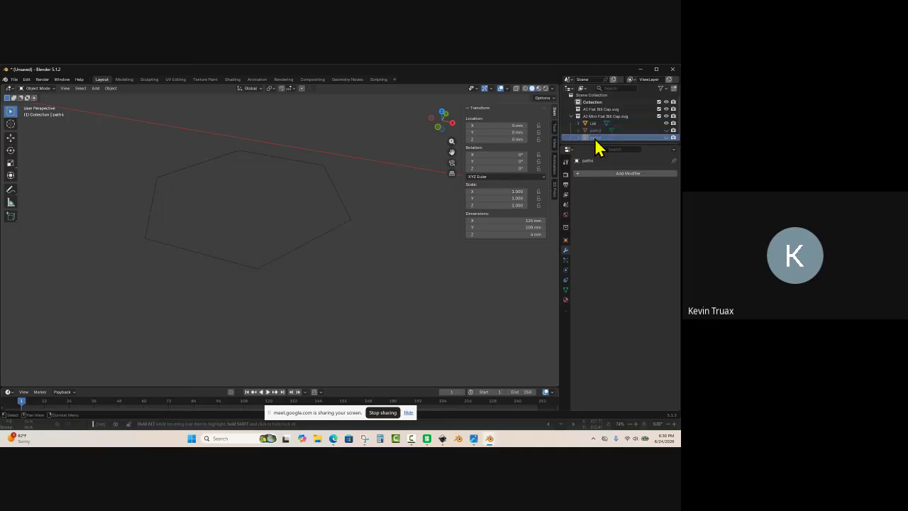
pyautogui.doubleClick(595, 137)
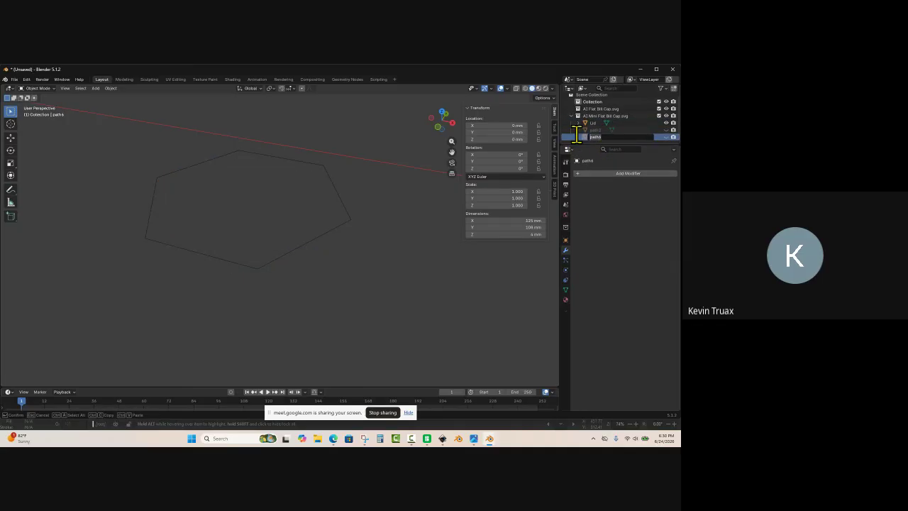
pyautogui.write('Box Bottom')
pyautogui.press('Return')
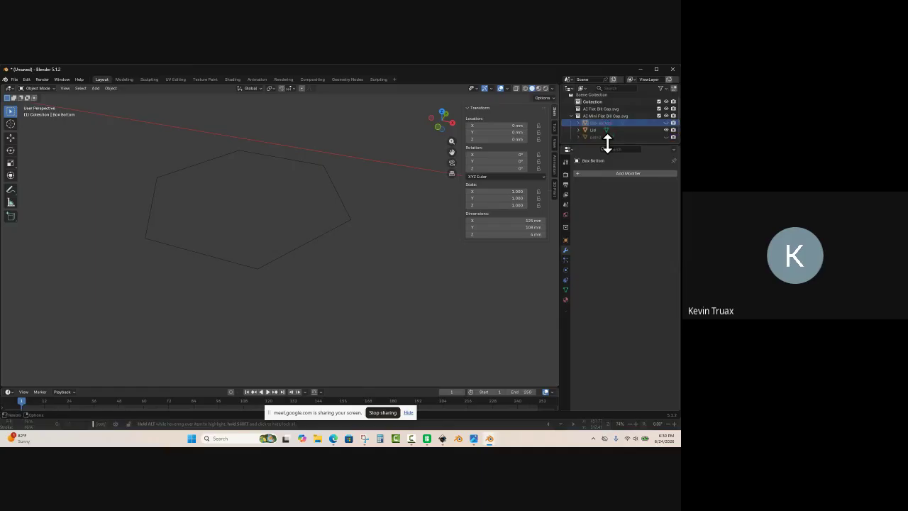
# Step: Rename the hidden wall object path2 as "Box Sides"
pyautogui.click(595, 136)
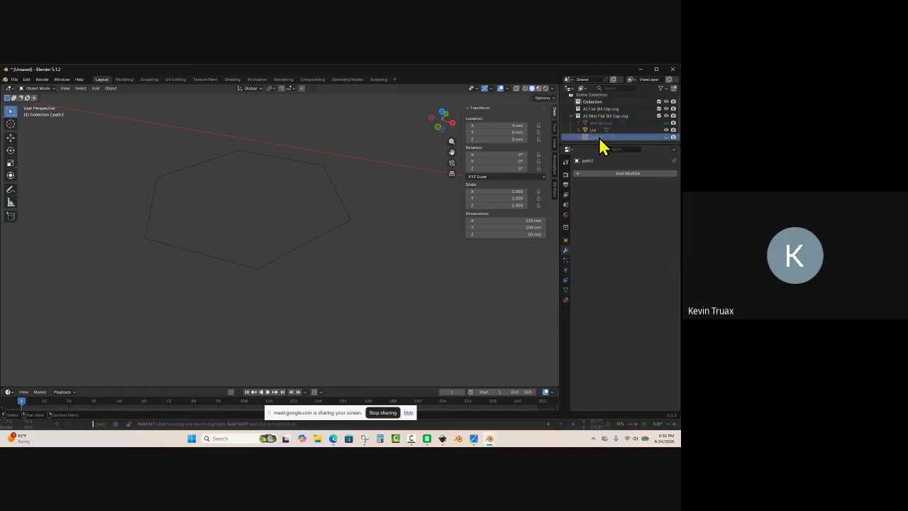
pyautogui.doubleClick(598, 136)
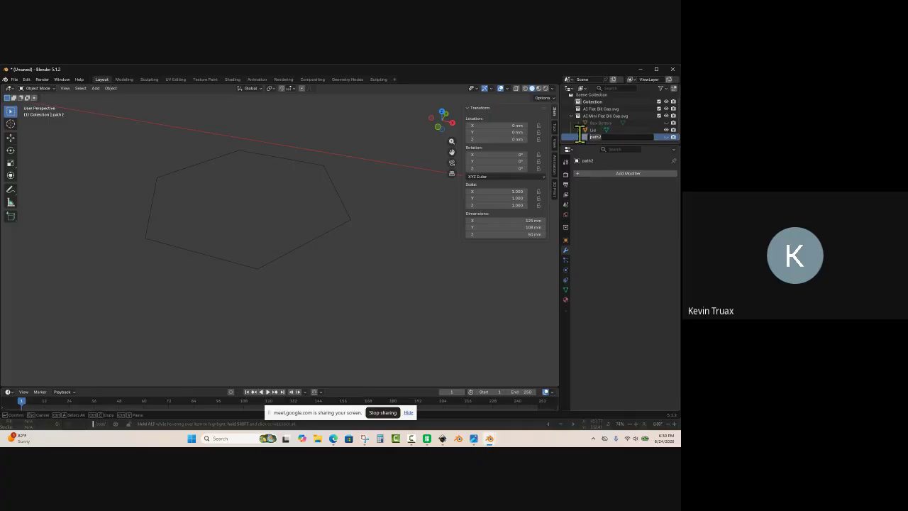
pyautogui.write('Box Sid')
pyautogui.write('es')
pyautogui.press('Return')
# Step: Enter Edit Mode on the Lid, select all its vertices and extrude them upward along global Z by about 42 mm
pyautogui.click(592, 138)
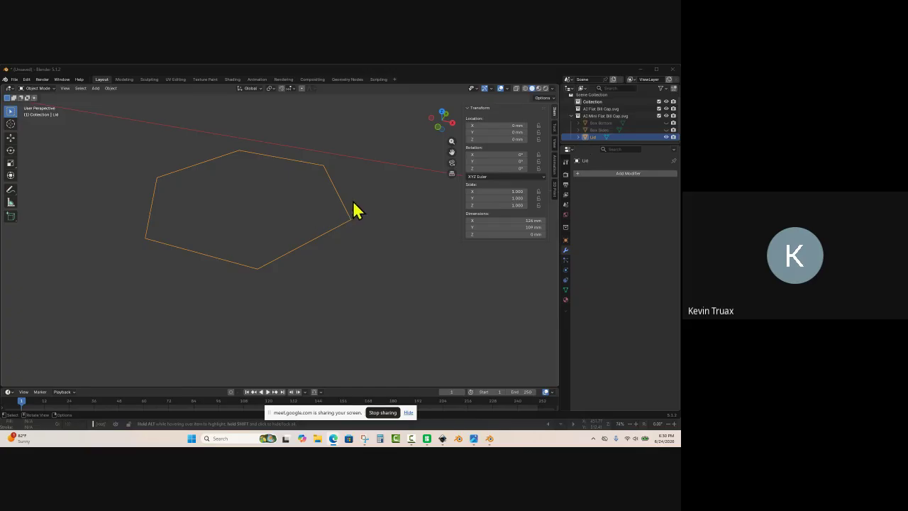
pyautogui.press('Tab')
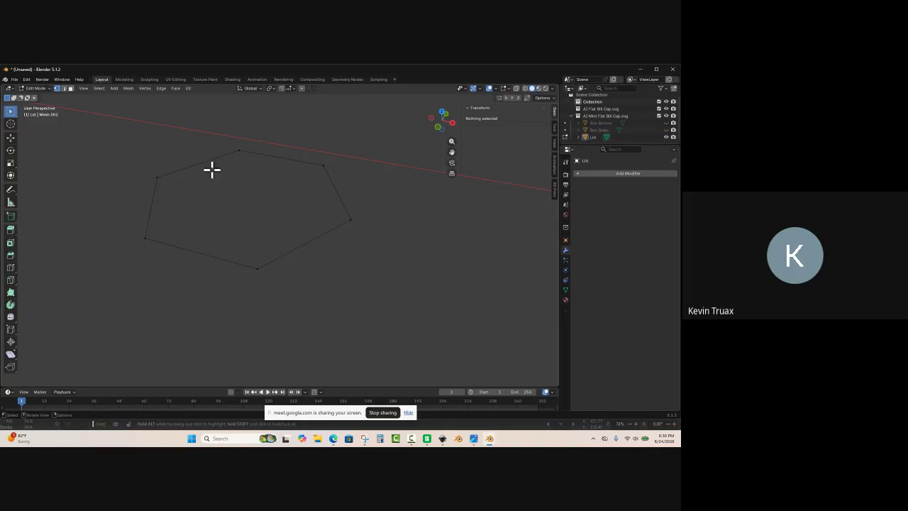
pyautogui.press('a')
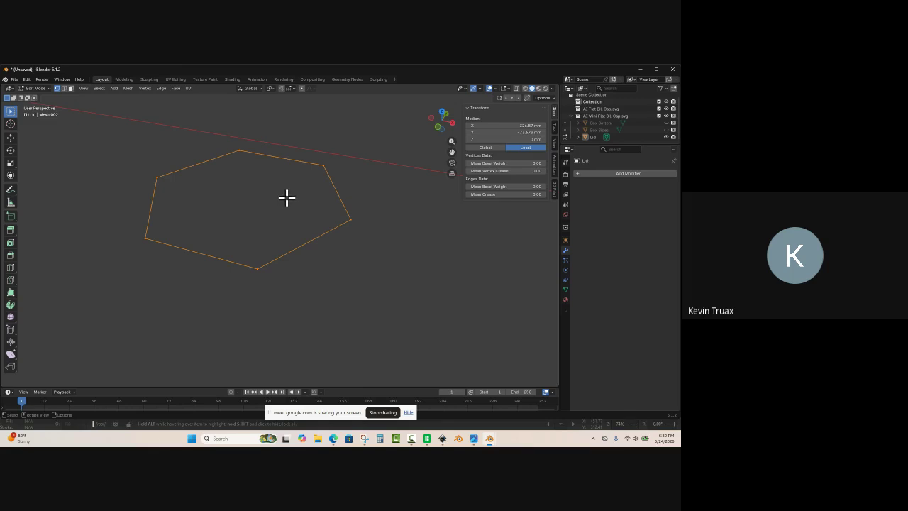
pyautogui.press('e')
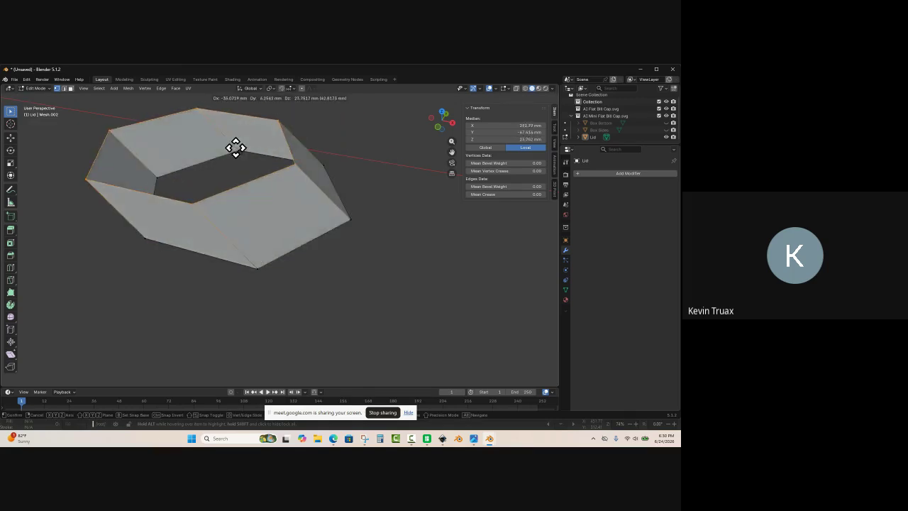
pyautogui.press('z')
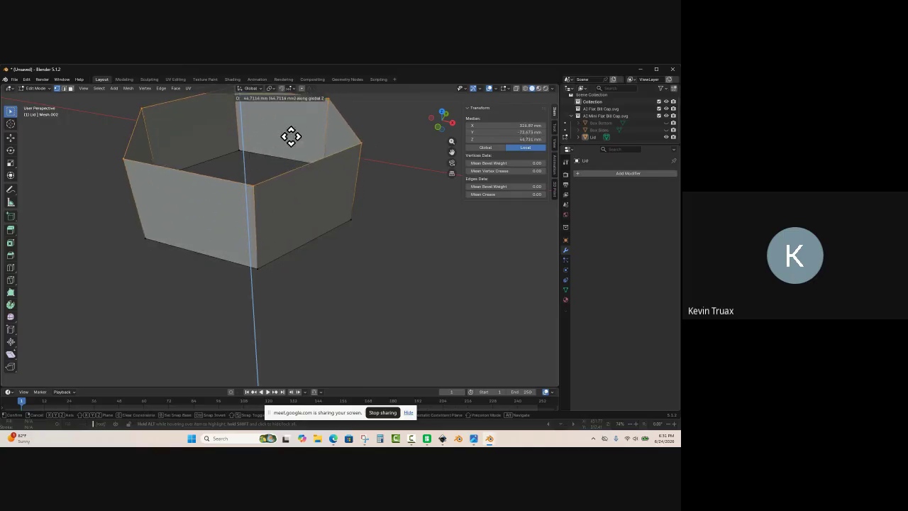
pyautogui.click(294, 140)
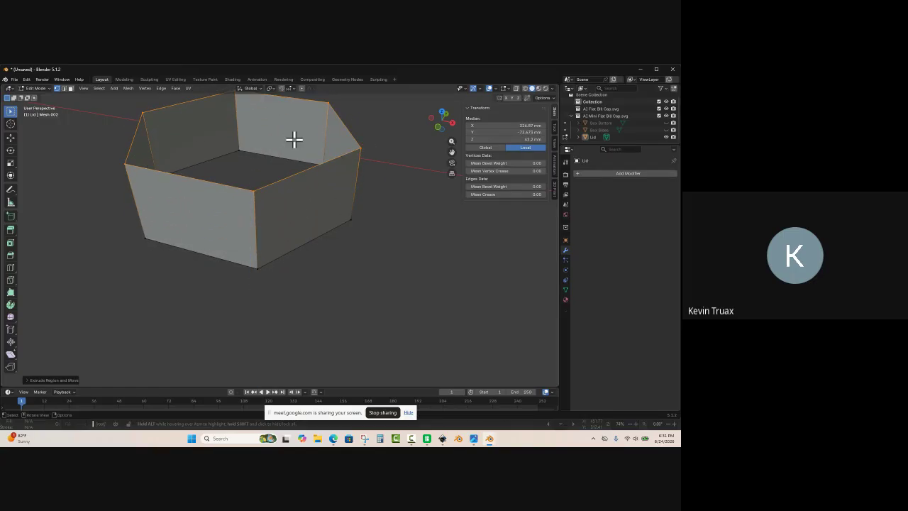
# Step: Set the median Z position of the lid's extruded upper rim to 52 mm
pyautogui.click(518, 139)
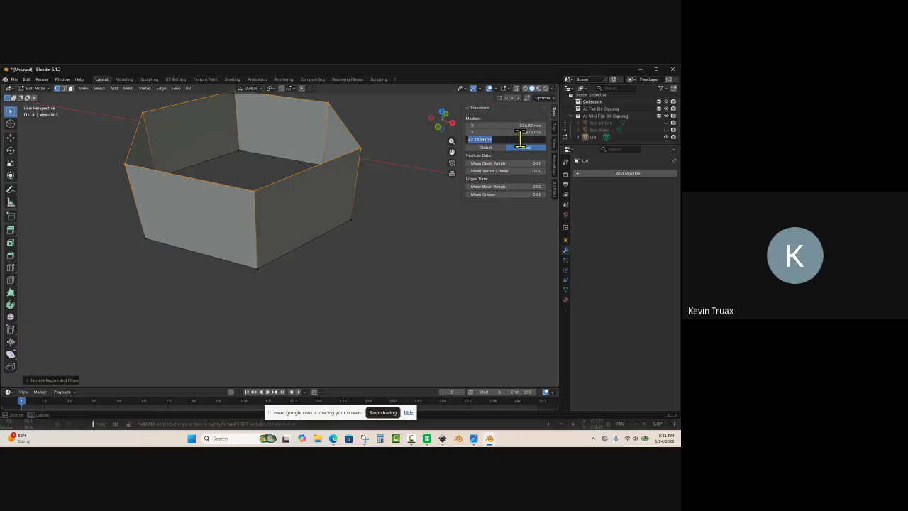
pyautogui.write('52')
pyautogui.press('Return')
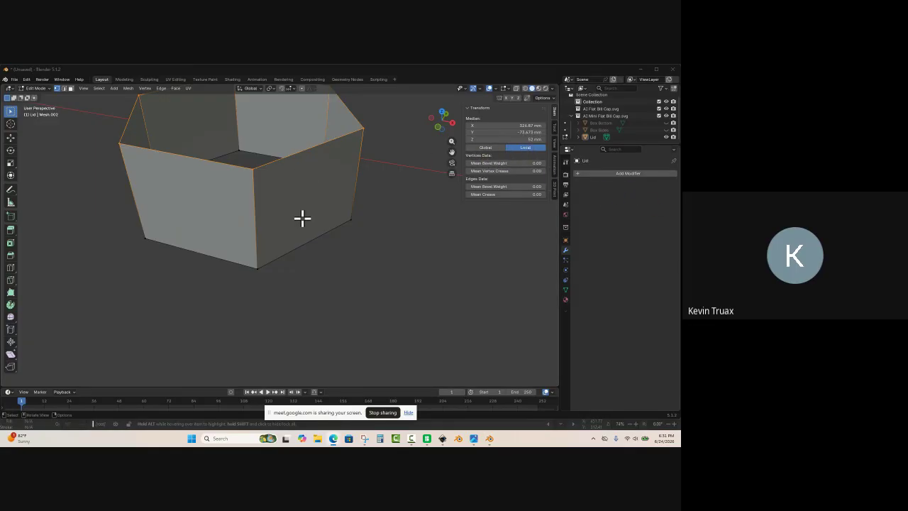
# Step: Set the median Z position of the lid's extruded upper rim to 54 mm
pyautogui.click(516, 140)
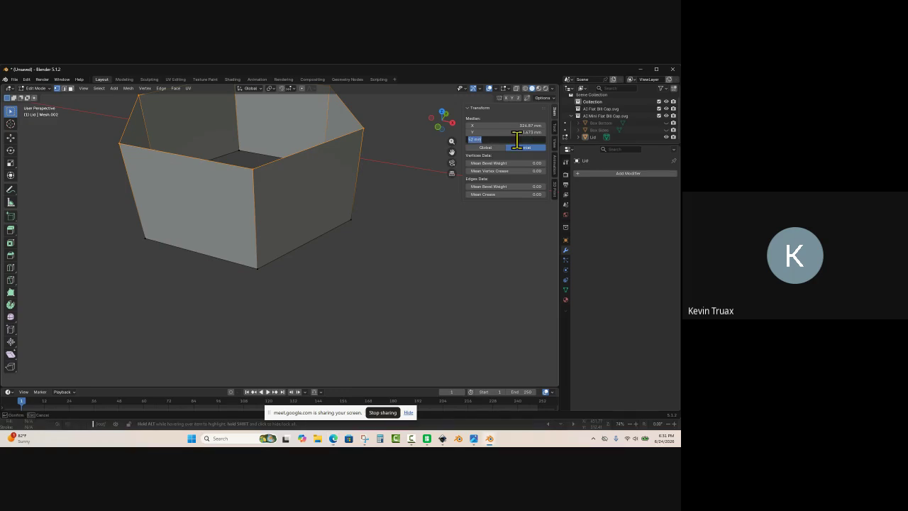
pyautogui.write('54')
pyautogui.press('Return')
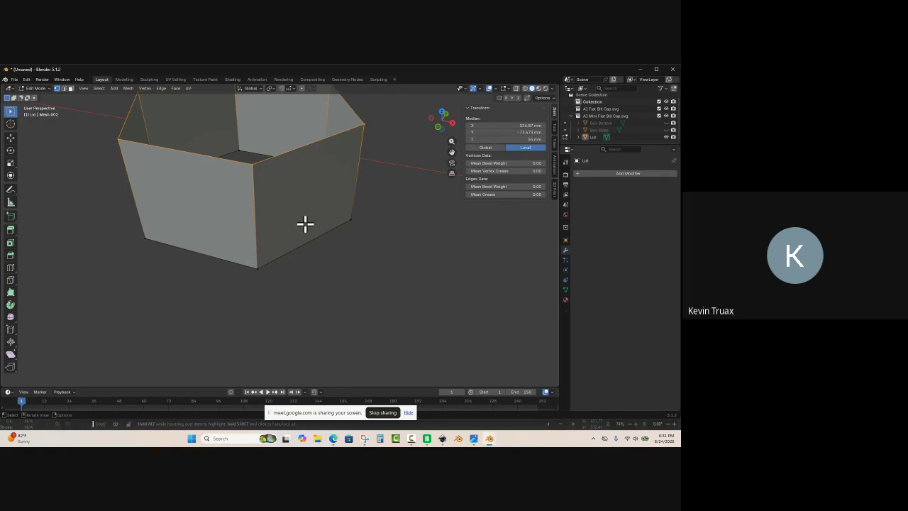
# Step: Extrude the lid's upper rim a second time along global Z by about 26 mm
pyautogui.scroll(-2, 294, 292)
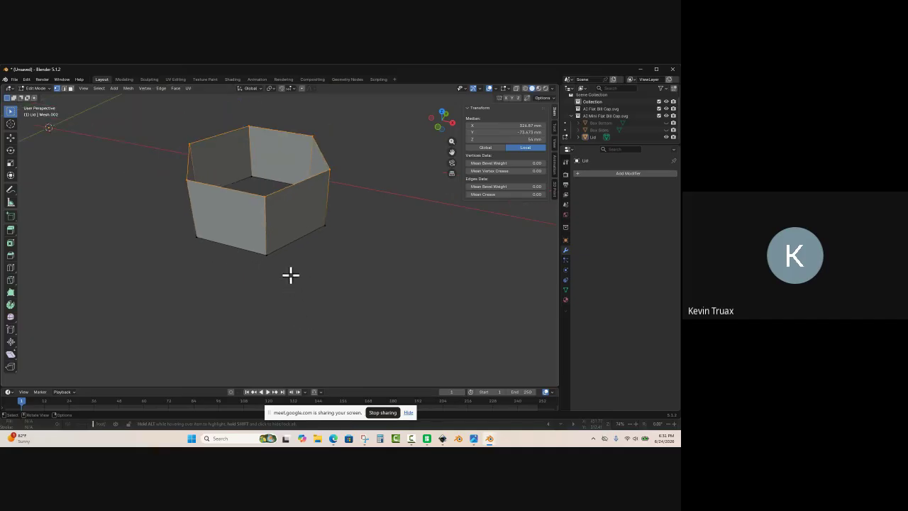
pyautogui.scroll(1, 292, 274)
pyautogui.moveTo(292, 273); pyautogui.dragTo(297, 296, button='middle')
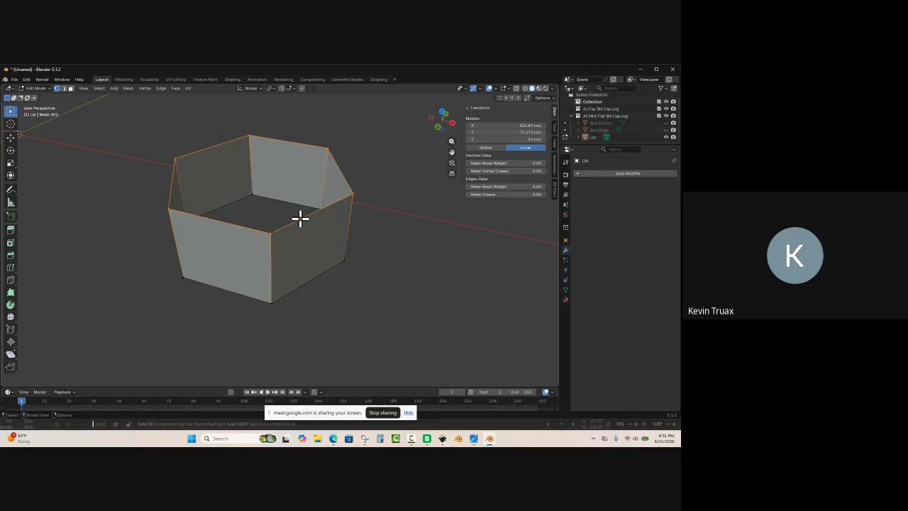
pyautogui.press('e')
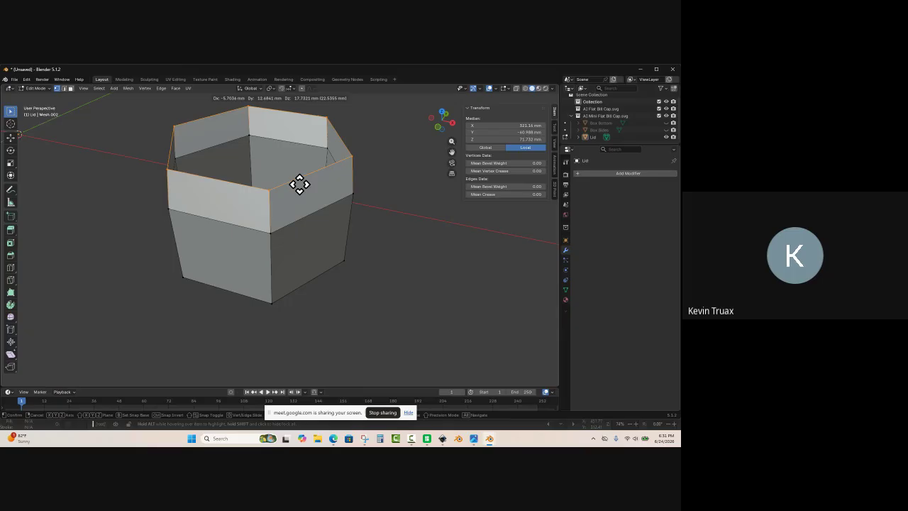
pyautogui.press('z')
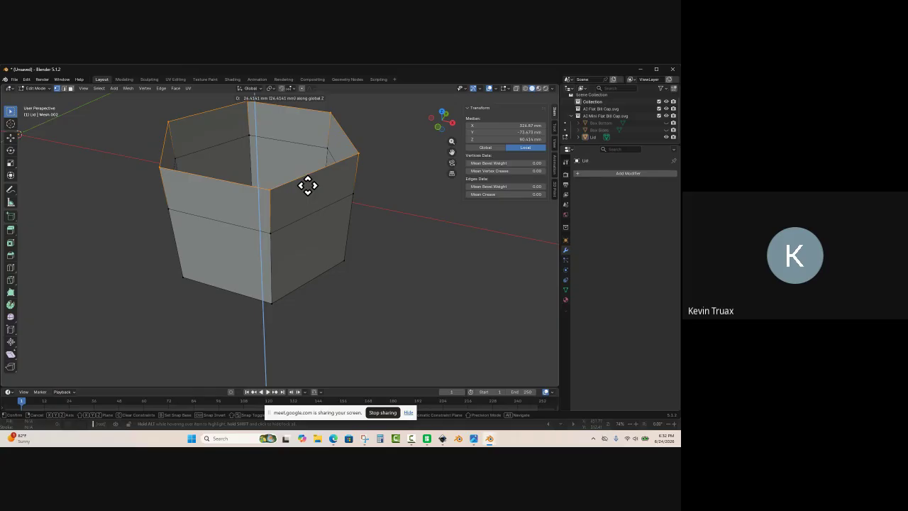
pyautogui.click(307, 185)
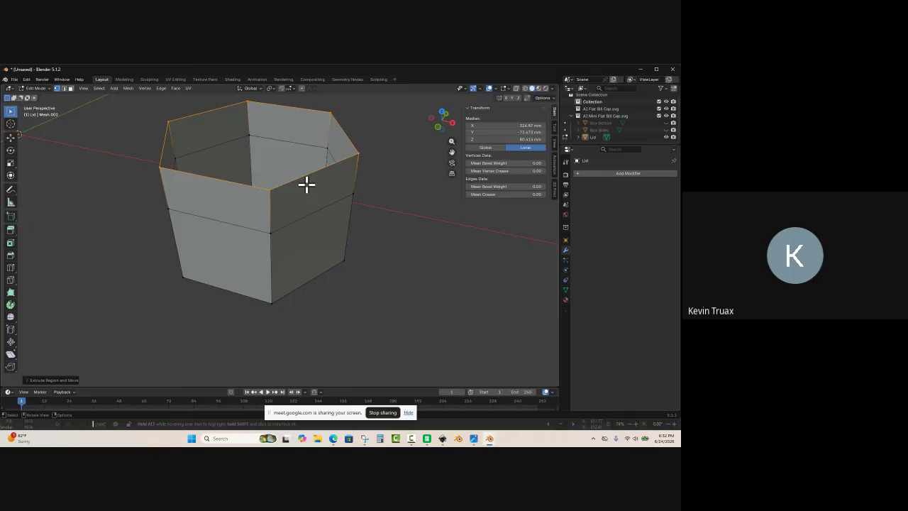
# Step: Scale the lid's new upper rim inward uniformly to about 0.72 to taper the upper section
pyautogui.press('s')
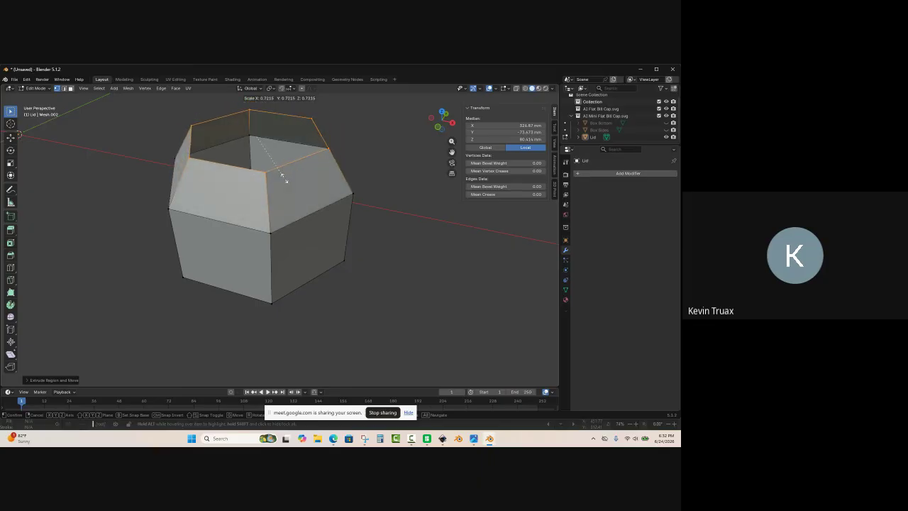
pyautogui.click(284, 178)
pyautogui.scroll(-1, 270, 257)
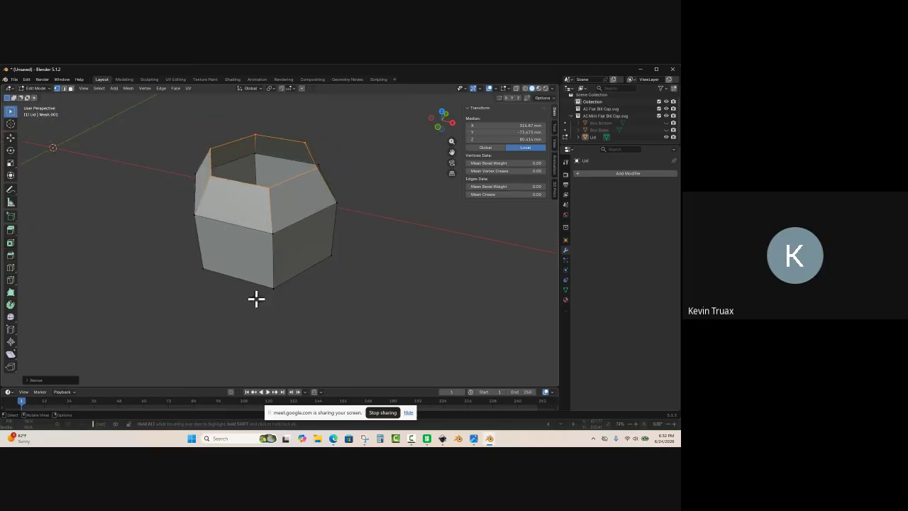
# Step: Lower the lid's upper rim along global Z to a median height of about 70 mm
pyautogui.moveTo(231, 354)
pyautogui.mouseDown(button='middle')
pyautogui.moveTo(236, 325)
pyautogui.moveTo(220, 334)
pyautogui.moveTo(228, 342)
pyautogui.mouseUp(button='middle')
pyautogui.scroll(1, 263, 146)
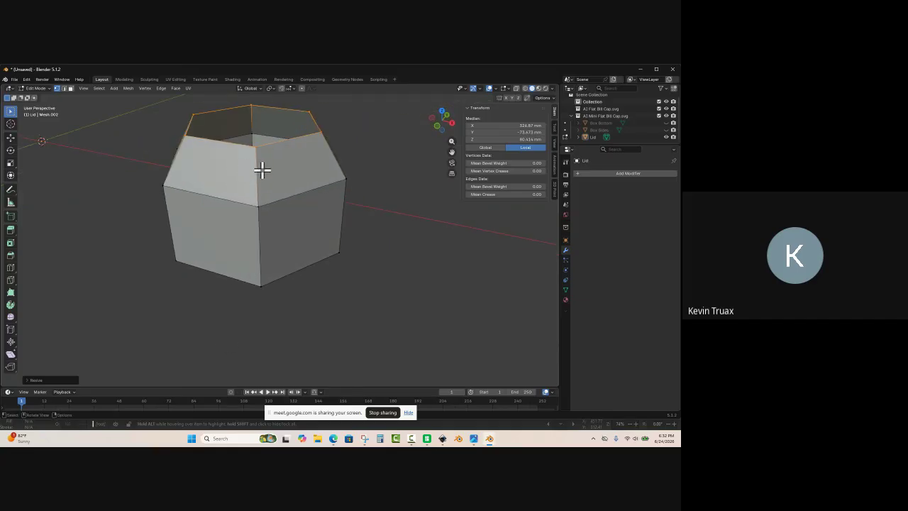
pyautogui.press('g')
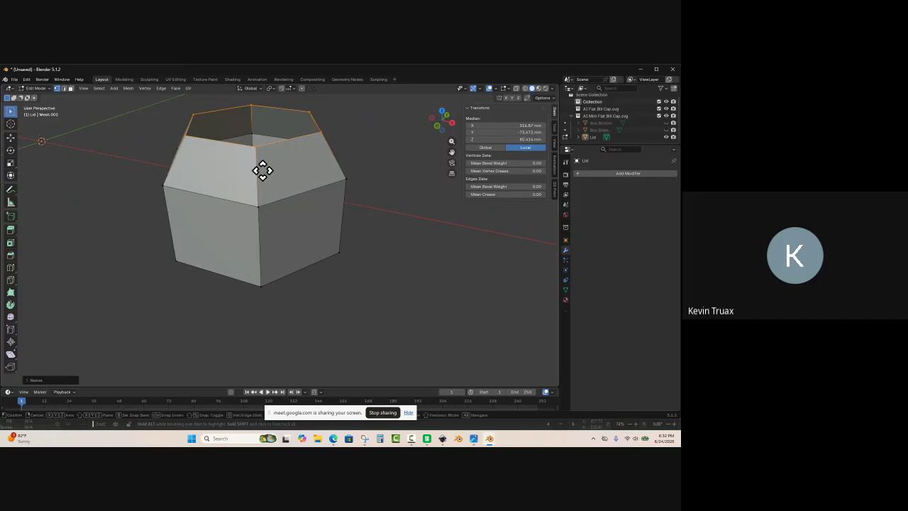
pyautogui.press('z')
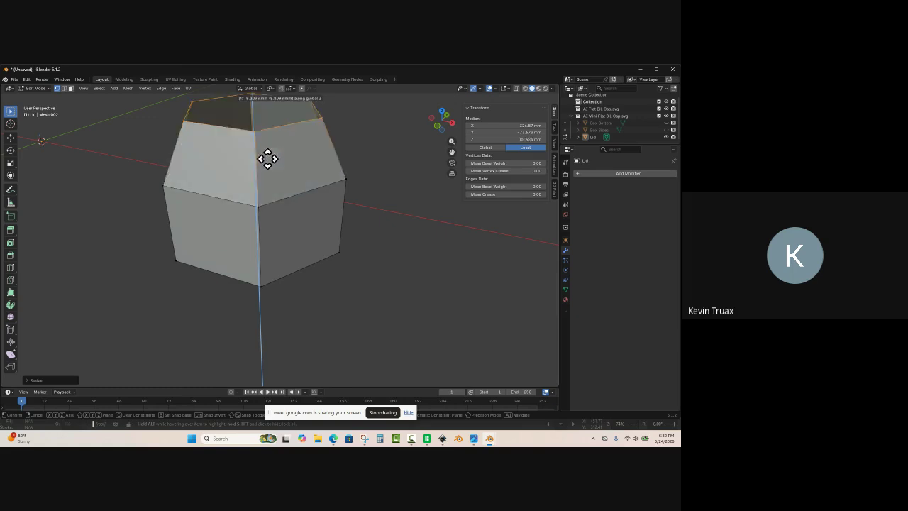
pyautogui.click(265, 185)
pyautogui.moveTo(324, 300); pyautogui.dragTo(310, 185, button='middle')
pyautogui.scroll(2, 311, 183)
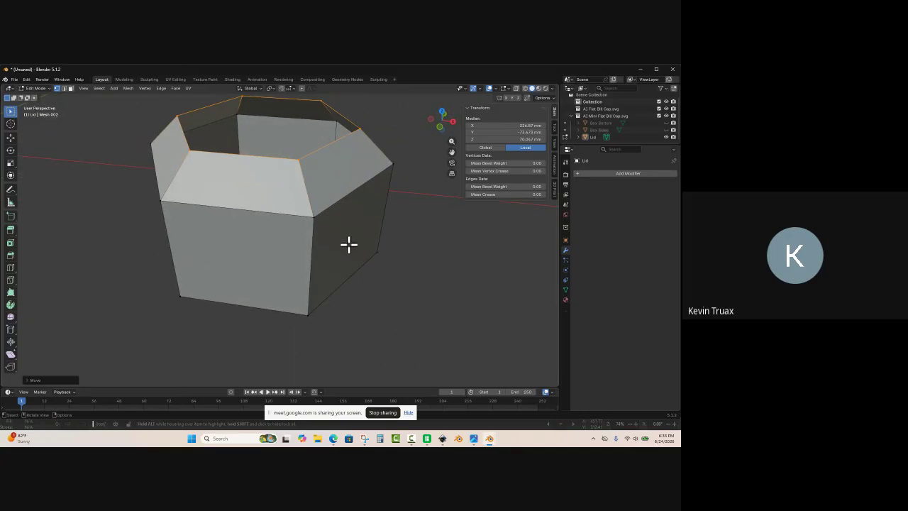
# Step: Extrude the lid's upper rim upward by about 16 mm and scale the new rim inward uniformly to about 0.6
pyautogui.scroll(-2, 376, 359)
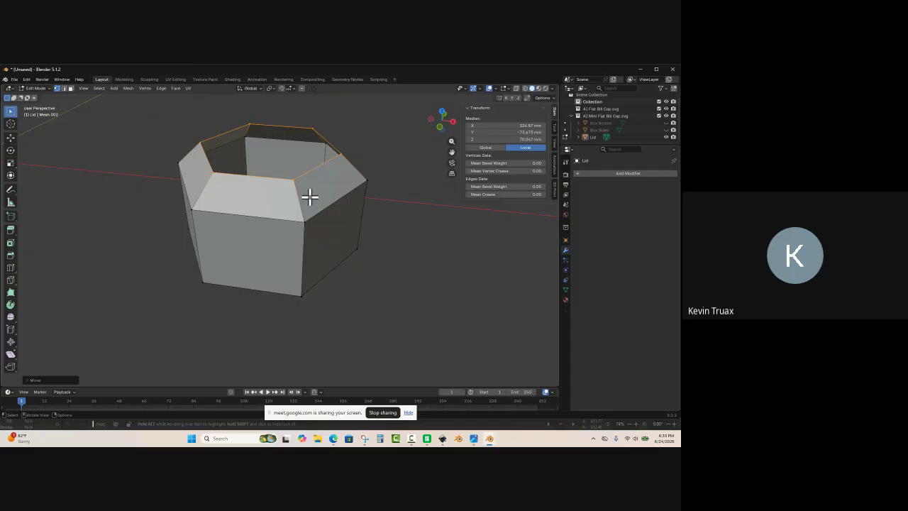
pyautogui.press('e')
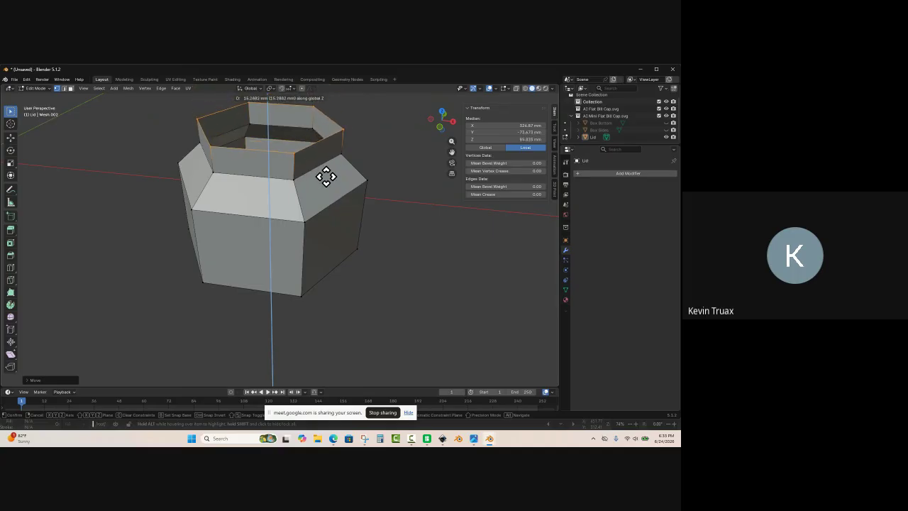
pyautogui.click(326, 174)
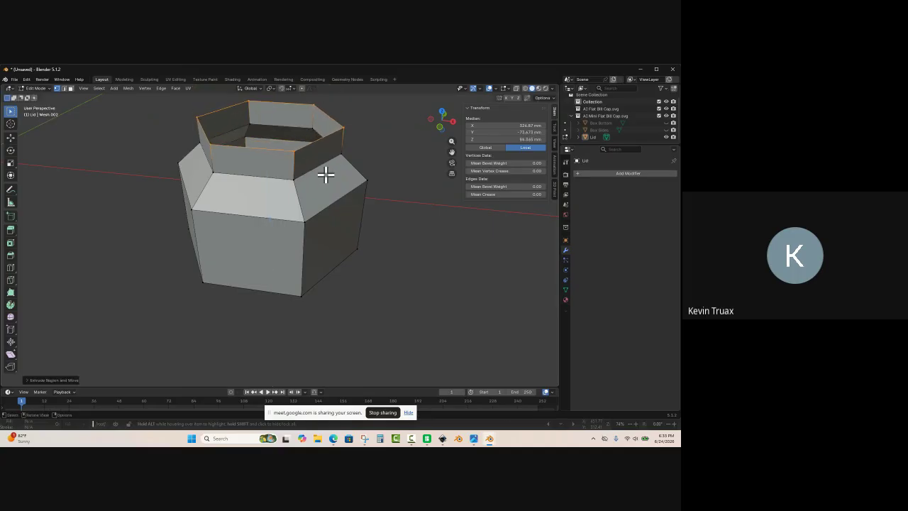
pyautogui.press('s')
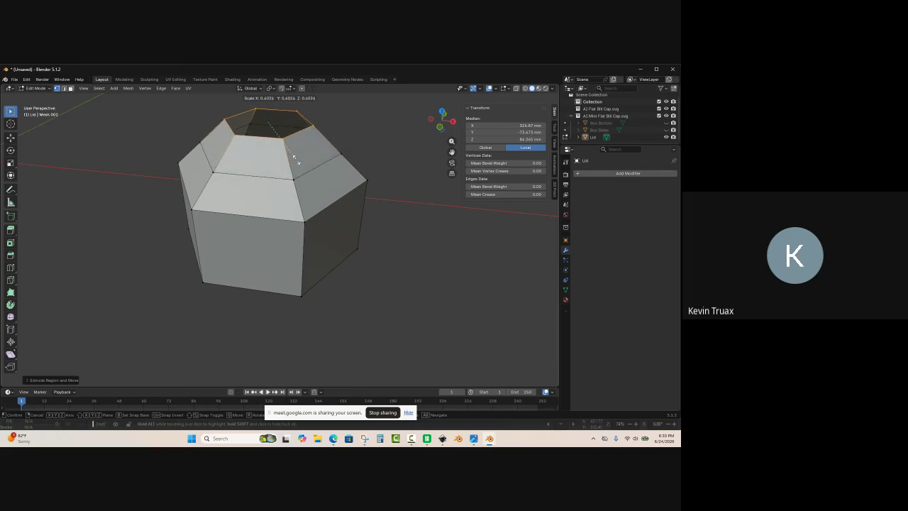
pyautogui.click(295, 159)
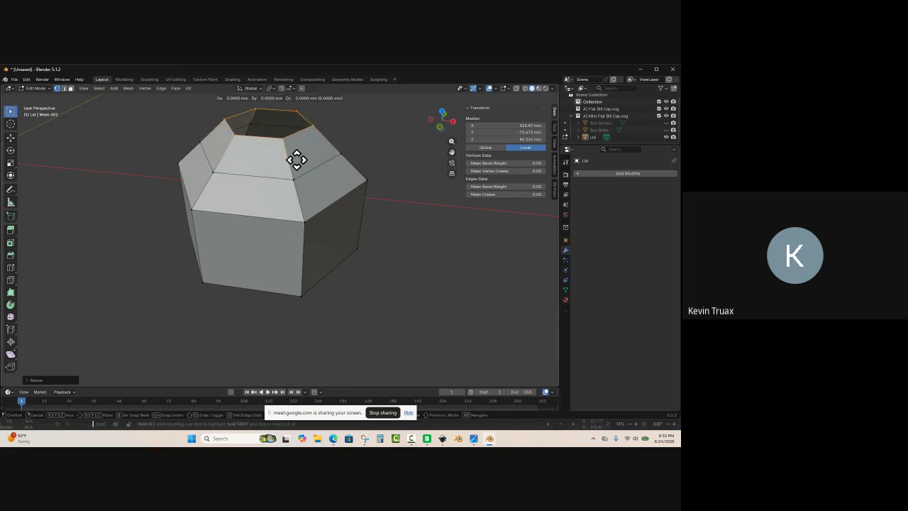
# Step: Lower the lid's newest rim along global Z by about 9 mm to flatten the dome
pyautogui.press('g')
pyautogui.press('z')
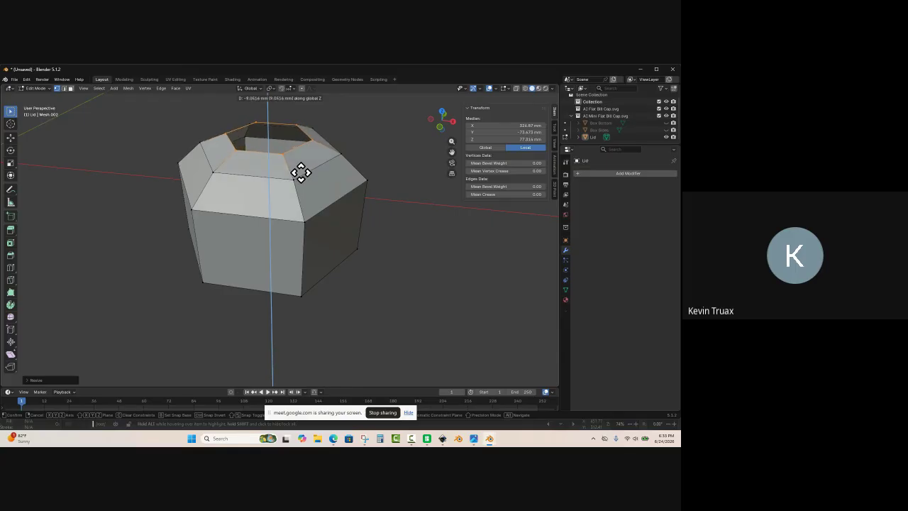
pyautogui.click(301, 172)
pyautogui.moveTo(369, 322)
pyautogui.mouseDown(button='middle')
pyautogui.moveTo(381, 304)
pyautogui.moveTo(364, 312)
pyautogui.moveTo(368, 330)
pyautogui.mouseUp(button='middle')
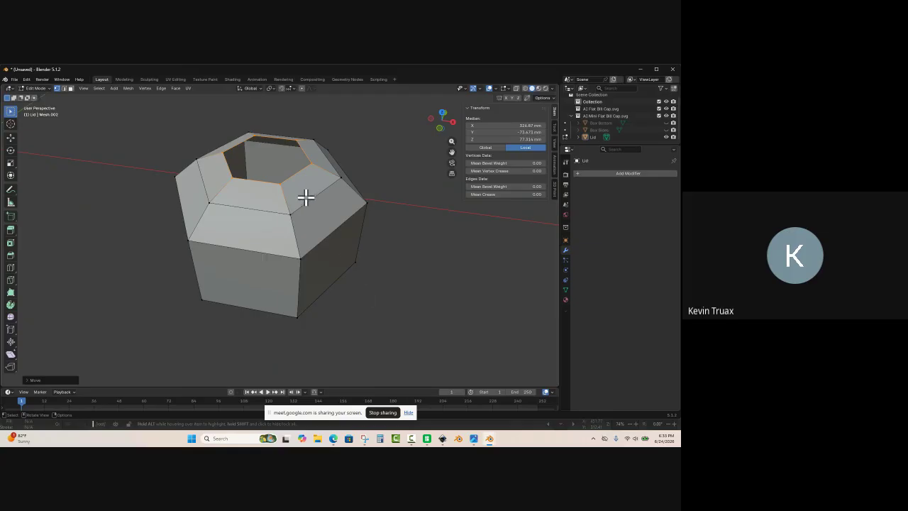
# Step: Extrude the lid's top rim upward by about 17 mm and scale it to 0 to close it in a point
pyautogui.press('e')
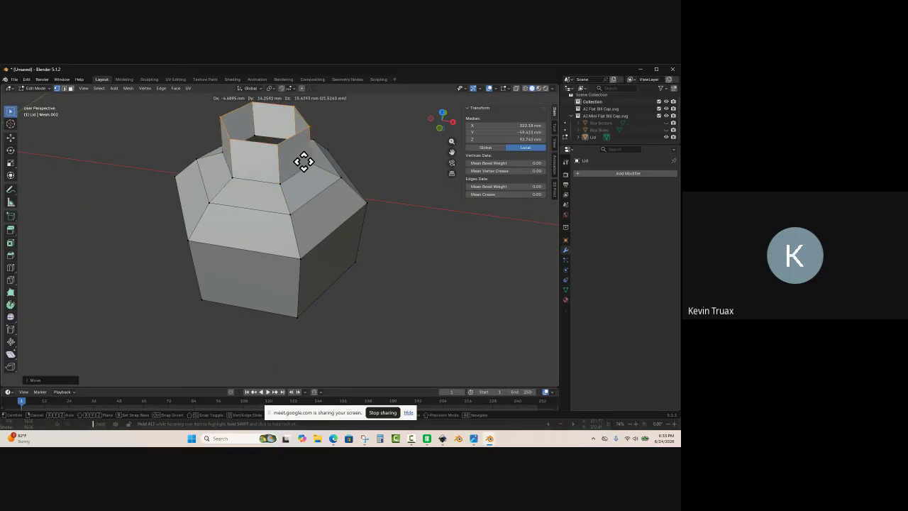
pyautogui.click(302, 173)
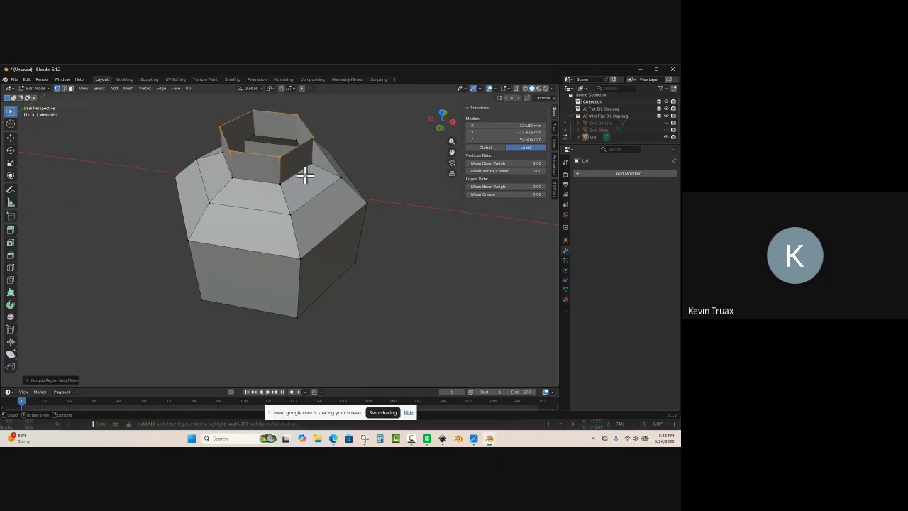
pyautogui.press('s')
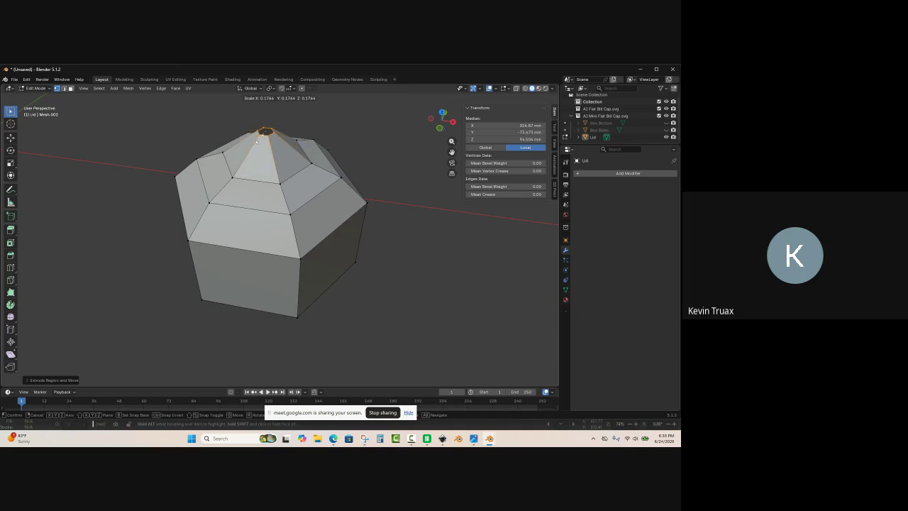
pyautogui.write('0')
pyautogui.press('Return')
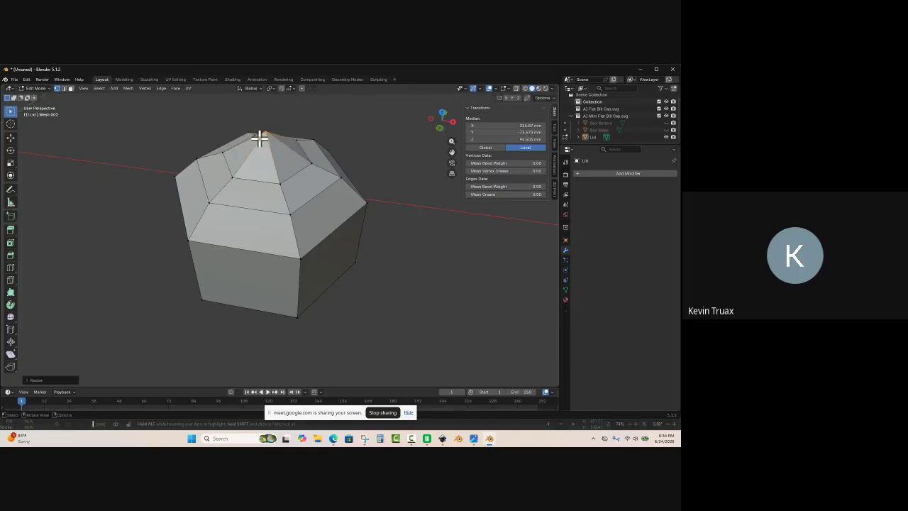
# Step: Lower the lid's apex along global Z to a median height of about 80.5 mm
pyautogui.moveTo(376, 333)
pyautogui.mouseDown(button='middle')
pyautogui.moveTo(385, 315)
pyautogui.moveTo(373, 324)
pyautogui.moveTo(378, 332)
pyautogui.moveTo(385, 324)
pyautogui.mouseUp(button='middle')
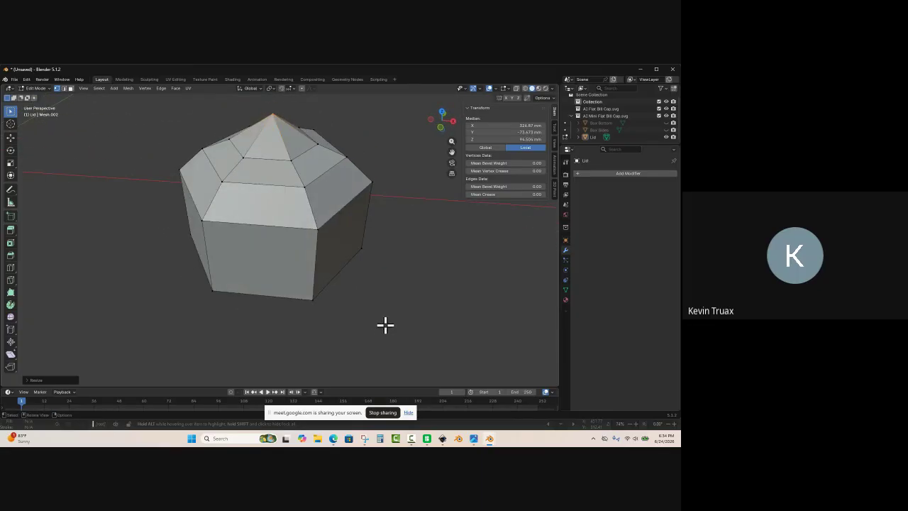
pyautogui.keyDown('shift'); pyautogui.moveTo(401, 266); pyautogui.dragTo(401, 322, button='middle'); pyautogui.keyUp('shift')
pyautogui.scroll(2, 281, 248)
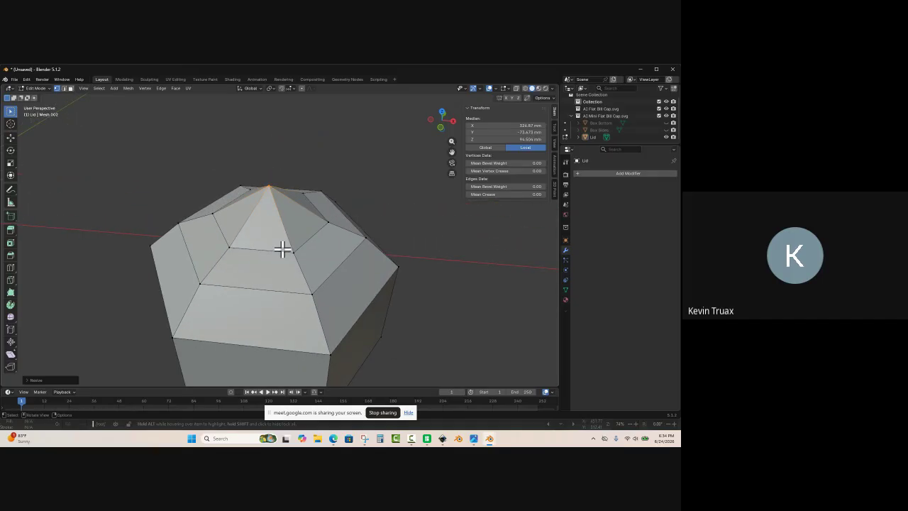
pyautogui.press('g')
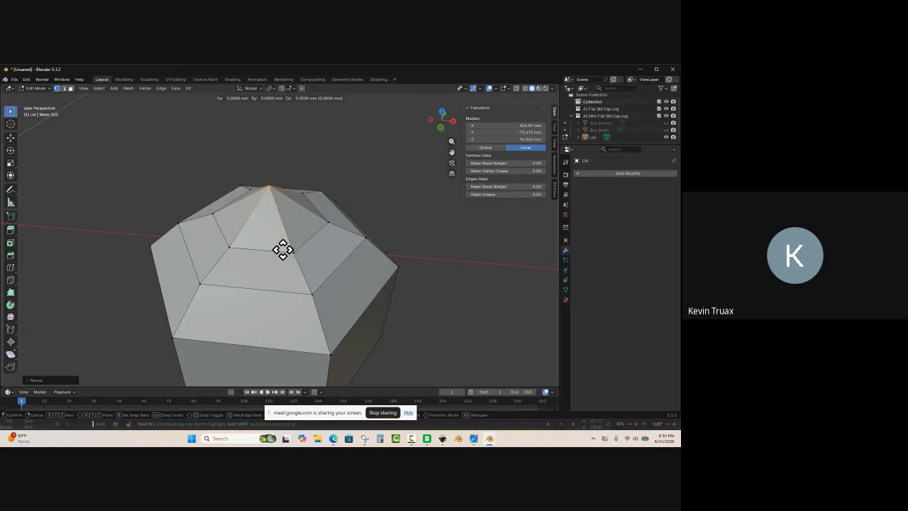
pyautogui.press('z')
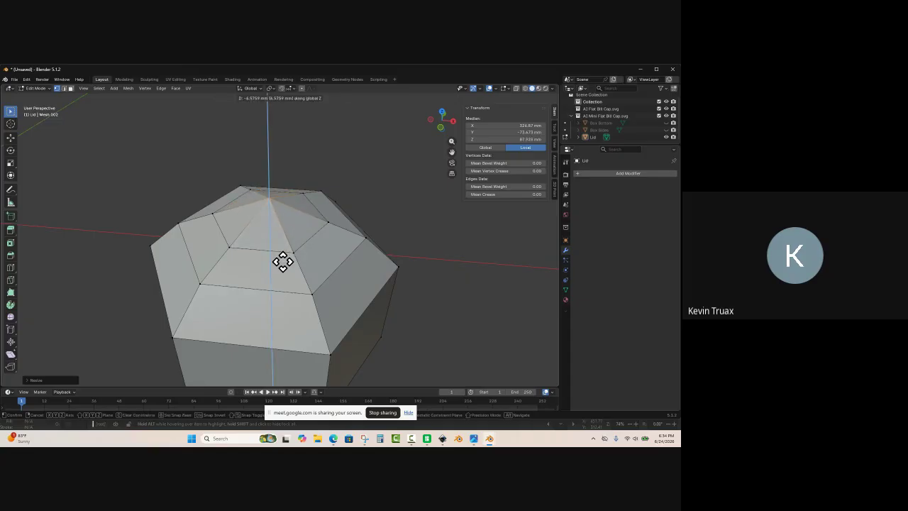
pyautogui.click(283, 274)
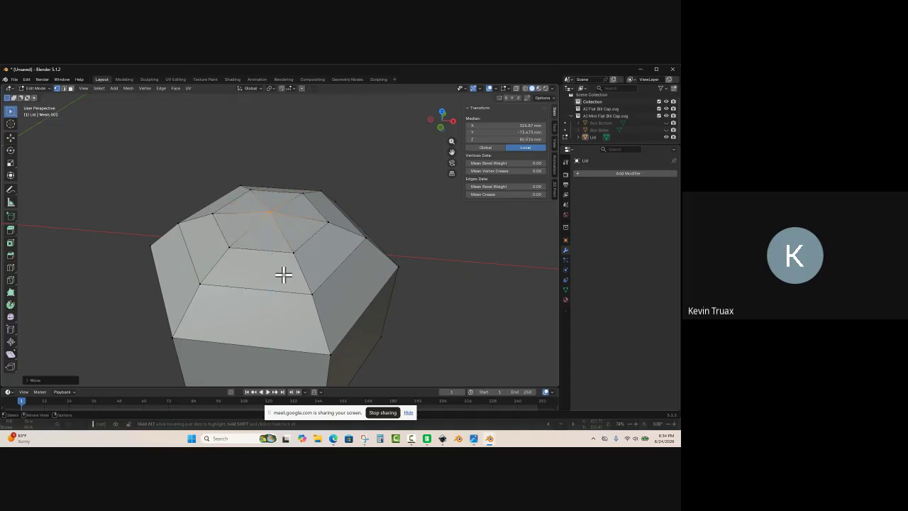
pyautogui.moveTo(409, 319)
pyautogui.mouseDown(button='middle')
pyautogui.moveTo(408, 337)
pyautogui.moveTo(402, 320)
pyautogui.moveTo(381, 324)
pyautogui.moveTo(404, 341)
pyautogui.moveTo(402, 317)
pyautogui.moveTo(433, 314)
pyautogui.moveTo(389, 325)
pyautogui.moveTo(385, 343)
pyautogui.moveTo(432, 320)
pyautogui.moveTo(388, 318)
pyautogui.moveTo(395, 329)
pyautogui.mouseUp(button='middle')
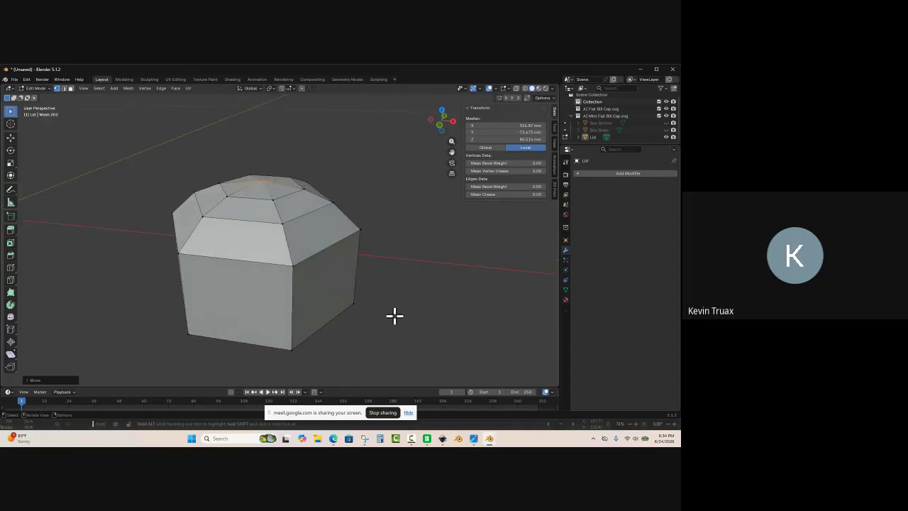
# Step: Deselect the lid's vertices and return to Object Mode
pyautogui.click(394, 307)
pyautogui.scroll(-1, 394, 280)
pyautogui.moveTo(394, 280); pyautogui.dragTo(244, 252, button='middle')
pyautogui.press('Tab')
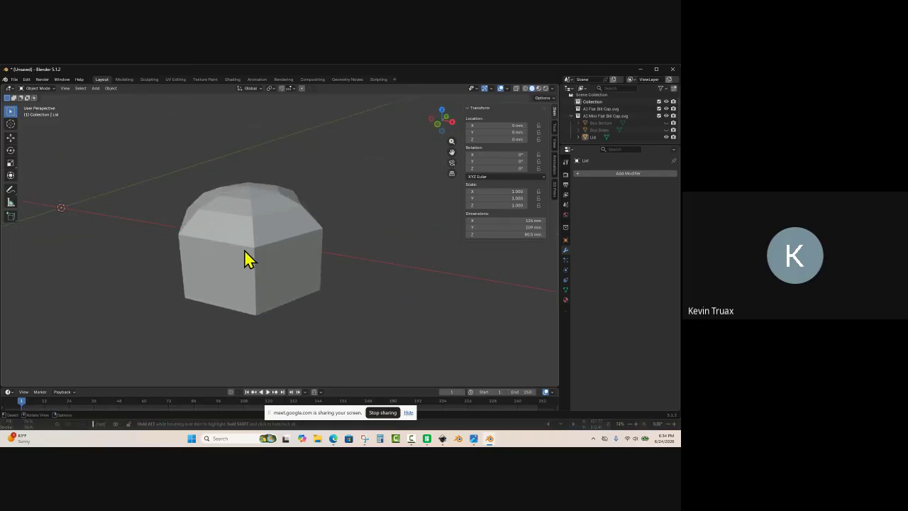
# Step: Add a Solidify modifier to the lid
pyautogui.scroll(1, 244, 249)
pyautogui.scroll(-2, 379, 252)
pyautogui.scroll(1, 325, 264)
pyautogui.moveTo(300, 361); pyautogui.dragTo(323, 277, button='middle')
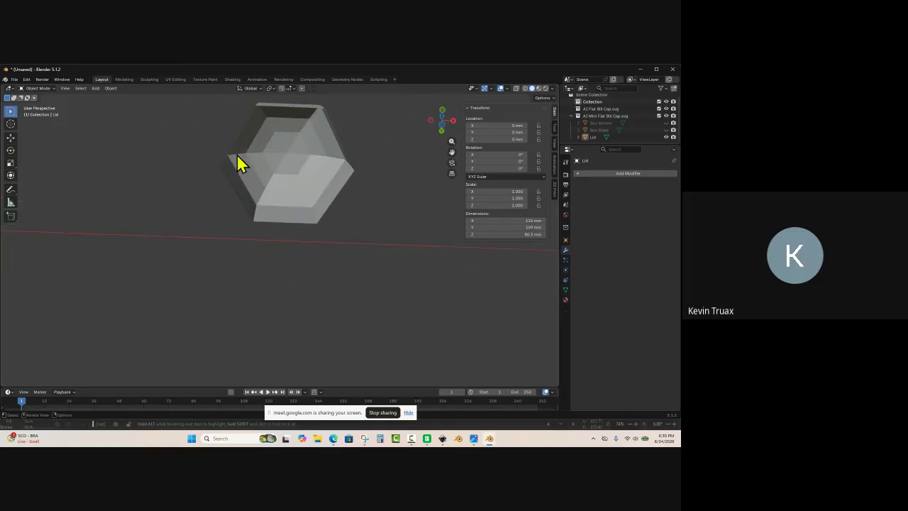
pyautogui.moveTo(369, 158); pyautogui.dragTo(356, 262, button='middle')
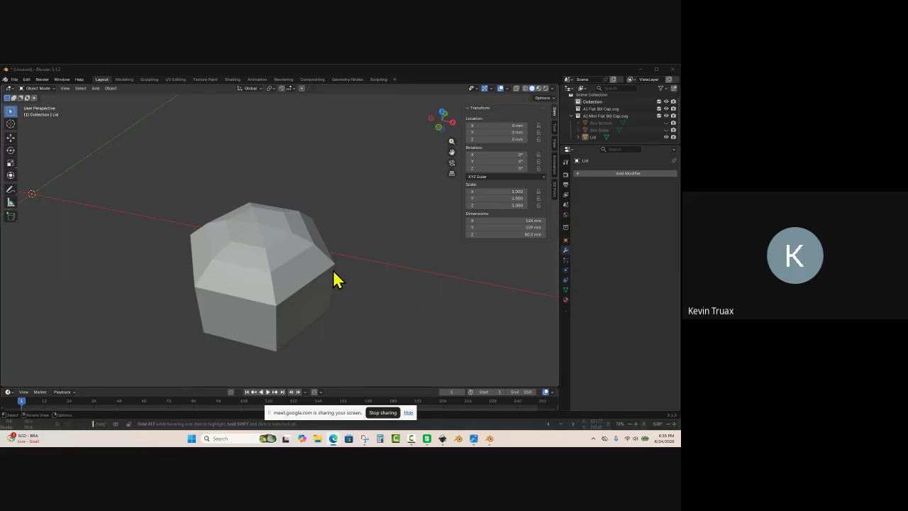
pyautogui.click(595, 173)
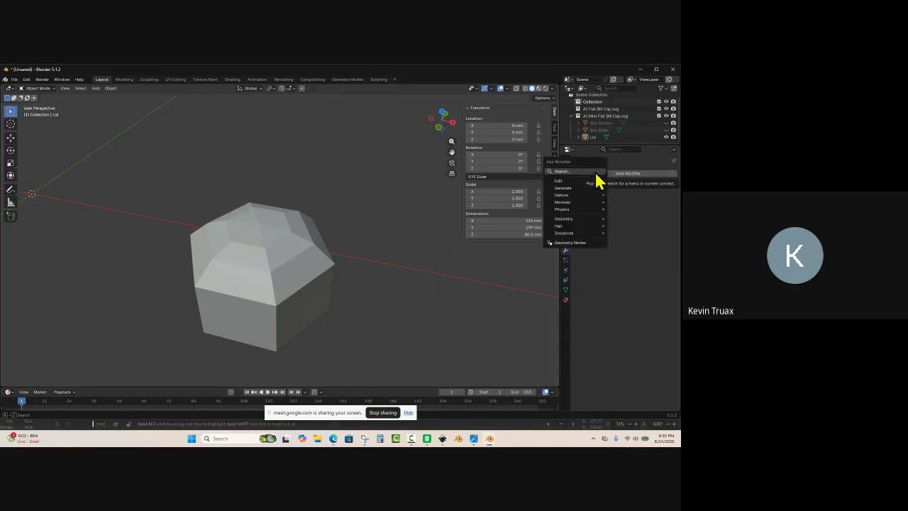
pyautogui.click(576, 171)
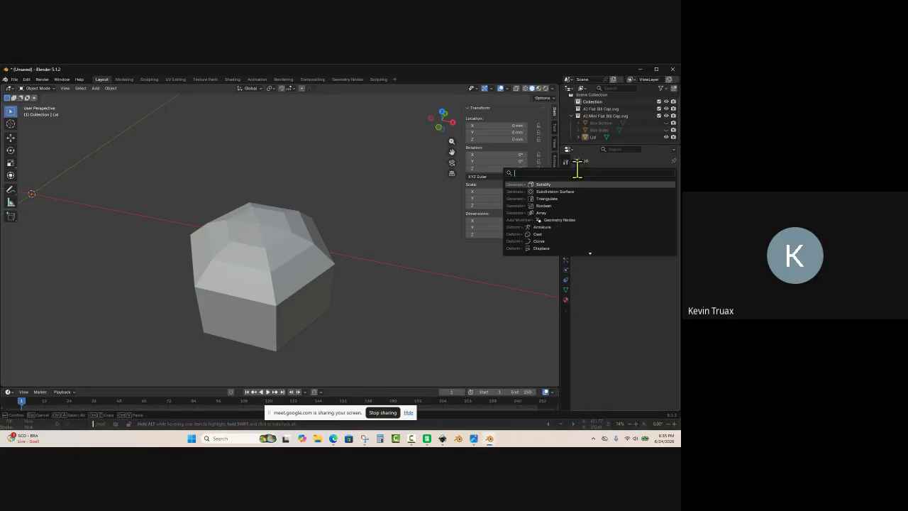
pyautogui.click(551, 183)
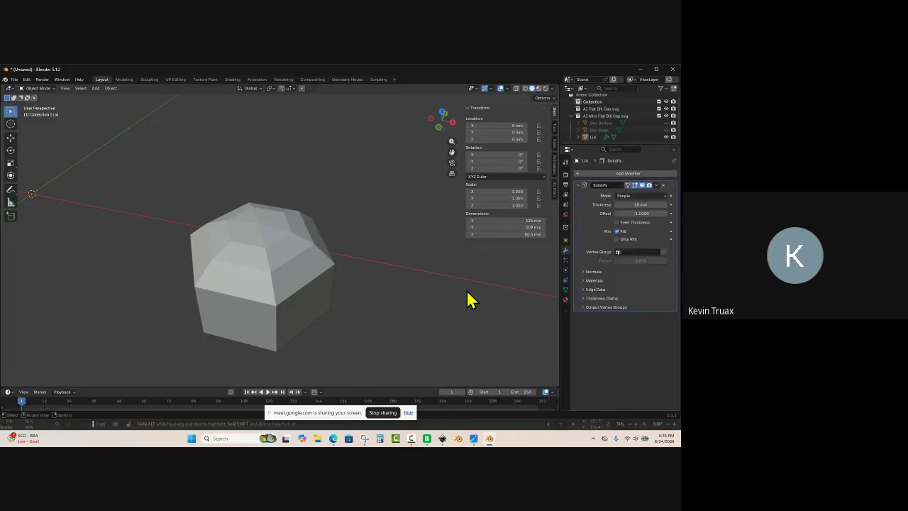
# Step: Set the lid's Solidify thickness to 3 mm
pyautogui.scroll(-2, 369, 340)
pyautogui.moveTo(361, 343); pyautogui.dragTo(329, 234, button='middle')
pyautogui.scroll(2, 332, 177)
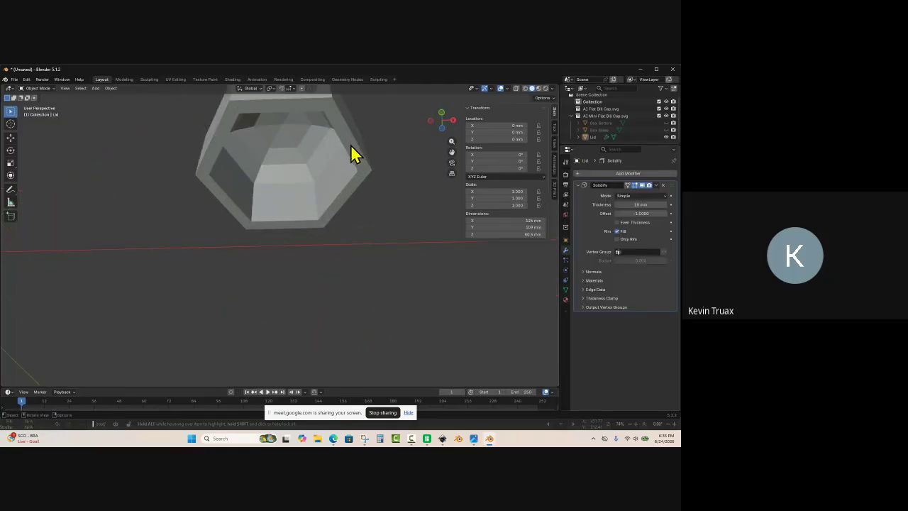
pyautogui.click(641, 204)
pyautogui.press('Return')
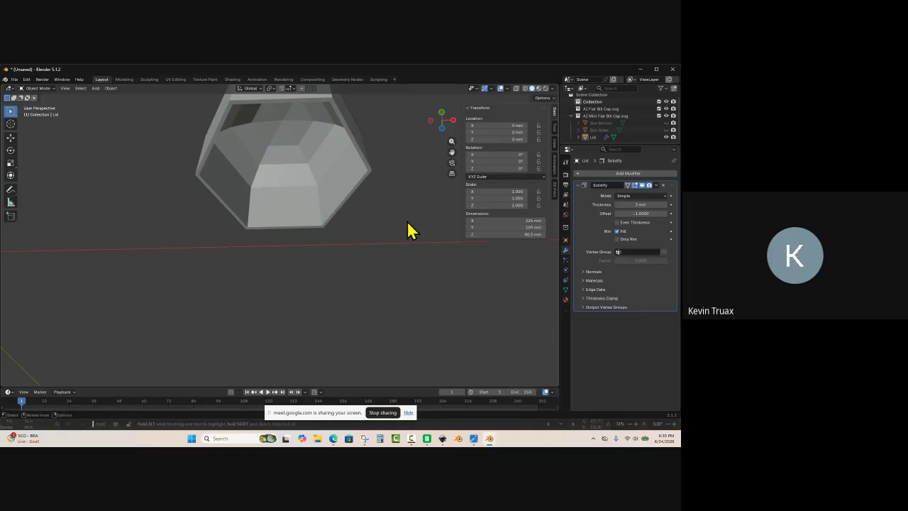
# Step: Set the lid's Solidify offset to 1 so the wall thickness extends outward
pyautogui.moveTo(408, 230); pyautogui.dragTo(417, 211, button='middle')
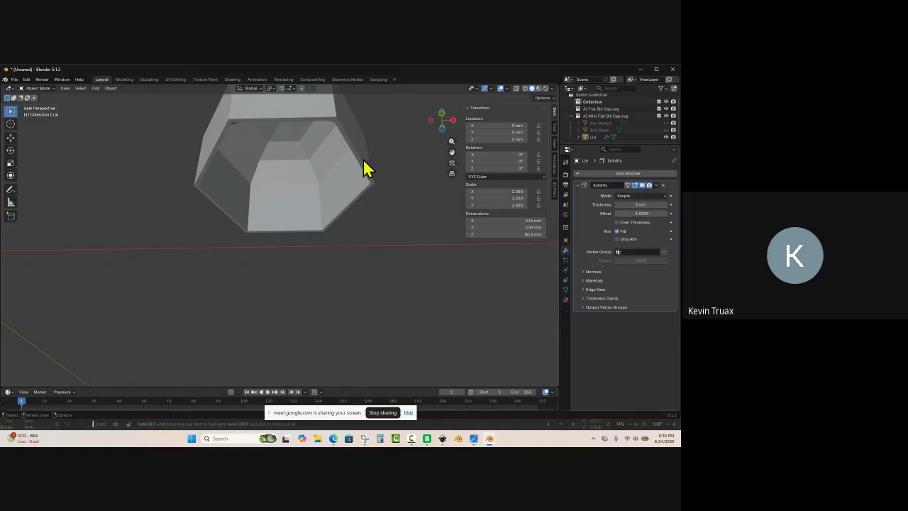
pyautogui.click(652, 213)
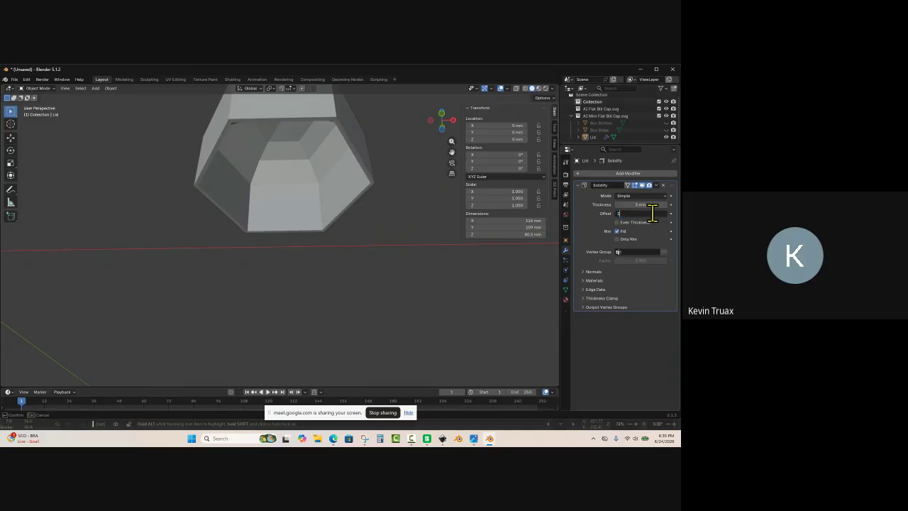
pyautogui.write('1')
pyautogui.press('Return')
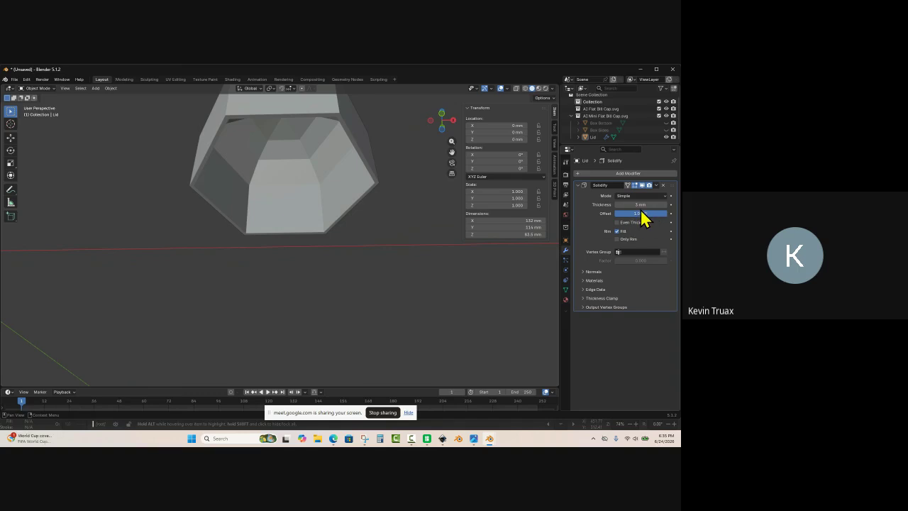
# Step: Unhide the Box Sides object and examine how its walls fit against the lid's lower rim
pyautogui.click(666, 130)
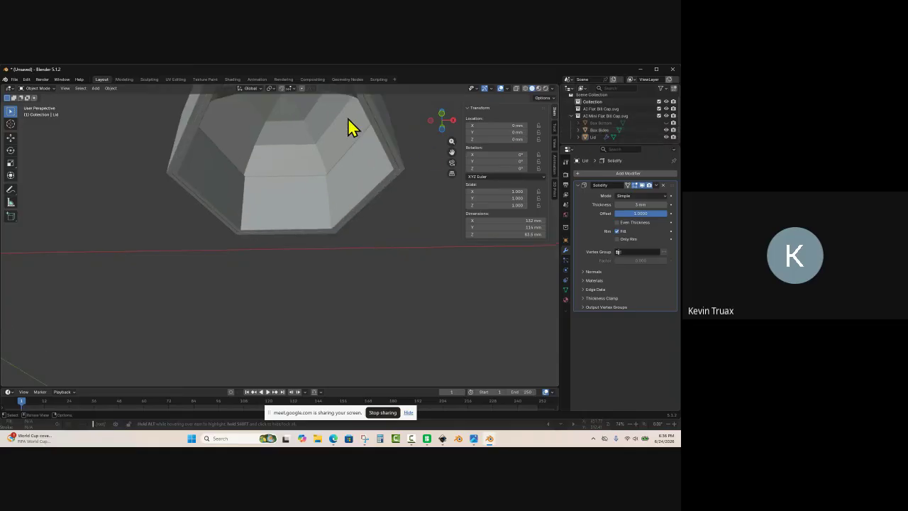
pyautogui.keyDown('shift'); pyautogui.moveTo(421, 185); pyautogui.dragTo(407, 225); pyautogui.keyUp('shift')
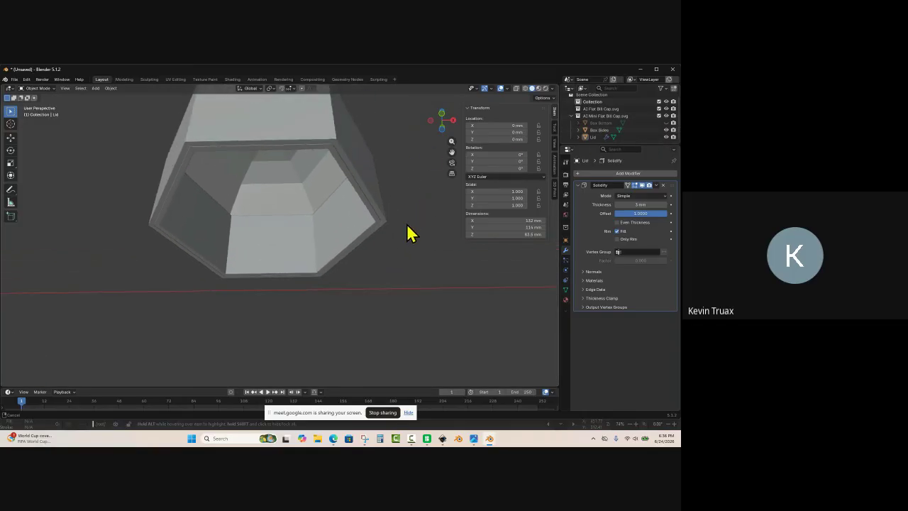
pyautogui.scroll(1, 359, 117)
pyautogui.scroll(1, 380, 128)
pyautogui.scroll(1, 426, 163)
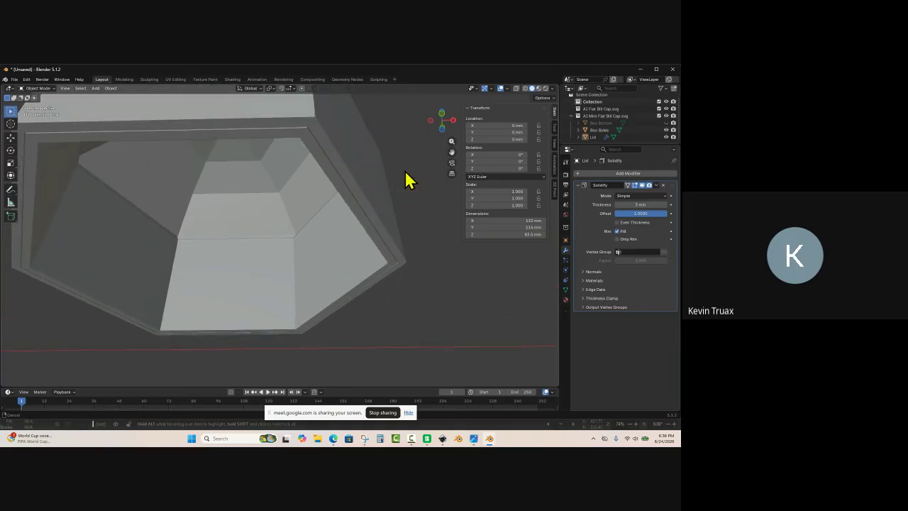
# Step: Apply the Solidify modifier to the lid
pyautogui.scroll(1, 338, 155)
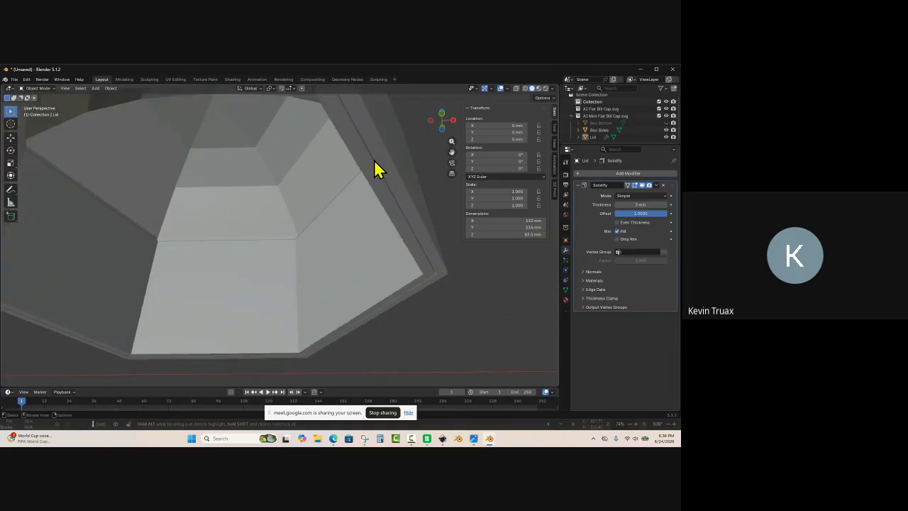
pyautogui.scroll(-2, 384, 173)
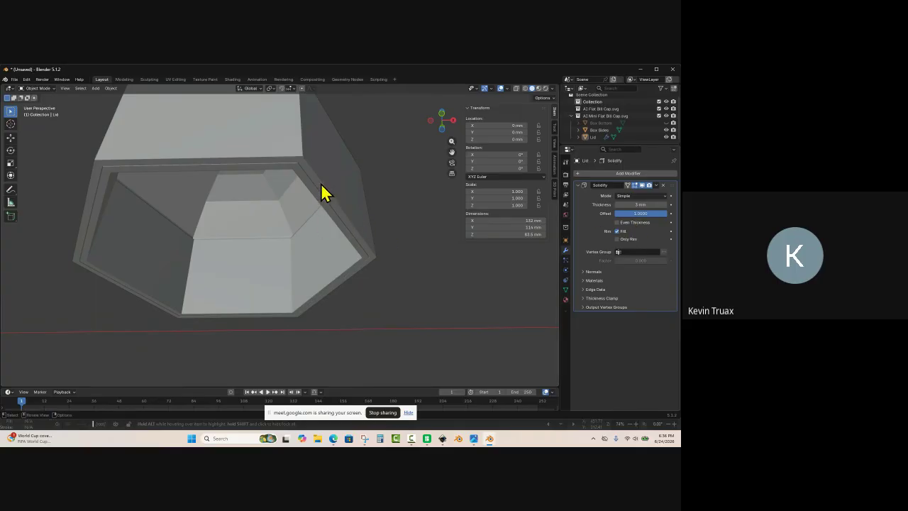
pyautogui.moveTo(409, 189); pyautogui.dragTo(381, 258, button='middle')
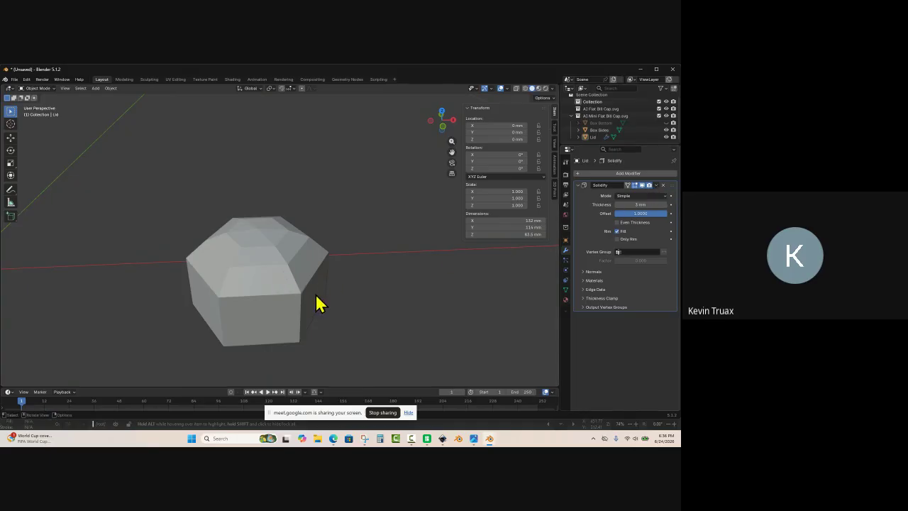
pyautogui.click(656, 186)
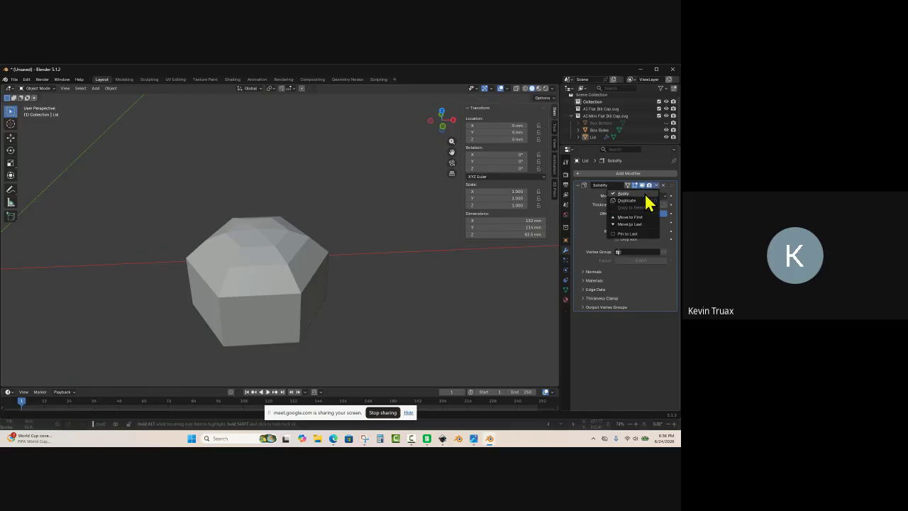
pyautogui.click(624, 193)
# Step: Switch the viewport to wireframe shading and examine the lid's inner and outer shells around the dome together with the box walls
pyautogui.moveTo(356, 334)
pyautogui.mouseDown(button='middle')
pyautogui.moveTo(373, 222)
pyautogui.moveTo(347, 315)
pyautogui.mouseUp(button='middle')
pyautogui.moveTo(352, 283); pyautogui.dragTo(310, 246, button='middle')
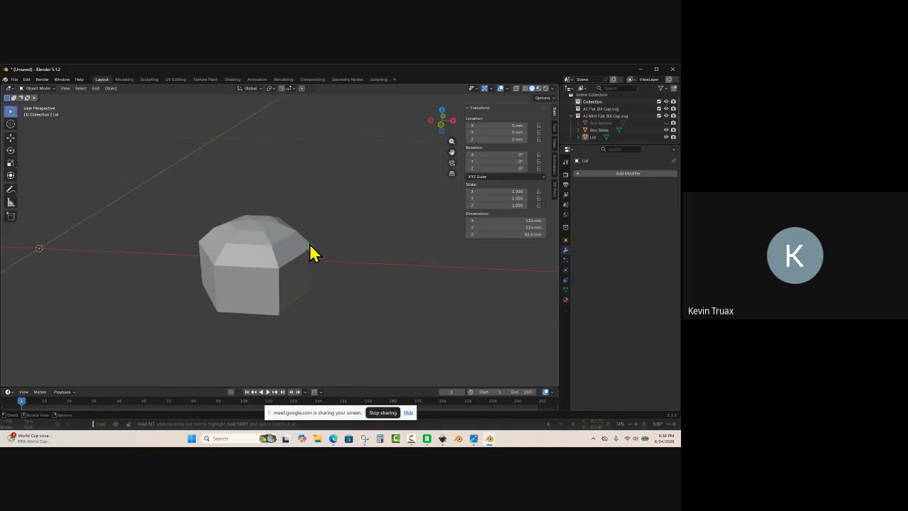
pyautogui.scroll(3, 298, 247)
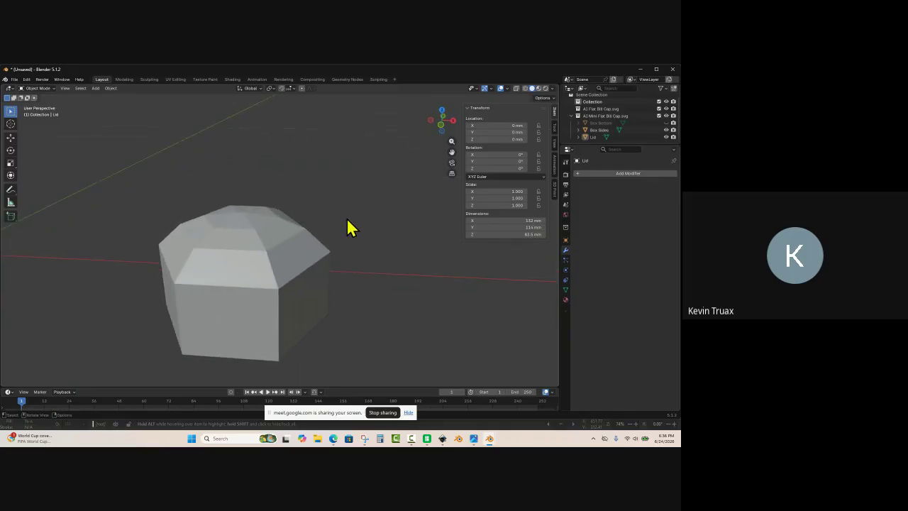
pyautogui.moveTo(348, 220)
pyautogui.mouseDown(button='middle')
pyautogui.moveTo(315, 223)
pyautogui.moveTo(380, 229)
pyautogui.mouseUp(button='middle')
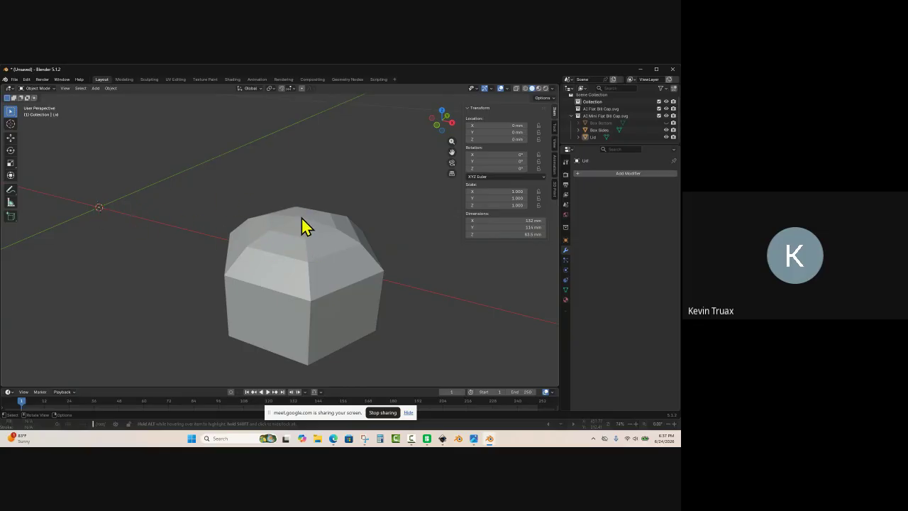
pyautogui.click(525, 89)
pyautogui.scroll(6, 320, 227)
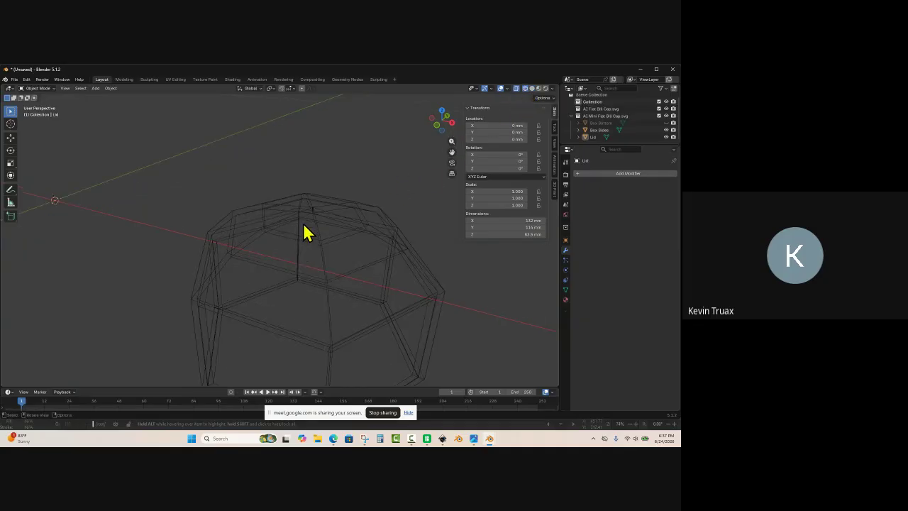
pyautogui.scroll(1, 340, 188)
pyautogui.scroll(1, 371, 158)
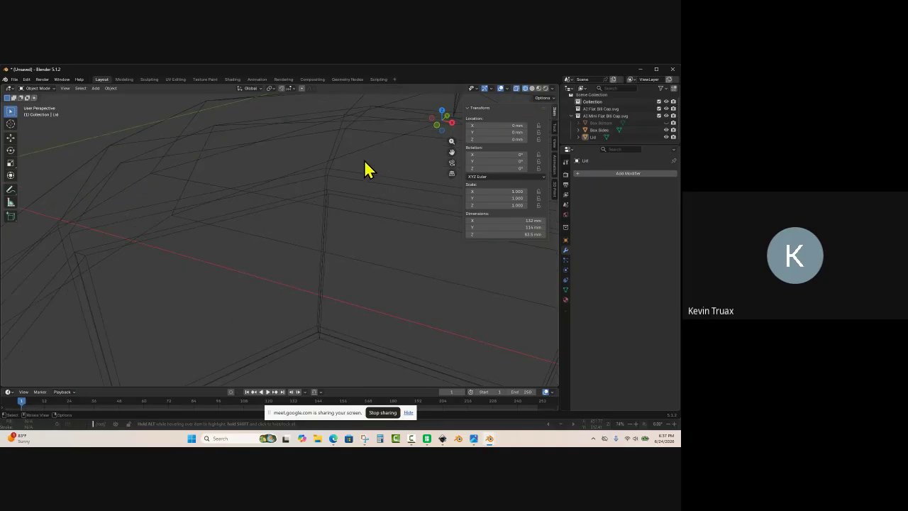
pyautogui.scroll(-2, 364, 159)
pyautogui.moveTo(358, 146)
pyautogui.mouseDown(button='middle')
pyautogui.moveTo(350, 160)
pyautogui.moveTo(353, 143)
pyautogui.mouseUp(button='middle')
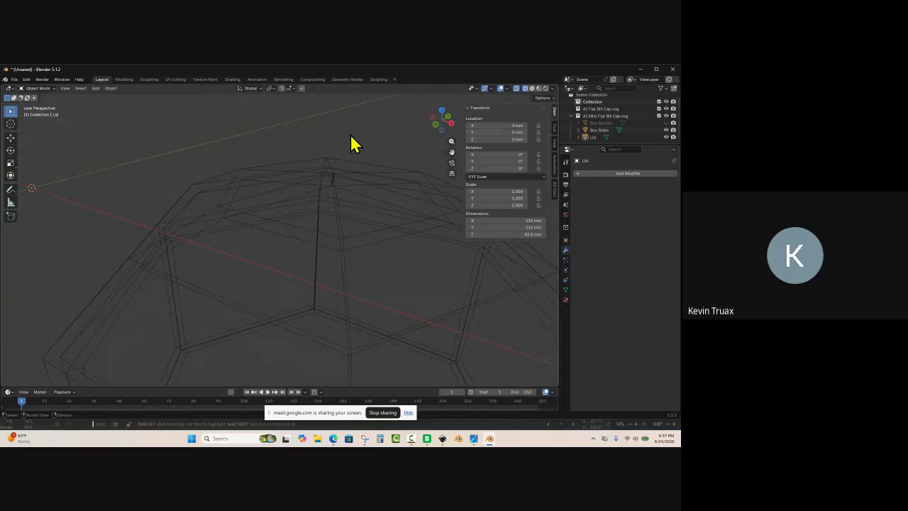
pyautogui.scroll(-1, 352, 144)
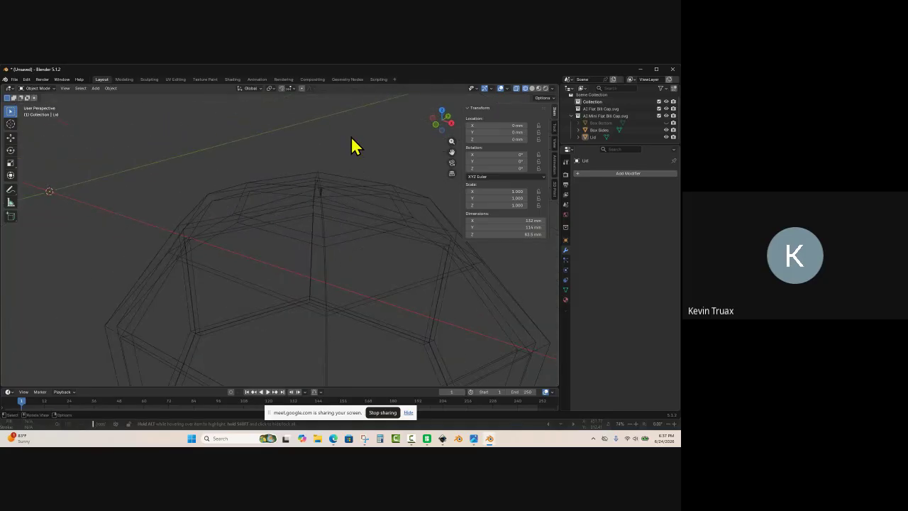
pyautogui.moveTo(359, 146); pyautogui.dragTo(360, 162, button='middle')
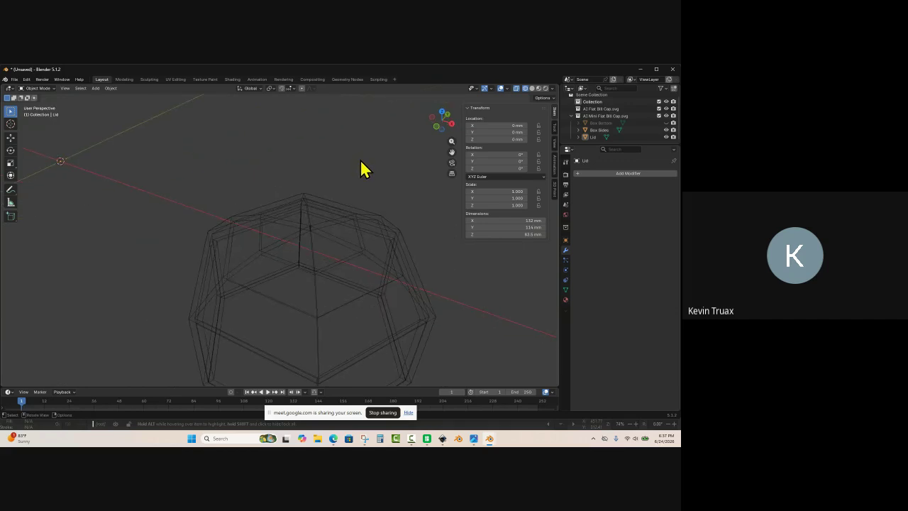
# Step: Undo applying the lid's Solidify modifier and hide the Box Sides object
pyautogui.hotkey('ctrl', 'z')
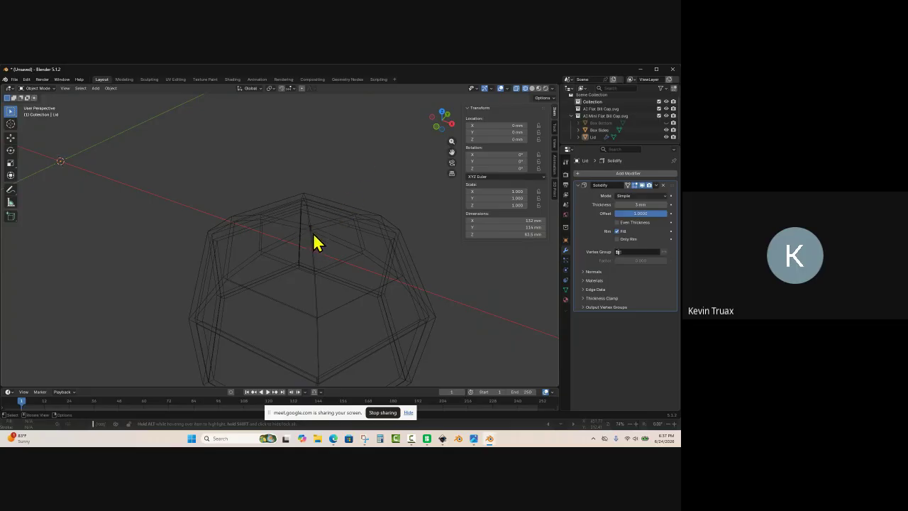
pyautogui.scroll(2, 340, 165)
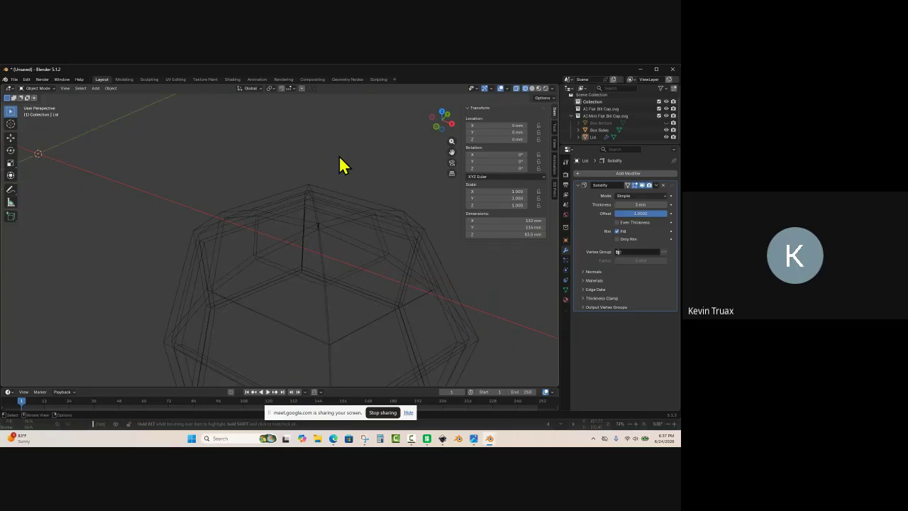
pyautogui.click(666, 131)
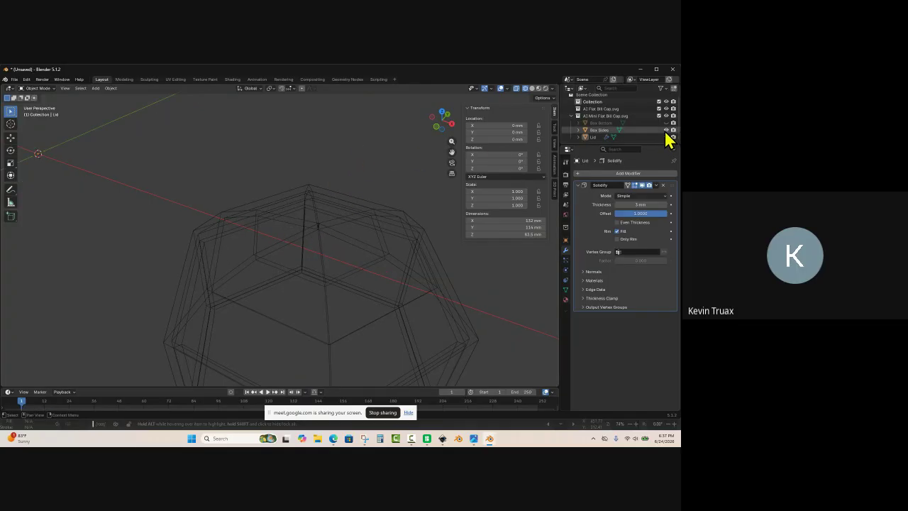
pyautogui.scroll(-2, 366, 187)
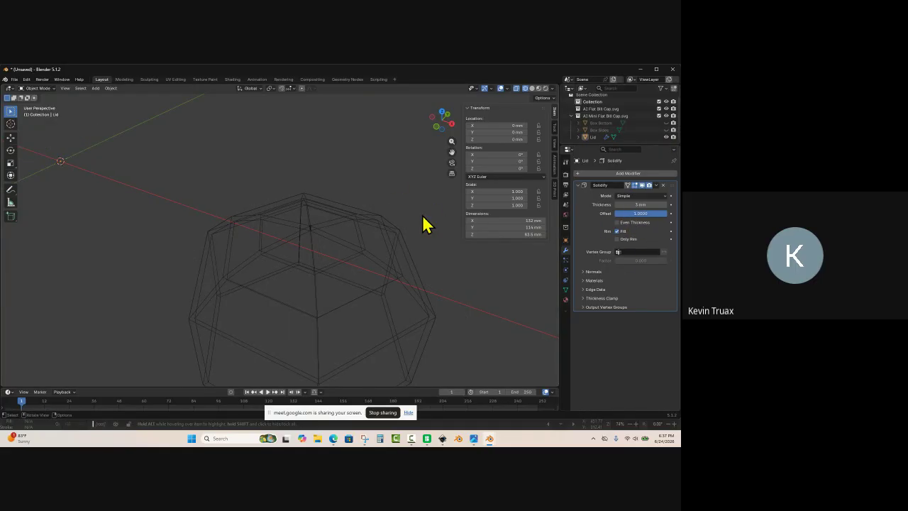
# Step: Undo the lid's Solidify offset change and return the viewport to solid shading
pyautogui.hotkey('ctrl', 'z')
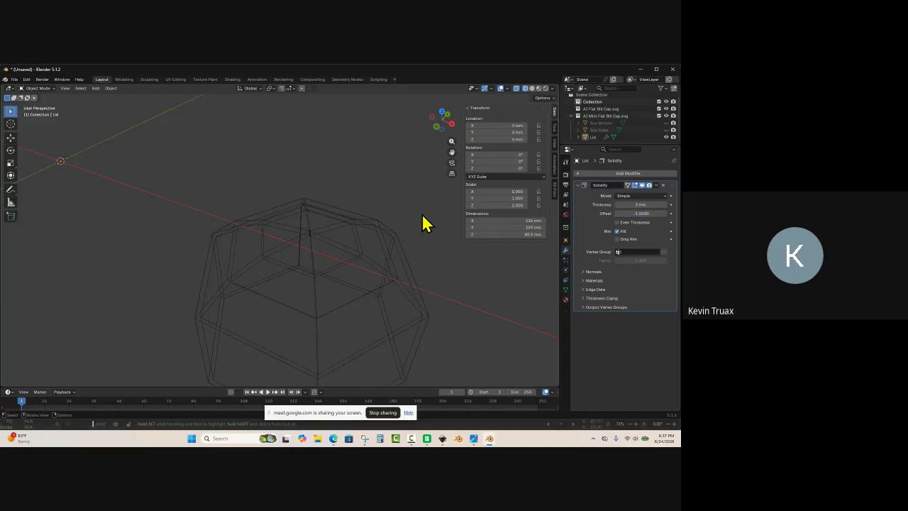
pyautogui.moveTo(422, 217); pyautogui.dragTo(411, 181, button='middle')
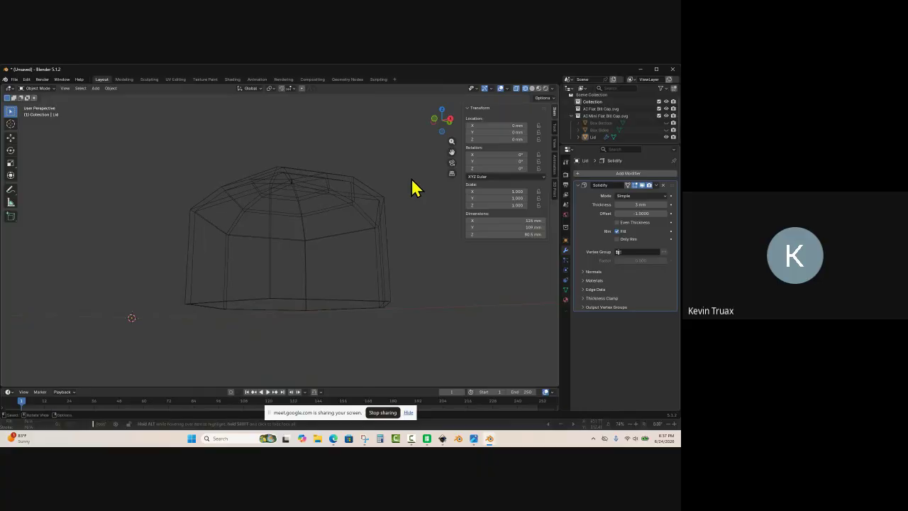
pyautogui.click(532, 88)
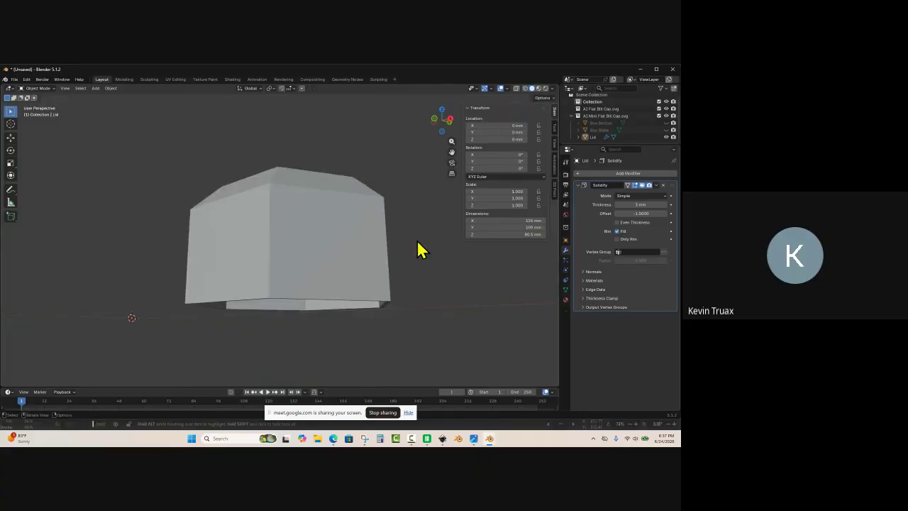
# Step: Inspect the lid from its open underside and undo its existing Solidify modifier
pyautogui.moveTo(418, 278); pyautogui.dragTo(352, 244, button='middle')
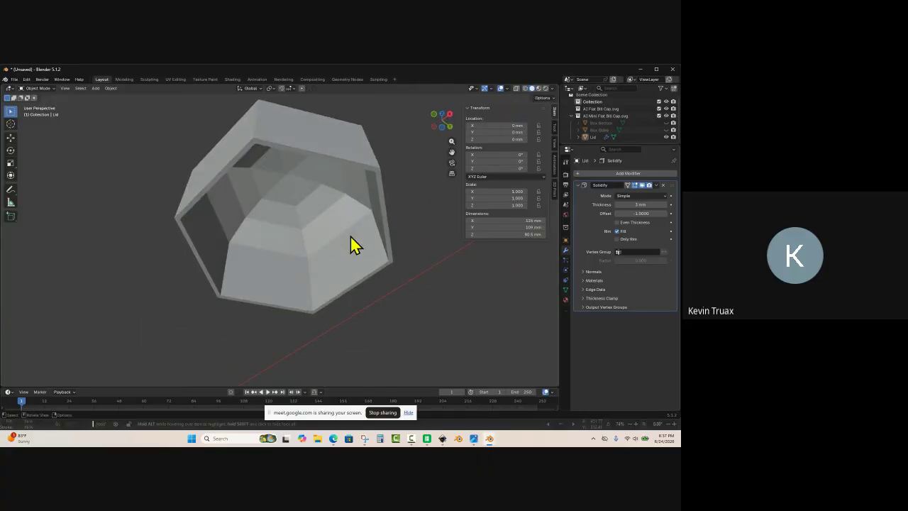
pyautogui.hotkey('ctrl', 'z')
pyautogui.hotkey('ctrl', 'z')
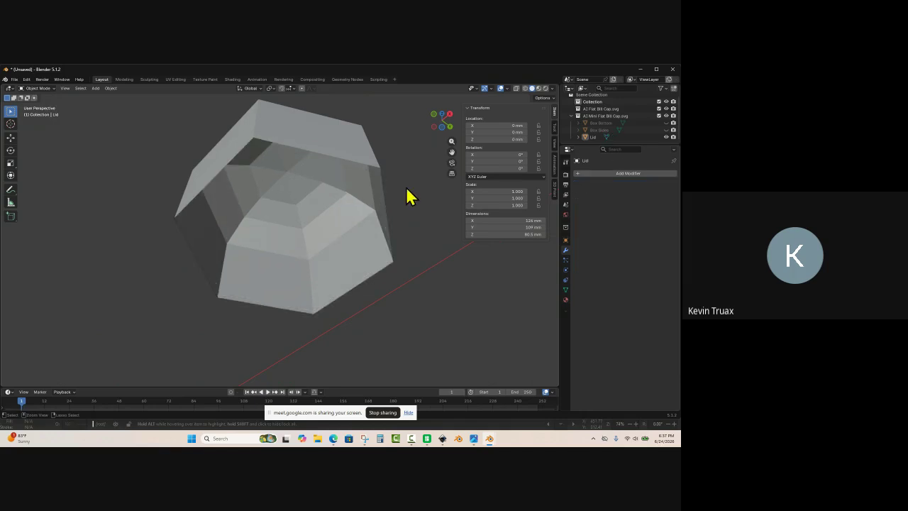
# Step: Show the lid in wireframe shading and select the lid object at its apex
pyautogui.moveTo(410, 196); pyautogui.dragTo(411, 273, button='middle')
pyautogui.scroll(10, 246, 240)
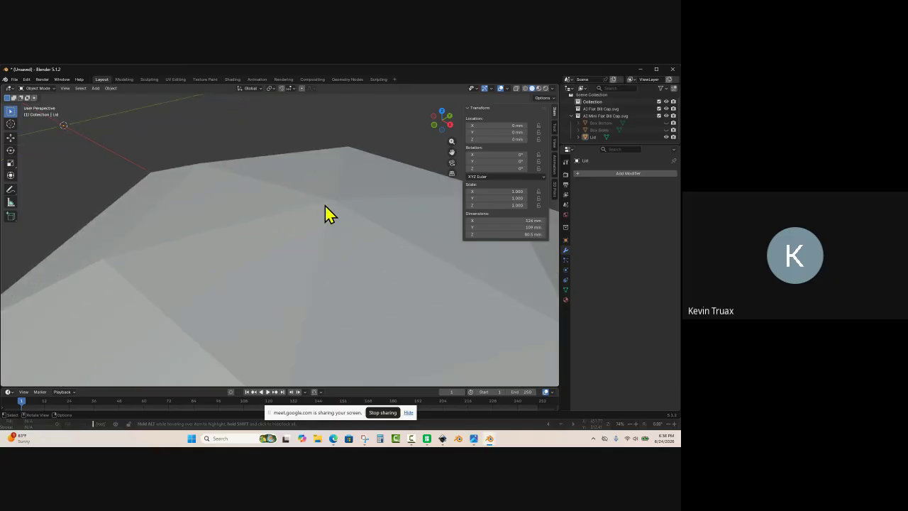
pyautogui.scroll(-1, 324, 211)
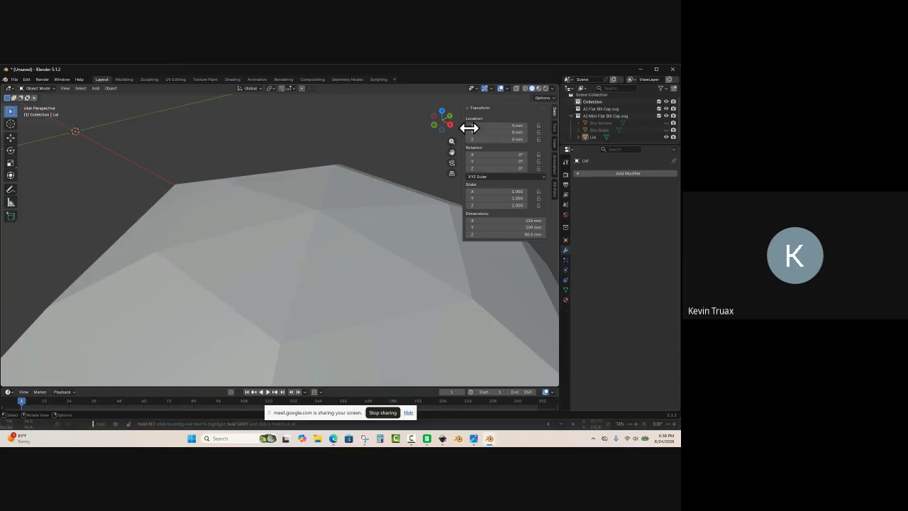
pyautogui.click(525, 89)
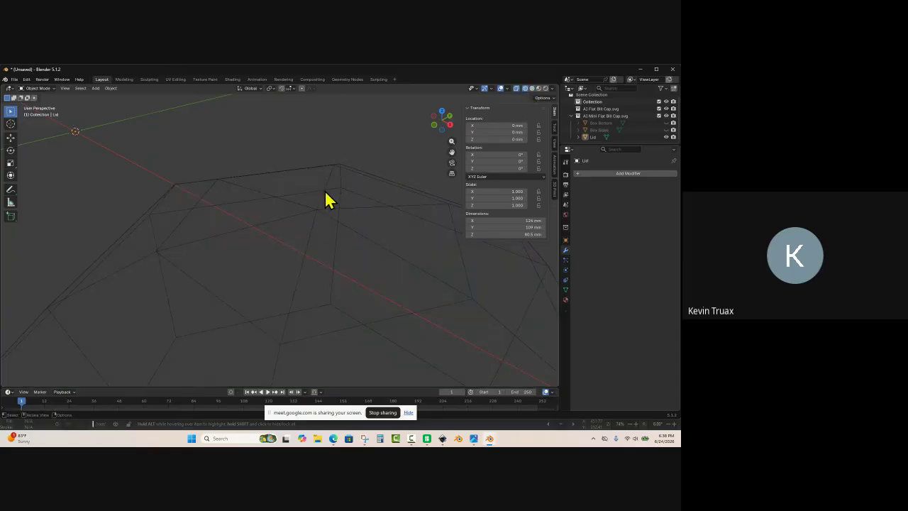
pyautogui.moveTo(332, 125); pyautogui.dragTo(314, 310, button='middle')
pyautogui.moveTo(306, 286); pyautogui.dragTo(328, 317)
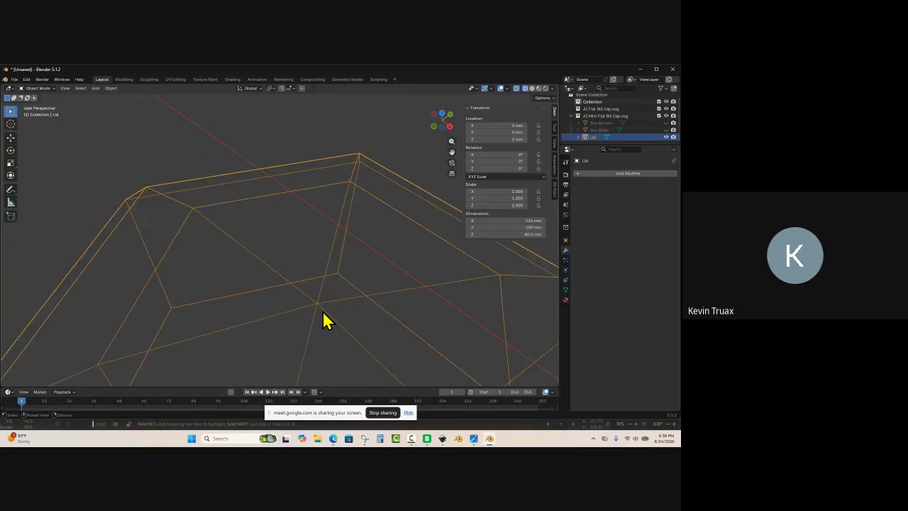
pyautogui.scroll(-1, 323, 310)
pyautogui.click(323, 309)
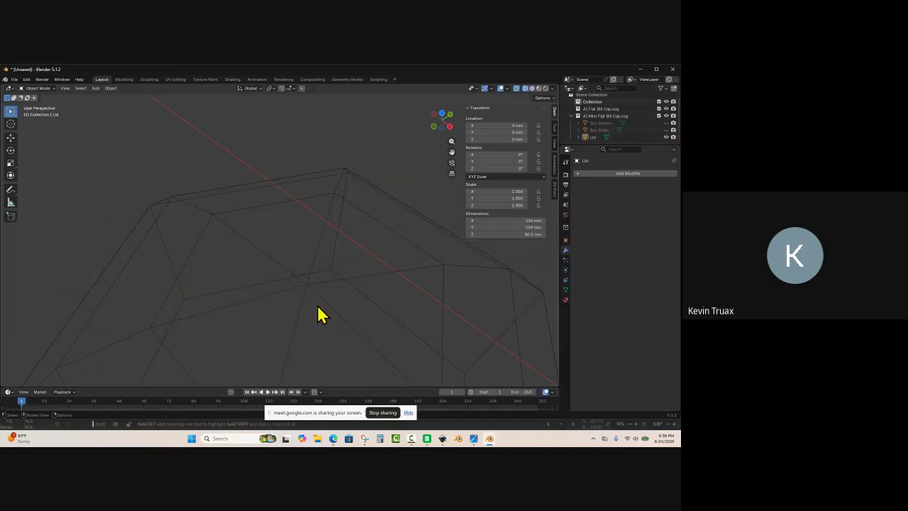
pyautogui.moveTo(318, 305); pyautogui.dragTo(300, 289)
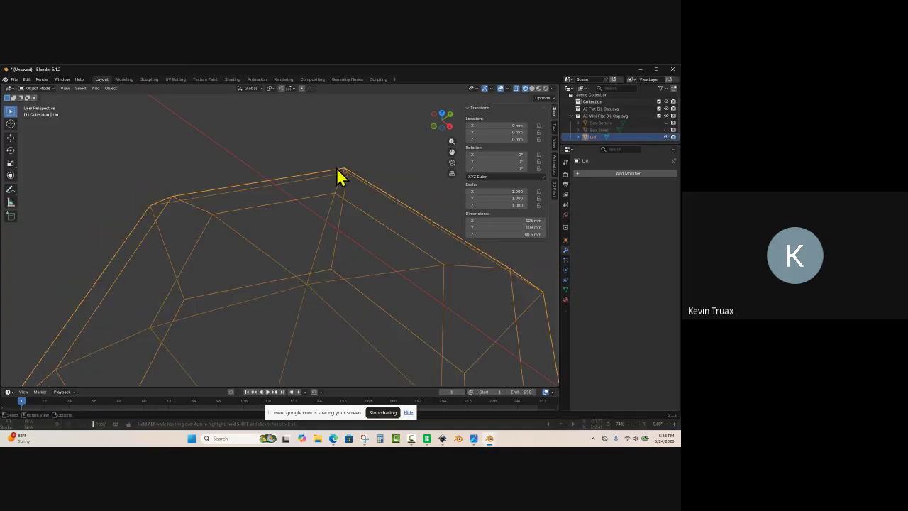
pyautogui.scroll(-1, 348, 176)
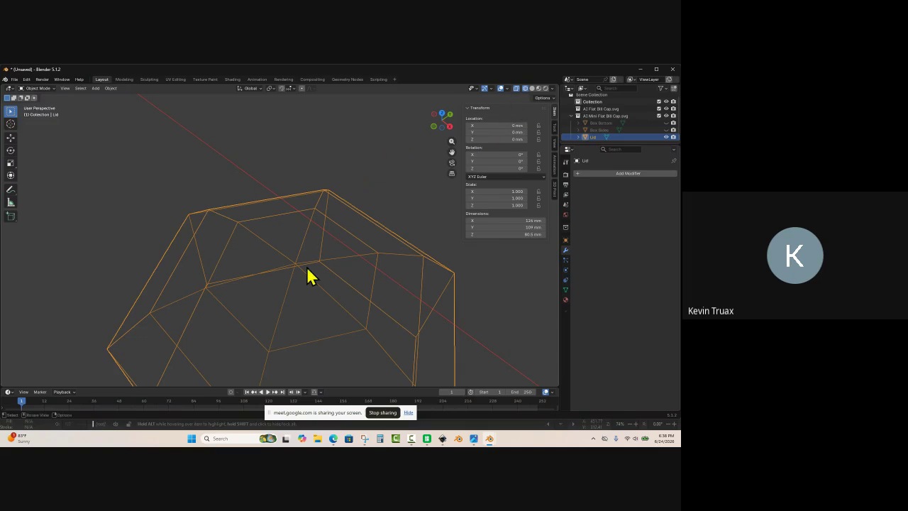
pyautogui.press('m')
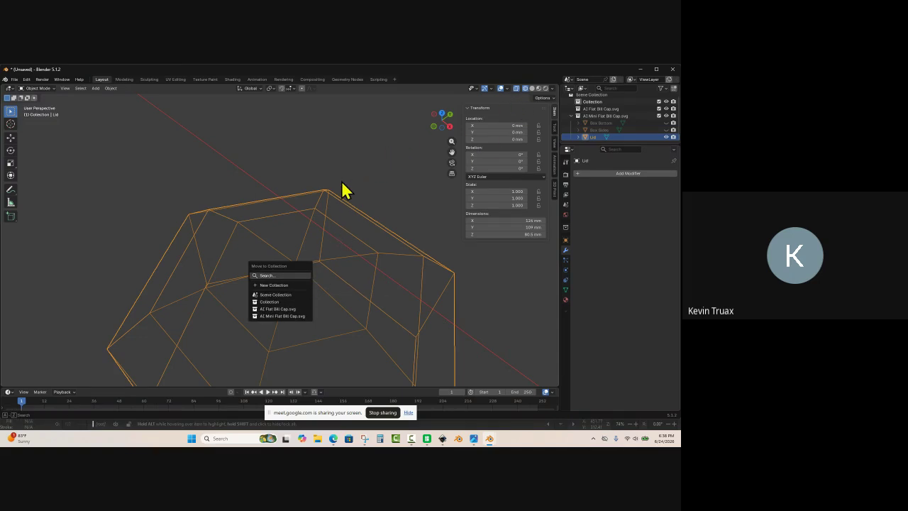
pyautogui.click(532, 88)
pyautogui.moveTo(362, 225)
pyautogui.mouseDown(button='middle')
pyautogui.moveTo(198, 207)
pyautogui.moveTo(198, 177)
pyautogui.moveTo(199, 189)
pyautogui.mouseUp(button='middle')
pyautogui.moveTo(233, 218)
pyautogui.mouseDown(button='middle')
pyautogui.moveTo(288, 257)
pyautogui.moveTo(319, 241)
pyautogui.mouseUp(button='middle')
pyautogui.click(525, 88)
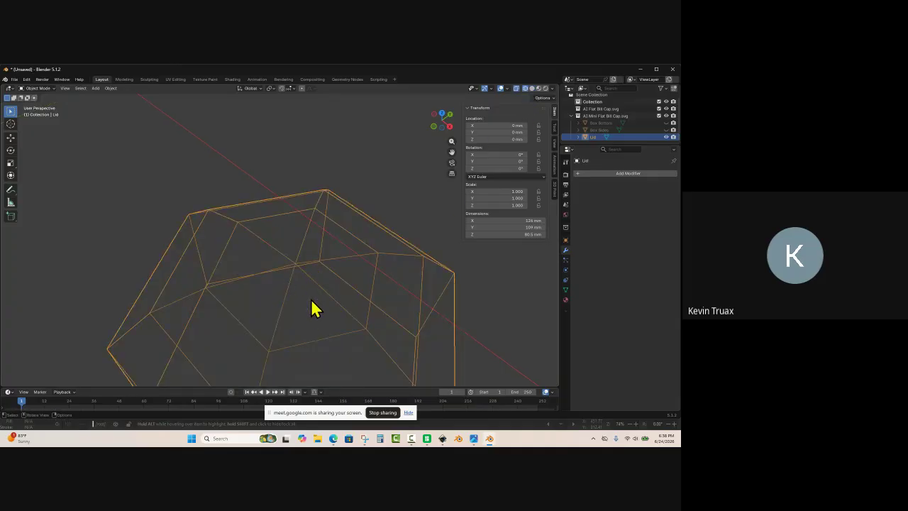
# Step: In Edit Mode, merge the overlapping vertices at the lid's apex at their center and clear the selection
pyautogui.moveTo(311, 300); pyautogui.dragTo(314, 317, button='middle')
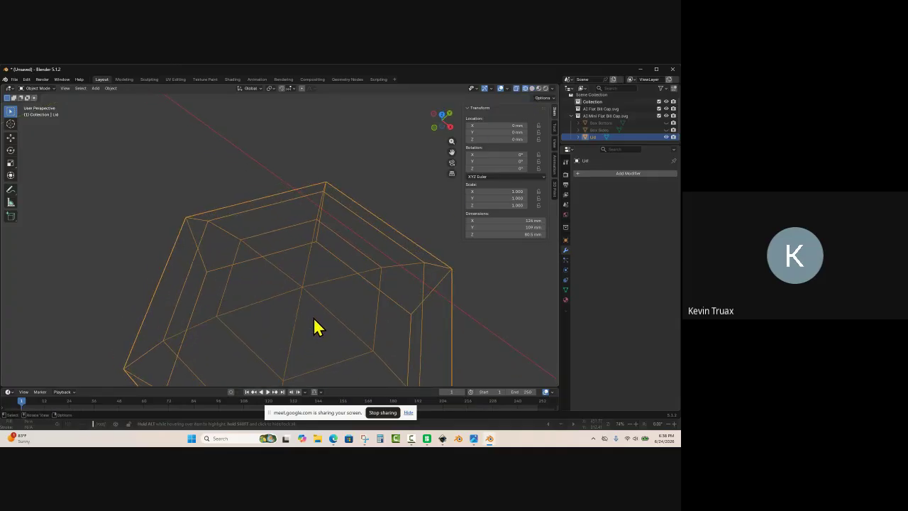
pyautogui.press('Tab')
pyautogui.click(300, 288)
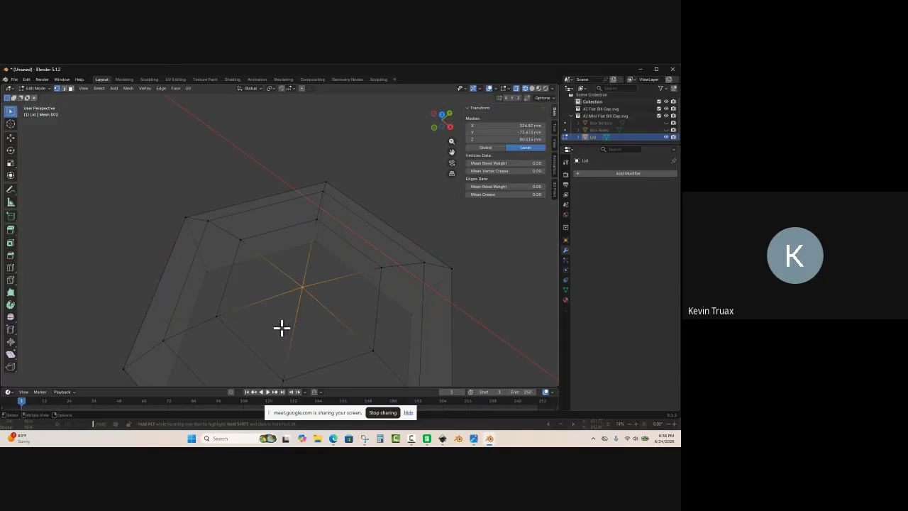
pyautogui.press('m')
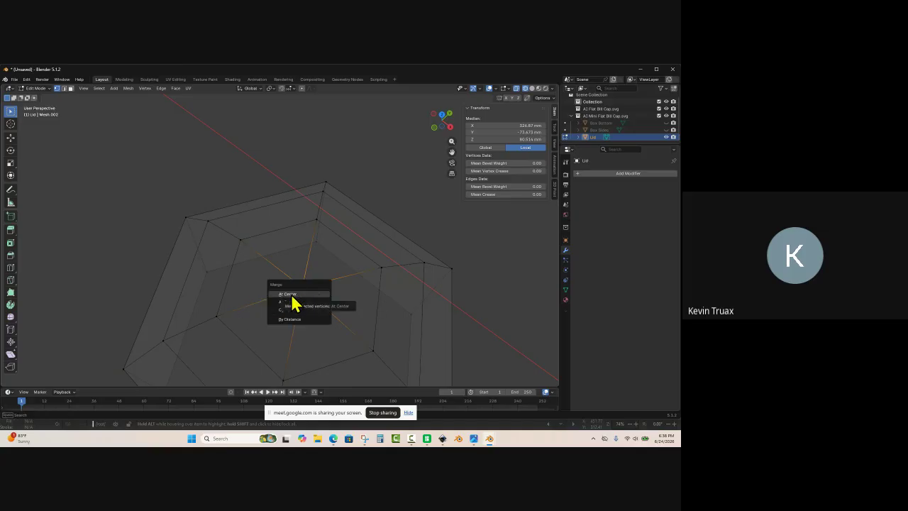
pyautogui.click(293, 301)
pyautogui.scroll(-3, 342, 188)
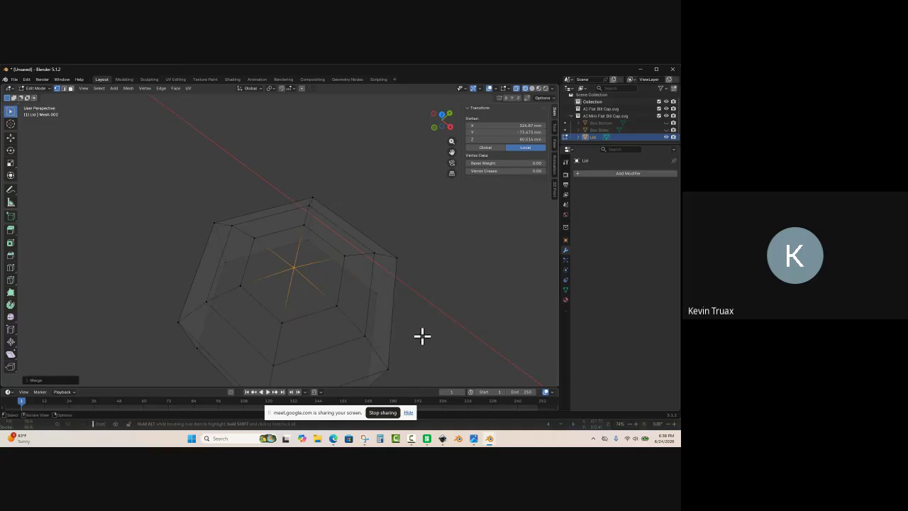
pyautogui.moveTo(421, 334); pyautogui.dragTo(418, 291, button='middle')
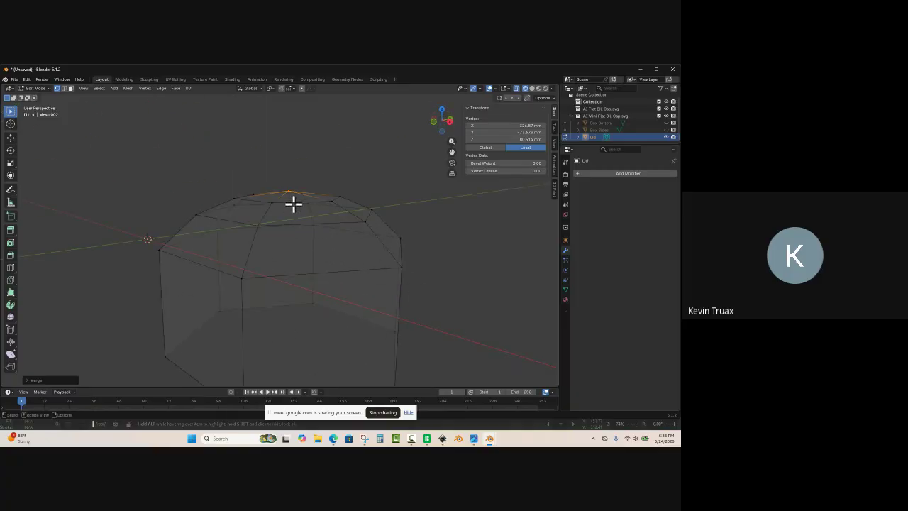
pyautogui.click(362, 169)
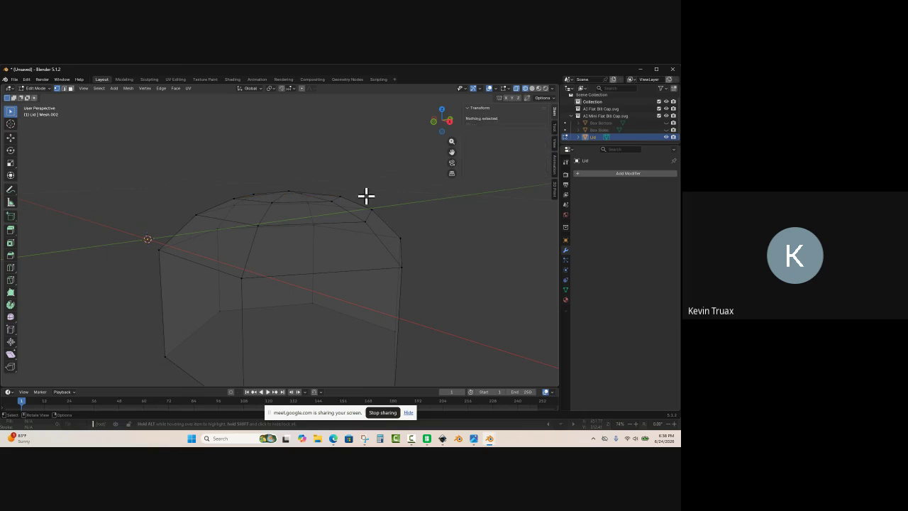
# Step: Add a Solidify modifier to the lid with a thickness of 3 mm and an offset of 1
pyautogui.click(587, 174)
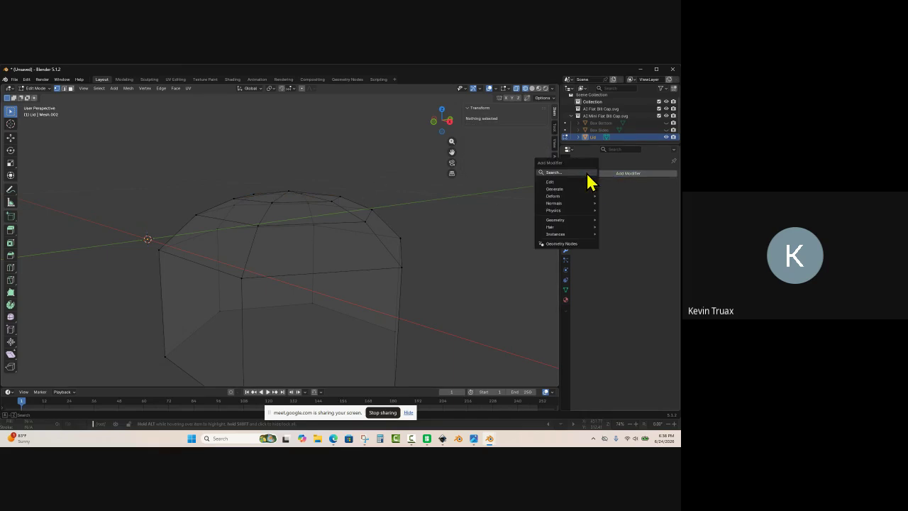
pyautogui.click(570, 173)
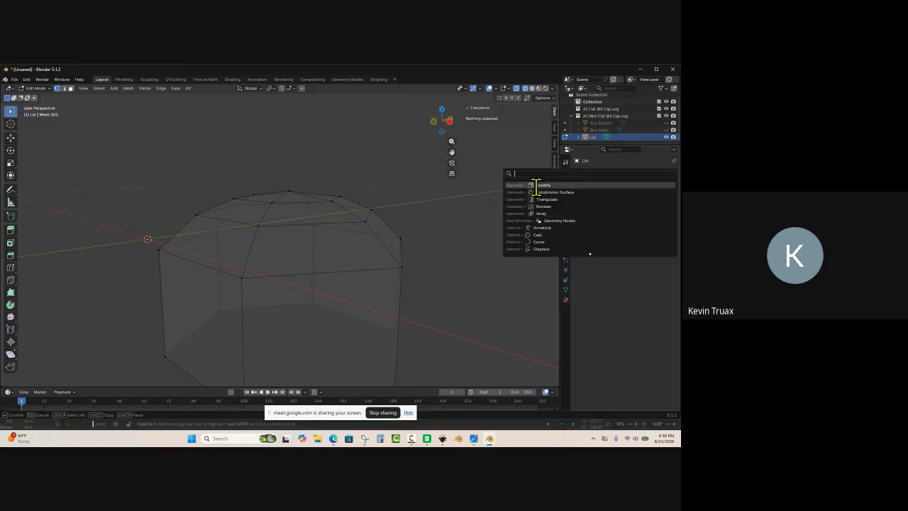
pyautogui.click(547, 184)
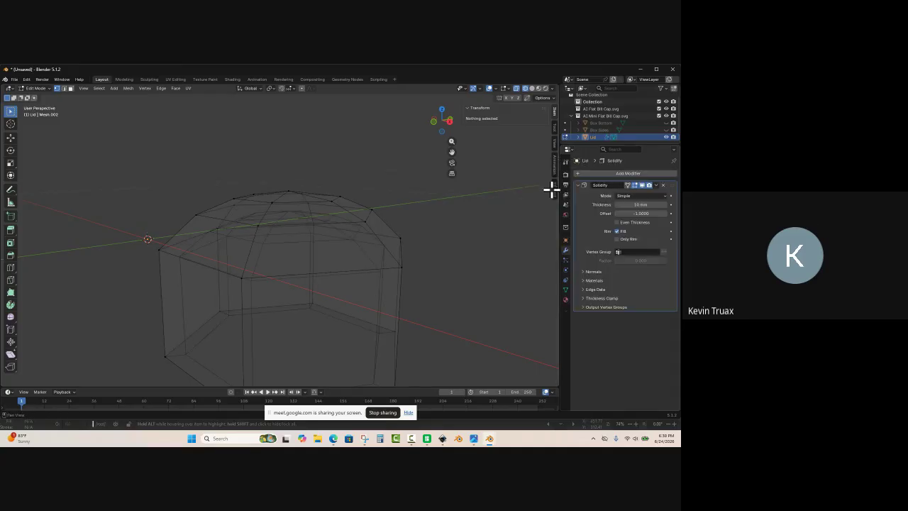
pyautogui.click(651, 204)
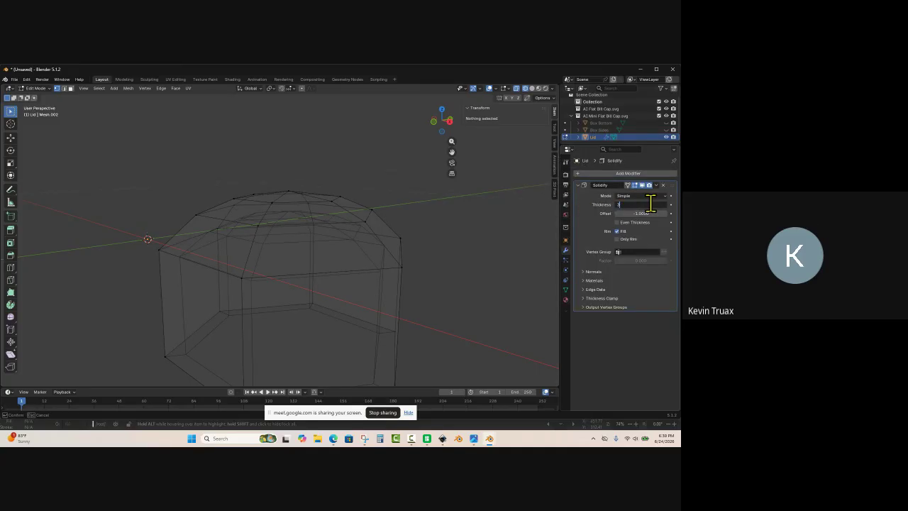
pyautogui.write('3')
pyautogui.press('Return')
pyautogui.click(647, 213)
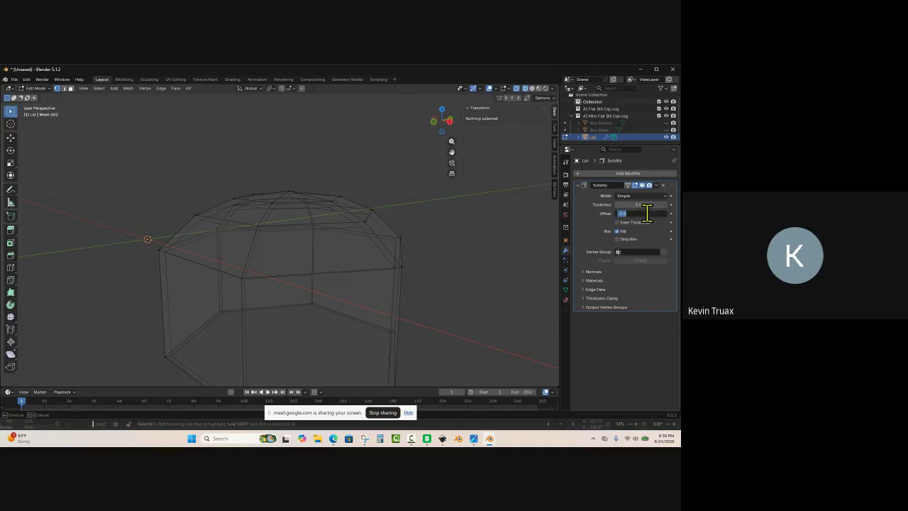
pyautogui.write('1')
pyautogui.press('Return')
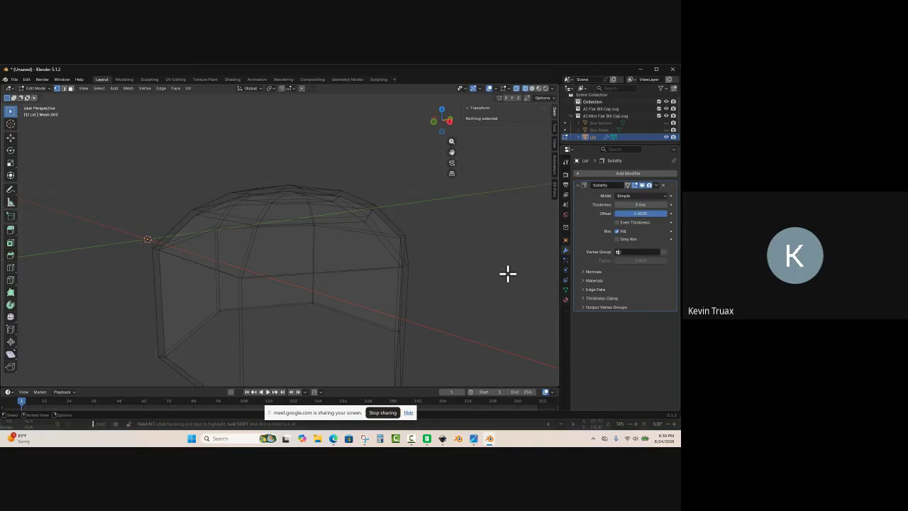
# Step: Show the lid in solid shading and examine the thickened dome from the side and above
pyautogui.moveTo(506, 272); pyautogui.dragTo(466, 263, button='middle')
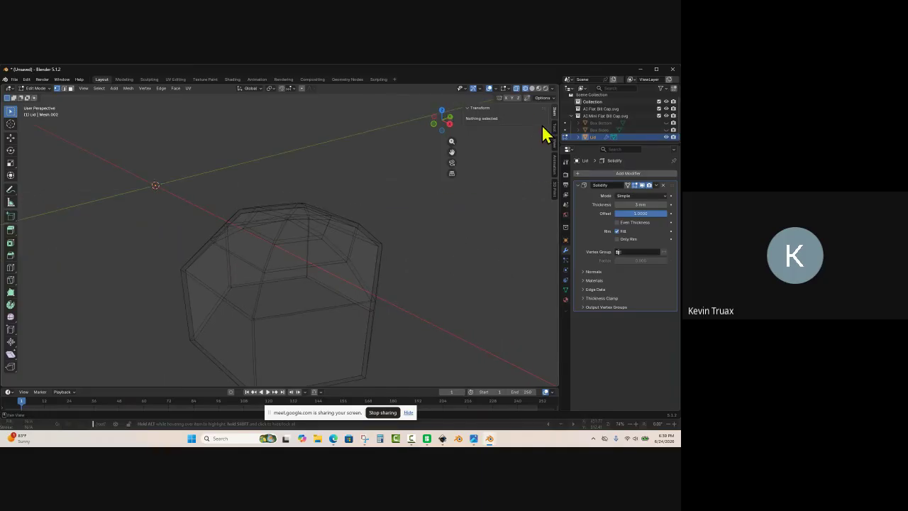
pyautogui.click(532, 88)
pyautogui.moveTo(407, 260); pyautogui.dragTo(415, 245, button='middle')
pyautogui.scroll(2, 142, 241)
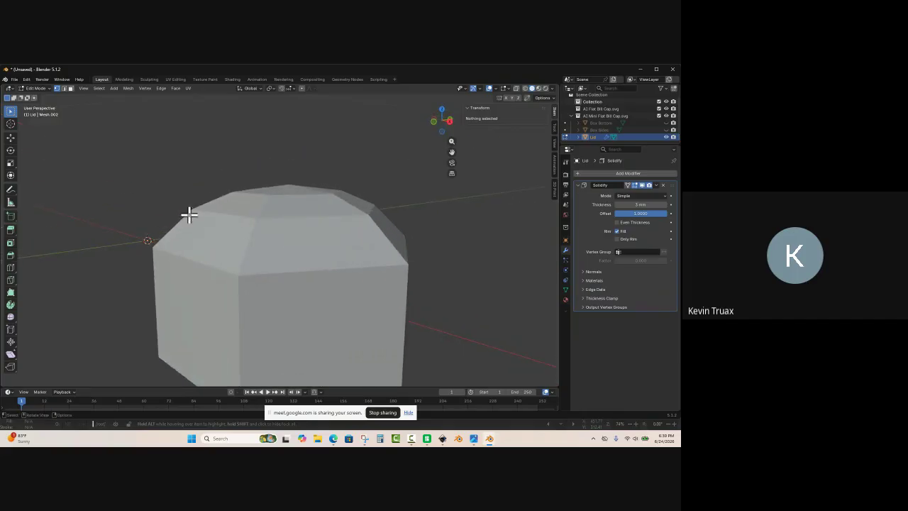
pyautogui.moveTo(304, 168); pyautogui.dragTo(306, 208, button='middle')
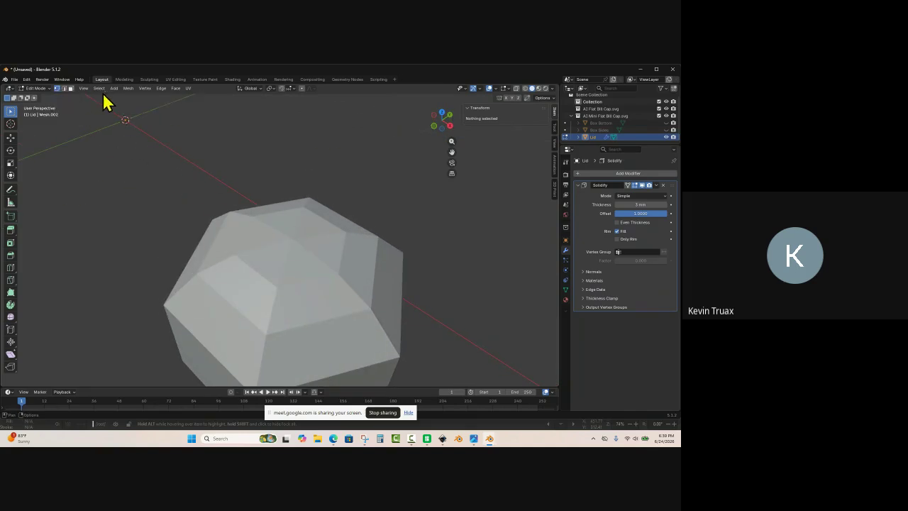
# Step: Select the lid's apex vertex and examine in wireframe how it sits relative to the solidified shell
pyautogui.click(291, 237)
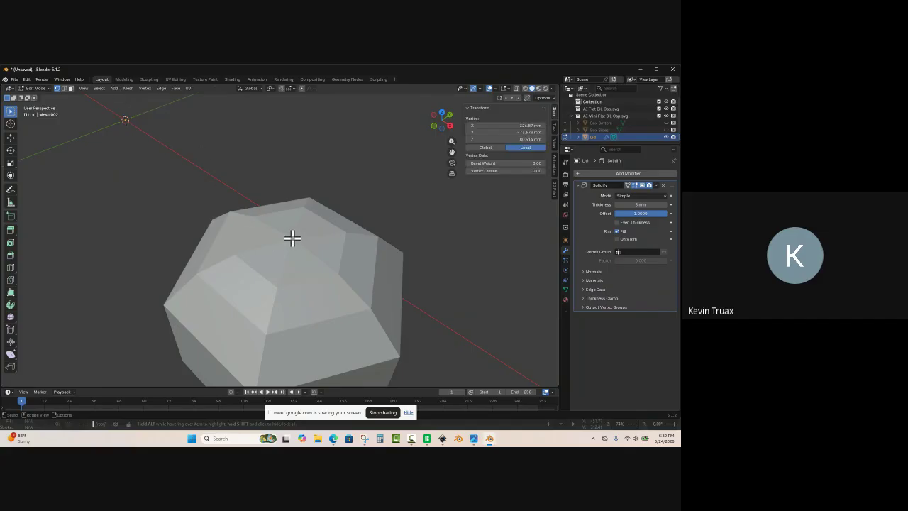
pyautogui.scroll(4, 293, 248)
pyautogui.moveTo(372, 160); pyautogui.dragTo(367, 141, button='middle')
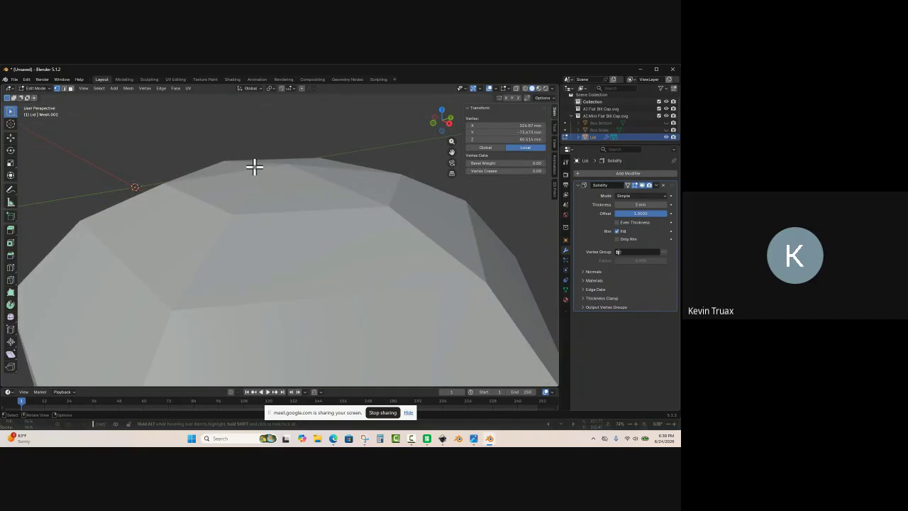
pyautogui.click(518, 88)
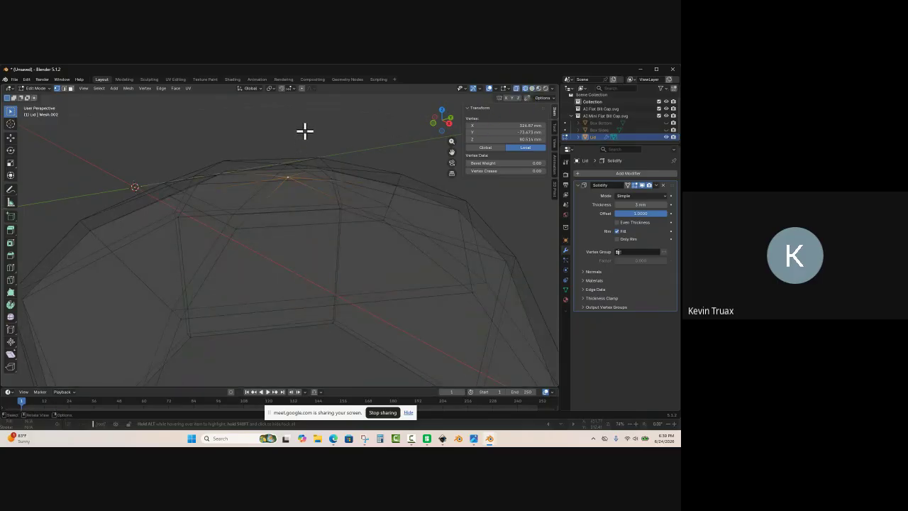
pyautogui.moveTo(304, 132); pyautogui.dragTo(306, 159, button='middle')
pyautogui.scroll(3, 302, 253)
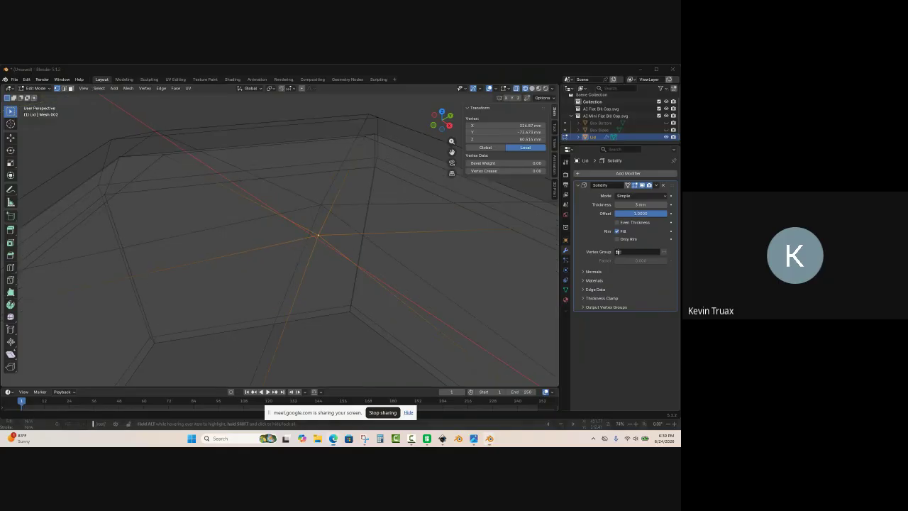
# Step: Try to select the outer shell's apex point and examine the wireframe around the top of the dome
pyautogui.moveTo(360, 250); pyautogui.dragTo(284, 123, button='middle')
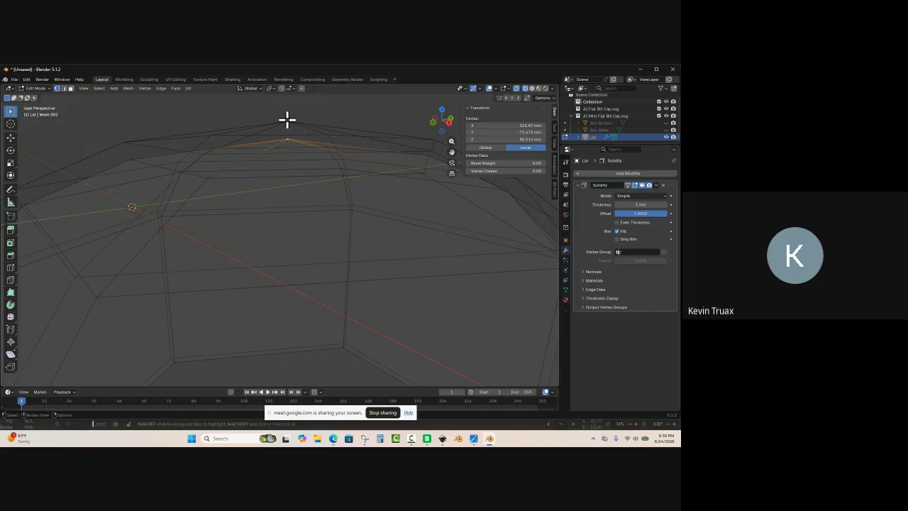
pyautogui.click(281, 126)
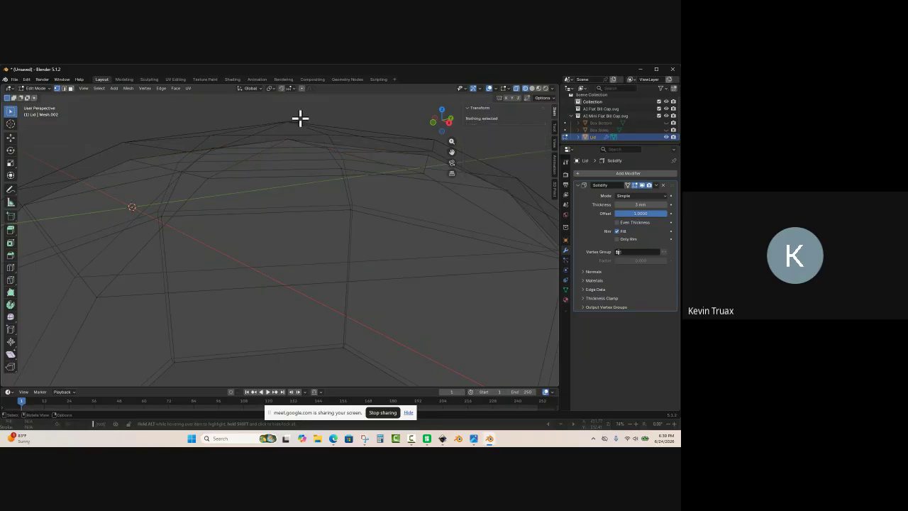
pyautogui.scroll(-1, 303, 115)
pyautogui.moveTo(303, 115); pyautogui.dragTo(294, 149, button='middle')
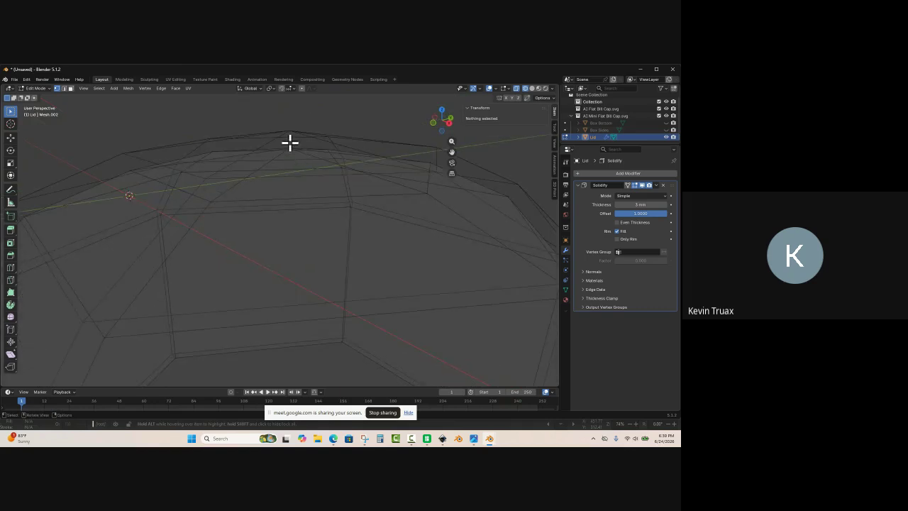
pyautogui.scroll(1, 290, 144)
pyautogui.scroll(-2, 291, 171)
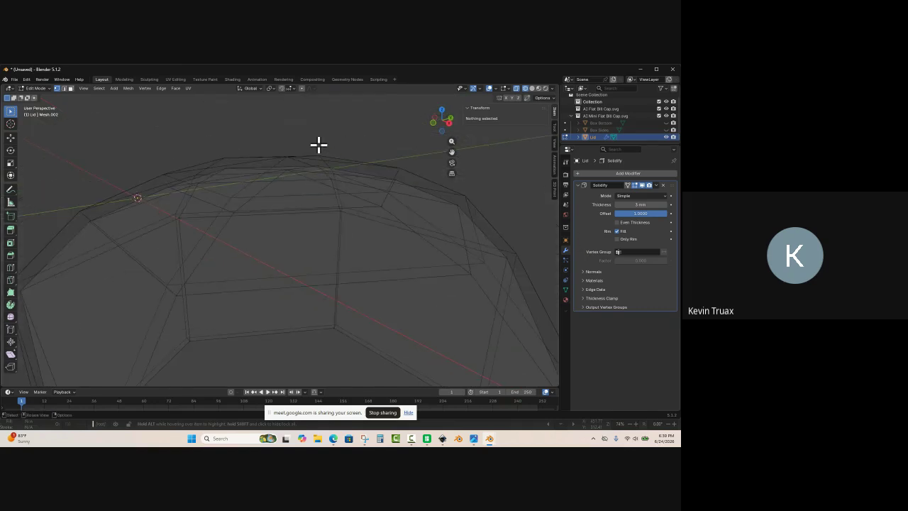
pyautogui.scroll(-2, 310, 138)
pyautogui.moveTo(310, 137); pyautogui.dragTo(426, 206, button='middle')
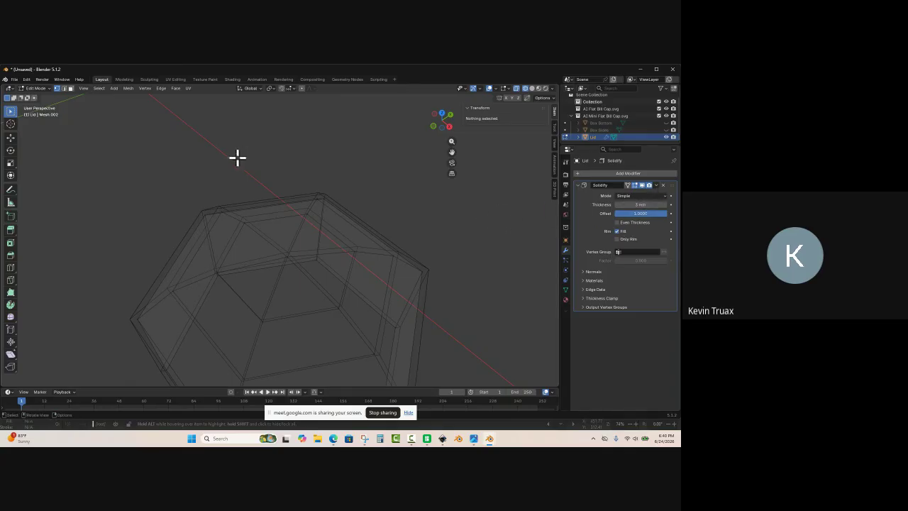
# Step: Leave Edit Mode and apply the lid's Solidify modifier
pyautogui.press('Tab')
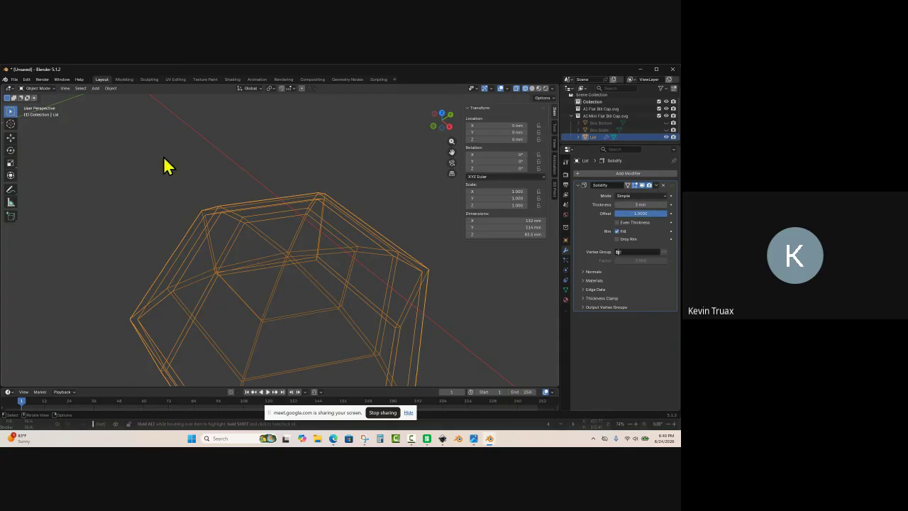
pyautogui.click(657, 186)
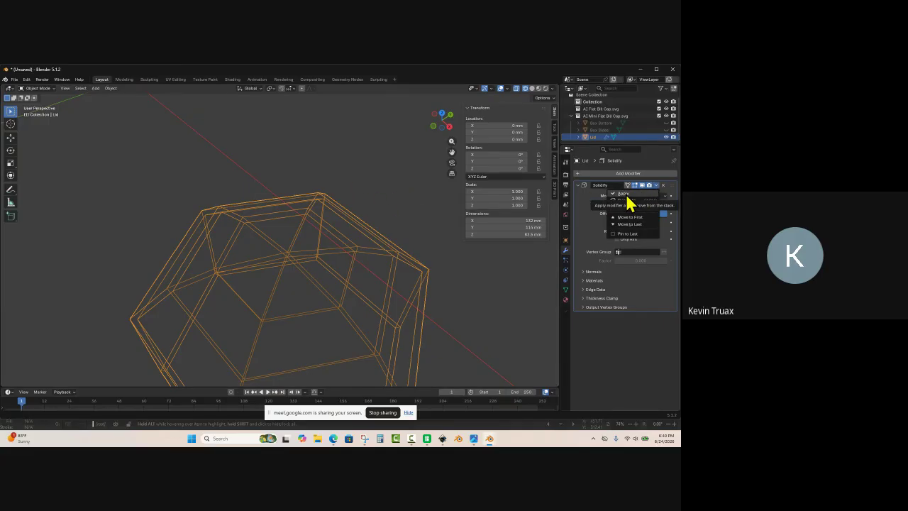
pyautogui.click(625, 196)
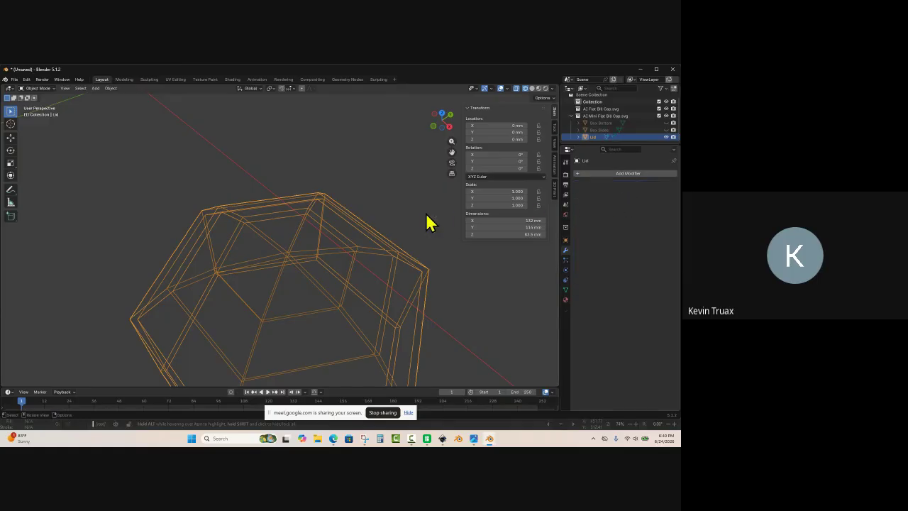
# Step: Select the apex vertex of the lid's outer shell and snap the 3D cursor to it
pyautogui.moveTo(426, 223); pyautogui.dragTo(413, 188, button='middle')
pyautogui.scroll(5, 263, 190)
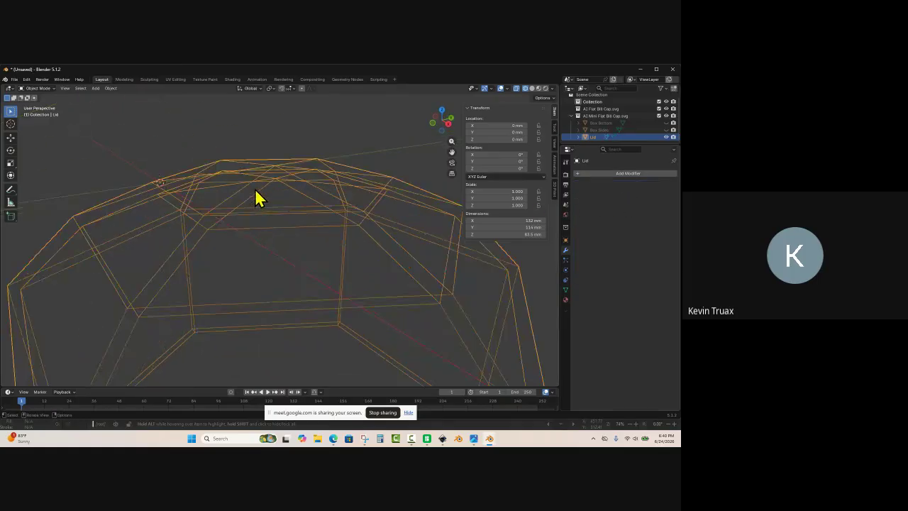
pyautogui.press('Tab')
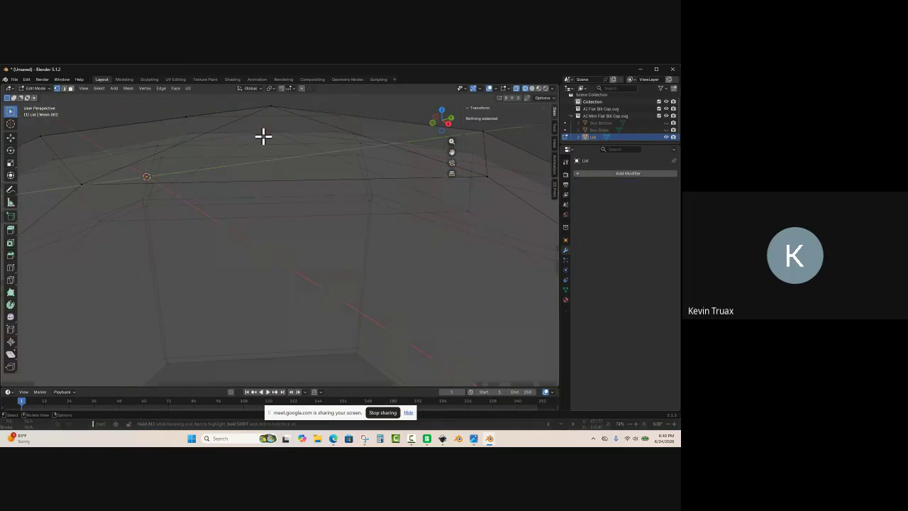
pyautogui.click(271, 106)
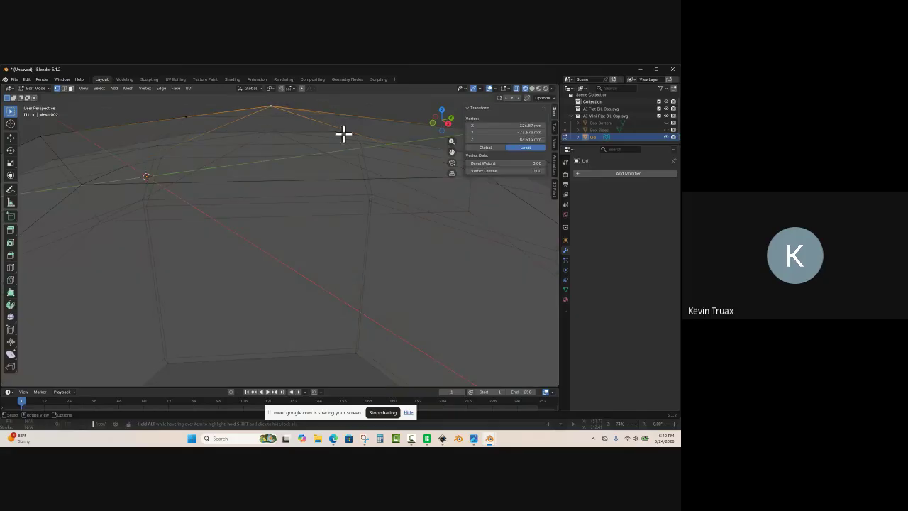
pyautogui.scroll(-5, 361, 160)
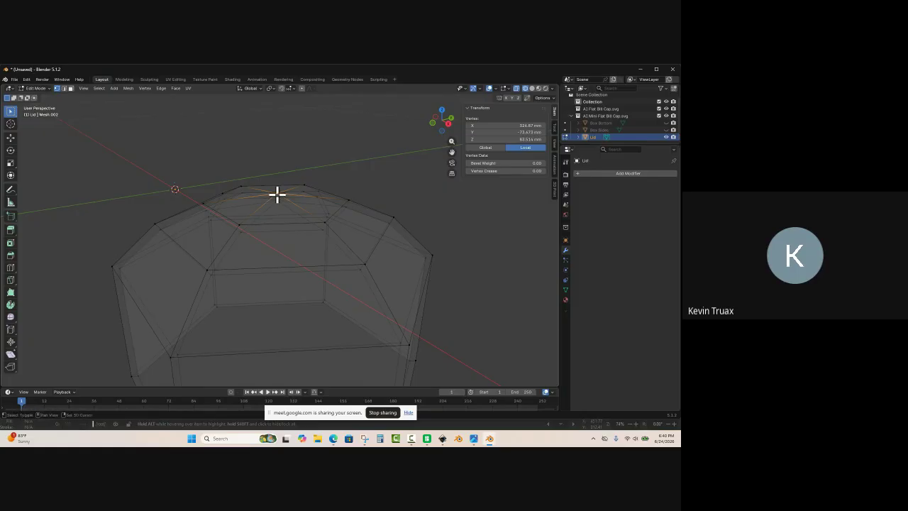
pyautogui.hotkey('shift', 'a')
pyautogui.moveTo(295, 171); pyautogui.dragTo(359, 189, button='middle')
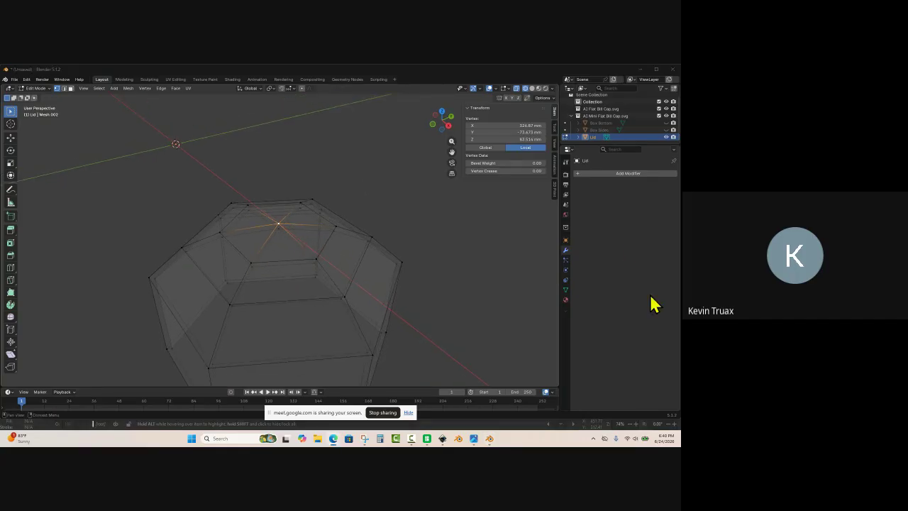
pyautogui.click(286, 188)
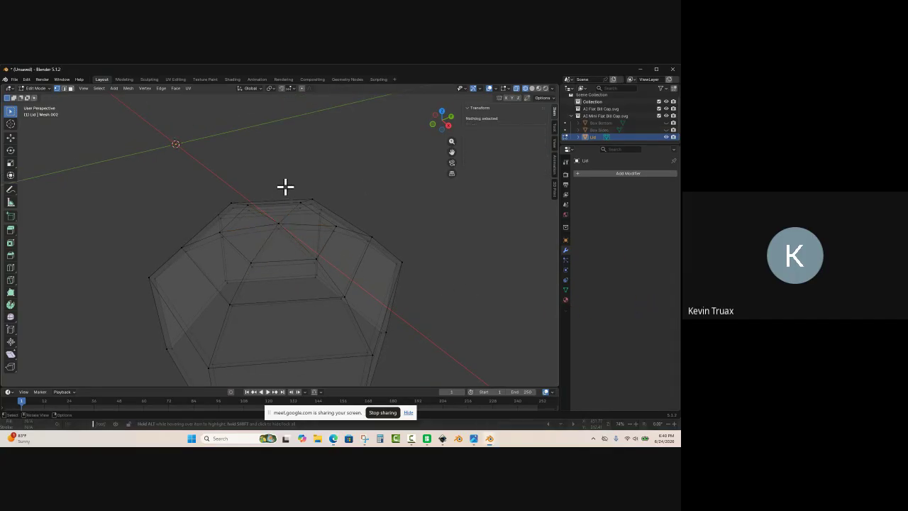
pyautogui.click(279, 223)
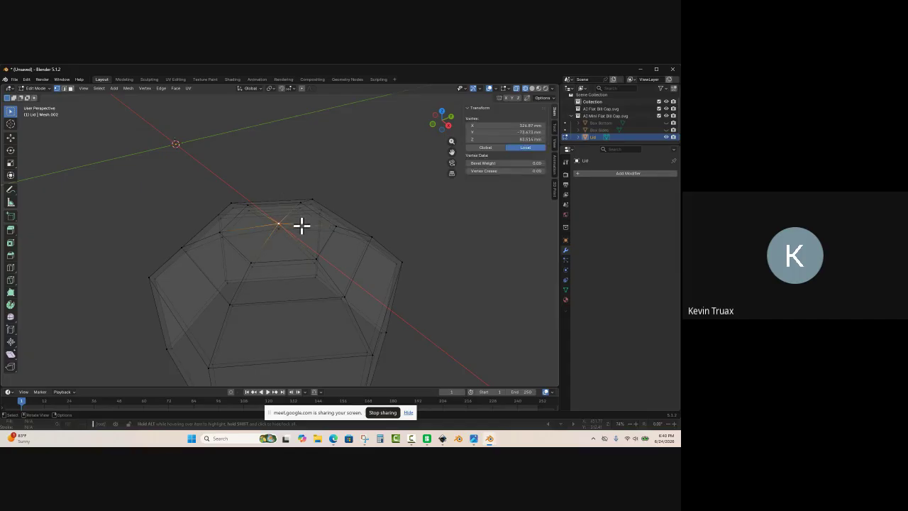
pyautogui.hotkey('shift', 's')
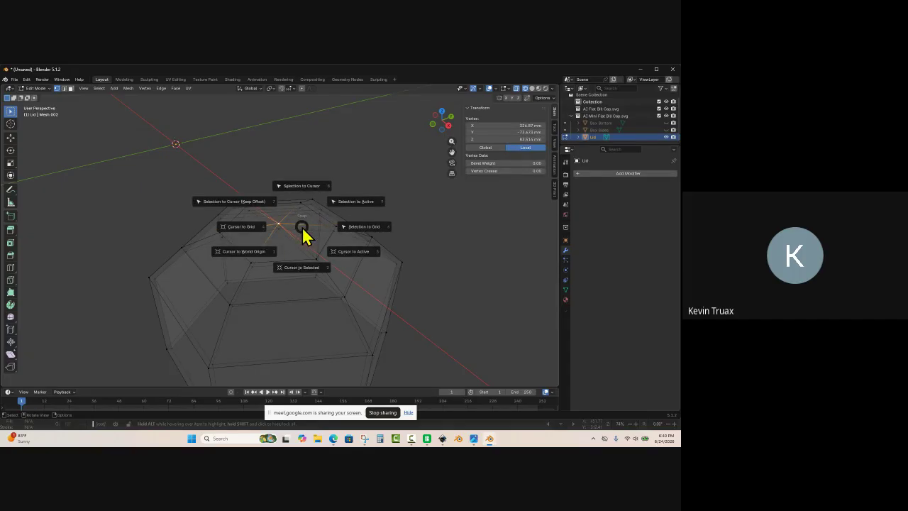
pyautogui.click(296, 270)
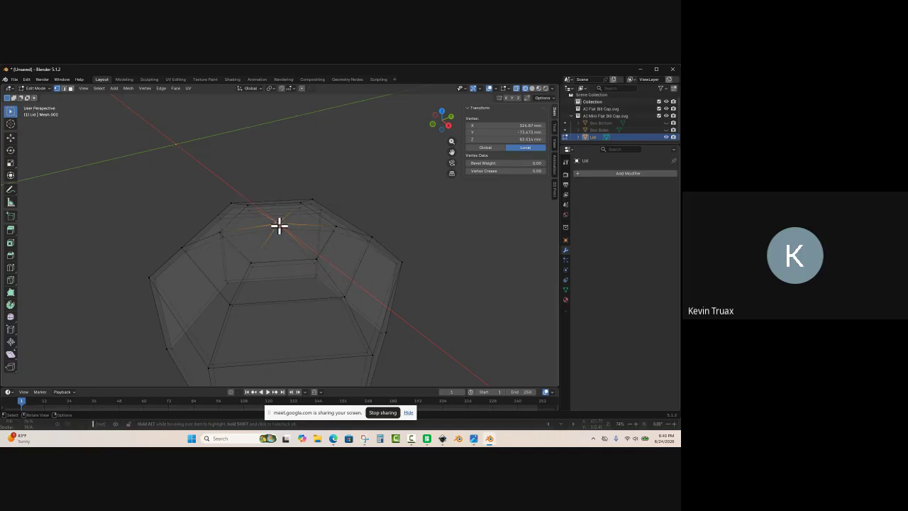
# Step: Return to solid shading and add an Ico Sphere at the 3D cursor on the lid's apex in Object Mode
pyautogui.moveTo(310, 220); pyautogui.dragTo(393, 203, button='middle')
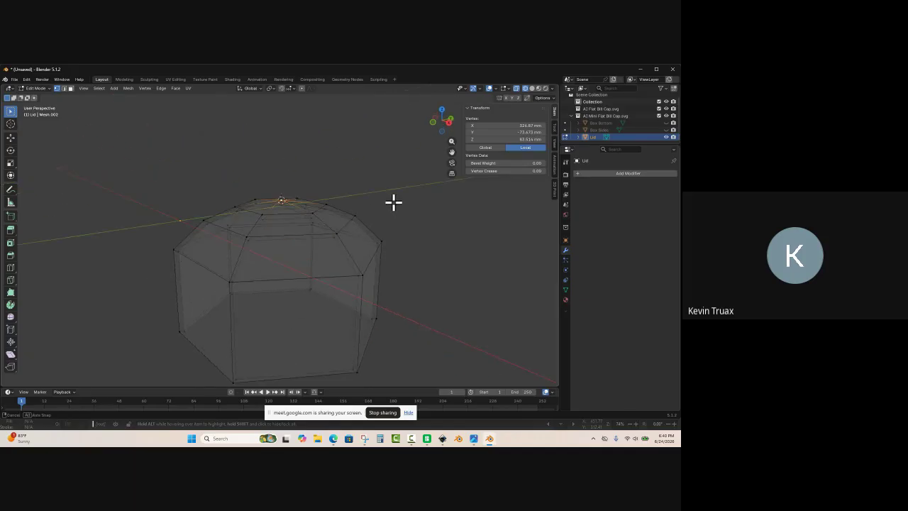
pyautogui.scroll(2, 234, 222)
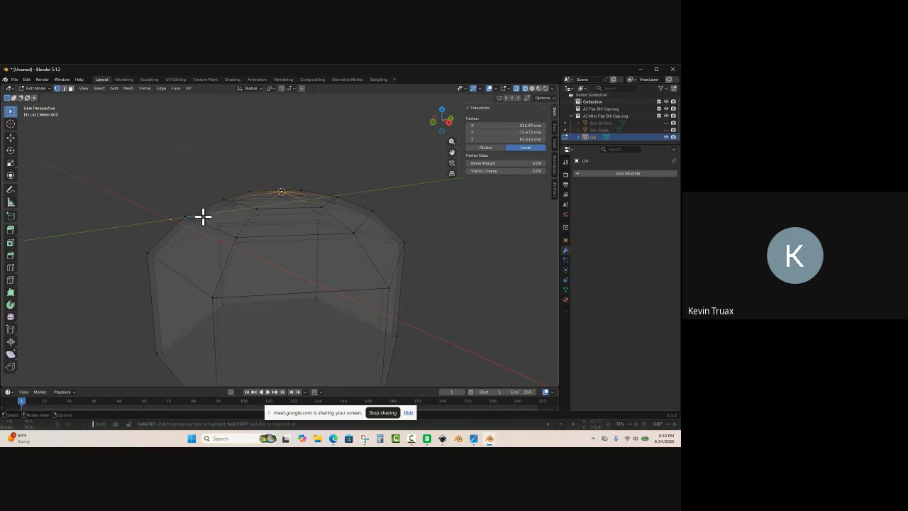
pyautogui.click(532, 88)
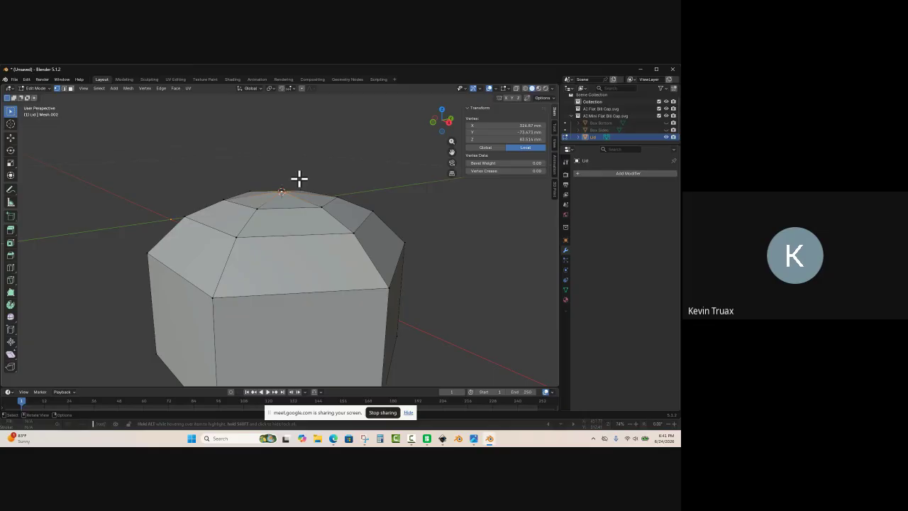
pyautogui.press('Tab')
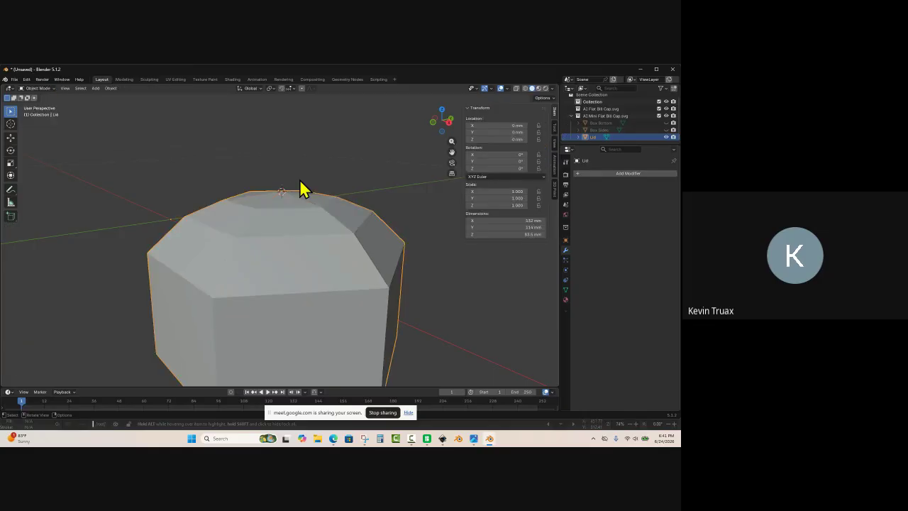
pyautogui.hotkey('shift', 'a')
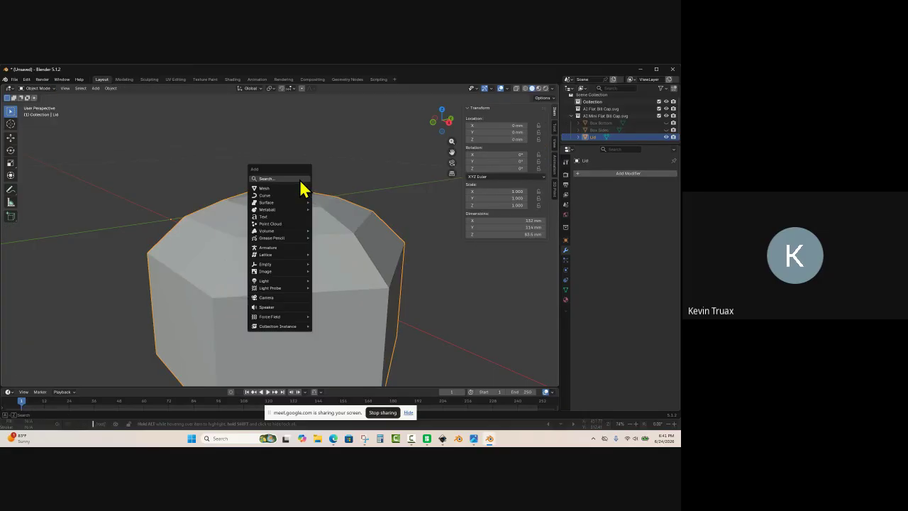
pyautogui.moveTo(290, 191)
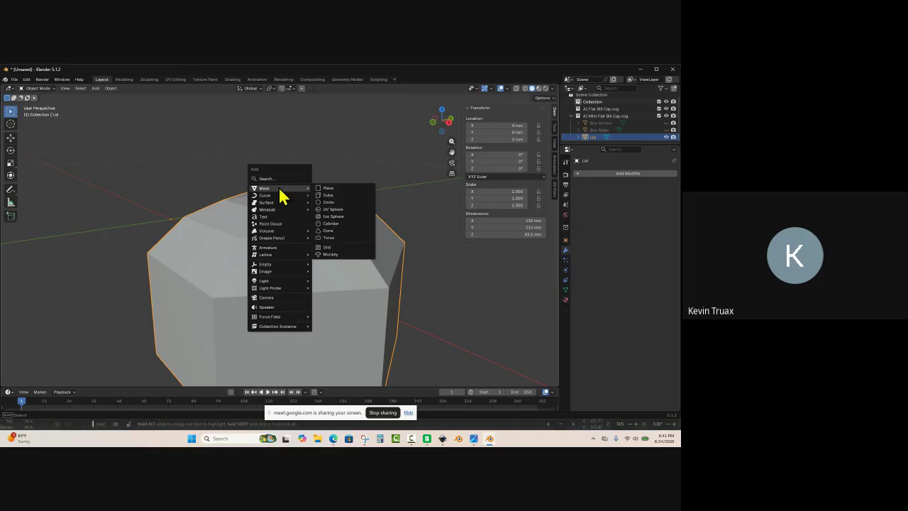
pyautogui.click(332, 220)
# Step: Scale the Ico Sphere down to a small knob about 7.7 mm across on top of the lid
pyautogui.scroll(-10, 330, 224)
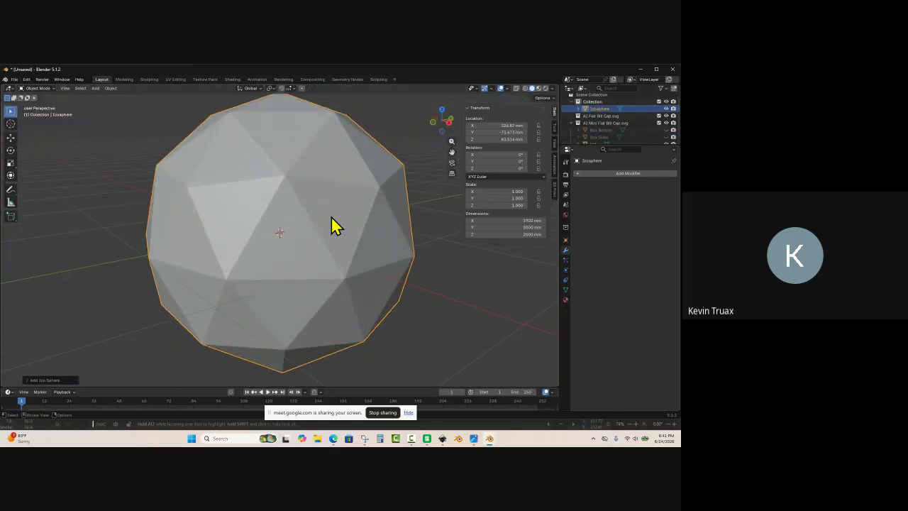
pyautogui.press('s')
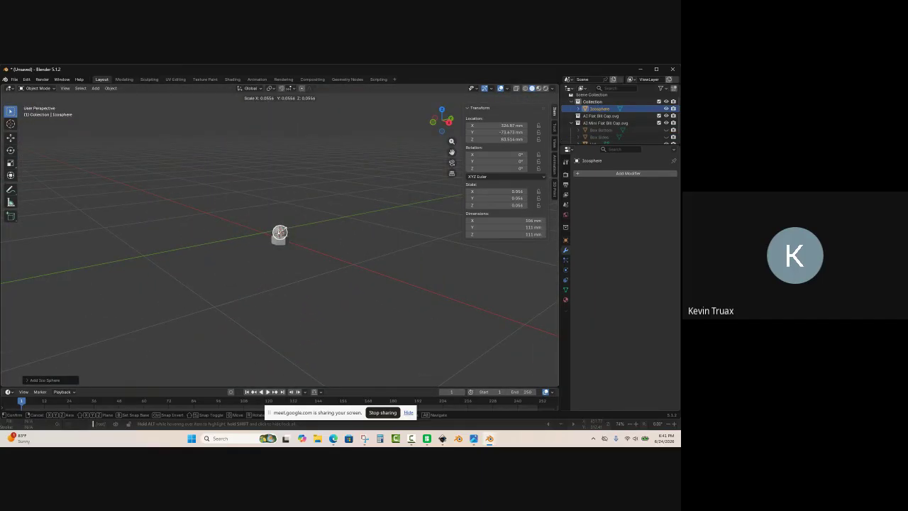
pyautogui.click(280, 232)
pyautogui.scroll(10, 280, 232)
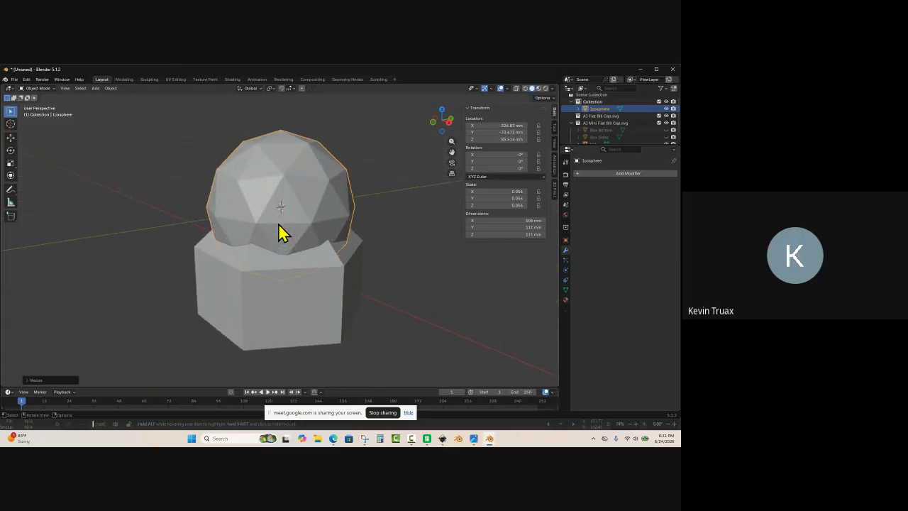
pyautogui.press('s')
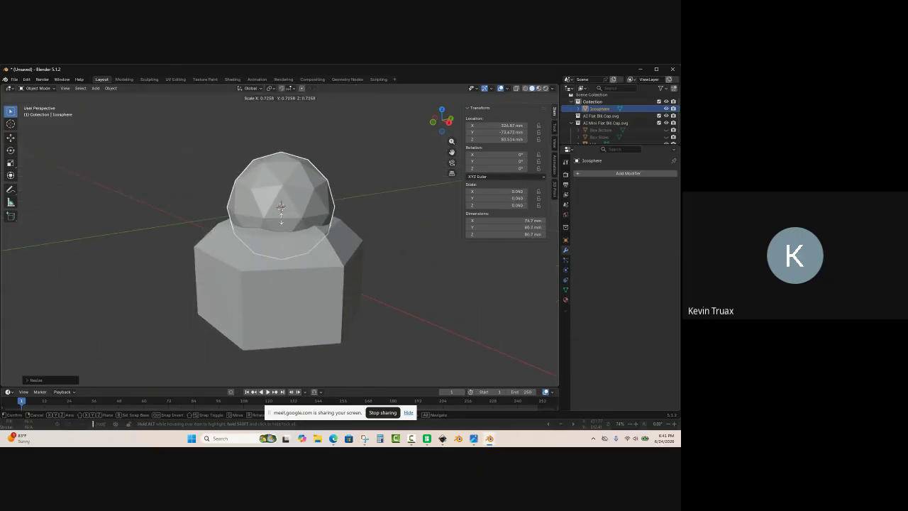
pyautogui.click(280, 191)
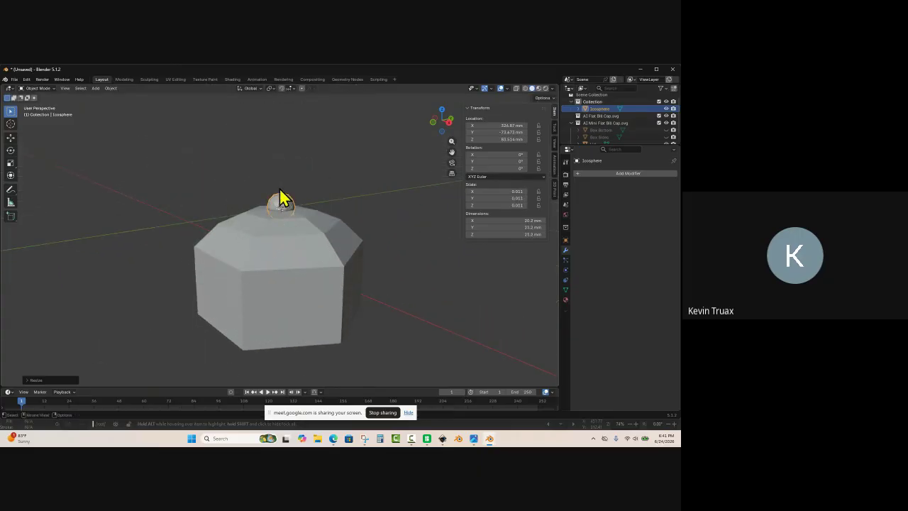
pyautogui.scroll(5, 281, 194)
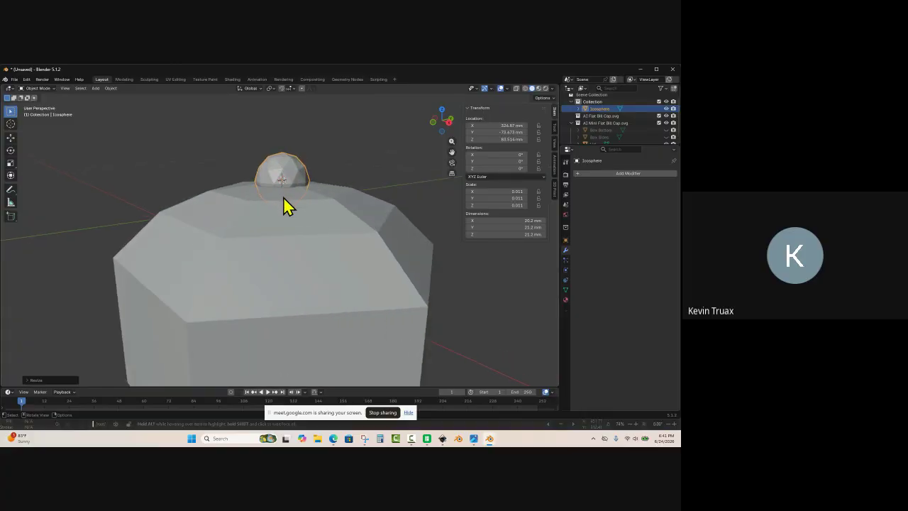
pyautogui.press('s')
pyautogui.click(282, 184)
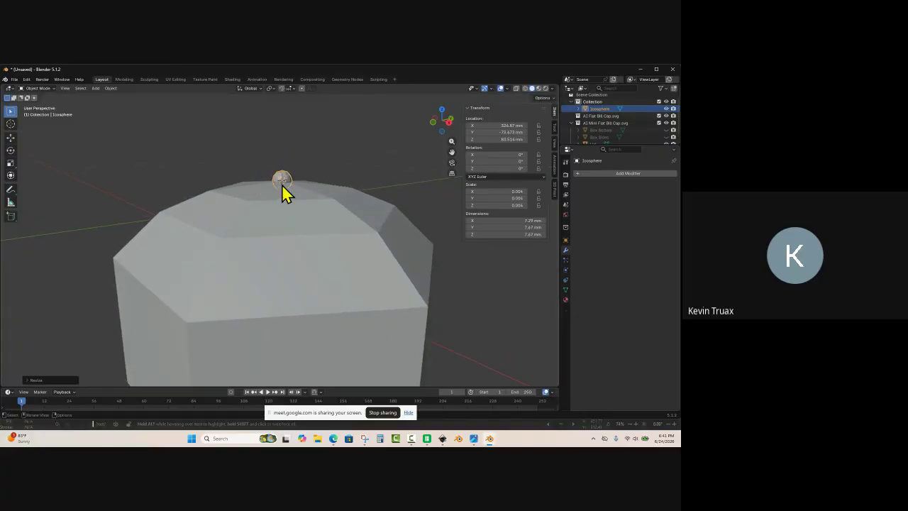
# Step: Add a Subdivision Surface modifier to the knob sphere with 3 viewport levels
pyautogui.moveTo(308, 156)
pyautogui.mouseDown(button='middle')
pyautogui.moveTo(307, 206)
pyautogui.moveTo(314, 166)
pyautogui.moveTo(294, 190)
pyautogui.moveTo(314, 159)
pyautogui.mouseUp(button='middle')
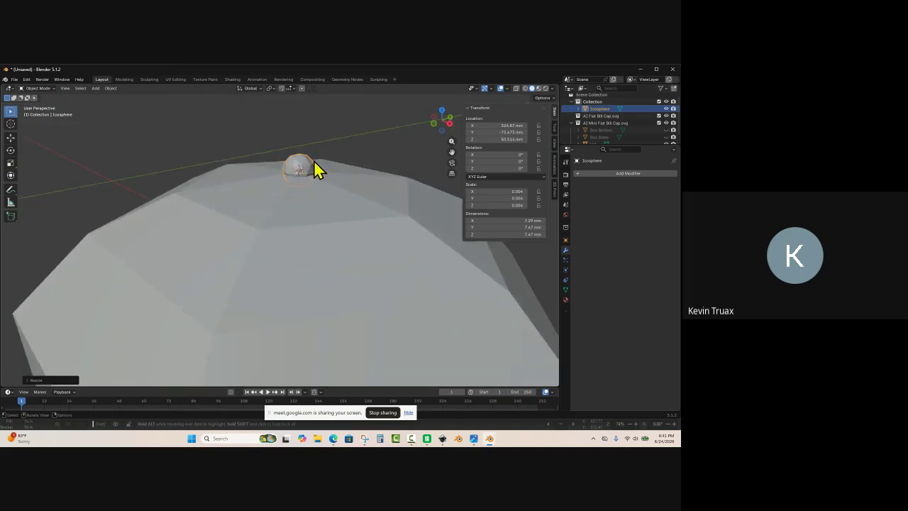
pyautogui.scroll(4, 311, 156)
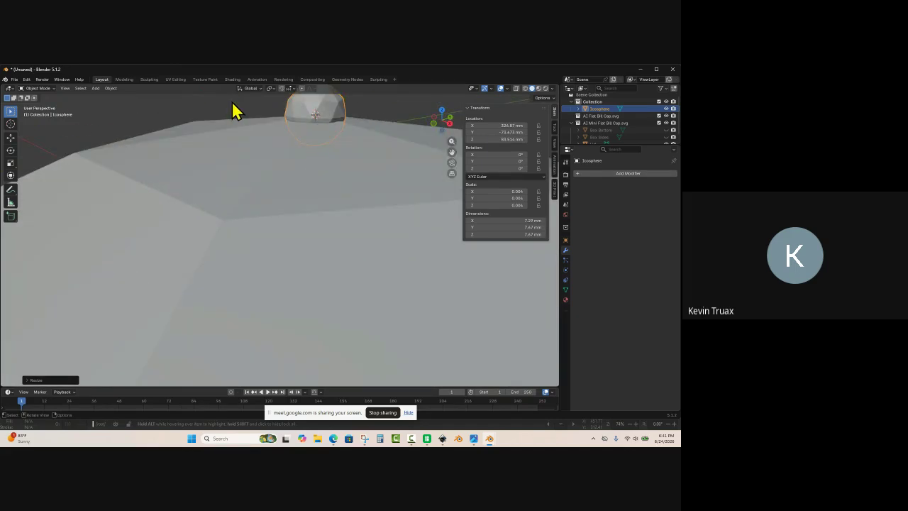
pyautogui.moveTo(232, 102); pyautogui.dragTo(225, 164, button='middle')
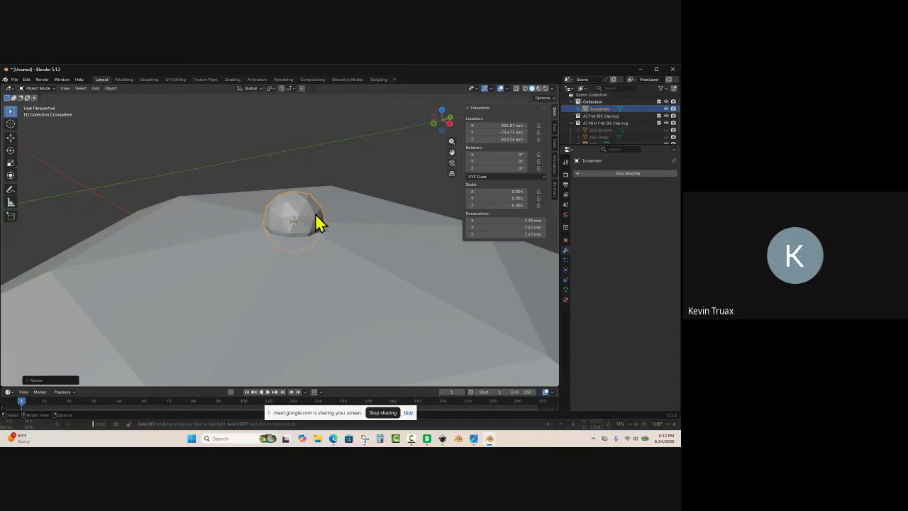
pyautogui.click(608, 175)
pyautogui.click(592, 176)
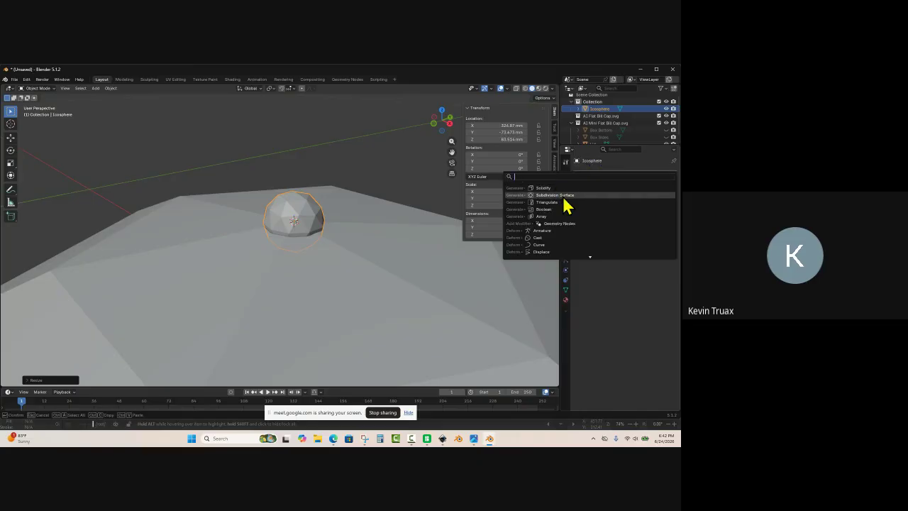
pyautogui.click(565, 199)
pyautogui.click(648, 204)
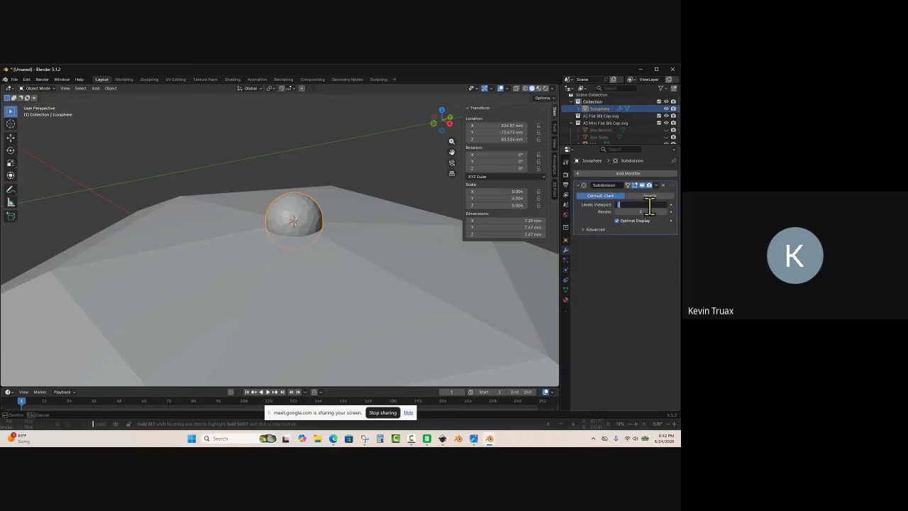
pyautogui.write('3')
pyautogui.press('Return')
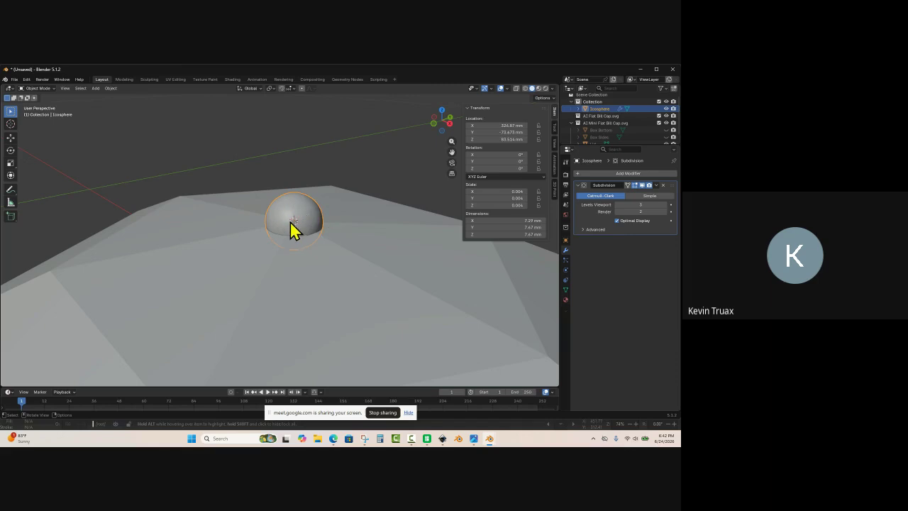
# Step: Flatten the knob sphere's mesh along the Z axis in Edit Mode to a low dome on the lid's apex
pyautogui.click(280, 166)
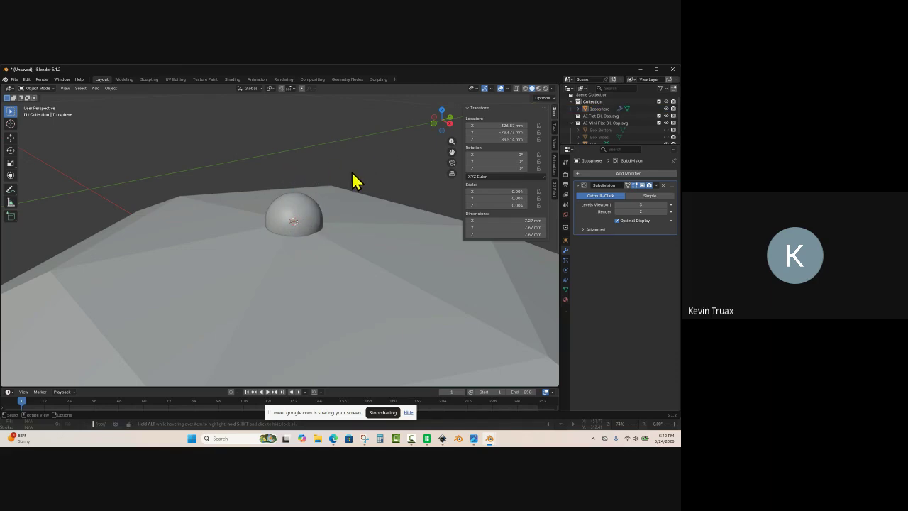
pyautogui.click(308, 217)
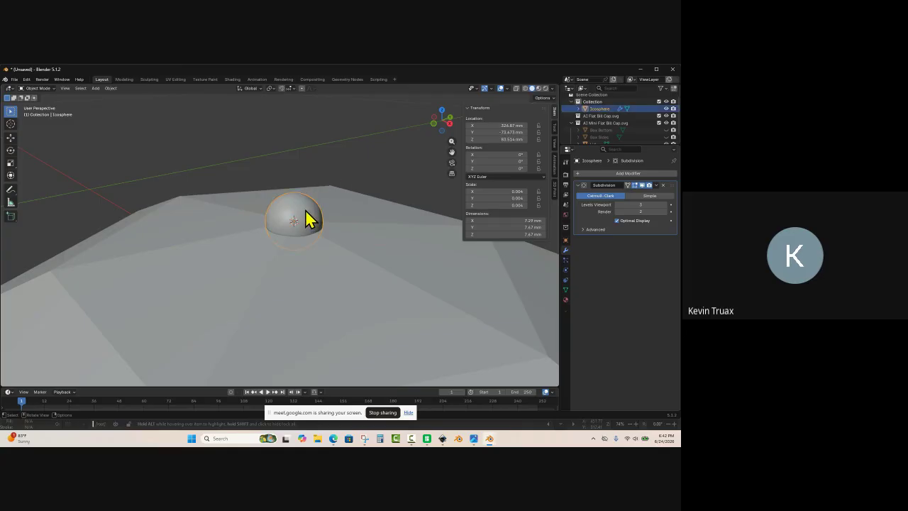
pyautogui.press('Tab')
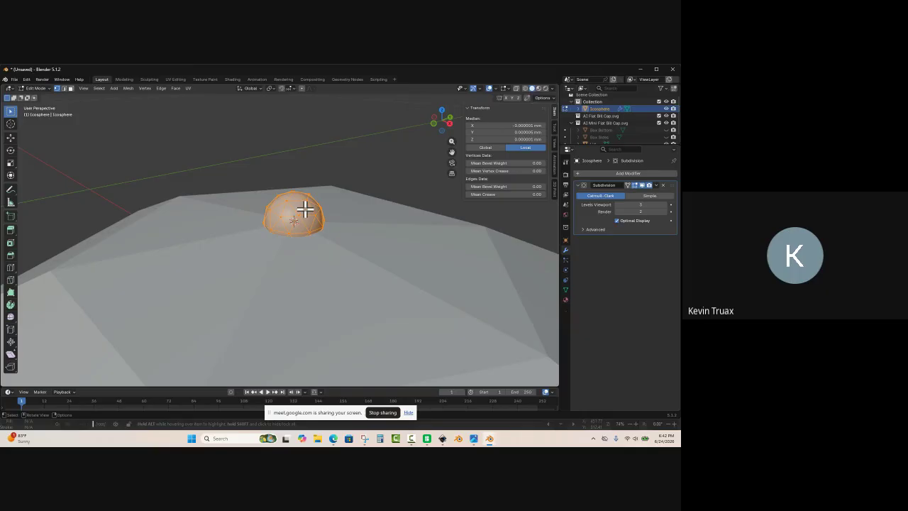
pyautogui.press('s')
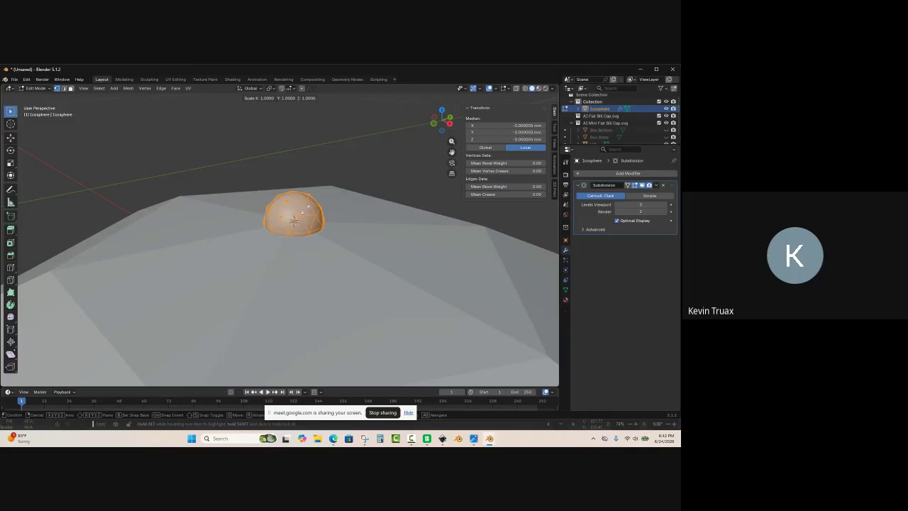
pyautogui.press('z')
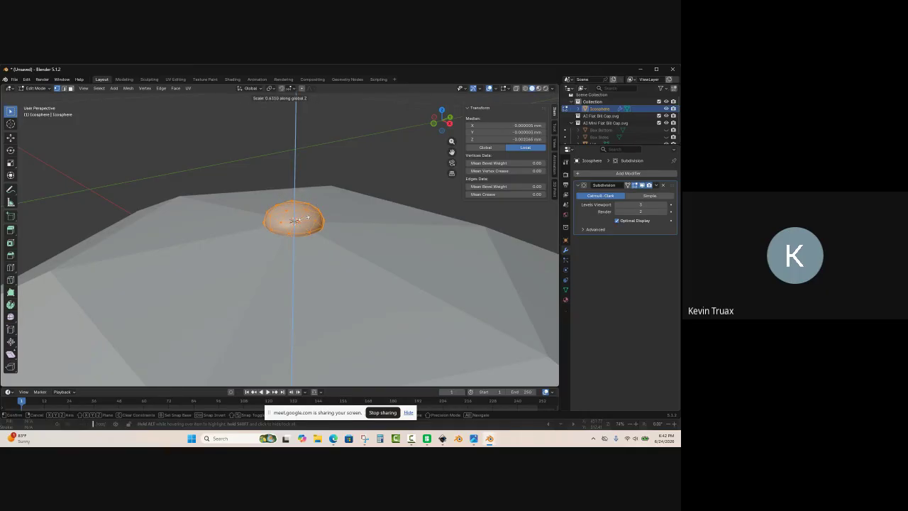
pyautogui.click(303, 220)
pyautogui.scroll(-5, 314, 188)
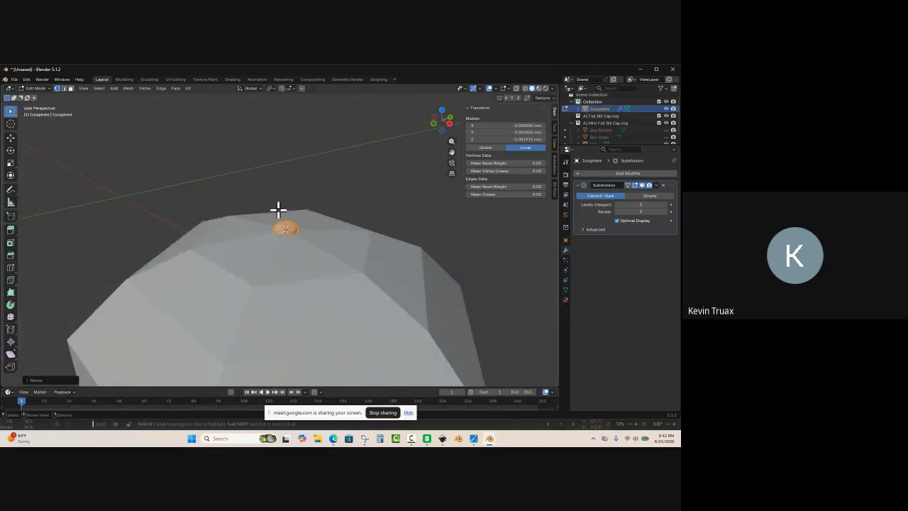
pyautogui.scroll(3, 279, 210)
pyautogui.scroll(2, 290, 213)
# Step: Flatten the knob mesh further along Z to about 2.6 mm high, return to Object Mode and deselect the knob
pyautogui.press('s')
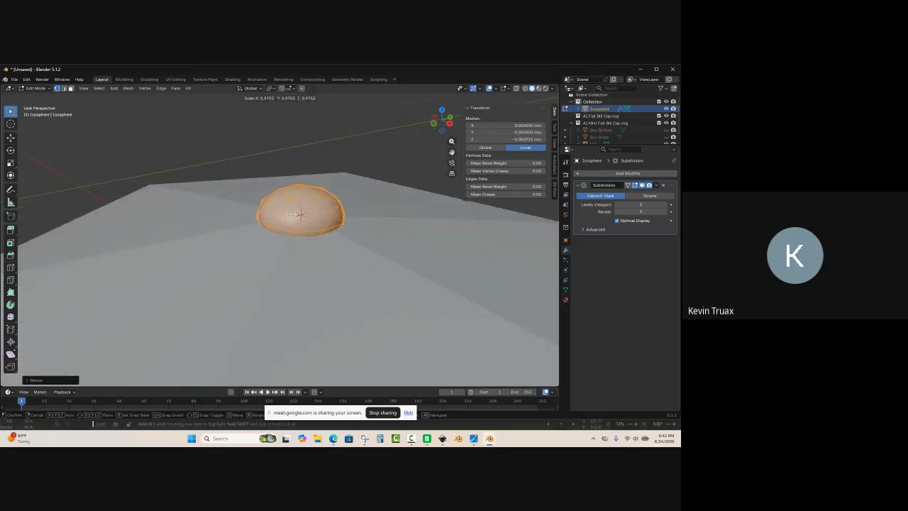
pyautogui.press('z')
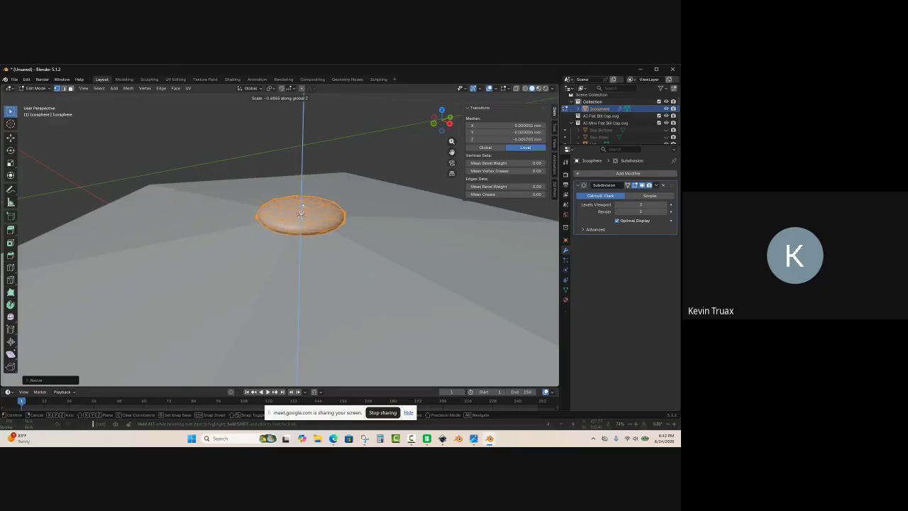
pyautogui.click(302, 211)
pyautogui.scroll(-2, 348, 162)
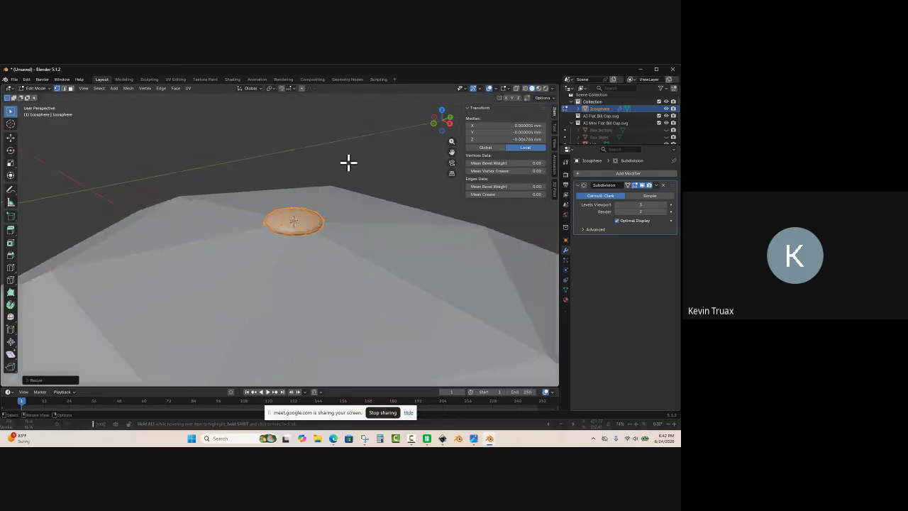
pyautogui.click(350, 163)
pyautogui.scroll(-3, 355, 168)
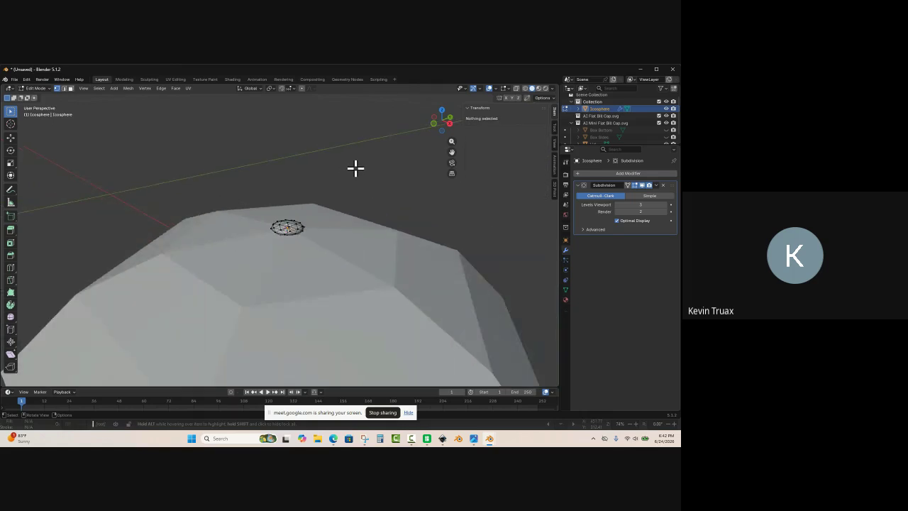
pyautogui.press('Tab')
pyautogui.click(351, 186)
pyautogui.scroll(-2, 357, 199)
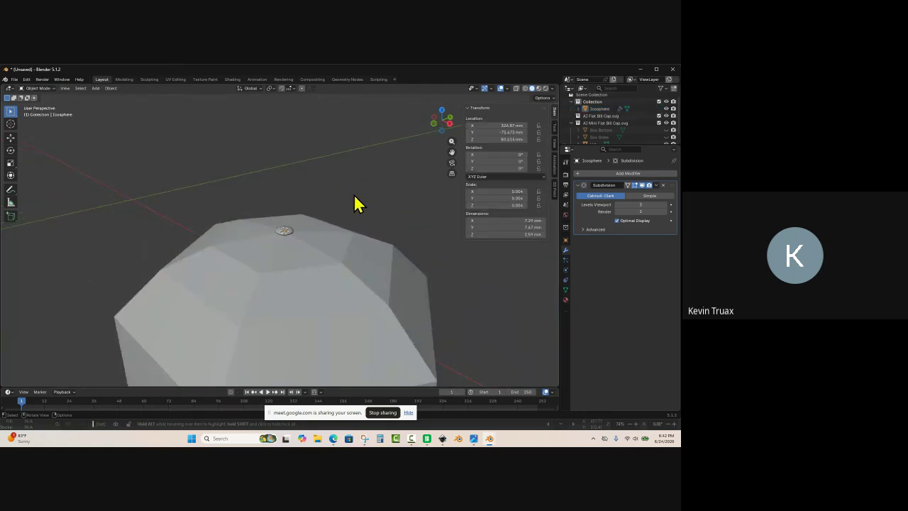
# Step: Examine the flattened knob on the lid's apex up close and check the inside of the lid from below
pyautogui.scroll(7, 286, 234)
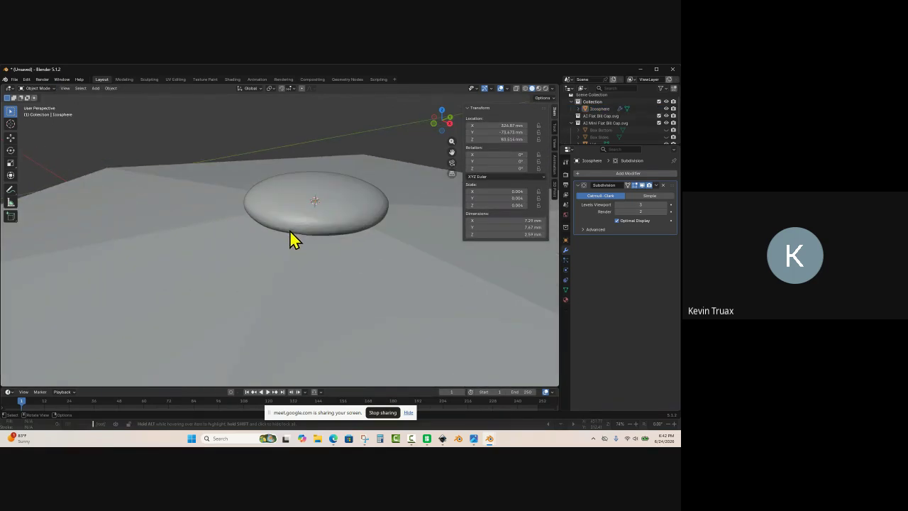
pyautogui.scroll(-7, 294, 225)
pyautogui.moveTo(424, 315); pyautogui.dragTo(407, 251, button='middle')
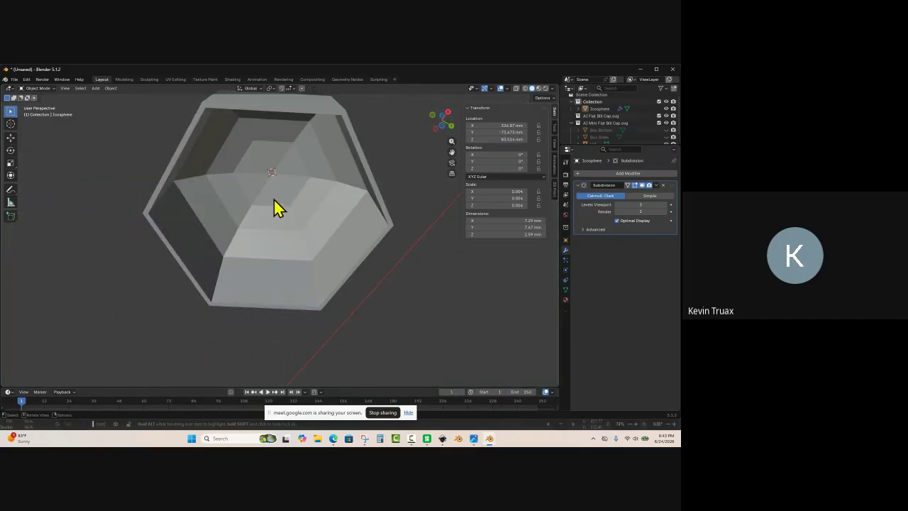
pyautogui.scroll(5, 263, 149)
pyautogui.scroll(-5, 269, 156)
pyautogui.scroll(-3, 340, 150)
pyautogui.moveTo(340, 150); pyautogui.dragTo(341, 233, button='middle')
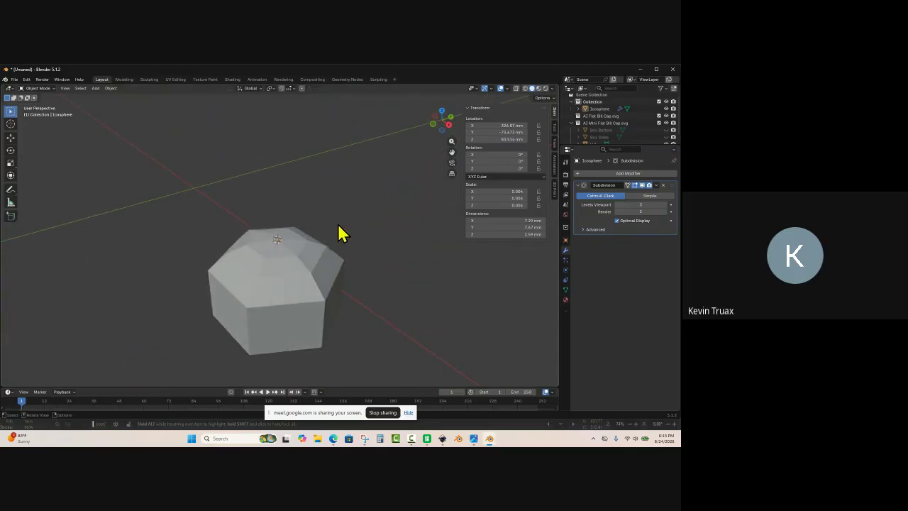
pyautogui.scroll(4, 254, 245)
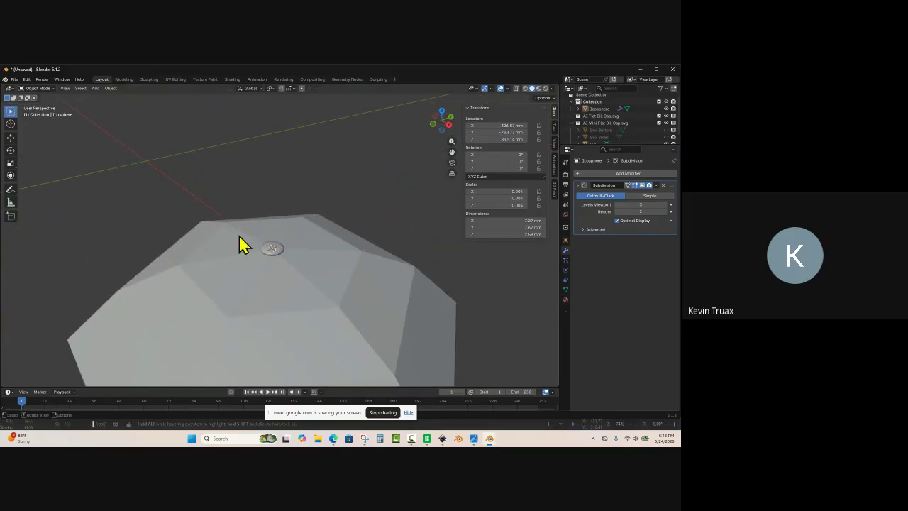
# Step: Place the 3D cursor in empty space beside the lid and return to the selection tool with nothing selected
pyautogui.click(10, 124)
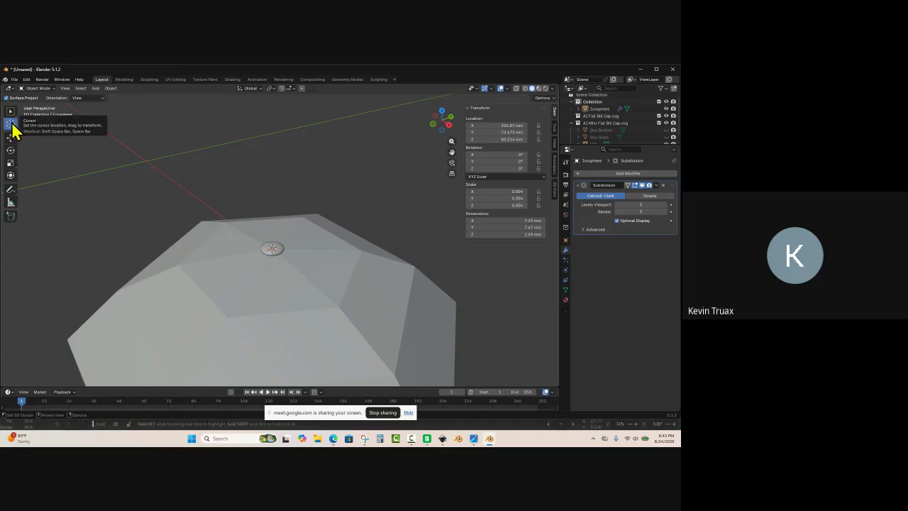
pyautogui.click(60, 199)
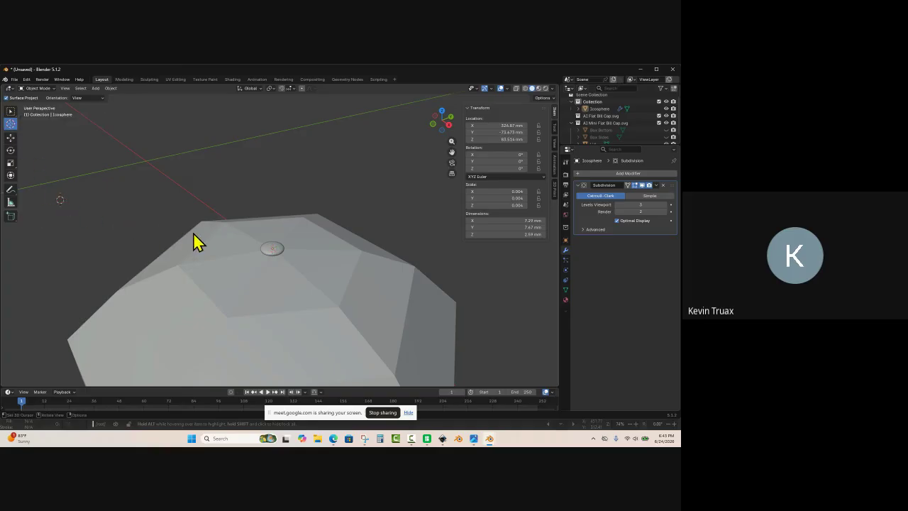
pyautogui.click(10, 111)
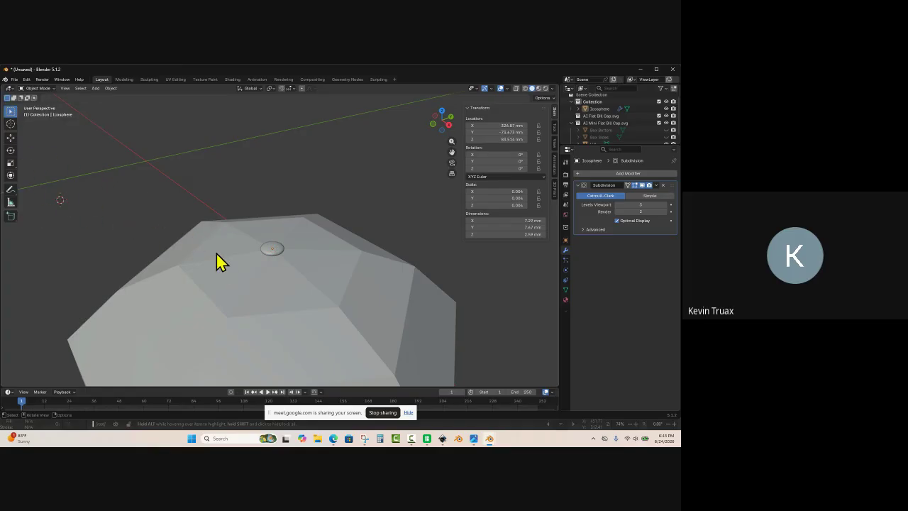
pyautogui.click(241, 228)
pyautogui.scroll(-3, 241, 222)
pyautogui.click(380, 192)
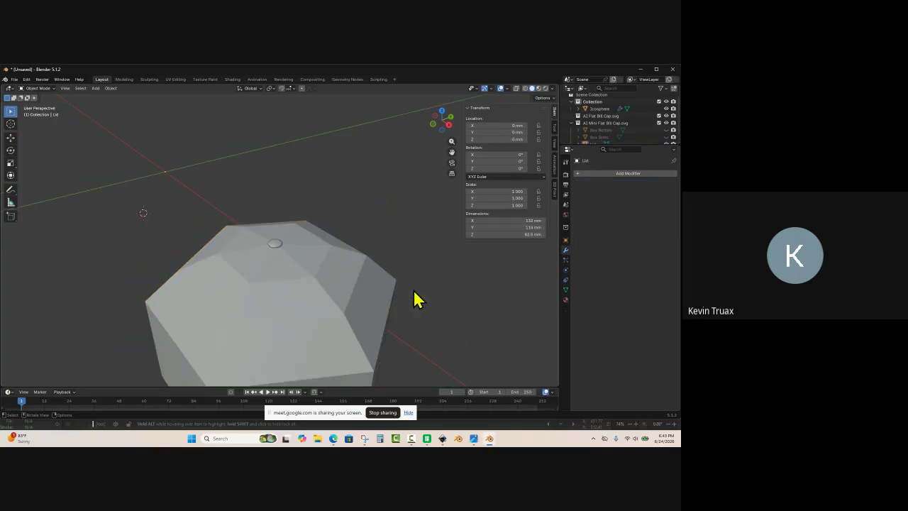
pyautogui.moveTo(423, 322)
pyautogui.mouseDown(button='middle')
pyautogui.moveTo(420, 256)
pyautogui.moveTo(424, 325)
pyautogui.mouseUp(button='middle')
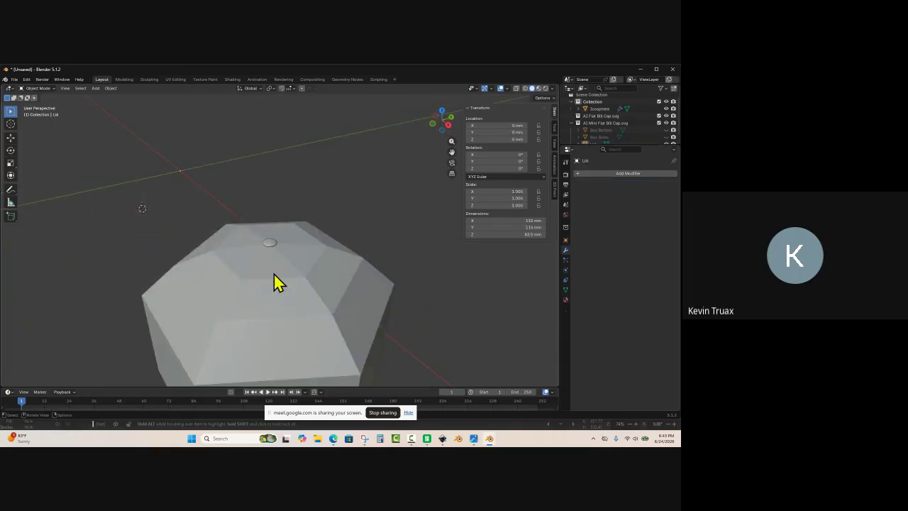
# Step: Scale the knob up uniformly to about 8.6 by 9 mm across
pyautogui.scroll(3, 254, 243)
pyautogui.scroll(3, 252, 259)
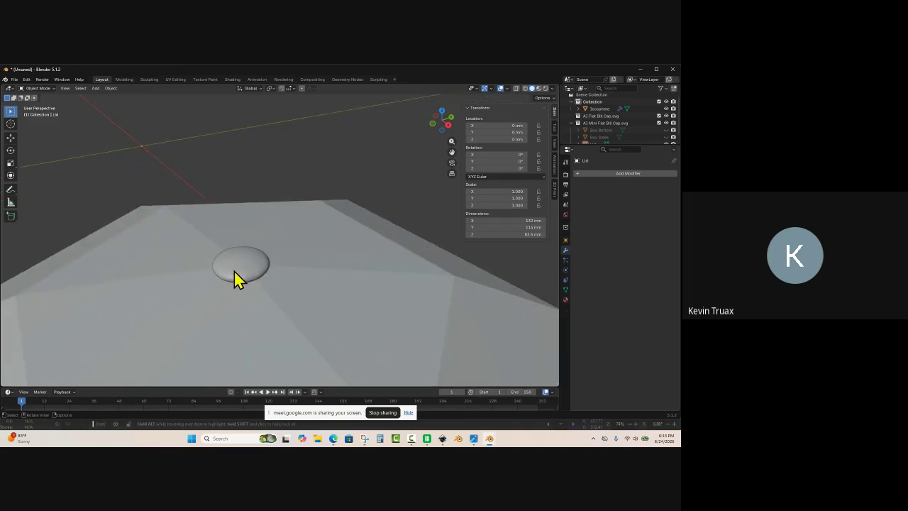
pyautogui.click(234, 271)
pyautogui.press('s')
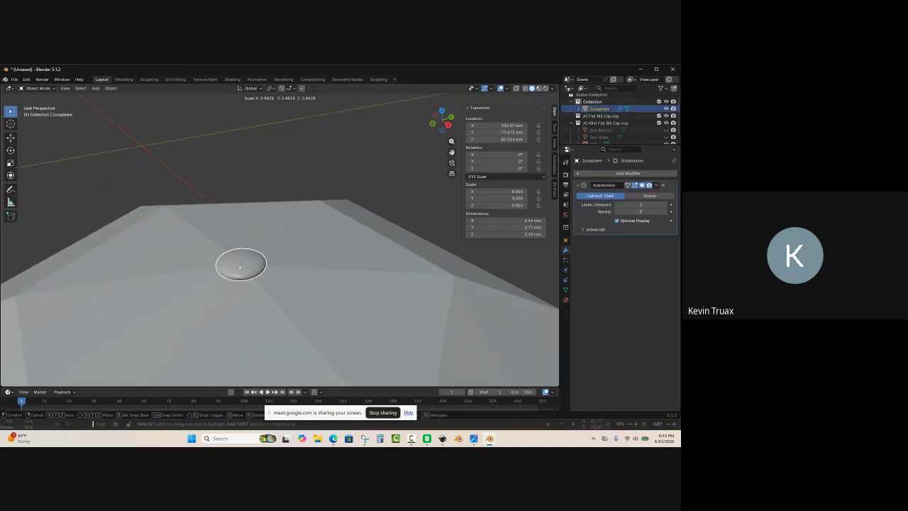
pyautogui.click(233, 272)
pyautogui.moveTo(233, 271); pyautogui.dragTo(302, 227, button='middle')
# Step: Scale the knob along the Z axis to about 3.9 mm high and deselect it
pyautogui.press('s')
pyautogui.press('z')
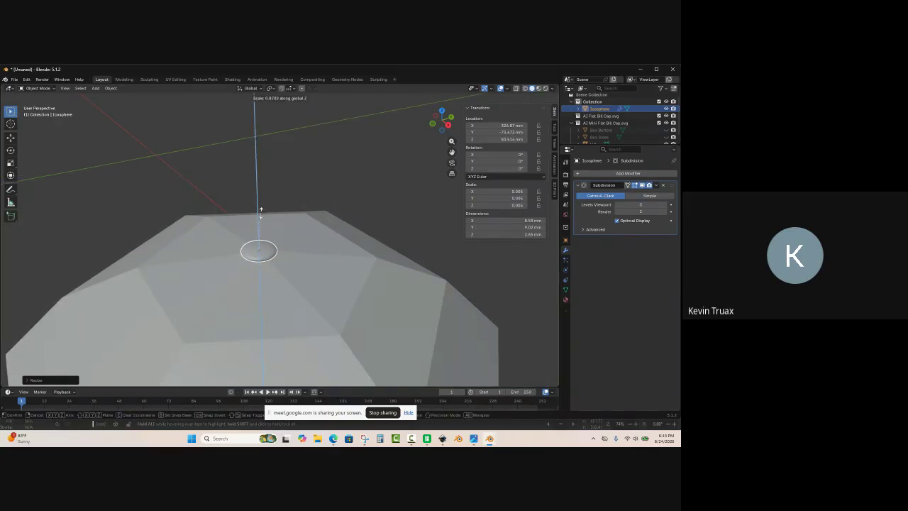
pyautogui.click(278, 231)
pyautogui.moveTo(382, 212)
pyautogui.mouseDown(button='middle')
pyautogui.moveTo(379, 223)
pyautogui.moveTo(378, 201)
pyautogui.mouseUp(button='middle')
pyautogui.click(378, 198)
pyautogui.scroll(-2, 359, 188)
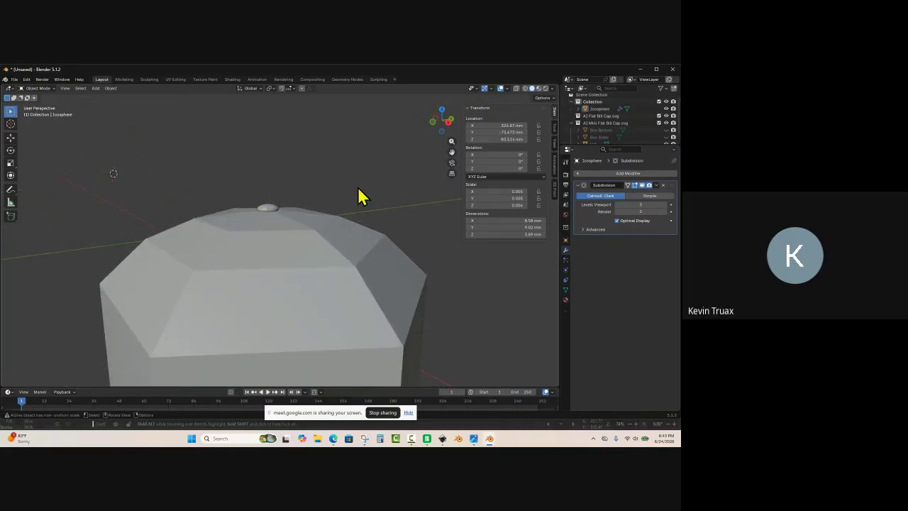
# Step: Unhide the Box Bottom and Box Sides objects and inspect the assembled box from the side and from underneath
pyautogui.moveTo(408, 245); pyautogui.dragTo(430, 284, button='middle')
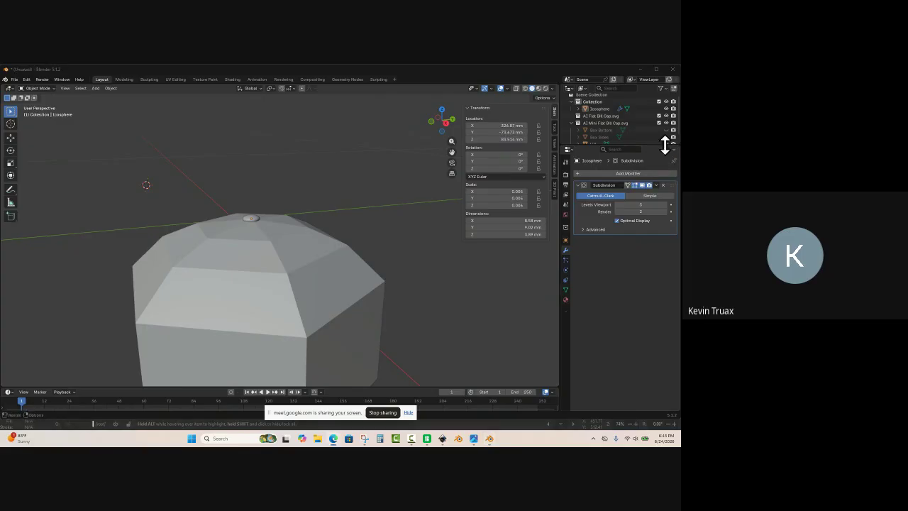
pyautogui.scroll(-1, 626, 138)
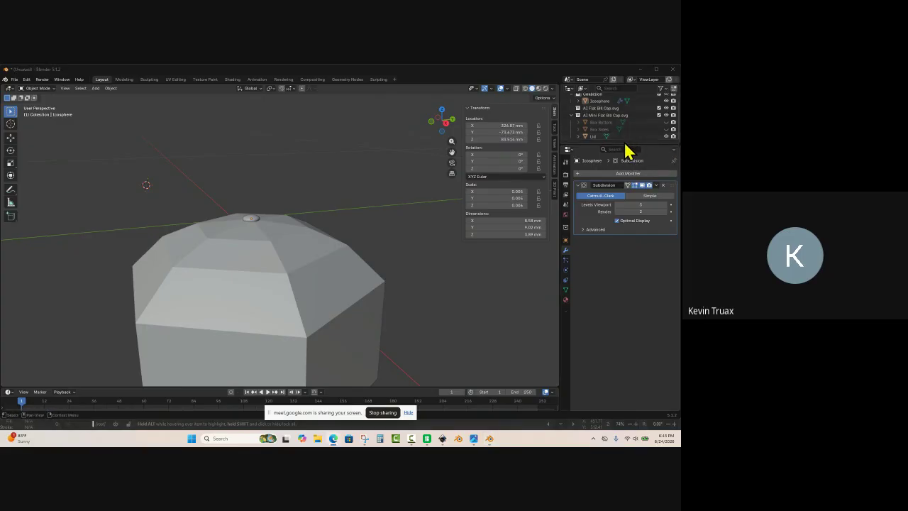
pyautogui.scroll(1, 627, 147)
pyautogui.scroll(-2, 330, 183)
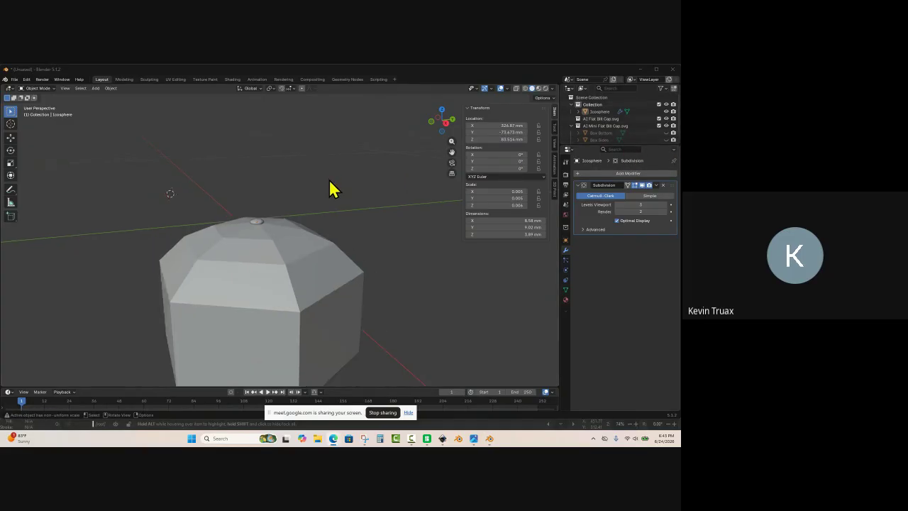
pyautogui.moveTo(329, 197)
pyautogui.mouseDown(button='middle')
pyautogui.moveTo(312, 187)
pyautogui.moveTo(324, 149)
pyautogui.moveTo(340, 138)
pyautogui.moveTo(342, 199)
pyautogui.mouseUp(button='middle')
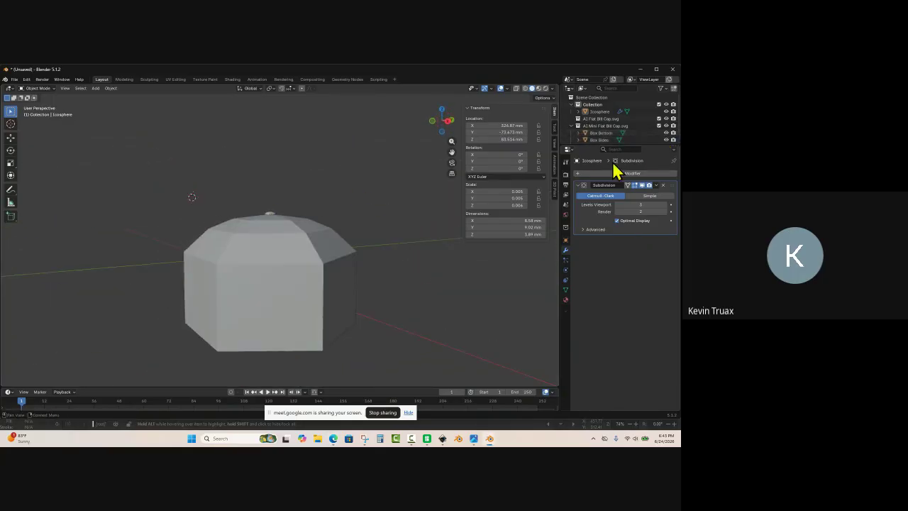
pyautogui.scroll(-1, 443, 222)
pyautogui.moveTo(441, 222); pyautogui.dragTo(413, 194, button='middle')
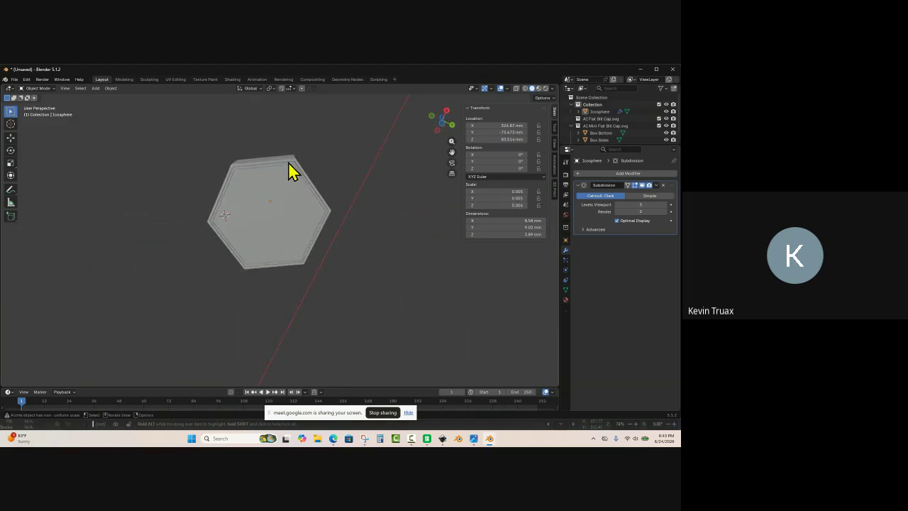
pyautogui.moveTo(365, 163); pyautogui.dragTo(404, 229, button='middle')
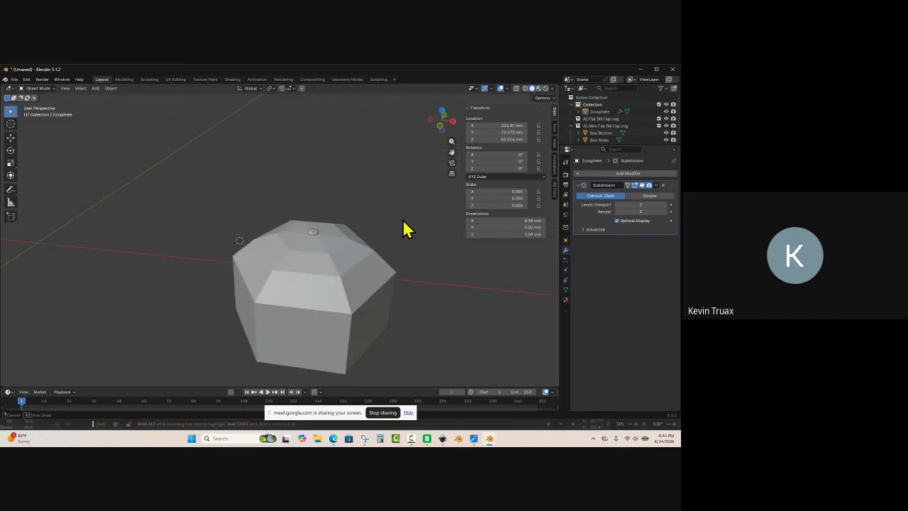
# Step: Save the project to the Desktop as "A1 Mini Cap Gift Box.blend"
pyautogui.click(12, 81)
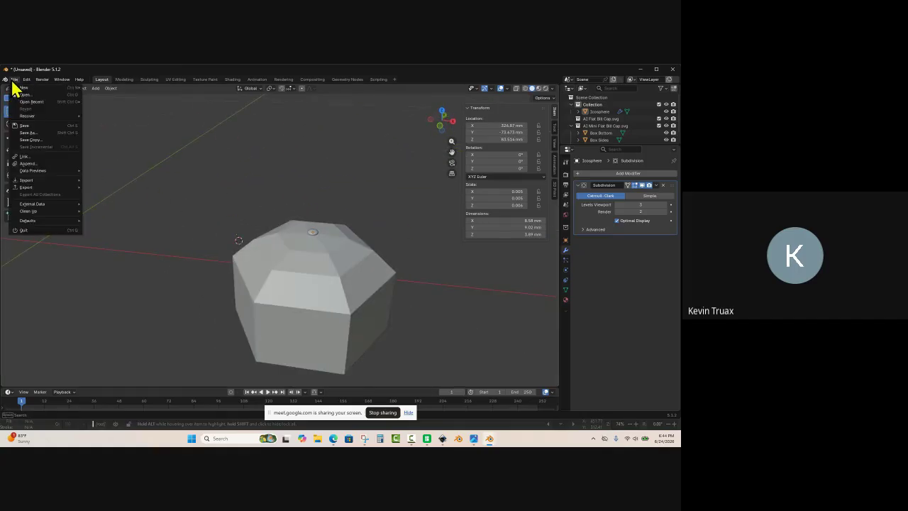
pyautogui.click(32, 134)
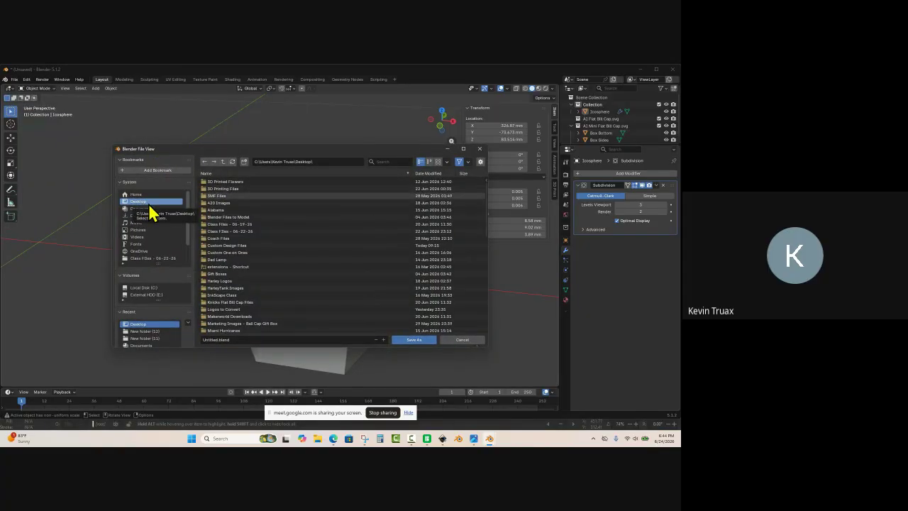
pyautogui.click(252, 339)
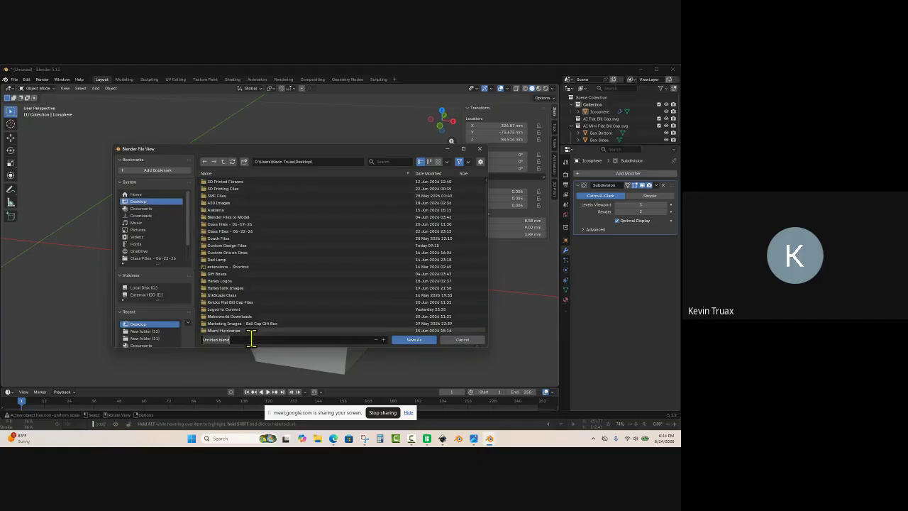
pyautogui.press('BackSpace')
pyautogui.click(418, 340)
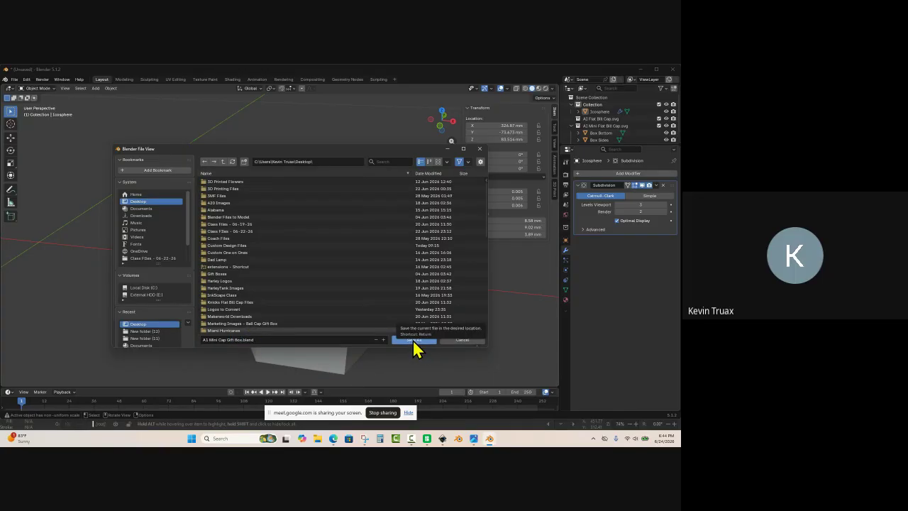
pyautogui.click(412, 339)
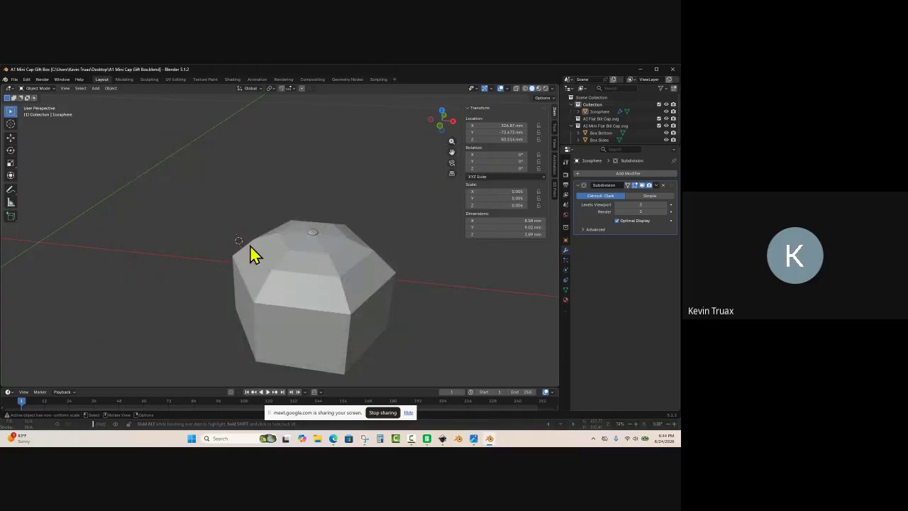
# Step: Export the gift box model to the Desktop as the STL file "A1 Mini Cap Gift Box.stl" with modifiers applied
pyautogui.click(14, 80)
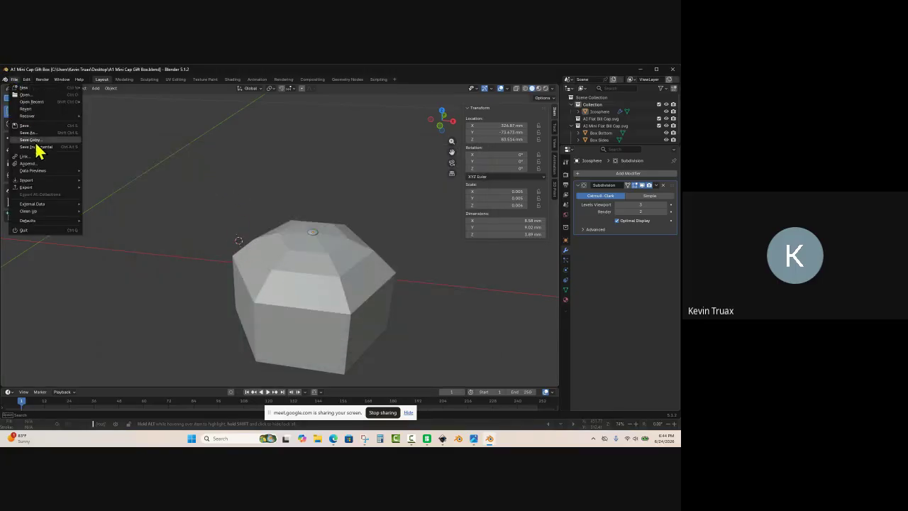
pyautogui.moveTo(49, 187)
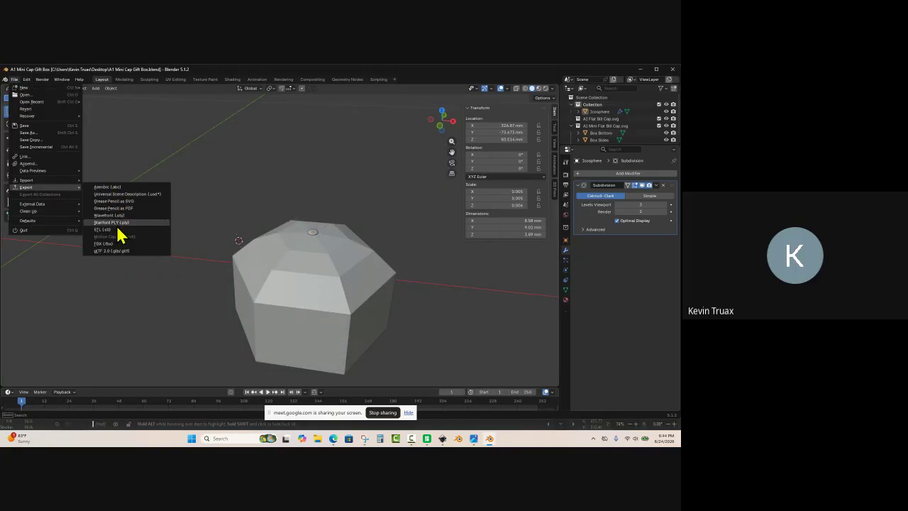
pyautogui.click(112, 230)
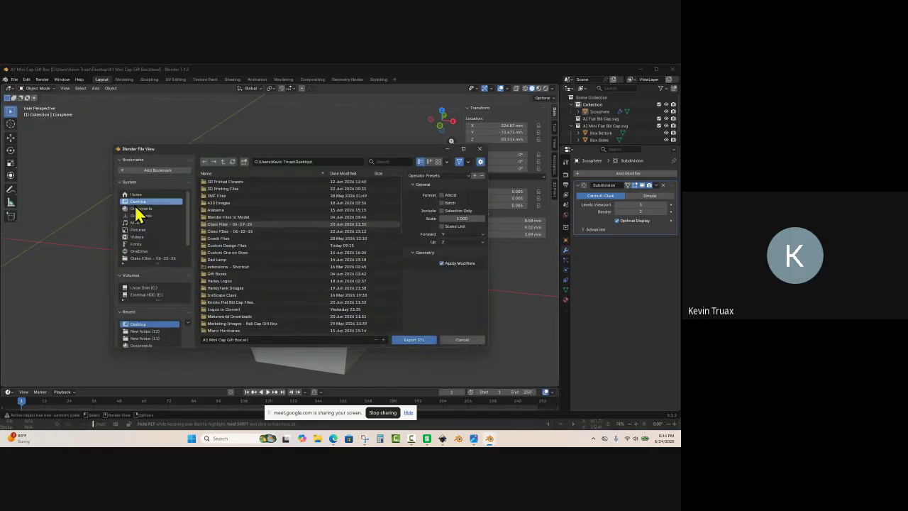
pyautogui.click(423, 340)
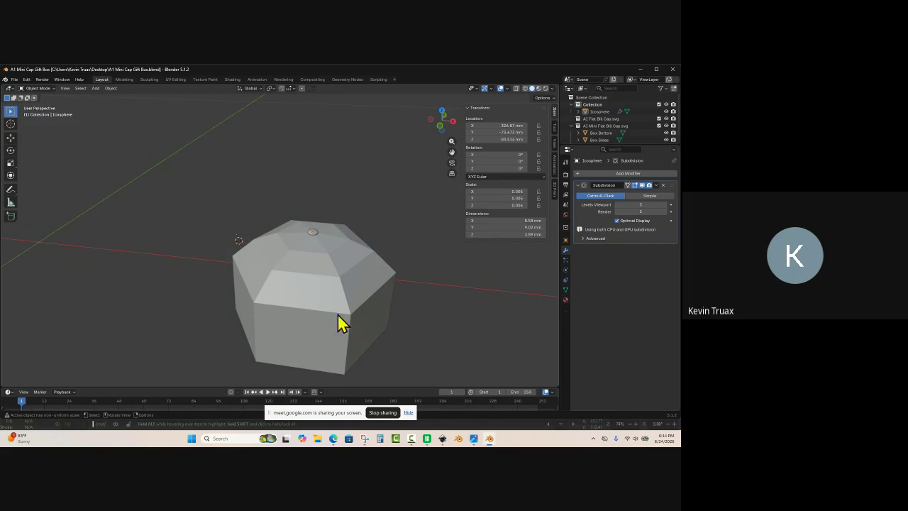
# Step: Switch to Bambu Studio and start a new project, discarding the unsaved changes of the current one
pyautogui.click(427, 440)
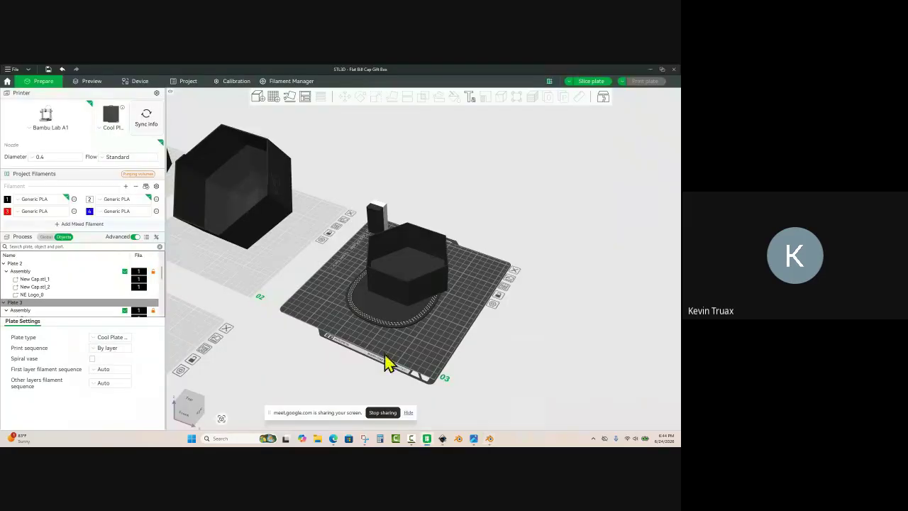
pyautogui.click(13, 69)
pyautogui.click(23, 79)
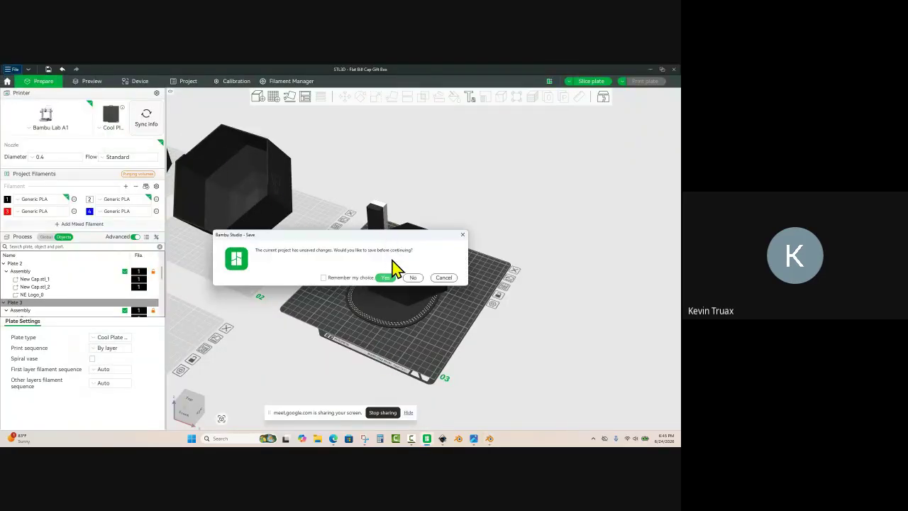
pyautogui.click(412, 278)
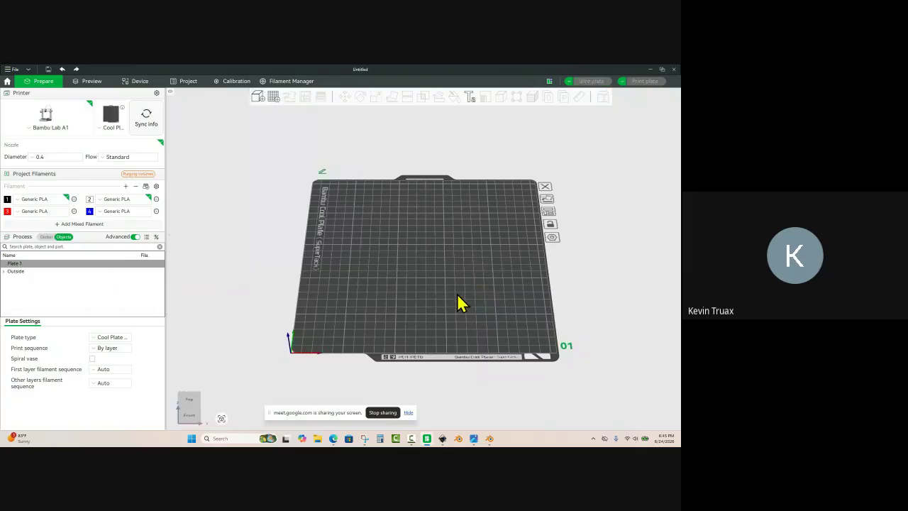
pyautogui.moveTo(457, 295); pyautogui.dragTo(469, 299)
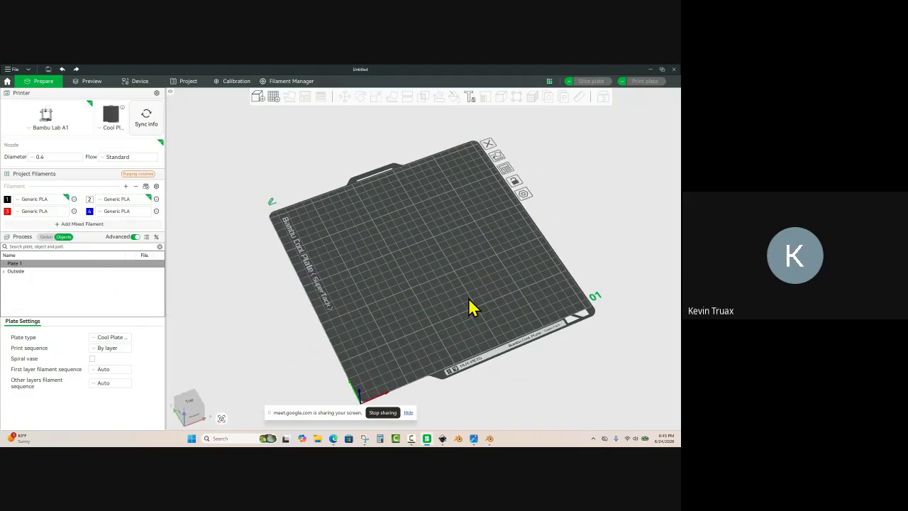
# Step: Import "A1 Mini Cap Gift Box.stl" from the Desktop onto the plate and accept scaling it to millimetres
pyautogui.hotkey('ctrl', 'i')
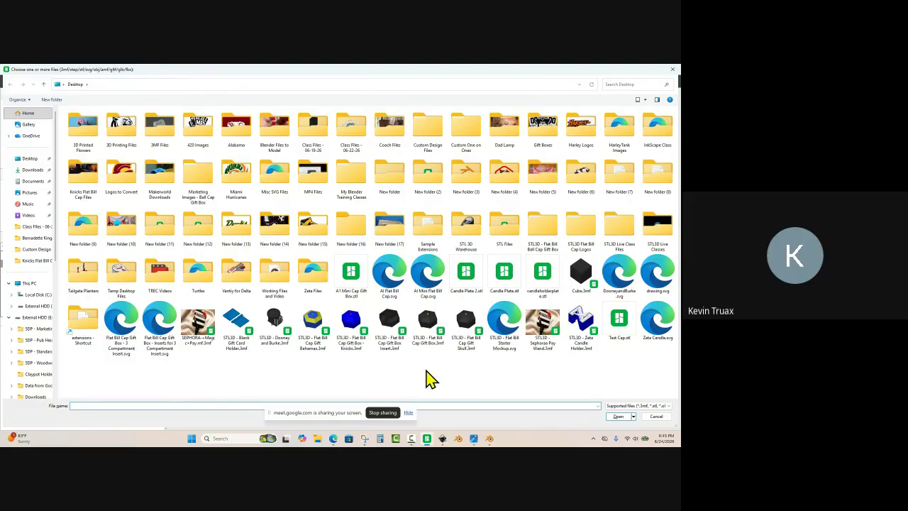
pyautogui.click(363, 299)
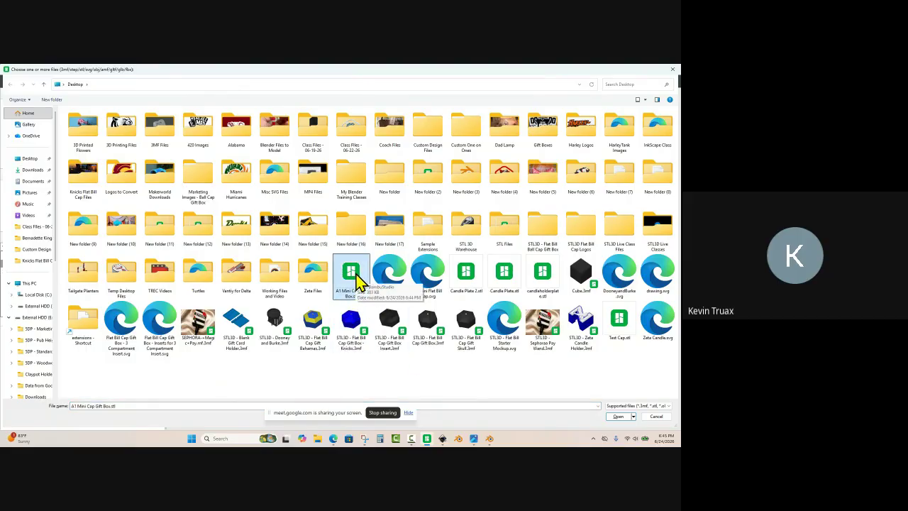
pyautogui.doubleClick(356, 274)
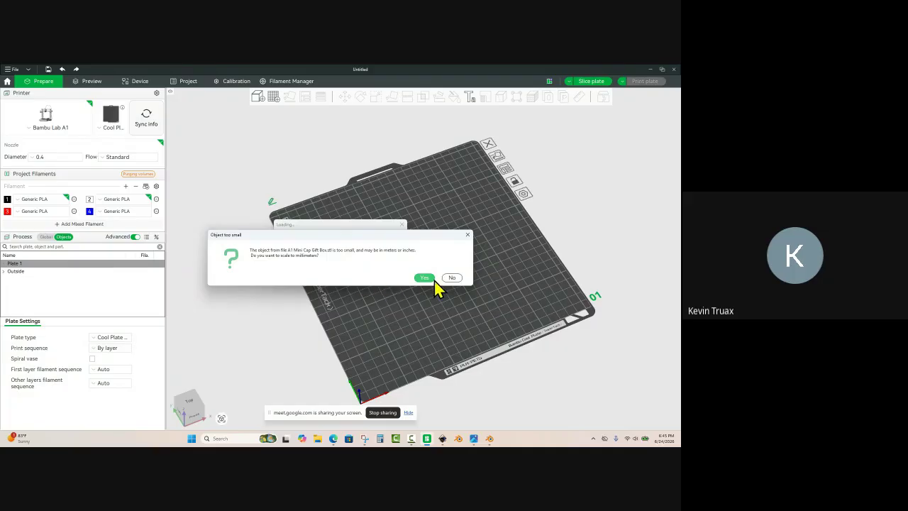
pyautogui.click(426, 278)
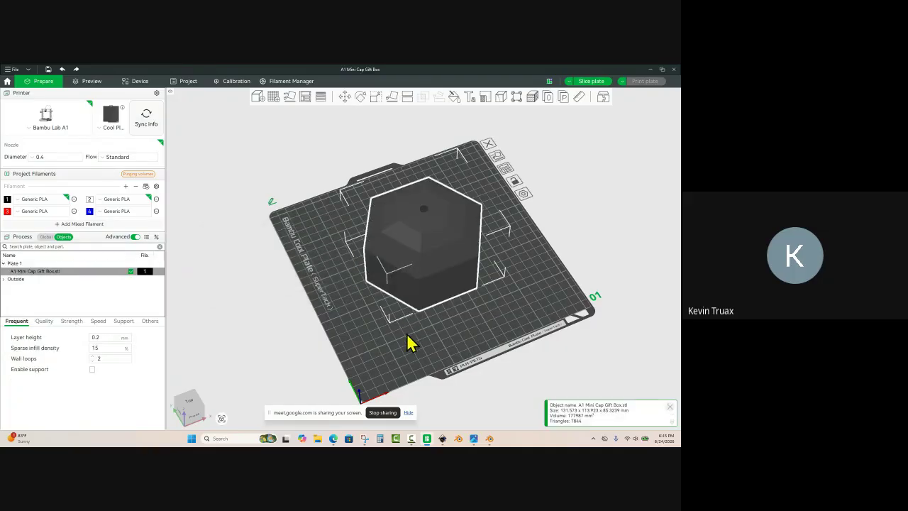
pyautogui.moveTo(407, 338); pyautogui.dragTo(403, 357)
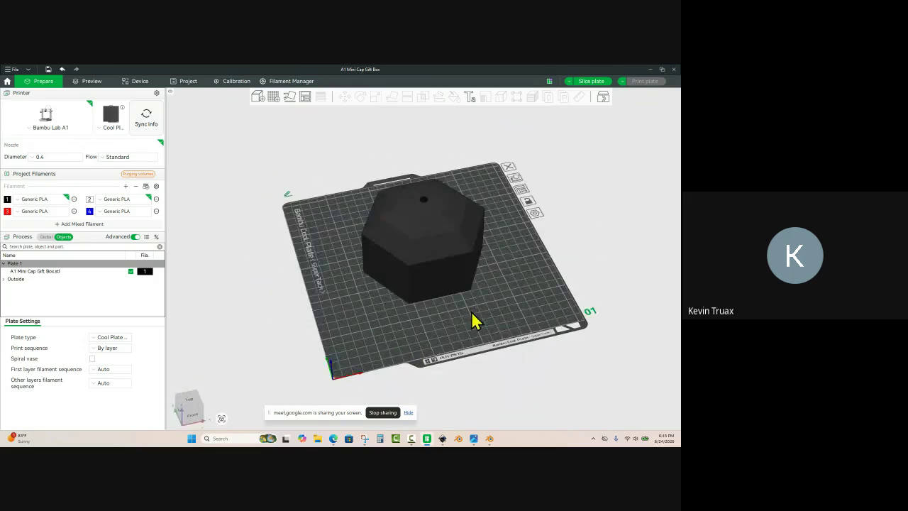
# Step: Split the imported gift box model into parts and deselect it
pyautogui.moveTo(474, 319); pyautogui.dragTo(468, 294)
pyautogui.rightClick(454, 270)
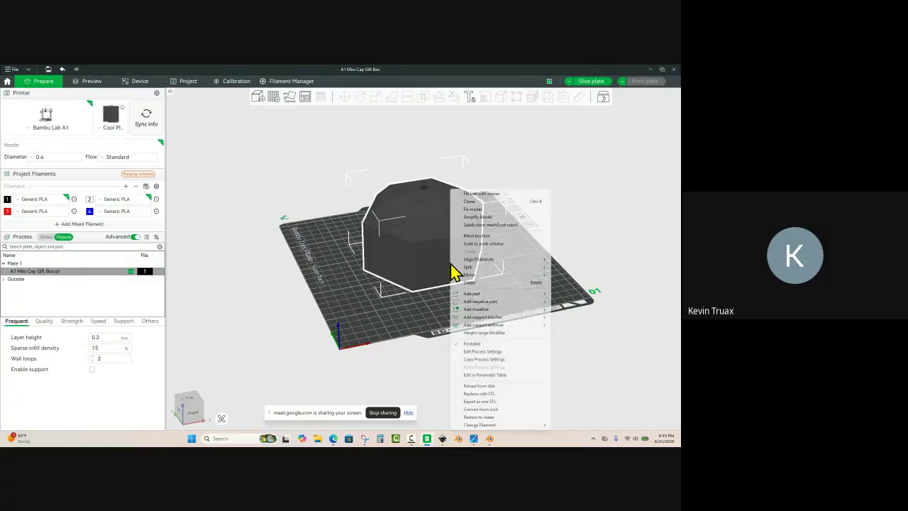
pyautogui.moveTo(483, 267)
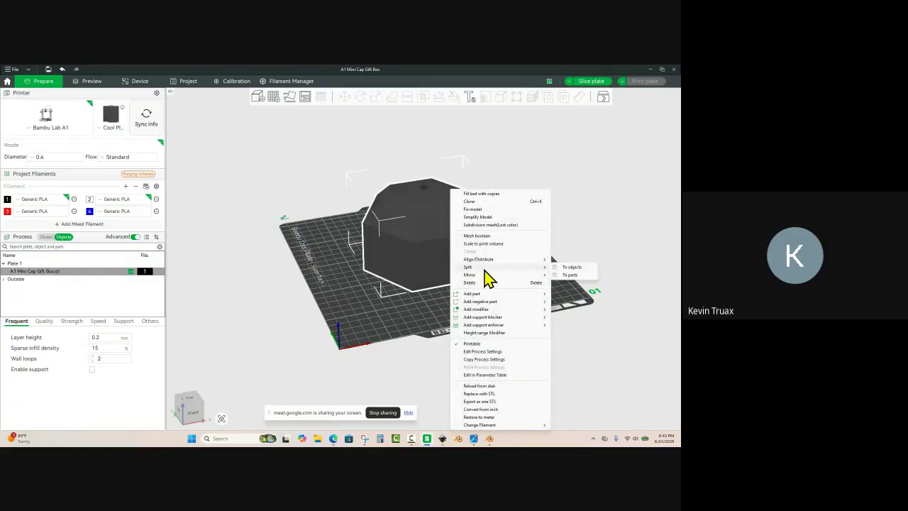
pyautogui.click(570, 276)
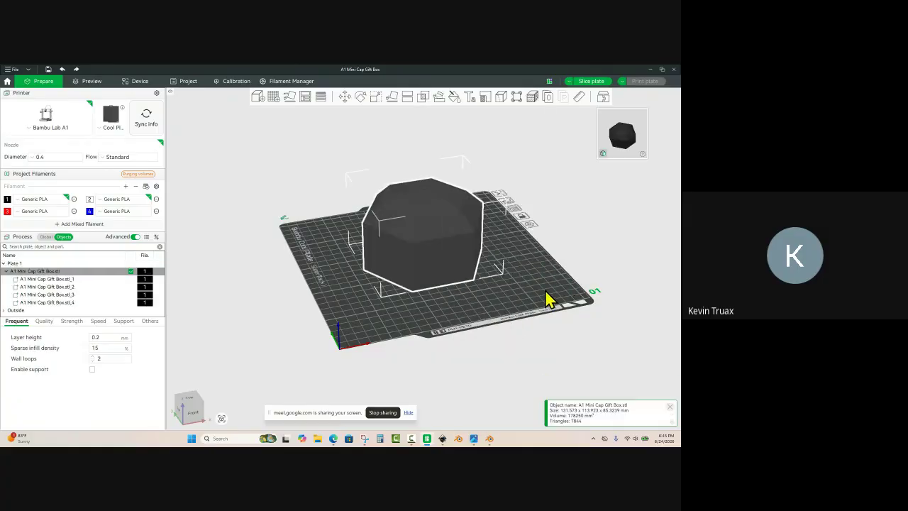
pyautogui.click(517, 288)
pyautogui.moveTo(517, 288); pyautogui.dragTo(479, 264)
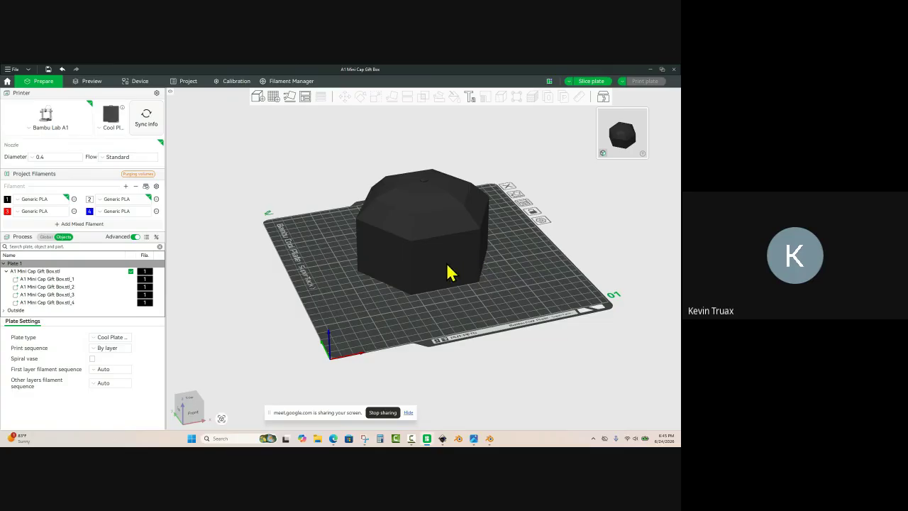
# Step: Move the lid, button and box bottom away from the box sides to check that they are separate parts
pyautogui.click(450, 270)
pyautogui.moveTo(450, 270); pyautogui.dragTo(266, 306)
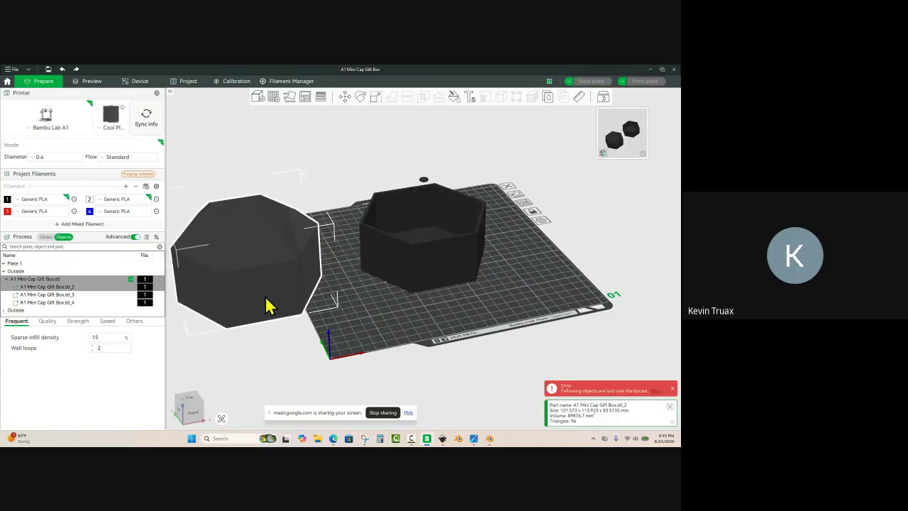
pyautogui.moveTo(424, 186); pyautogui.dragTo(239, 187)
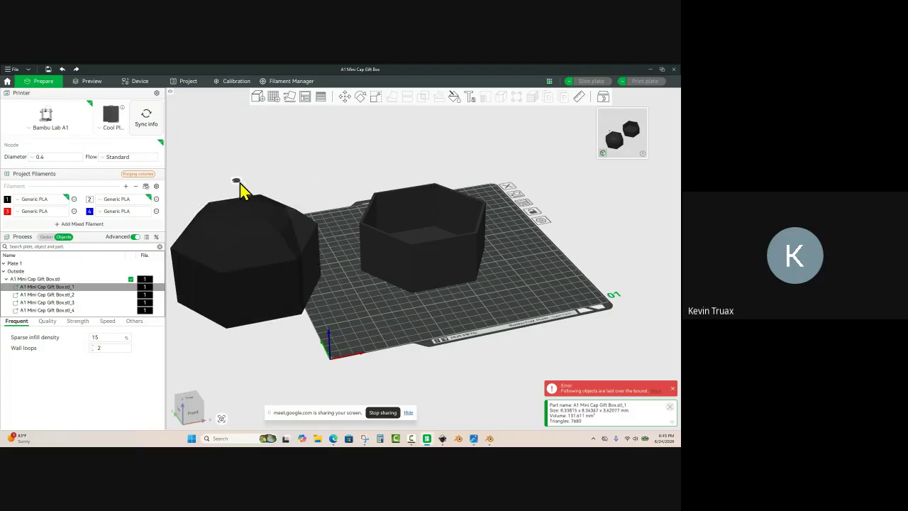
pyautogui.keyDown('ctrl'); pyautogui.click(427, 241); pyautogui.keyUp('ctrl')
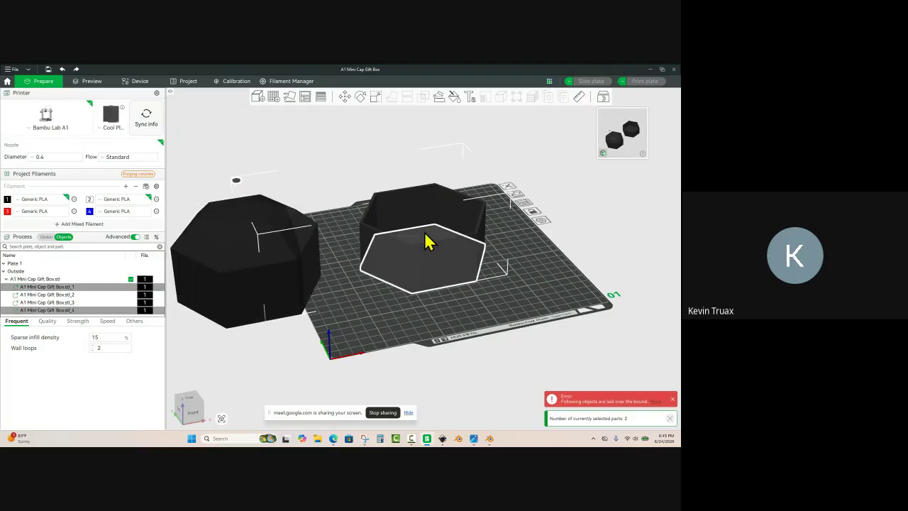
pyautogui.moveTo(428, 242); pyautogui.dragTo(560, 278)
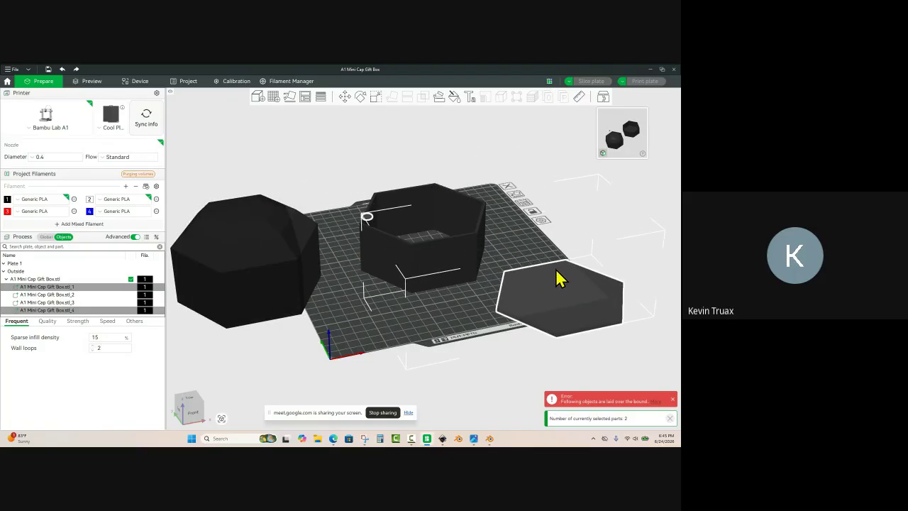
pyautogui.click(443, 258)
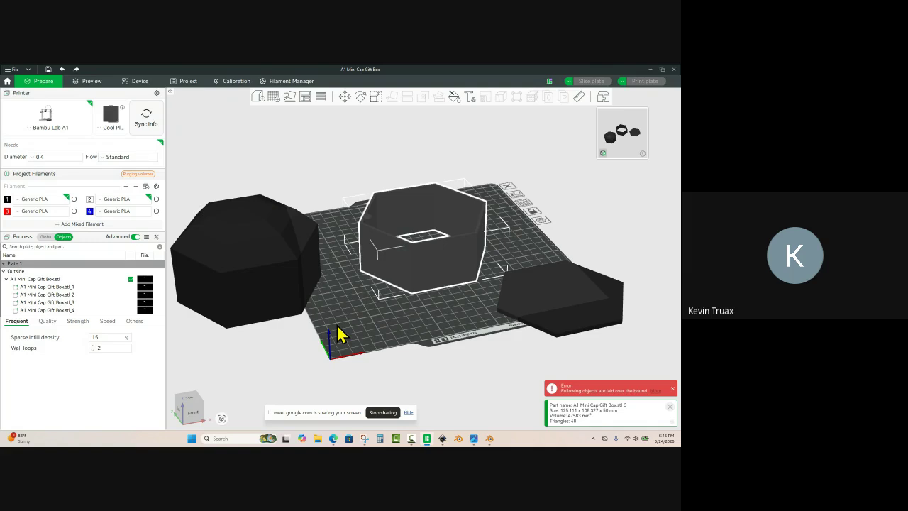
# Step: Undo the part moves so the gift box is reassembled, and return to the default plate view
pyautogui.hotkey('ctrl', 'z')
pyautogui.hotkey('ctrl', 'z')
pyautogui.hotkey('ctrl', 'z')
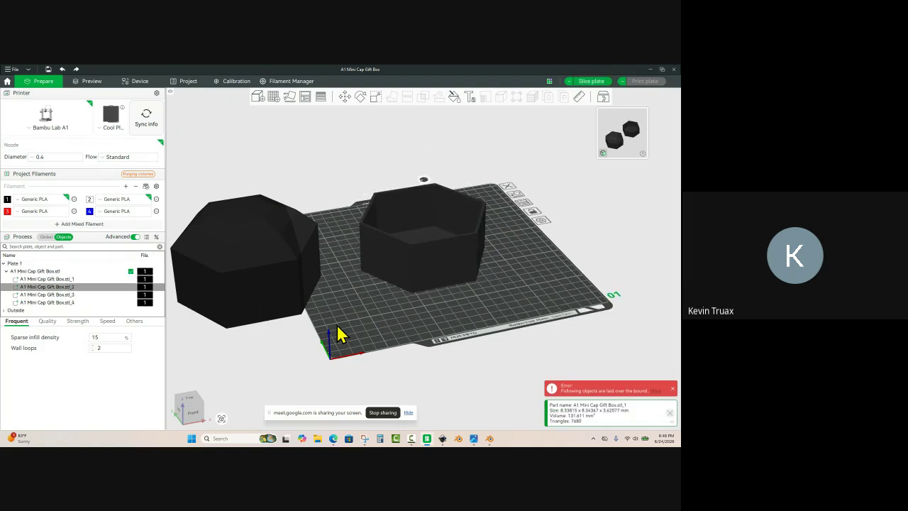
pyautogui.hotkey('ctrl', 'z')
pyautogui.click(339, 334)
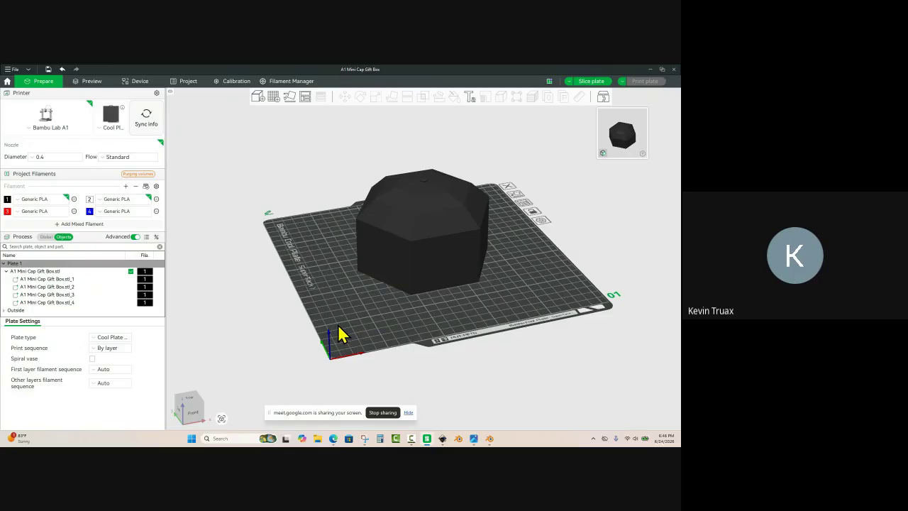
pyautogui.moveTo(437, 335); pyautogui.dragTo(339, 265)
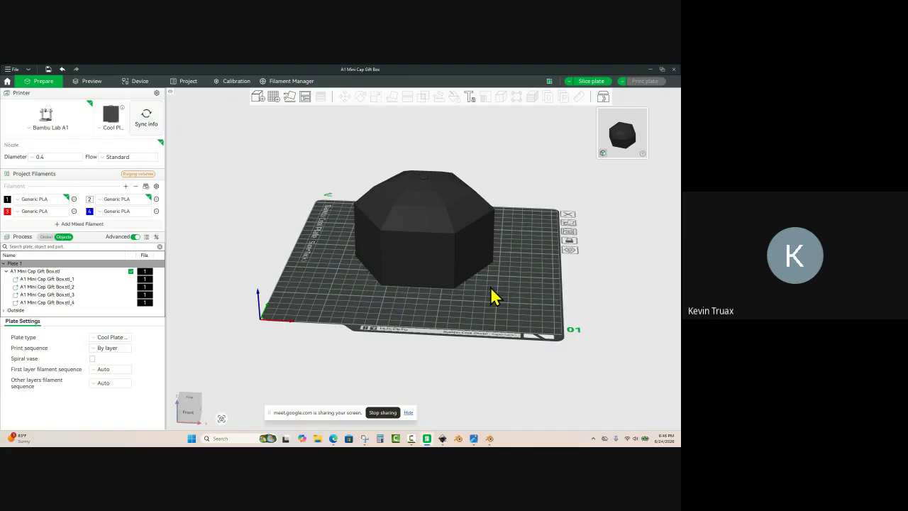
pyautogui.press('1')
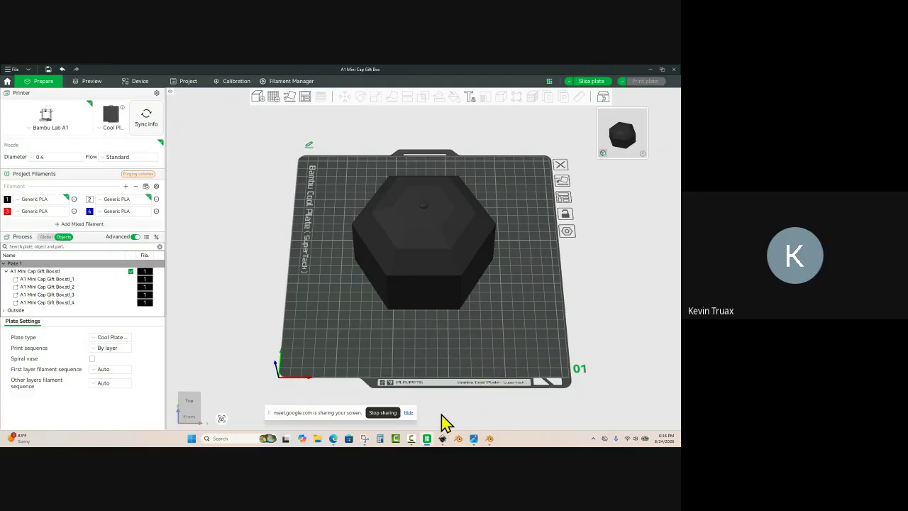
# Step: Switch to the mini flat bill cap drawing in Inkscape and hide the Box Sides and Lid objects
pyautogui.moveTo(442, 440)
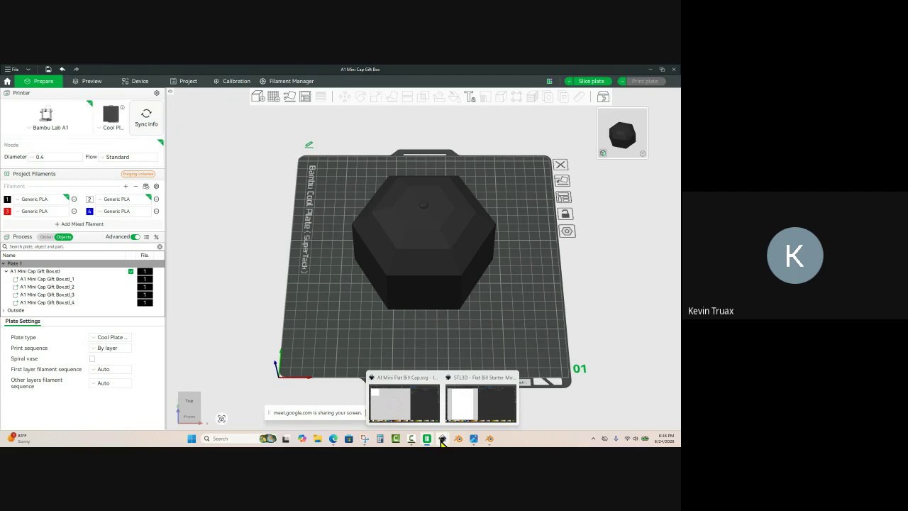
pyautogui.click(414, 412)
pyautogui.keyDown('ctrl'); pyautogui.scroll(1, 250, 351); pyautogui.keyUp('ctrl')
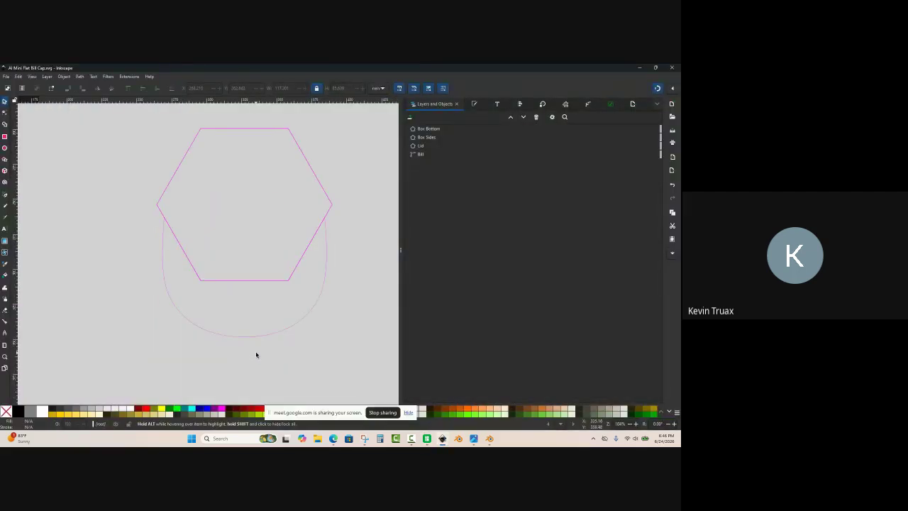
pyautogui.keyDown('ctrl'); pyautogui.scroll(-1, 255, 355); pyautogui.keyUp('ctrl')
pyautogui.keyDown('ctrl'); pyautogui.scroll(2, 280, 251); pyautogui.keyUp('ctrl')
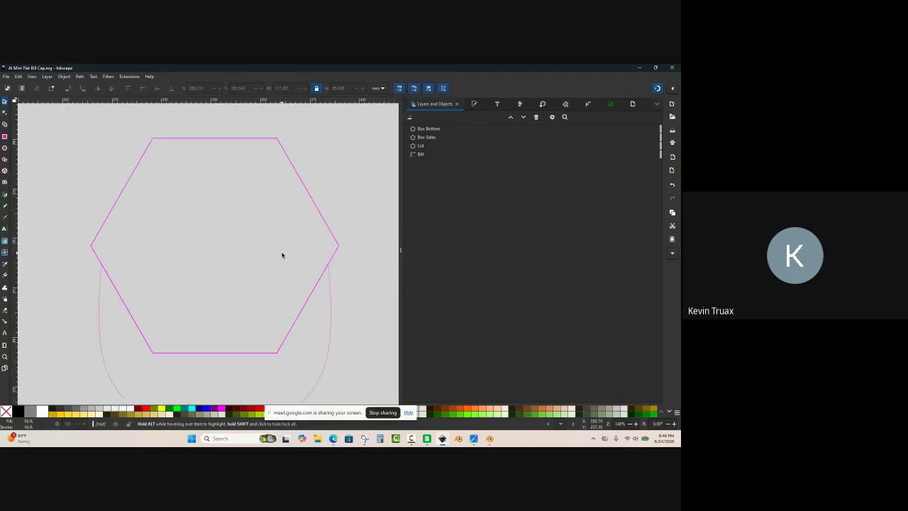
pyautogui.click(448, 138)
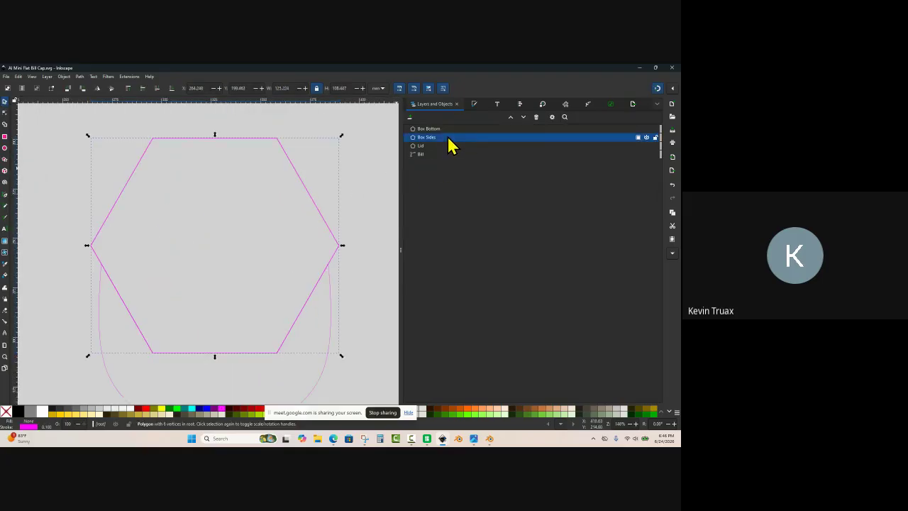
pyautogui.click(646, 139)
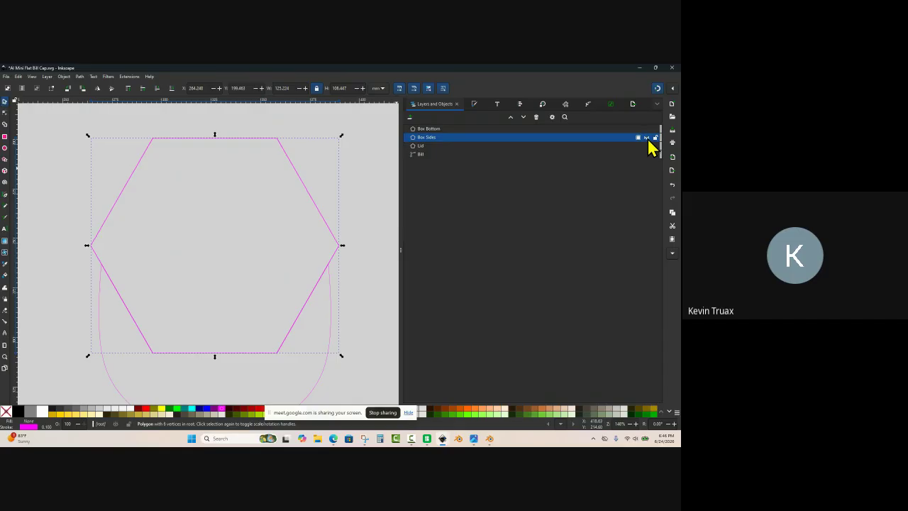
pyautogui.click(646, 146)
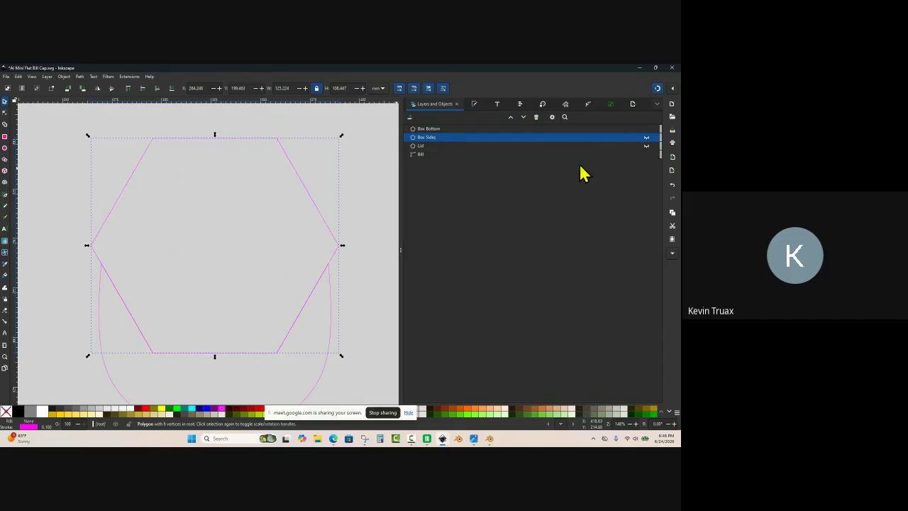
# Step: Check the Bill path and the Box Bottom hexagon by selecting each outline, and clear the selection
pyautogui.click(374, 194)
pyautogui.keyDown('ctrl'); pyautogui.scroll(-1, 354, 191); pyautogui.keyUp('ctrl')
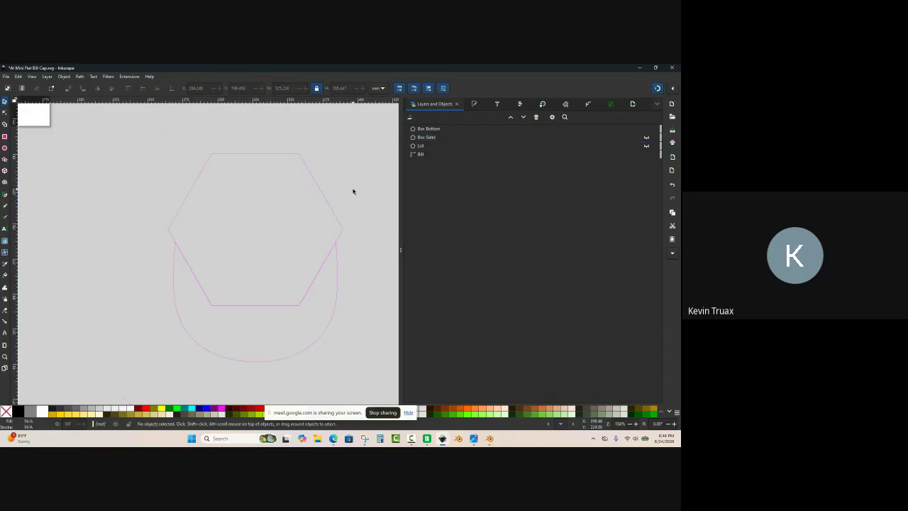
pyautogui.click(338, 277)
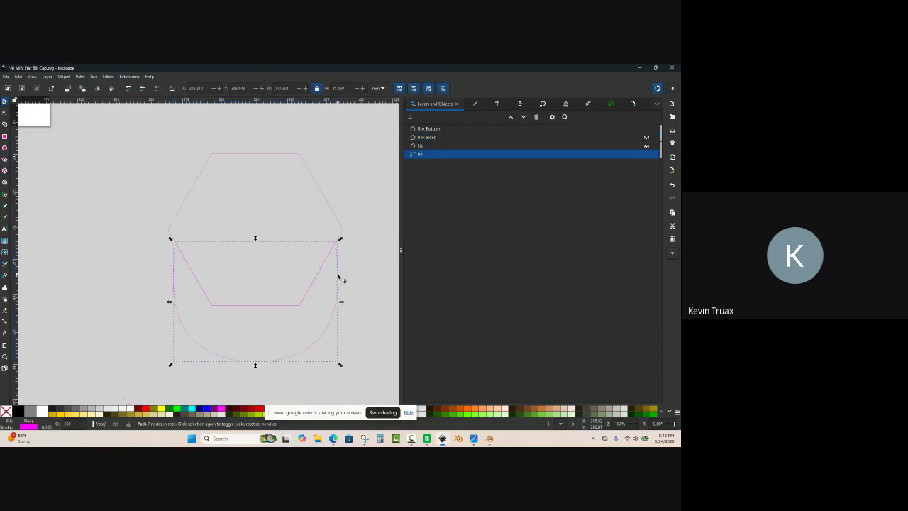
pyautogui.click(341, 227)
pyautogui.click(365, 215)
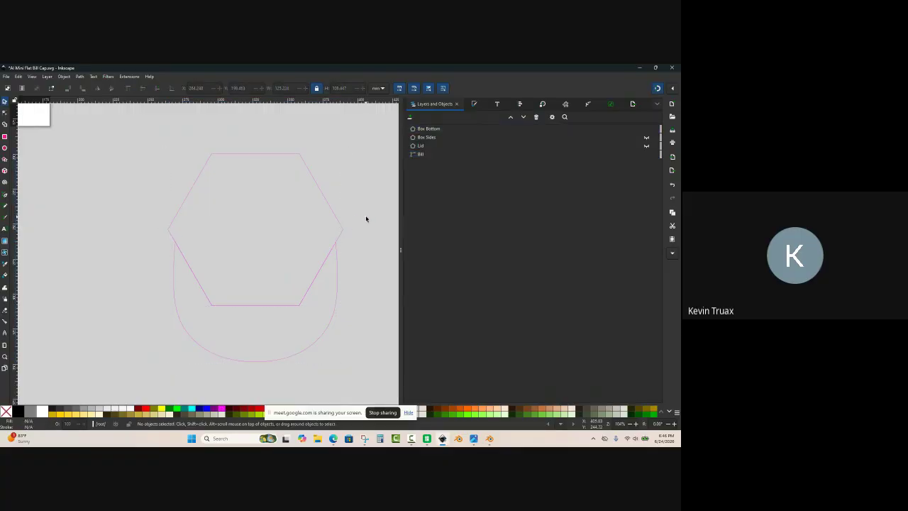
pyautogui.keyDown('ctrl'); pyautogui.scroll(-1, 365, 215); pyautogui.keyUp('ctrl')
pyautogui.keyDown('ctrl'); pyautogui.scroll(1, 366, 215); pyautogui.keyUp('ctrl')
pyautogui.keyDown('ctrl'); pyautogui.scroll(-1, 335, 313); pyautogui.keyUp('ctrl')
pyautogui.keyDown('ctrl'); pyautogui.scroll(1, 291, 364); pyautogui.keyUp('ctrl')
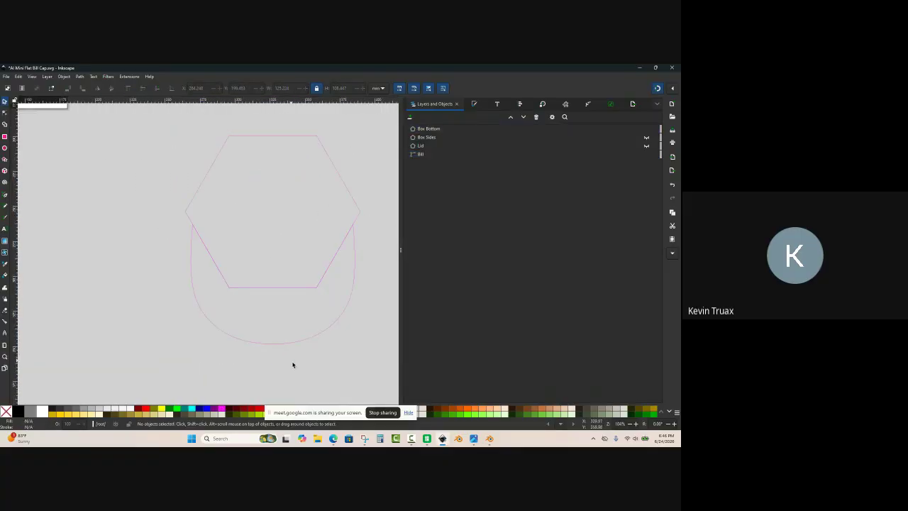
pyautogui.keyDown('ctrl'); pyautogui.scroll(-1, 299, 364); pyautogui.keyUp('ctrl')
pyautogui.moveTo(294, 356); pyautogui.dragTo(266, 314, button='middle')
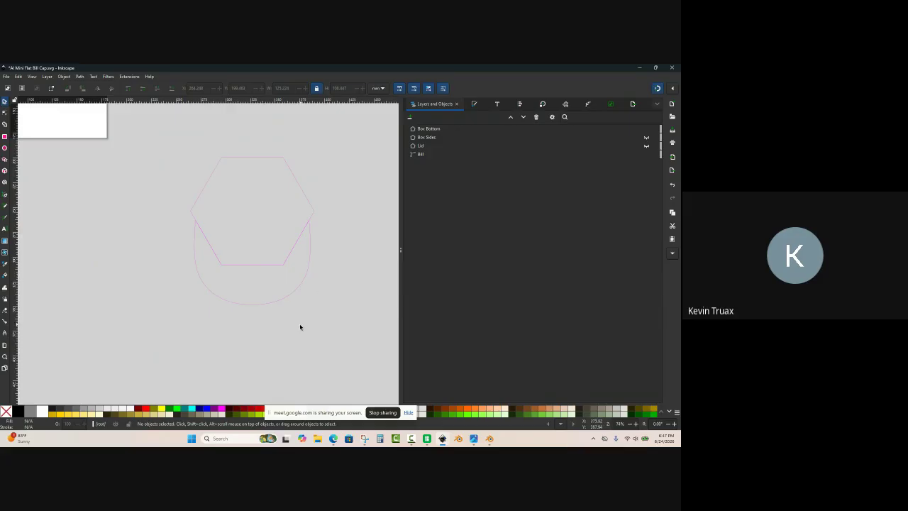
pyautogui.moveTo(300, 327); pyautogui.dragTo(278, 317, button='middle')
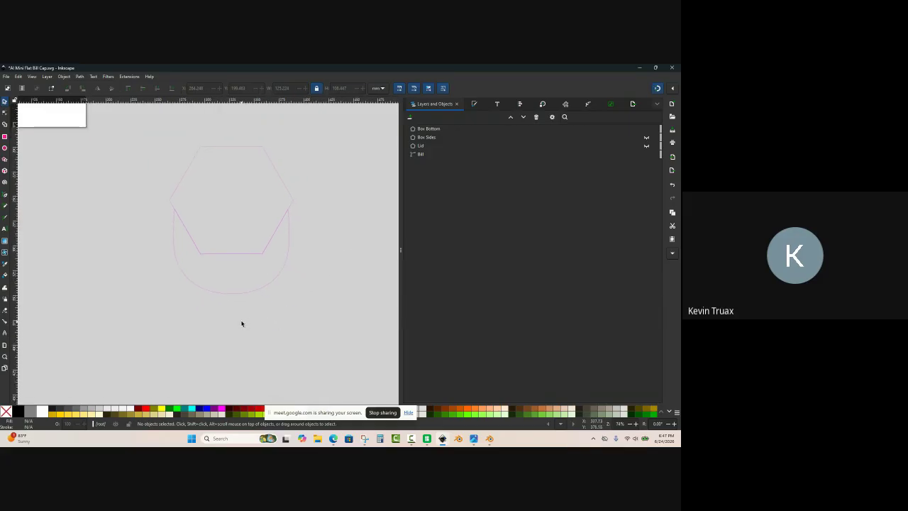
# Step: Select the Bill outline and duplicate it in place
pyautogui.keyDown('ctrl'); pyautogui.scroll(1, 246, 293); pyautogui.keyUp('ctrl')
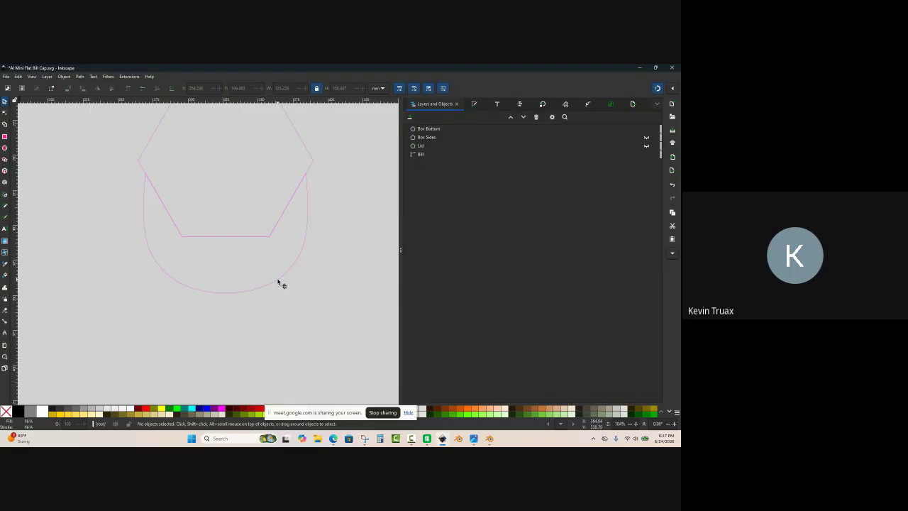
pyautogui.click(279, 282)
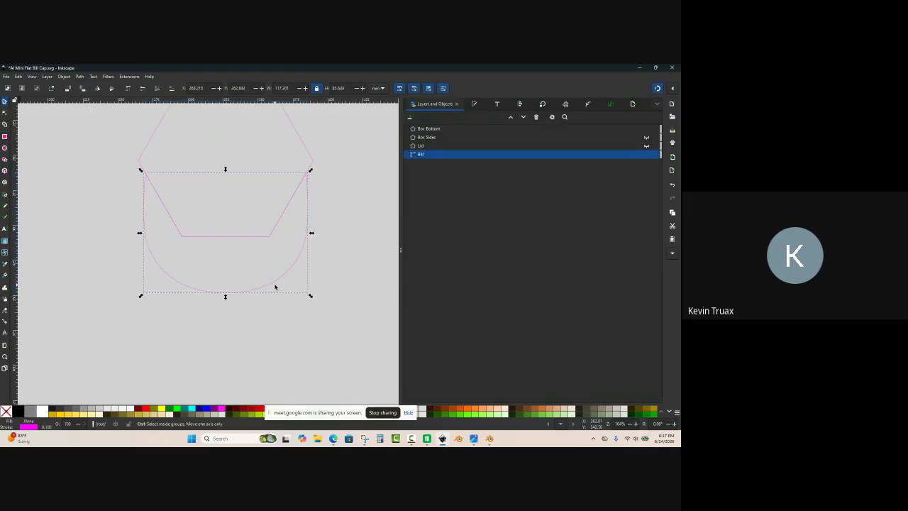
pyautogui.hotkey('ctrl', 'd')
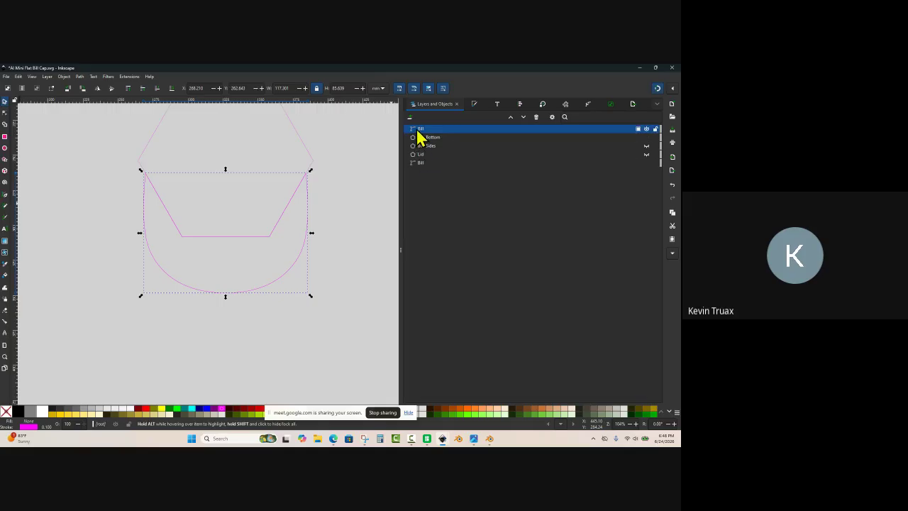
# Step: Try a dynamic offset on the duplicated Bill by pulling its offset handle along the slanted edge, and undo it
pyautogui.click(80, 77)
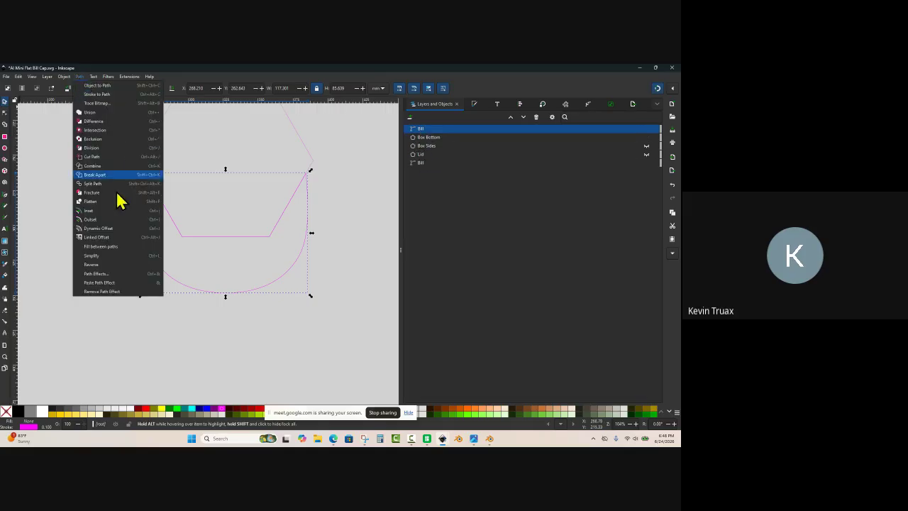
pyautogui.click(113, 228)
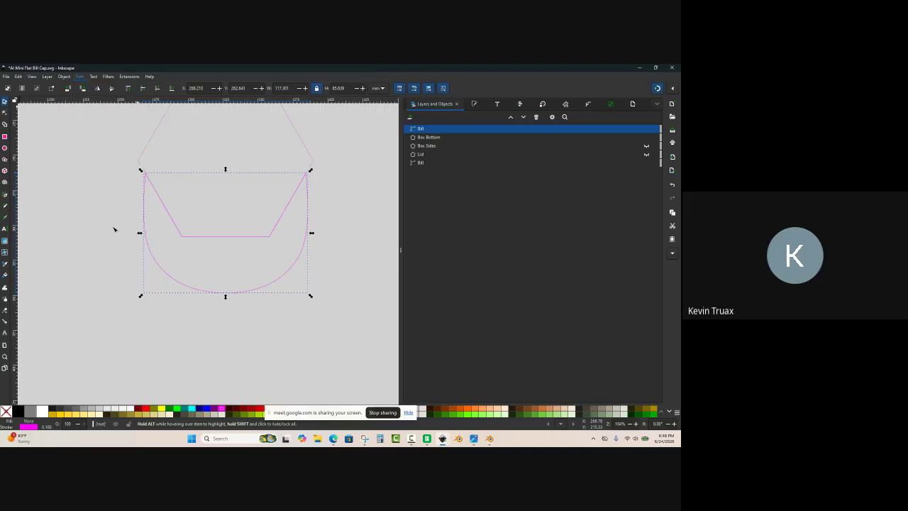
pyautogui.keyDown('ctrl'); pyautogui.scroll(4, 110, 170); pyautogui.keyUp('ctrl')
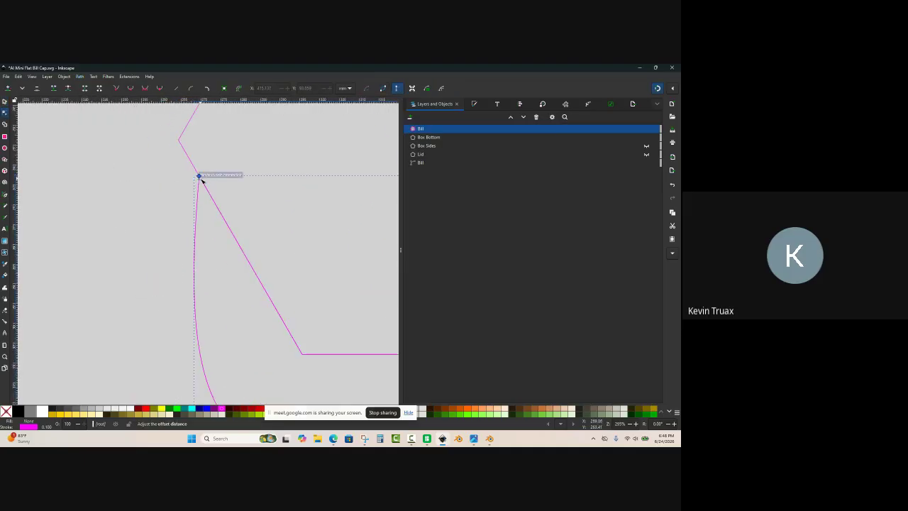
pyautogui.moveTo(201, 180); pyautogui.dragTo(211, 199)
pyautogui.keyDown('ctrl'); pyautogui.scroll(-3, 189, 178); pyautogui.keyUp('ctrl')
pyautogui.keyDown('ctrl'); pyautogui.scroll(1, 296, 235); pyautogui.keyUp('ctrl')
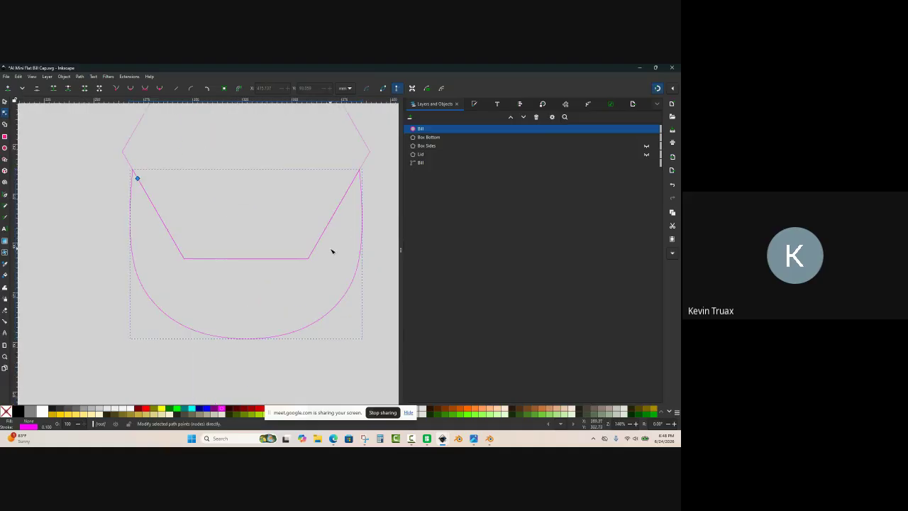
pyautogui.keyDown('ctrl'); pyautogui.scroll(1, 90, 216); pyautogui.keyUp('ctrl')
pyautogui.keyDown('ctrl'); pyautogui.scroll(2, 124, 183); pyautogui.keyUp('ctrl')
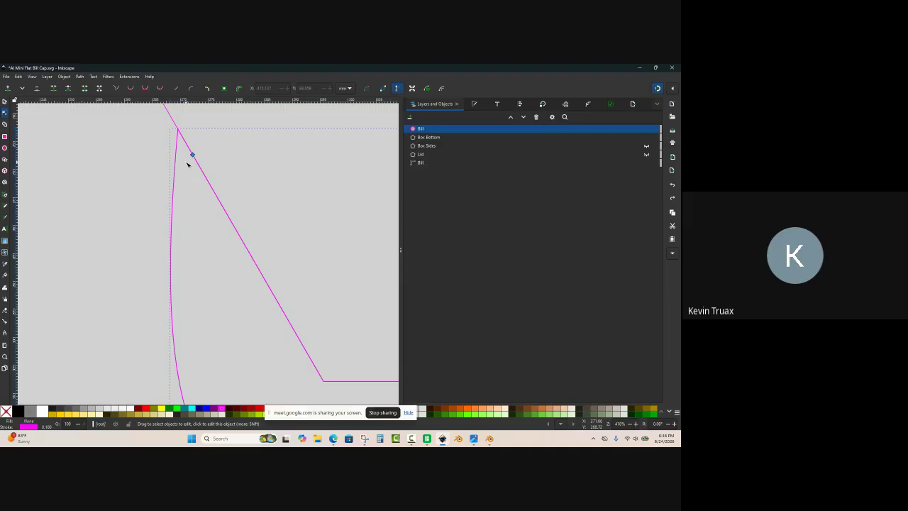
pyautogui.hotkey('ctrl', 'z')
# Step: Try moving the upper-left corner node of the duplicated Bill, undo the move and clear the selection
pyautogui.click(180, 138)
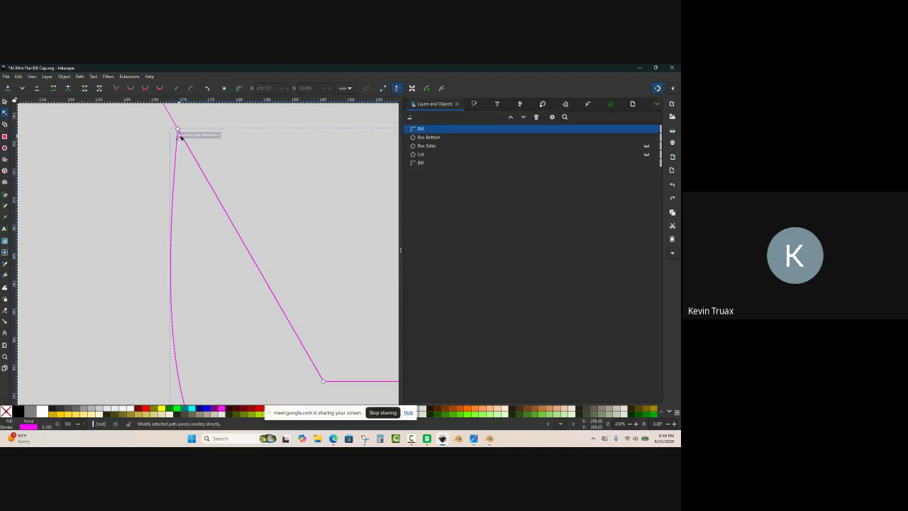
pyautogui.moveTo(179, 132); pyautogui.dragTo(167, 171)
pyautogui.keyDown('ctrl'); pyautogui.scroll(-2, 167, 171); pyautogui.keyUp('ctrl')
pyautogui.hotkey('ctrl', 'z')
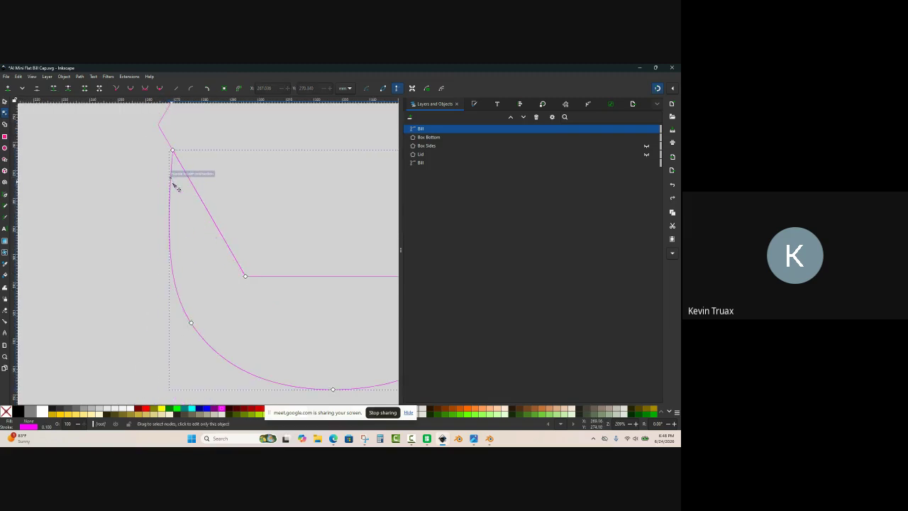
pyautogui.keyDown('ctrl'); pyautogui.scroll(-2, 175, 190); pyautogui.keyUp('ctrl')
pyautogui.click(145, 200)
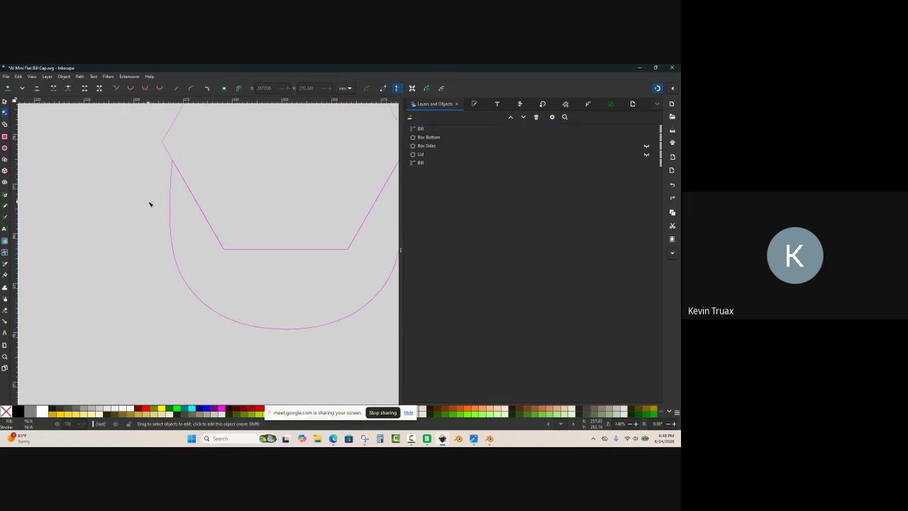
# Step: Apply a dynamic offset to the duplicated Bill and pull its outline inward from the original
pyautogui.click(177, 258)
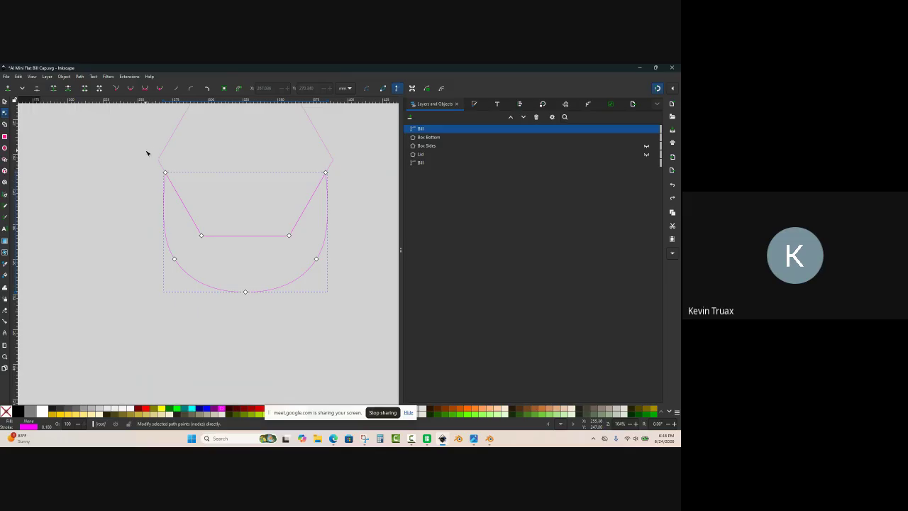
pyautogui.keyDown('ctrl'); pyautogui.scroll(1, 147, 152); pyautogui.keyUp('ctrl')
pyautogui.click(80, 76)
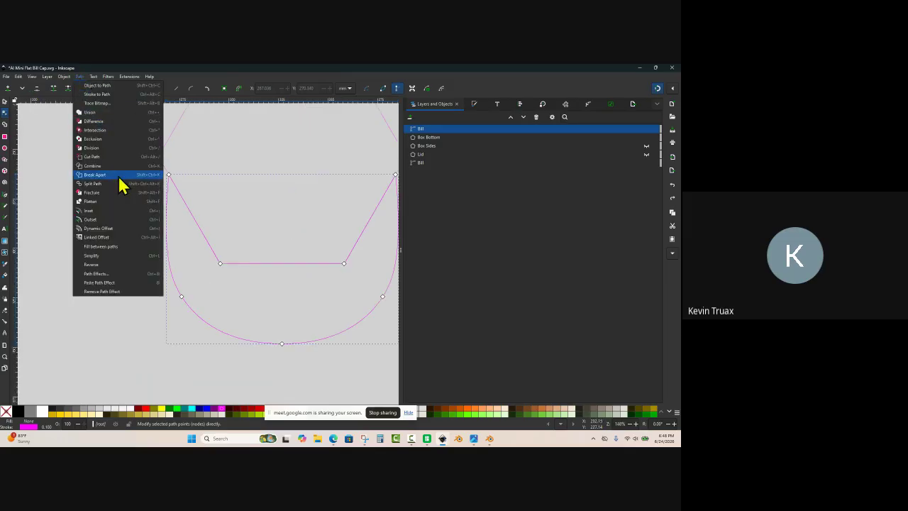
pyautogui.click(112, 229)
pyautogui.keyDown('ctrl'); pyautogui.scroll(-1, 140, 185); pyautogui.keyUp('ctrl')
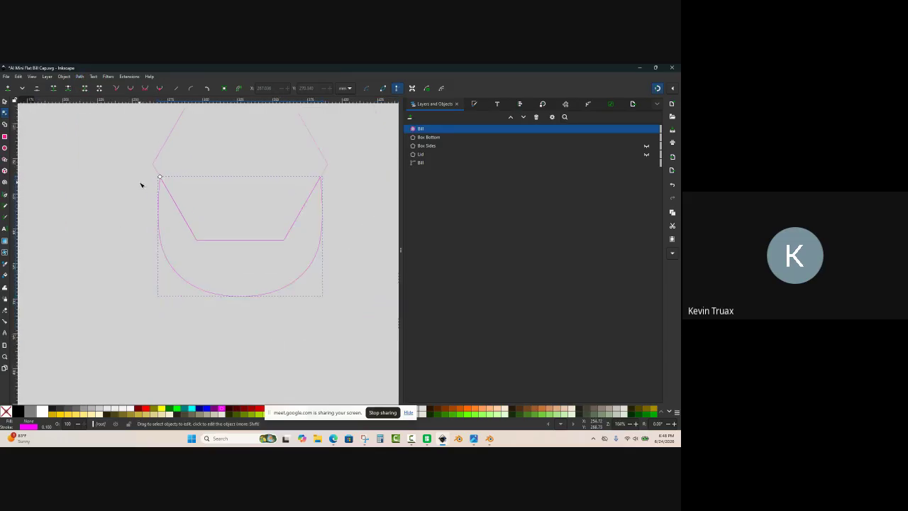
pyautogui.moveTo(160, 175); pyautogui.dragTo(162, 203)
pyautogui.keyDown('ctrl'); pyautogui.scroll(2, 162, 204); pyautogui.keyUp('ctrl')
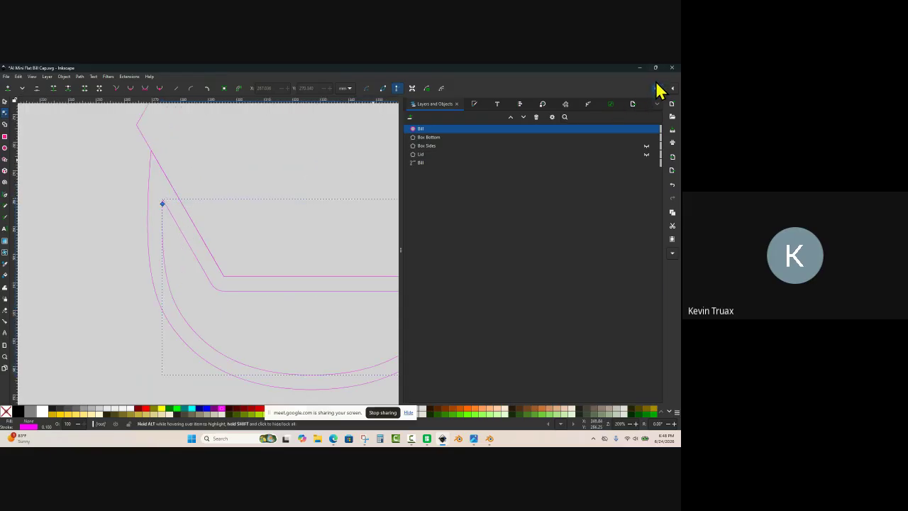
# Step: Turn off snapping and fine-tune the dynamic offset so the Bill copy sits a narrow, even gap inside the original outline
pyautogui.click(656, 88)
pyautogui.keyDown('ctrl'); pyautogui.scroll(2, 163, 193); pyautogui.keyUp('ctrl')
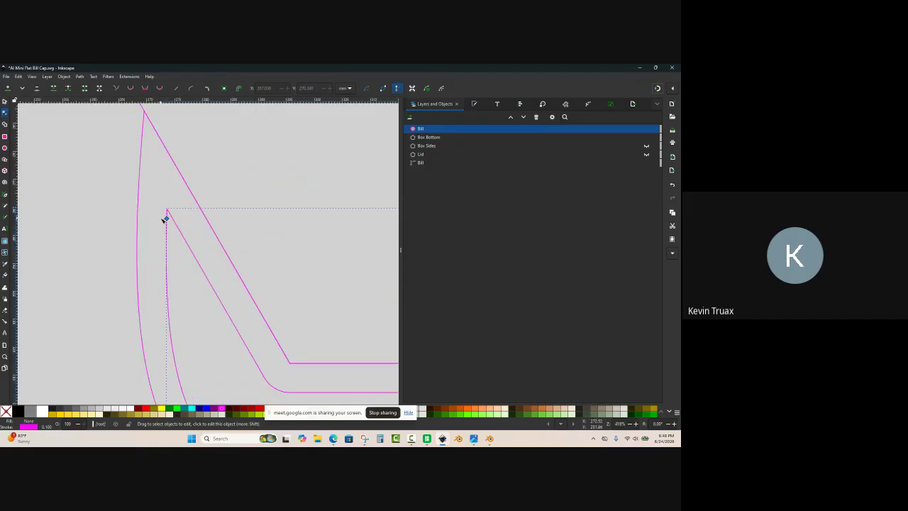
pyautogui.keyDown('ctrl'); pyautogui.scroll(1, 163, 220); pyautogui.keyUp('ctrl')
pyautogui.moveTo(169, 218); pyautogui.dragTo(139, 170)
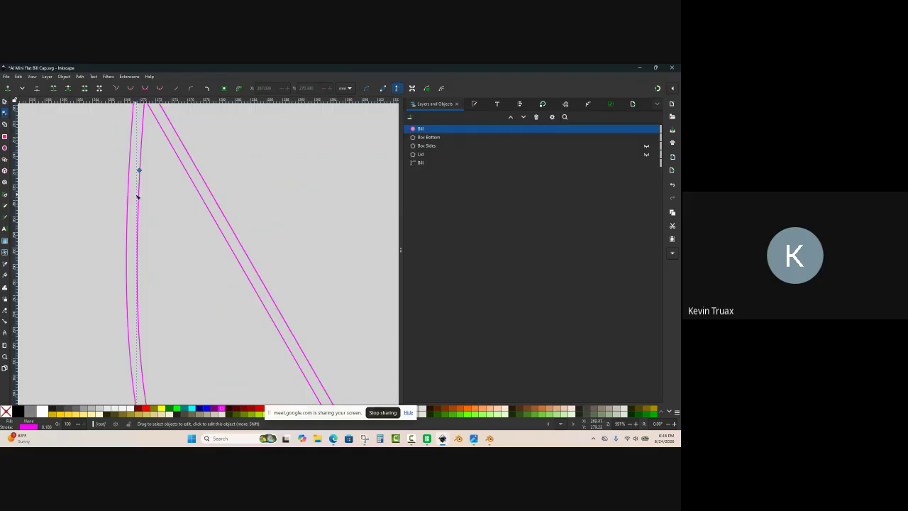
pyautogui.keyDown('ctrl'); pyautogui.scroll(-3, 140, 201); pyautogui.keyUp('ctrl')
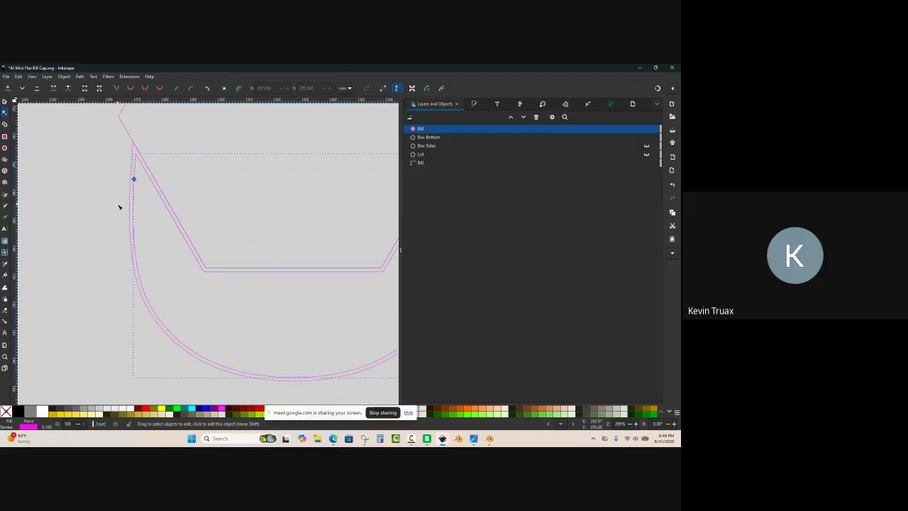
pyautogui.keyDown('ctrl'); pyautogui.scroll(-1, 120, 213); pyautogui.keyUp('ctrl')
pyautogui.keyDown('ctrl'); pyautogui.scroll(5, 130, 190); pyautogui.keyUp('ctrl')
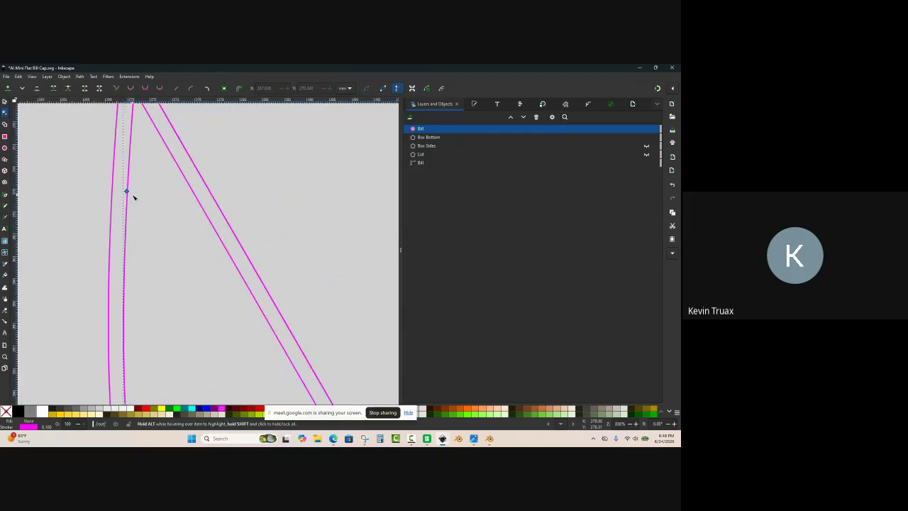
pyautogui.moveTo(127, 192); pyautogui.dragTo(136, 201)
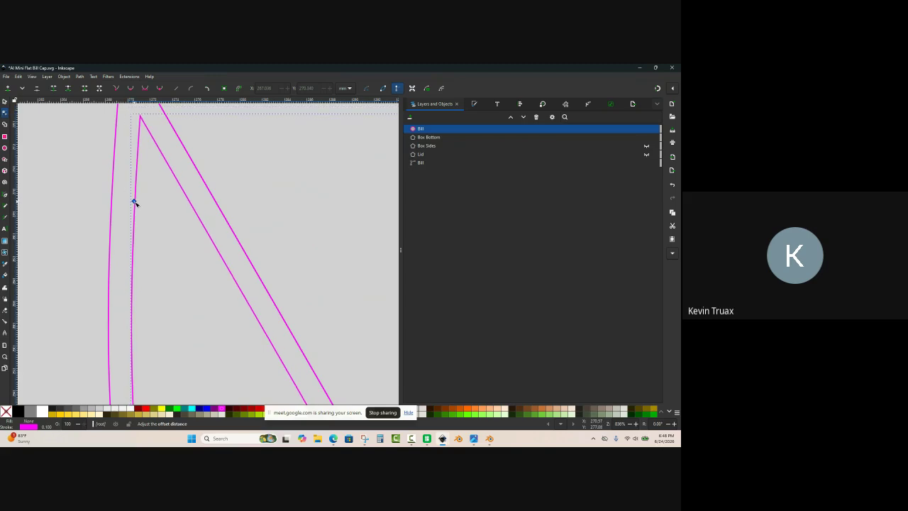
# Step: Examine the gap between the original Bill outline and its inset copy along the curve and at both pointed corners
pyautogui.keyDown('ctrl'); pyautogui.scroll(-5, 135, 201); pyautogui.keyUp('ctrl')
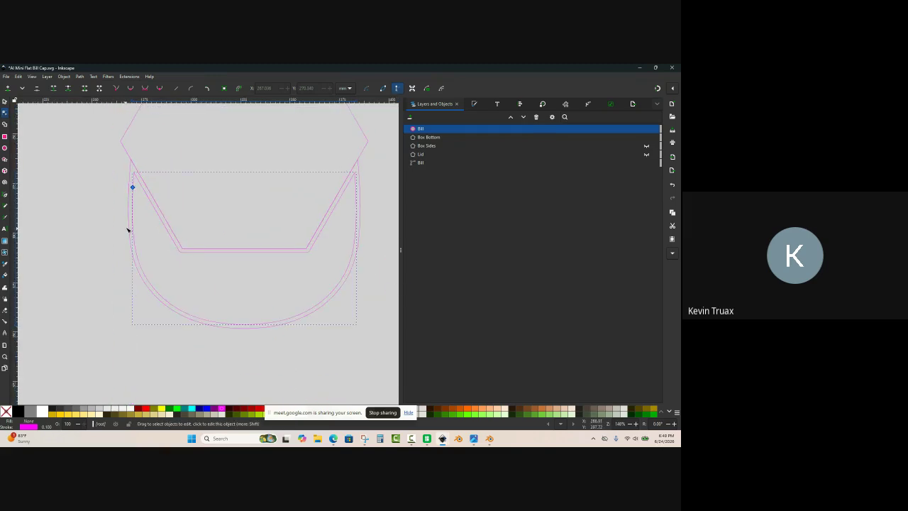
pyautogui.keyDown('ctrl'); pyautogui.scroll(1, 111, 205); pyautogui.keyUp('ctrl')
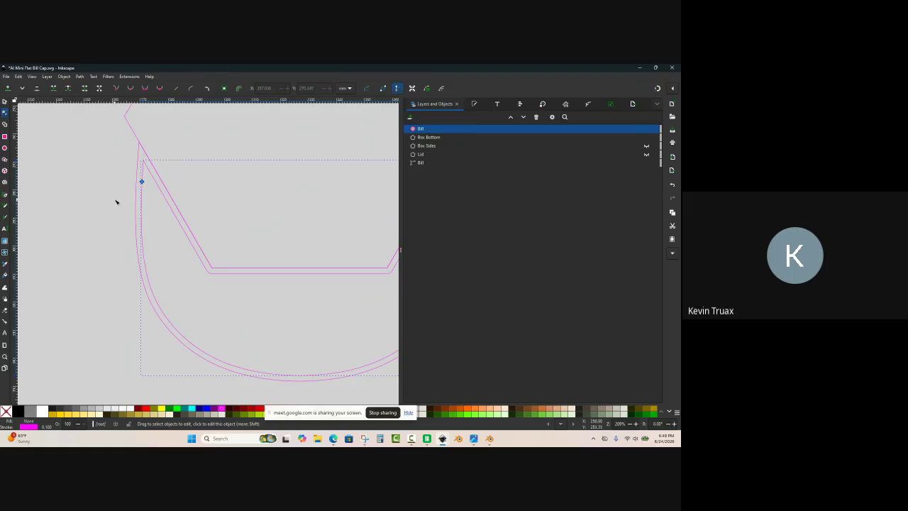
pyautogui.keyDown('ctrl'); pyautogui.scroll(-1, 116, 202); pyautogui.keyUp('ctrl')
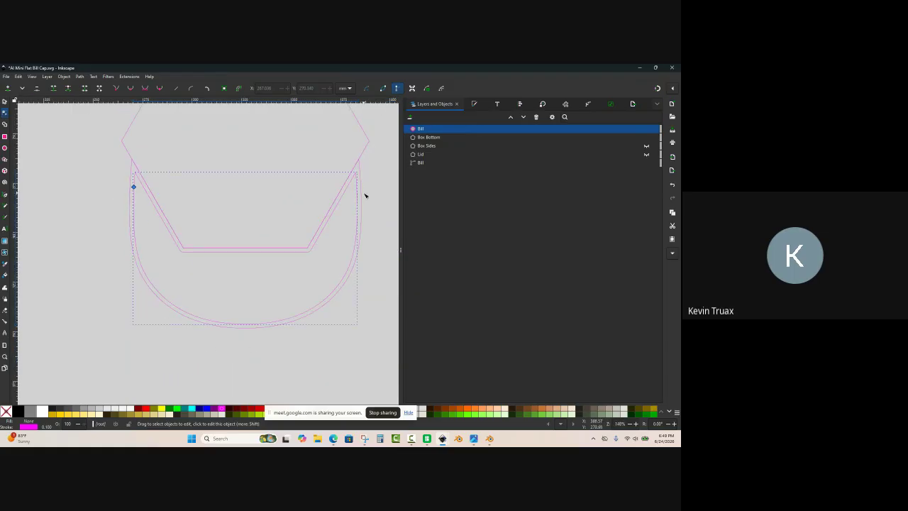
pyautogui.keyDown('ctrl'); pyautogui.scroll(3, 130, 191); pyautogui.keyUp('ctrl')
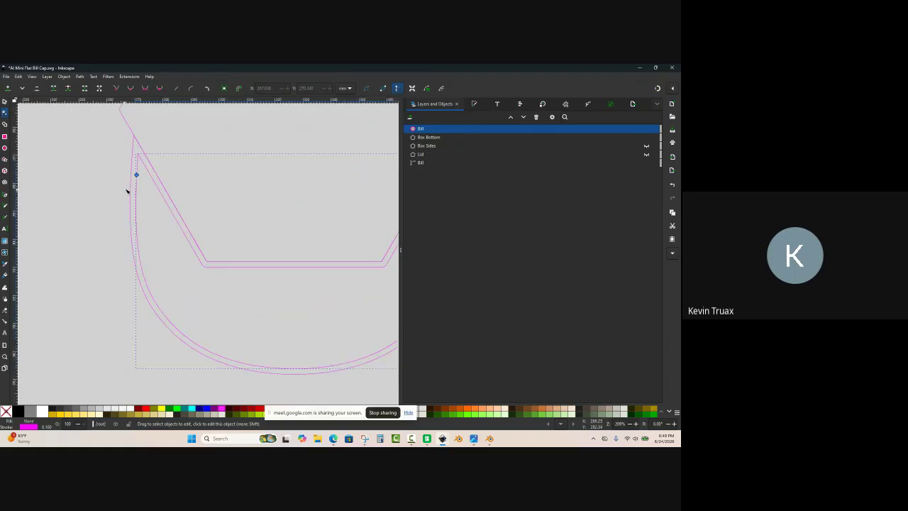
pyautogui.keyDown('ctrl'); pyautogui.scroll(3, 140, 139); pyautogui.keyUp('ctrl')
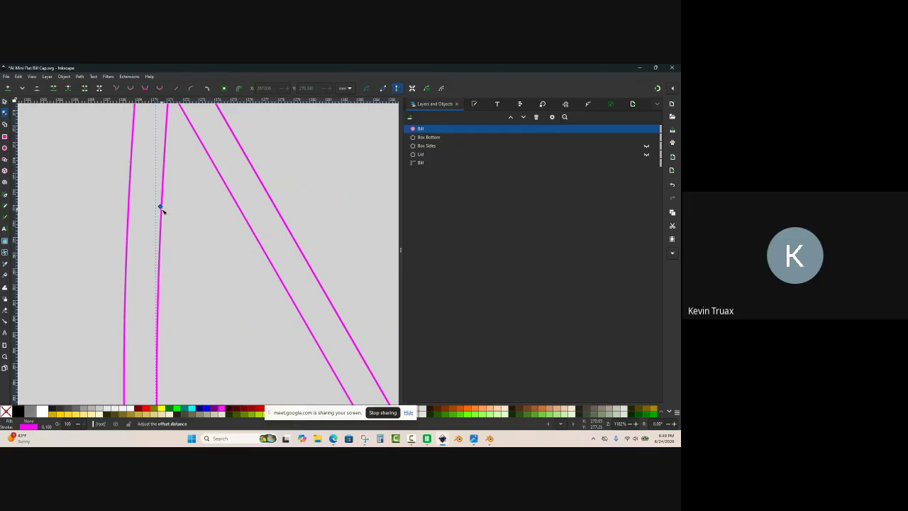
pyautogui.keyDown('ctrl'); pyautogui.scroll(-6, 160, 207); pyautogui.keyUp('ctrl')
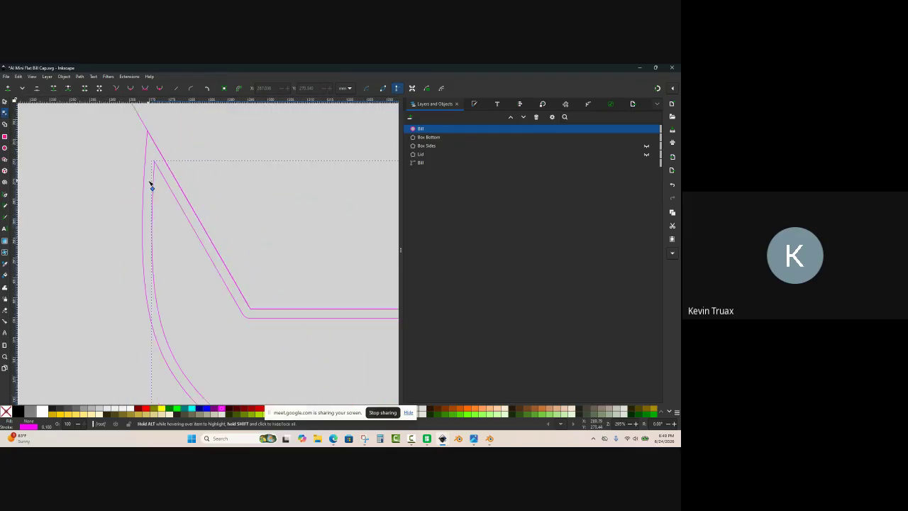
pyautogui.keyDown('ctrl'); pyautogui.scroll(-1, 150, 185); pyautogui.keyUp('ctrl')
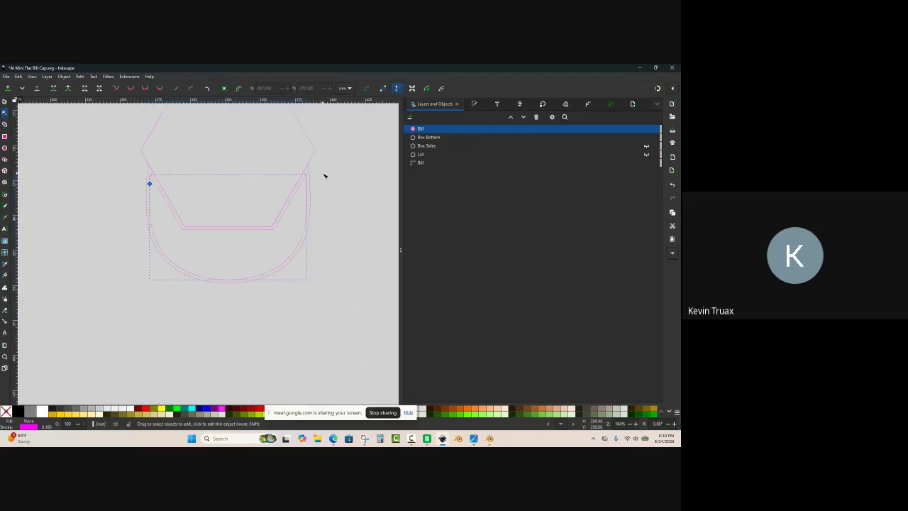
pyautogui.keyDown('ctrl'); pyautogui.scroll(1, 129, 161); pyautogui.keyUp('ctrl')
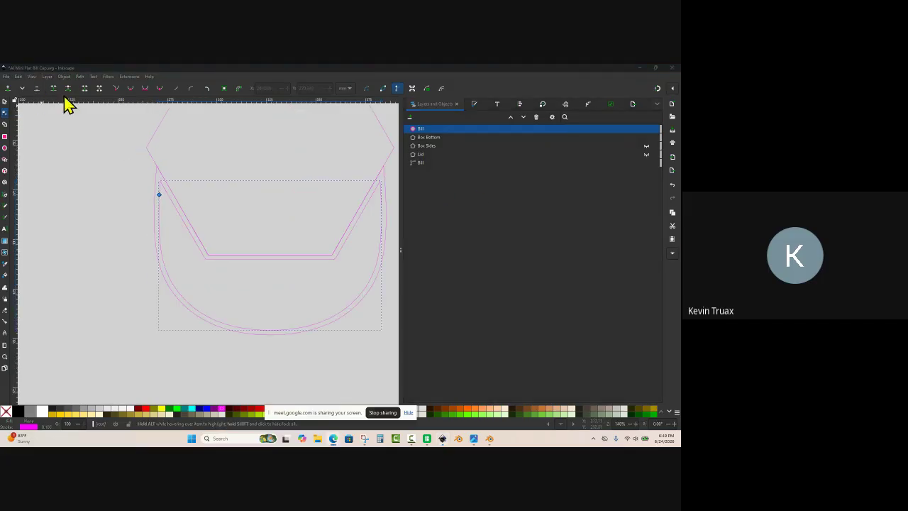
# Step: Convert the inset Bill copy from a dynamic offset to a regular path and clear the selection
pyautogui.click(79, 76)
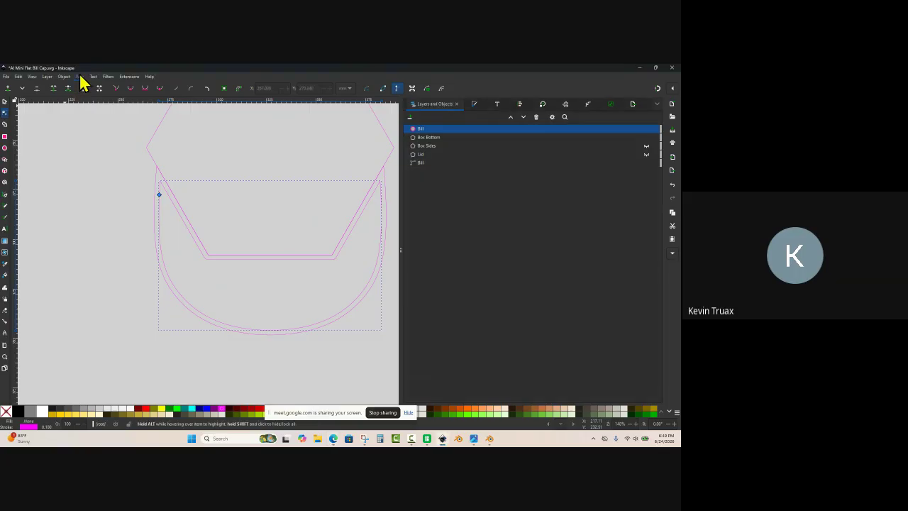
pyautogui.click(80, 76)
pyautogui.click(80, 76)
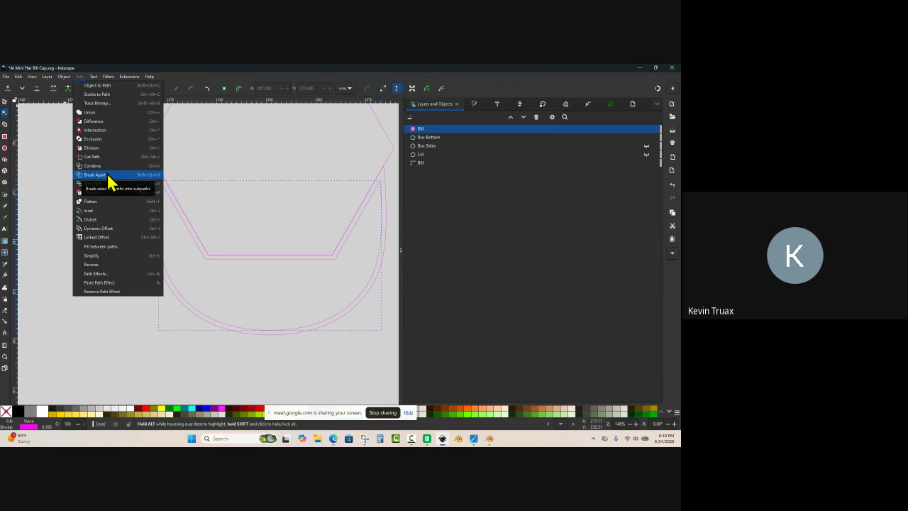
pyautogui.click(96, 86)
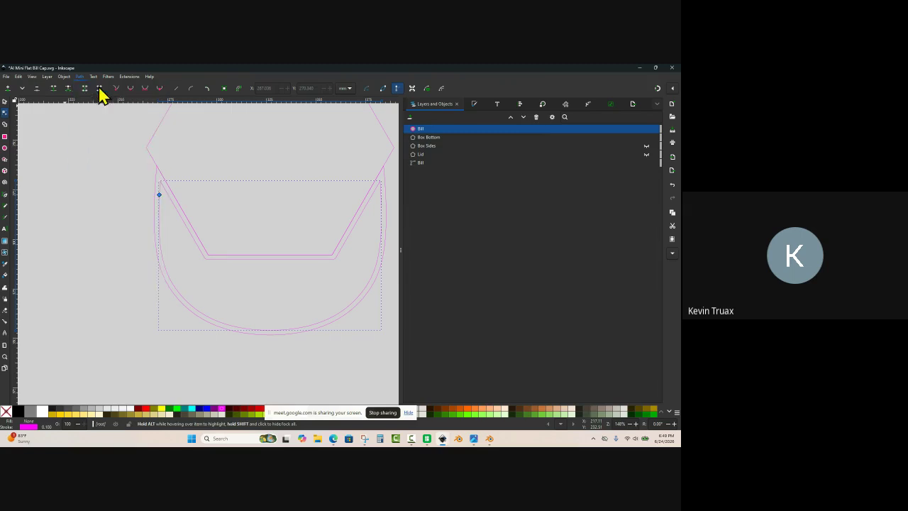
pyautogui.click(109, 206)
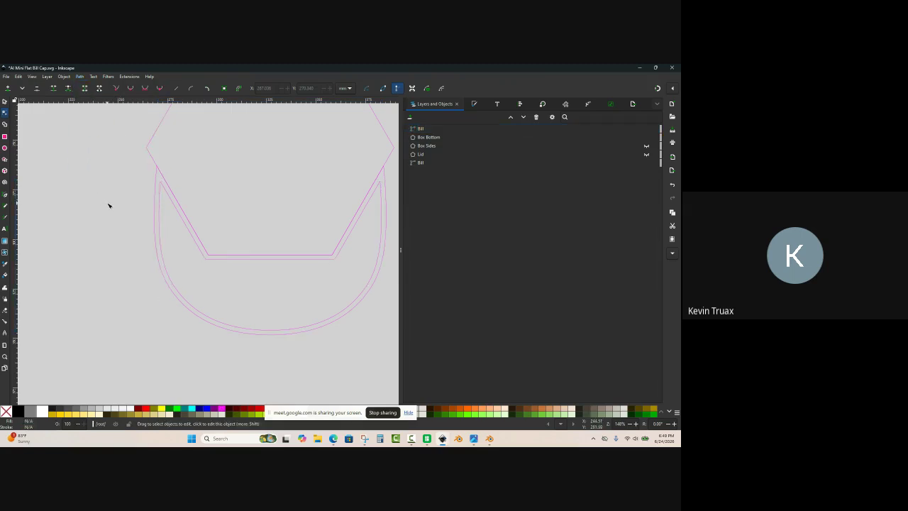
# Step: Delete the four nodes at the inset Bill copy's two inner corners and make the segment between its upper corners a straight line
pyautogui.click(210, 261)
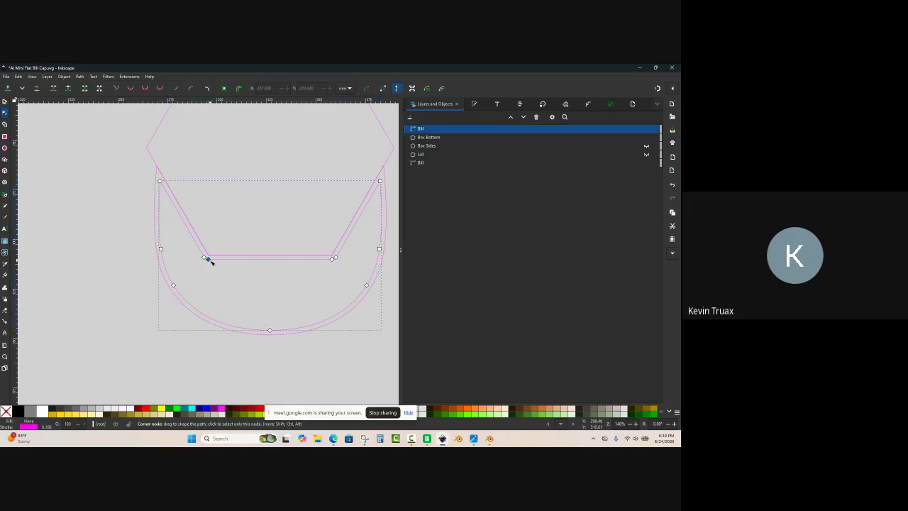
pyautogui.moveTo(184, 268); pyautogui.dragTo(362, 250)
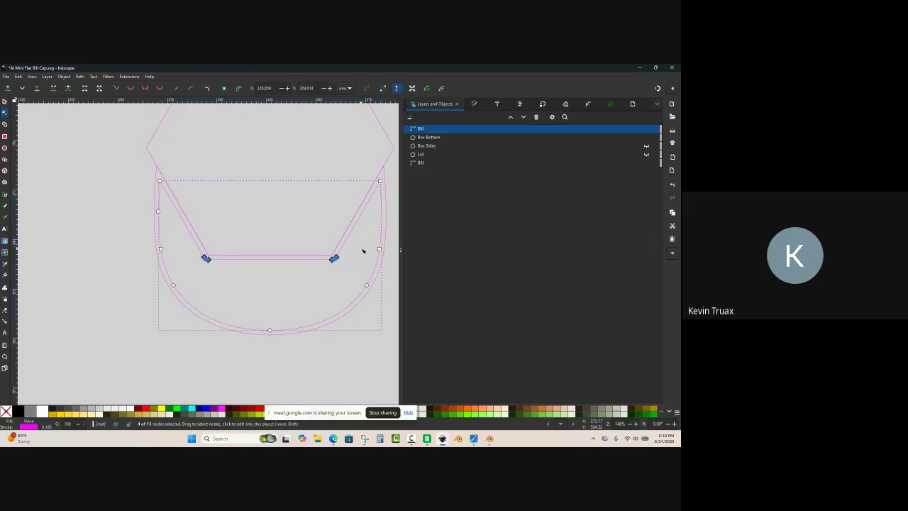
pyautogui.press('Delete')
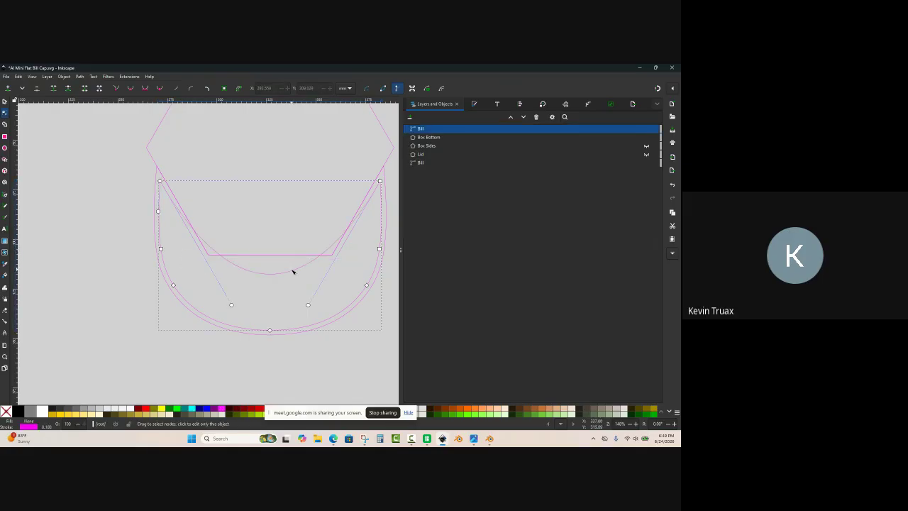
pyautogui.click(177, 88)
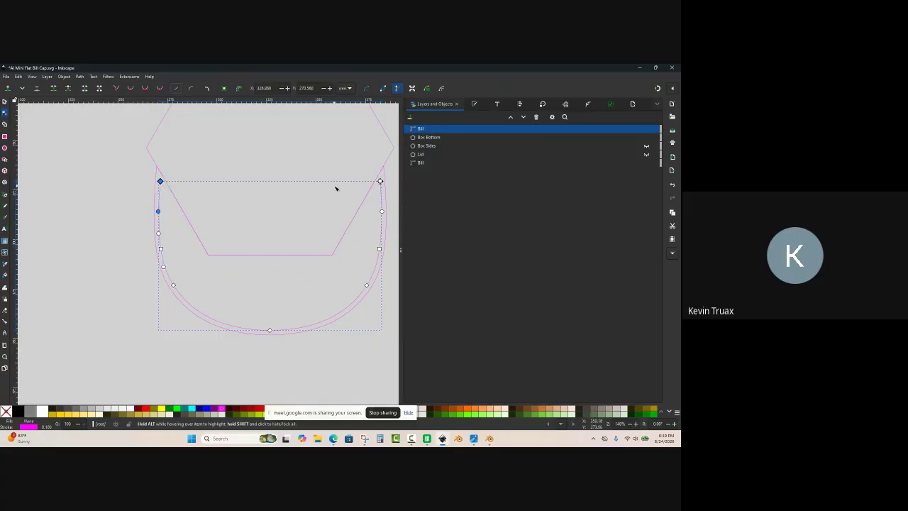
# Step: Insert a node near the right end of the inset Bill's straight segment and move it up inside the hexagon, continuing the side curve
pyautogui.keyDown('ctrl'); pyautogui.scroll(-2, 241, 235); pyautogui.keyUp('ctrl')
pyautogui.keyDown('ctrl'); pyautogui.scroll(2, 317, 207); pyautogui.keyUp('ctrl')
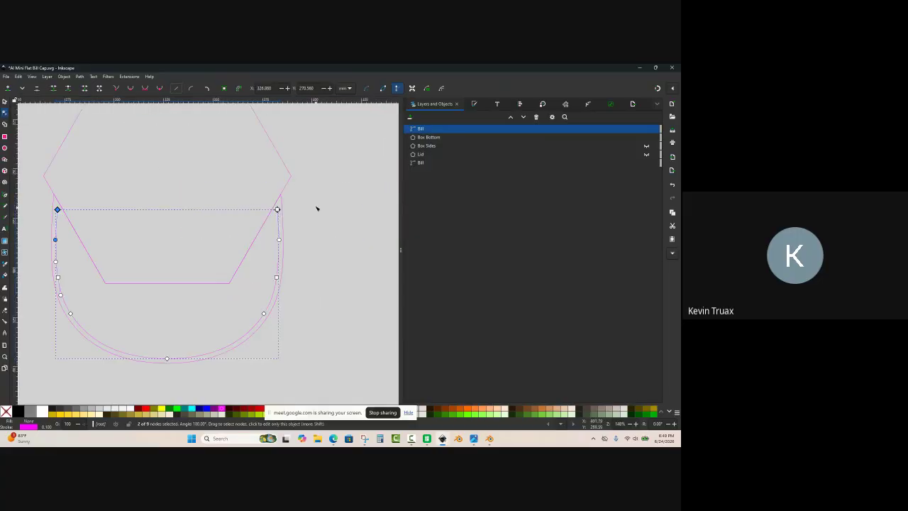
pyautogui.keyDown('ctrl'); pyautogui.scroll(2, 295, 184); pyautogui.keyUp('ctrl')
pyautogui.keyDown('ctrl'); pyautogui.scroll(1, 300, 247); pyautogui.keyUp('ctrl')
pyautogui.keyDown('ctrl'); pyautogui.scroll(1, 290, 210); pyautogui.keyUp('ctrl')
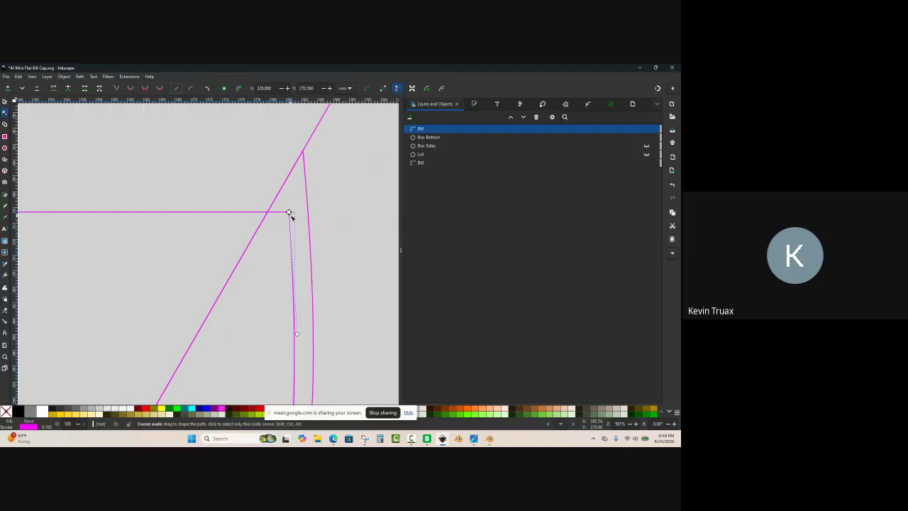
pyautogui.doubleClick(222, 211)
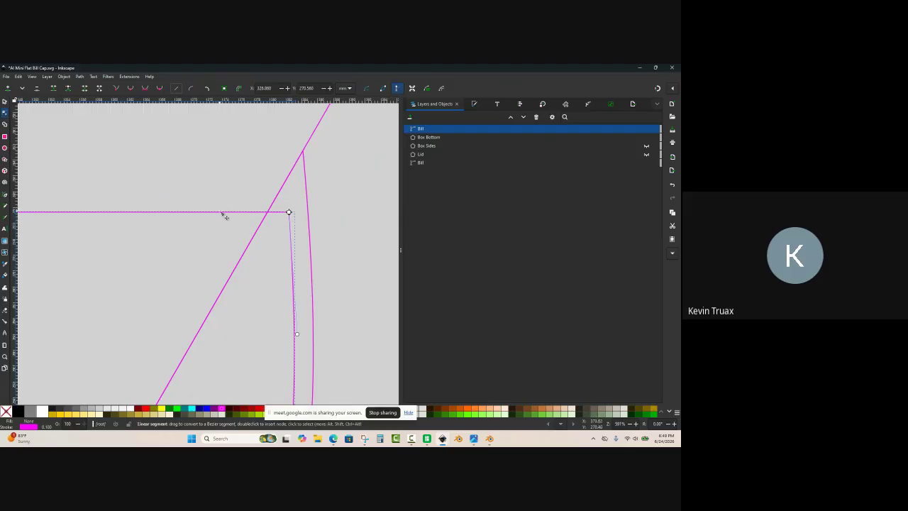
pyautogui.moveTo(220, 212); pyautogui.dragTo(280, 128)
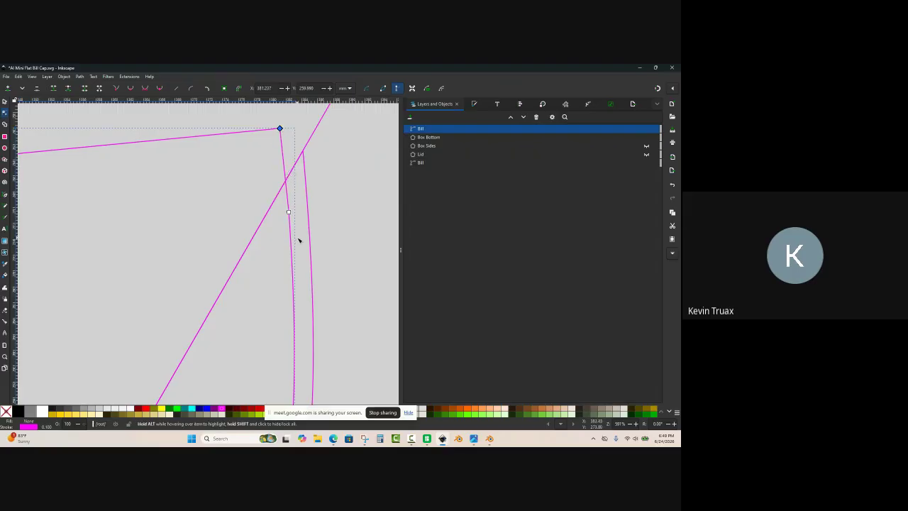
# Step: Move a node near the left end of the inset Bill's top segment up inside the hexagon, extending the left side past its edge
pyautogui.keyDown('ctrl'); pyautogui.scroll(-7, 388, 222); pyautogui.keyUp('ctrl')
pyautogui.keyDown('ctrl'); pyautogui.scroll(1, 281, 229); pyautogui.keyUp('ctrl')
pyautogui.keyDown('ctrl'); pyautogui.scroll(7, 335, 223); pyautogui.keyUp('ctrl')
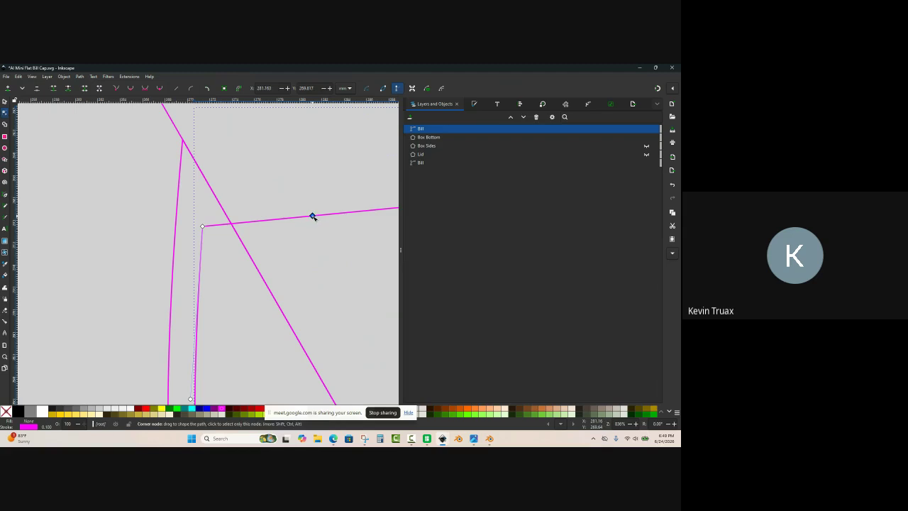
pyautogui.moveTo(312, 217); pyautogui.dragTo(210, 138)
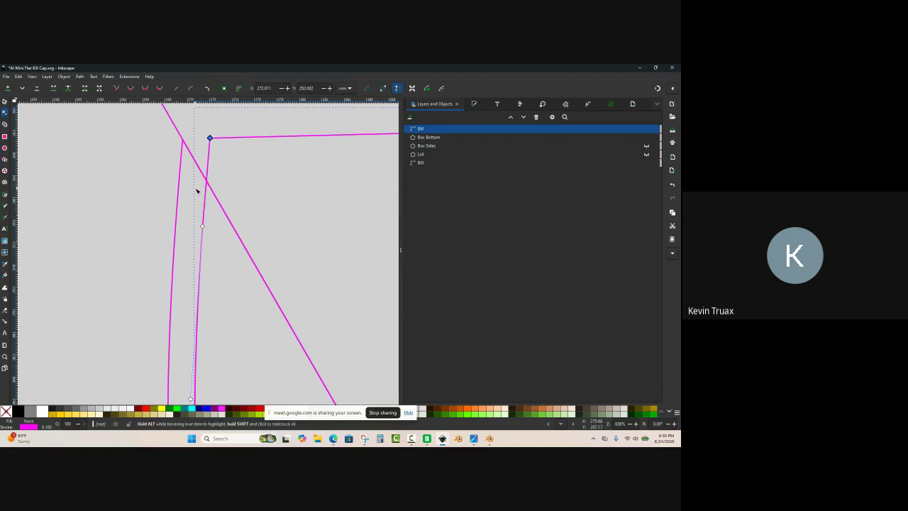
pyautogui.click(143, 182)
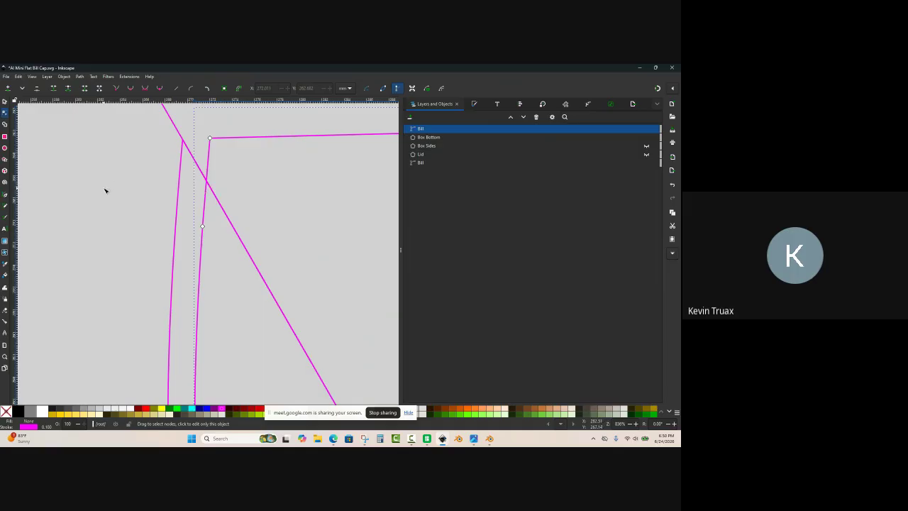
pyautogui.keyDown('ctrl'); pyautogui.scroll(-4, 128, 195); pyautogui.keyUp('ctrl')
pyautogui.keyDown('ctrl'); pyautogui.scroll(-2, 156, 207); pyautogui.keyUp('ctrl')
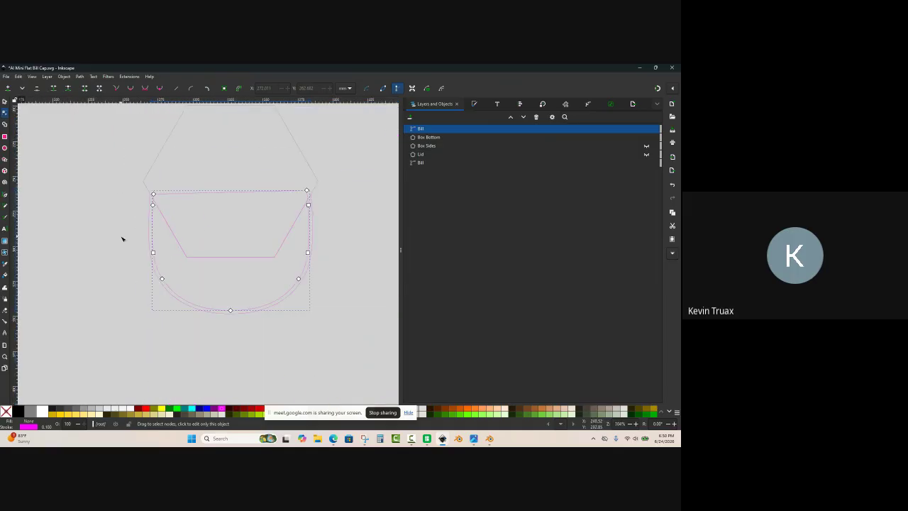
# Step: Duplicate the Box Bottom hexagon and use the duplicate to split the extended inset Bill with the Division path operation
pyautogui.click(5, 101)
pyautogui.click(77, 209)
pyautogui.keyDown('ctrl'); pyautogui.scroll(1, 157, 199); pyautogui.keyUp('ctrl')
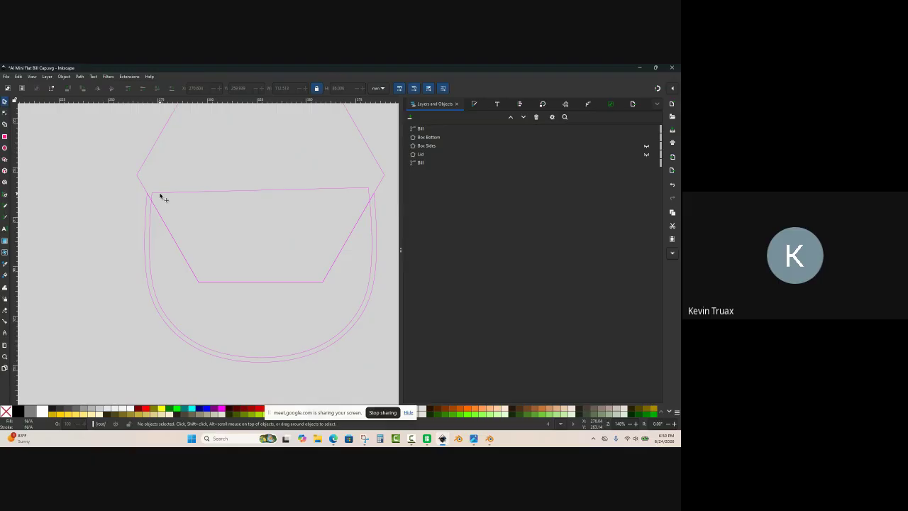
pyautogui.click(160, 198)
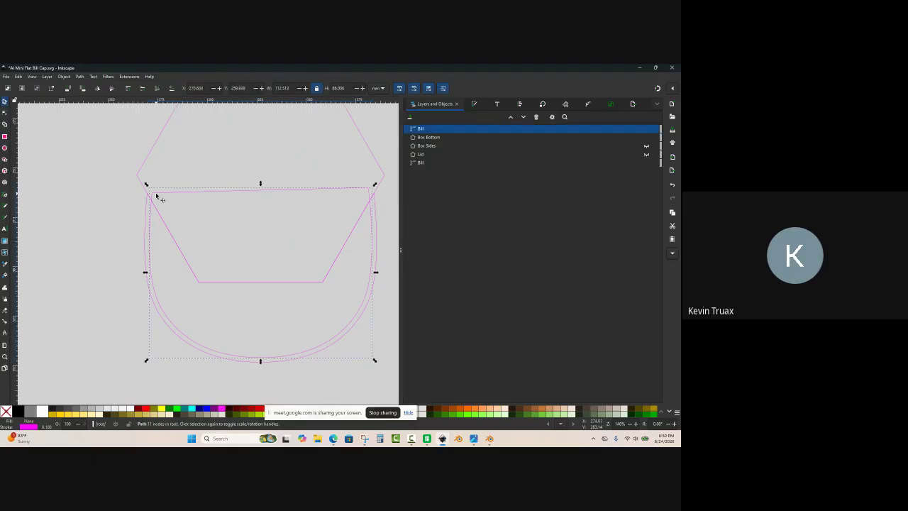
pyautogui.click(144, 165)
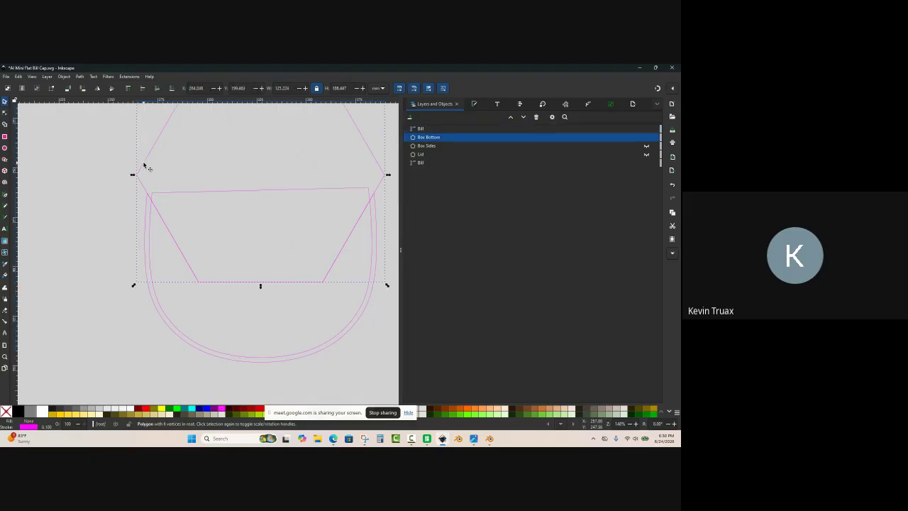
pyautogui.hotkey('ctrl', 'd')
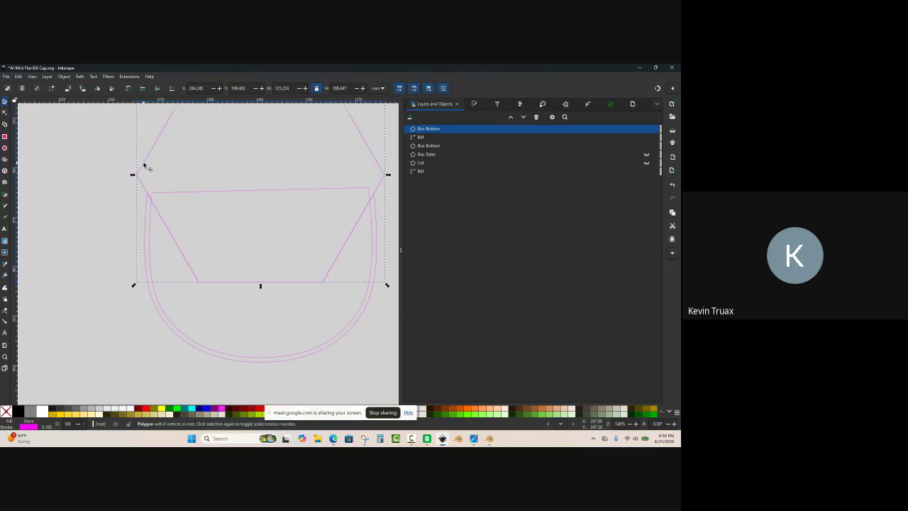
pyautogui.keyDown('ctrl'); pyautogui.scroll(2, 159, 195); pyautogui.keyUp('ctrl')
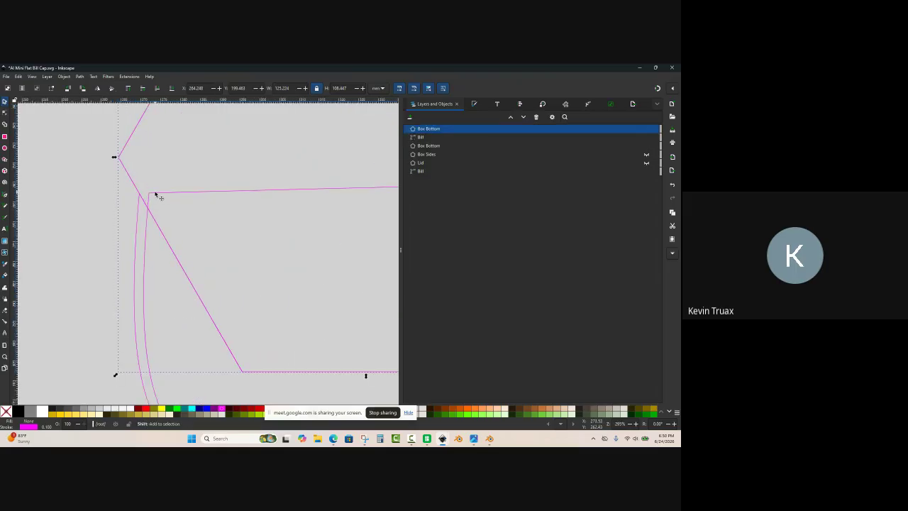
pyautogui.keyDown('shift'); pyautogui.click(155, 194); pyautogui.keyUp('shift')
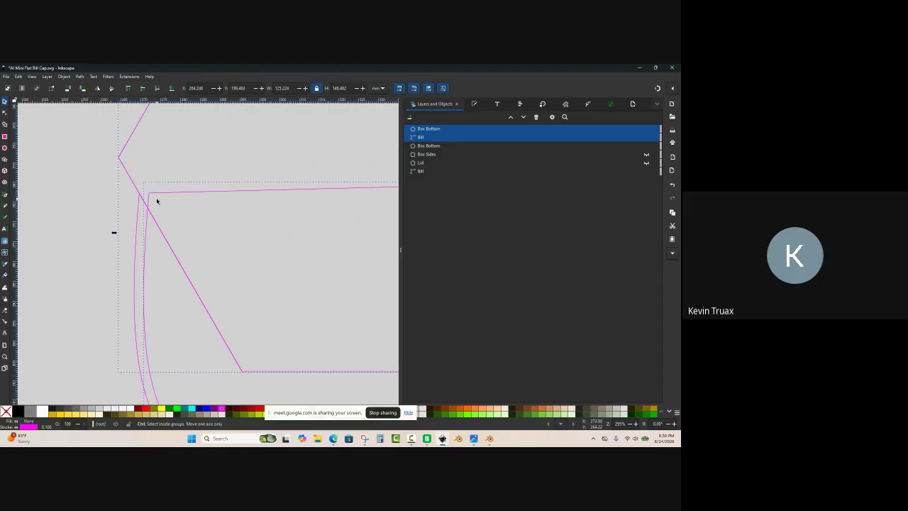
pyautogui.hotkey('ctrl', '/')
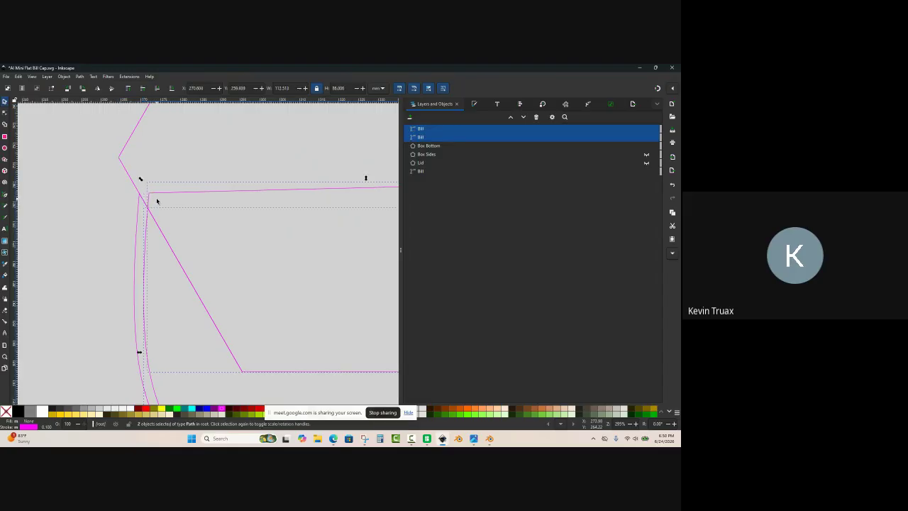
pyautogui.click(81, 77)
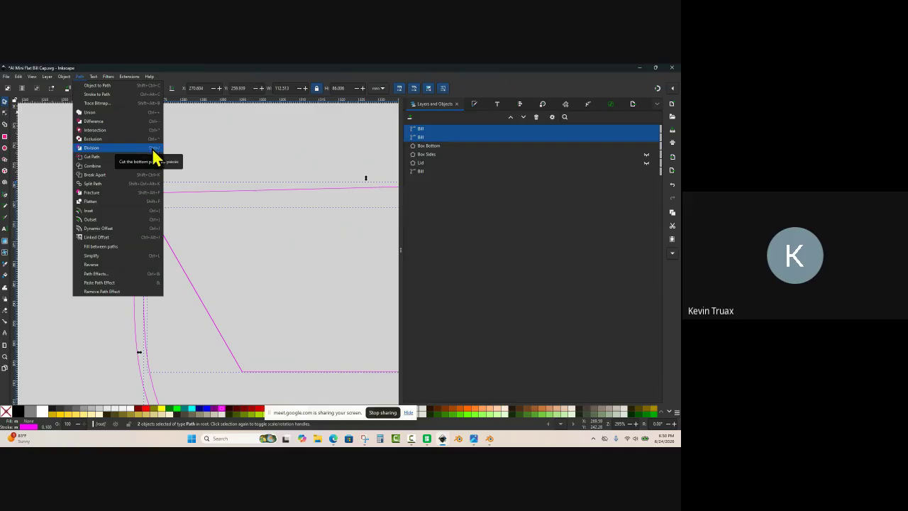
pyautogui.click(58, 227)
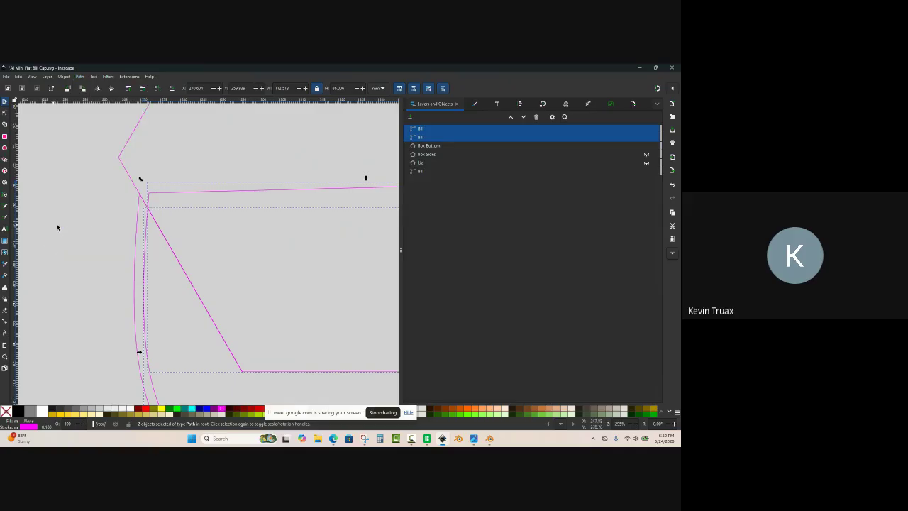
# Step: Pull the upper piece of the divided inset Bill away from the hexagon's edge and delete it
pyautogui.click(140, 196)
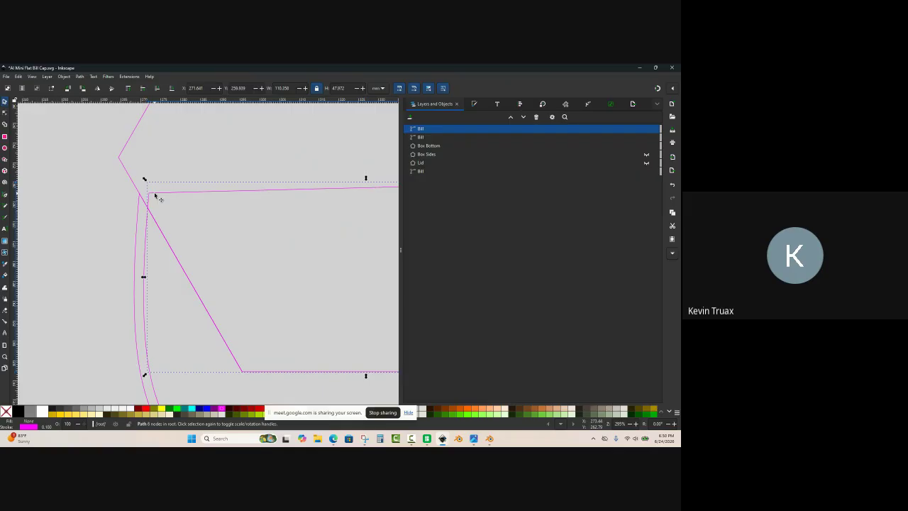
pyautogui.moveTo(155, 196); pyautogui.dragTo(193, 145)
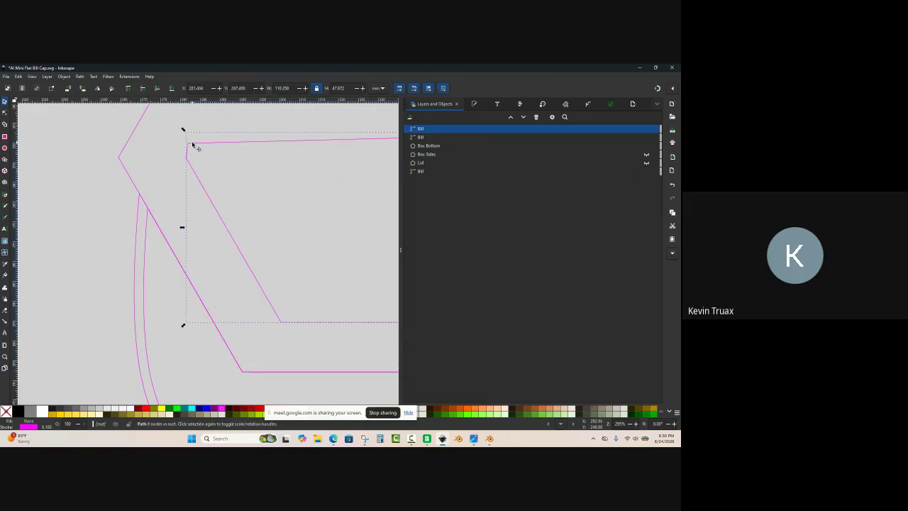
pyautogui.press('Delete')
pyautogui.keyDown('ctrl'); pyautogui.scroll(-4, 140, 229); pyautogui.keyUp('ctrl')
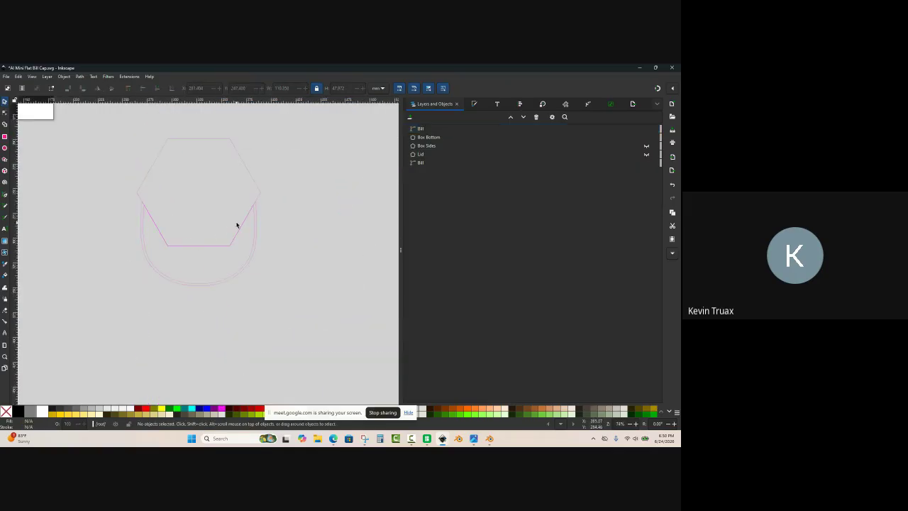
# Step: Move the trimmed inset Bill and the original Bill aside in turn to check their shapes, undoing each move and clearing the selection
pyautogui.keyDown('ctrl'); pyautogui.scroll(2, 253, 216); pyautogui.keyUp('ctrl')
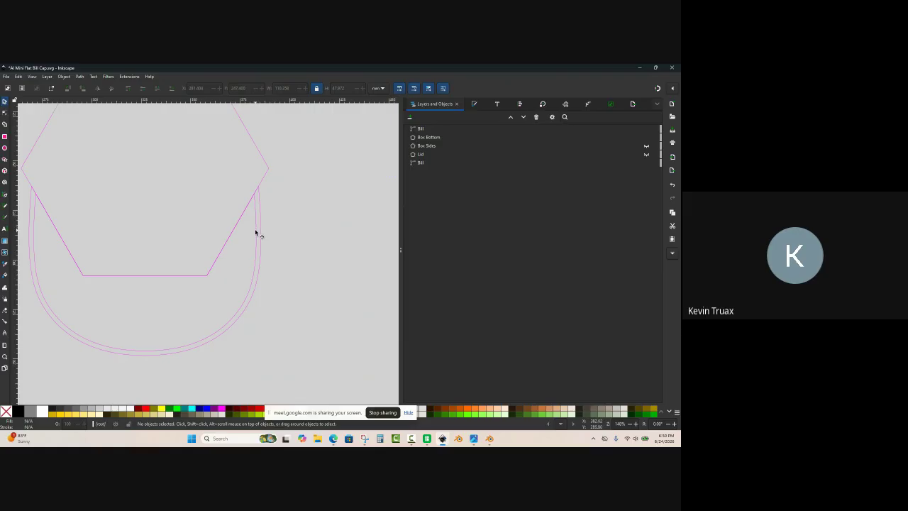
pyautogui.click(255, 233)
pyautogui.moveTo(260, 235); pyautogui.dragTo(343, 298)
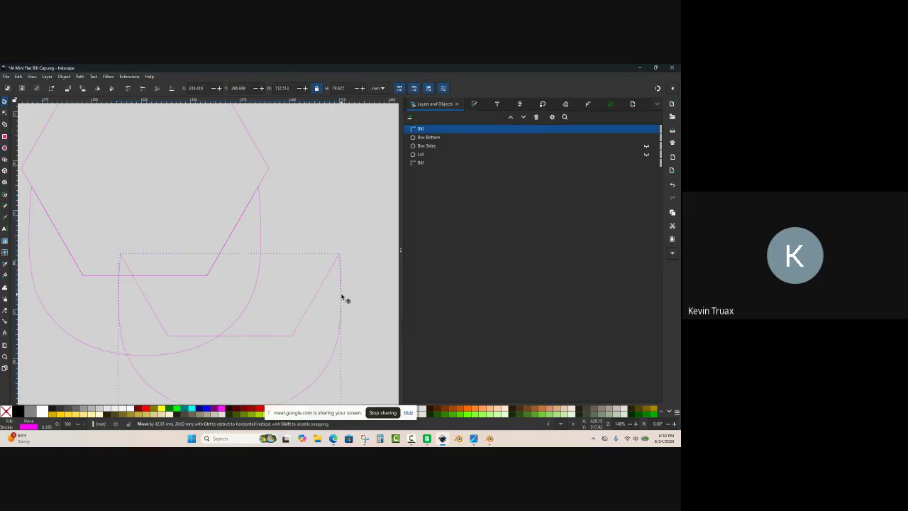
pyautogui.hotkey('ctrl', 'z')
pyautogui.click(261, 254)
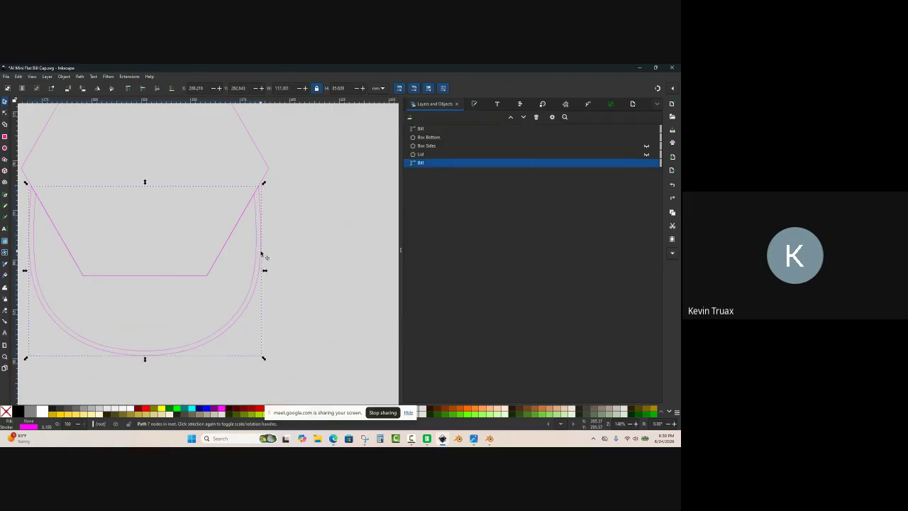
pyautogui.moveTo(261, 254); pyautogui.dragTo(315, 287)
pyautogui.hotkey('ctrl', 'z')
pyautogui.press('Escape')
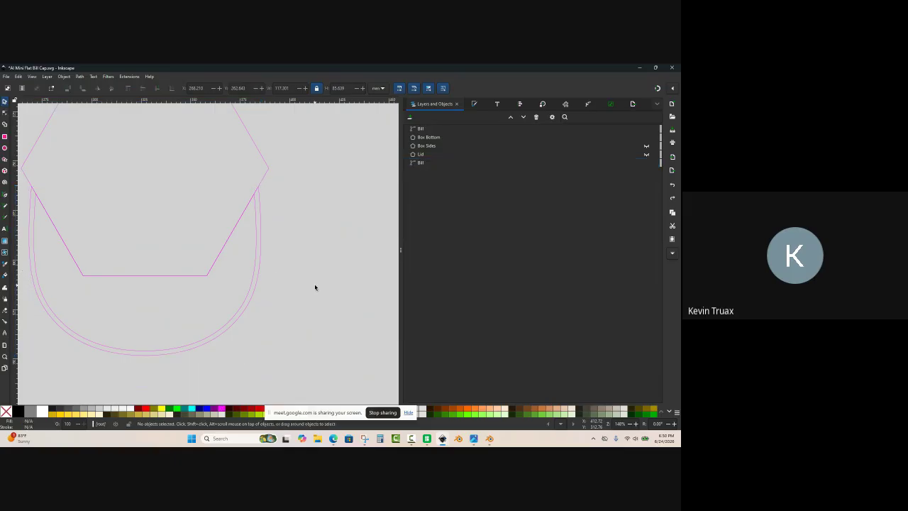
# Step: Examine how the trimmed inset Bill fits within the original outline and meets the hexagon's edge at the corners
pyautogui.keyDown('ctrl'); pyautogui.scroll(-1, 284, 252); pyautogui.keyUp('ctrl')
pyautogui.keyDown('ctrl'); pyautogui.scroll(1, 215, 246); pyautogui.keyUp('ctrl')
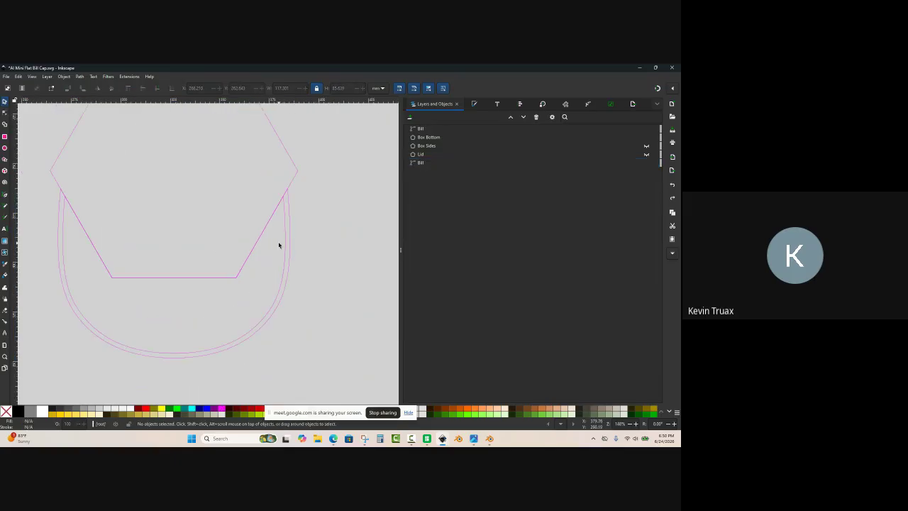
pyautogui.keyDown('ctrl'); pyautogui.scroll(-1, 291, 239); pyautogui.keyUp('ctrl')
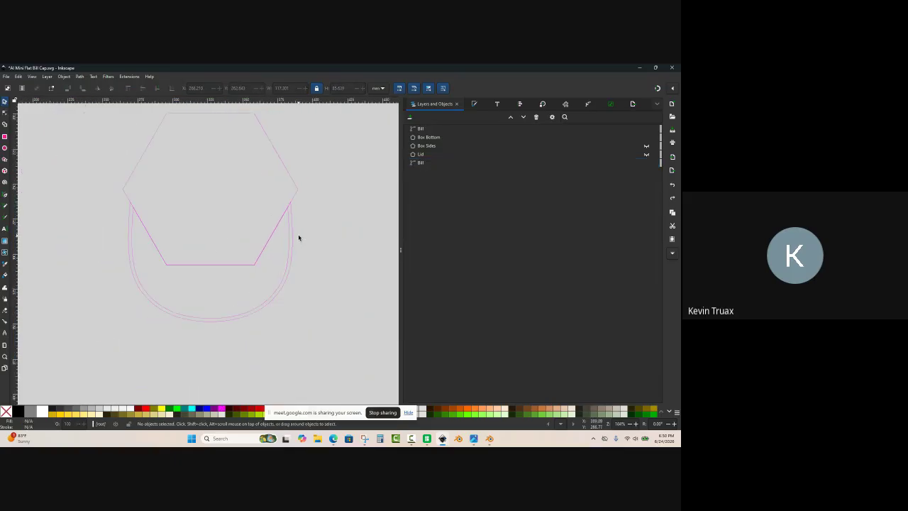
pyautogui.keyDown('ctrl'); pyautogui.scroll(1, 281, 238); pyautogui.keyUp('ctrl')
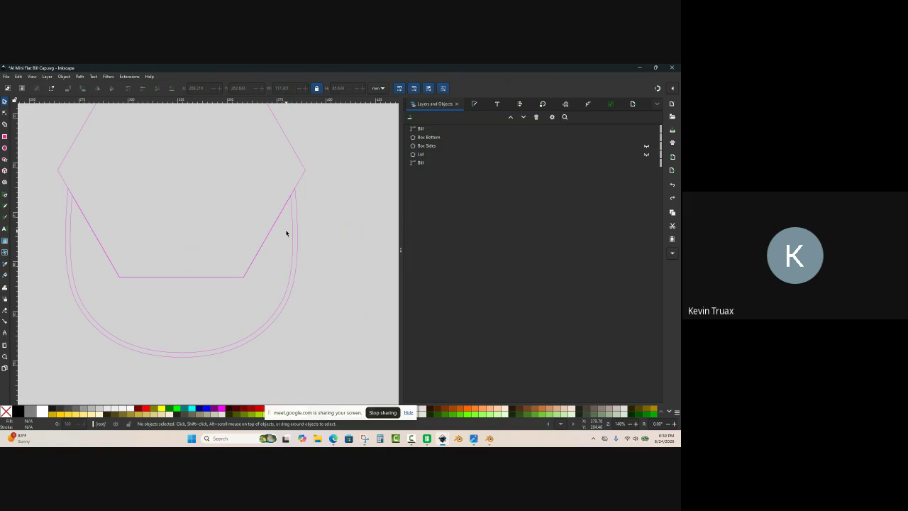
pyautogui.keyDown('ctrl'); pyautogui.scroll(1, 290, 229); pyautogui.keyUp('ctrl')
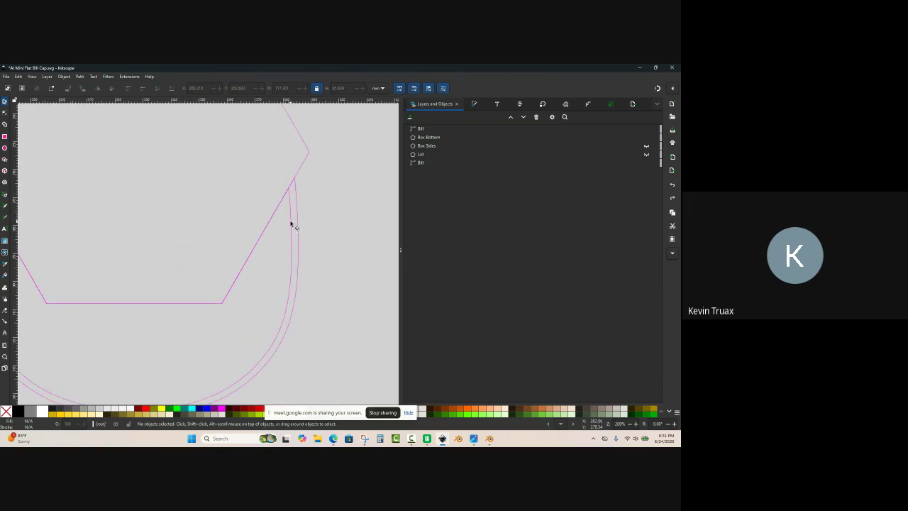
pyautogui.click(291, 225)
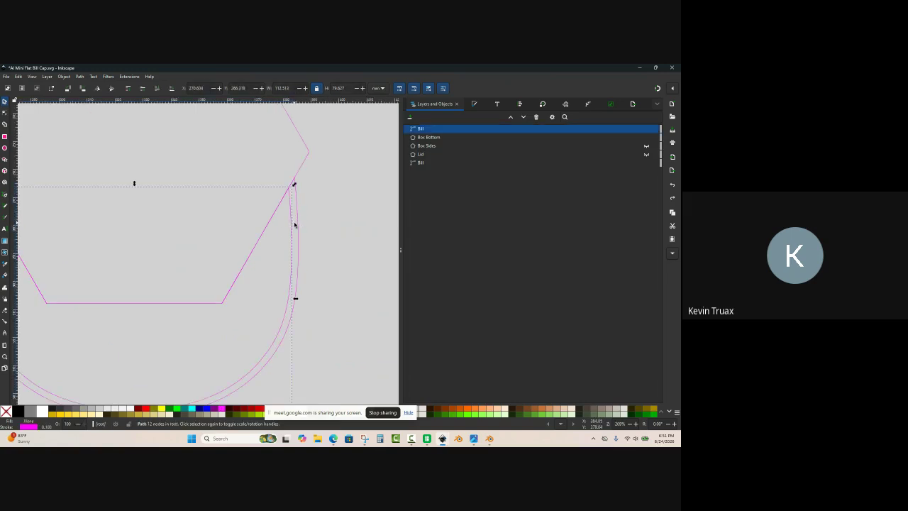
pyautogui.keyDown('ctrl'); pyautogui.scroll(-2, 297, 225); pyautogui.keyUp('ctrl')
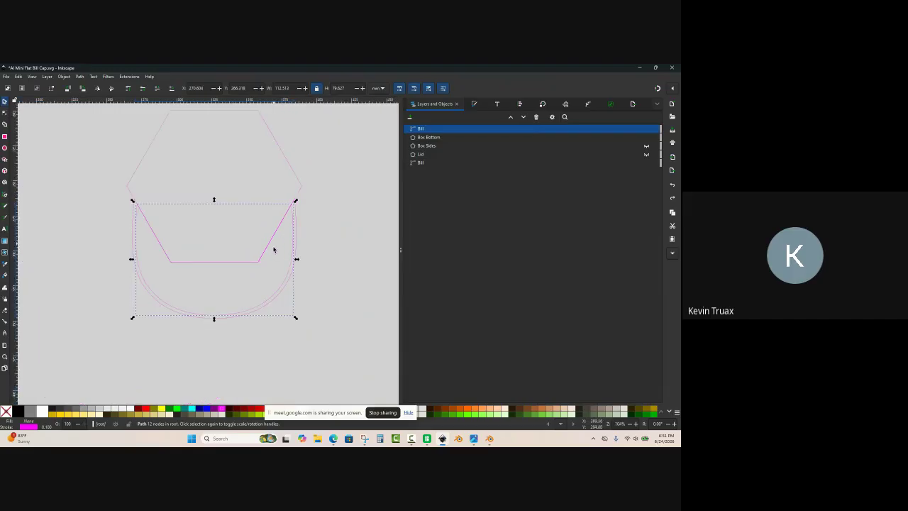
pyautogui.click(106, 211)
pyautogui.keyDown('ctrl'); pyautogui.scroll(1, 342, 207); pyautogui.keyUp('ctrl')
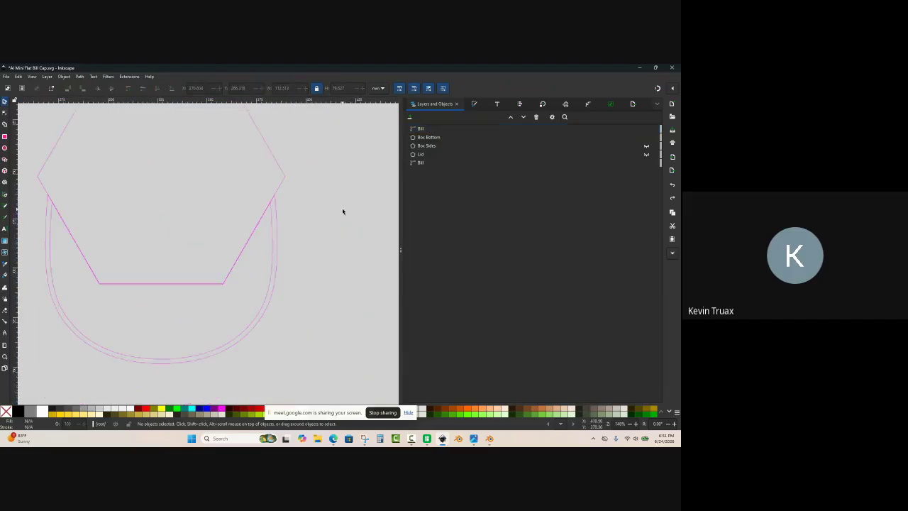
# Step: Identify the original outer Bill with a trial move, undo the move, and hide that Bill
pyautogui.keyDown('ctrl'); pyautogui.scroll(1, 247, 245); pyautogui.keyUp('ctrl')
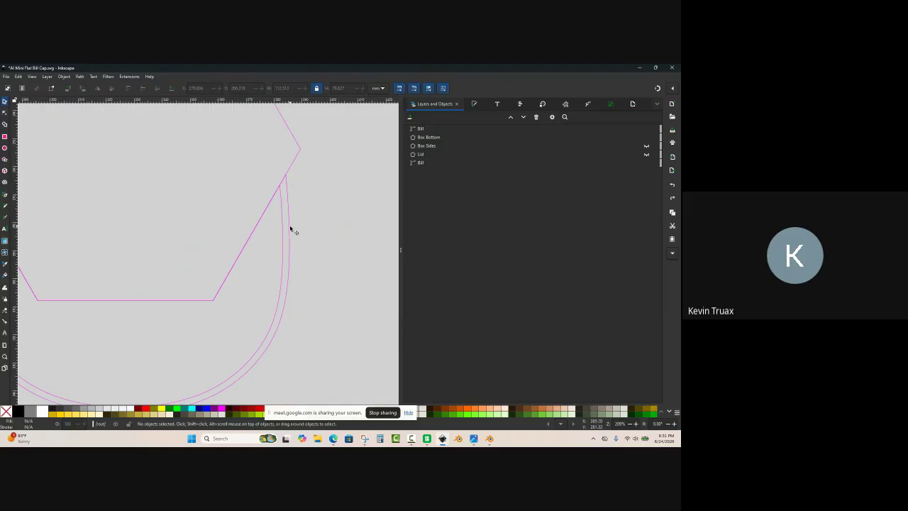
pyautogui.moveTo(291, 228); pyautogui.dragTo(380, 264)
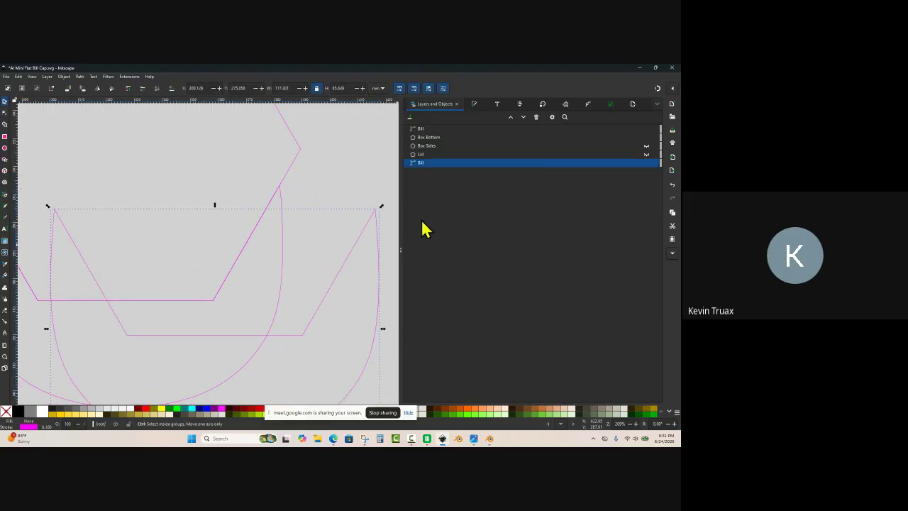
pyautogui.hotkey('ctrl', 'z')
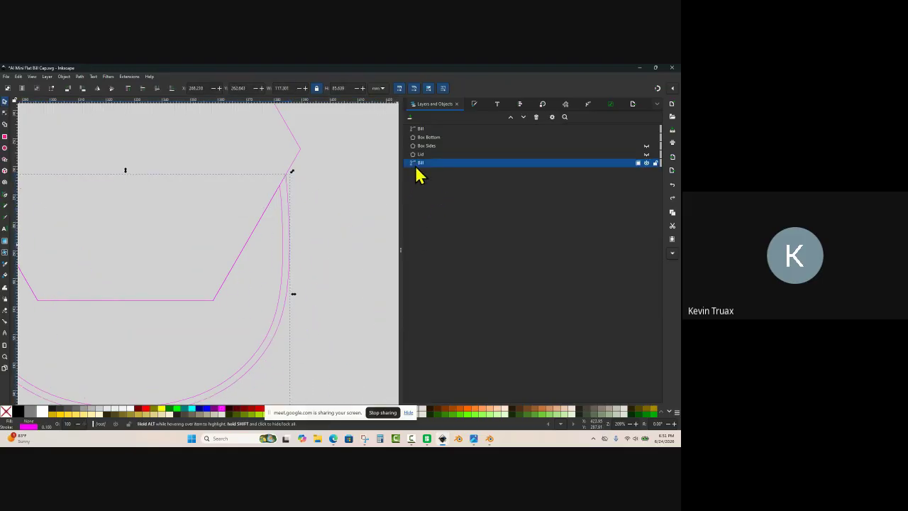
pyautogui.click(647, 164)
pyautogui.click(349, 213)
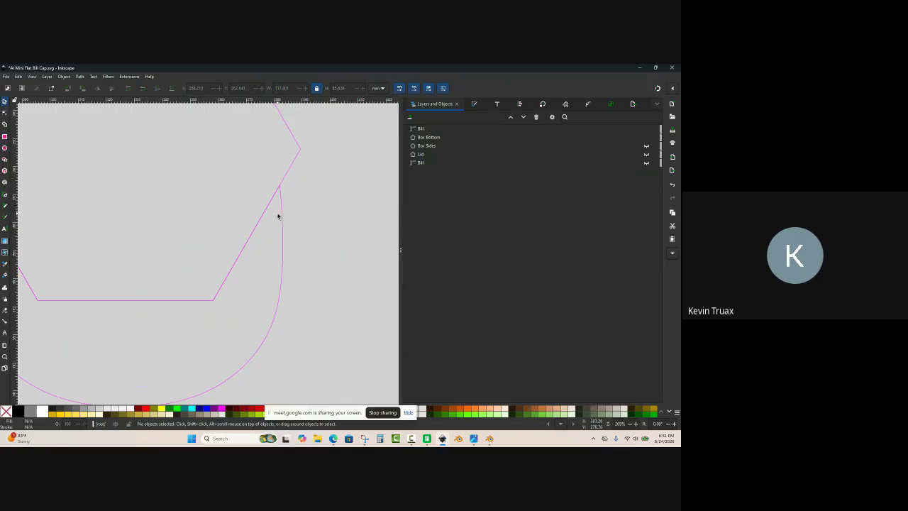
# Step: Duplicate the hidden original Bill and make the duplicate visible, leaving nothing selected
pyautogui.click(425, 166)
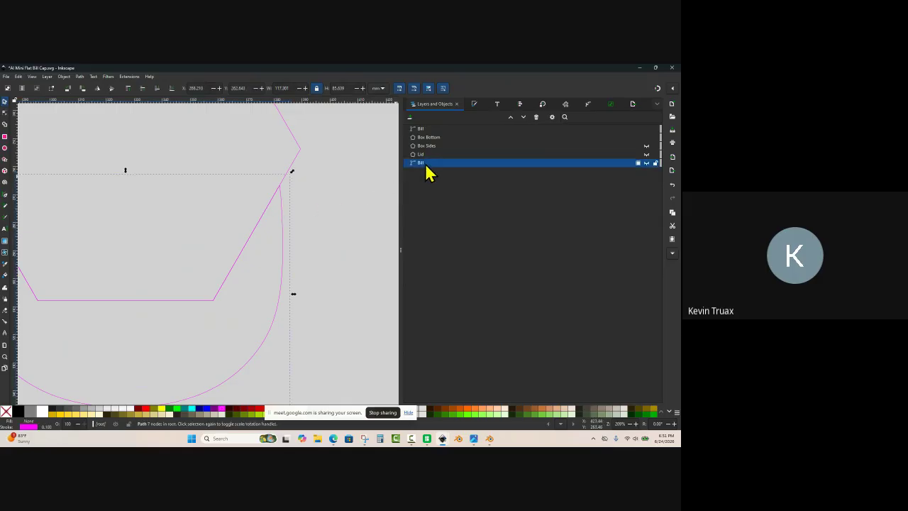
pyautogui.hotkey('ctrl', 'd')
pyautogui.click(646, 129)
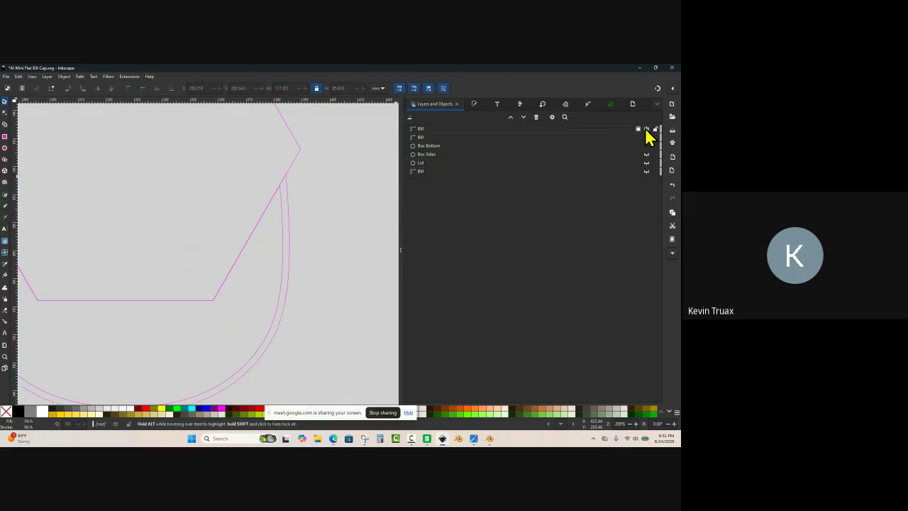
pyautogui.click(426, 172)
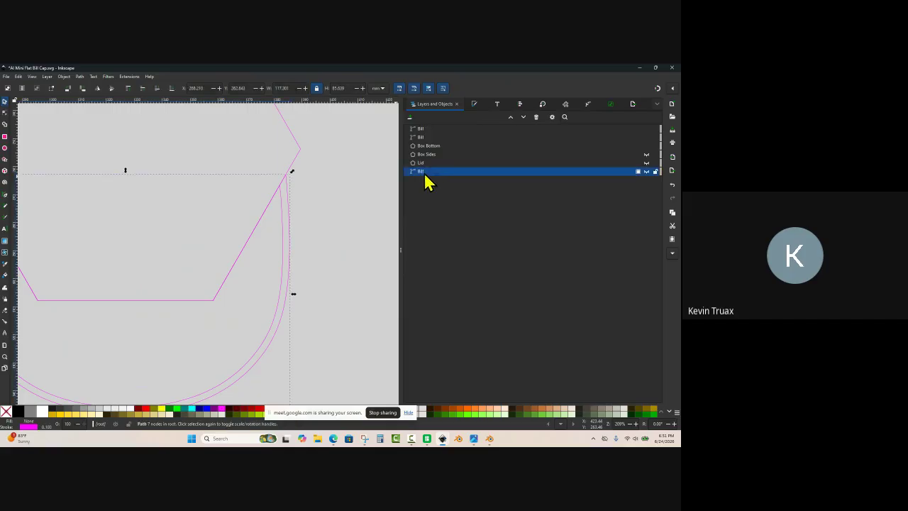
pyautogui.click(451, 130)
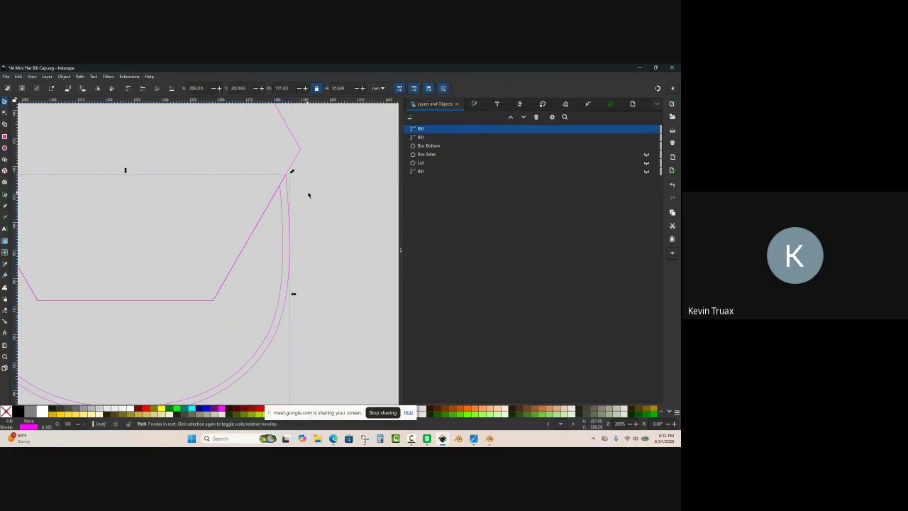
pyautogui.click(334, 192)
pyautogui.keyDown('ctrl'); pyautogui.scroll(-2, 295, 213); pyautogui.keyUp('ctrl')
pyautogui.keyDown('ctrl'); pyautogui.scroll(2, 314, 217); pyautogui.keyUp('ctrl')
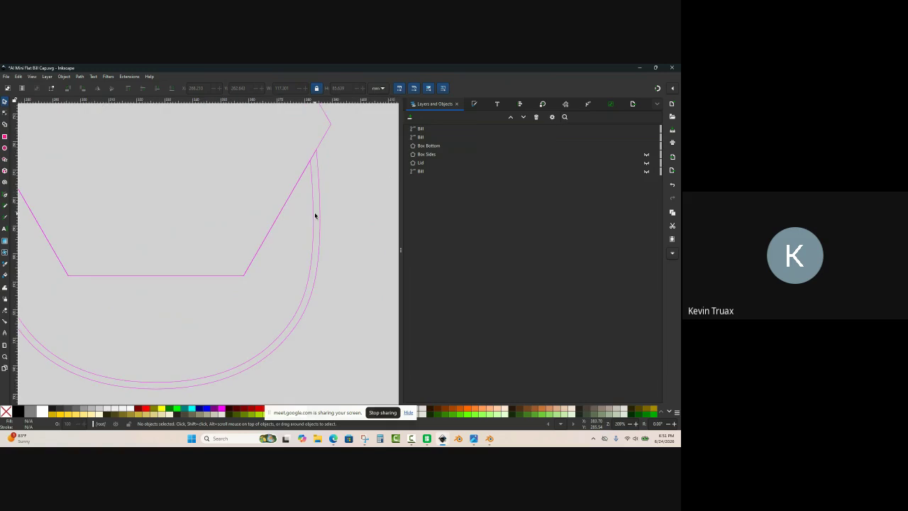
# Step: Test-move the inset Bill, undo the move, and raise it above the duplicated outer Bill in the object order
pyautogui.click(313, 216)
pyautogui.moveTo(313, 217); pyautogui.dragTo(276, 264)
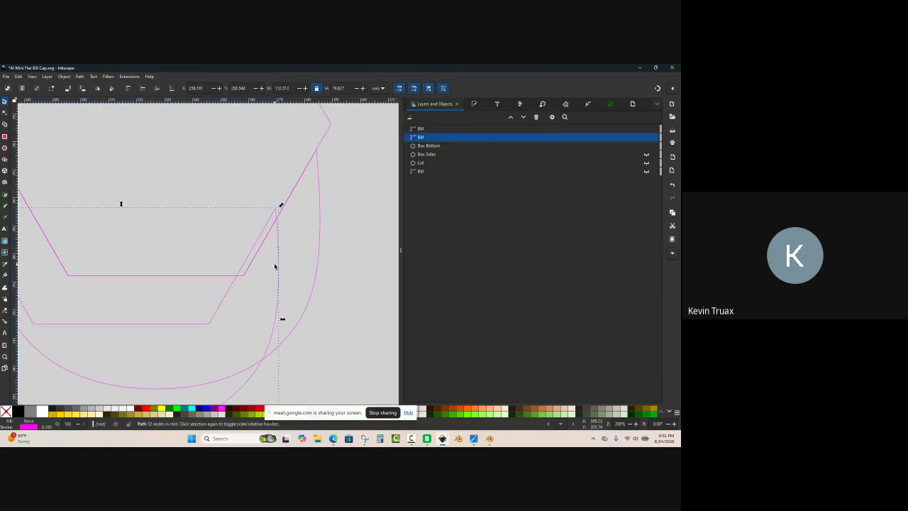
pyautogui.hotkey('ctrl', 'z')
pyautogui.moveTo(428, 138); pyautogui.dragTo(441, 130)
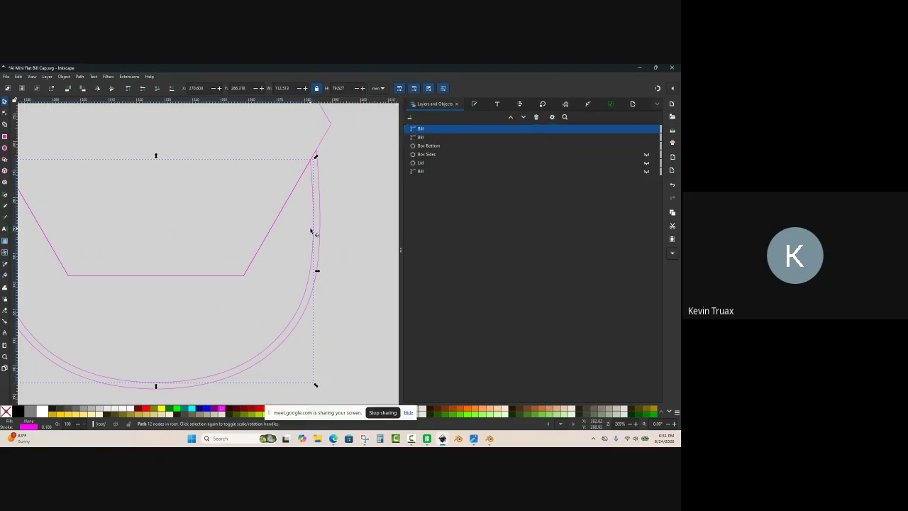
pyautogui.click(350, 207)
pyautogui.keyDown('ctrl'); pyautogui.scroll(-1, 349, 206); pyautogui.keyUp('ctrl')
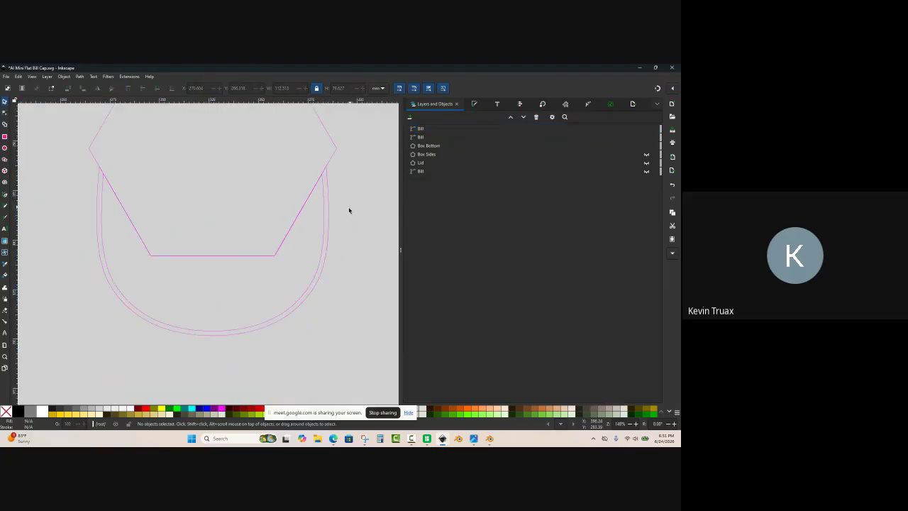
# Step: Combine the inset Bill and the duplicated outer Bill into one path, then test-move the result and undo the move
pyautogui.keyDown('ctrl'); pyautogui.scroll(1, 321, 217); pyautogui.keyUp('ctrl')
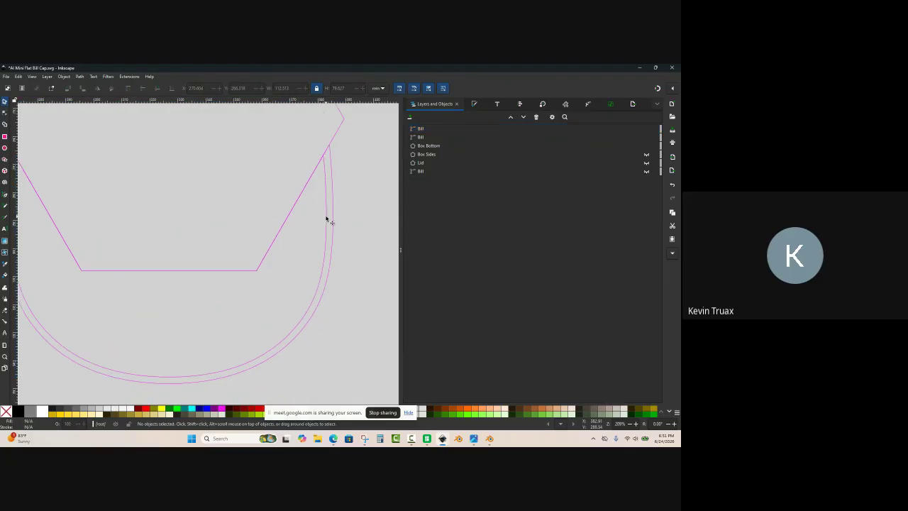
pyautogui.click(327, 218)
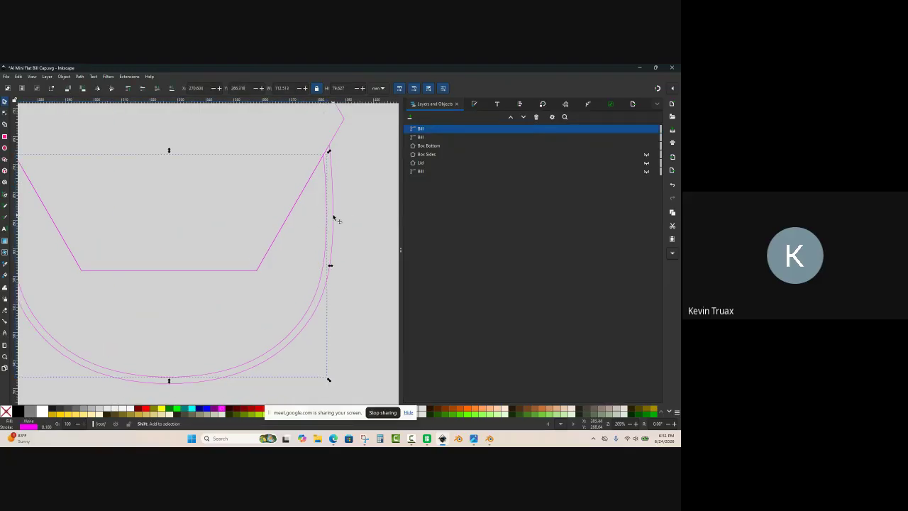
pyautogui.keyDown('shift'); pyautogui.click(334, 218); pyautogui.keyUp('shift')
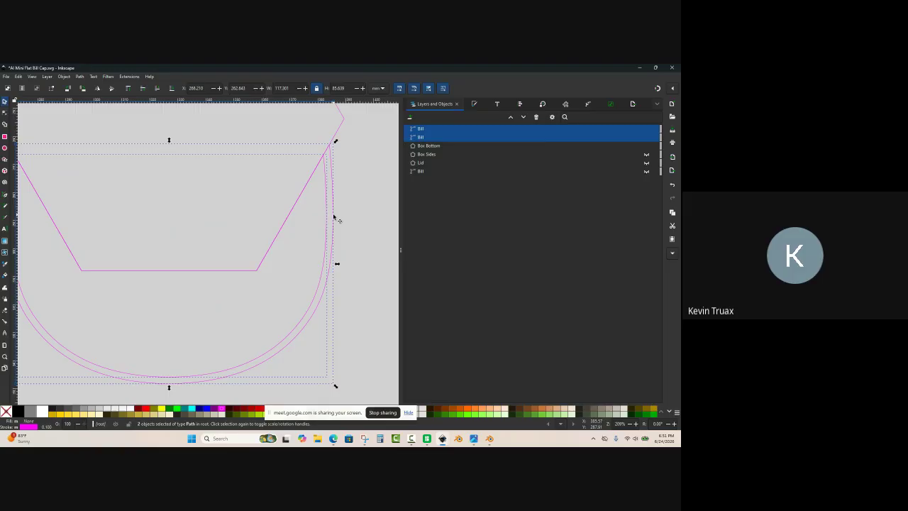
pyautogui.hotkey('ctrl', 'k')
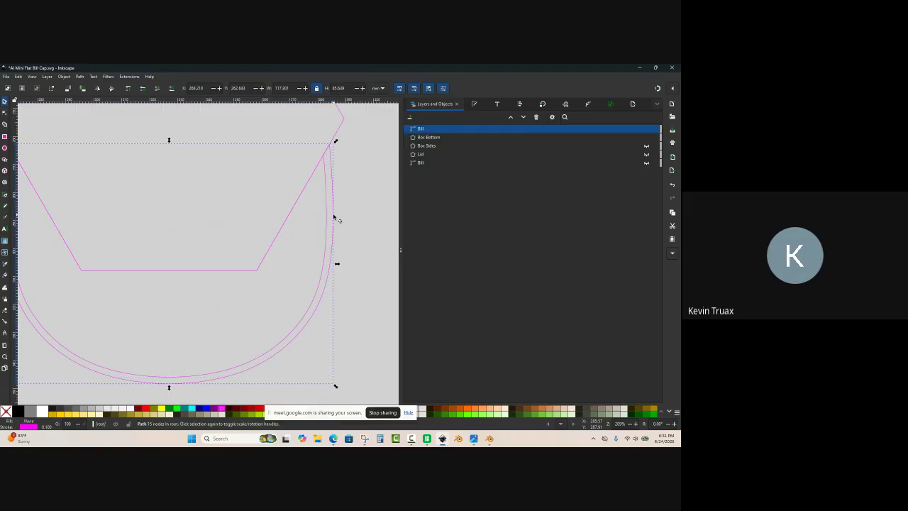
pyautogui.keyDown('ctrl'); pyautogui.scroll(-1, 334, 217); pyautogui.keyUp('ctrl')
pyautogui.click(336, 221)
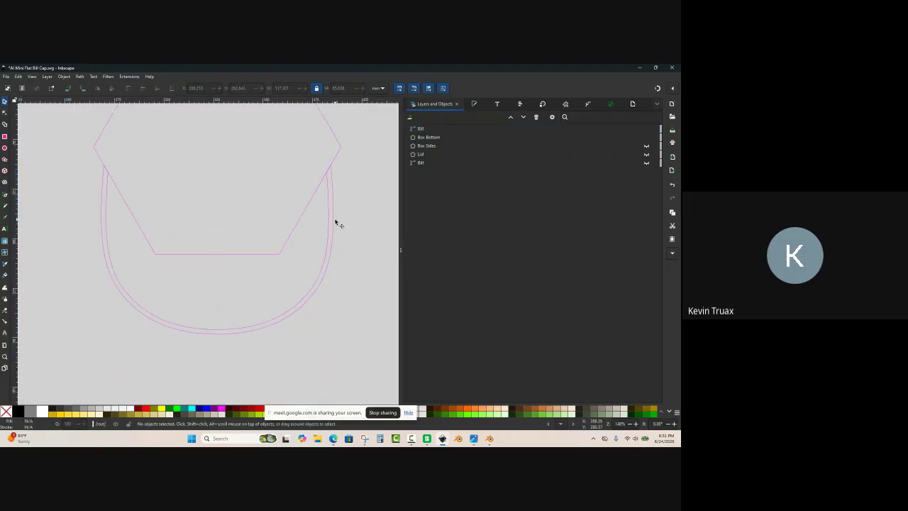
pyautogui.click(335, 223)
pyautogui.moveTo(335, 223); pyautogui.dragTo(355, 291)
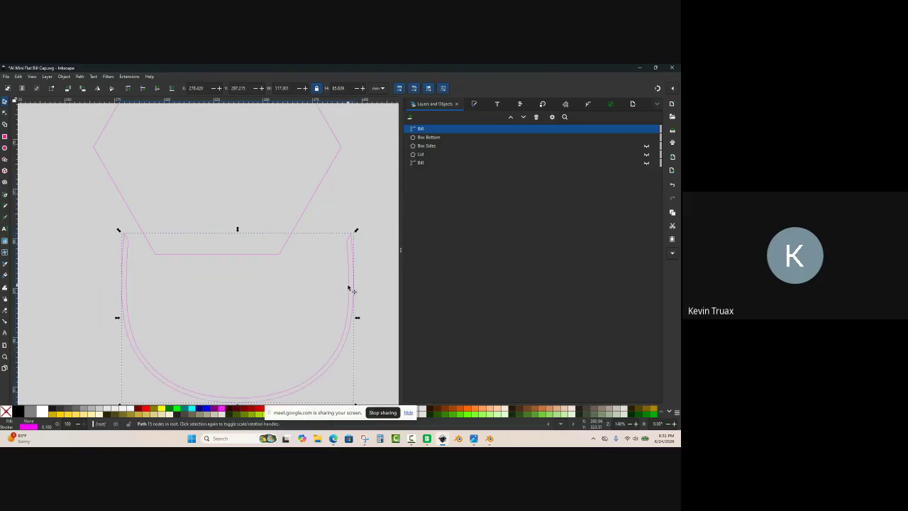
pyautogui.hotkey('ctrl', 'z')
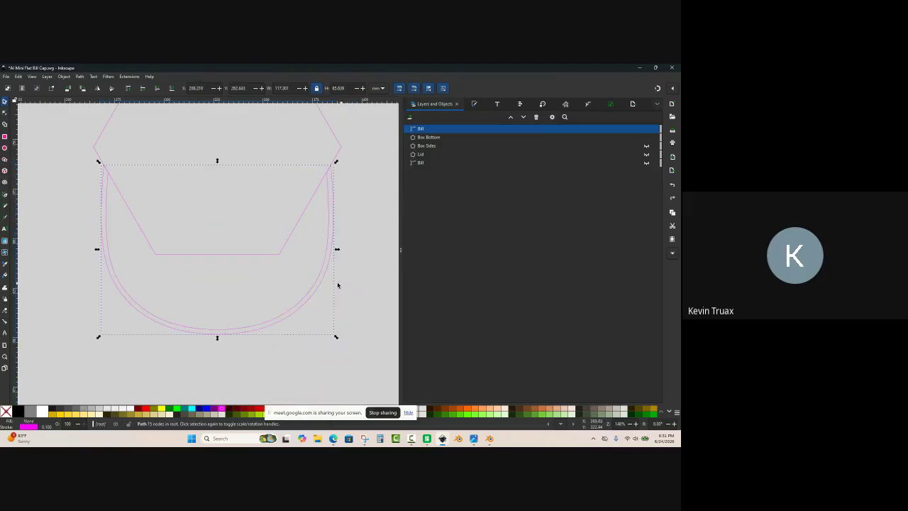
# Step: Fill the combined Bill rim with magenta and remove its stroke
pyautogui.click(222, 410)
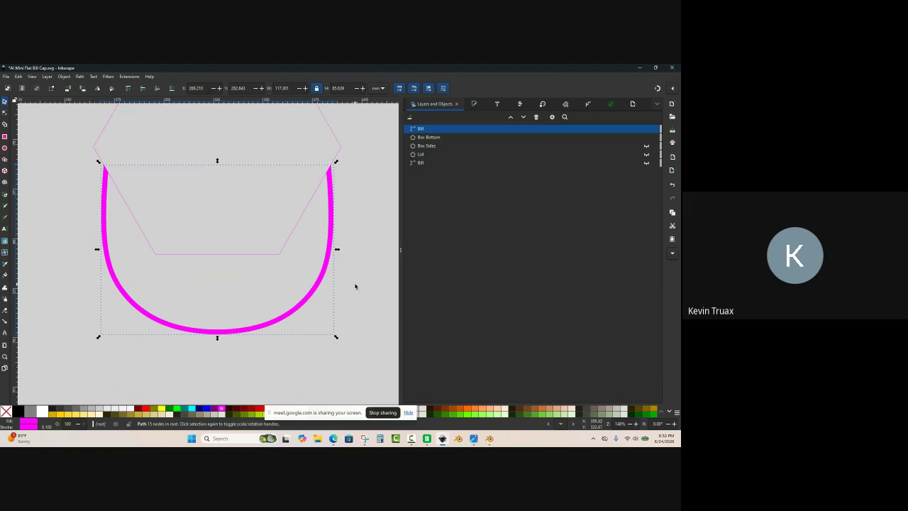
pyautogui.keyDown('shift'); pyautogui.click(5, 412); pyautogui.keyUp('shift')
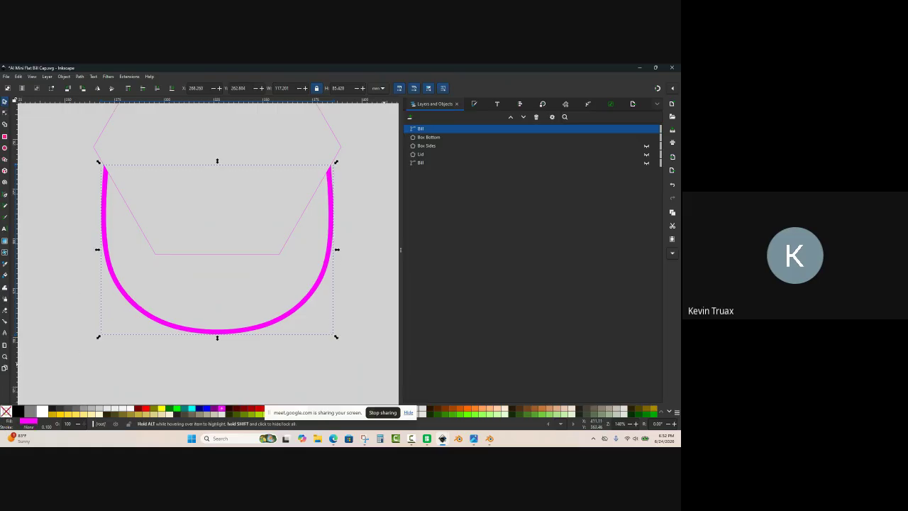
pyautogui.click(387, 291)
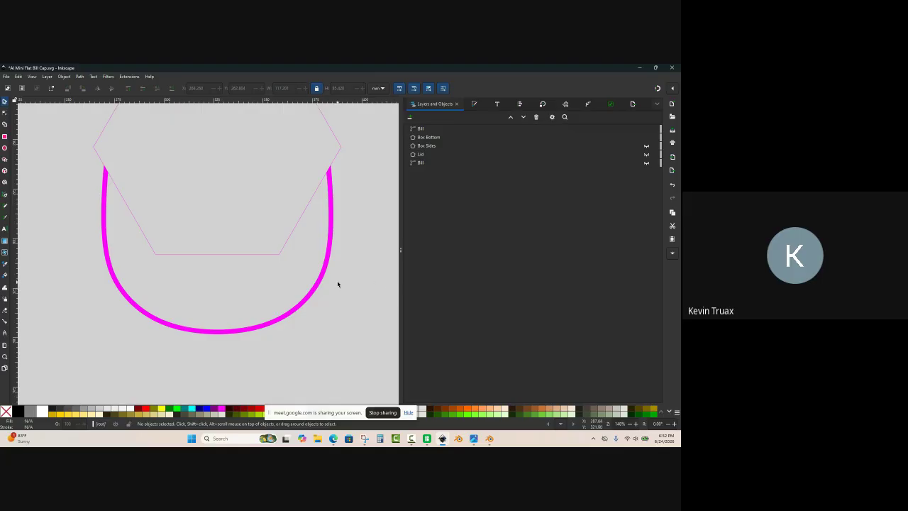
# Step: Move the magenta Bill rim aside to check its shape, undo the move, and clear the selection
pyautogui.keyDown('ctrl'); pyautogui.scroll(1, 334, 260); pyautogui.keyUp('ctrl')
pyautogui.keyDown('ctrl'); pyautogui.scroll(-1, 334, 259); pyautogui.keyUp('ctrl')
pyautogui.moveTo(336, 250); pyautogui.dragTo(365, 287)
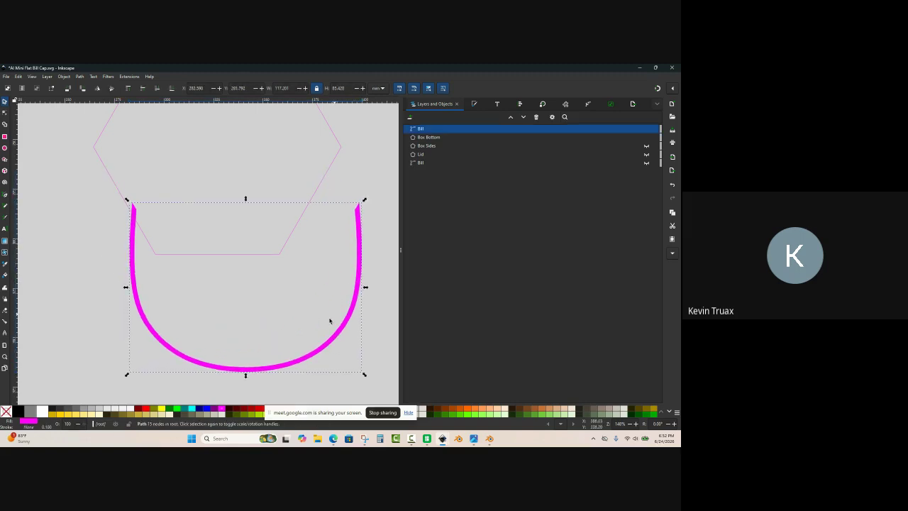
pyautogui.hotkey('ctrl', 'z')
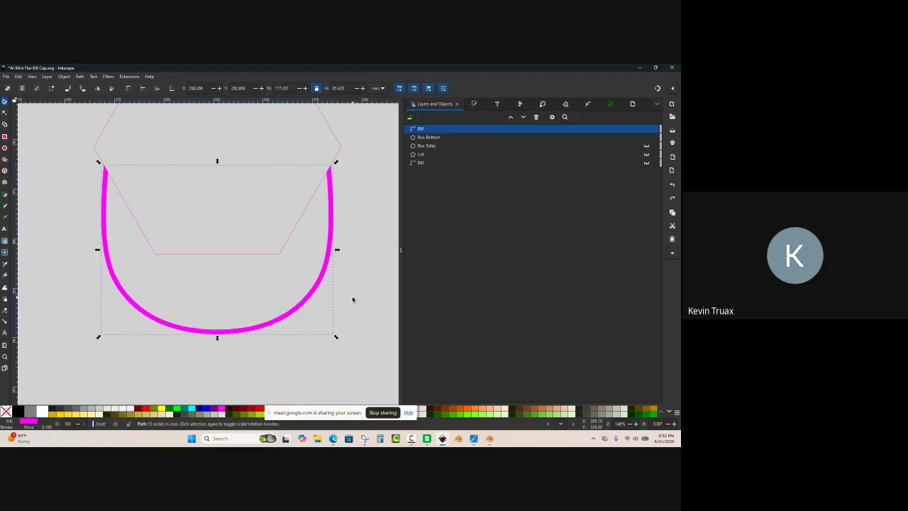
pyautogui.click(352, 296)
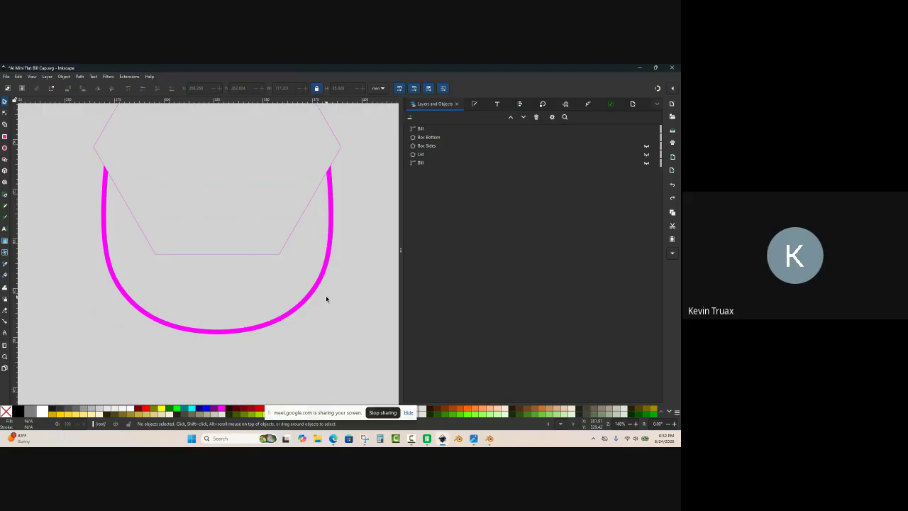
pyautogui.keyDown('ctrl'); pyautogui.scroll(-2, 158, 254); pyautogui.keyUp('ctrl')
pyautogui.keyDown('ctrl'); pyautogui.scroll(1, 223, 254); pyautogui.keyUp('ctrl')
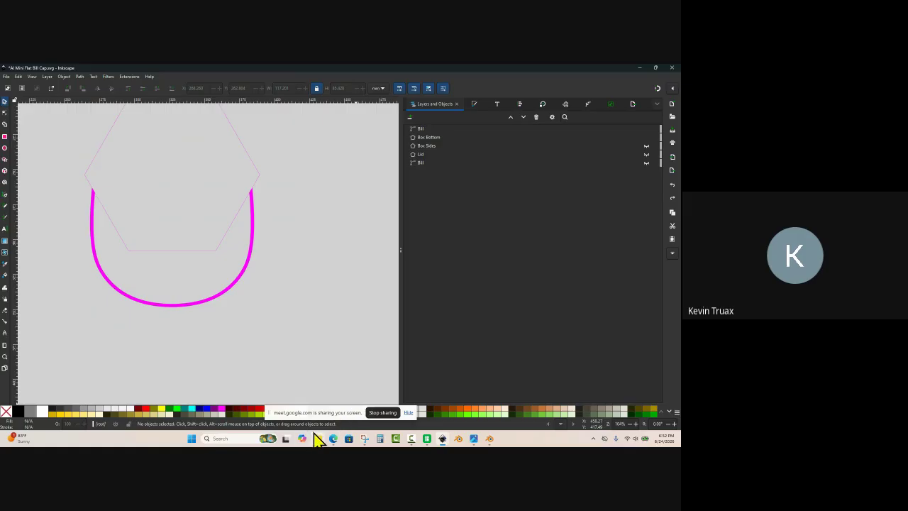
# Step: Import the round adidas logo SVG as editable objects and place it beside the cap drawing, to the right of the Bill rim
pyautogui.click(316, 435)
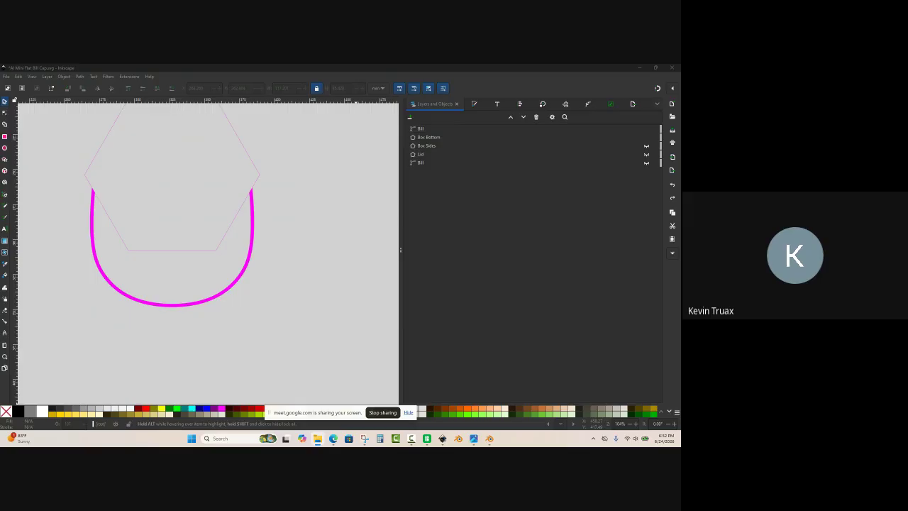
pyautogui.moveTo(340, 291); pyautogui.dragTo(340, 292)
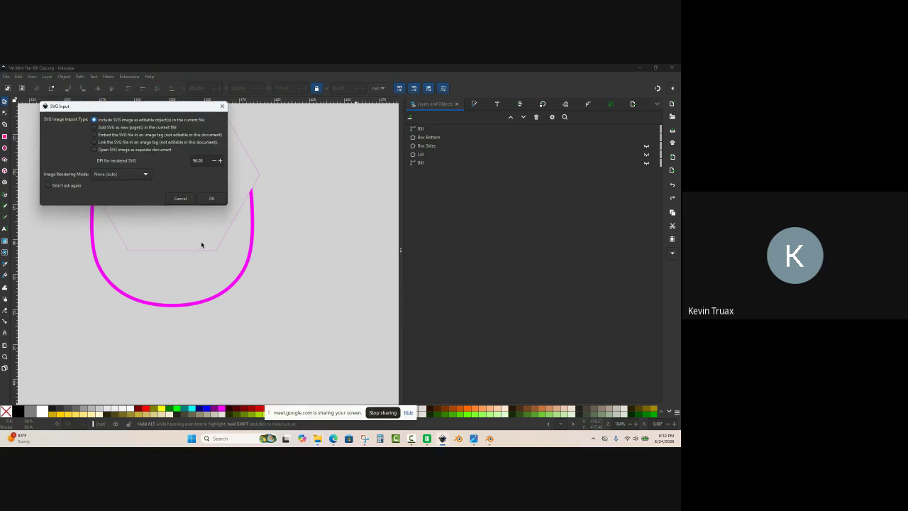
pyautogui.click(212, 199)
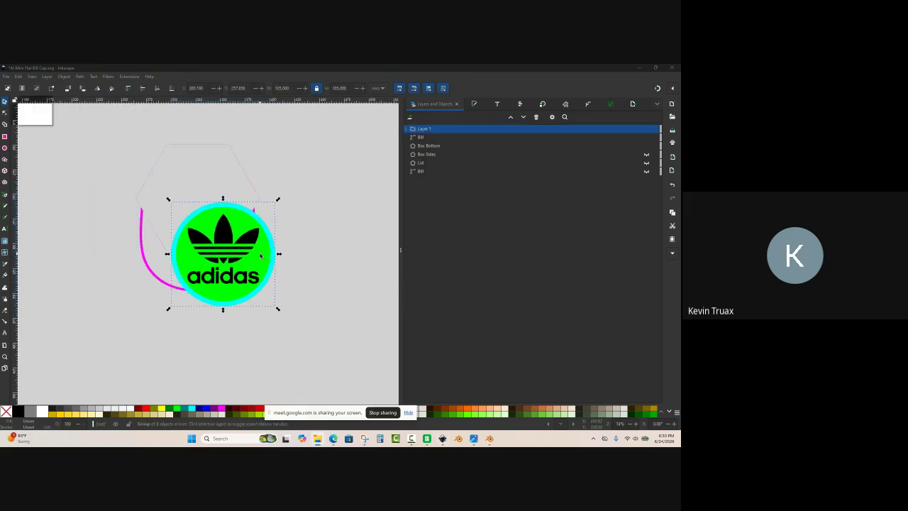
pyautogui.moveTo(274, 255); pyautogui.dragTo(394, 264)
pyautogui.keyDown('ctrl'); pyautogui.scroll(1, 328, 274); pyautogui.keyUp('ctrl')
pyautogui.keyDown('ctrl'); pyautogui.scroll(-2, 302, 207); pyautogui.keyUp('ctrl')
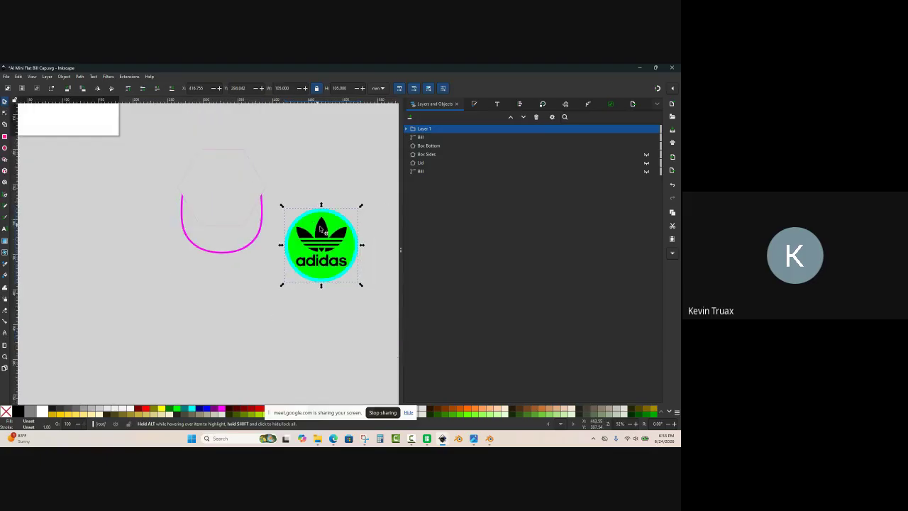
# Step: Ungroup the imported adidas logo into separate objects and clear the selection
pyautogui.keyDown('ctrl'); pyautogui.scroll(1, 359, 239); pyautogui.keyUp('ctrl')
pyautogui.keyDown('ctrl'); pyautogui.scroll(1, 364, 242); pyautogui.keyUp('ctrl')
pyautogui.rightClick(355, 244)
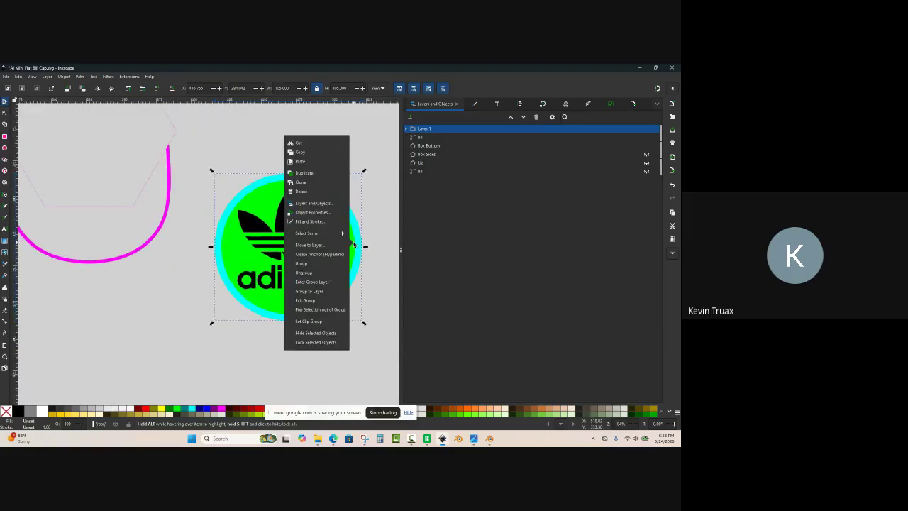
pyautogui.click(325, 273)
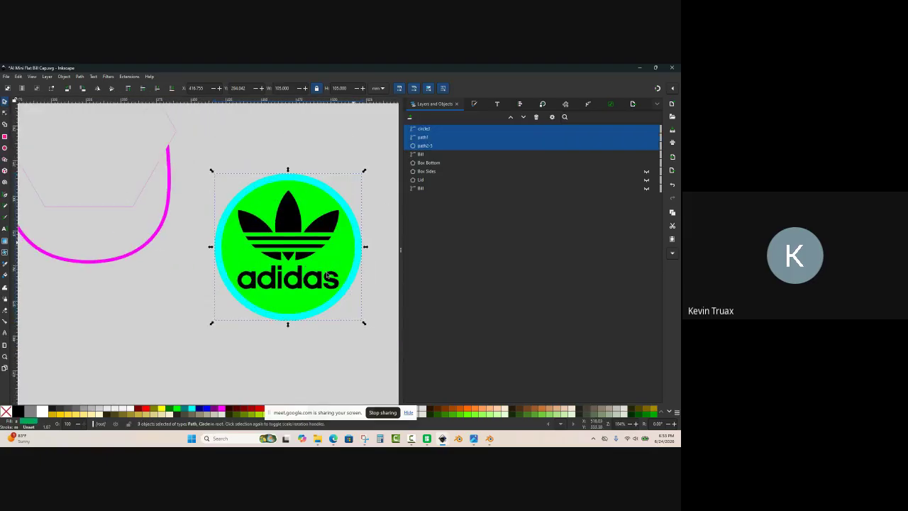
pyautogui.click(369, 281)
# Step: Delete the green background circle and the cyan ring, keeping only the black adidas logo
pyautogui.click(355, 259)
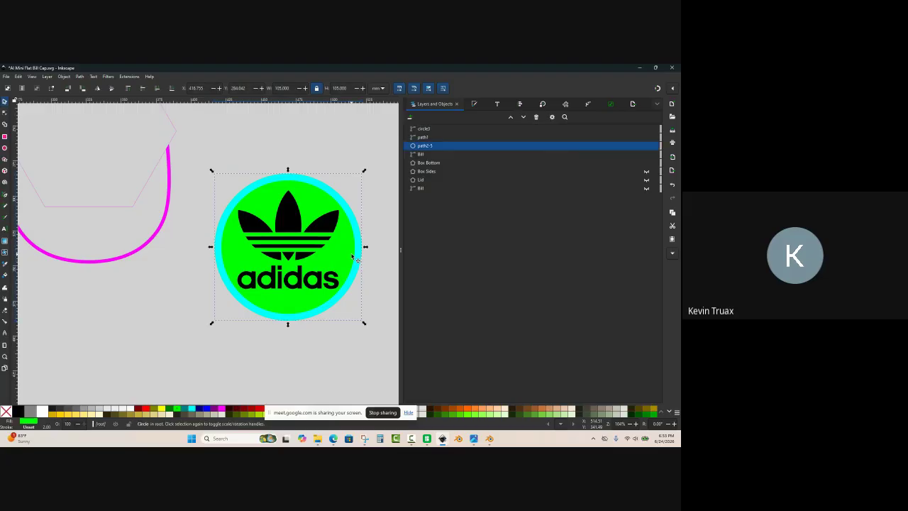
pyautogui.press('Delete')
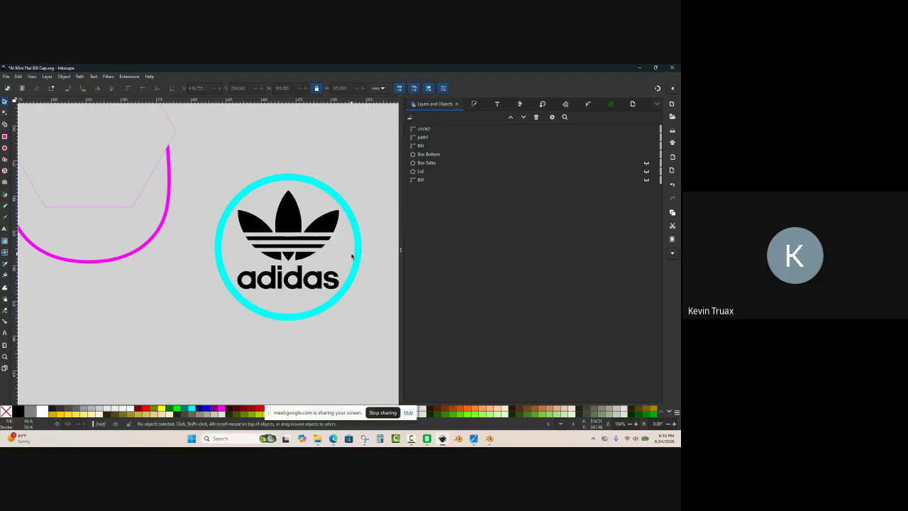
pyautogui.click(360, 252)
pyautogui.press('Delete')
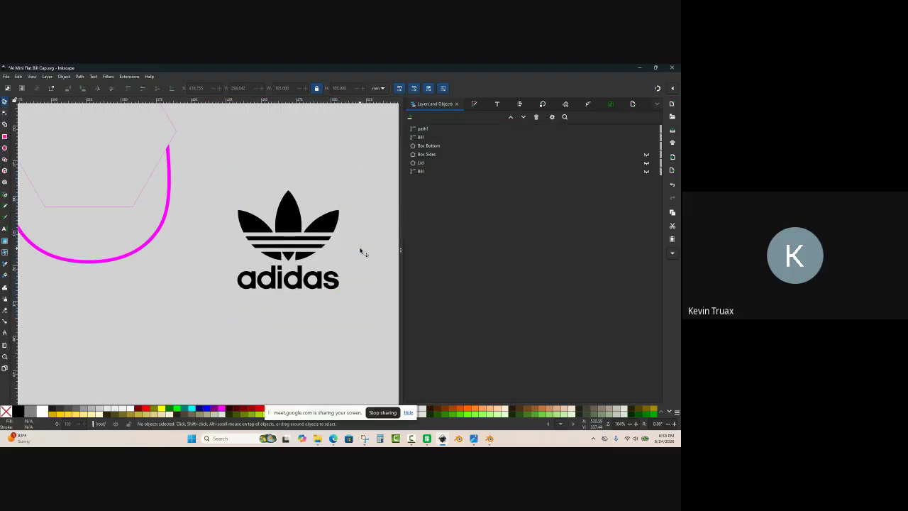
# Step: Scale the adidas logo down proportionally to about 52 mm wide and place it over the lower right curve of the Bill rim
pyautogui.moveTo(367, 177); pyautogui.dragTo(216, 327)
pyautogui.moveTo(348, 260); pyautogui.dragTo(360, 253, button='middle')
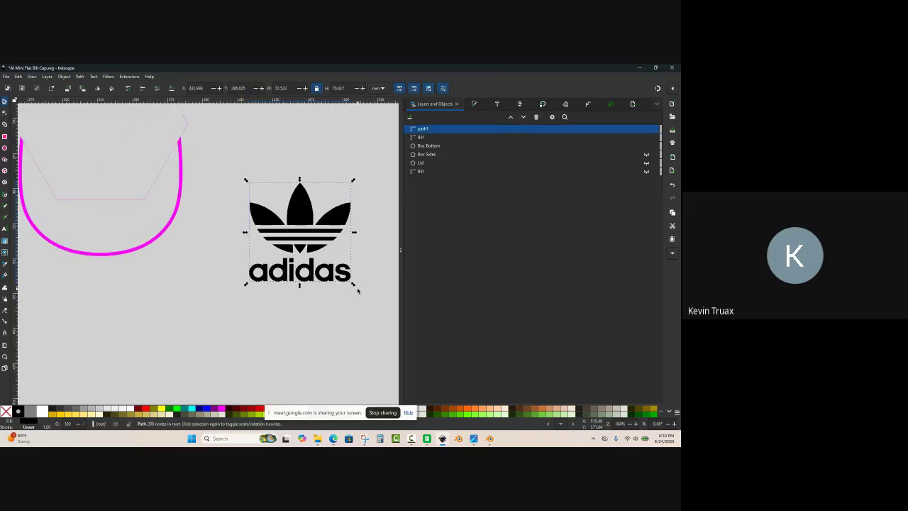
pyautogui.click(356, 166)
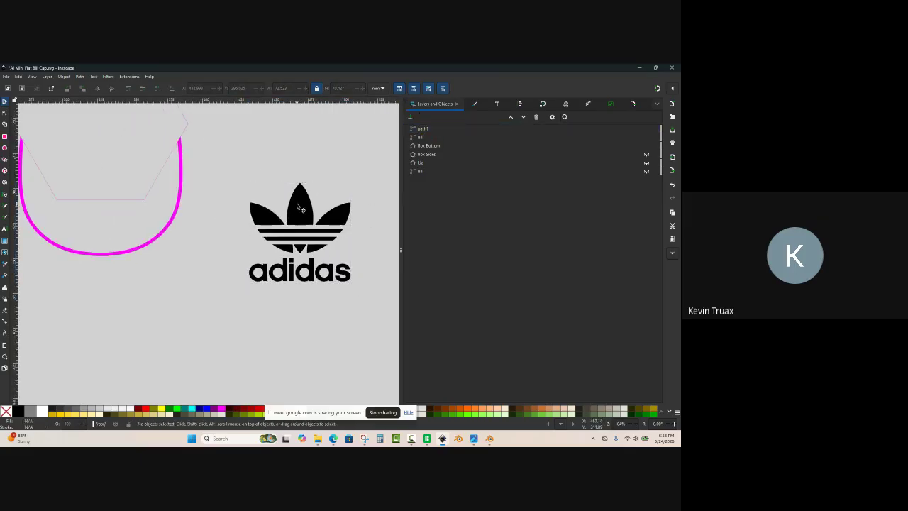
pyautogui.click(297, 206)
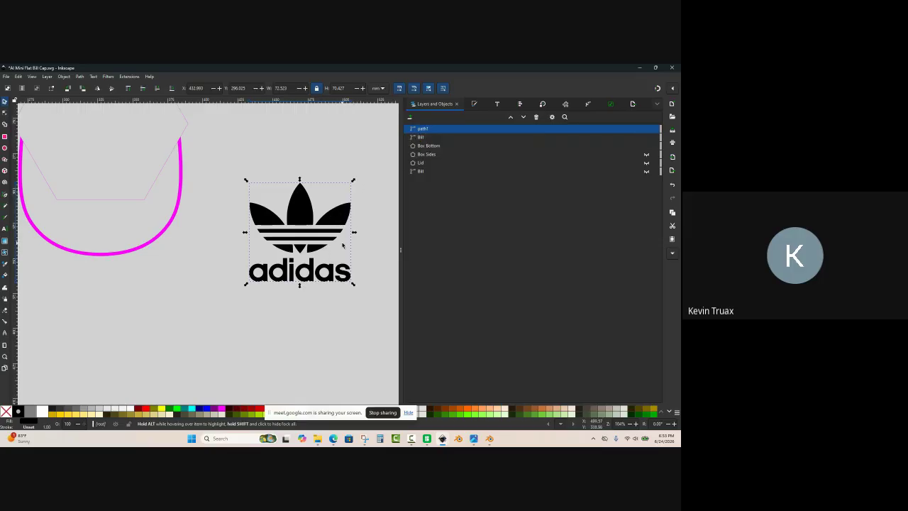
pyautogui.moveTo(354, 286); pyautogui.dragTo(158, 234)
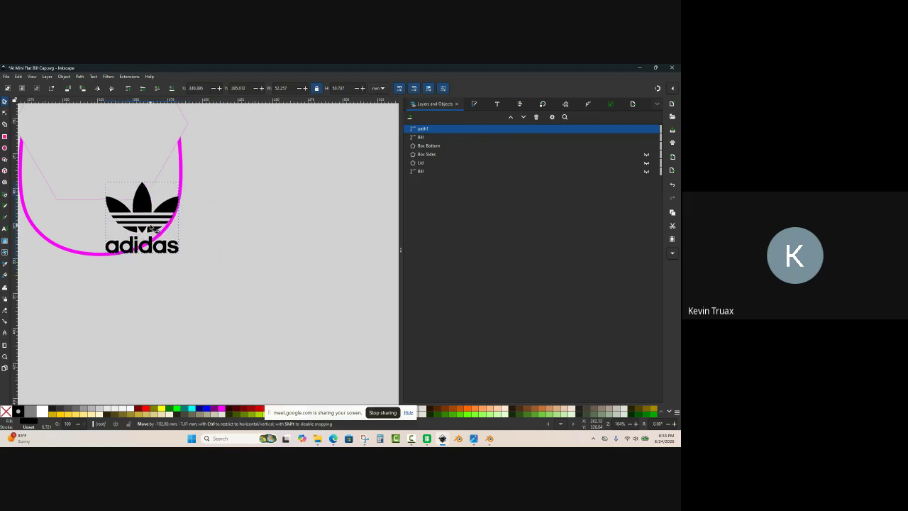
pyautogui.keyDown('ctrl'); pyautogui.scroll(1, 141, 227); pyautogui.keyUp('ctrl')
# Step: Rotate the adidas logo clockwise so its lettering slopes down toward the Bill rim, and clear the selection
pyautogui.click(178, 227)
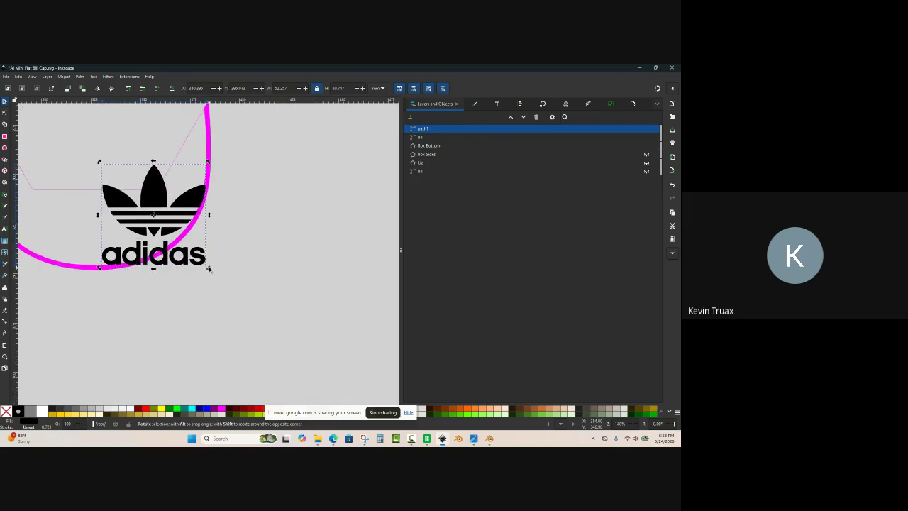
pyautogui.moveTo(209, 269); pyautogui.dragTo(182, 286)
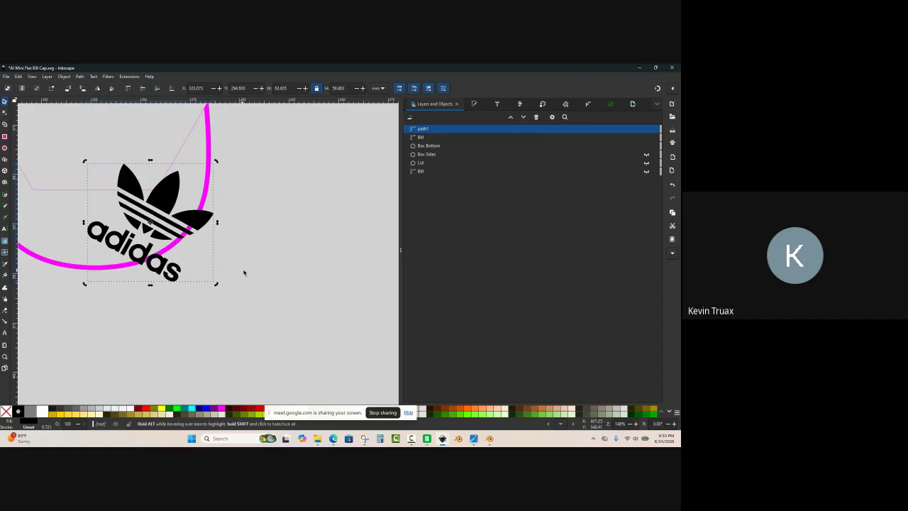
pyautogui.keyDown('ctrl'); pyautogui.scroll(-1, 280, 269); pyautogui.keyUp('ctrl')
pyautogui.keyDown('ctrl'); pyautogui.scroll(1, 63, 247); pyautogui.keyUp('ctrl')
pyautogui.click(281, 299)
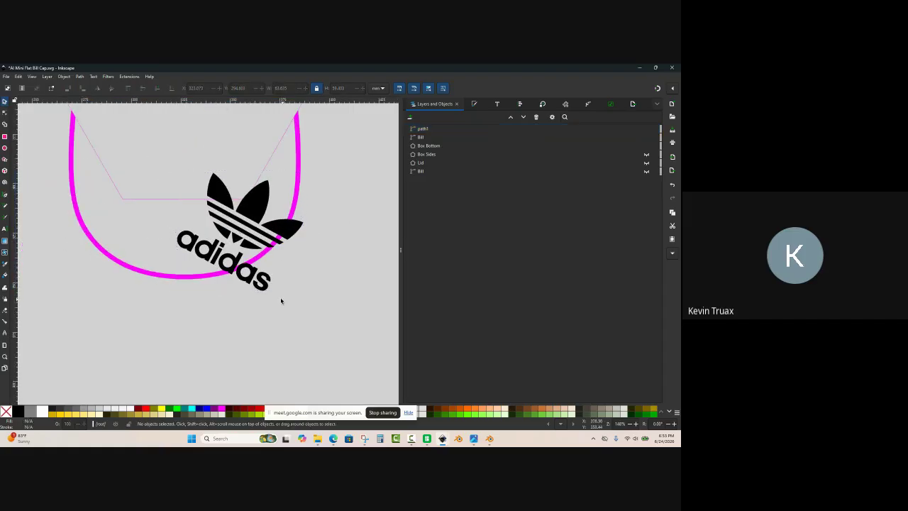
# Step: Scale the tilted logo down to about 53 mm wide and shift it left so its last letter overlaps the rim's lower edge
pyautogui.click(268, 295)
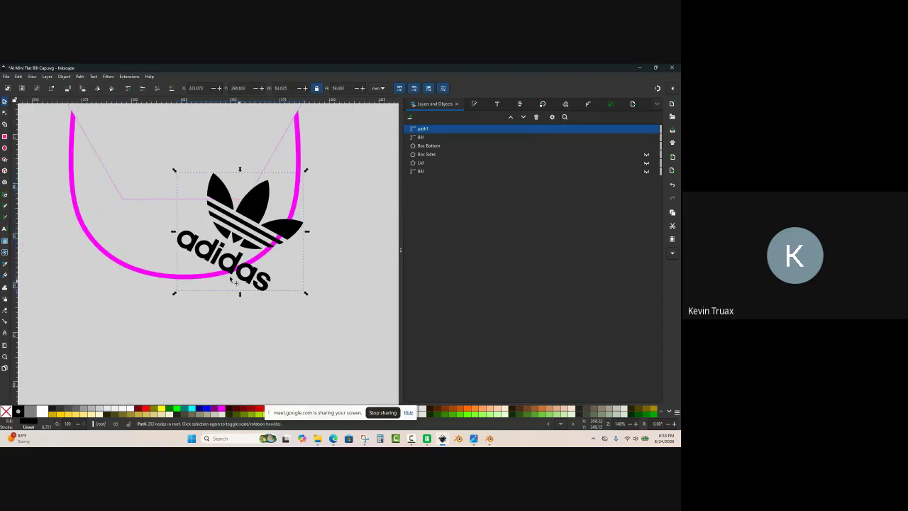
pyautogui.moveTo(307, 297); pyautogui.dragTo(287, 292)
pyautogui.keyDown('ctrl'); pyautogui.scroll(1, 212, 240); pyautogui.keyUp('ctrl')
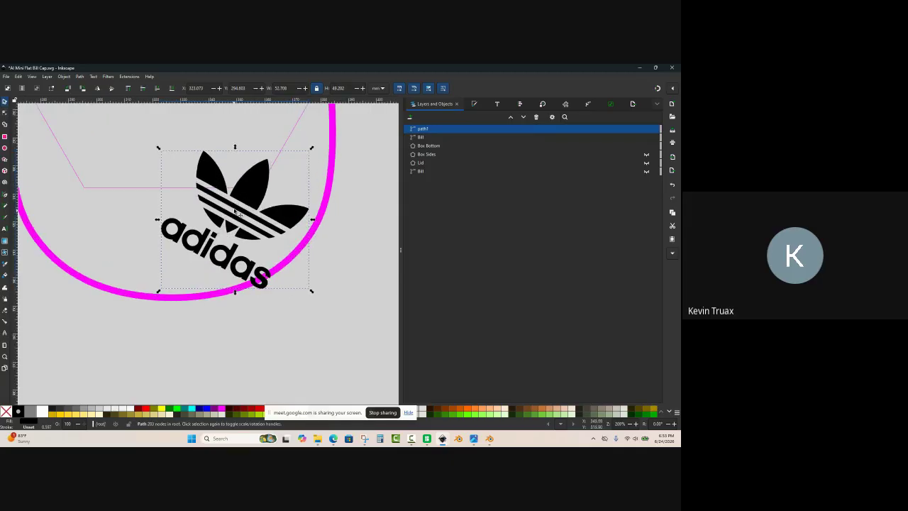
pyautogui.moveTo(240, 210); pyautogui.dragTo(218, 206)
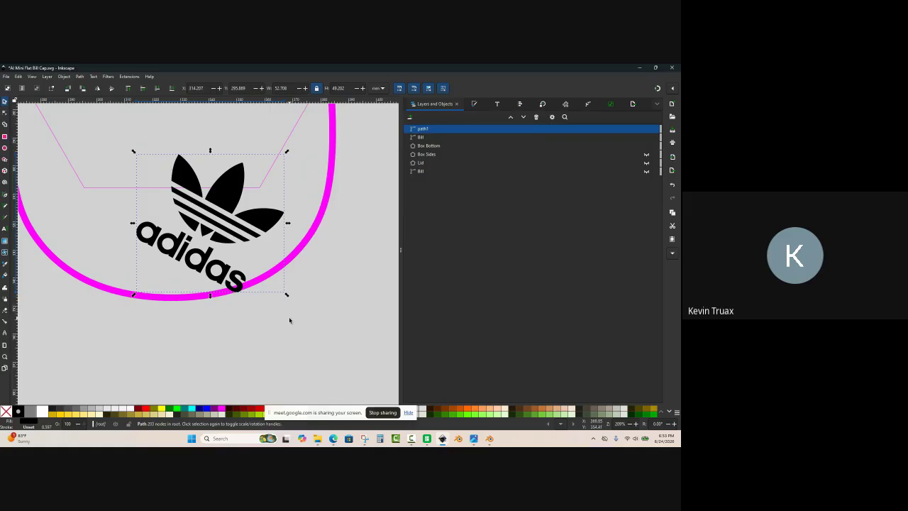
pyautogui.click(290, 321)
pyautogui.keyDown('ctrl'); pyautogui.scroll(-1, 320, 293); pyautogui.keyUp('ctrl')
pyautogui.keyDown('ctrl'); pyautogui.scroll(1, 270, 266); pyautogui.keyUp('ctrl')
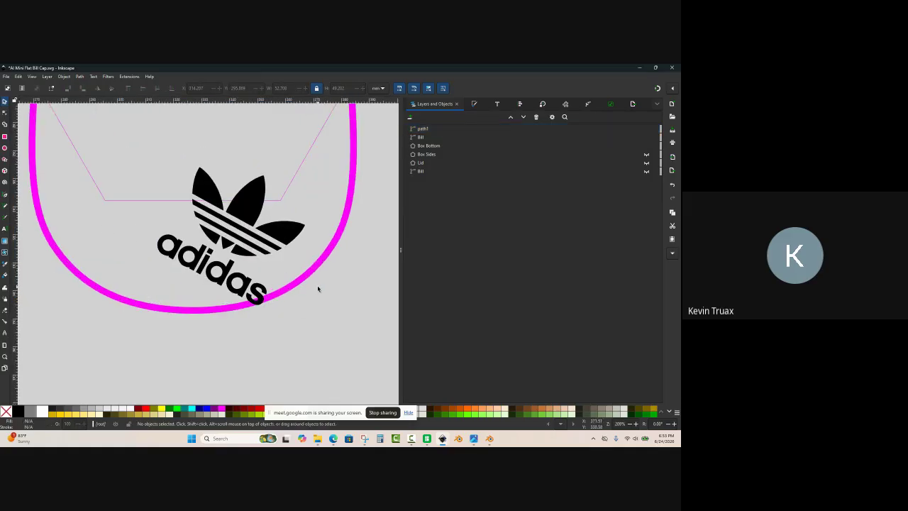
pyautogui.keyDown('ctrl'); pyautogui.scroll(-1, 318, 289); pyautogui.keyUp('ctrl')
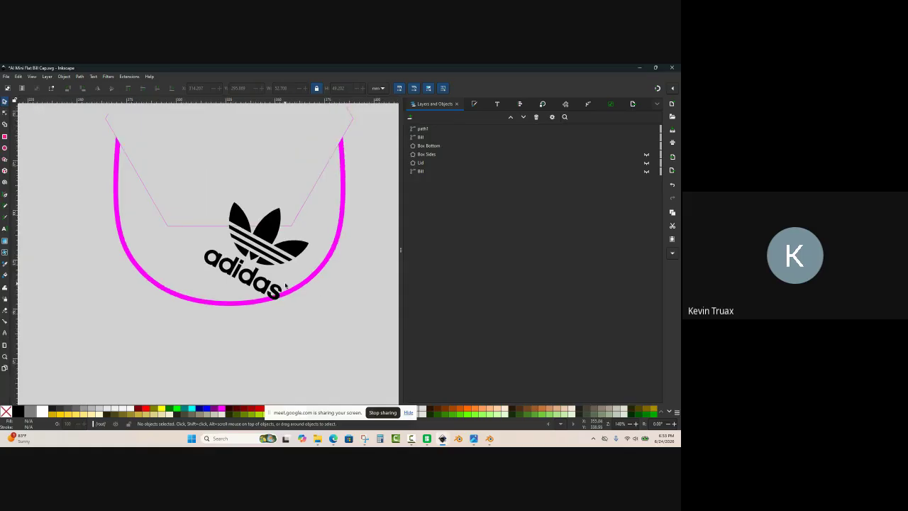
pyautogui.keyDown('ctrl'); pyautogui.scroll(2, 284, 286); pyautogui.keyUp('ctrl')
pyautogui.keyDown('ctrl'); pyautogui.scroll(-2, 284, 288); pyautogui.keyUp('ctrl')
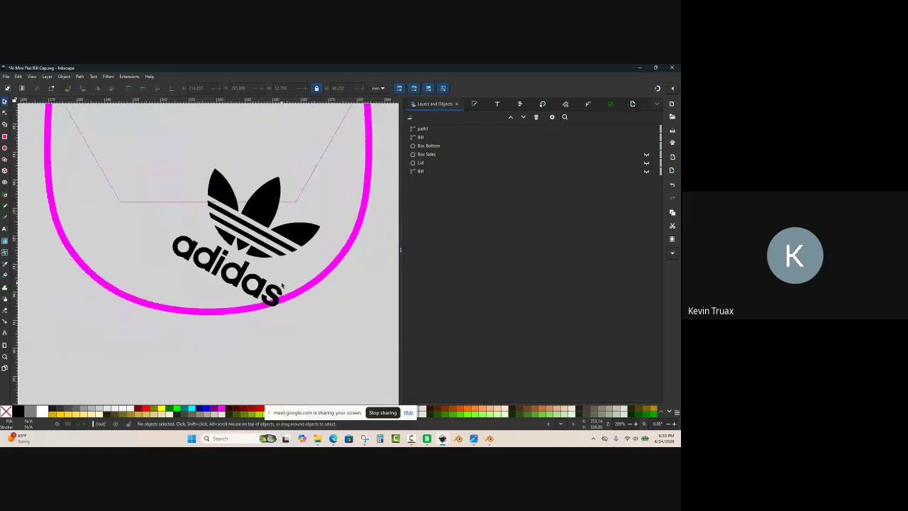
# Step: Duplicate the Box Bottom hexagon and use the copy to divide the adidas logo along the hexagon's lower edge
pyautogui.click(307, 201)
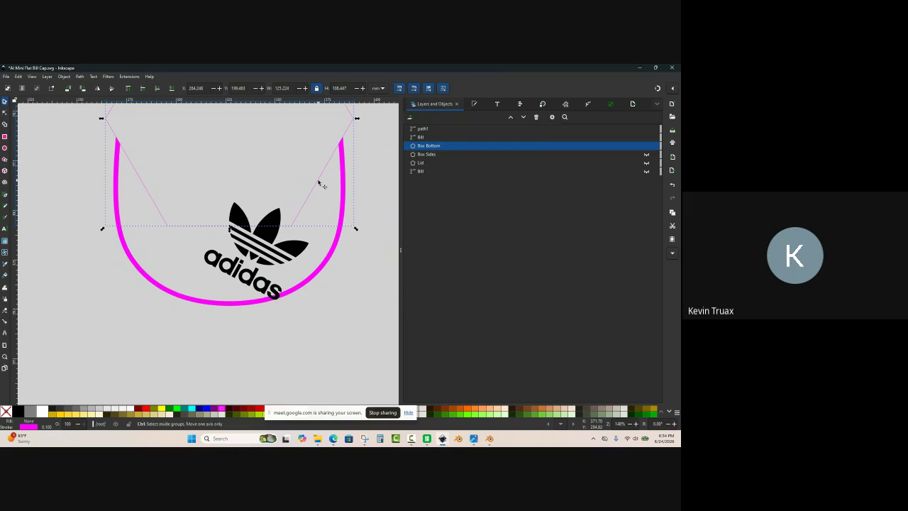
pyautogui.hotkey('ctrl', 'd')
pyautogui.keyDown('ctrl'); pyautogui.scroll(1, 245, 195); pyautogui.keyUp('ctrl')
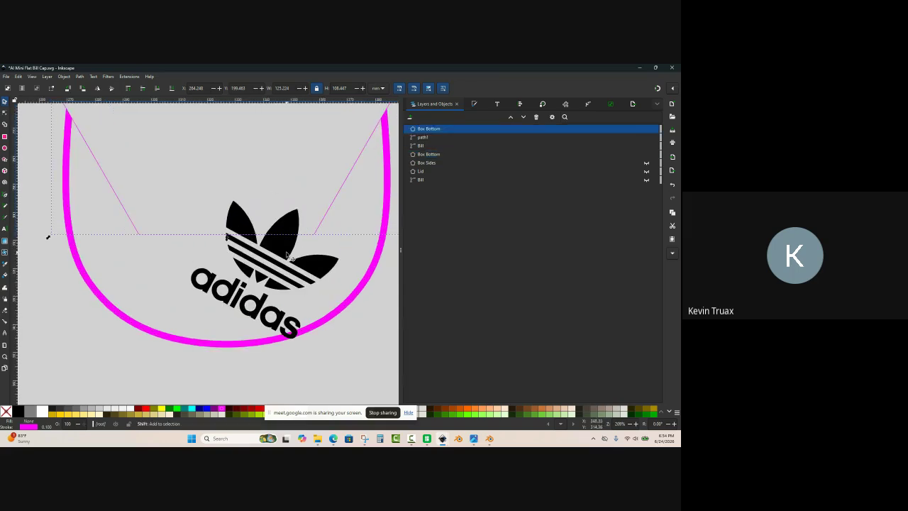
pyautogui.keyDown('shift'); pyautogui.click(288, 255); pyautogui.keyUp('shift')
pyautogui.press('ctrl')
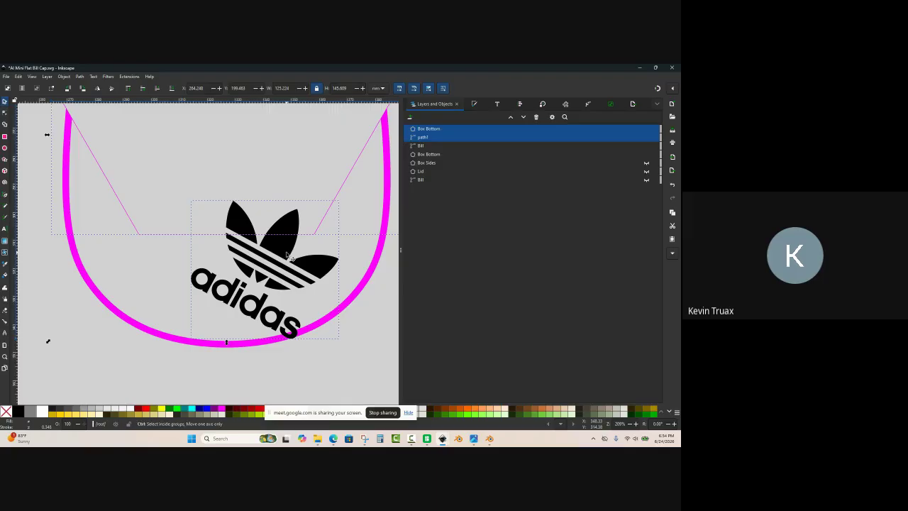
pyautogui.hotkey('ctrl', '/')
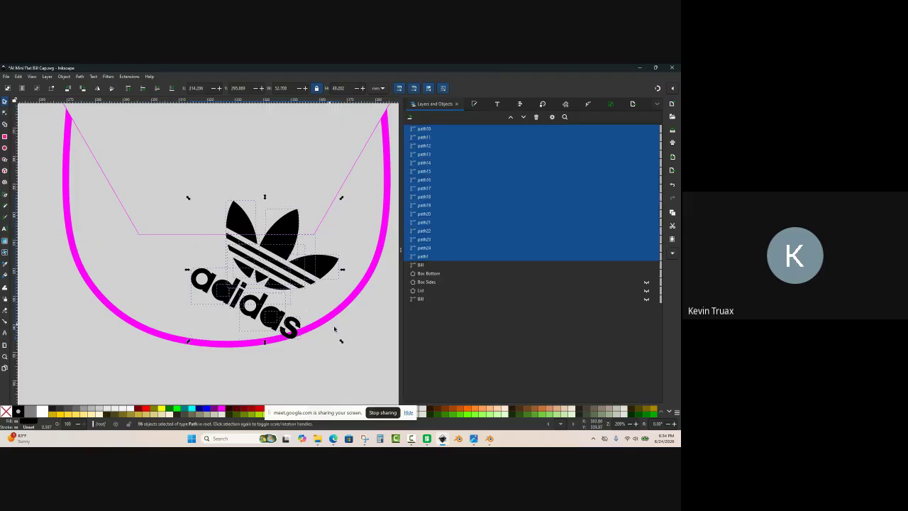
pyautogui.click(344, 341)
# Step: Delete the logo pieces inside the hexagon: the left and middle leaf tips and the small corner of the top stripe
pyautogui.keyDown('ctrl'); pyautogui.scroll(1, 240, 221); pyautogui.keyUp('ctrl')
pyautogui.click(241, 225)
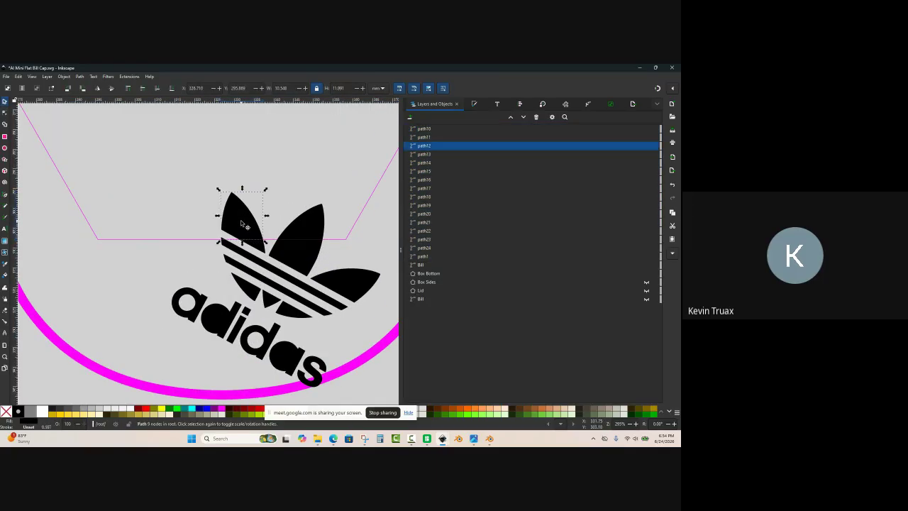
pyautogui.press('Delete')
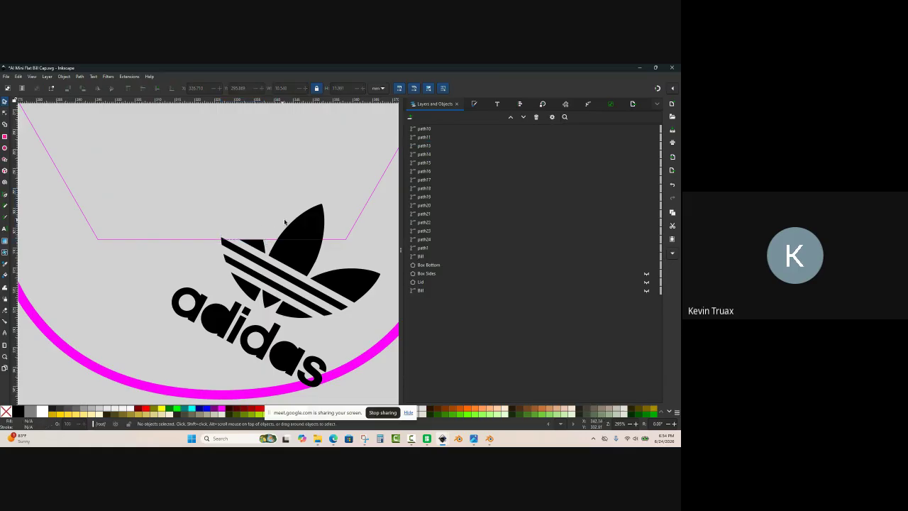
pyautogui.click(300, 220)
pyautogui.press('Delete')
pyautogui.keyDown('ctrl'); pyautogui.scroll(4, 252, 243); pyautogui.keyUp('ctrl')
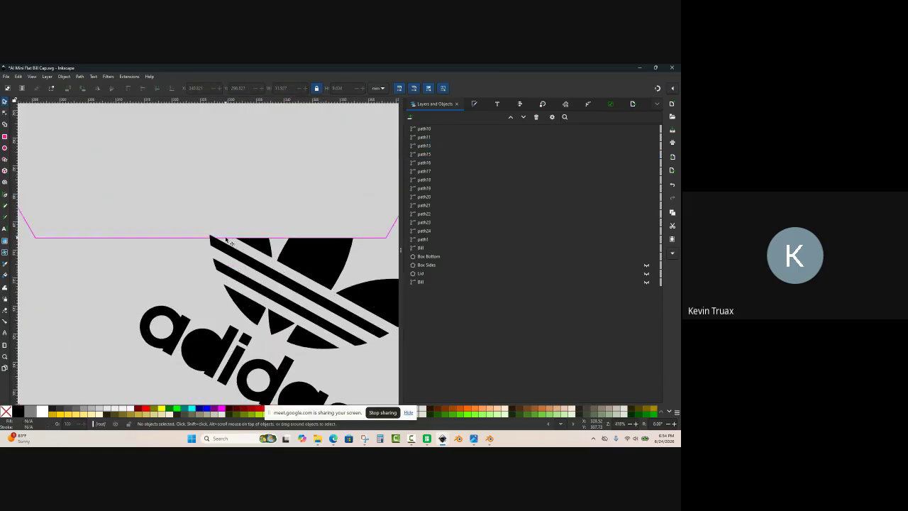
pyautogui.click(201, 238)
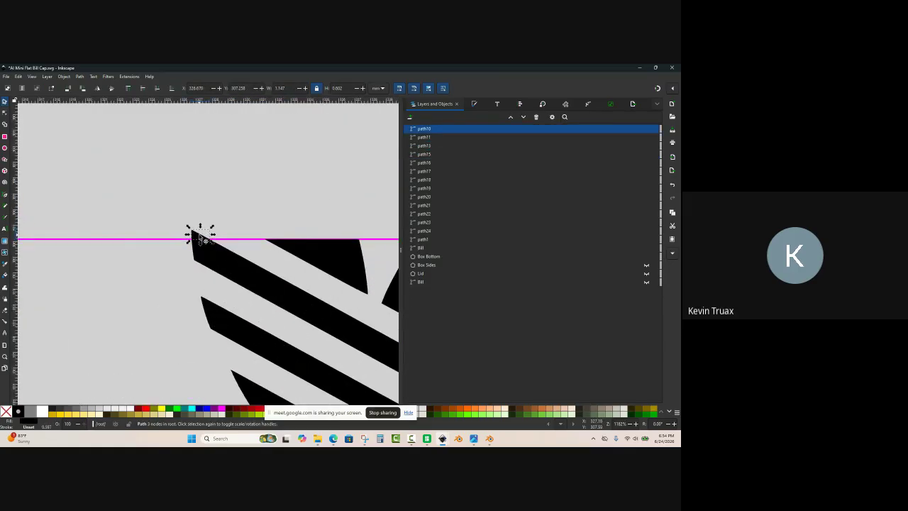
pyautogui.press('Delete')
pyautogui.keyDown('ctrl'); pyautogui.scroll(-3, 186, 212); pyautogui.keyUp('ctrl')
pyautogui.keyDown('ctrl'); pyautogui.scroll(-3, 274, 294); pyautogui.keyUp('ctrl')
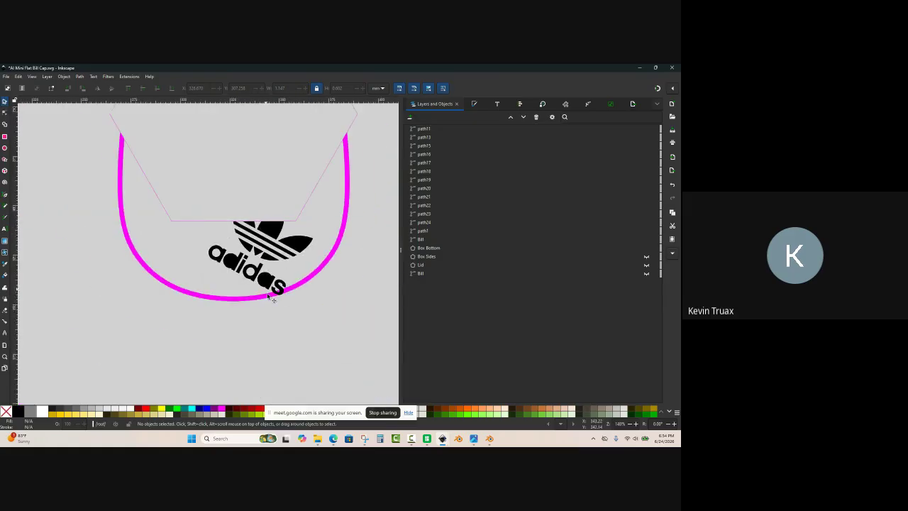
# Step: Duplicate the magenta Bill rim and use the copy to divide the logo's final letter "s" where it crosses the rim
pyautogui.keyDown('ctrl'); pyautogui.scroll(2, 282, 298); pyautogui.keyUp('ctrl')
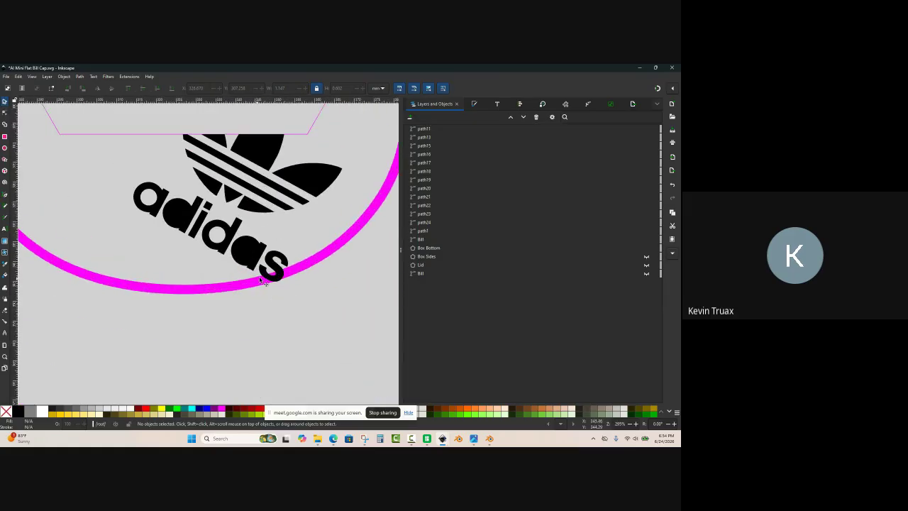
pyautogui.click(300, 272)
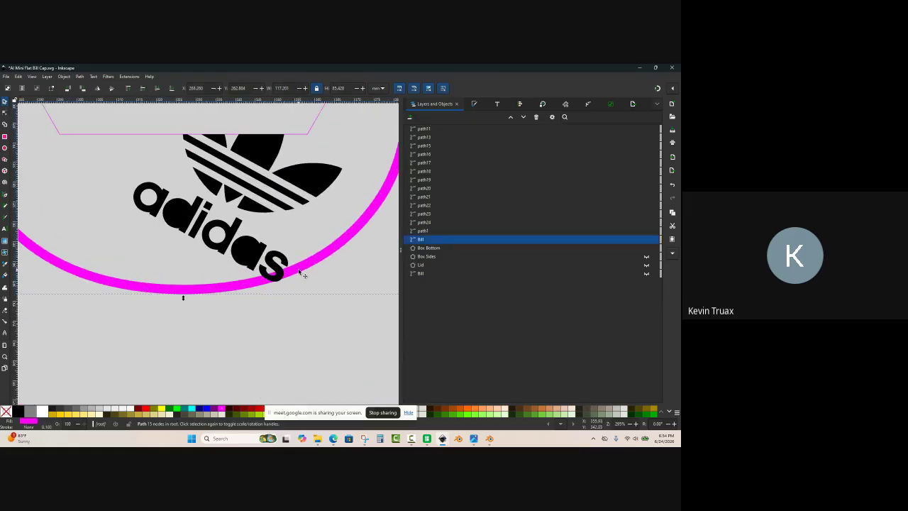
pyautogui.press('ctrl')
pyautogui.hotkey('ctrl', 'd')
pyautogui.keyDown('ctrl'); pyautogui.scroll(1, 280, 289); pyautogui.keyUp('ctrl')
pyautogui.keyDown('ctrl'); pyautogui.scroll(1, 280, 289); pyautogui.keyUp('ctrl')
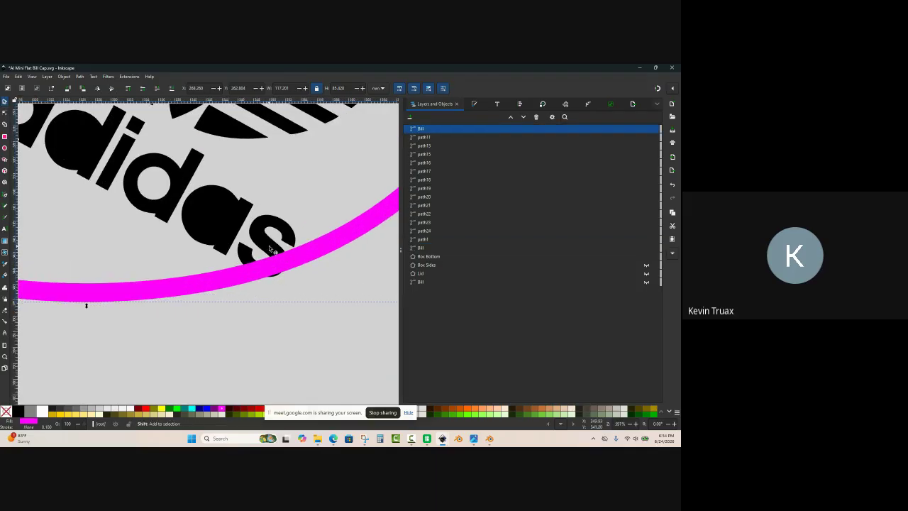
pyautogui.keyDown('shift'); pyautogui.click(271, 250); pyautogui.keyUp('shift')
pyautogui.hotkey('ctrl', '/')
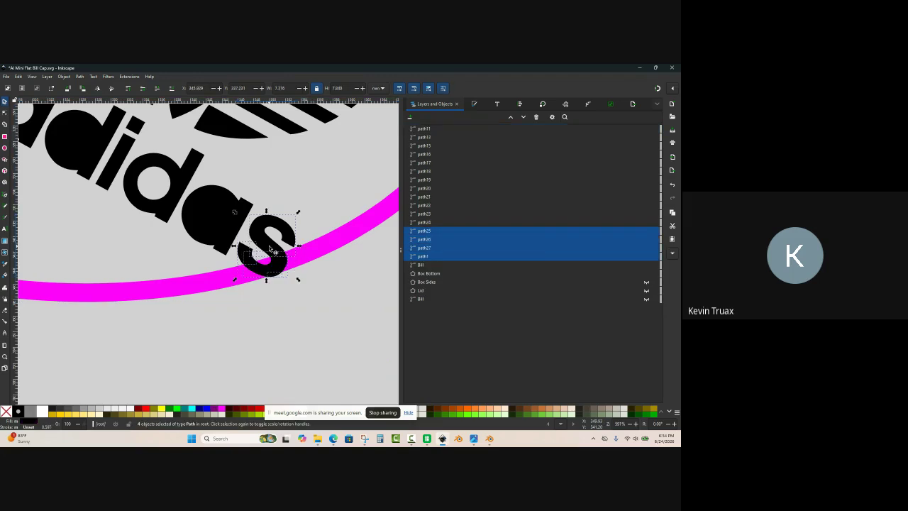
pyautogui.click(284, 303)
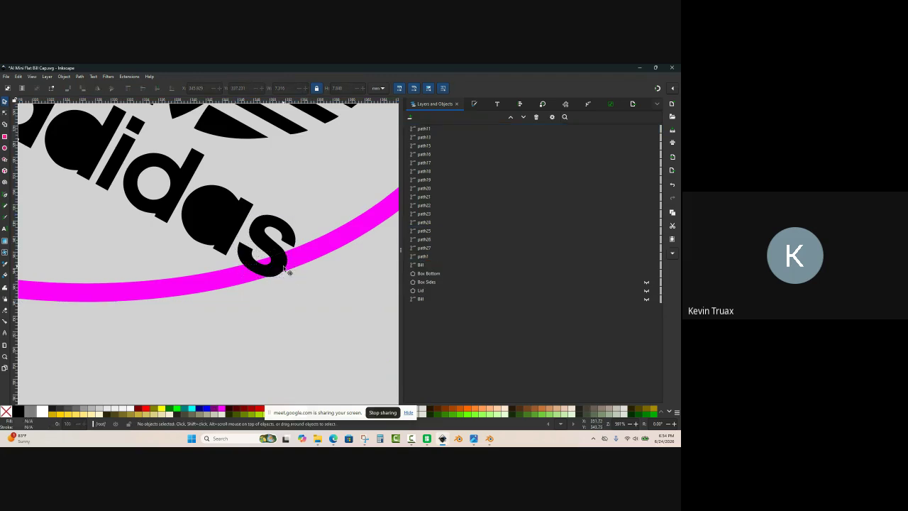
# Step: Delete the piece of the letter "s" lying on the Bill rim and the sliver outside it
pyautogui.moveTo(286, 269); pyautogui.dragTo(282, 312)
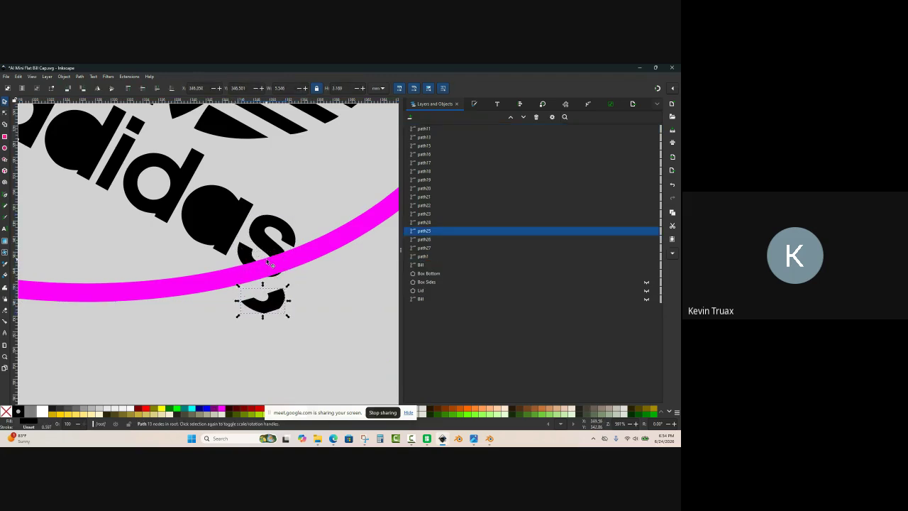
pyautogui.press('Delete')
pyautogui.keyDown('ctrl'); pyautogui.scroll(1, 265, 268); pyautogui.keyUp('ctrl')
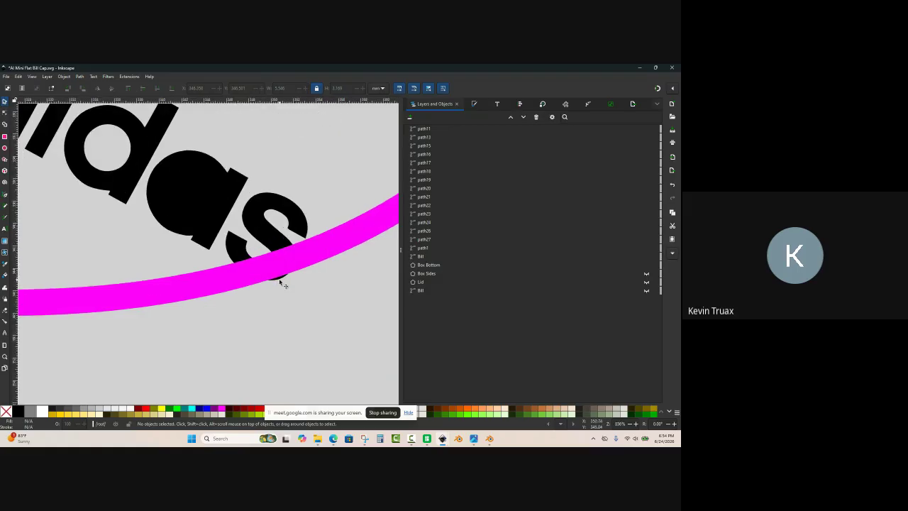
pyautogui.click(279, 279)
pyautogui.press('Delete')
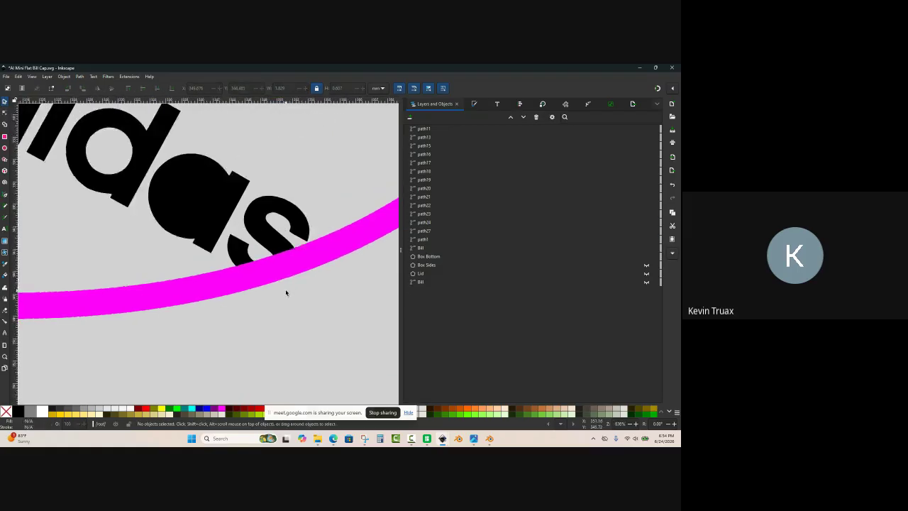
pyautogui.keyDown('ctrl'); pyautogui.scroll(-3, 286, 292); pyautogui.keyUp('ctrl')
pyautogui.keyDown('ctrl'); pyautogui.scroll(-3, 247, 315); pyautogui.keyUp('ctrl')
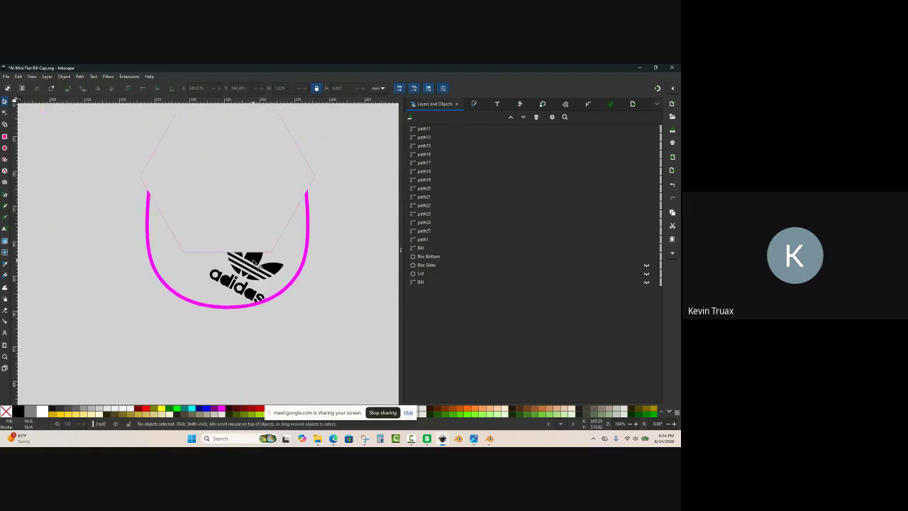
# Step: Combine all the remaining adidas logo pieces into a single path and clear the selection
pyautogui.keyDown('ctrl'); pyautogui.scroll(2, 258, 264); pyautogui.keyUp('ctrl')
pyautogui.moveTo(136, 367); pyautogui.dragTo(330, 222)
pyautogui.press('ctrl')
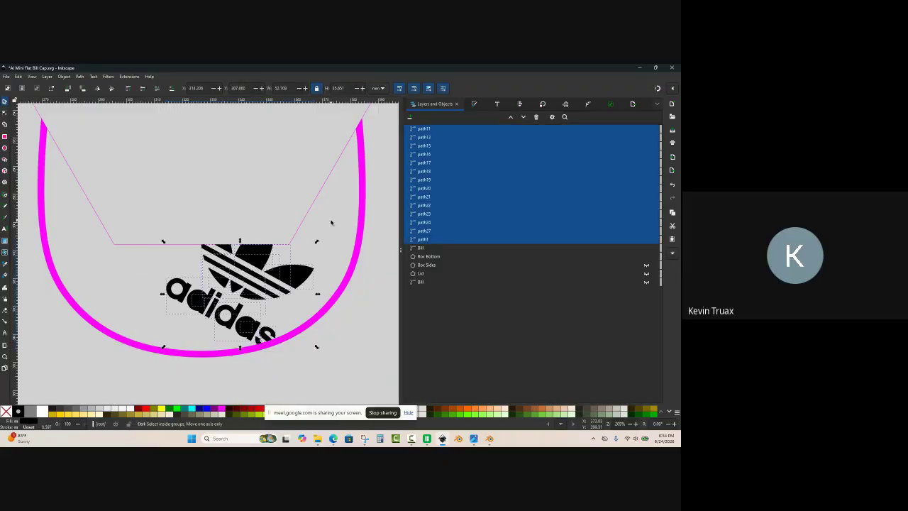
pyautogui.hotkey('ctrl', 'k')
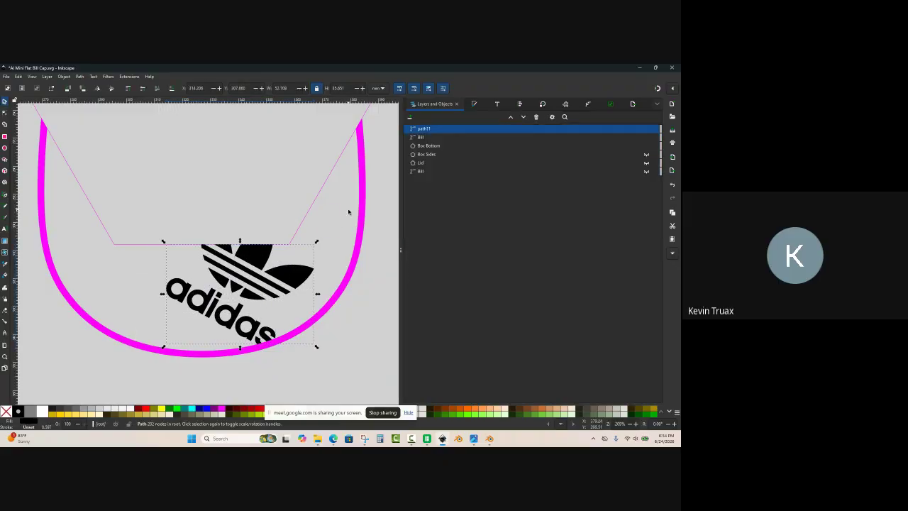
pyautogui.click(360, 311)
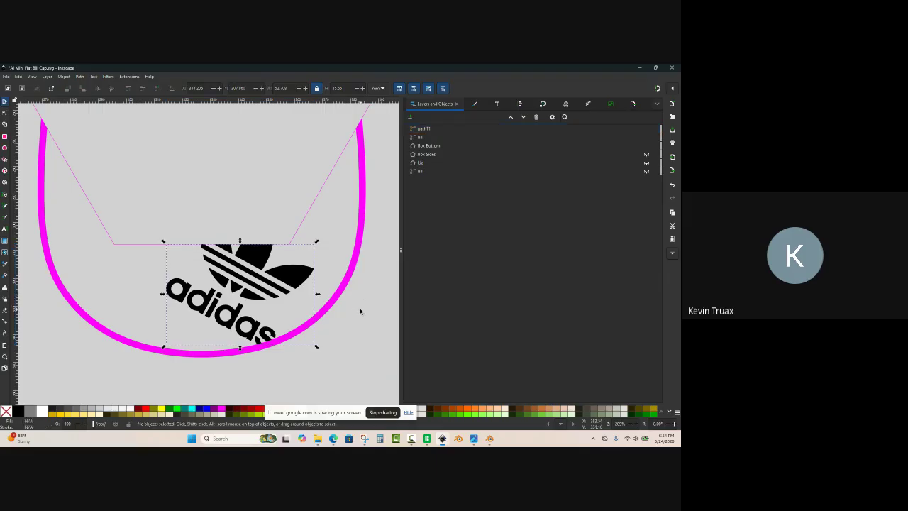
pyautogui.keyDown('ctrl'); pyautogui.scroll(-1, 312, 251); pyautogui.keyUp('ctrl')
pyautogui.keyDown('ctrl'); pyautogui.scroll(-1, 312, 251); pyautogui.keyUp('ctrl')
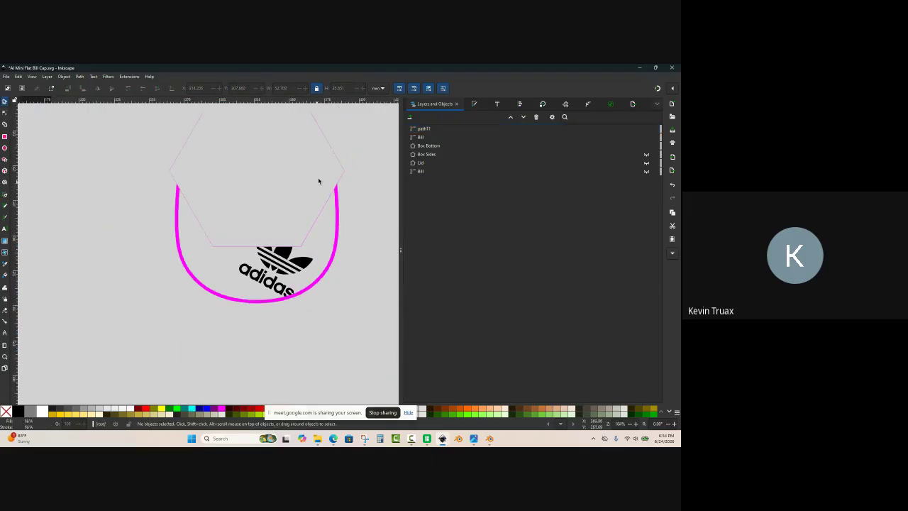
# Step: Hide the Box Bottom hexagon and show the hidden thin Bill outline at the end of the object list
pyautogui.keyDown('ctrl'); pyautogui.scroll(1, 319, 178); pyautogui.keyUp('ctrl')
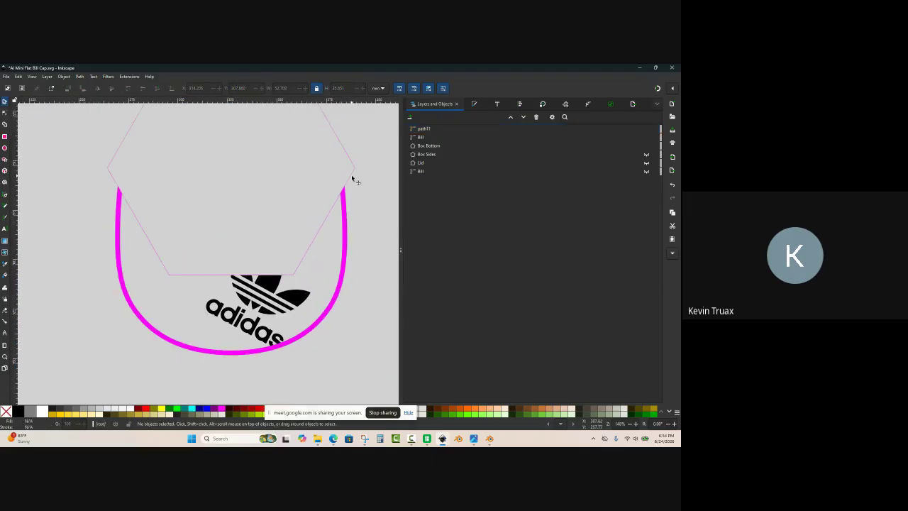
pyautogui.click(352, 178)
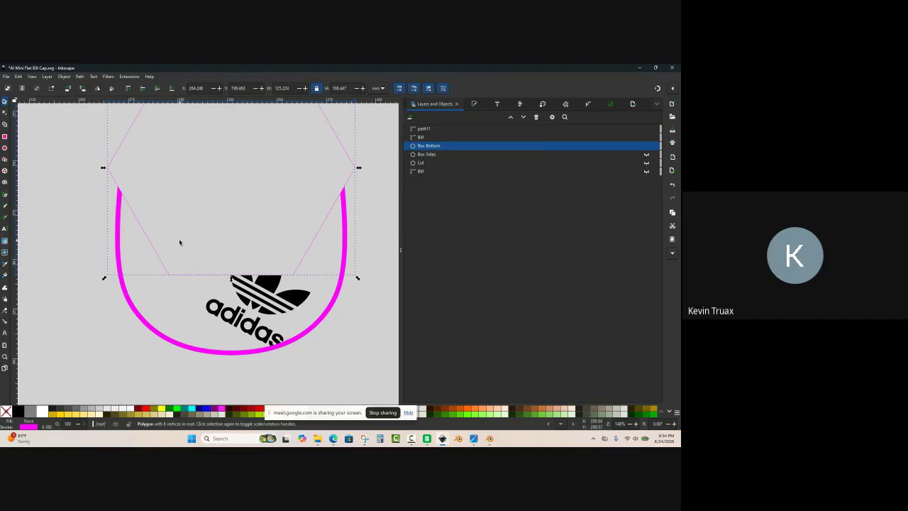
pyautogui.keyDown('ctrl'); pyautogui.scroll(-1, 151, 215); pyautogui.keyUp('ctrl')
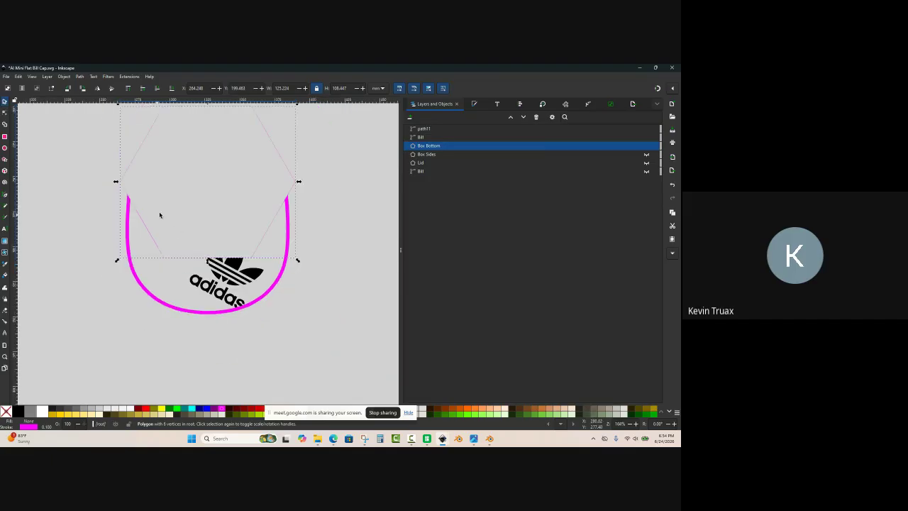
pyautogui.click(647, 147)
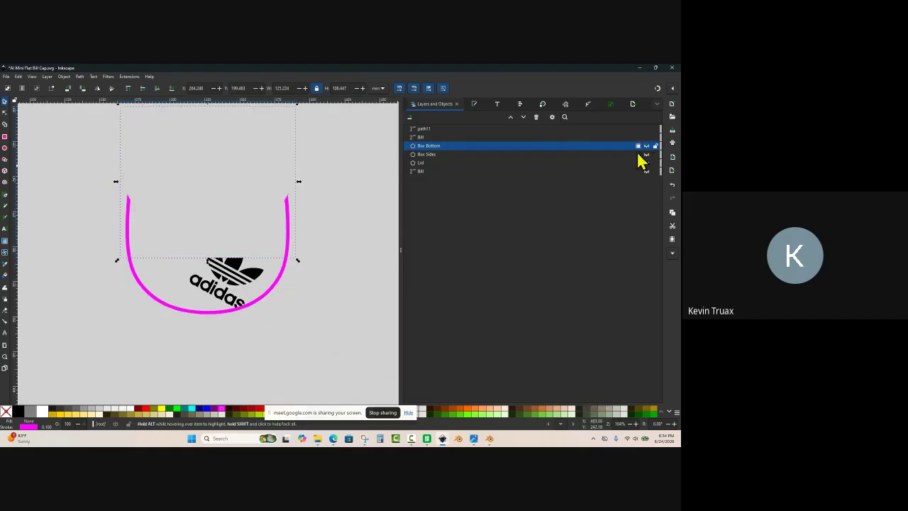
pyautogui.click(363, 198)
pyautogui.click(431, 172)
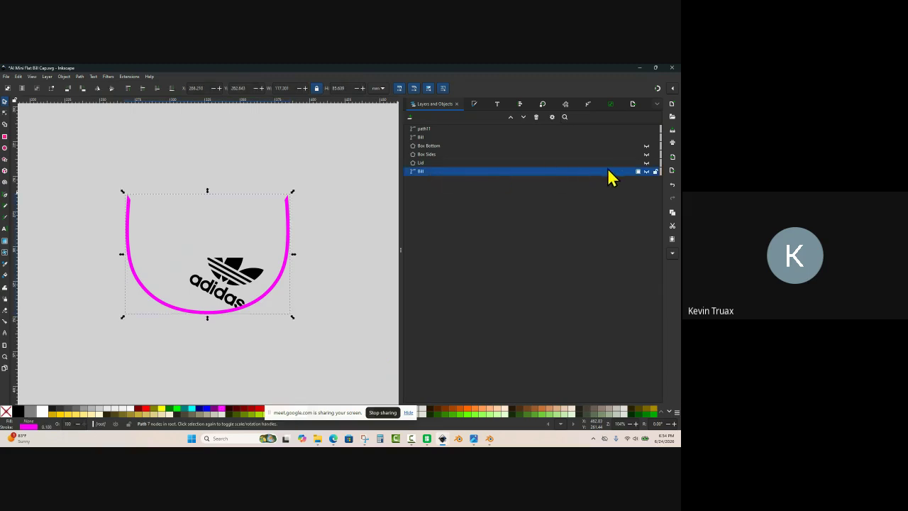
pyautogui.click(353, 191)
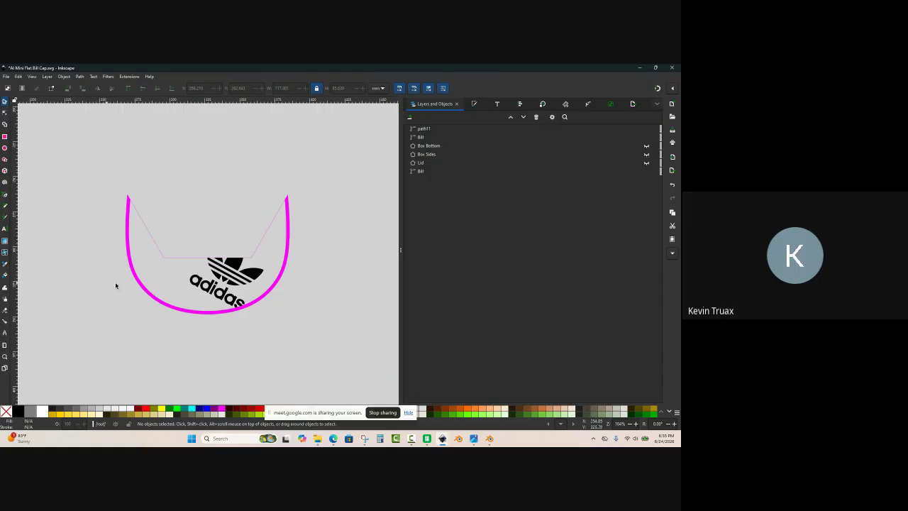
# Step: Check the thin Bill outline, the magenta Bill rim and the adidas logo by selecting each in turn
pyautogui.click(265, 238)
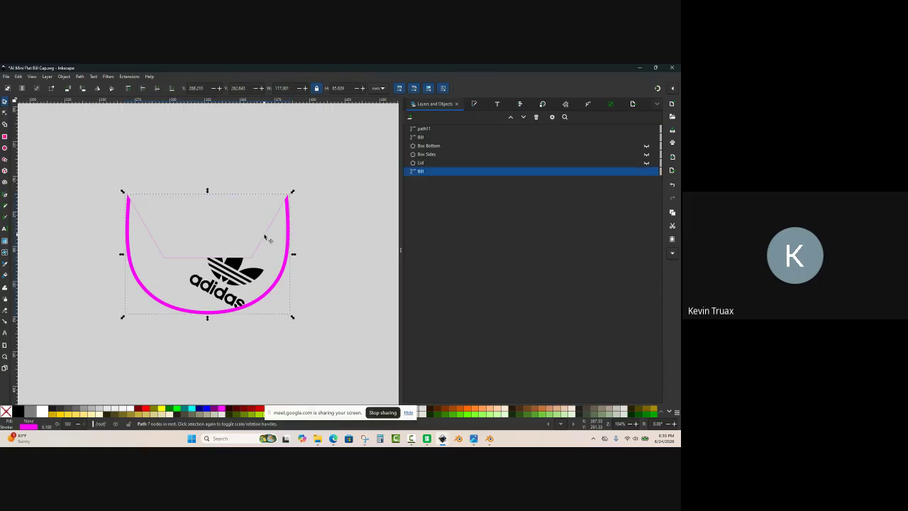
pyautogui.click(288, 221)
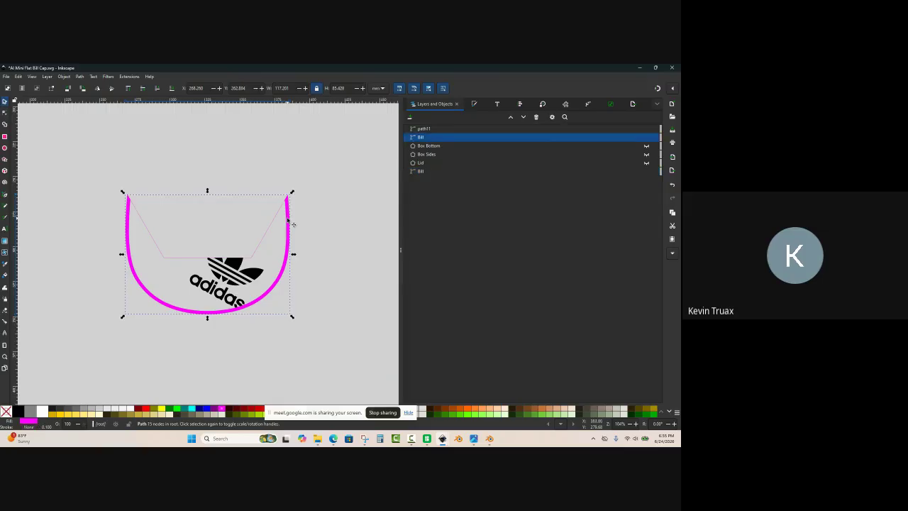
pyautogui.click(261, 277)
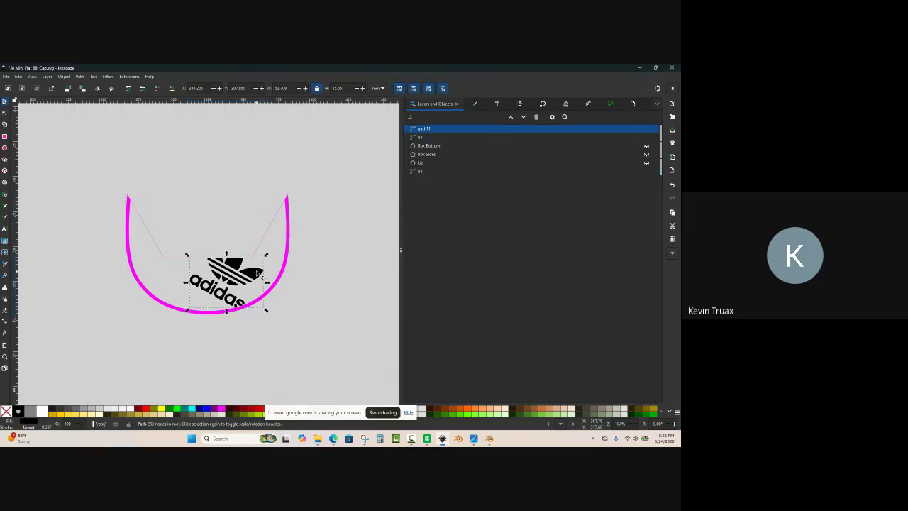
pyautogui.click(291, 289)
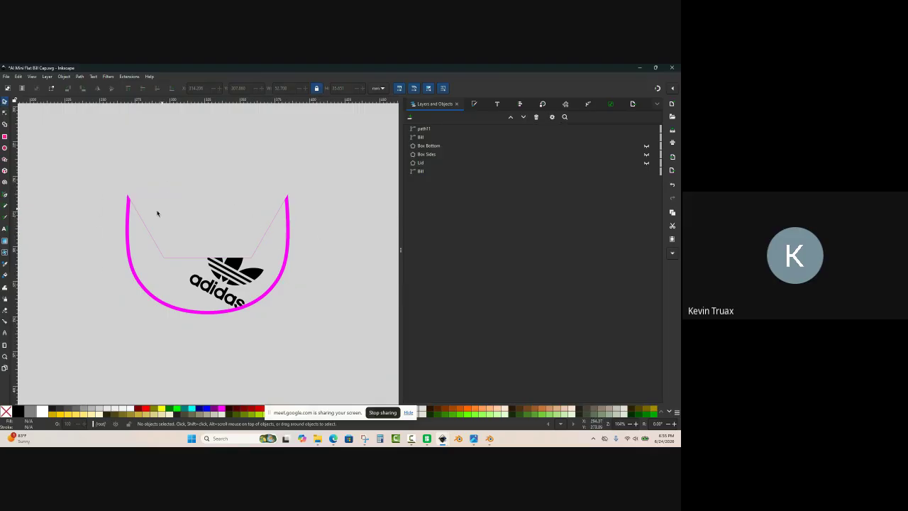
pyautogui.moveTo(265, 321); pyautogui.dragTo(310, 329, button='middle')
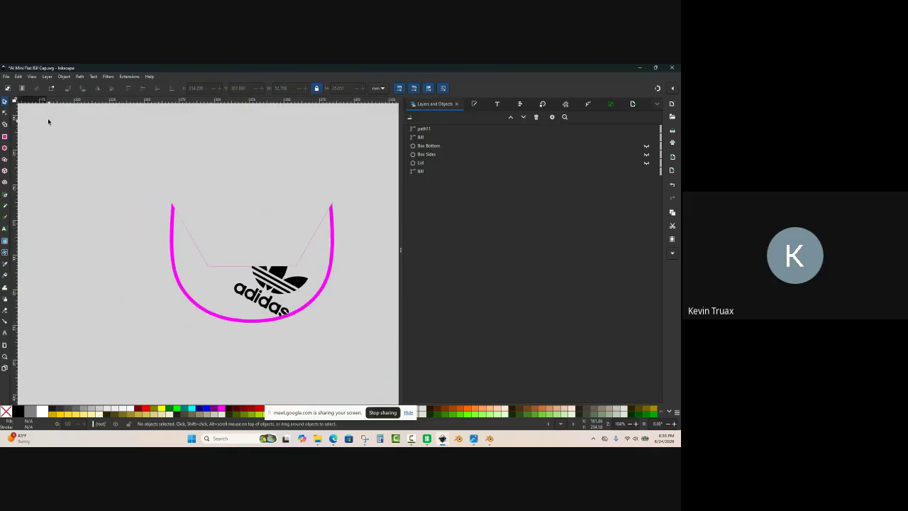
# Step: Save the drawing on the Desktop under the new file name AI Mini Bill.svg
pyautogui.click(6, 76)
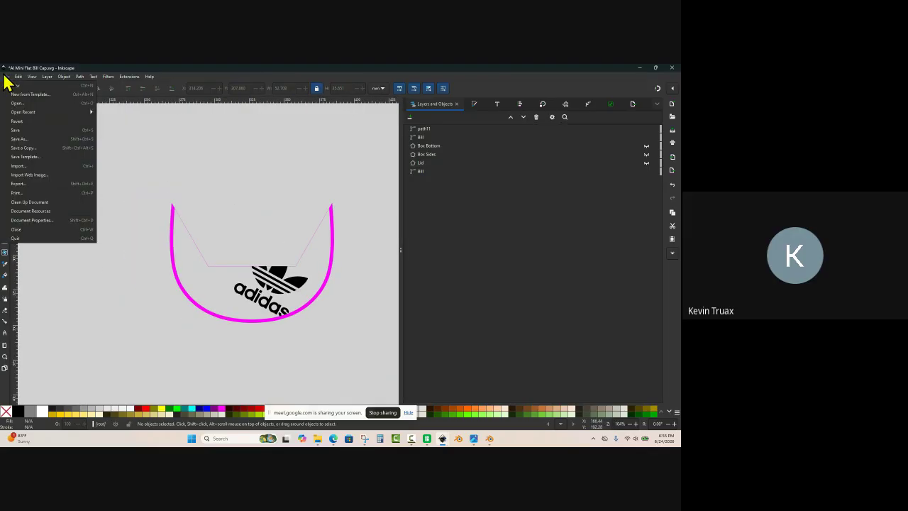
pyautogui.click(34, 139)
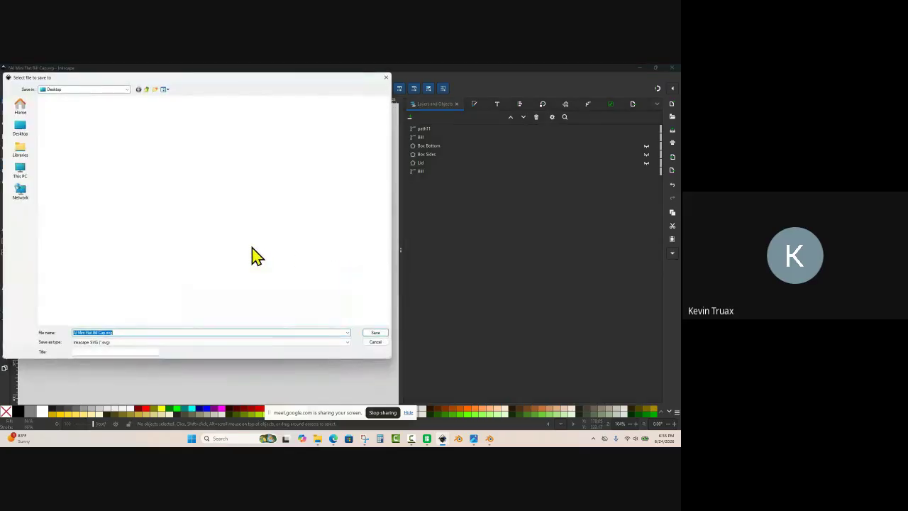
pyautogui.click(20, 129)
pyautogui.click(119, 332)
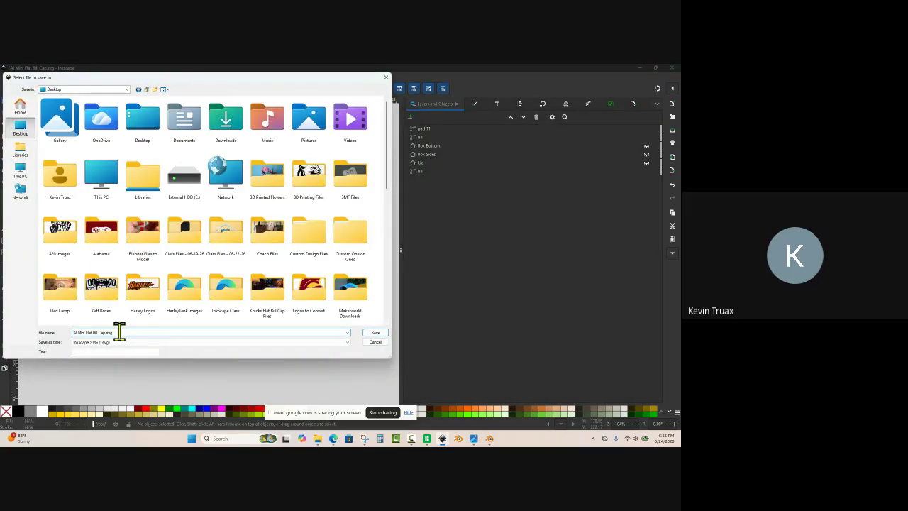
pyautogui.moveTo(115, 332); pyautogui.dragTo(85, 332)
pyautogui.write('Bill')
pyautogui.click(375, 332)
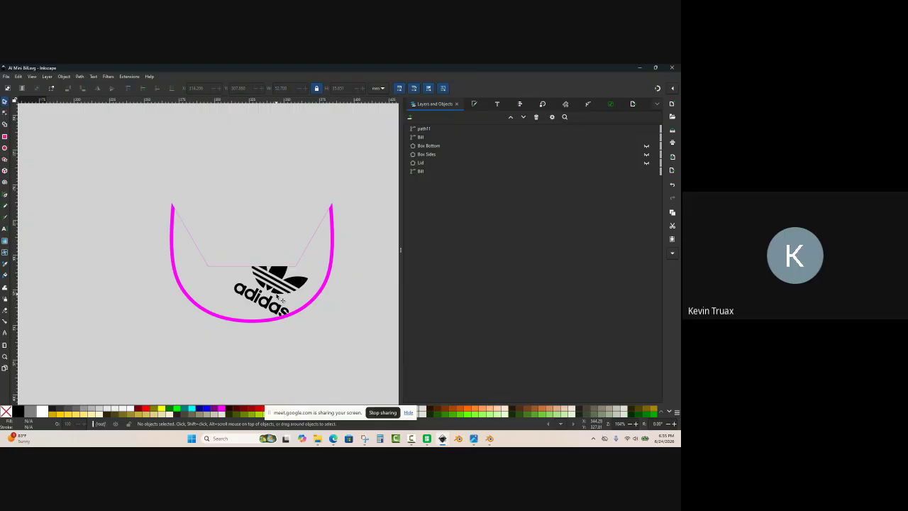
# Step: Duplicate the thin Bill outline that runs around the bill and along the hexagon edges
pyautogui.keyDown('ctrl'); pyautogui.scroll(2, 263, 327); pyautogui.keyUp('ctrl')
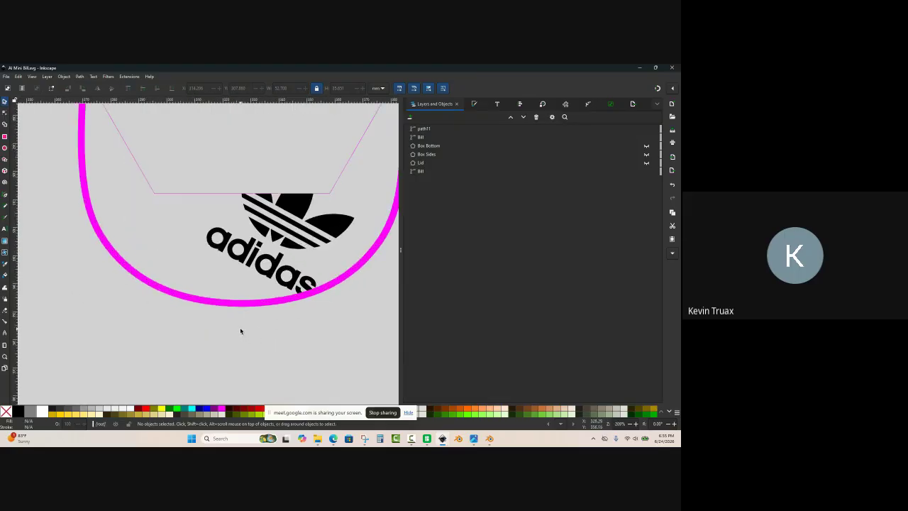
pyautogui.keyDown('ctrl'); pyautogui.scroll(-1, 241, 331); pyautogui.keyUp('ctrl')
pyautogui.click(306, 232)
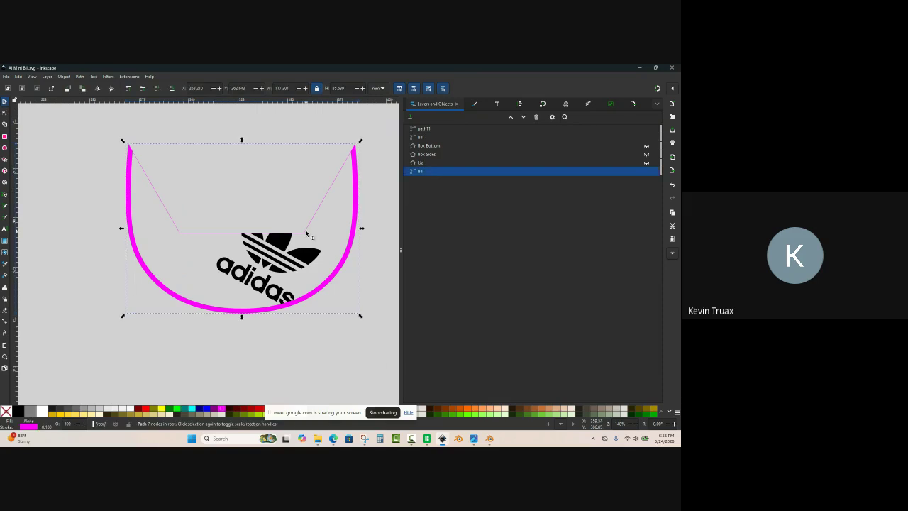
pyautogui.keyDown('ctrl'); pyautogui.scroll(1, 305, 233); pyautogui.keyUp('ctrl')
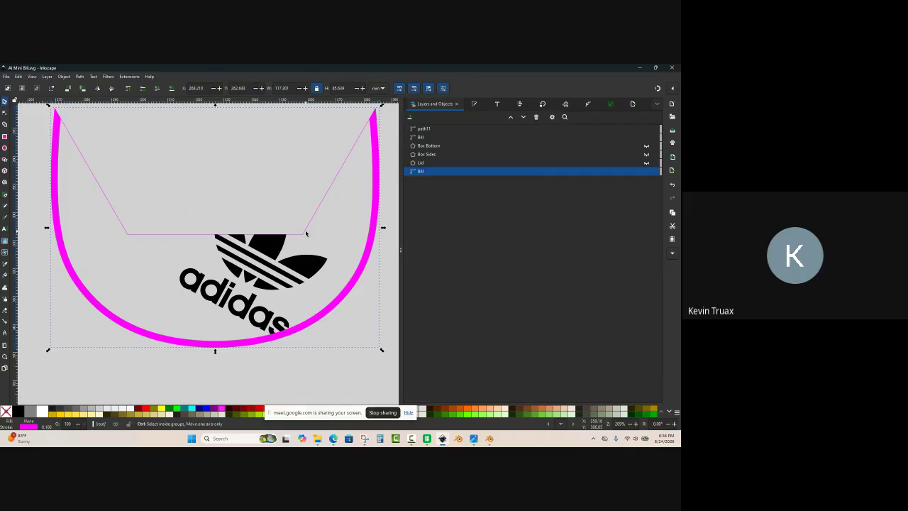
pyautogui.hotkey('ctrl', 'd')
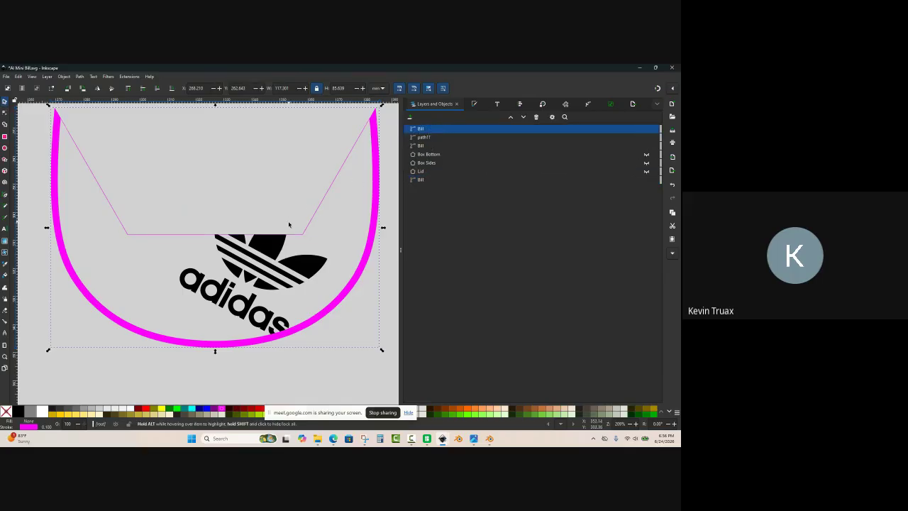
pyautogui.keyDown('ctrl'); pyautogui.scroll(-1, 270, 227); pyautogui.keyUp('ctrl')
pyautogui.keyDown('ctrl'); pyautogui.scroll(1, 133, 171); pyautogui.keyUp('ctrl')
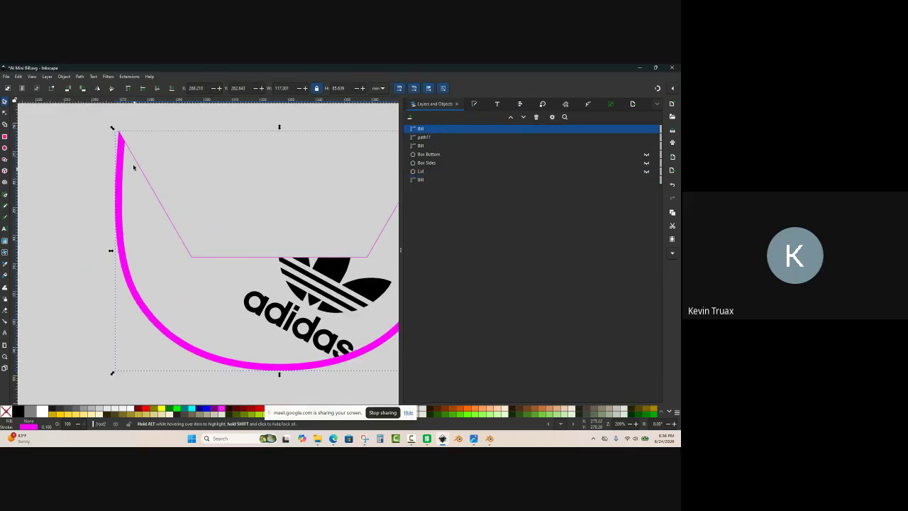
# Step: Shrink the duplicated Bill outline inside the magenta rim with a Dynamic Offset and convert it to an editable path
pyautogui.click(81, 77)
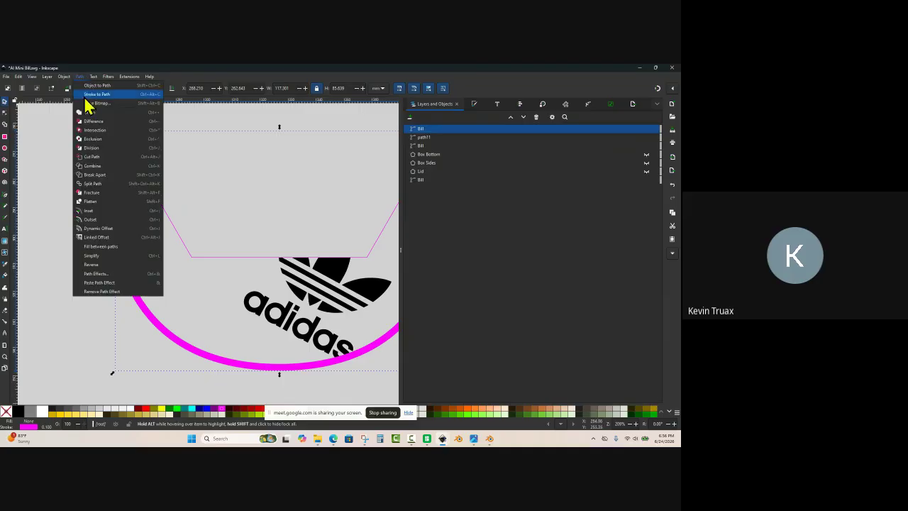
pyautogui.click(117, 229)
pyautogui.keyDown('ctrl'); pyautogui.scroll(1, 118, 131); pyautogui.keyUp('ctrl')
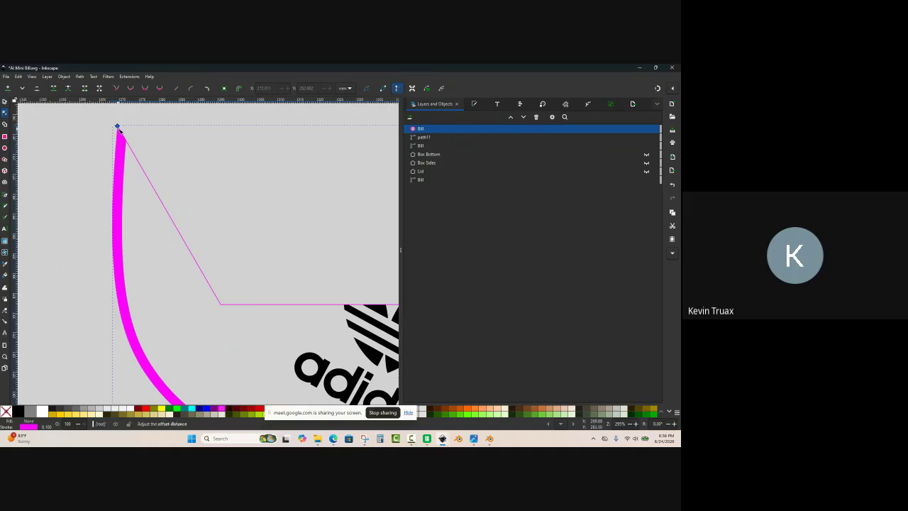
pyautogui.moveTo(119, 130); pyautogui.dragTo(148, 210)
pyautogui.keyDown('ctrl'); pyautogui.scroll(-2, 125, 197); pyautogui.keyUp('ctrl')
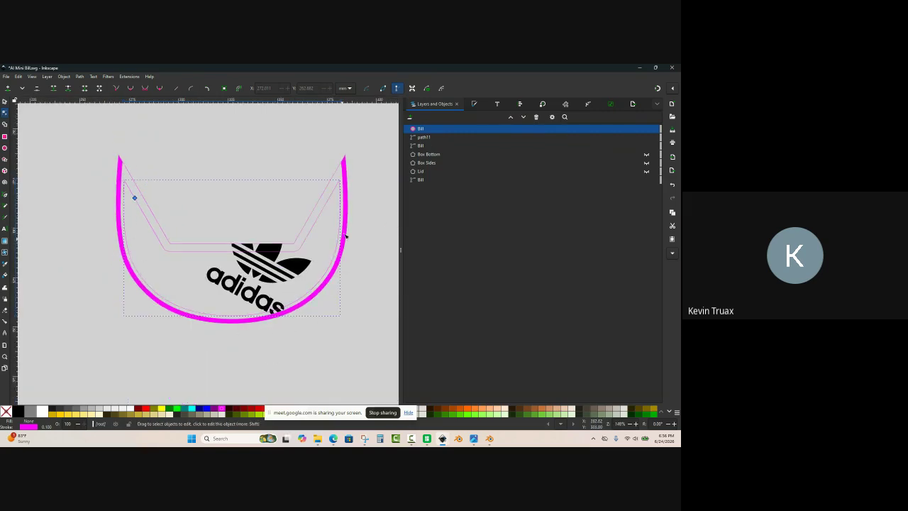
pyautogui.keyDown('ctrl'); pyautogui.scroll(1, 335, 181); pyautogui.keyUp('ctrl')
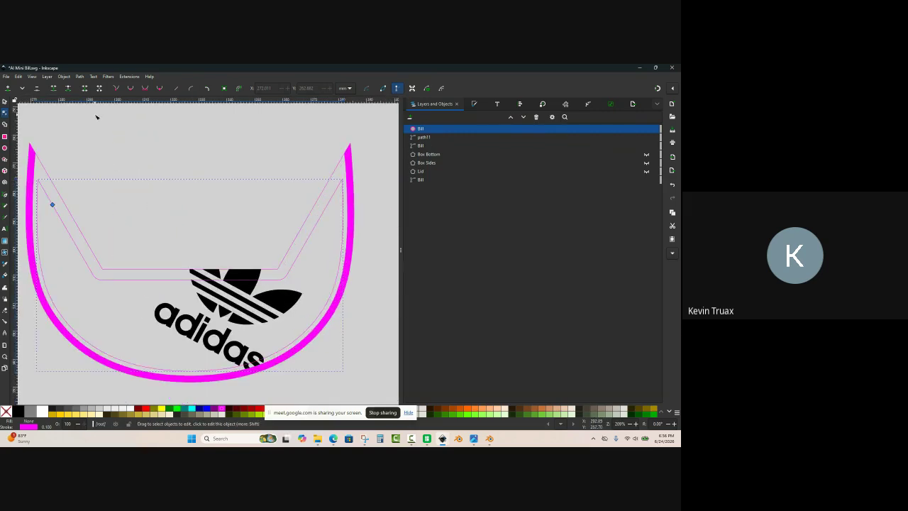
pyautogui.click(81, 76)
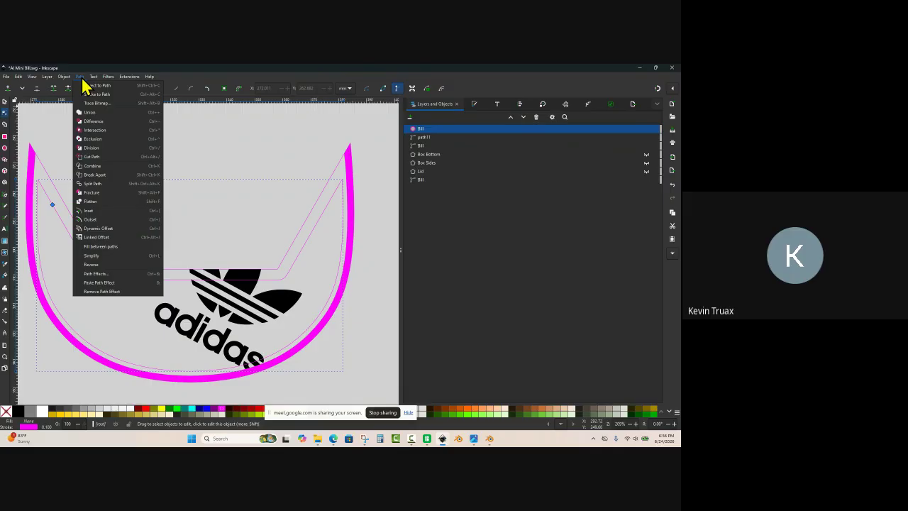
pyautogui.click(103, 88)
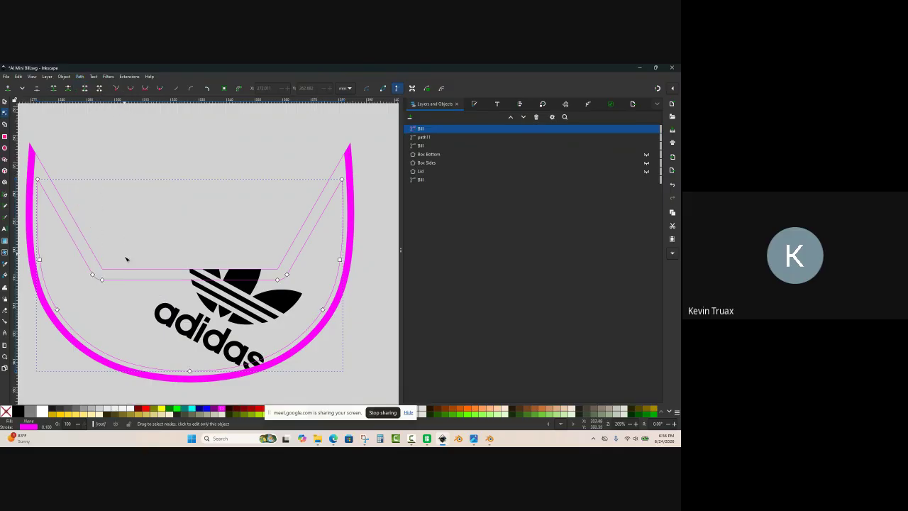
# Step: Delete the four lower notch corner nodes of the inset Bill outline and make the segment between its two upper ends straight
pyautogui.moveTo(81, 304); pyautogui.dragTo(292, 249)
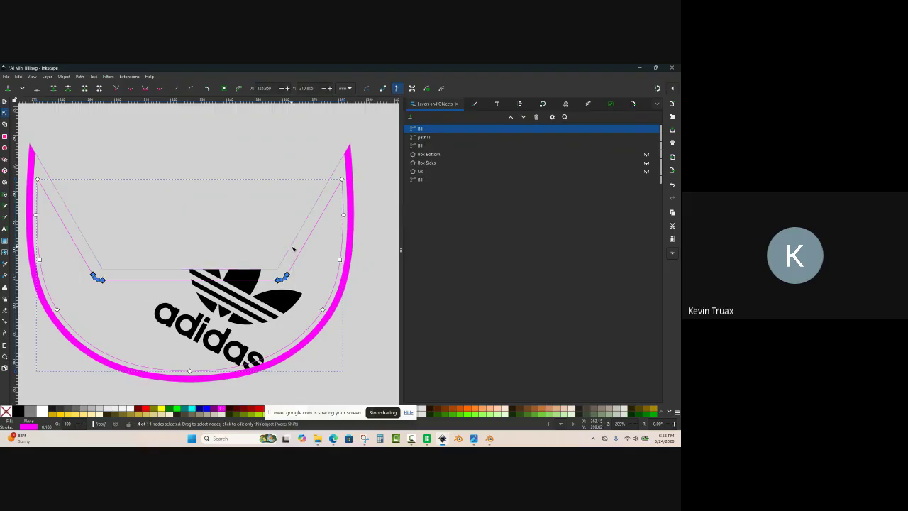
pyautogui.press('Delete')
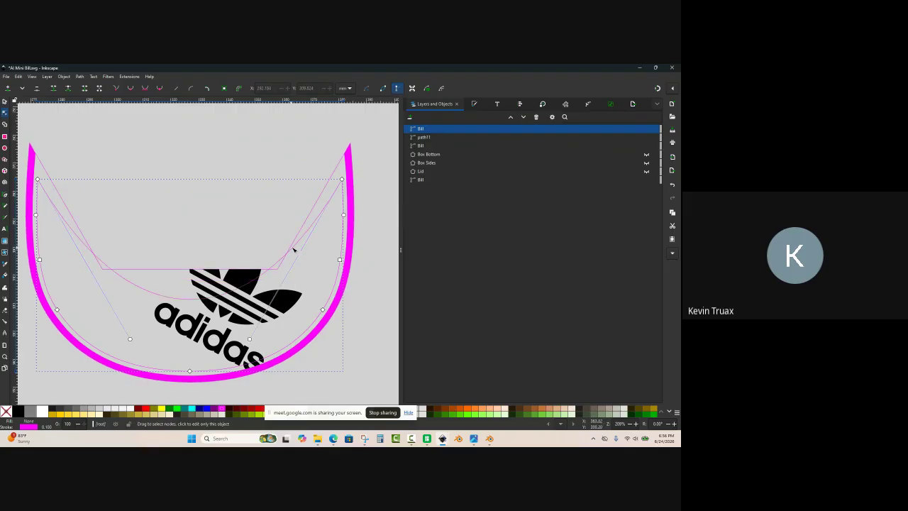
pyautogui.click(303, 247)
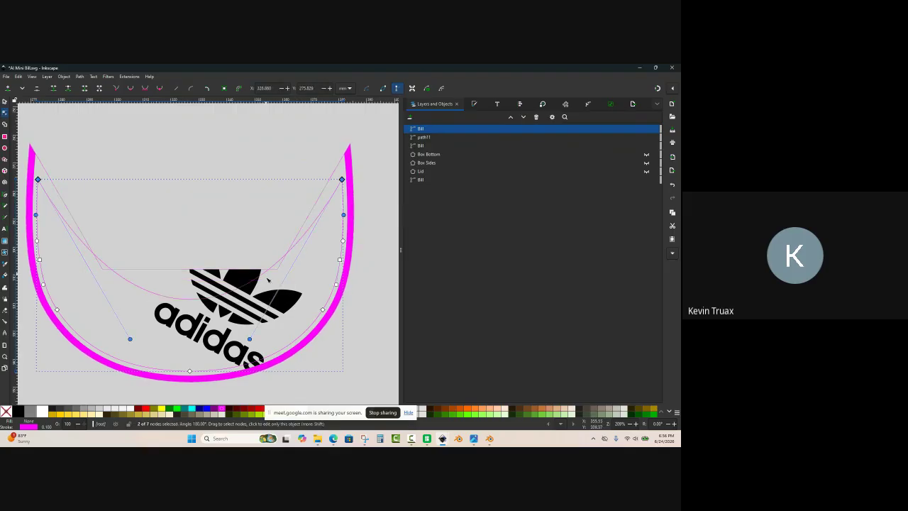
pyautogui.click(177, 89)
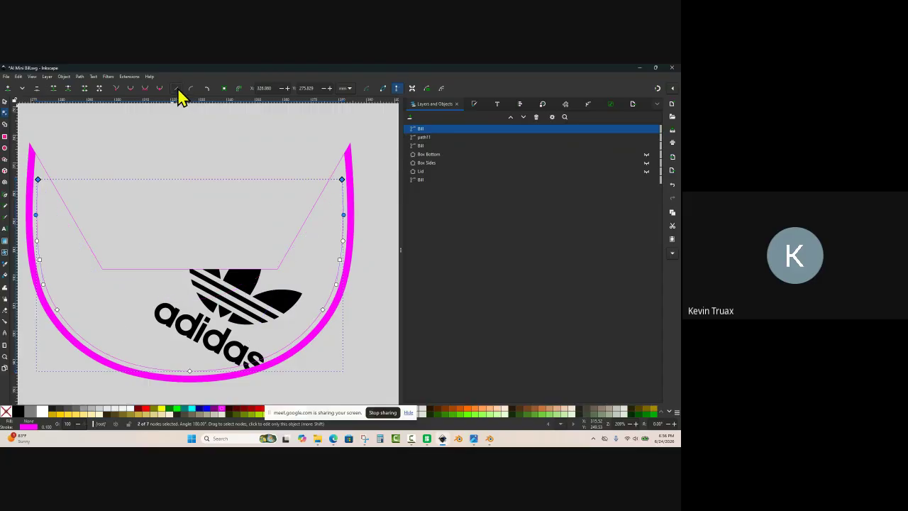
# Step: Add a node near the right end of the inset outline's straight top edge and move it up beside the rim's right tip
pyautogui.keyDown('ctrl'); pyautogui.scroll(2, 344, 170); pyautogui.keyUp('ctrl')
pyautogui.keyDown('ctrl'); pyautogui.scroll(1, 346, 172); pyautogui.keyUp('ctrl')
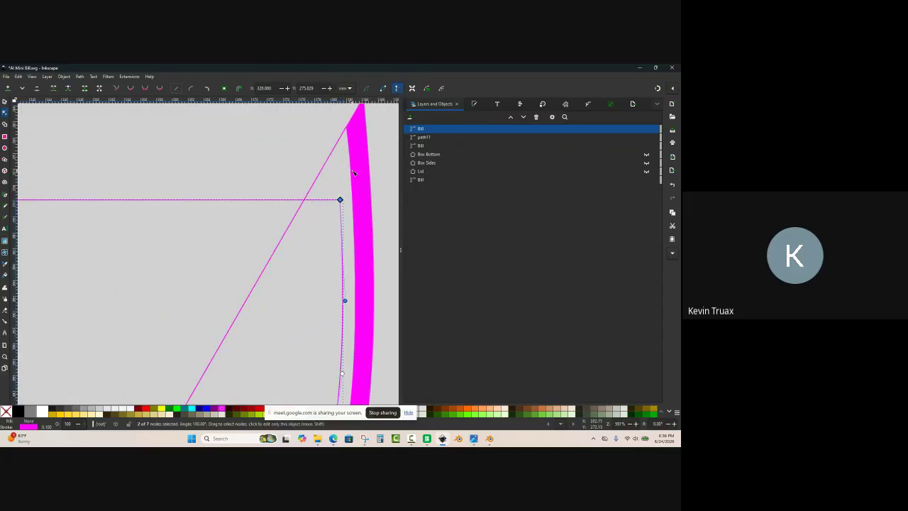
pyautogui.doubleClick(287, 199)
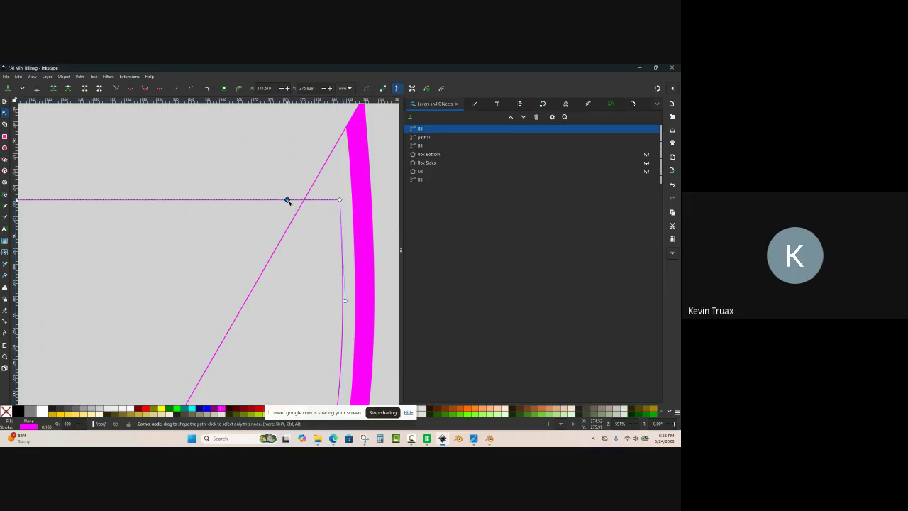
pyautogui.moveTo(287, 200); pyautogui.dragTo(332, 126)
pyautogui.keyDown('ctrl'); pyautogui.scroll(-4, 333, 127); pyautogui.keyUp('ctrl')
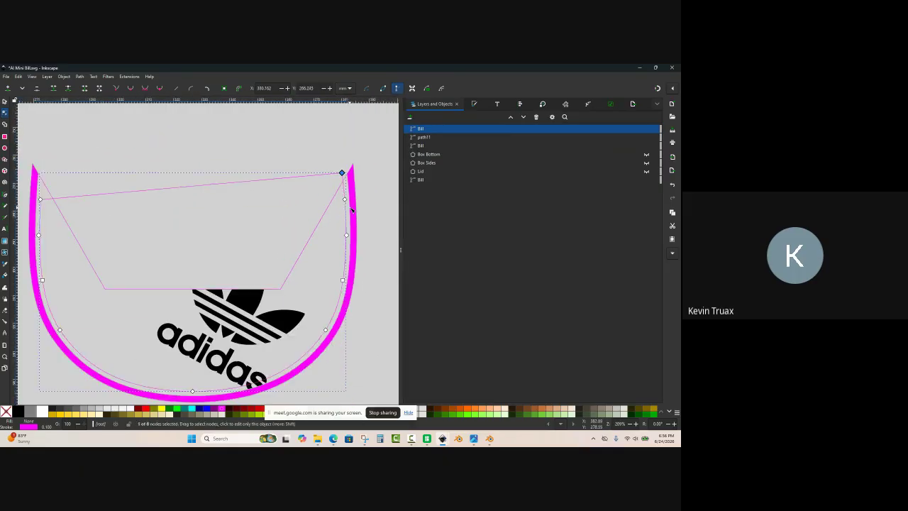
# Step: Add a node near the left end of the inset outline's straight top edge and move it up beside the rim's left tip
pyautogui.keyDown('ctrl'); pyautogui.scroll(2, 30, 194); pyautogui.keyUp('ctrl')
pyautogui.keyDown('ctrl'); pyautogui.scroll(-2, 235, 215); pyautogui.keyUp('ctrl')
pyautogui.keyDown('ctrl'); pyautogui.scroll(3, 196, 217); pyautogui.keyUp('ctrl')
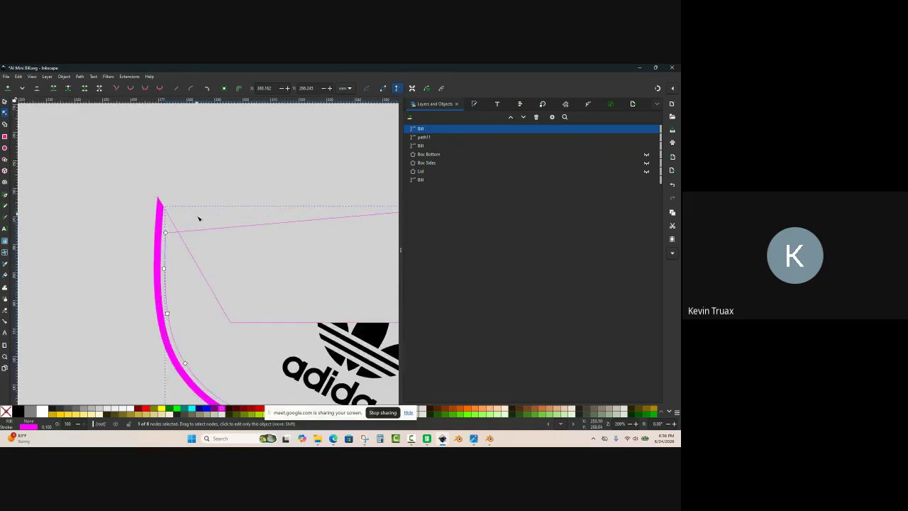
pyautogui.doubleClick(189, 232)
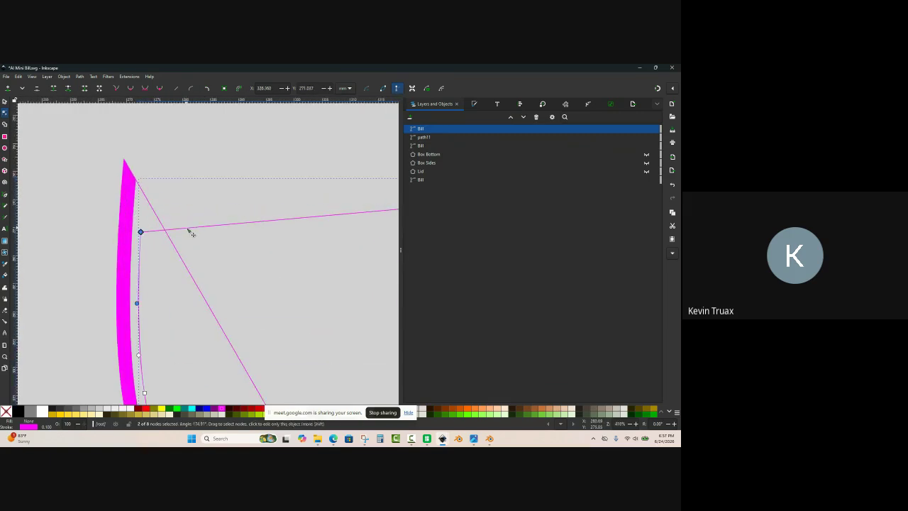
pyautogui.moveTo(187, 230); pyautogui.dragTo(165, 174)
pyautogui.moveTo(150, 161); pyautogui.dragTo(146, 160)
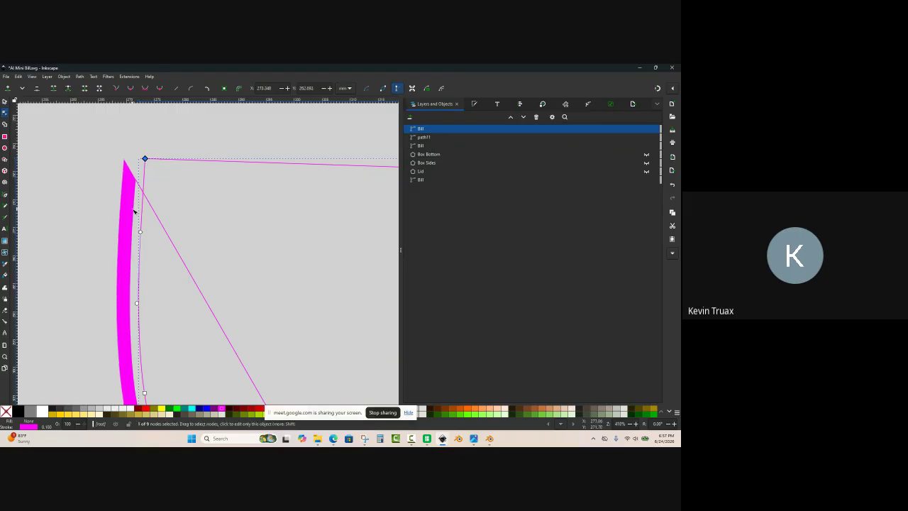
pyautogui.keyDown('ctrl'); pyautogui.scroll(1, 138, 213); pyautogui.keyUp('ctrl')
pyautogui.keyDown('ctrl'); pyautogui.scroll(-3, 151, 181); pyautogui.keyUp('ctrl')
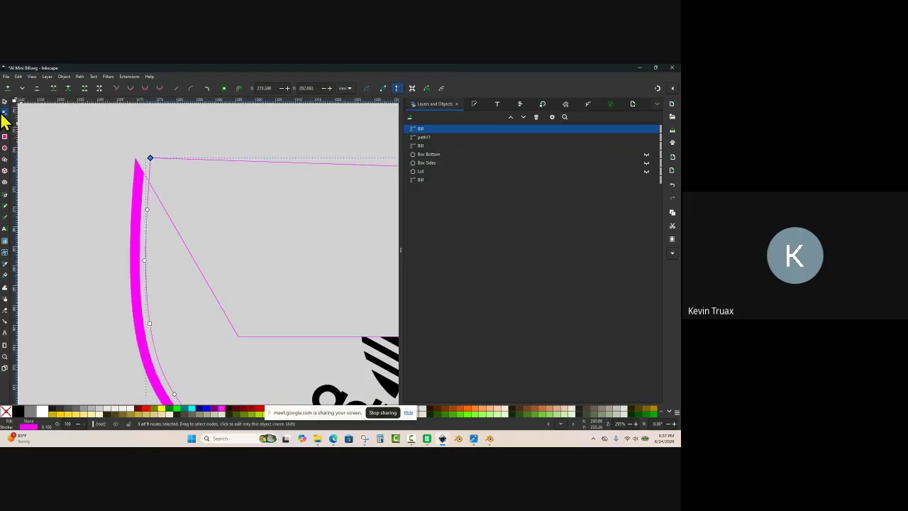
pyautogui.click(4, 102)
pyautogui.click(84, 177)
pyautogui.keyDown('ctrl'); pyautogui.scroll(-1, 111, 193); pyautogui.keyUp('ctrl')
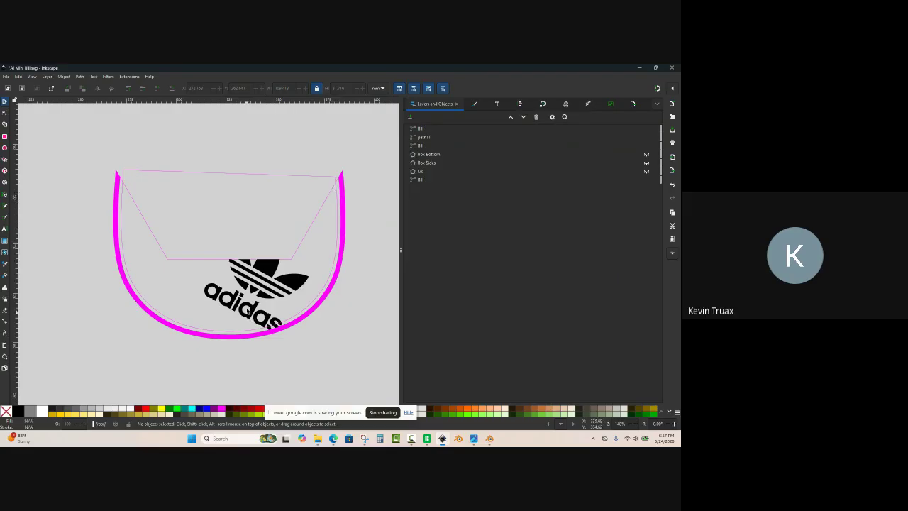
# Step: Duplicate the inset Bill outline, shrink the copy slightly inward with a Dynamic Offset and convert it to an editable path
pyautogui.click(208, 172)
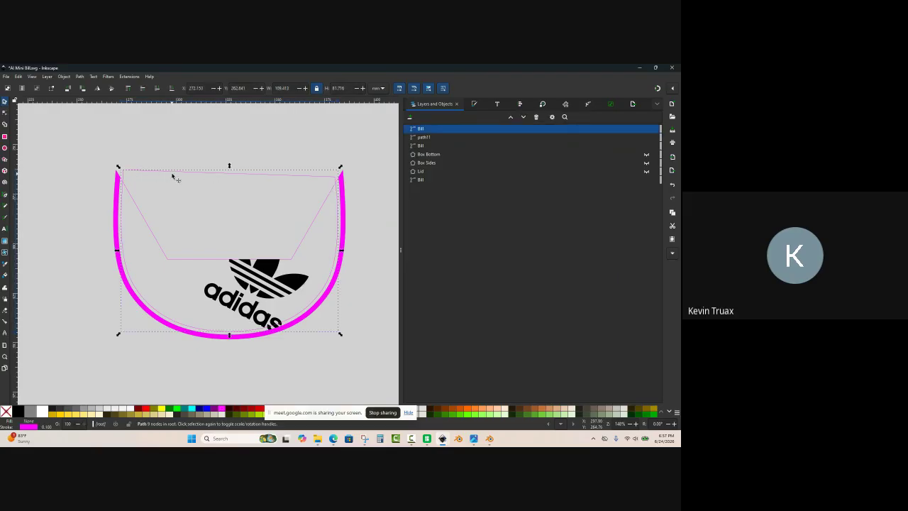
pyautogui.hotkey('ctrl', 'd')
pyautogui.click(80, 76)
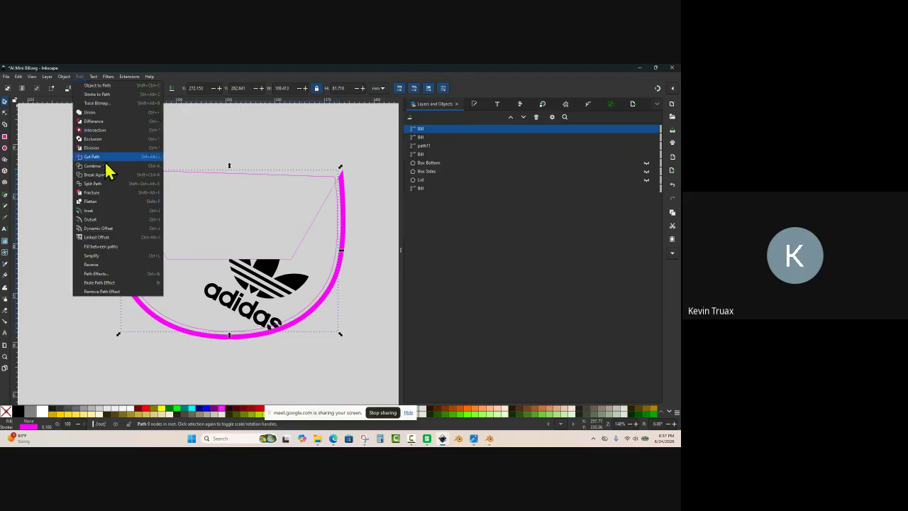
pyautogui.click(114, 228)
pyautogui.keyDown('ctrl'); pyautogui.scroll(3, 125, 165); pyautogui.keyUp('ctrl')
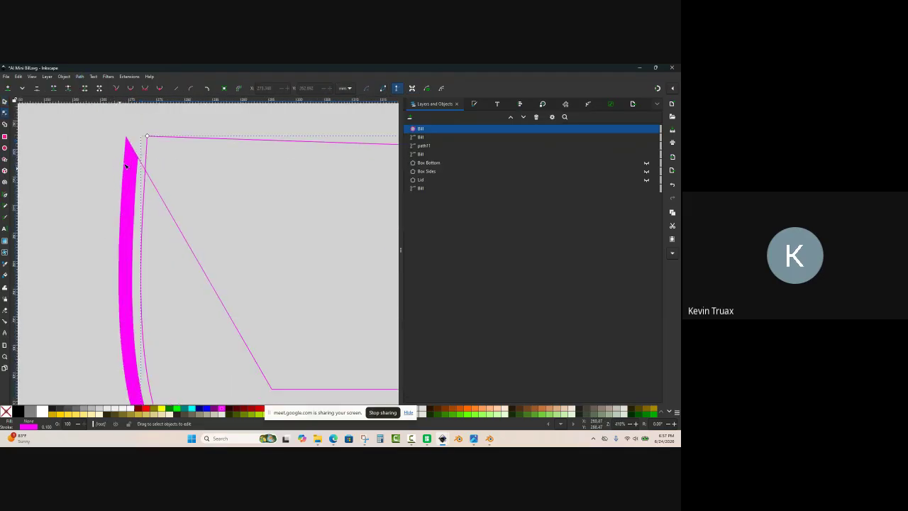
pyautogui.keyDown('ctrl'); pyautogui.scroll(1, 148, 139); pyautogui.keyUp('ctrl')
pyautogui.moveTo(149, 136); pyautogui.dragTo(162, 152)
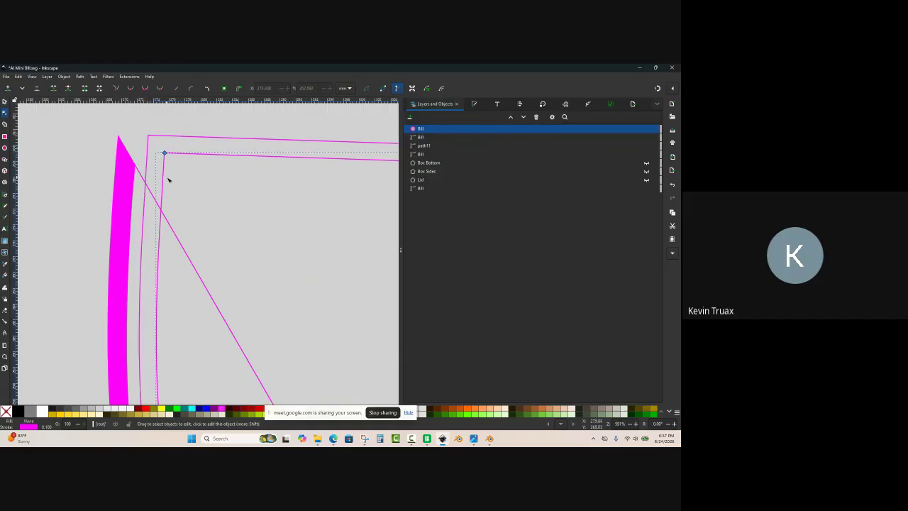
pyautogui.keyDown('ctrl'); pyautogui.scroll(-1, 148, 168); pyautogui.keyUp('ctrl')
pyautogui.keyDown('ctrl'); pyautogui.scroll(-2, 148, 167); pyautogui.keyUp('ctrl')
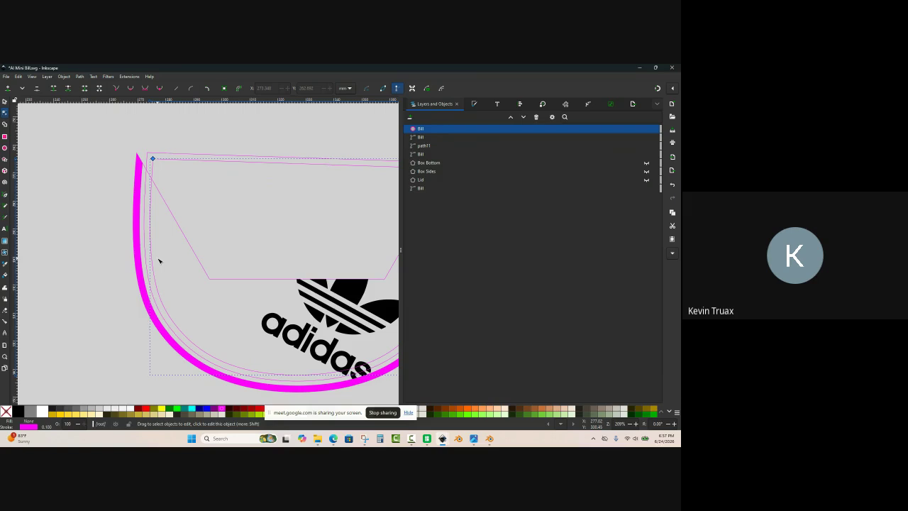
pyautogui.click(79, 76)
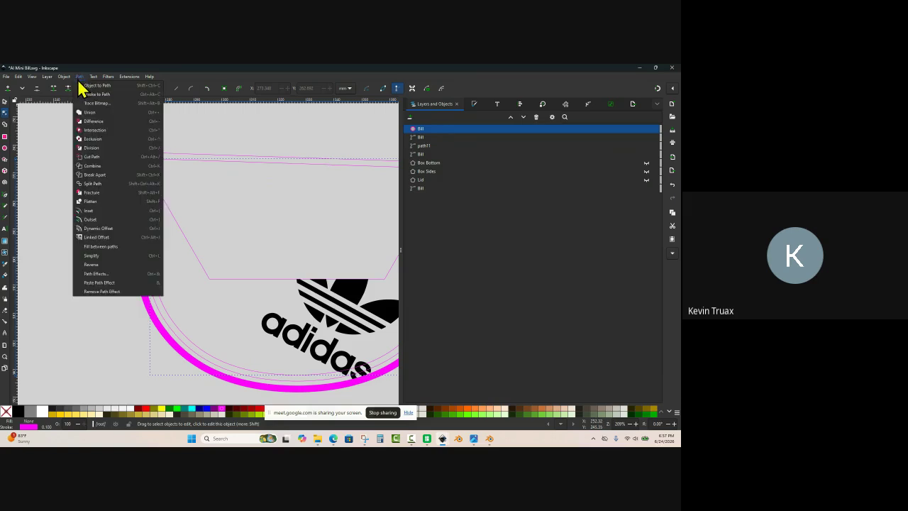
pyautogui.click(99, 88)
pyautogui.keyDown('ctrl'); pyautogui.scroll(1, 161, 150); pyautogui.keyUp('ctrl')
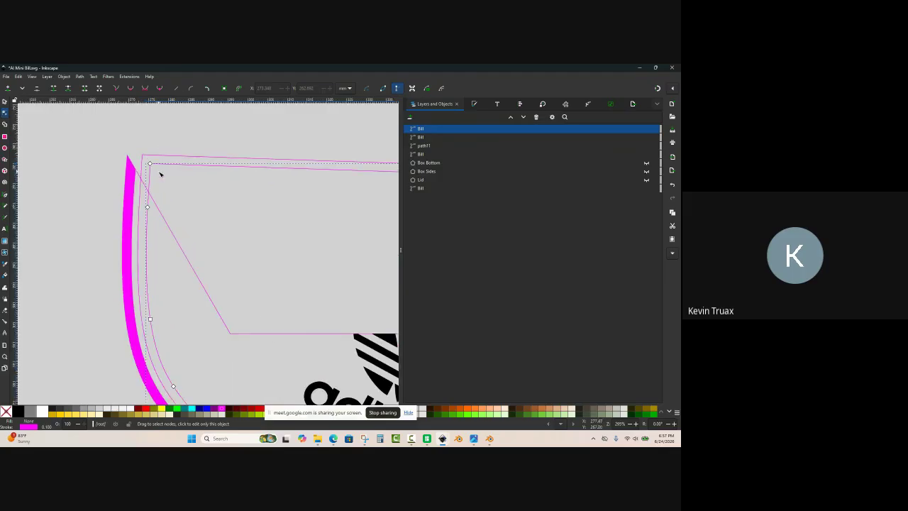
# Step: Duplicate the second inset outline, shrink this copy inward by a similar gap with a Dynamic Offset and convert it to a path
pyautogui.hotkey('ctrl', 'd')
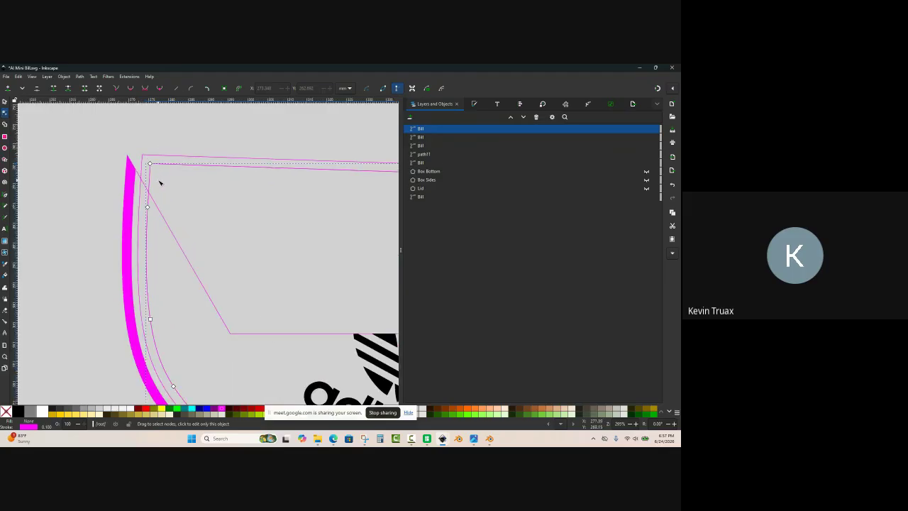
pyautogui.click(79, 78)
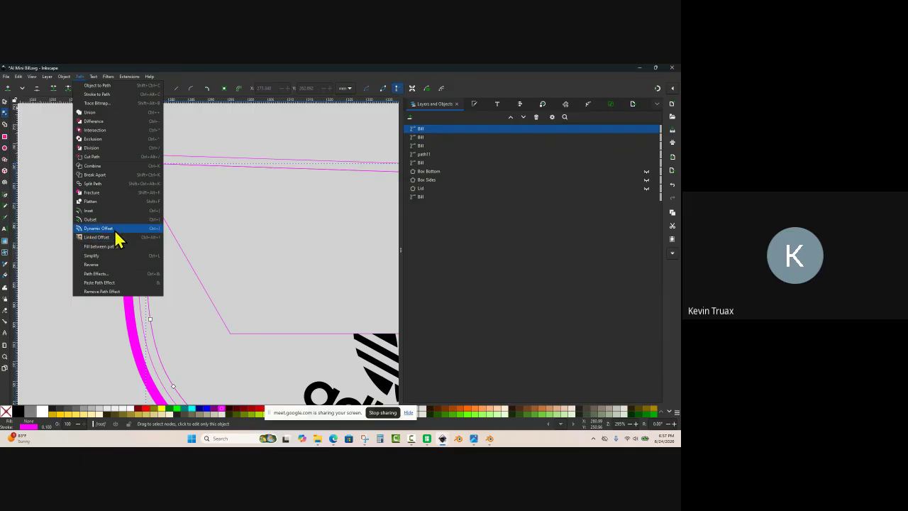
pyautogui.click(107, 229)
pyautogui.keyDown('ctrl'); pyautogui.scroll(1, 147, 165); pyautogui.keyUp('ctrl')
pyautogui.moveTo(151, 166); pyautogui.dragTo(164, 179)
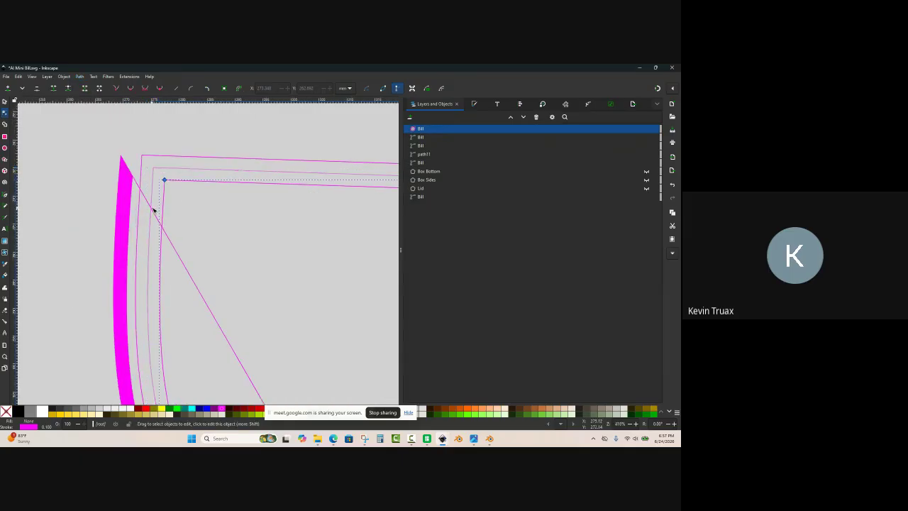
pyautogui.keyDown('ctrl'); pyautogui.scroll(2, 152, 192); pyautogui.keyUp('ctrl')
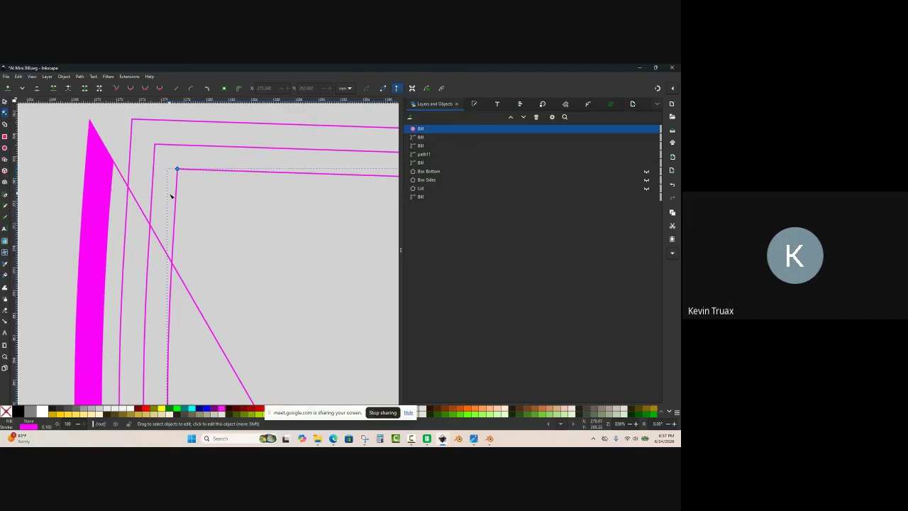
pyautogui.keyDown('ctrl'); pyautogui.scroll(-3, 160, 153); pyautogui.keyUp('ctrl')
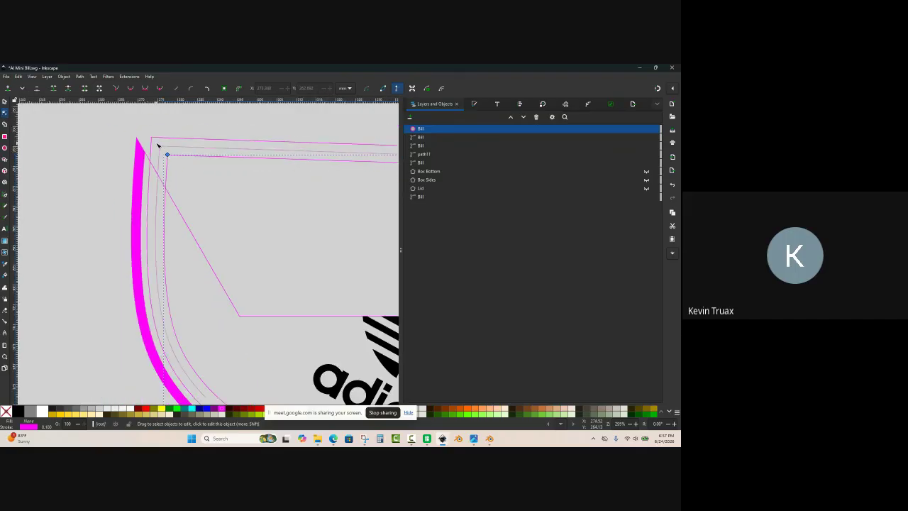
pyautogui.click(79, 78)
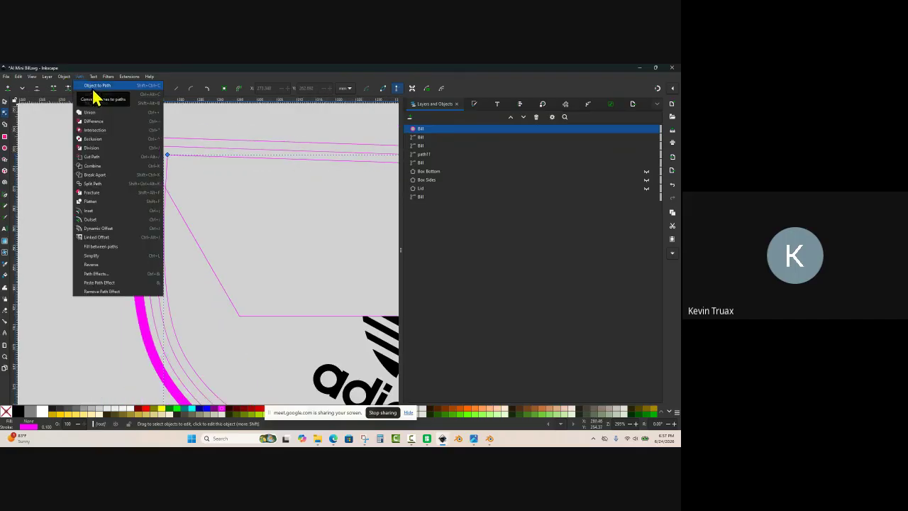
pyautogui.click(95, 85)
pyautogui.click(92, 162)
pyautogui.keyDown('ctrl'); pyautogui.scroll(-2, 92, 162); pyautogui.keyUp('ctrl')
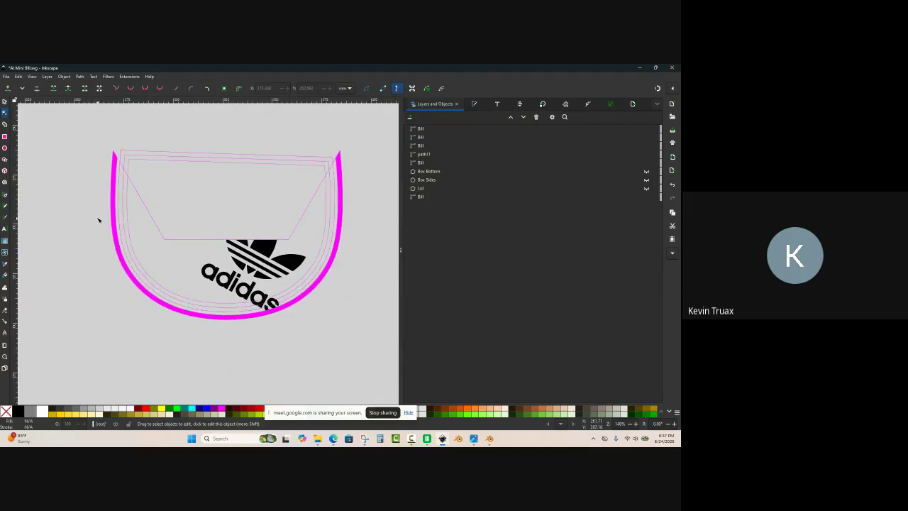
# Step: Examine how the three nested outlines are spaced and where they cross the bill's slanted hexagon edge near the right tip
pyautogui.keyDown('ctrl'); pyautogui.scroll(3, 332, 163); pyautogui.keyUp('ctrl')
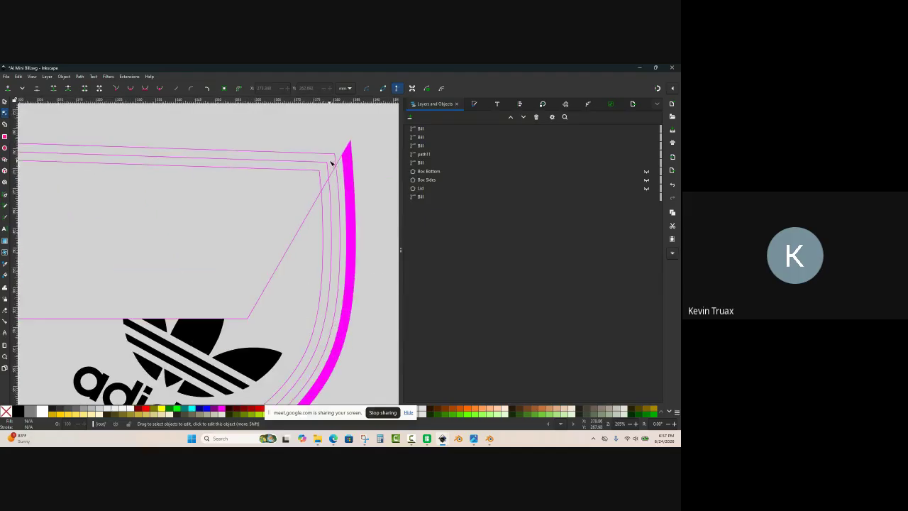
pyautogui.keyDown('ctrl'); pyautogui.scroll(-3, 329, 179); pyautogui.keyUp('ctrl')
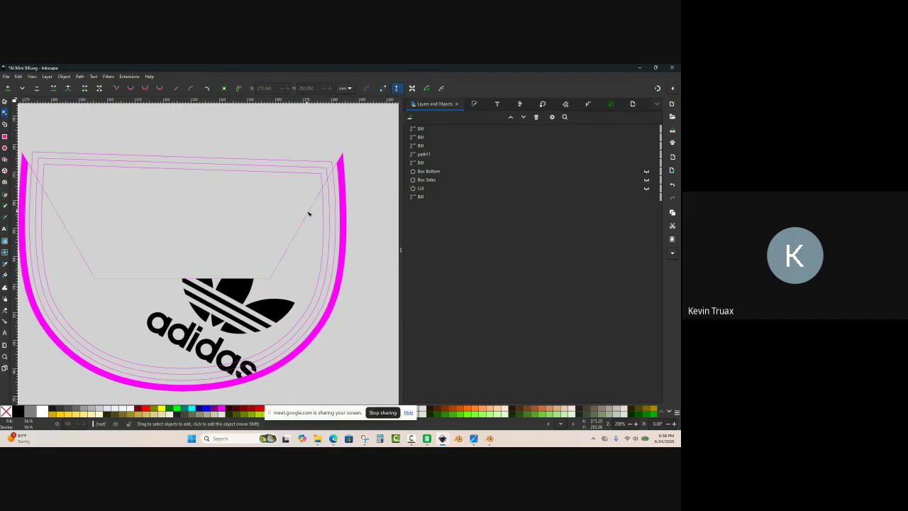
pyautogui.keyDown('ctrl'); pyautogui.scroll(-3, 328, 181); pyautogui.keyUp('ctrl')
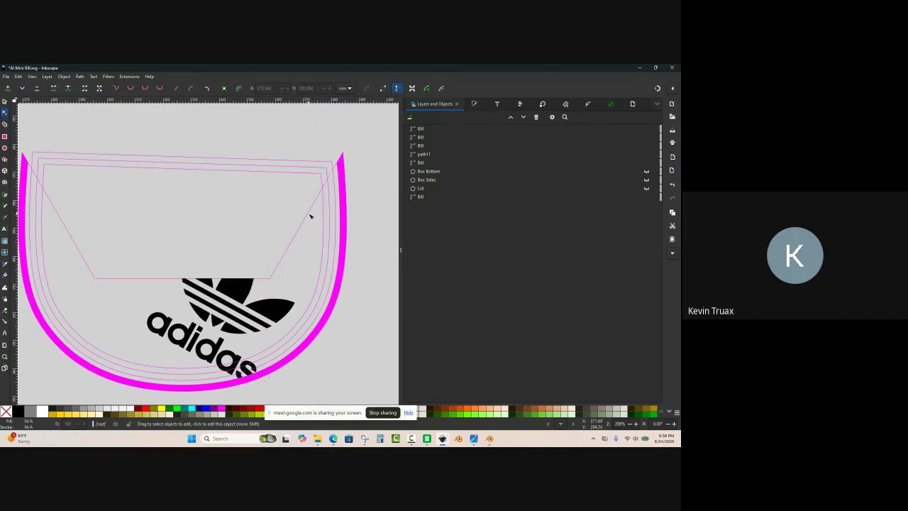
pyautogui.keyDown('ctrl'); pyautogui.scroll(6, 323, 175); pyautogui.keyUp('ctrl')
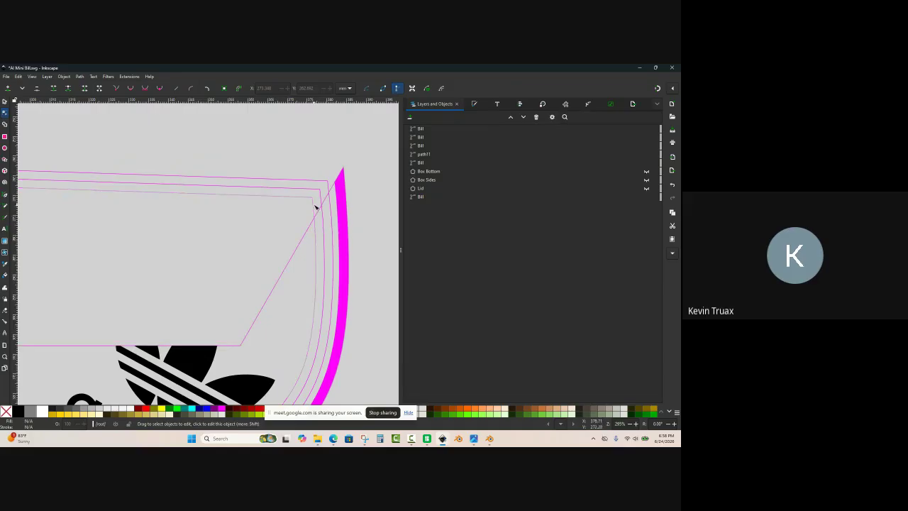
pyautogui.click(309, 235)
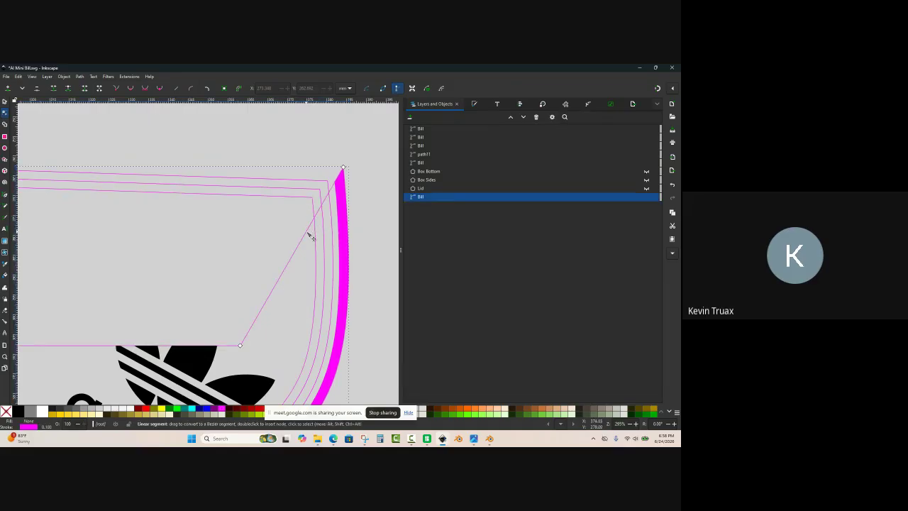
pyautogui.click(369, 203)
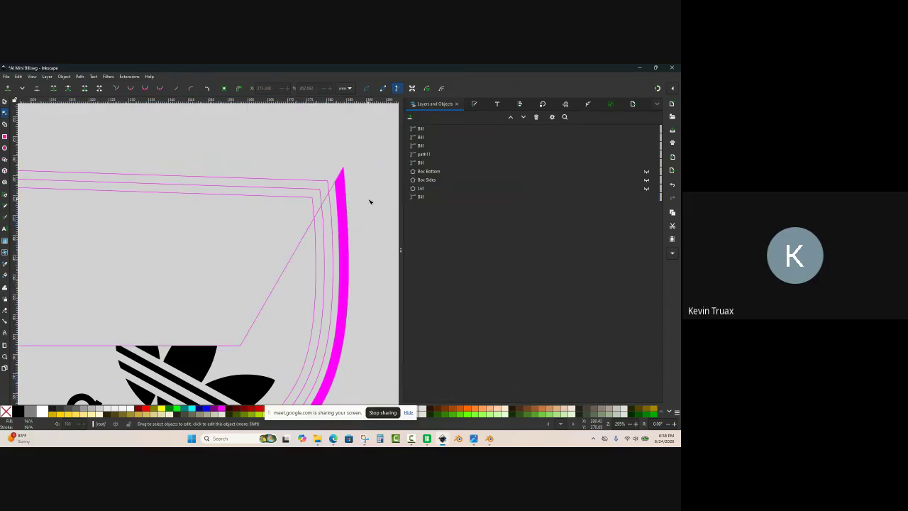
pyautogui.keyDown('ctrl'); pyautogui.scroll(-1, 369, 202); pyautogui.keyUp('ctrl')
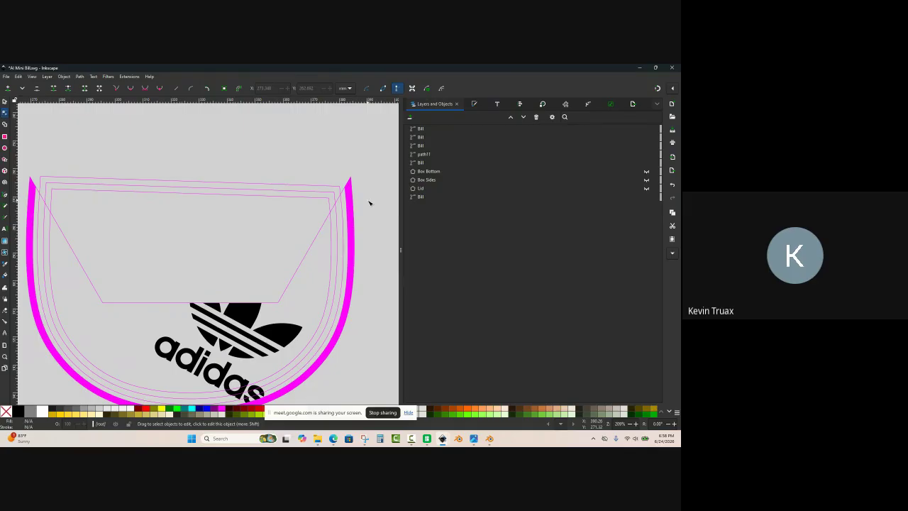
pyautogui.keyDown('ctrl'); pyautogui.scroll(2, 344, 202); pyautogui.keyUp('ctrl')
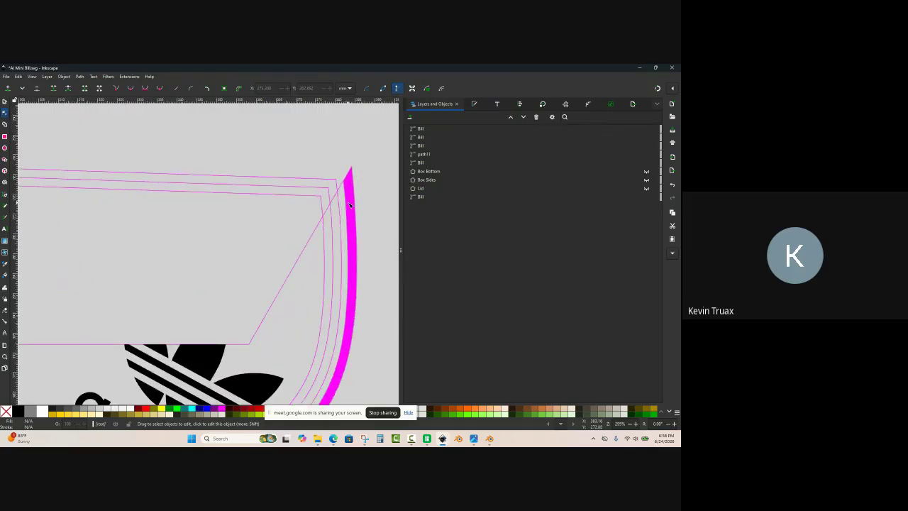
# Step: Combine the three nested inset outlines into a single path
pyautogui.click(306, 195)
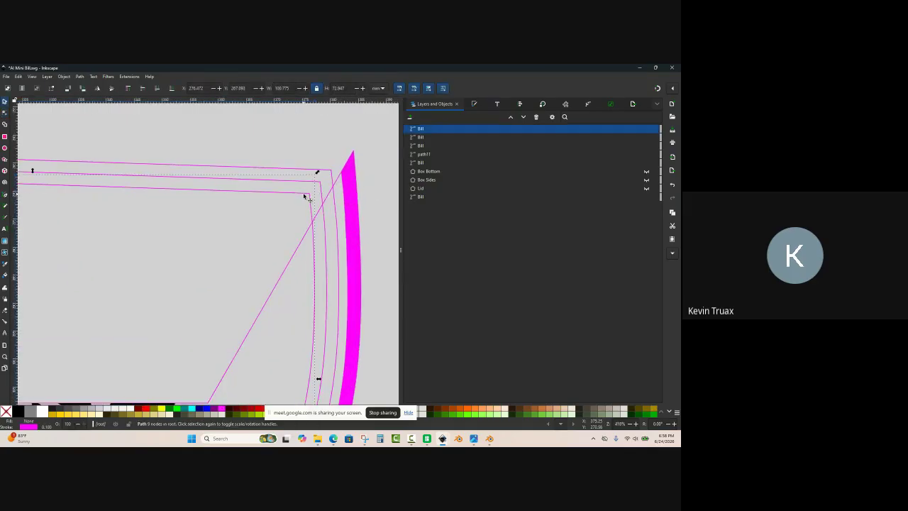
pyautogui.press('shift')
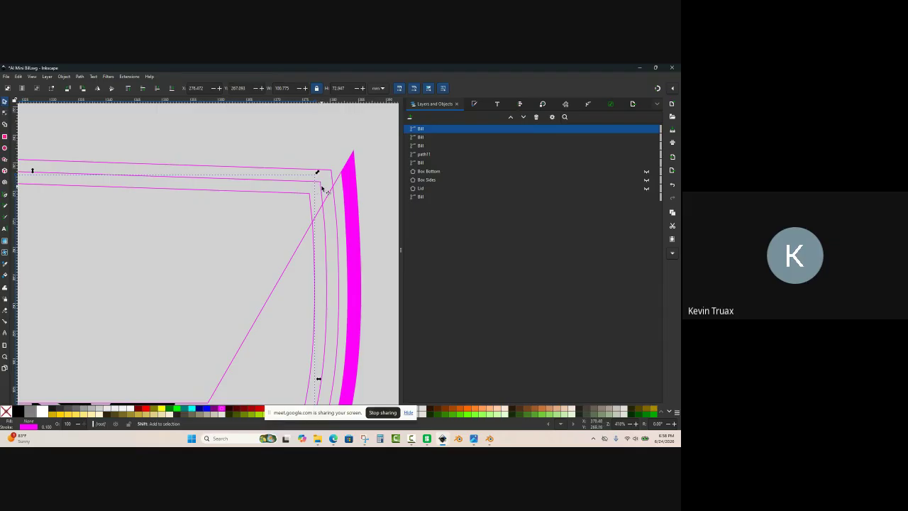
pyautogui.keyDown('shift'); pyautogui.click(321, 190); pyautogui.keyUp('shift')
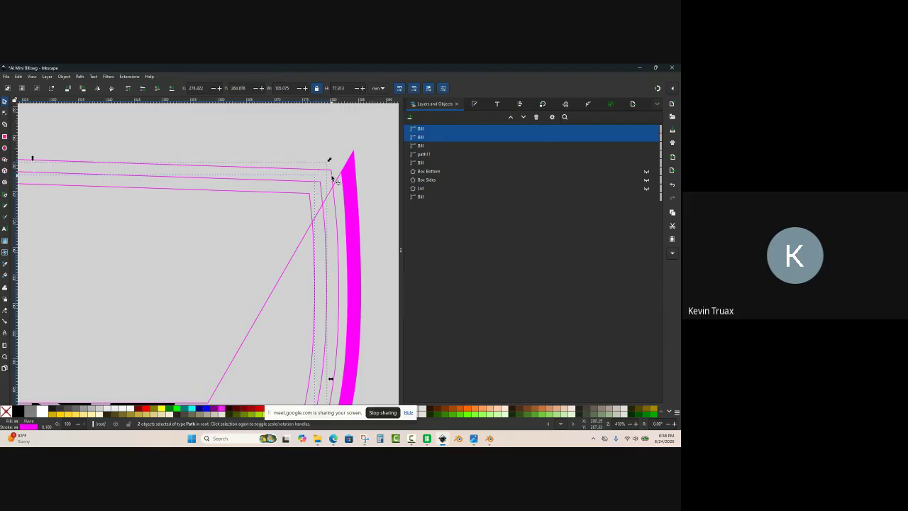
pyautogui.keyDown('shift'); pyautogui.click(331, 177); pyautogui.keyUp('shift')
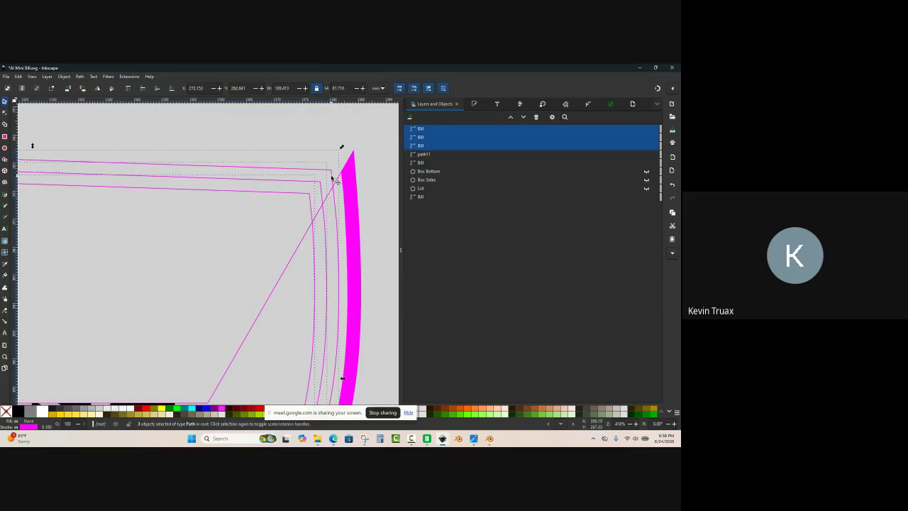
pyautogui.hotkey('ctrl', 'k')
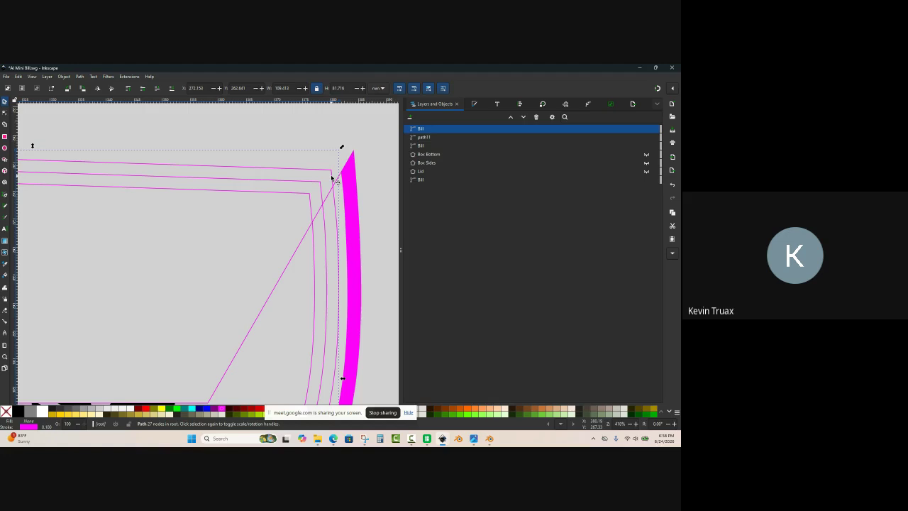
pyautogui.keyDown('ctrl'); pyautogui.scroll(-2, 331, 178); pyautogui.keyUp('ctrl')
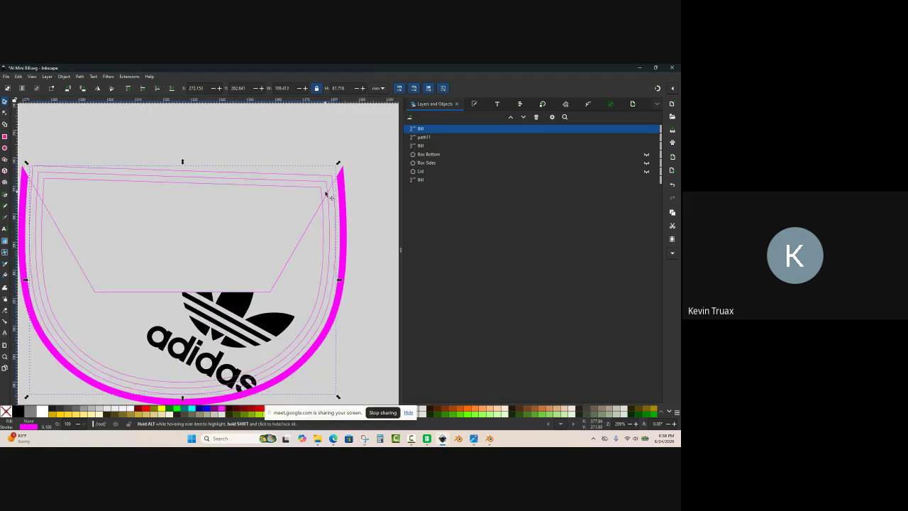
# Step: Duplicate the original Bill outline that includes the slanted hexagon edges
pyautogui.keyDown('ctrl'); pyautogui.scroll(1, 326, 193); pyautogui.keyUp('ctrl')
pyautogui.click(310, 224)
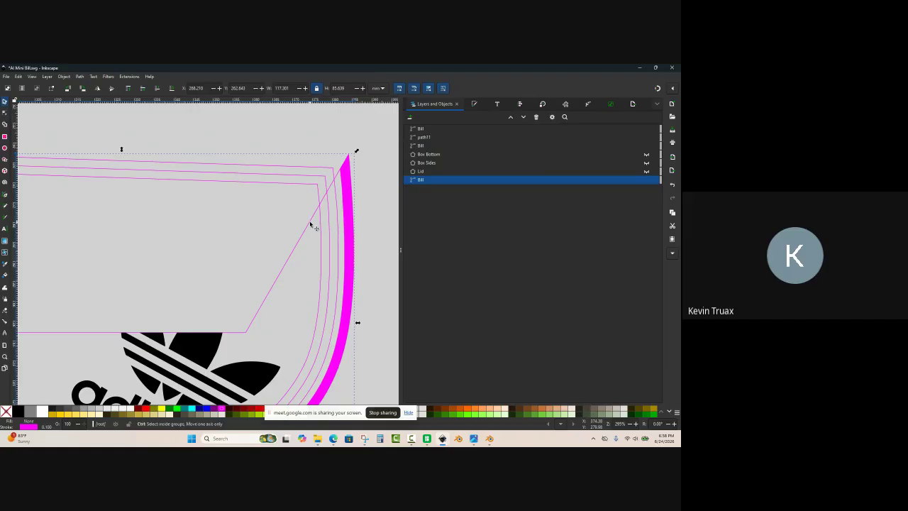
pyautogui.hotkey('ctrl', 'd')
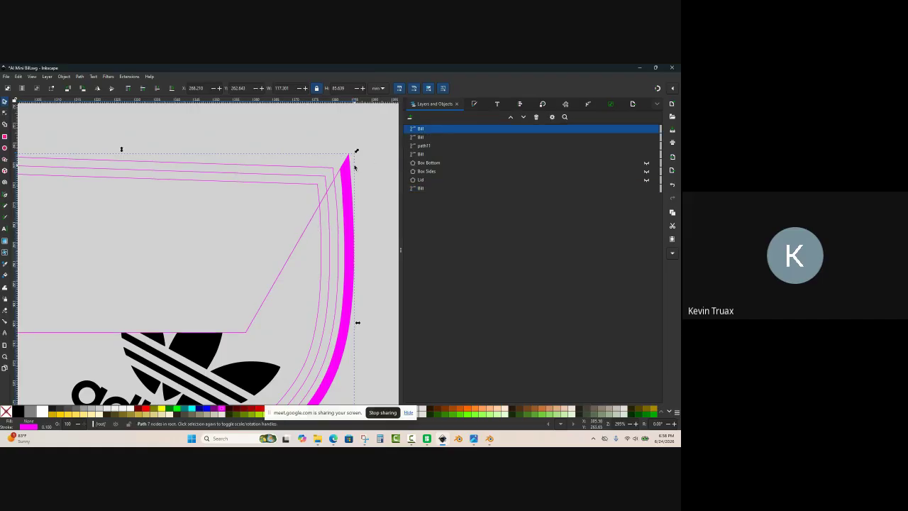
# Step: Try to divide the combined inset outlines with the duplicated Bill outline using Division
pyautogui.keyDown('ctrl'); pyautogui.scroll(1, 310, 187); pyautogui.keyUp('ctrl')
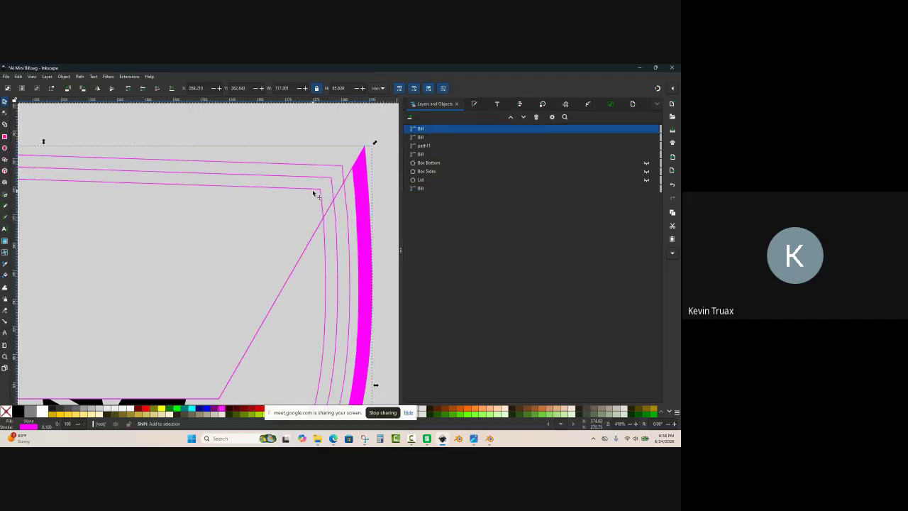
pyautogui.keyDown('shift'); pyautogui.click(312, 192); pyautogui.keyUp('shift')
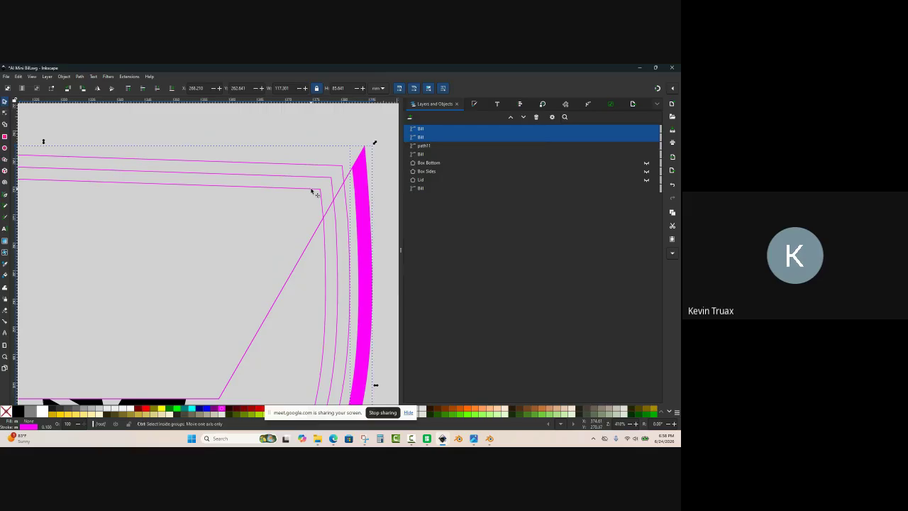
pyautogui.hotkey('ctrl', '/')
pyautogui.keyDown('ctrl'); pyautogui.scroll(-4, 305, 181); pyautogui.keyUp('ctrl')
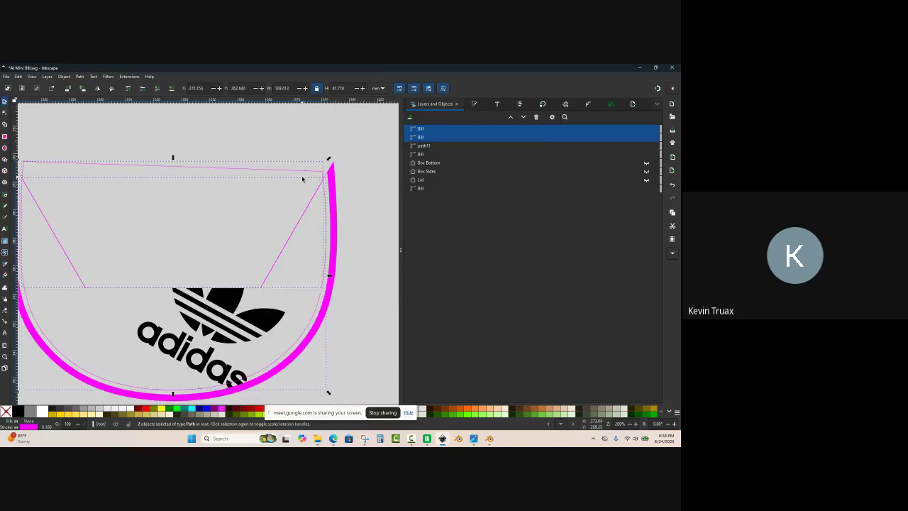
pyautogui.keyDown('ctrl'); pyautogui.scroll(1, 219, 186); pyautogui.keyUp('ctrl')
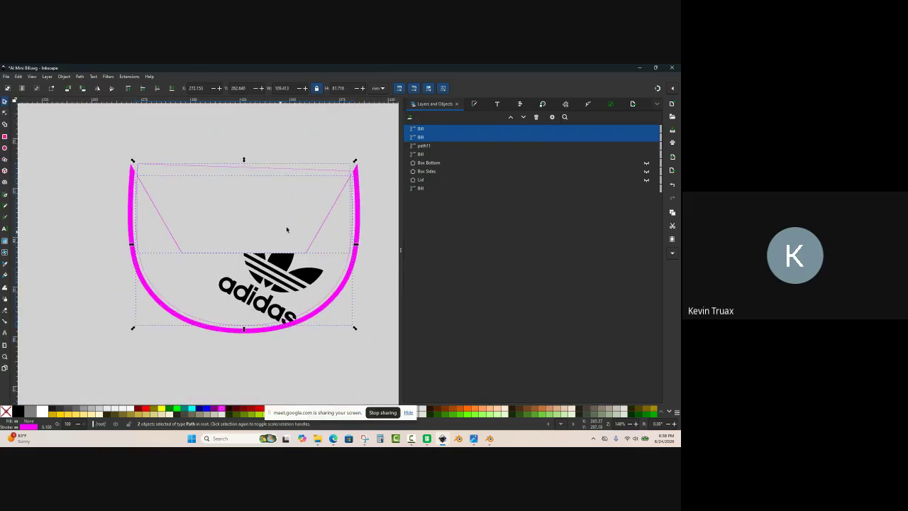
pyautogui.click(243, 227)
# Step: Try moving the duplicated Bill outline away from the combined insets near the right tip, and undo the move
pyautogui.keyDown('ctrl'); pyautogui.scroll(3, 345, 179); pyautogui.keyUp('ctrl')
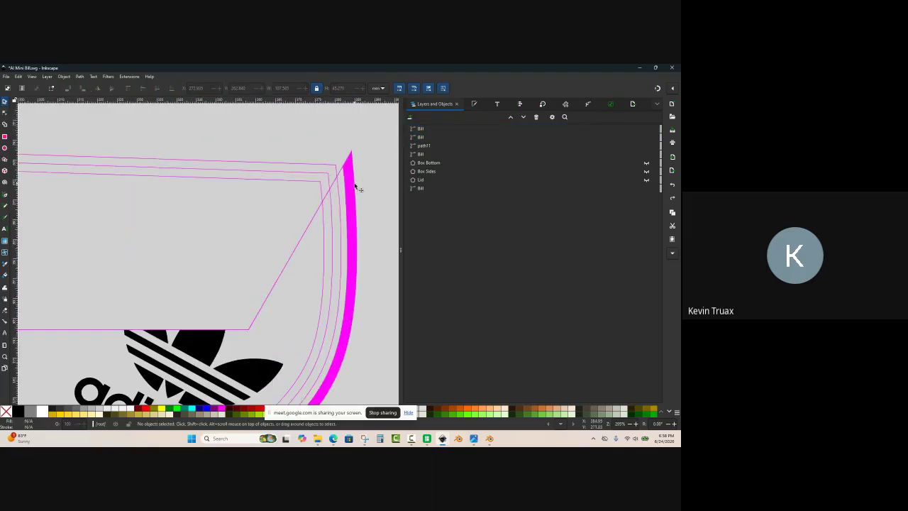
pyautogui.click(309, 219)
pyautogui.moveTo(309, 219); pyautogui.dragTo(258, 229)
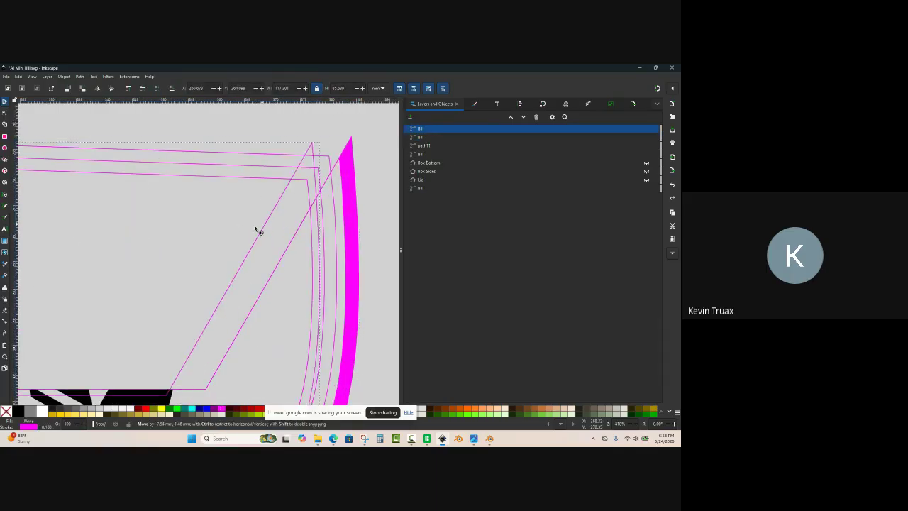
pyautogui.hotkey('ctrl', 'z')
pyautogui.click(282, 183)
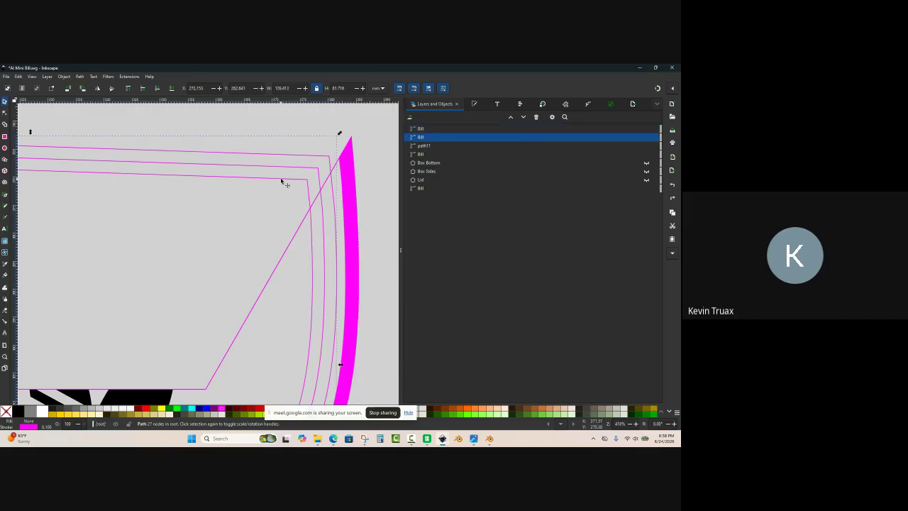
pyautogui.keyDown('ctrl'); pyautogui.scroll(-2, 290, 196); pyautogui.keyUp('ctrl')
pyautogui.click(284, 196)
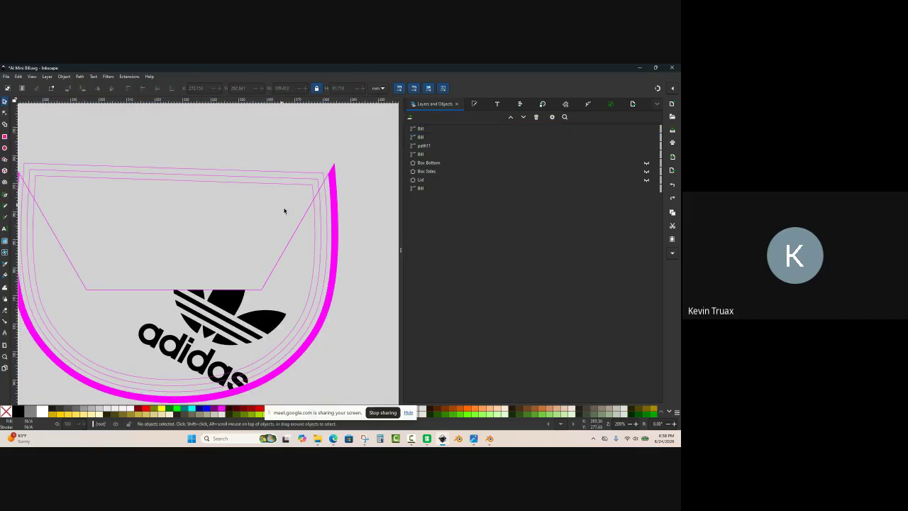
# Step: Undo the Bill duplication and the combining of the three inset outlines, and check that each outline selects separately
pyautogui.hotkey('ctrl', 'z')
pyautogui.hotkey('ctrl', 'z')
pyautogui.hotkey('ctrl', 'z')
pyautogui.keyDown('ctrl'); pyautogui.scroll(3, 314, 190); pyautogui.keyUp('ctrl')
pyautogui.click(308, 179)
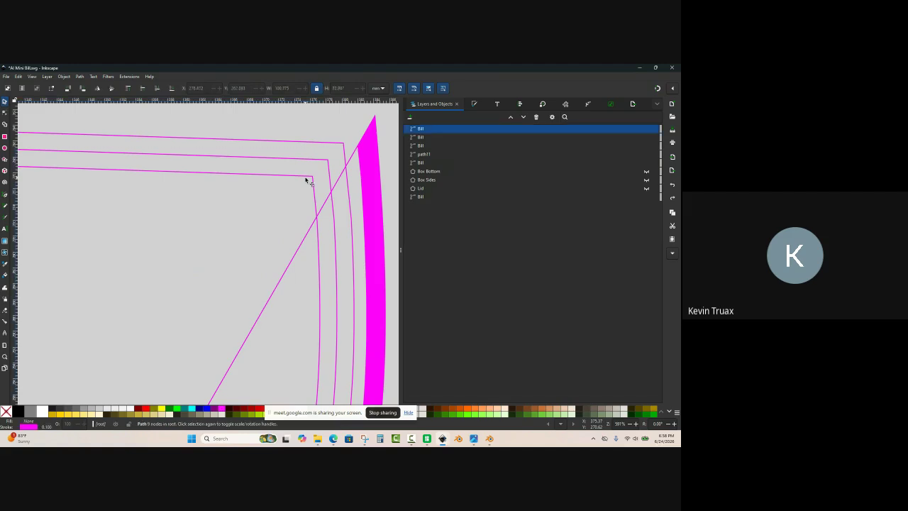
pyautogui.click(335, 160)
pyautogui.click(344, 152)
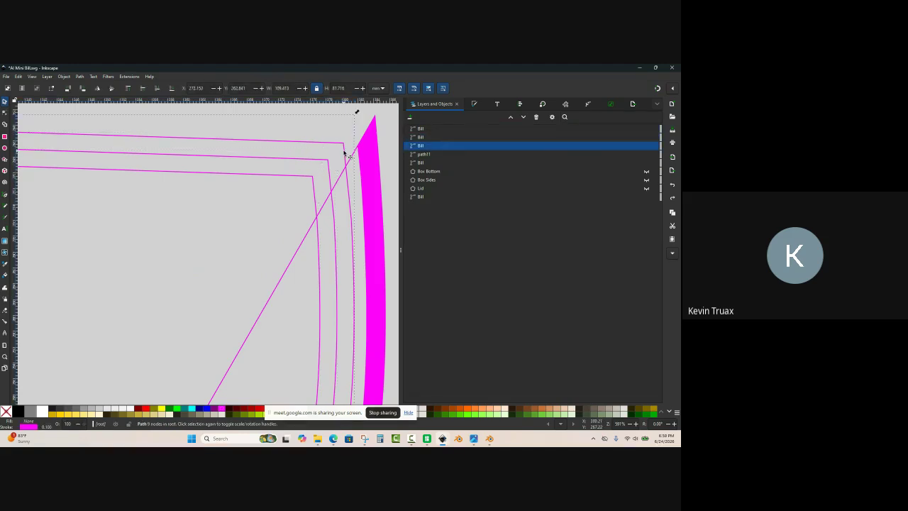
pyautogui.click(272, 211)
# Step: Divide the innermost inset outline with a duplicate of the original Bill outline and delete the piece above the hexagon edge
pyautogui.keyDown('ctrl'); pyautogui.scroll(-1, 366, 156); pyautogui.keyUp('ctrl')
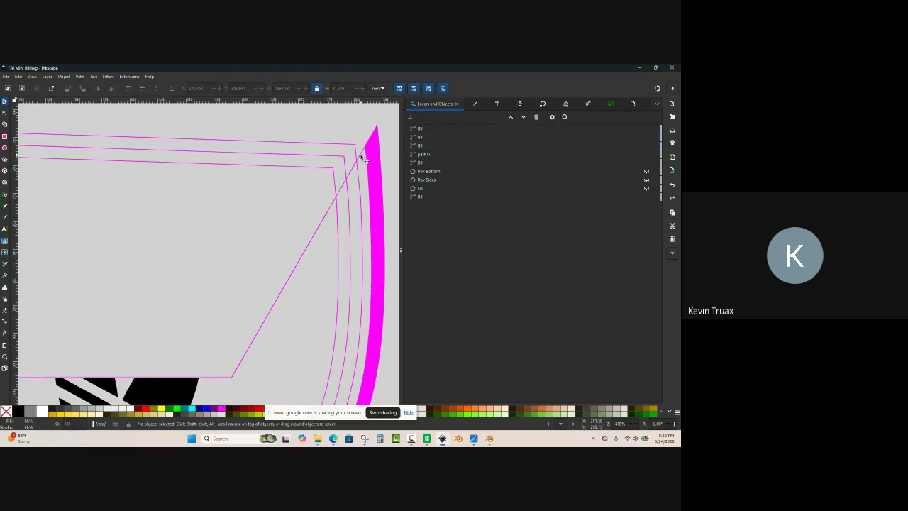
pyautogui.click(366, 159)
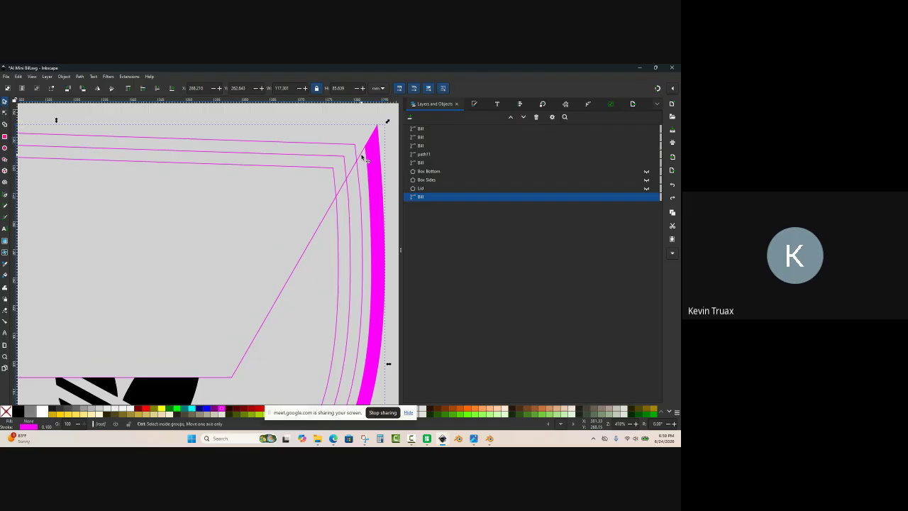
pyautogui.hotkey('ctrl', 'd')
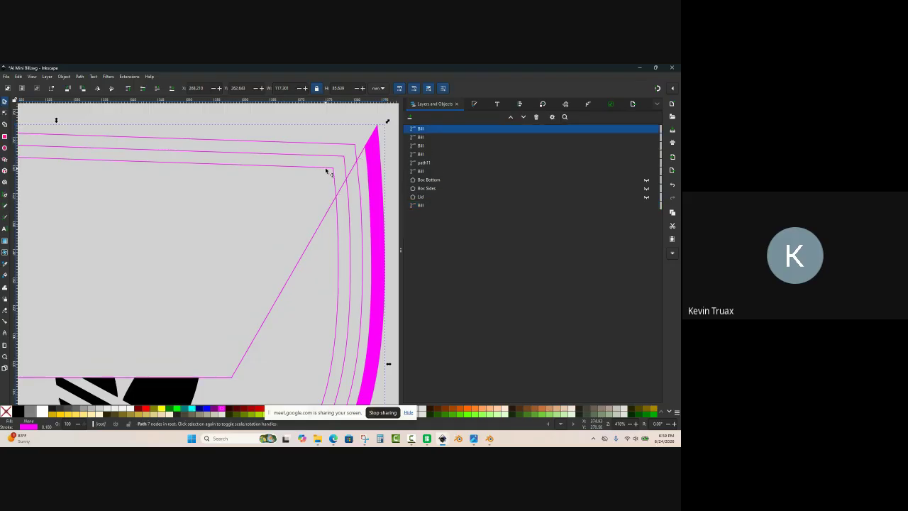
pyautogui.press('shift')
pyautogui.keyDown('shift'); pyautogui.click(324, 171); pyautogui.keyUp('shift')
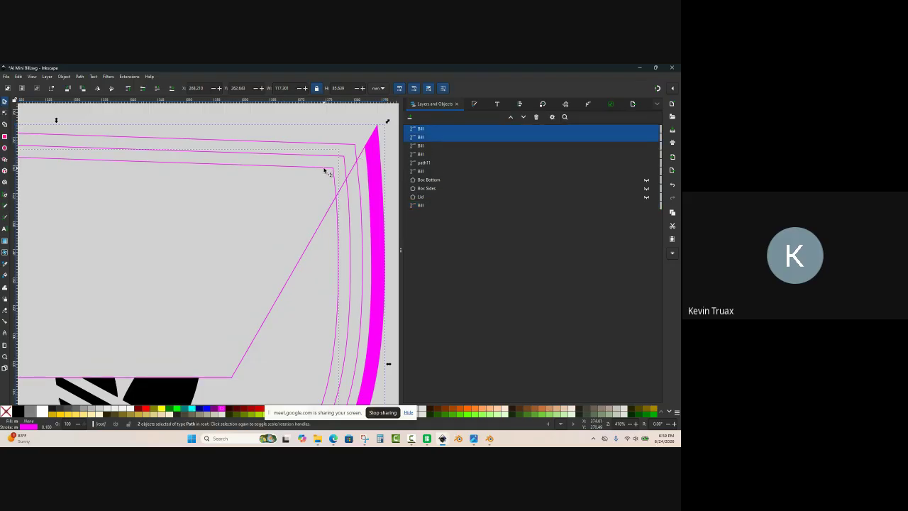
pyautogui.hotkey('ctrl', '/')
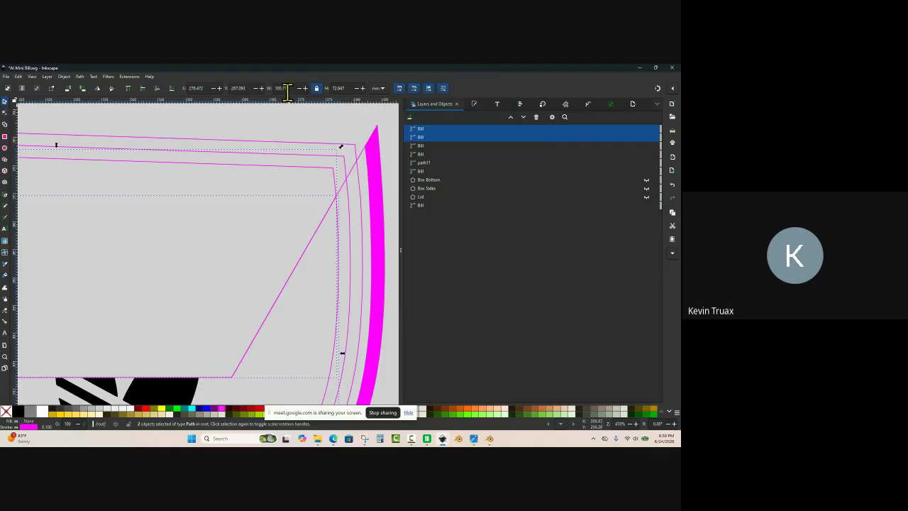
pyautogui.click(303, 158)
pyautogui.click(310, 171)
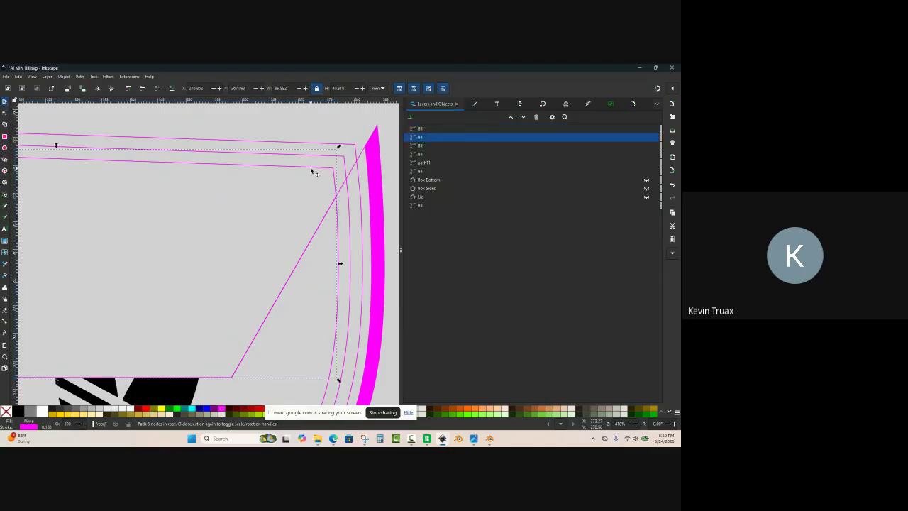
pyautogui.press('Delete')
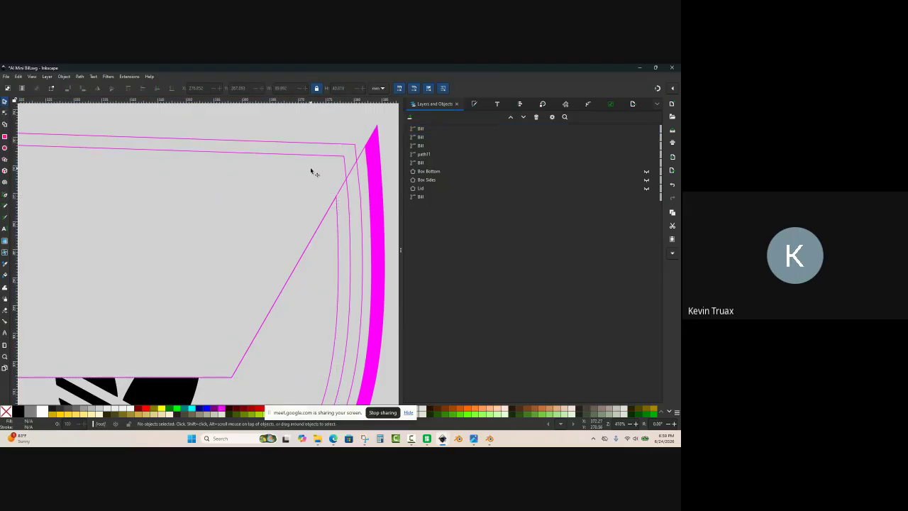
# Step: Divide the middle inset outline with another duplicate of the original Bill outline and delete the piece above the hexagon edge
pyautogui.click(341, 191)
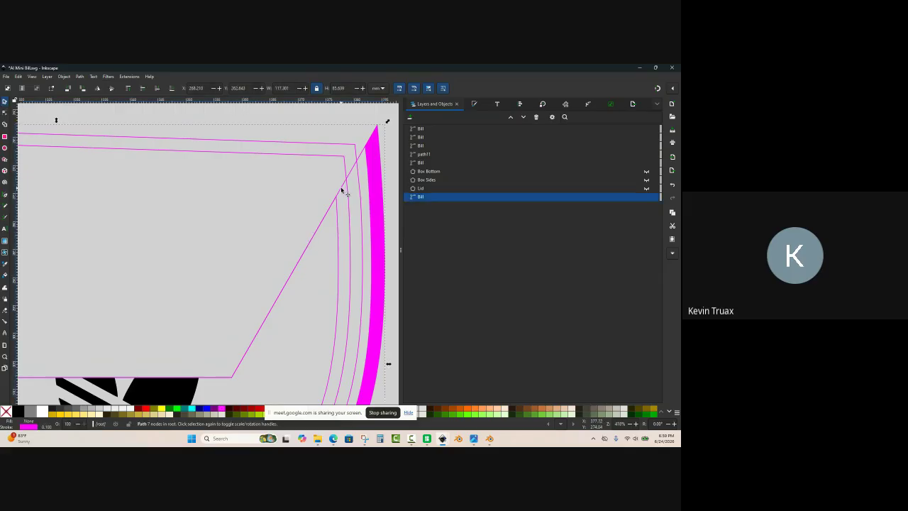
pyautogui.hotkey('ctrl', 'd')
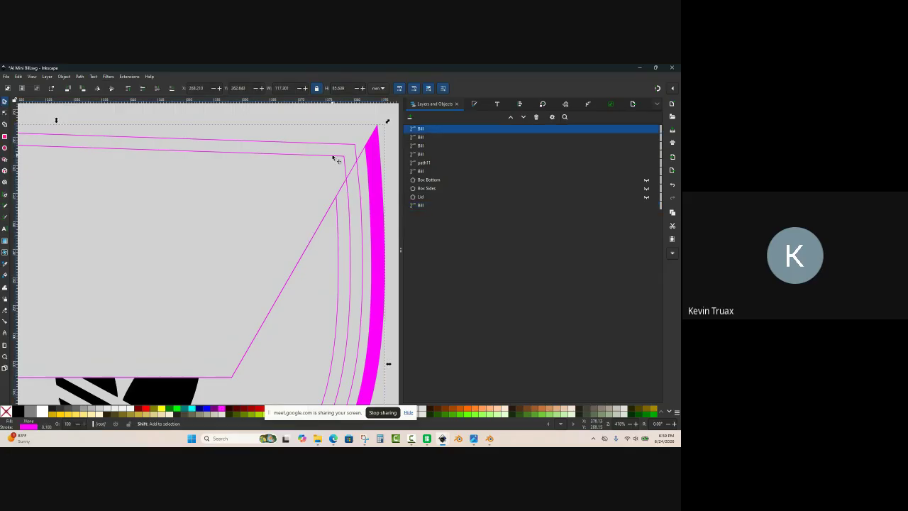
pyautogui.keyDown('shift'); pyautogui.click(331, 157); pyautogui.keyUp('shift')
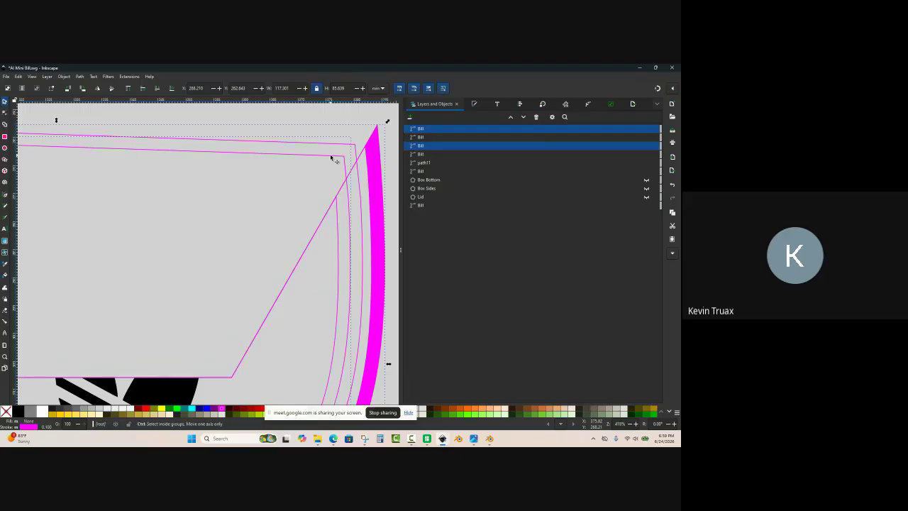
pyautogui.hotkey('ctrl', '/')
pyautogui.click(331, 149)
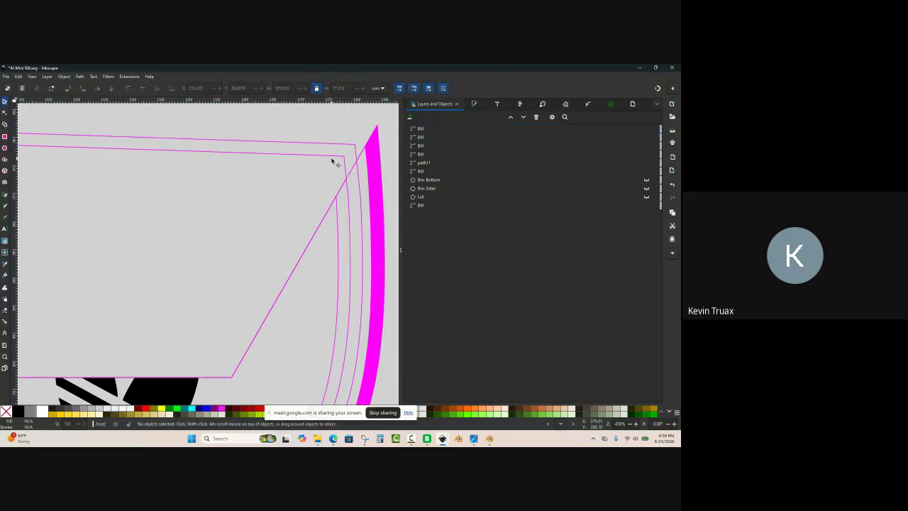
pyautogui.click(334, 159)
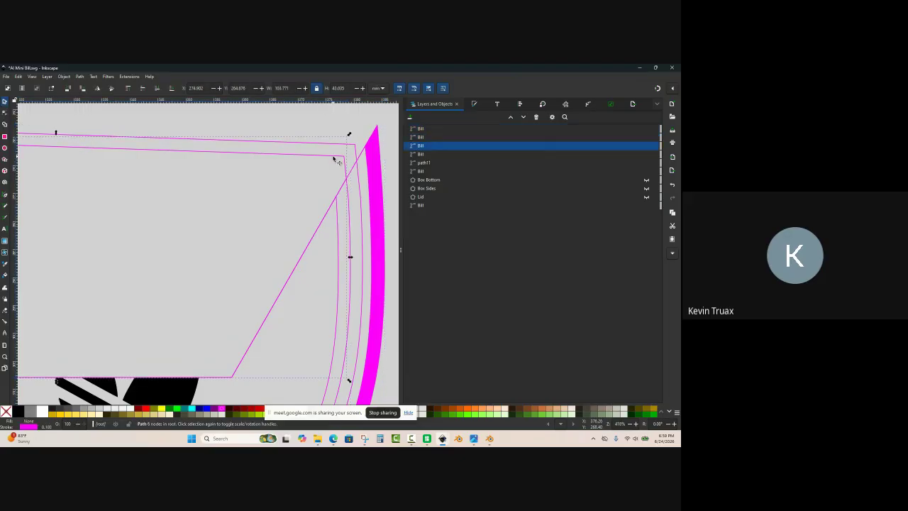
pyautogui.press('Delete')
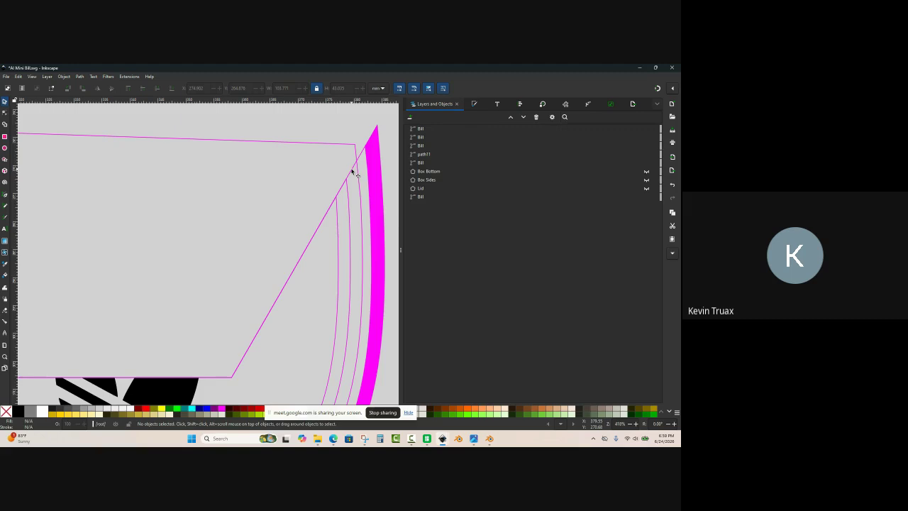
# Step: Divide the outermost inset outline with a further duplicate of the original Bill outline and delete the piece above the hexagon edge
pyautogui.click(352, 171)
pyautogui.hotkey('ctrl', 'd')
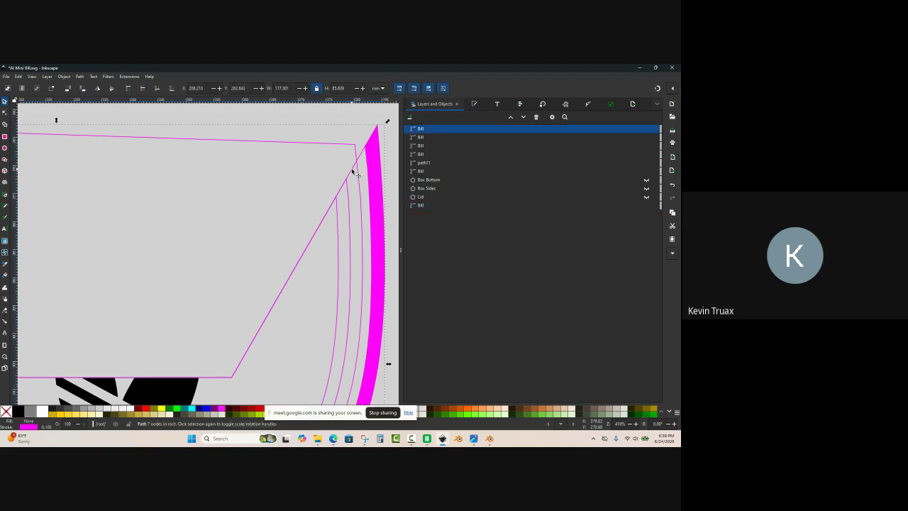
pyautogui.keyDown('shift'); pyautogui.click(352, 147); pyautogui.keyUp('shift')
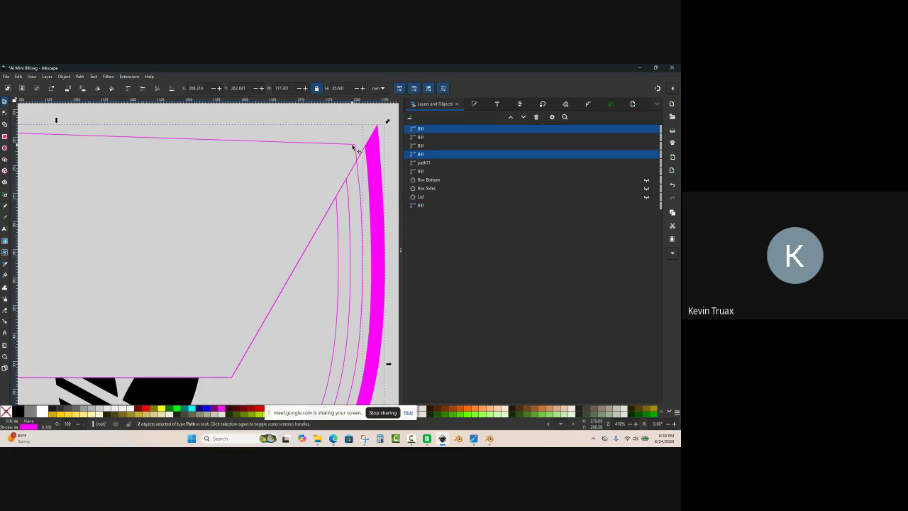
pyautogui.hotkey('ctrl', '/')
pyautogui.click(339, 132)
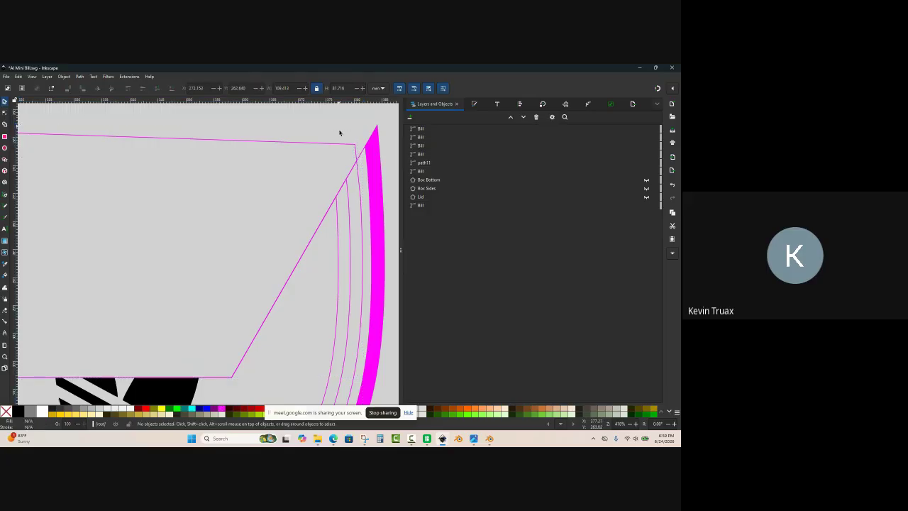
pyautogui.click(346, 147)
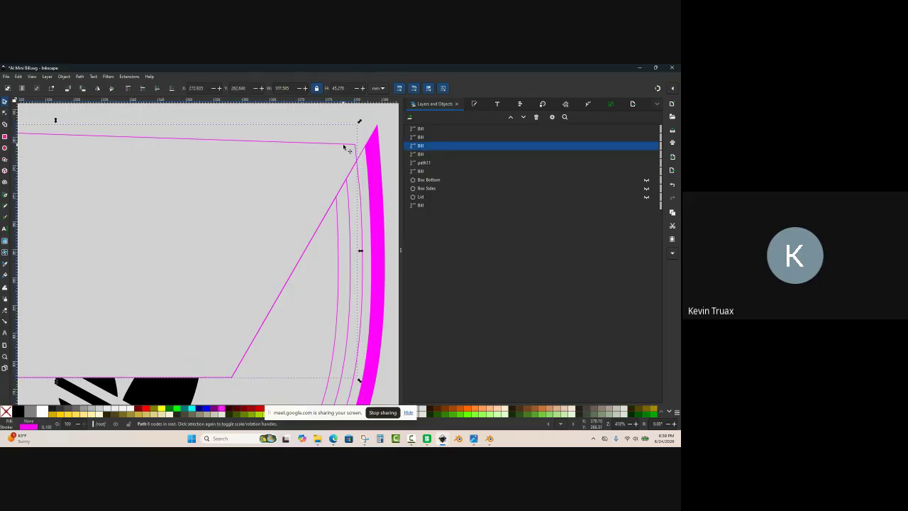
pyautogui.press('Delete')
# Step: Examine the trimmed inset outlines at the bill's right tip and display the innermost outline's nodes
pyautogui.keyDown('ctrl'); pyautogui.scroll(-3, 292, 132); pyautogui.keyUp('ctrl')
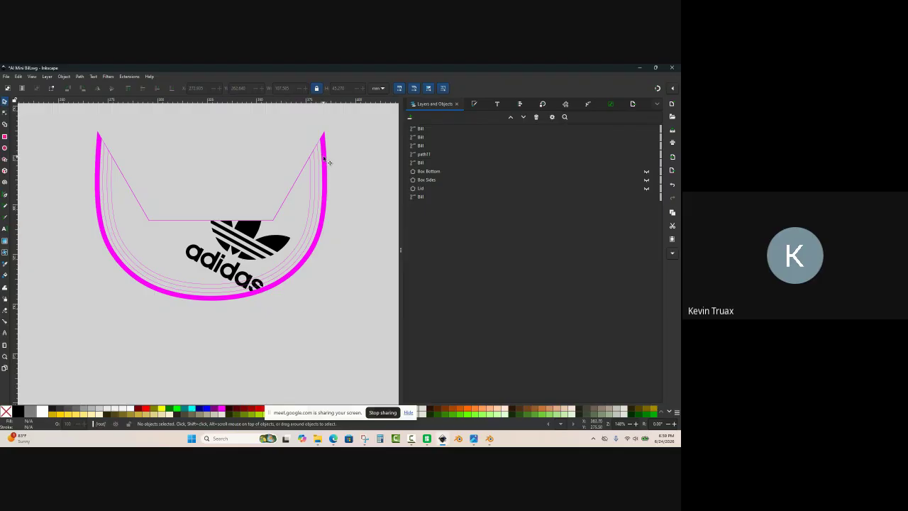
pyautogui.keyDown('ctrl'); pyautogui.scroll(3, 329, 161); pyautogui.keyUp('ctrl')
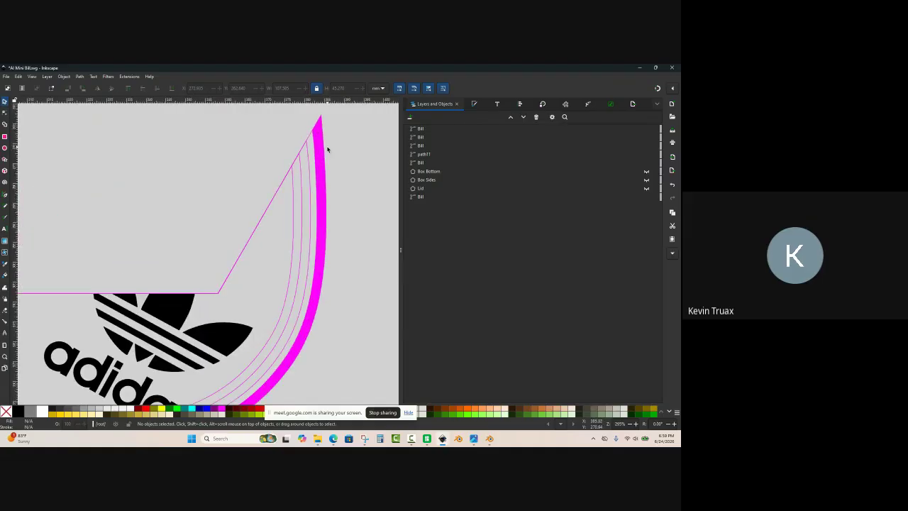
pyautogui.keyDown('ctrl'); pyautogui.scroll(2, 325, 151); pyautogui.keyUp('ctrl')
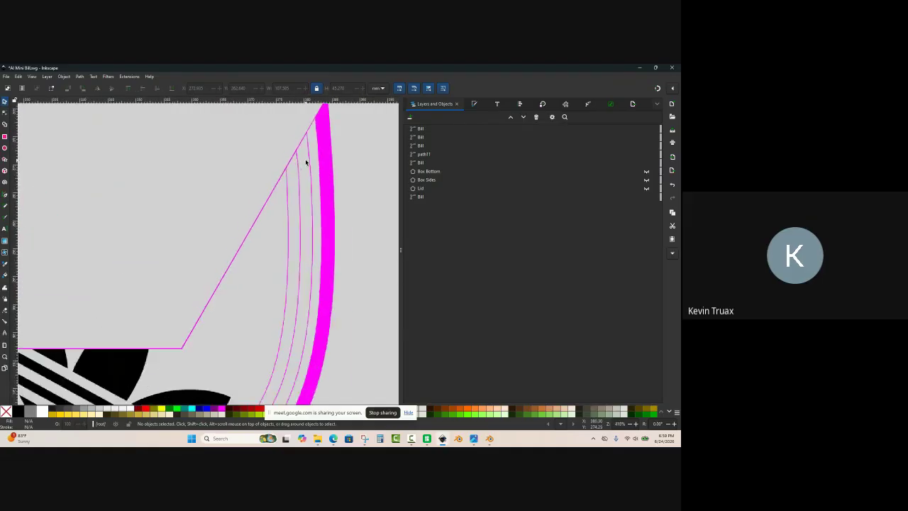
pyautogui.doubleClick(280, 195)
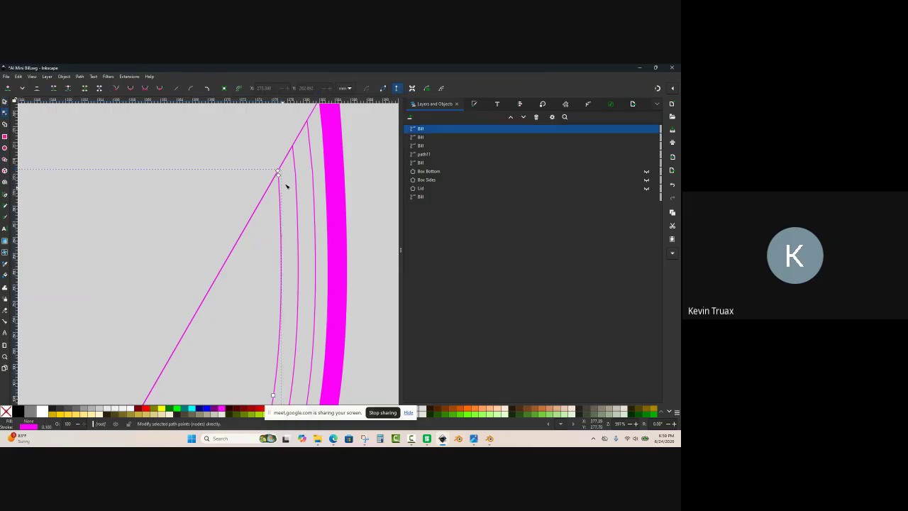
pyautogui.keyDown('ctrl'); pyautogui.scroll(-4, 318, 156); pyautogui.keyUp('ctrl')
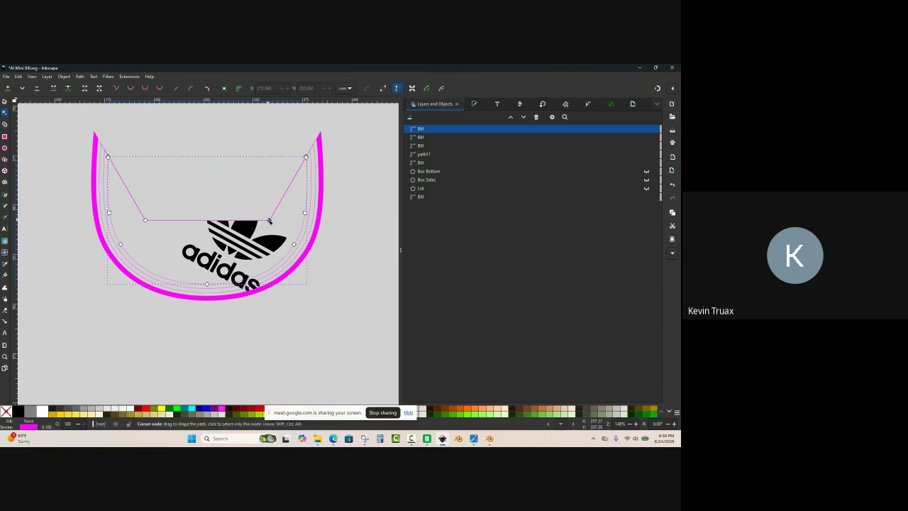
# Step: Try moving the innermost outline's lower-right hexagon corner node up and inward, and undo the move
pyautogui.click(269, 221)
pyautogui.moveTo(270, 221); pyautogui.dragTo(238, 177)
pyautogui.hotkey('ctrl', 'z')
# Step: Examine the innermost outline's end nodes where it meets the slanted hexagon edge near the left tip, and leave node editing
pyautogui.keyDown('ctrl'); pyautogui.scroll(3, 122, 159); pyautogui.keyUp('ctrl')
pyautogui.keyDown('ctrl'); pyautogui.scroll(2, 122, 159); pyautogui.keyUp('ctrl')
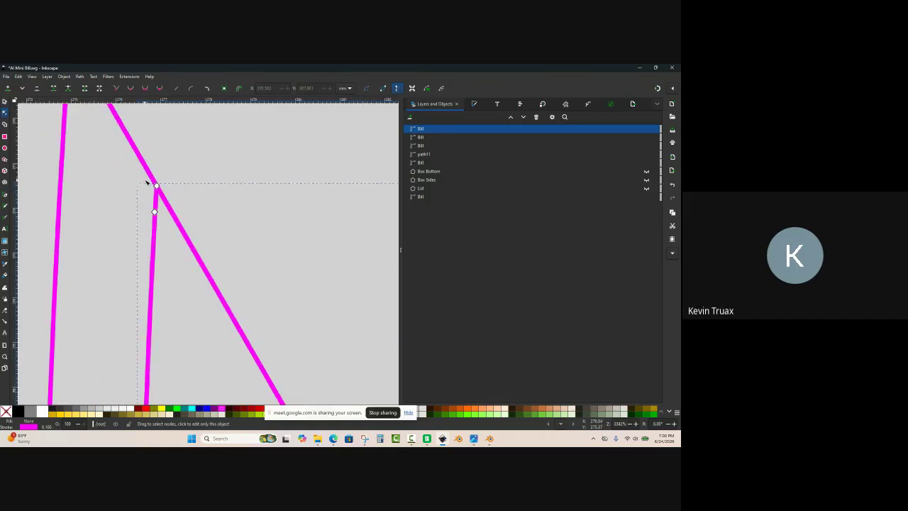
pyautogui.keyDown('ctrl'); pyautogui.scroll(-3, 129, 176); pyautogui.keyUp('ctrl')
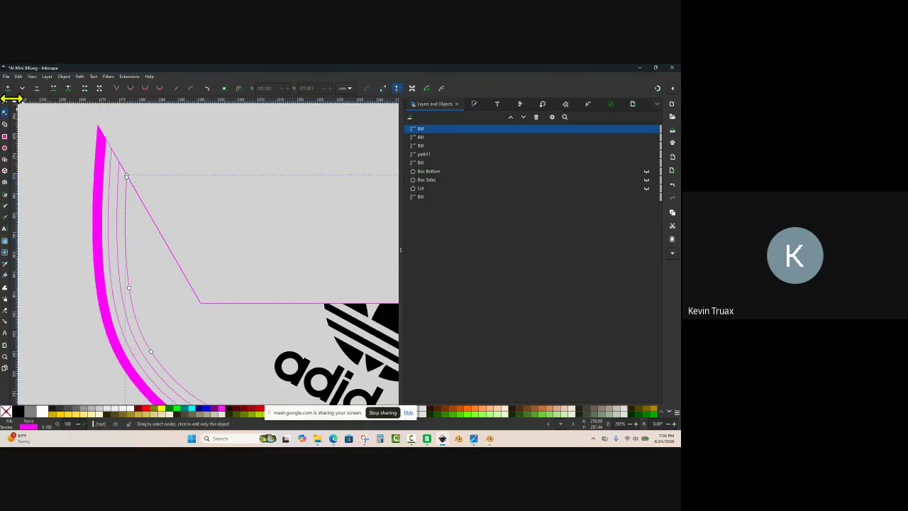
pyautogui.click(5, 101)
pyautogui.keyDown('ctrl'); pyautogui.scroll(-3, 96, 143); pyautogui.keyUp('ctrl')
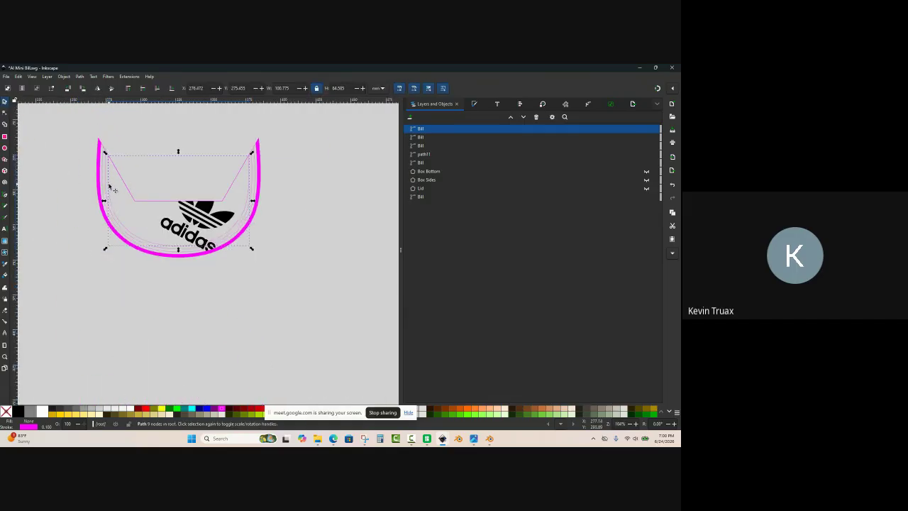
# Step: Try moving the innermost inset outline down and left, away from the bill, and undo the move
pyautogui.keyDown('ctrl'); pyautogui.scroll(2, 109, 188); pyautogui.keyUp('ctrl')
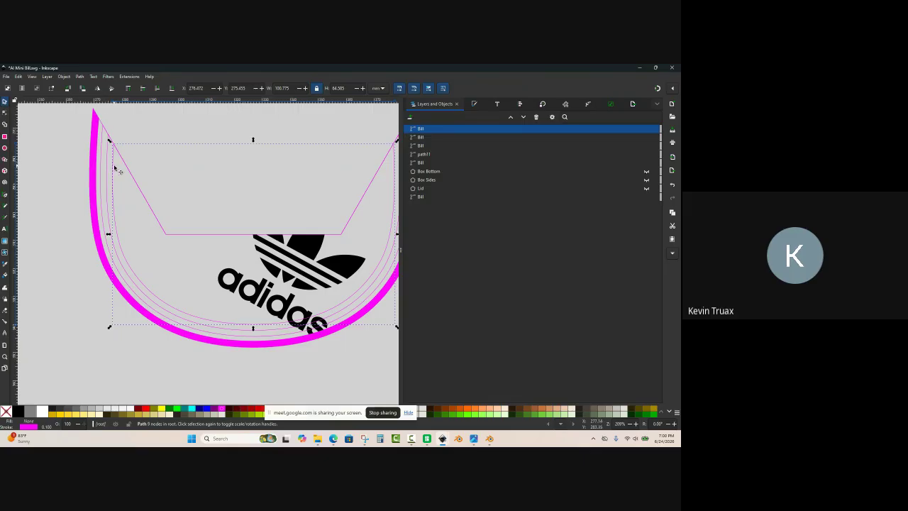
pyautogui.moveTo(118, 169); pyautogui.dragTo(57, 276)
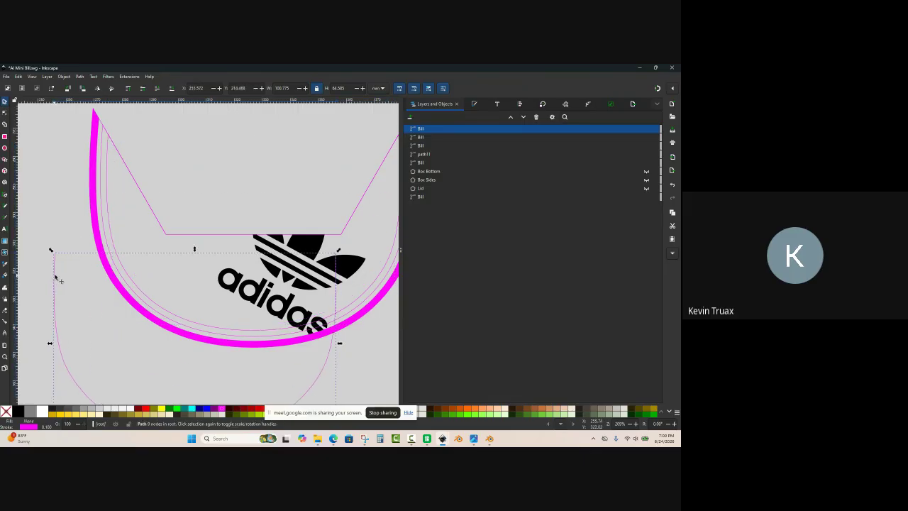
pyautogui.keyDown('ctrl'); pyautogui.scroll(-2, 81, 235); pyautogui.keyUp('ctrl')
pyautogui.keyDown('ctrl'); pyautogui.scroll(1, 205, 258); pyautogui.keyUp('ctrl')
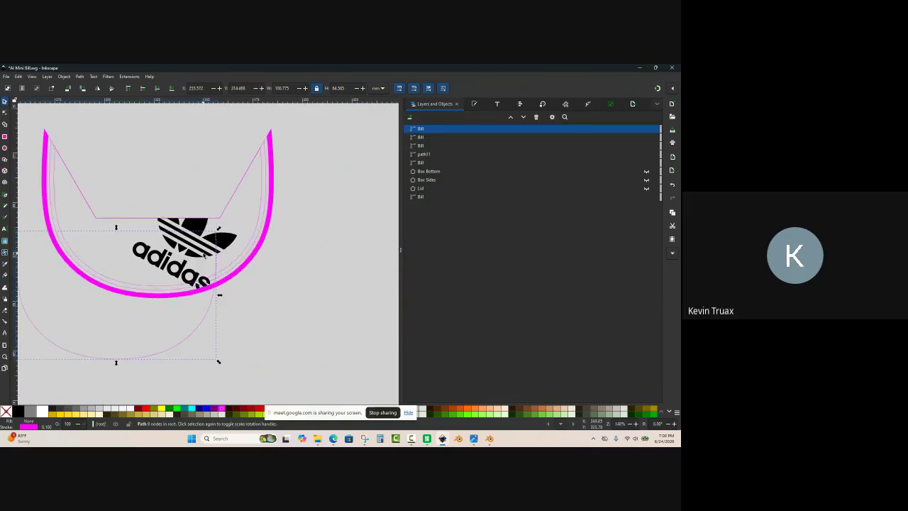
pyautogui.hotkey('ctrl', 'z')
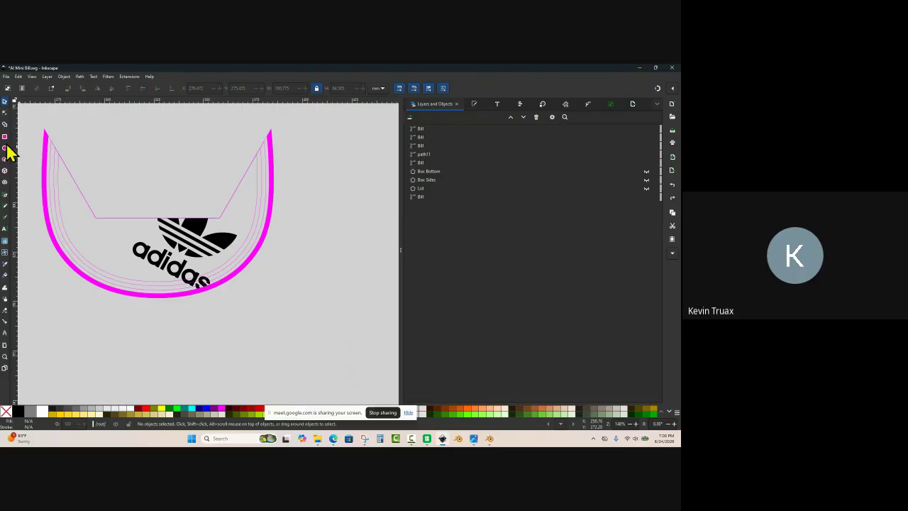
# Step: Try moving the middle inset outline up and right, away from the bill, and undo the move
pyautogui.keyDown('ctrl'); pyautogui.scroll(1, 45, 157); pyautogui.keyUp('ctrl')
pyautogui.click(63, 164)
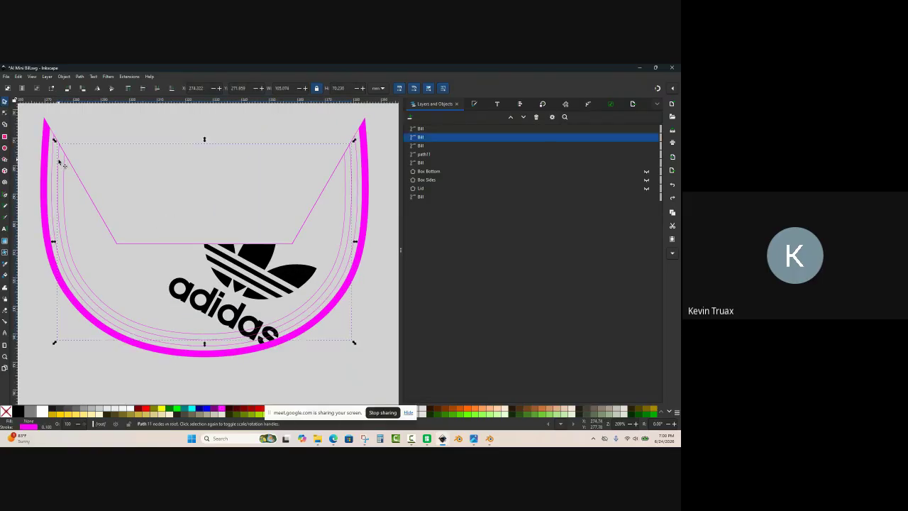
pyautogui.moveTo(62, 164); pyautogui.dragTo(128, 139)
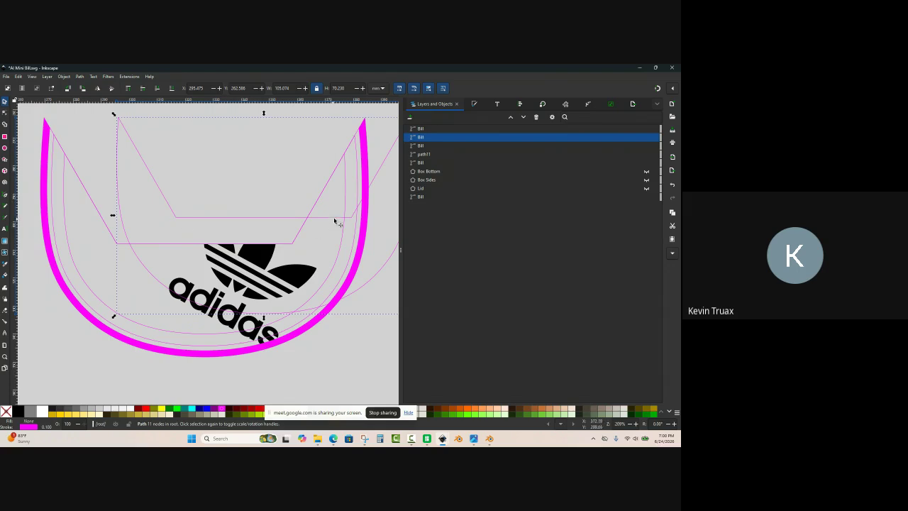
pyautogui.hotkey('ctrl', 'z')
# Step: Display the middle inset outline's nodes, try moving its lower-left hexagon corner node up and inward, and undo the move
pyautogui.keyDown('ctrl'); pyautogui.scroll(1, 50, 156); pyautogui.keyUp('ctrl')
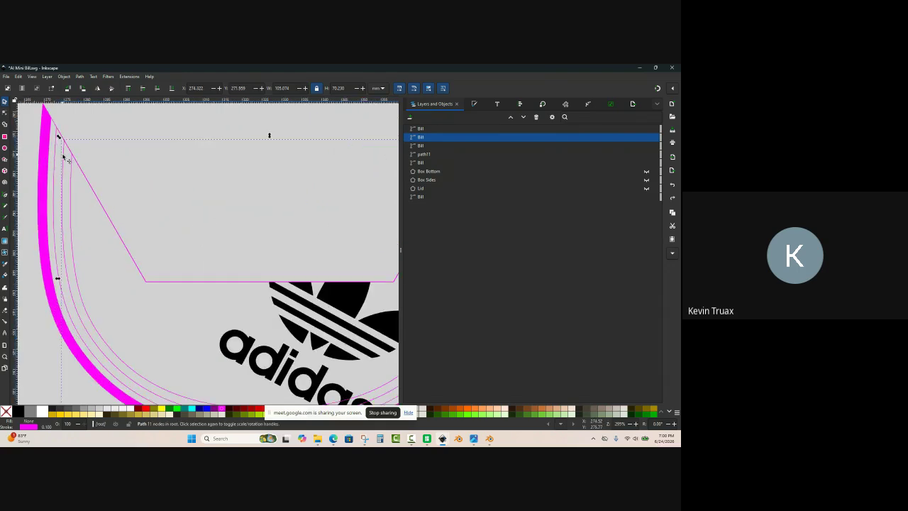
pyautogui.press('n')
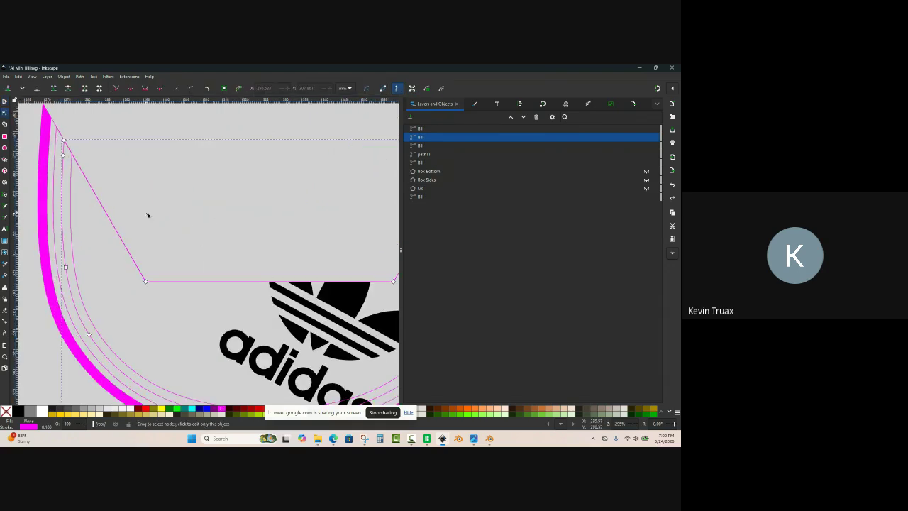
pyautogui.click(145, 282)
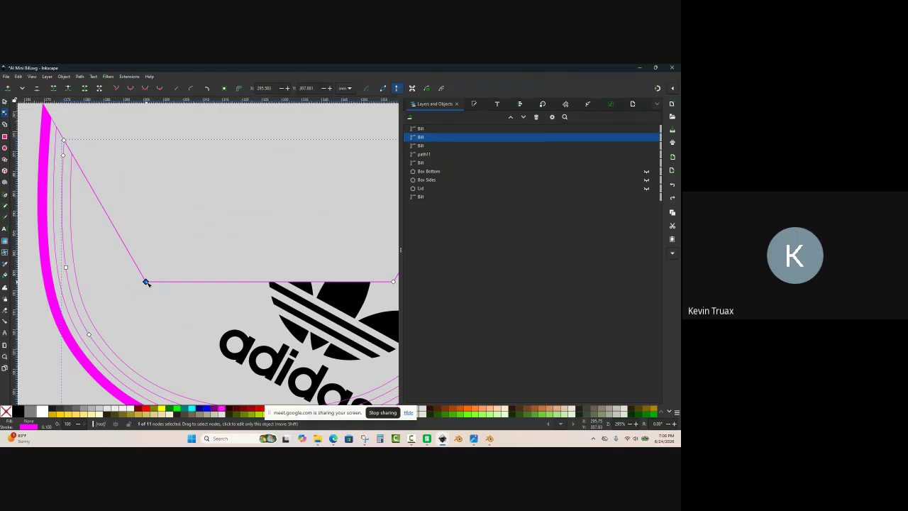
pyautogui.moveTo(145, 282); pyautogui.dragTo(170, 216)
pyautogui.hotkey('ctrl', 'z')
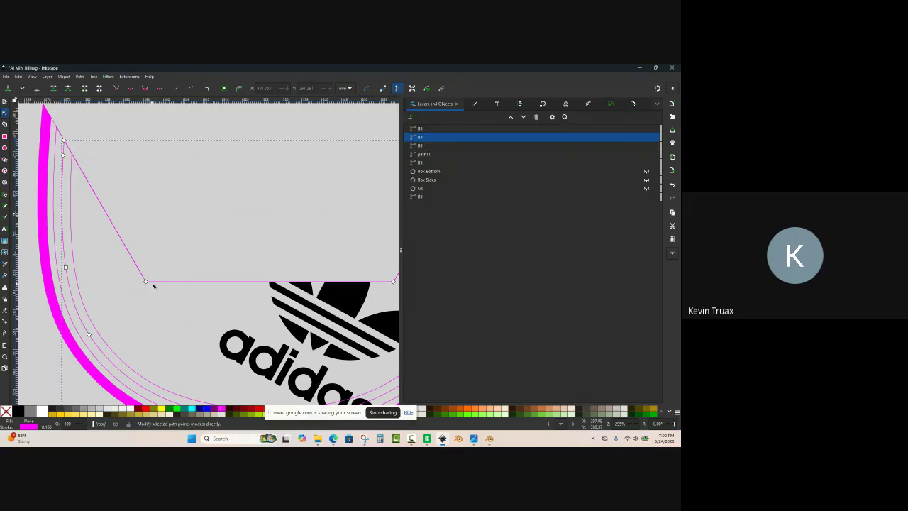
# Step: Delete the middle inset outline's two lower hexagon corner nodes so that only its curved line remains
pyautogui.keyDown('ctrl'); pyautogui.scroll(-2, 146, 282); pyautogui.keyUp('ctrl')
pyautogui.press('Delete')
pyautogui.click(266, 271)
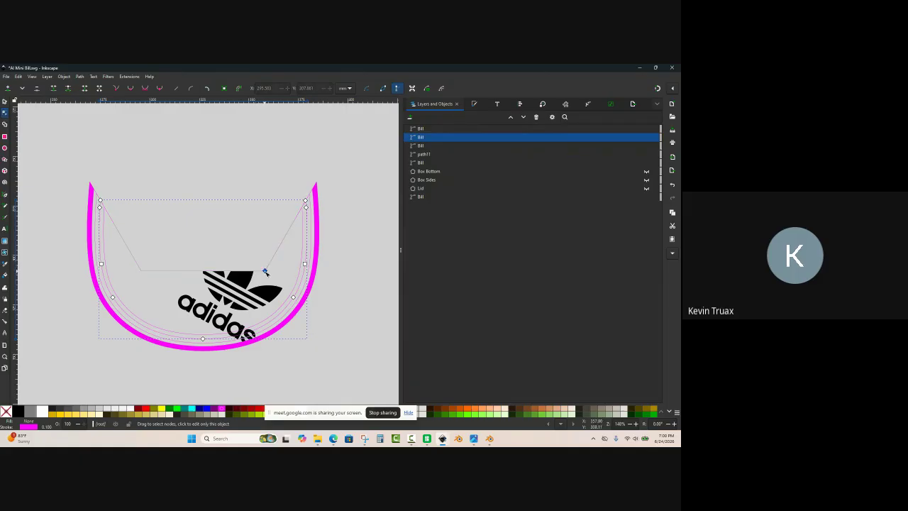
pyautogui.press('Delete')
# Step: Delete the outermost inset outline's two lower hexagon corner nodes and leave node editing
pyautogui.keyDown('ctrl'); pyautogui.scroll(3, 307, 206); pyautogui.keyUp('ctrl')
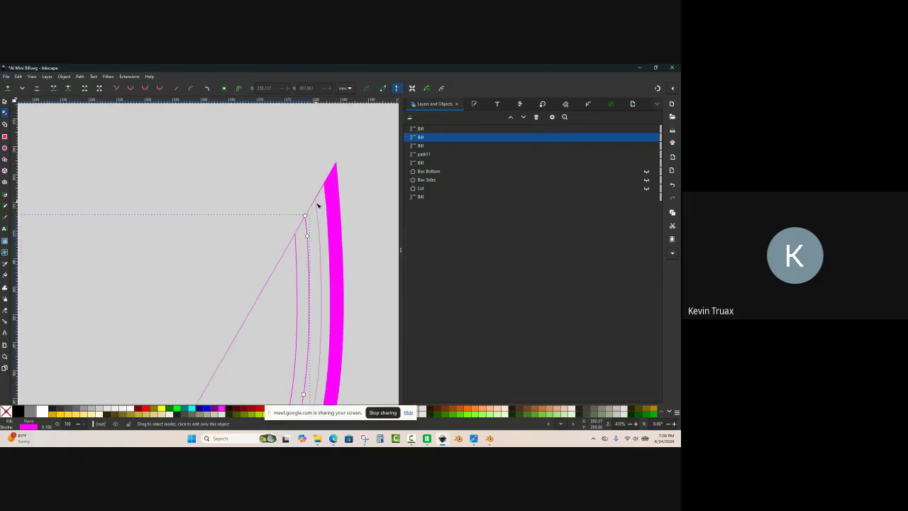
pyautogui.click(317, 209)
pyautogui.keyDown('ctrl'); pyautogui.scroll(-3, 318, 210); pyautogui.keyUp('ctrl')
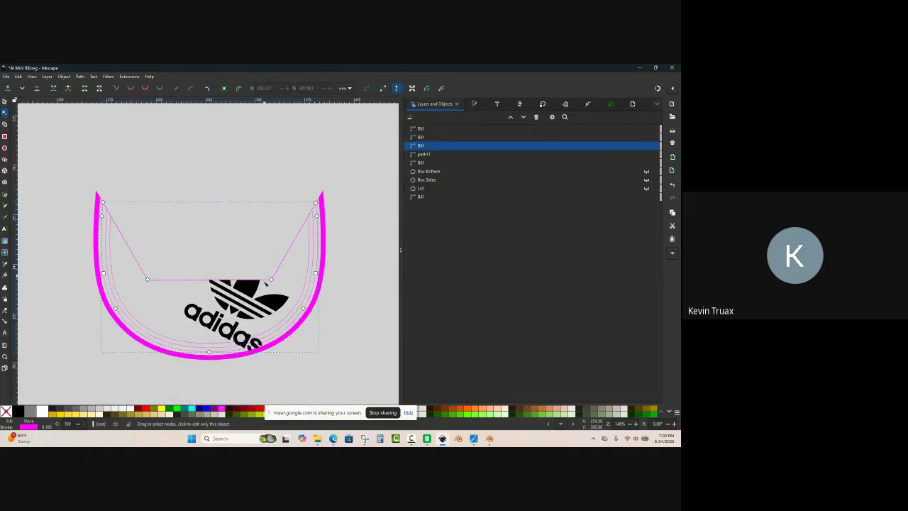
pyautogui.click(271, 280)
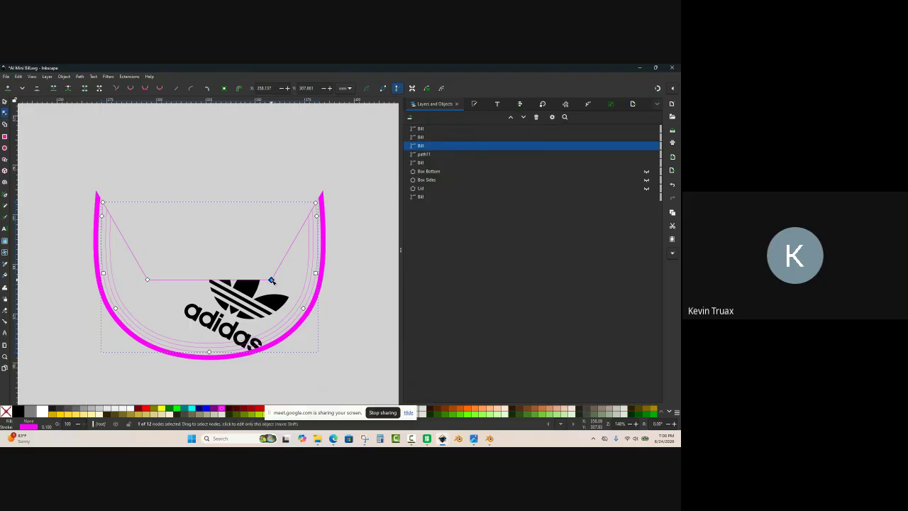
pyautogui.press('Delete')
pyautogui.click(271, 280)
pyautogui.press('Delete')
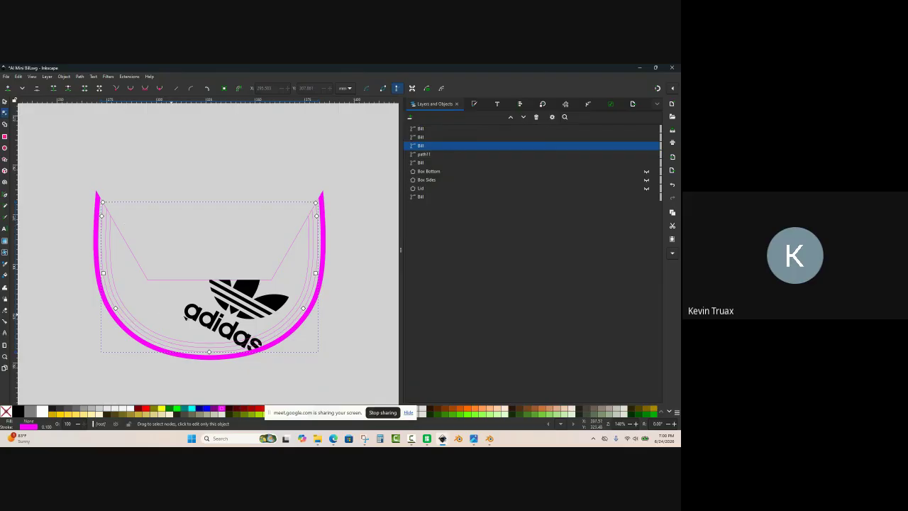
pyautogui.click(5, 101)
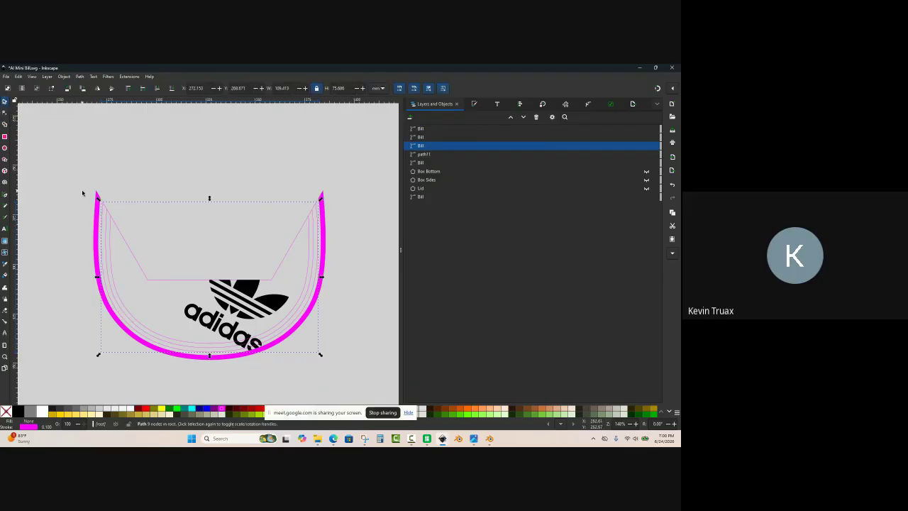
pyautogui.keyDown('ctrl'); pyautogui.scroll(3, 333, 195); pyautogui.keyUp('ctrl')
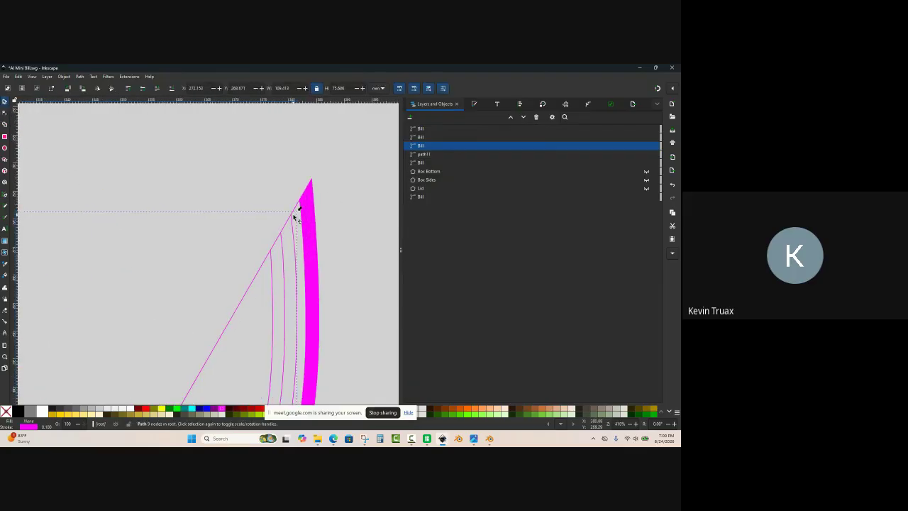
pyautogui.moveTo(293, 225); pyautogui.dragTo(365, 210)
pyautogui.hotkey('ctrl', 'z')
pyautogui.keyDown('ctrl'); pyautogui.scroll(-3, 288, 178); pyautogui.keyUp('ctrl')
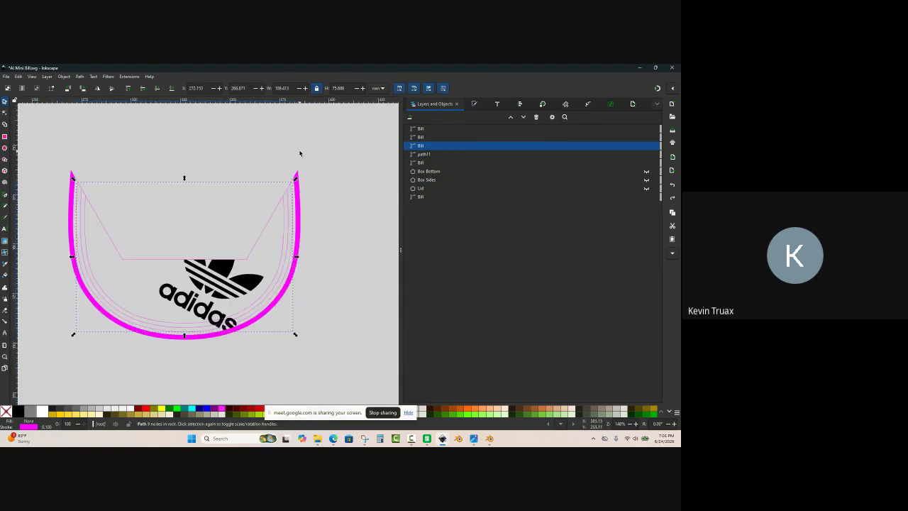
pyautogui.press('Escape')
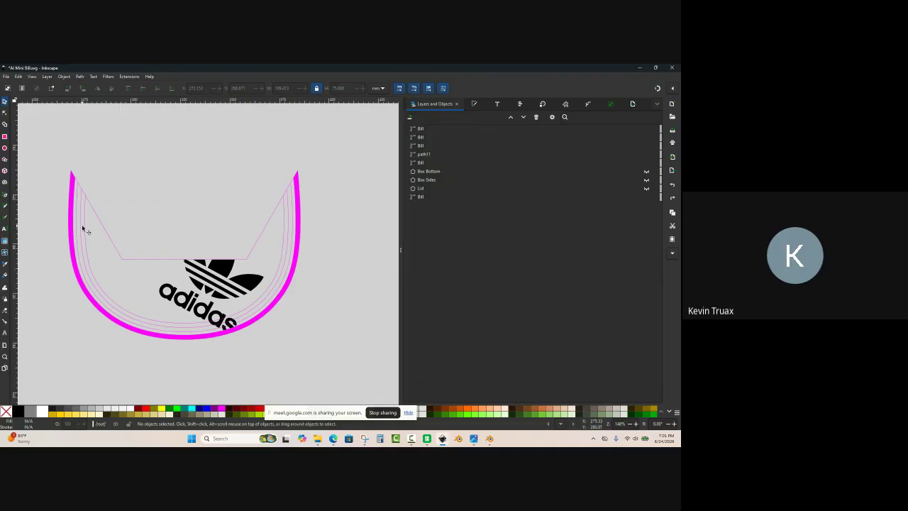
# Step: Select the three thin inner bill curves and give their strokes the "6 2" dash pattern
pyautogui.keyDown('ctrl'); pyautogui.scroll(4, 290, 191); pyautogui.keyUp('ctrl')
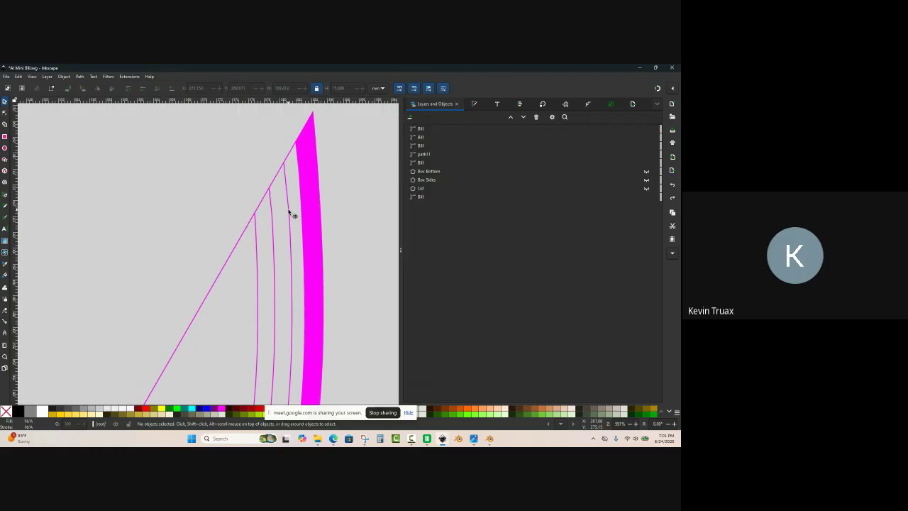
pyautogui.click(289, 213)
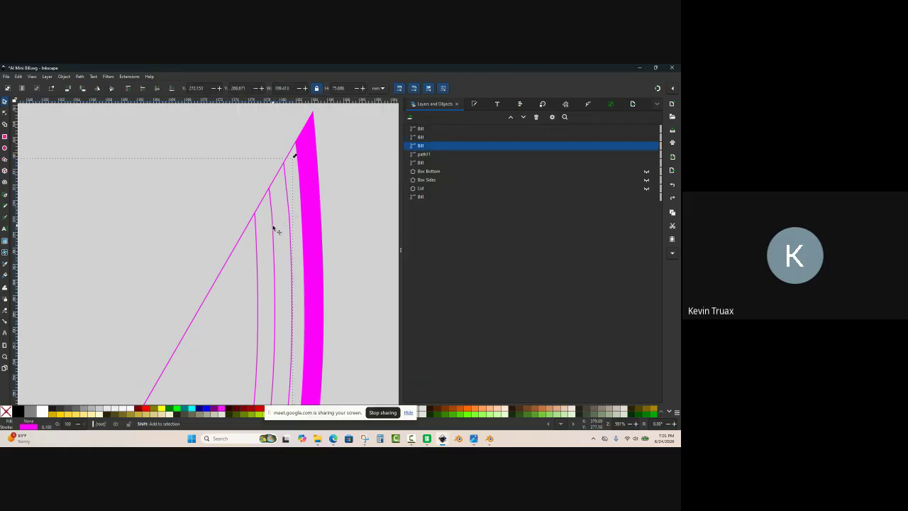
pyautogui.keyDown('shift'); pyautogui.click(273, 227); pyautogui.keyUp('shift')
pyautogui.keyDown('shift'); pyautogui.click(255, 247); pyautogui.keyUp('shift')
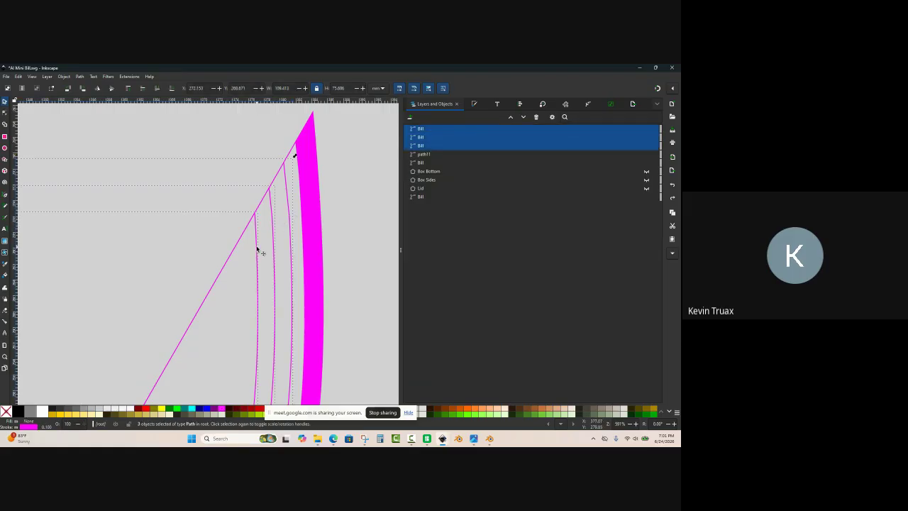
pyautogui.click(474, 105)
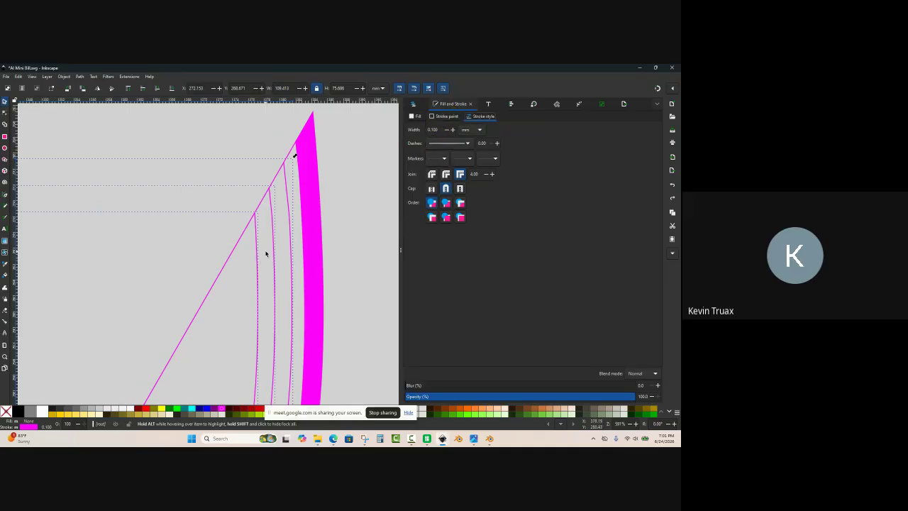
pyautogui.click(468, 143)
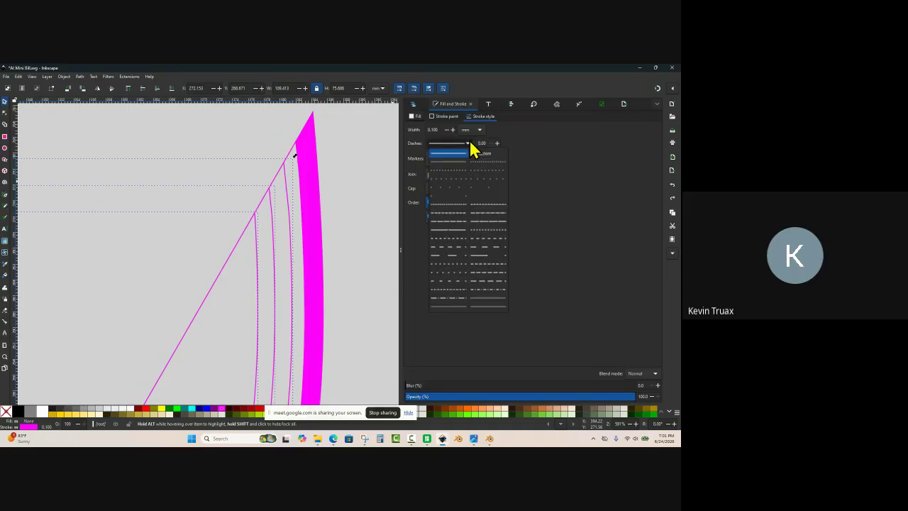
pyautogui.click(487, 279)
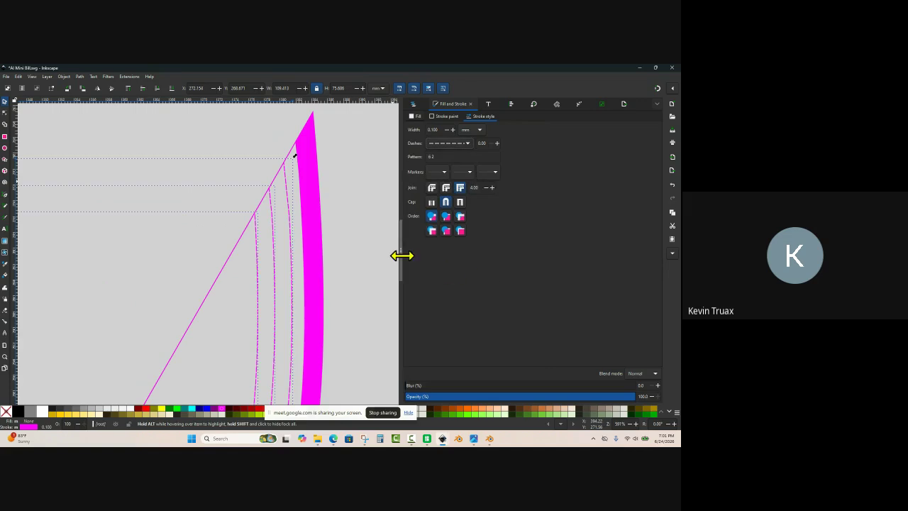
pyautogui.keyDown('ctrl'); pyautogui.scroll(4, 292, 245); pyautogui.keyUp('ctrl')
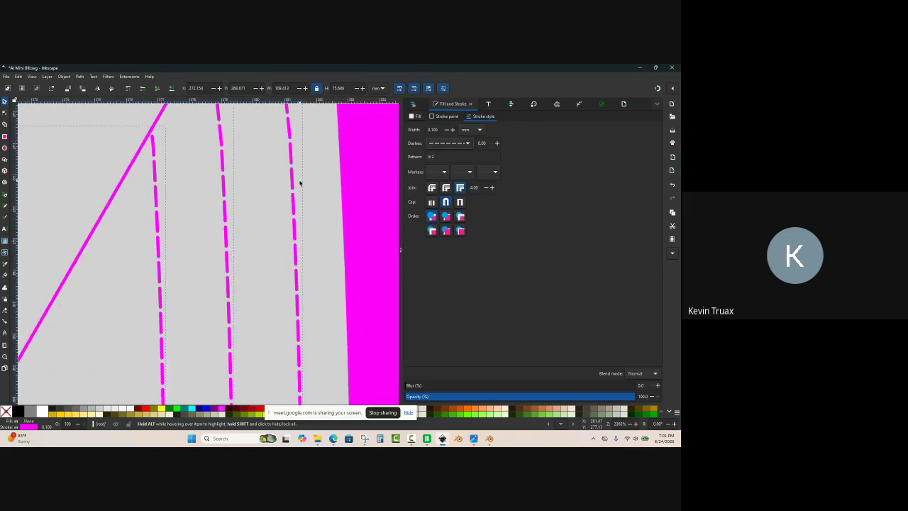
pyautogui.keyDown('ctrl'); pyautogui.scroll(-3, 300, 244); pyautogui.keyUp('ctrl')
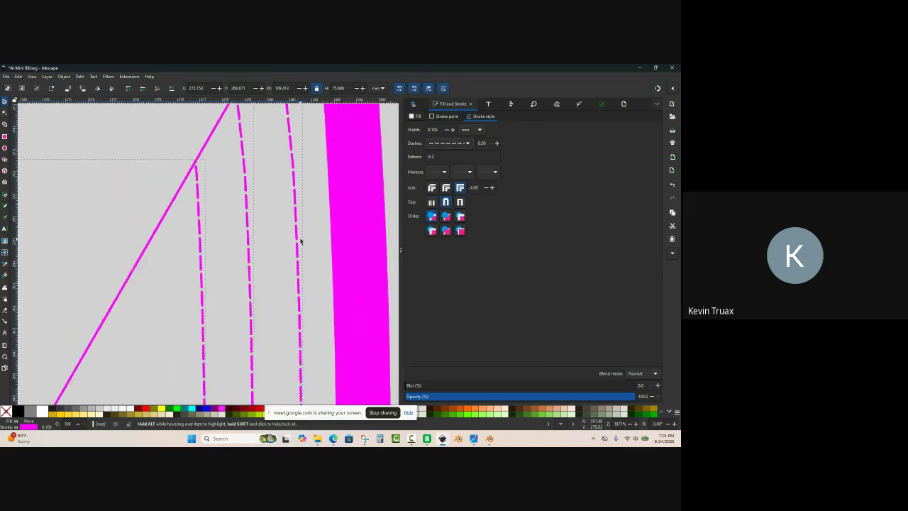
pyautogui.keyDown('ctrl'); pyautogui.scroll(1, 300, 206); pyautogui.keyUp('ctrl')
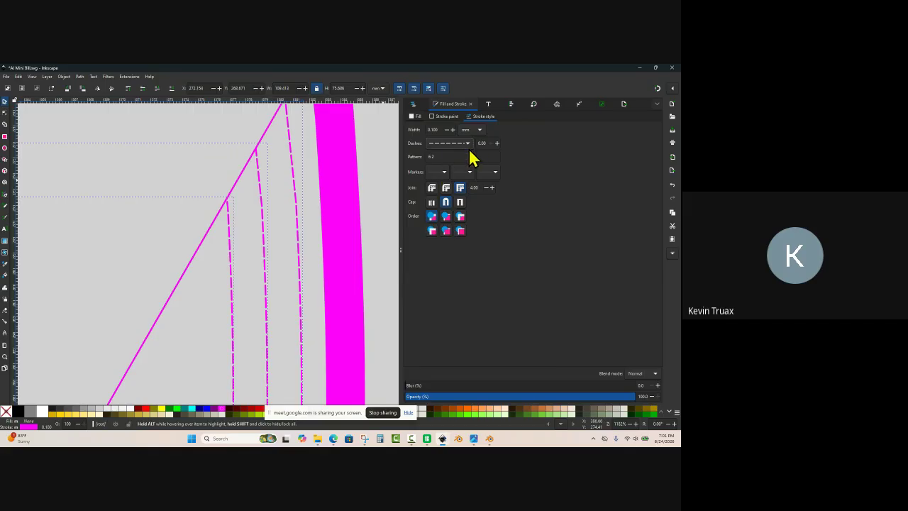
# Step: Raise the dash offset of the three selected inner curves to 2.10
pyautogui.click(497, 143)
pyautogui.keyDown('ctrl'); pyautogui.scroll(-2, 254, 223); pyautogui.keyUp('ctrl')
pyautogui.keyDown('ctrl'); pyautogui.scroll(3, 264, 217); pyautogui.keyUp('ctrl')
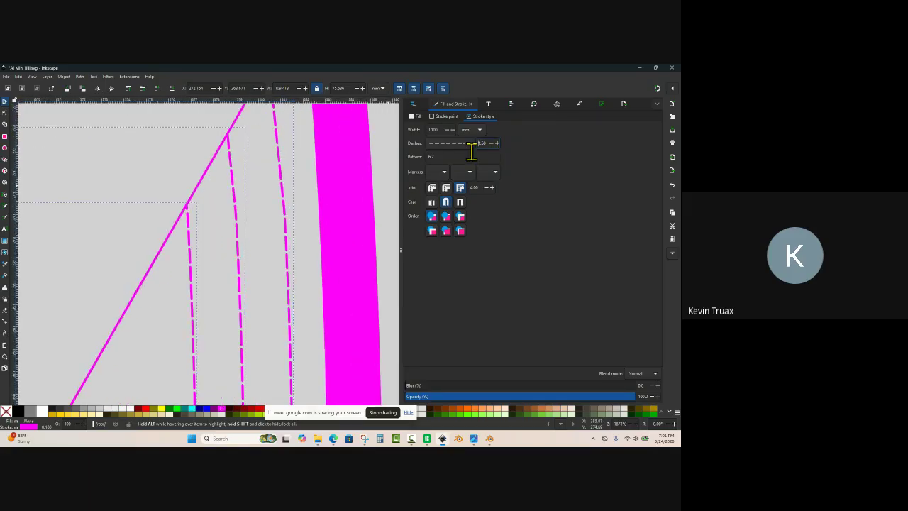
pyautogui.click(496, 143)
pyautogui.click(497, 143)
pyautogui.click(496, 144)
pyautogui.keyDown('ctrl'); pyautogui.scroll(-2, 320, 188); pyautogui.keyUp('ctrl')
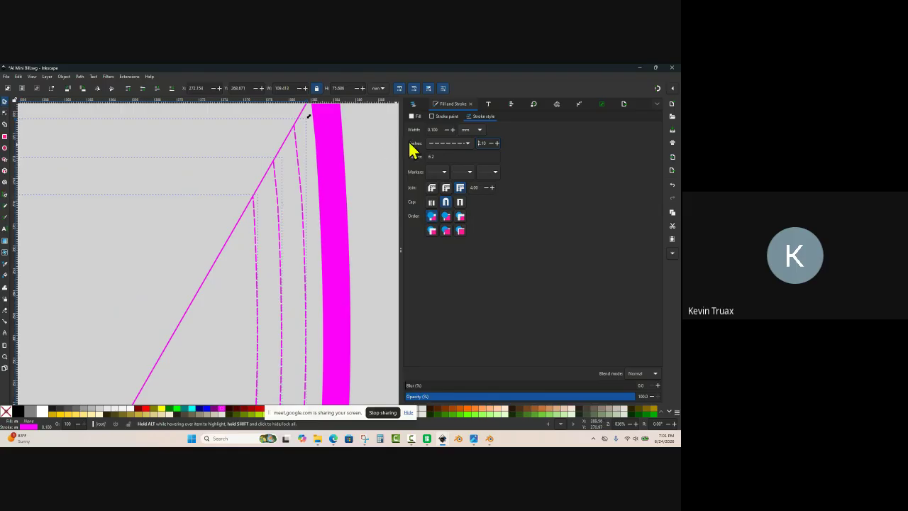
# Step: Set the stroke width of the three dashed inner curves to 0.4 mm
pyautogui.click(437, 130)
pyautogui.write('.4')
pyautogui.press('Return')
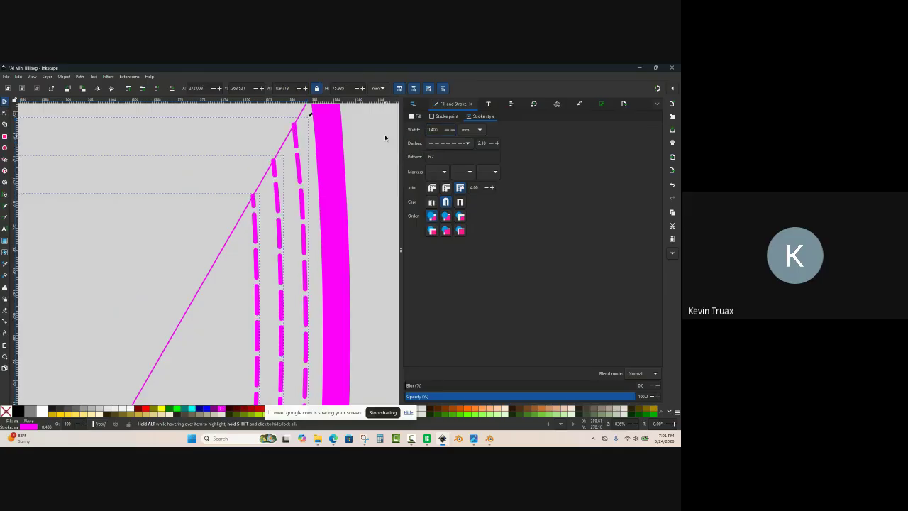
pyautogui.keyDown('ctrl'); pyautogui.scroll(-6, 256, 227); pyautogui.keyUp('ctrl')
pyautogui.keyDown('ctrl'); pyautogui.scroll(3, 274, 295); pyautogui.keyUp('ctrl')
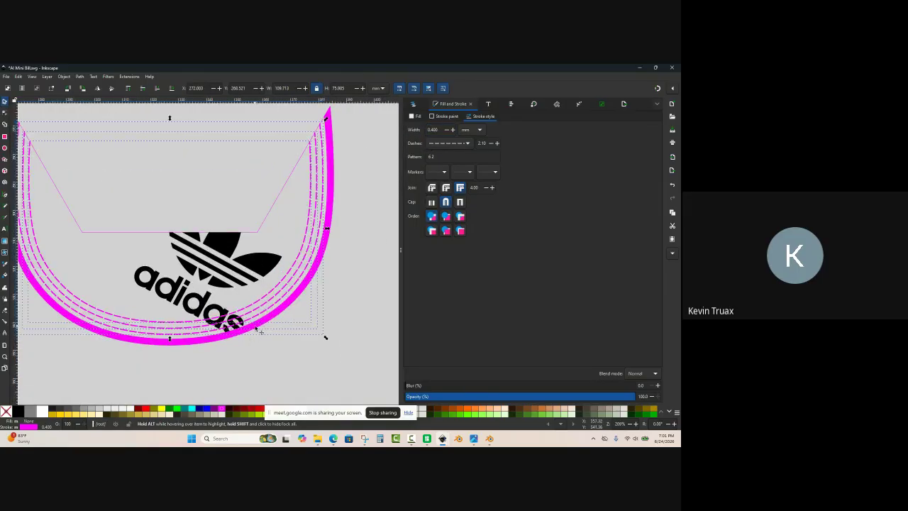
# Step: Try a 0.5 mm stroke width on the three dashed inner curves and settle on 0.6 mm
pyautogui.doubleClick(434, 130)
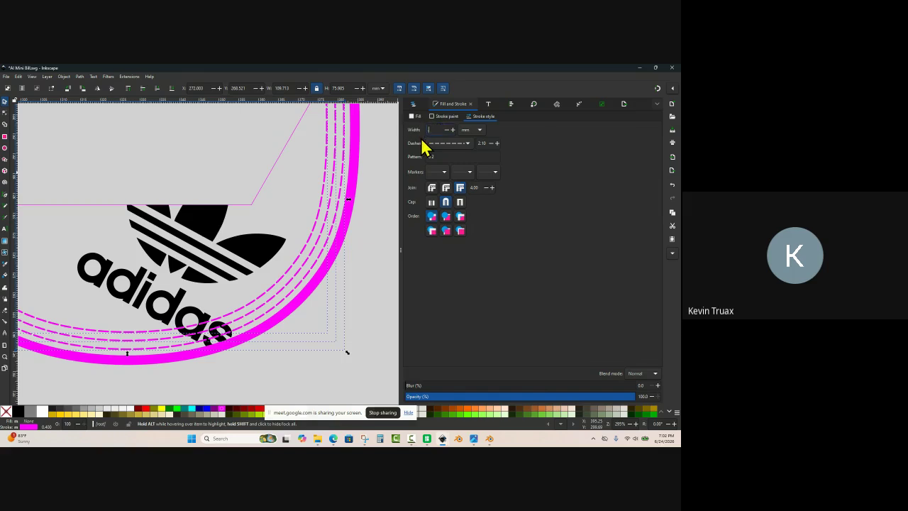
pyautogui.press('Return')
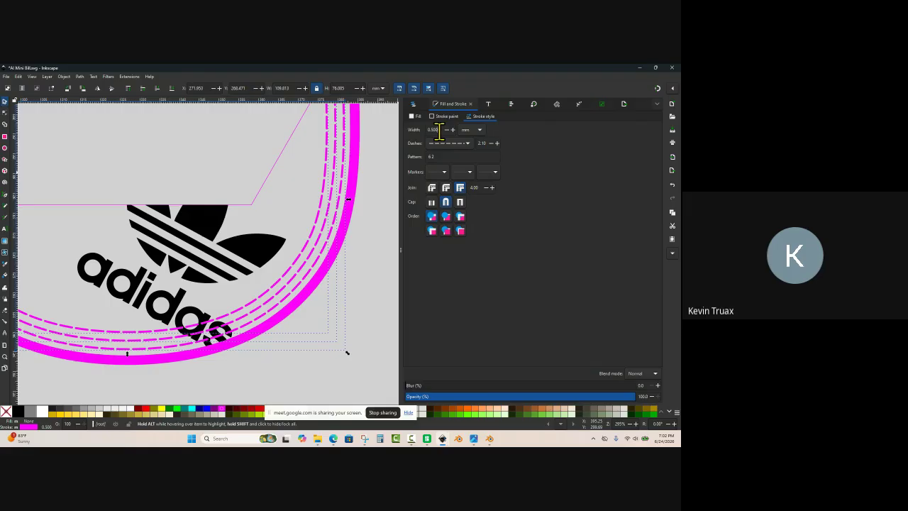
pyautogui.press('BackSpace')
pyautogui.press('BackSpace')
pyautogui.press('Return')
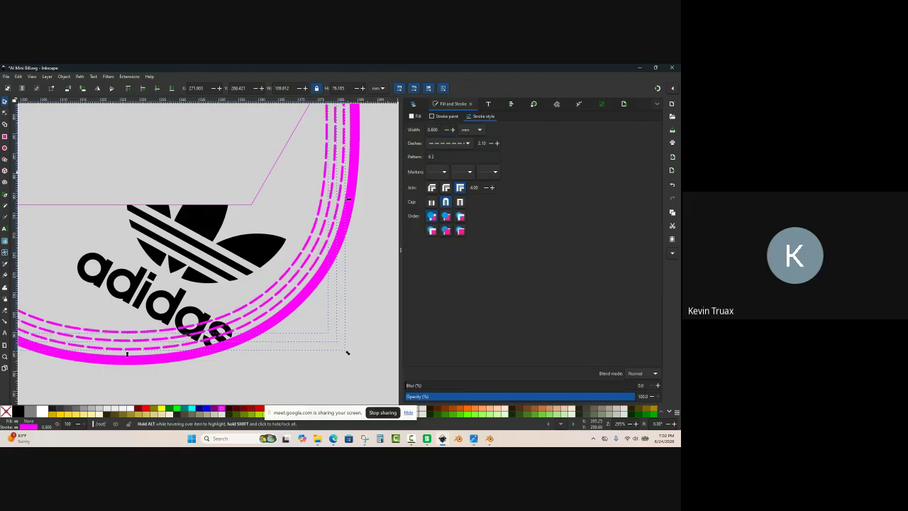
pyautogui.keyDown('ctrl'); pyautogui.scroll(-1, 312, 253); pyautogui.keyUp('ctrl')
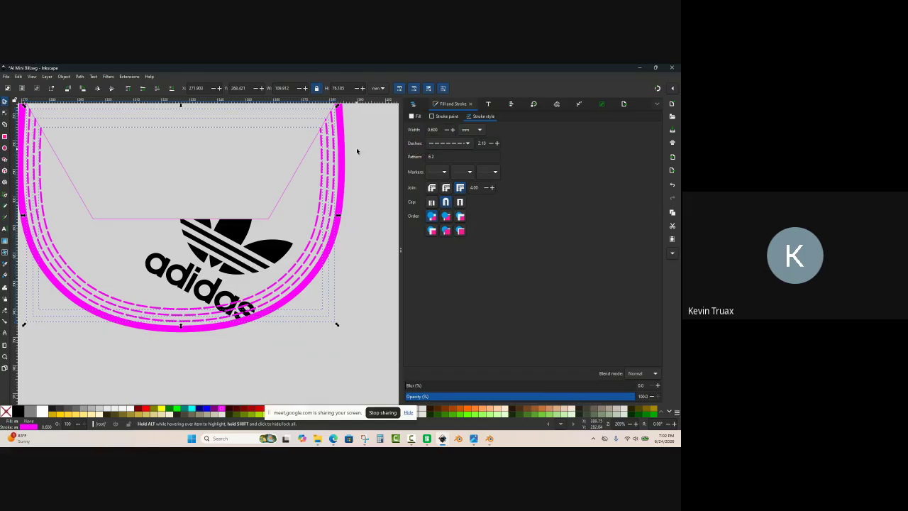
pyautogui.keyDown('ctrl'); pyautogui.scroll(1, 358, 150); pyautogui.keyUp('ctrl')
pyautogui.keyDown('ctrl'); pyautogui.scroll(-1, 291, 228); pyautogui.keyUp('ctrl')
pyautogui.keyDown('ctrl'); pyautogui.scroll(2, 338, 150); pyautogui.keyUp('ctrl')
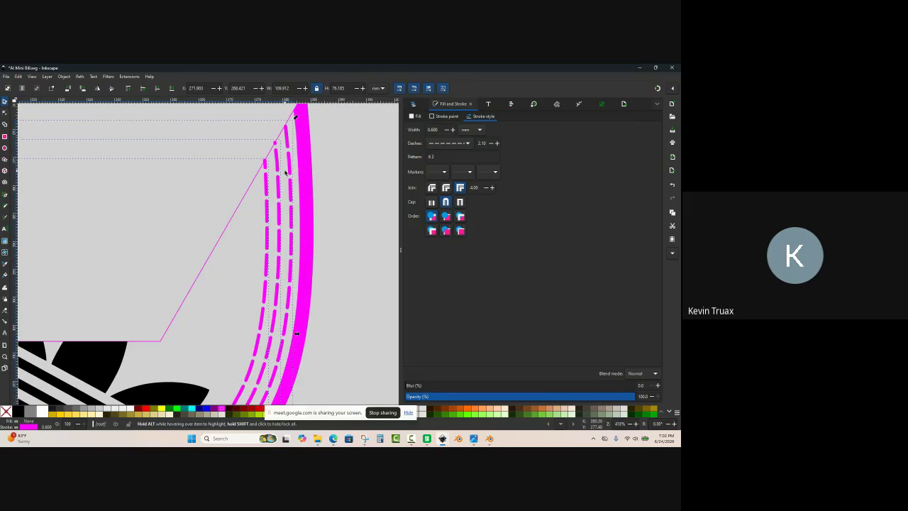
pyautogui.keyDown('ctrl'); pyautogui.scroll(1, 286, 172); pyautogui.keyUp('ctrl')
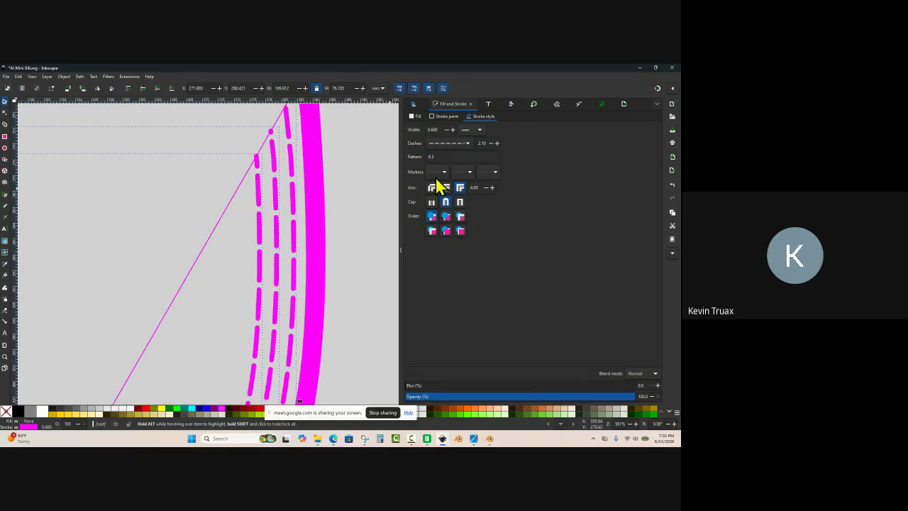
# Step: Change the dash pattern of the three inner curves to "8 4"
pyautogui.click(470, 145)
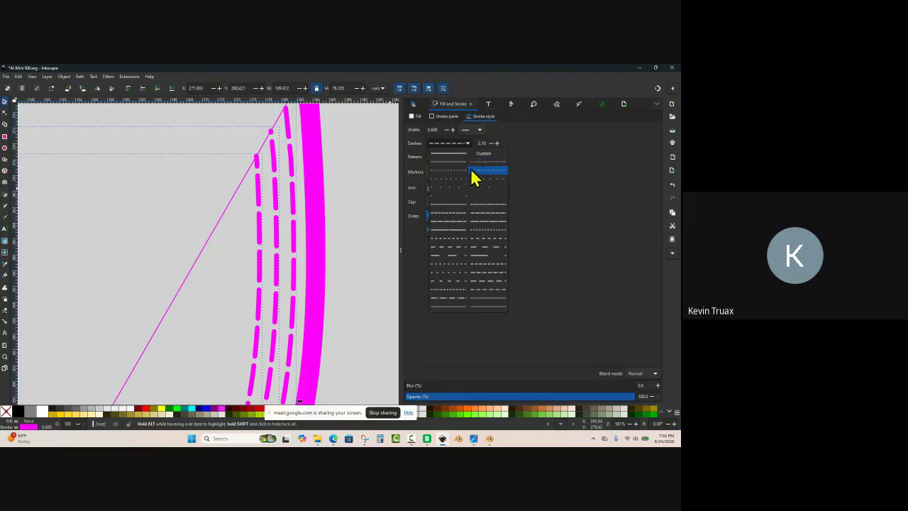
pyautogui.click(481, 282)
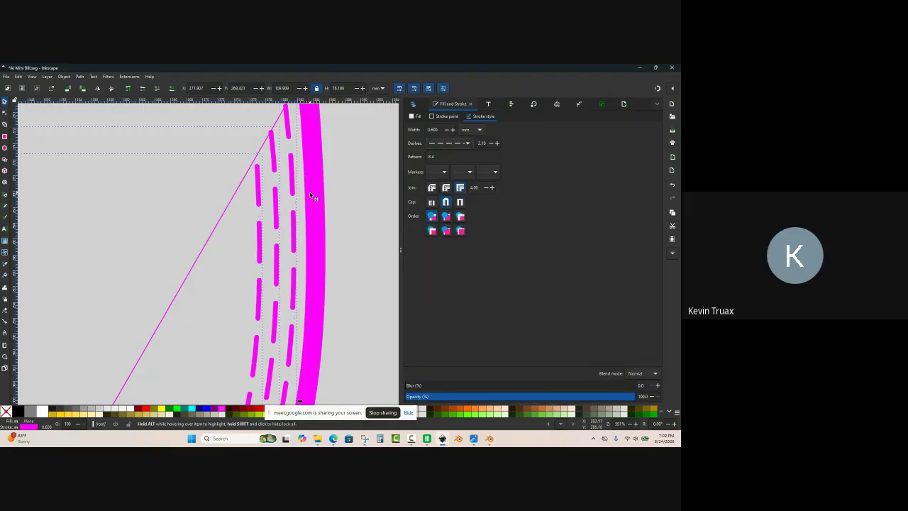
pyautogui.keyDown('ctrl'); pyautogui.scroll(-3, 312, 196); pyautogui.keyUp('ctrl')
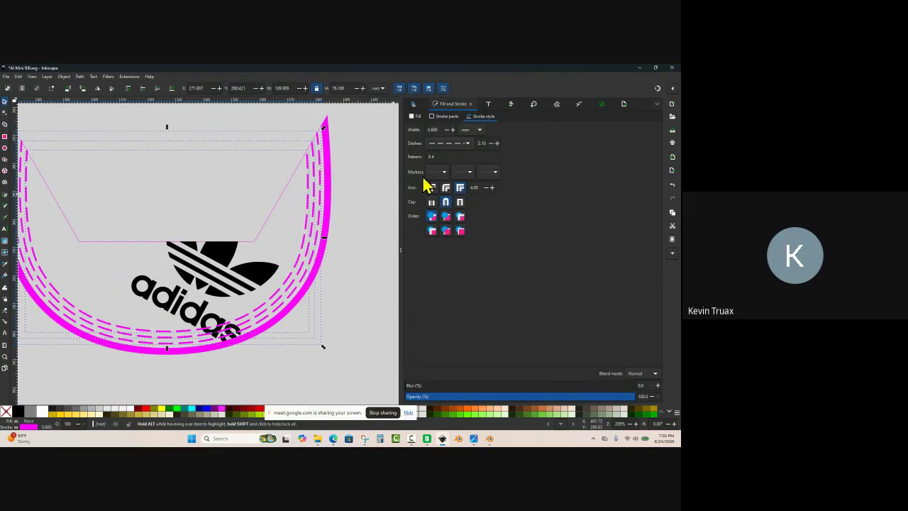
# Step: Lower the dash offset of the three inner curves
pyautogui.click(491, 143)
pyautogui.click(491, 142)
pyautogui.click(491, 143)
pyautogui.click(491, 142)
pyautogui.click(491, 143)
pyautogui.click(491, 142)
pyautogui.click(497, 142)
# Step: Try the "2 6" and "6 6" dash patterns on the three inner curves
pyautogui.click(466, 144)
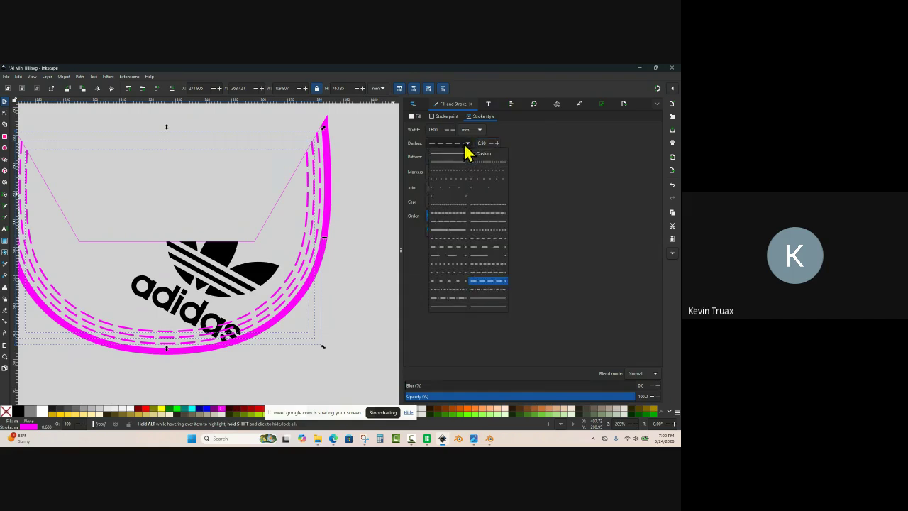
pyautogui.click(454, 284)
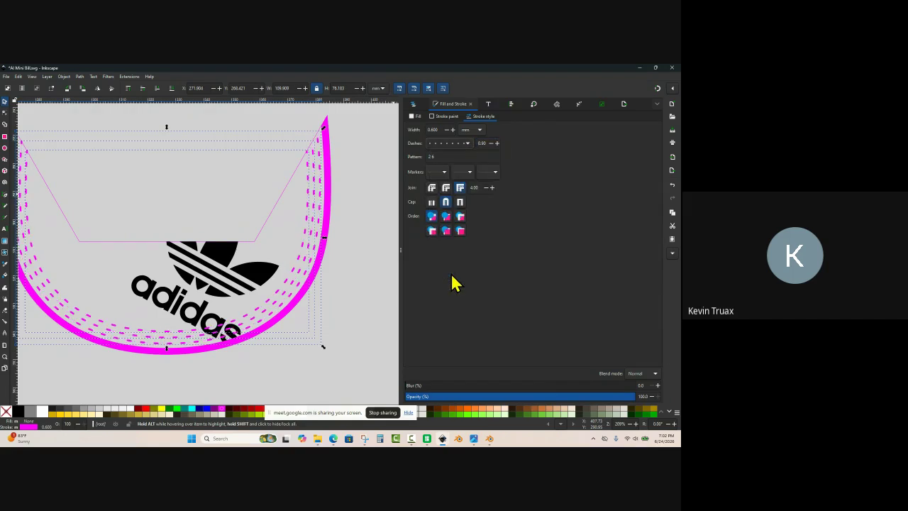
pyautogui.click(458, 145)
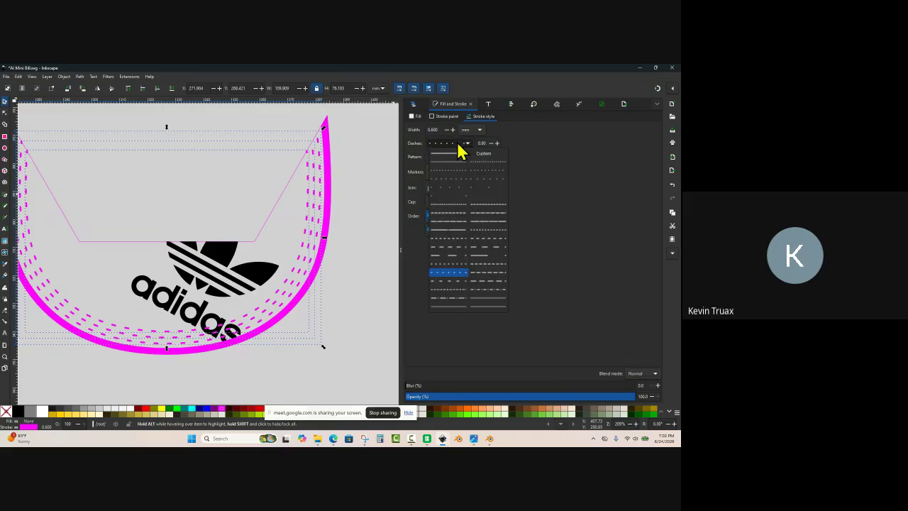
pyautogui.click(460, 246)
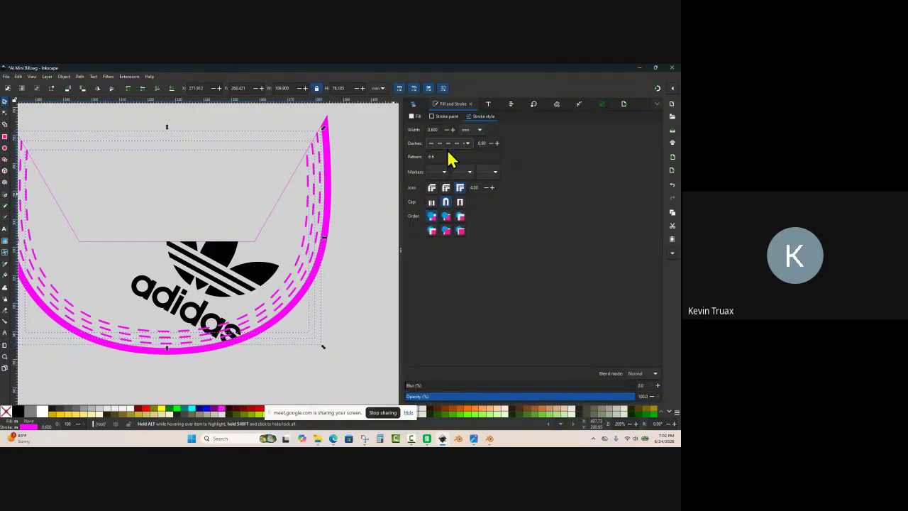
# Step: Apply the "3 3" dash pattern to the three inner curves and clear the selection
pyautogui.click(448, 145)
pyautogui.click(458, 238)
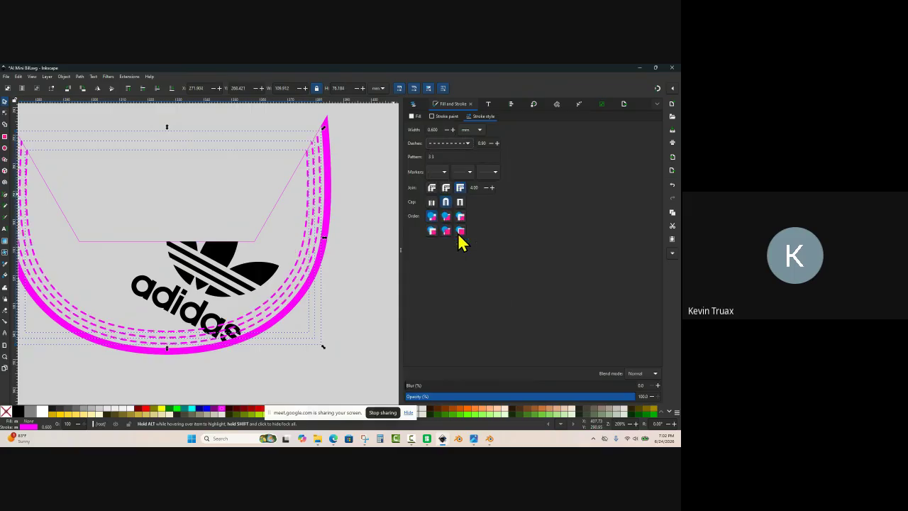
pyautogui.click(367, 229)
pyautogui.keyDown('ctrl'); pyautogui.scroll(-1, 363, 197); pyautogui.keyUp('ctrl')
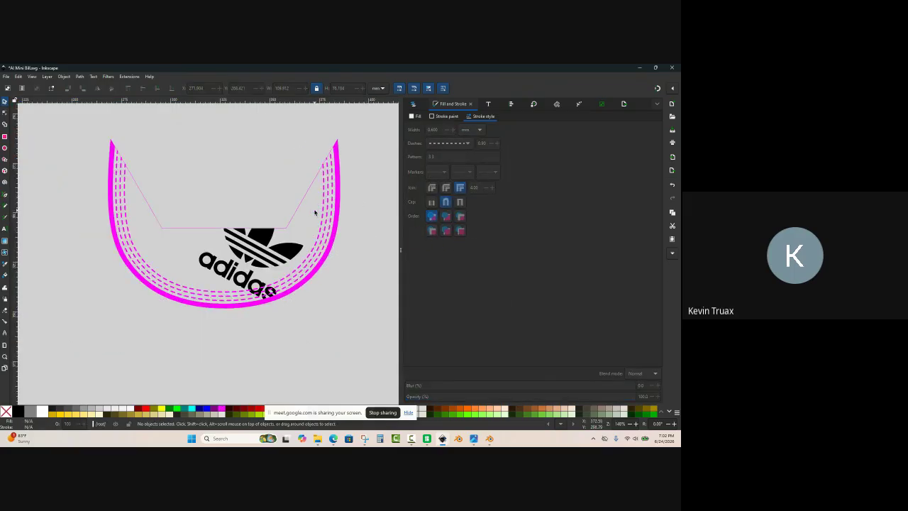
# Step: Examine the stitch curves along the bill's side, switching the canvas to outline display mode
pyautogui.keyDown('ctrl'); pyautogui.scroll(1, 315, 210); pyautogui.keyUp('ctrl')
pyautogui.keyDown('ctrl'); pyautogui.scroll(-1, 334, 209); pyautogui.keyUp('ctrl')
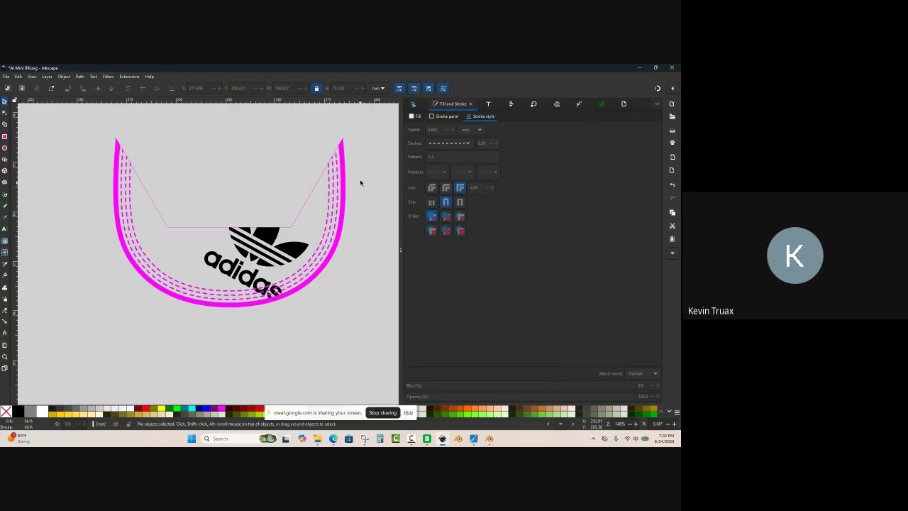
pyautogui.keyDown('ctrl'); pyautogui.scroll(1, 360, 179); pyautogui.keyUp('ctrl')
pyautogui.keyDown('ctrl'); pyautogui.scroll(-1, 360, 181); pyautogui.keyUp('ctrl')
pyautogui.keyDown('ctrl'); pyautogui.scroll(1, 360, 181); pyautogui.keyUp('ctrl')
pyautogui.keyDown('ctrl'); pyautogui.scroll(2, 317, 187); pyautogui.keyUp('ctrl')
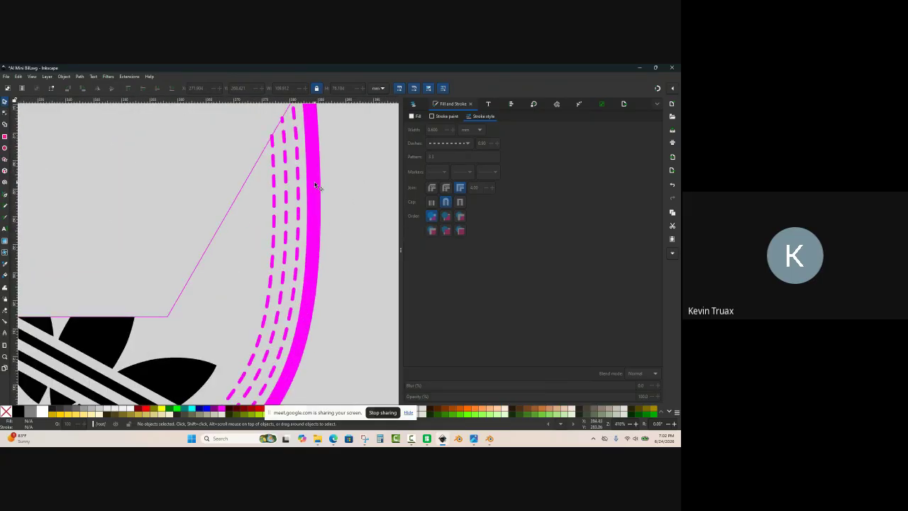
pyautogui.press('ctrl+KP_5')
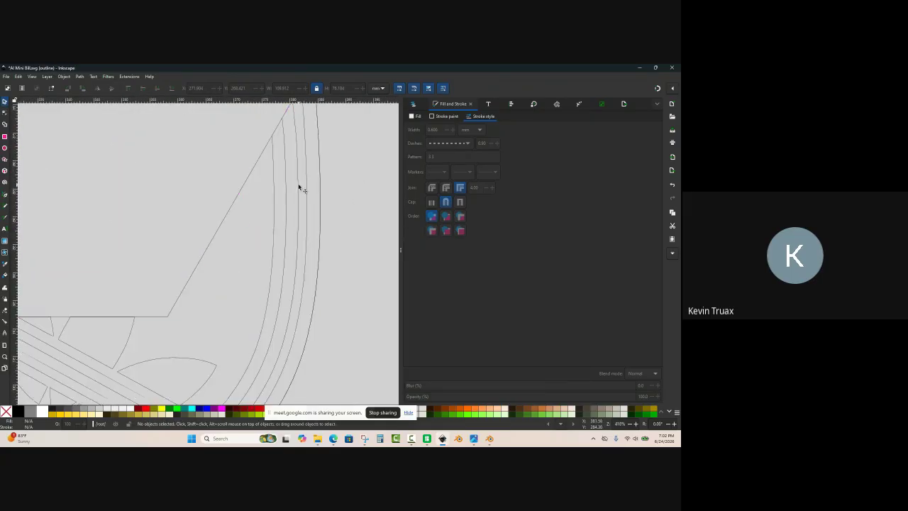
pyautogui.keyDown('ctrl'); pyautogui.scroll(1, 298, 179); pyautogui.keyUp('ctrl')
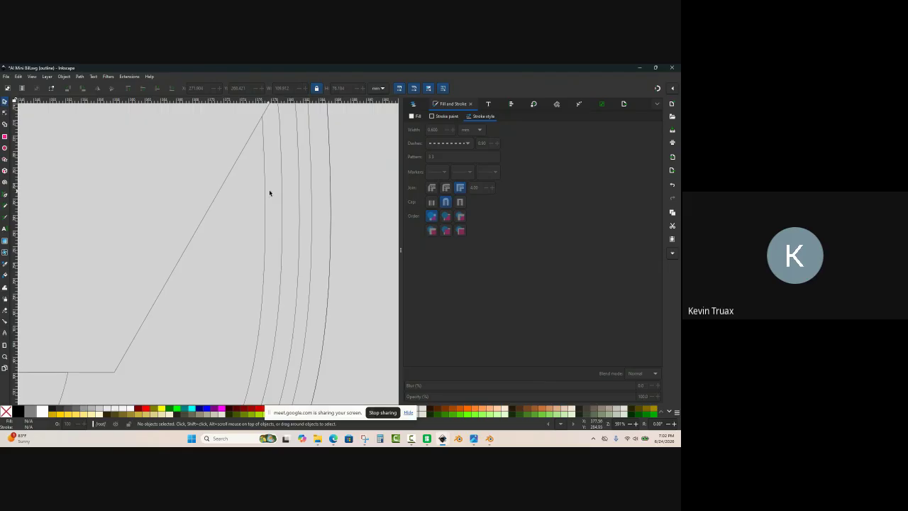
# Step: Restore the normal display and convert the strokes of the three dashed stitch curves to paths
pyautogui.press('ctrl+KP_5')
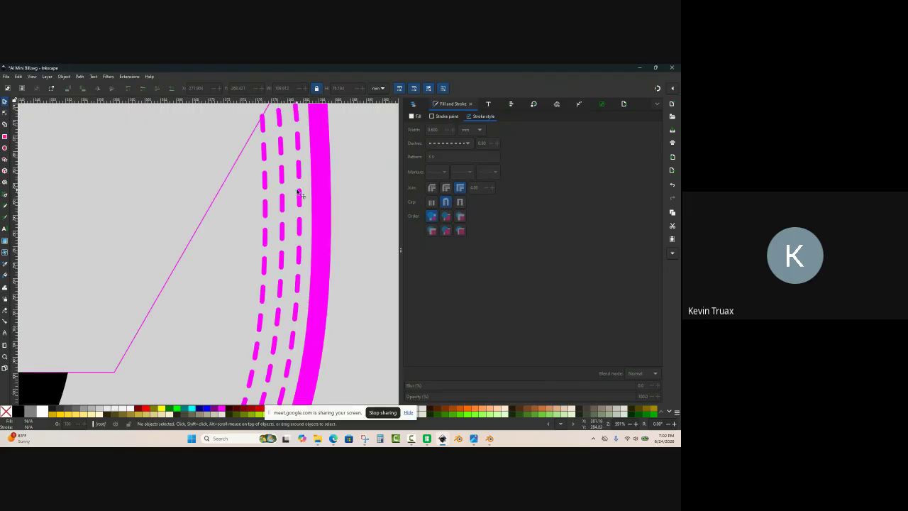
pyautogui.click(301, 202)
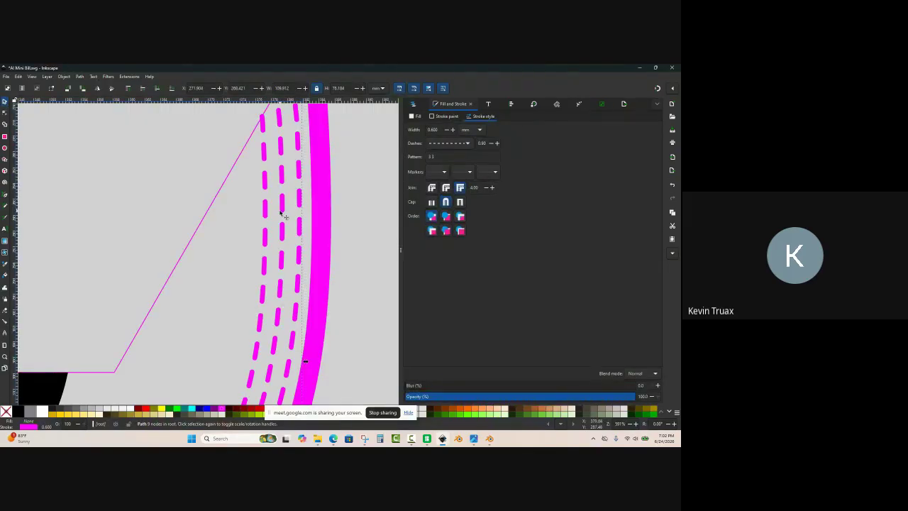
pyautogui.keyDown('shift'); pyautogui.click(282, 213); pyautogui.keyUp('shift')
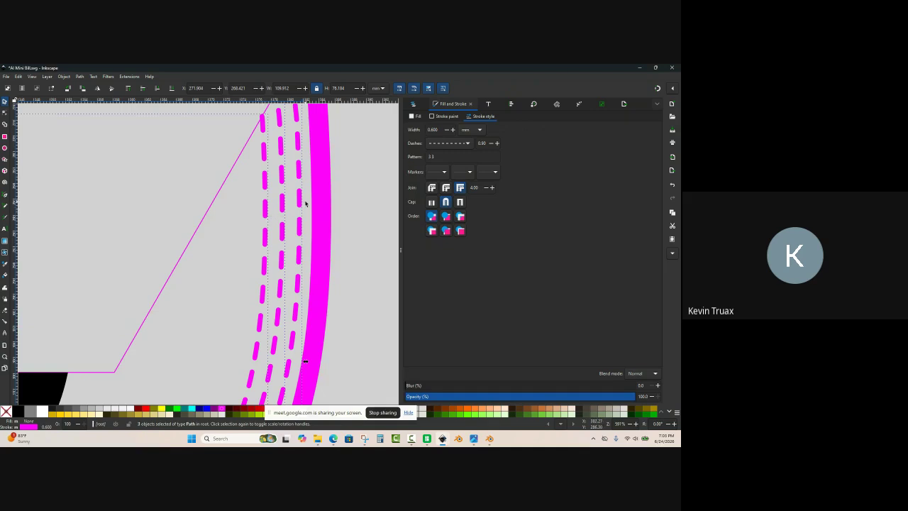
pyautogui.click(80, 77)
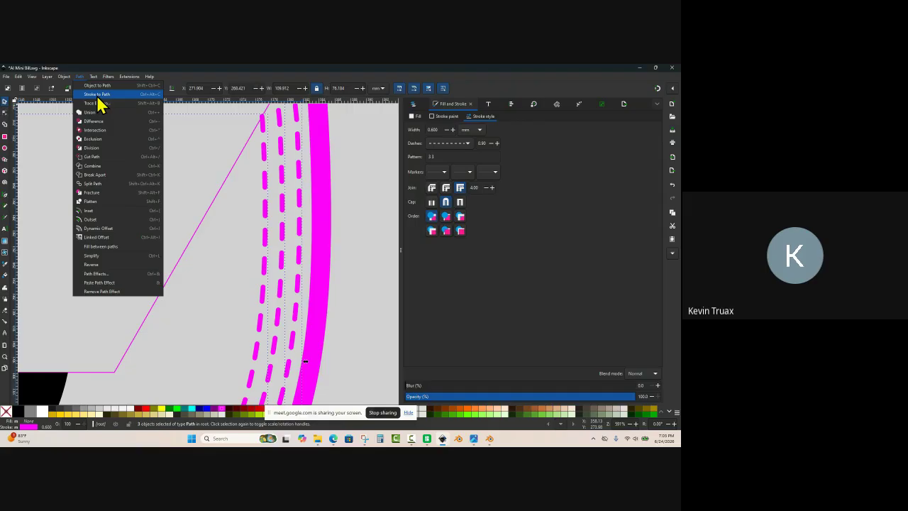
pyautogui.click(95, 96)
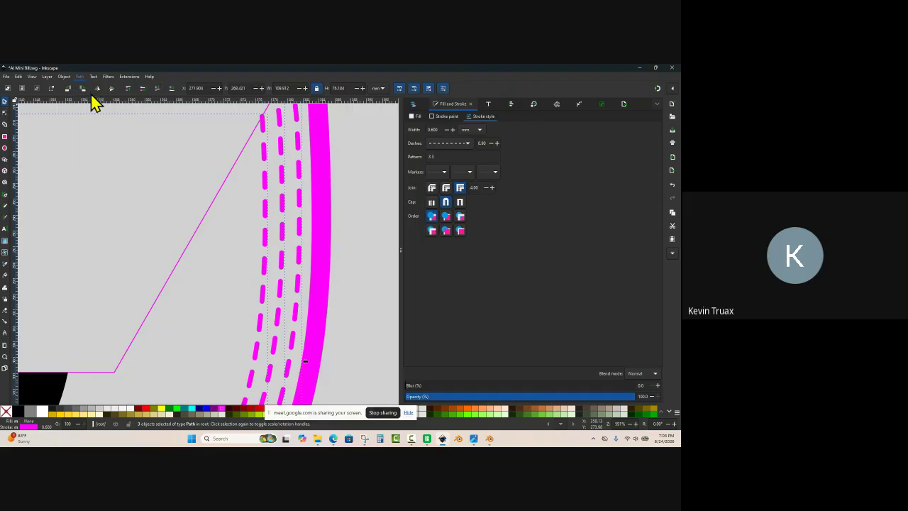
# Step: Examine the converted stitches in outline display mode, and in normal display up to the bill's corner
pyautogui.press('ctrl+KP_5')
pyautogui.keyDown('ctrl'); pyautogui.scroll(2, 331, 183); pyautogui.keyUp('ctrl')
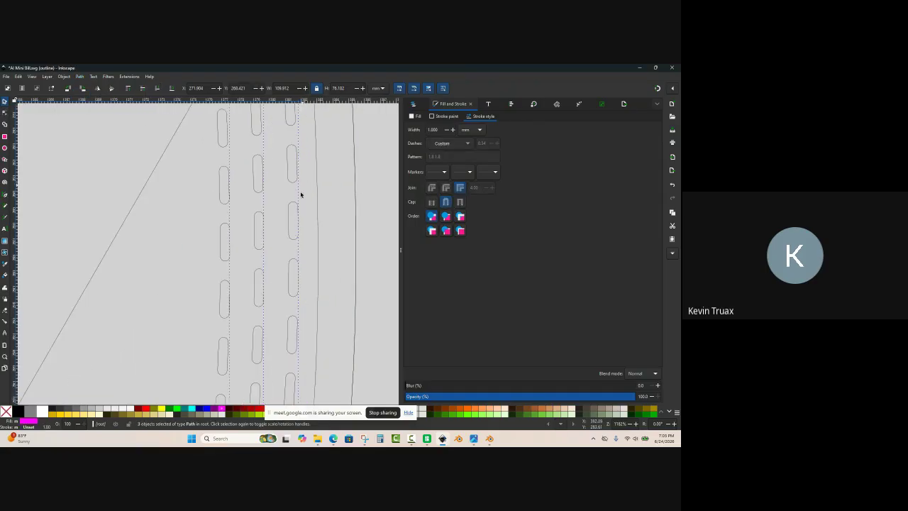
pyautogui.keyDown('ctrl'); pyautogui.scroll(-6, 294, 240); pyautogui.keyUp('ctrl')
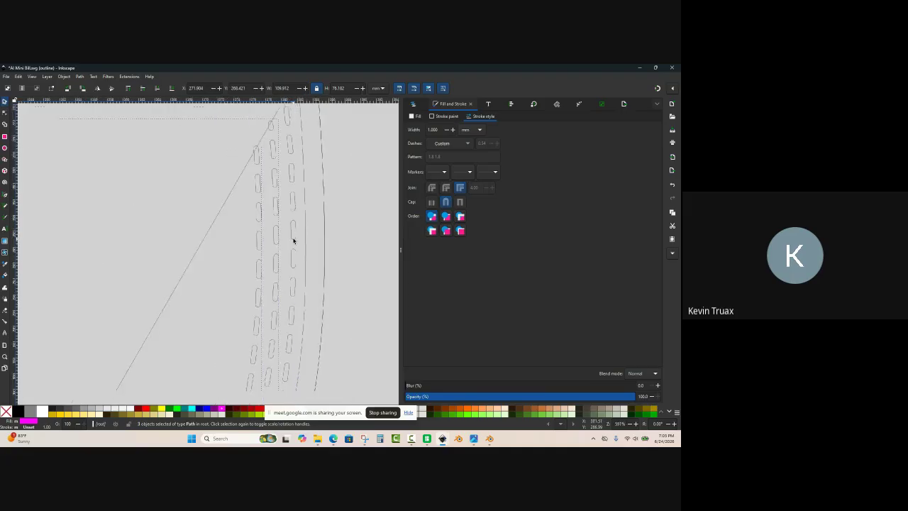
pyautogui.press('ctrl+KP_5')
pyautogui.click(68, 234)
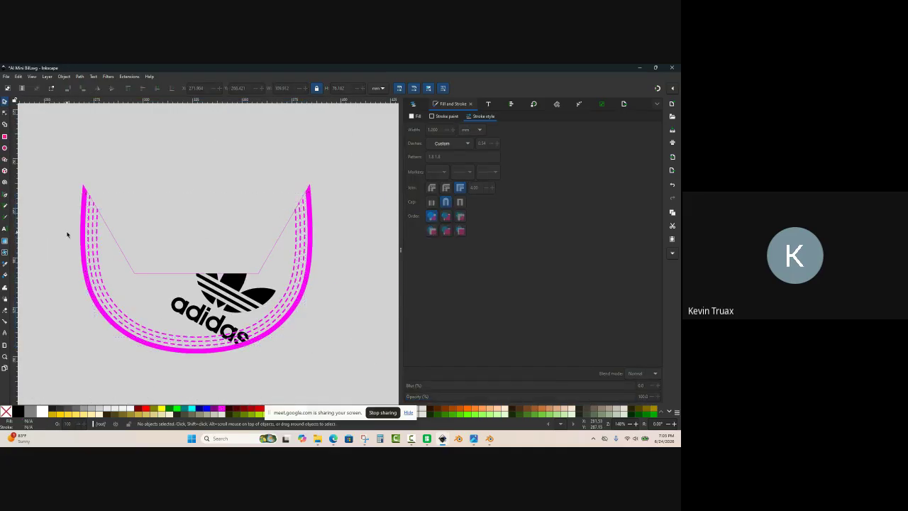
pyautogui.keyDown('ctrl'); pyautogui.scroll(2, 67, 234); pyautogui.keyUp('ctrl')
pyautogui.keyDown('ctrl'); pyautogui.scroll(-2, 68, 235); pyautogui.keyUp('ctrl')
pyautogui.keyDown('ctrl'); pyautogui.scroll(3, 296, 229); pyautogui.keyUp('ctrl')
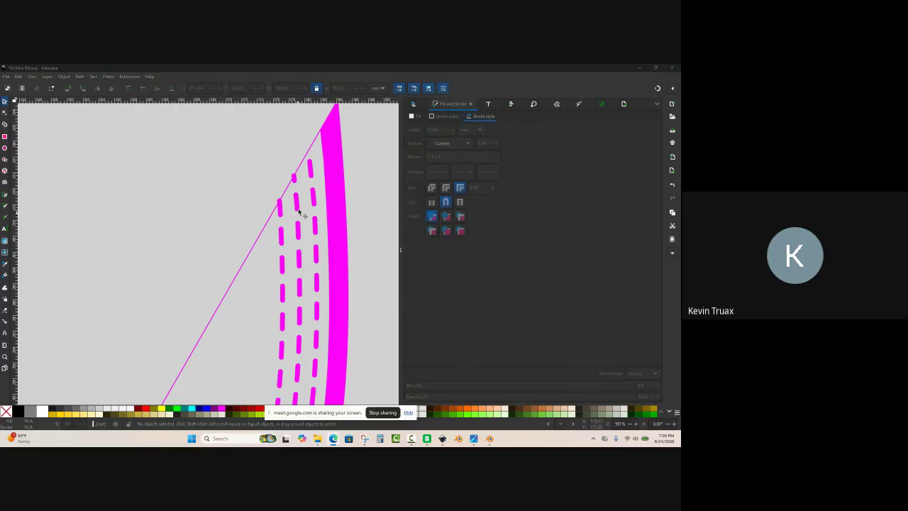
pyautogui.keyDown('ctrl'); pyautogui.scroll(-3, 343, 173); pyautogui.keyUp('ctrl')
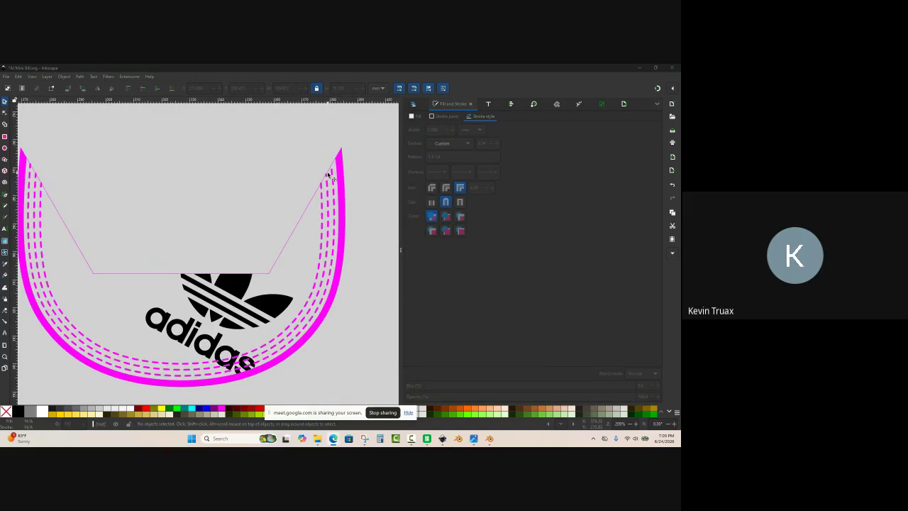
pyautogui.keyDown('ctrl'); pyautogui.scroll(1, 330, 183); pyautogui.keyUp('ctrl')
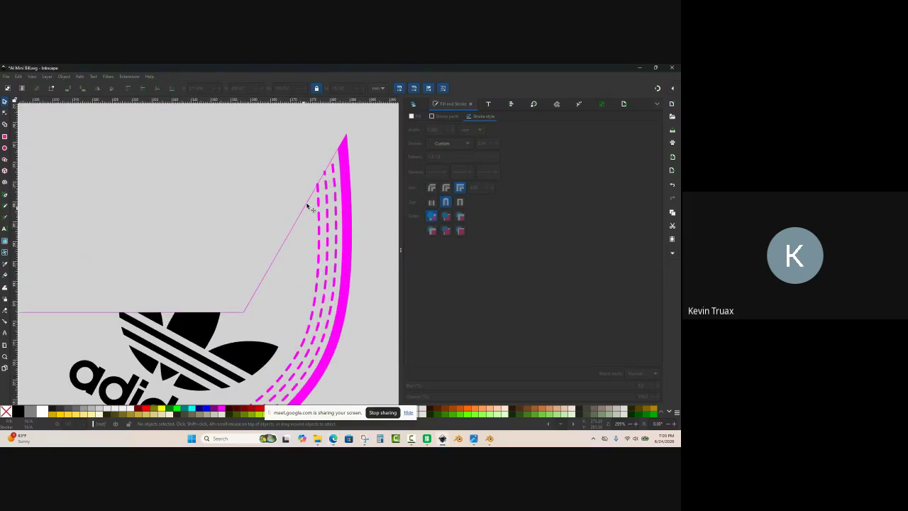
# Step: Duplicate the thin bill outline and apply an Offset path effect of -4 mm to the copy
pyautogui.click(307, 206)
pyautogui.keyDown('ctrl'); pyautogui.scroll(-2, 307, 206); pyautogui.keyUp('ctrl')
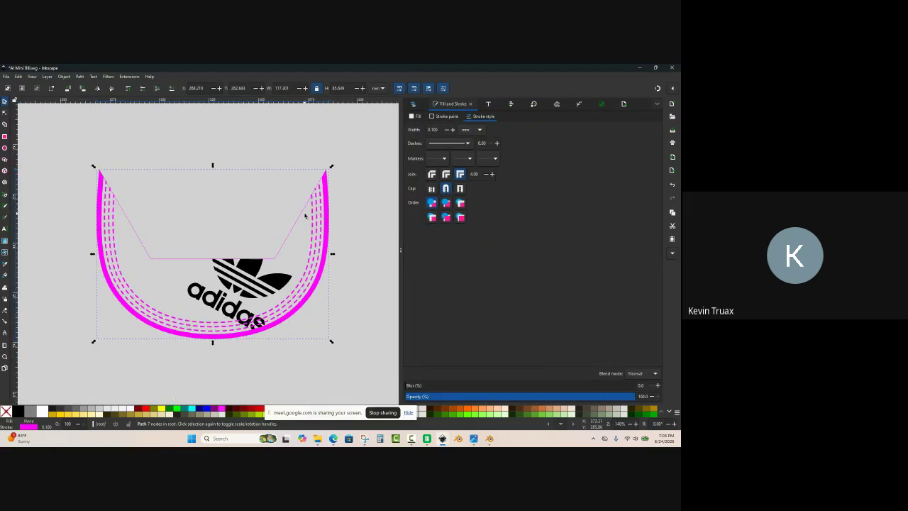
pyautogui.press('ctrl')
pyautogui.click(579, 105)
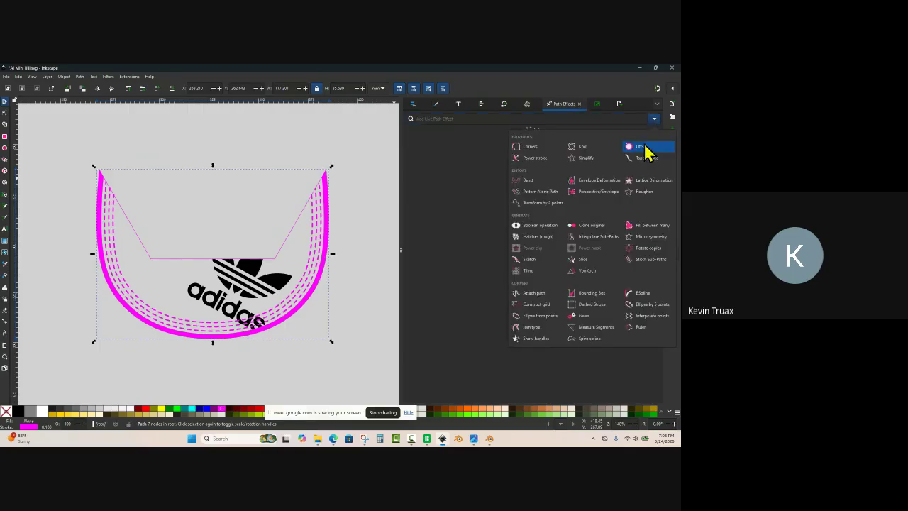
pyautogui.click(643, 147)
pyautogui.moveTo(444, 188); pyautogui.dragTo(426, 189)
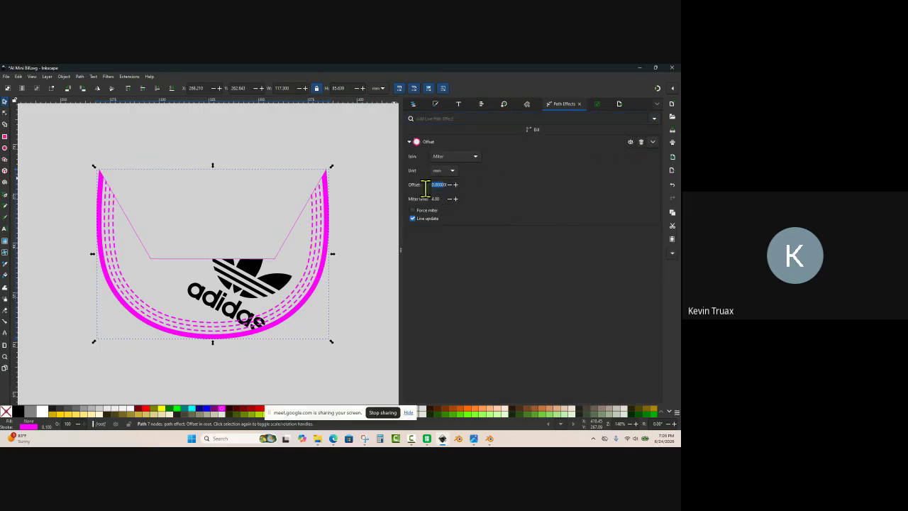
pyautogui.press('BackSpace')
pyautogui.press('Return')
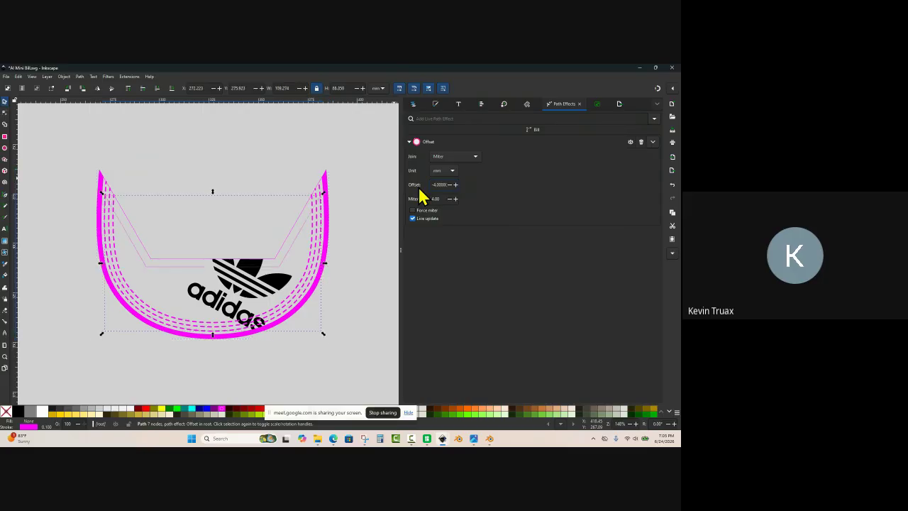
# Step: Convert the inner offset bill outline to a plain path with Object to Path and clear the selection
pyautogui.keyDown('ctrl'); pyautogui.scroll(3, 328, 197); pyautogui.keyUp('ctrl')
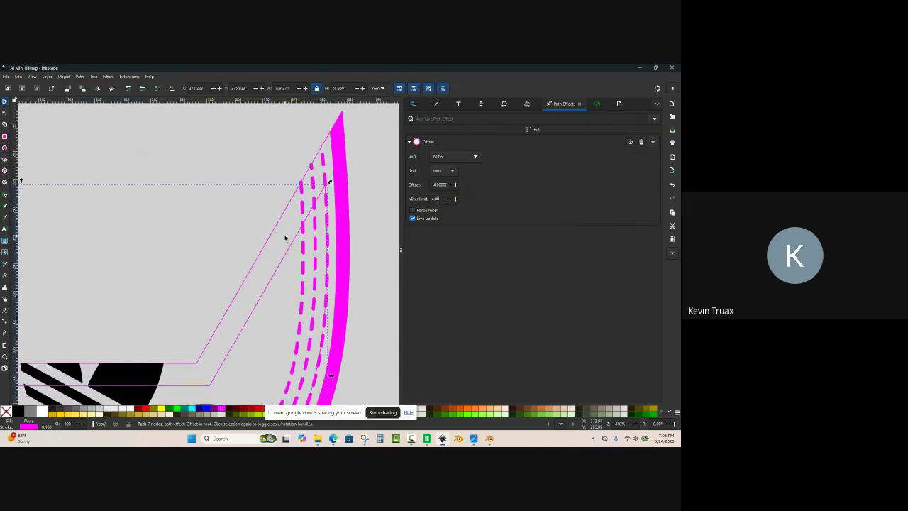
pyautogui.keyDown('ctrl'); pyautogui.scroll(-1, 285, 234); pyautogui.keyUp('ctrl')
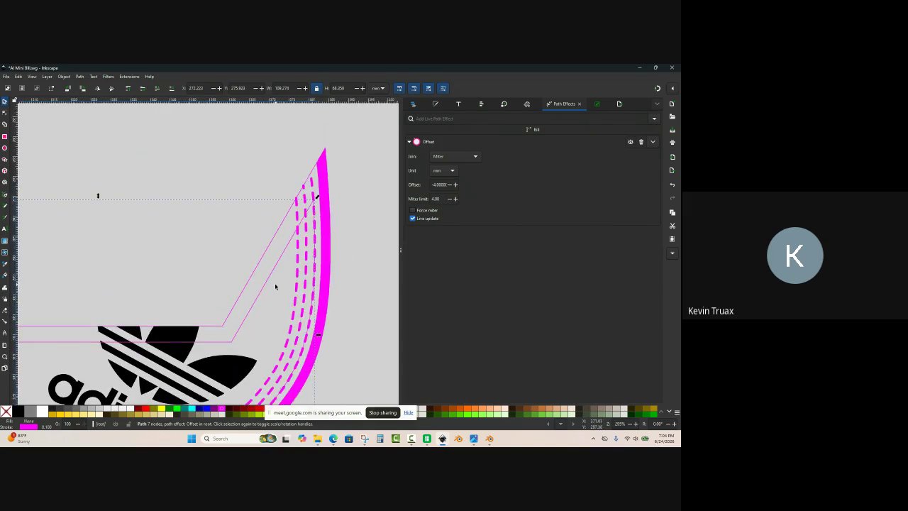
pyautogui.keyDown('ctrl'); pyautogui.scroll(-1, 276, 285); pyautogui.keyUp('ctrl')
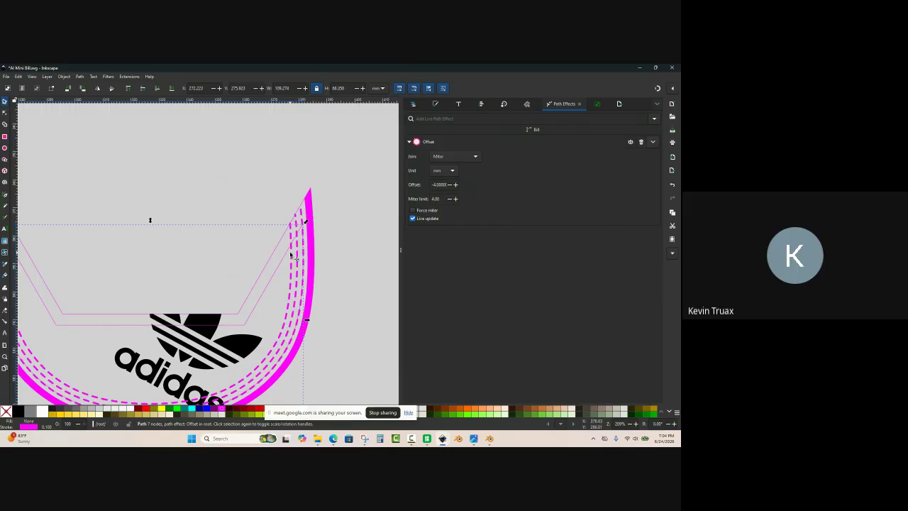
pyautogui.keyDown('ctrl'); pyautogui.scroll(-1, 290, 254); pyautogui.keyUp('ctrl')
pyautogui.keyDown('ctrl'); pyautogui.scroll(1, 264, 284); pyautogui.keyUp('ctrl')
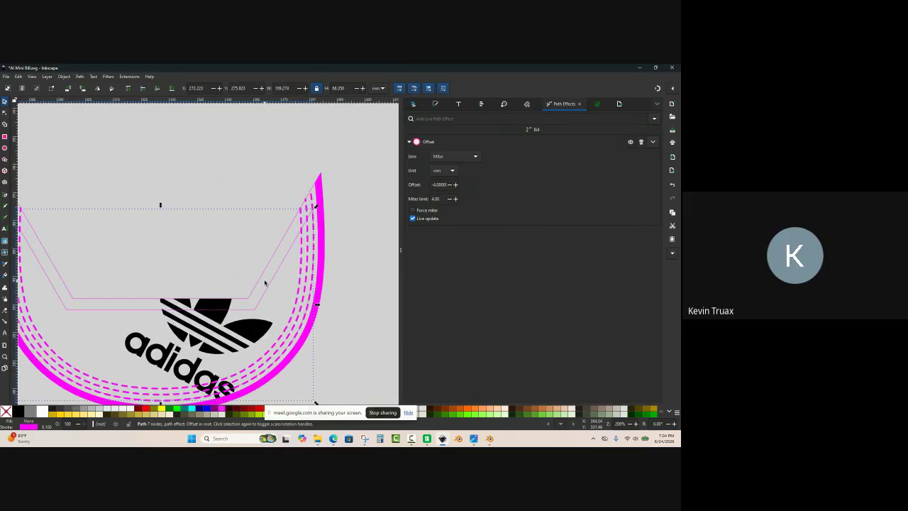
pyautogui.keyDown('ctrl'); pyautogui.scroll(-1, 265, 282); pyautogui.keyUp('ctrl')
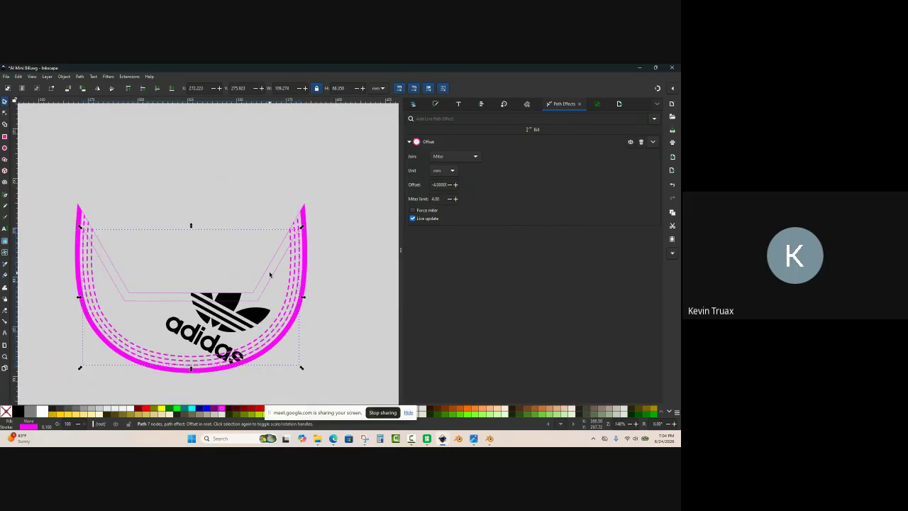
pyautogui.keyDown('ctrl'); pyautogui.scroll(1, 270, 274); pyautogui.keyUp('ctrl')
pyautogui.click(80, 76)
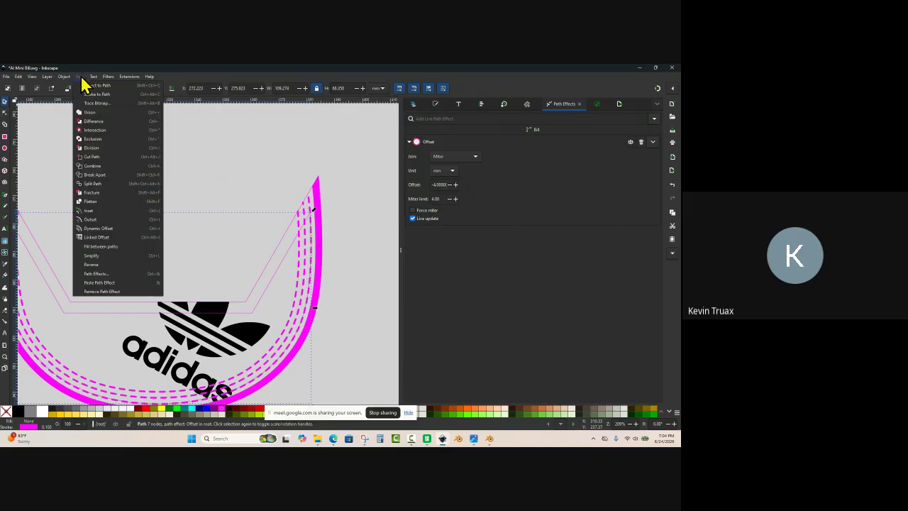
pyautogui.click(213, 146)
# Step: Try adding nodes on the inner outline's slanted side and pulling them away from the bill
pyautogui.keyDown('ctrl'); pyautogui.scroll(2, 333, 210); pyautogui.keyUp('ctrl')
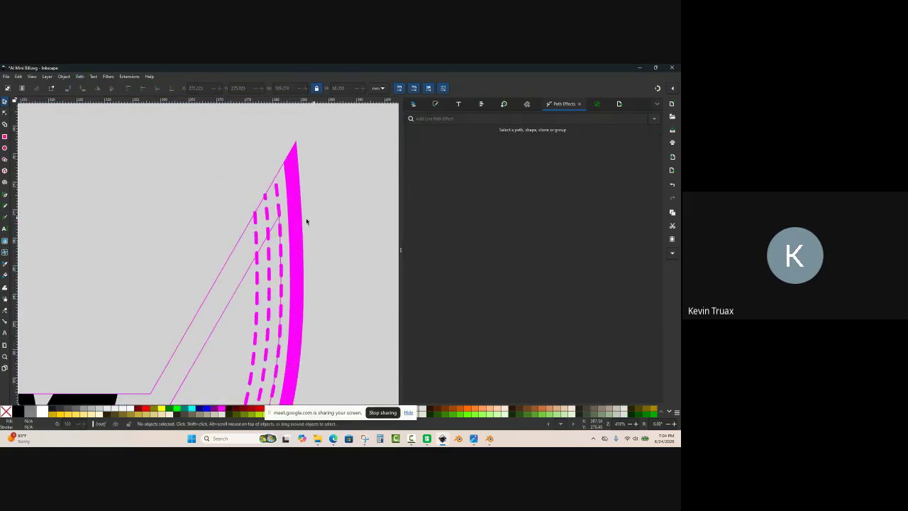
pyautogui.keyDown('ctrl'); pyautogui.scroll(4, 306, 221); pyautogui.keyUp('ctrl')
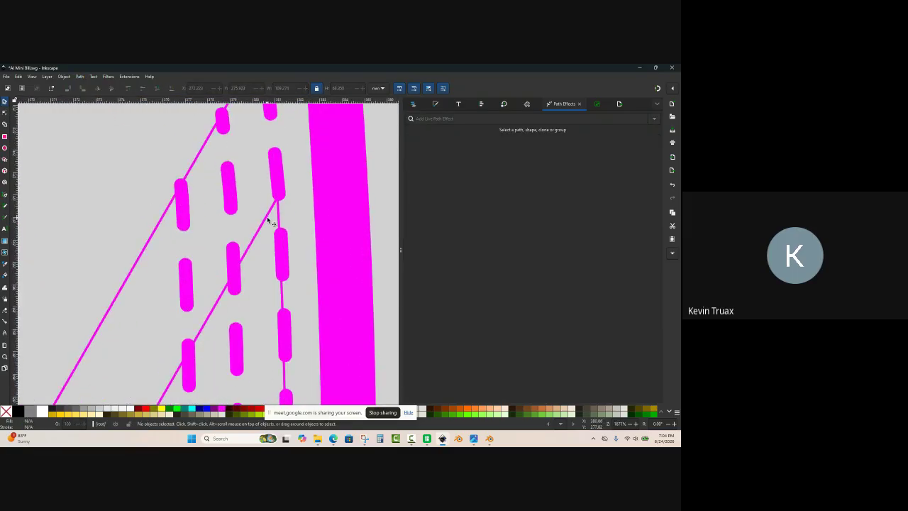
pyautogui.keyDown('ctrl'); pyautogui.scroll(-6, 287, 199); pyautogui.keyUp('ctrl')
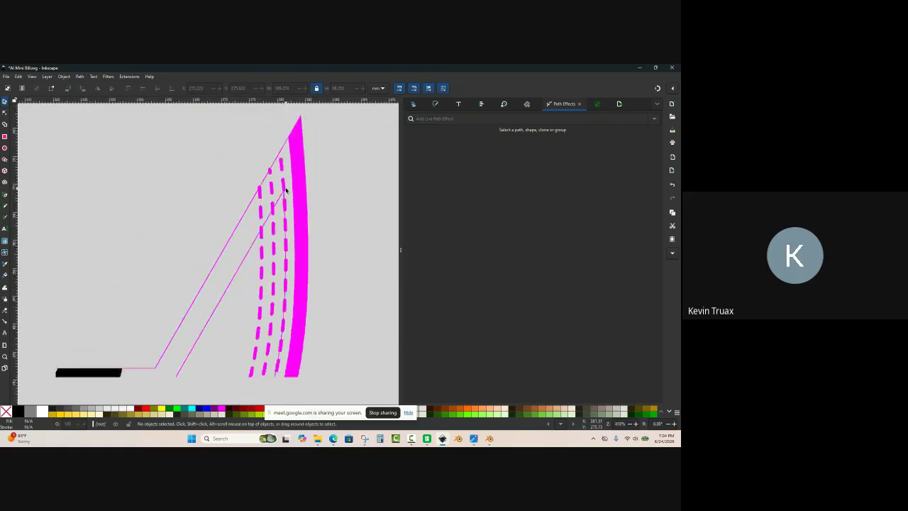
pyautogui.doubleClick(261, 229)
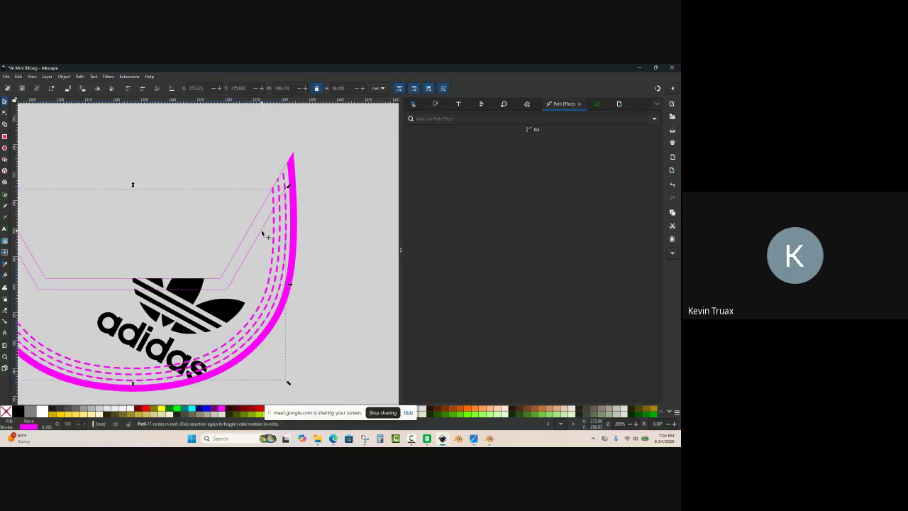
pyautogui.moveTo(260, 232); pyautogui.dragTo(318, 134)
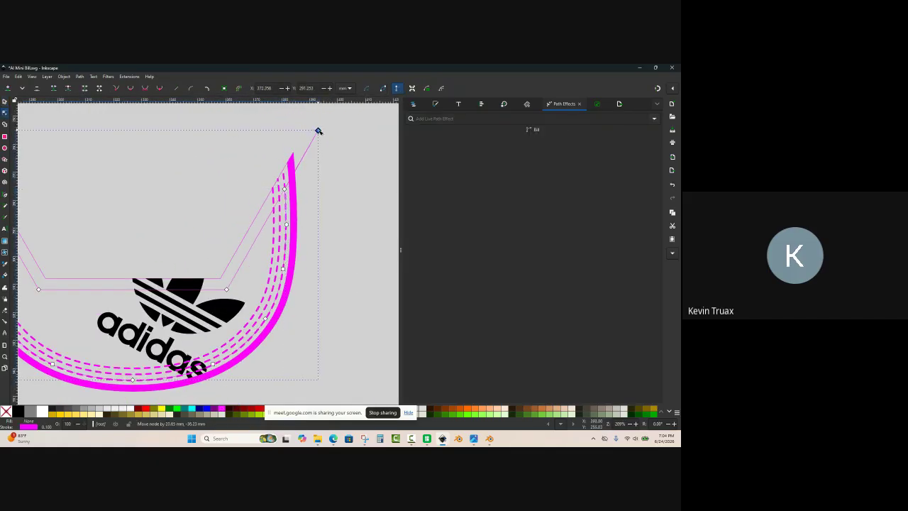
pyautogui.doubleClick(256, 241)
pyautogui.moveTo(255, 241); pyautogui.dragTo(218, 193)
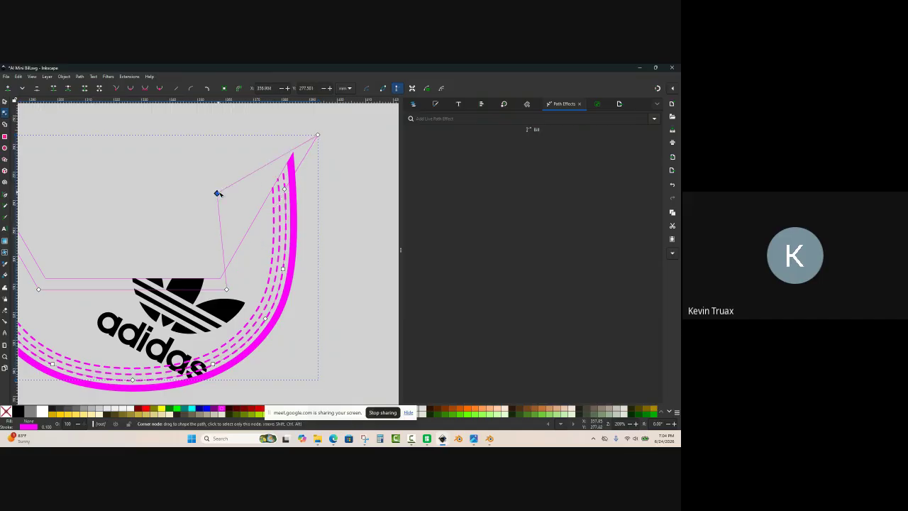
pyautogui.keyDown('ctrl'); pyautogui.scroll(2, 320, 149); pyautogui.keyUp('ctrl')
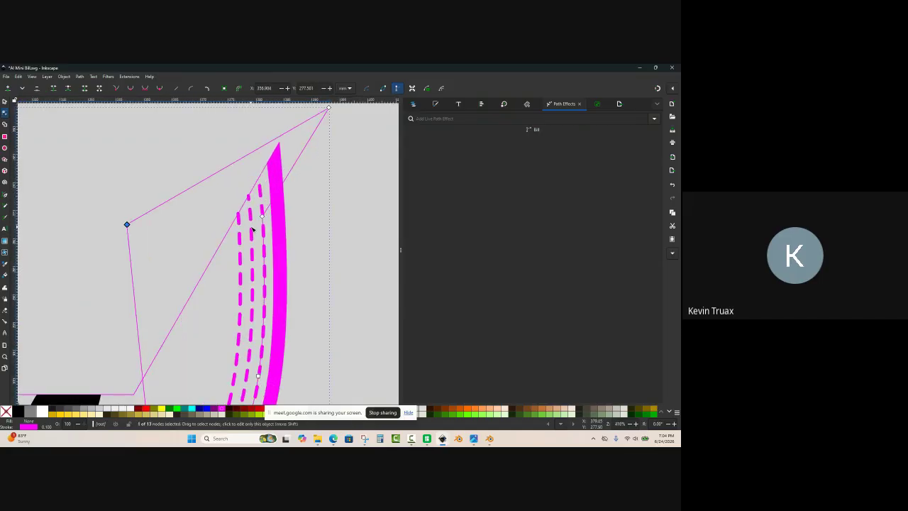
pyautogui.keyDown('ctrl'); pyautogui.scroll(-2, 253, 229); pyautogui.keyUp('ctrl')
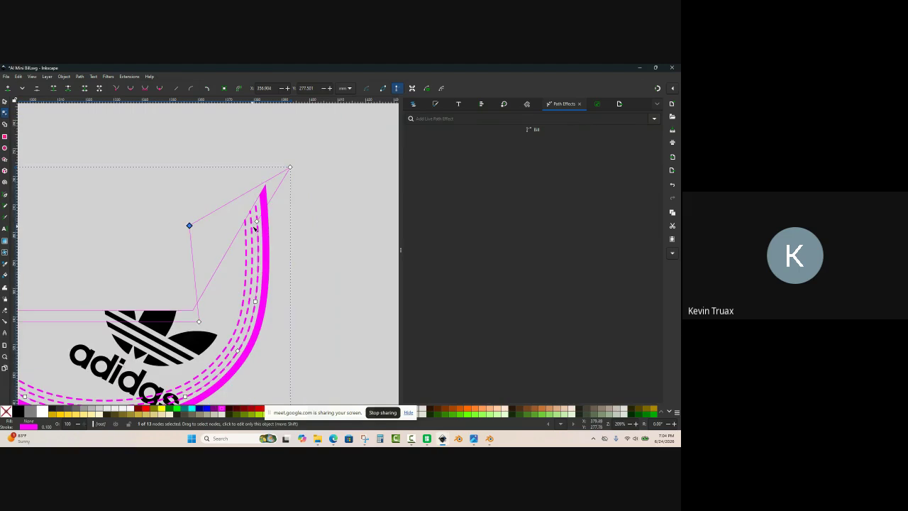
pyautogui.keyDown('ctrl'); pyautogui.scroll(2, 254, 228); pyautogui.keyUp('ctrl')
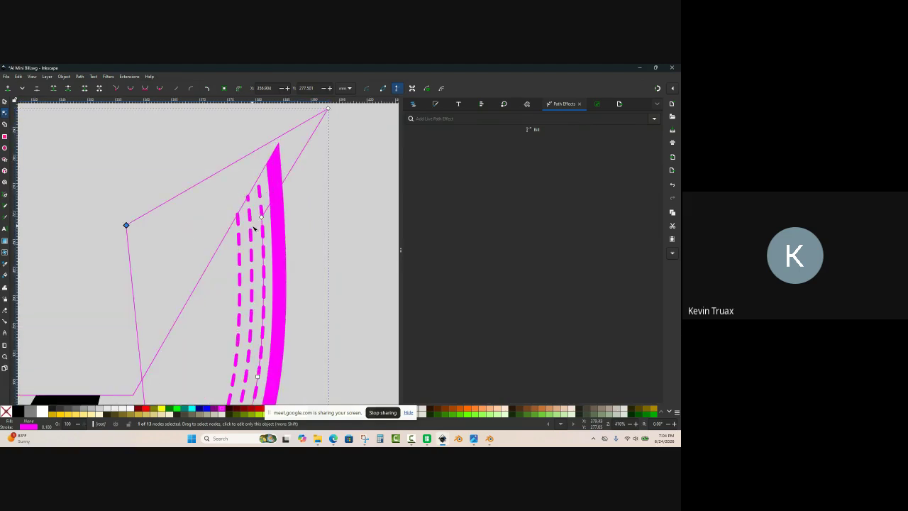
# Step: Undo the node moves on the inner outline's slanted side
pyautogui.hotkey('ctrl', 'z')
pyautogui.press('Delete')
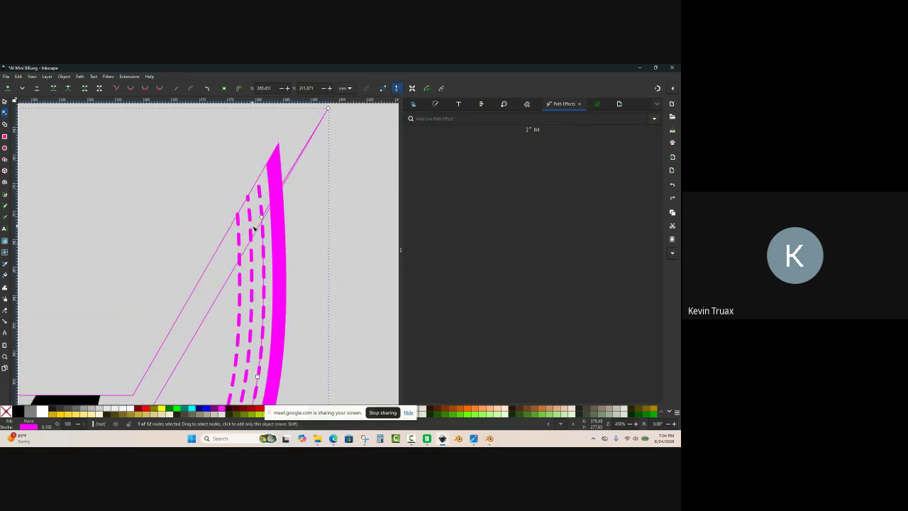
pyautogui.keyDown('ctrl'); pyautogui.scroll(-2, 335, 179); pyautogui.keyUp('ctrl')
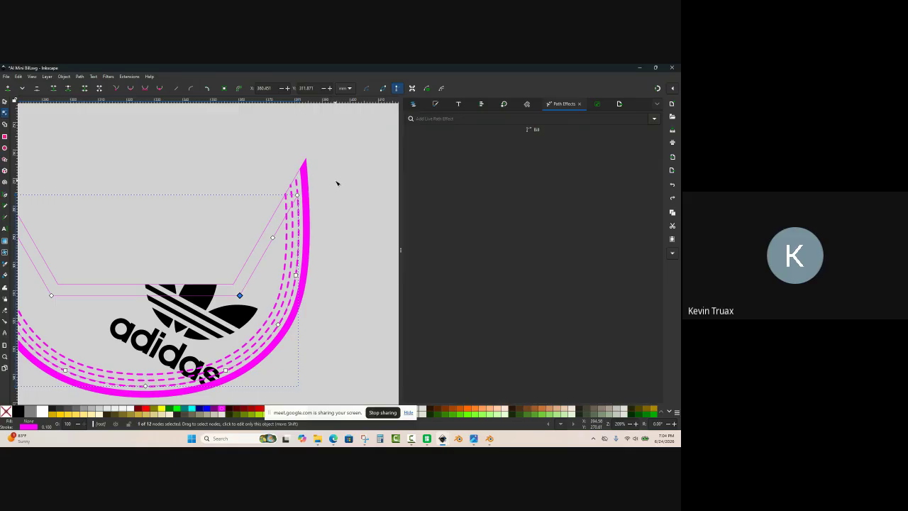
pyautogui.keyDown('ctrl'); pyautogui.scroll(-1, 337, 183); pyautogui.keyUp('ctrl')
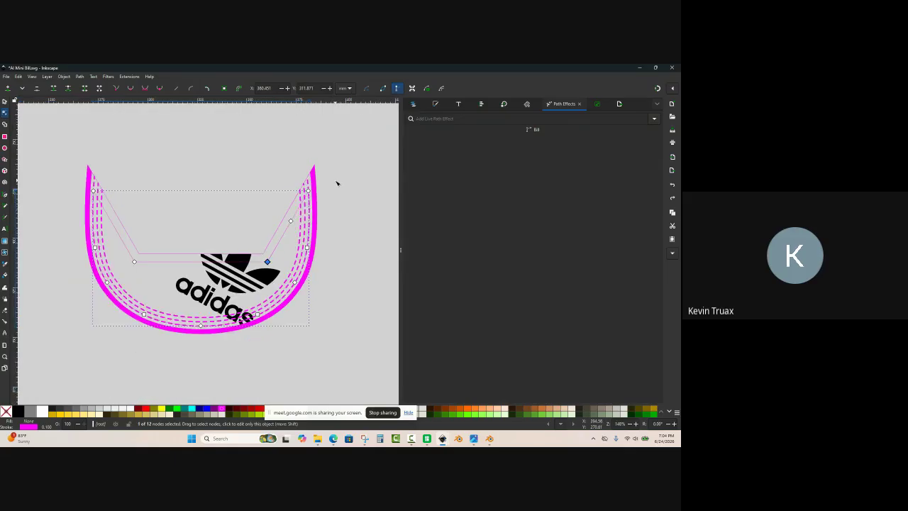
# Step: Try to pull the inner outline away from its bottom-centre node and undo the move
pyautogui.click(201, 326)
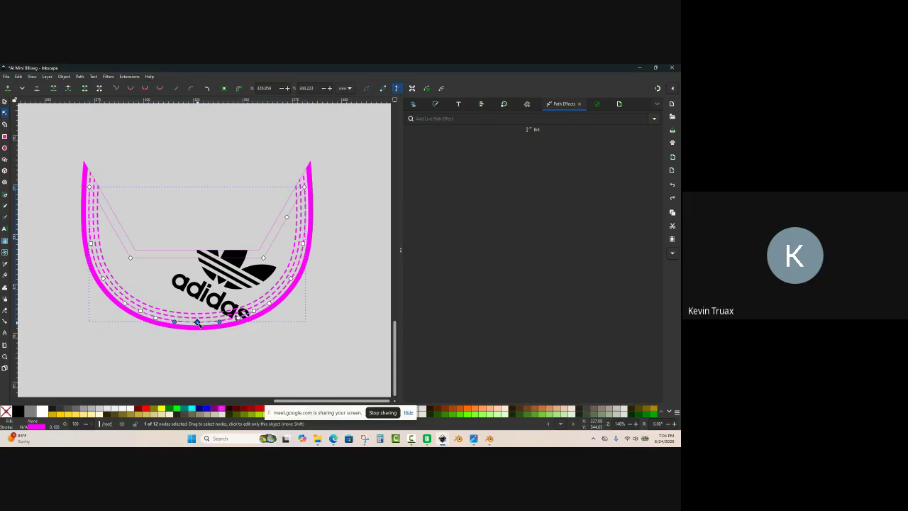
pyautogui.doubleClick(199, 325)
pyautogui.moveTo(197, 323); pyautogui.dragTo(328, 295)
pyautogui.hotkey('ctrl', 'z')
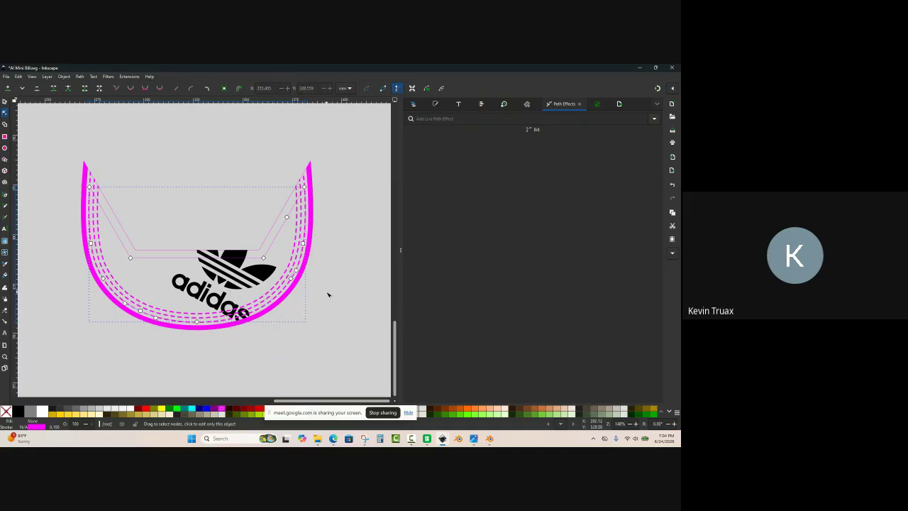
# Step: Delete the inner outline's nodes along the bill's curved edge, leaving an open line of slanted sides and the straight middle segment
pyautogui.moveTo(284, 322); pyautogui.dragTo(338, 244)
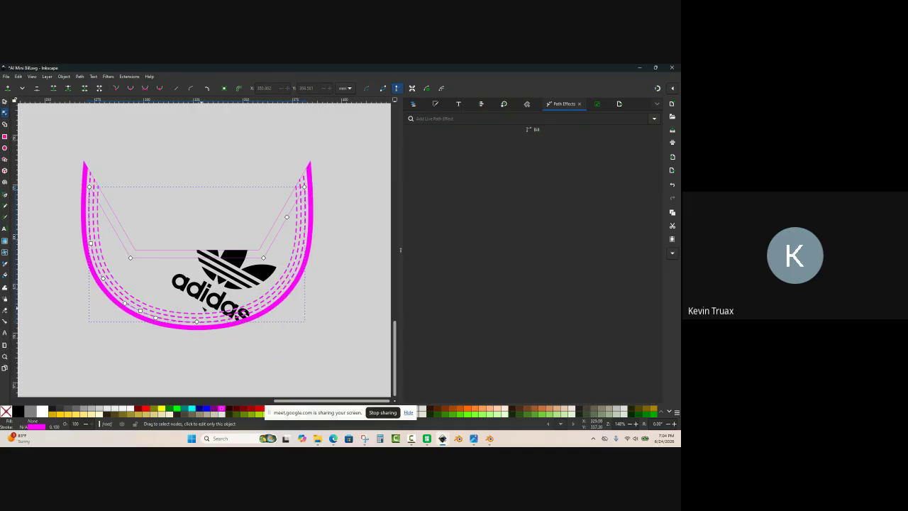
pyautogui.moveTo(213, 318); pyautogui.dragTo(134, 358)
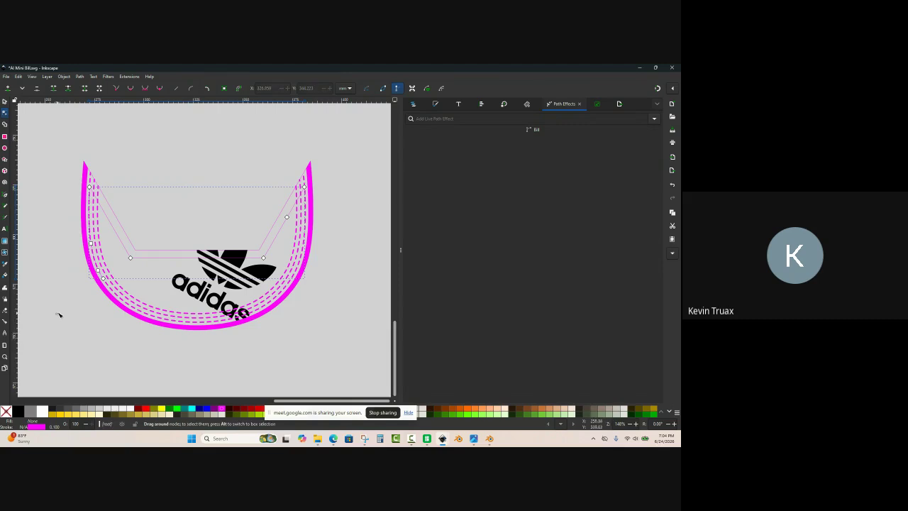
pyautogui.moveTo(56, 314); pyautogui.dragTo(93, 225)
# Step: Move the open outline's left end node to about X 268, Y 268 mm and its right one to about X 387, Y 267 mm
pyautogui.keyDown('ctrl'); pyautogui.scroll(4, 74, 191); pyautogui.keyUp('ctrl')
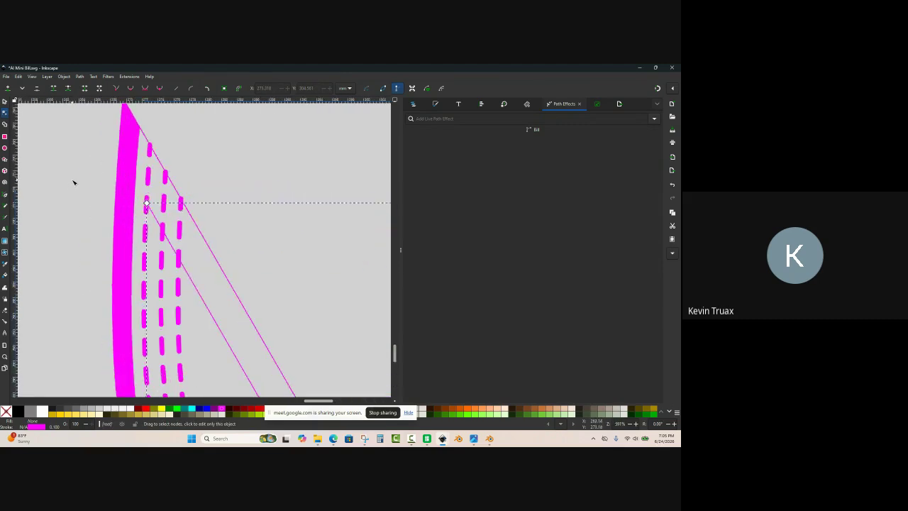
pyautogui.keyDown('ctrl'); pyautogui.scroll(-4, 97, 183); pyautogui.keyUp('ctrl')
pyautogui.keyDown('ctrl'); pyautogui.scroll(4, 122, 192); pyautogui.keyUp('ctrl')
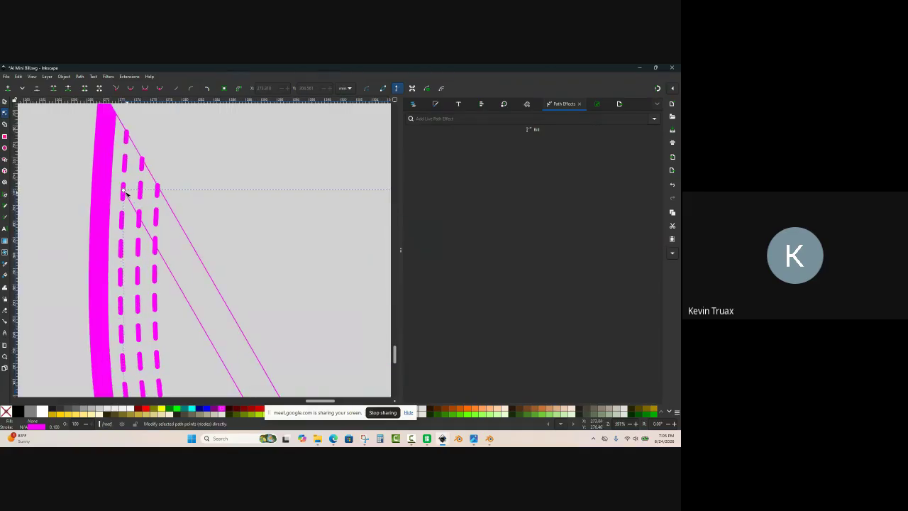
pyautogui.moveTo(121, 190); pyautogui.dragTo(83, 126)
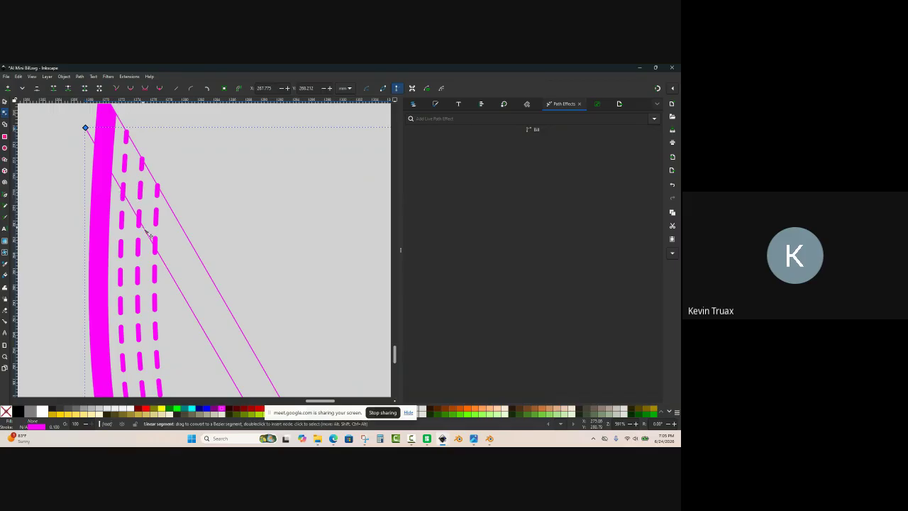
pyautogui.keyDown('ctrl'); pyautogui.scroll(-5, 49, 167); pyautogui.keyUp('ctrl')
pyautogui.keyDown('ctrl'); pyautogui.scroll(5, 225, 169); pyautogui.keyUp('ctrl')
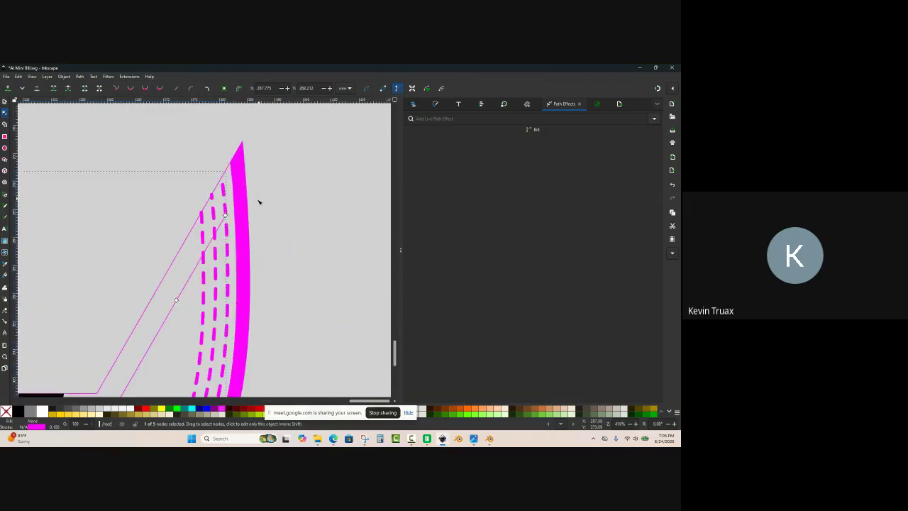
pyautogui.moveTo(228, 216); pyautogui.dragTo(272, 145)
pyautogui.keyDown('ctrl'); pyautogui.scroll(-3, 323, 142); pyautogui.keyUp('ctrl')
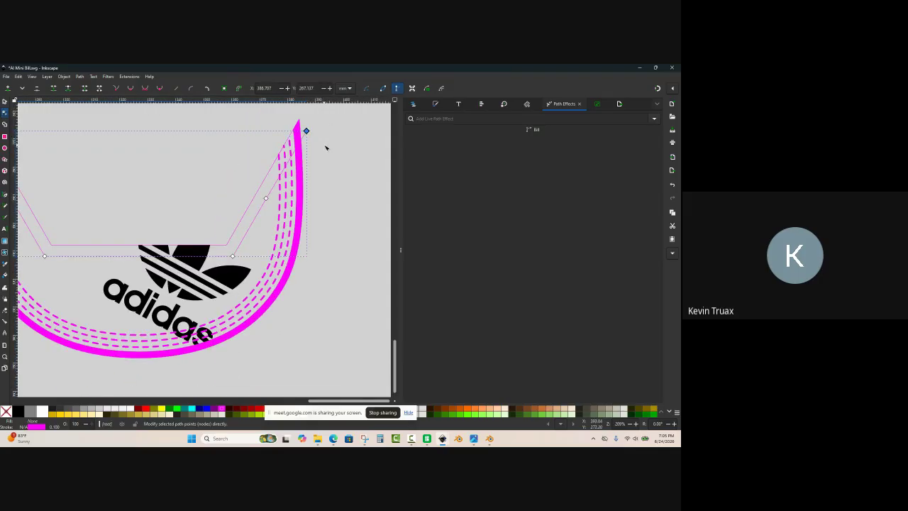
pyautogui.keyDown('ctrl'); pyautogui.scroll(-2, 319, 188); pyautogui.keyUp('ctrl')
pyautogui.keyDown('ctrl'); pyautogui.scroll(1, 49, 113); pyautogui.keyUp('ctrl')
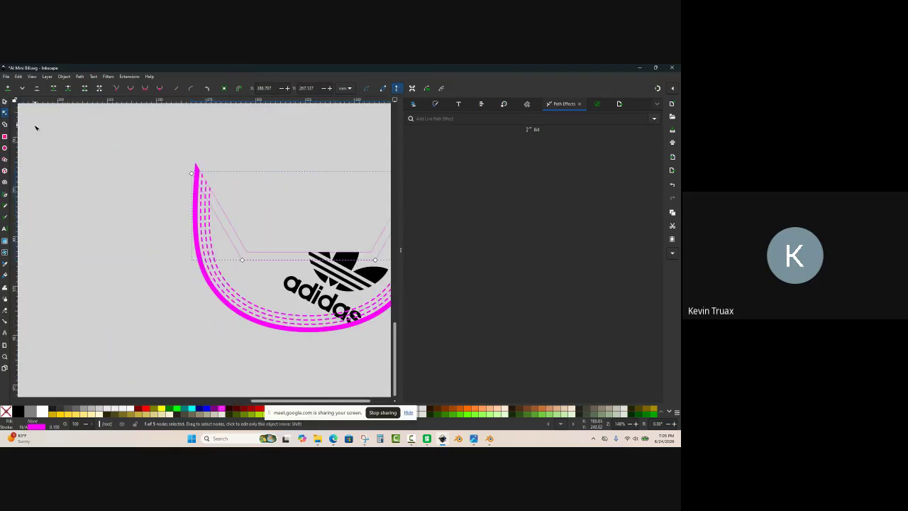
# Step: Split the innermost dashed stitch row along the open inner outline using the Division path operation
pyautogui.click(5, 101)
pyautogui.click(93, 178)
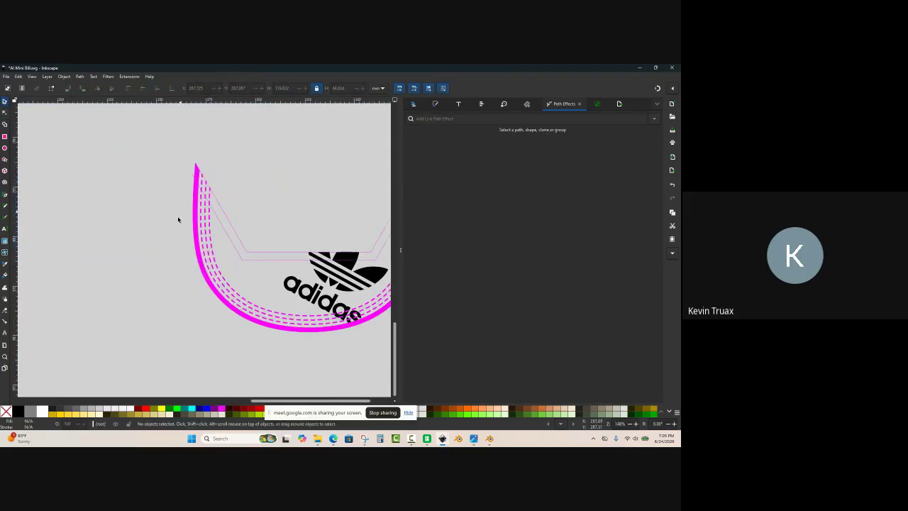
pyautogui.keyDown('ctrl'); pyautogui.scroll(2, 218, 213); pyautogui.keyUp('ctrl')
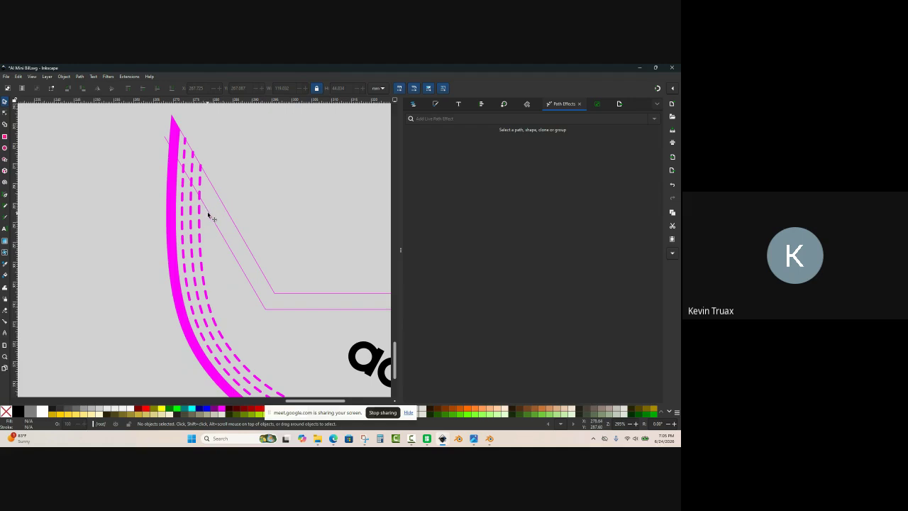
pyautogui.click(213, 219)
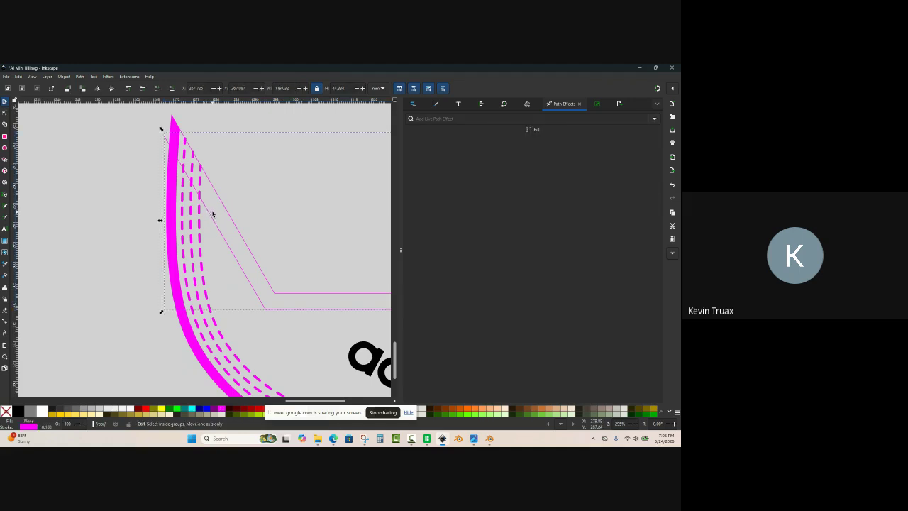
pyautogui.keyDown('ctrl'); pyautogui.scroll(2, 207, 203); pyautogui.keyUp('ctrl')
pyautogui.keyDown('shift'); pyautogui.click(201, 194); pyautogui.keyUp('shift')
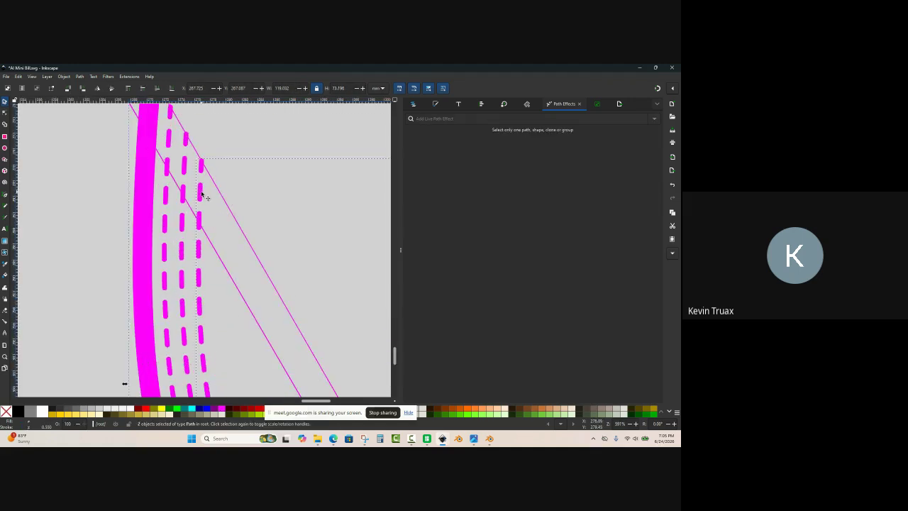
pyautogui.press('ctrl')
pyautogui.keyDown('ctrl'); pyautogui.click(201, 194); pyautogui.keyUp('ctrl')
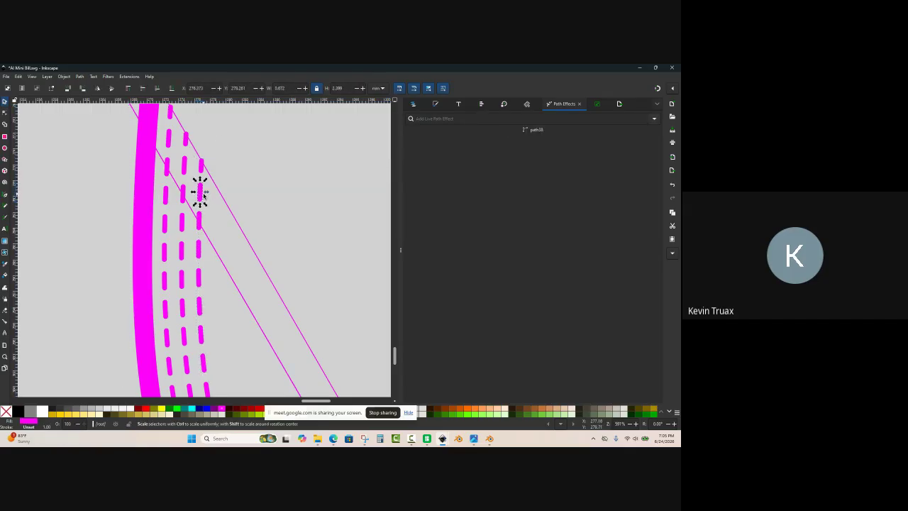
# Step: Delete the innermost stitch row's cut-off dash piece and the dashes above the inner outline on the bill's left arm
pyautogui.click(217, 176)
pyautogui.moveTo(226, 149); pyautogui.dragTo(220, 204)
pyautogui.click(200, 224)
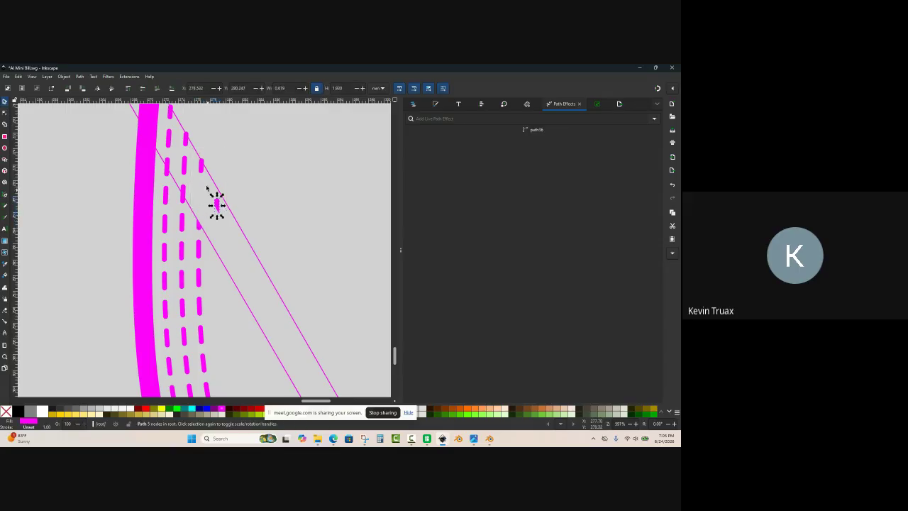
pyautogui.press('Delete')
pyautogui.click(203, 171)
pyautogui.moveTo(203, 172); pyautogui.dragTo(214, 169)
pyautogui.press('Delete')
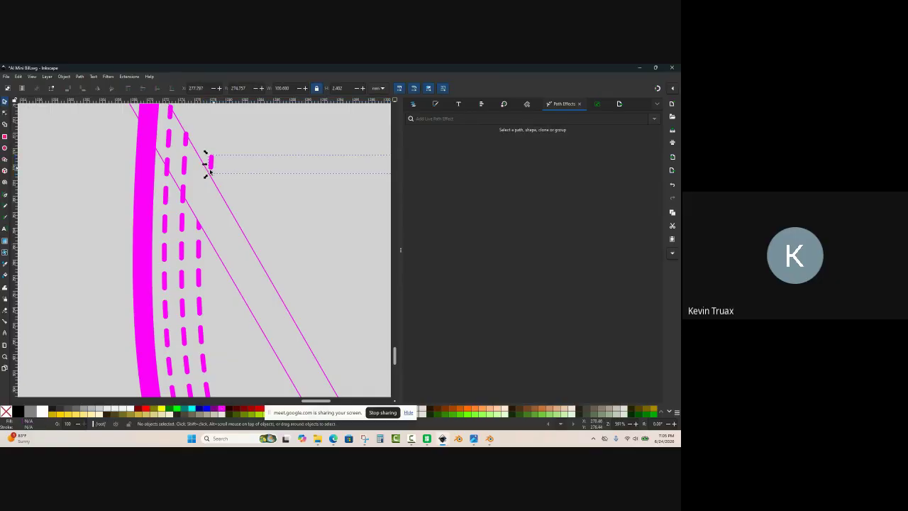
# Step: Delete the upper piece of the innermost-row dash crossed by the inner outline on the bill's right arm
pyautogui.keyDown('ctrl'); pyautogui.scroll(-4, 150, 202); pyautogui.keyUp('ctrl')
pyautogui.keyDown('ctrl'); pyautogui.scroll(2, 356, 187); pyautogui.keyUp('ctrl')
pyautogui.keyDown('ctrl'); pyautogui.scroll(-3, 272, 205); pyautogui.keyUp('ctrl')
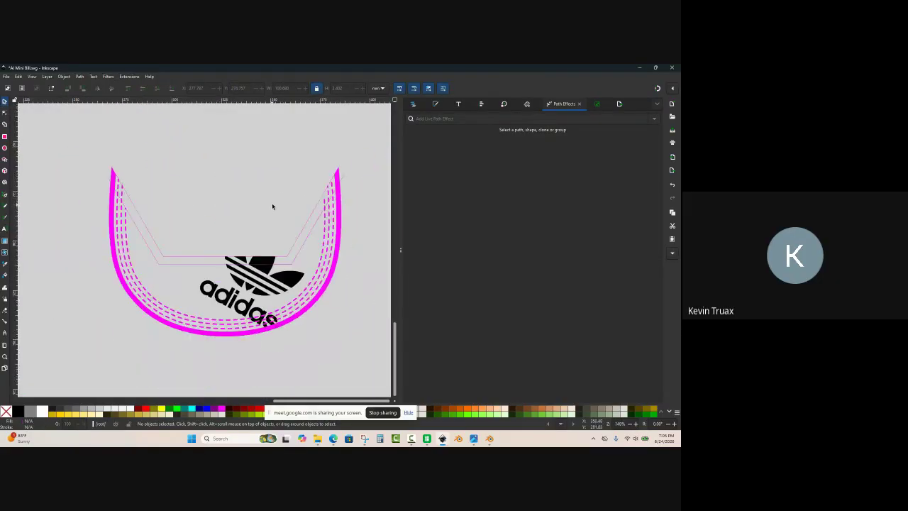
pyautogui.keyDown('ctrl'); pyautogui.scroll(6, 341, 185); pyautogui.keyUp('ctrl')
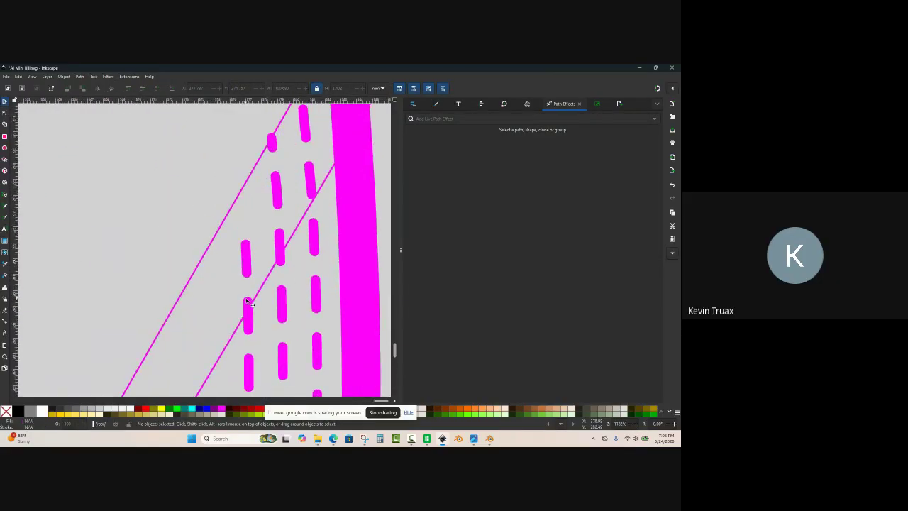
pyautogui.click(248, 306)
pyautogui.press('Delete')
pyautogui.click(281, 241)
pyautogui.press('Delete')
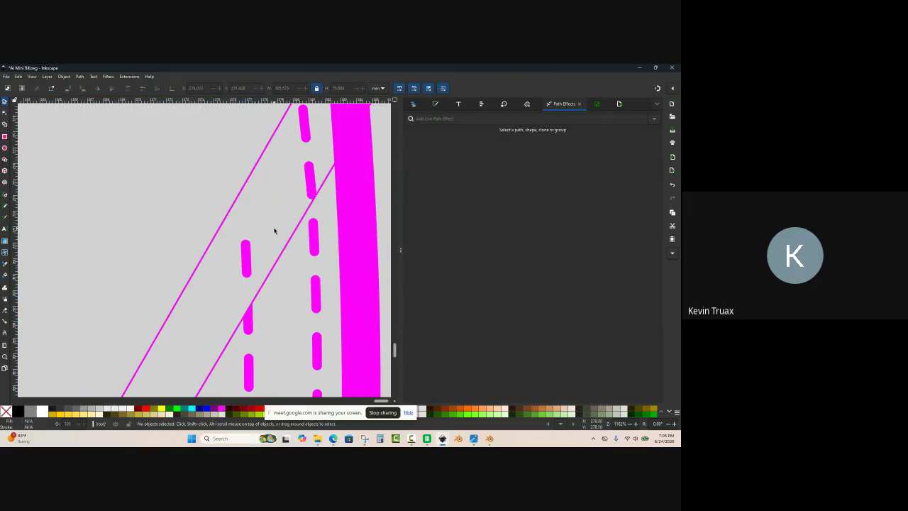
pyautogui.hotkey('ctrl', 'z')
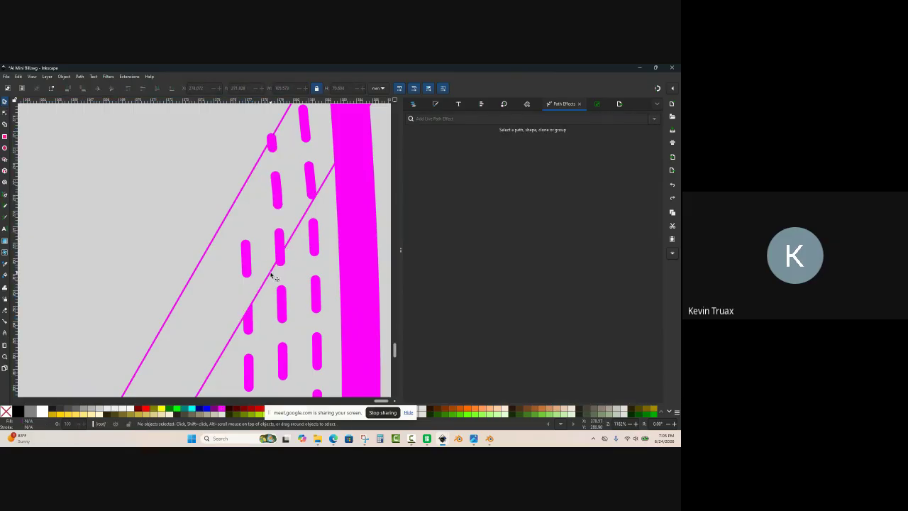
# Step: Delete the remaining whole dash of the innermost stitch row above the inner outline on the right arm
pyautogui.click(250, 260)
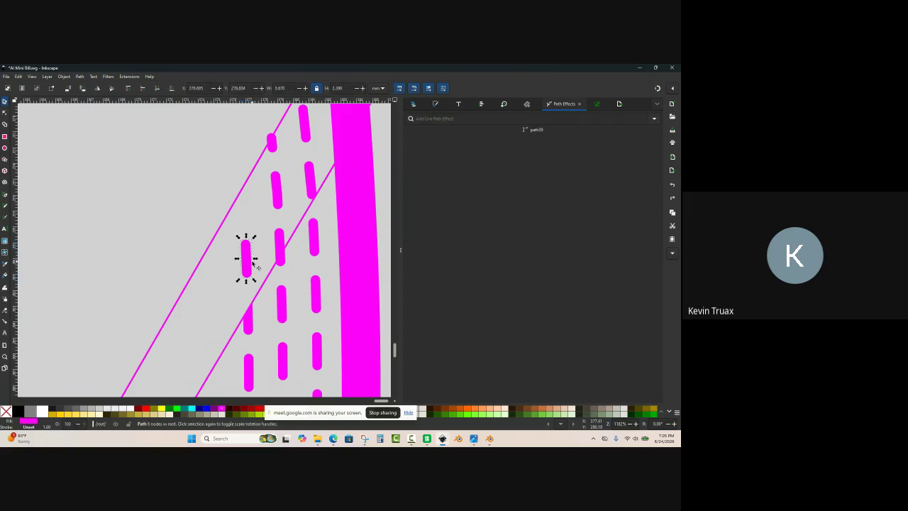
pyautogui.press('Delete')
pyautogui.keyDown('ctrl'); pyautogui.scroll(-5, 248, 184); pyautogui.keyUp('ctrl')
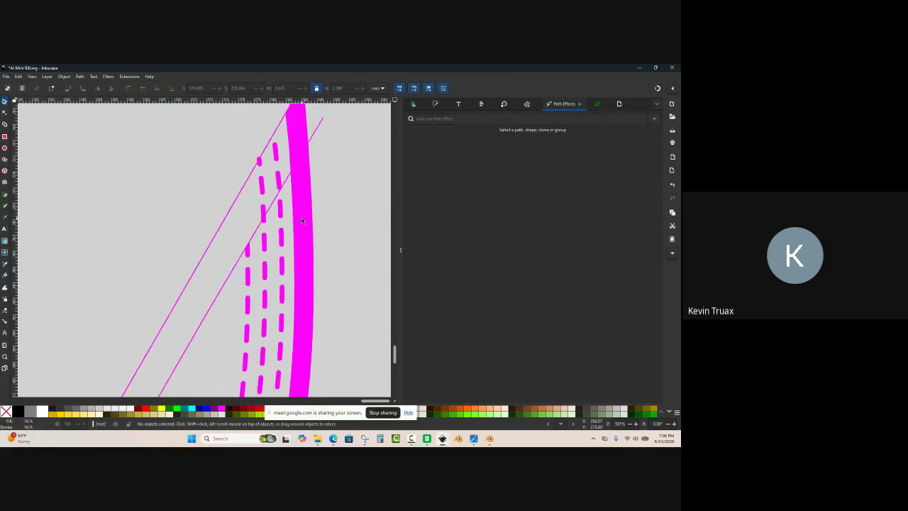
# Step: Divide the middle dashed stitch row along the inner outline and clear the selection
pyautogui.keyDown('ctrl'); pyautogui.scroll(4, 283, 224); pyautogui.keyUp('ctrl')
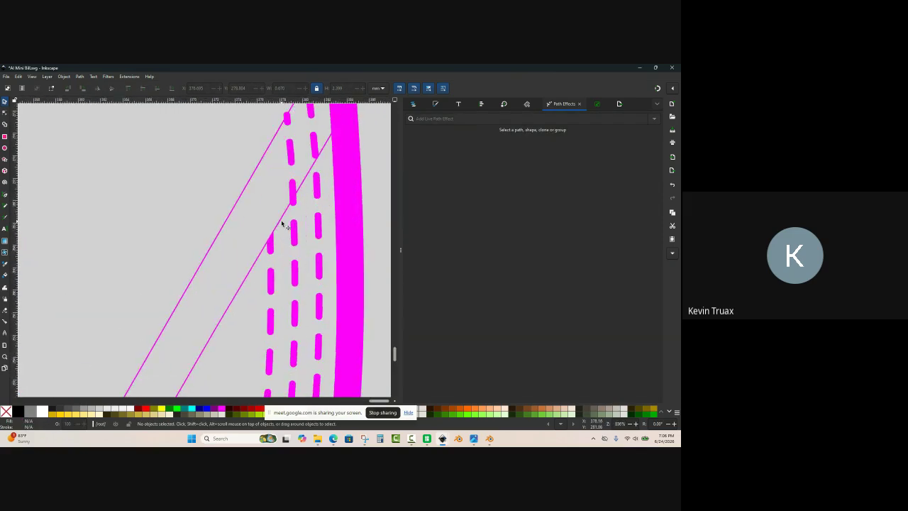
pyautogui.click(280, 224)
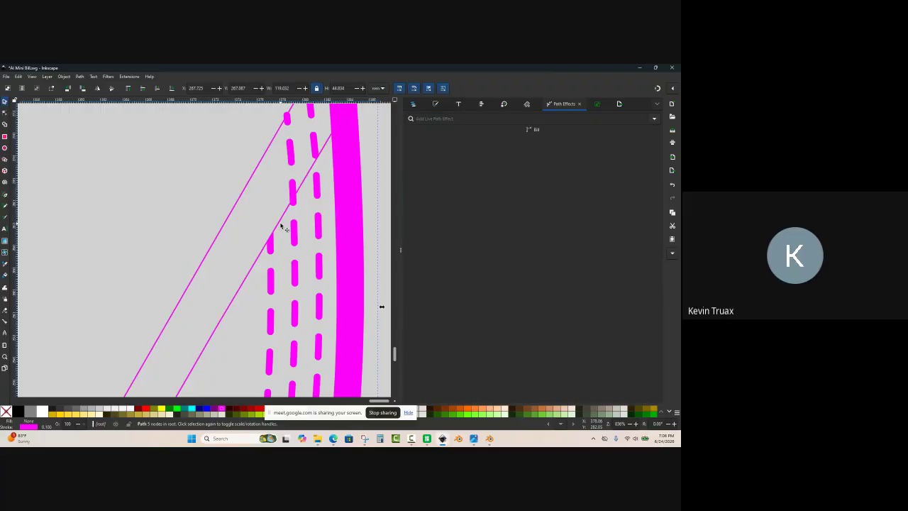
pyautogui.keyDown('shift'); pyautogui.click(294, 160); pyautogui.keyUp('shift')
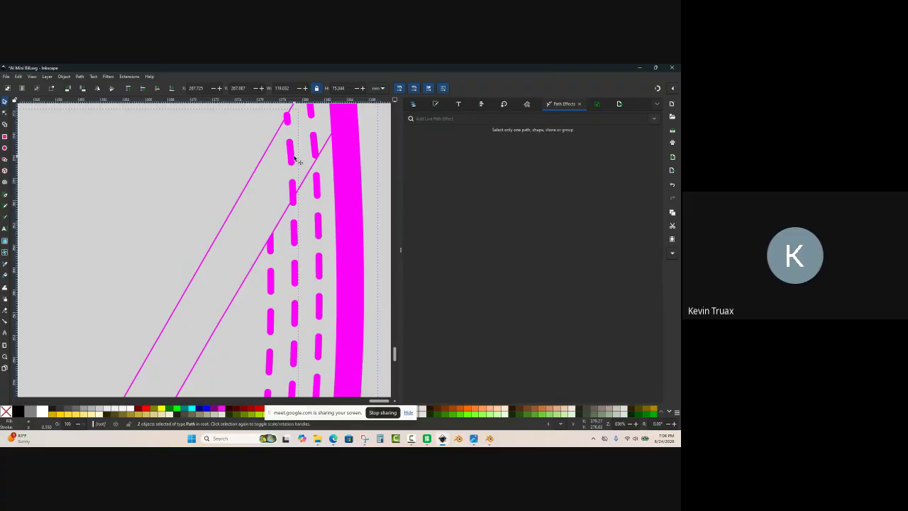
pyautogui.press('ctrl')
pyautogui.click(221, 148)
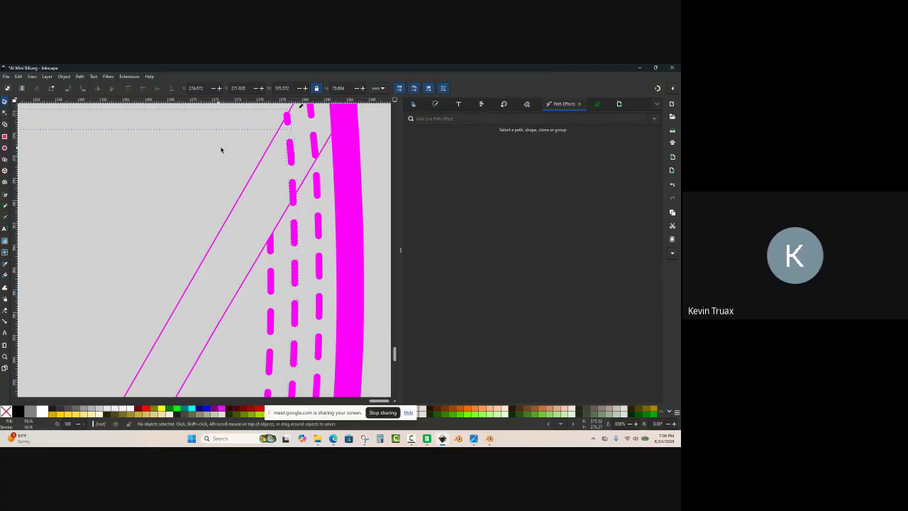
# Step: Delete the middle stitch row's cut-off piece and the two dashes above the inner outline on the right arm
pyautogui.click(291, 193)
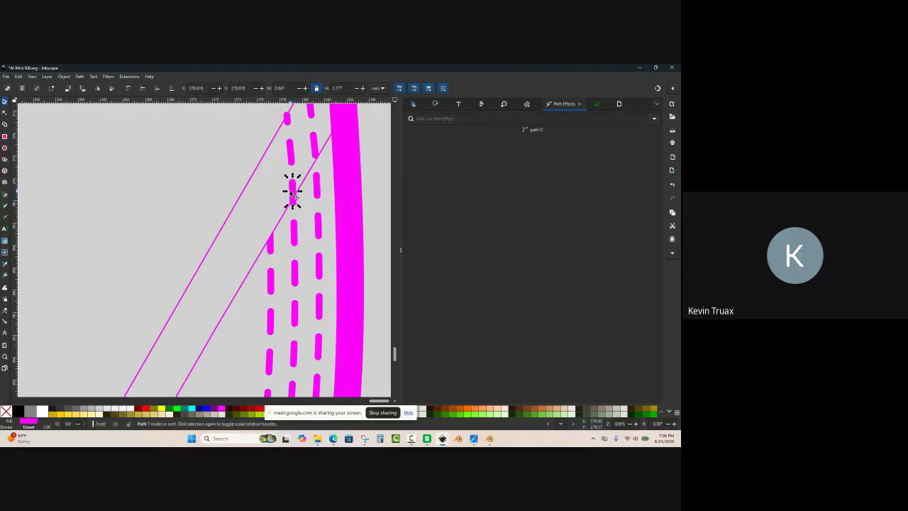
pyautogui.press('Delete')
pyautogui.click(289, 154)
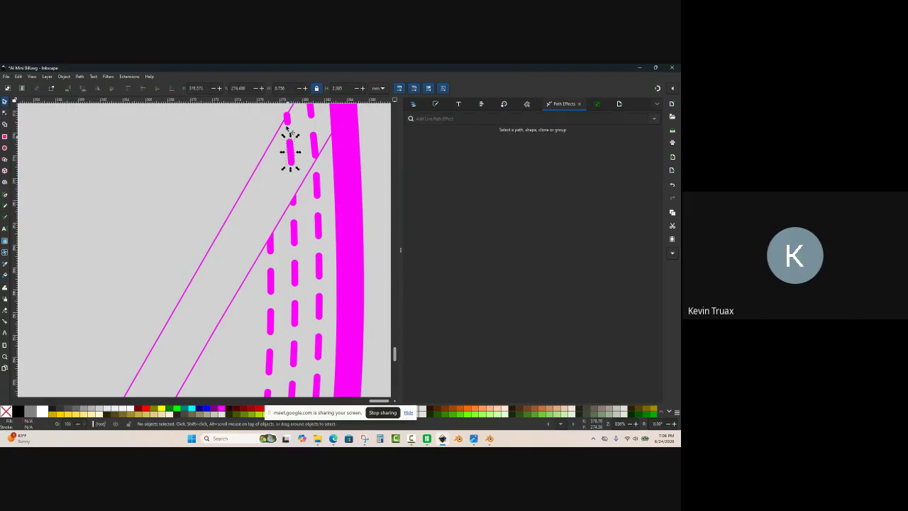
pyautogui.press('Delete')
pyautogui.click(287, 119)
pyautogui.press('Delete')
# Step: Delete the middle stitch row's cut-off piece and remaining dash above the inner outline on the left arm
pyautogui.keyDown('ctrl'); pyautogui.scroll(-4, 297, 163); pyautogui.keyUp('ctrl')
pyautogui.keyDown('ctrl'); pyautogui.scroll(-2, 178, 191); pyautogui.keyUp('ctrl')
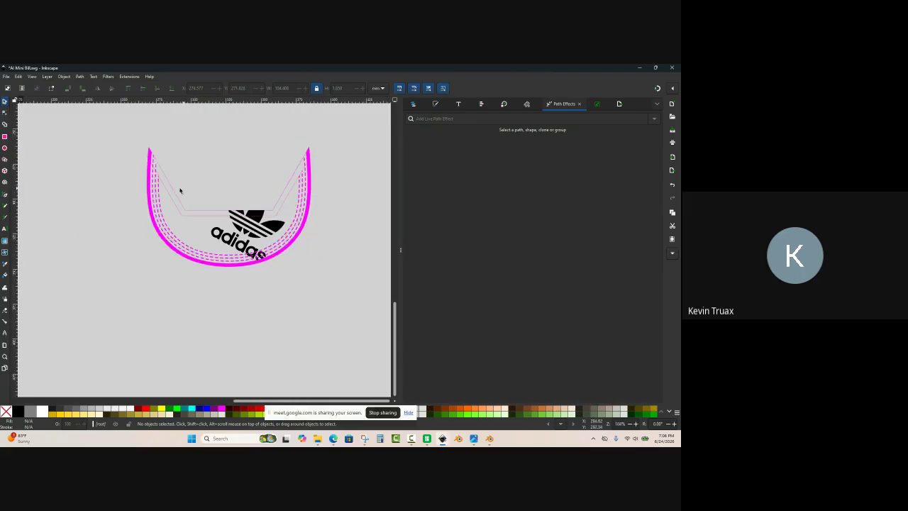
pyautogui.keyDown('ctrl'); pyautogui.scroll(6, 154, 154); pyautogui.keyUp('ctrl')
pyautogui.click(176, 227)
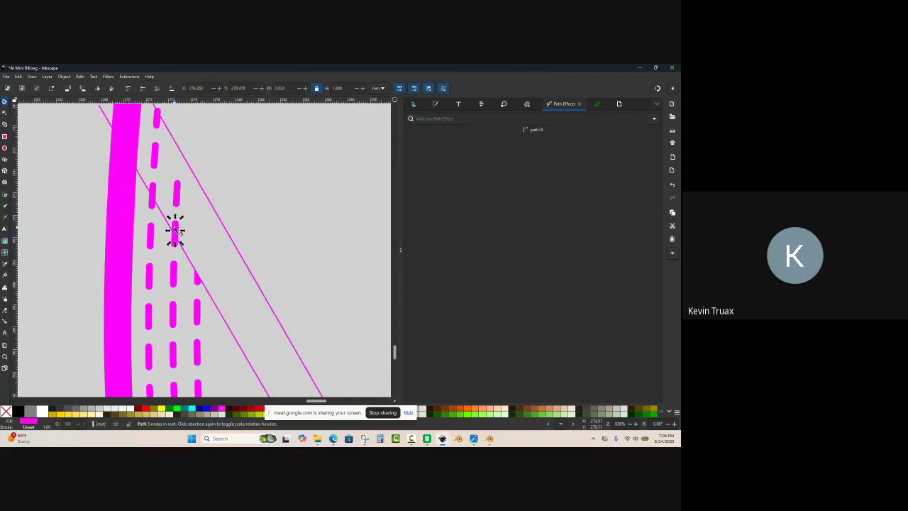
pyautogui.press('Delete')
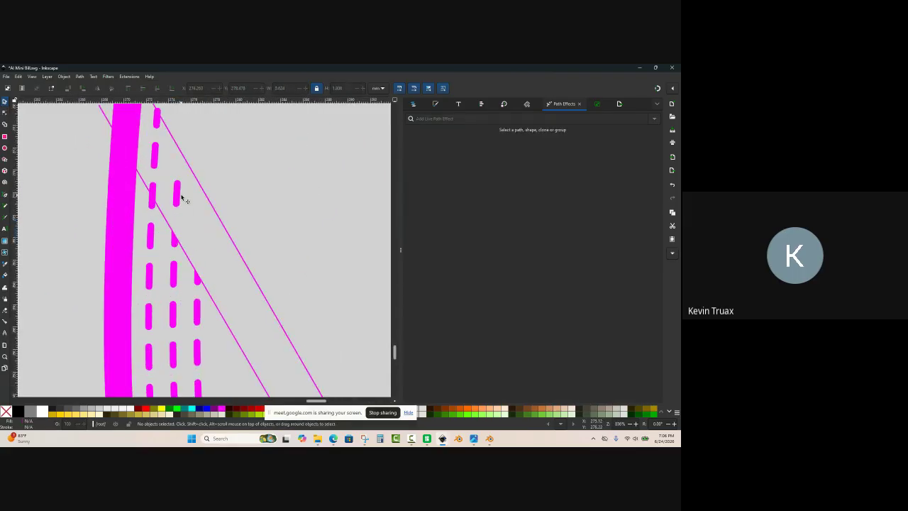
pyautogui.click(176, 193)
pyautogui.press('Delete')
# Step: Divide the outermost dashed stitch row along the inner outline
pyautogui.click(170, 222)
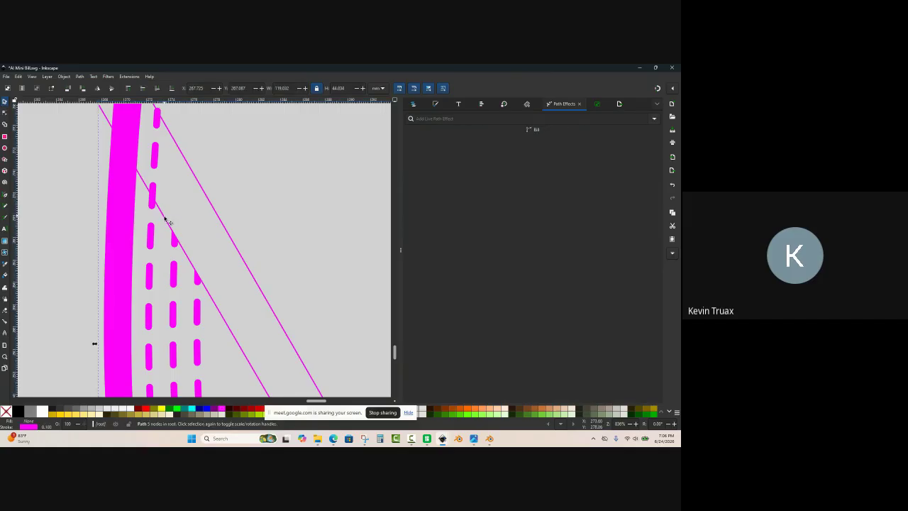
pyautogui.keyDown('shift'); pyautogui.click(158, 168); pyautogui.keyUp('shift')
pyautogui.press('ctrl')
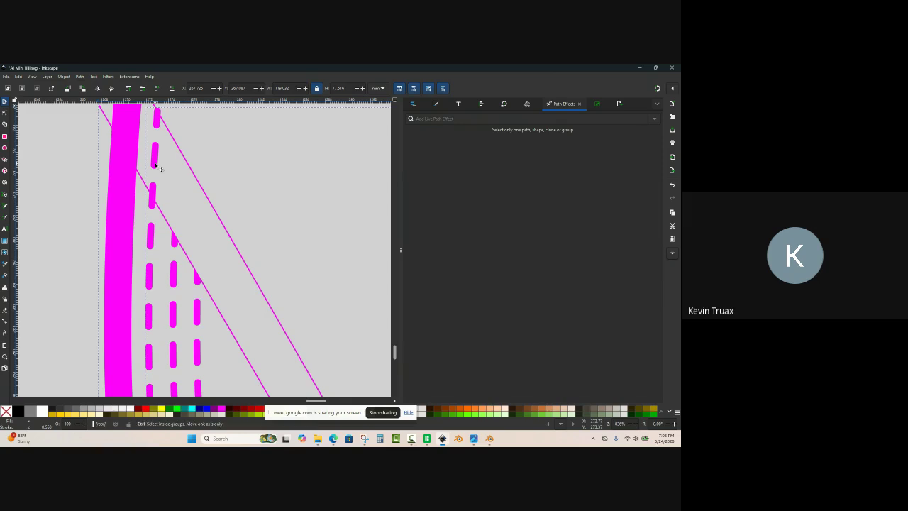
pyautogui.hotkey('ctrl', '/')
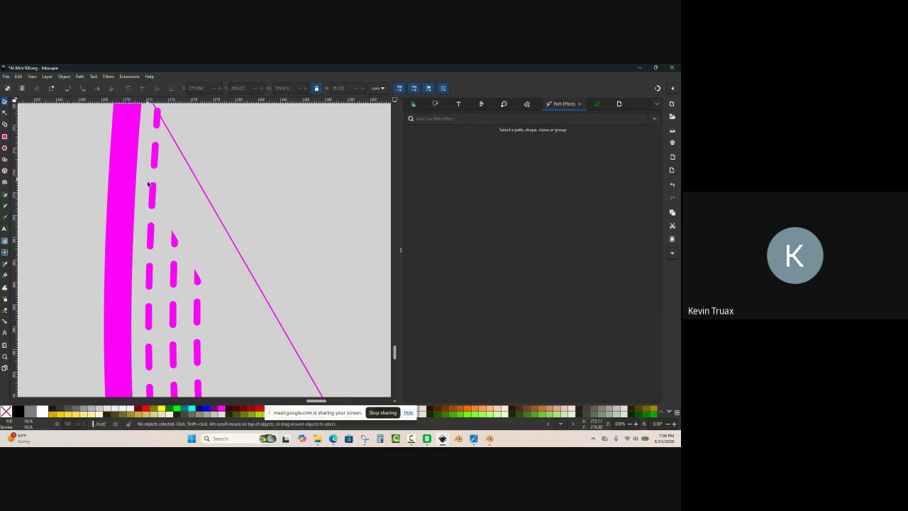
# Step: Delete the outermost stitch row's cut-off piece and the two dashes above the cut on the left arm
pyautogui.click(155, 189)
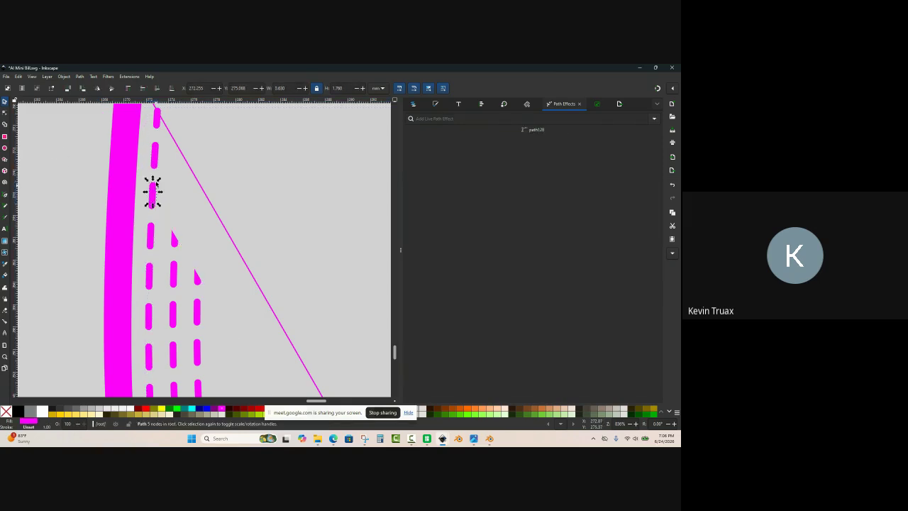
pyautogui.press('Delete')
pyautogui.click(154, 149)
pyautogui.press('Delete')
pyautogui.click(157, 117)
pyautogui.press('Delete')
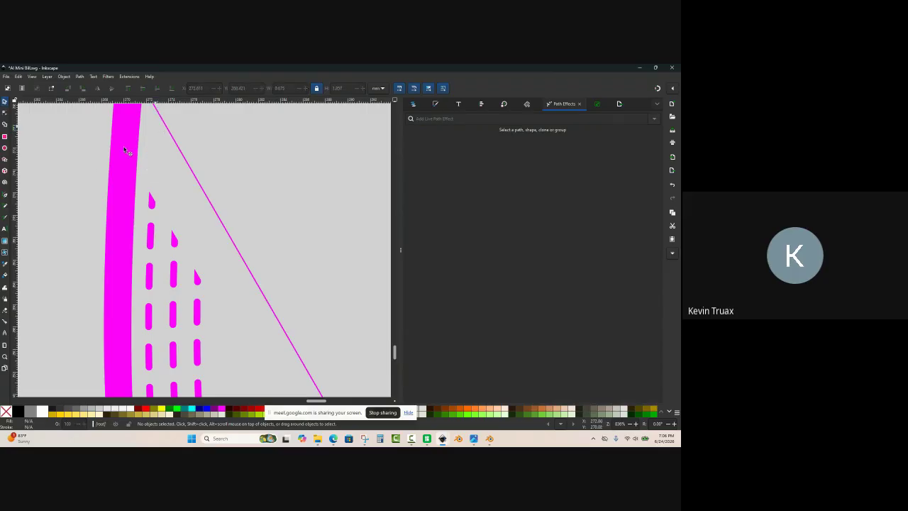
# Step: Delete the outermost stitch row's cut dash and the dash above it on the right arm
pyautogui.keyDown('ctrl'); pyautogui.scroll(-5, 51, 185); pyautogui.keyUp('ctrl')
pyautogui.keyDown('ctrl'); pyautogui.scroll(2, 282, 161); pyautogui.keyUp('ctrl')
pyautogui.keyDown('ctrl'); pyautogui.scroll(2, 289, 227); pyautogui.keyUp('ctrl')
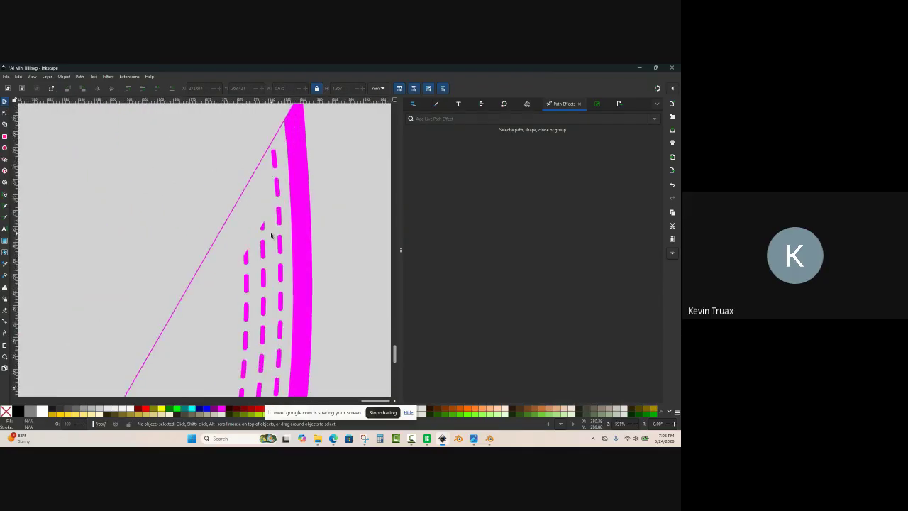
pyautogui.keyDown('ctrl'); pyautogui.scroll(1, 271, 236); pyautogui.keyUp('ctrl')
pyautogui.click(278, 168)
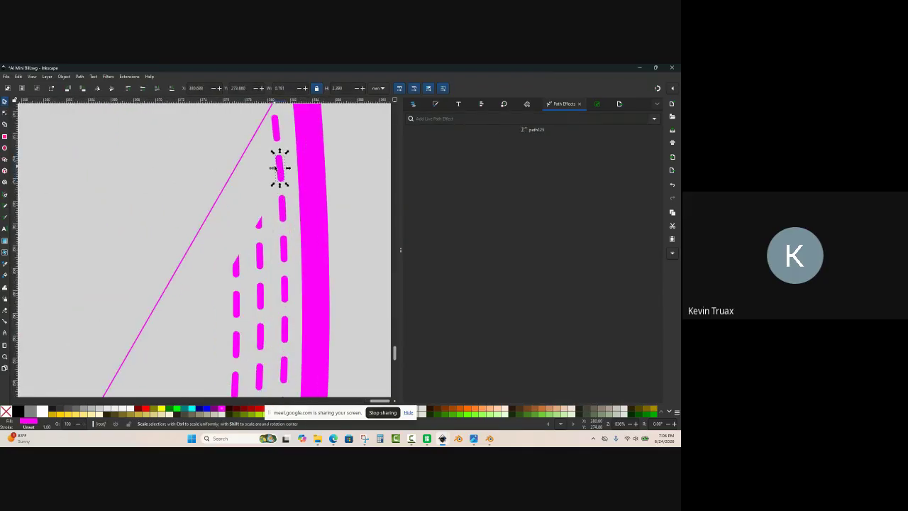
pyautogui.press('Delete')
pyautogui.click(276, 130)
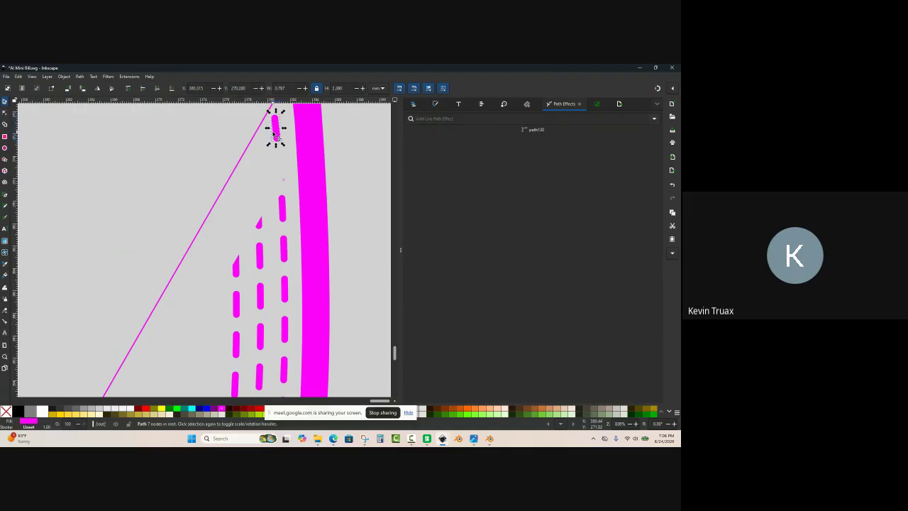
pyautogui.press('Delete')
# Step: Undo the outermost stitch row's dash deletions and its division along the inner outline
pyautogui.keyDown('ctrl'); pyautogui.scroll(-4, 305, 146); pyautogui.keyUp('ctrl')
pyautogui.keyDown('ctrl'); pyautogui.scroll(-3, 333, 157); pyautogui.keyUp('ctrl')
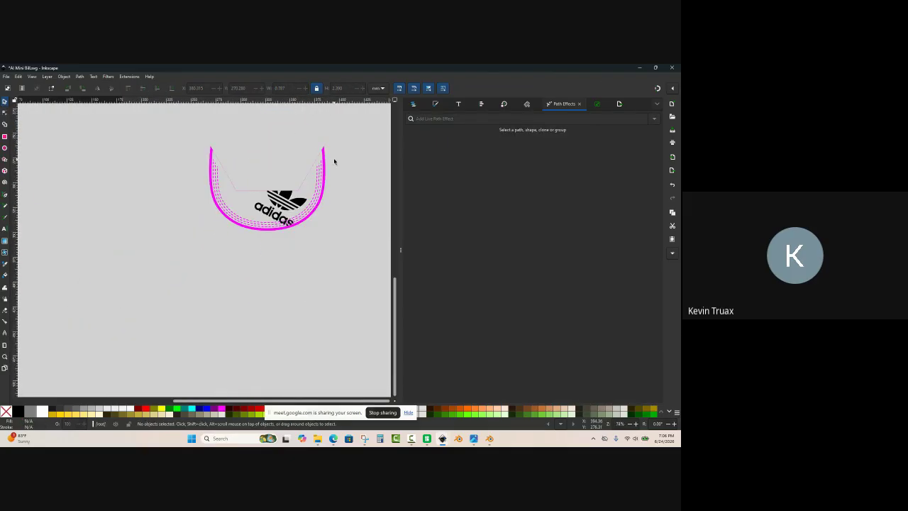
pyautogui.keyDown('ctrl'); pyautogui.scroll(2, 334, 157); pyautogui.keyUp('ctrl')
pyautogui.keyDown('ctrl'); pyautogui.scroll(2, 79, 158); pyautogui.keyUp('ctrl')
pyautogui.keyDown('ctrl'); pyautogui.scroll(-2, 87, 170); pyautogui.keyUp('ctrl')
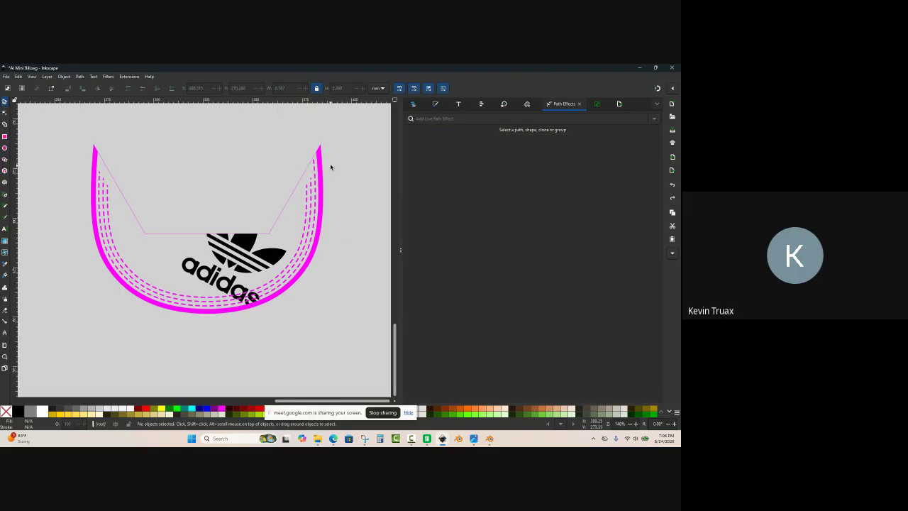
pyautogui.keyDown('ctrl'); pyautogui.scroll(4, 332, 165); pyautogui.keyUp('ctrl')
pyautogui.keyDown('ctrl'); pyautogui.scroll(1, 324, 171); pyautogui.keyUp('ctrl')
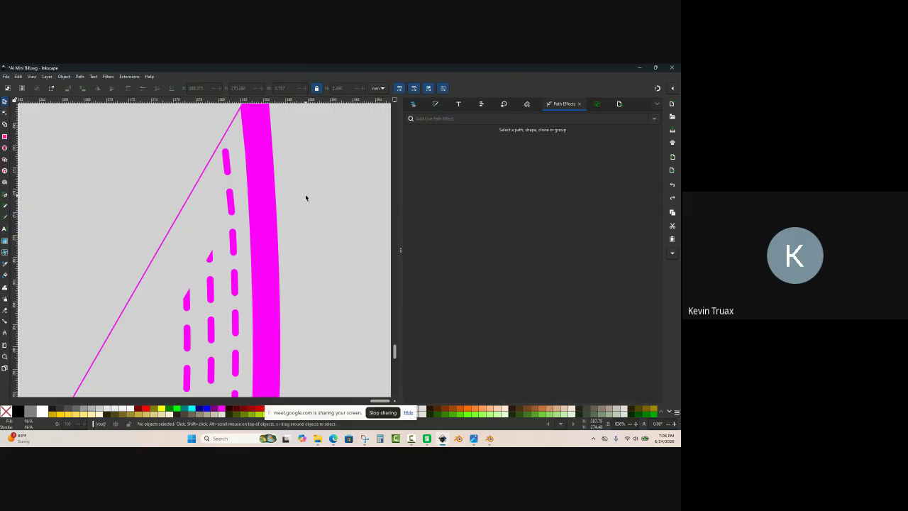
pyautogui.keyDown('ctrl'); pyautogui.scroll(1, 246, 218); pyautogui.keyUp('ctrl')
pyautogui.keyDown('ctrl'); pyautogui.scroll(2, 246, 218); pyautogui.keyUp('ctrl')
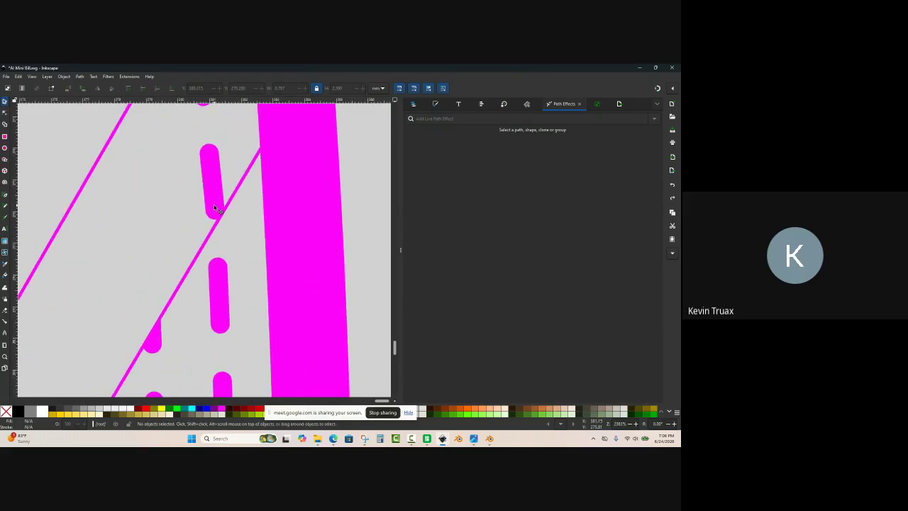
# Step: Switch the canvas to outline display and divide the outermost dashed stitch row along the inner outline
pyautogui.click(220, 210)
pyautogui.moveTo(220, 210)
pyautogui.mouseDown()
pyautogui.moveTo(196, 202)
pyautogui.moveTo(214, 212)
pyautogui.mouseUp()
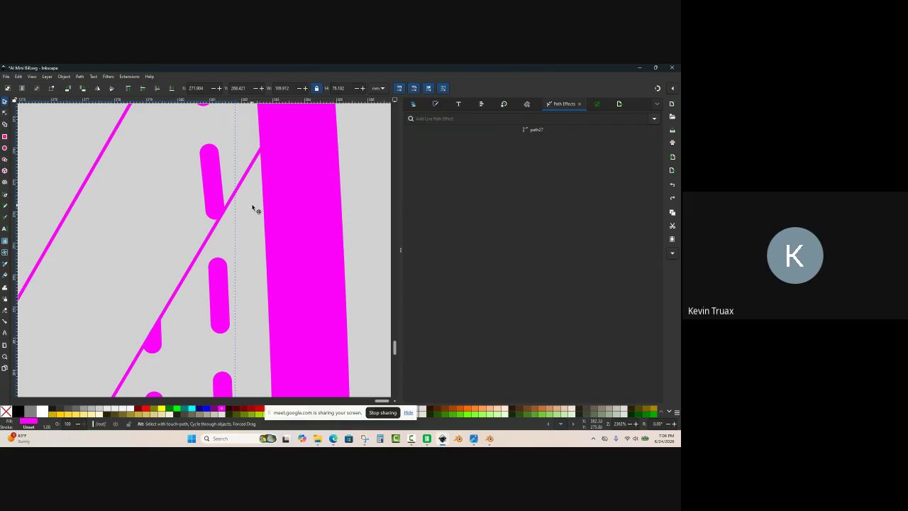
pyautogui.press('ctrl+KP_5')
pyautogui.keyDown('ctrl'); pyautogui.scroll(3, 230, 210); pyautogui.keyUp('ctrl')
pyautogui.keyDown('ctrl'); pyautogui.scroll(-4, 244, 200); pyautogui.keyUp('ctrl')
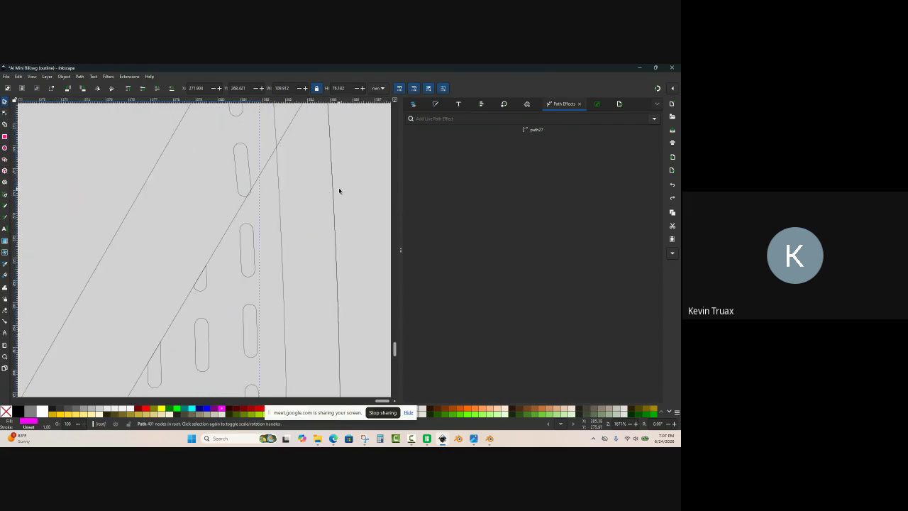
pyautogui.click(340, 190)
pyautogui.click(239, 214)
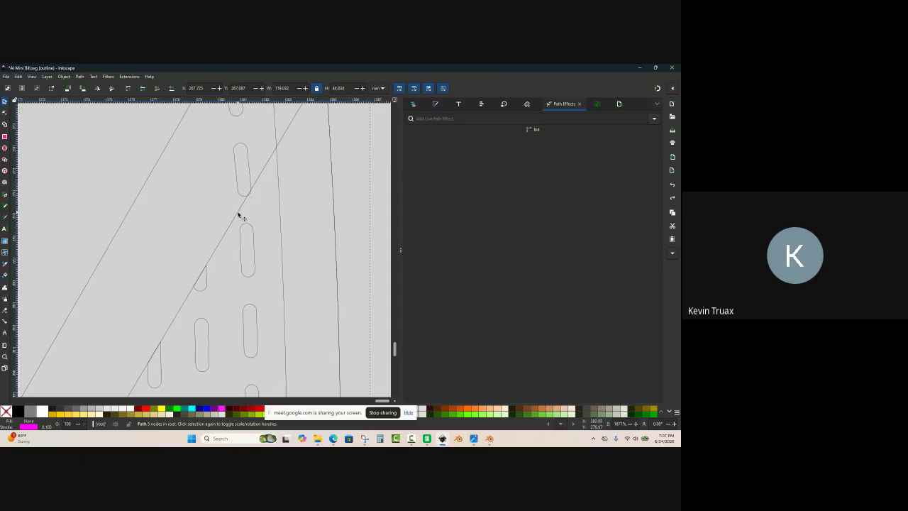
pyautogui.keyDown('shift'); pyautogui.click(250, 177); pyautogui.keyUp('shift')
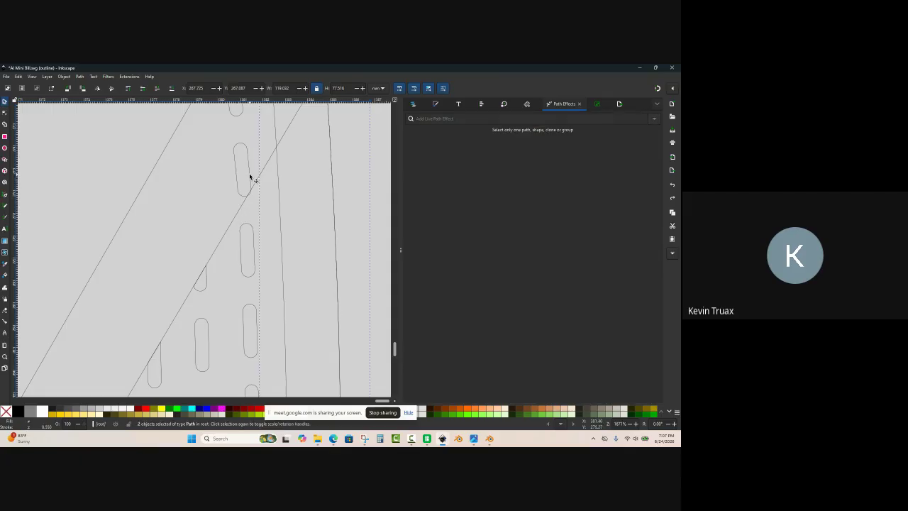
pyautogui.hotkey('ctrl', '/')
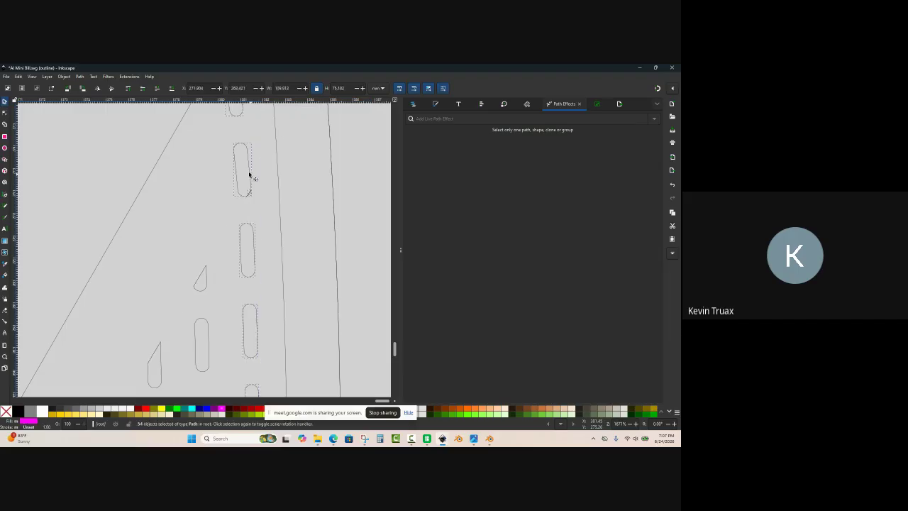
pyautogui.press('Escape')
# Step: Delete the outermost stitch row's cut dash, its tiny leftover sliver and the dash above it on the right arm
pyautogui.keyDown('ctrl'); pyautogui.scroll(3, 259, 194); pyautogui.keyUp('ctrl')
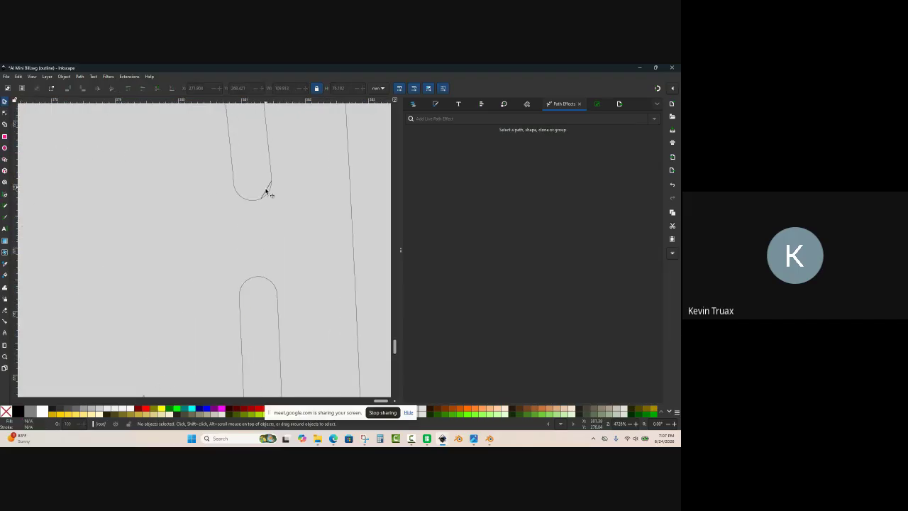
pyautogui.click(271, 178)
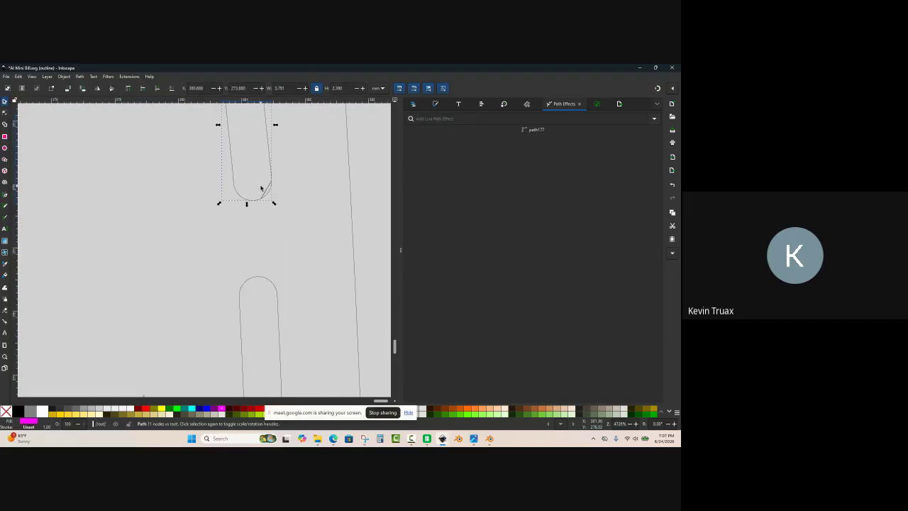
pyautogui.press('Delete')
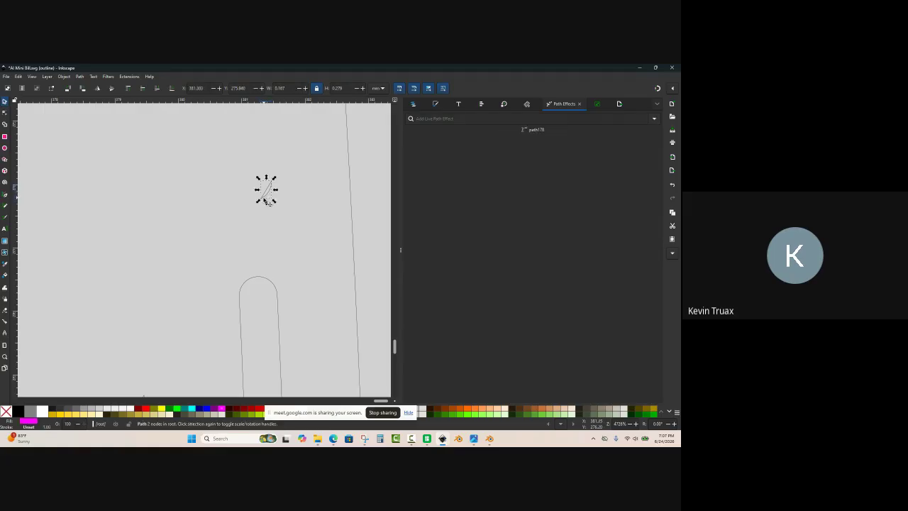
pyautogui.keyDown('ctrl'); pyautogui.scroll(-4, 266, 197); pyautogui.keyUp('ctrl')
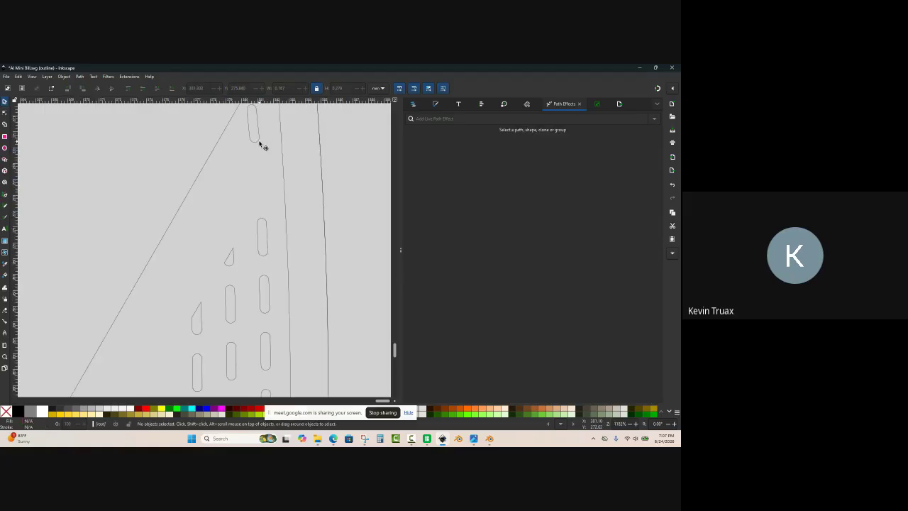
pyautogui.click(260, 144)
pyautogui.press('Delete')
pyautogui.keyDown('ctrl'); pyautogui.scroll(-9, 270, 164); pyautogui.keyUp('ctrl')
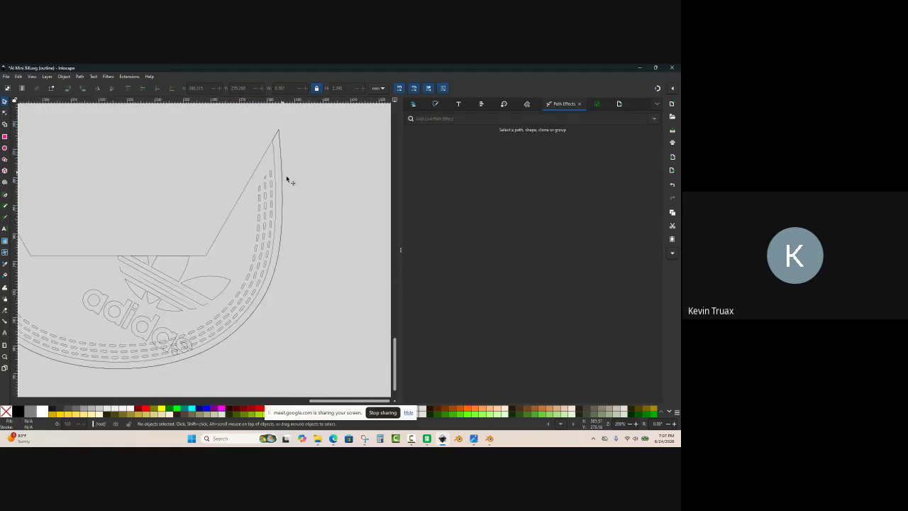
# Step: Delete the outermost stitch row's cut-off piece and the two dashes above it on the left arm
pyautogui.keyDown('ctrl'); pyautogui.scroll(6, 207, 184); pyautogui.keyUp('ctrl')
pyautogui.keyDown('ctrl'); pyautogui.scroll(3, 251, 244); pyautogui.keyUp('ctrl')
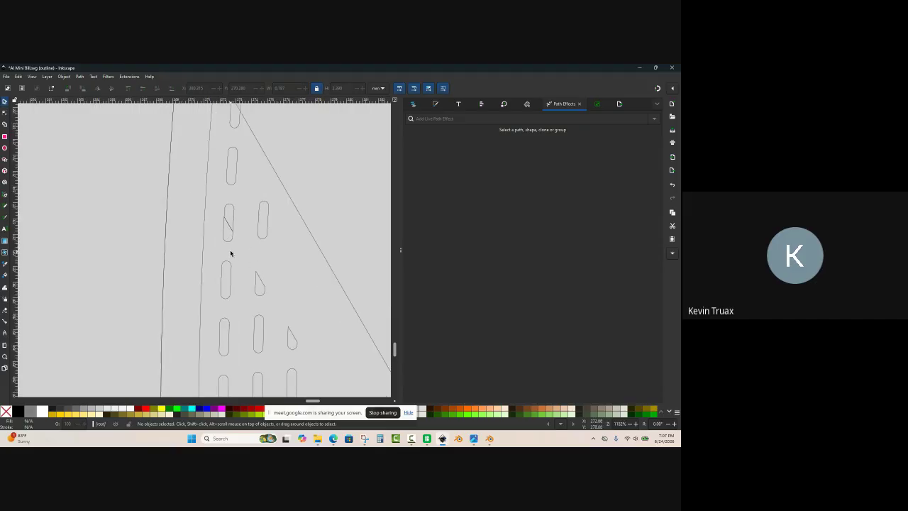
pyautogui.click(235, 223)
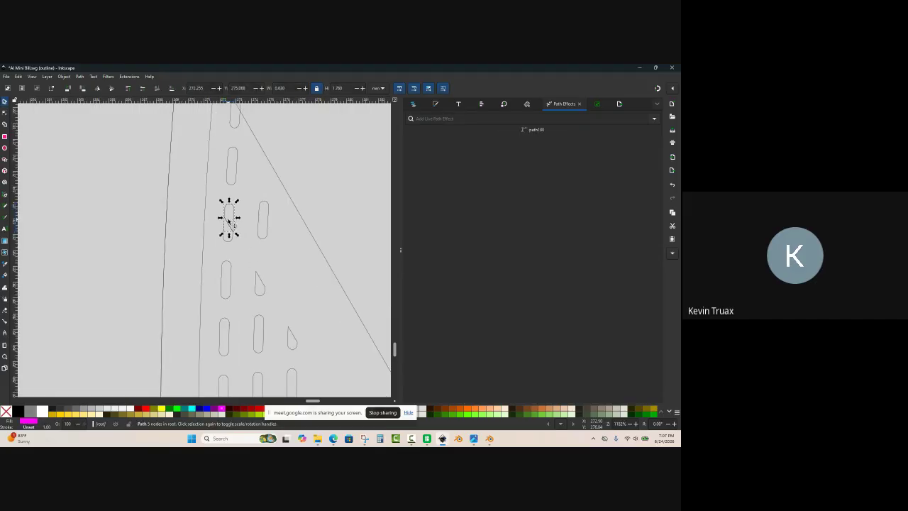
pyautogui.press('Delete')
pyautogui.click(237, 172)
pyautogui.press('Delete')
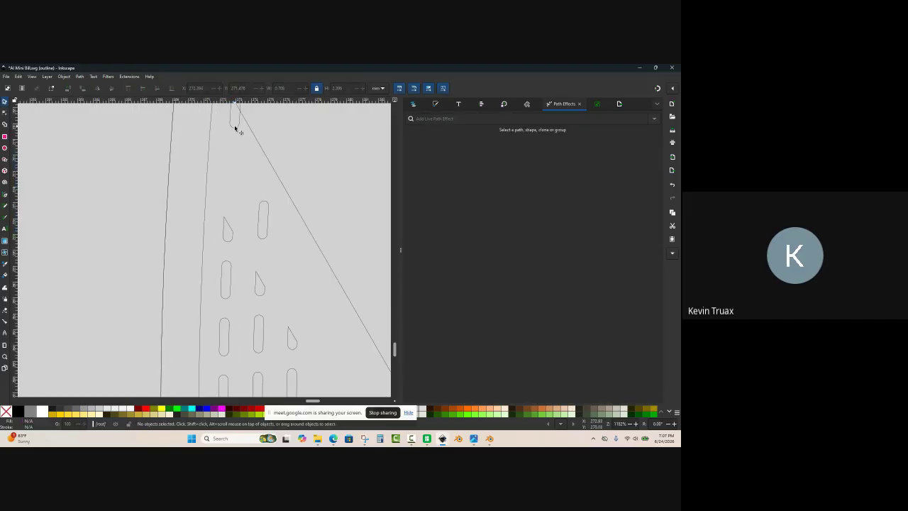
pyautogui.click(235, 132)
pyautogui.press('Delete')
# Step: Delete the middle stitch row's leftover dash above the cut on the left arm and return to the normal display mode
pyautogui.click(259, 215)
pyautogui.press('Delete')
pyautogui.keyDown('ctrl'); pyautogui.scroll(-3, 162, 168); pyautogui.keyUp('ctrl')
pyautogui.press('ctrl+KP_5')
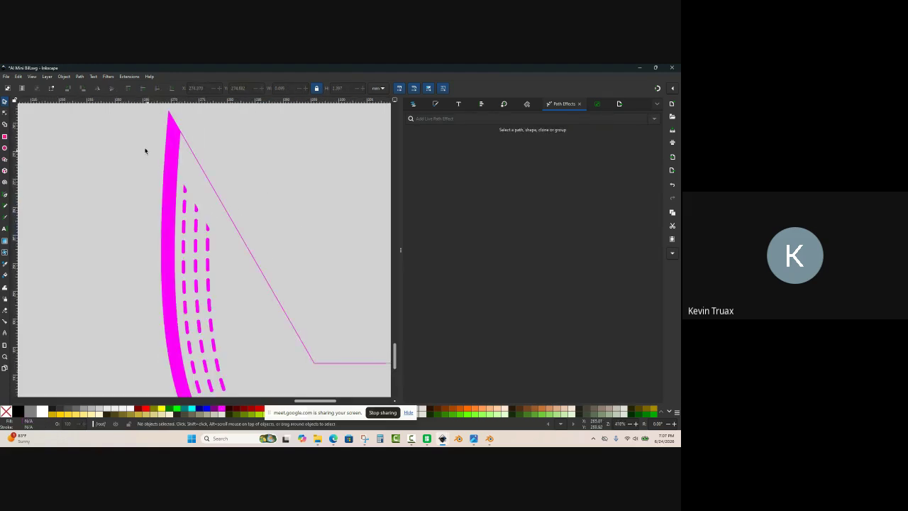
pyautogui.keyDown('ctrl'); pyautogui.scroll(-4, 128, 157); pyautogui.keyUp('ctrl')
pyautogui.keyDown('ctrl'); pyautogui.scroll(1, 282, 142); pyautogui.keyUp('ctrl')
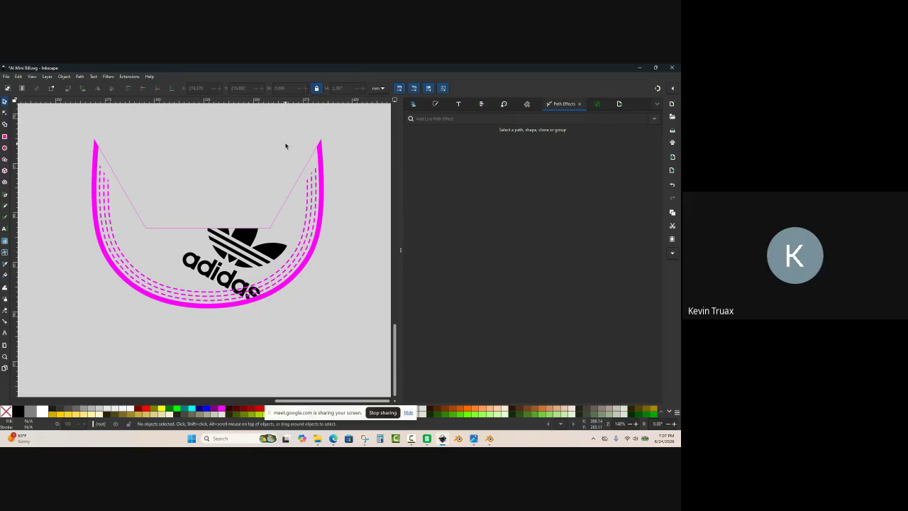
# Step: Fill the main bill shape with Aqua
pyautogui.click(124, 193)
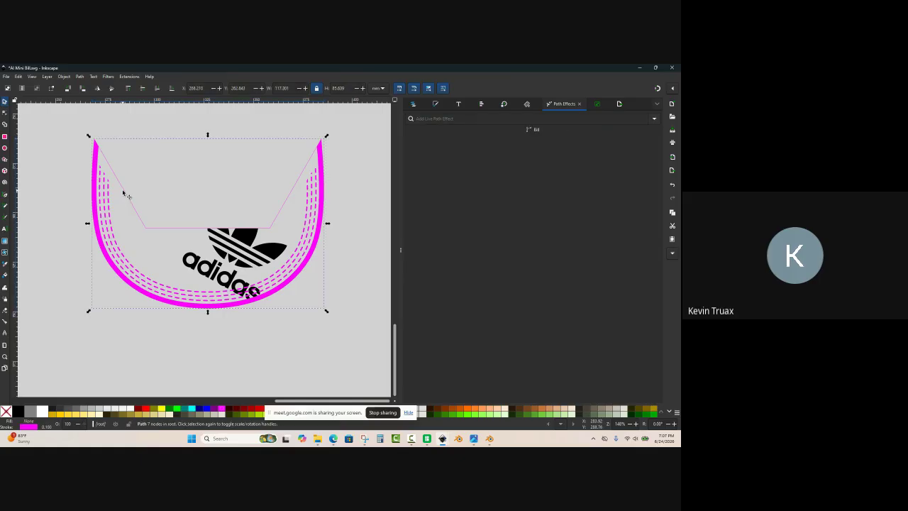
pyautogui.click(192, 409)
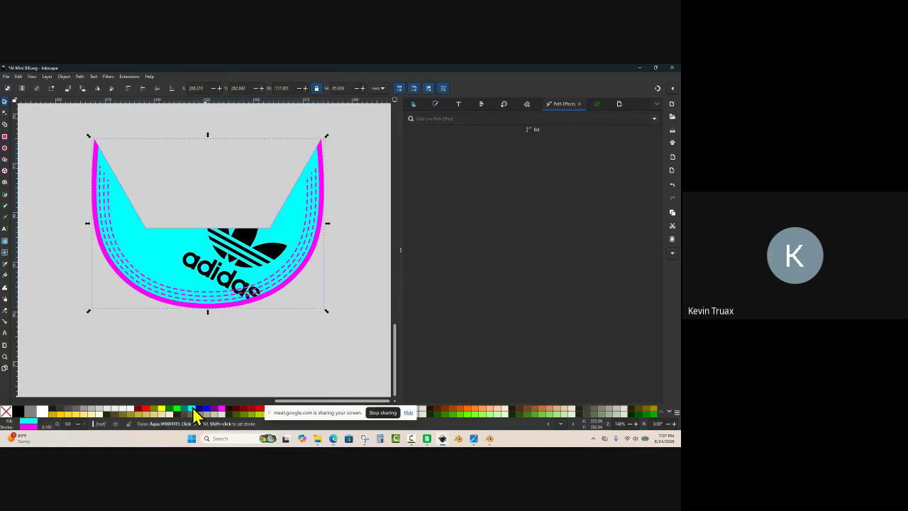
pyautogui.click(129, 331)
pyautogui.keyDown('ctrl'); pyautogui.scroll(-1, 82, 186); pyautogui.keyUp('ctrl')
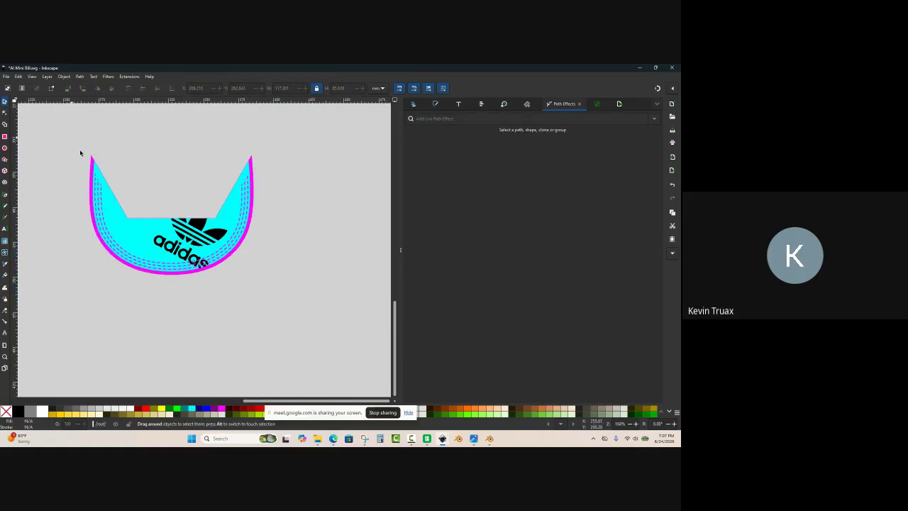
# Step: Remove the stroke from all of the bill's artwork and save the drawing
pyautogui.moveTo(283, 291); pyautogui.dragTo(287, 293)
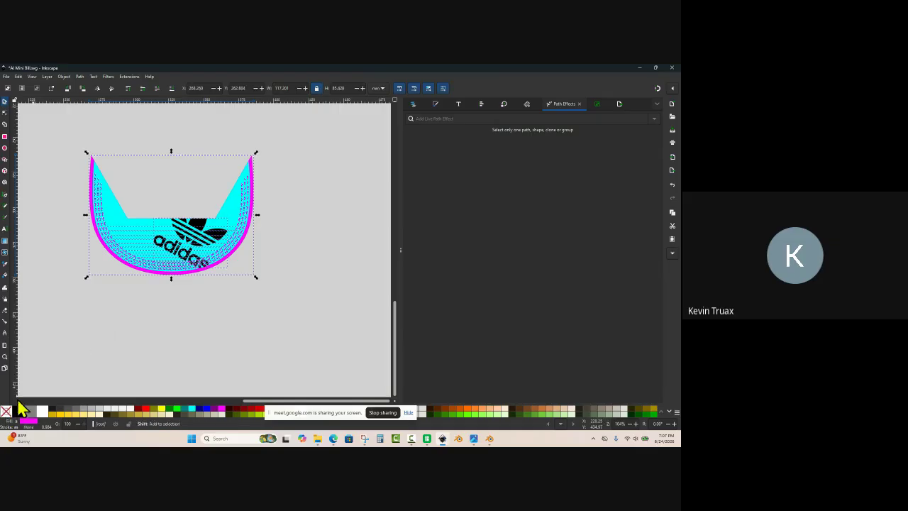
pyautogui.click(108, 267)
pyautogui.click(126, 215)
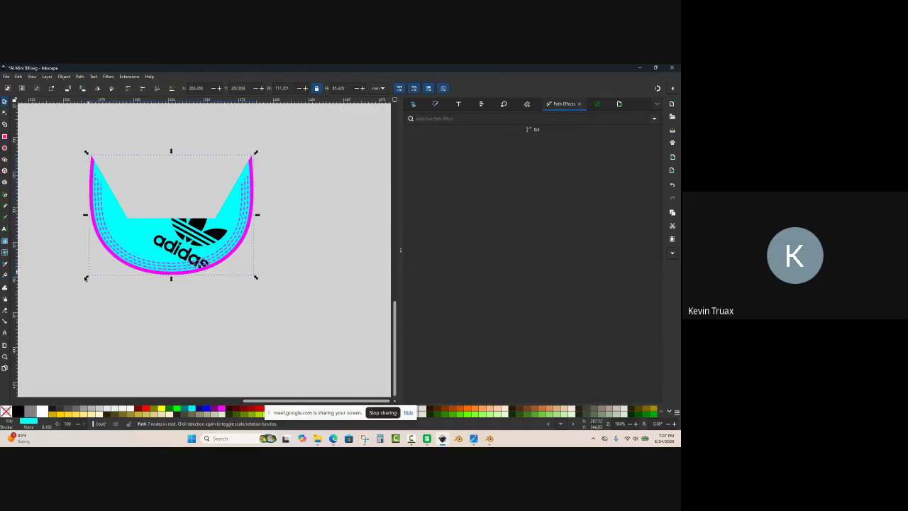
pyautogui.click(78, 285)
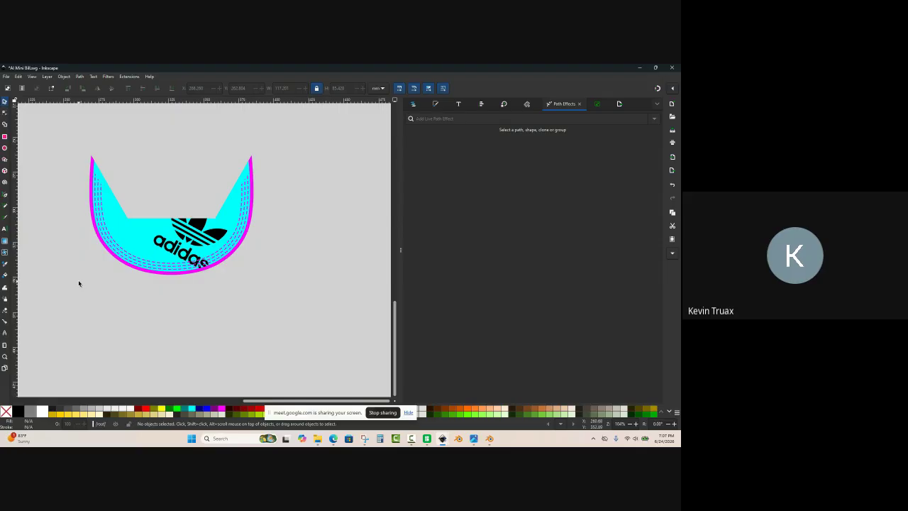
pyautogui.hotkey('ctrl', 's')
# Step: Switch to Bambu Studio and add five empty plates to the A1 Mini Cap Gift Box project
pyautogui.click(429, 434)
pyautogui.moveTo(429, 383)
pyautogui.mouseDown()
pyautogui.moveTo(415, 359)
pyautogui.moveTo(430, 369)
pyautogui.mouseUp()
pyautogui.scroll(-2, 433, 365)
pyautogui.scroll(2, 432, 358)
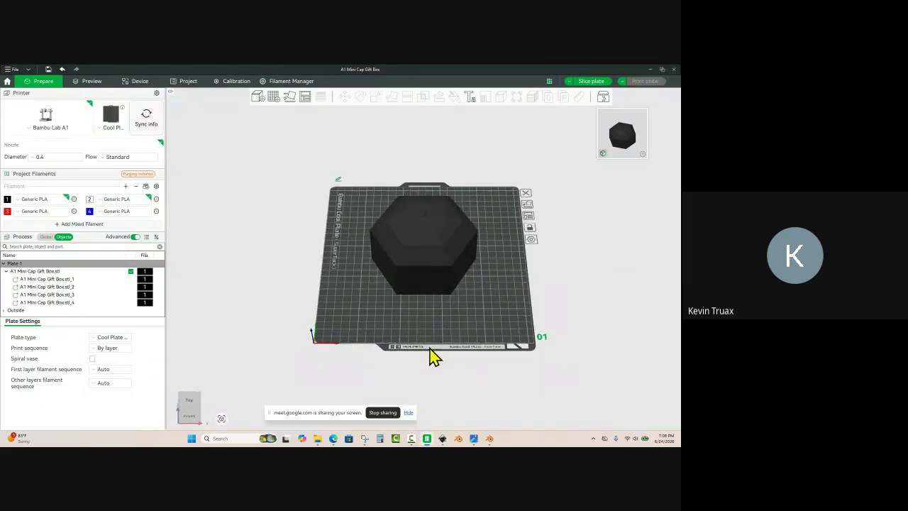
pyautogui.click(274, 97)
pyautogui.click(274, 97)
pyautogui.click(274, 97)
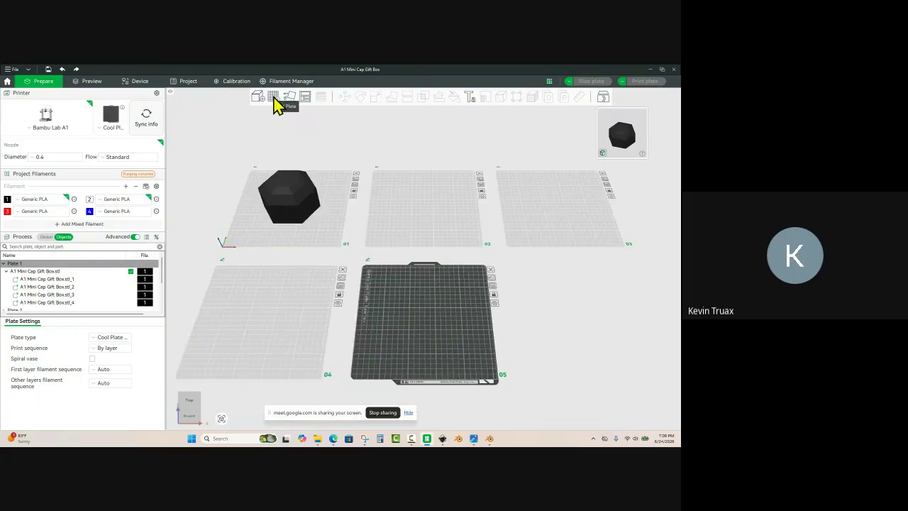
pyautogui.click(275, 97)
# Step: Copy the gift box model from plate 1 and paste it onto plate 4
pyautogui.click(322, 284)
pyautogui.scroll(5, 276, 223)
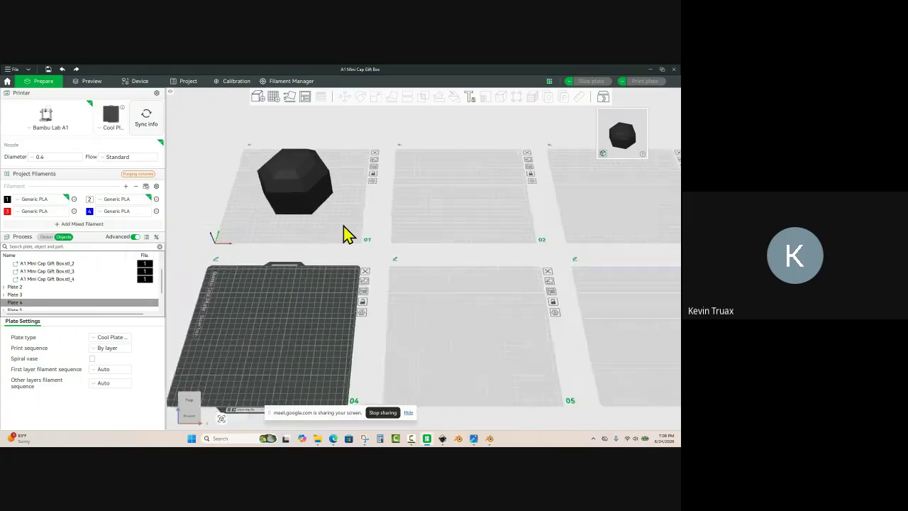
pyautogui.scroll(3, 314, 236)
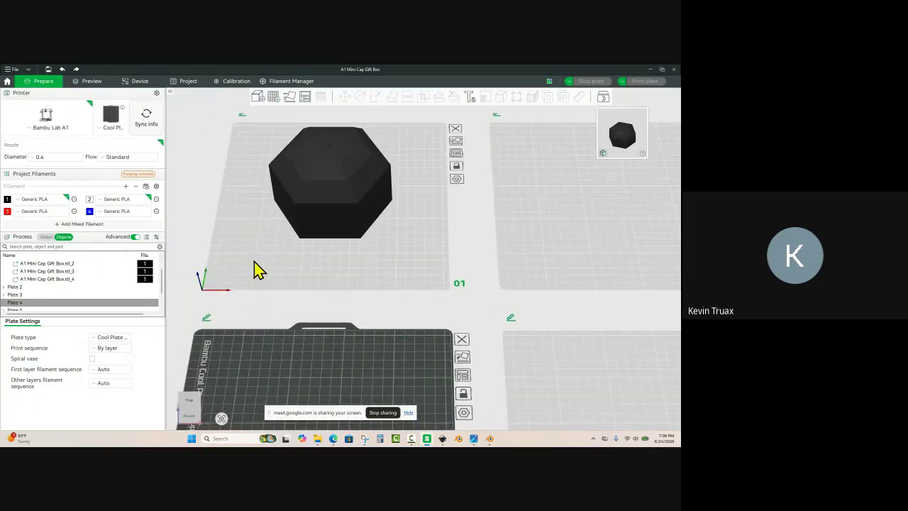
pyautogui.scroll(2, 245, 270)
pyautogui.click(334, 251)
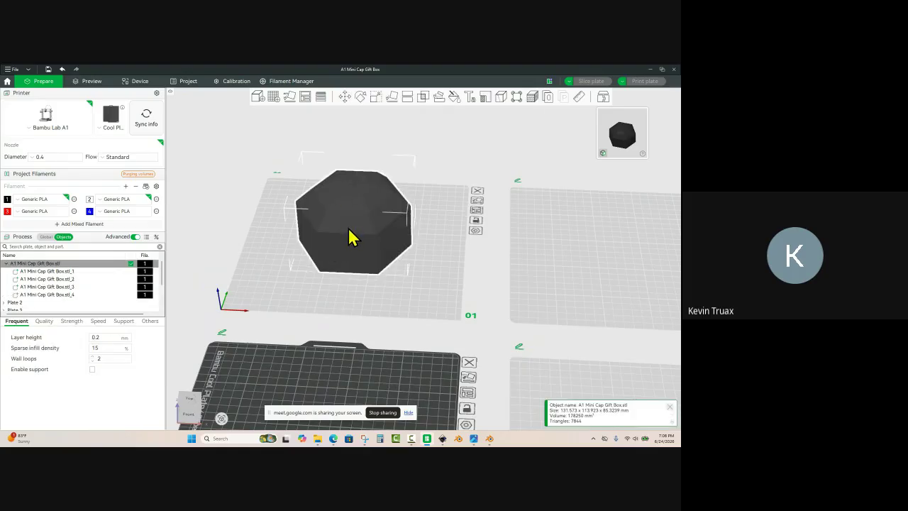
pyautogui.hotkey('ctrl', 'v')
pyautogui.scroll(-2, 340, 274)
pyautogui.click(332, 285)
pyautogui.scroll(-1, 335, 283)
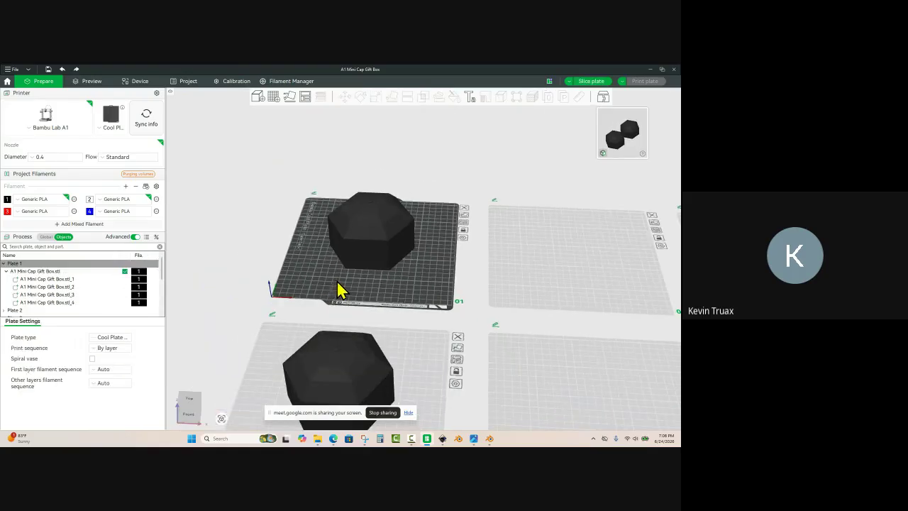
pyautogui.moveTo(338, 287); pyautogui.dragTo(353, 312)
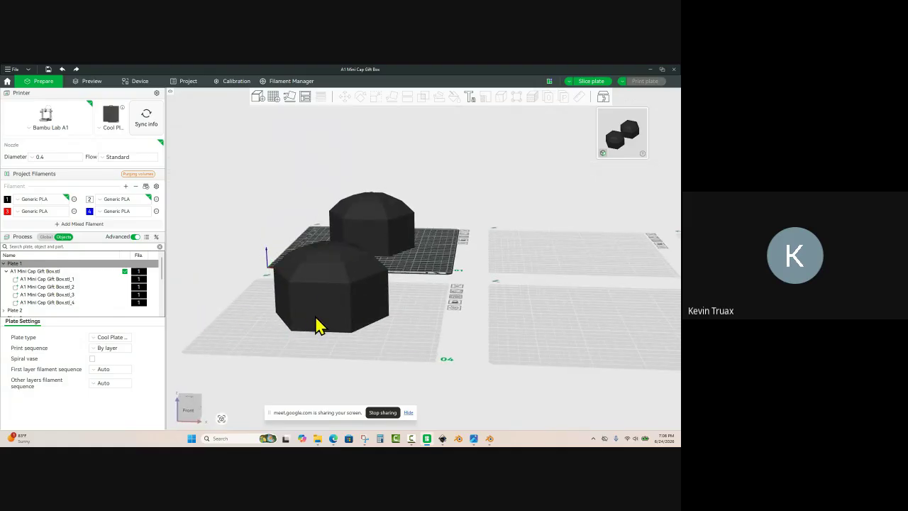
# Step: Delete the floor part and the hexagonal wall part from the gift box copy on plate 4, leaving only the lid
pyautogui.scroll(1, 365, 346)
pyautogui.moveTo(366, 345); pyautogui.dragTo(307, 235)
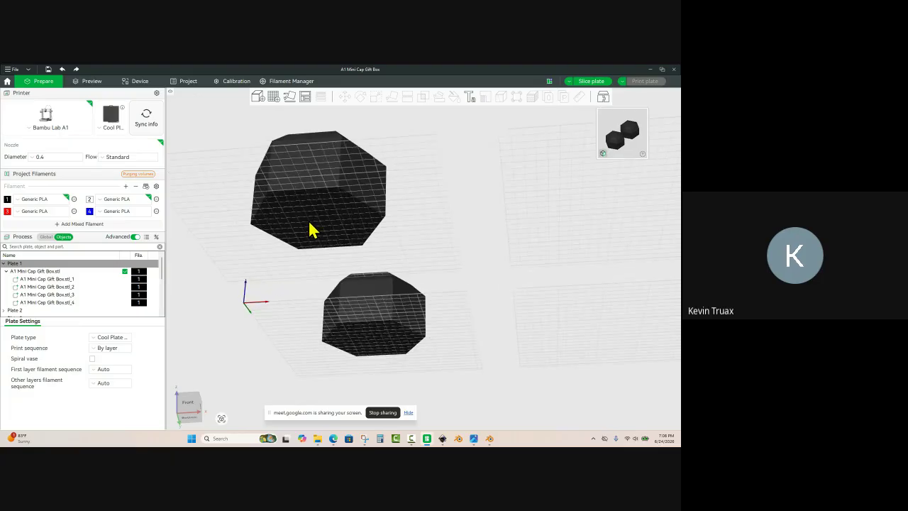
pyautogui.click(312, 230)
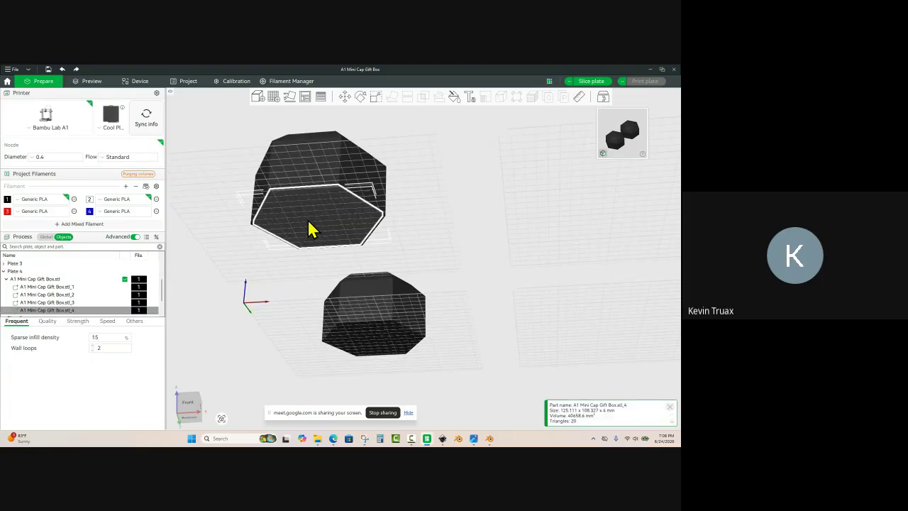
pyautogui.press('Delete')
pyautogui.scroll(1, 291, 224)
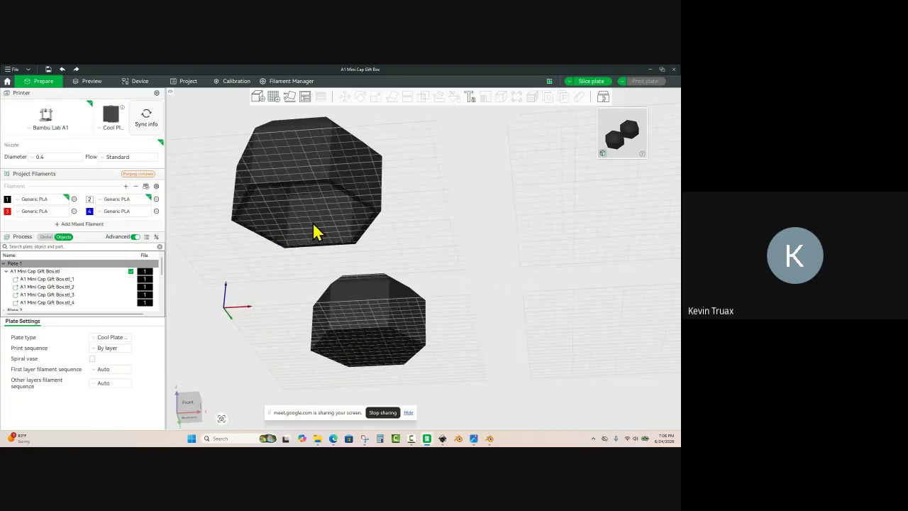
pyautogui.click(317, 233)
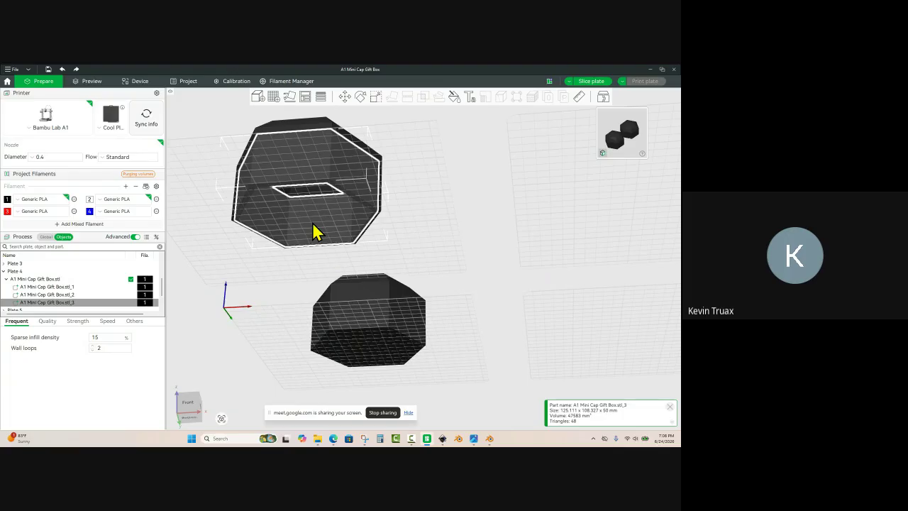
pyautogui.press('Delete')
# Step: Assign filament 2 to the small button on top of the cap lid on plate 4
pyautogui.moveTo(282, 259); pyautogui.dragTo(404, 387)
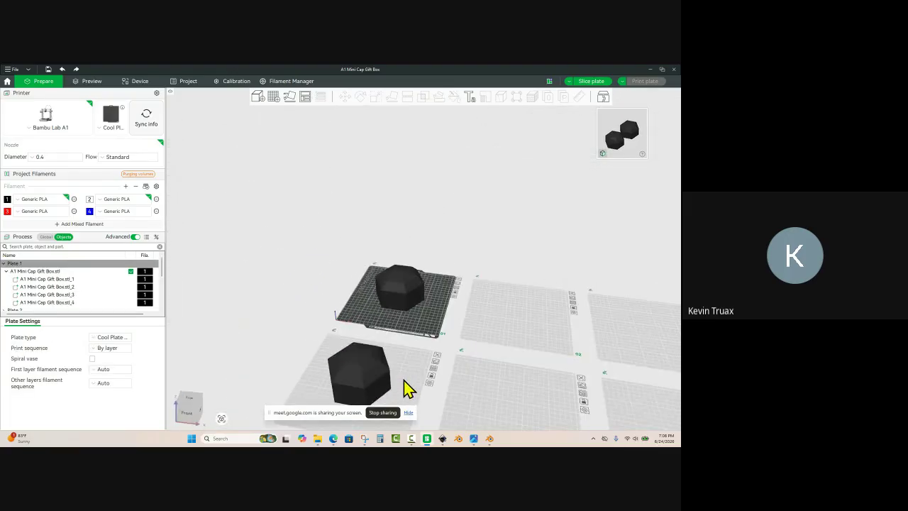
pyautogui.click(360, 374)
pyautogui.scroll(2, 401, 385)
pyautogui.moveTo(398, 376); pyautogui.dragTo(354, 252, button='right')
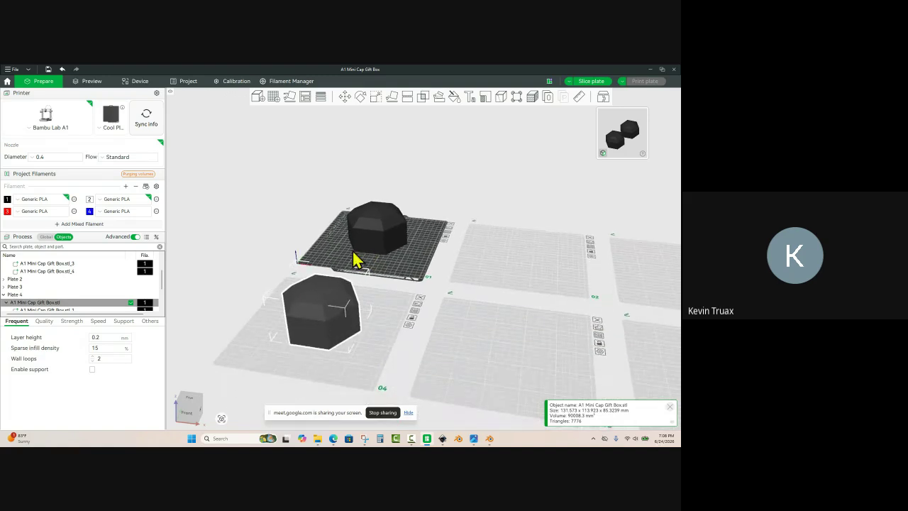
pyautogui.scroll(2, 308, 312)
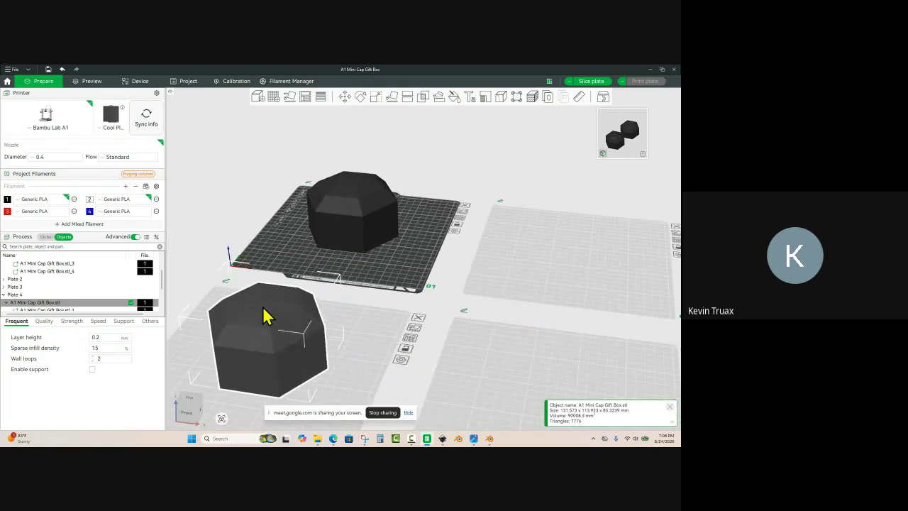
pyautogui.scroll(1, 263, 307)
pyautogui.click(346, 292)
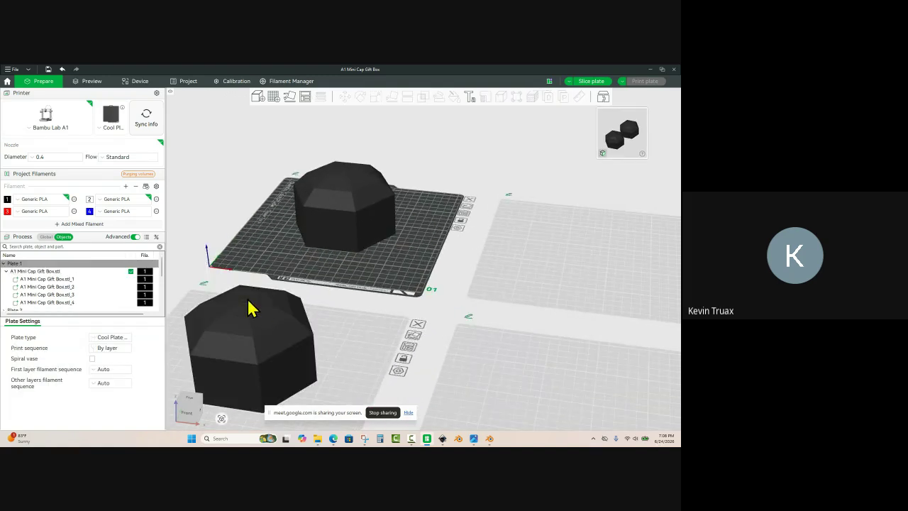
pyautogui.click(249, 307)
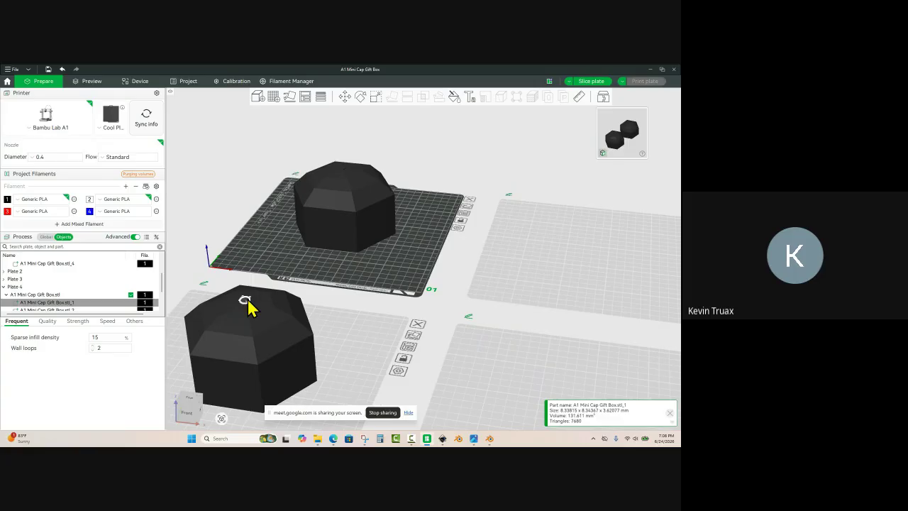
pyautogui.press('2')
pyautogui.click(353, 335)
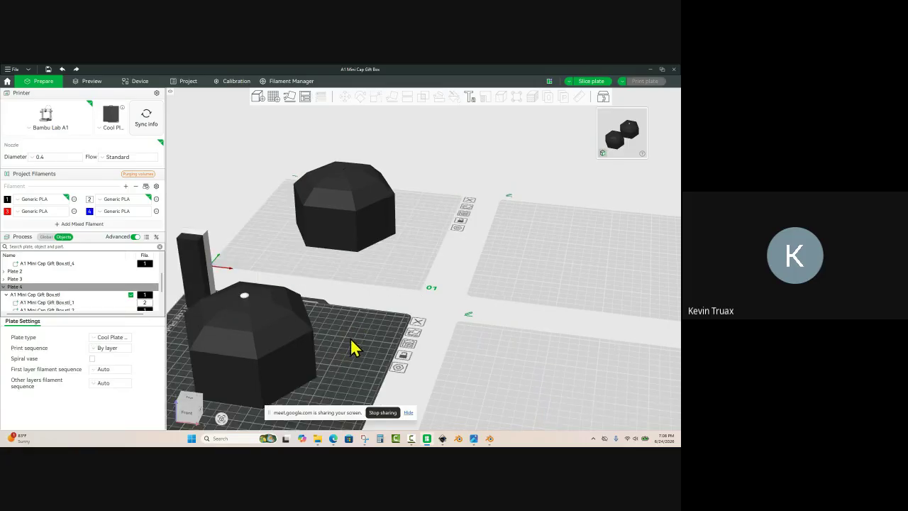
# Step: Delete the top button and the cap dome from the gift box on plate 1, leaving only the open box
pyautogui.scroll(2, 351, 342)
pyautogui.scroll(-3, 354, 342)
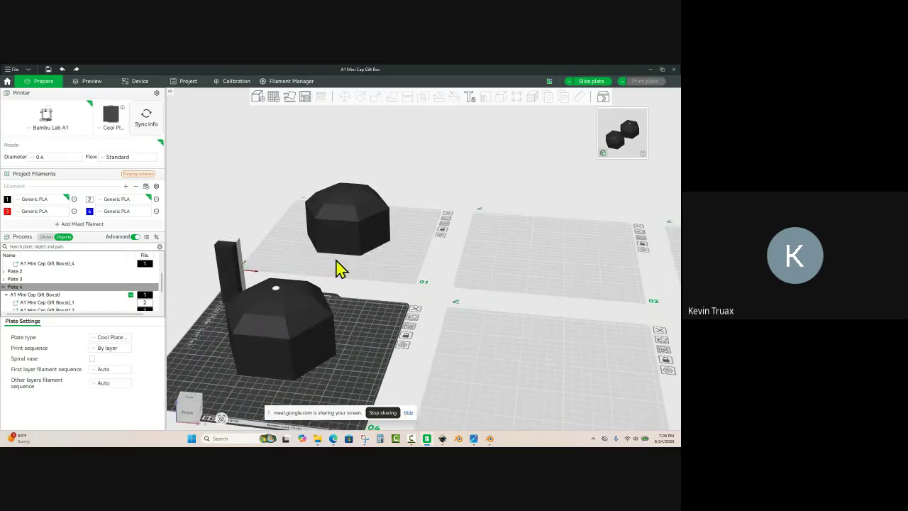
pyautogui.scroll(3, 347, 231)
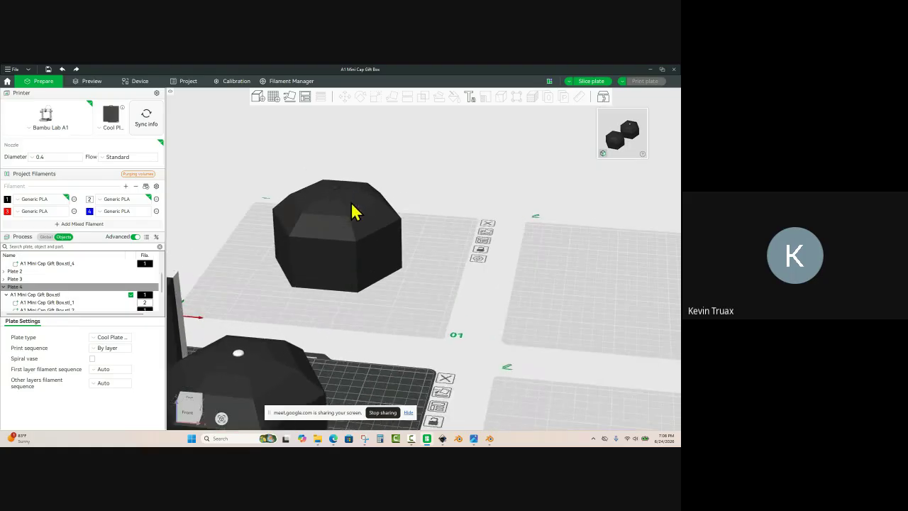
pyautogui.scroll(1, 355, 212)
pyautogui.scroll(1, 337, 202)
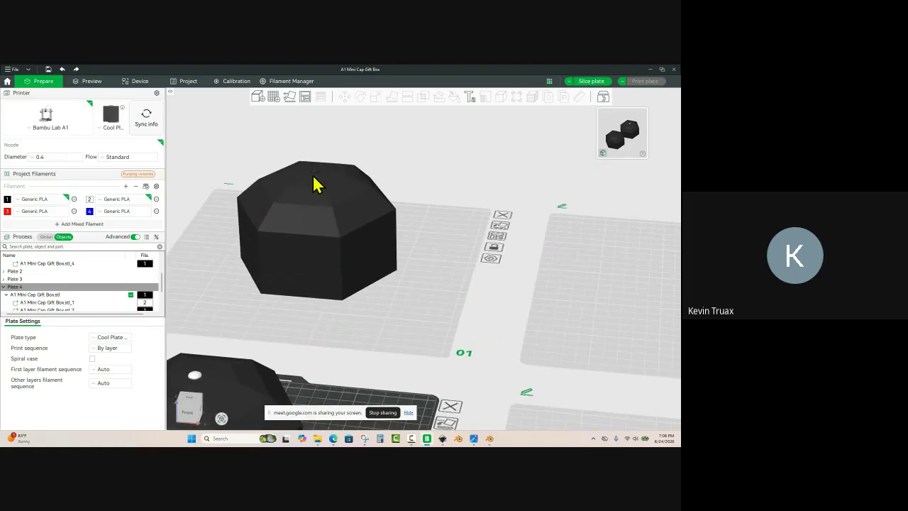
pyautogui.click(316, 181)
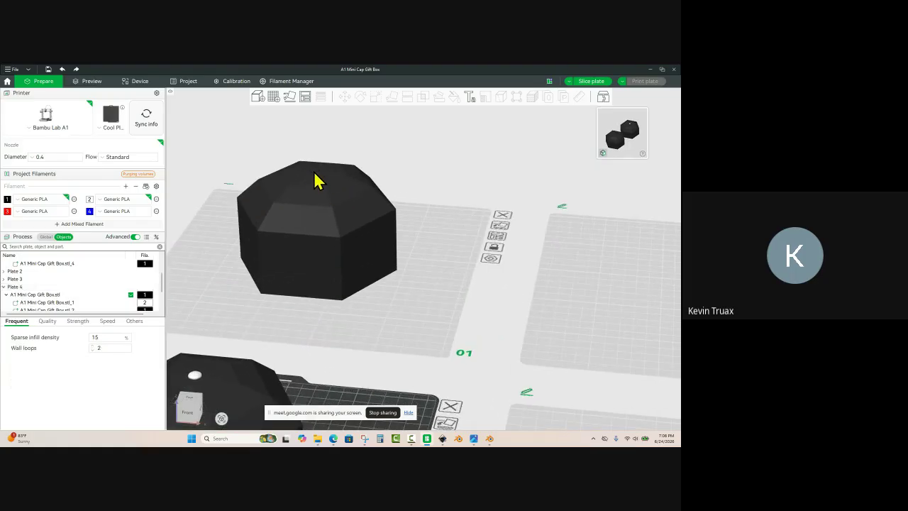
pyautogui.keyDown('shift'); pyautogui.click(310, 262); pyautogui.keyUp('shift')
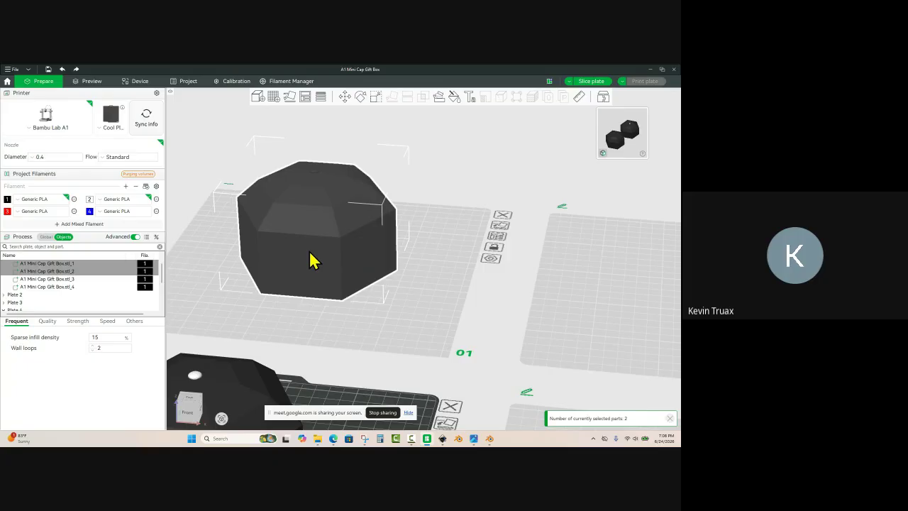
pyautogui.press('Delete')
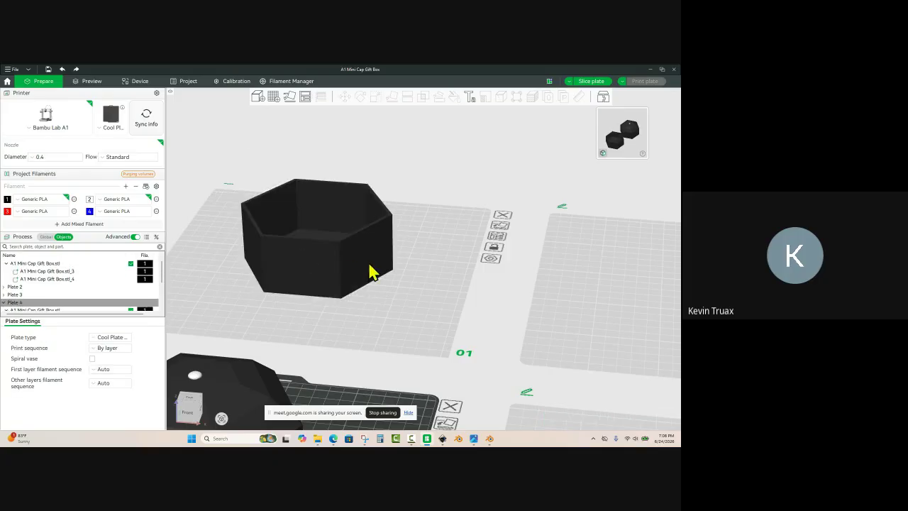
# Step: Try to move the floor part out of the open box on plate 1, and undo the move
pyautogui.moveTo(404, 275); pyautogui.dragTo(402, 287)
pyautogui.moveTo(368, 245); pyautogui.dragTo(341, 293, button='right')
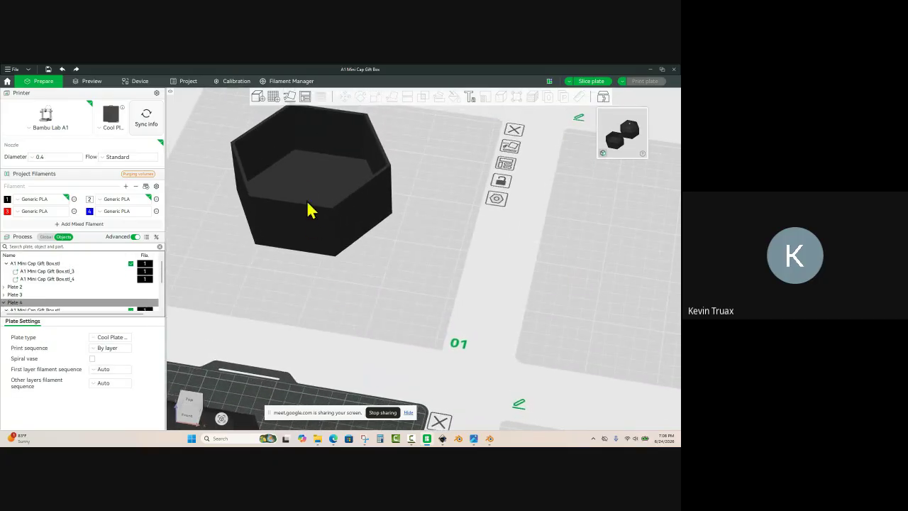
pyautogui.click(342, 237)
pyautogui.click(421, 267)
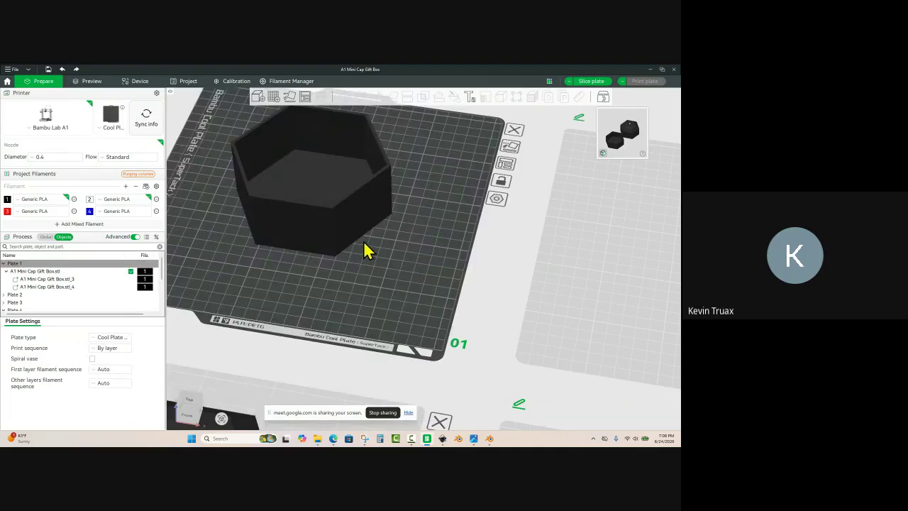
pyautogui.moveTo(313, 180); pyautogui.dragTo(497, 199)
pyautogui.hotkey('ctrl', 'z')
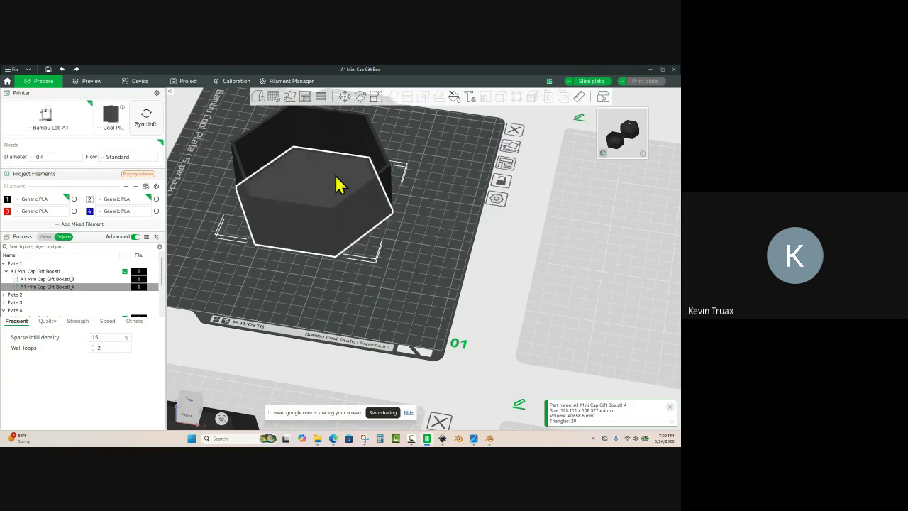
# Step: Try filament 2 on the floor part of the plate 1 box, and set it back to filament 1
pyautogui.press('2')
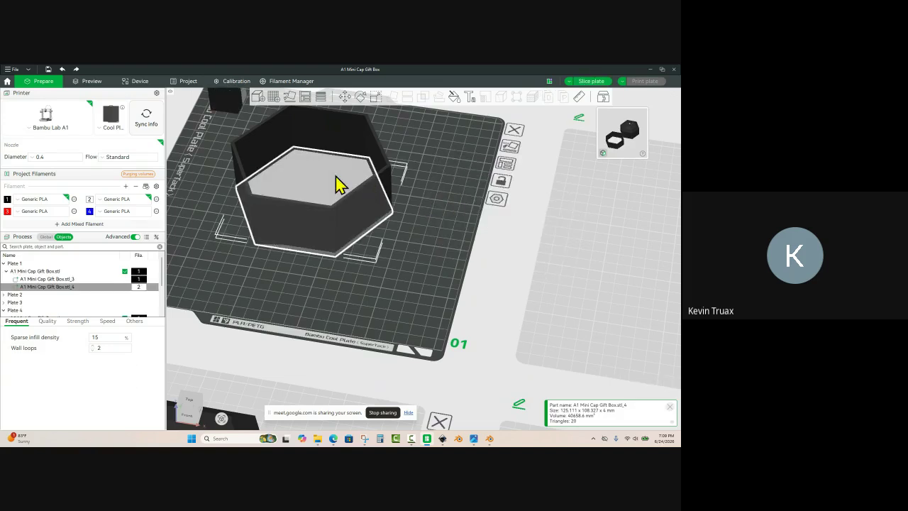
pyautogui.click(435, 276)
pyautogui.moveTo(423, 284)
pyautogui.mouseDown()
pyautogui.moveTo(416, 277)
pyautogui.moveTo(415, 286)
pyautogui.mouseUp()
pyautogui.click(280, 198)
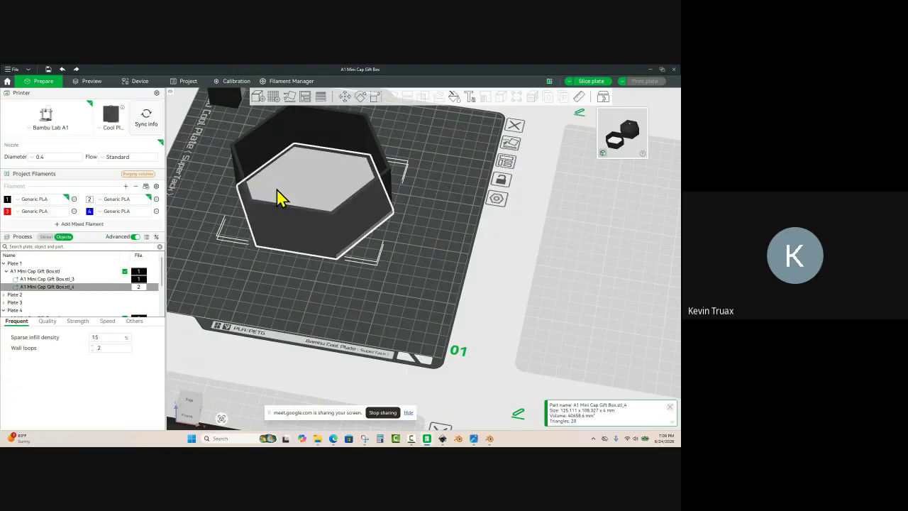
pyautogui.press('1')
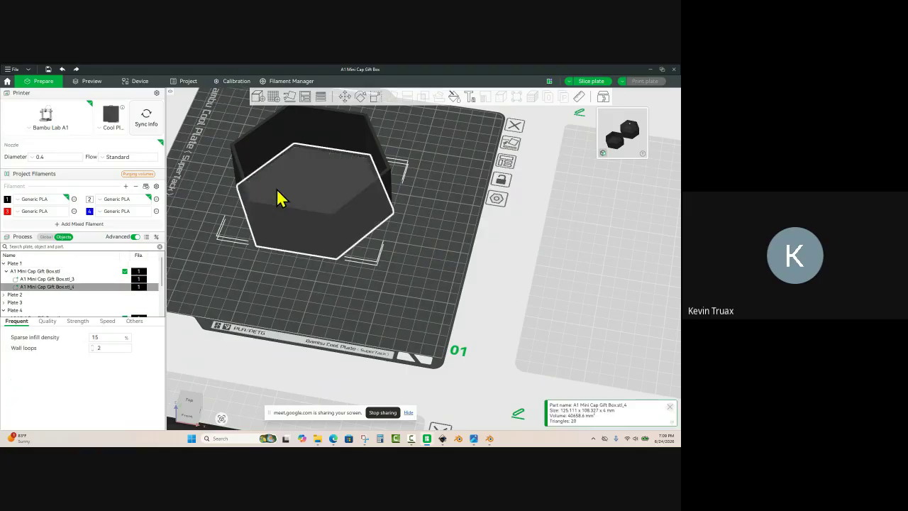
pyautogui.click(303, 302)
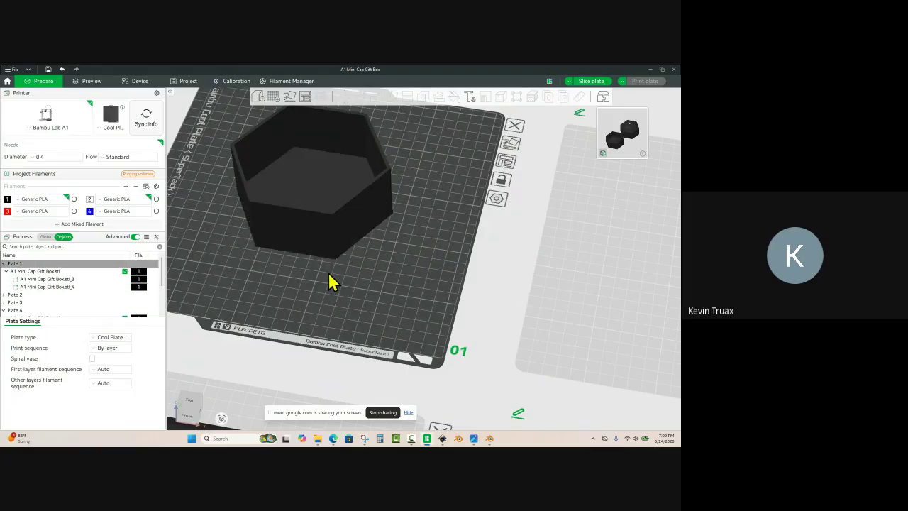
# Step: Move the open box slightly toward the back of plate 1
pyautogui.scroll(-3, 329, 266)
pyautogui.click(328, 233)
pyautogui.moveTo(329, 235); pyautogui.dragTo(339, 205)
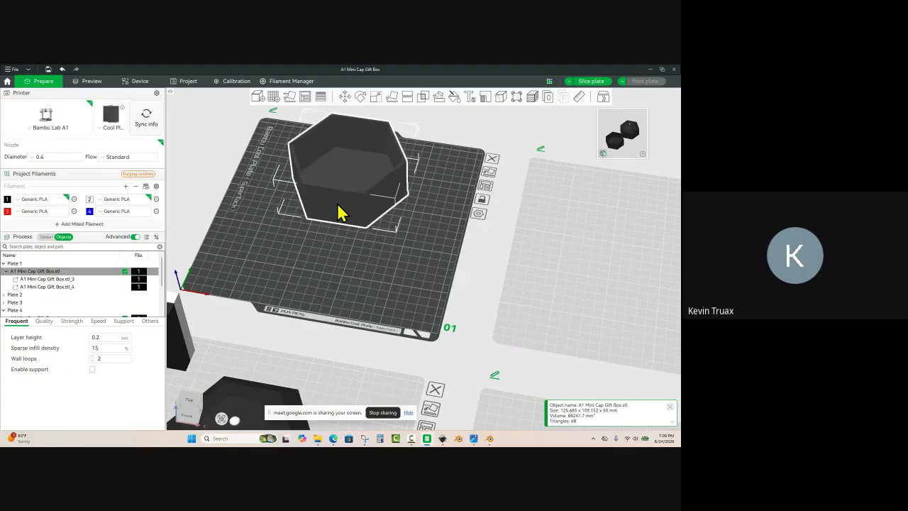
pyautogui.click(337, 265)
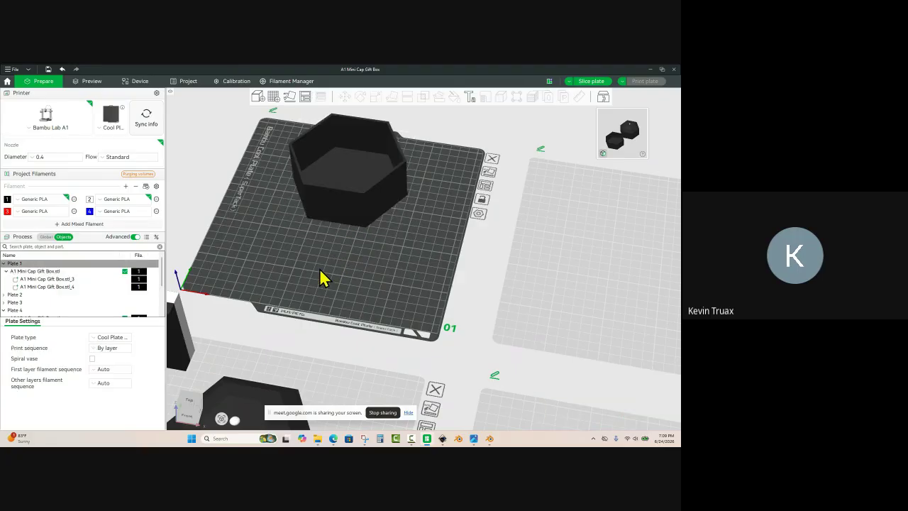
# Step: Cancel the model import, switch to the A1 Mini Bill drawing in Inkscape, and examine the stitch dashes along the bill's edge
pyautogui.hotkey('ctrl', 'i')
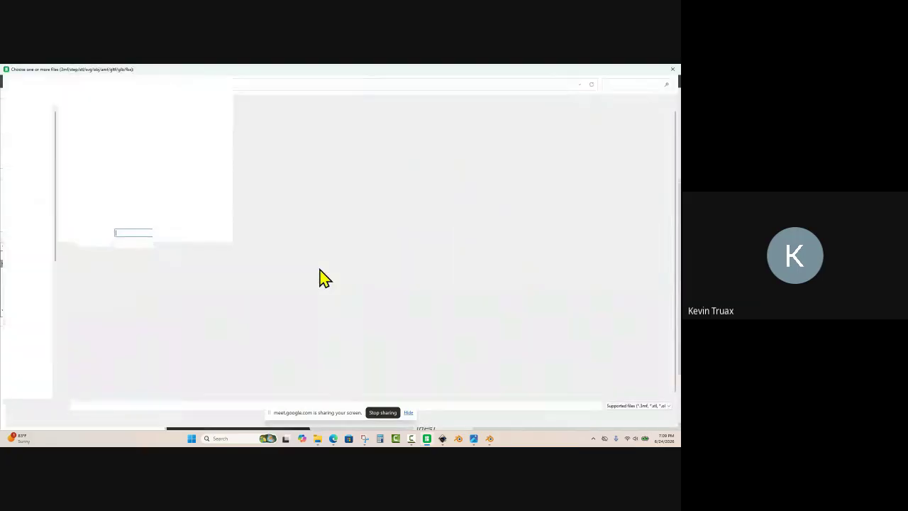
pyautogui.click(657, 416)
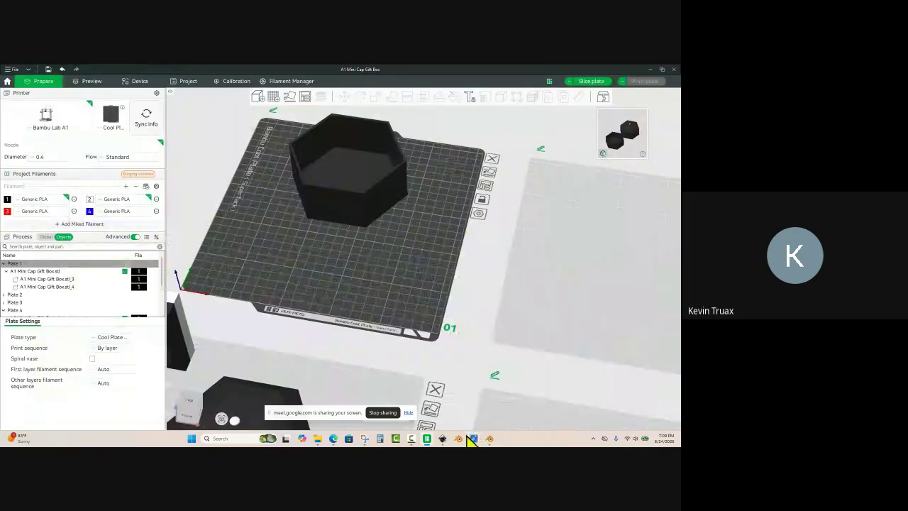
pyautogui.moveTo(442, 436)
pyautogui.click(415, 419)
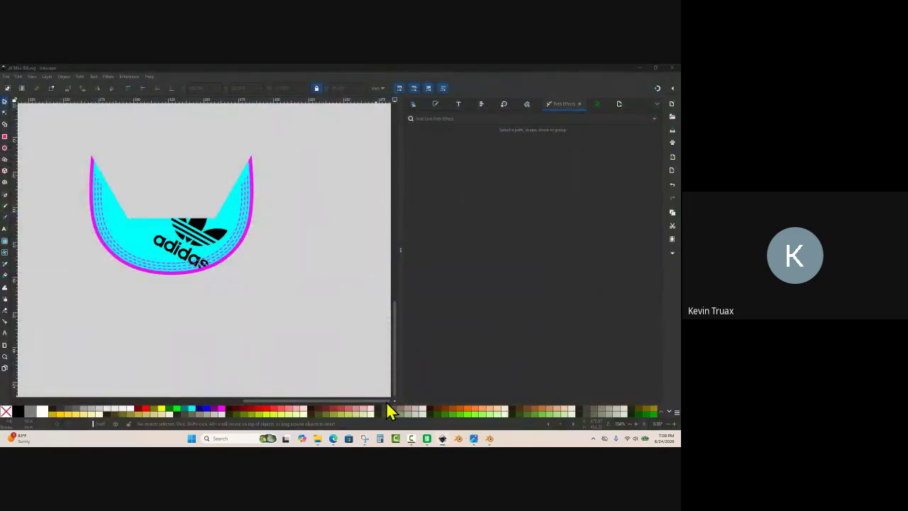
pyautogui.keyDown('ctrl'); pyautogui.scroll(4, 190, 208); pyautogui.keyUp('ctrl')
pyautogui.keyDown('ctrl'); pyautogui.scroll(2, 270, 210); pyautogui.keyUp('ctrl')
pyautogui.click(273, 199)
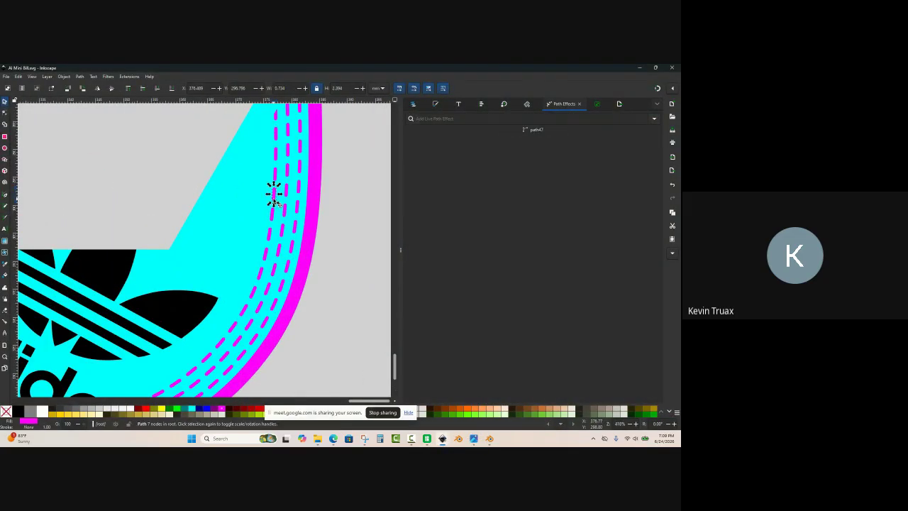
pyautogui.keyDown('ctrl'); pyautogui.scroll(-1, 274, 207); pyautogui.keyUp('ctrl')
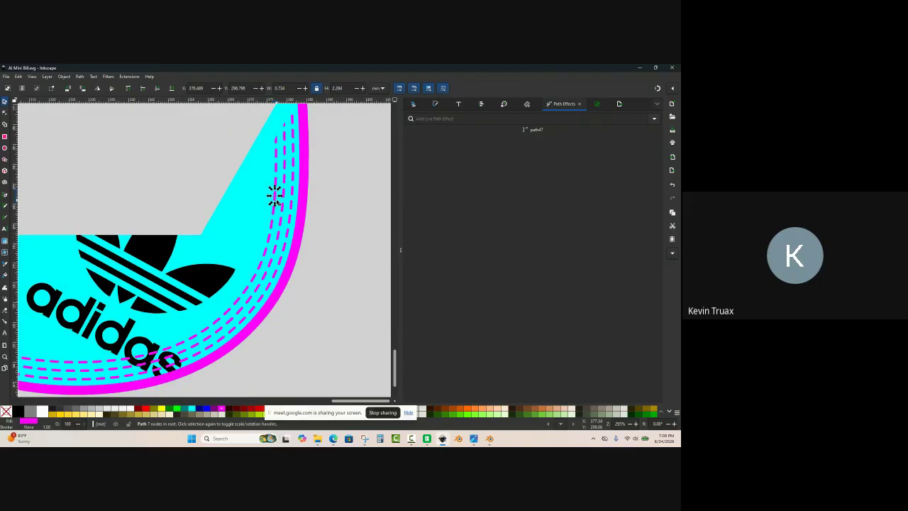
pyautogui.click(232, 318)
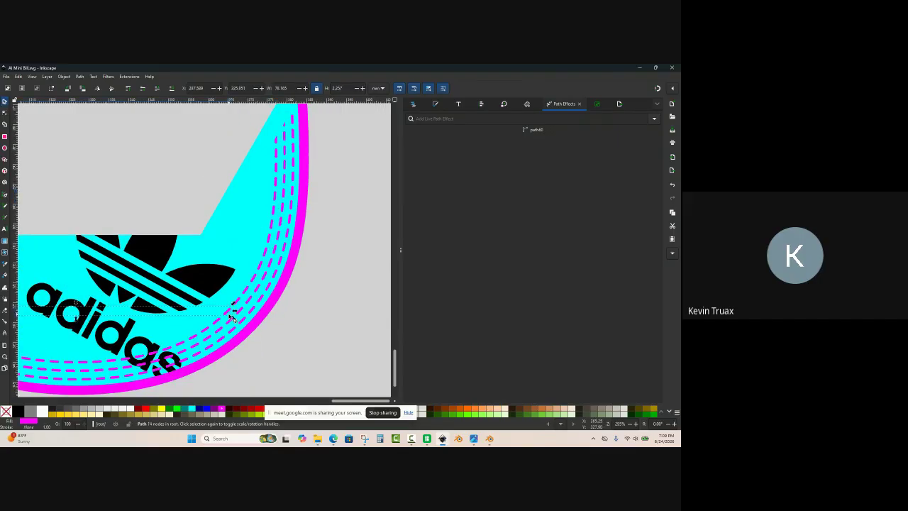
pyautogui.keyDown('ctrl'); pyautogui.scroll(2, 238, 314); pyautogui.keyUp('ctrl')
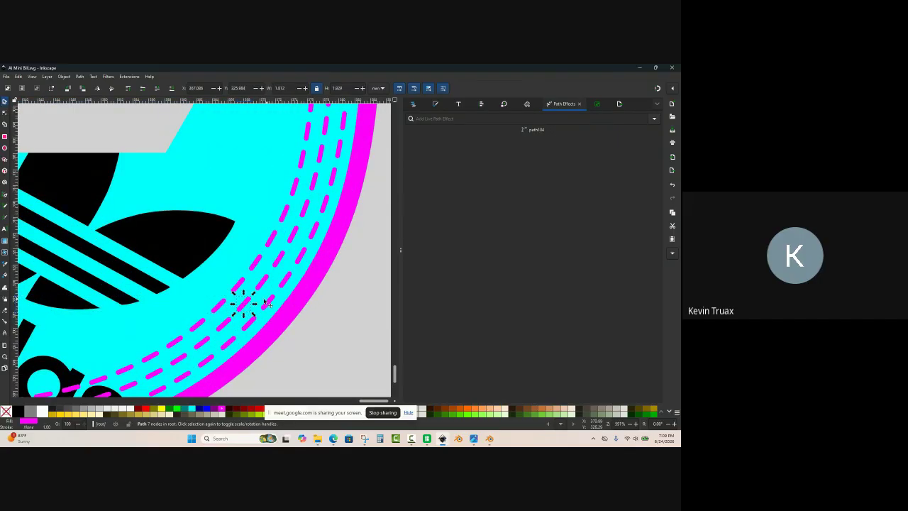
pyautogui.keyDown('ctrl'); pyautogui.scroll(-3, 272, 307); pyautogui.keyUp('ctrl')
pyautogui.click(324, 245)
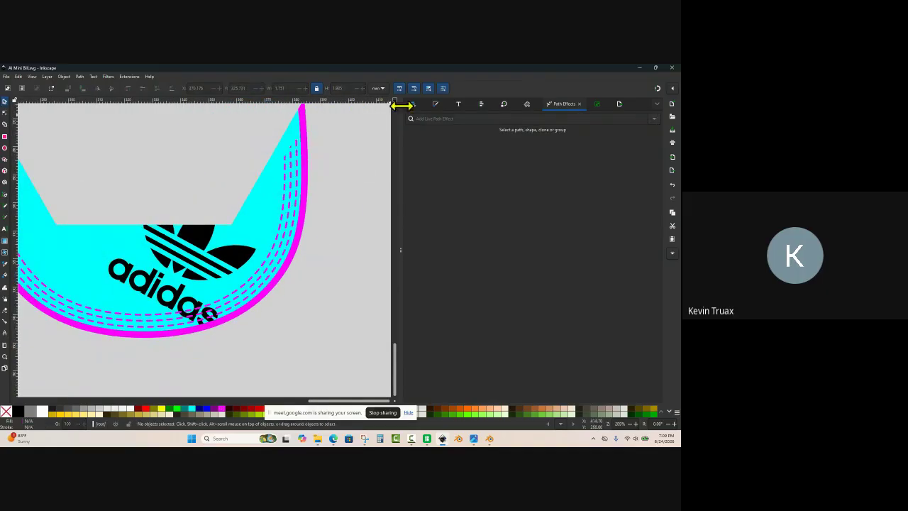
# Step: Hide both Bill shapes and the adidas logo path so that only the stitch dashes remain displayed
pyautogui.click(412, 105)
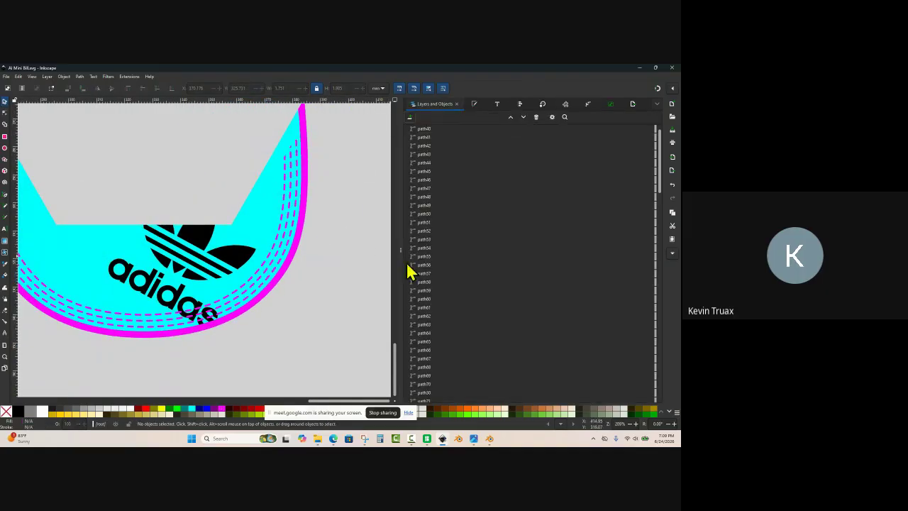
pyautogui.scroll(-10, 479, 304)
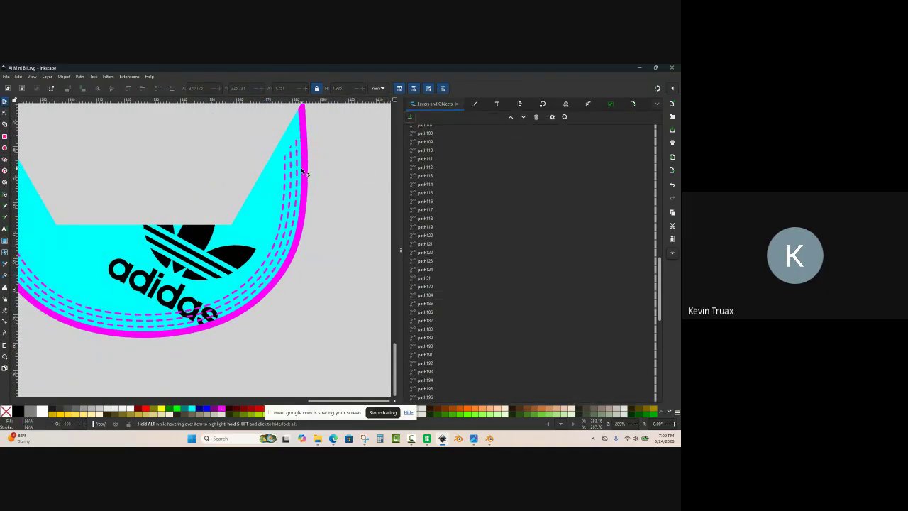
pyautogui.keyDown('ctrl'); pyautogui.scroll(-3, 289, 277); pyautogui.keyUp('ctrl')
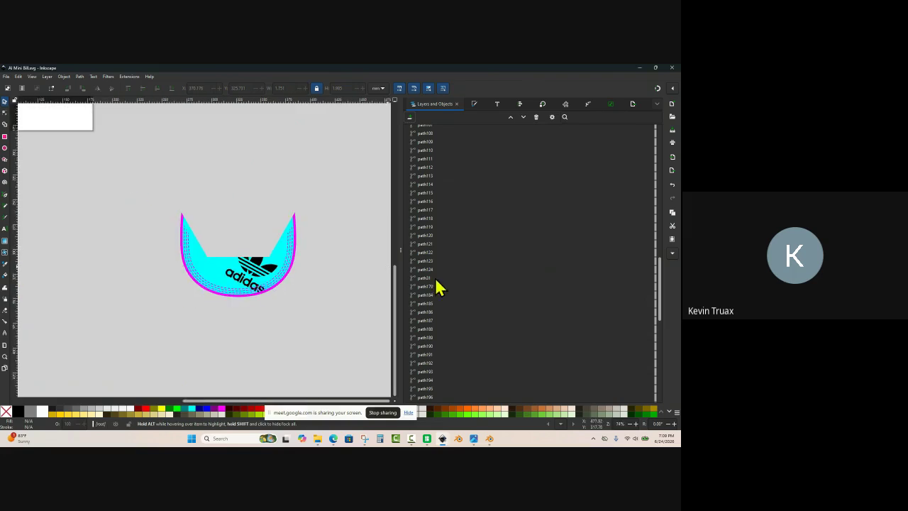
pyautogui.scroll(-12, 497, 305)
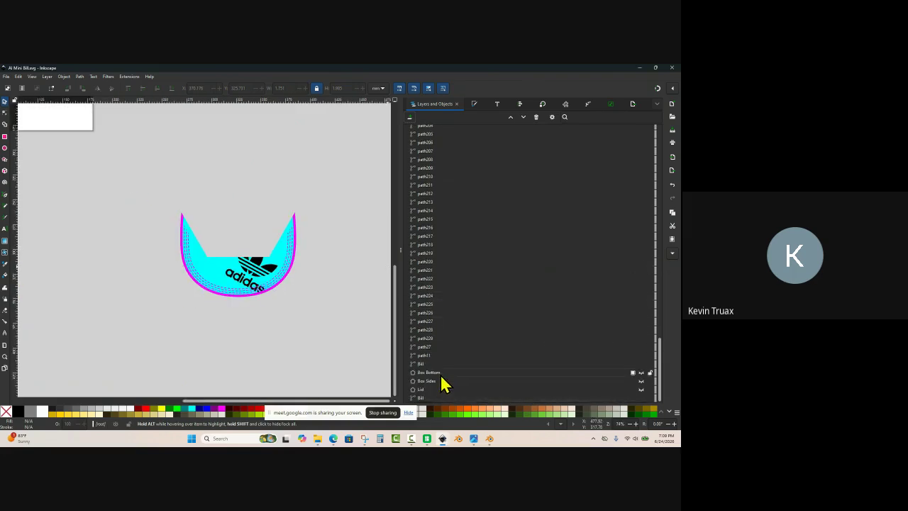
pyautogui.click(422, 364)
pyautogui.moveTo(428, 374); pyautogui.dragTo(438, 406)
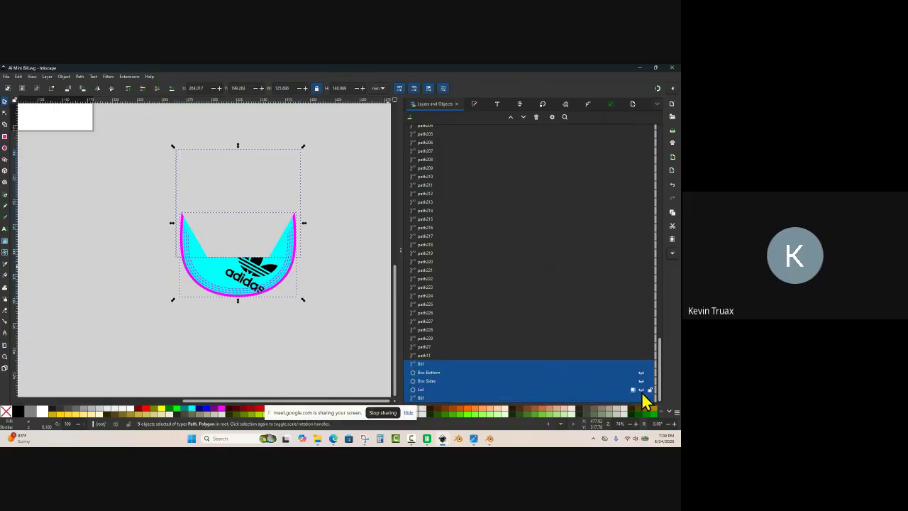
pyautogui.click(642, 398)
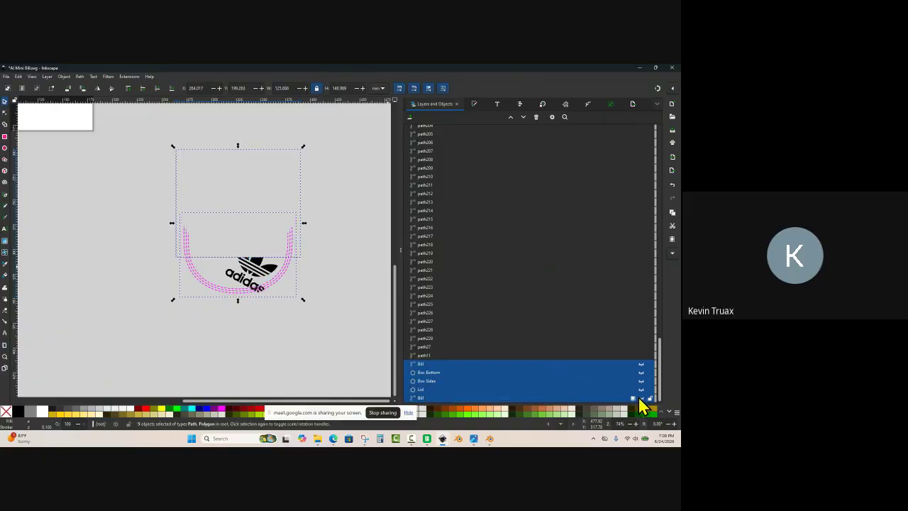
pyautogui.click(339, 339)
pyautogui.keyDown('ctrl'); pyautogui.scroll(1, 278, 298); pyautogui.keyUp('ctrl')
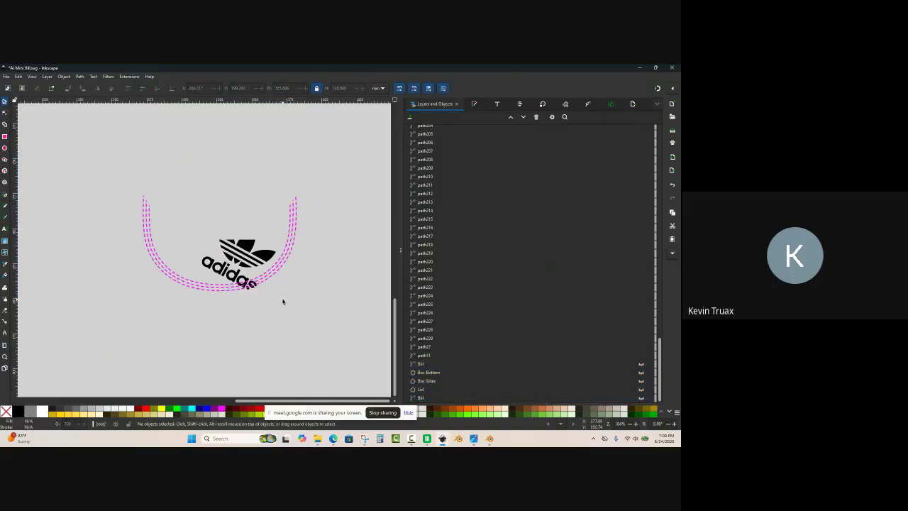
pyautogui.click(268, 262)
pyautogui.click(641, 355)
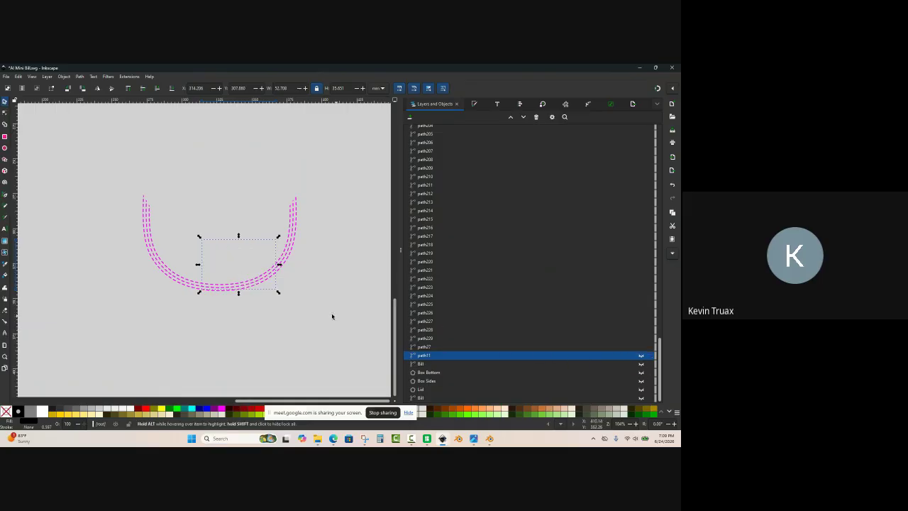
# Step: Combine all the magenta stitch dashes into a single path
pyautogui.moveTo(336, 168); pyautogui.dragTo(73, 320)
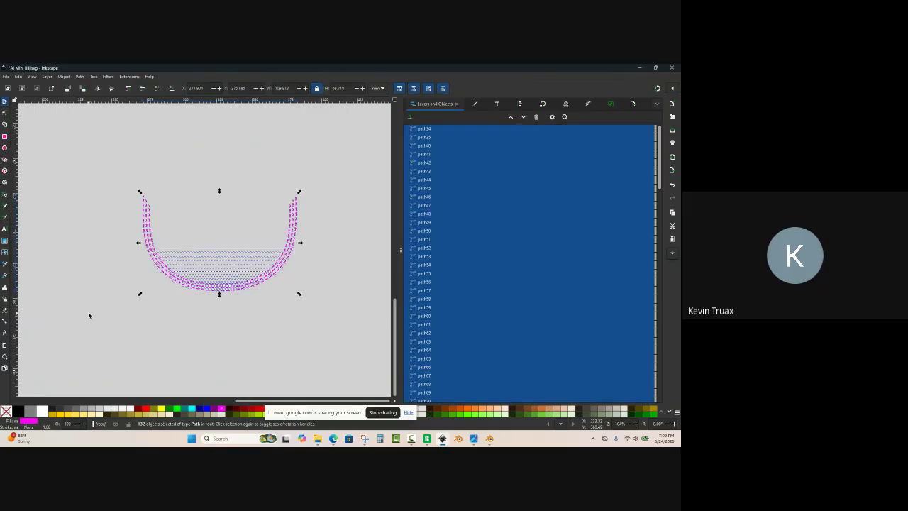
pyautogui.press('ctrl')
pyautogui.hotkey('ctrl', 'k')
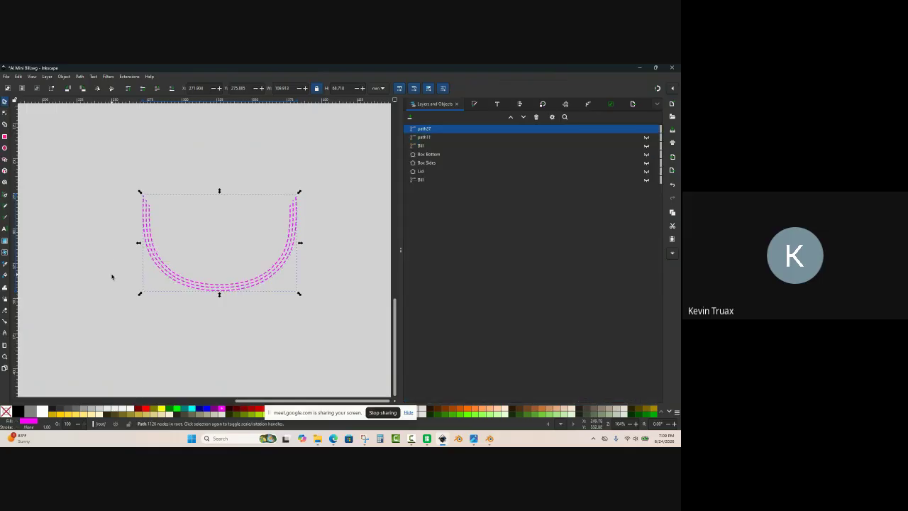
pyautogui.click(79, 76)
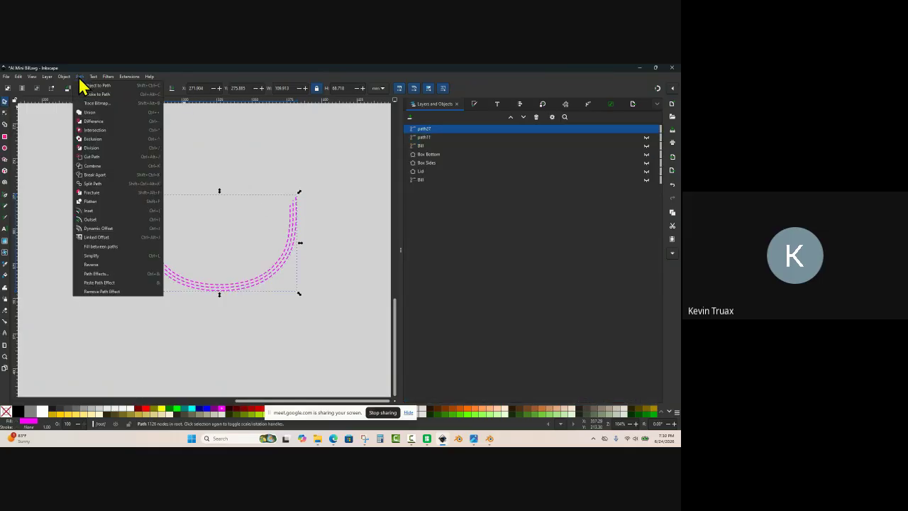
pyautogui.click(328, 229)
# Step: Check which artwork the combined path27 holds by toggling its visibility, and rename it Stitches
pyautogui.click(646, 129)
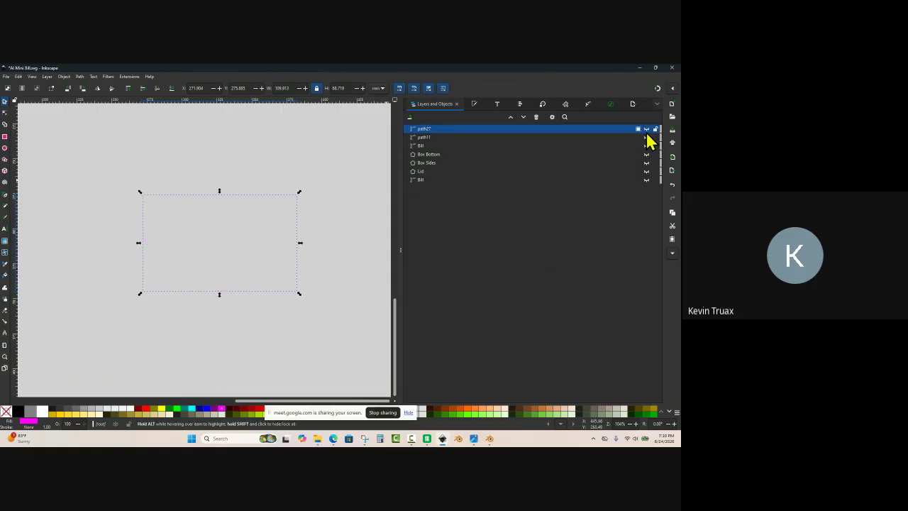
pyautogui.click(647, 129)
pyautogui.doubleClick(426, 128)
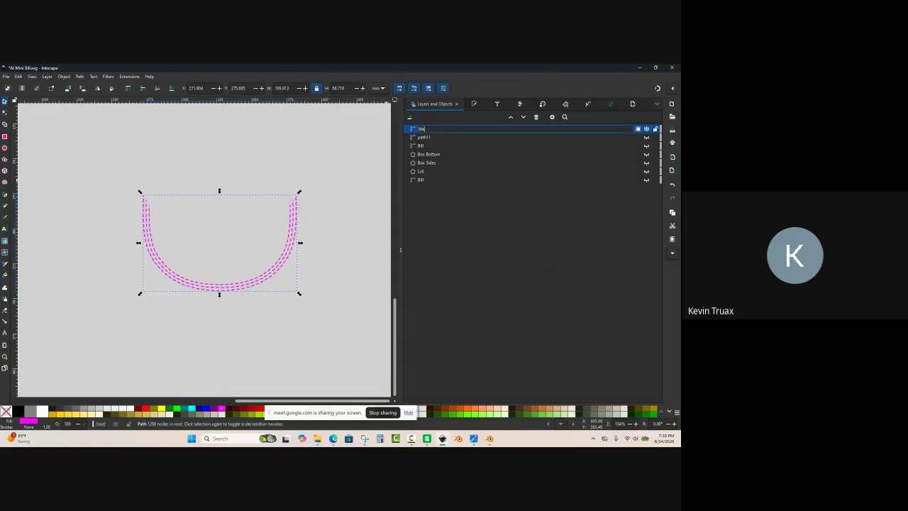
pyautogui.press('Return')
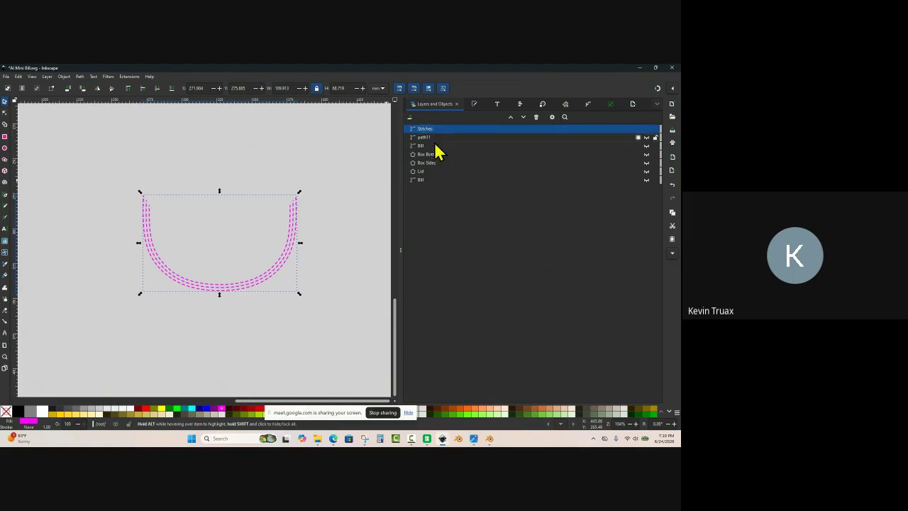
# Step: Show the adidas logo, both Bill shapes, Box Bottom, Box Sides and Lid again
pyautogui.click(646, 145)
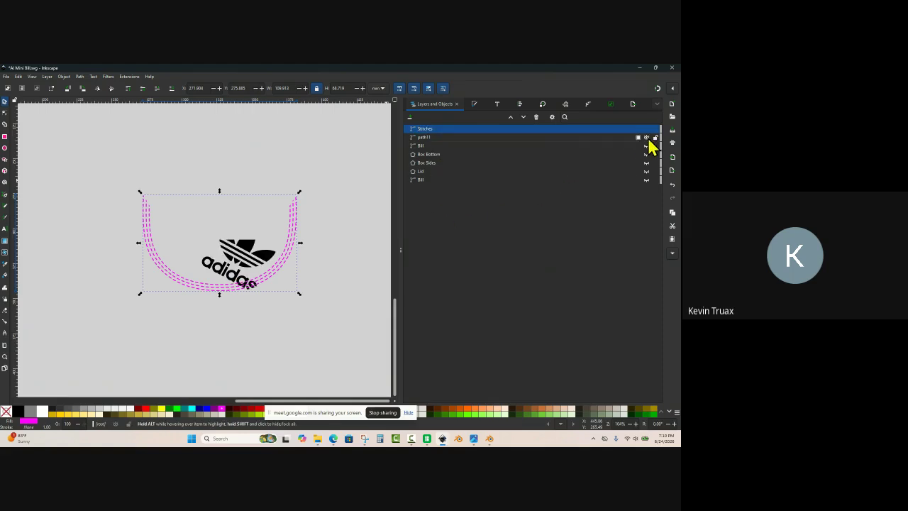
pyautogui.click(647, 154)
pyautogui.click(646, 162)
pyautogui.click(646, 171)
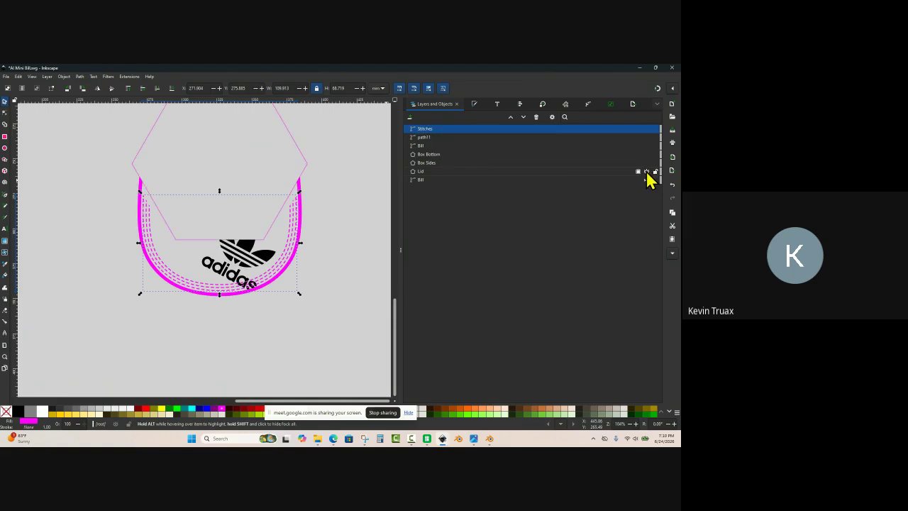
pyautogui.click(647, 180)
pyautogui.click(315, 247)
pyautogui.keyDown('ctrl'); pyautogui.scroll(-2, 314, 242); pyautogui.keyUp('ctrl')
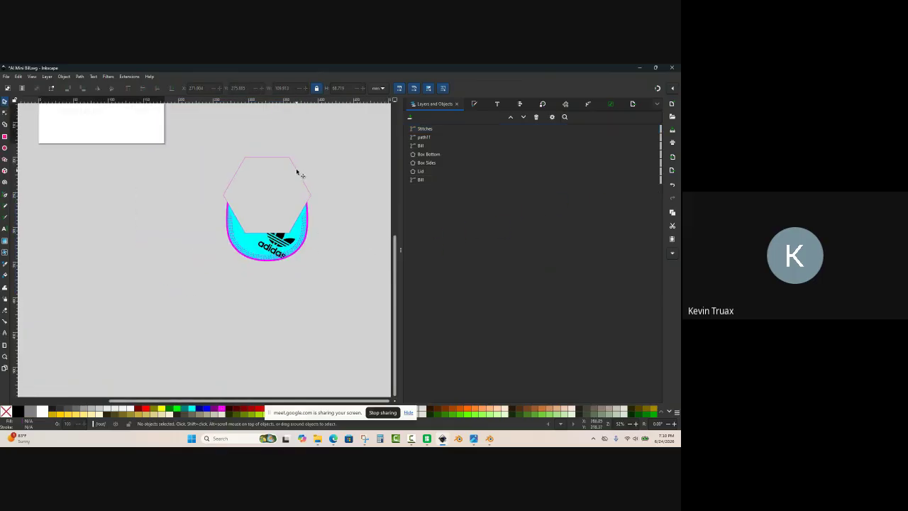
# Step: Hide the Box Bottom hexagon and check the cyan Bill shape by toggling its visibility
pyautogui.click(296, 171)
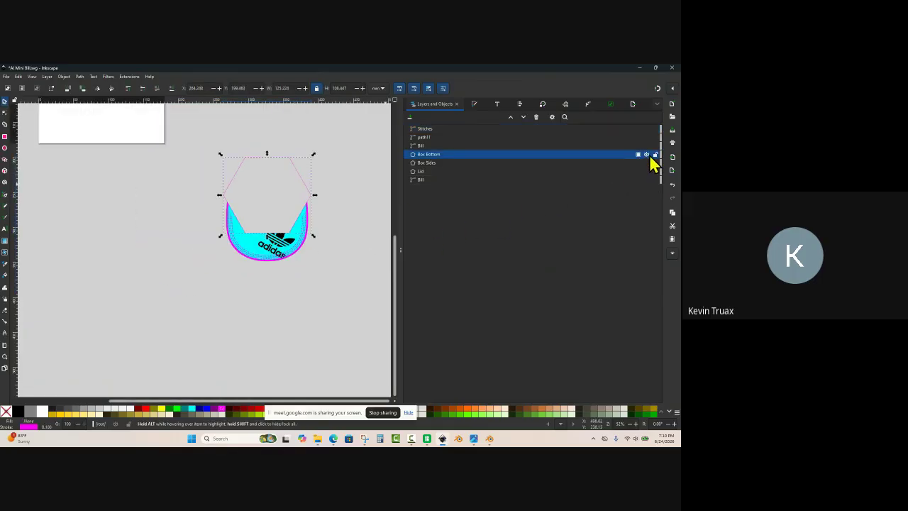
pyautogui.click(250, 152)
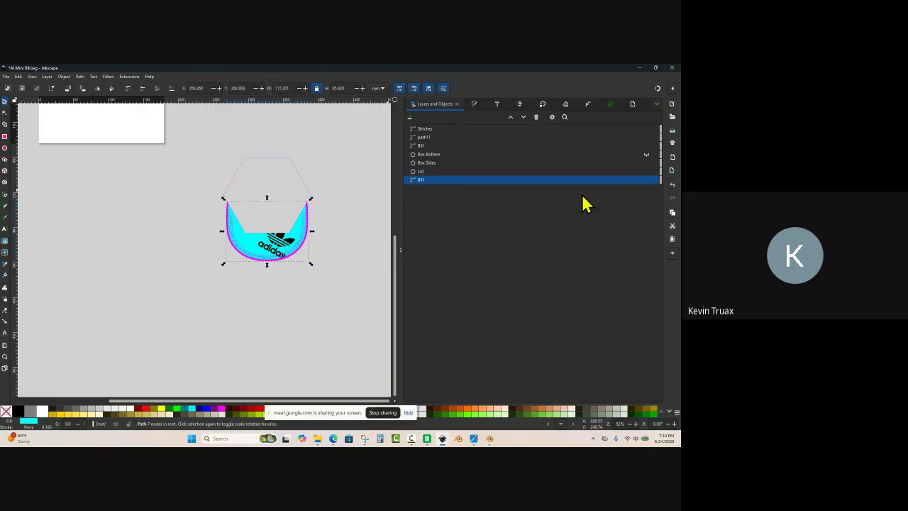
pyautogui.click(647, 181)
pyautogui.click(648, 181)
pyautogui.click(647, 181)
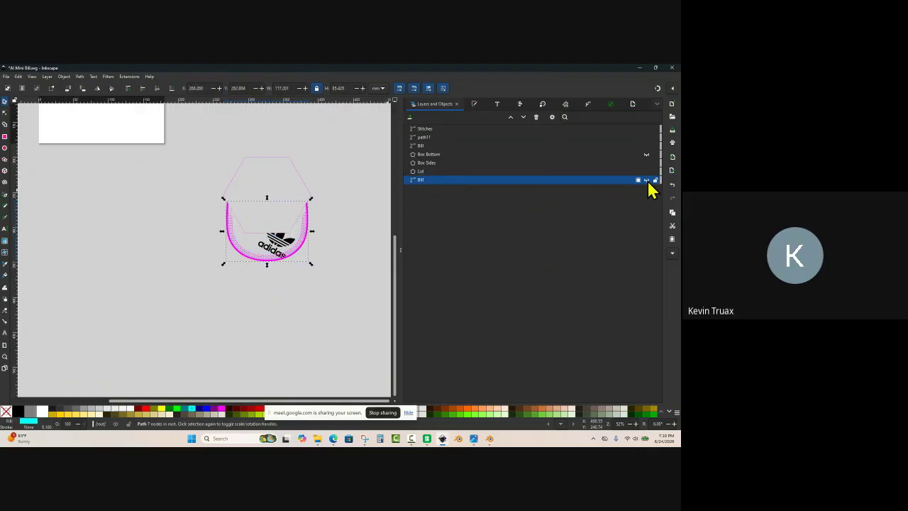
pyautogui.click(647, 181)
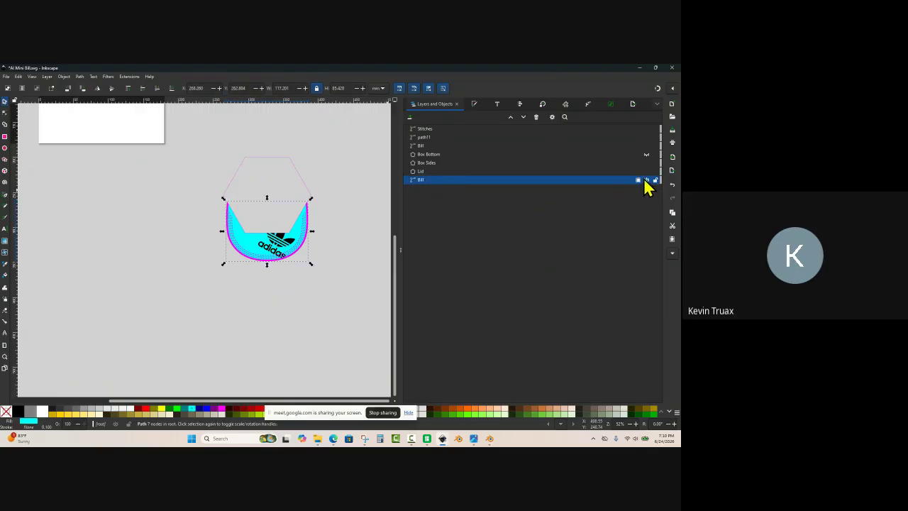
# Step: Hide the Lid and Box Sides hexagons so only the bill artwork remains displayed
pyautogui.keyDown('ctrl'); pyautogui.scroll(-1, 206, 267); pyautogui.keyUp('ctrl')
pyautogui.keyDown('ctrl'); pyautogui.scroll(1, 290, 211); pyautogui.keyUp('ctrl')
pyautogui.click(589, 172)
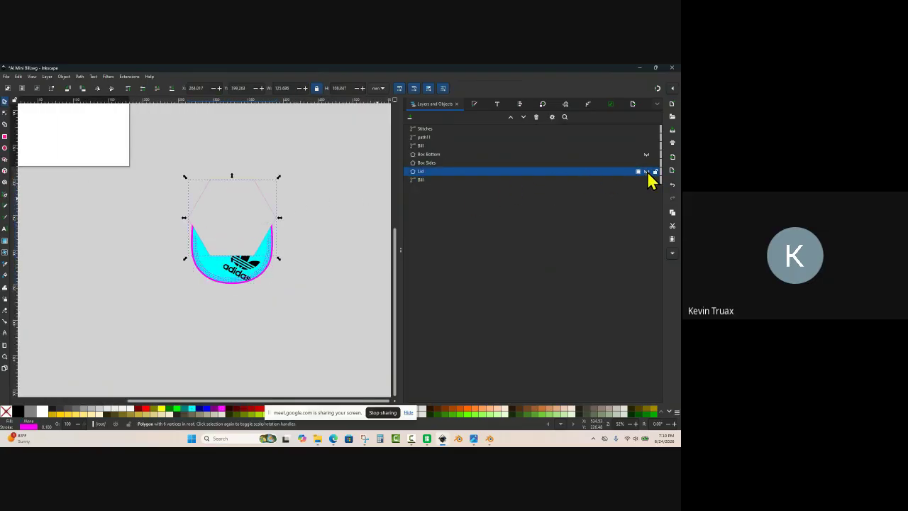
pyautogui.click(303, 222)
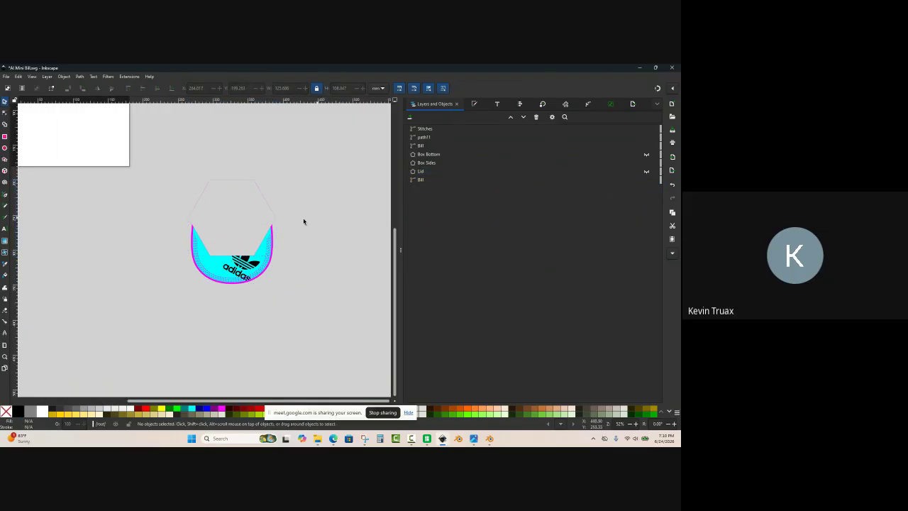
pyautogui.keyDown('ctrl'); pyautogui.scroll(2, 242, 194); pyautogui.keyUp('ctrl')
pyautogui.click(281, 194)
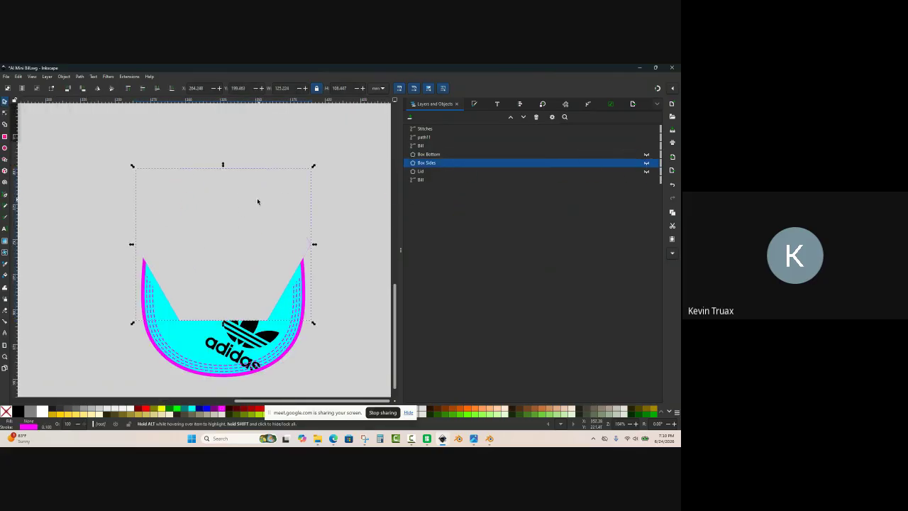
pyautogui.click(310, 203)
pyautogui.keyDown('ctrl'); pyautogui.scroll(-1, 294, 205); pyautogui.keyUp('ctrl')
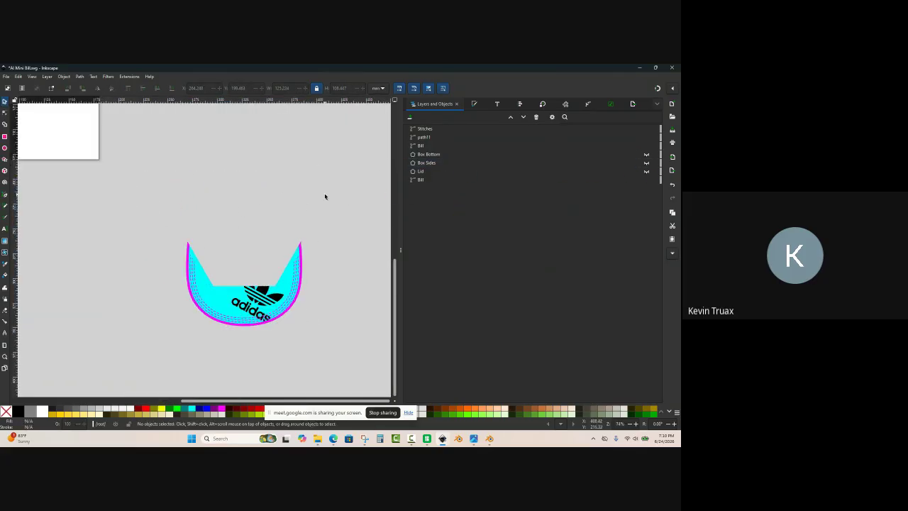
# Step: Check the magenta Bill outline and the adidas logo path in the object list, and save the drawing
pyautogui.click(419, 146)
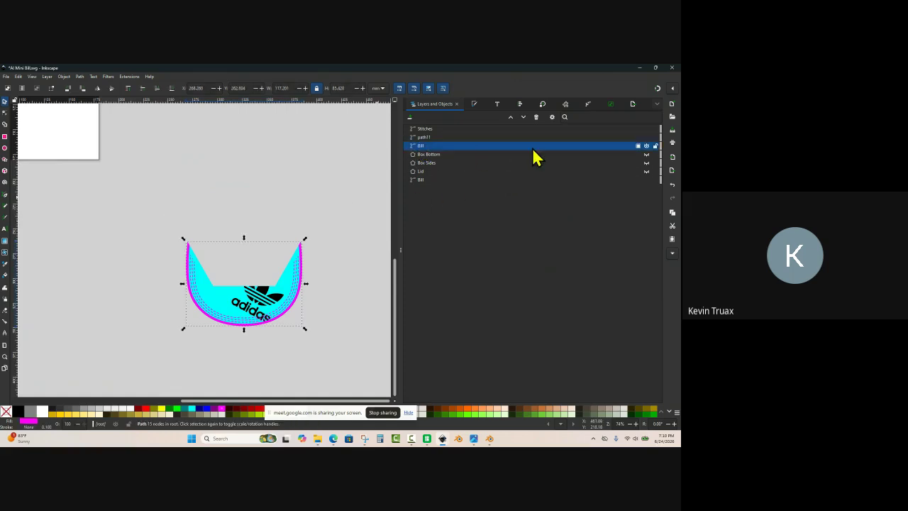
pyautogui.moveTo(649, 149)
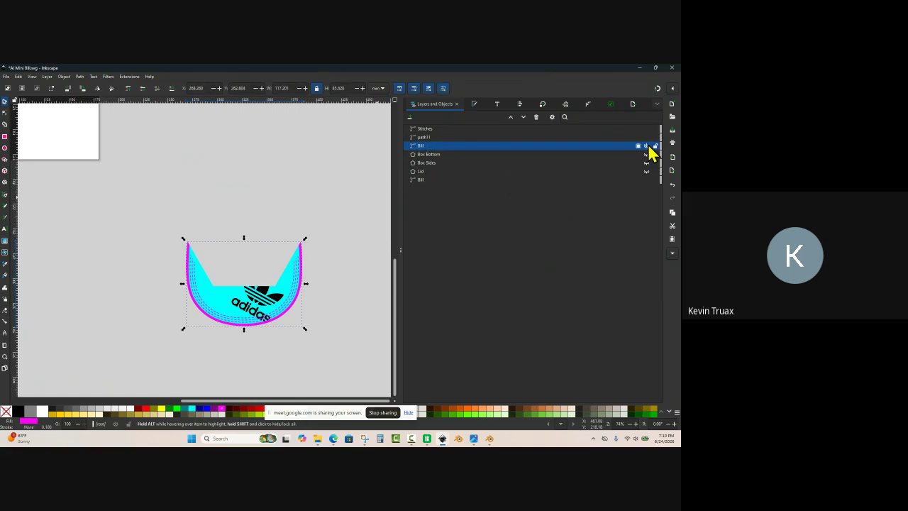
pyautogui.click(444, 139)
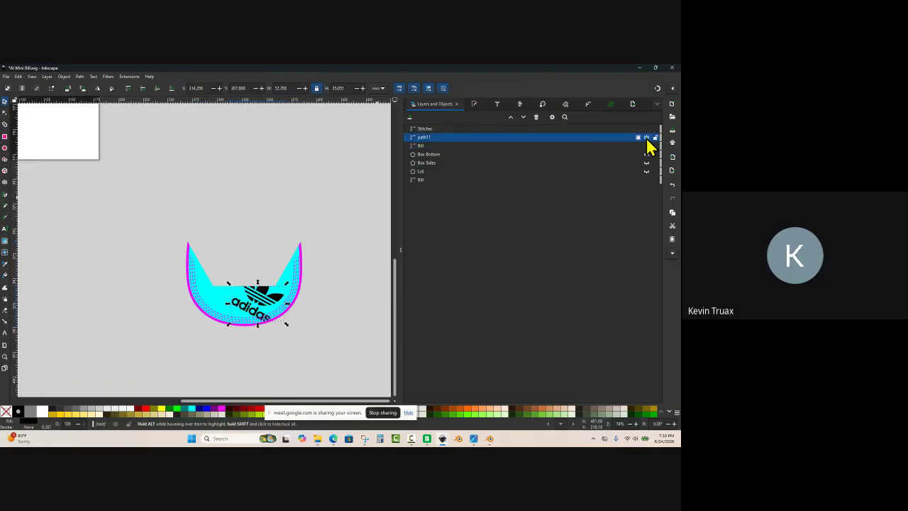
pyautogui.click(193, 205)
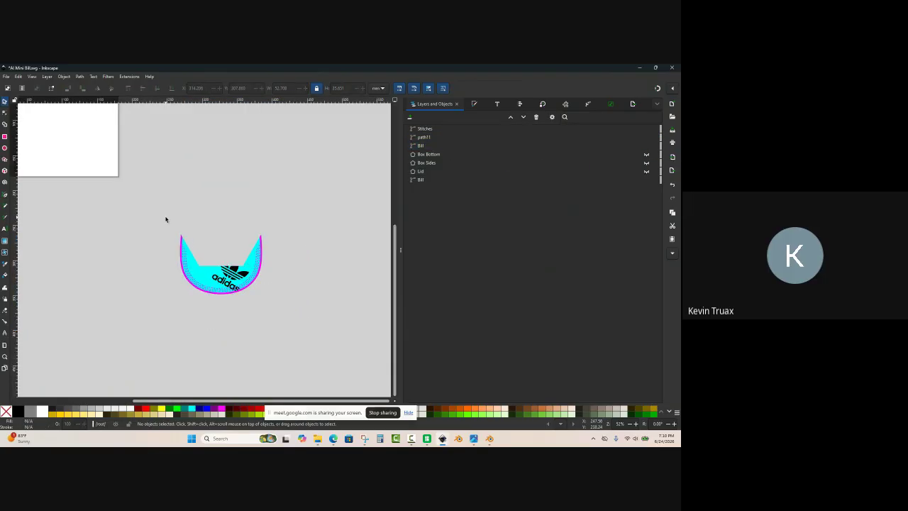
pyautogui.hotkey('ctrl', 's')
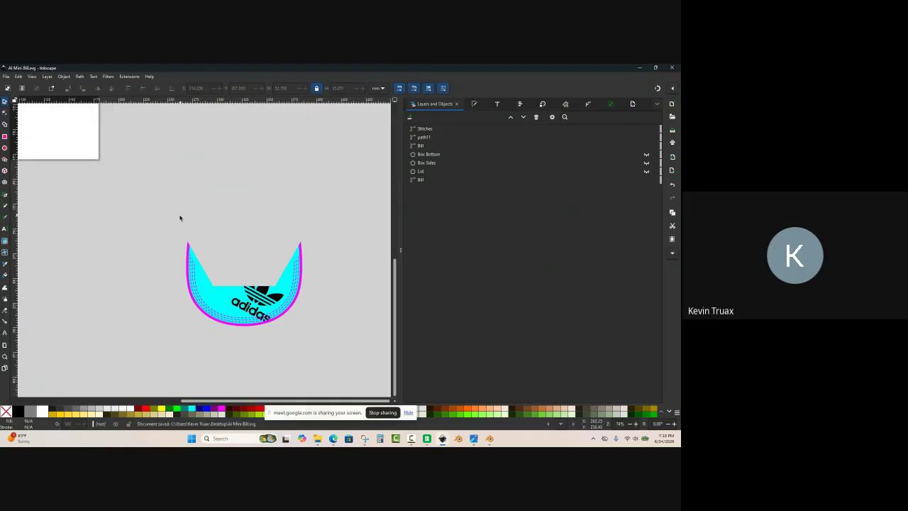
# Step: Switch to Bambu Studio and import AI Mini Bill.svg from the Desktop onto plate 1 with the open box
pyautogui.click(426, 439)
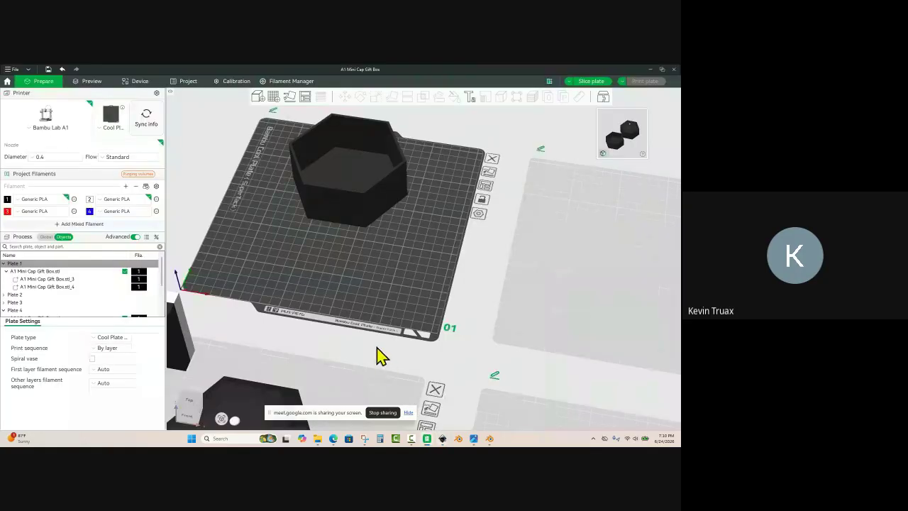
pyautogui.hotkey('ctrl', 'i')
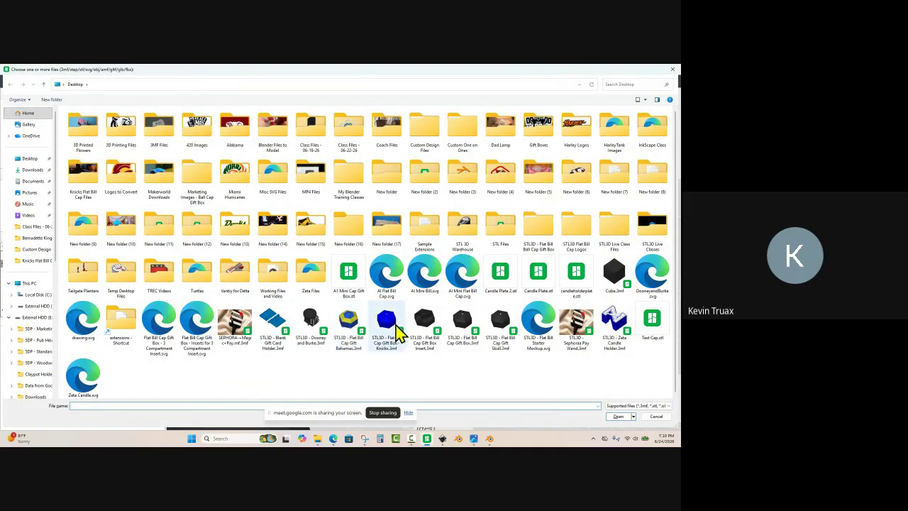
pyautogui.click(426, 284)
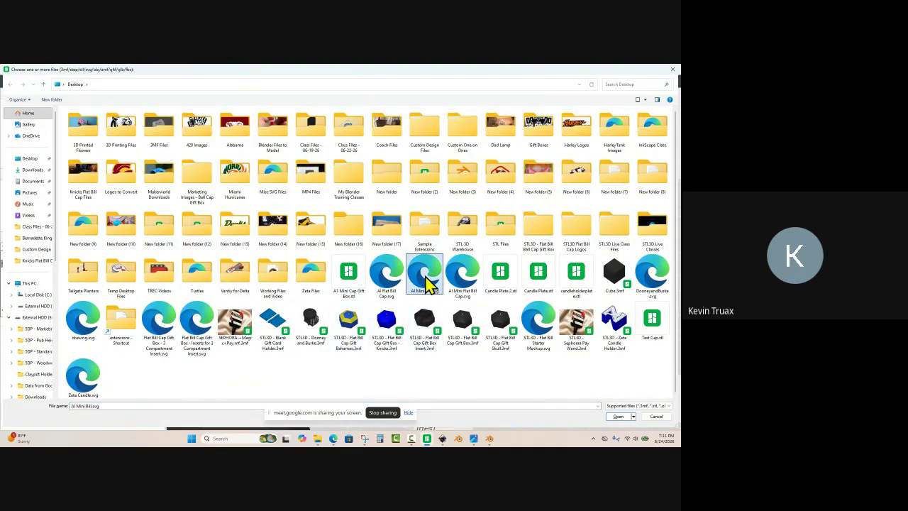
pyautogui.doubleClick(428, 283)
pyautogui.moveTo(406, 284); pyautogui.dragTo(312, 305)
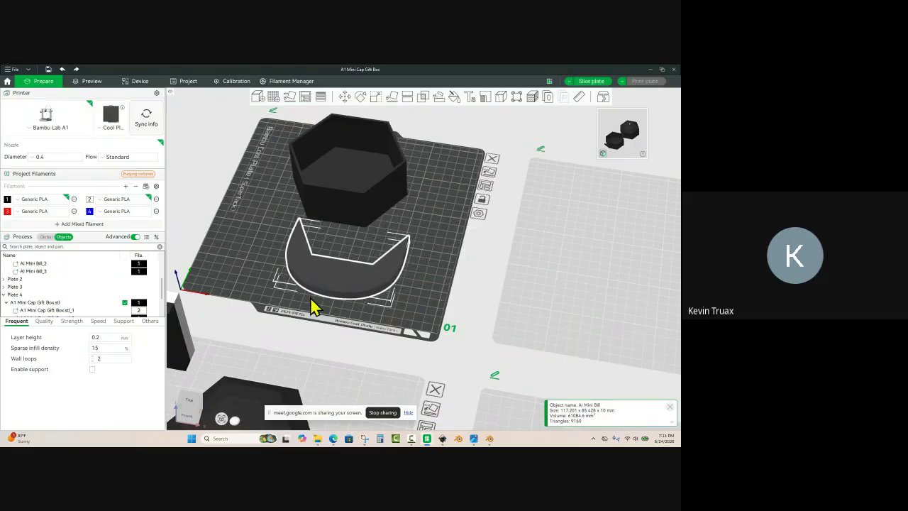
pyautogui.moveTo(230, 286); pyautogui.dragTo(235, 290)
pyautogui.scroll(1, 273, 290)
pyautogui.click(261, 298)
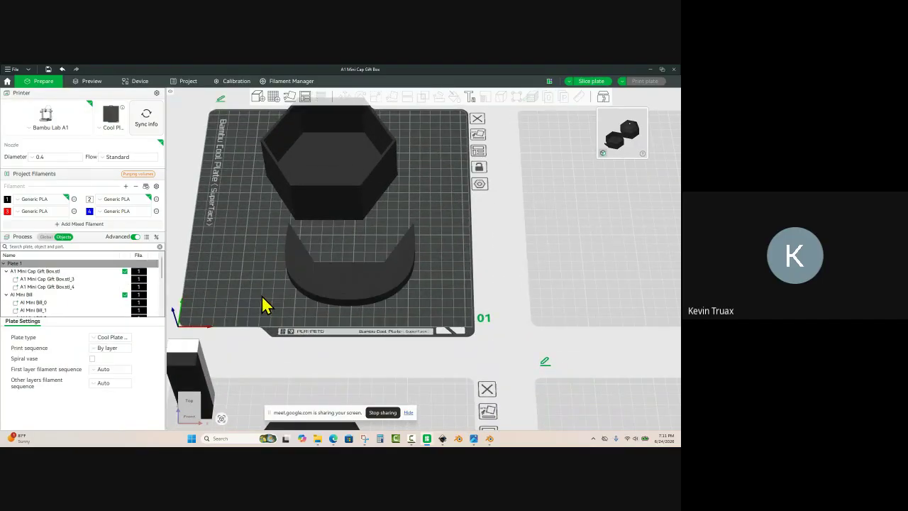
# Step: Turn off uniform scaling and set the AI Mini Bill object's Z size to 3 mm
pyautogui.scroll(-1, 263, 304)
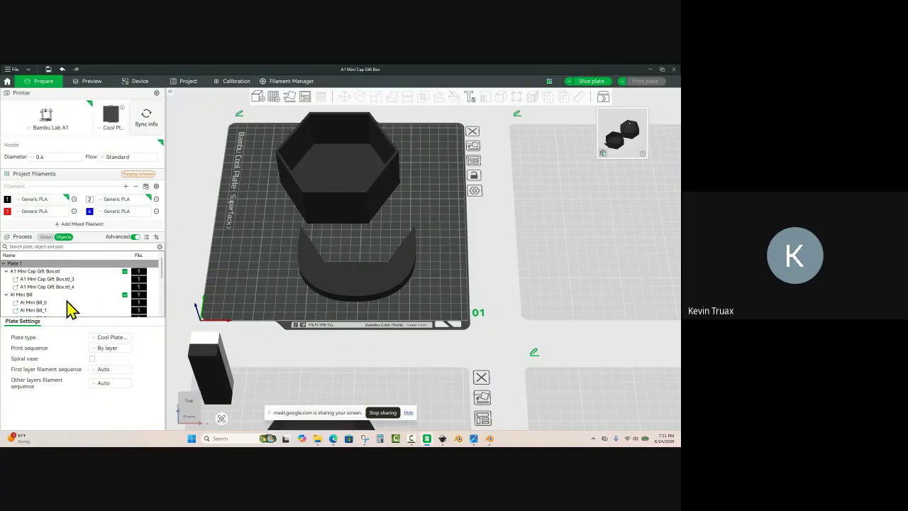
pyautogui.click(25, 303)
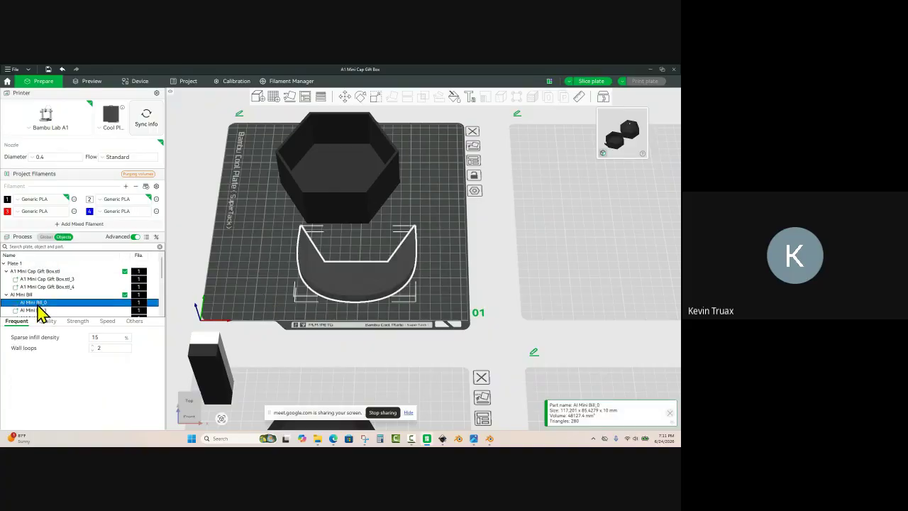
pyautogui.click(263, 270)
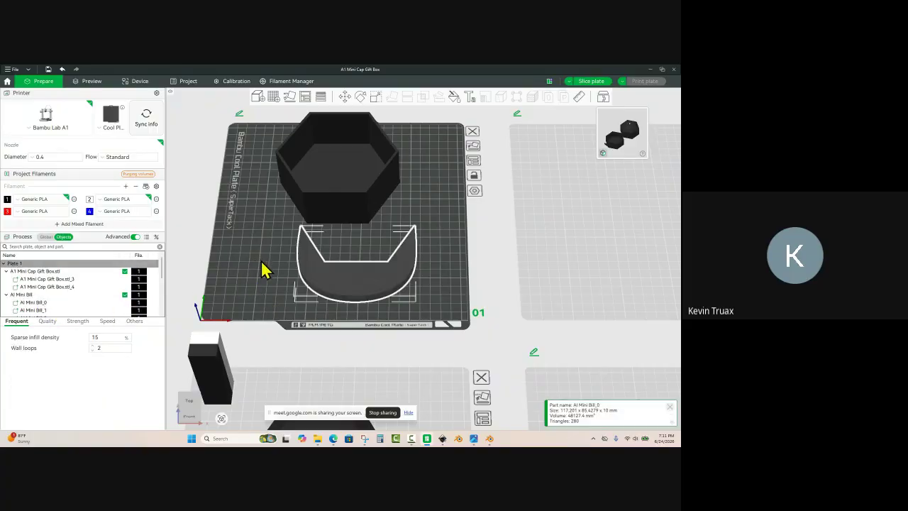
pyautogui.click(360, 275)
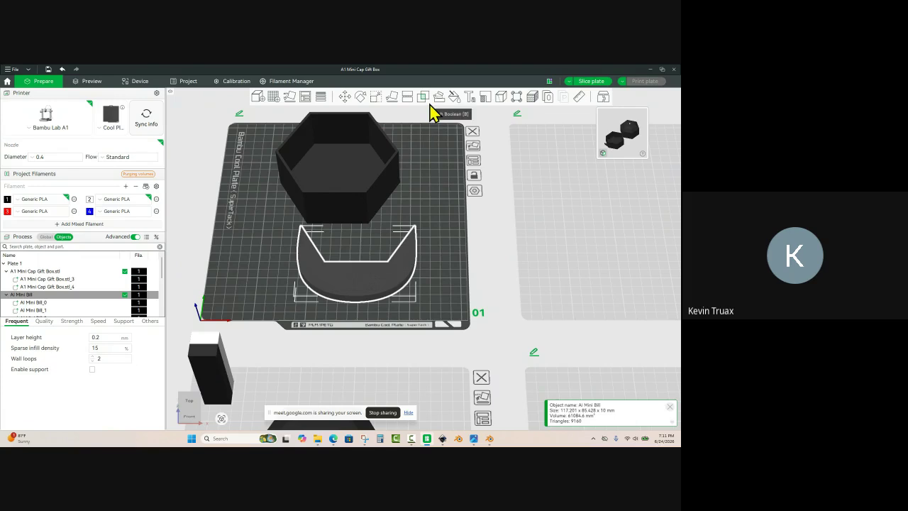
pyautogui.click(378, 98)
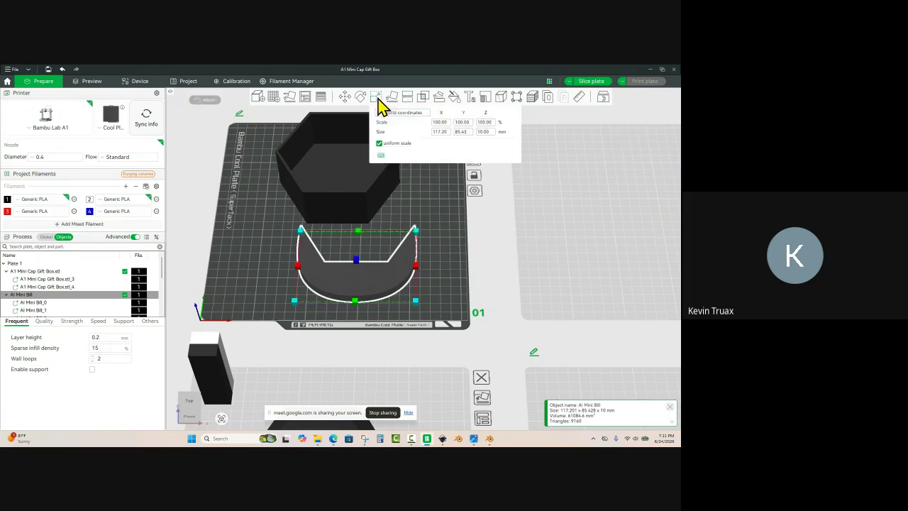
pyautogui.click(387, 147)
pyautogui.click(488, 132)
pyautogui.write('3')
pyautogui.press('Return')
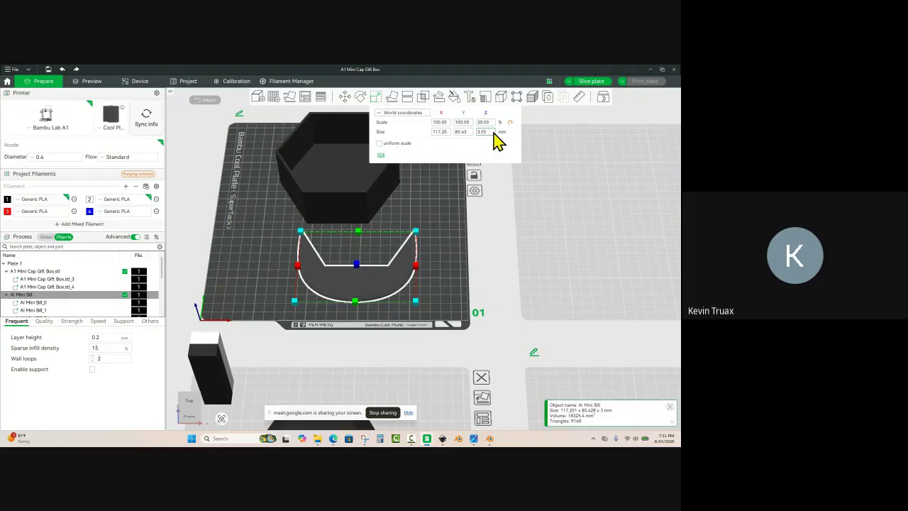
pyautogui.click(417, 217)
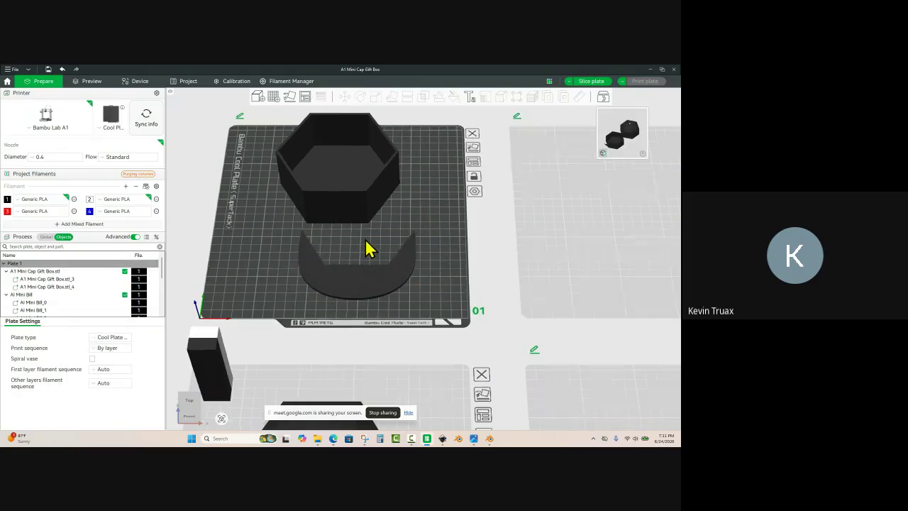
# Step: Shift the bill slightly to the left on plate 1 and assign filament 2 to its part AI Mini Bill_0
pyautogui.scroll(2, 323, 270)
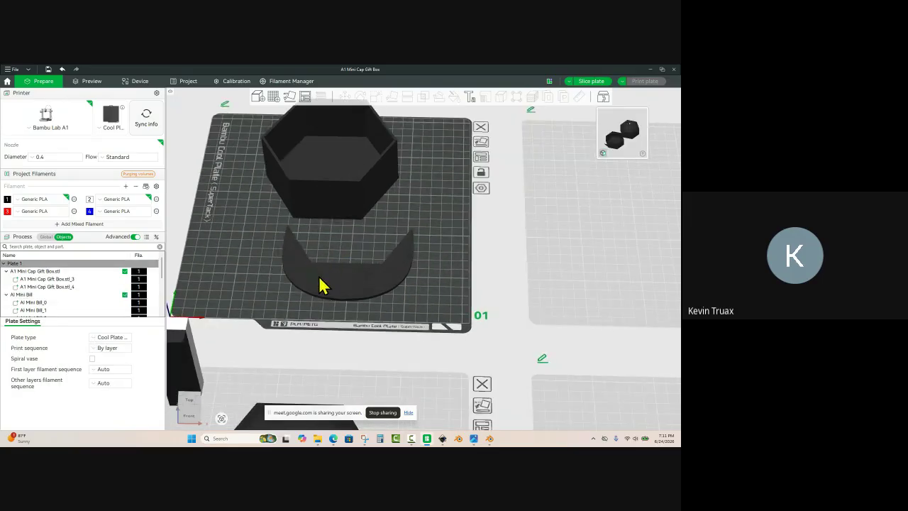
pyautogui.click(321, 284)
pyautogui.click(207, 294)
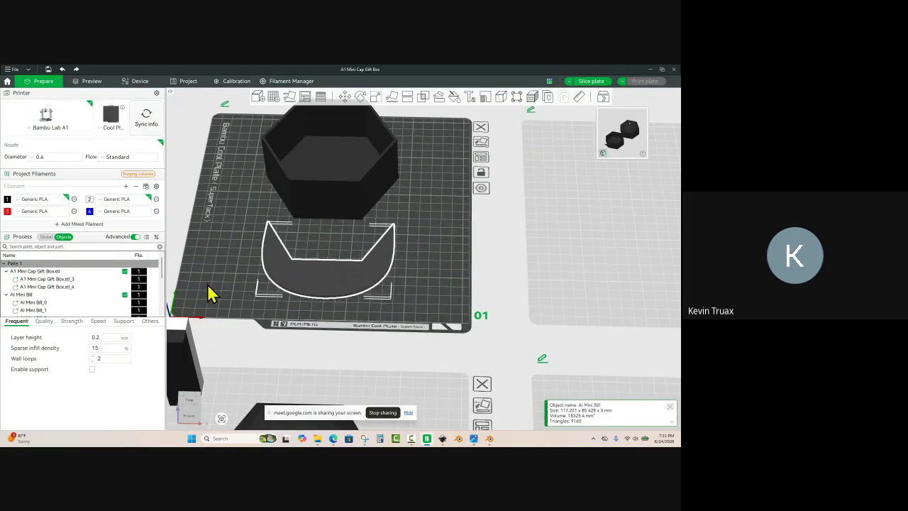
pyautogui.click(36, 302)
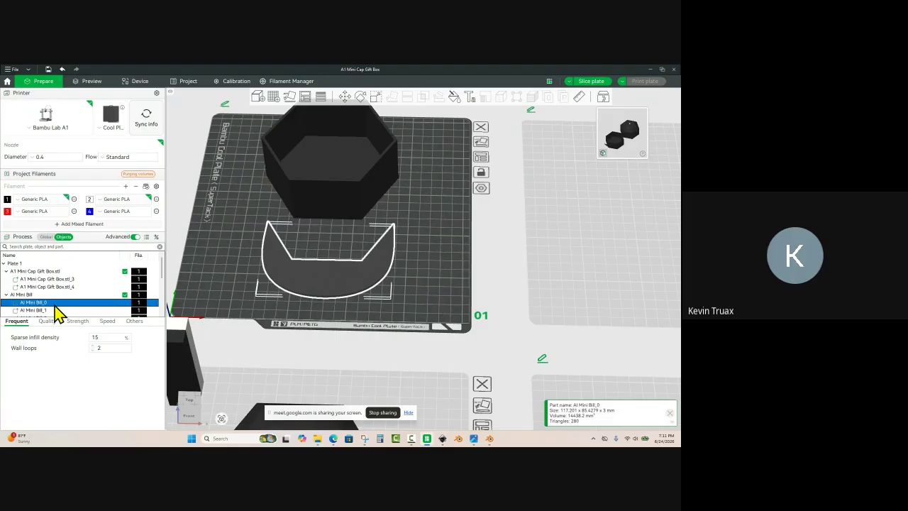
pyautogui.press('2')
# Step: Check parts AI Mini Bill_1 and AI Mini Bill_2, and assign filament 2 to the stitching part AI Mini Bill_3
pyautogui.scroll(-1, 56, 312)
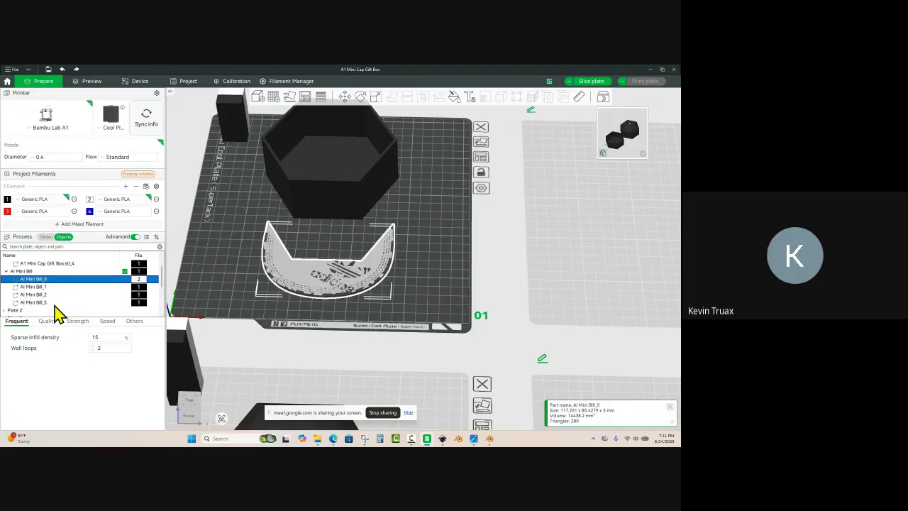
pyautogui.click(35, 287)
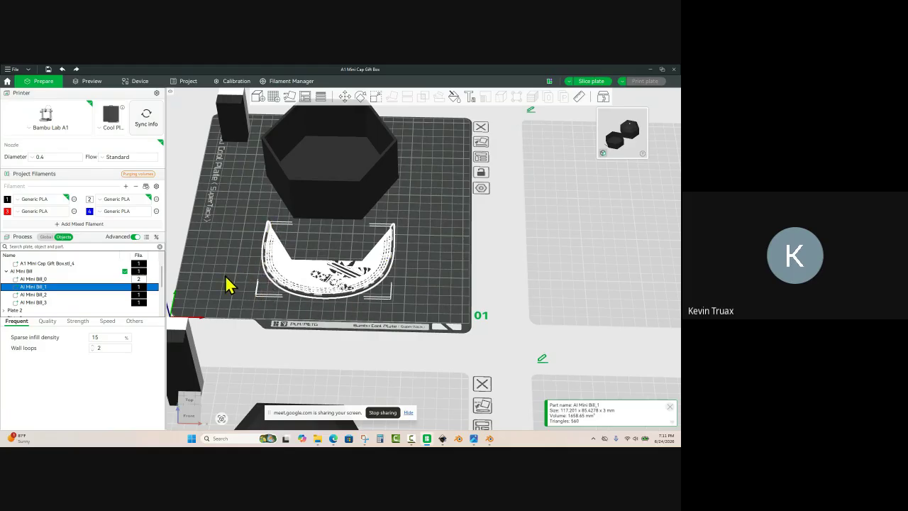
pyautogui.click(57, 296)
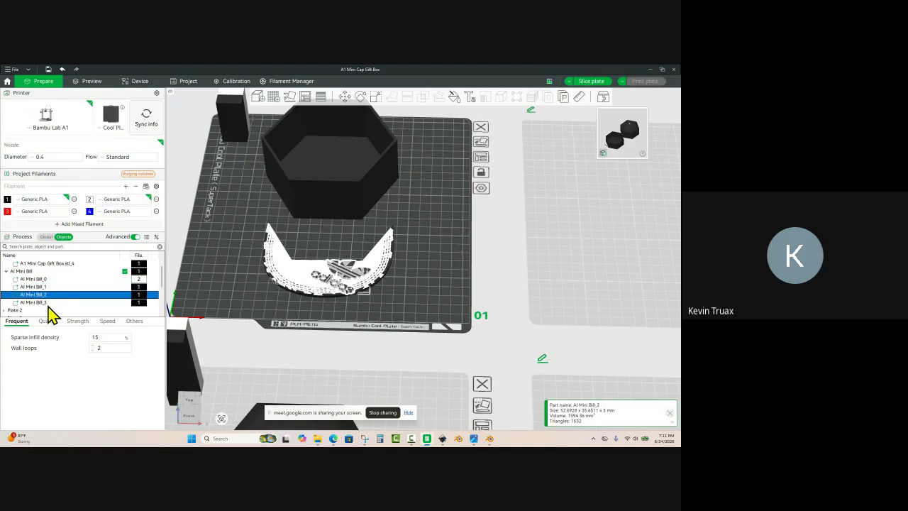
pyautogui.click(48, 303)
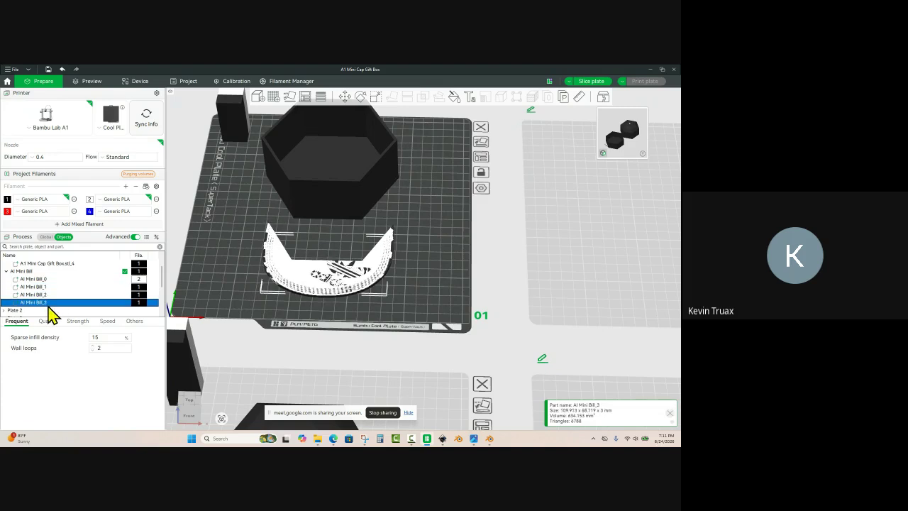
pyautogui.press('2')
# Step: Scale the stitching part AI Mini Bill_3 to a Z size of 2 mm
pyautogui.click(376, 97)
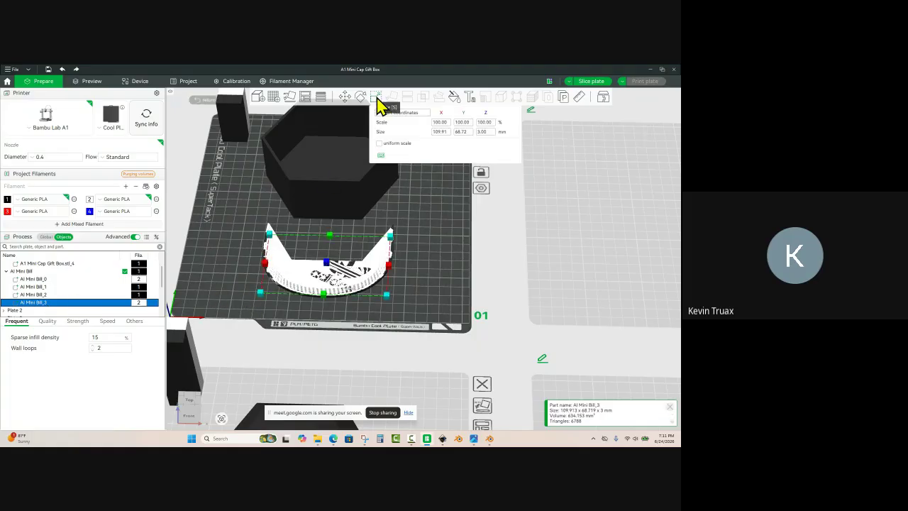
pyautogui.click(492, 135)
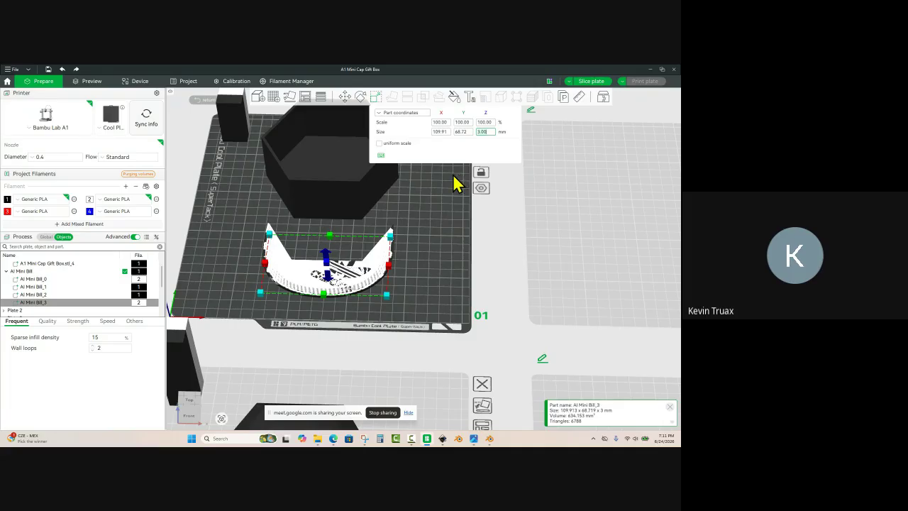
pyautogui.press('Return')
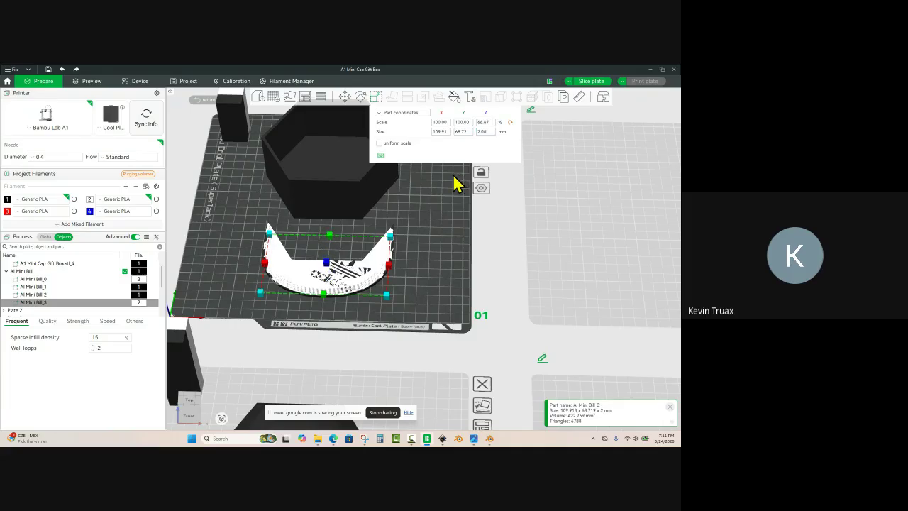
# Step: Move the stitching part AI Mini Bill_3 to a Z position of 2 mm in world coordinates
pyautogui.scroll(2, 419, 254)
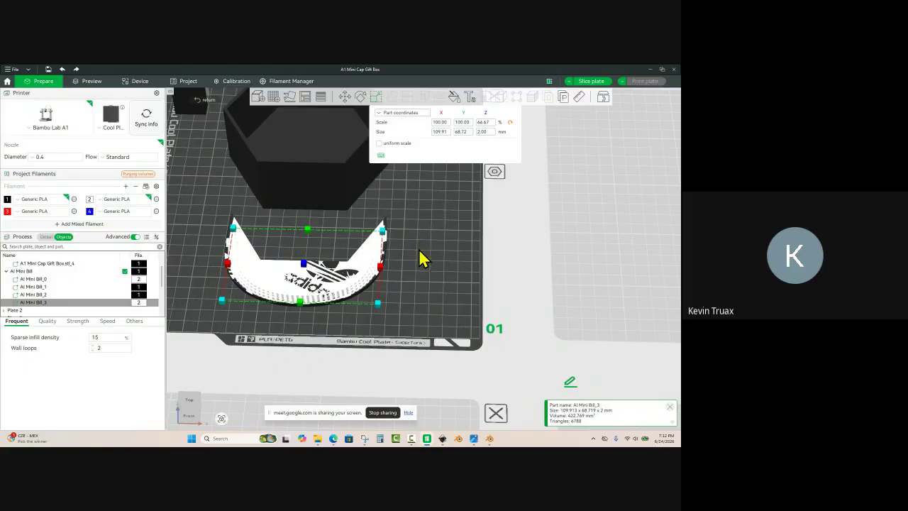
pyautogui.scroll(3, 234, 320)
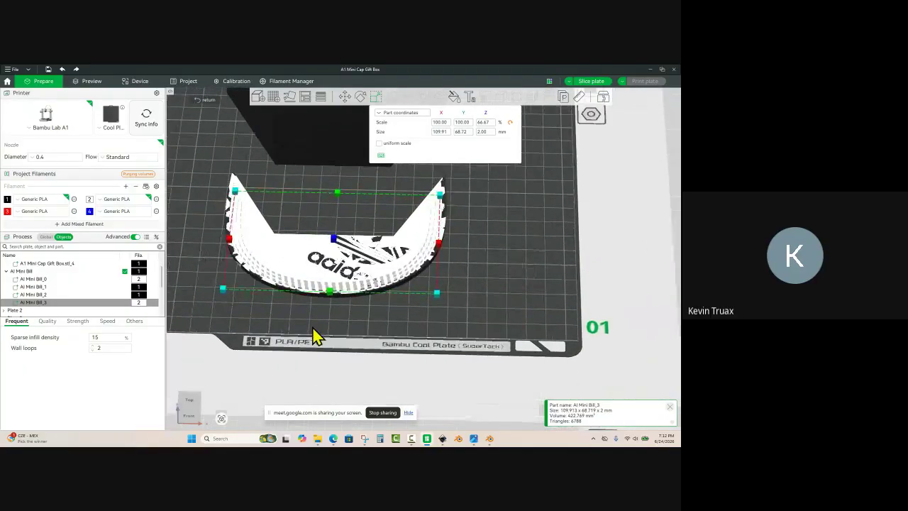
pyautogui.scroll(2, 315, 336)
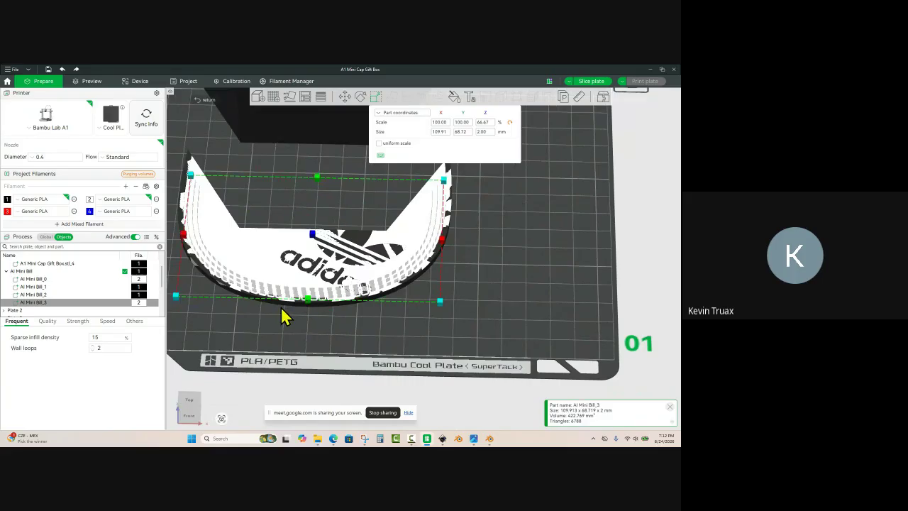
pyautogui.moveTo(203, 310); pyautogui.dragTo(280, 314)
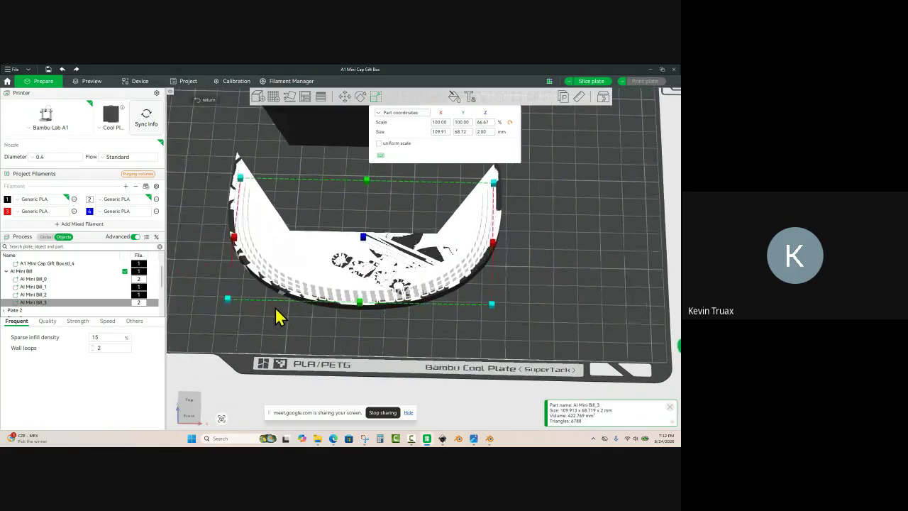
pyautogui.click(344, 98)
pyautogui.click(520, 122)
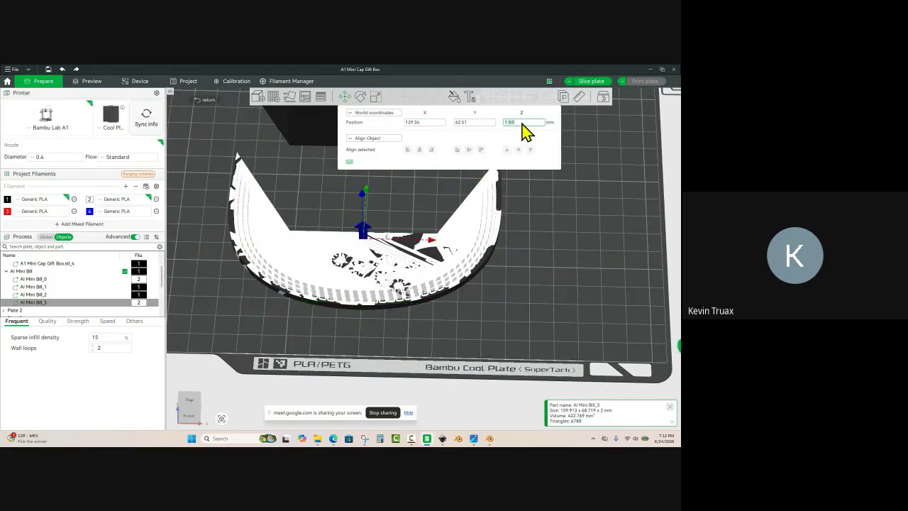
pyautogui.press('Return')
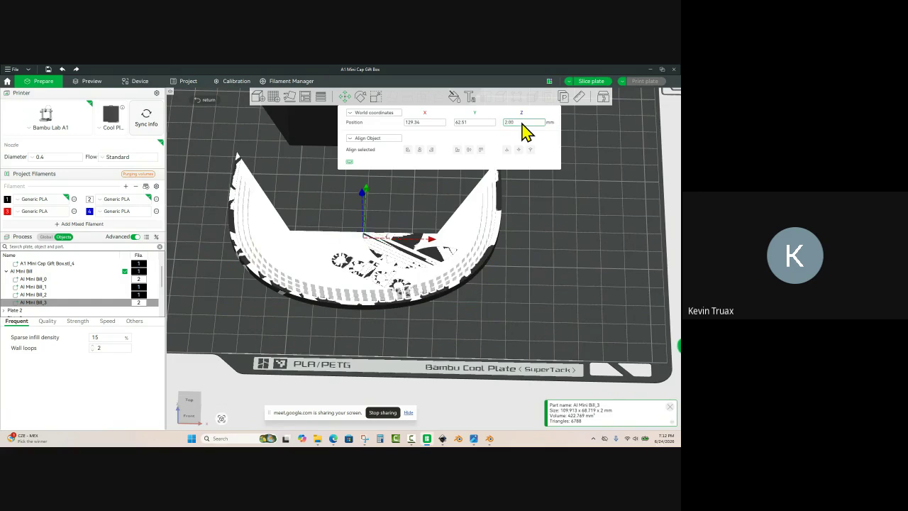
pyautogui.press('Escape')
pyautogui.click(512, 151)
# Step: Inspect the bill's surface up close and assign black filament 1 to the stitching part AI Mini Bill_3
pyautogui.moveTo(238, 255); pyautogui.dragTo(466, 259)
pyautogui.scroll(2, 464, 249)
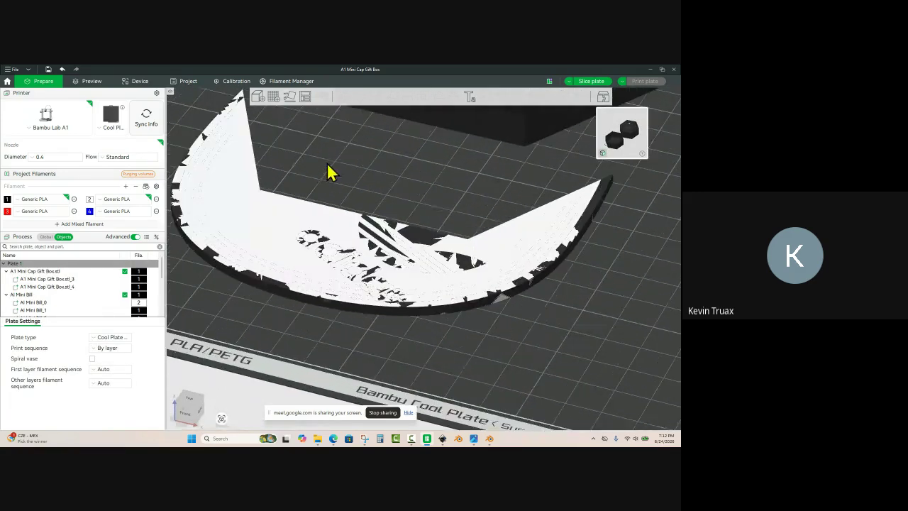
pyautogui.moveTo(289, 153); pyautogui.dragTo(425, 255, button='right')
pyautogui.scroll(2, 426, 256)
pyautogui.moveTo(298, 173); pyautogui.dragTo(354, 191, button='right')
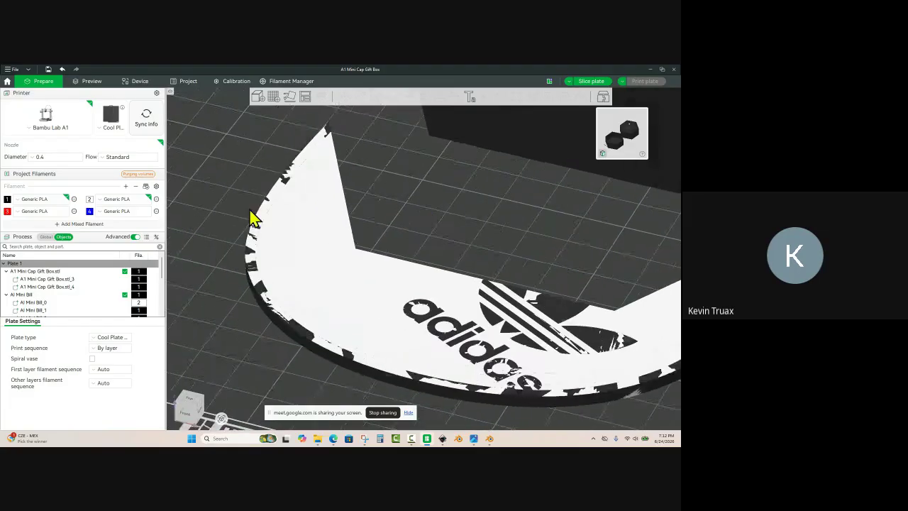
pyautogui.scroll(1, 249, 211)
pyautogui.scroll(-3, 42, 312)
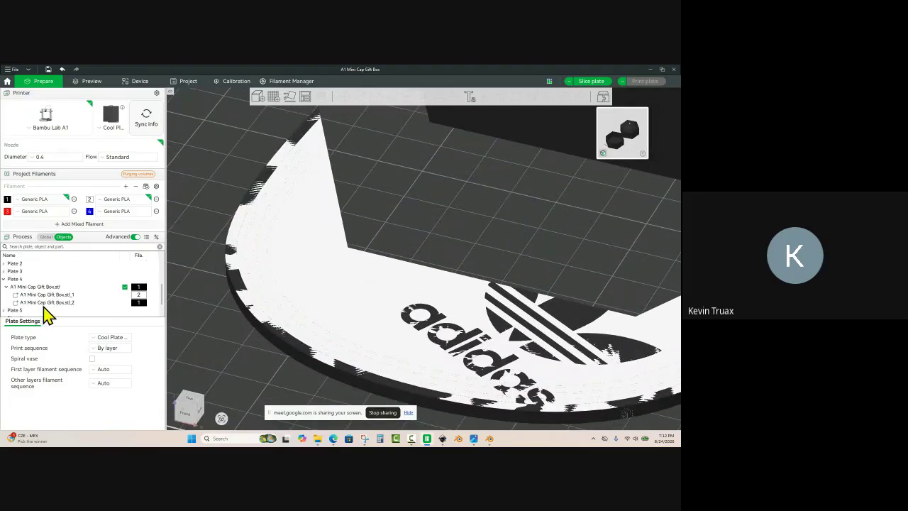
pyautogui.click(318, 261)
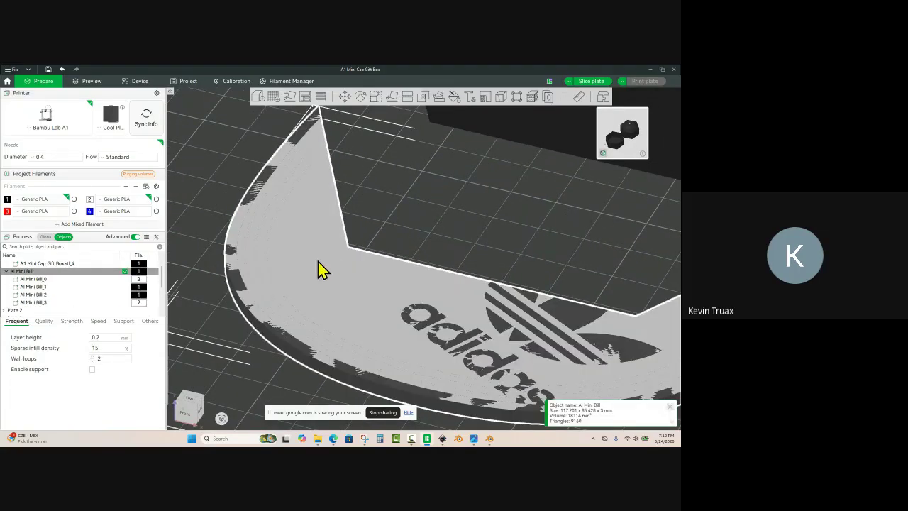
pyautogui.click(56, 302)
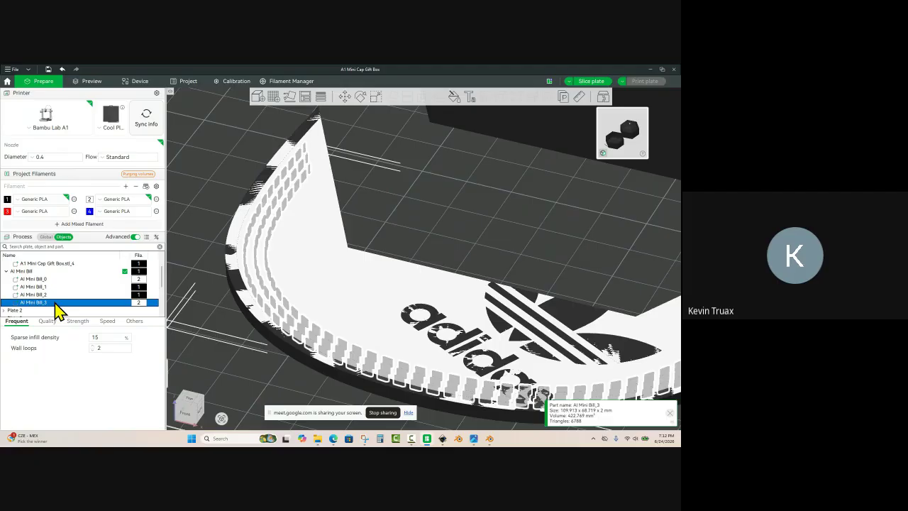
pyautogui.click(366, 219)
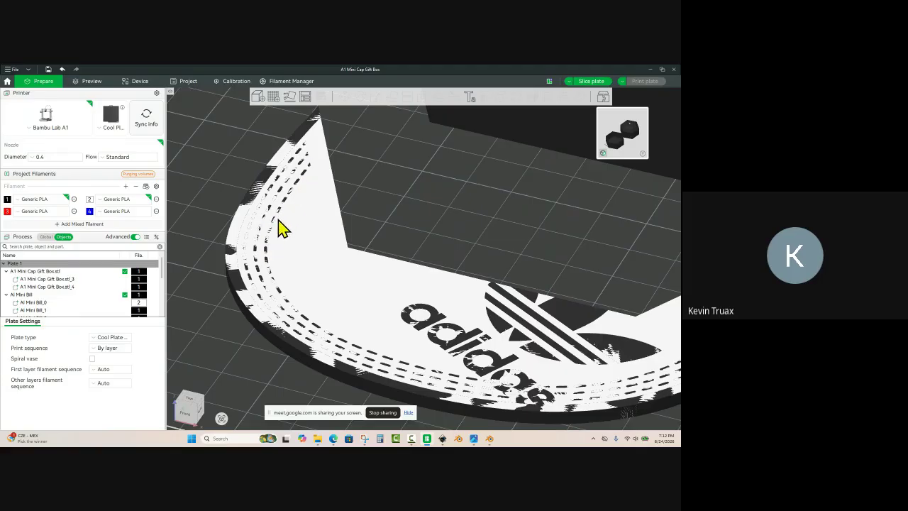
# Step: Raise the stitching part AI Mini Bill_3 slightly along Z so it stands clear of the white bill surface
pyautogui.scroll(-3, 76, 286)
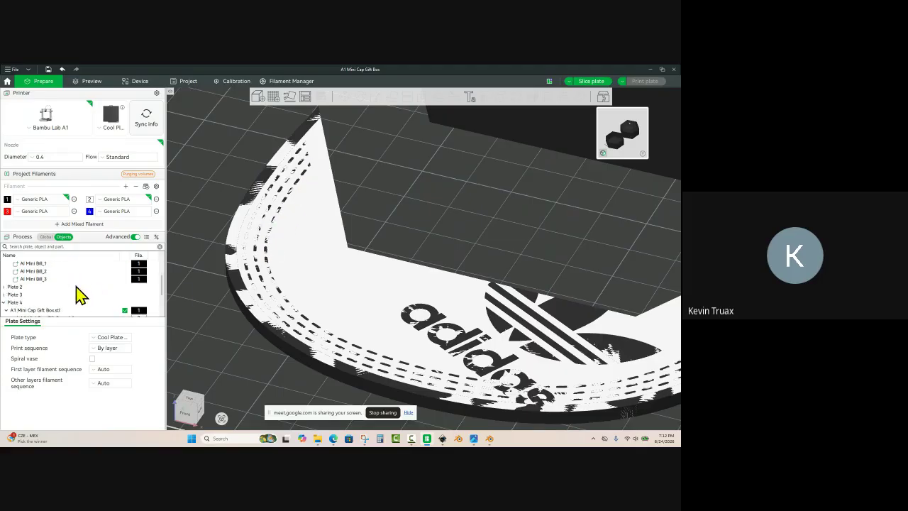
pyautogui.scroll(3, 77, 286)
pyautogui.click(264, 273)
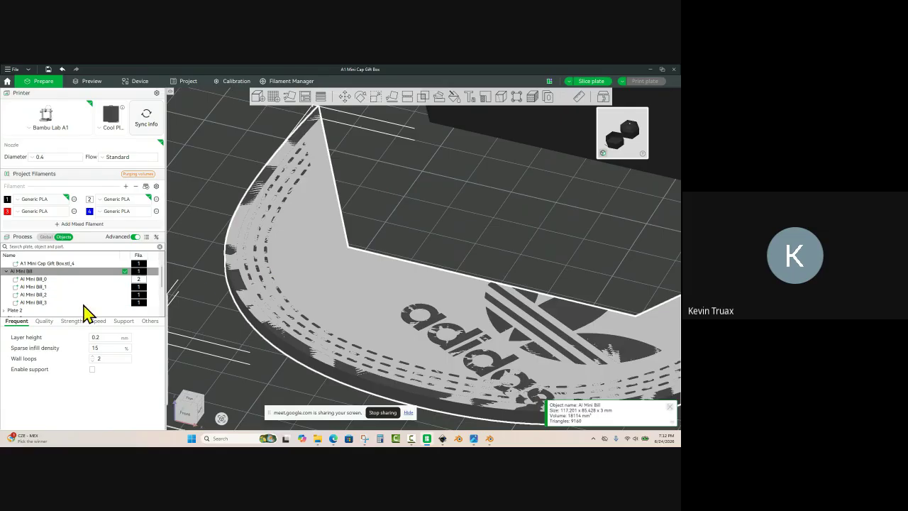
pyautogui.scroll(-1, 85, 307)
pyautogui.click(63, 304)
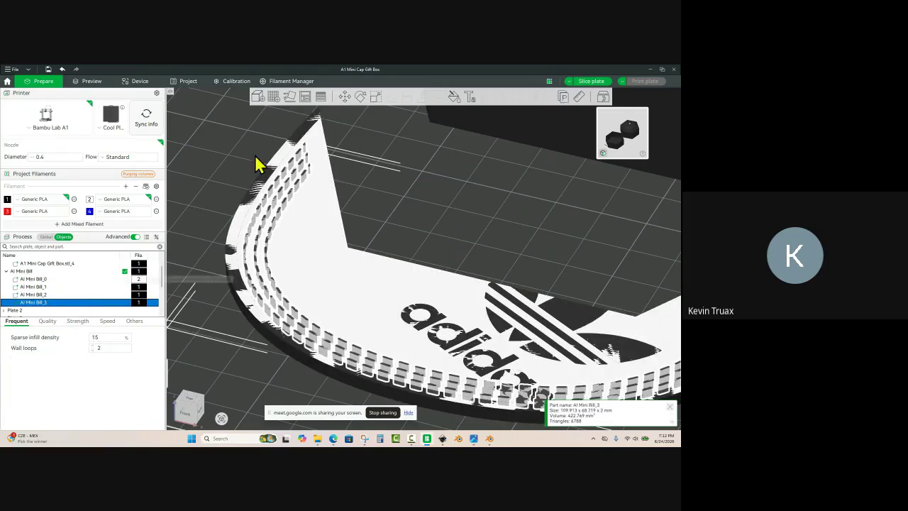
pyautogui.click(344, 97)
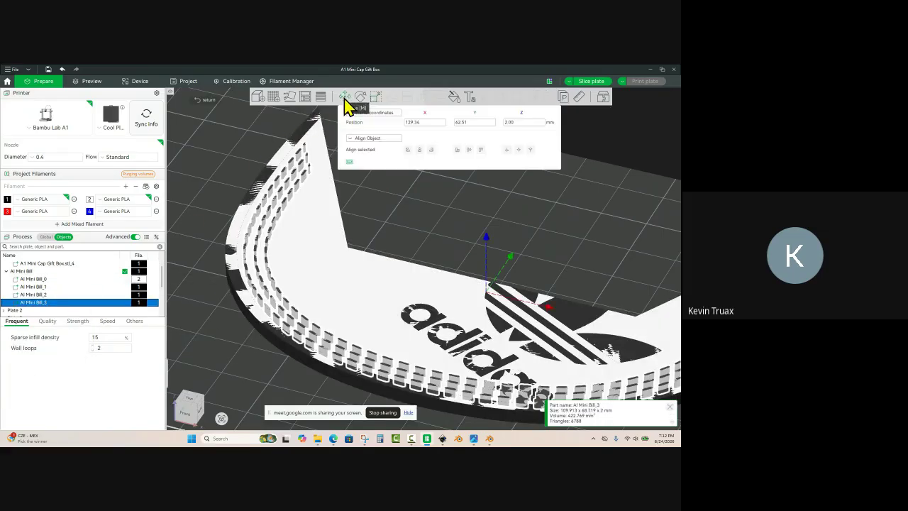
pyautogui.click(526, 123)
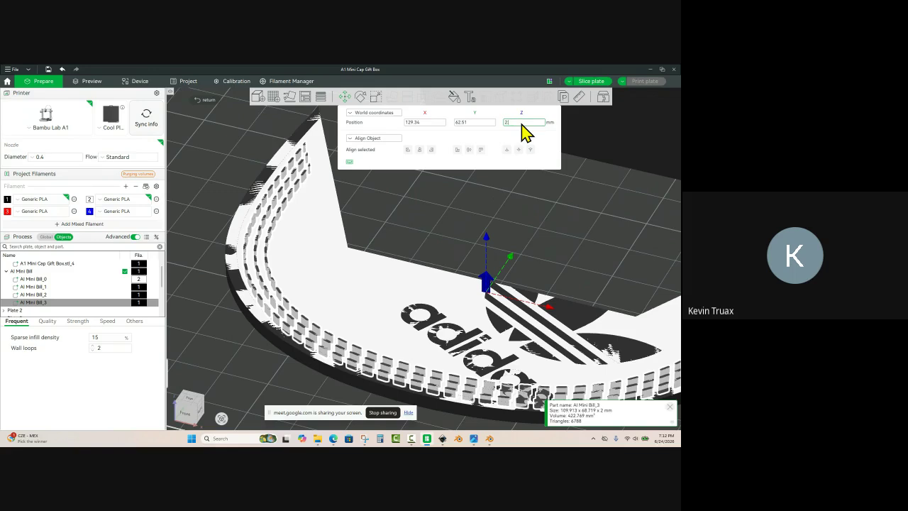
pyautogui.press('Return')
pyautogui.press('Escape')
pyautogui.click(422, 185)
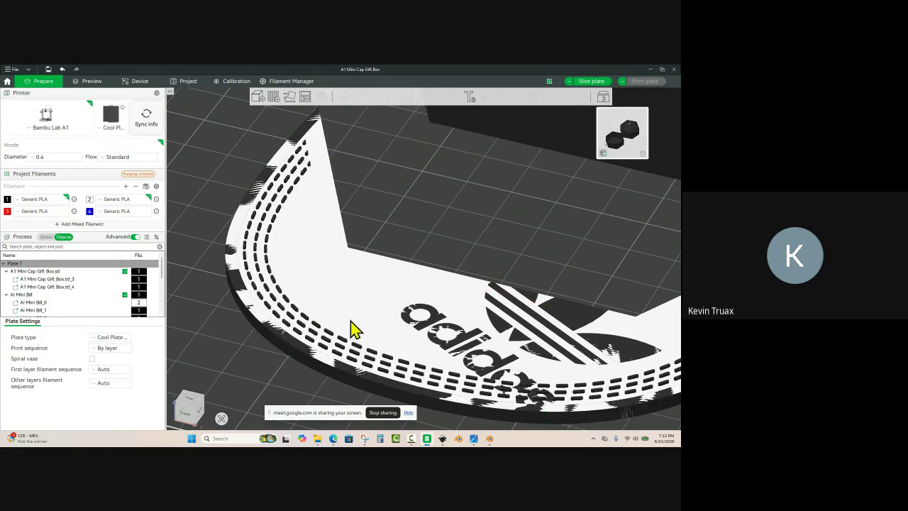
# Step: Slice plate 1 and examine the black stitching and logo on the bill in the sliced preview
pyautogui.scroll(-2, 424, 217)
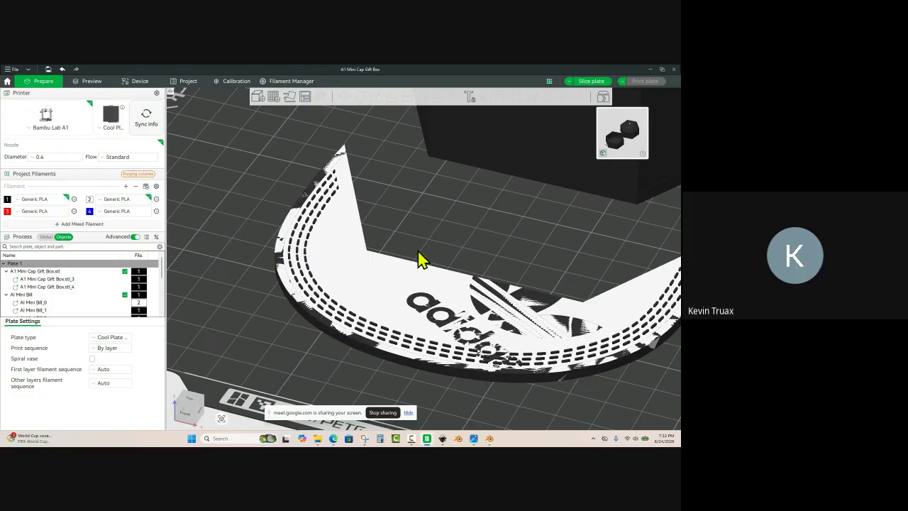
pyautogui.scroll(-2, 429, 241)
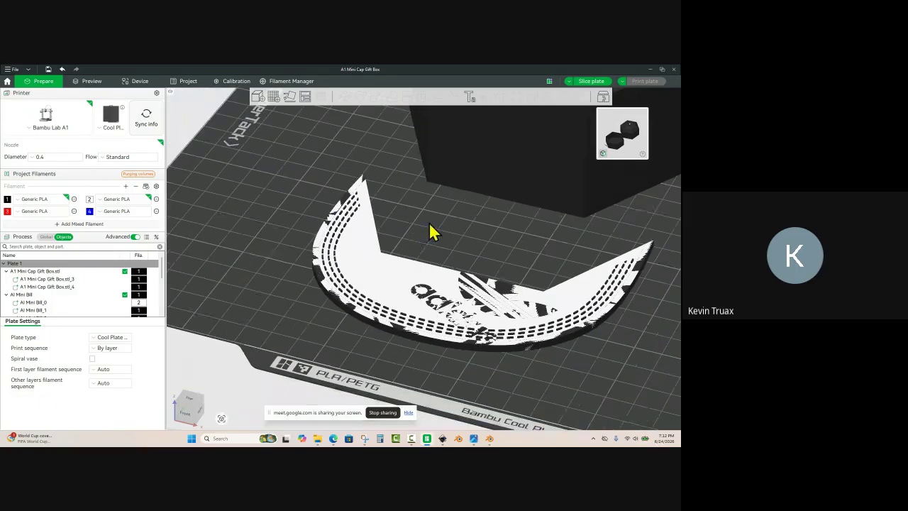
pyautogui.click(590, 81)
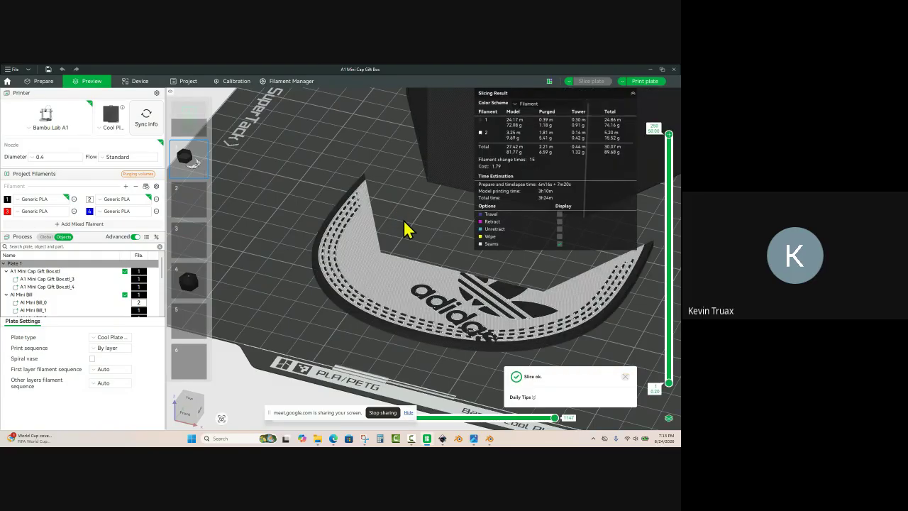
pyautogui.scroll(2, 407, 252)
pyautogui.scroll(-3, 406, 246)
pyautogui.moveTo(415, 255); pyautogui.dragTo(299, 193, button='right')
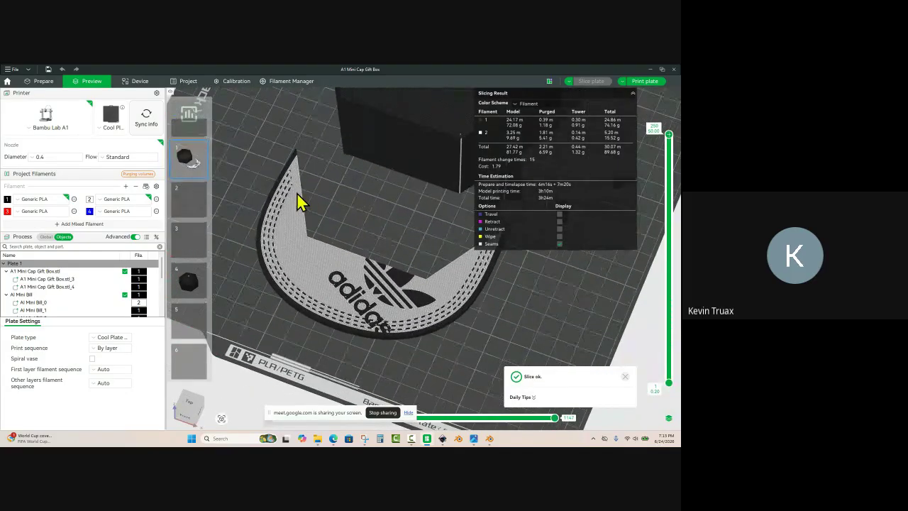
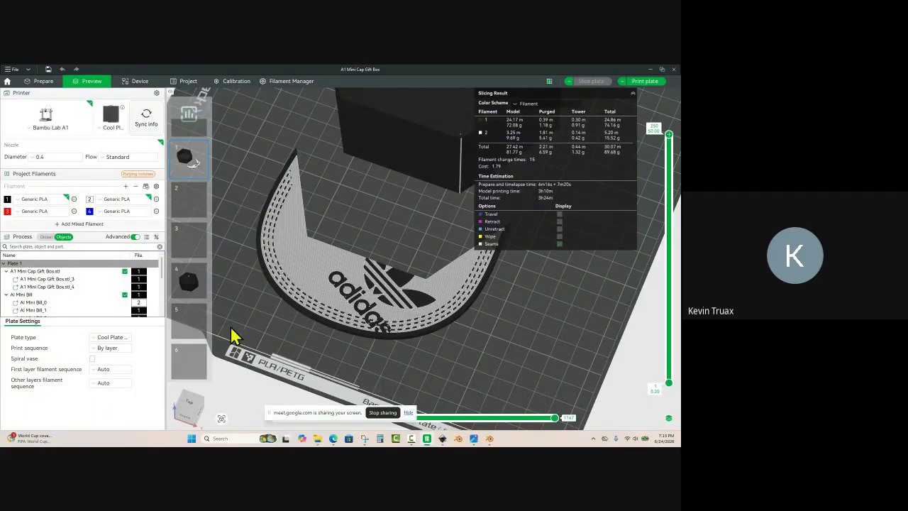
# Step: Return to the model editing view and assign white filament 2 to the stitching part AI Mini Bill_3
pyautogui.click(44, 81)
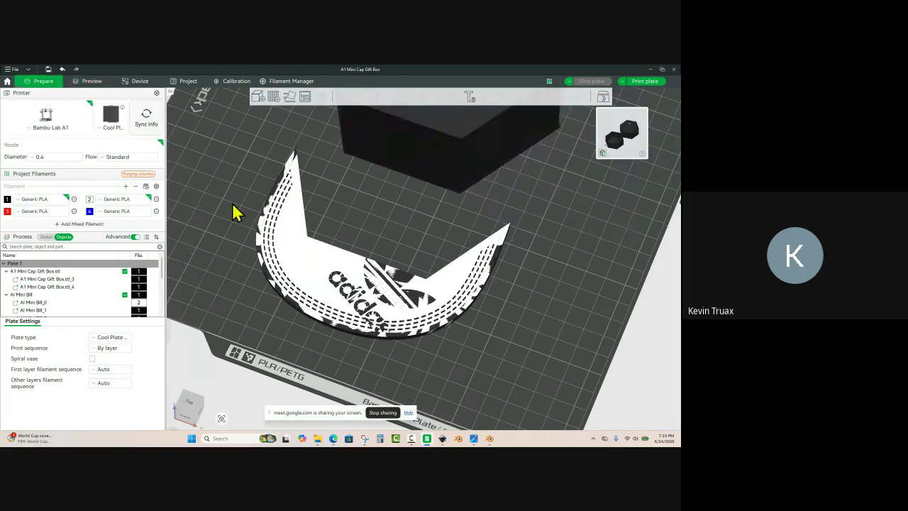
pyautogui.scroll(-2, 95, 300)
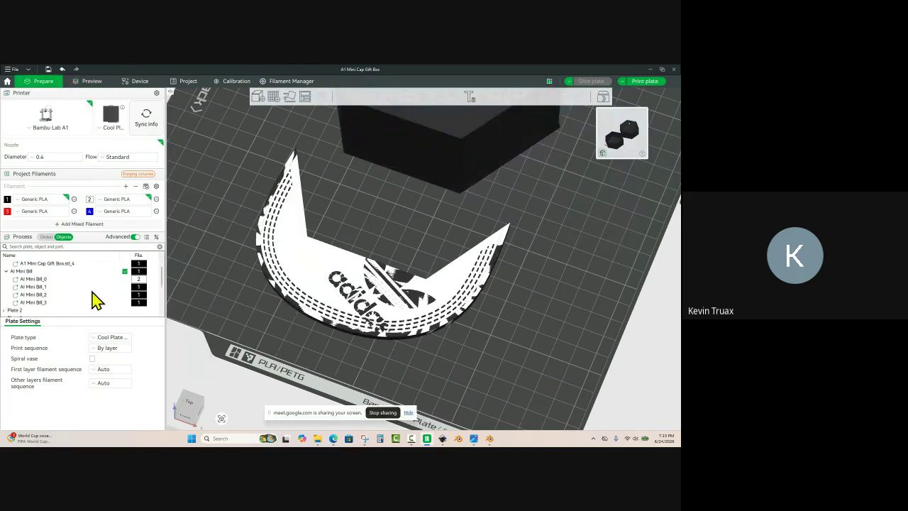
pyautogui.click(307, 271)
pyautogui.scroll(-2, 36, 300)
pyautogui.click(39, 271)
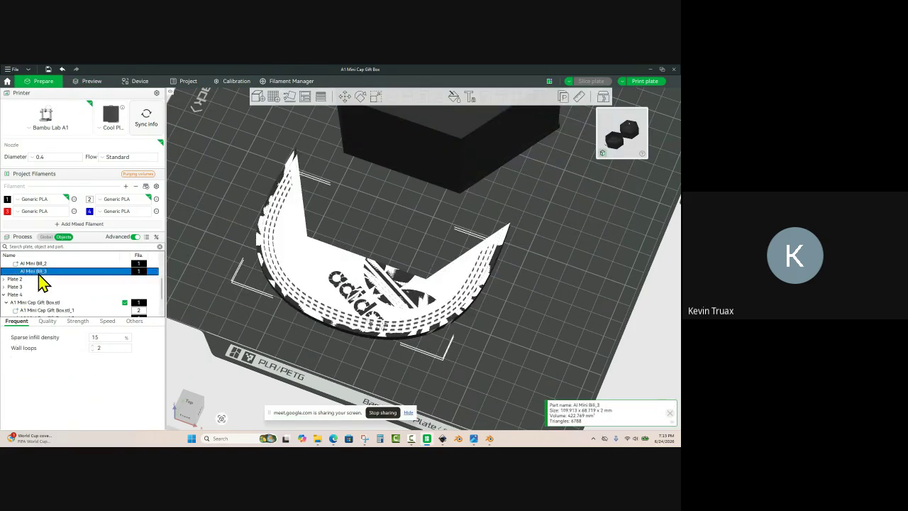
pyautogui.press('2')
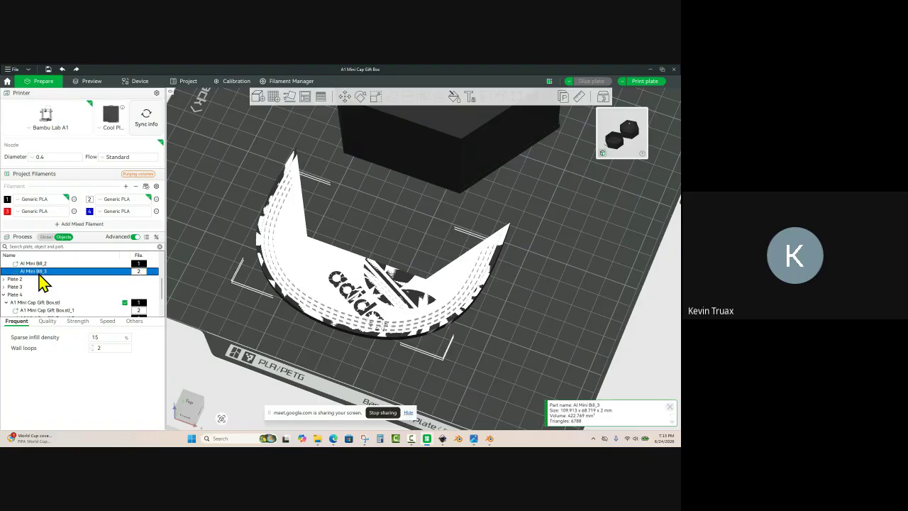
# Step: Reslice plate 1 and examine how the white stitching shows up on the bill in the sliced preview
pyautogui.click(591, 81)
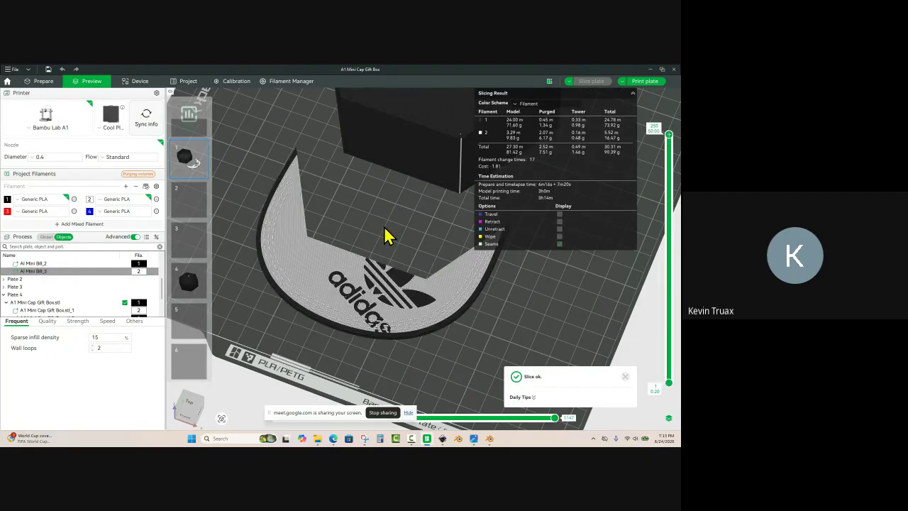
pyautogui.moveTo(387, 226); pyautogui.dragTo(375, 227)
pyautogui.scroll(2, 367, 309)
pyautogui.scroll(1, 326, 343)
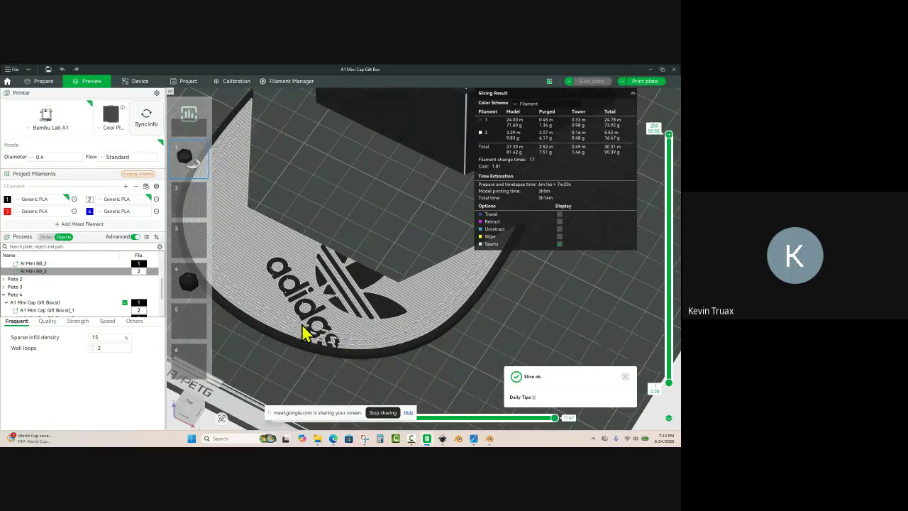
pyautogui.scroll(-2, 396, 329)
pyautogui.moveTo(310, 342); pyautogui.dragTo(371, 357, button='right')
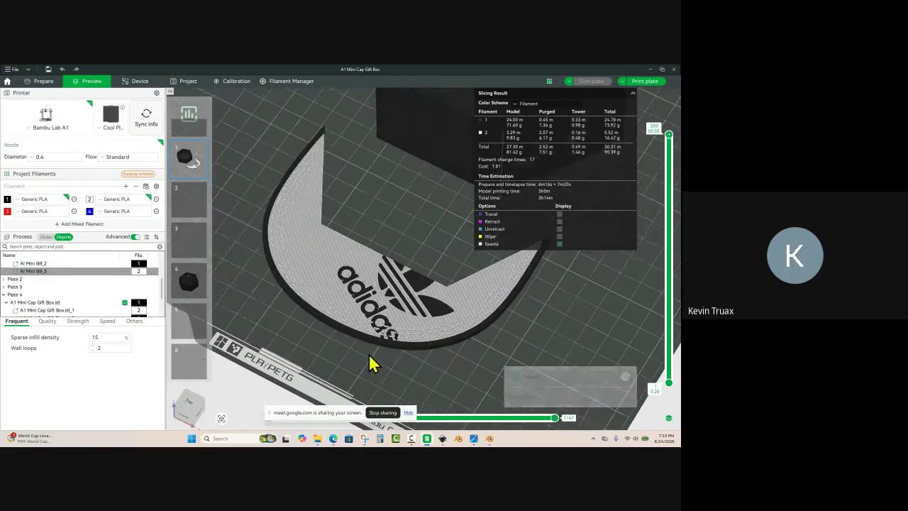
pyautogui.scroll(2, 247, 229)
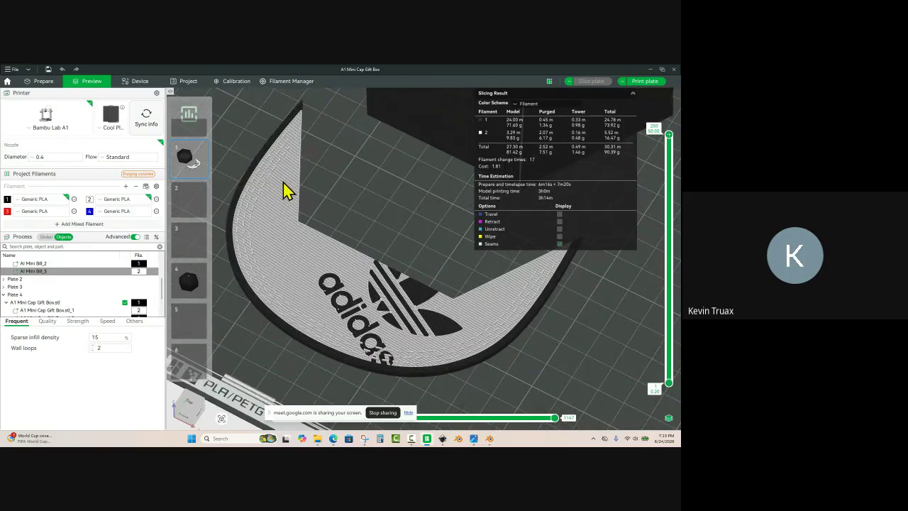
pyautogui.scroll(-1, 351, 213)
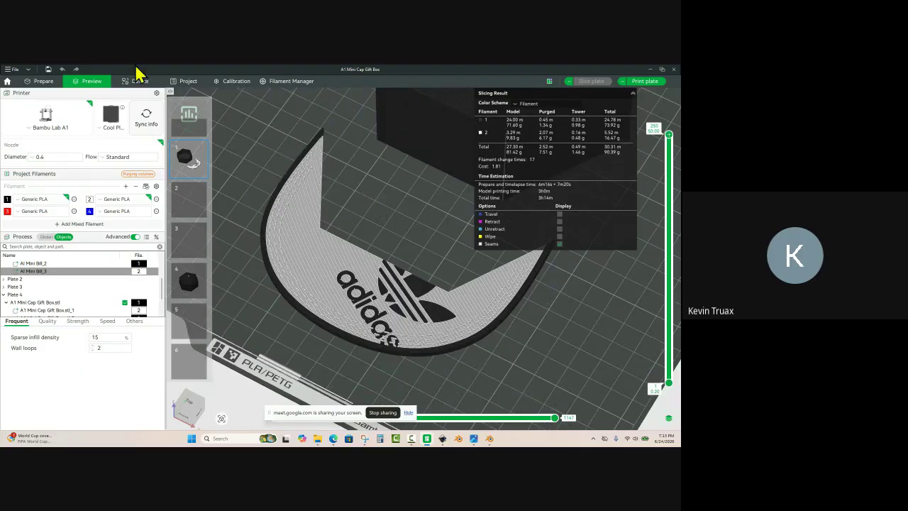
# Step: Return to the model editing view and examine the bill's placement beside the hexagonal box from several angles
pyautogui.click(49, 82)
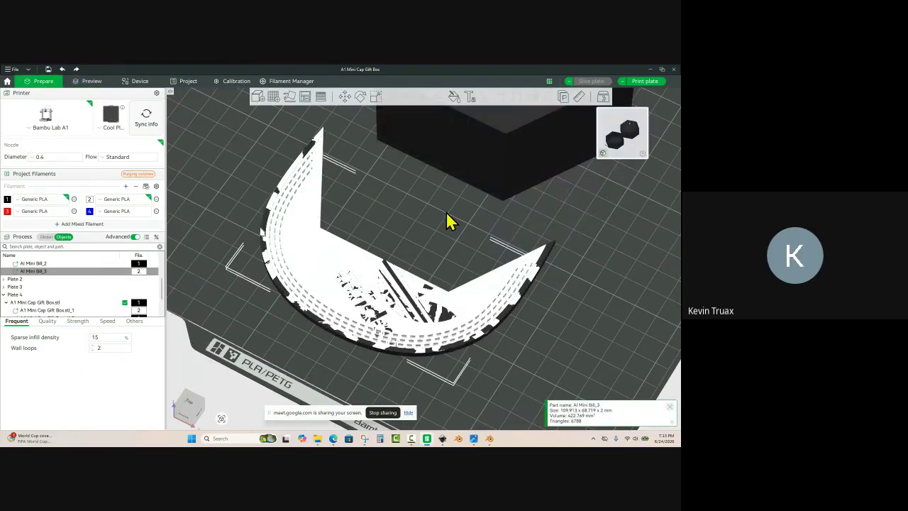
pyautogui.scroll(-1, 448, 221)
pyautogui.click(535, 240)
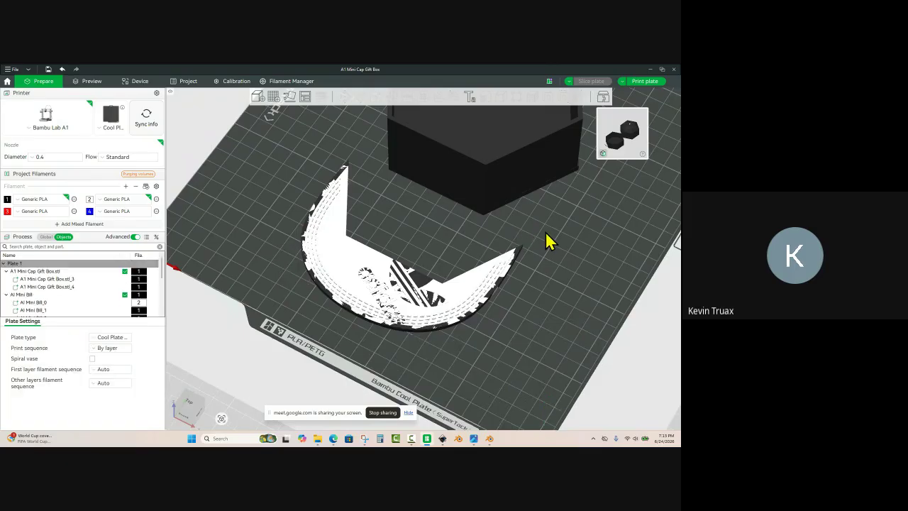
pyautogui.moveTo(550, 241); pyautogui.dragTo(537, 225)
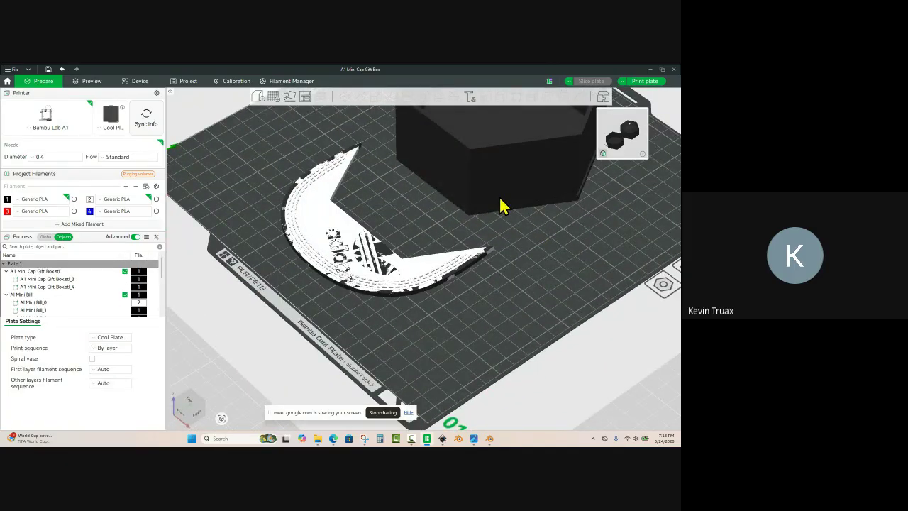
pyautogui.moveTo(527, 237); pyautogui.dragTo(521, 240)
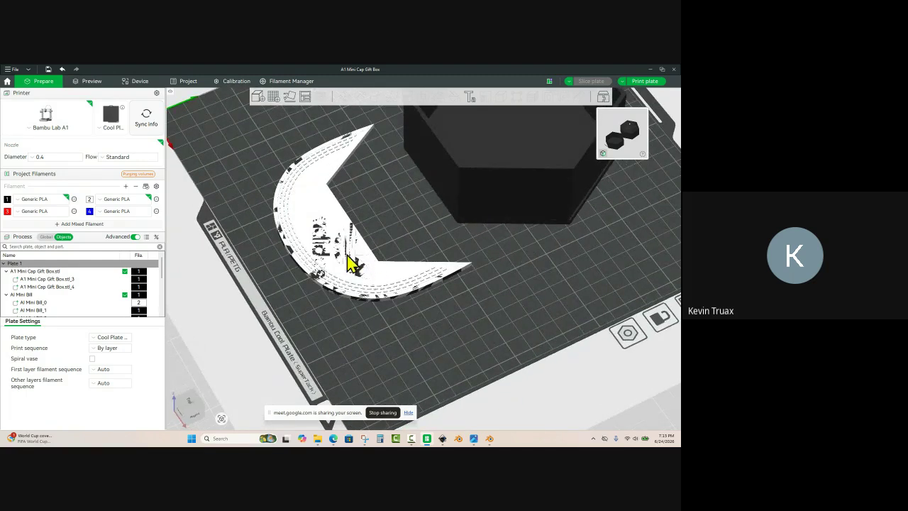
pyautogui.moveTo(429, 245); pyautogui.dragTo(467, 244)
pyautogui.moveTo(516, 250); pyautogui.dragTo(403, 279, button='right')
pyautogui.scroll(4, 516, 200)
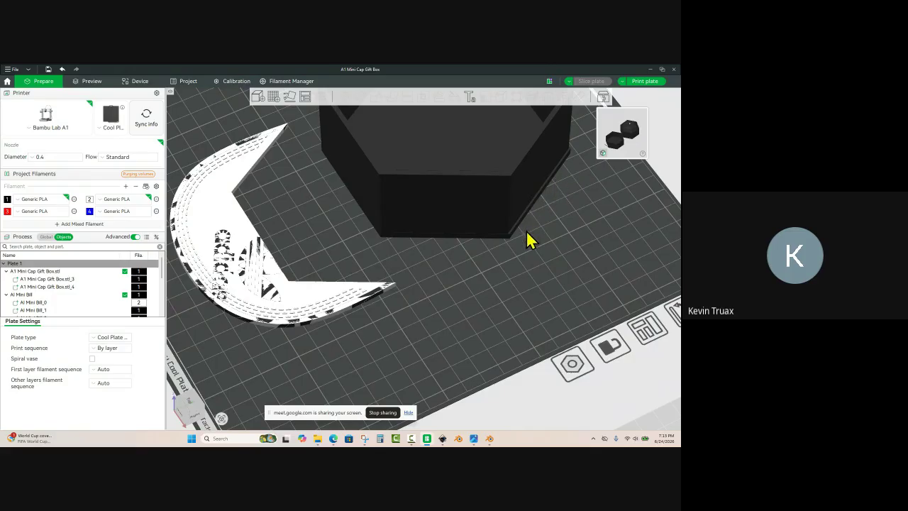
pyautogui.moveTo(527, 240)
pyautogui.mouseDown()
pyautogui.moveTo(521, 251)
pyautogui.moveTo(537, 238)
pyautogui.mouseUp()
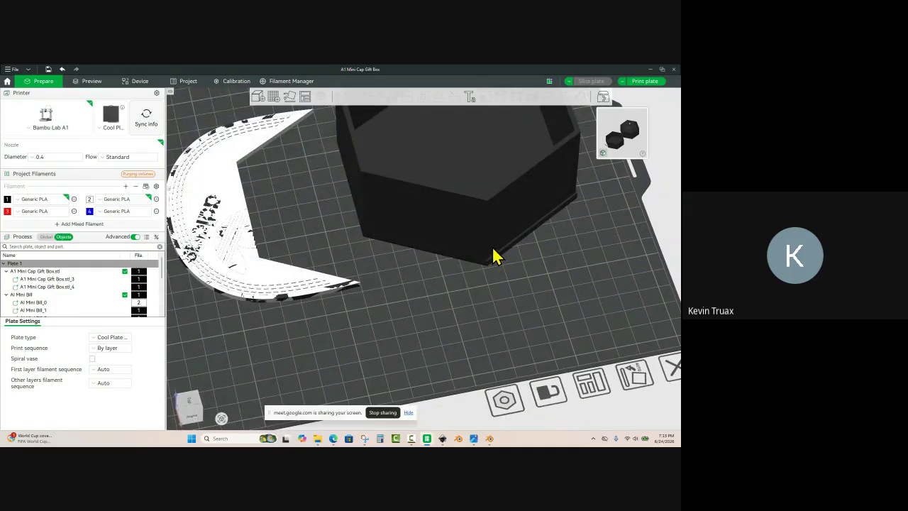
pyautogui.moveTo(493, 255); pyautogui.dragTo(517, 248)
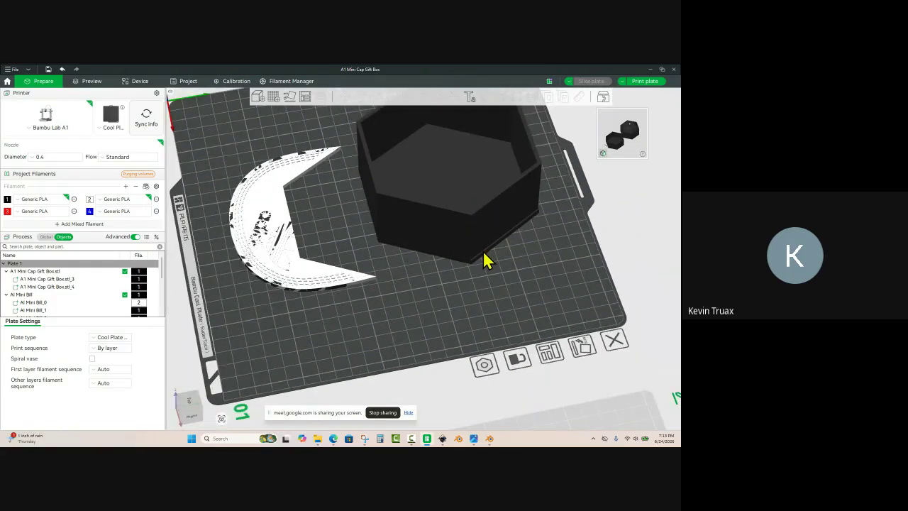
# Step: Align the hexagonal gift box by its left-right center (X) and its front-back center (Y)
pyautogui.click(464, 172)
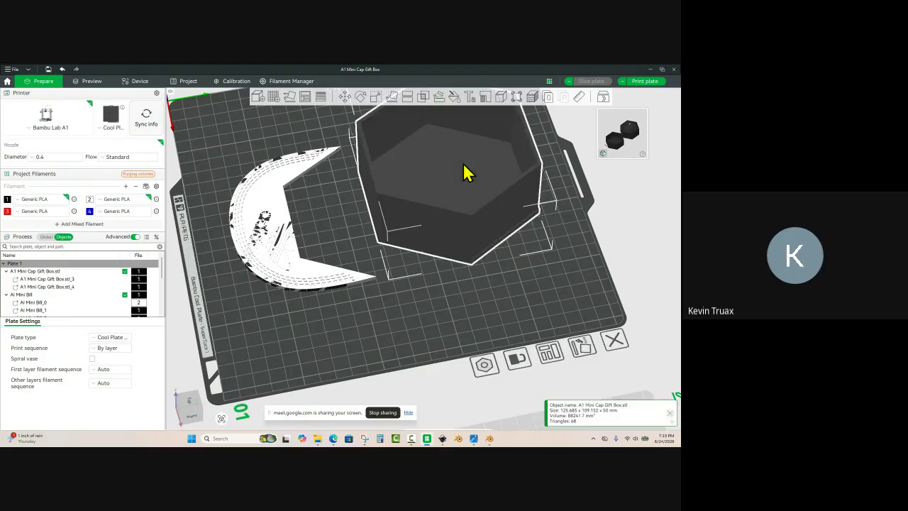
pyautogui.rightClick(458, 179)
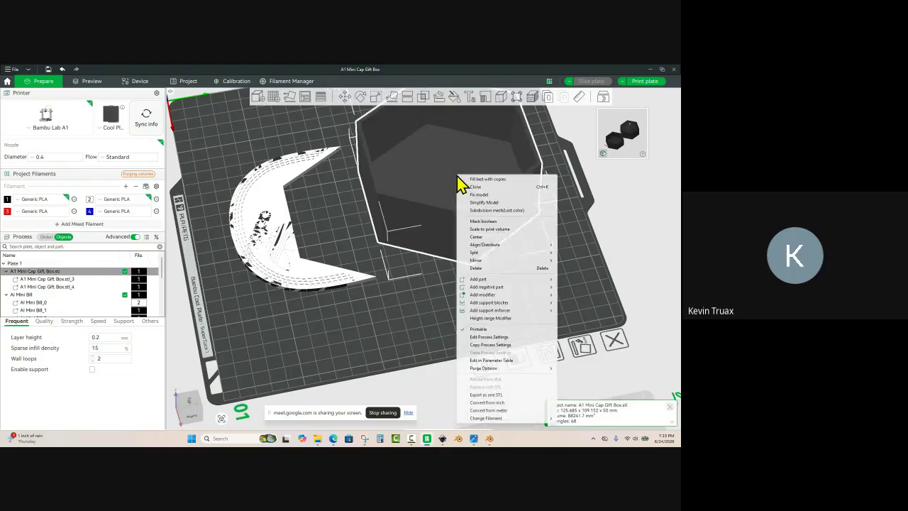
pyautogui.moveTo(504, 250)
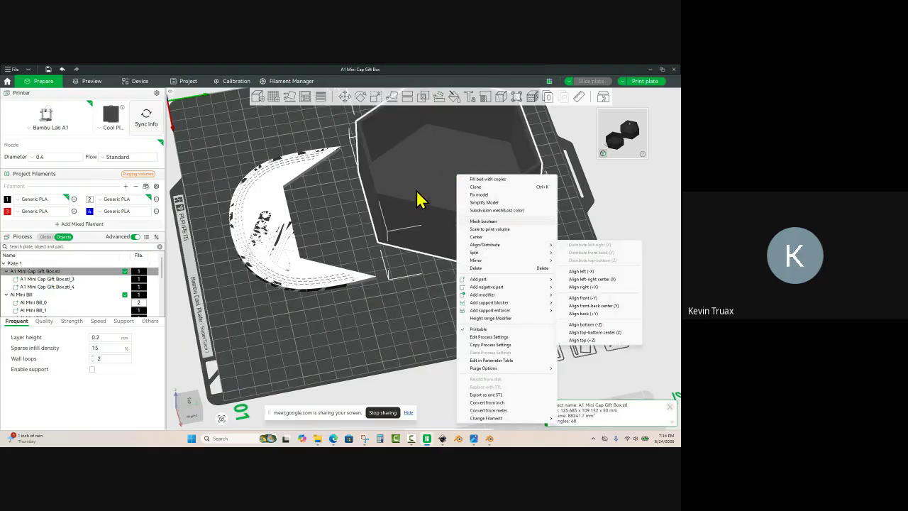
pyautogui.click(592, 279)
pyautogui.rightClick(469, 183)
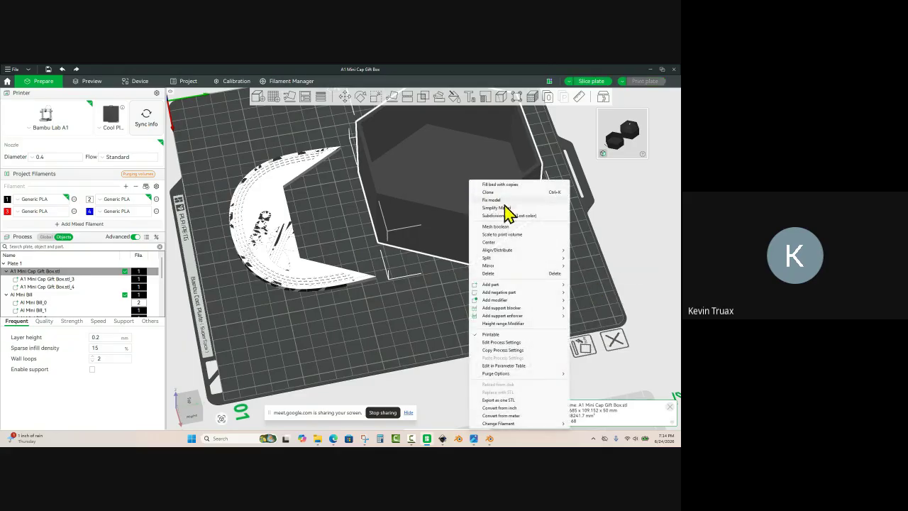
pyautogui.moveTo(525, 250)
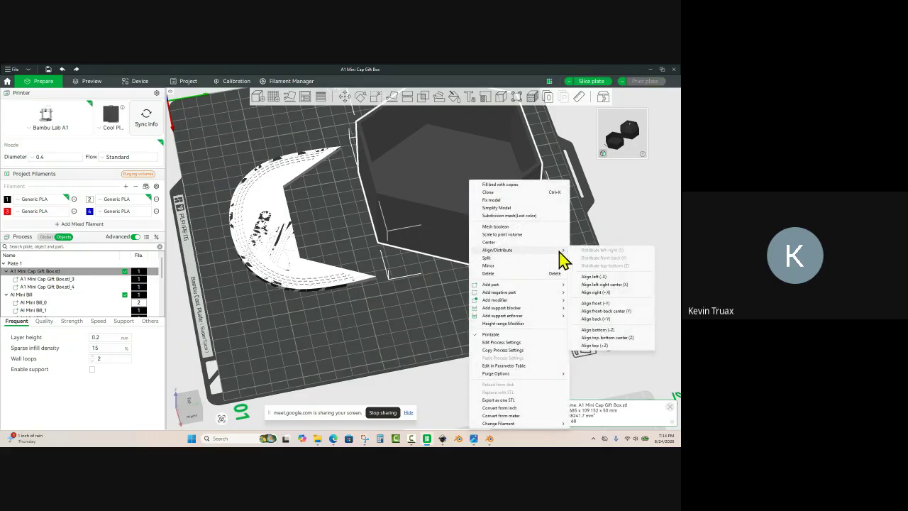
pyautogui.click(607, 312)
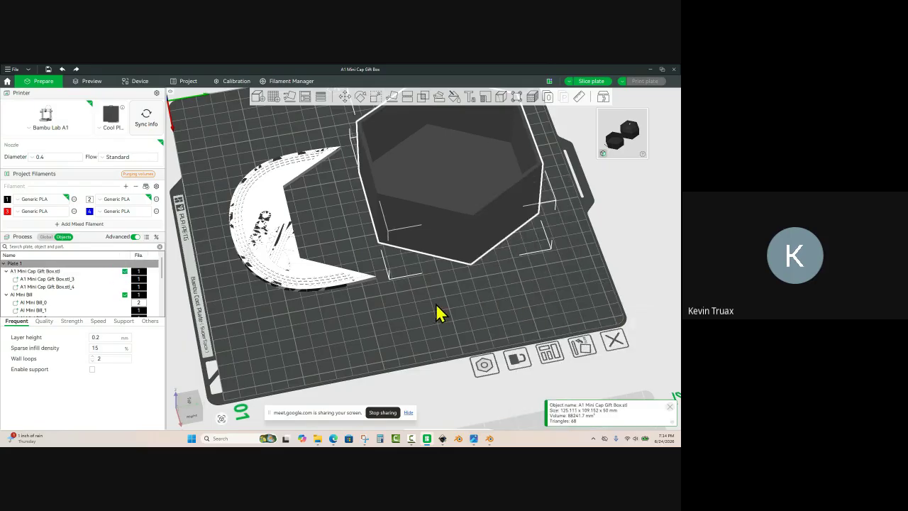
# Step: Select the bill together with the hexagonal box and assemble them into one object
pyautogui.moveTo(484, 282)
pyautogui.mouseDown()
pyautogui.moveTo(469, 291)
pyautogui.moveTo(484, 280)
pyautogui.mouseUp()
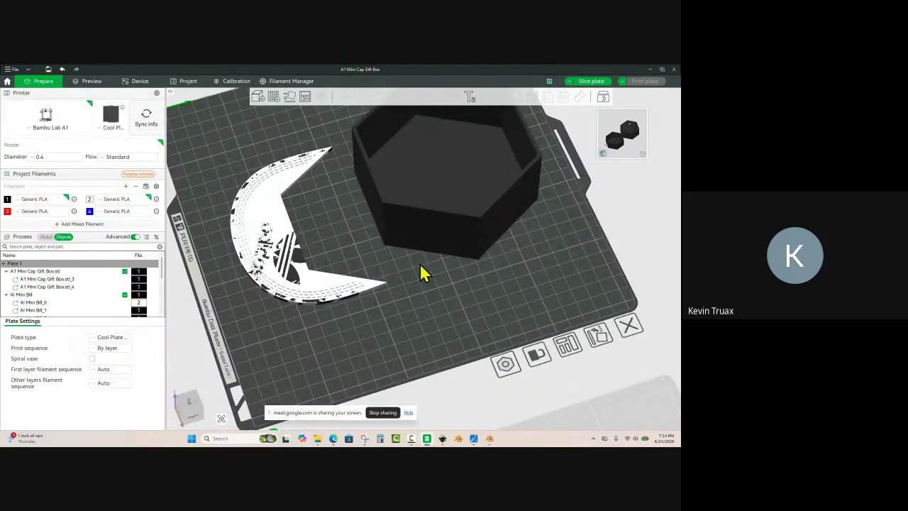
pyautogui.moveTo(419, 263); pyautogui.dragTo(357, 223)
pyautogui.scroll(3, 381, 263)
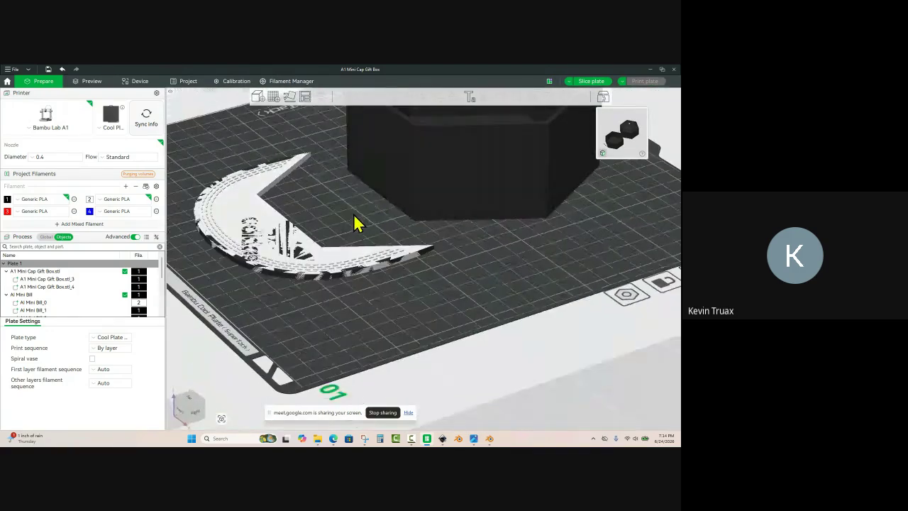
pyautogui.click(291, 255)
pyautogui.scroll(-2, 278, 257)
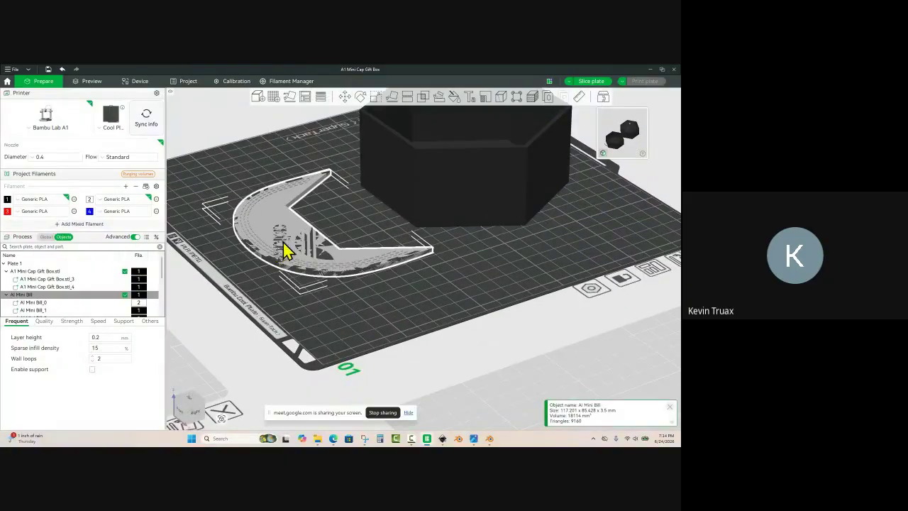
pyautogui.keyDown('ctrl'); pyautogui.click(452, 188); pyautogui.keyUp('ctrl')
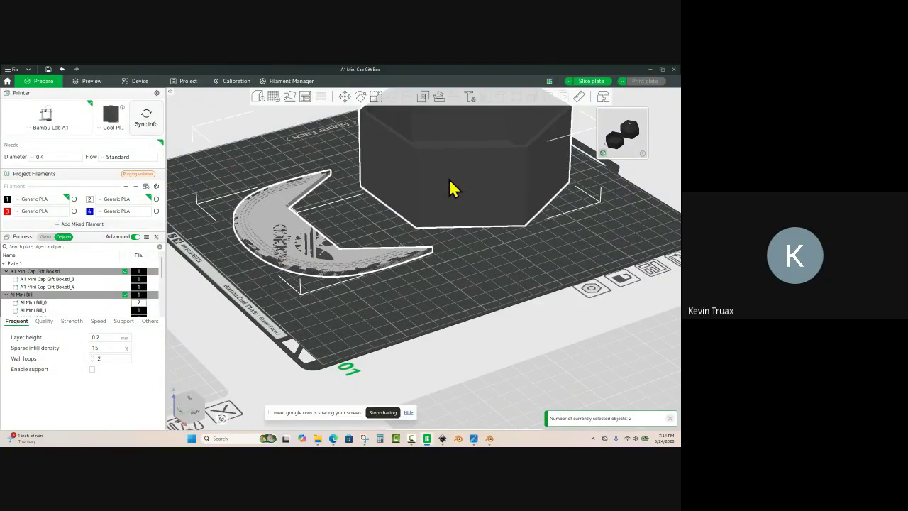
pyautogui.rightClick(449, 183)
pyautogui.click(477, 191)
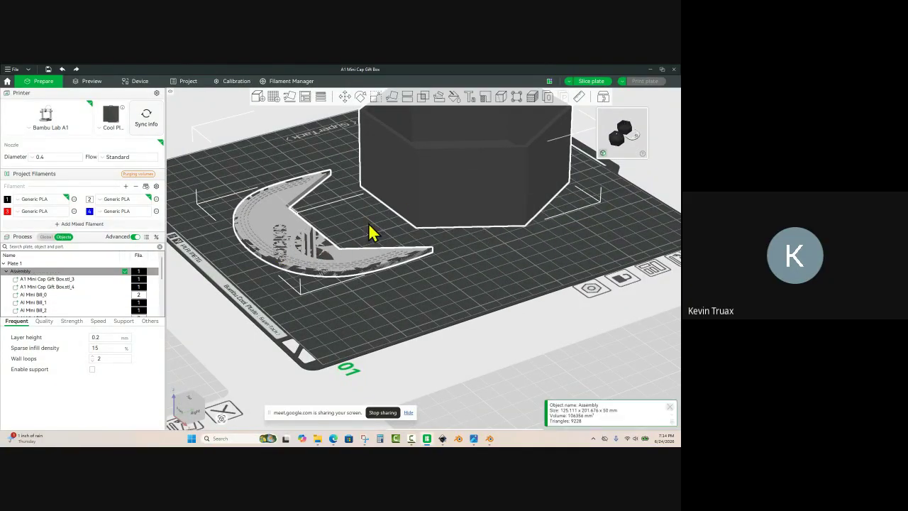
# Step: Start a point and point assembly on the combined object and pick the bill's lower inner corner as the fixed point
pyautogui.moveTo(434, 248); pyautogui.dragTo(454, 276)
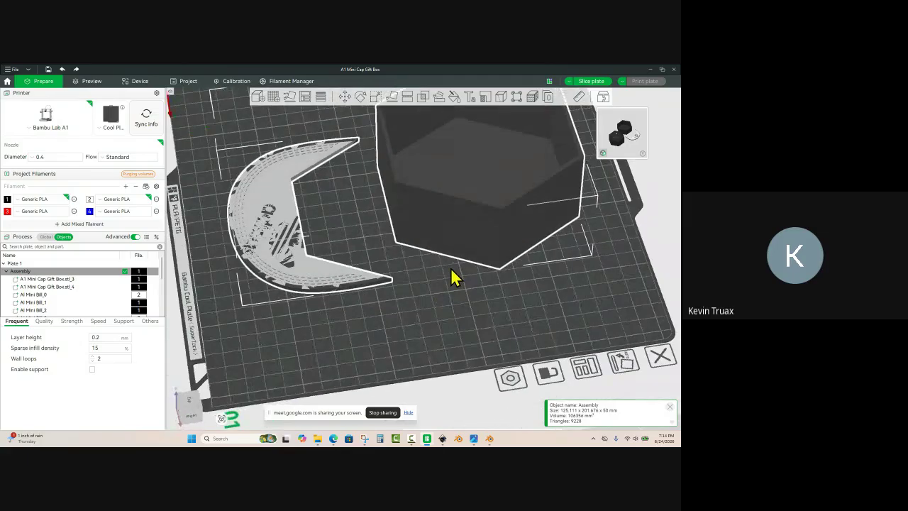
pyautogui.click(440, 99)
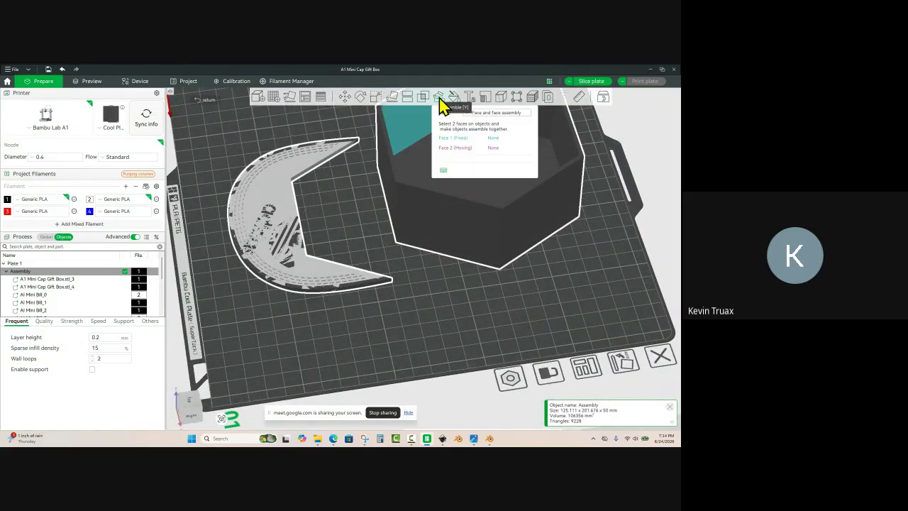
pyautogui.click(499, 113)
pyautogui.click(502, 132)
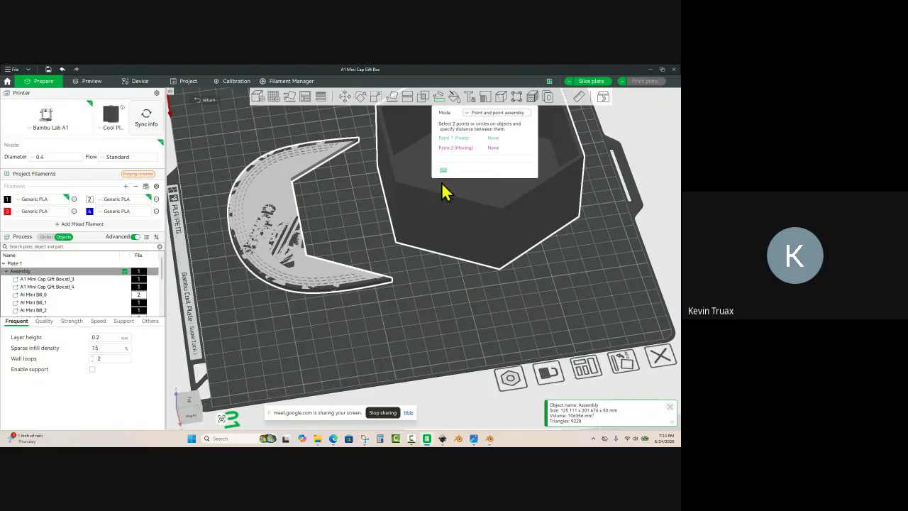
pyautogui.moveTo(426, 275); pyautogui.dragTo(309, 176)
pyautogui.scroll(2, 288, 159)
pyautogui.moveTo(235, 140); pyautogui.dragTo(401, 248, button='right')
pyautogui.scroll(4, 280, 172)
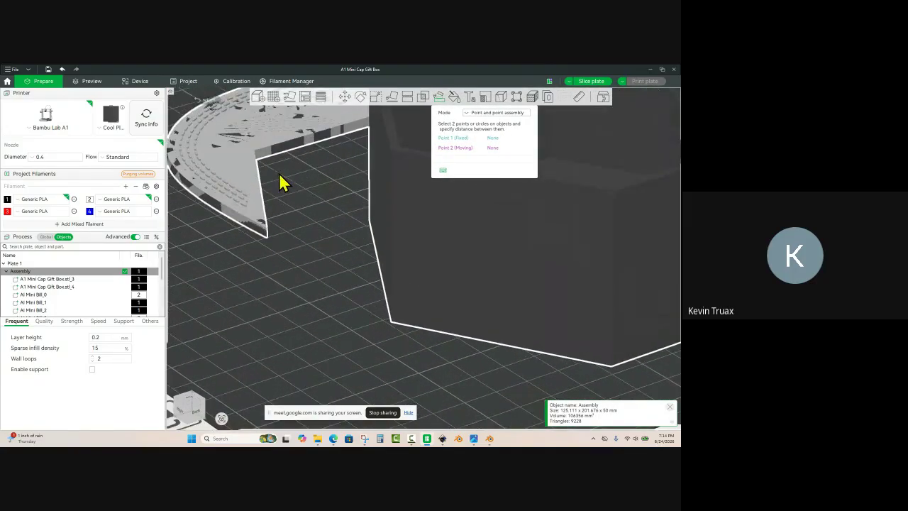
pyautogui.moveTo(312, 168); pyautogui.dragTo(249, 168)
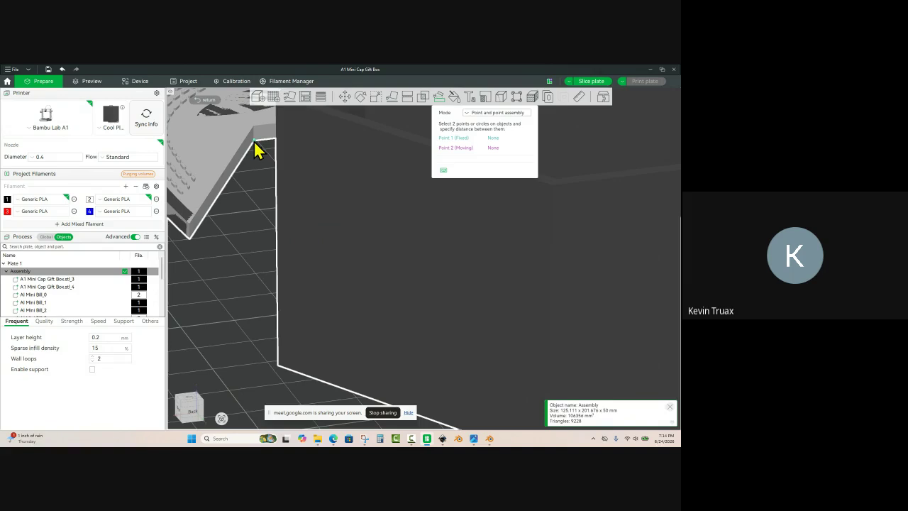
pyautogui.click(256, 149)
# Step: Pick the hexagonal box's bottom corner as the moving point and set the distances to the bill's corner to 0
pyautogui.moveTo(255, 168); pyautogui.dragTo(329, 255)
pyautogui.scroll(2, 373, 306)
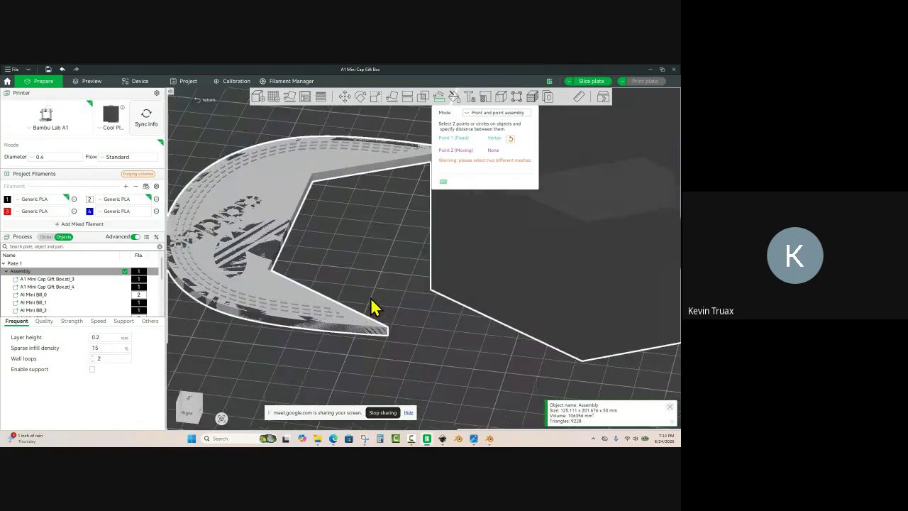
pyautogui.scroll(1, 373, 306)
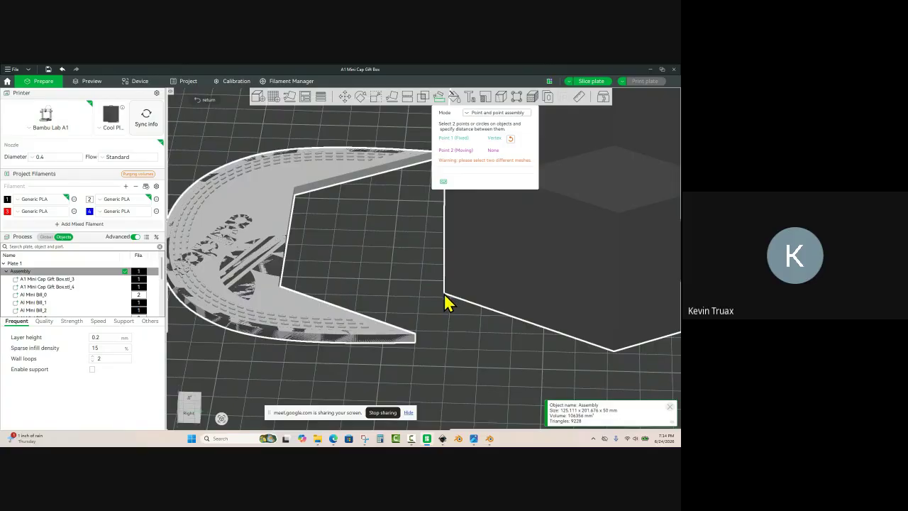
pyautogui.scroll(3, 417, 293)
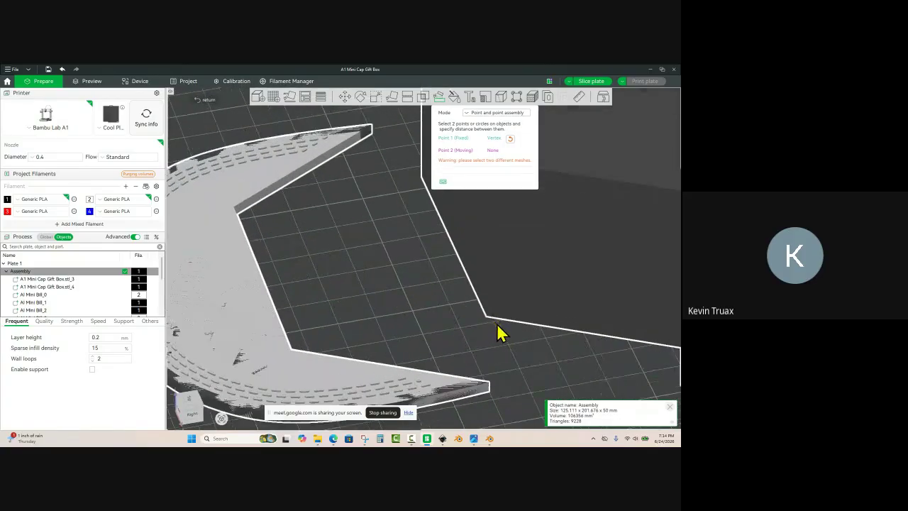
pyautogui.scroll(1, 499, 334)
pyautogui.scroll(-3, 401, 287)
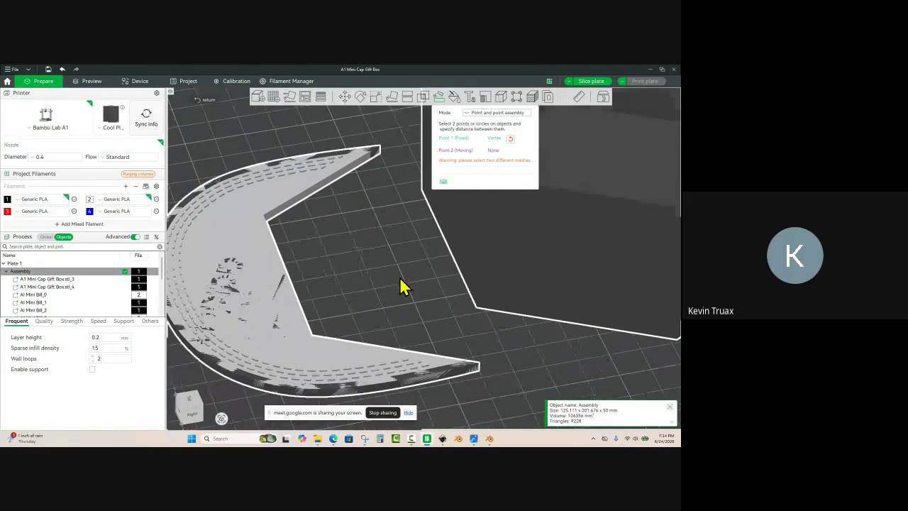
pyautogui.scroll(3, 487, 320)
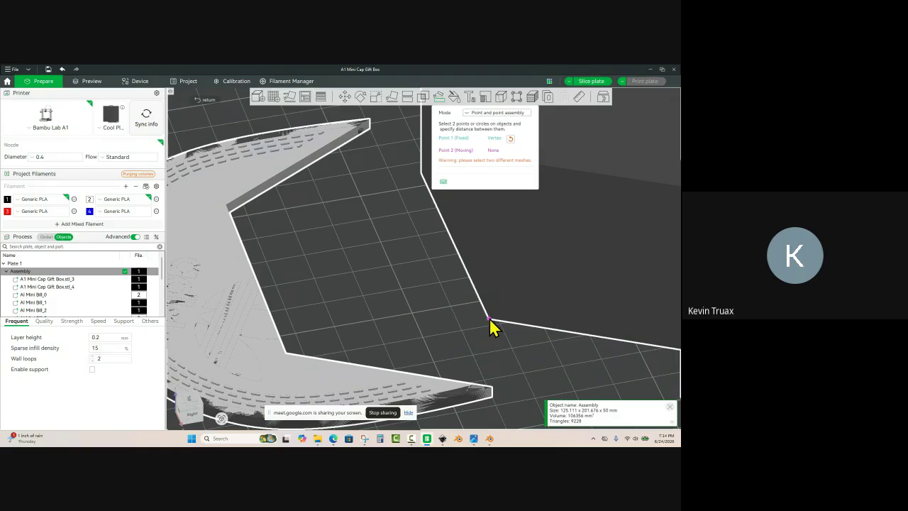
pyautogui.click(489, 320)
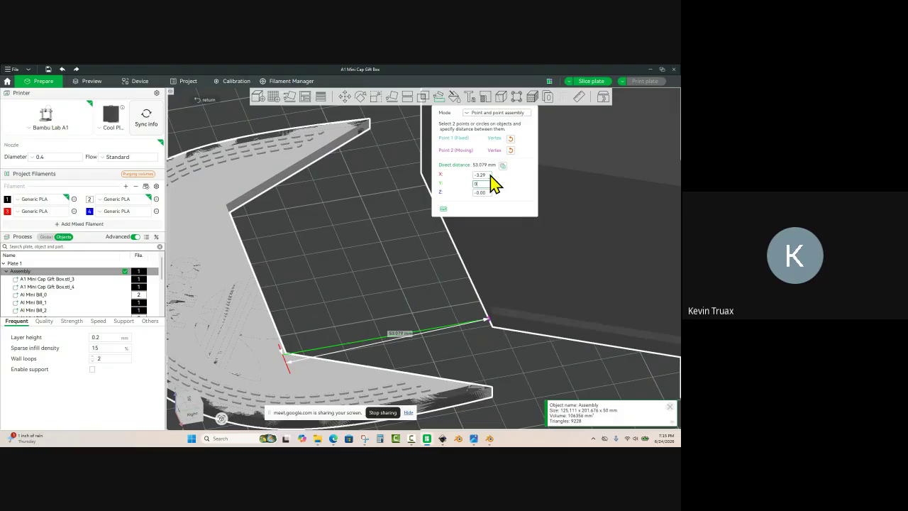
pyautogui.press('Tab')
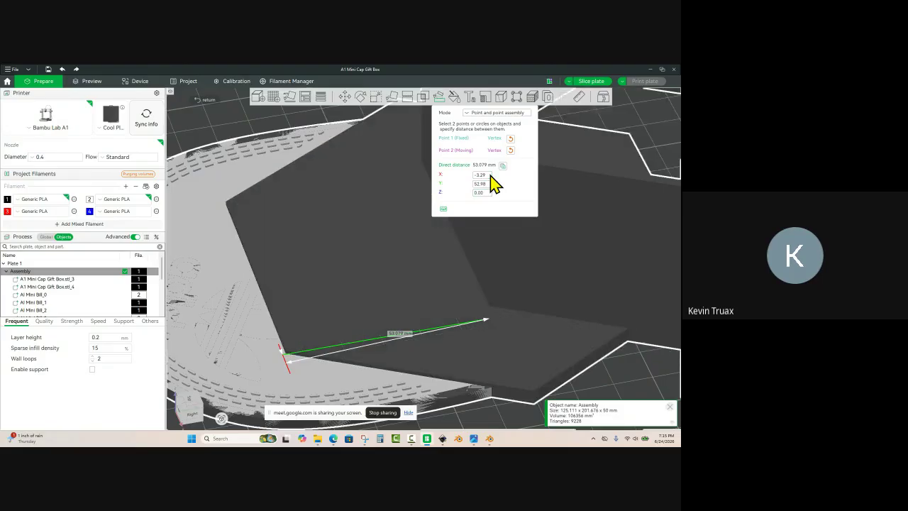
pyautogui.scroll(-3, 391, 255)
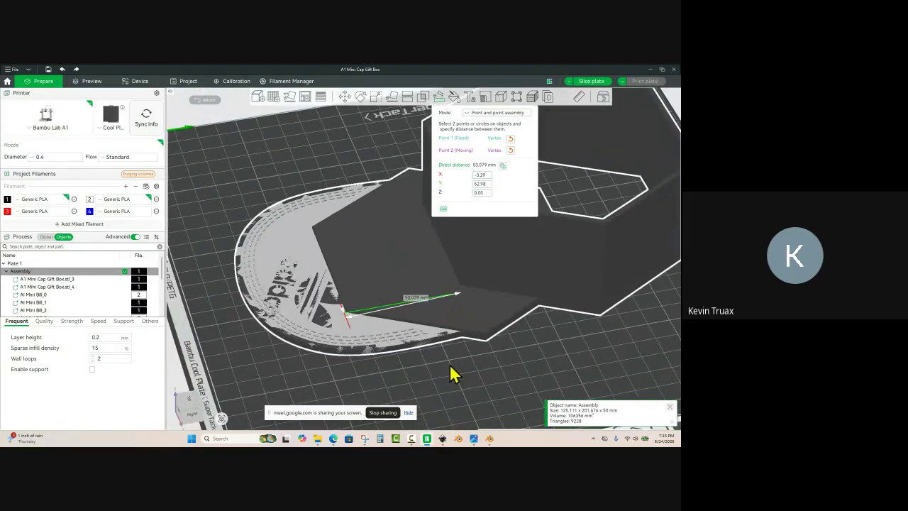
pyautogui.press('Escape')
pyautogui.press('Escape')
pyautogui.press('Escape')
pyautogui.press('Escape')
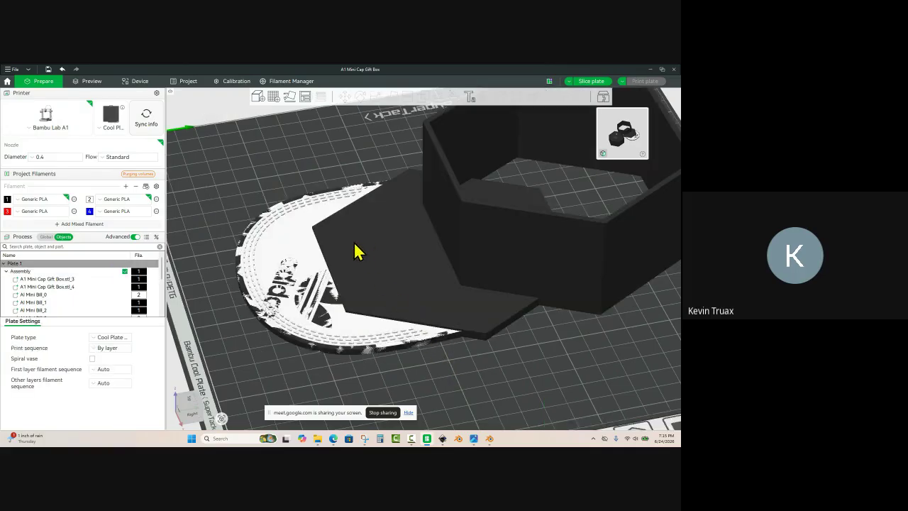
# Step: Start another point and point assembly and pick the hexagonal base's outer bottom corner as the fixed point
pyautogui.moveTo(460, 403); pyautogui.dragTo(426, 332)
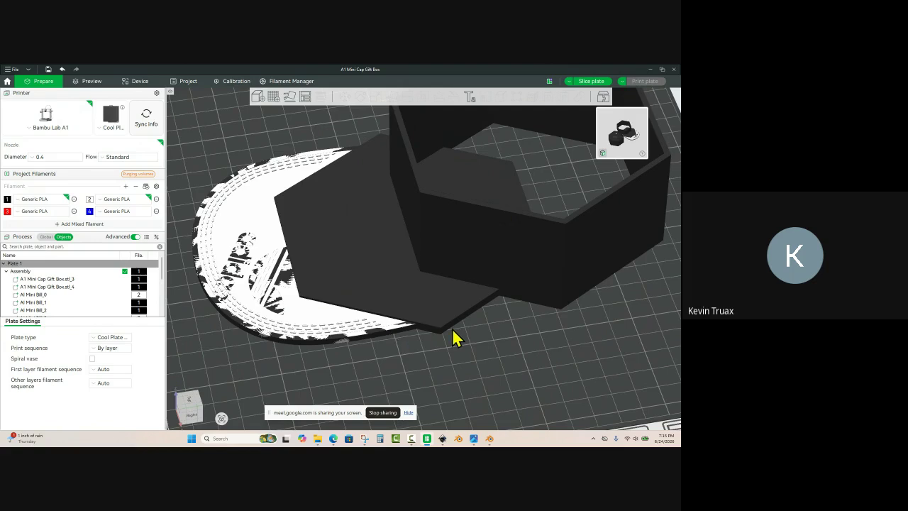
pyautogui.click(469, 310)
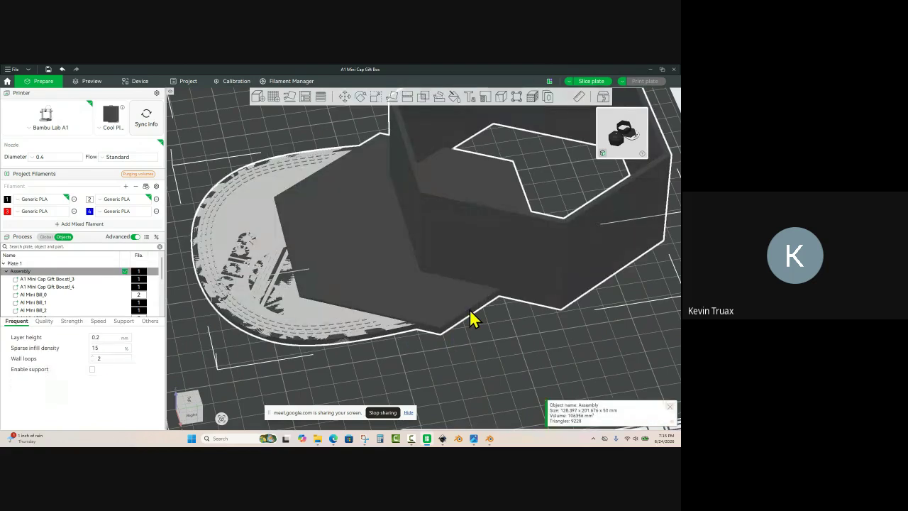
pyautogui.click(439, 101)
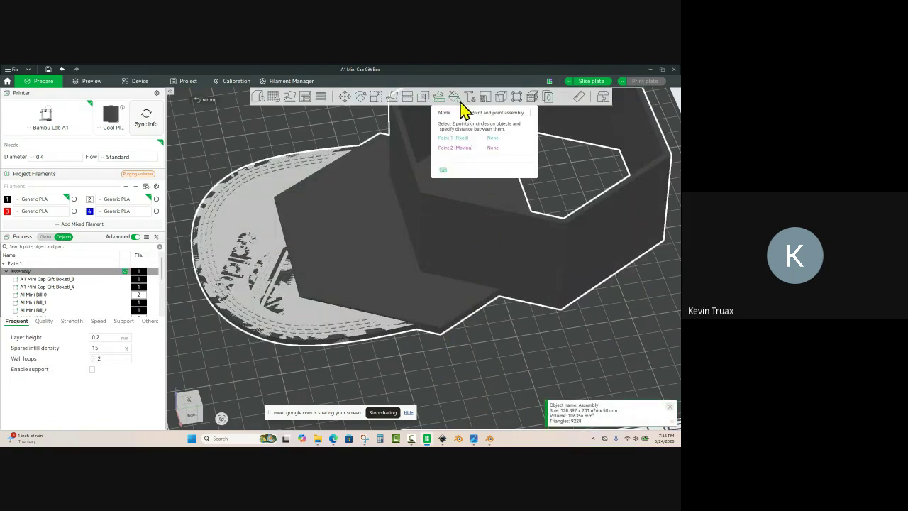
pyautogui.scroll(2, 444, 346)
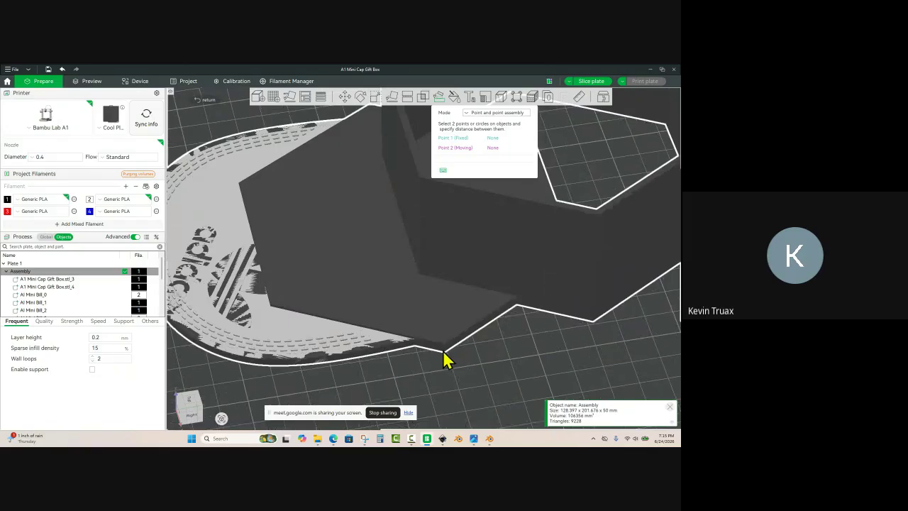
pyautogui.click(444, 353)
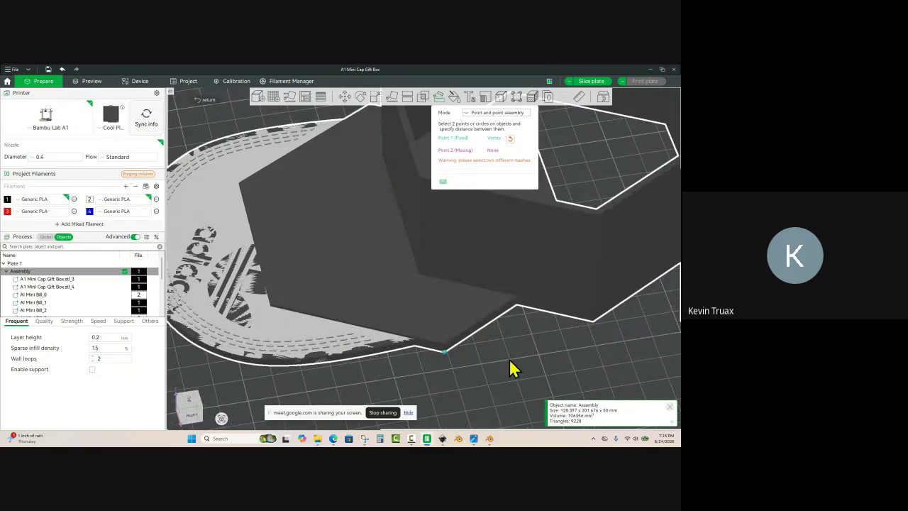
# Step: Pick the matching bottom corner of the hexagonal wall as the moving point and set the distances to the base to 0
pyautogui.scroll(-2, 500, 346)
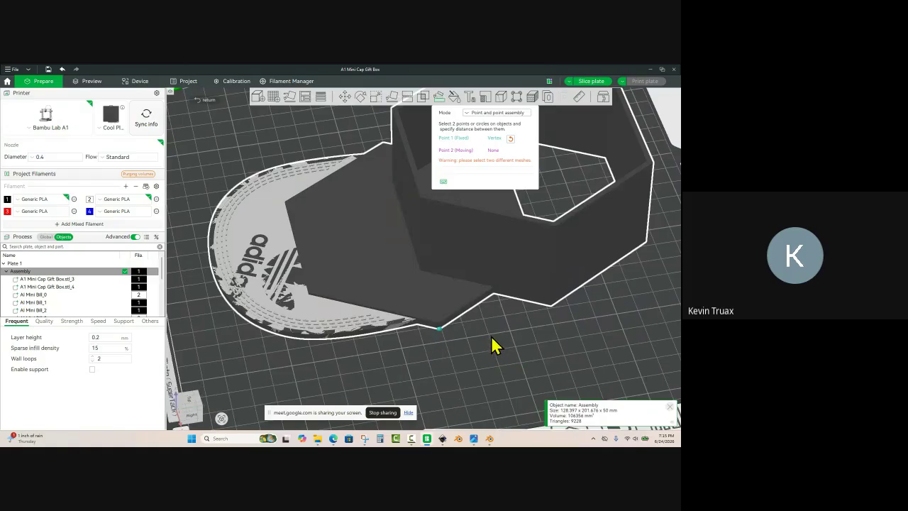
pyautogui.moveTo(492, 345); pyautogui.dragTo(430, 355)
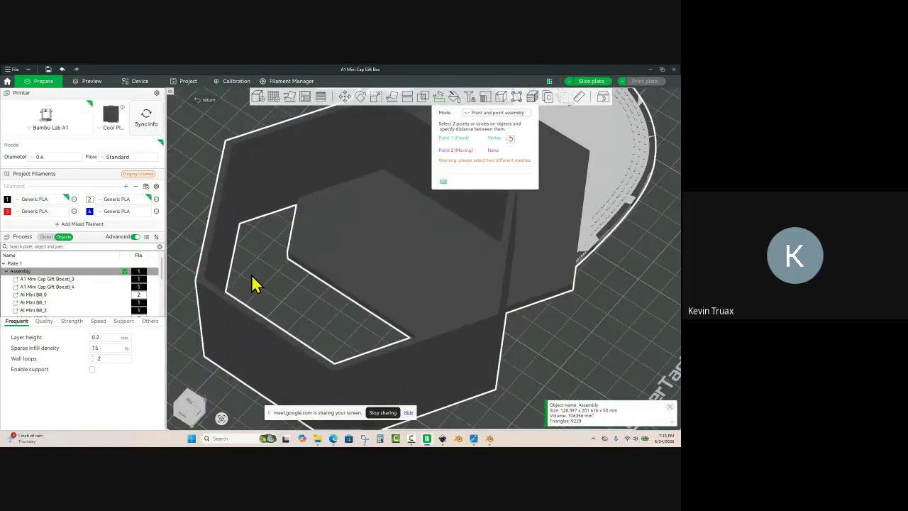
pyautogui.moveTo(253, 283); pyautogui.dragTo(314, 281)
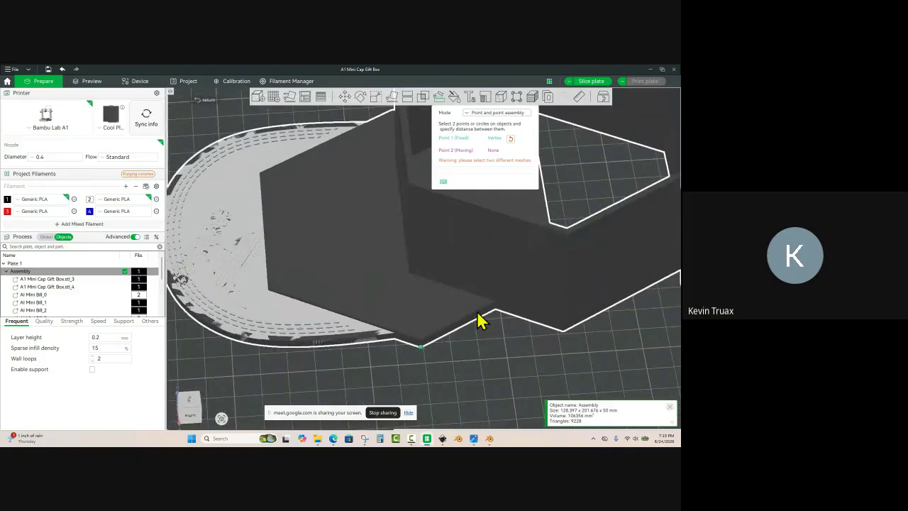
pyautogui.click(562, 331)
pyautogui.click(488, 175)
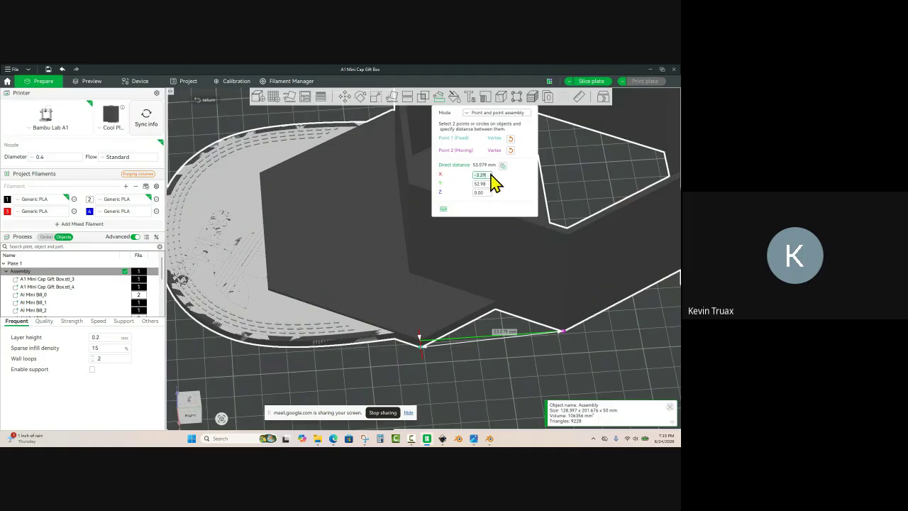
pyautogui.write('0')
pyautogui.press('Return')
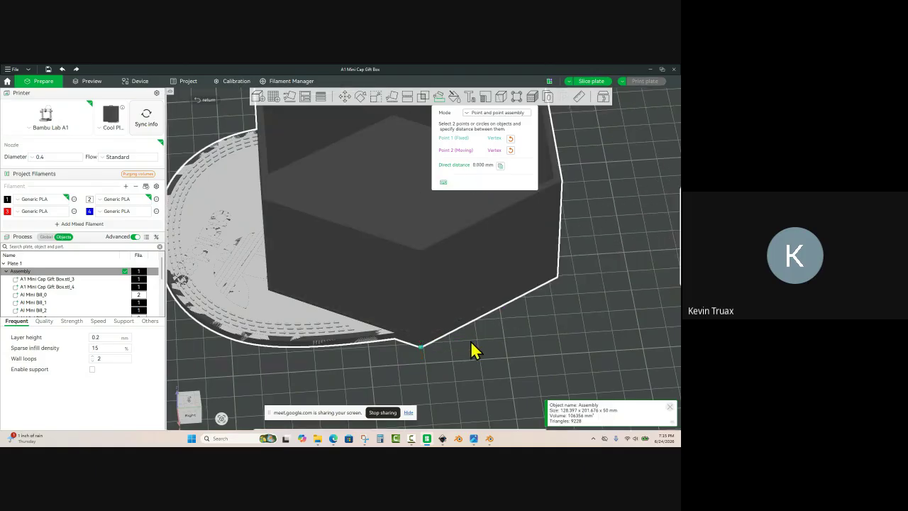
pyautogui.press('Escape')
pyautogui.press('Escape')
pyautogui.press('Escape')
pyautogui.press('Escape')
# Step: Move the domed cap top from its own plate to the edge of plate 1 beside the hexagonal box
pyautogui.moveTo(469, 348)
pyautogui.mouseDown()
pyautogui.moveTo(467, 356)
pyautogui.moveTo(480, 338)
pyautogui.mouseUp()
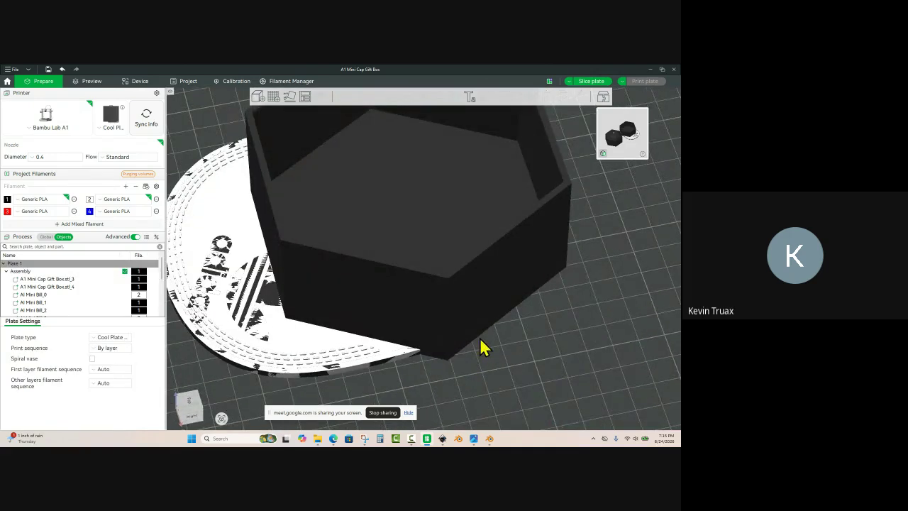
pyautogui.scroll(-6, 462, 269)
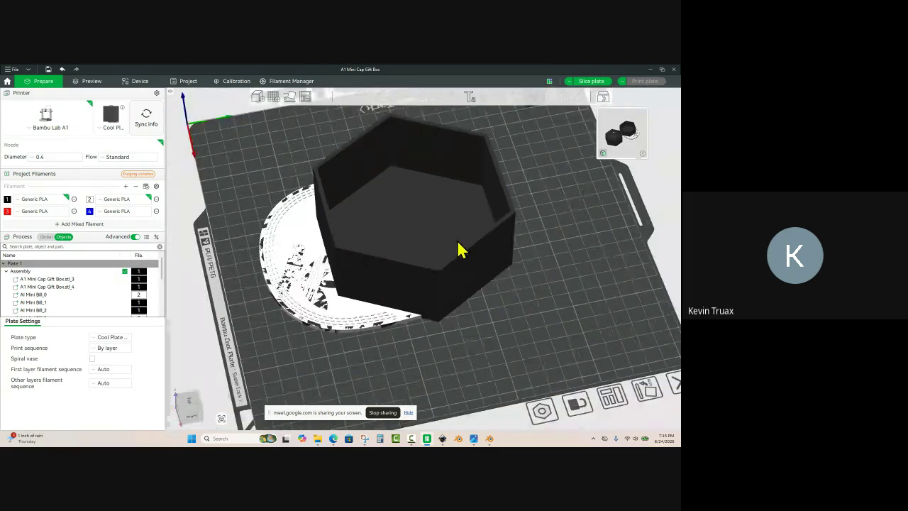
pyautogui.moveTo(403, 326); pyautogui.dragTo(470, 253)
pyautogui.click(463, 260)
pyautogui.click(447, 317)
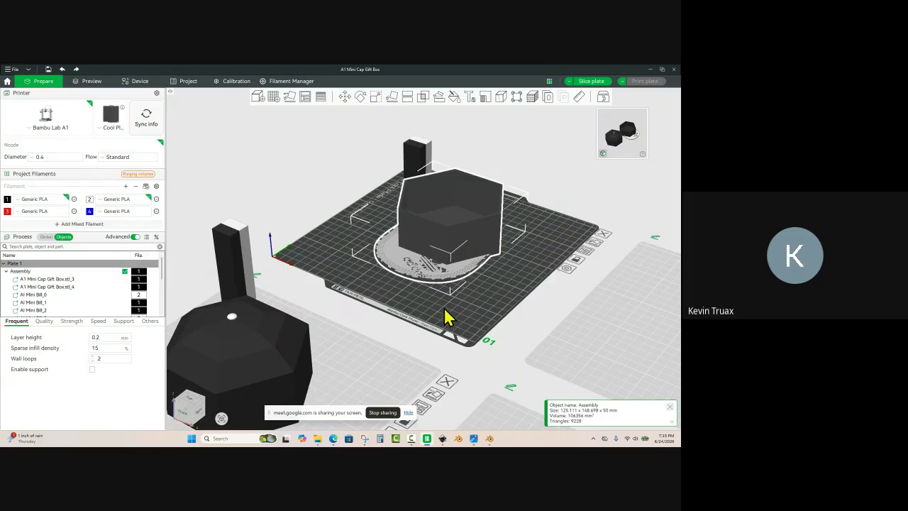
pyautogui.moveTo(447, 317); pyautogui.dragTo(352, 320)
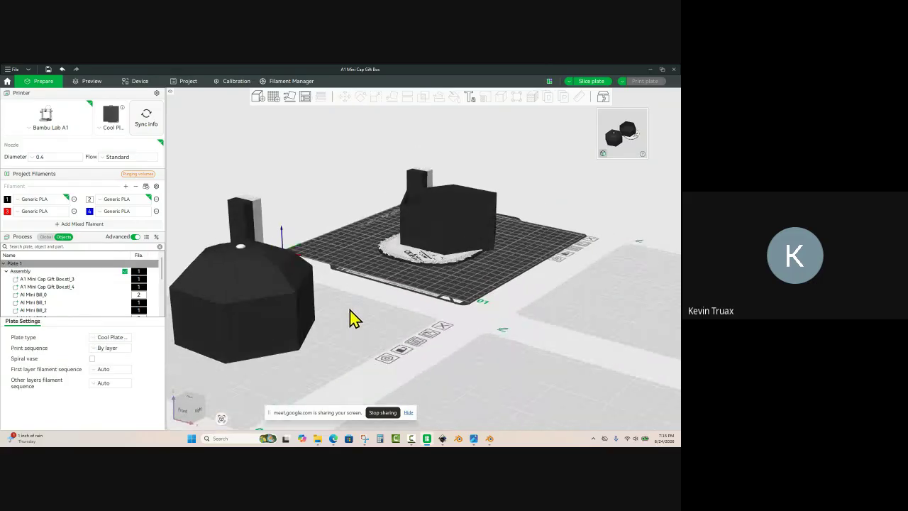
pyautogui.click(253, 331)
pyautogui.moveTo(253, 330); pyautogui.dragTo(564, 242)
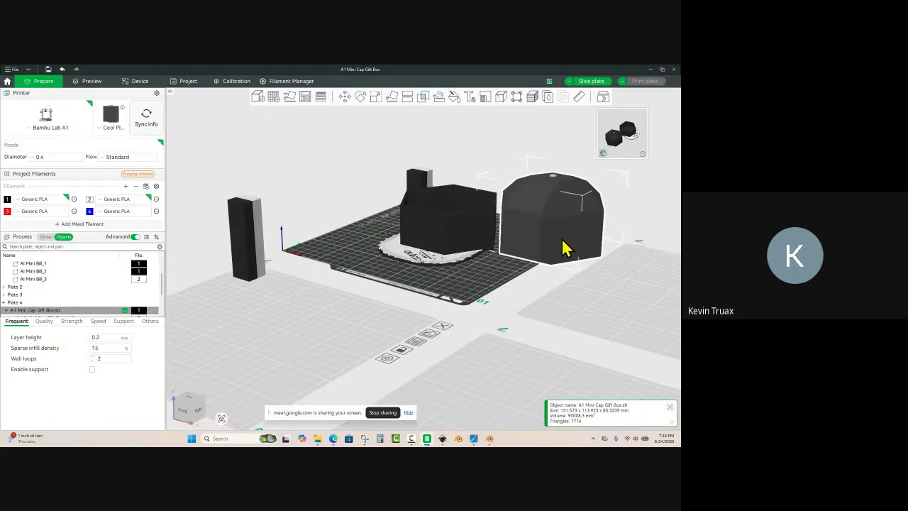
pyautogui.scroll(2, 464, 256)
pyautogui.moveTo(501, 272)
pyautogui.mouseDown()
pyautogui.moveTo(503, 290)
pyautogui.moveTo(510, 286)
pyautogui.mouseUp()
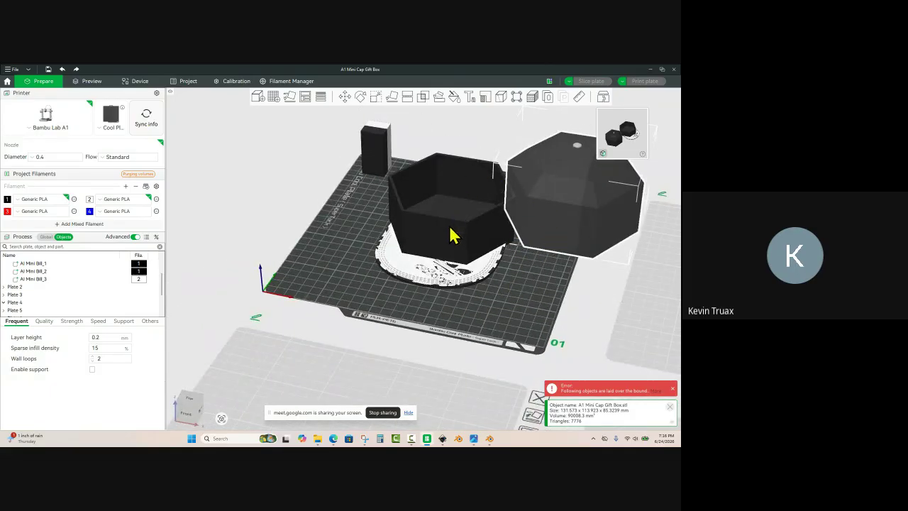
# Step: Try to line up the domed cap top with the hexagonal box by setting the cap's X position to 139.98 mm
pyautogui.click(517, 264)
pyautogui.scroll(-1, 517, 261)
pyautogui.moveTo(528, 247); pyautogui.dragTo(485, 304, button='right')
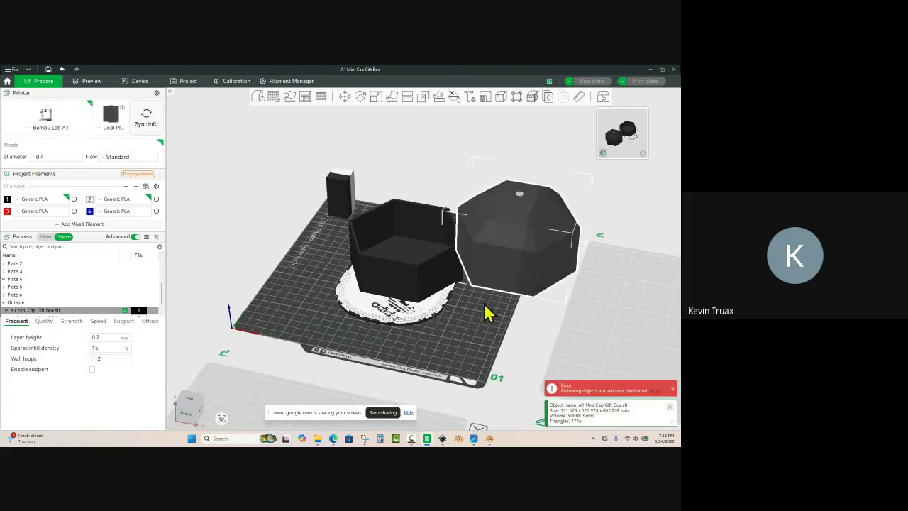
pyautogui.scroll(2, 485, 312)
pyautogui.click(486, 311)
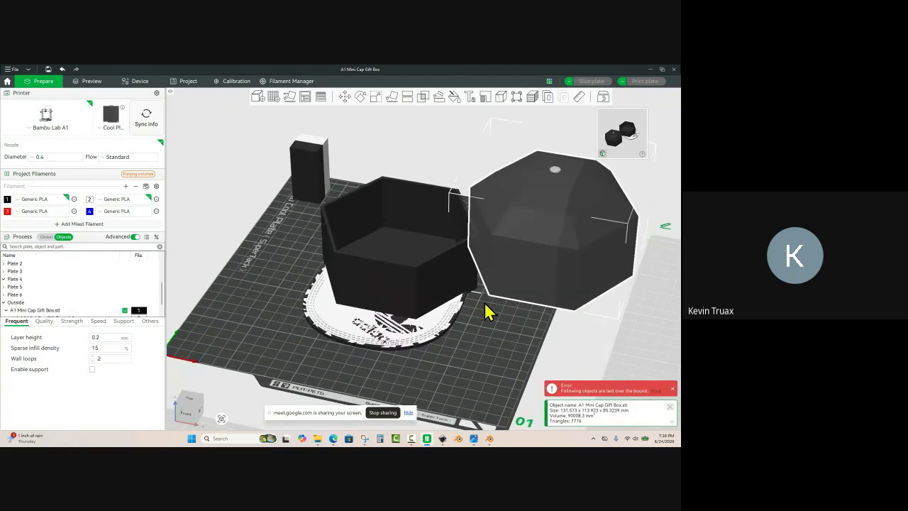
pyautogui.click(456, 274)
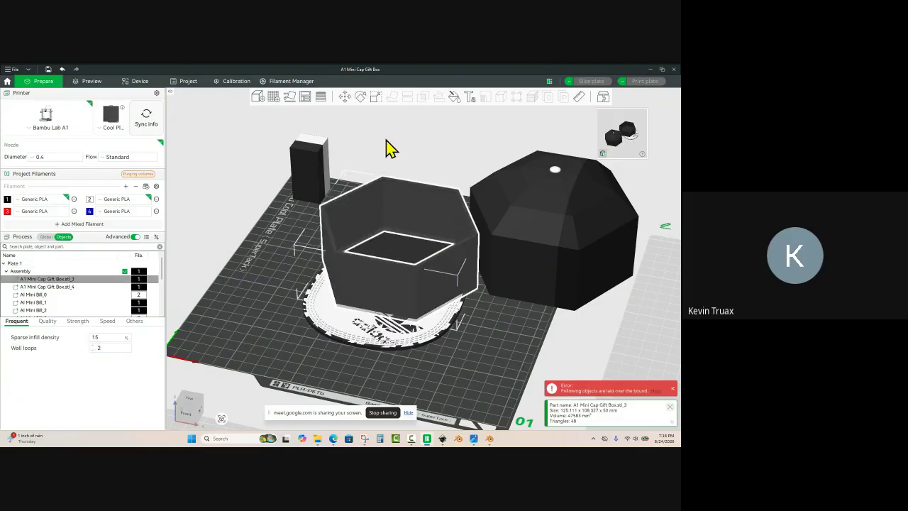
pyautogui.click(345, 98)
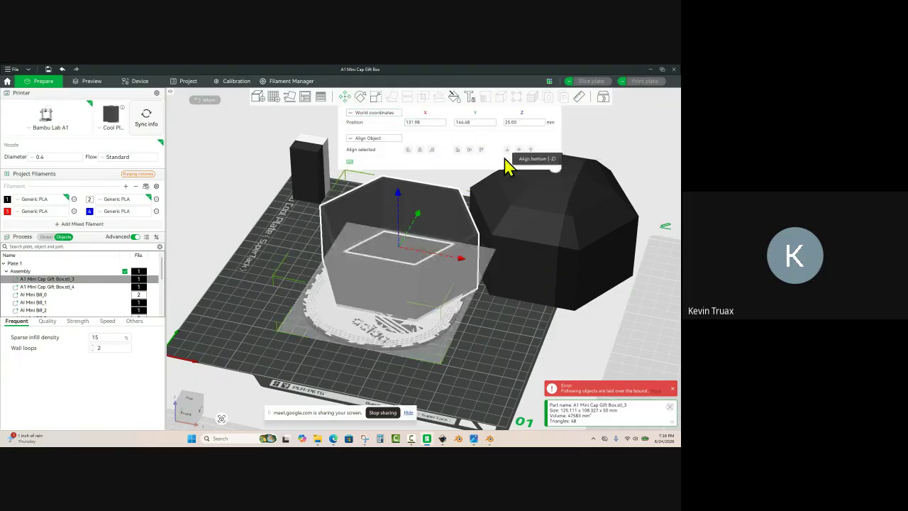
pyautogui.click(525, 206)
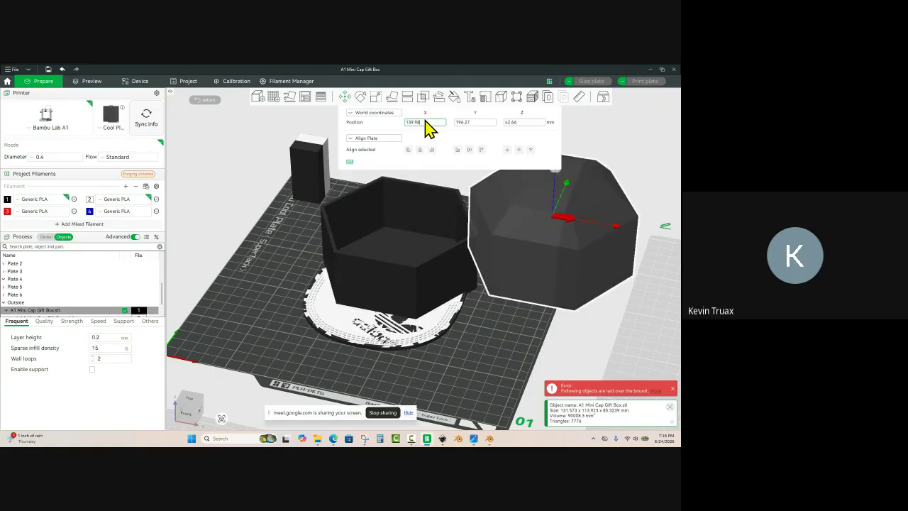
pyautogui.press('Return')
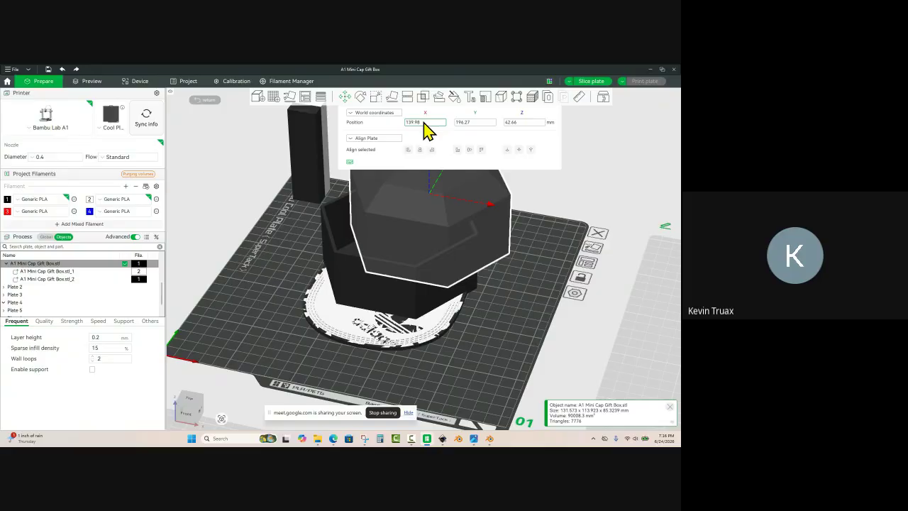
pyautogui.click(524, 297)
pyautogui.moveTo(508, 309); pyautogui.dragTo(510, 282)
pyautogui.click(476, 200)
pyautogui.moveTo(477, 200); pyautogui.dragTo(540, 274)
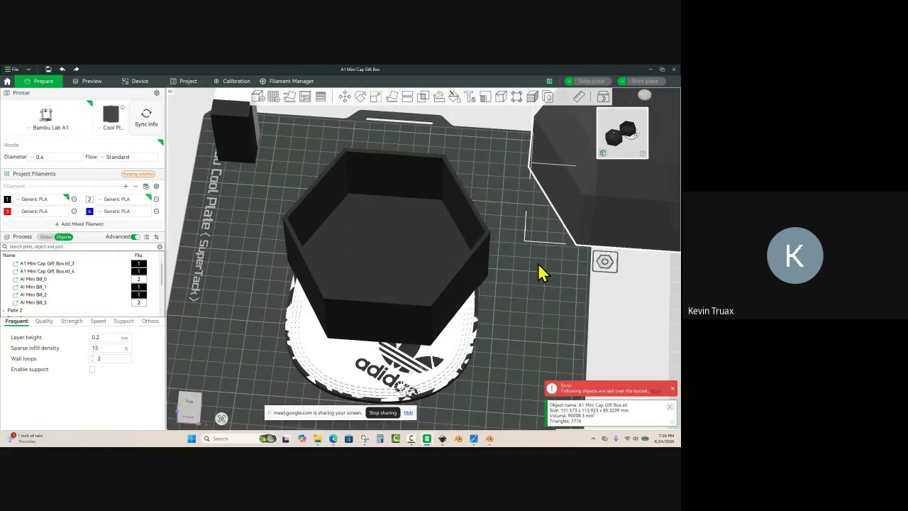
# Step: Center the assembly of the bill and hexagonal box on plate 1
pyautogui.click(487, 270)
pyautogui.rightClick(481, 270)
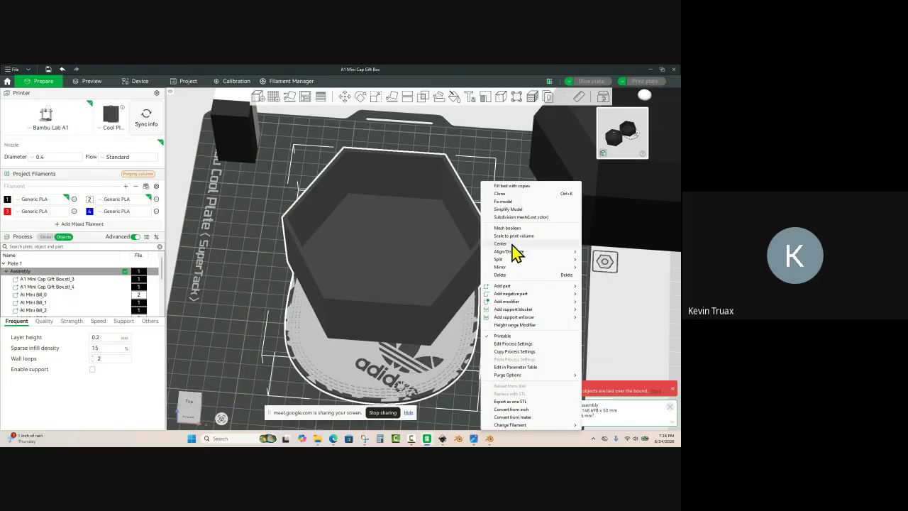
pyautogui.click(513, 245)
pyautogui.scroll(-3, 501, 265)
pyautogui.click(516, 260)
# Step: Center the domed cap top on plate 1 over the hexagonal box
pyautogui.click(573, 223)
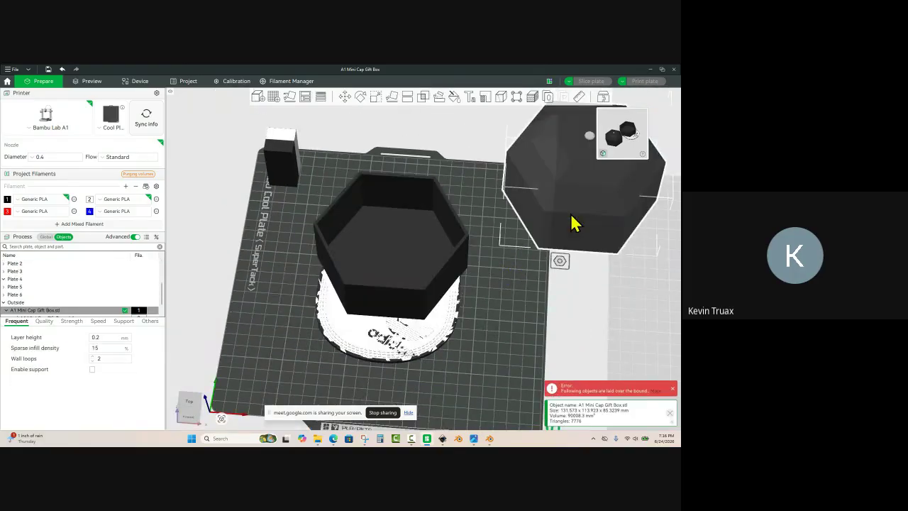
pyautogui.rightClick(573, 220)
pyautogui.click(595, 253)
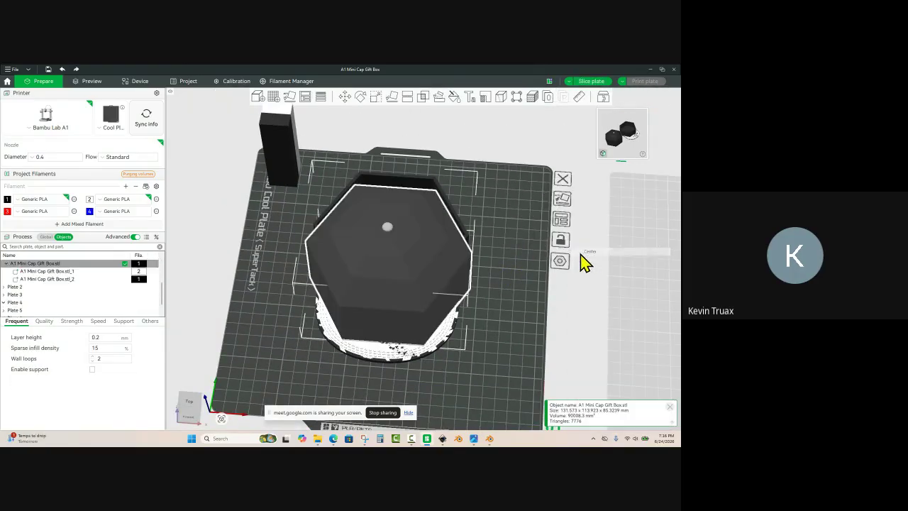
# Step: Read the Y position of the hexagonal wall part with the Move tool
pyautogui.click(529, 264)
pyautogui.moveTo(523, 263); pyautogui.dragTo(474, 261)
pyautogui.scroll(4, 440, 305)
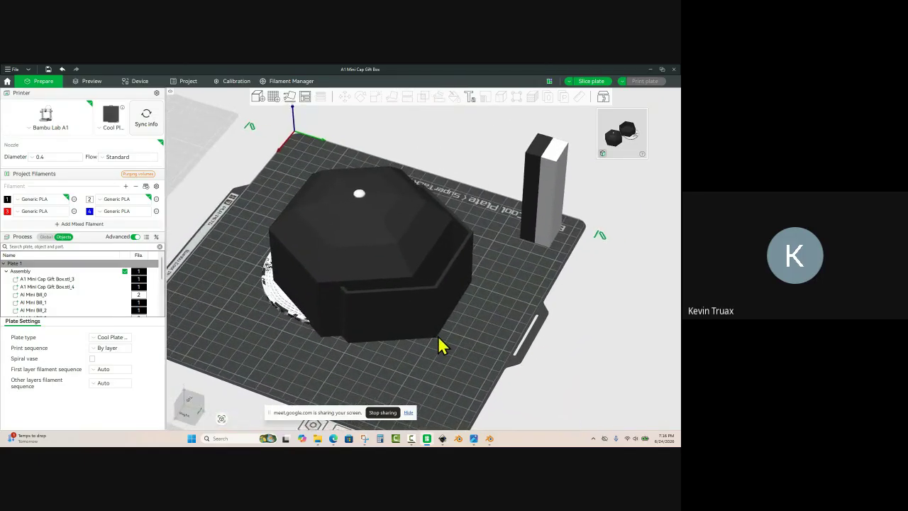
pyautogui.scroll(4, 437, 348)
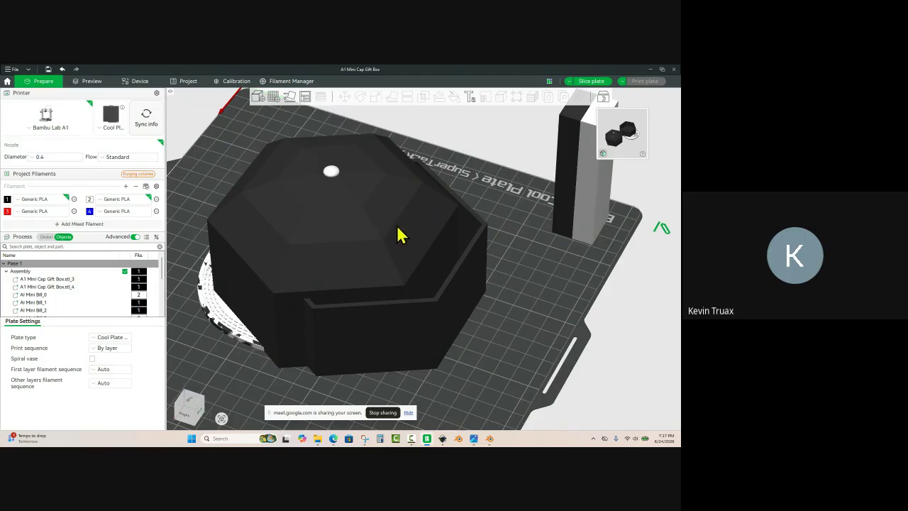
pyautogui.click(455, 289)
pyautogui.click(345, 98)
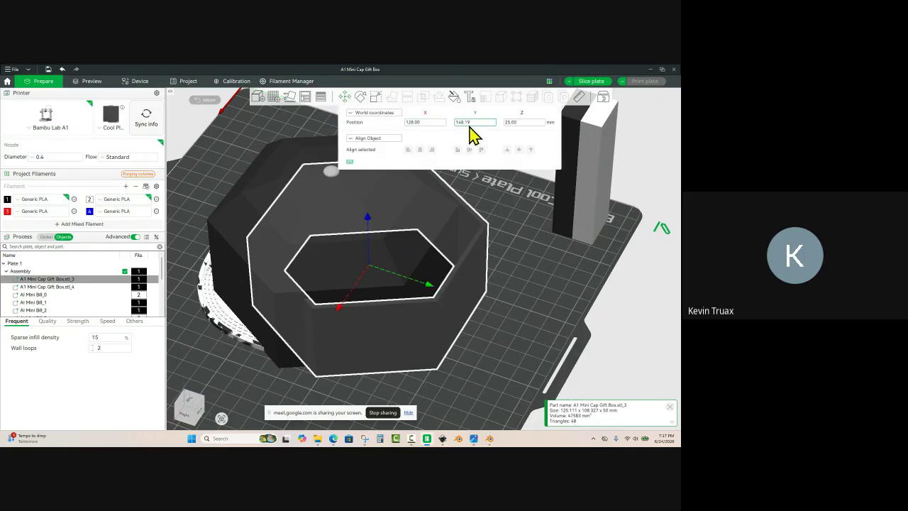
pyautogui.click(503, 203)
pyautogui.click(517, 206)
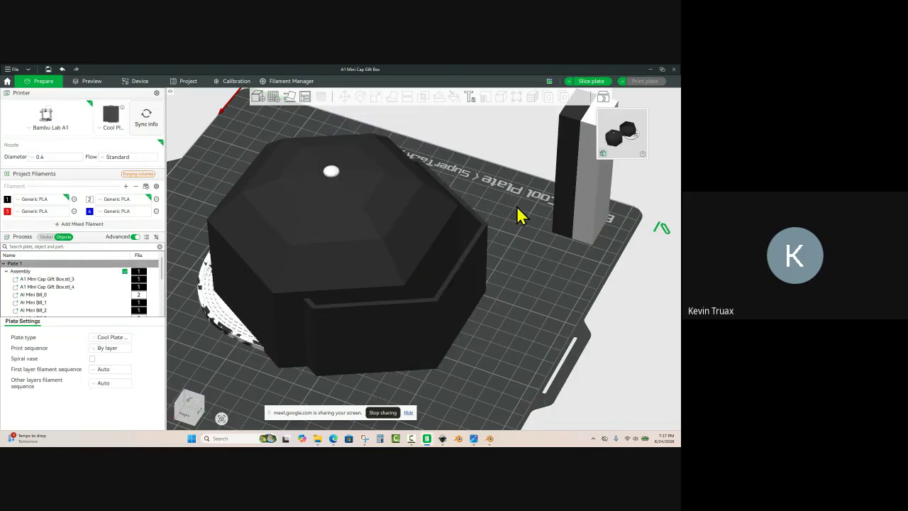
# Step: Set the domed cap top's Y position to 148.19 mm to match the hexagonal wall
pyautogui.click(292, 232)
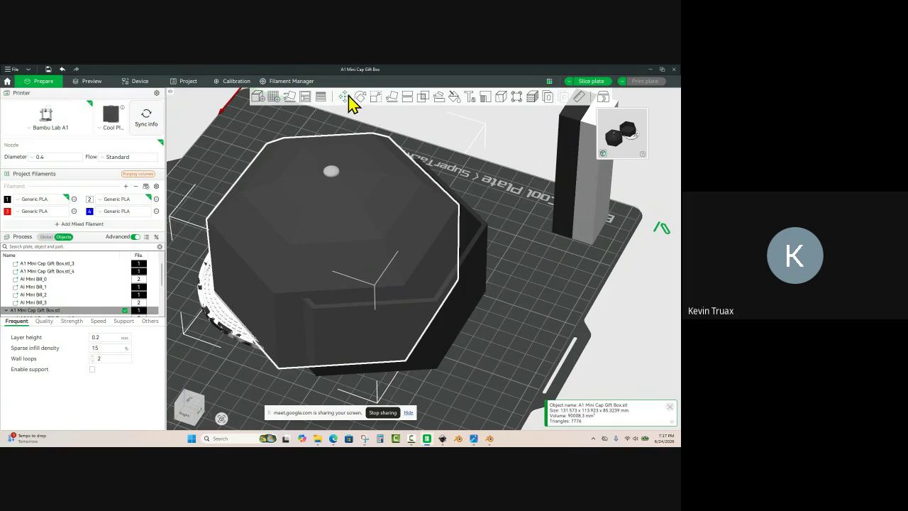
pyautogui.click(347, 98)
pyautogui.click(479, 123)
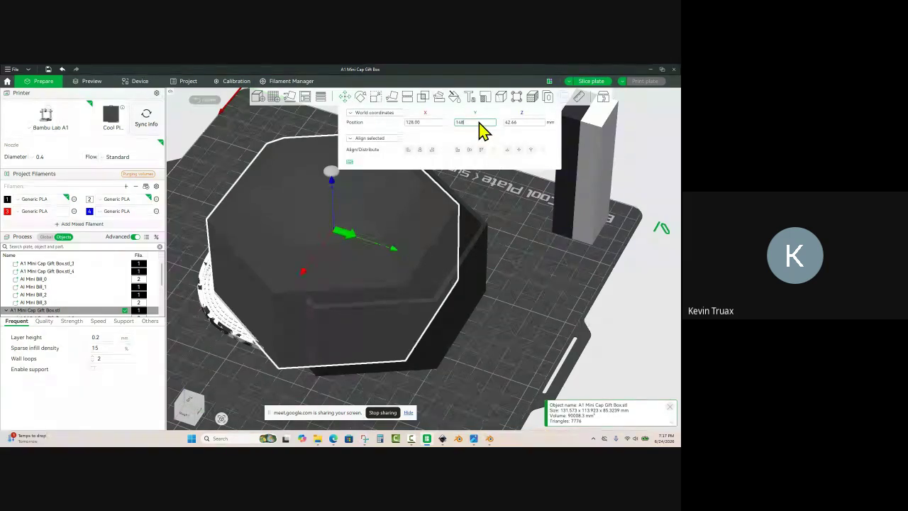
pyautogui.press('Return')
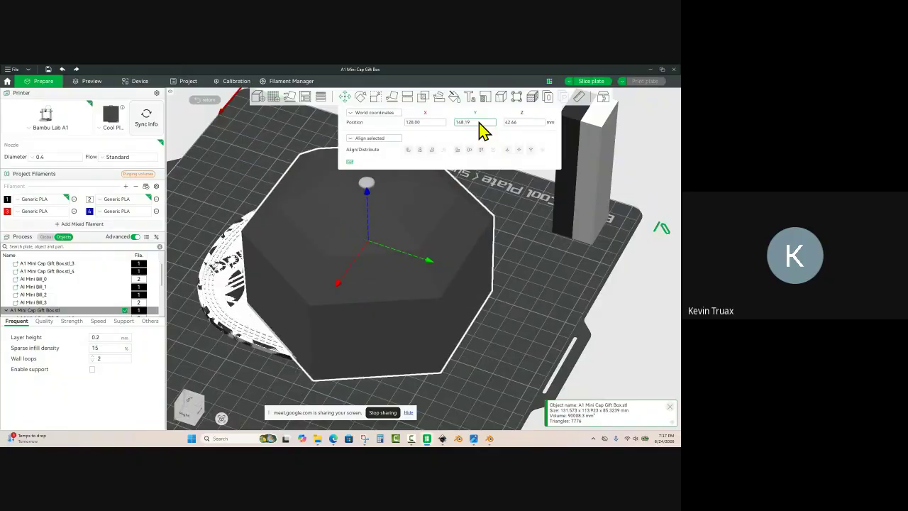
pyautogui.press('Escape')
pyautogui.press('Escape')
pyautogui.scroll(-2, 441, 220)
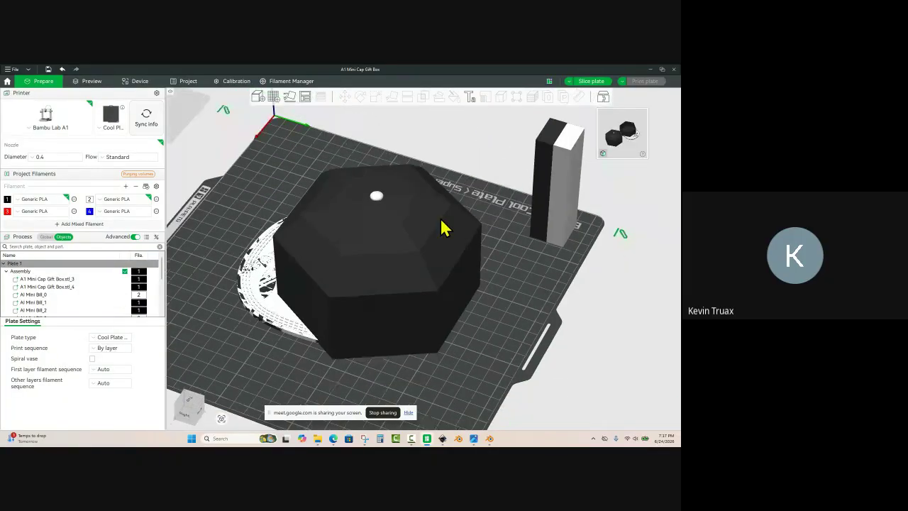
# Step: Examine from the side and from below how the domed cap top fits around the hexagonal box and the bill
pyautogui.moveTo(340, 383); pyautogui.dragTo(399, 367)
pyautogui.scroll(3, 383, 359)
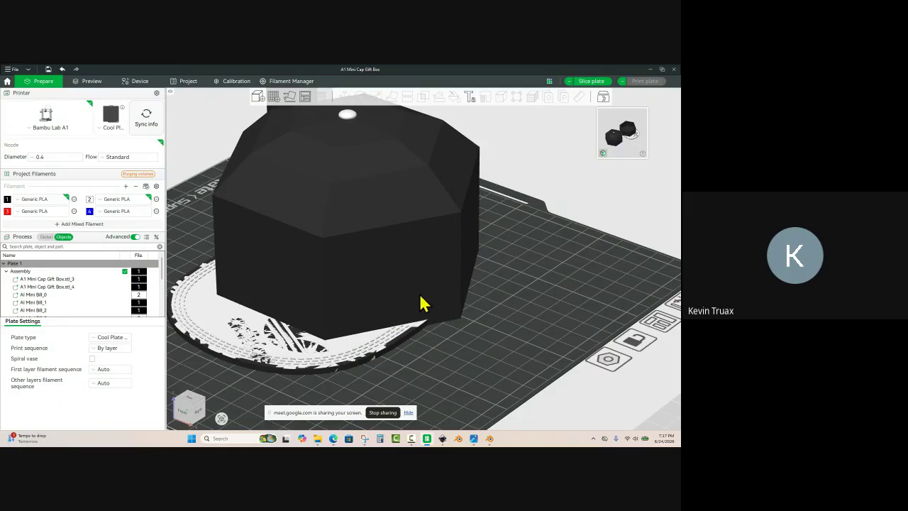
pyautogui.scroll(5, 447, 341)
pyautogui.scroll(-3, 436, 360)
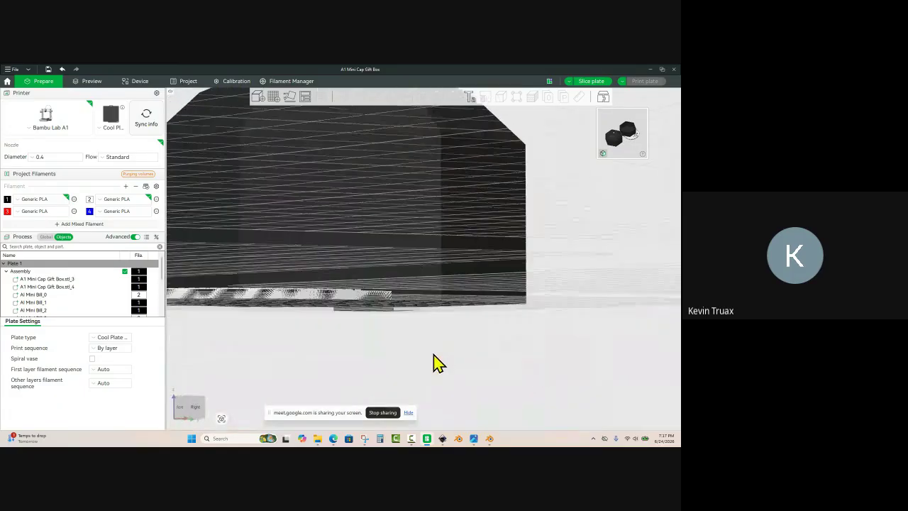
pyautogui.click(390, 302)
pyautogui.scroll(-5, 525, 271)
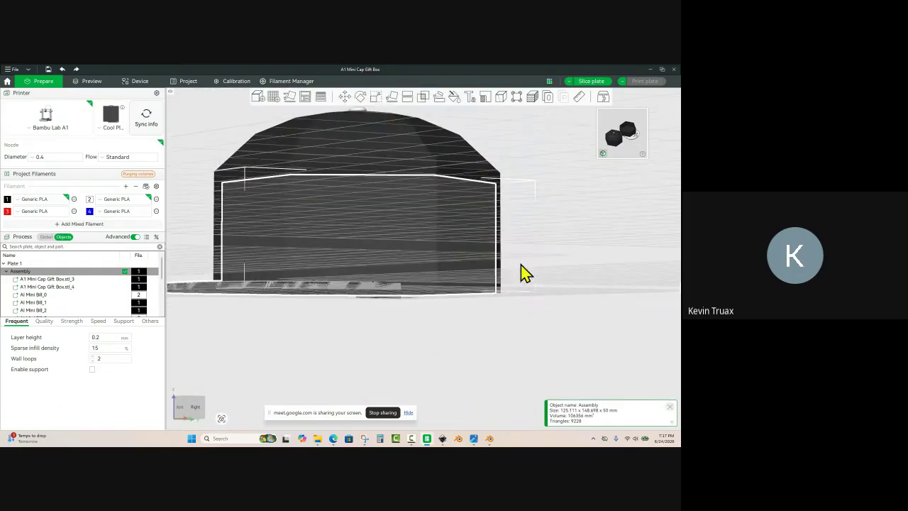
pyautogui.click(488, 332)
pyautogui.moveTo(488, 332); pyautogui.dragTo(461, 345)
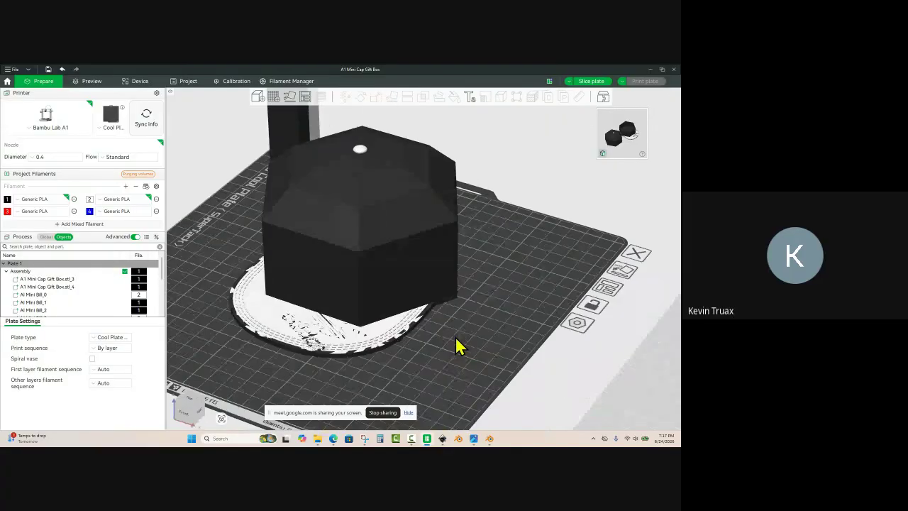
# Step: Try moving the domed cap top off the hexagonal box and undo the move
pyautogui.click(428, 298)
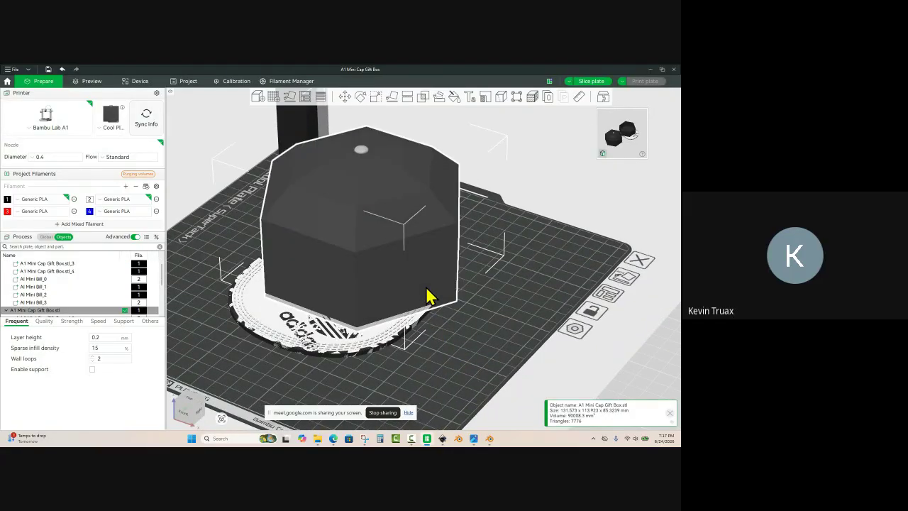
pyautogui.moveTo(428, 297); pyautogui.dragTo(540, 239)
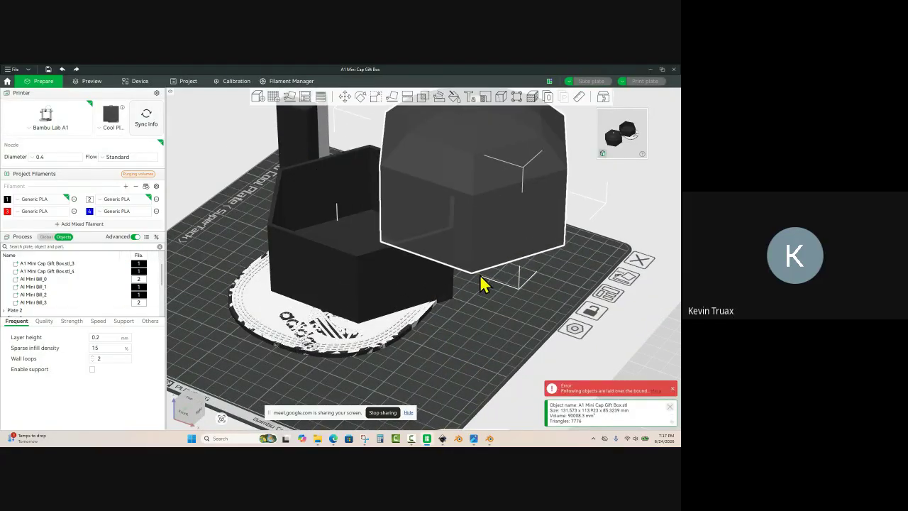
pyautogui.hotkey('ctrl', 'z')
pyautogui.click(464, 348)
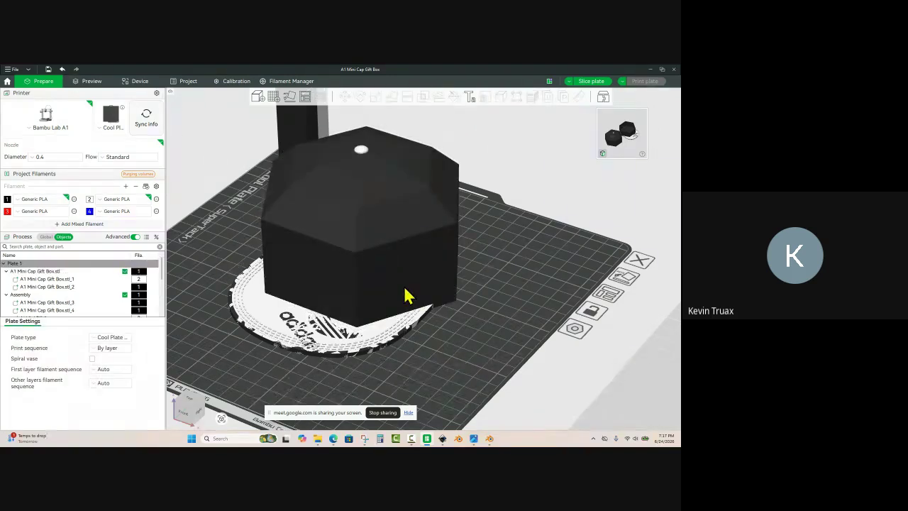
# Step: Select the domed cap top together with the bill and box assembly and merge them into one assembly
pyautogui.click(408, 295)
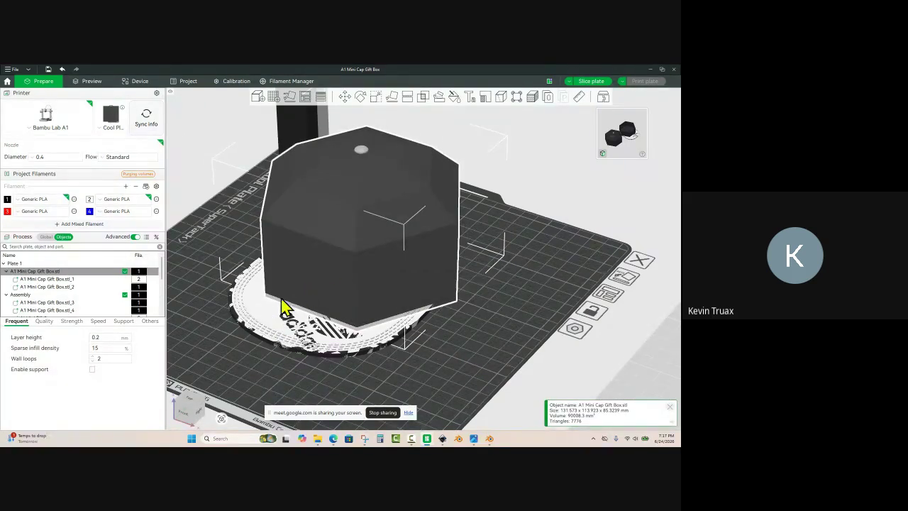
pyautogui.keyDown('ctrl'); pyautogui.click(260, 326); pyautogui.keyUp('ctrl')
pyautogui.rightClick(260, 325)
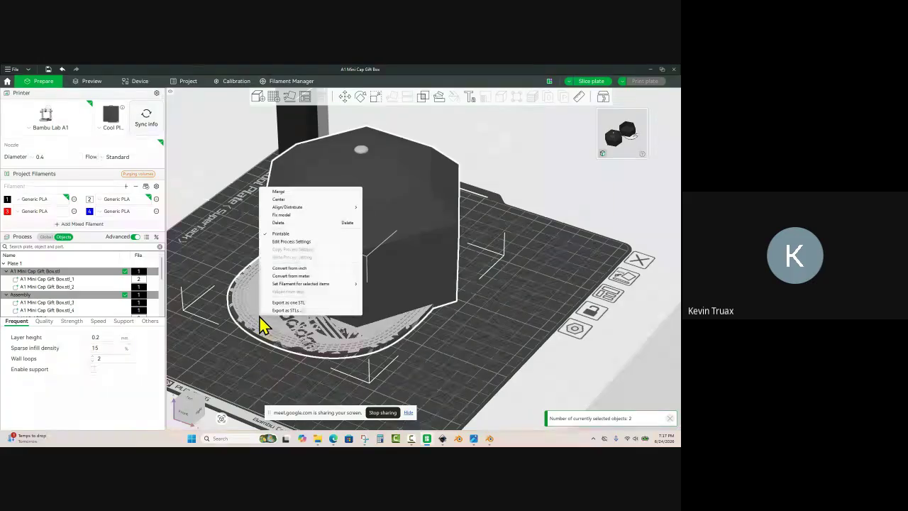
pyautogui.click(284, 191)
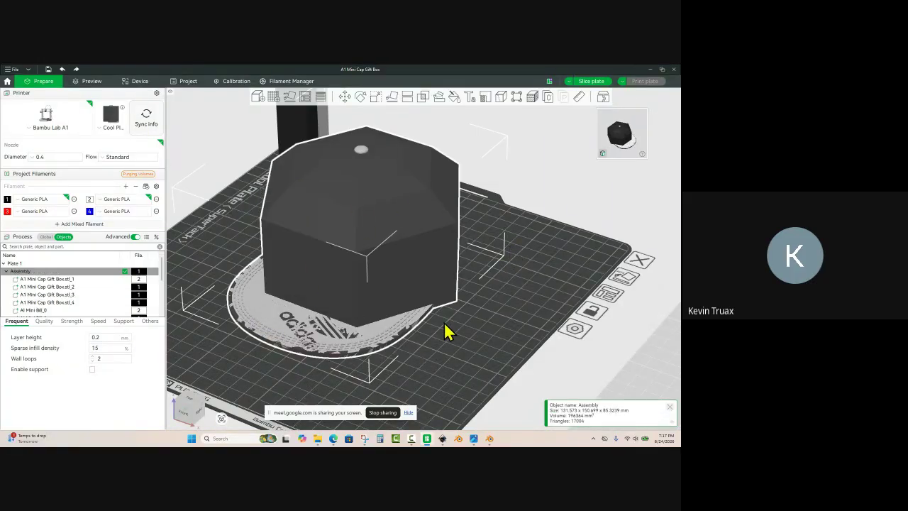
pyautogui.click(422, 97)
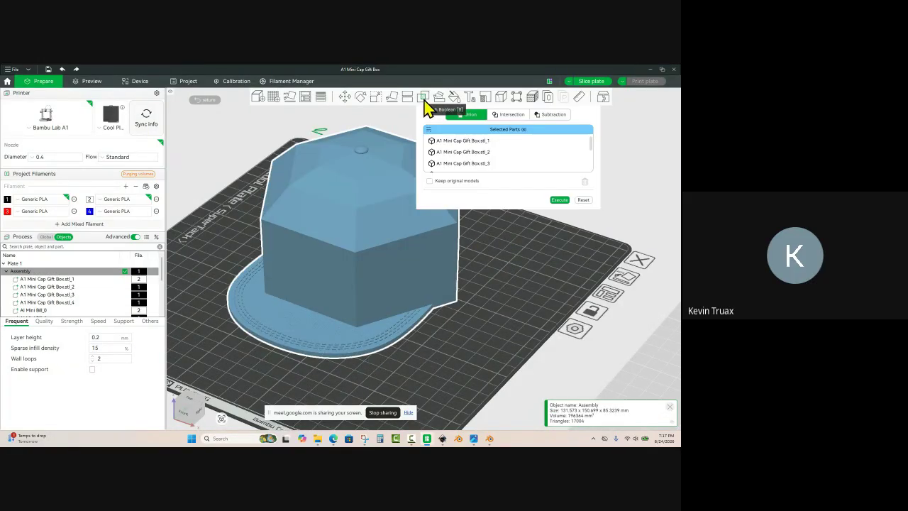
pyautogui.click(553, 115)
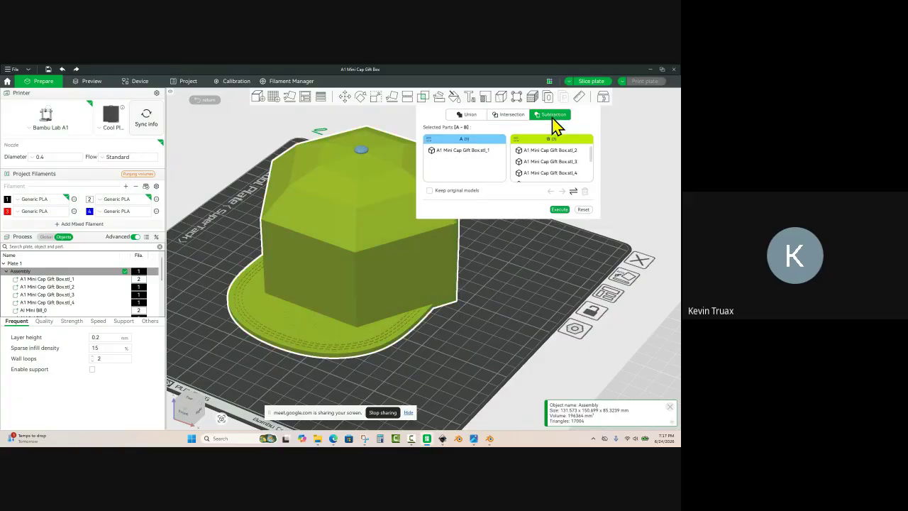
pyautogui.click(574, 190)
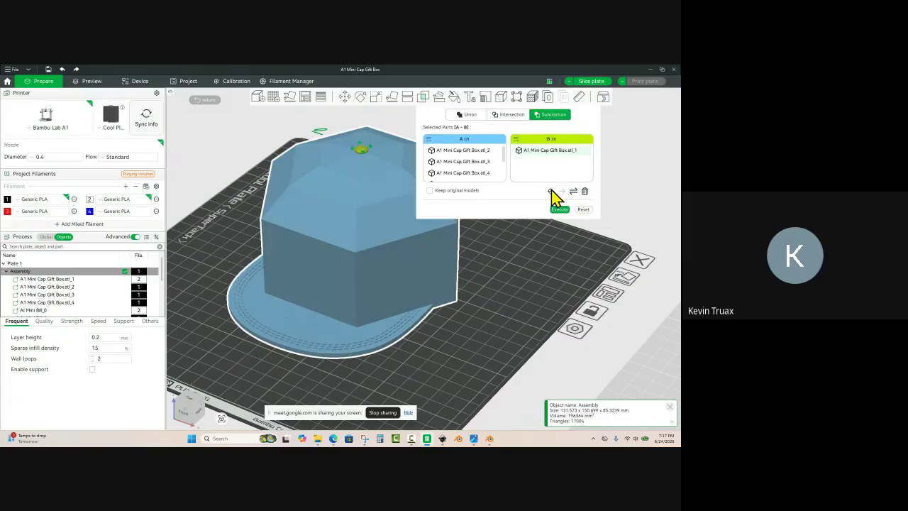
pyautogui.click(551, 192)
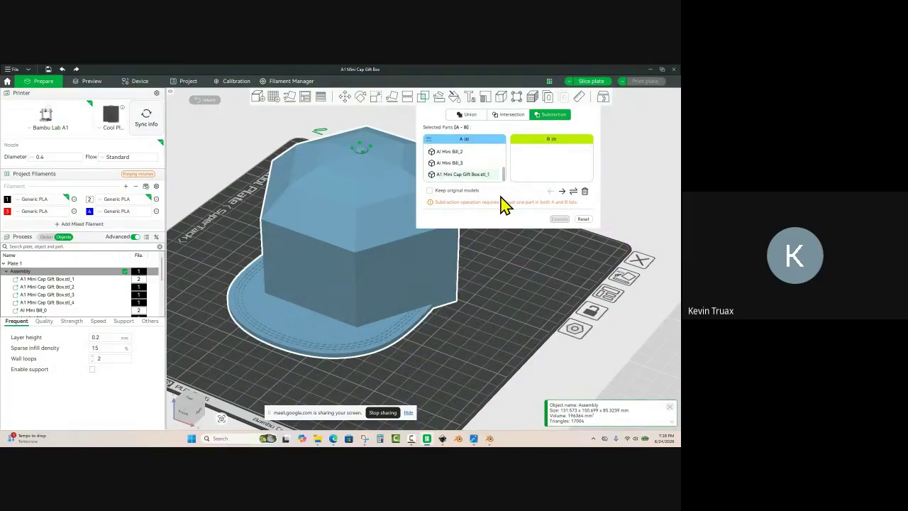
pyautogui.click(486, 175)
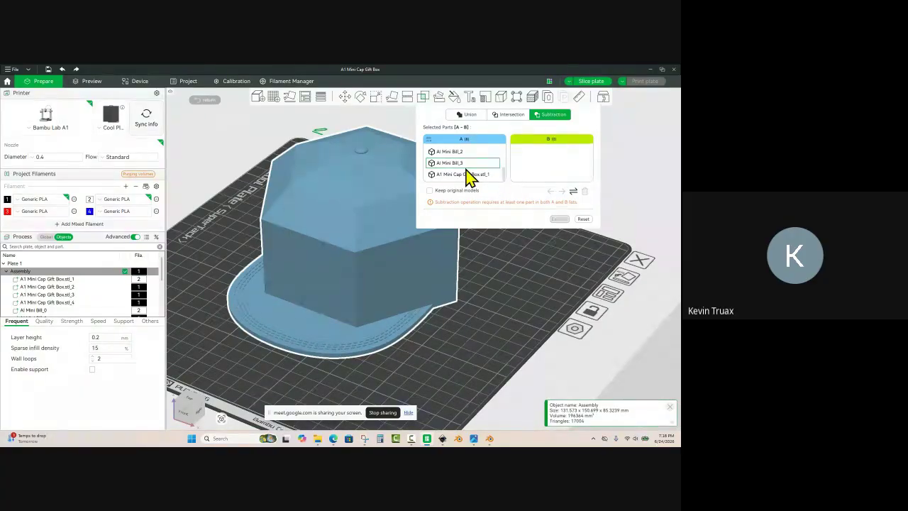
pyautogui.click(537, 289)
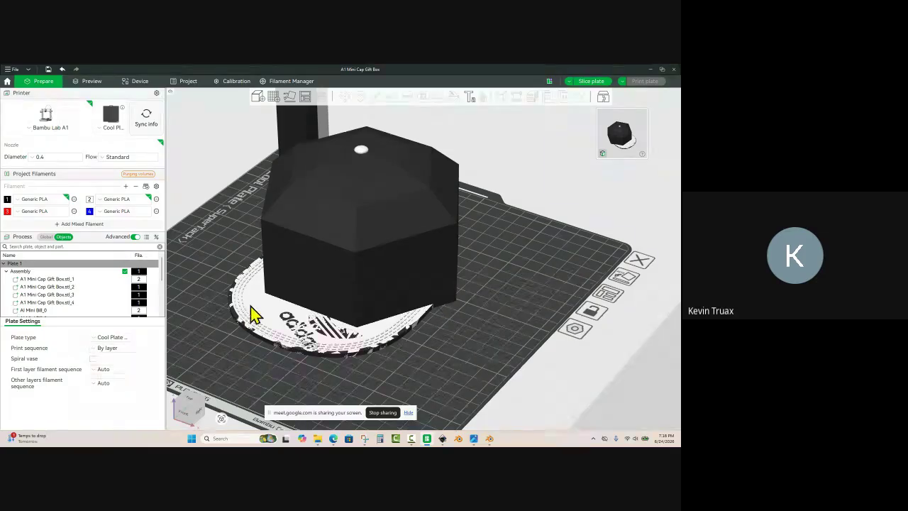
# Step: Start a Mesh Boolean subtraction on the whole cap assembly and put all its parts into group A
pyautogui.click(259, 309)
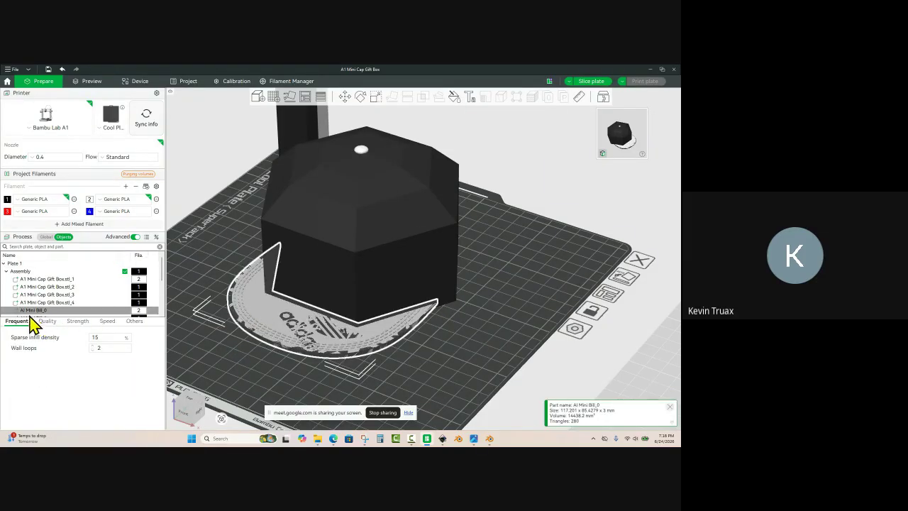
pyautogui.click(278, 364)
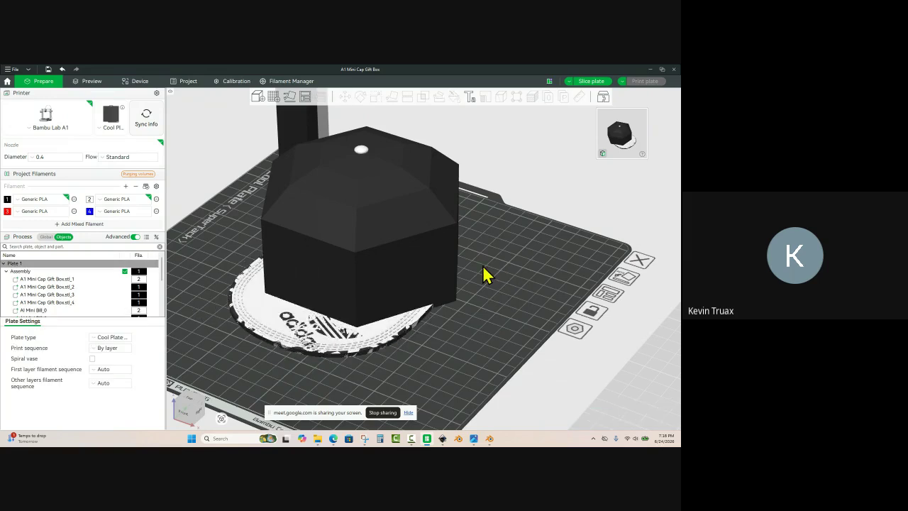
pyautogui.click(429, 263)
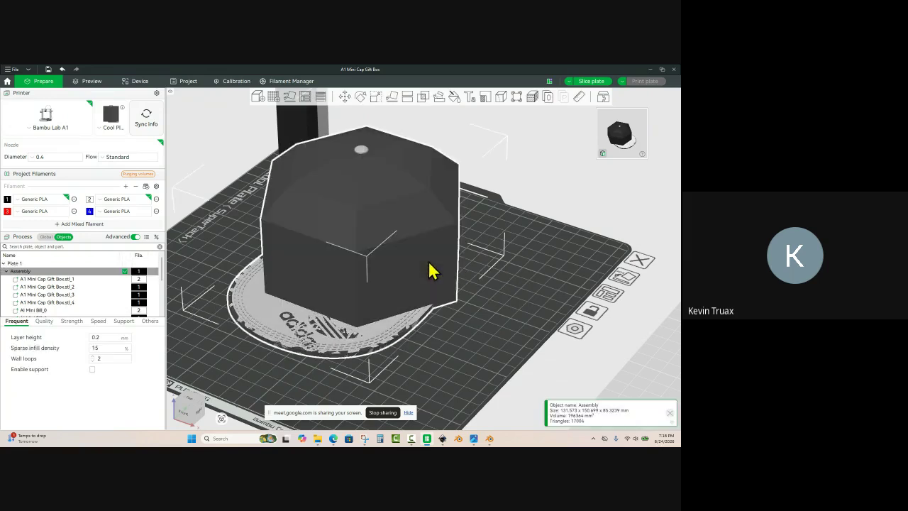
pyautogui.click(422, 97)
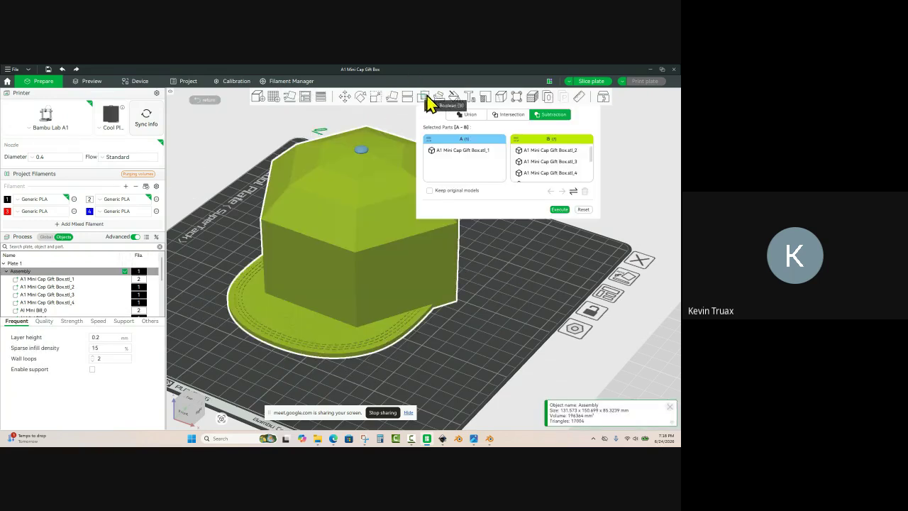
pyautogui.click(574, 190)
pyautogui.click(567, 151)
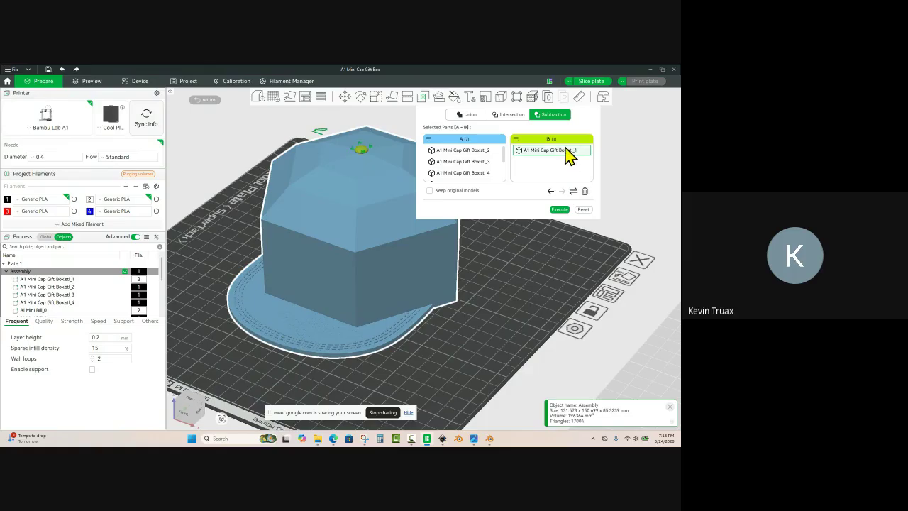
pyautogui.click(550, 191)
# Step: Try subtracting AI Mini Bill_0 as group B from the other assembly parts without keeping the original models
pyautogui.moveTo(504, 162); pyautogui.dragTo(507, 186)
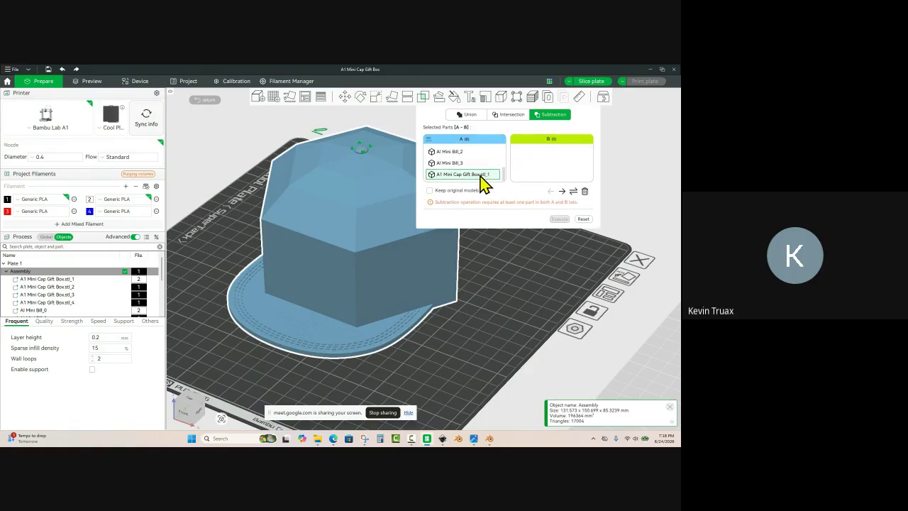
pyautogui.scroll(3, 503, 177)
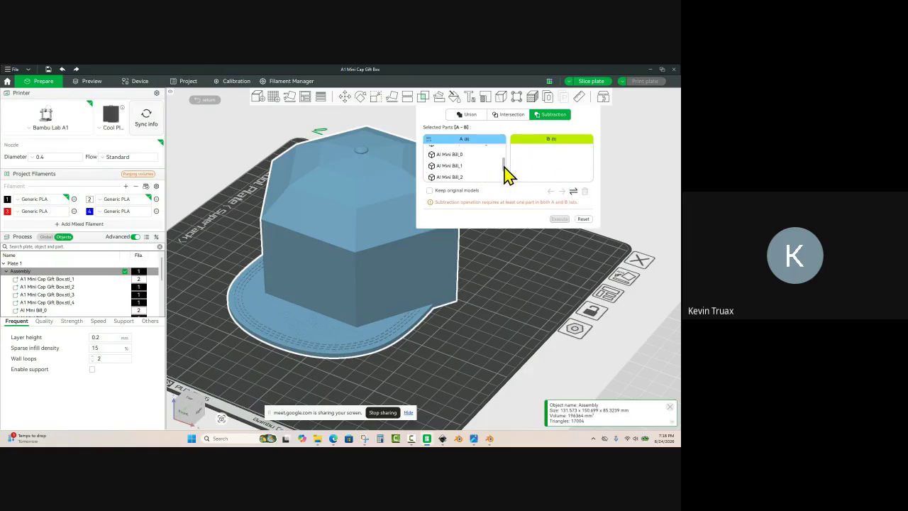
pyautogui.click(440, 162)
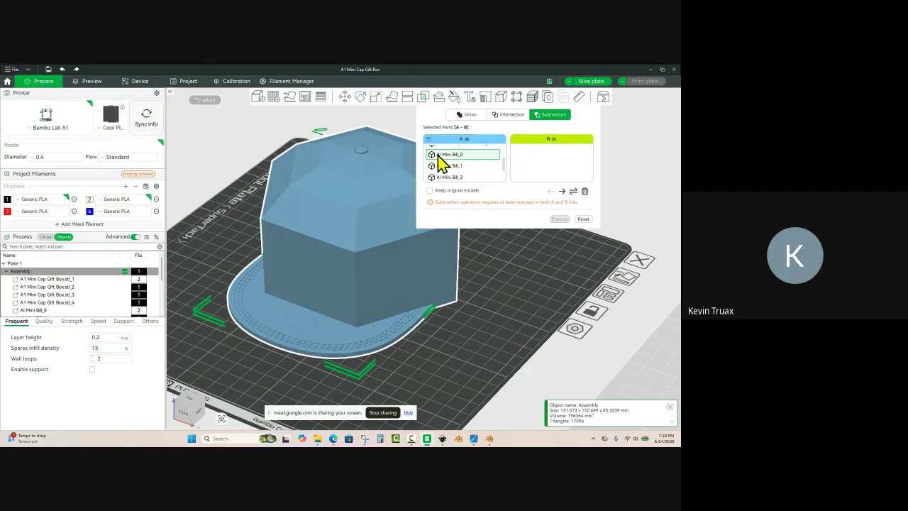
pyautogui.click(563, 192)
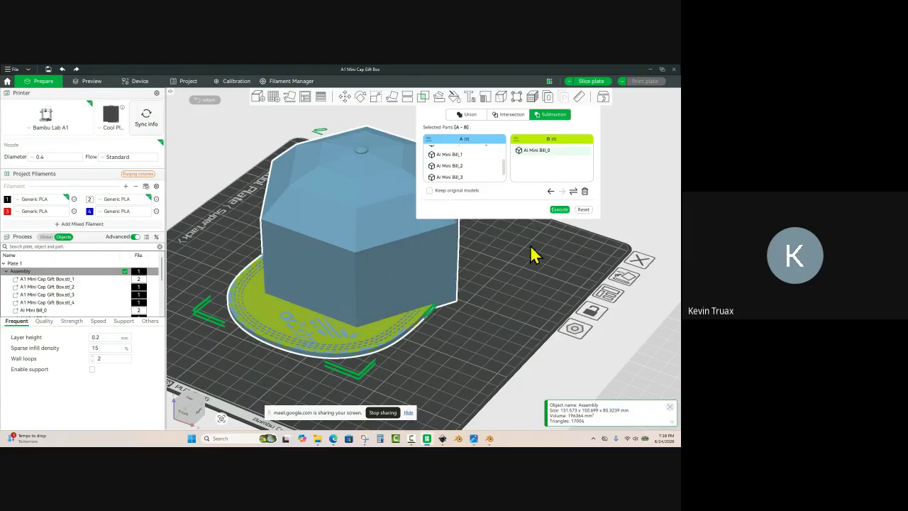
pyautogui.click(558, 210)
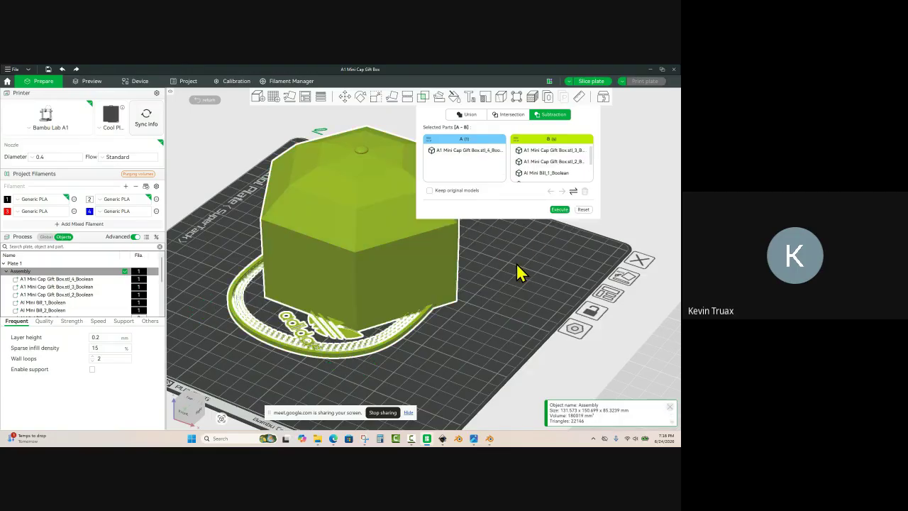
# Step: Try moving the domed cap top aside to inspect the cut, undo both the move and the subtraction, and leave Mesh Boolean
pyautogui.click(518, 273)
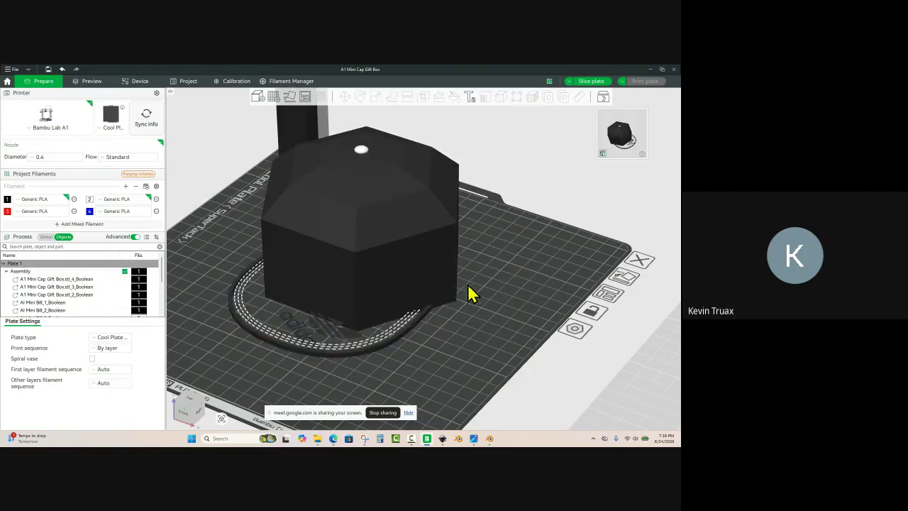
pyautogui.moveTo(454, 293); pyautogui.dragTo(571, 211)
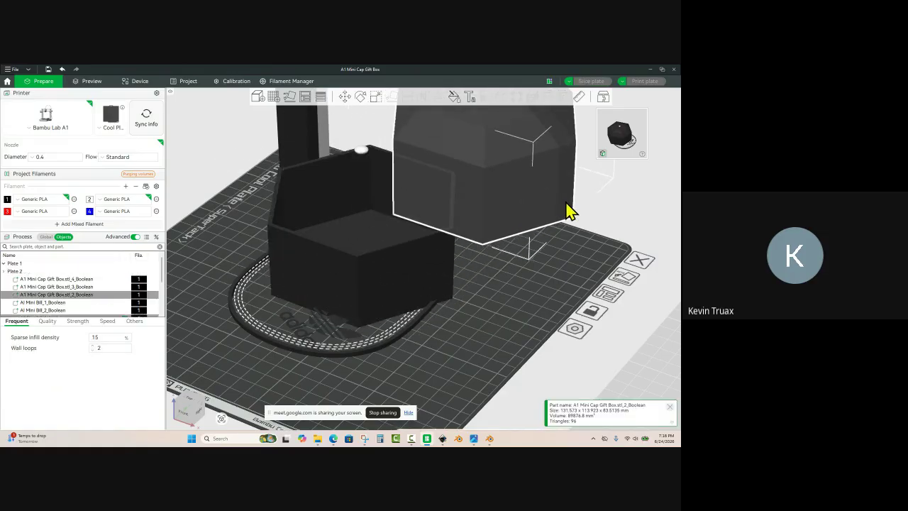
pyautogui.press('1')
pyautogui.click(499, 296)
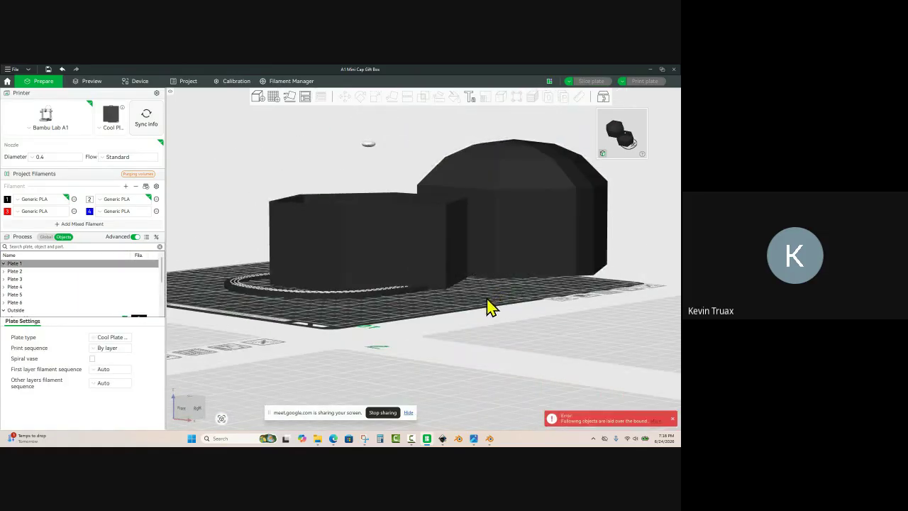
pyautogui.moveTo(487, 299); pyautogui.dragTo(484, 307)
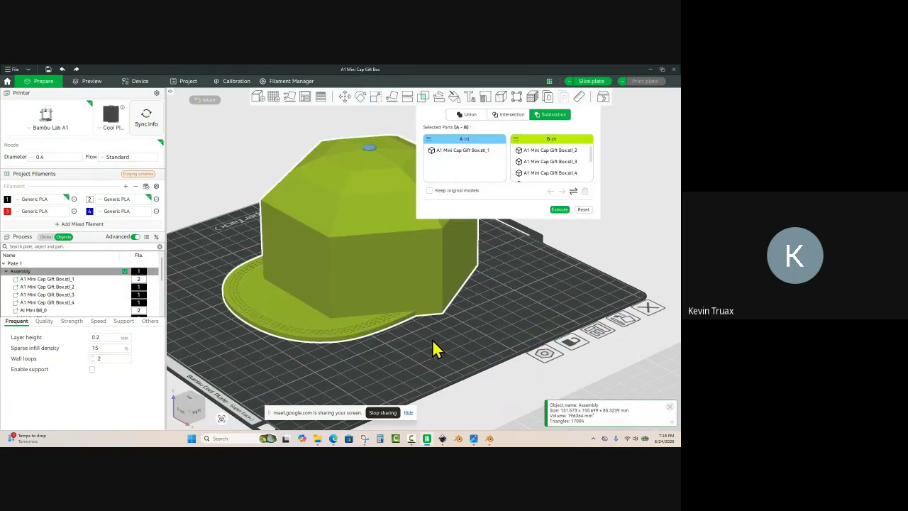
pyautogui.moveTo(432, 339); pyautogui.dragTo(439, 332)
pyautogui.click(439, 329)
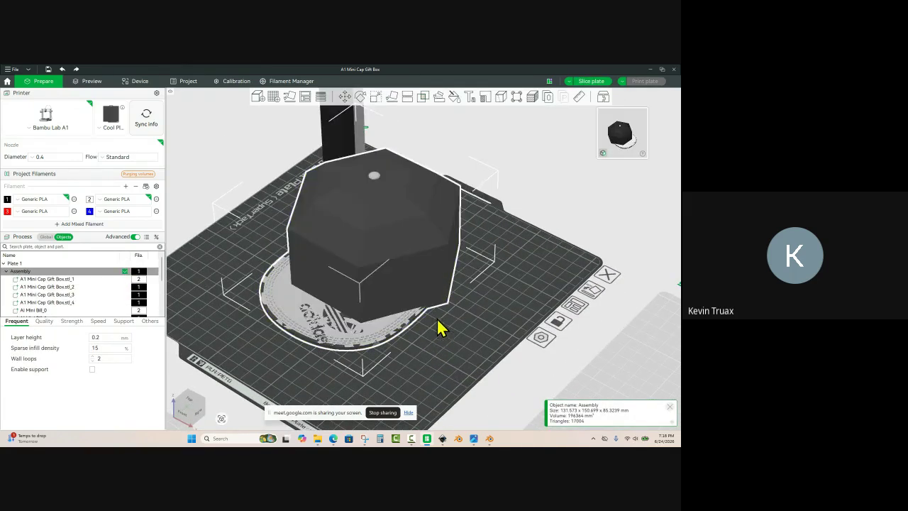
# Step: Repair the merged cap assembly's mesh with Fix Model
pyautogui.click(437, 318)
pyautogui.click(428, 285)
pyautogui.rightClick(425, 282)
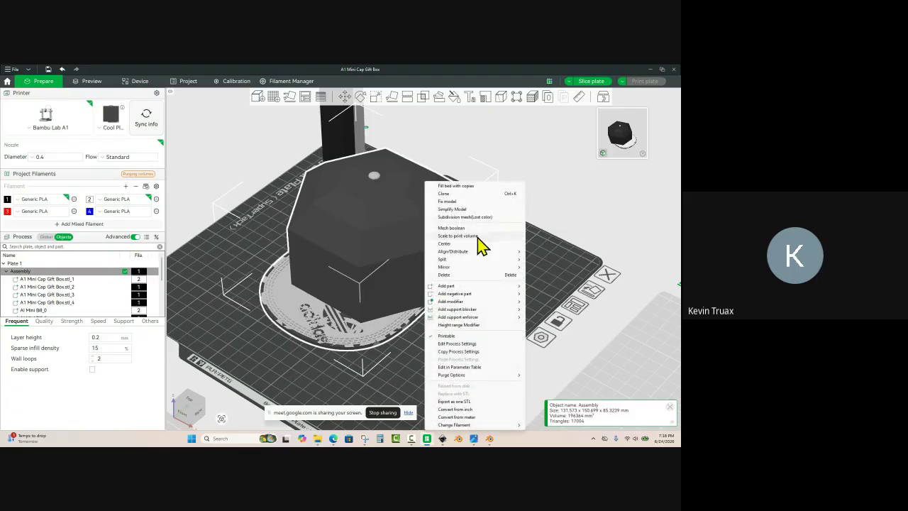
pyautogui.click(474, 203)
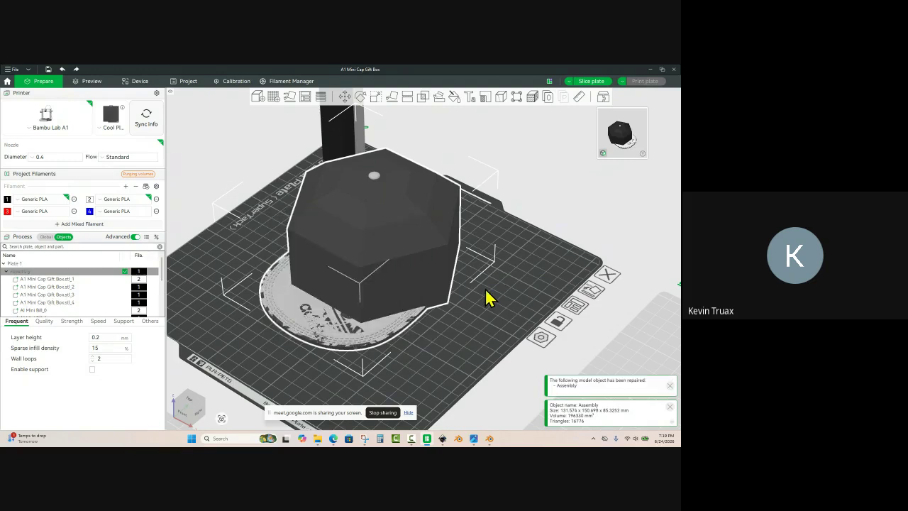
pyautogui.click(487, 294)
# Step: Open a Mesh Boolean subtraction on the repaired assembly and gather all parts in group A
pyautogui.scroll(5, 482, 306)
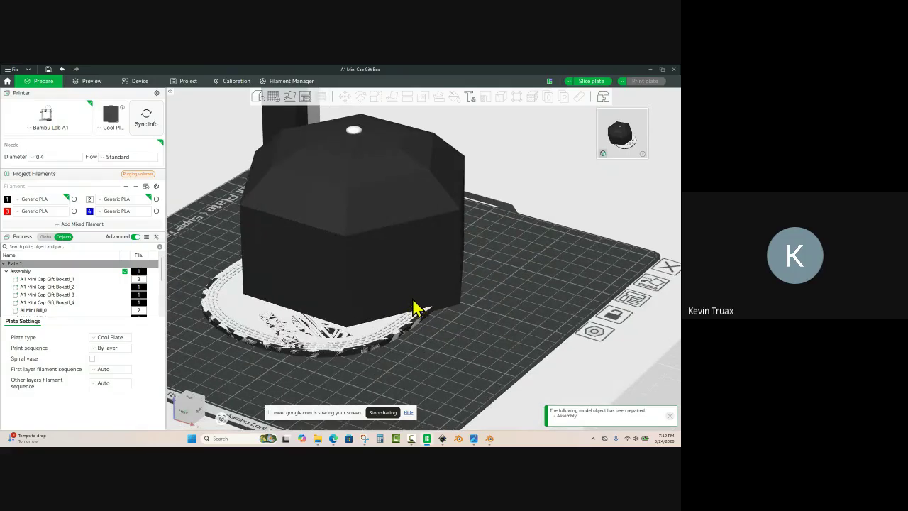
pyautogui.click(435, 294)
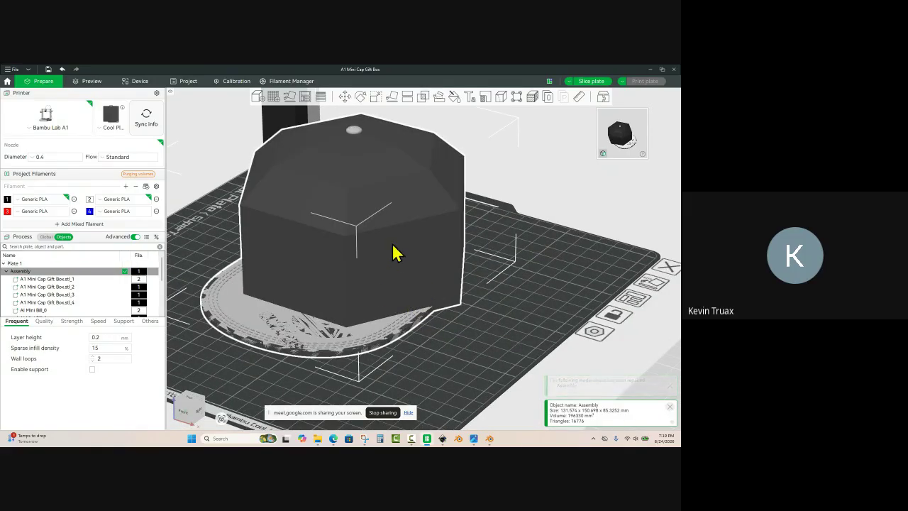
pyautogui.click(422, 97)
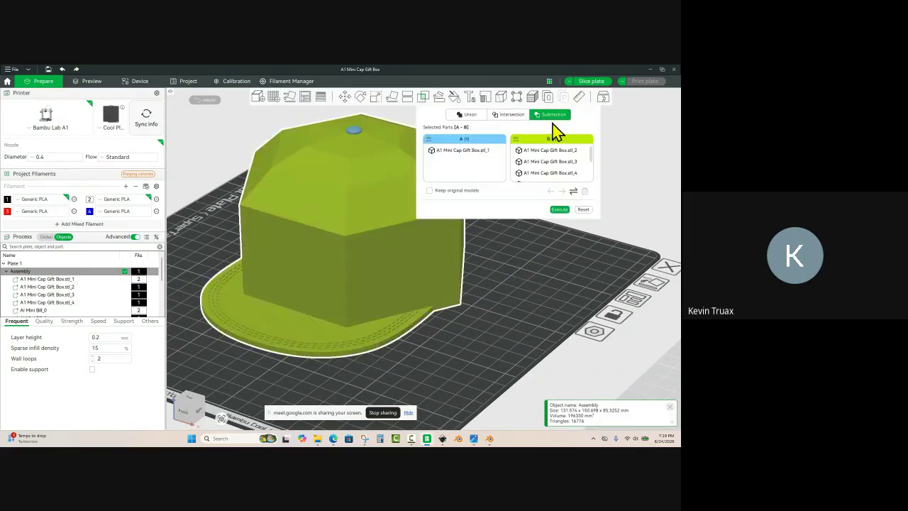
pyautogui.click(574, 191)
pyautogui.click(564, 152)
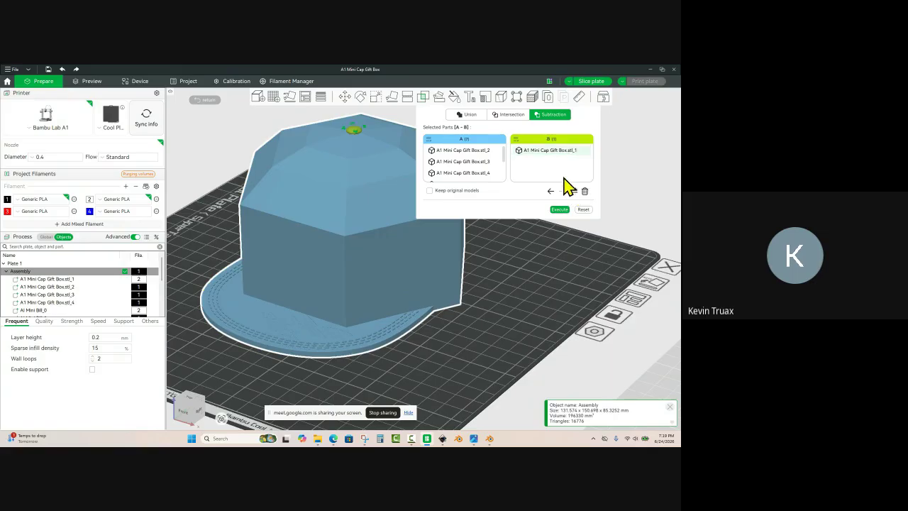
pyautogui.click(551, 192)
# Step: Subtract AI Mini Bill_0 as group B from the remaining parts with Keep original models enabled
pyautogui.moveTo(504, 153)
pyautogui.mouseDown()
pyautogui.moveTo(504, 189)
pyautogui.moveTo(503, 161)
pyautogui.mouseUp()
pyautogui.click(491, 177)
pyautogui.click(448, 165)
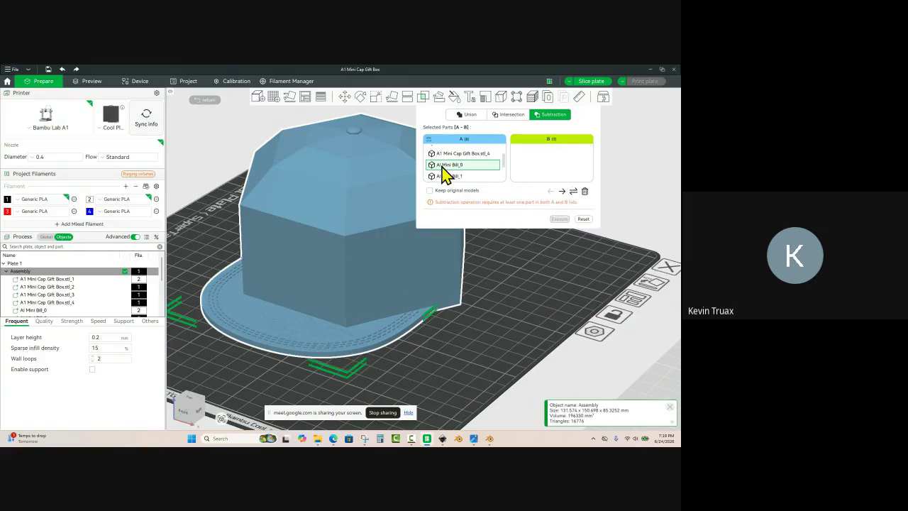
pyautogui.click(562, 191)
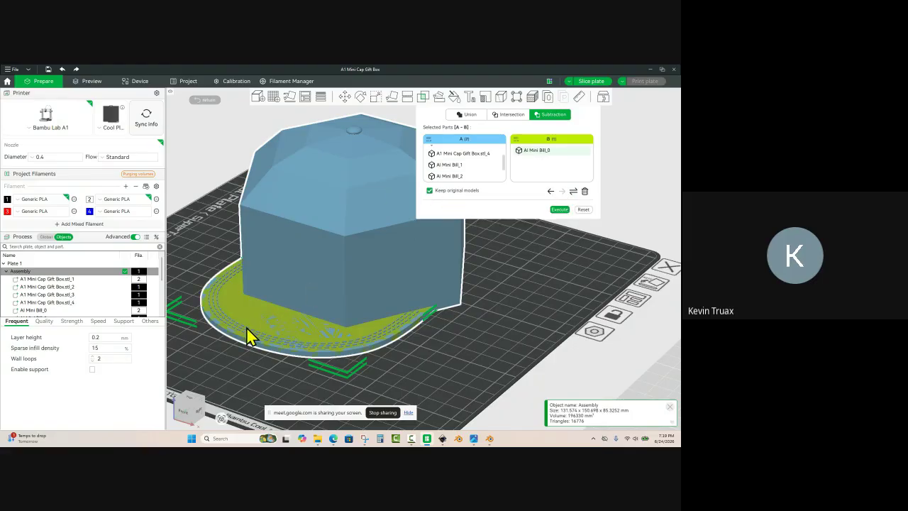
pyautogui.click(561, 210)
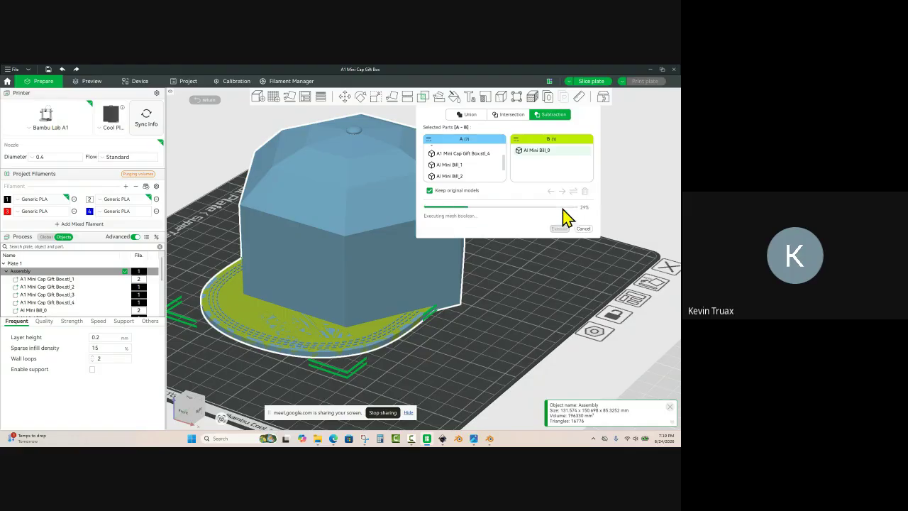
pyautogui.click(523, 296)
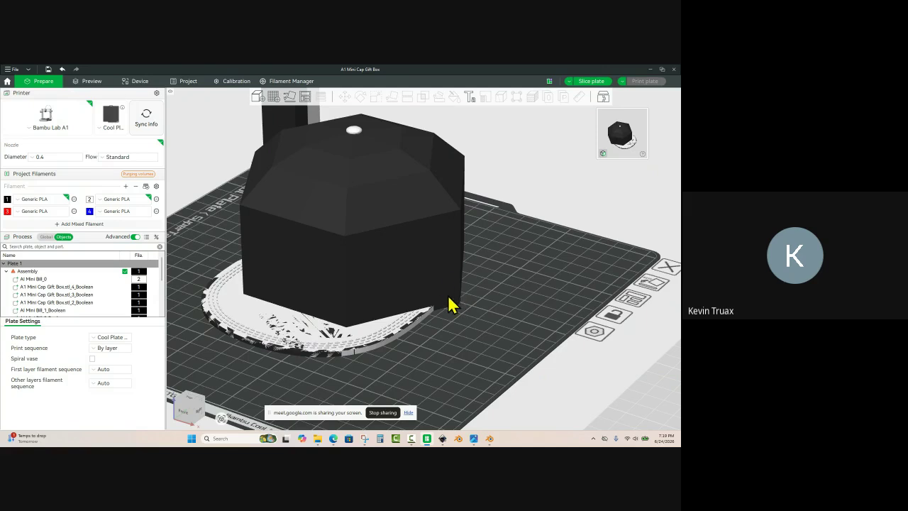
# Step: Try moving the domed cap top off the hexagonal box to inspect its cut lower edge, and undo the move
pyautogui.moveTo(452, 306); pyautogui.dragTo(548, 278)
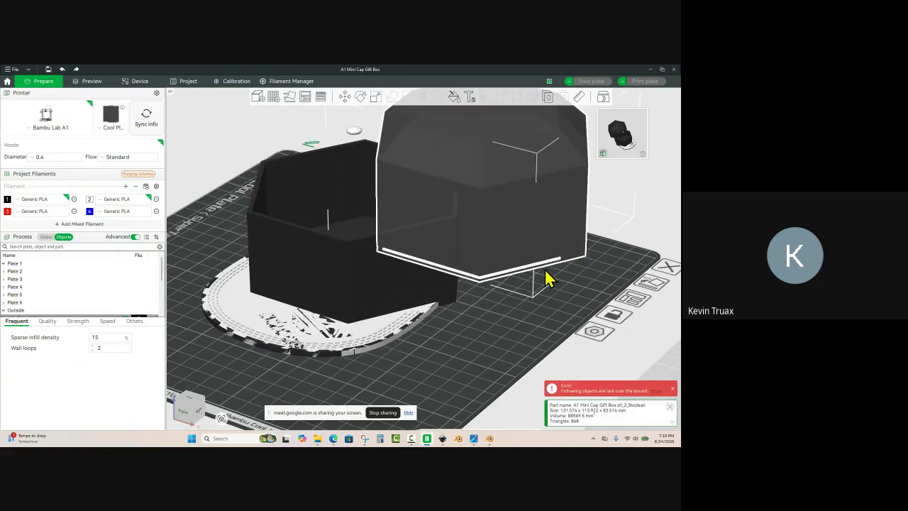
pyautogui.click(555, 301)
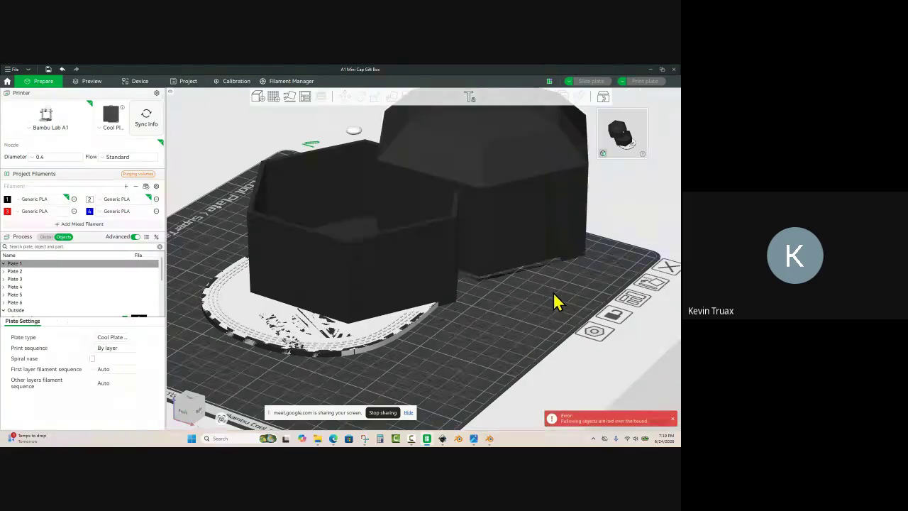
pyautogui.scroll(5, 555, 301)
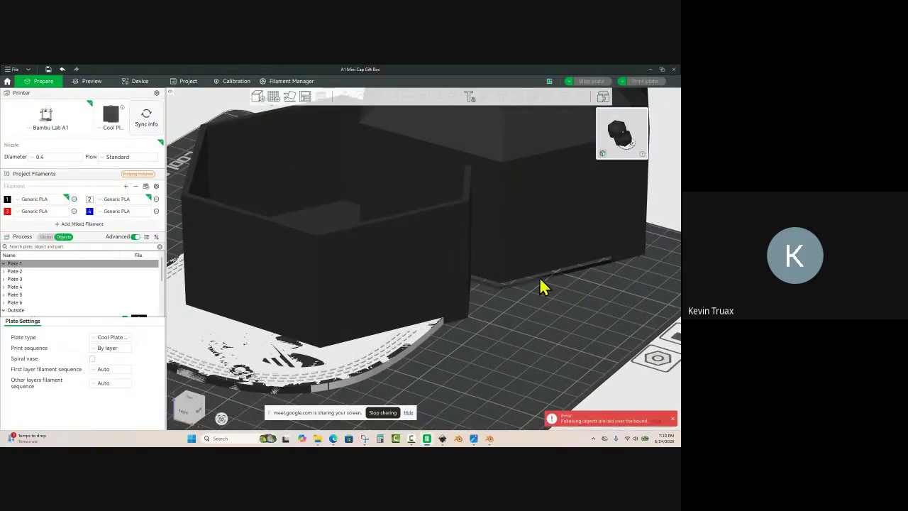
pyautogui.hotkey('ctrl', 'z')
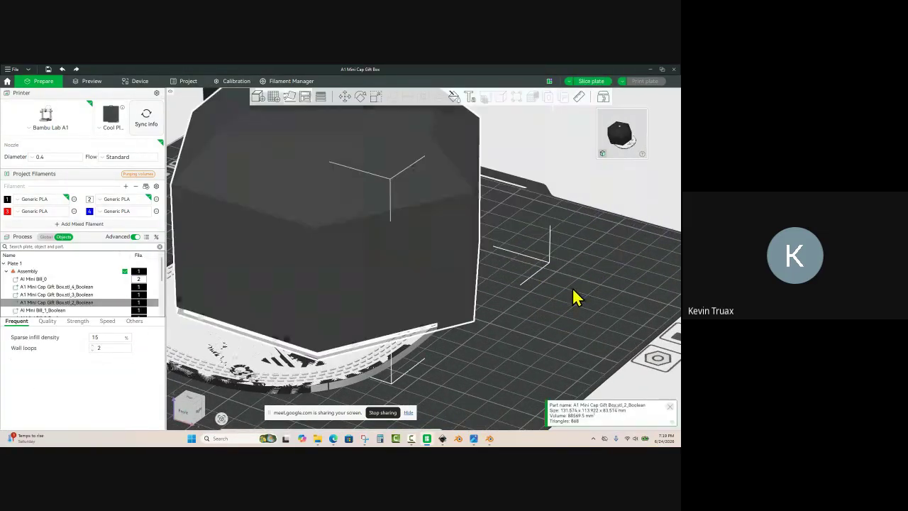
pyautogui.click(544, 292)
pyautogui.scroll(-2, 505, 263)
pyautogui.scroll(-1, 503, 261)
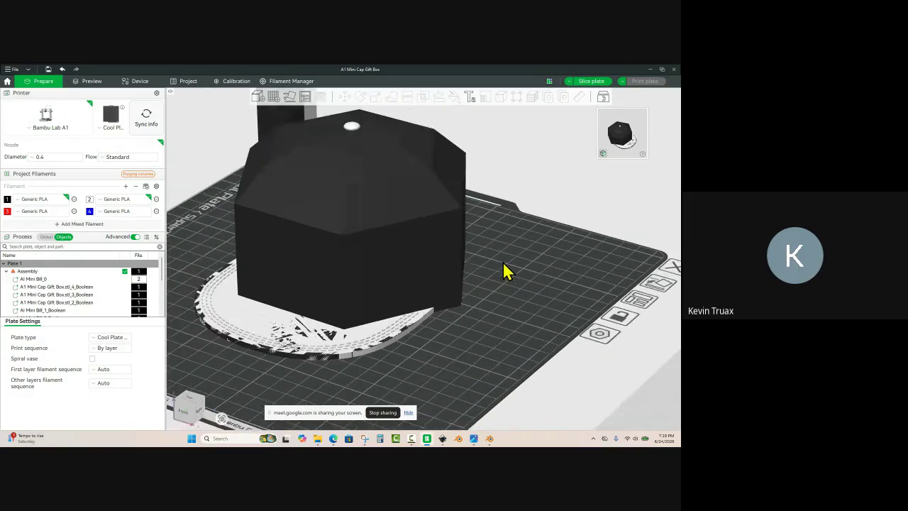
# Step: Select the domed cap top and raise it by setting its Z position to 42.76 mm
pyautogui.moveTo(502, 261); pyautogui.dragTo(501, 263)
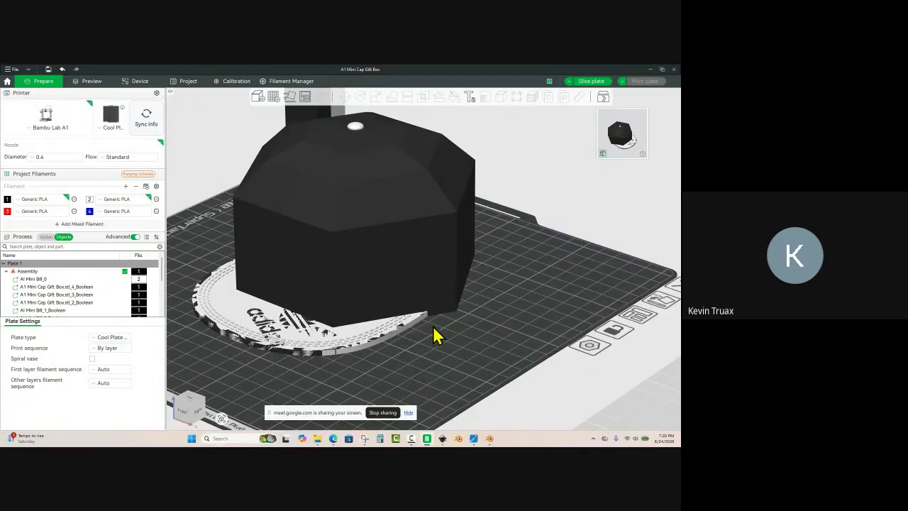
pyautogui.moveTo(435, 335); pyautogui.dragTo(442, 337)
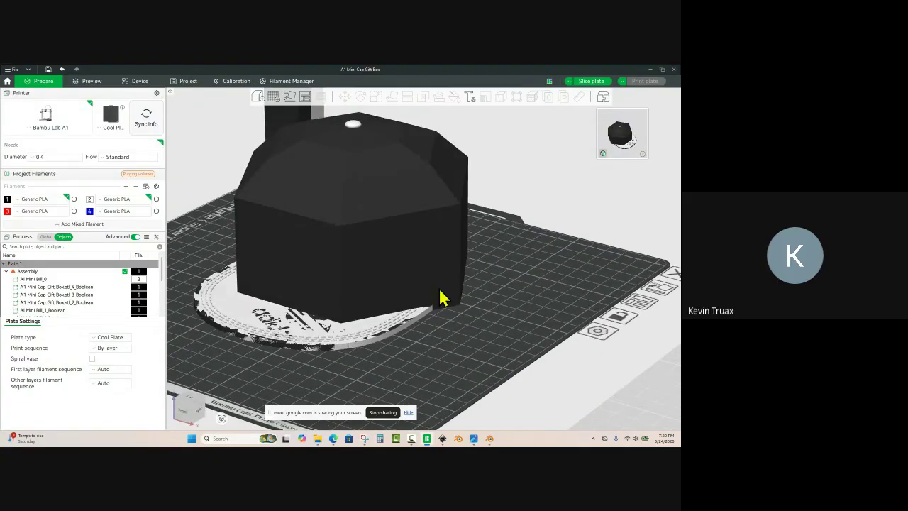
pyautogui.click(440, 298)
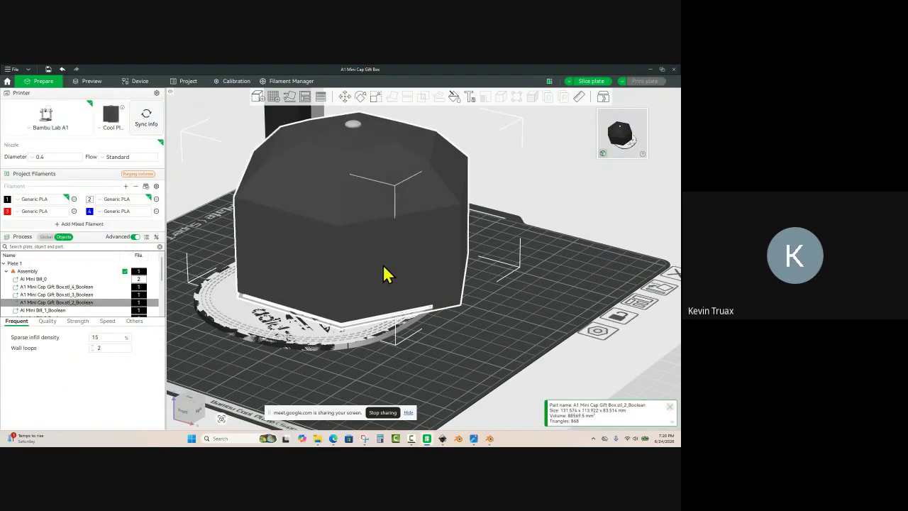
pyautogui.click(346, 99)
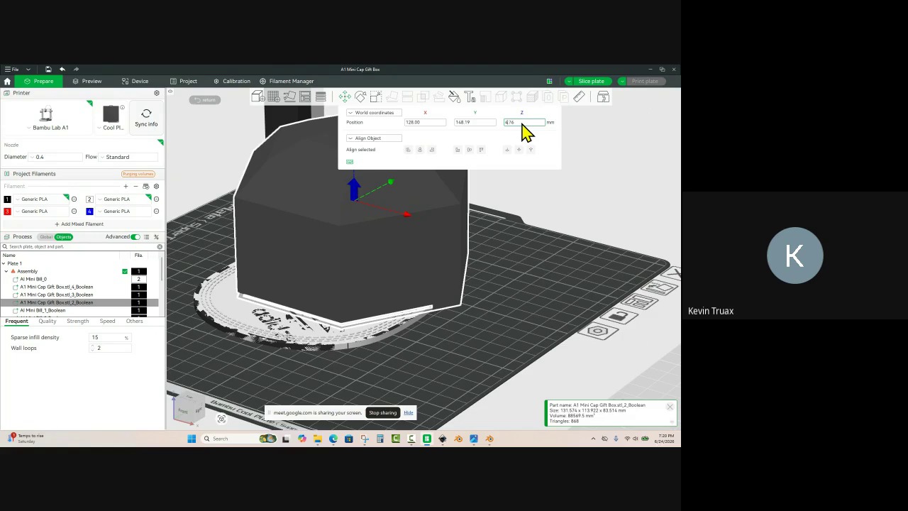
pyautogui.press('Return')
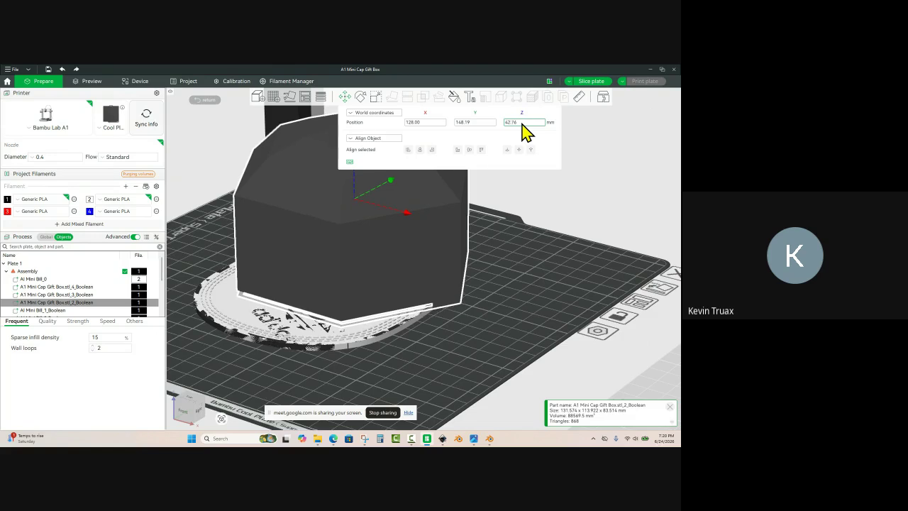
# Step: Select the whole assembly and run another Mesh Boolean subtraction of AI Mini Bill_0 from the other parts, keeping original models
pyautogui.click(527, 253)
pyautogui.click(465, 245)
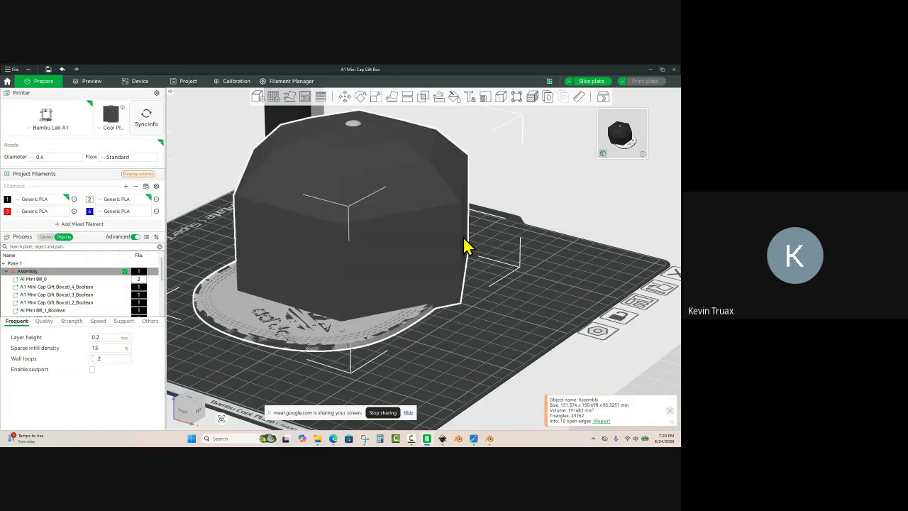
pyautogui.click(423, 100)
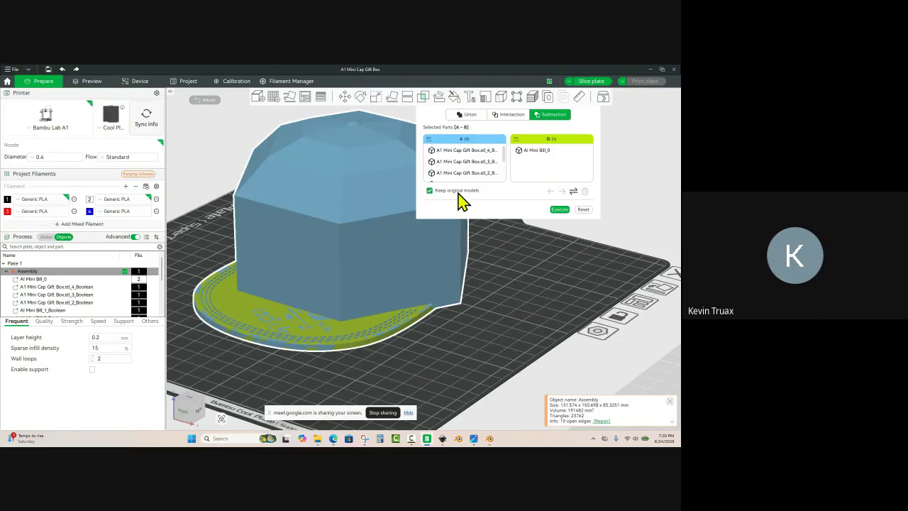
pyautogui.click(560, 211)
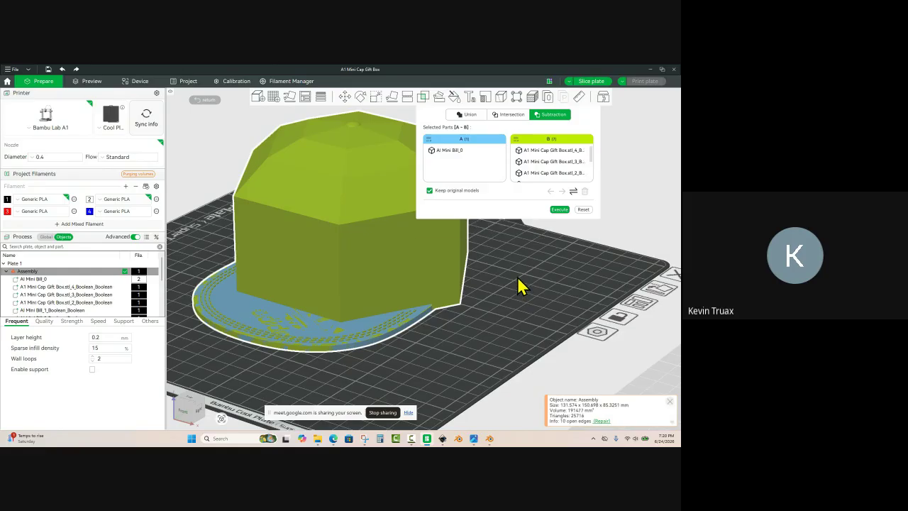
# Step: Try moving the newly cut domed cap top aside to inspect its lower edge, and undo the move
pyautogui.click(490, 287)
pyautogui.moveTo(457, 288); pyautogui.dragTo(552, 254)
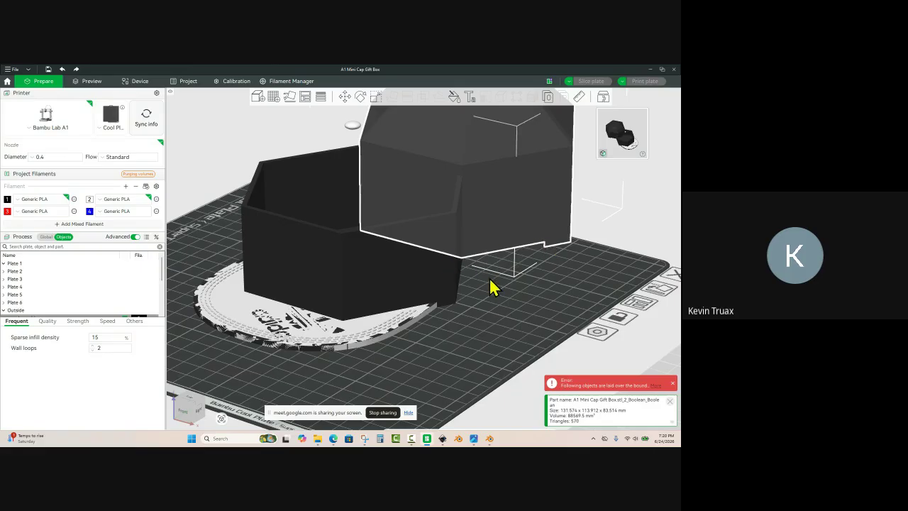
pyautogui.hotkey('ctrl', 'z')
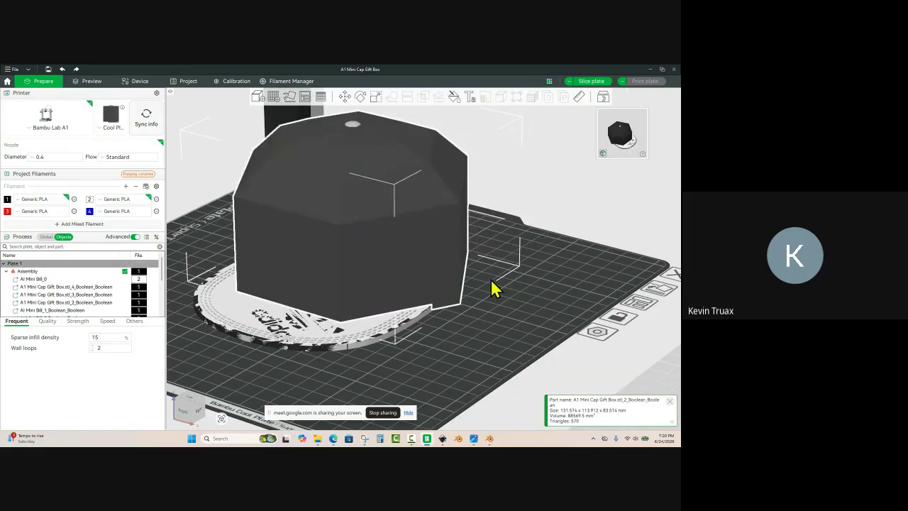
pyautogui.click(476, 294)
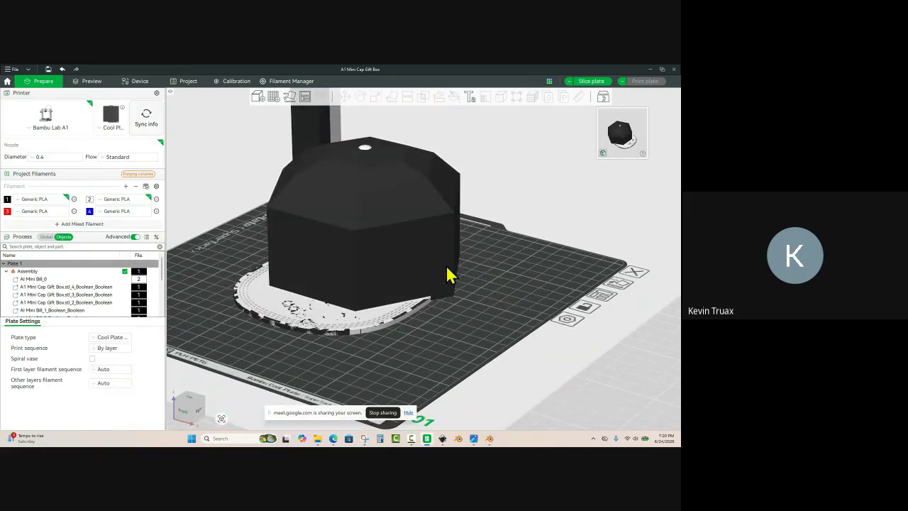
# Step: Select the domed cap top and lower it by setting its Z position to 41.76 mm
pyautogui.click(448, 275)
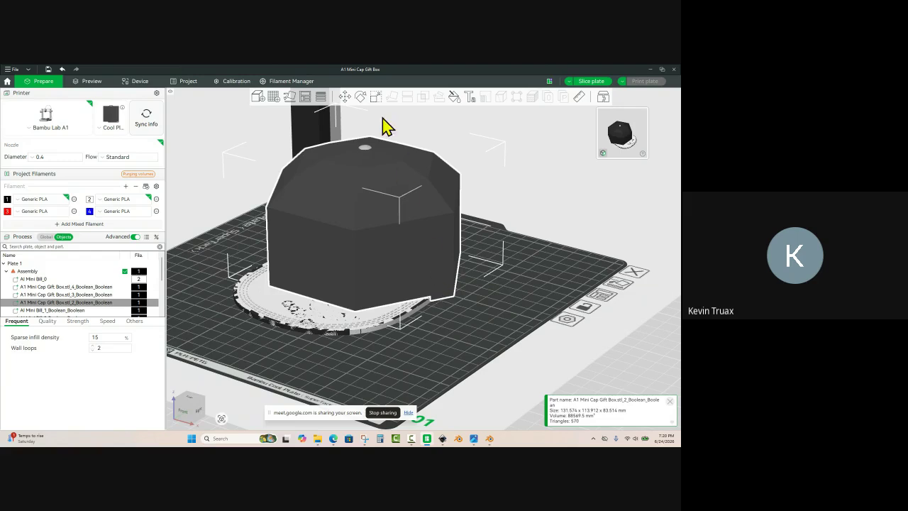
pyautogui.click(345, 98)
pyautogui.click(511, 122)
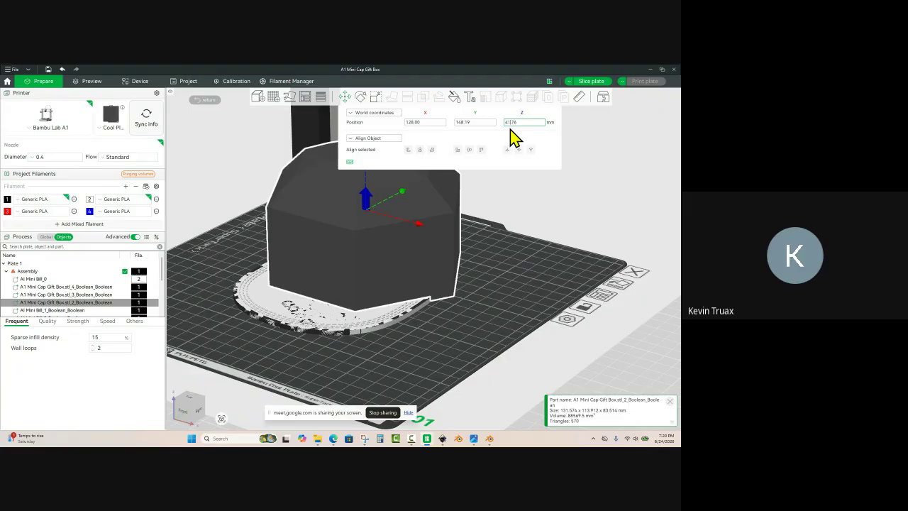
pyautogui.press('Return')
pyautogui.press('Escape')
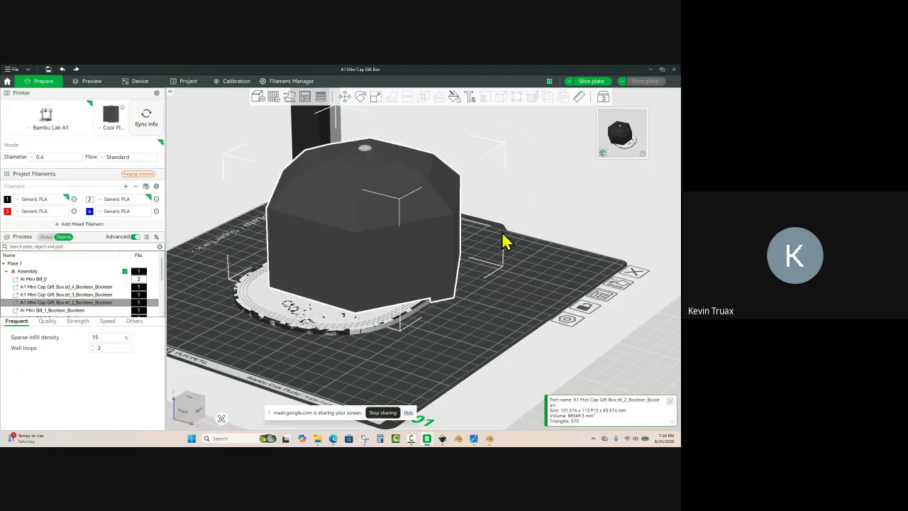
# Step: Place a copy of the complete cap assembly on plate 2
pyautogui.click(498, 241)
pyautogui.scroll(-4, 489, 251)
pyautogui.moveTo(486, 251); pyautogui.dragTo(484, 258)
pyautogui.scroll(-4, 441, 218)
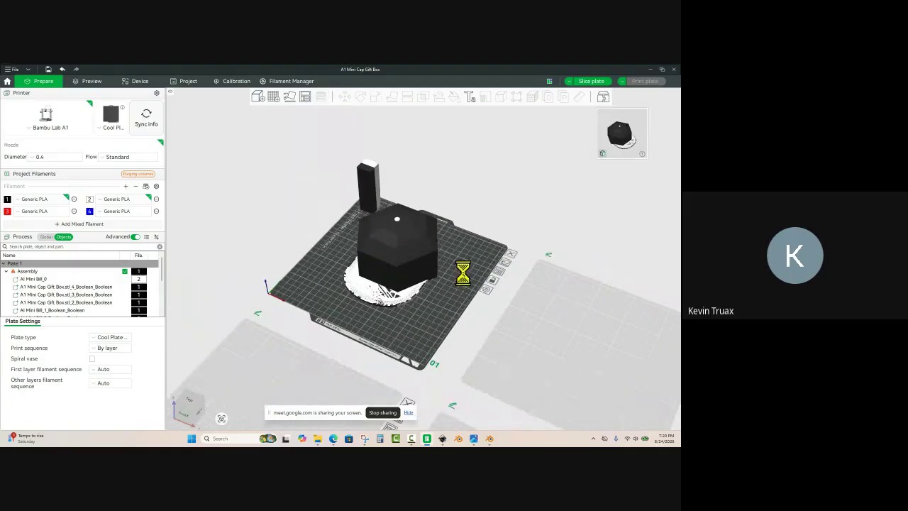
pyautogui.moveTo(457, 259); pyautogui.dragTo(367, 203, button='right')
pyautogui.scroll(2, 425, 249)
pyautogui.moveTo(426, 250); pyautogui.dragTo(345, 207, button='right')
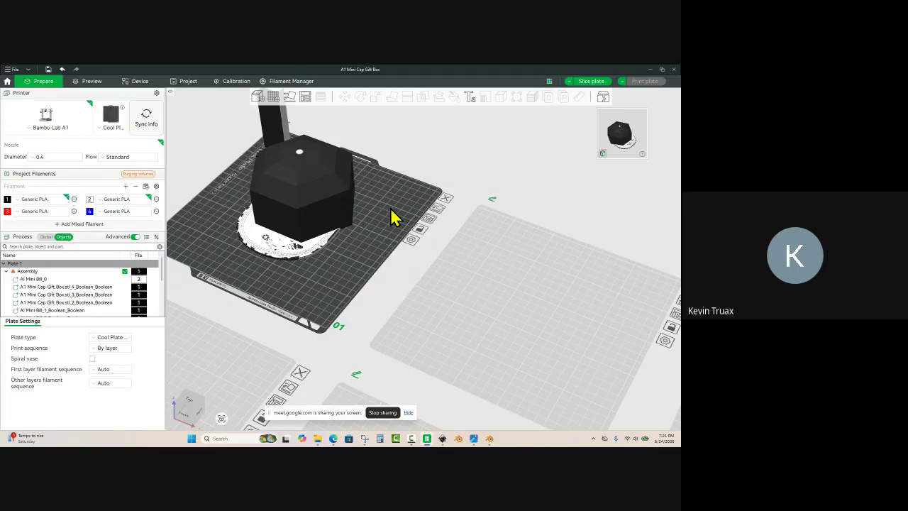
pyautogui.scroll(-2, 383, 200)
pyautogui.click(347, 215)
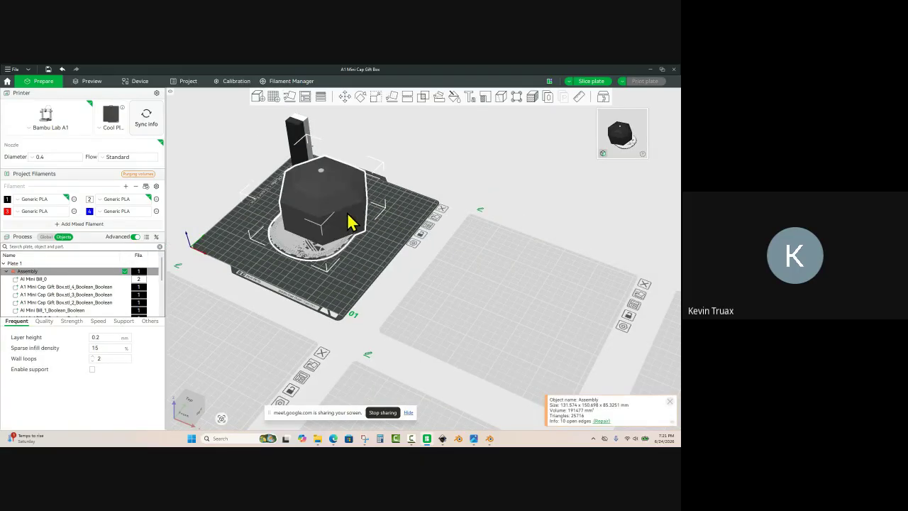
pyautogui.moveTo(348, 223); pyautogui.dragTo(534, 307)
pyautogui.click(402, 301)
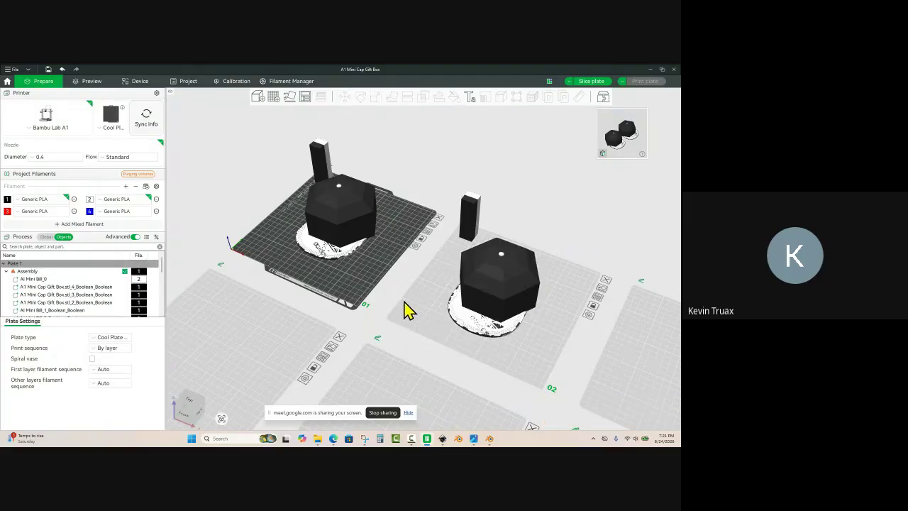
# Step: Delete the bill's rim part, the AI Mini Bill_0 base and the stitching rings from the assembly copy on plate 2
pyautogui.moveTo(421, 300); pyautogui.dragTo(421, 294)
pyautogui.scroll(2, 320, 248)
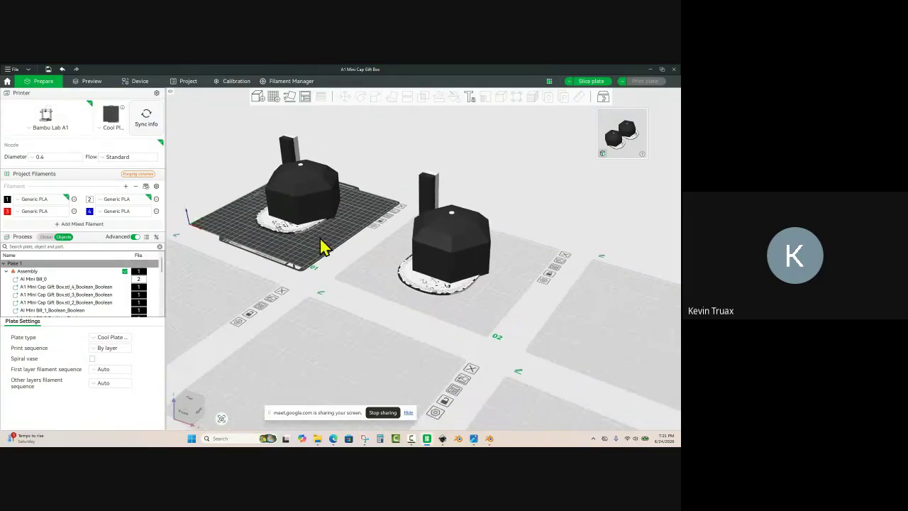
pyautogui.scroll(3, 458, 271)
pyautogui.click(463, 274)
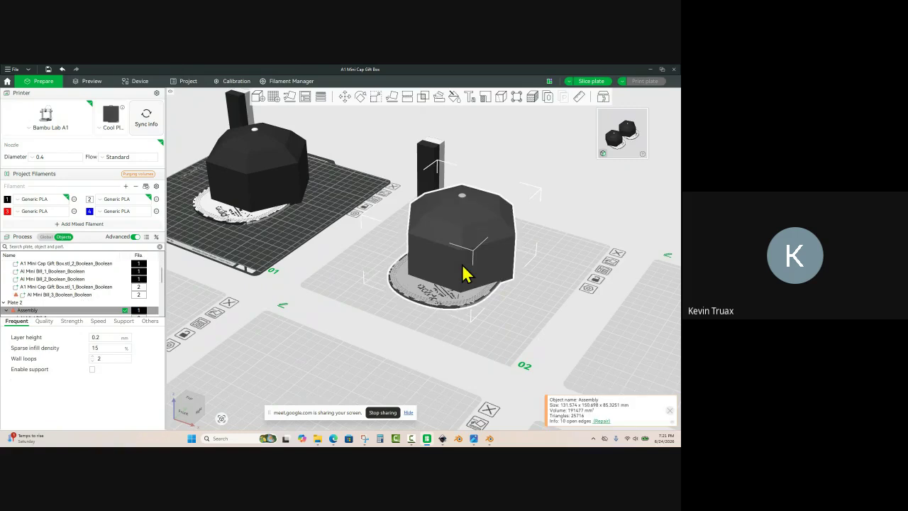
pyautogui.click(480, 324)
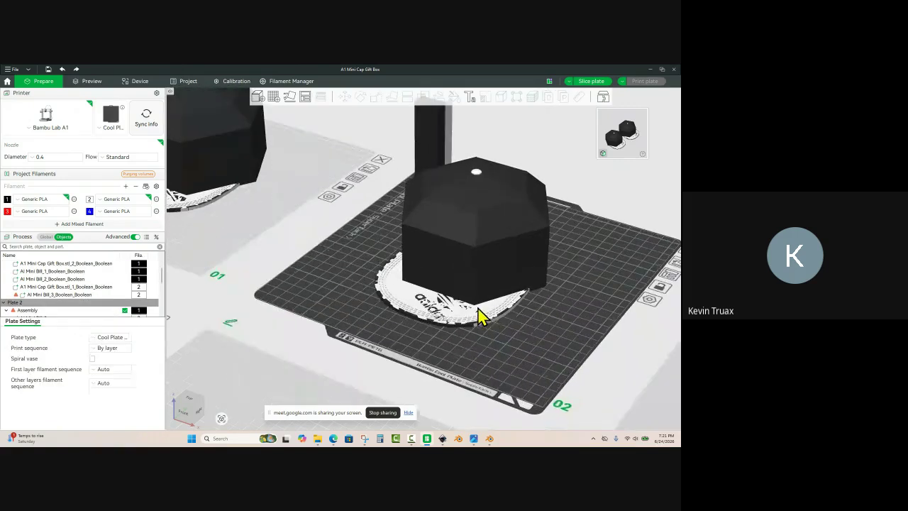
pyautogui.click(488, 327)
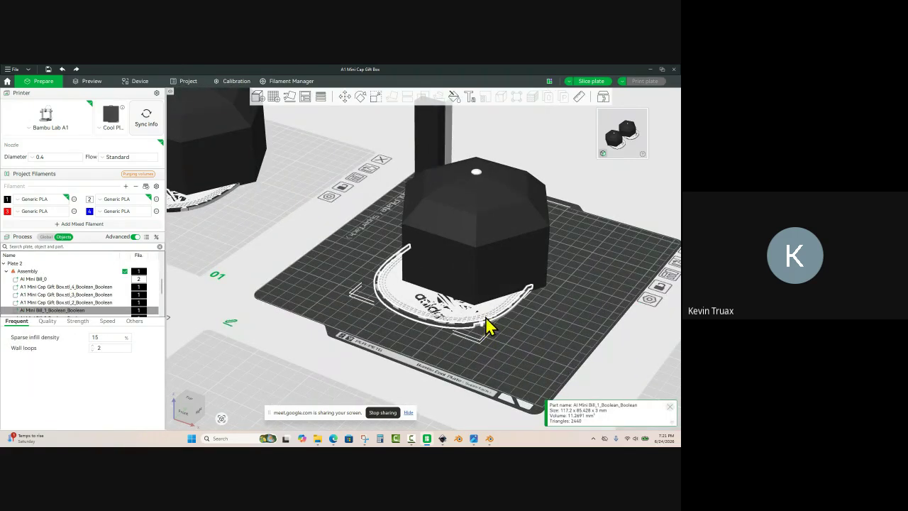
pyautogui.click(486, 327)
pyautogui.click(481, 327)
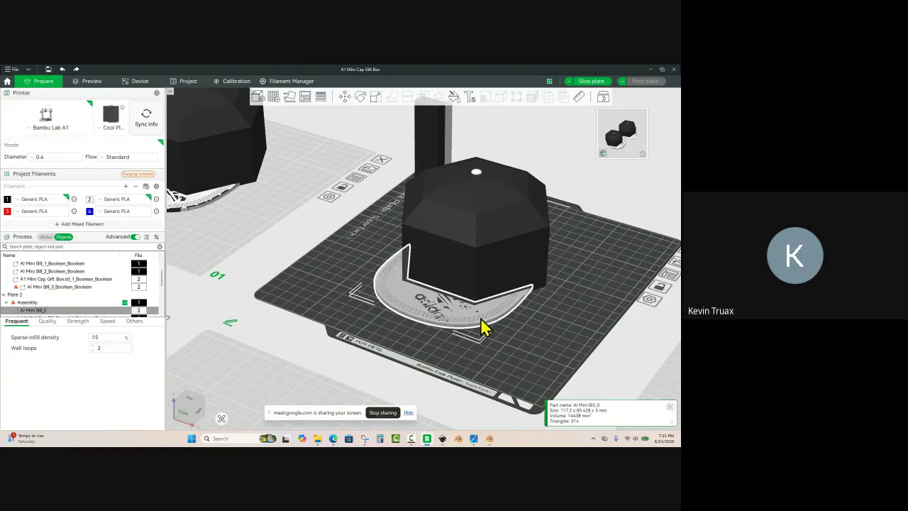
pyautogui.click(481, 328)
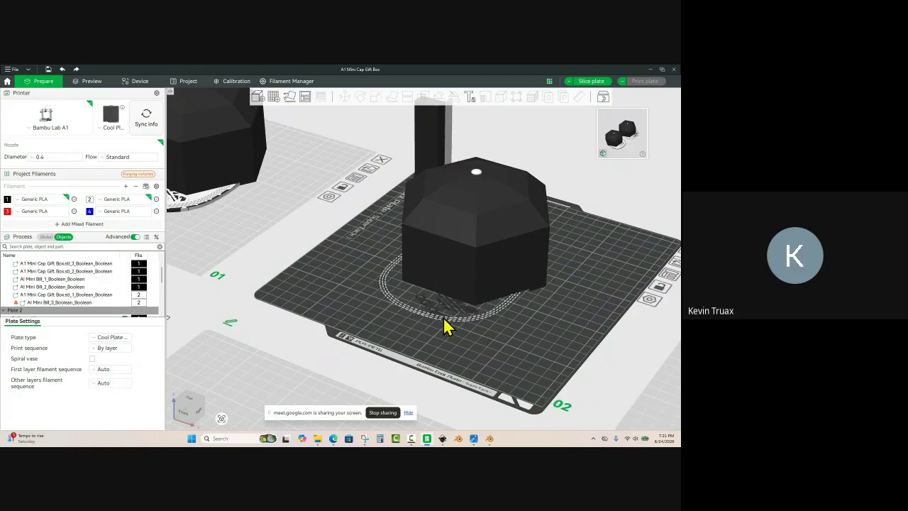
pyautogui.click(447, 326)
pyautogui.click(446, 325)
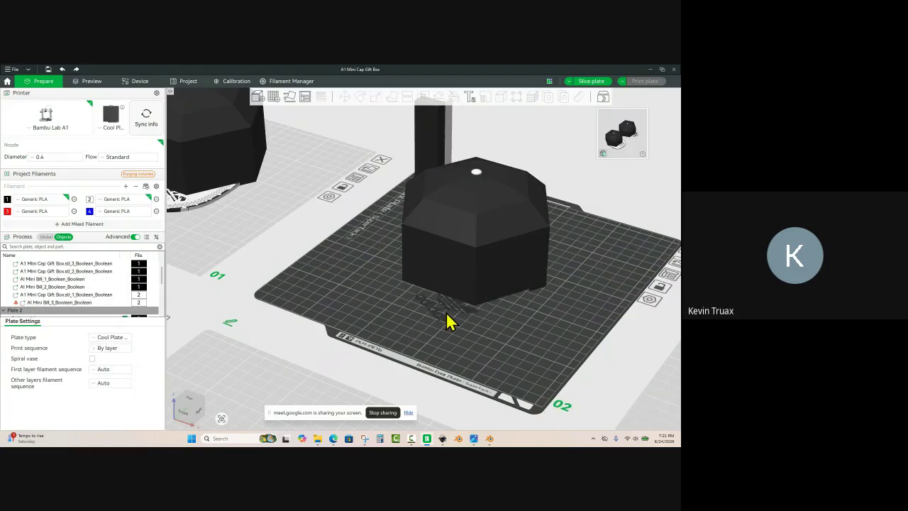
# Step: Delete the logo part and the flat bottom panel from the cap assembly on plate 2
pyautogui.click(443, 327)
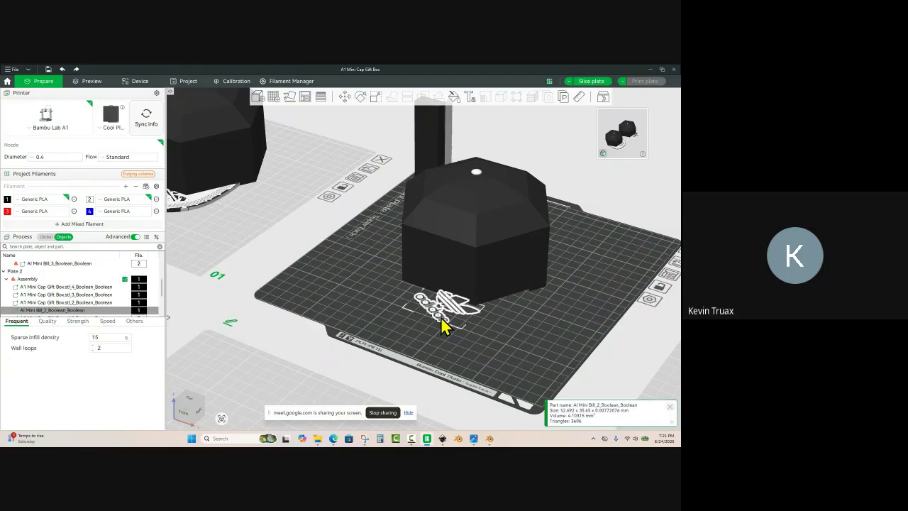
pyautogui.click(443, 326)
pyautogui.moveTo(477, 340); pyautogui.dragTo(482, 288)
pyautogui.click(481, 287)
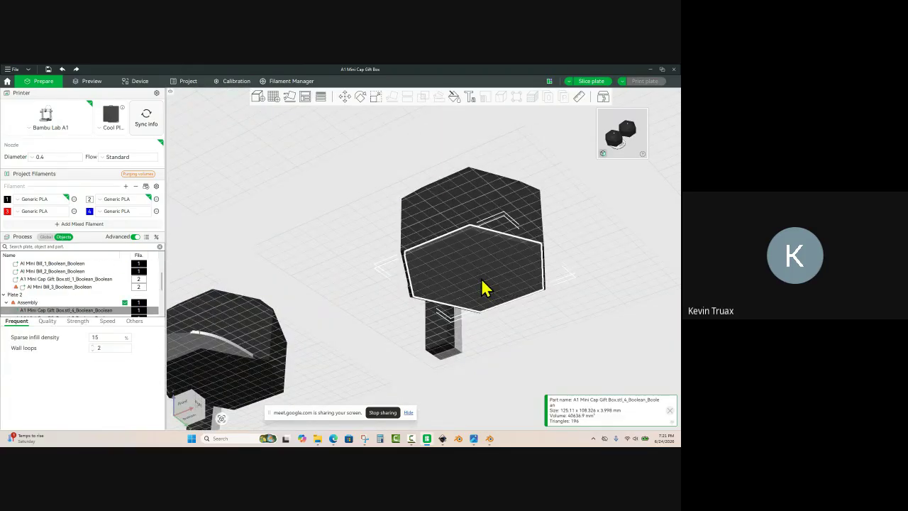
pyautogui.click(483, 287)
# Step: Delete the box wall part under the dome on plate 2, keeping the dome and its top button
pyautogui.scroll(3, 478, 234)
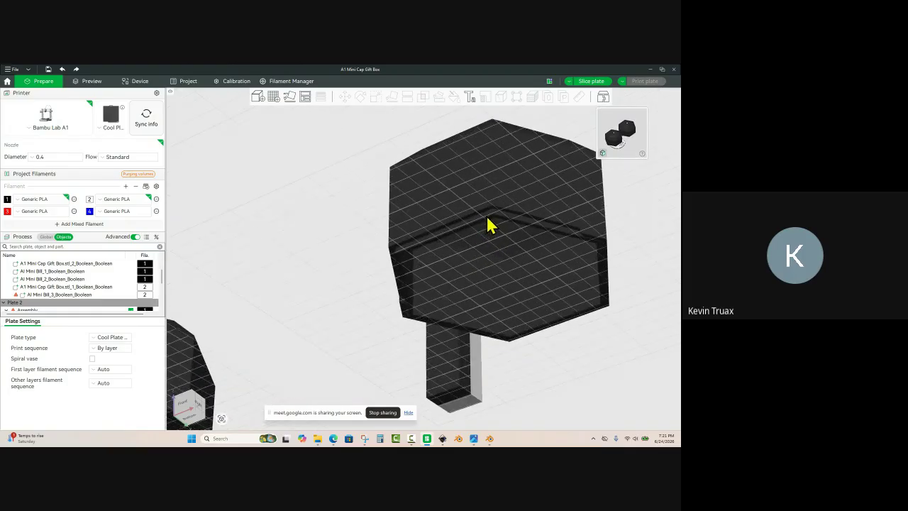
pyautogui.click(489, 227)
pyautogui.click(490, 227)
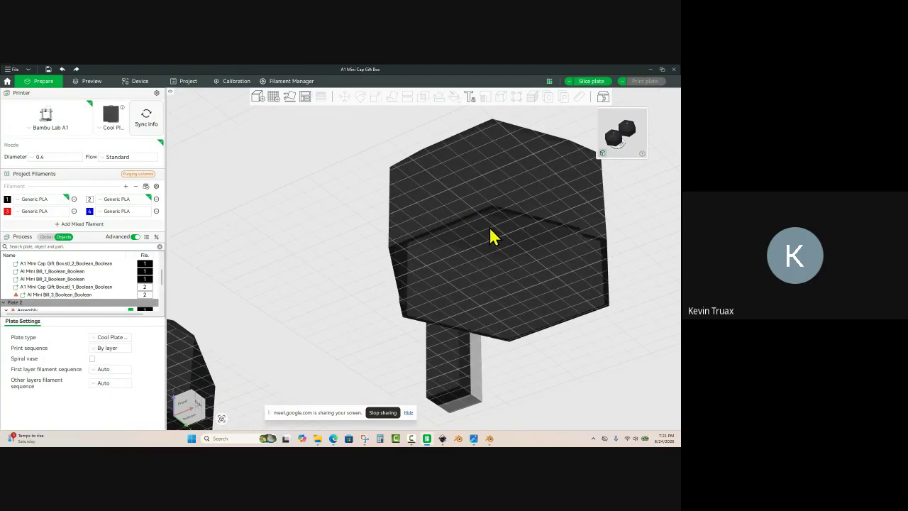
pyautogui.scroll(-3, 490, 229)
pyautogui.moveTo(396, 248); pyautogui.dragTo(405, 294)
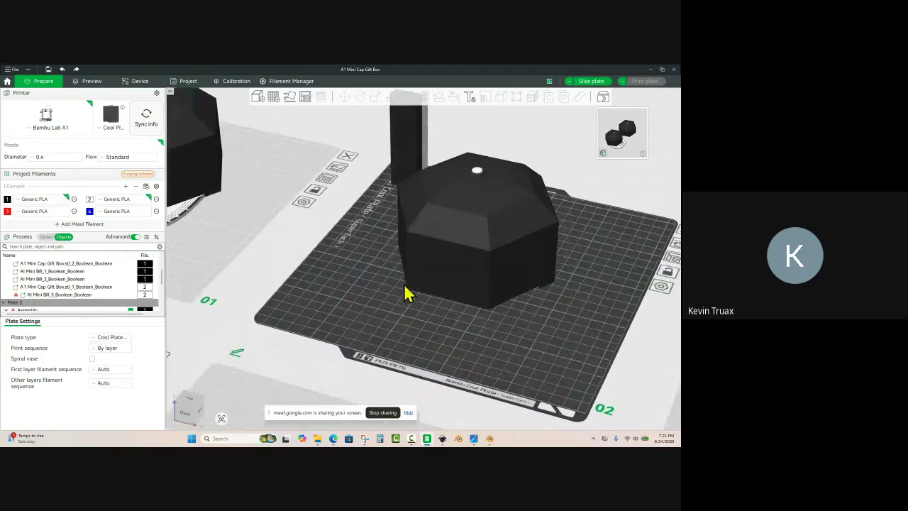
pyautogui.click(481, 175)
pyautogui.click(412, 324)
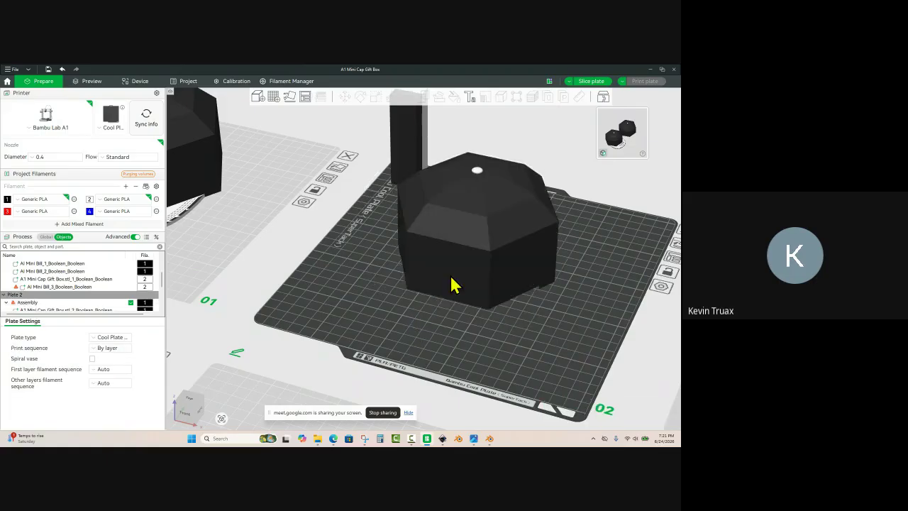
pyautogui.scroll(-3, 455, 277)
pyautogui.hotkey('ctrl', 'z')
# Step: Delete the dome and its top button from the cap assembly on plate 1
pyautogui.moveTo(313, 254)
pyautogui.mouseDown(button='right')
pyautogui.moveTo(466, 320)
pyautogui.moveTo(429, 301)
pyautogui.mouseUp(button='right')
pyautogui.scroll(1, 318, 188)
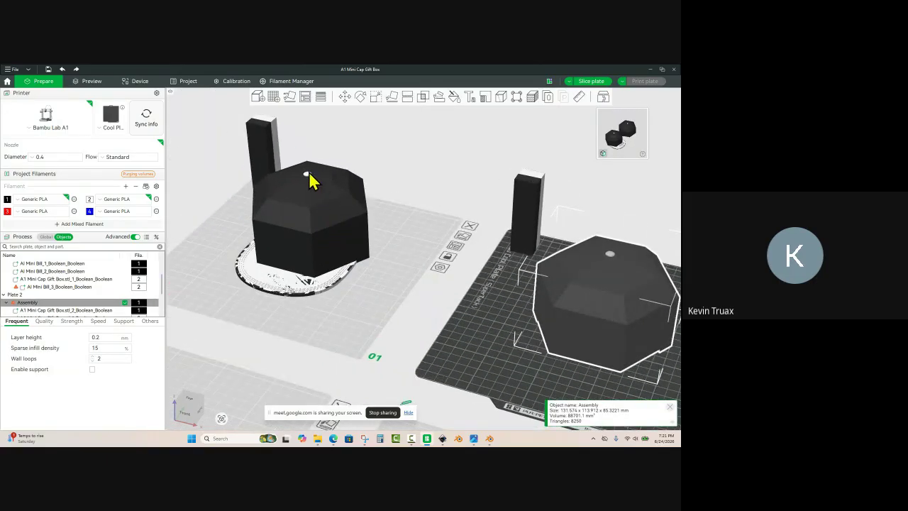
pyautogui.click(308, 183)
pyautogui.click(333, 212)
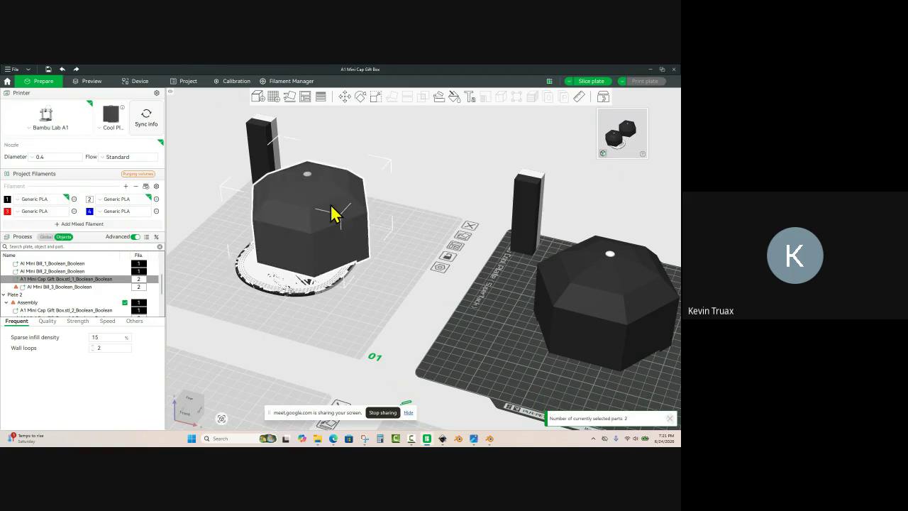
pyautogui.press('Delete')
pyautogui.click(395, 223)
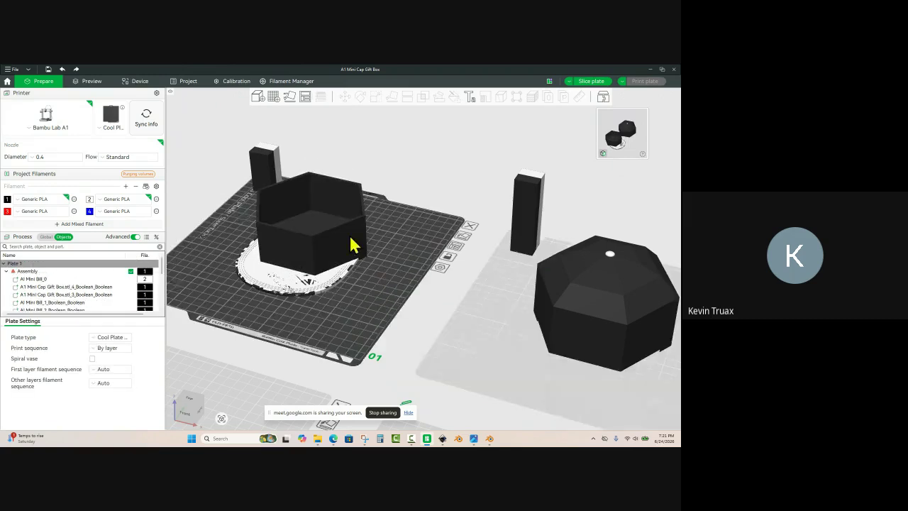
# Step: Enable support in the global process settings
pyautogui.moveTo(353, 287); pyautogui.dragTo(371, 284)
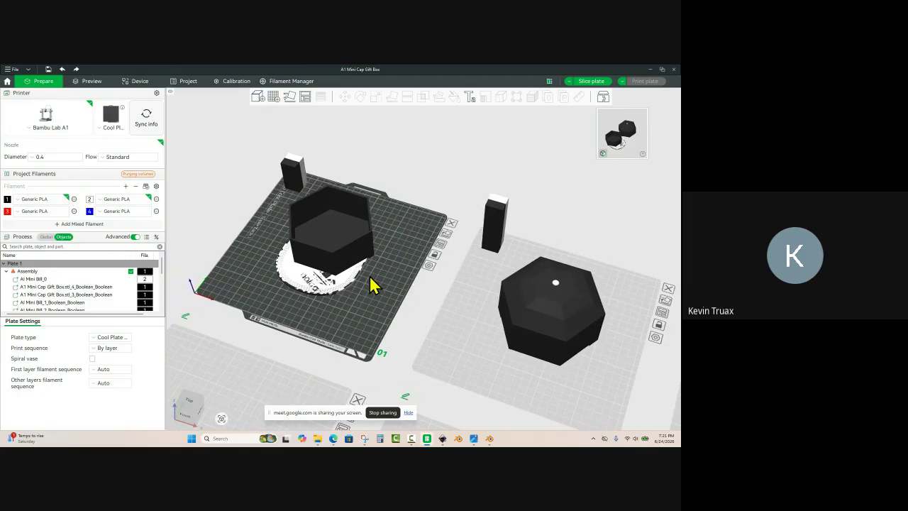
pyautogui.click(44, 238)
pyautogui.click(107, 264)
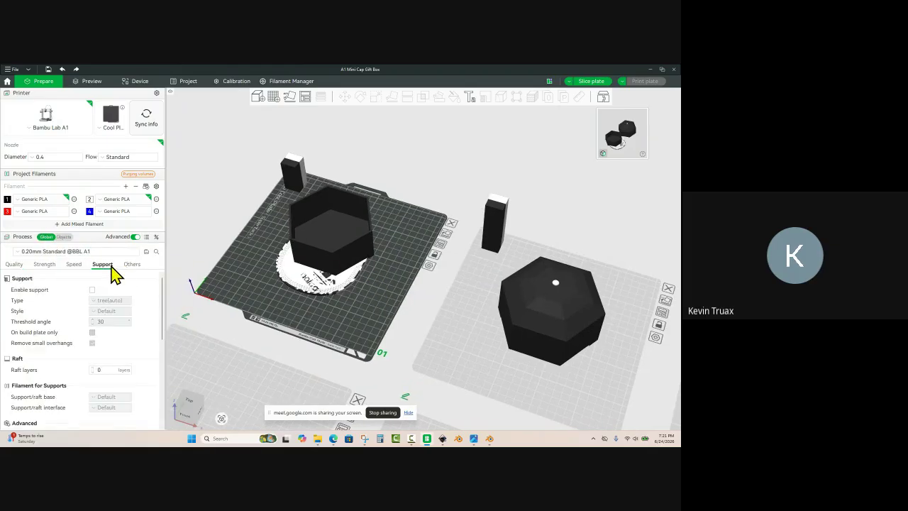
pyautogui.click(93, 290)
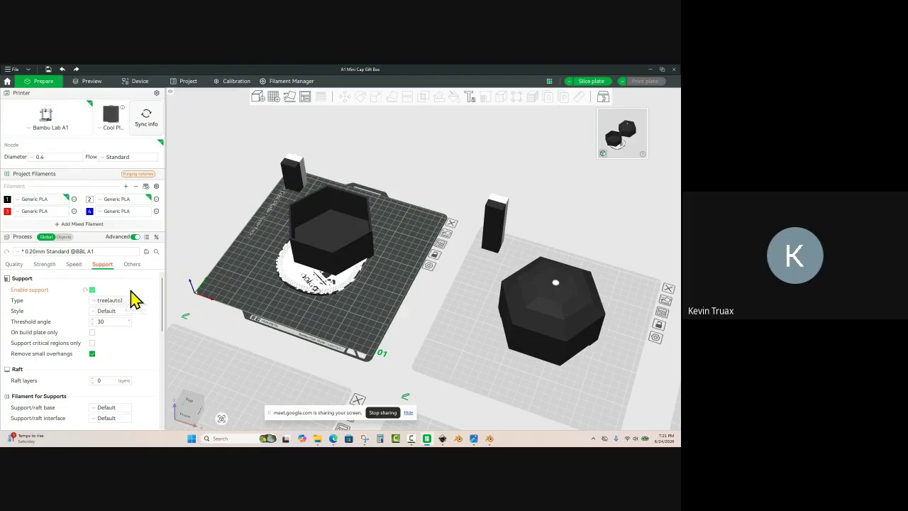
# Step: Examine the open box on plate 1 and the dome on plate 2 from above, below and the side
pyautogui.click(470, 301)
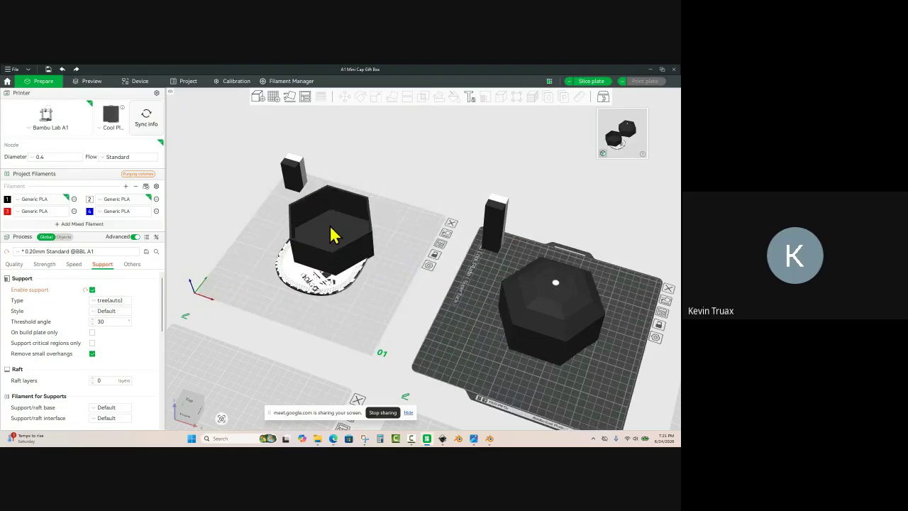
pyautogui.moveTo(468, 322); pyautogui.dragTo(479, 285)
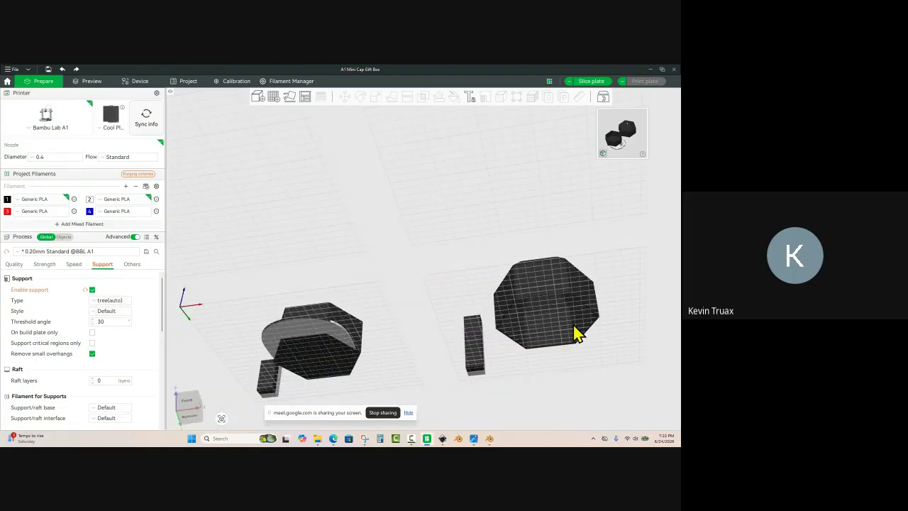
pyautogui.moveTo(574, 252); pyautogui.dragTo(574, 280)
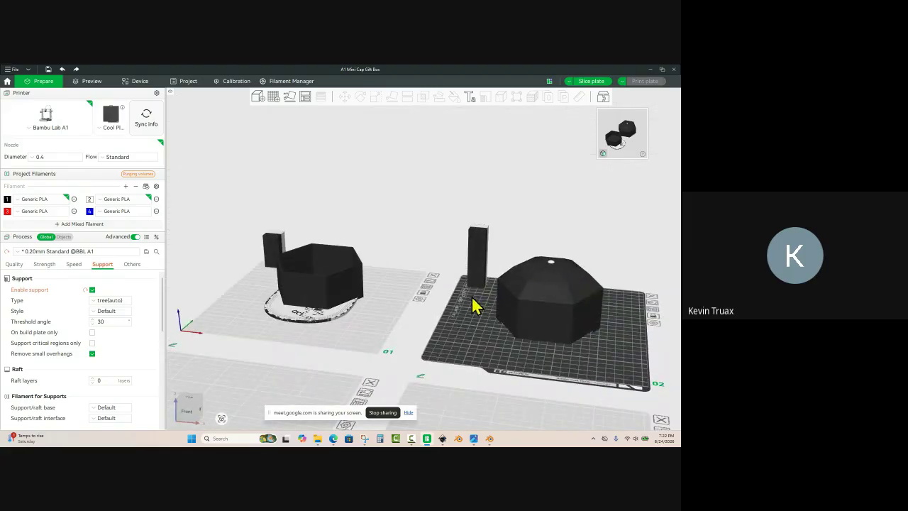
pyautogui.moveTo(473, 298); pyautogui.dragTo(452, 323)
pyautogui.scroll(2, 386, 298)
pyautogui.moveTo(378, 303); pyautogui.dragTo(401, 298)
pyautogui.scroll(-2, 400, 298)
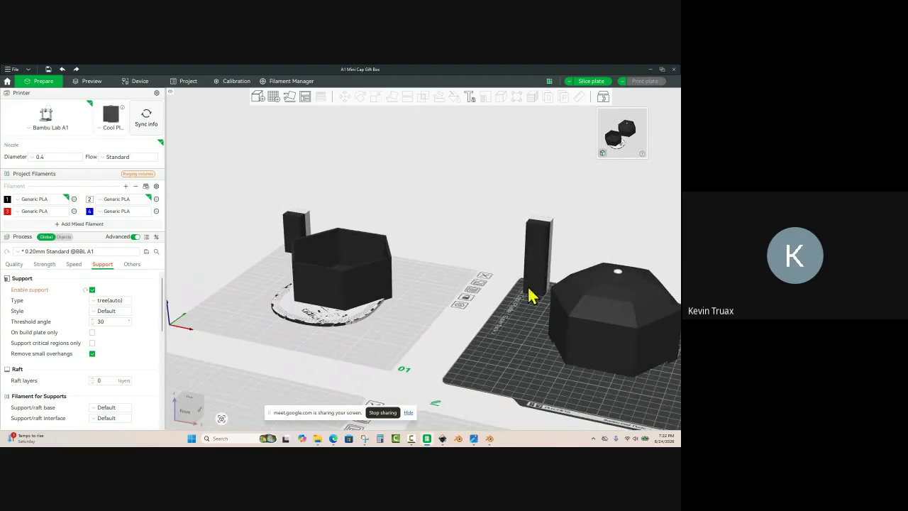
pyautogui.scroll(3, 415, 307)
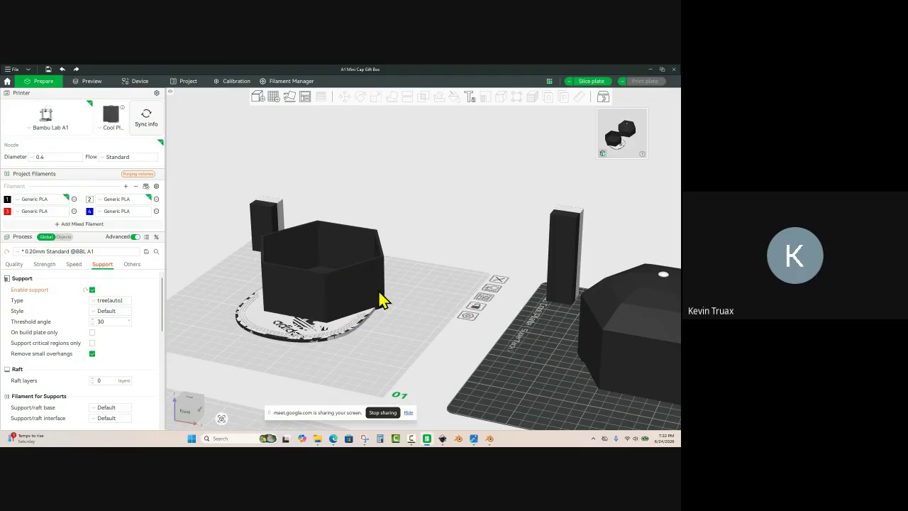
pyautogui.scroll(-2, 358, 304)
pyautogui.scroll(2, 415, 291)
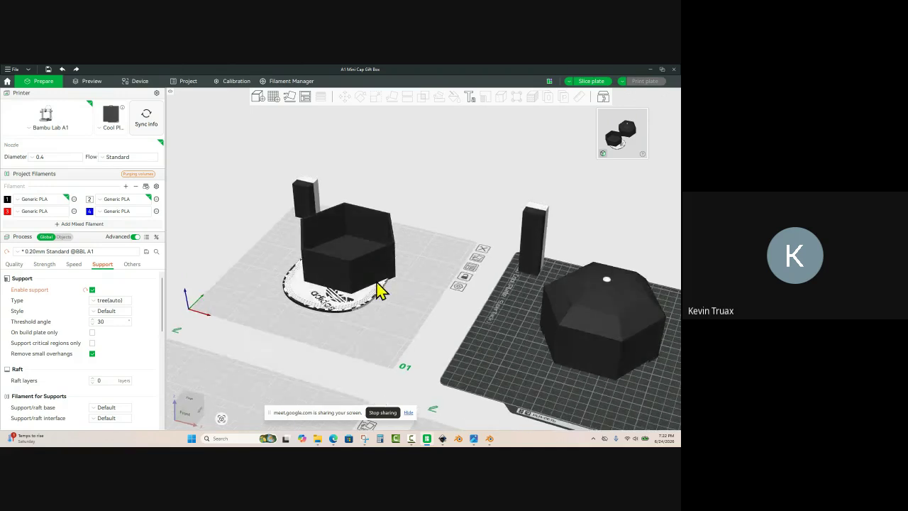
# Step: Cut the box assembly on plate 1 to parts with a planar cut at a height of 25.96 mm, repairing open edges
pyautogui.click(374, 281)
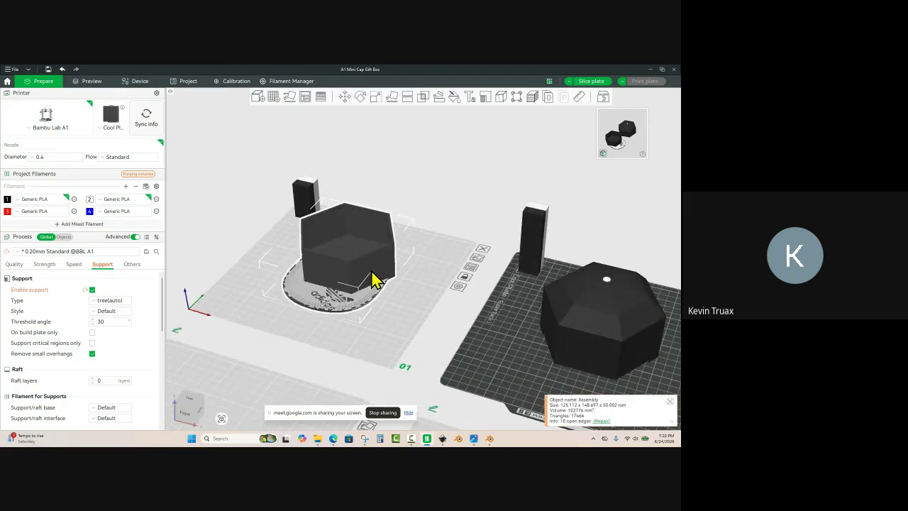
pyautogui.click(410, 97)
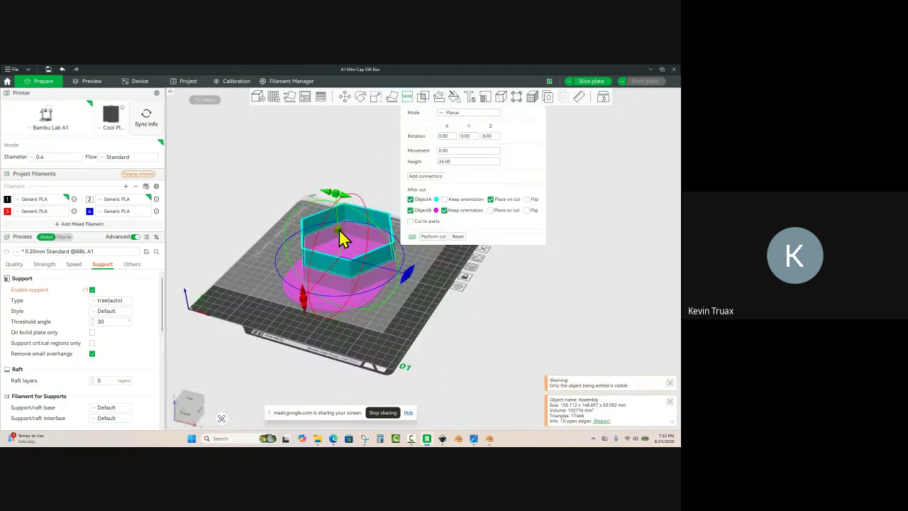
pyautogui.moveTo(339, 230); pyautogui.dragTo(339, 228)
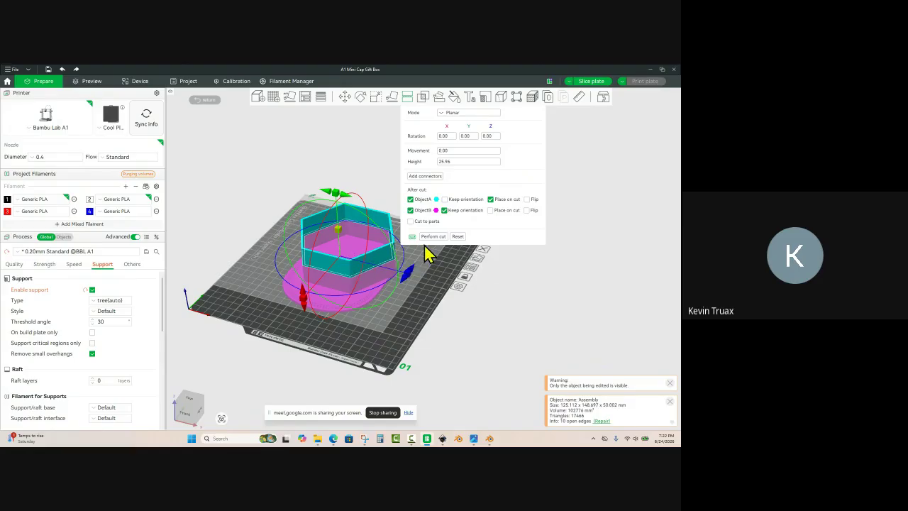
pyautogui.click(415, 221)
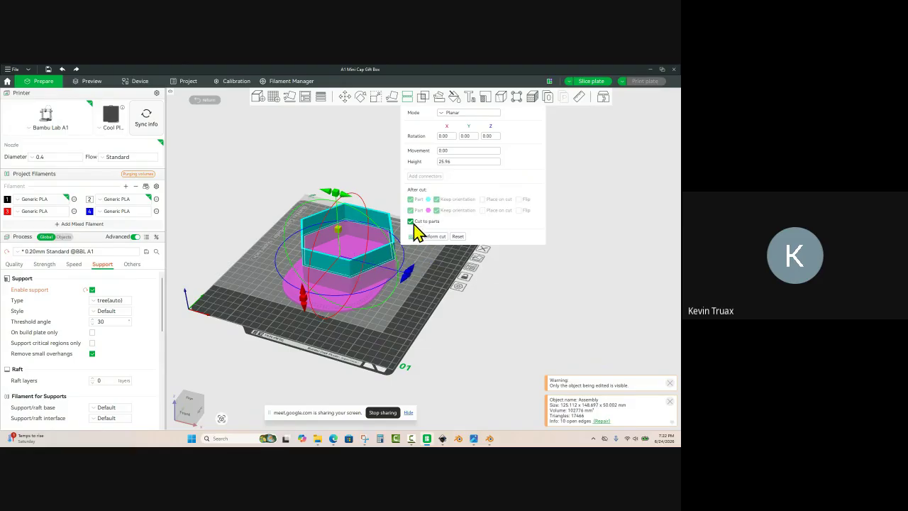
pyautogui.click(430, 235)
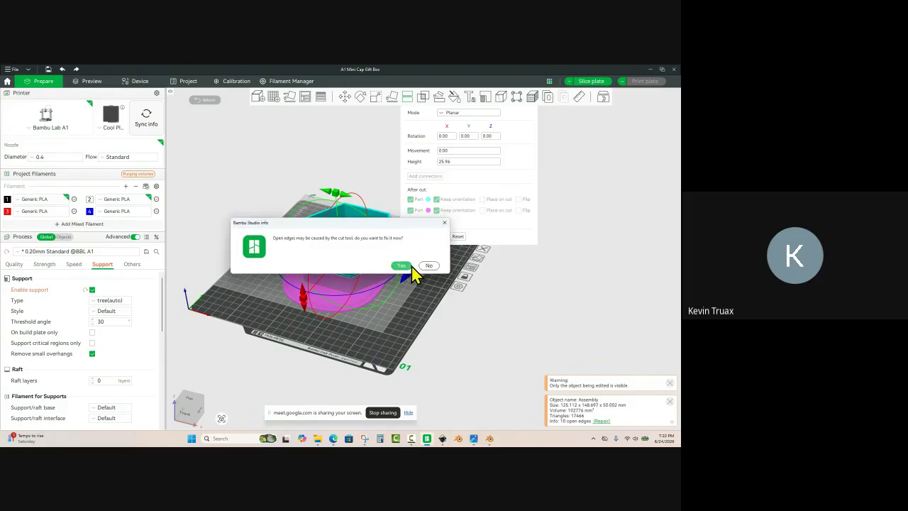
pyautogui.click(401, 266)
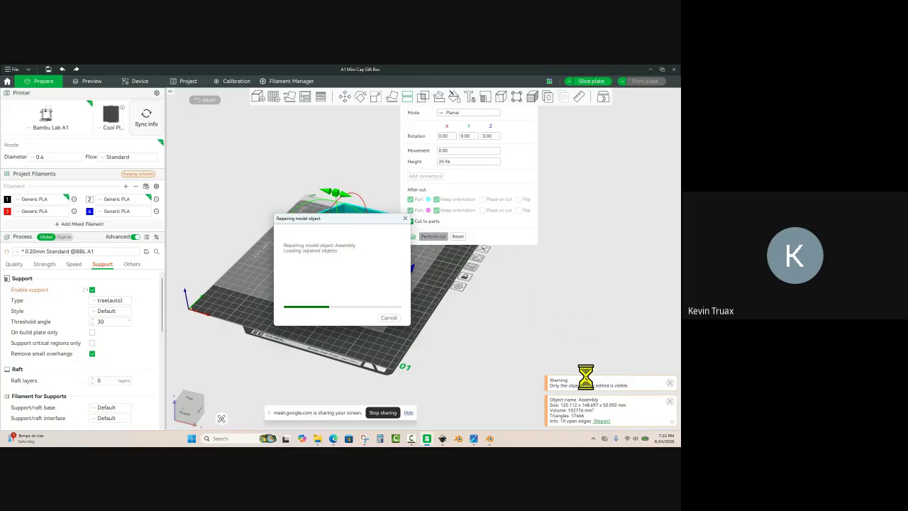
# Step: Delete the upper wall section of the cut box on plate 1
pyautogui.click(406, 337)
pyautogui.click(375, 264)
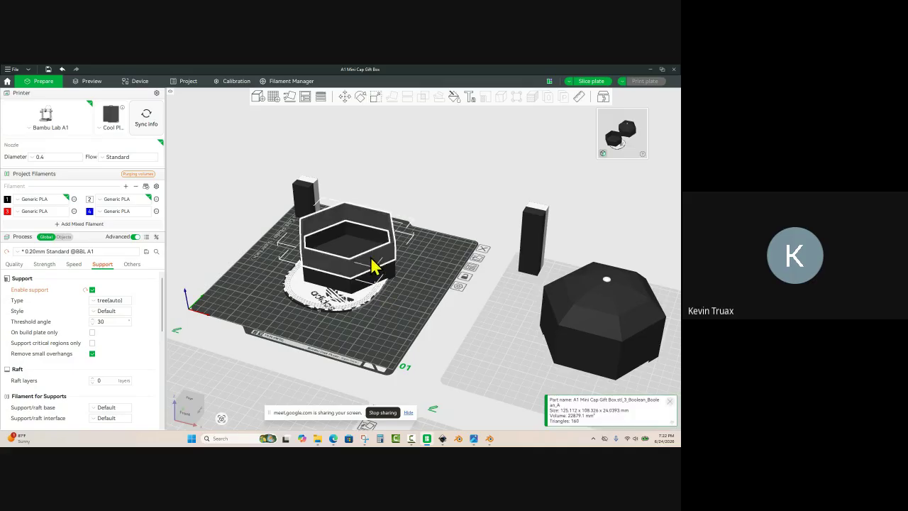
pyautogui.press('Delete')
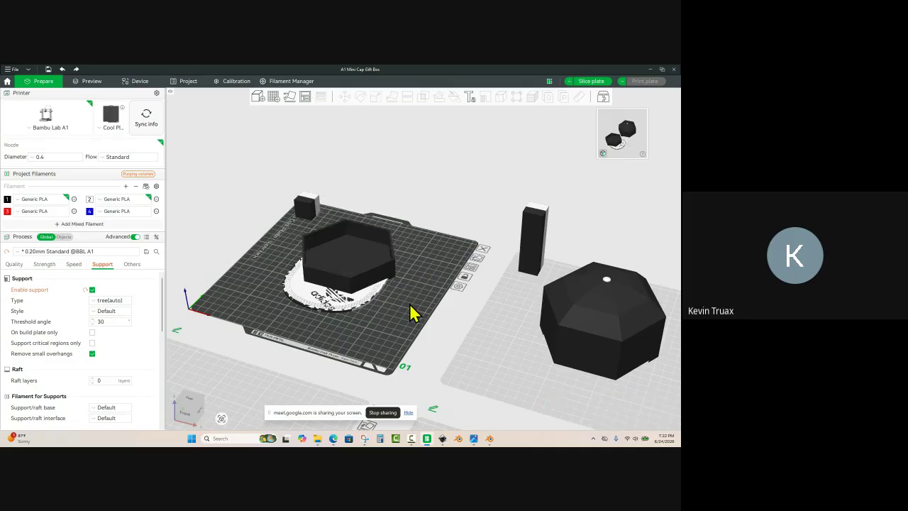
pyautogui.moveTo(411, 306); pyautogui.dragTo(406, 295)
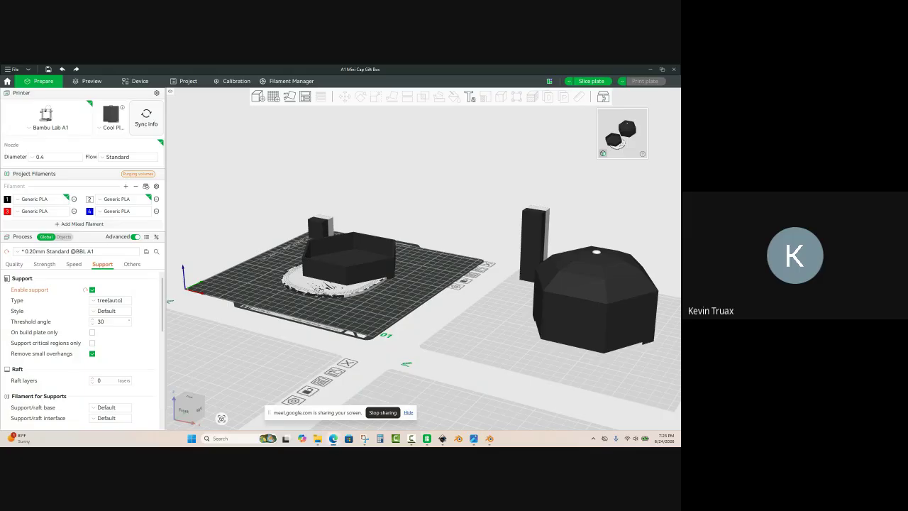
pyautogui.moveTo(422, 314); pyautogui.dragTo(411, 323)
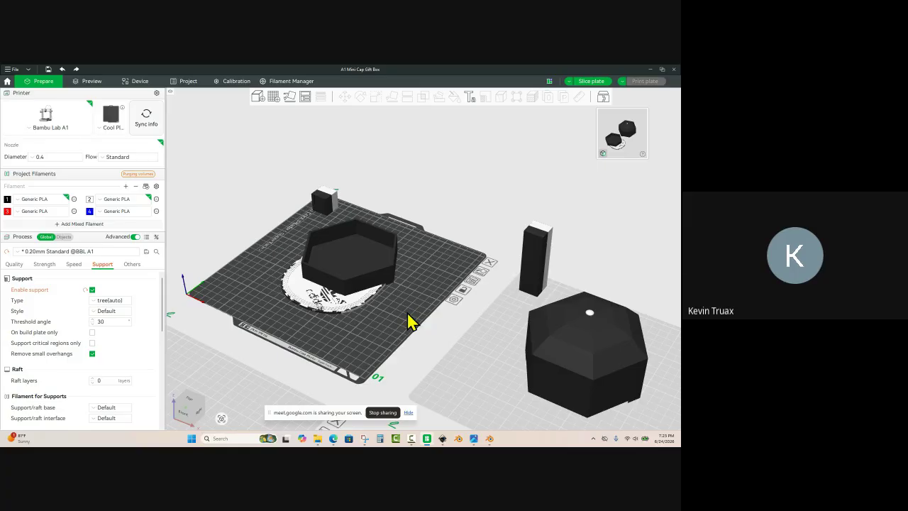
pyautogui.moveTo(342, 341); pyautogui.dragTo(343, 345)
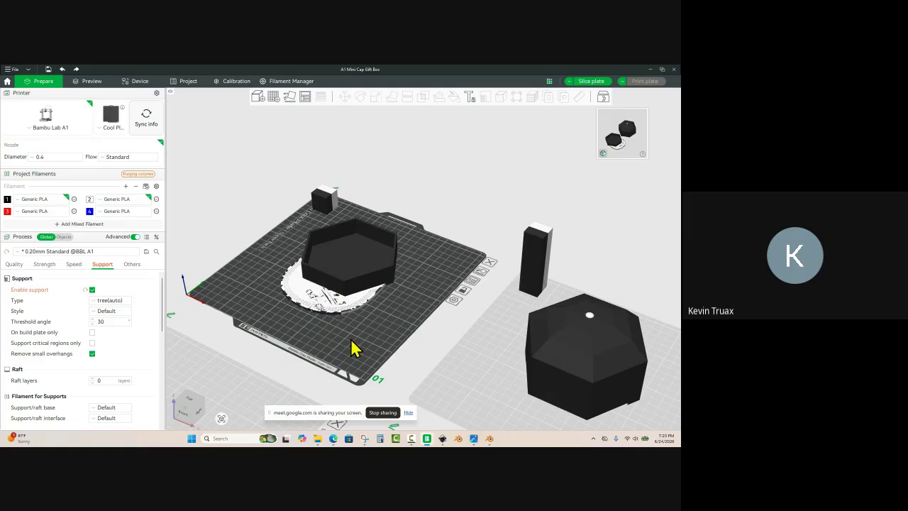
pyautogui.moveTo(377, 345); pyautogui.dragTo(365, 324)
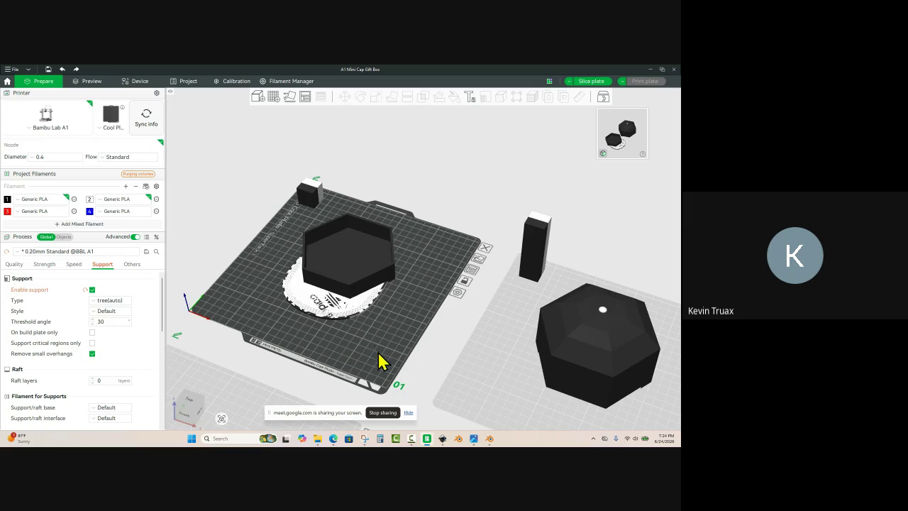
pyautogui.scroll(2, 398, 374)
pyautogui.scroll(-1, 393, 374)
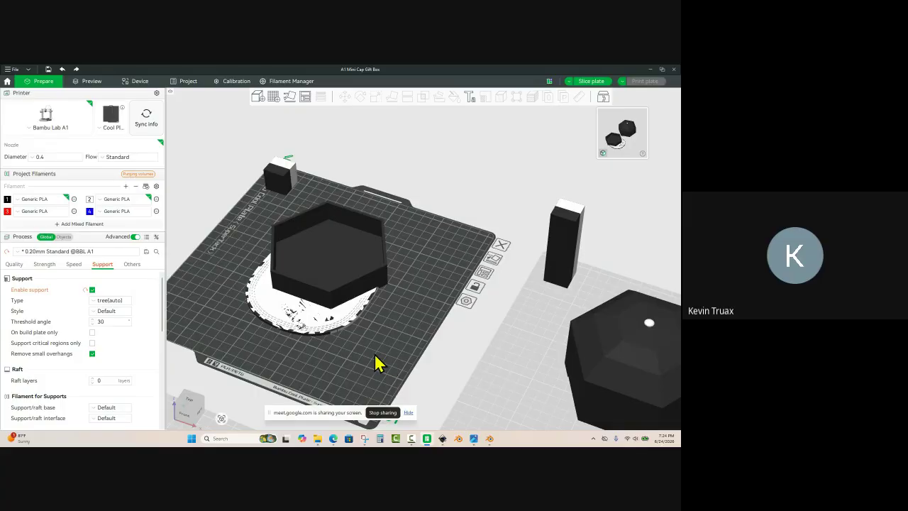
# Step: Undo the deletion of the upper wall section and the planar cut of the box on plate 1
pyautogui.hotkey('ctrl', 'z')
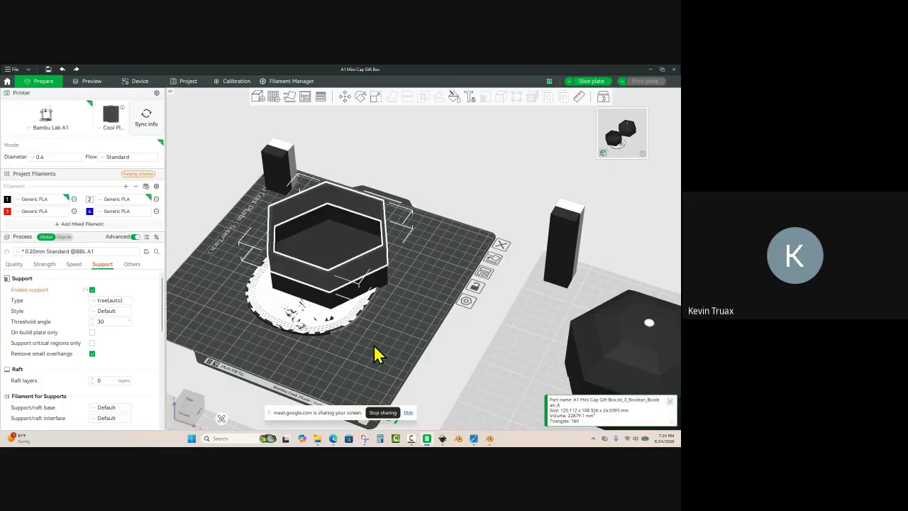
pyautogui.click(376, 296)
pyautogui.click(387, 313)
pyautogui.moveTo(382, 318); pyautogui.dragTo(377, 309)
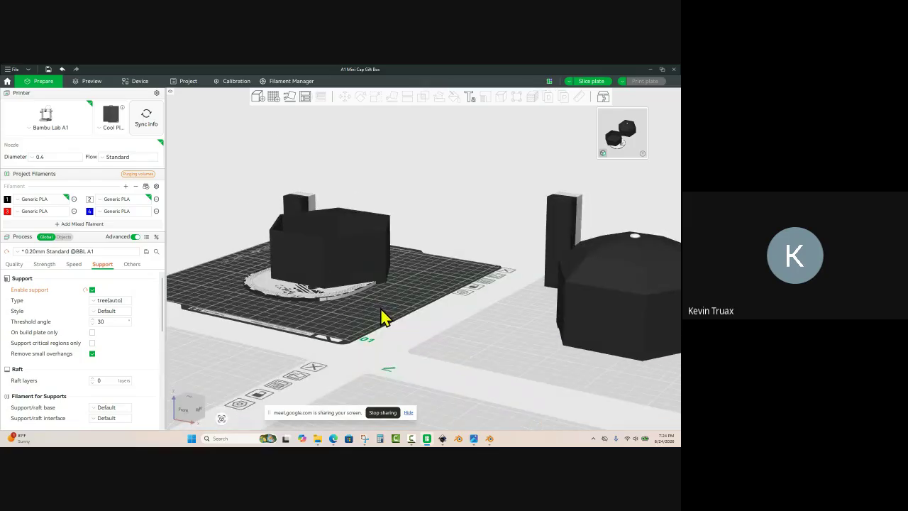
# Step: Duplicate the box assembly on plate 1 by pasting a copy of it
pyautogui.moveTo(355, 259); pyautogui.dragTo(433, 287)
pyautogui.scroll(-5, 416, 276)
pyautogui.click(390, 272)
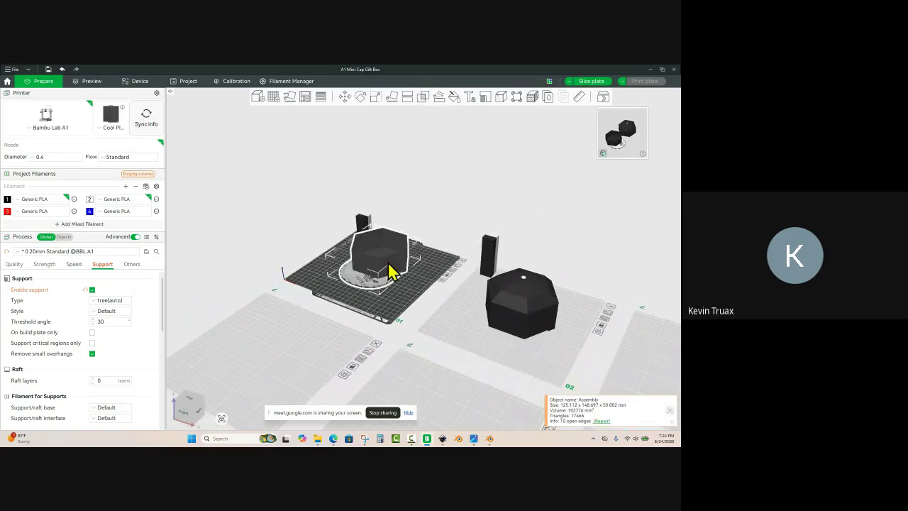
pyautogui.hotkey('ctrl', 'v')
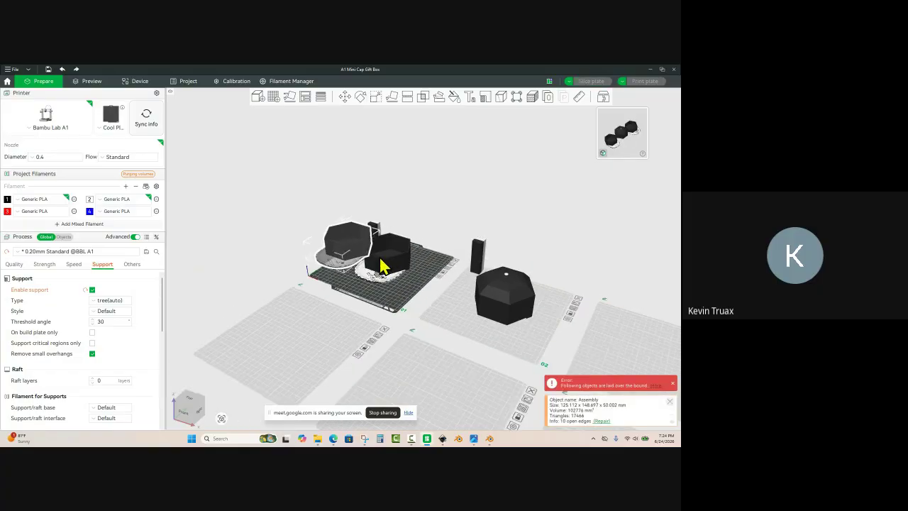
# Step: Move the copied box assembly from plate 1 onto plate 3
pyautogui.moveTo(334, 260); pyautogui.dragTo(618, 361)
pyautogui.moveTo(515, 350); pyautogui.dragTo(390, 330, button='right')
pyautogui.scroll(2, 445, 329)
pyautogui.moveTo(529, 355); pyautogui.dragTo(589, 373)
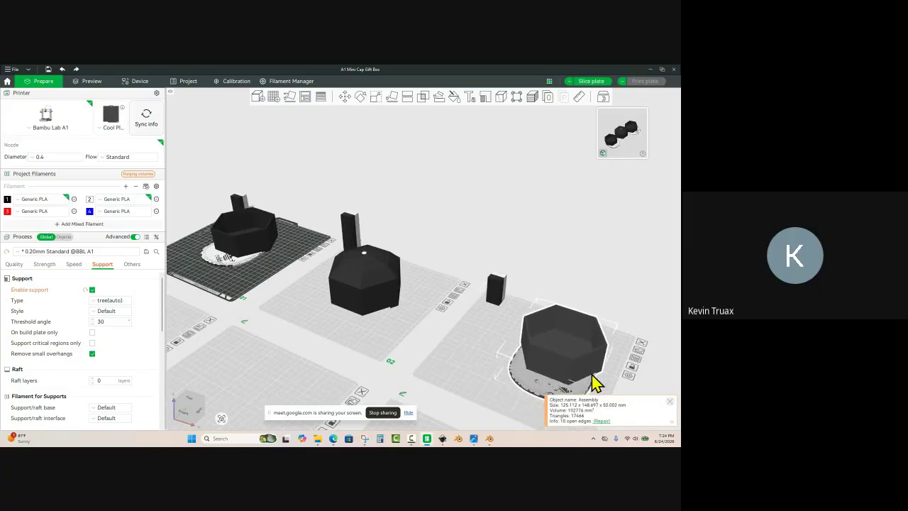
pyautogui.click(484, 357)
pyautogui.scroll(-3, 517, 355)
pyautogui.scroll(5, 449, 341)
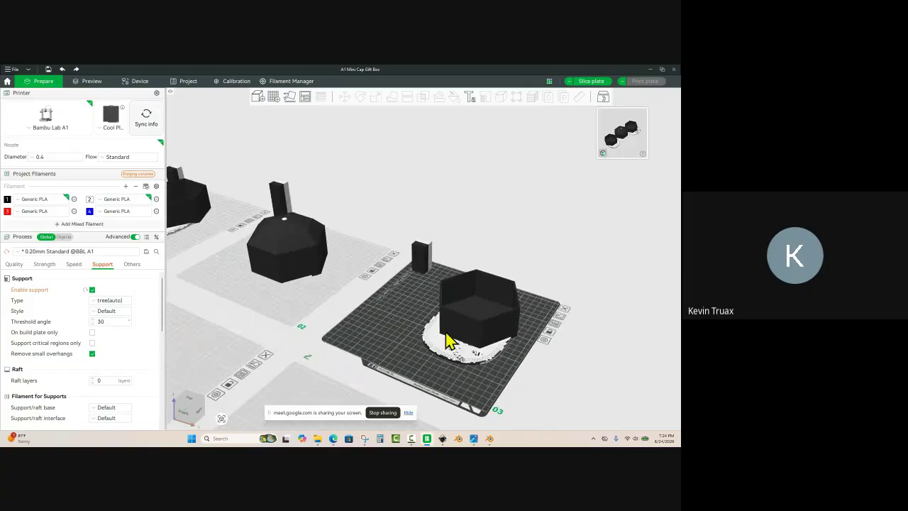
pyautogui.click(442, 329)
pyautogui.moveTo(442, 330); pyautogui.dragTo(438, 328)
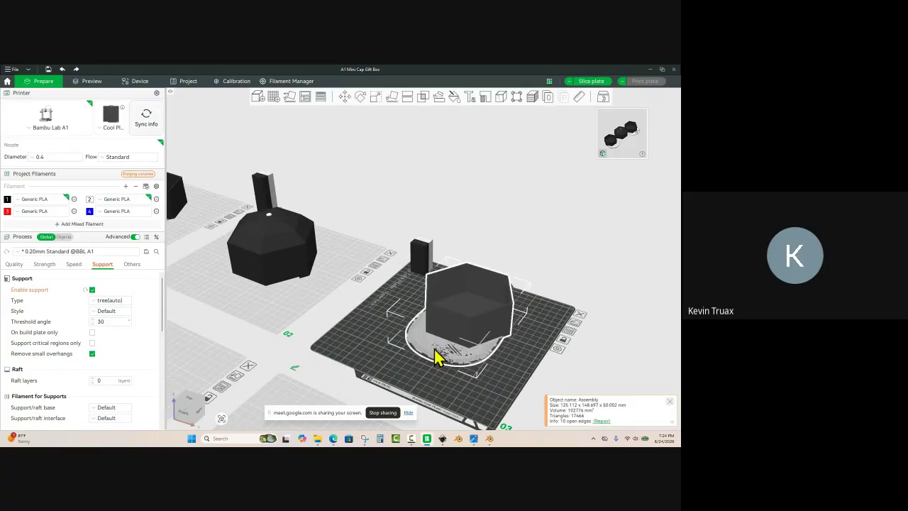
# Step: Delete AI Mini Bill_0 and the three AI Mini Bill Boolean parts from the assembly on plate 3, leaving only the box parts
pyautogui.click(64, 237)
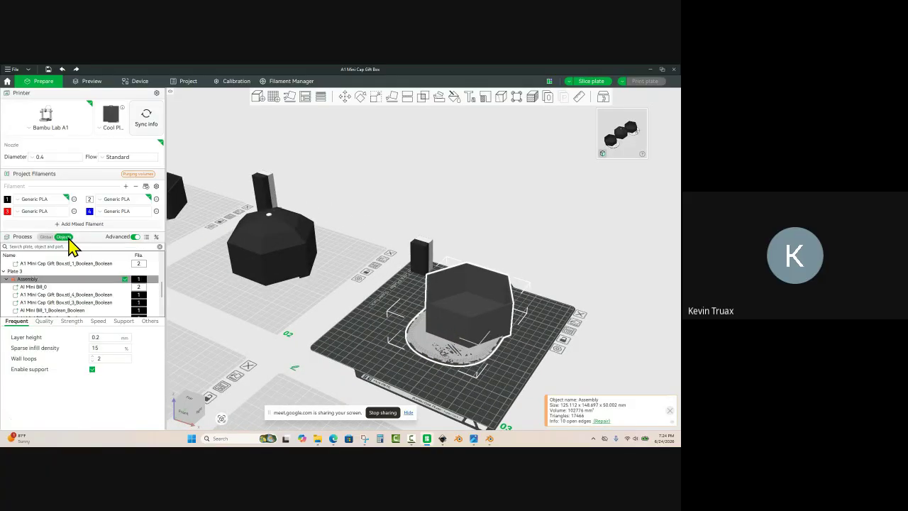
pyautogui.click(63, 288)
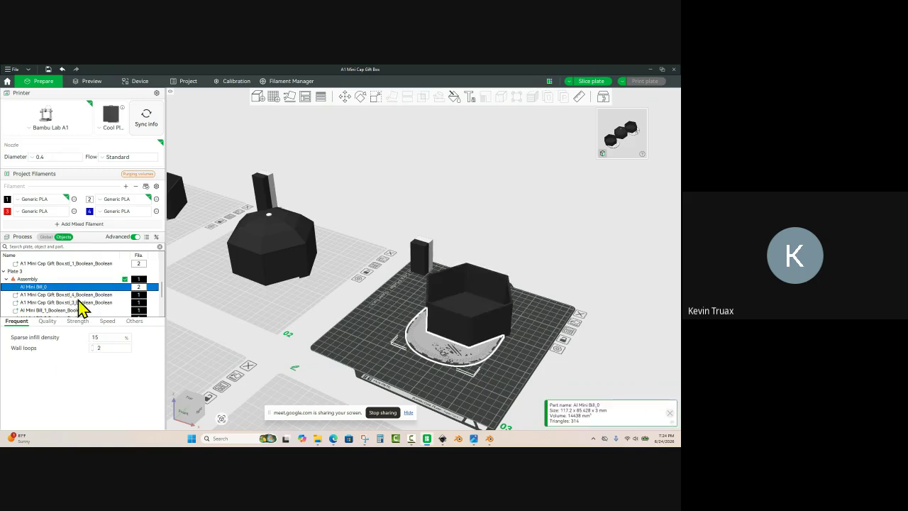
pyautogui.click(78, 296)
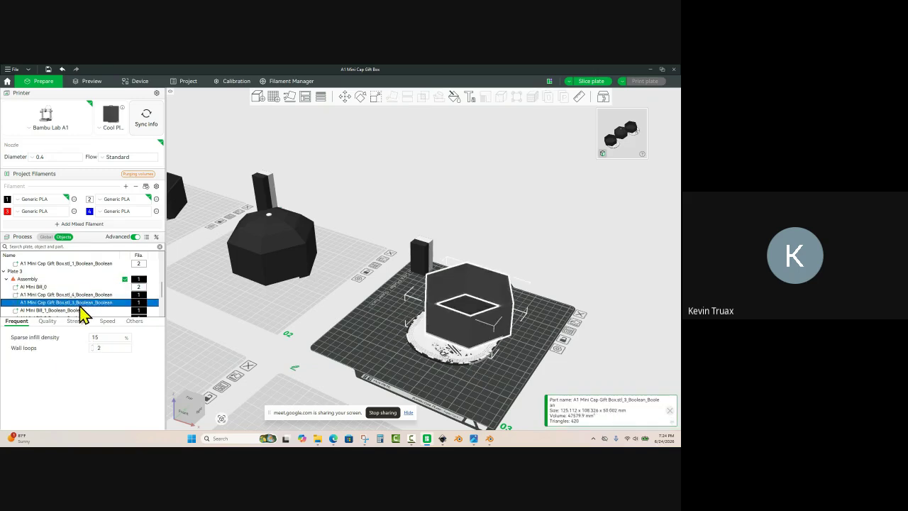
pyautogui.click(29, 286)
pyautogui.scroll(-1, 41, 291)
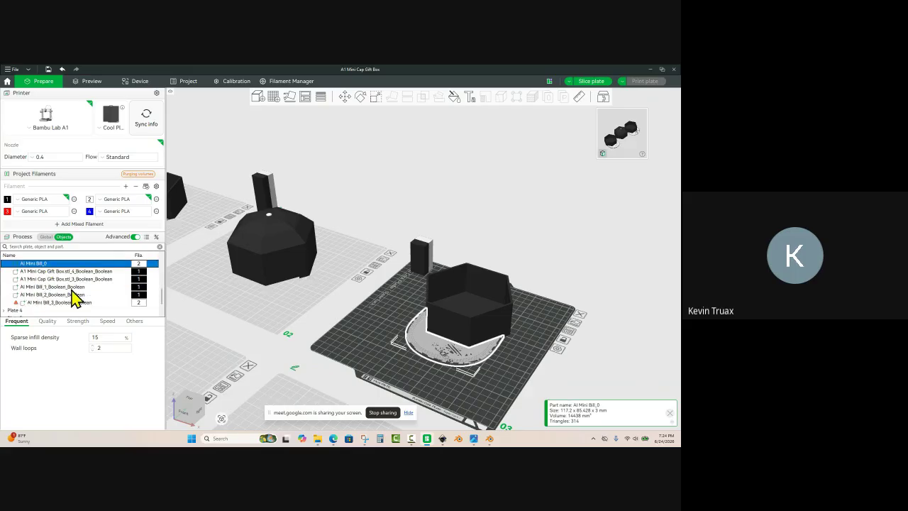
pyautogui.keyDown('ctrl'); pyautogui.click(71, 288); pyautogui.keyUp('ctrl')
pyautogui.keyDown('ctrl'); pyautogui.click(67, 296); pyautogui.keyUp('ctrl')
pyautogui.keyDown('ctrl'); pyautogui.click(66, 303); pyautogui.keyUp('ctrl')
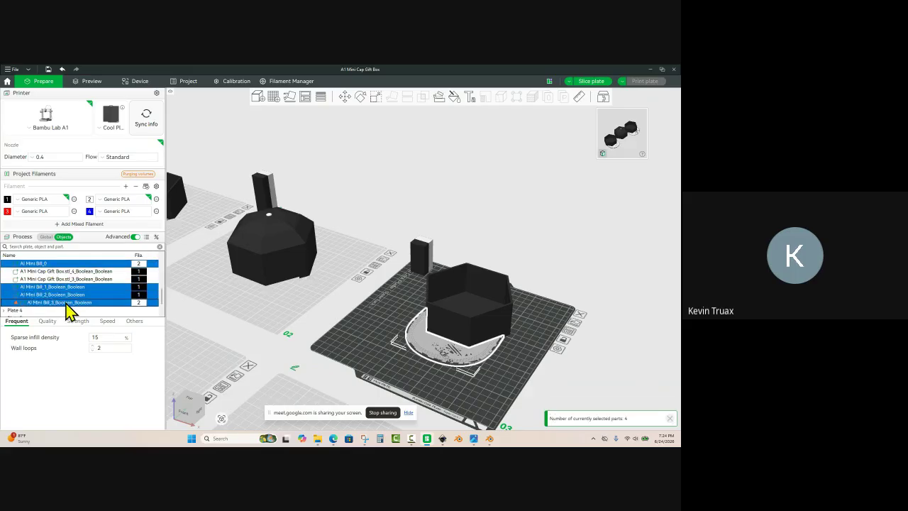
pyautogui.hotkey('ctrl', 'g')
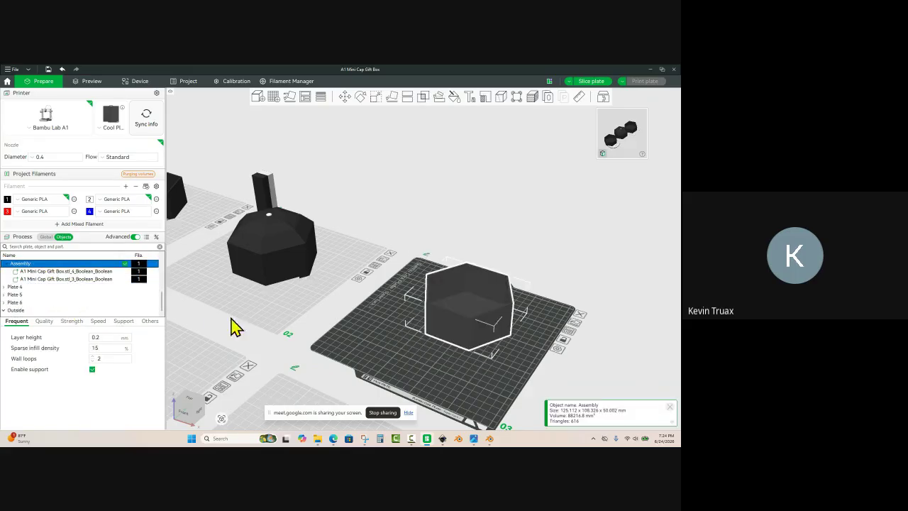
pyautogui.moveTo(407, 341); pyautogui.dragTo(464, 365)
pyautogui.click(464, 365)
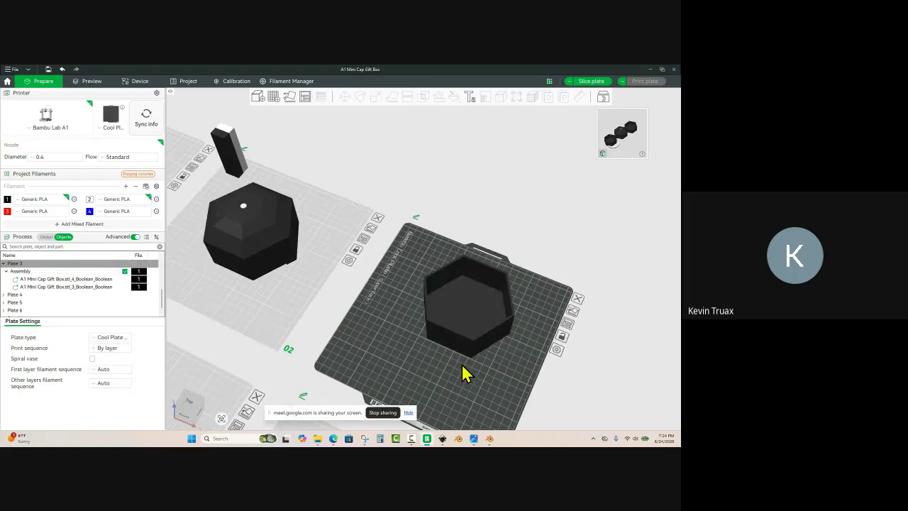
pyautogui.scroll(2, 464, 365)
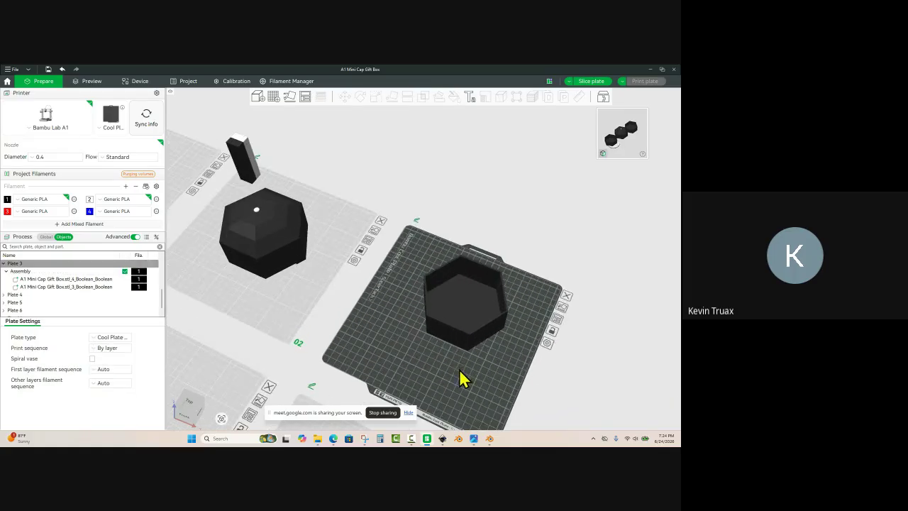
# Step: Switch to the AI Mini Bill.svg document in Inkscape and add a new layer with the default name
pyautogui.moveTo(442, 438)
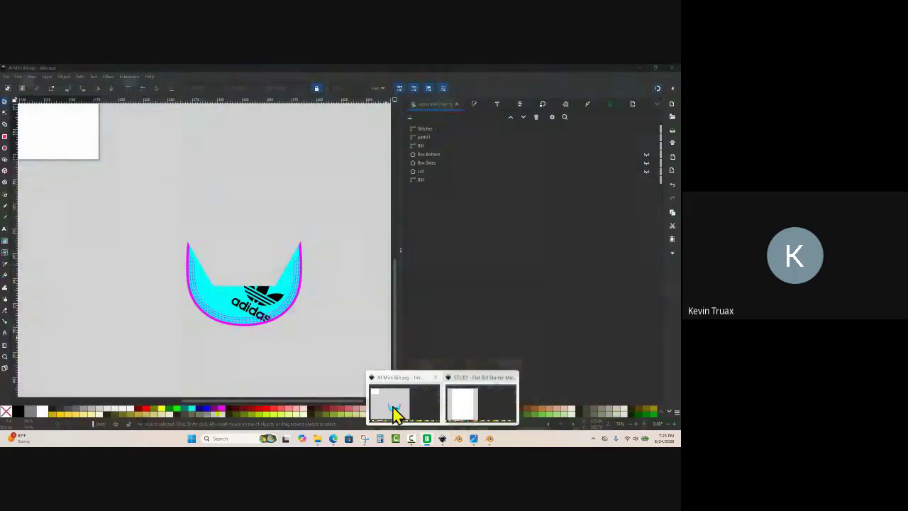
pyautogui.click(391, 414)
pyautogui.keyDown('ctrl'); pyautogui.scroll(-1, 293, 351); pyautogui.keyUp('ctrl')
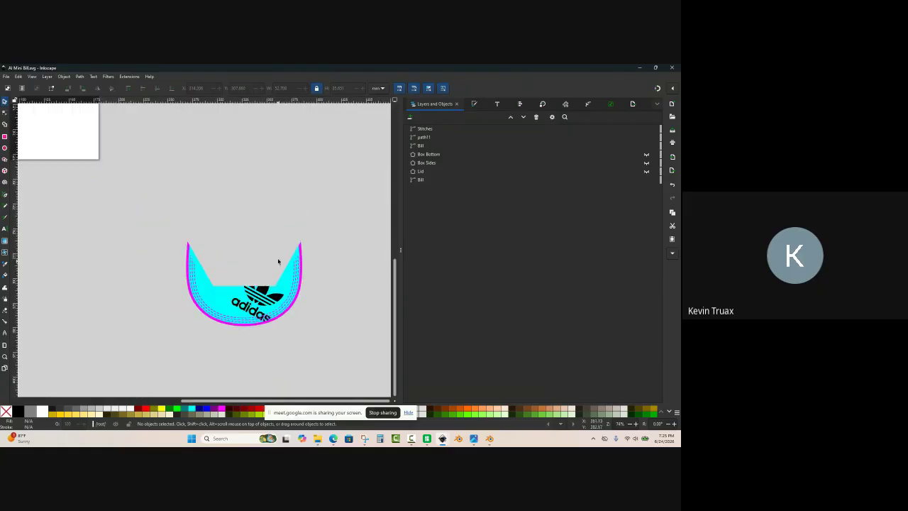
pyautogui.click(410, 119)
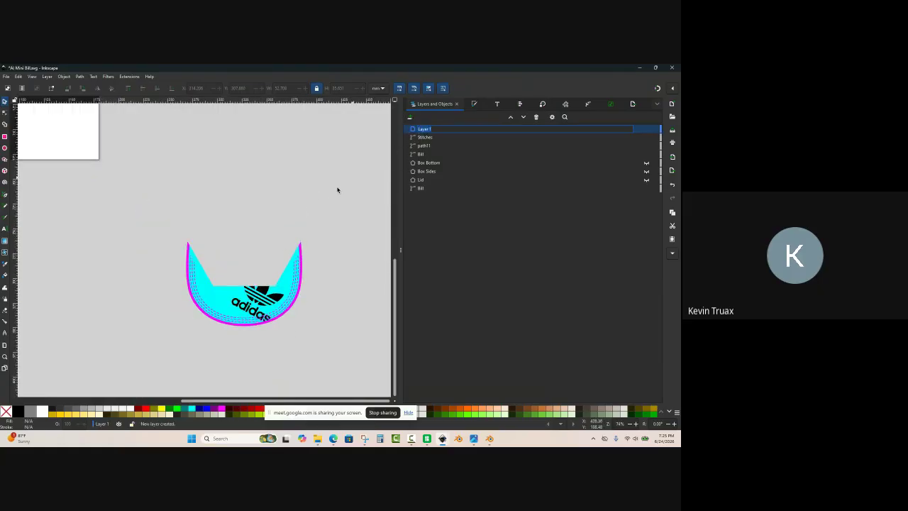
pyautogui.click(317, 198)
pyautogui.moveTo(148, 223); pyautogui.dragTo(324, 359)
pyautogui.hotkey('ctrl', 'd')
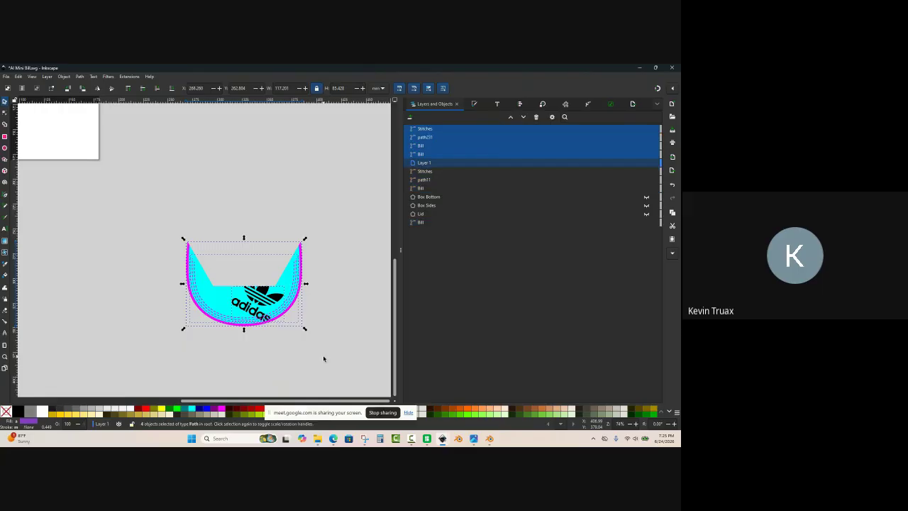
pyautogui.rightClick(430, 137)
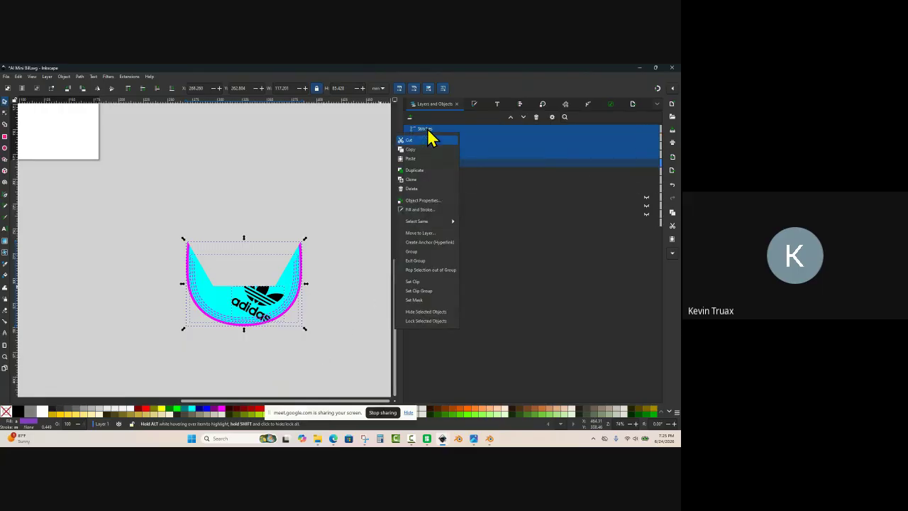
pyautogui.click(435, 233)
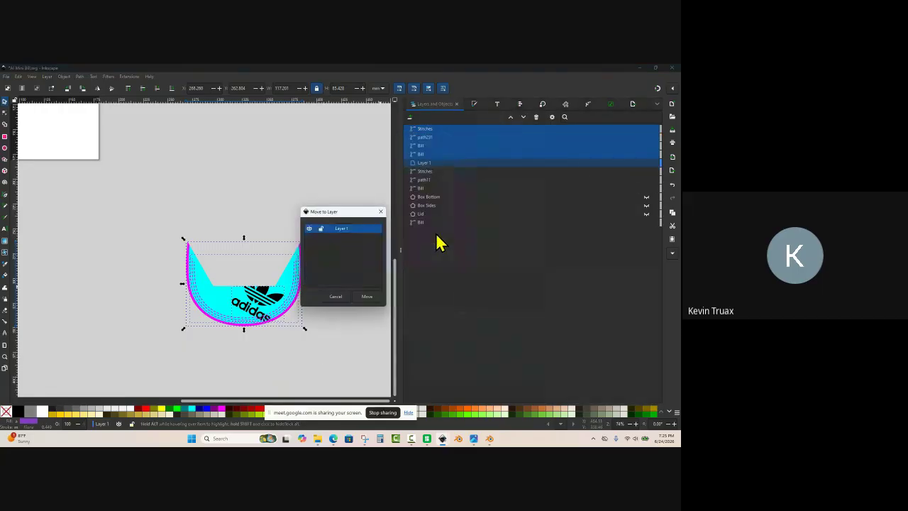
pyautogui.click(336, 297)
pyautogui.click(410, 118)
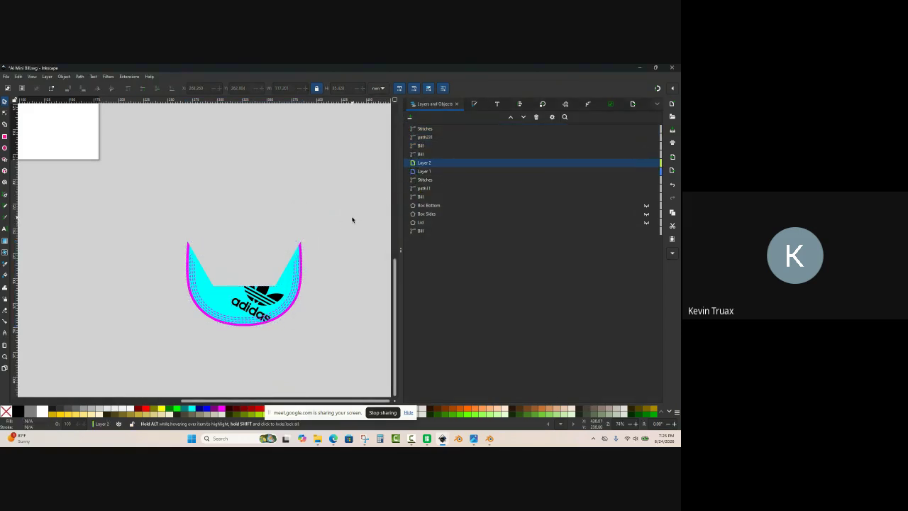
pyautogui.press('Delete')
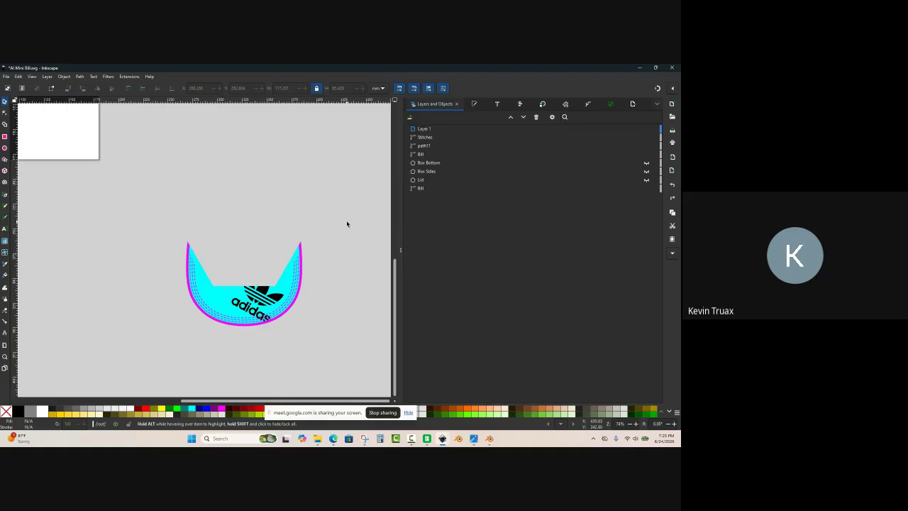
# Step: Duplicate the four visible bill artwork objects and move the copies to Layer 1
pyautogui.moveTo(347, 224); pyautogui.dragTo(149, 345)
pyautogui.press('ctrl')
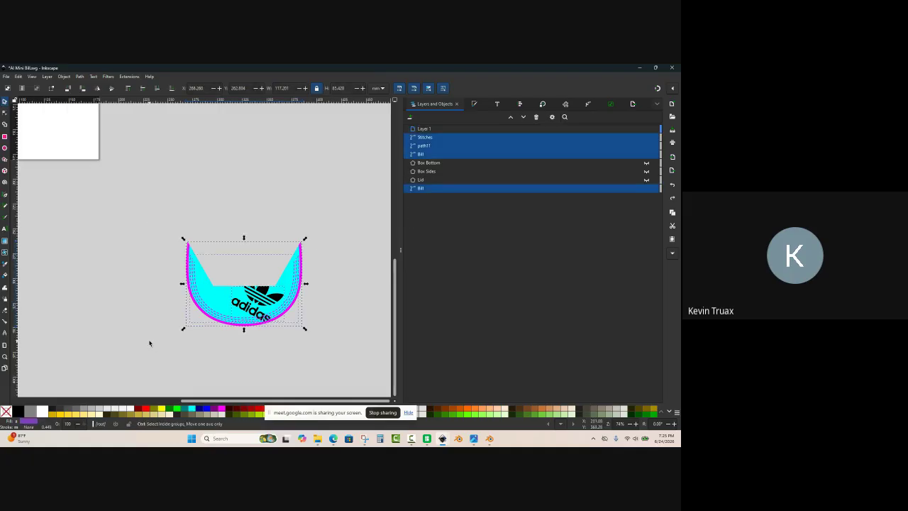
pyautogui.hotkey('ctrl', 'd')
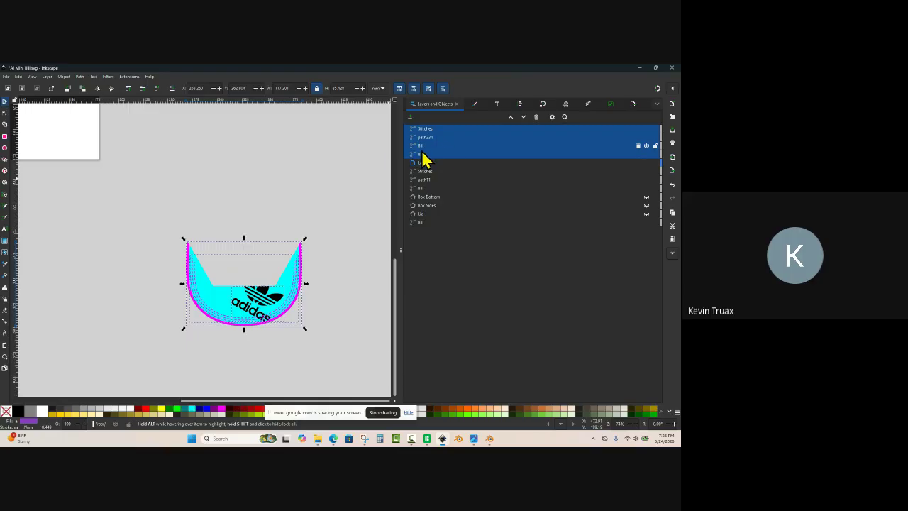
pyautogui.rightClick(422, 153)
pyautogui.click(422, 255)
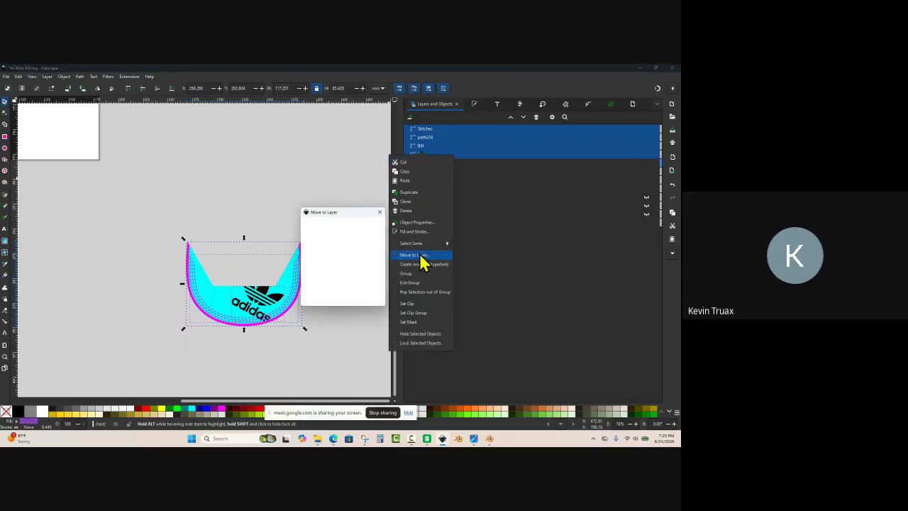
pyautogui.click(367, 296)
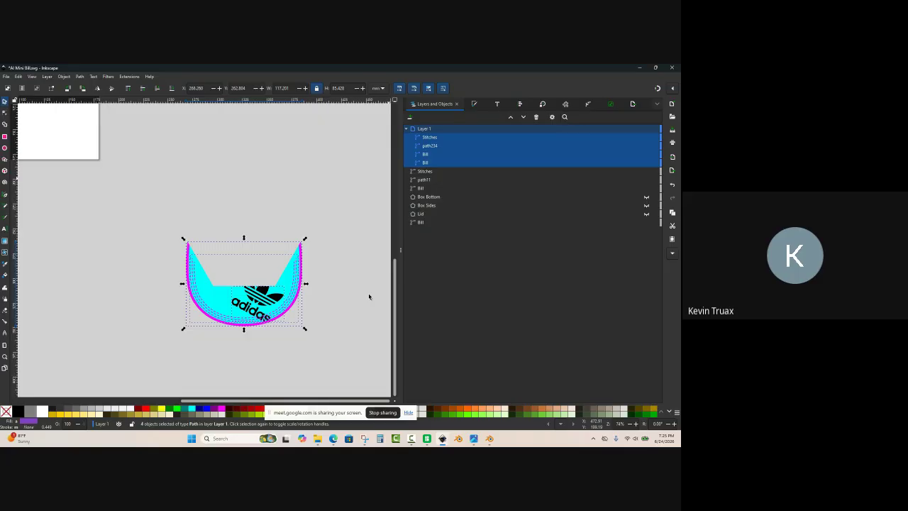
# Step: Add a second layer, put the seven original bill and box objects in it, and hide that layer
pyautogui.click(410, 117)
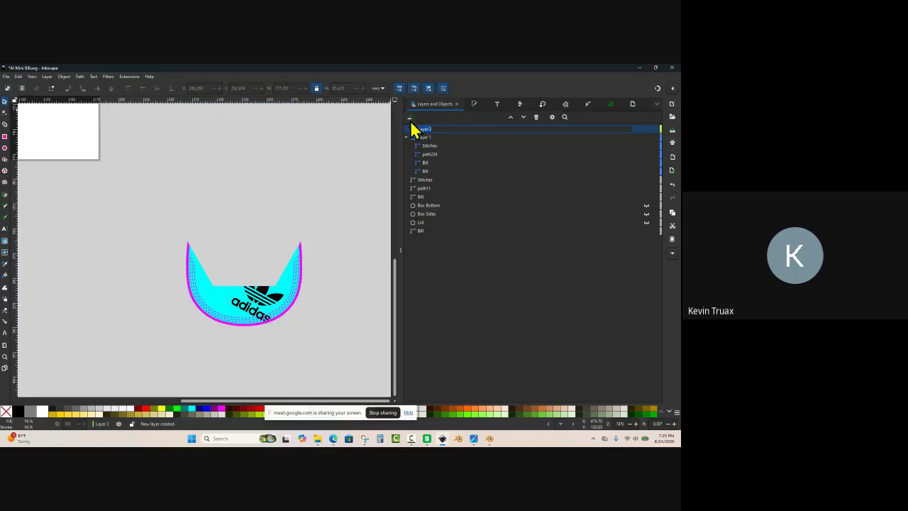
pyautogui.click(437, 182)
pyautogui.keyDown('shift'); pyautogui.click(428, 229); pyautogui.keyUp('shift')
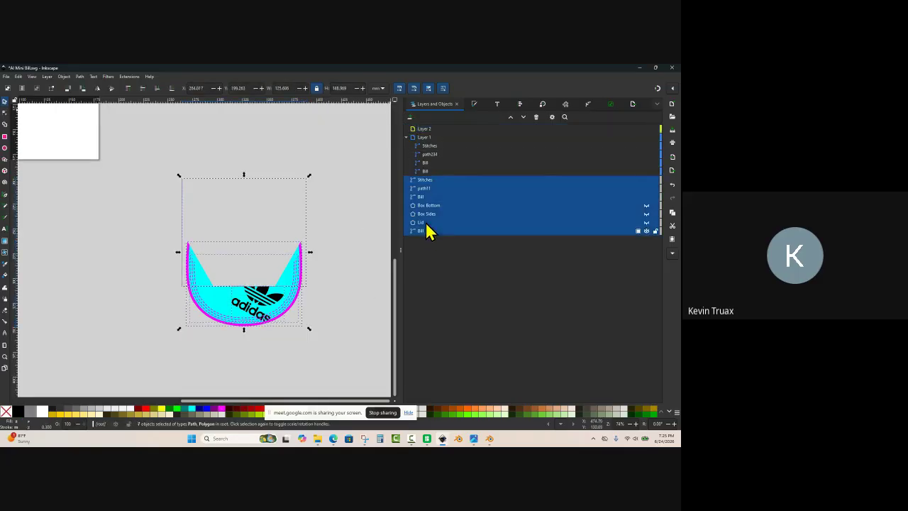
pyautogui.moveTo(432, 188); pyautogui.dragTo(441, 137)
pyautogui.moveTo(645, 132)
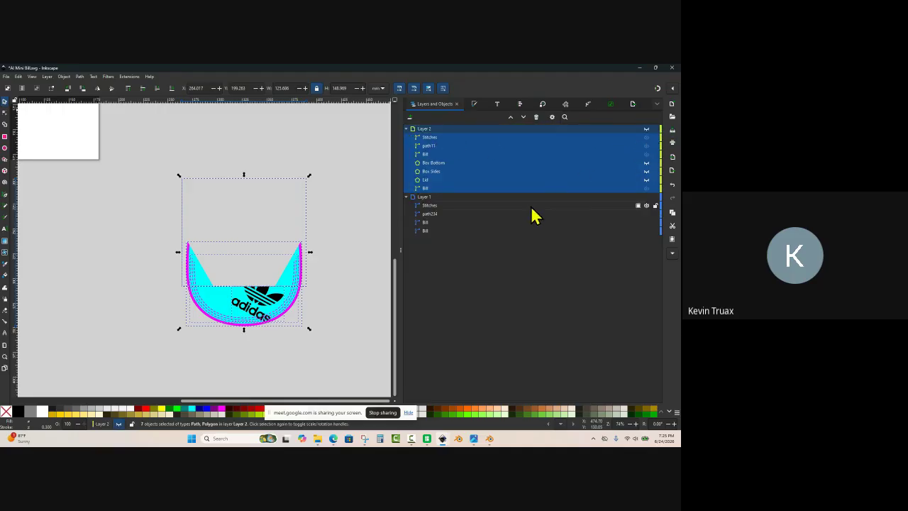
pyautogui.click(511, 222)
pyautogui.click(452, 198)
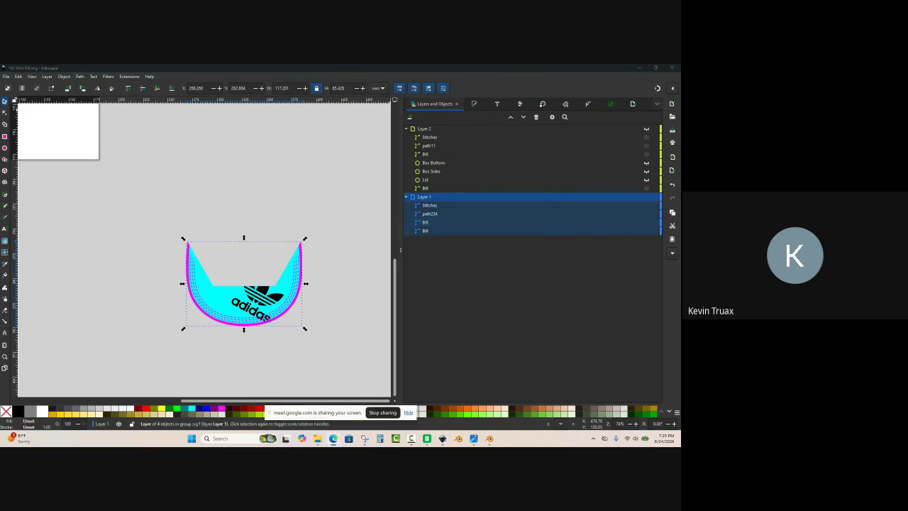
pyautogui.click(330, 314)
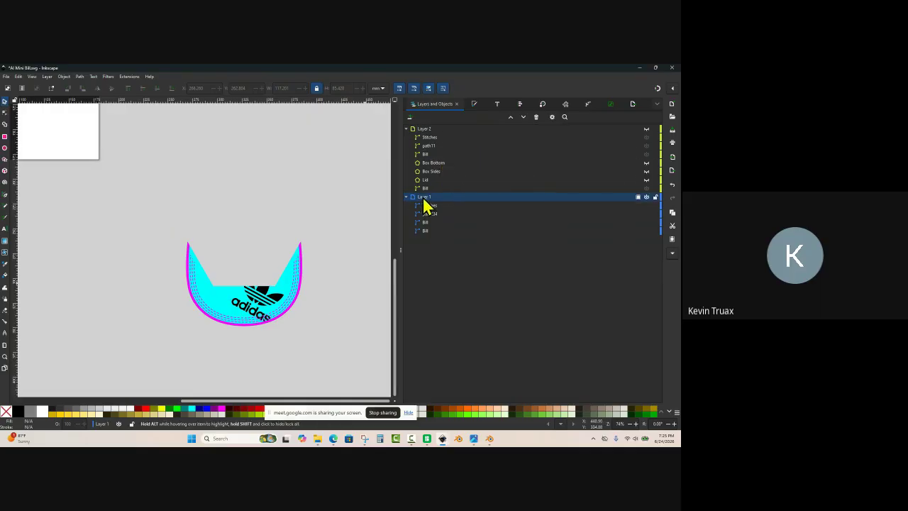
# Step: Rename Layer 2 as Adidas and Layer 1 as Nike
pyautogui.click(407, 129)
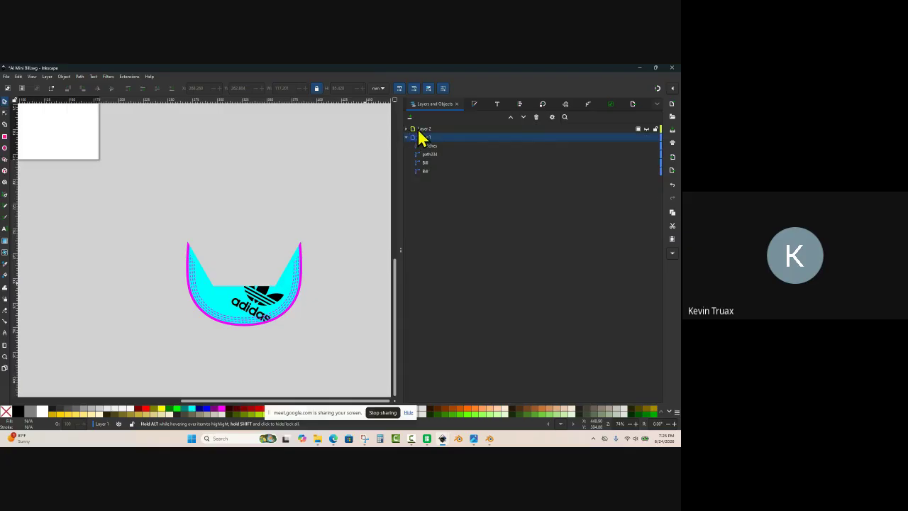
pyautogui.click(647, 130)
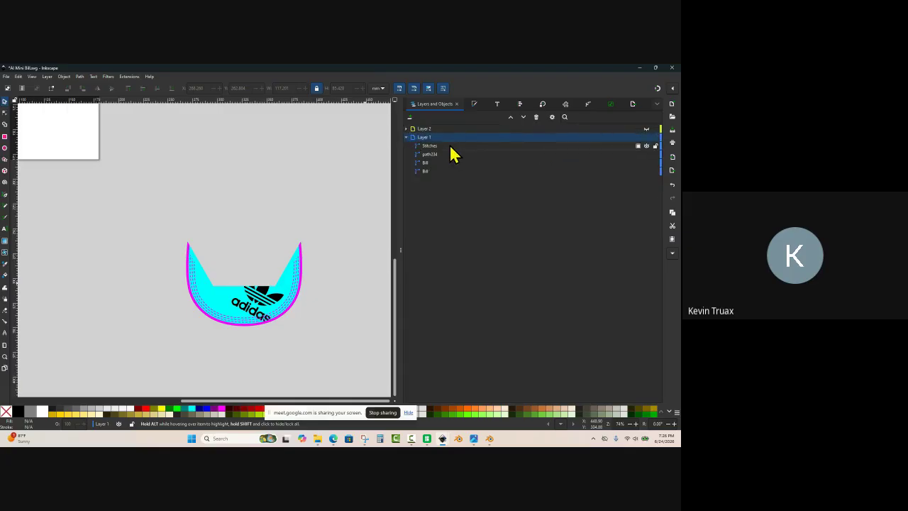
pyautogui.click(426, 129)
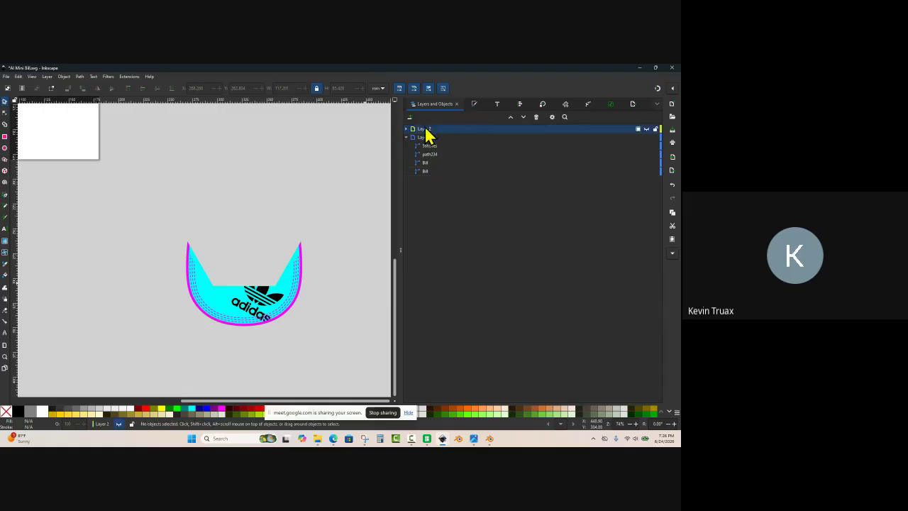
pyautogui.doubleClick(426, 129)
pyautogui.write('Adidas')
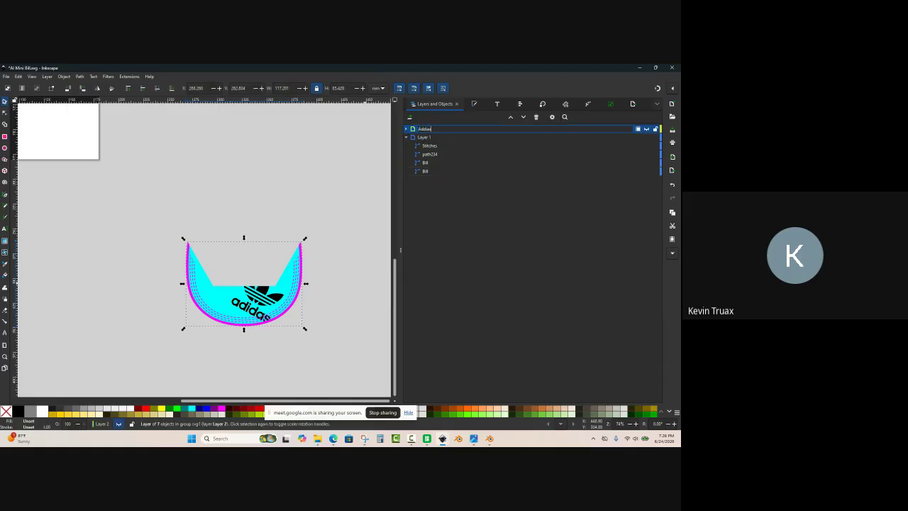
pyautogui.press('Return')
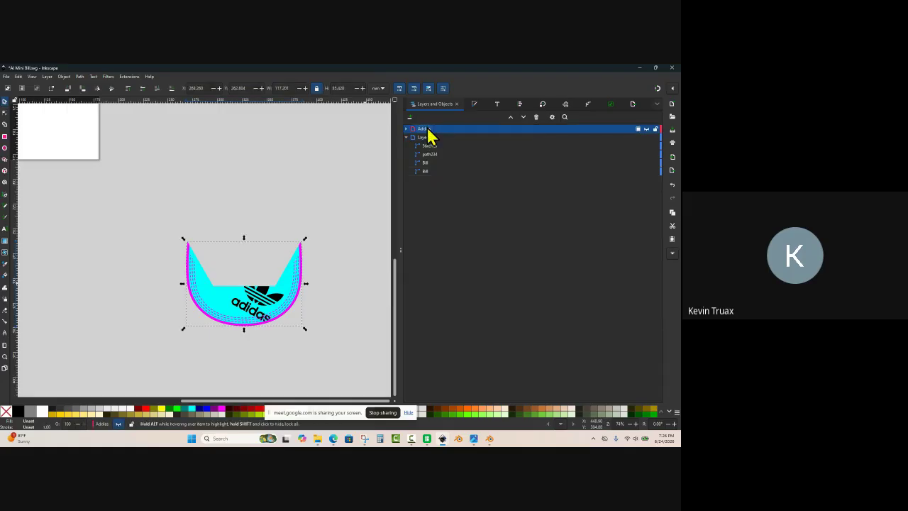
pyautogui.doubleClick(424, 137)
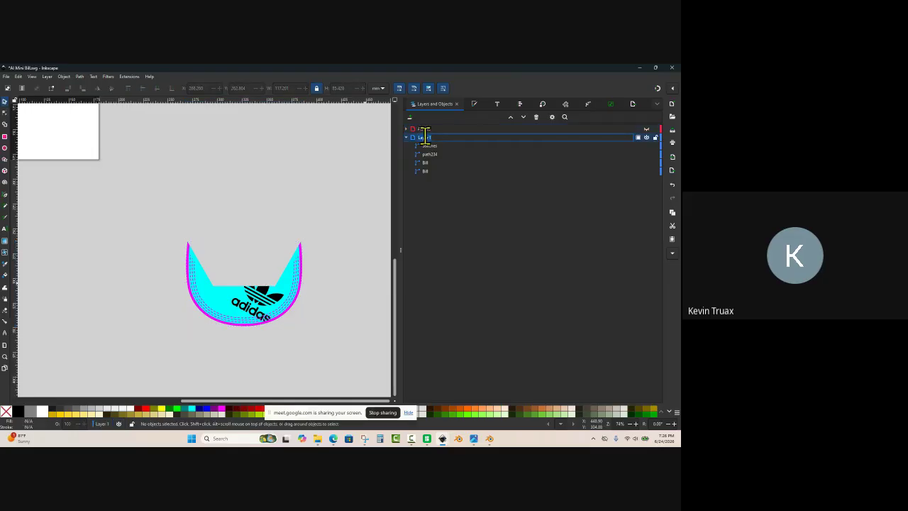
pyautogui.write('Nike')
pyautogui.press('Return')
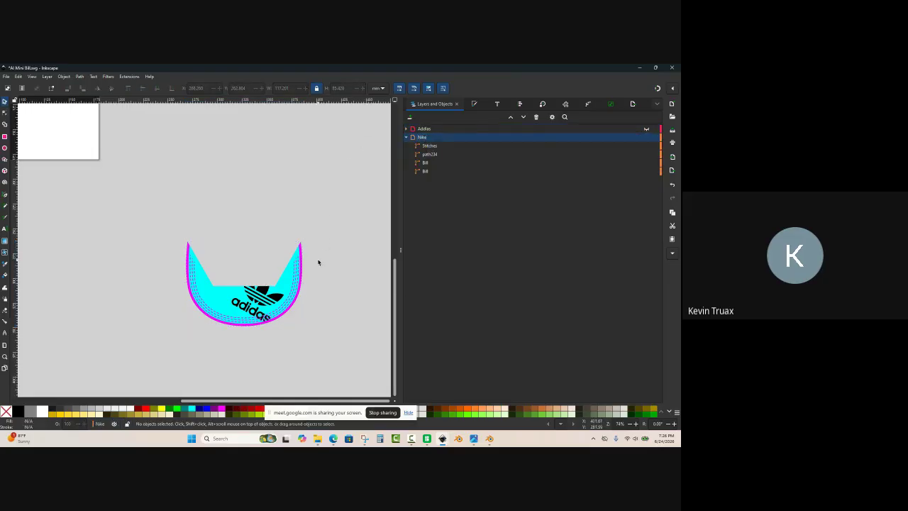
# Step: Delete the Adidas logo path from the bill artwork in the Nike layer
pyautogui.keyDown('ctrl'); pyautogui.scroll(4, 274, 329); pyautogui.keyUp('ctrl')
pyautogui.moveTo(242, 234); pyautogui.dragTo(260, 276)
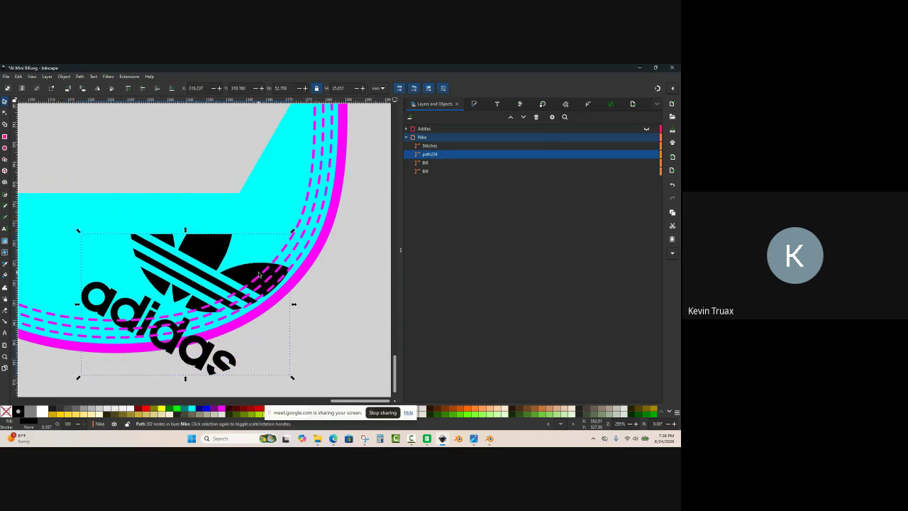
pyautogui.press('Delete')
pyautogui.keyDown('ctrl'); pyautogui.scroll(-4, 316, 272); pyautogui.keyUp('ctrl')
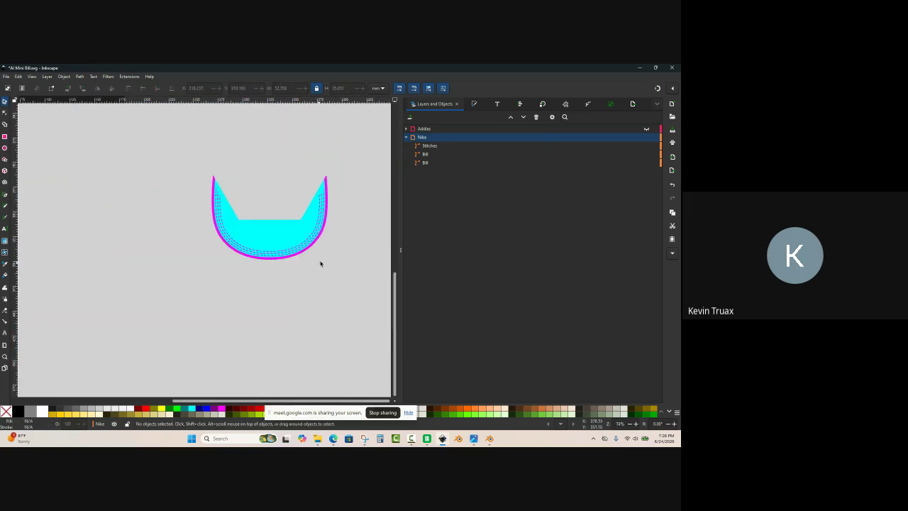
pyautogui.keyDown('ctrl'); pyautogui.scroll(2, 320, 263); pyautogui.keyUp('ctrl')
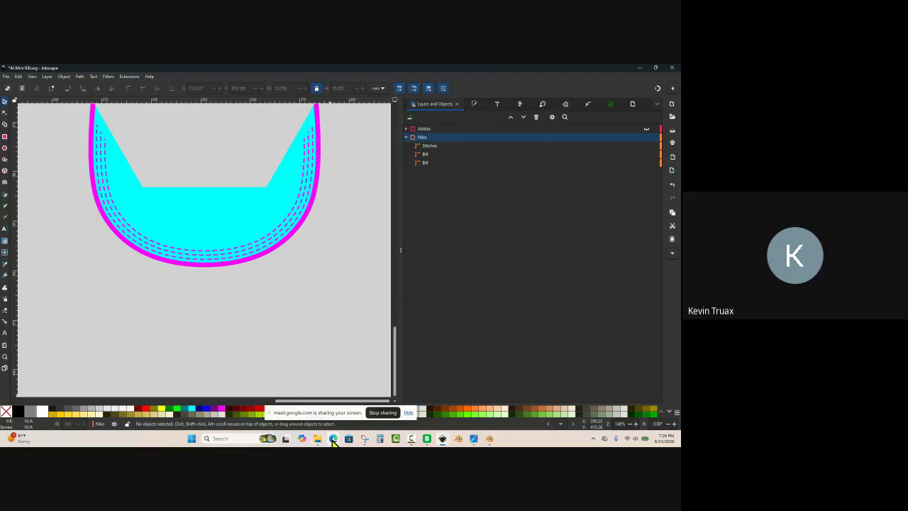
# Step: Switch to the Edge browser and search the web for "nike logo"
pyautogui.moveTo(333, 440)
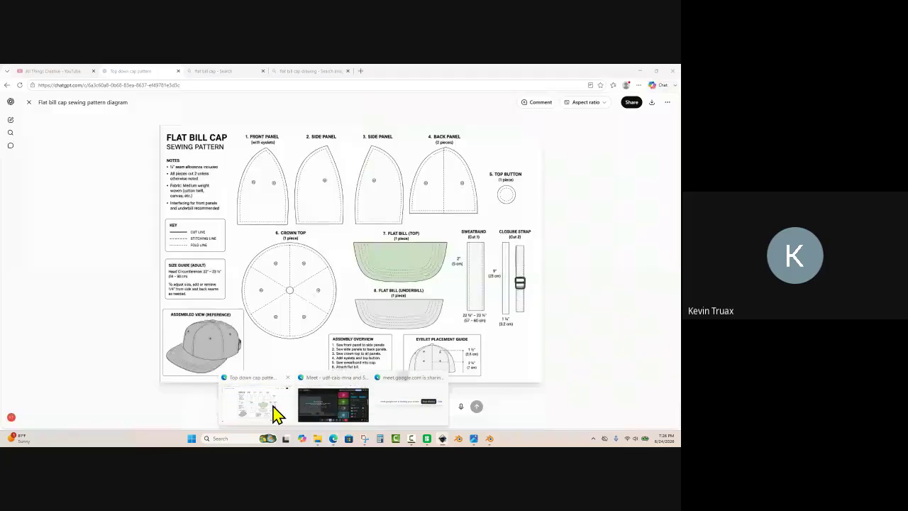
pyautogui.click(272, 413)
pyautogui.click(228, 83)
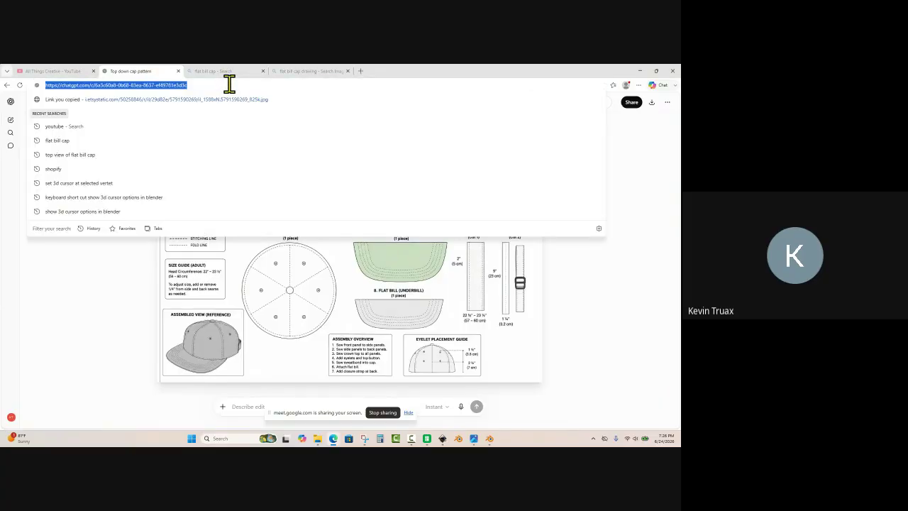
pyautogui.write('nike logo')
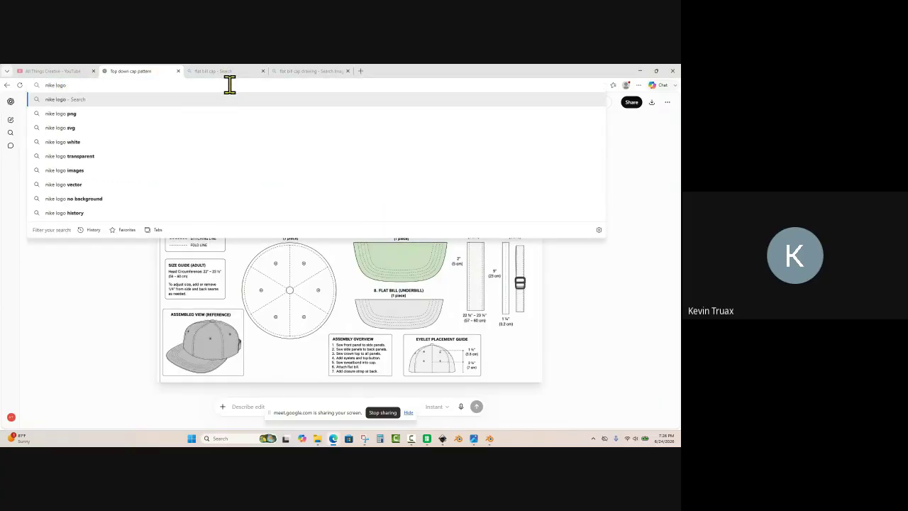
pyautogui.press('Return')
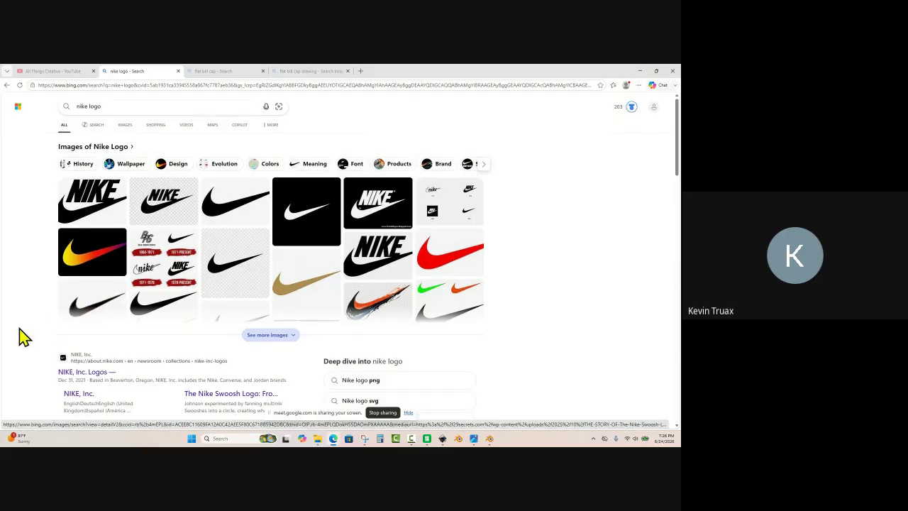
pyautogui.scroll(-1, 27, 332)
pyautogui.scroll(1, 28, 329)
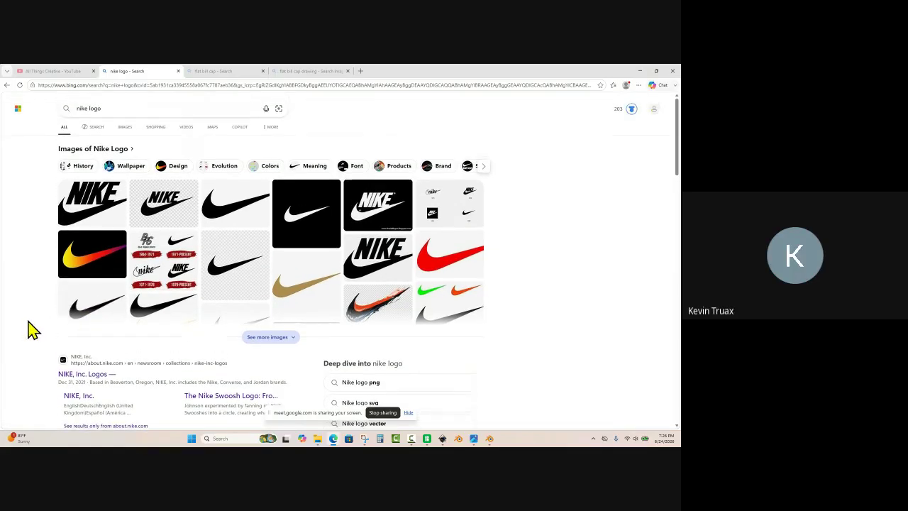
# Step: Open the black Nike wordmark-and-swoosh image from the results and copy the image
pyautogui.click(103, 219)
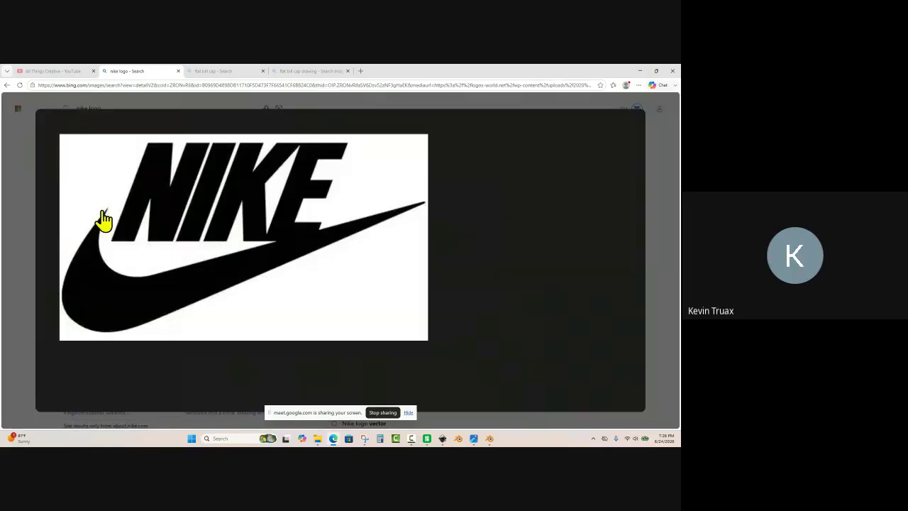
pyautogui.rightClick(159, 318)
pyautogui.click(197, 216)
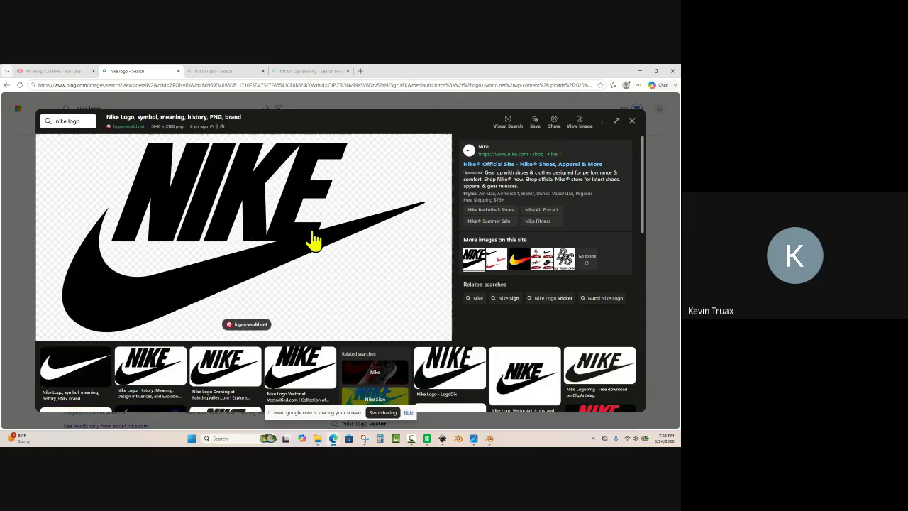
# Step: Return to the AI Mini Bill.svg document in Inkscape, paste the Nike logo image into the Nike layer, and move it clear of the bill
pyautogui.moveTo(443, 439)
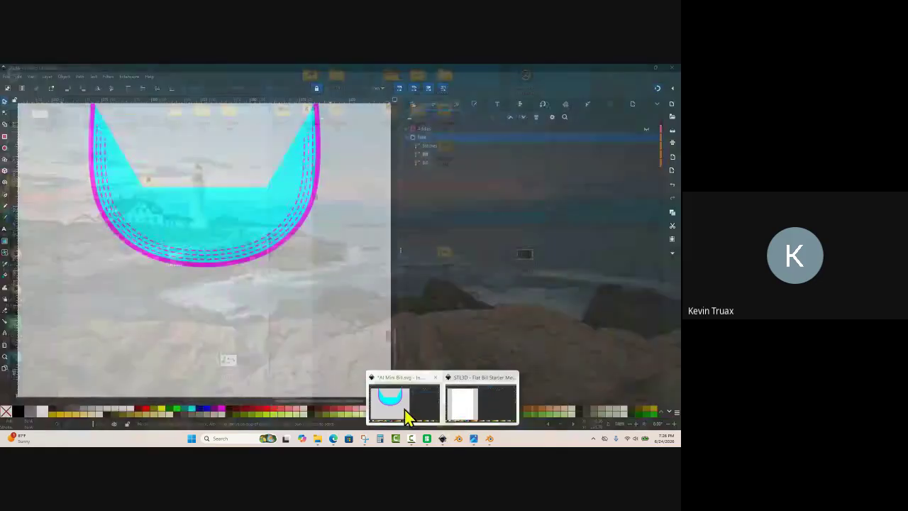
pyautogui.click(403, 412)
pyautogui.rightClick(298, 273)
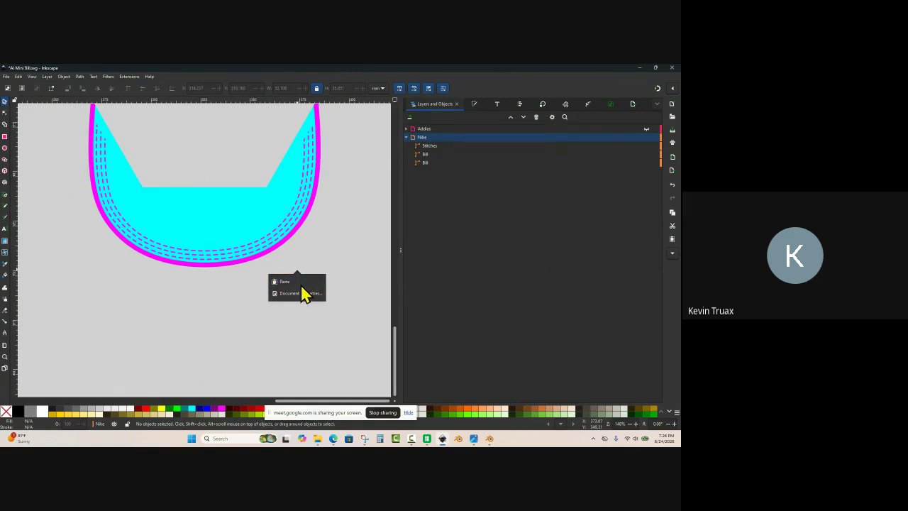
pyautogui.click(285, 281)
pyautogui.keyDown('ctrl'); pyautogui.scroll(-8, 245, 261); pyautogui.keyUp('ctrl')
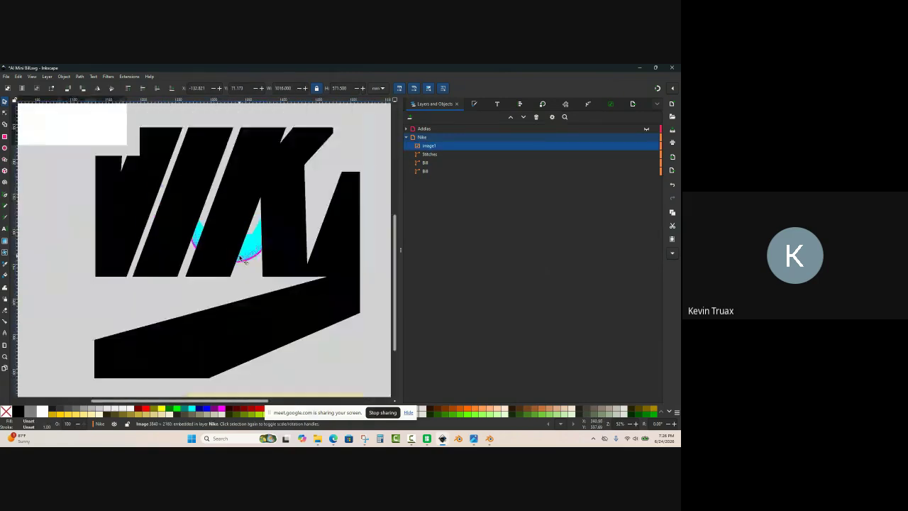
pyautogui.moveTo(263, 270); pyautogui.dragTo(339, 310)
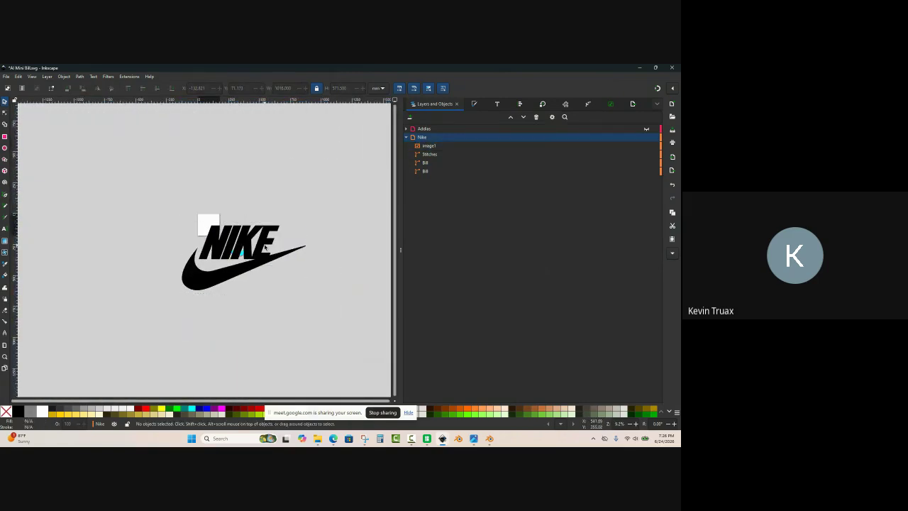
pyautogui.moveTo(264, 247); pyautogui.dragTo(324, 292)
# Step: Trace the Nike image to a path with a single-scan brightness cutoff at threshold 0.450
pyautogui.rightClick(323, 293)
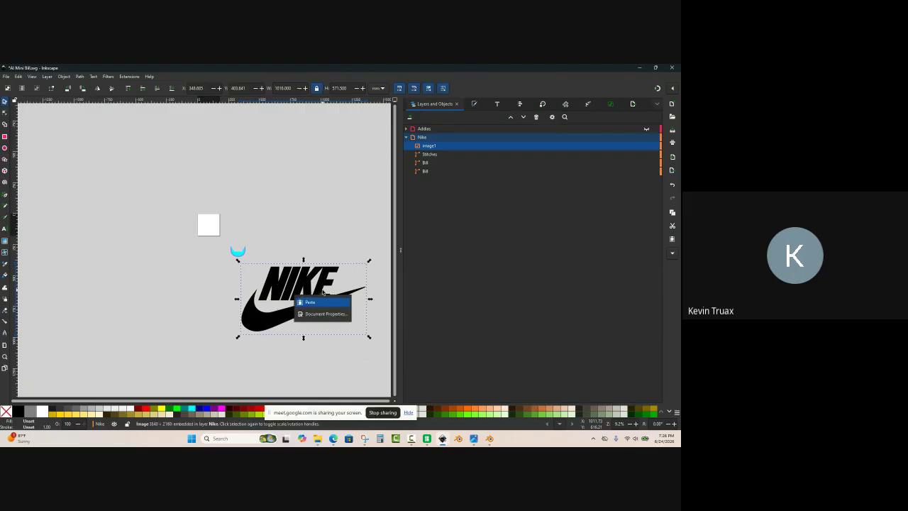
pyautogui.click(307, 232)
pyautogui.rightClick(305, 291)
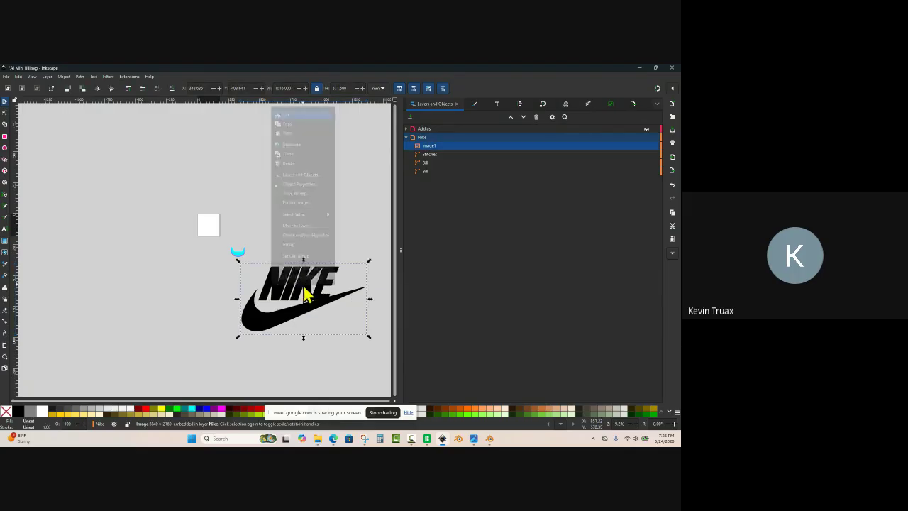
pyautogui.click(306, 189)
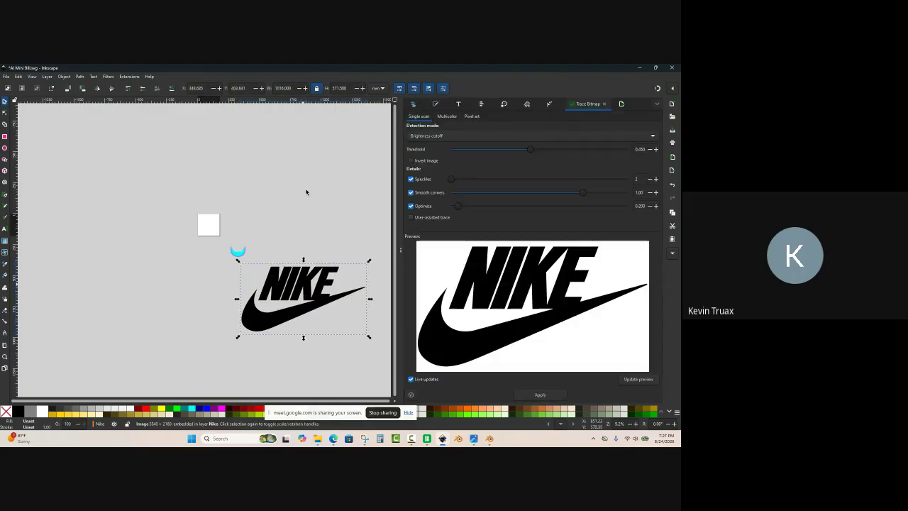
pyautogui.click(540, 395)
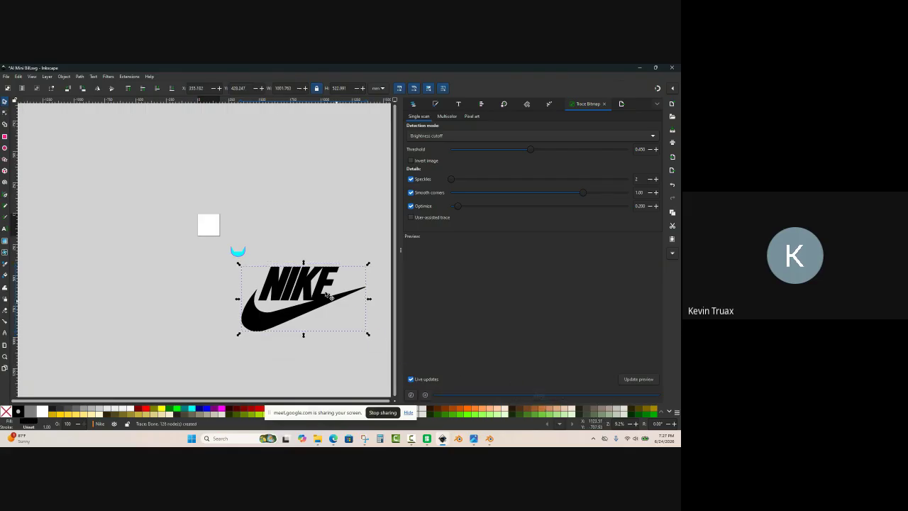
# Step: Move the traced Nike path away from the source image and delete the original bitmap
pyautogui.moveTo(312, 298)
pyautogui.mouseDown()
pyautogui.moveTo(219, 228)
pyautogui.moveTo(172, 213)
pyautogui.mouseUp()
pyautogui.click(248, 268)
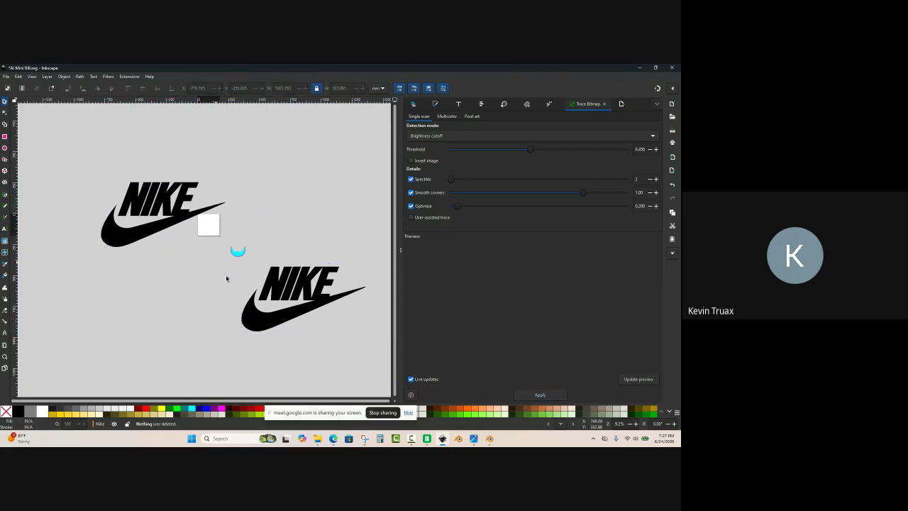
pyautogui.click(279, 300)
pyautogui.press('Delete')
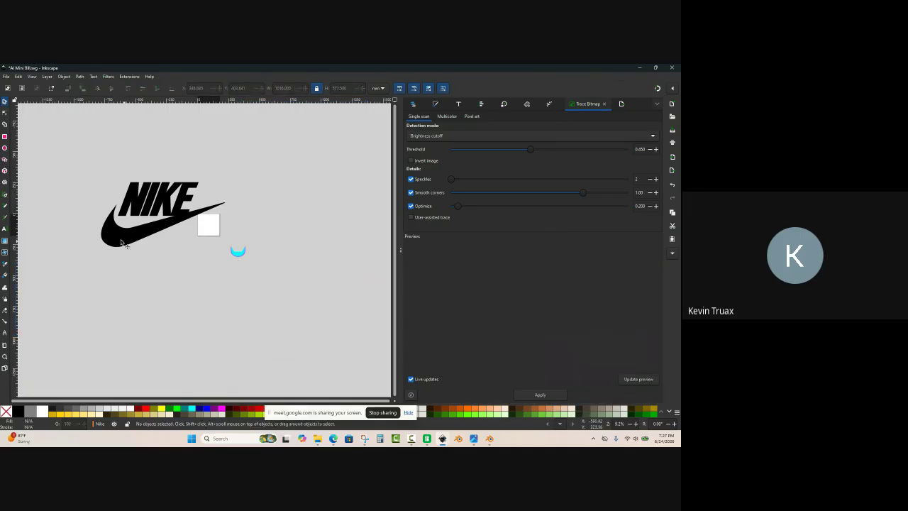
# Step: Move the traced Nike logo below the bill artwork and check its path in outline view
pyautogui.moveTo(132, 248); pyautogui.dragTo(287, 321)
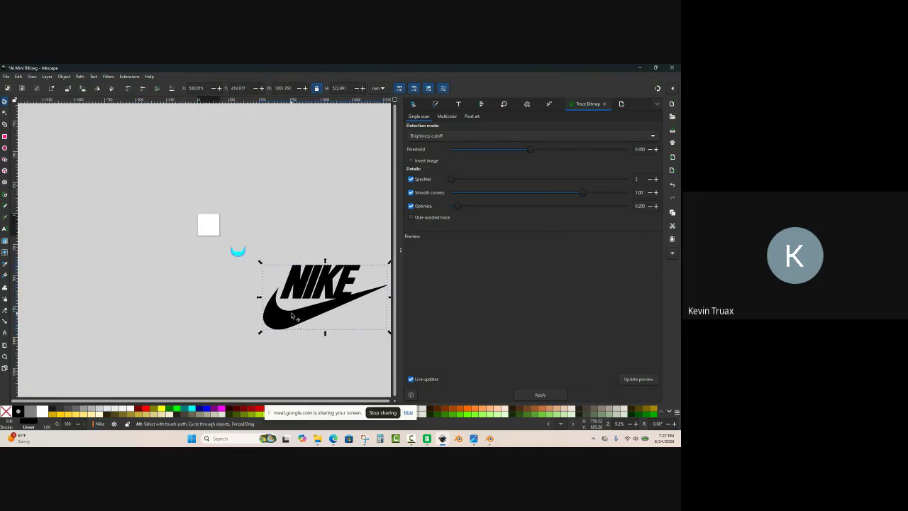
pyautogui.press('ctrl+KP_5')
pyautogui.keyDown('ctrl'); pyautogui.scroll(3, 342, 293); pyautogui.keyUp('ctrl')
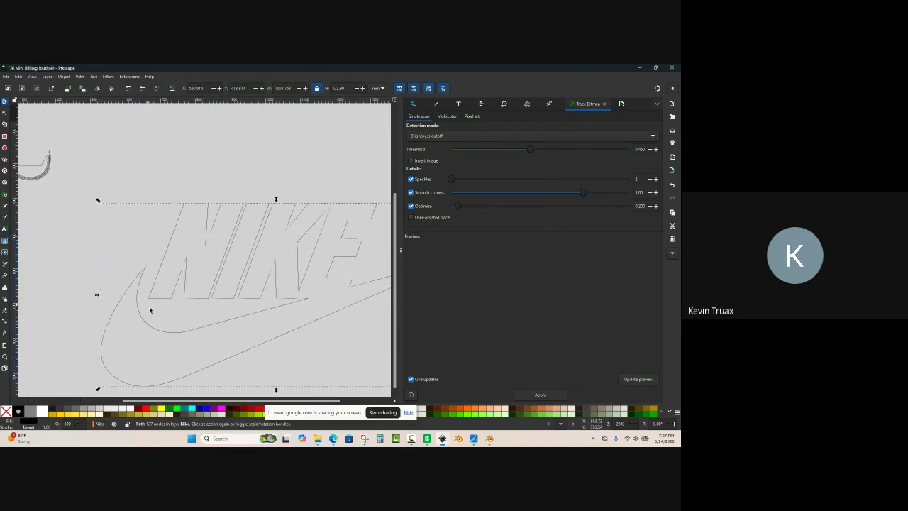
pyautogui.keyDown('ctrl'); pyautogui.scroll(-4, 225, 293); pyautogui.keyUp('ctrl')
pyautogui.press('ctrl+KP_5')
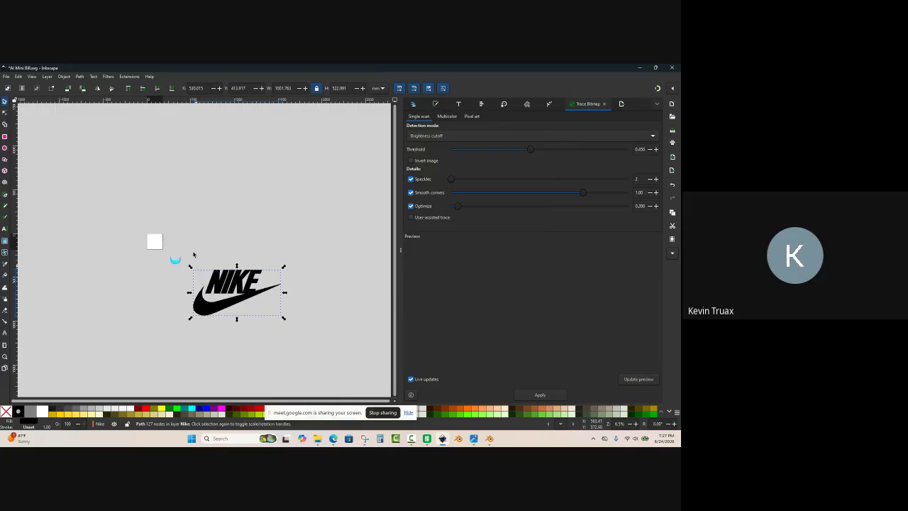
pyautogui.press('Escape')
pyautogui.keyDown('ctrl'); pyautogui.scroll(1, 205, 298); pyautogui.keyUp('ctrl')
pyautogui.click(217, 312)
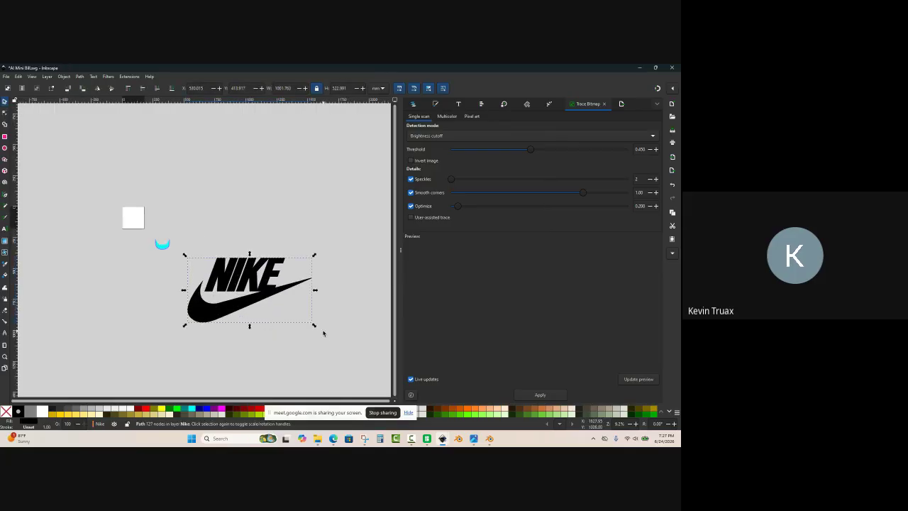
# Step: Scale the Nike logo proportionally down to about 90 mm wide and place it over the bill
pyautogui.moveTo(316, 327); pyautogui.dragTo(208, 270)
pyautogui.keyDown('ctrl'); pyautogui.scroll(3, 176, 250); pyautogui.keyUp('ctrl')
pyautogui.keyDown('ctrl'); pyautogui.scroll(1, 176, 251); pyautogui.keyUp('ctrl')
pyautogui.moveTo(274, 299); pyautogui.dragTo(146, 237)
pyautogui.keyDown('ctrl'); pyautogui.scroll(3, 99, 239); pyautogui.keyUp('ctrl')
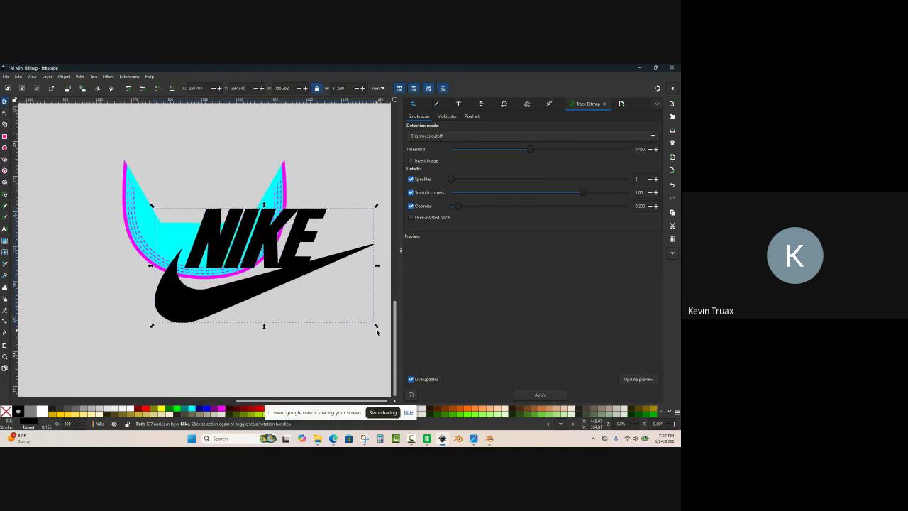
pyautogui.moveTo(377, 331); pyautogui.dragTo(283, 302)
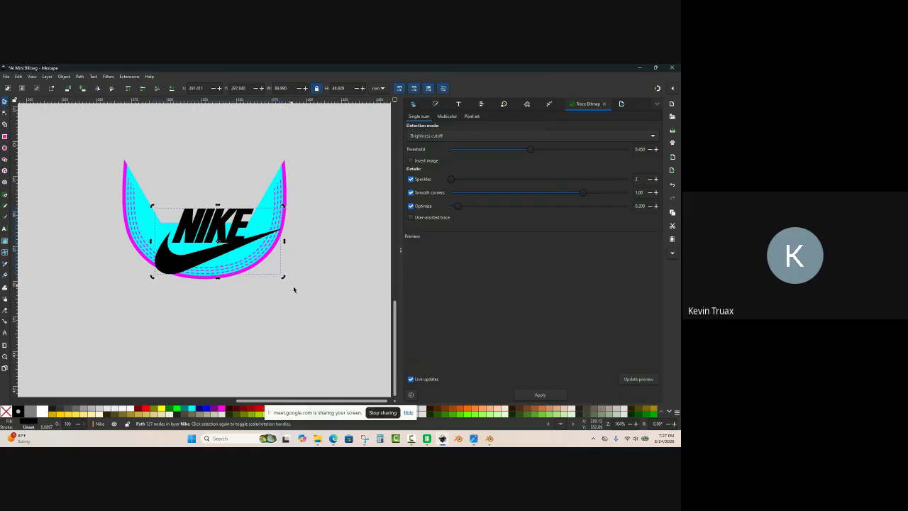
# Step: Rotate the Nike logo slightly clockwise and shift it down toward the bill's curved edge
pyautogui.moveTo(283, 279); pyautogui.dragTo(277, 291)
pyautogui.moveTo(235, 252); pyautogui.dragTo(241, 262)
pyautogui.keyDown('ctrl'); pyautogui.scroll(1, 251, 276); pyautogui.keyUp('ctrl')
pyautogui.keyDown('ctrl'); pyautogui.scroll(1, 277, 277); pyautogui.keyUp('ctrl')
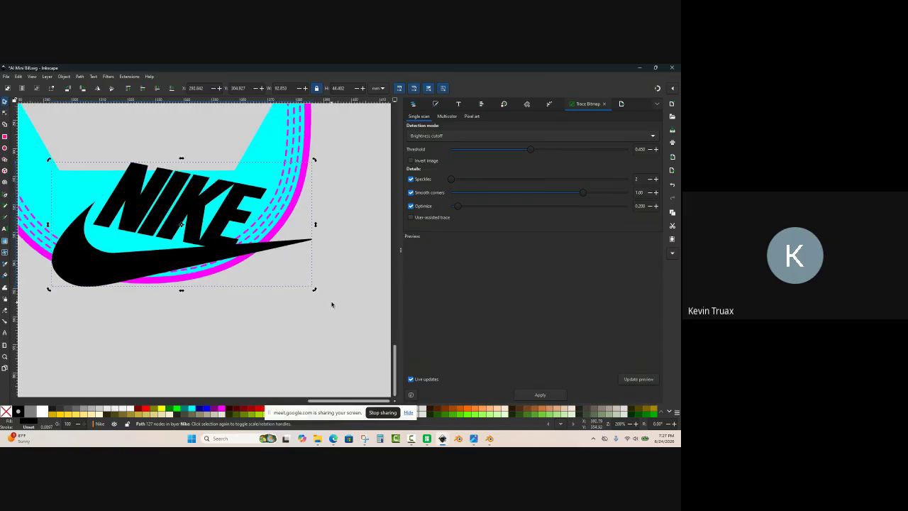
# Step: Scale the tilted Nike logo to about 81 mm wide and position it so the swoosh tip overhangs the bill's edge
pyautogui.click(290, 249)
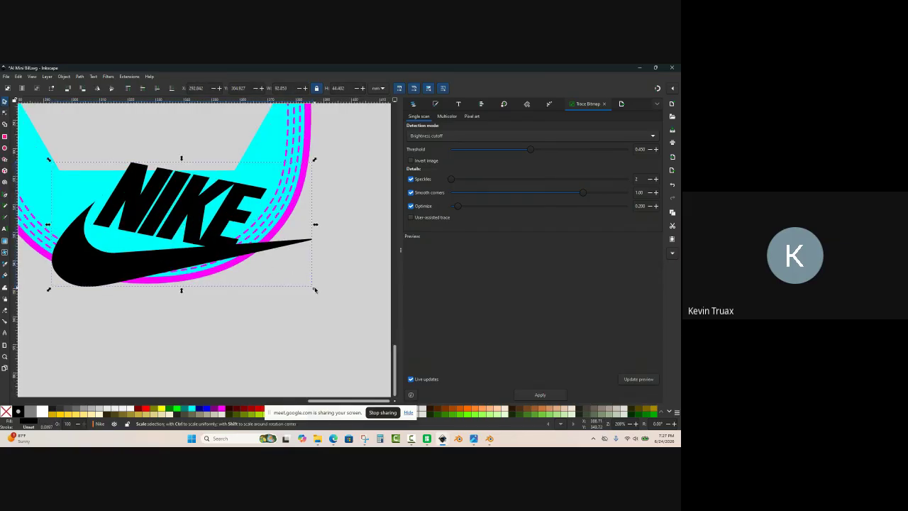
pyautogui.moveTo(315, 290); pyautogui.dragTo(281, 274)
pyautogui.moveTo(232, 242); pyautogui.dragTo(261, 244)
pyautogui.click(281, 291)
pyautogui.keyDown('ctrl'); pyautogui.scroll(-2, 247, 280); pyautogui.keyUp('ctrl')
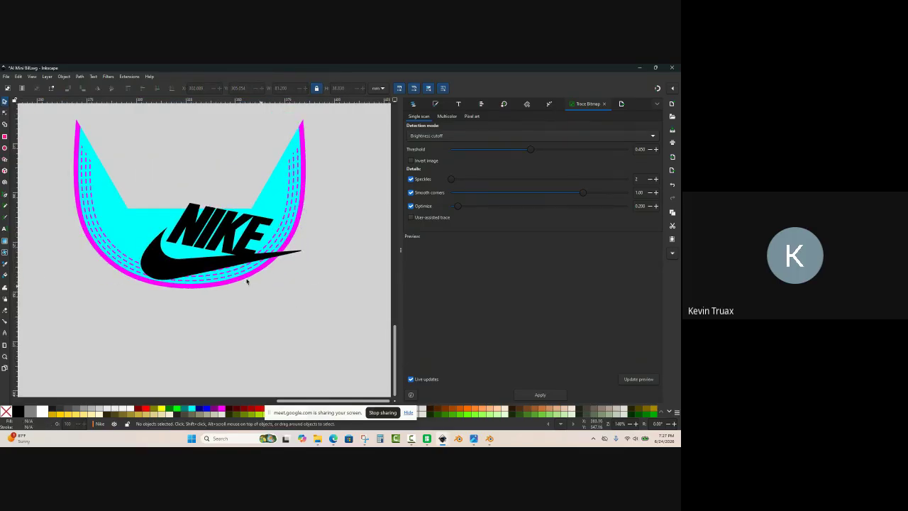
pyautogui.keyDown('ctrl'); pyautogui.scroll(2, 241, 261); pyautogui.keyUp('ctrl')
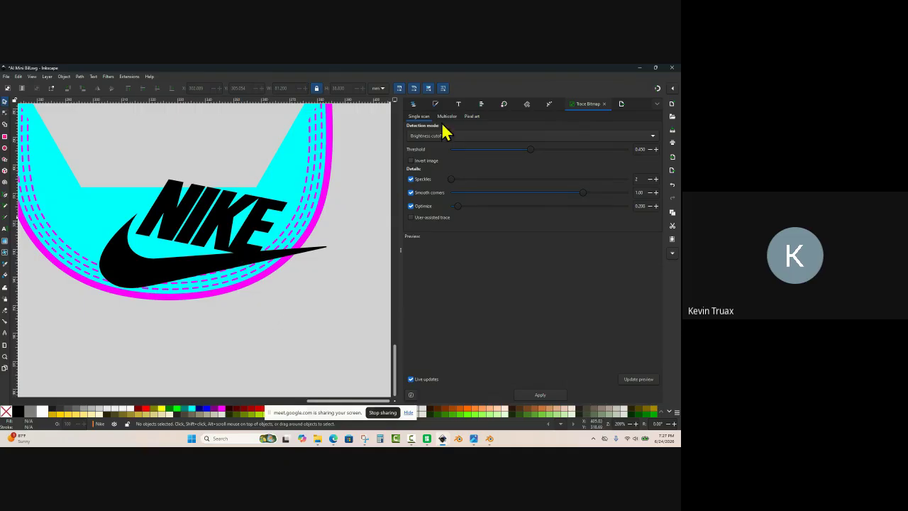
# Step: Duplicate the solid cyan bill shape in place within the Nike layer
pyautogui.click(413, 104)
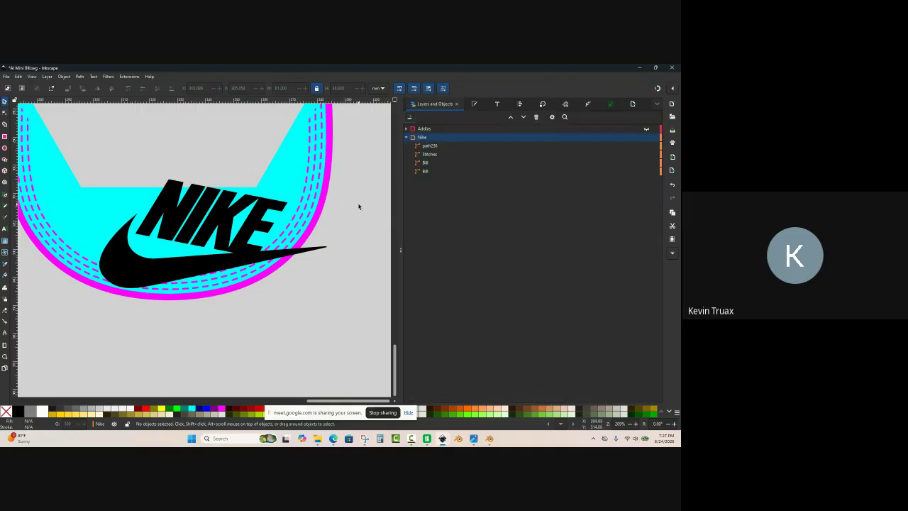
pyautogui.keyDown('ctrl'); pyautogui.scroll(-3, 314, 234); pyautogui.keyUp('ctrl')
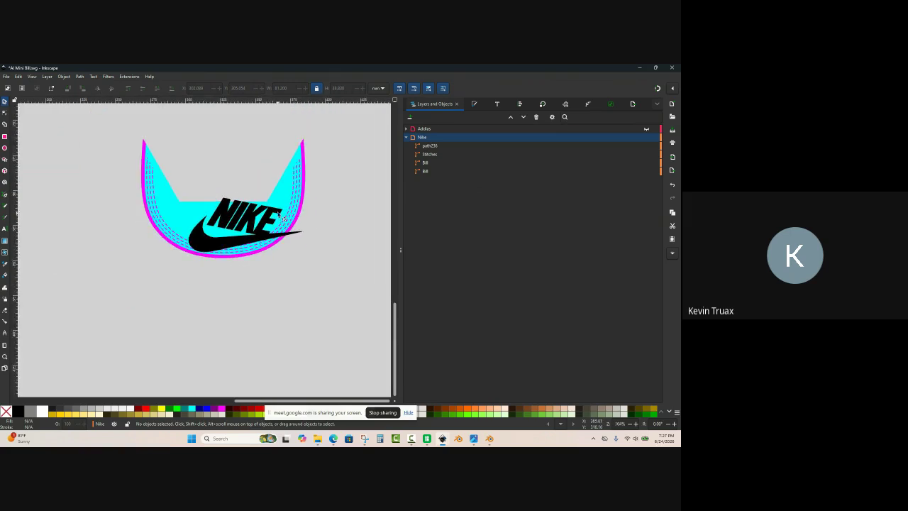
pyautogui.keyDown('ctrl'); pyautogui.scroll(3, 286, 200); pyautogui.keyUp('ctrl')
pyautogui.click(287, 200)
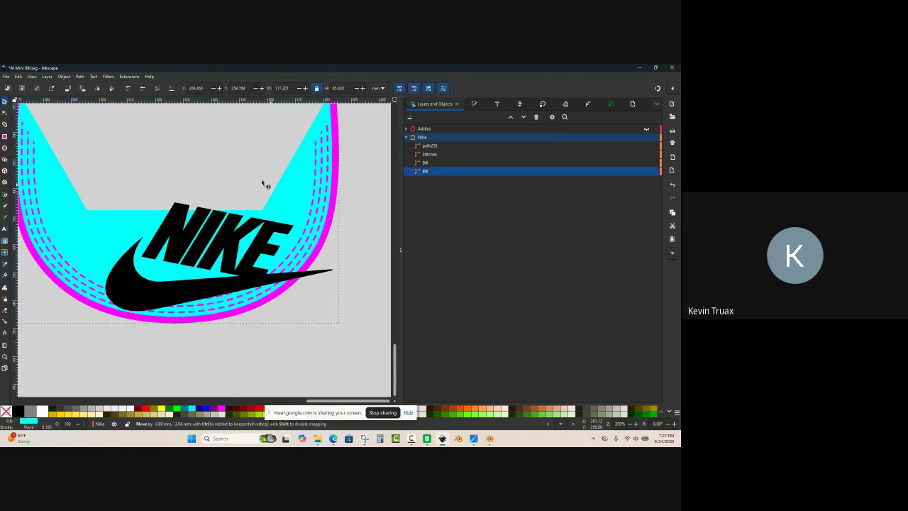
pyautogui.moveTo(263, 182); pyautogui.dragTo(210, 152)
pyautogui.hotkey('ctrl', 'z')
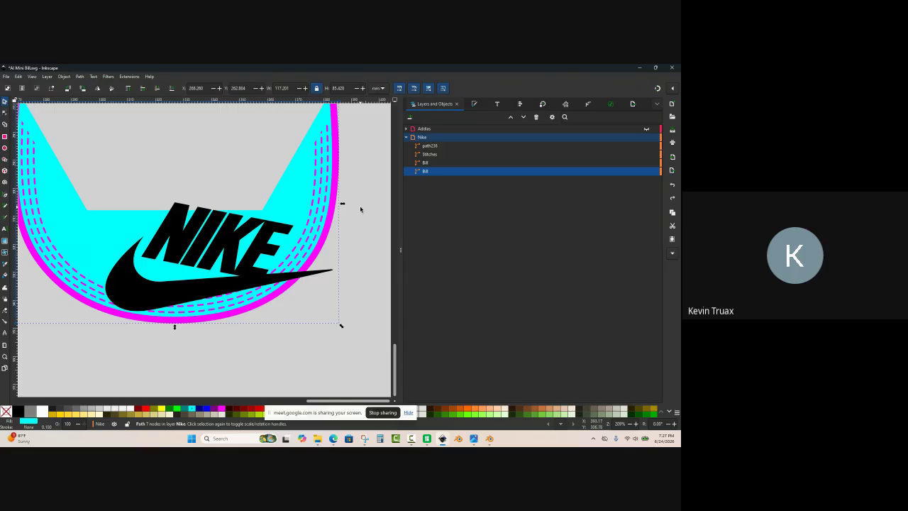
pyautogui.hotkey('ctrl', 'd')
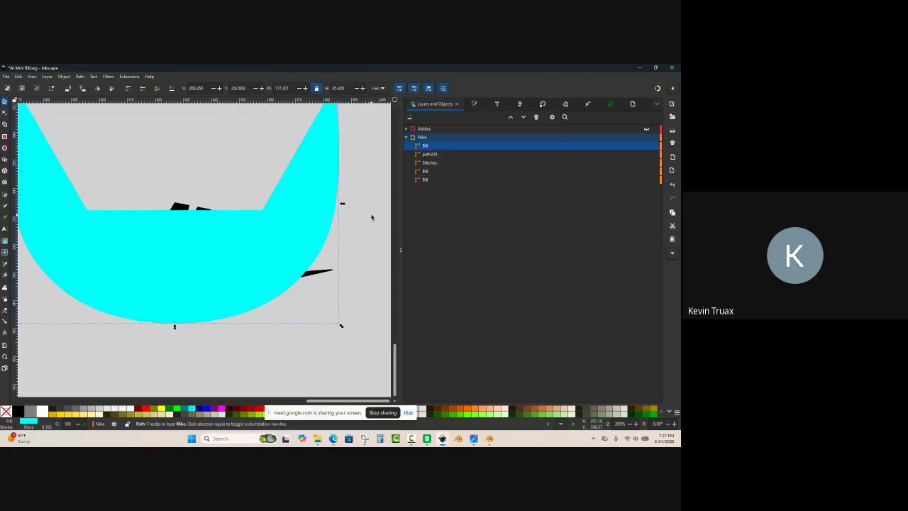
# Step: Divide the Nike logo along the duplicate bill's outline and delete the swoosh tip outside the bill's curved edge
pyautogui.press('Escape')
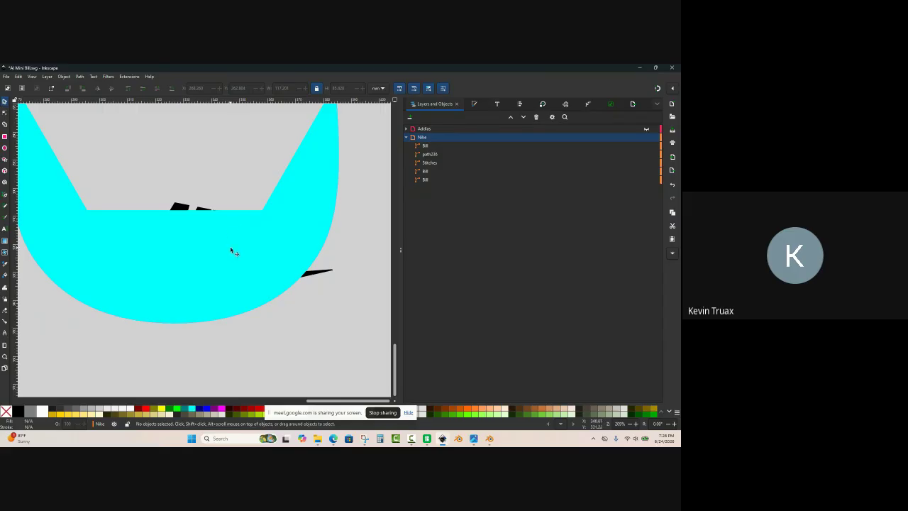
pyautogui.click(248, 227)
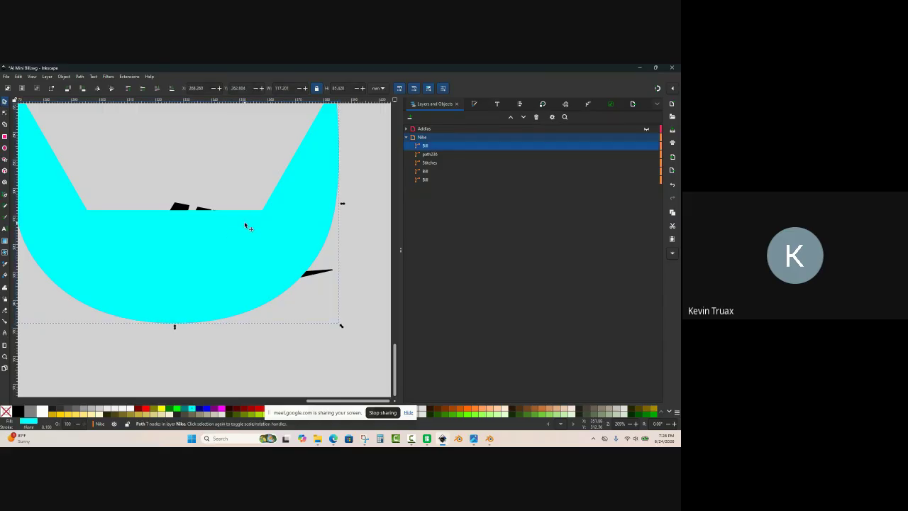
pyautogui.keyDown('shift'); pyautogui.click(315, 276); pyautogui.keyUp('shift')
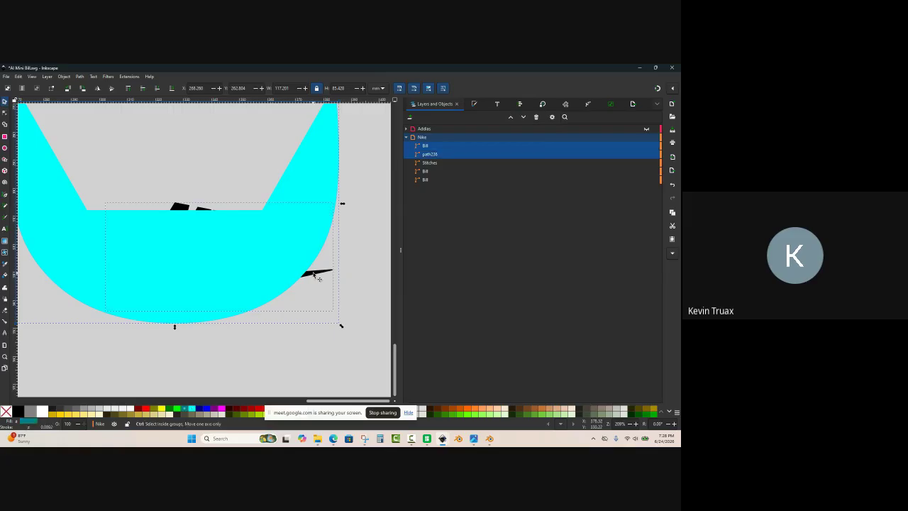
pyautogui.hotkey('ctrl', 'shift', 'k')
pyautogui.click(318, 280)
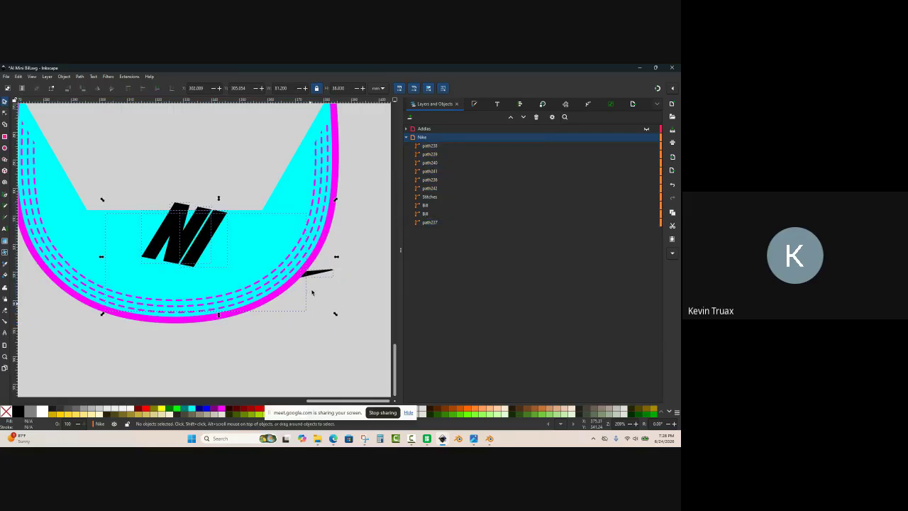
pyautogui.click(318, 276)
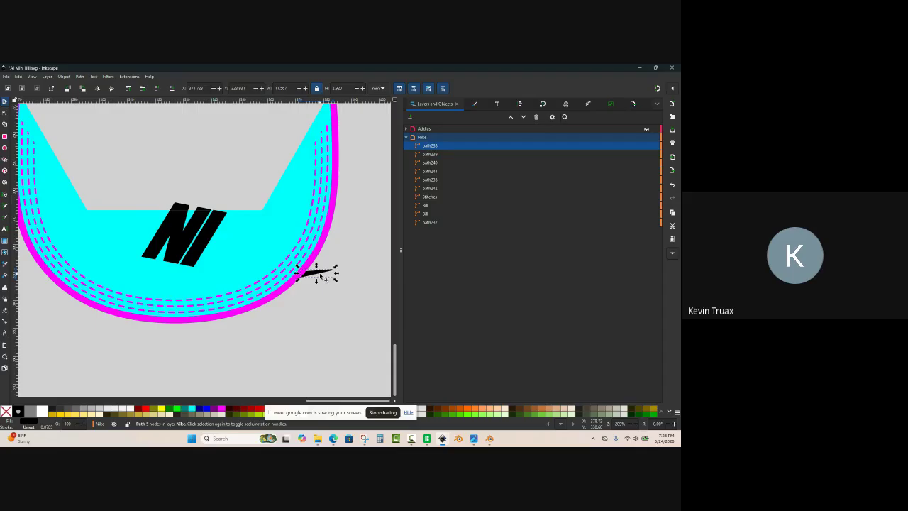
pyautogui.press('Delete')
# Step: Delete the two black pieces of the letter N that project above the bill's straight inner edge
pyautogui.keyDown('ctrl'); pyautogui.scroll(3, 179, 213); pyautogui.keyUp('ctrl')
pyautogui.click(177, 206)
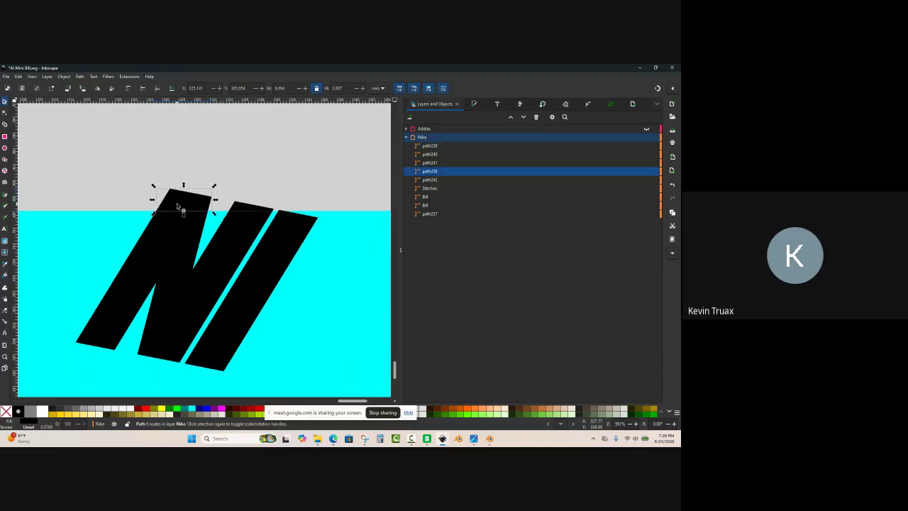
pyautogui.press('Delete')
pyautogui.click(247, 205)
pyautogui.press('Delete')
pyautogui.keyDown('ctrl'); pyautogui.scroll(-3, 249, 205); pyautogui.keyUp('ctrl')
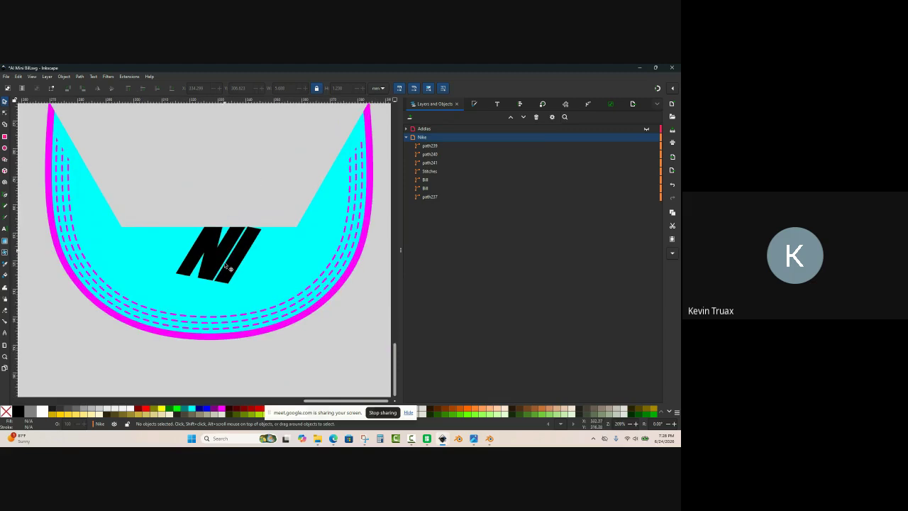
# Step: Lower the solid cyan bill shape to the bottom of the Nike layer
pyautogui.click(283, 237)
pyautogui.click(65, 77)
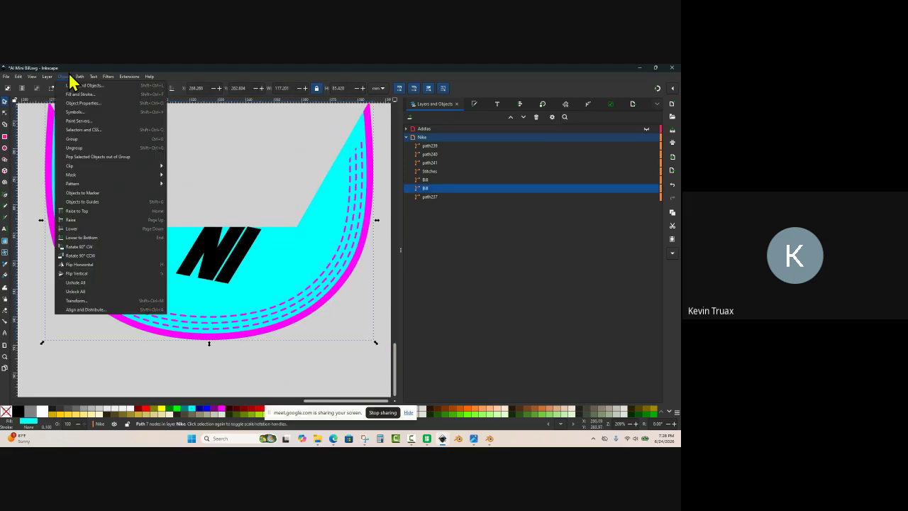
pyautogui.click(97, 237)
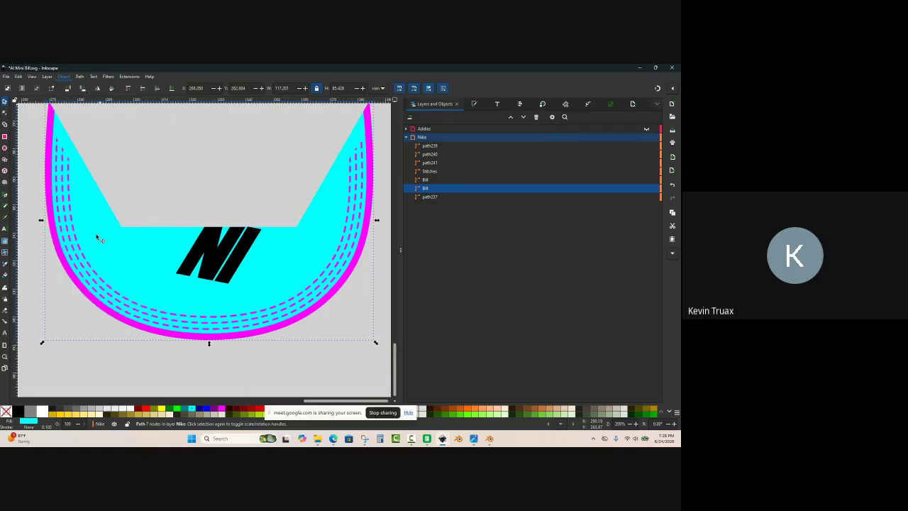
pyautogui.press('Escape')
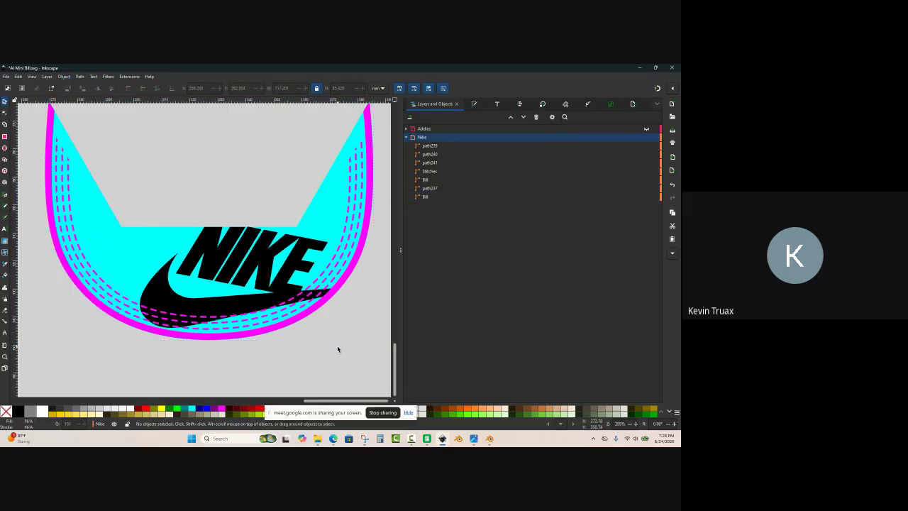
pyautogui.keyDown('ctrl'); pyautogui.scroll(1, 339, 335); pyautogui.keyUp('ctrl')
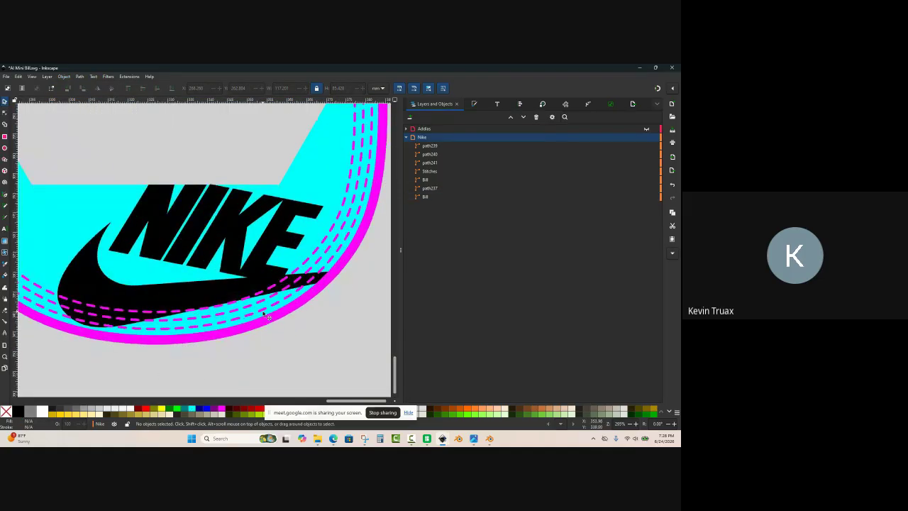
pyautogui.click(219, 295)
pyautogui.moveTo(220, 296); pyautogui.dragTo(194, 291)
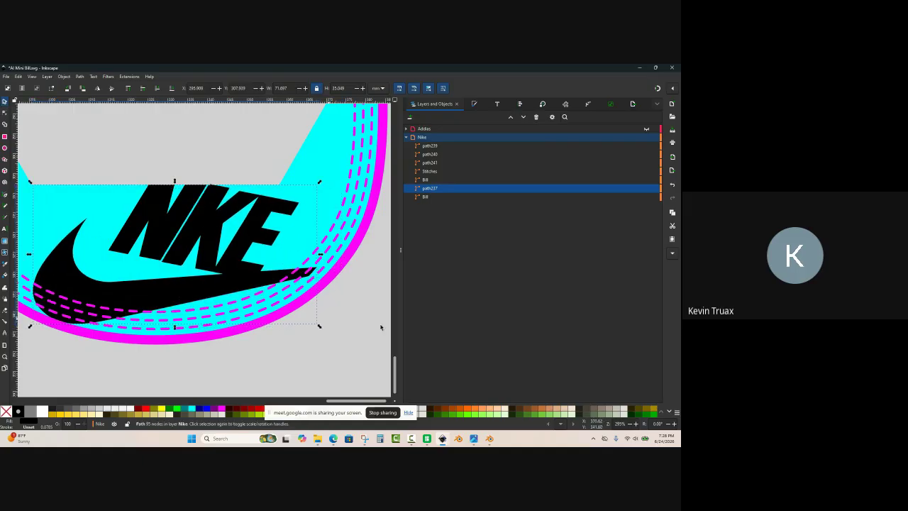
pyautogui.hotkey('ctrl', 'z')
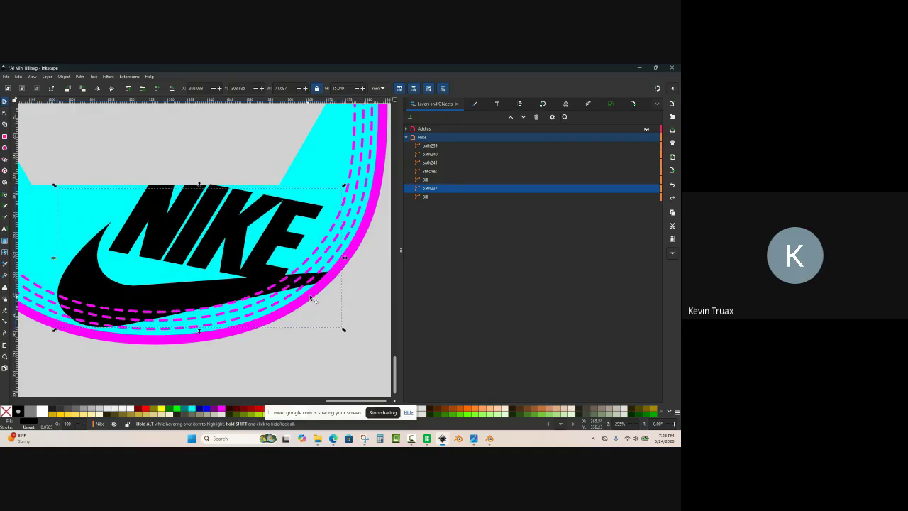
pyautogui.moveTo(316, 298); pyautogui.dragTo(325, 321)
pyautogui.hotkey('ctrl', 'z')
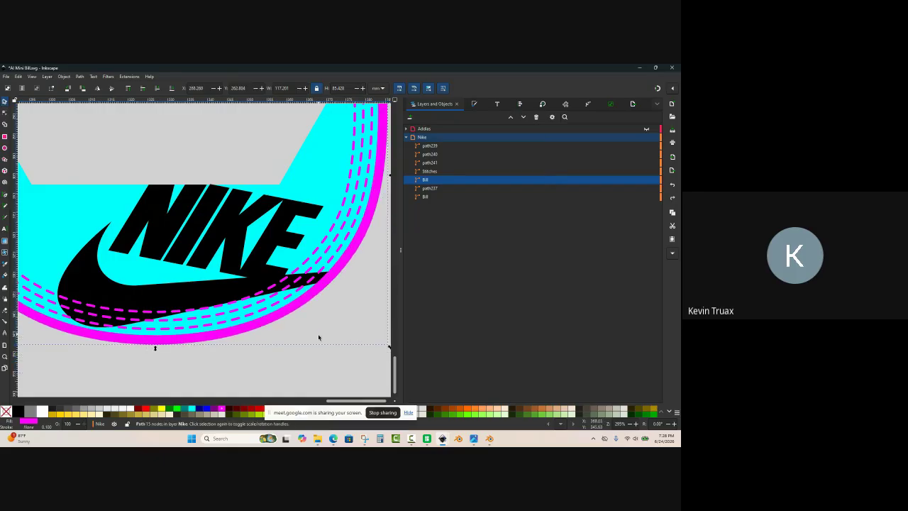
pyautogui.click(318, 331)
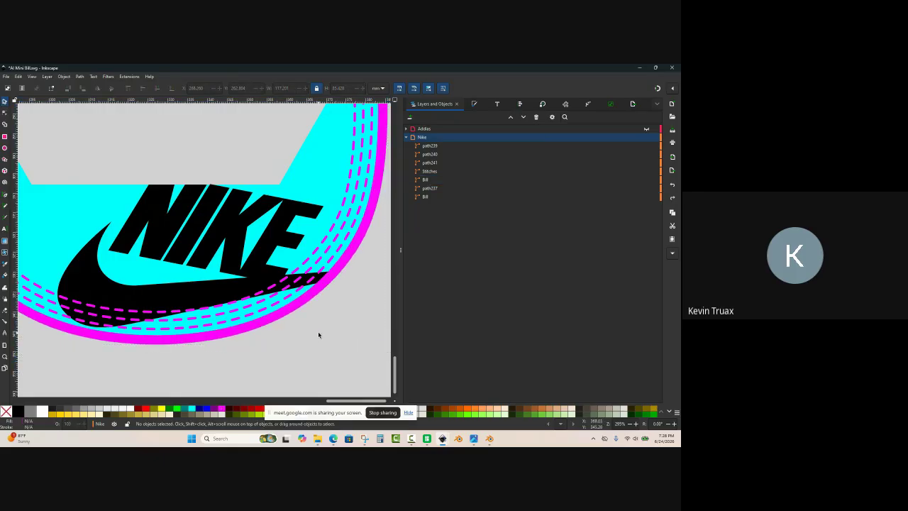
pyautogui.keyDown('ctrl'); pyautogui.scroll(-1, 331, 298); pyautogui.keyUp('ctrl')
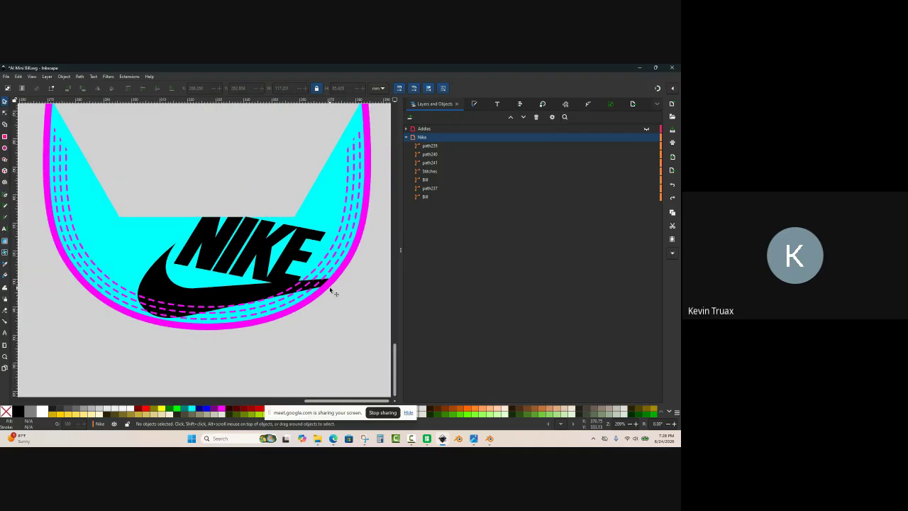
pyautogui.keyDown('ctrl'); pyautogui.scroll(1, 330, 285); pyautogui.keyUp('ctrl')
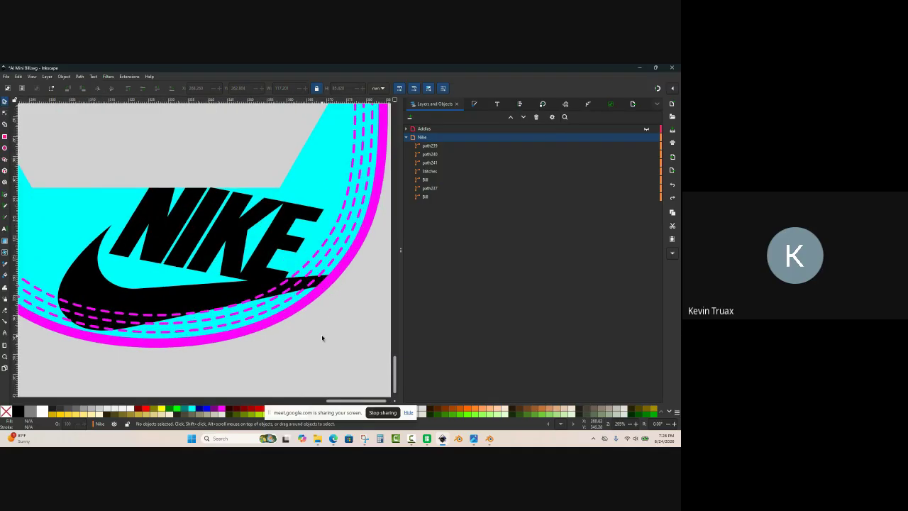
pyautogui.keyDown('ctrl'); pyautogui.scroll(-2, 321, 334); pyautogui.keyUp('ctrl')
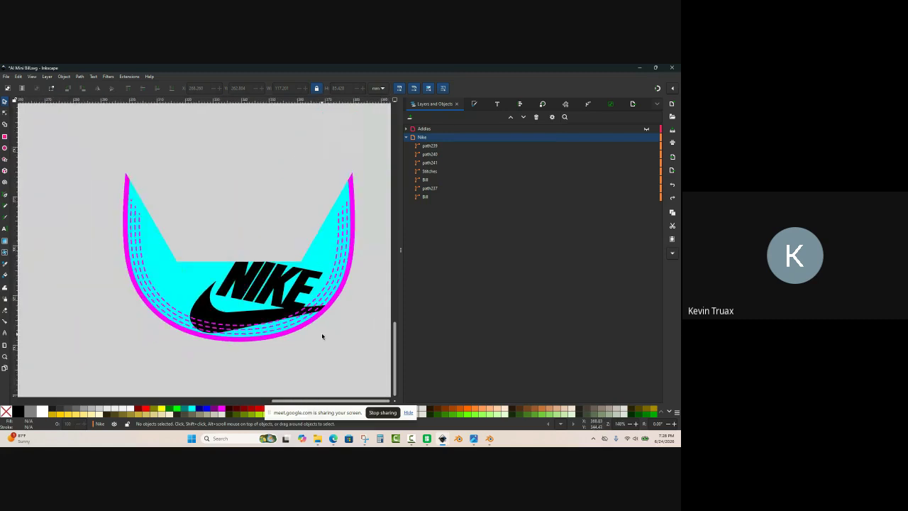
pyautogui.keyDown('ctrl'); pyautogui.scroll(2, 321, 333); pyautogui.keyUp('ctrl')
pyautogui.click(216, 303)
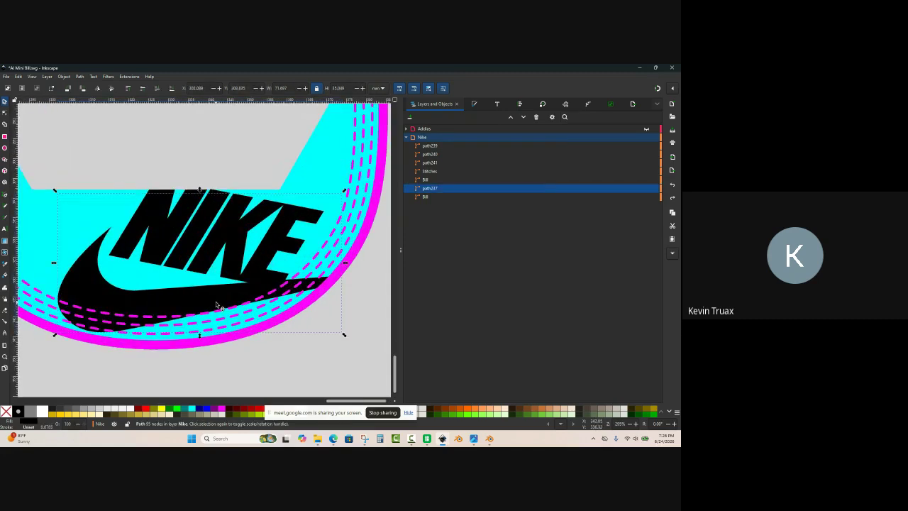
pyautogui.moveTo(215, 301); pyautogui.dragTo(225, 347)
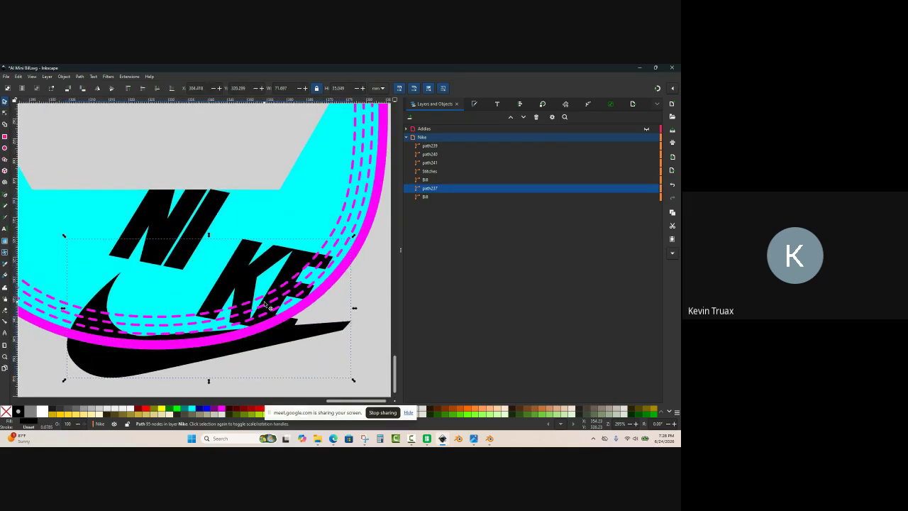
pyautogui.moveTo(264, 304); pyautogui.dragTo(249, 337)
pyautogui.keyDown('ctrl'); pyautogui.scroll(2, 213, 245); pyautogui.keyUp('ctrl')
pyautogui.hotkey('ctrl', 'z')
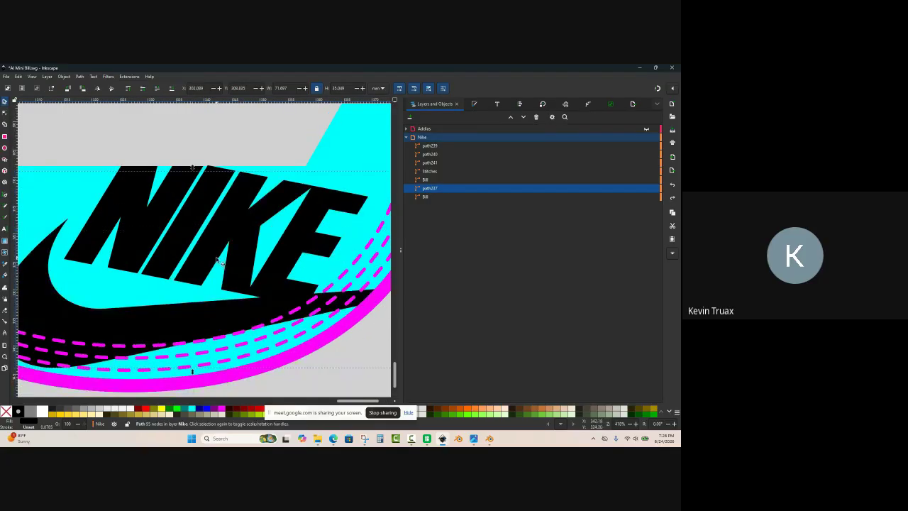
# Step: Union the separate N and I letter pieces with the rest of the Nike logo
pyautogui.keyDown('shift'); pyautogui.click(174, 232); pyautogui.keyUp('shift')
pyautogui.keyDown('shift'); pyautogui.click(153, 228); pyautogui.keyUp('shift')
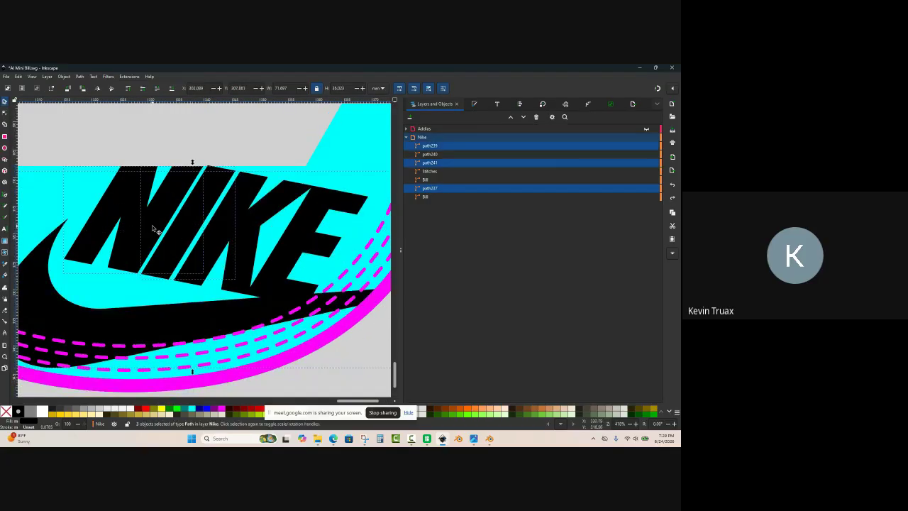
pyautogui.hotkey('ctrl', '+')
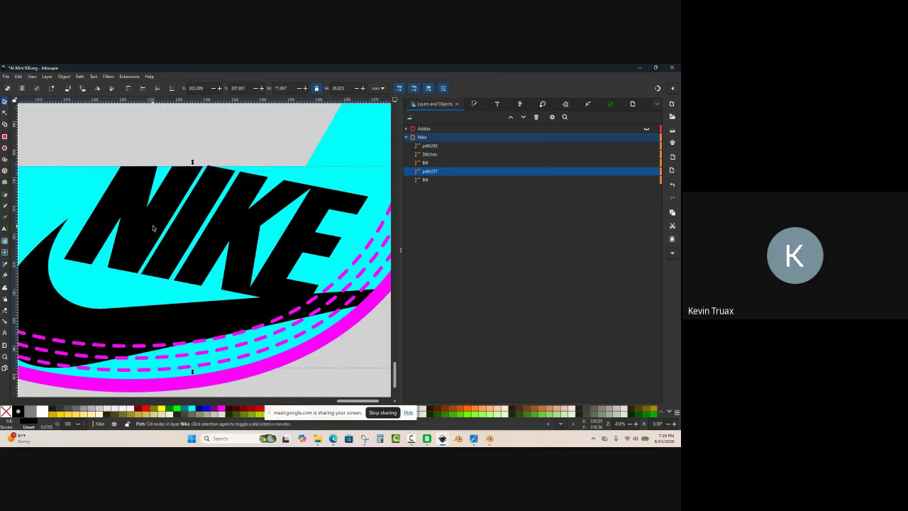
pyautogui.keyDown('ctrl'); pyautogui.scroll(-3, 152, 225); pyautogui.keyUp('ctrl')
pyautogui.moveTo(153, 225); pyautogui.dragTo(238, 309)
pyautogui.hotkey('ctrl', 'z')
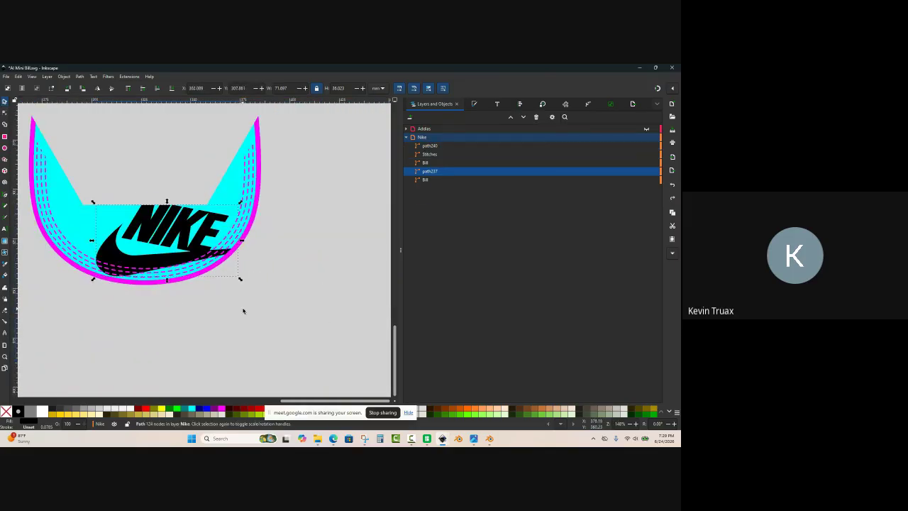
pyautogui.click(286, 315)
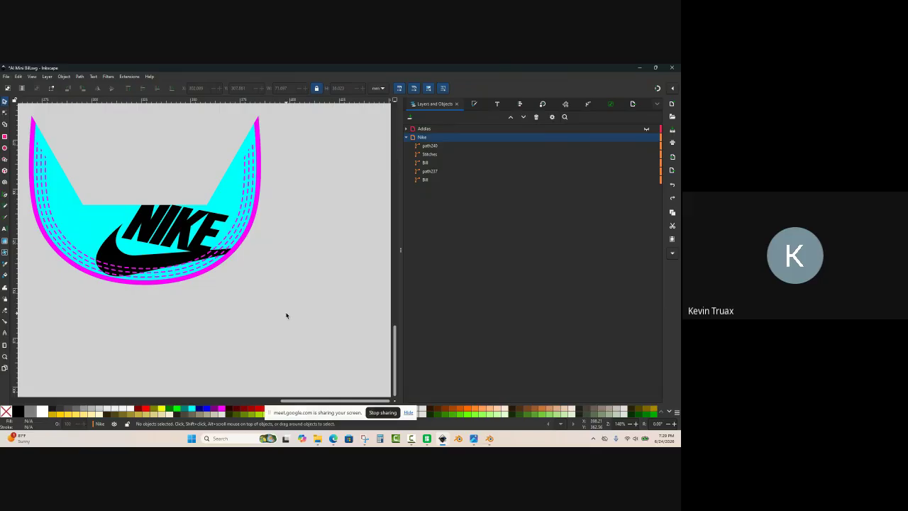
# Step: Add a new layer named Nike 1 above the Nike layer
pyautogui.click(646, 137)
pyautogui.hotkey('ctrl', 'z')
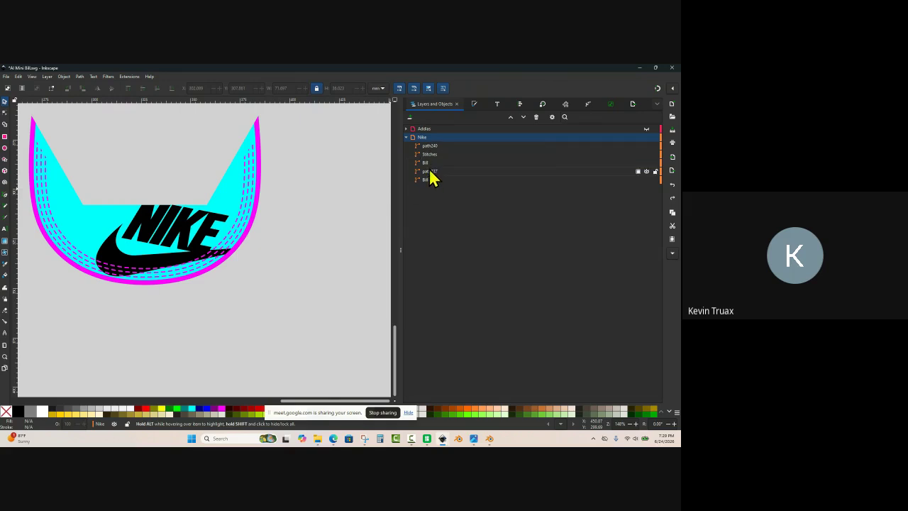
pyautogui.click(408, 118)
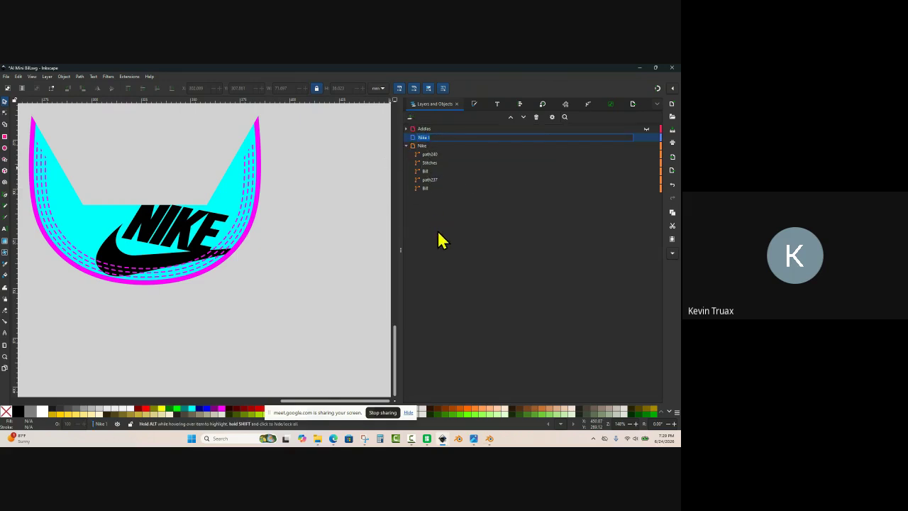
pyautogui.press('Return')
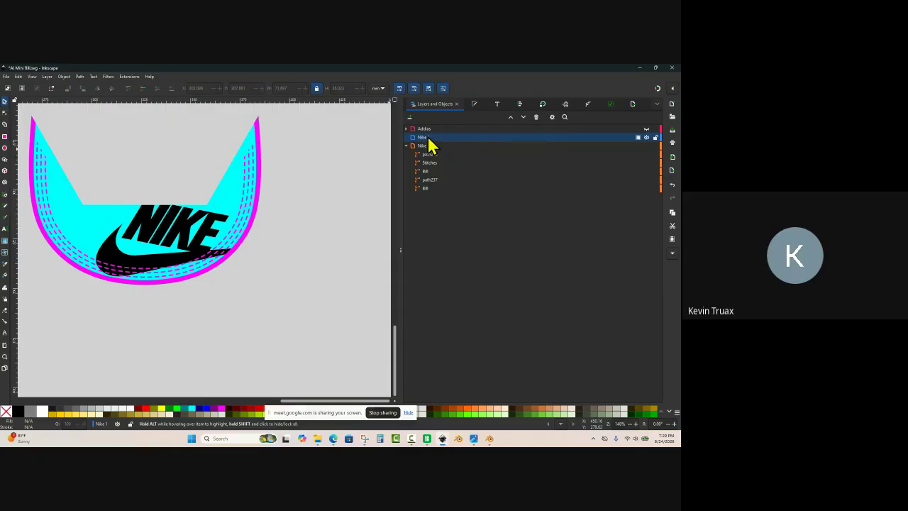
# Step: Copy all five objects of the Nike layer into the Nike 1 layer and hide the original Nike layer
pyautogui.click(431, 156)
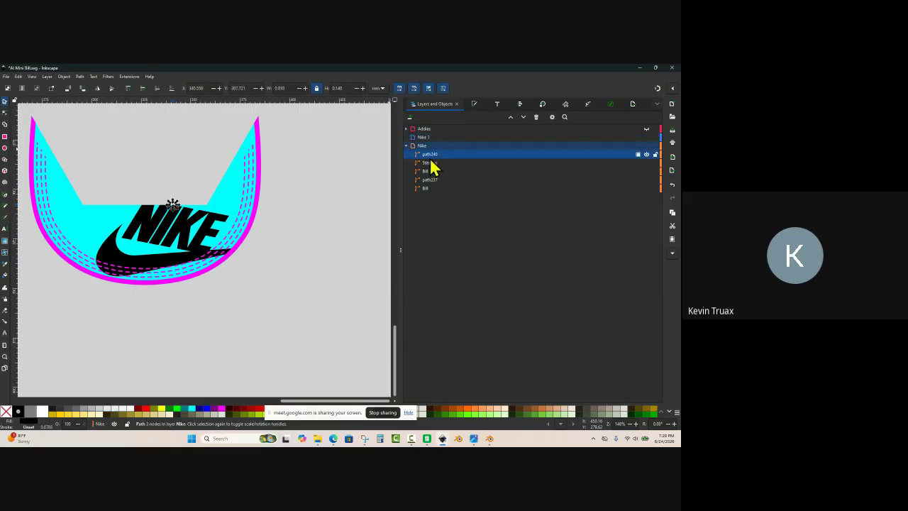
pyautogui.keyDown('shift'); pyautogui.click(427, 188); pyautogui.keyUp('shift')
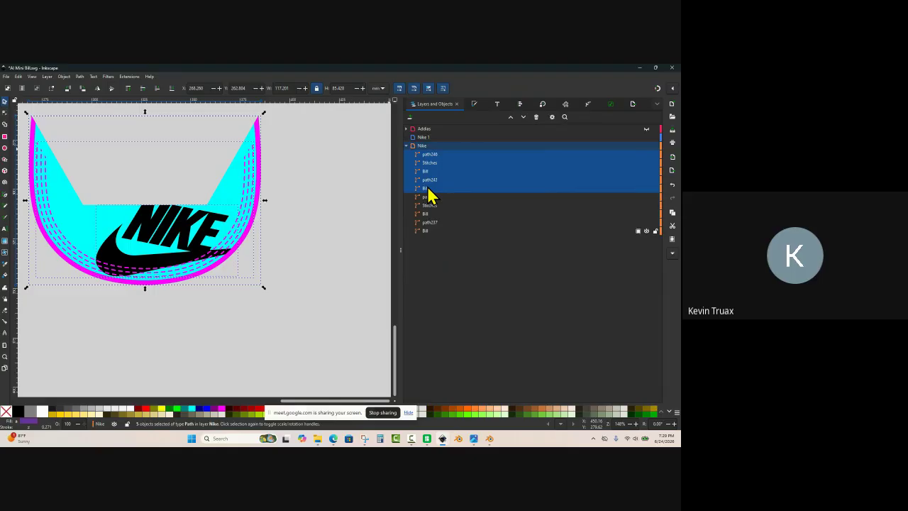
pyautogui.rightClick(427, 187)
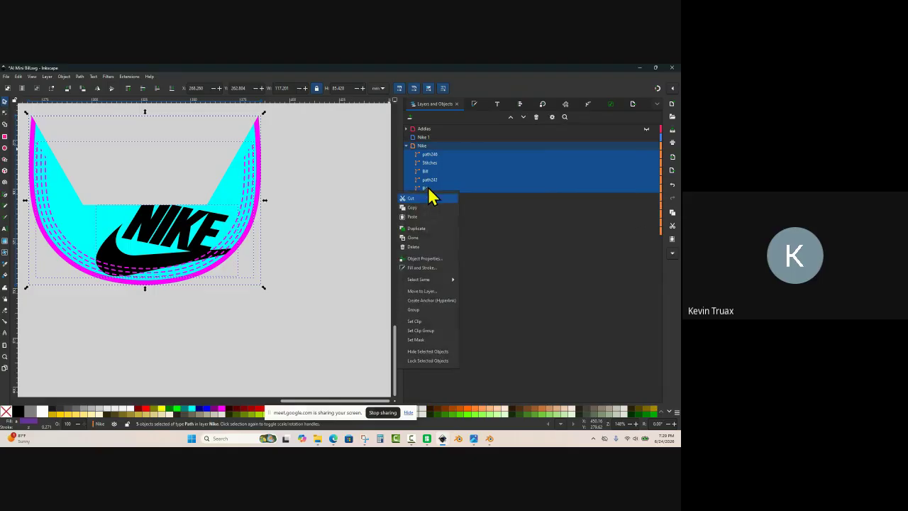
pyautogui.click(441, 292)
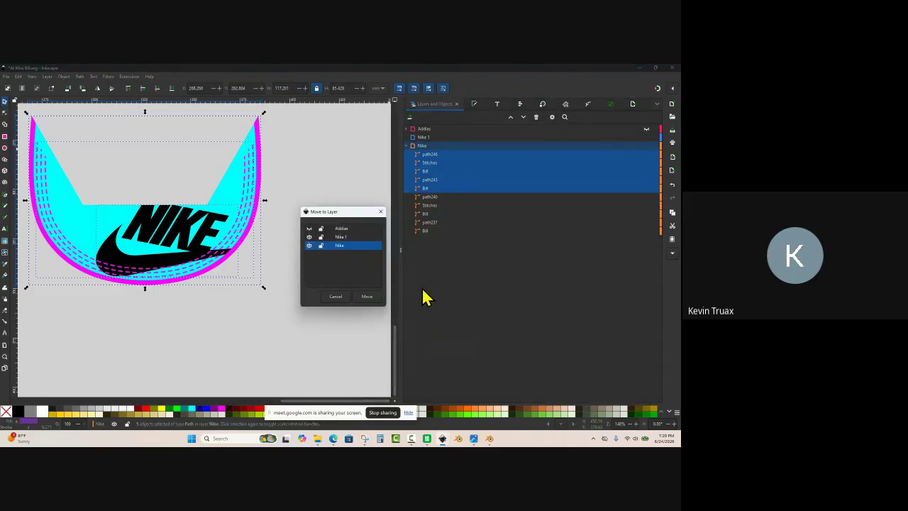
pyautogui.click(342, 237)
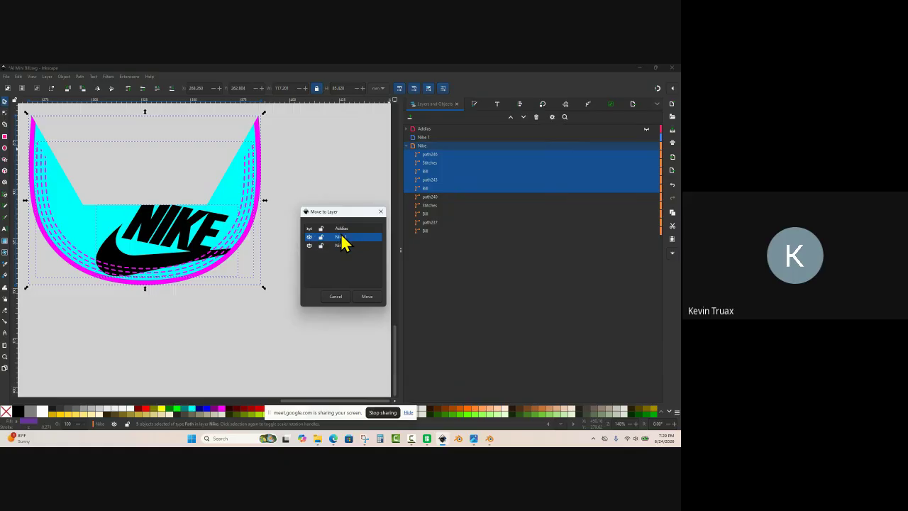
pyautogui.click(367, 297)
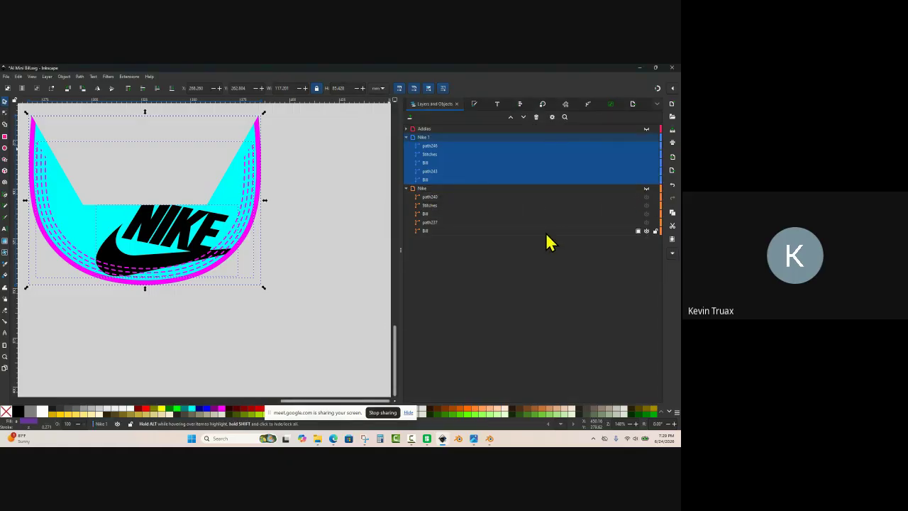
pyautogui.click(504, 230)
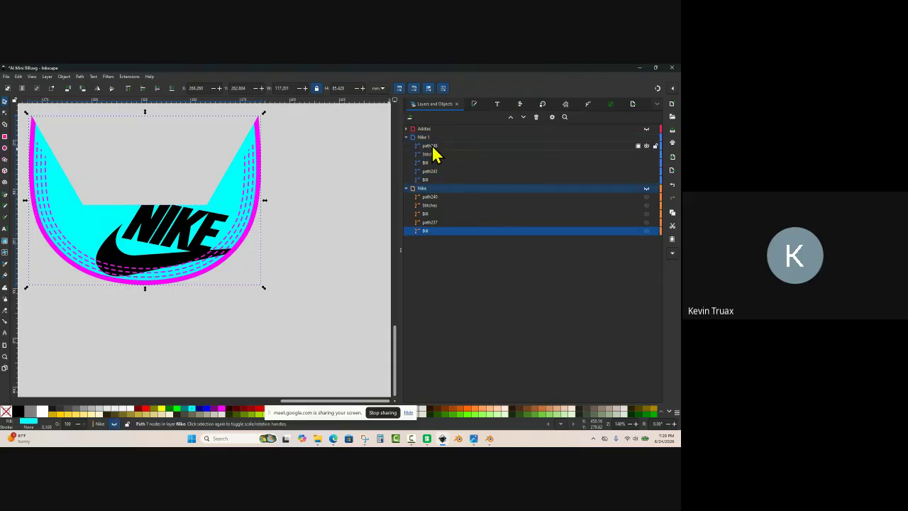
# Step: Delete the Nike logo and the tiny stray path from the Nike 1 layer, keeping the stitches and both bill shapes
pyautogui.click(432, 146)
pyautogui.click(299, 217)
pyautogui.click(164, 227)
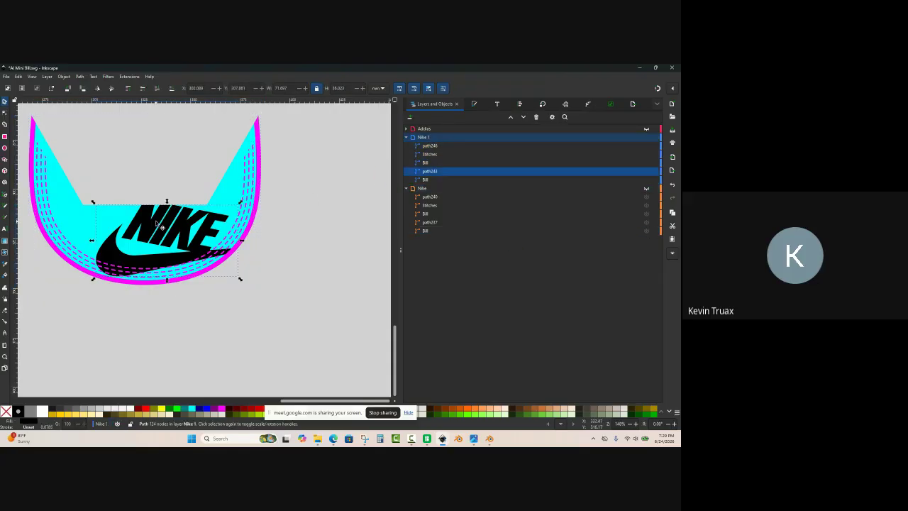
pyautogui.press('Delete')
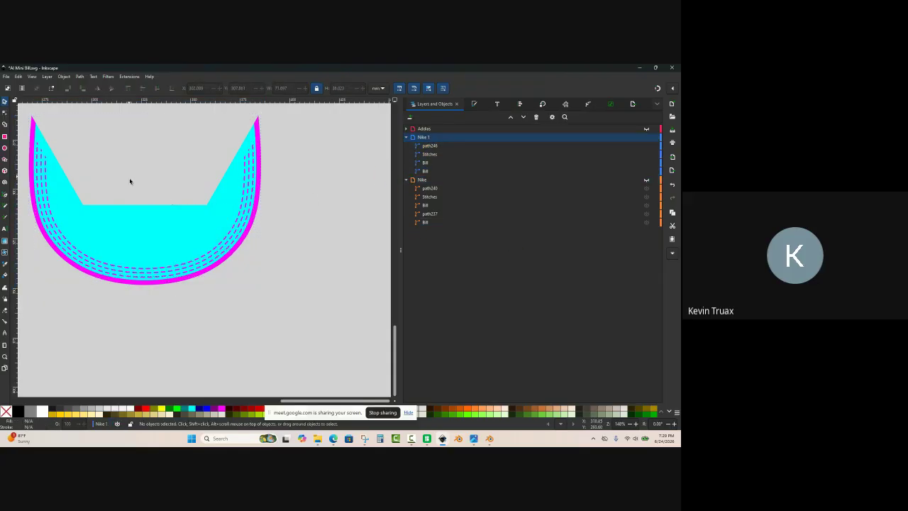
pyautogui.moveTo(130, 182); pyautogui.dragTo(210, 239)
pyautogui.press('Delete')
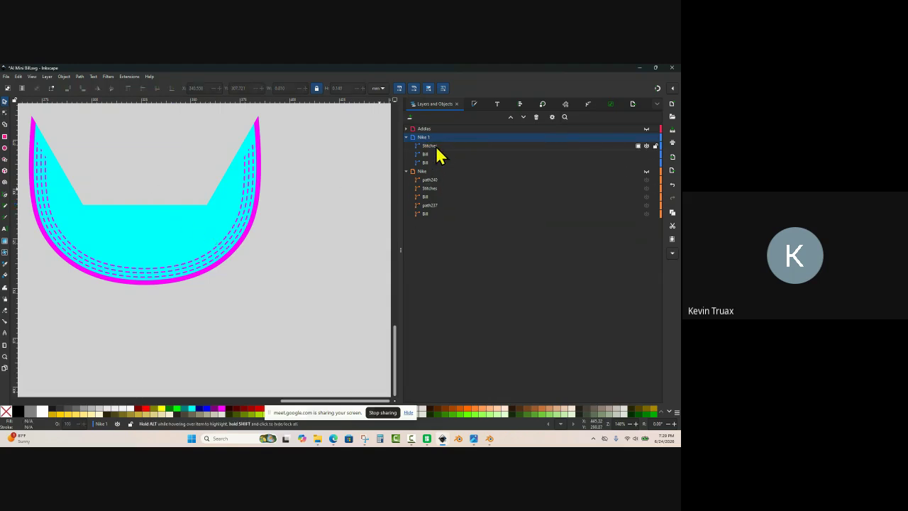
pyautogui.click(205, 227)
pyautogui.click(256, 231)
pyautogui.click(335, 227)
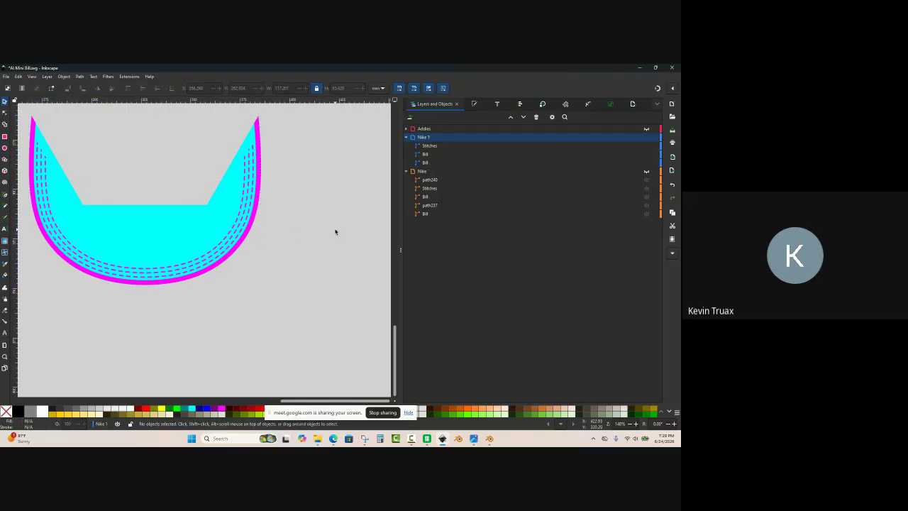
pyautogui.moveTo(309, 224); pyautogui.dragTo(317, 227, button='middle')
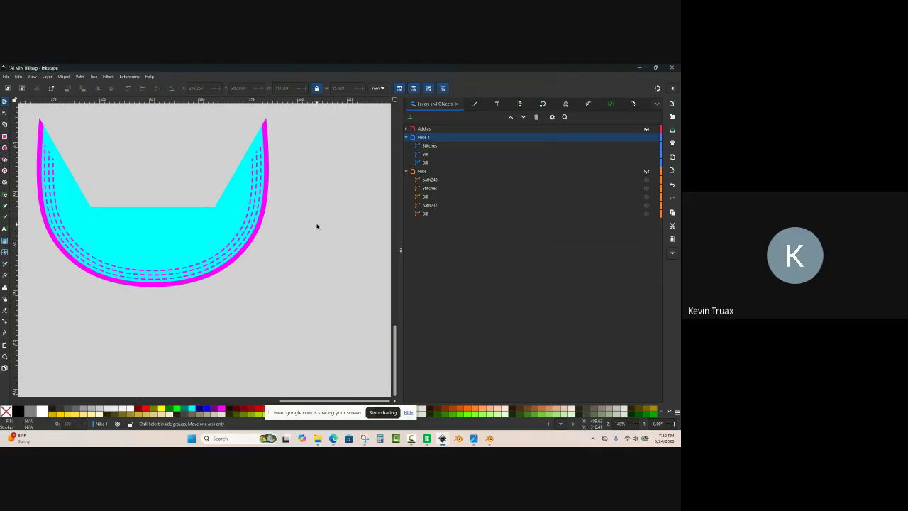
pyautogui.hotkey('ctrl', 'i')
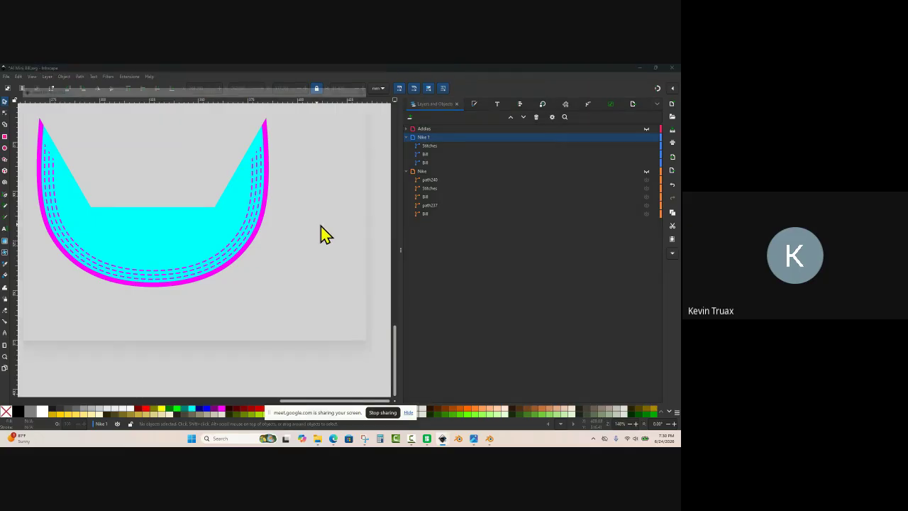
pyautogui.click(18, 130)
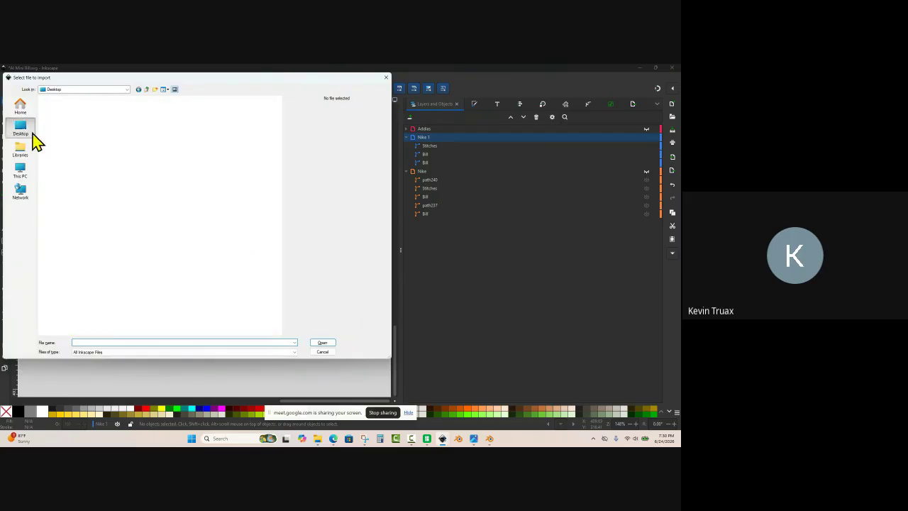
pyautogui.click(326, 352)
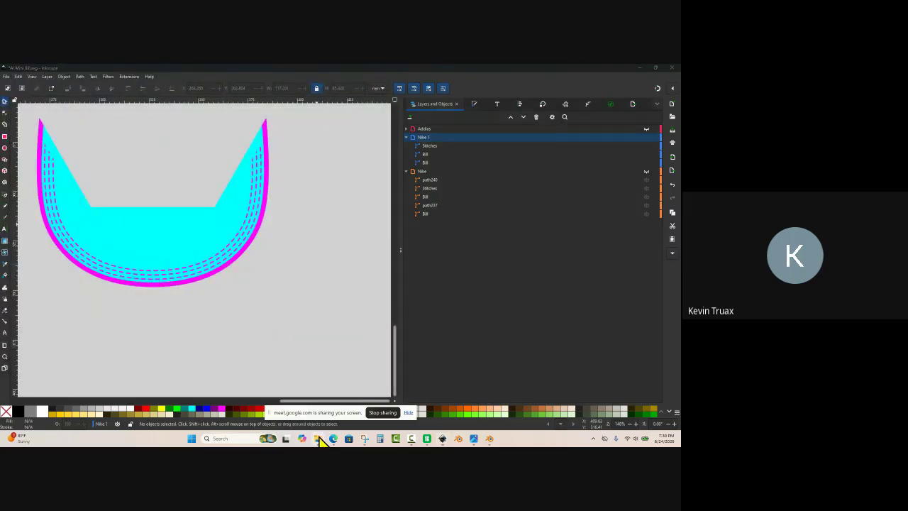
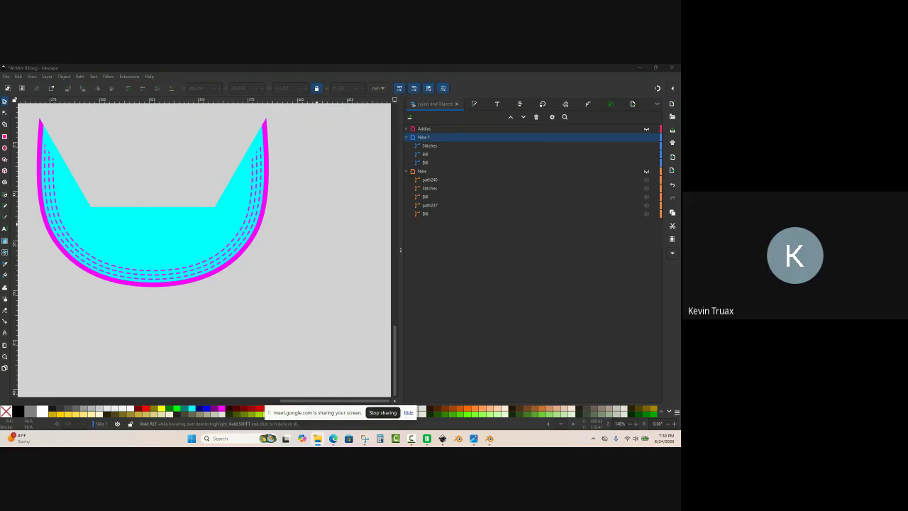
# Step: Try the Texas star artwork over the bill in the Nike 1 layer and delete it
pyautogui.moveTo(318, 192); pyautogui.dragTo(316, 288)
pyautogui.click(249, 234)
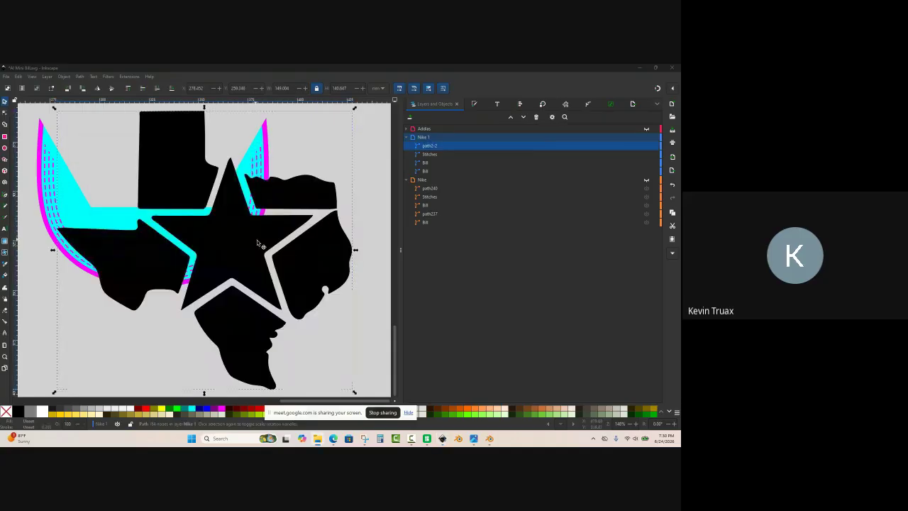
pyautogui.keyDown('ctrl'); pyautogui.scroll(-3, 260, 245); pyautogui.keyUp('ctrl')
pyautogui.keyDown('ctrl'); pyautogui.scroll(2, 266, 249); pyautogui.keyUp('ctrl')
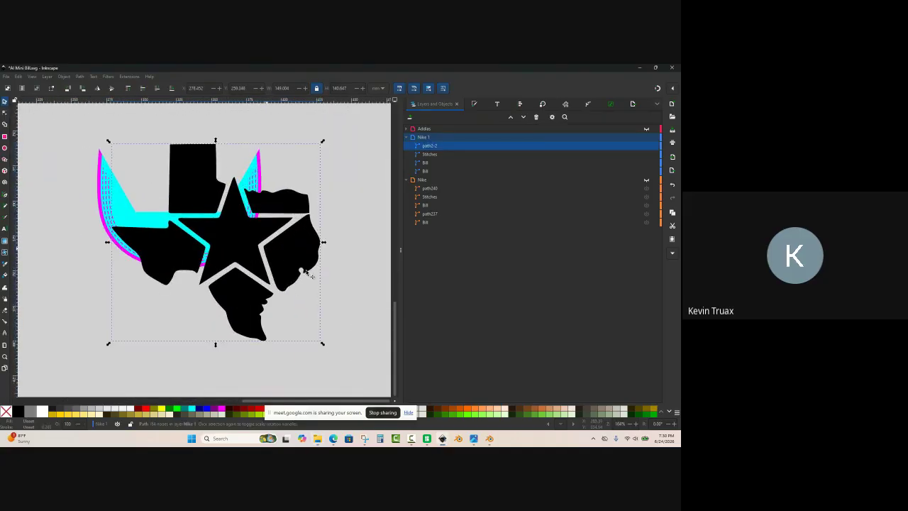
pyautogui.press('Delete')
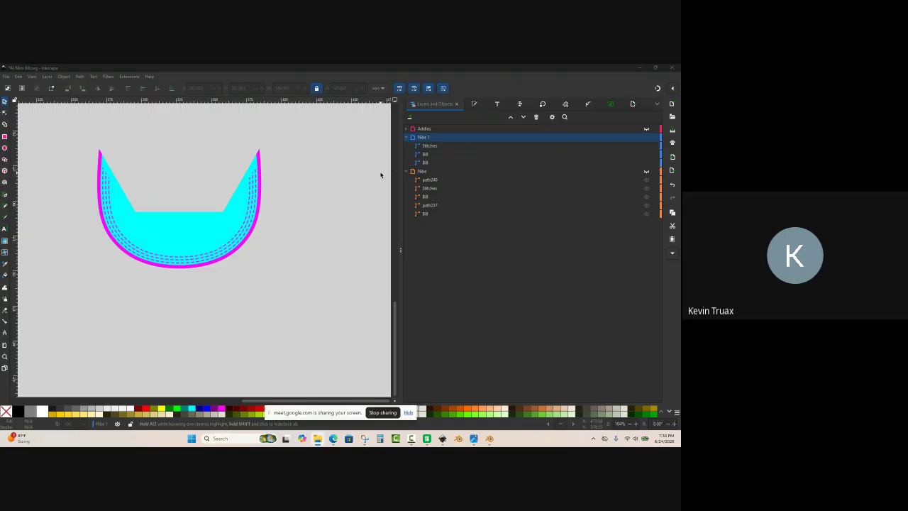
# Step: Switch to the Edge browser, close the Nike logo preview and search Bing for a Cowboys logo
pyautogui.moveTo(334, 438)
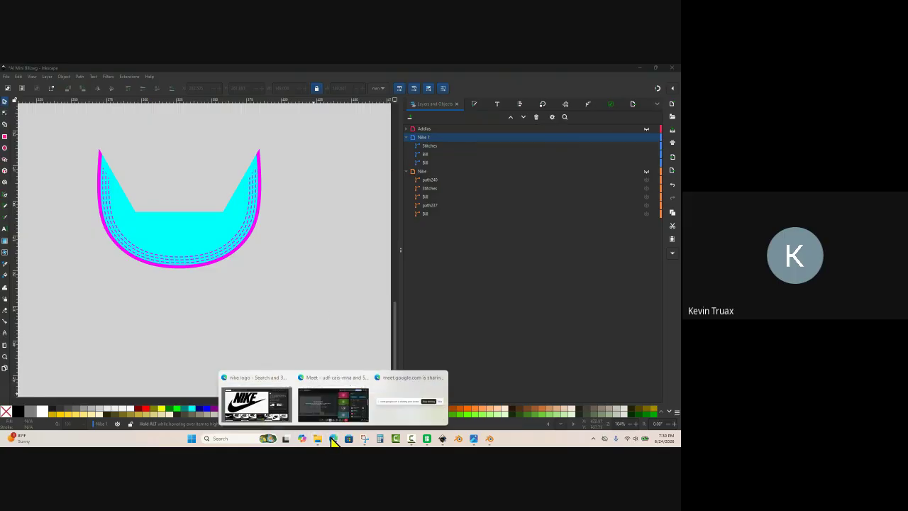
pyautogui.click(255, 403)
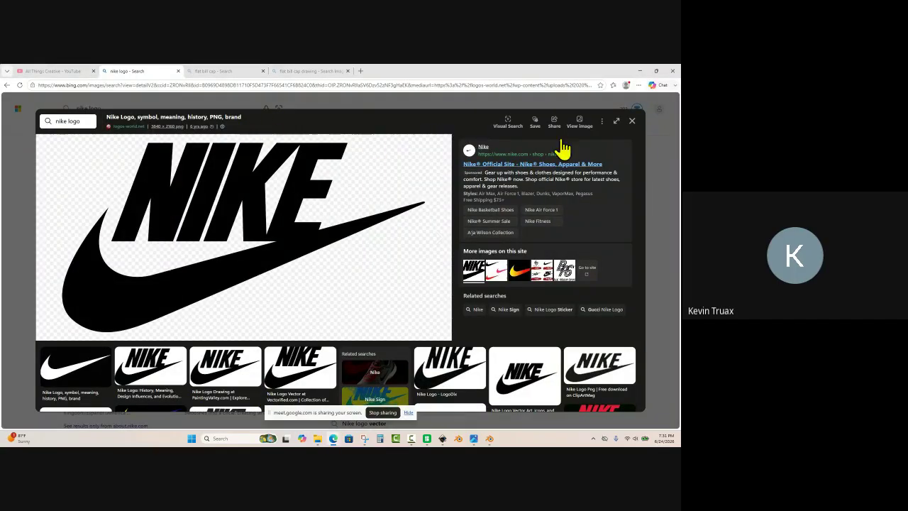
pyautogui.click(632, 121)
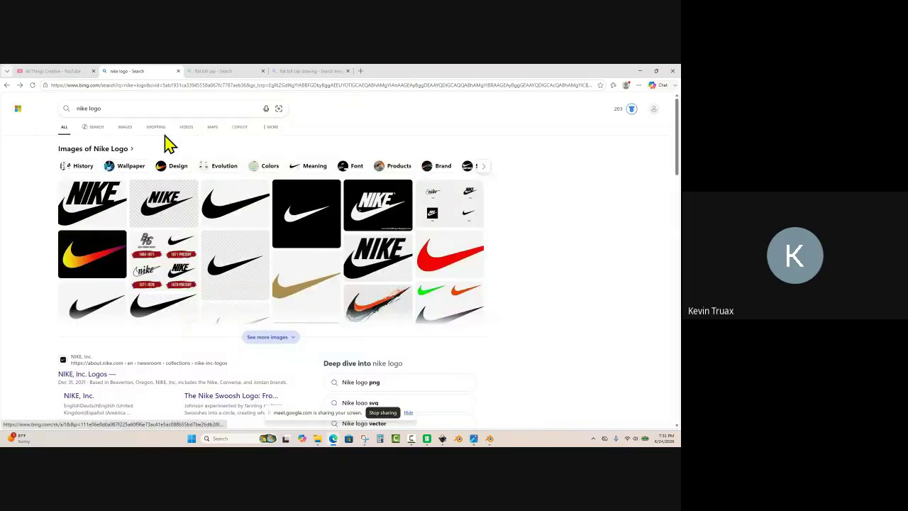
pyautogui.click(117, 110)
pyautogui.moveTo(122, 112); pyautogui.dragTo(6, 105)
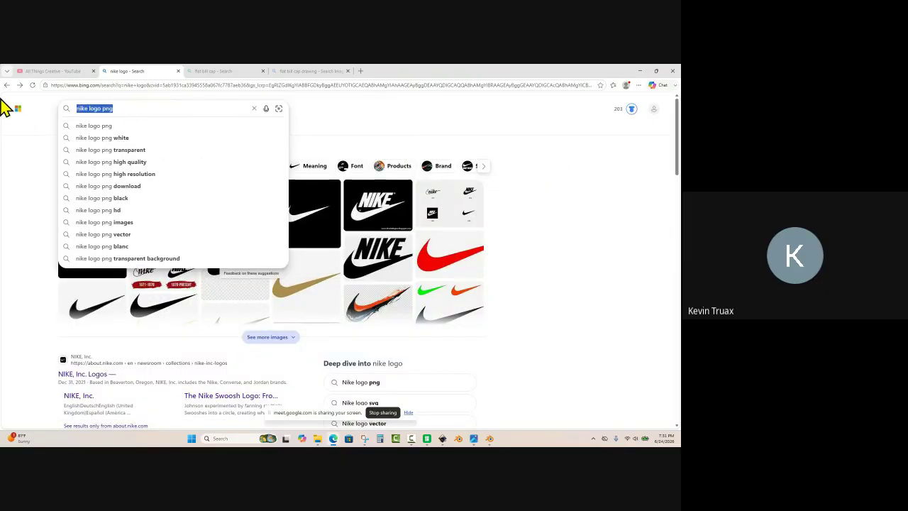
pyautogui.write('cowbo')
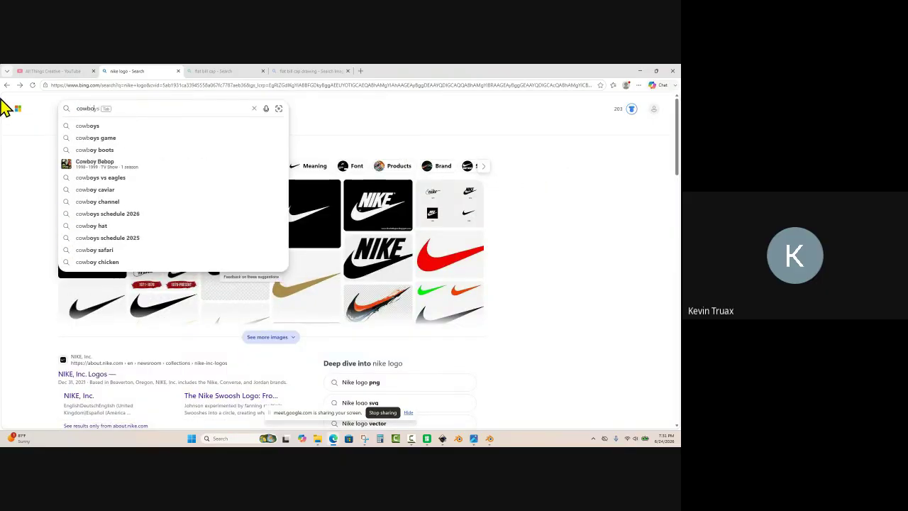
pyautogui.write('yss')
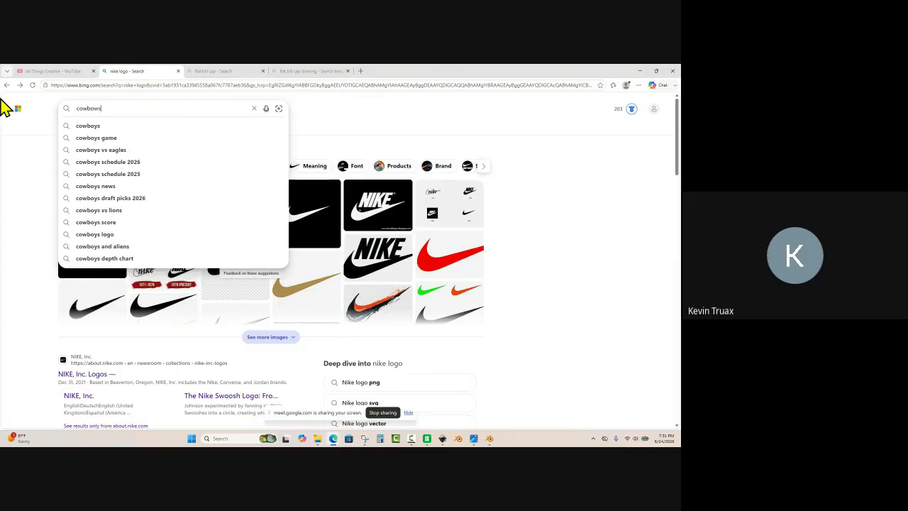
pyautogui.write(' logo')
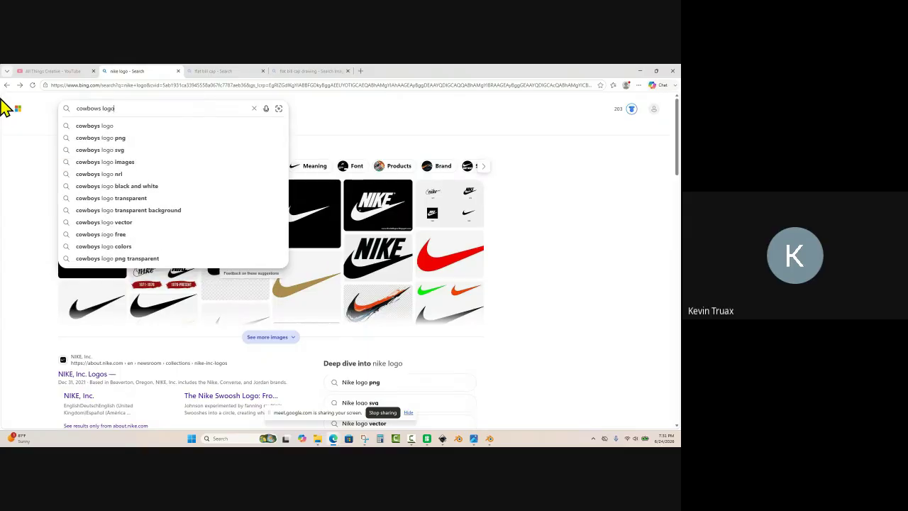
pyautogui.press('Return')
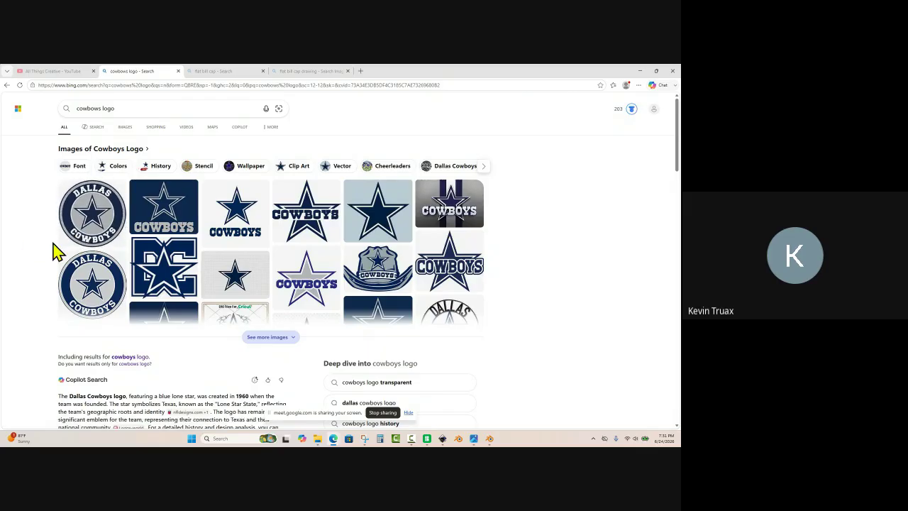
# Step: Open the transparent Dallas Cowboys logo with the star above the COWBOYS wordmark and copy the image
pyautogui.click(239, 246)
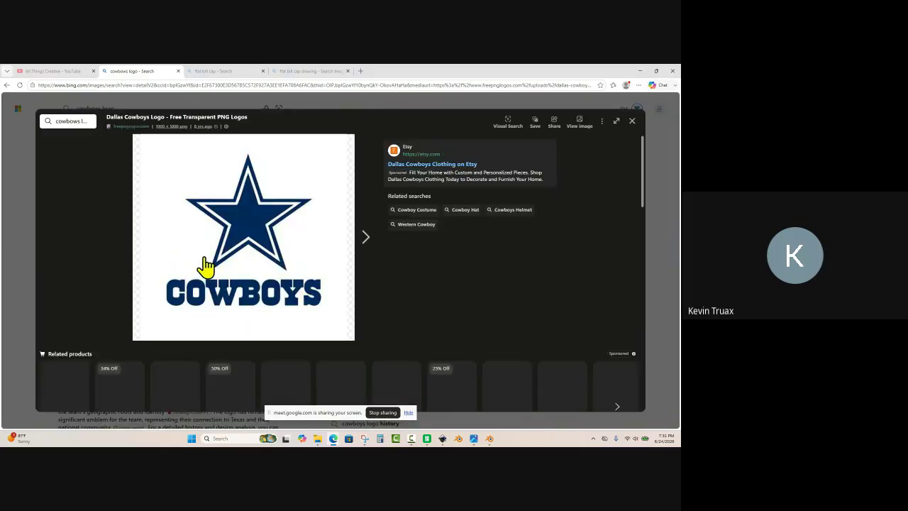
pyautogui.rightClick(208, 259)
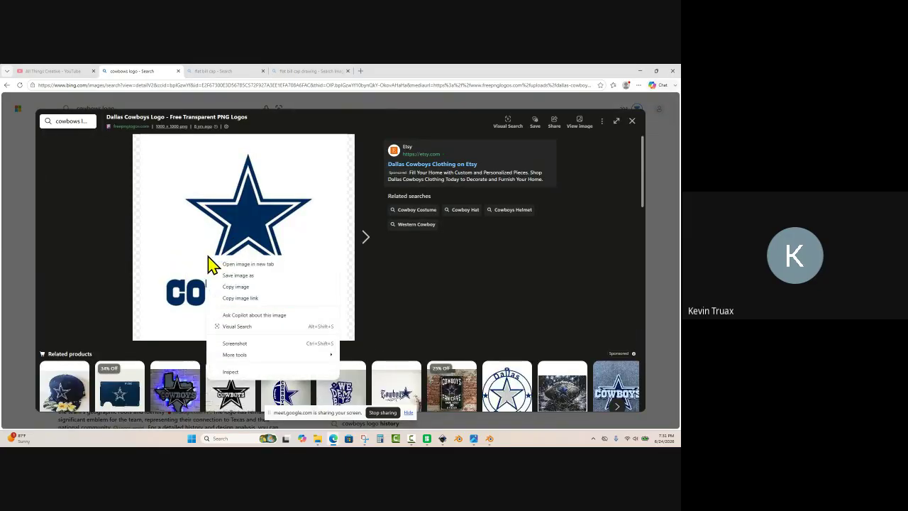
pyautogui.click(237, 287)
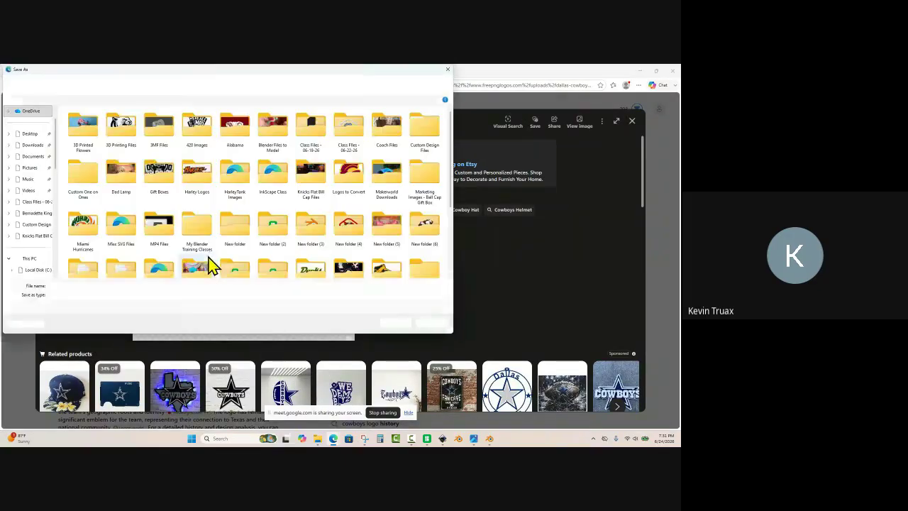
pyautogui.click(432, 323)
pyautogui.rightClick(239, 264)
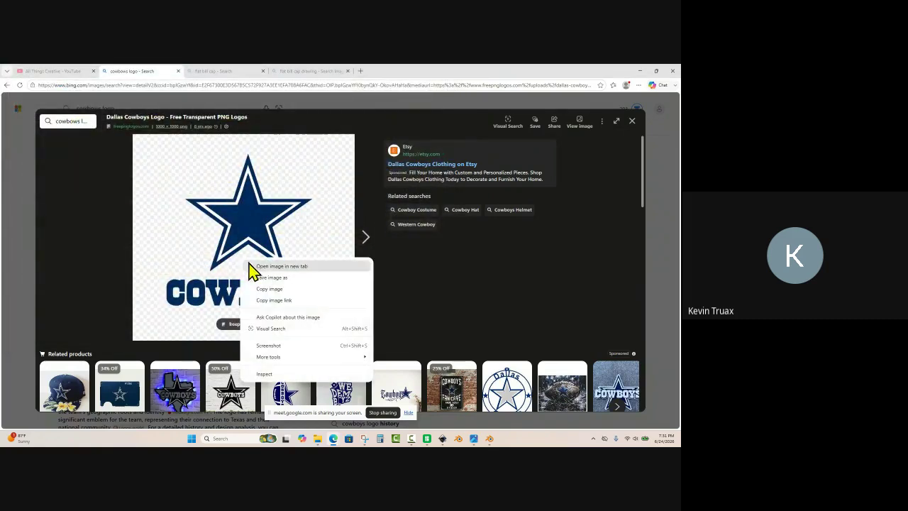
pyautogui.click(272, 290)
# Step: Switch to the mini bill drawing in Inkscape and paste the copied Cowboys logo image into the Nike 1 layer
pyautogui.moveTo(445, 438)
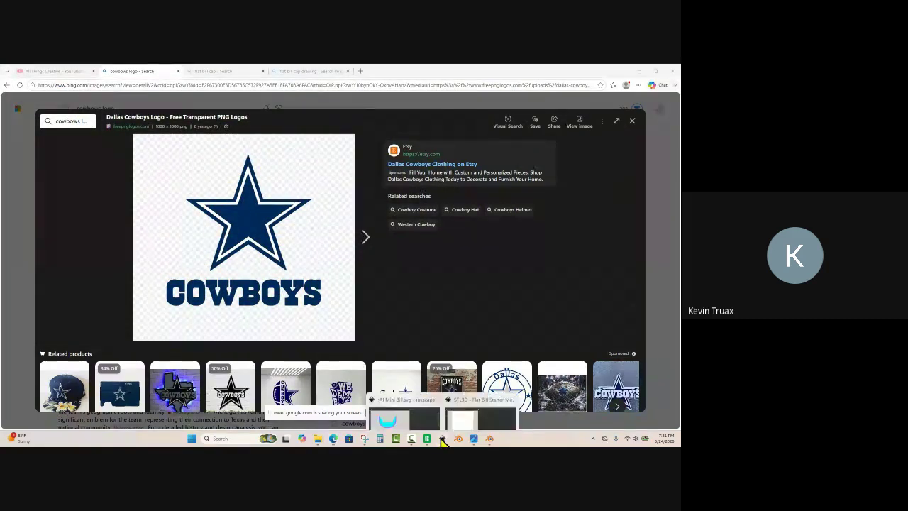
pyautogui.click(462, 410)
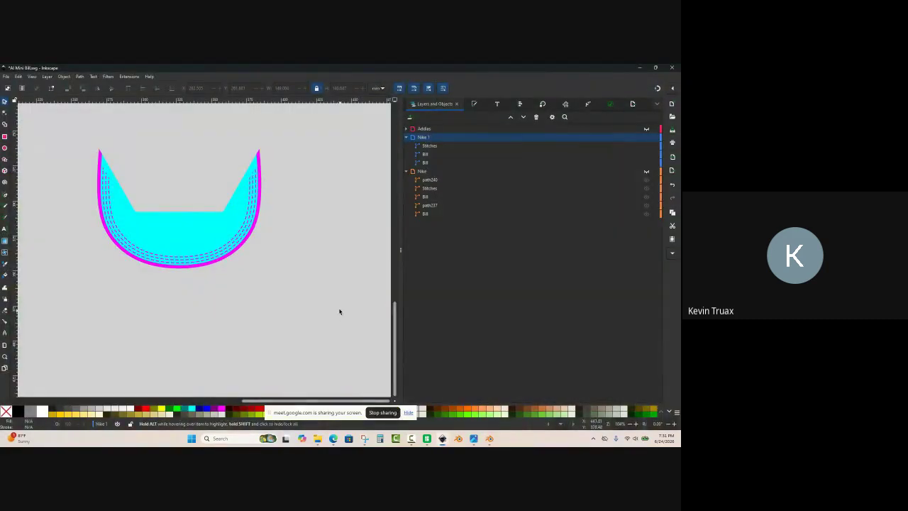
pyautogui.rightClick(300, 273)
pyautogui.click(288, 284)
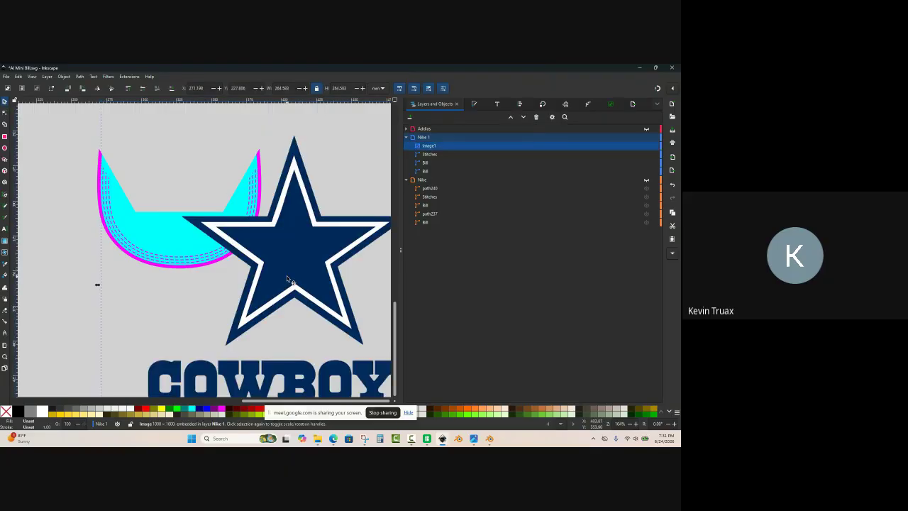
# Step: Trace the pasted Cowboys image into a path with a single-scan Brightness cutoff
pyautogui.keyDown('ctrl'); pyautogui.scroll(-2, 287, 275); pyautogui.keyUp('ctrl')
pyautogui.keyDown('ctrl'); pyautogui.scroll(1, 253, 248); pyautogui.keyUp('ctrl')
pyautogui.rightClick(255, 247)
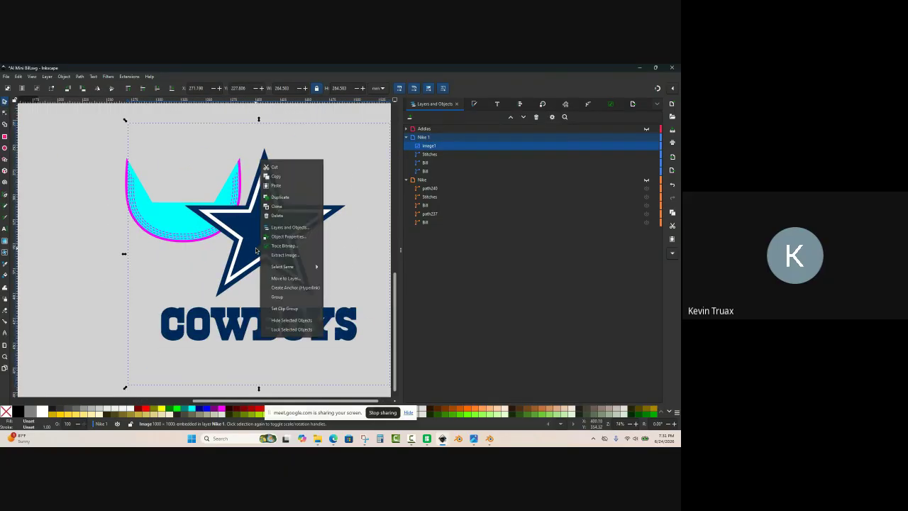
pyautogui.click(294, 247)
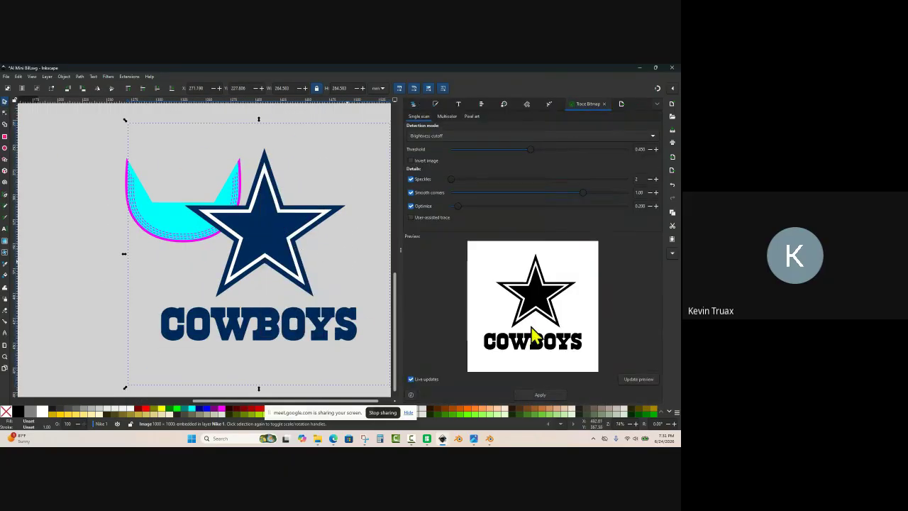
pyautogui.click(541, 395)
# Step: Move the black traced logo off the blue Cowboys image and delete the original image
pyautogui.keyDown('ctrl'); pyautogui.scroll(-2, 291, 237); pyautogui.keyUp('ctrl')
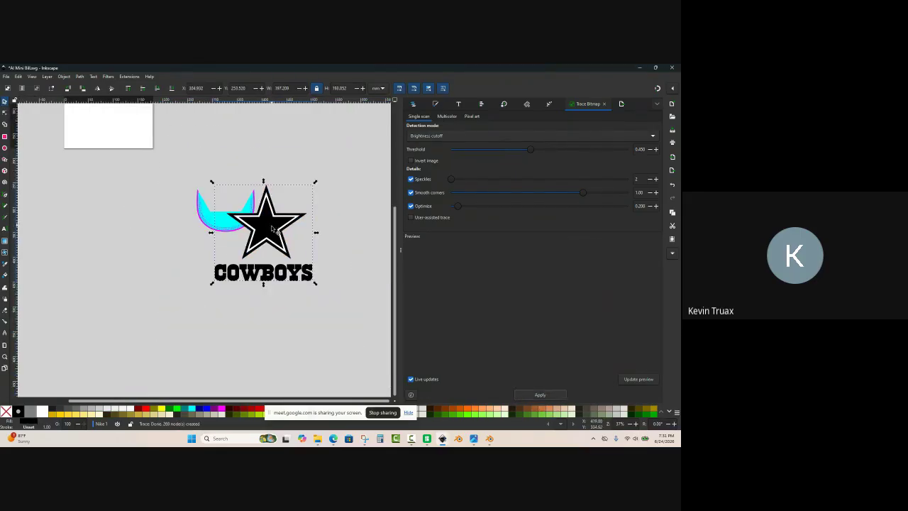
pyautogui.moveTo(291, 236); pyautogui.dragTo(350, 272)
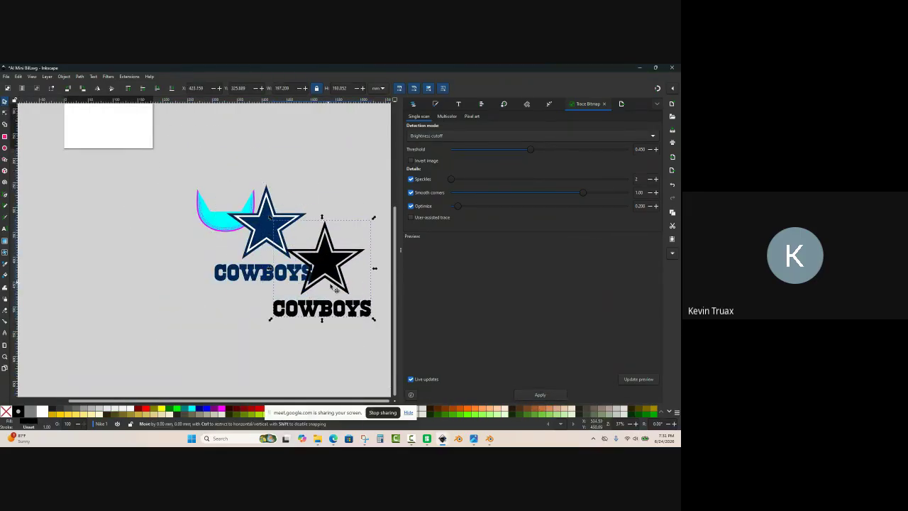
pyautogui.moveTo(280, 312); pyautogui.dragTo(314, 319)
pyautogui.press('Escape')
pyautogui.click(262, 244)
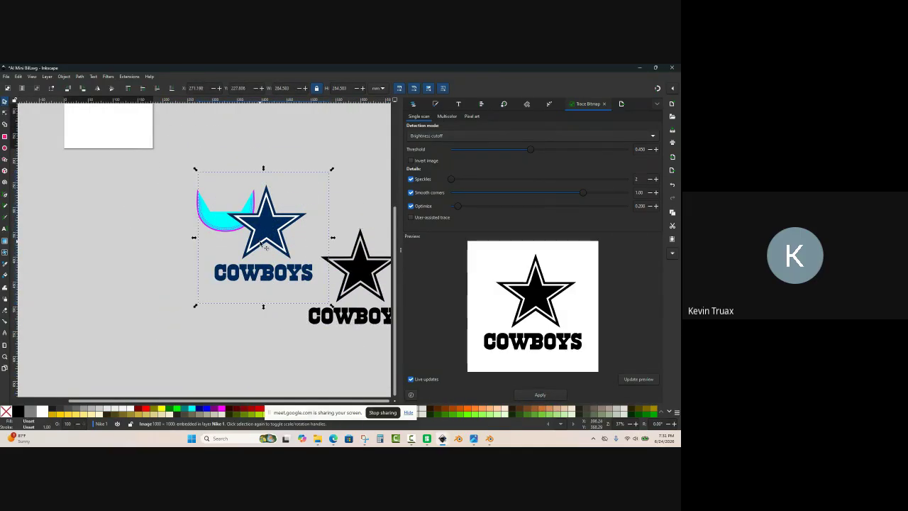
pyautogui.press('Delete')
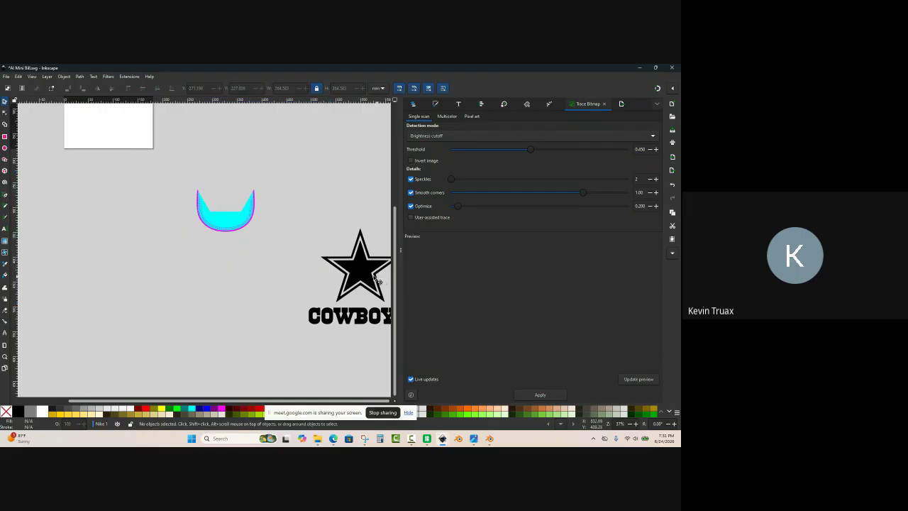
# Step: Move the black traced Cowboys logo nearer the cyan bill and break it apart into separate paths
pyautogui.moveTo(380, 283); pyautogui.dragTo(327, 262)
pyautogui.keyDown('ctrl'); pyautogui.scroll(2, 325, 260); pyautogui.keyUp('ctrl')
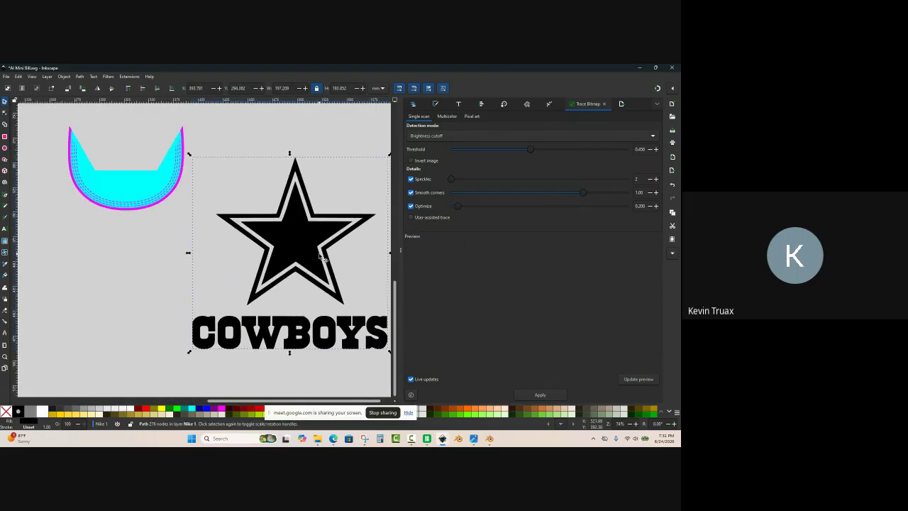
pyautogui.rightClick(323, 259)
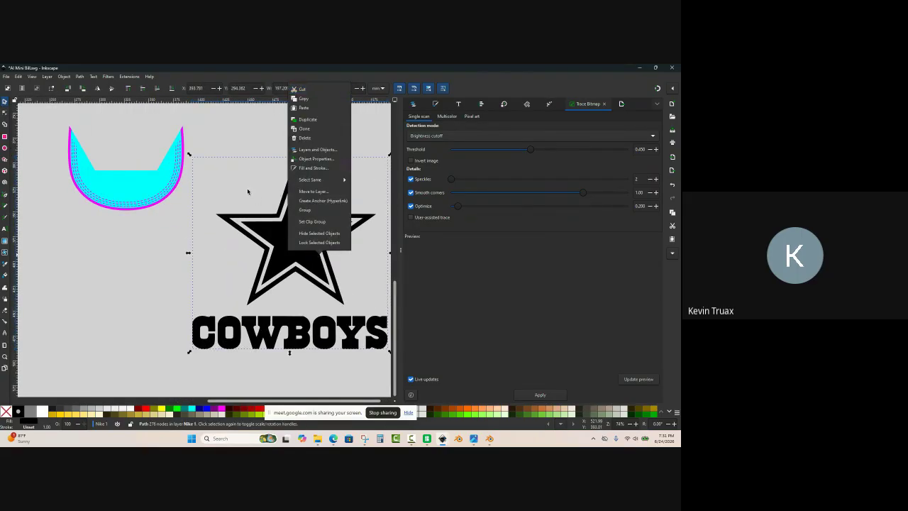
pyautogui.press('Escape')
pyautogui.click(79, 77)
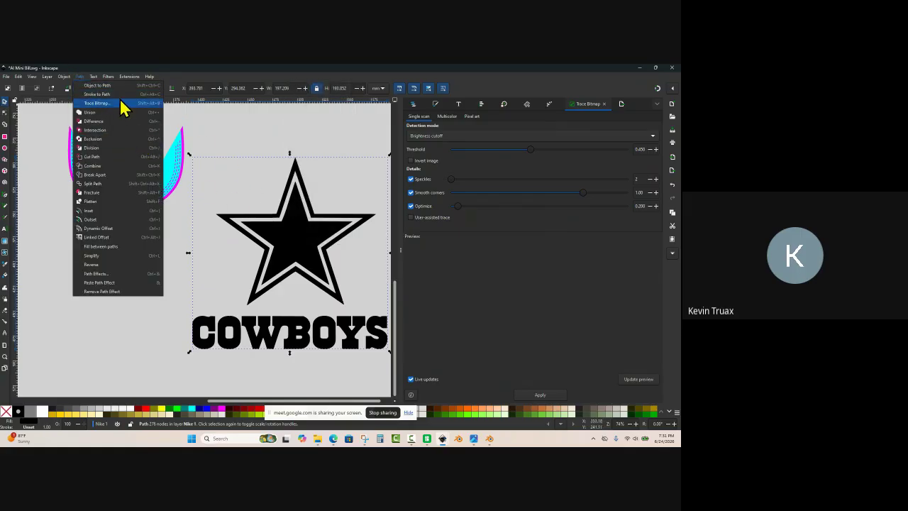
pyautogui.click(111, 175)
pyautogui.click(196, 260)
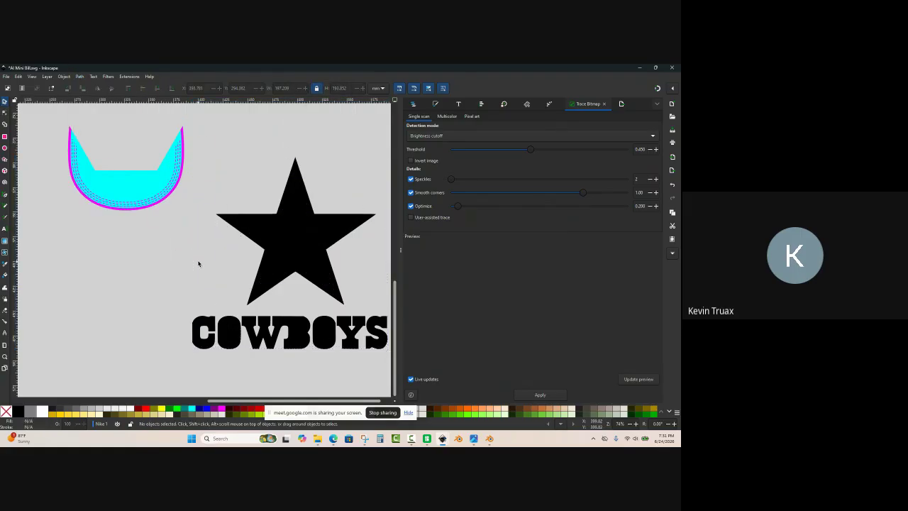
# Step: Combine all the COWBOYS letter pieces into a single path so the letter holes are cut out
pyautogui.keyDown('ctrl'); pyautogui.scroll(-2, 196, 262); pyautogui.keyUp('ctrl')
pyautogui.moveTo(183, 287); pyautogui.dragTo(312, 319)
pyautogui.keyDown('ctrl'); pyautogui.scroll(1, 222, 277); pyautogui.keyUp('ctrl')
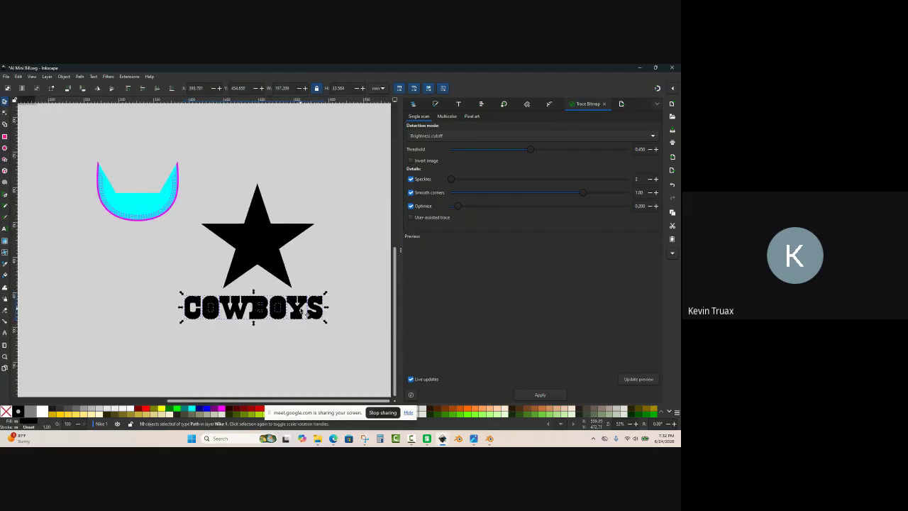
pyautogui.hotkey('ctrl', 'k')
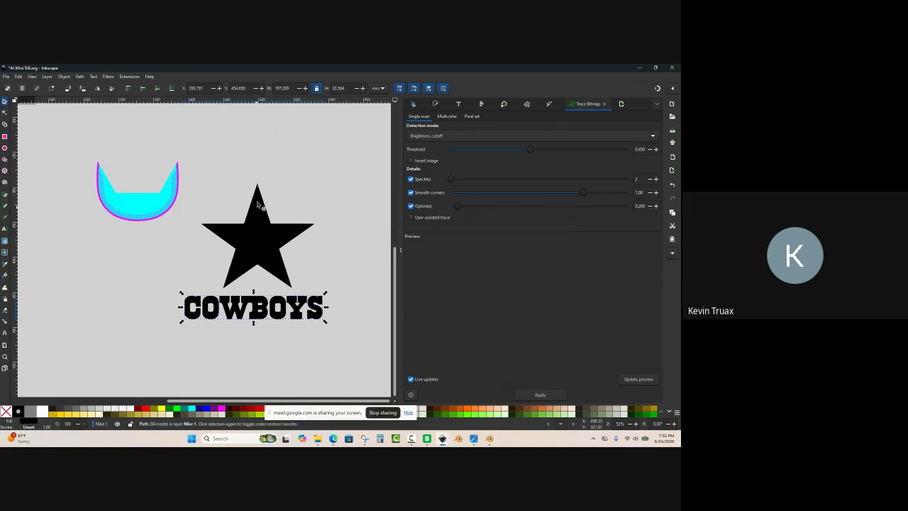
# Step: Delete all the star pieces above the COWBOYS wordmark
pyautogui.click(217, 171)
pyautogui.moveTo(199, 153); pyautogui.dragTo(318, 293)
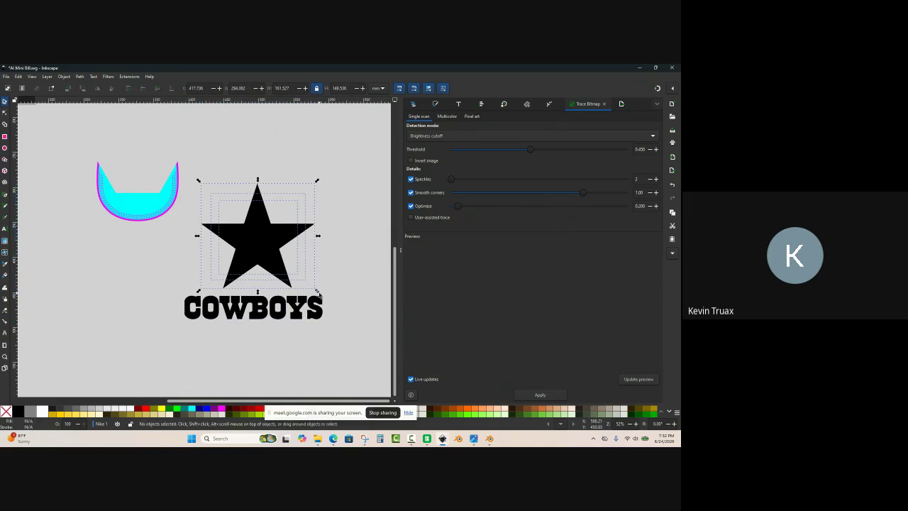
pyautogui.press('Delete')
# Step: Move the COWBOYS wordmark onto the cyan bill and scale it down proportionally to about 96 mm wide
pyautogui.keyDown('ctrl'); pyautogui.scroll(1, 311, 291); pyautogui.keyUp('ctrl')
pyautogui.click(275, 331)
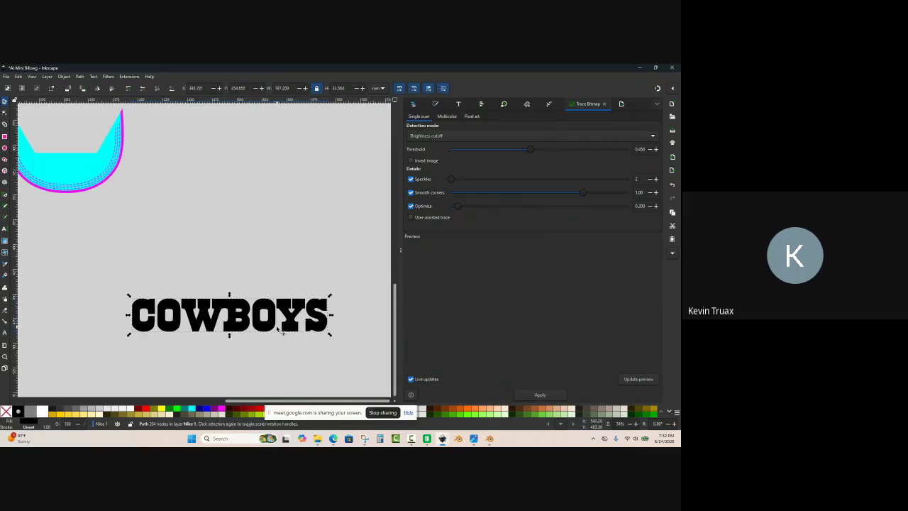
pyautogui.moveTo(275, 331); pyautogui.dragTo(163, 193)
pyautogui.keyDown('ctrl'); pyautogui.scroll(-1, 302, 254); pyautogui.keyUp('ctrl')
pyautogui.keyDown('ctrl'); pyautogui.scroll(2, 142, 163); pyautogui.keyUp('ctrl')
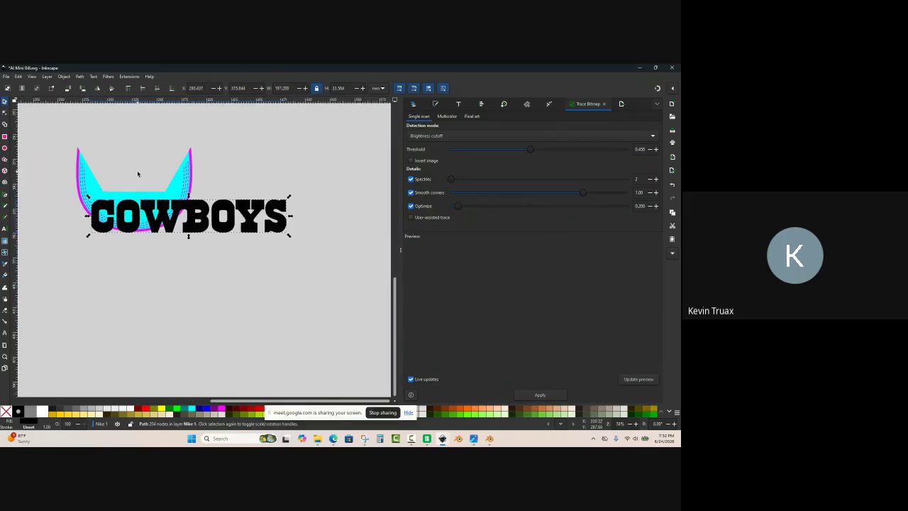
pyautogui.moveTo(350, 262); pyautogui.dragTo(209, 264)
pyautogui.keyDown('ctrl'); pyautogui.scroll(1, 106, 217); pyautogui.keyUp('ctrl')
pyautogui.keyDown('ctrl'); pyautogui.scroll(1, 106, 218); pyautogui.keyUp('ctrl')
# Step: Rotate the COWBOYS wordmark slightly clockwise and reposition it across the front of the bill
pyautogui.click(151, 225)
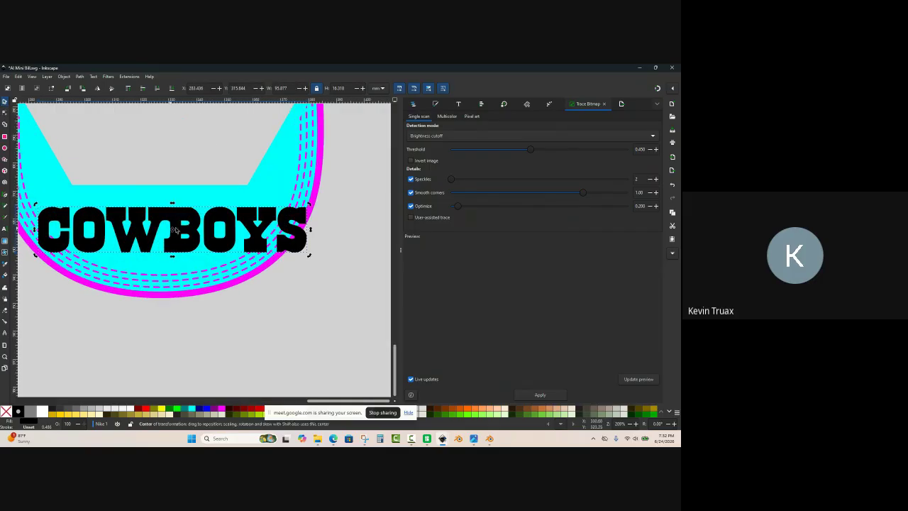
pyautogui.moveTo(310, 259); pyautogui.dragTo(303, 272)
pyautogui.moveTo(213, 232); pyautogui.dragTo(201, 219)
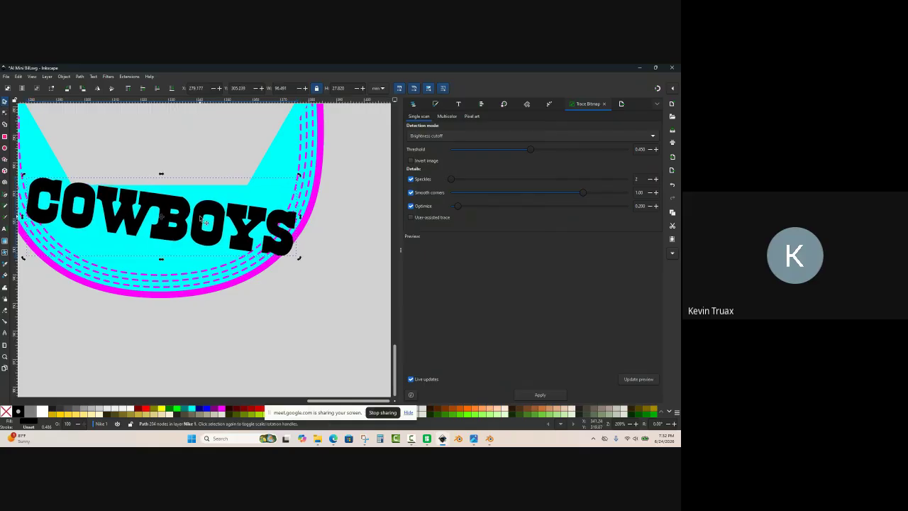
# Step: Enlarge the tilted COWBOYS wordmark to about 102 mm wide and nudge it up and left so it overhangs the bill's edges
pyautogui.click(283, 275)
pyautogui.click(293, 252)
pyautogui.keyDown('ctrl'); pyautogui.scroll(1, 293, 254); pyautogui.keyUp('ctrl')
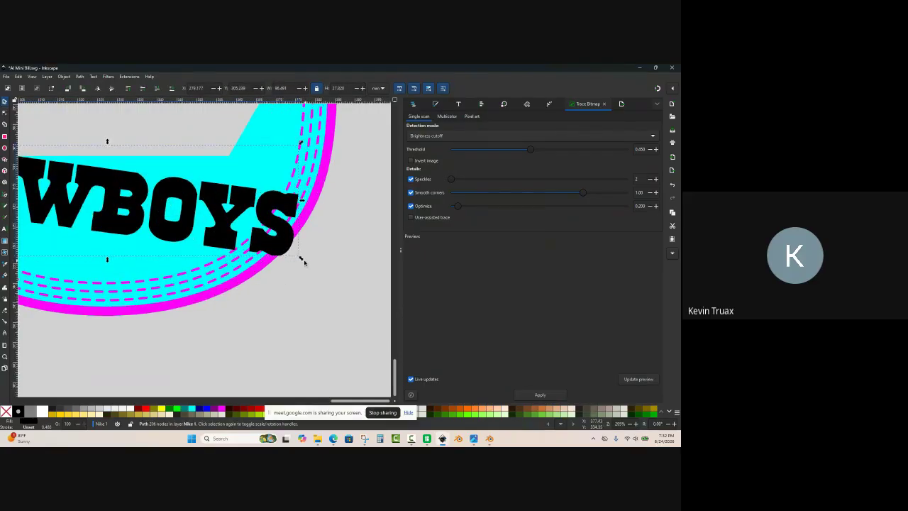
pyautogui.moveTo(300, 260); pyautogui.dragTo(312, 269)
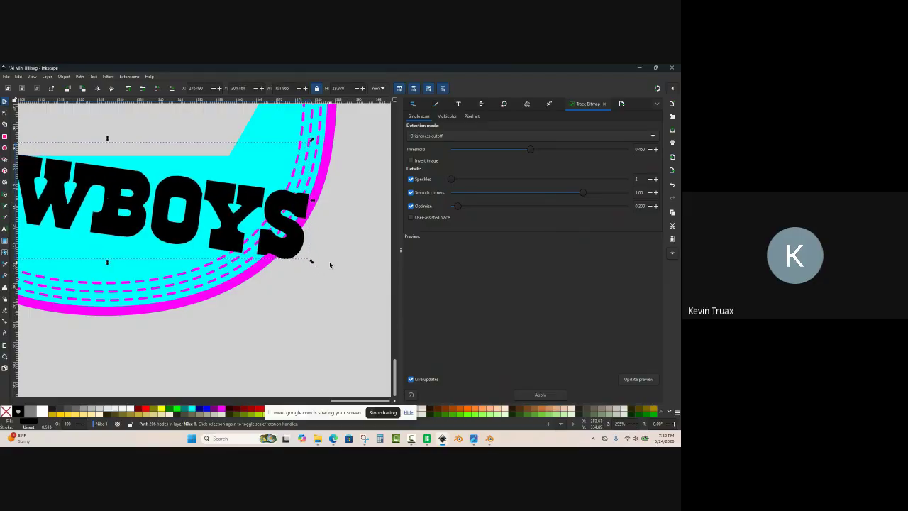
pyautogui.keyDown('ctrl'); pyautogui.scroll(-2, 313, 268); pyautogui.keyUp('ctrl')
pyautogui.keyDown('ctrl'); pyautogui.scroll(1, 214, 234); pyautogui.keyUp('ctrl')
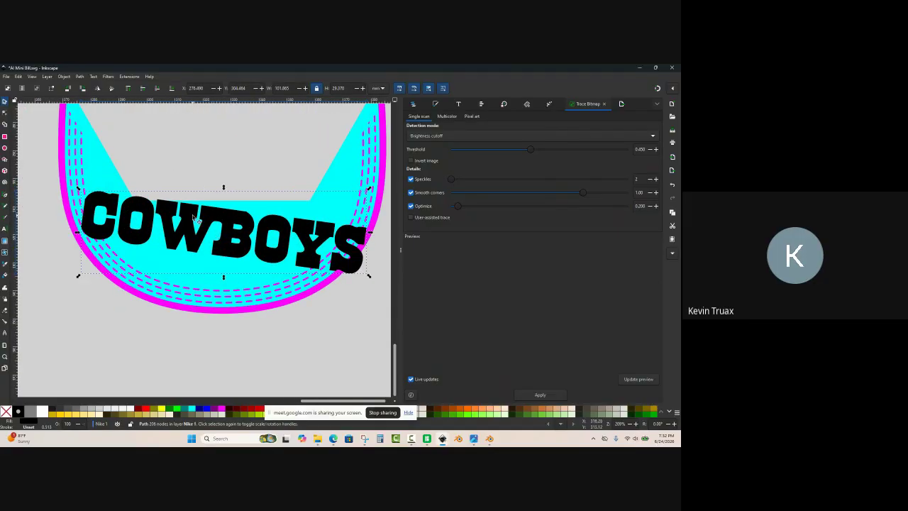
pyautogui.moveTo(191, 216); pyautogui.dragTo(189, 211)
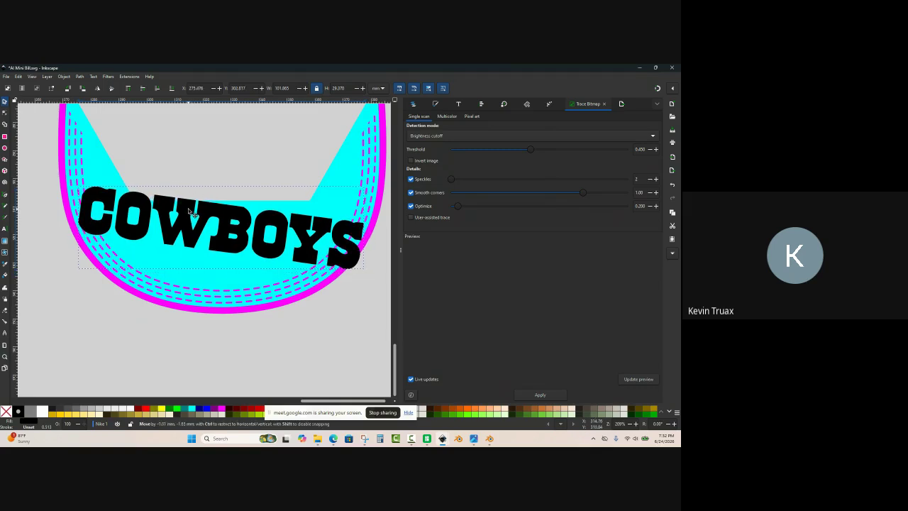
pyautogui.click(249, 330)
# Step: Duplicate the cyan bill shape so the copy covers the COWBOYS wordmark
pyautogui.scroll(1, 187, 259)
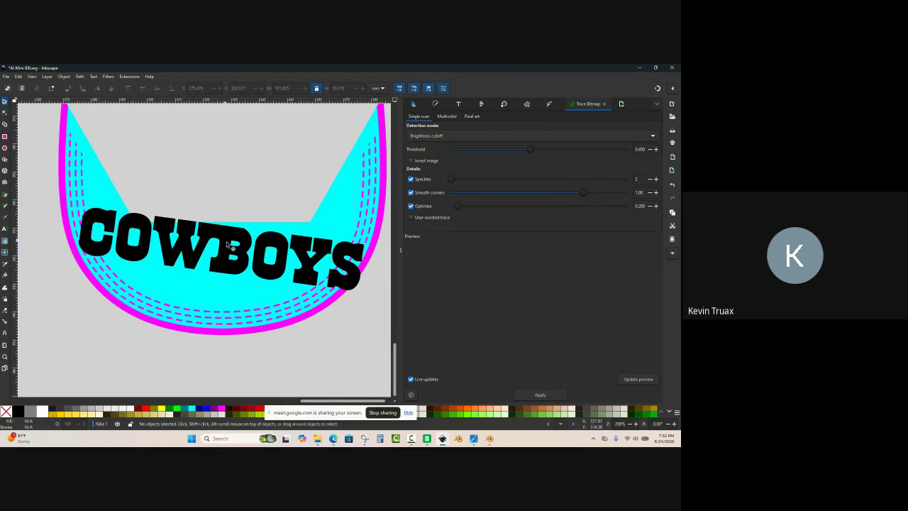
pyautogui.click(298, 232)
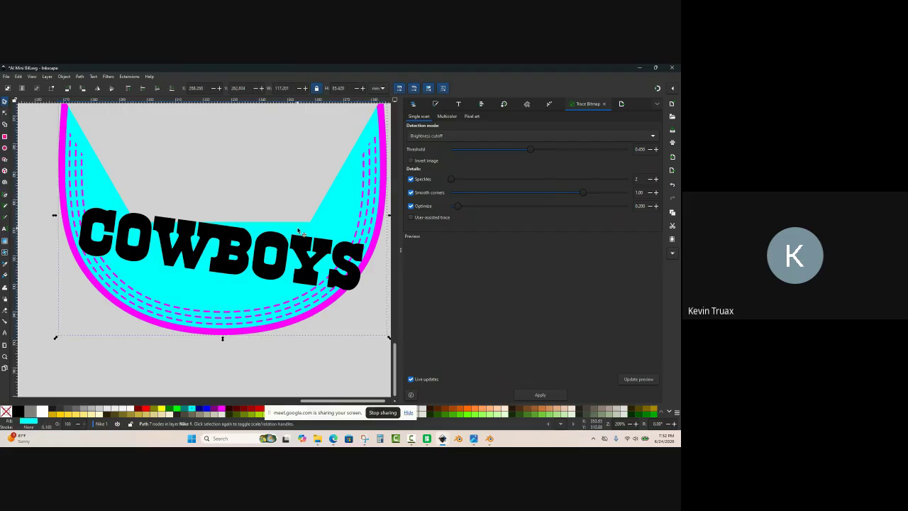
pyautogui.hotkey('ctrl', 'd')
pyautogui.click(239, 192)
# Step: Divide the COWBOYS wordmark using the duplicated cyan bill shape as the cutter
pyautogui.keyDown('ctrl'); pyautogui.scroll(1, 181, 236); pyautogui.keyUp('ctrl')
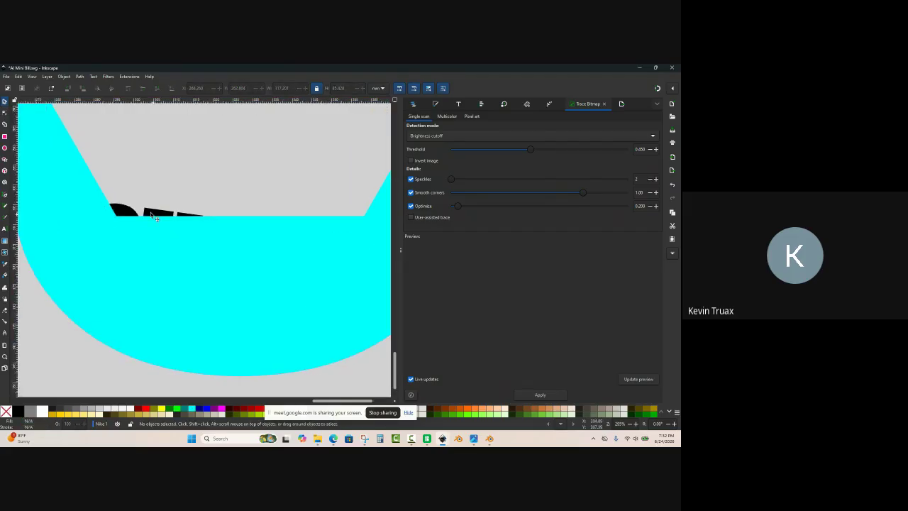
pyautogui.keyDown('ctrl'); pyautogui.scroll(-1, 151, 217); pyautogui.keyUp('ctrl')
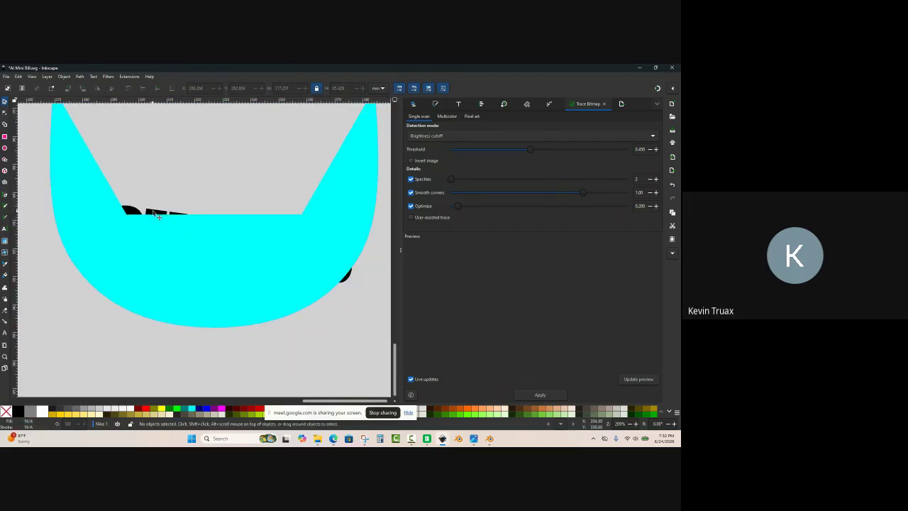
pyautogui.click(206, 235)
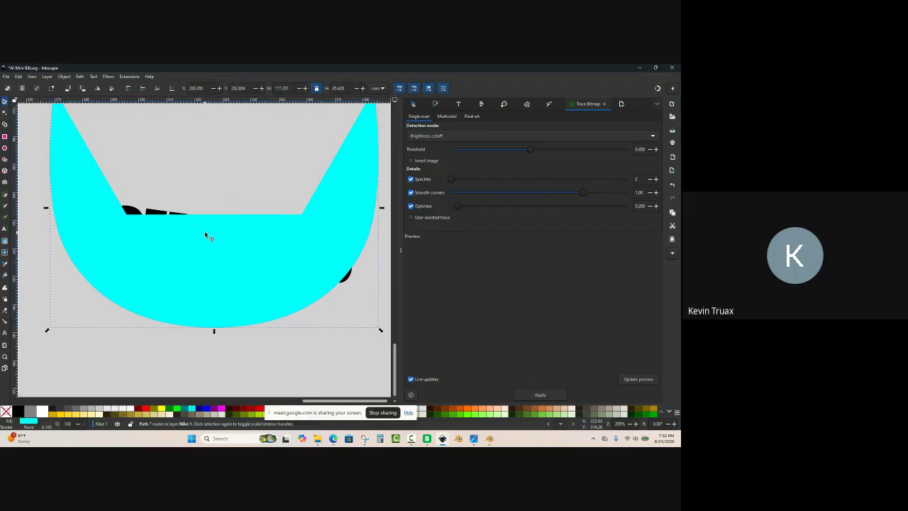
pyautogui.keyDown('ctrl'); pyautogui.scroll(2, 177, 218); pyautogui.keyUp('ctrl')
pyautogui.keyDown('ctrl'); pyautogui.scroll(1, 165, 213); pyautogui.keyUp('ctrl')
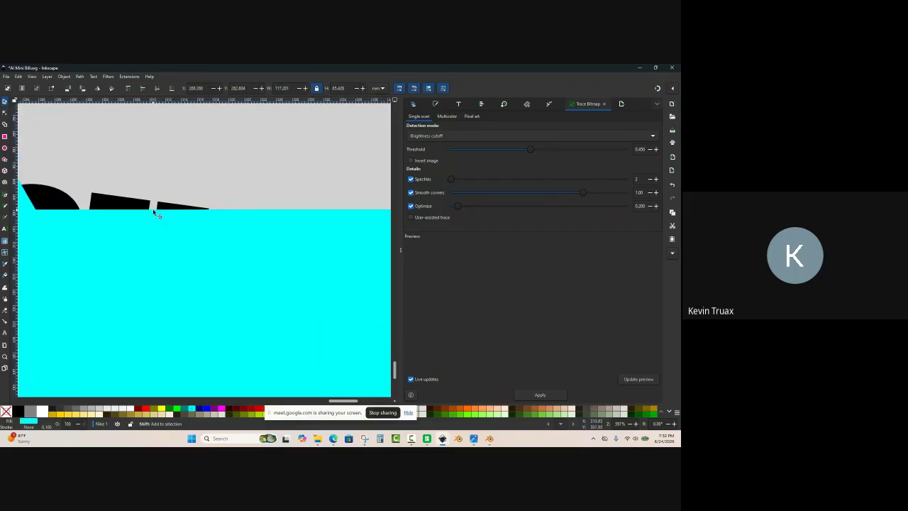
pyautogui.keyDown('shift'); pyautogui.click(113, 204); pyautogui.keyUp('shift')
pyautogui.keyDown('ctrl'); pyautogui.scroll(-2, 131, 208); pyautogui.keyUp('ctrl')
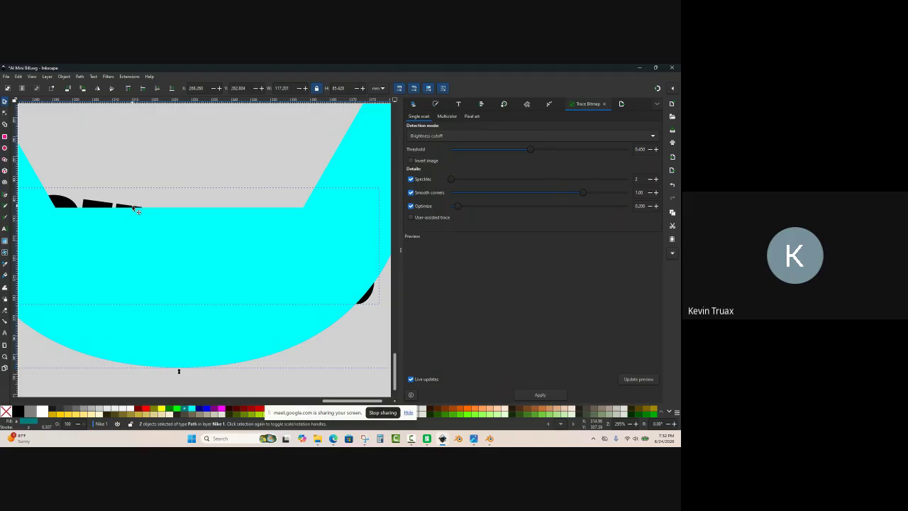
pyautogui.hotkey('ctrl', '/')
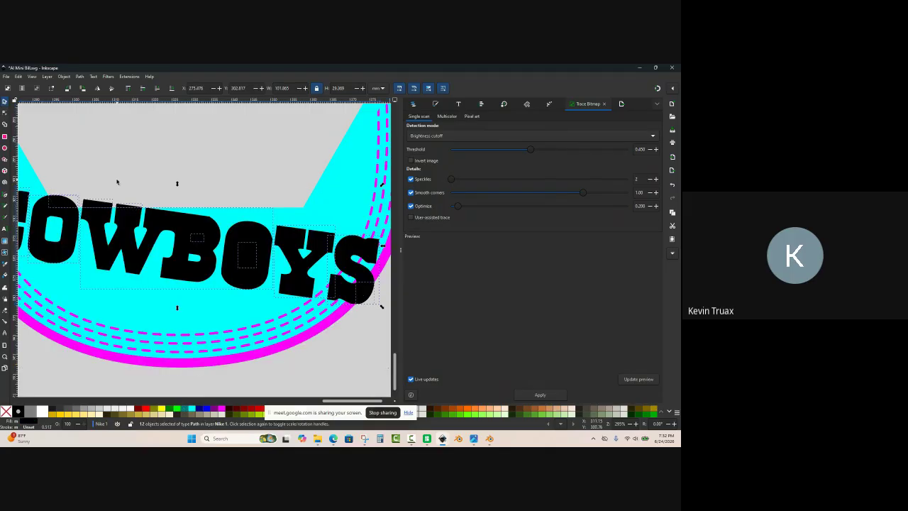
# Step: Delete the cut-off letter pieces that extend beyond the bill's inner straight edge and its lower outer curve
pyautogui.click(69, 199)
pyautogui.keyDown('ctrl'); pyautogui.scroll(1, 67, 198); pyautogui.keyUp('ctrl')
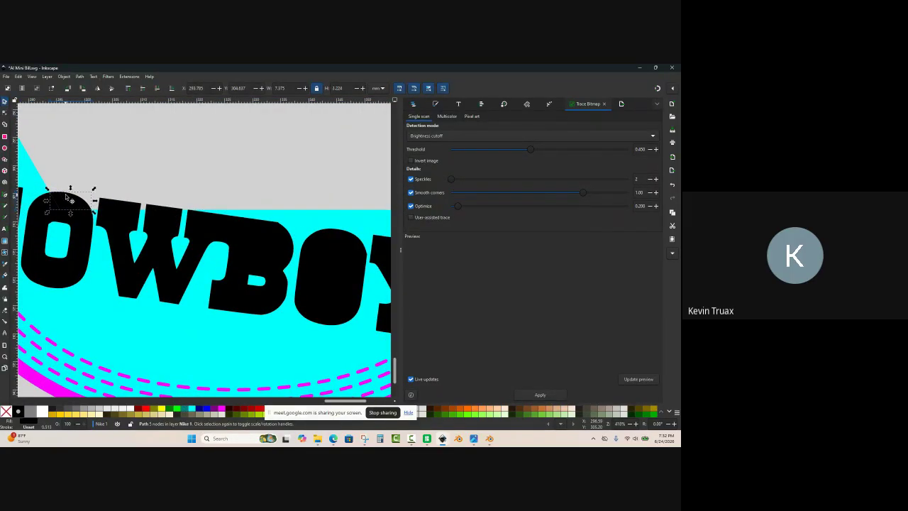
pyautogui.press('Delete')
pyautogui.click(103, 204)
pyautogui.press('Delete')
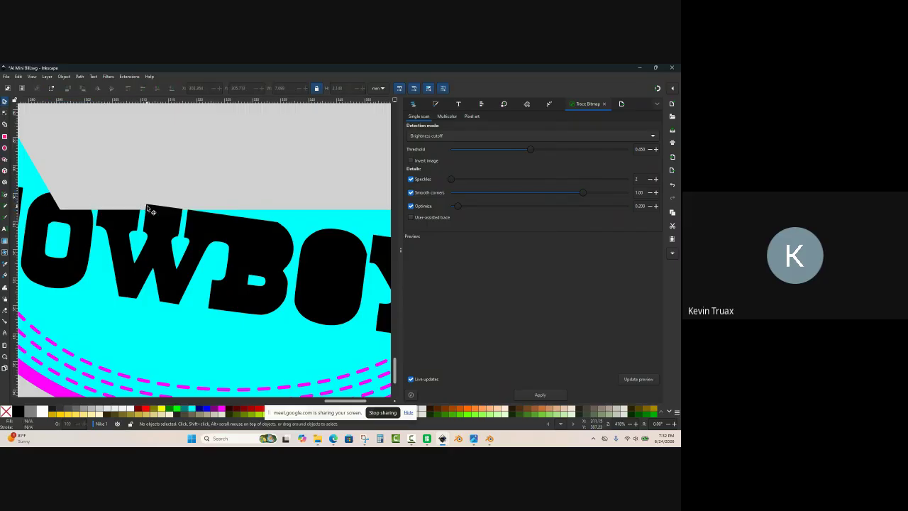
pyautogui.keyDown('ctrl'); pyautogui.scroll(-2, 177, 213); pyautogui.keyUp('ctrl')
pyautogui.keyDown('ctrl'); pyautogui.scroll(3, 348, 274); pyautogui.keyUp('ctrl')
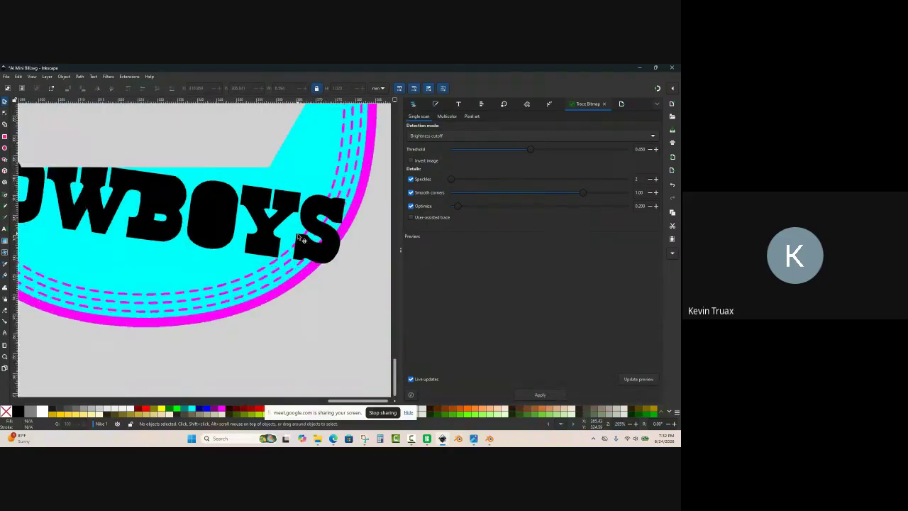
pyautogui.keyDown('ctrl'); pyautogui.scroll(-3, 348, 274); pyautogui.keyUp('ctrl')
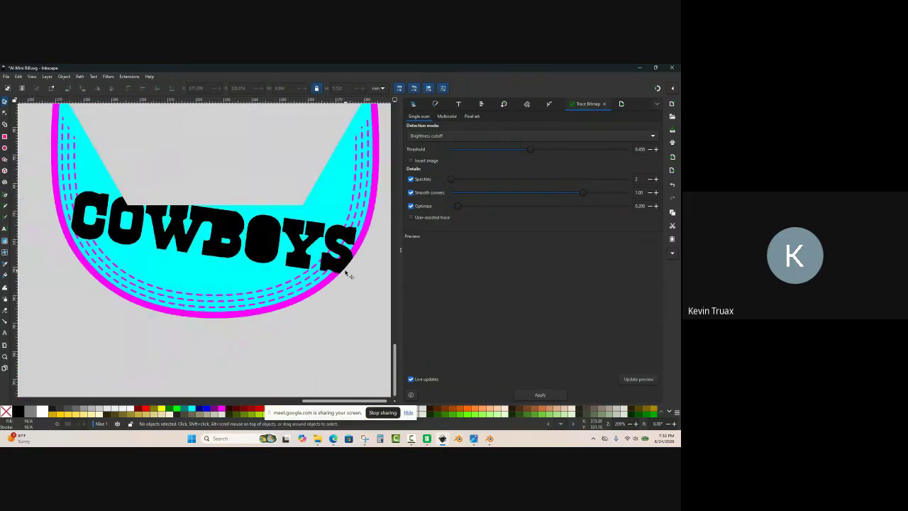
# Step: Select all the remaining COWBOYS letter pieces on the bill and group them
pyautogui.moveTo(34, 272); pyautogui.dragTo(362, 200)
pyautogui.click(45, 288)
pyautogui.moveTo(41, 283); pyautogui.dragTo(321, 192)
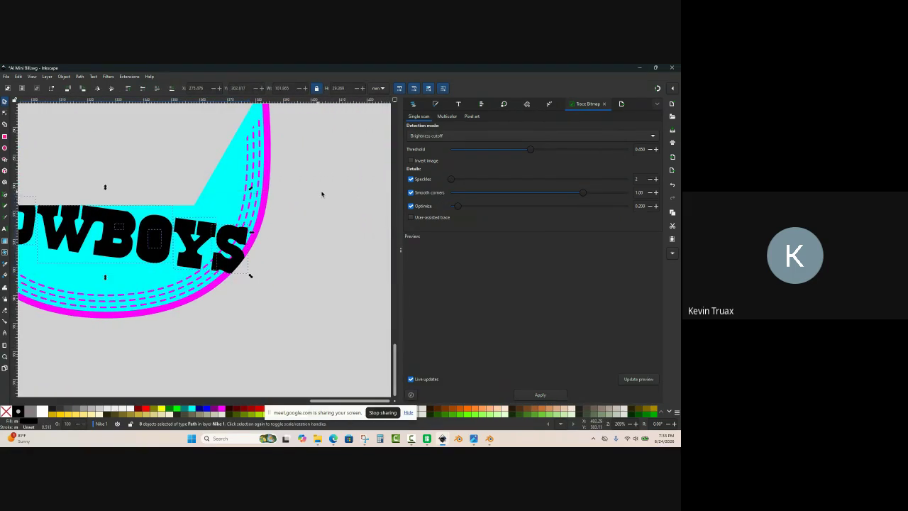
pyautogui.keyDown('ctrl'); pyautogui.scroll(-1, 371, 199); pyautogui.keyUp('ctrl')
pyautogui.keyDown('ctrl'); pyautogui.scroll(1, 184, 210); pyautogui.keyUp('ctrl')
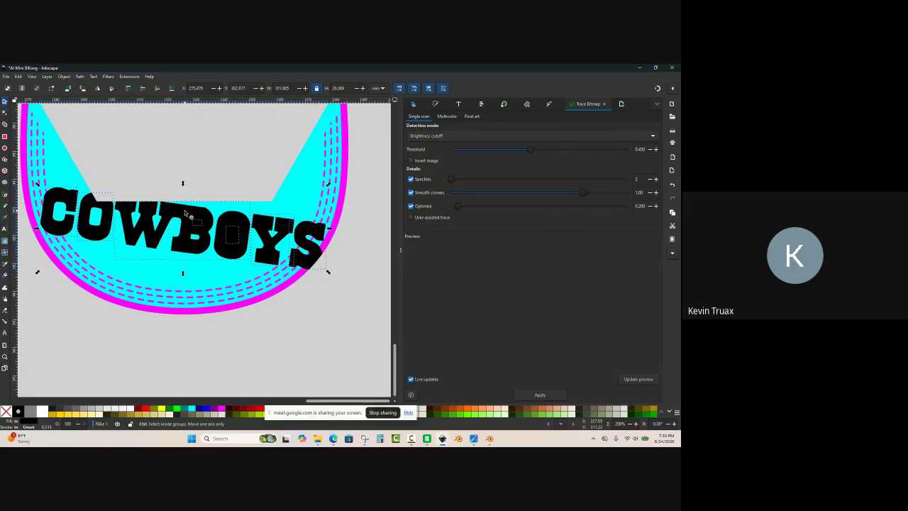
pyautogui.hotkey('ctrl', 'g')
pyautogui.click(207, 172)
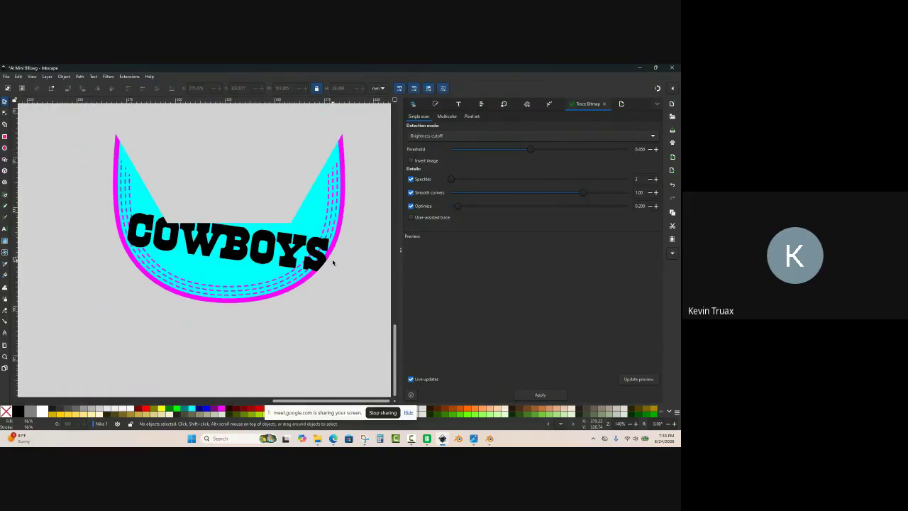
# Step: Save the trimmed COWBOYS bill artwork to the Desktop as a separate SVG named Cowboys Bill
pyautogui.keyDown('ctrl'); pyautogui.scroll(2, 319, 262); pyautogui.keyUp('ctrl')
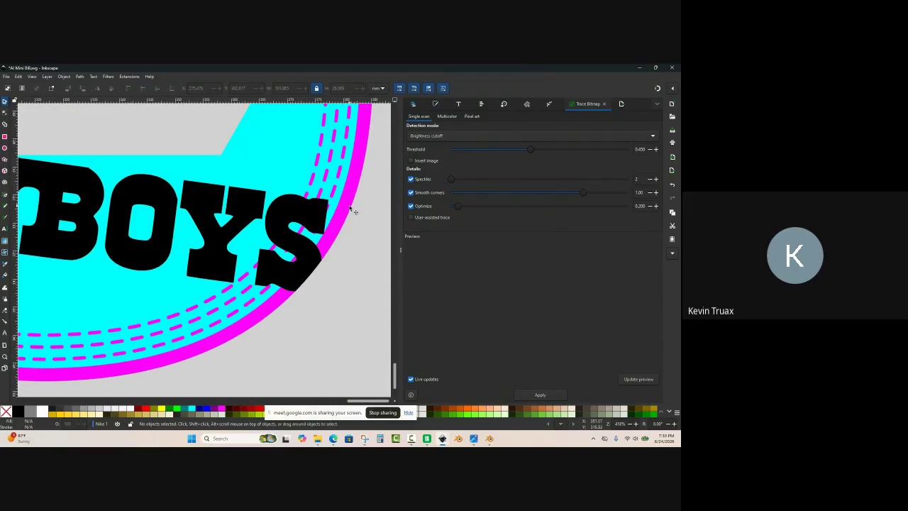
pyautogui.keyDown('ctrl'); pyautogui.scroll(-4, 350, 266); pyautogui.keyUp('ctrl')
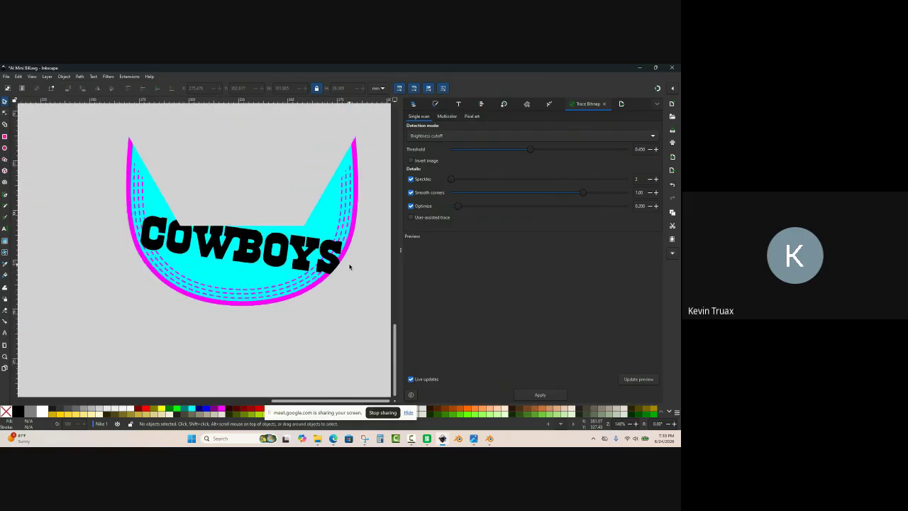
pyautogui.keyDown('ctrl'); pyautogui.scroll(1, 360, 229); pyautogui.keyUp('ctrl')
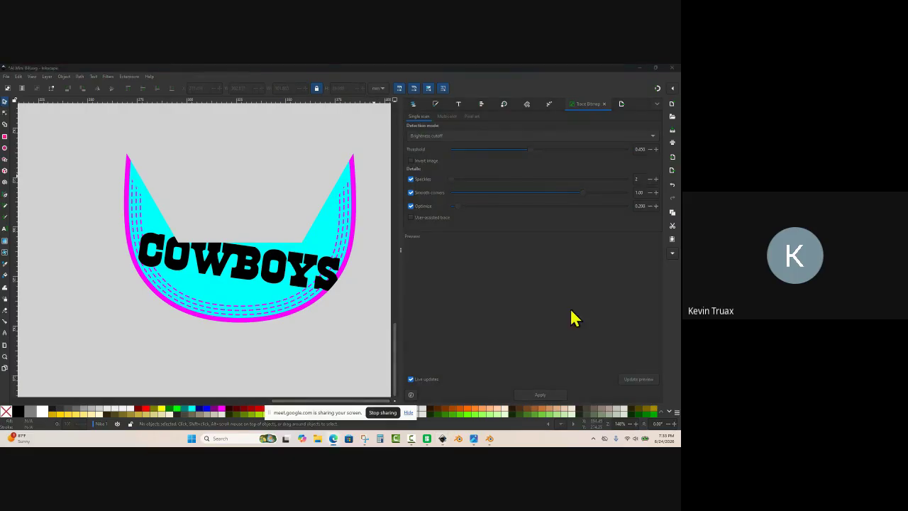
pyautogui.click(6, 77)
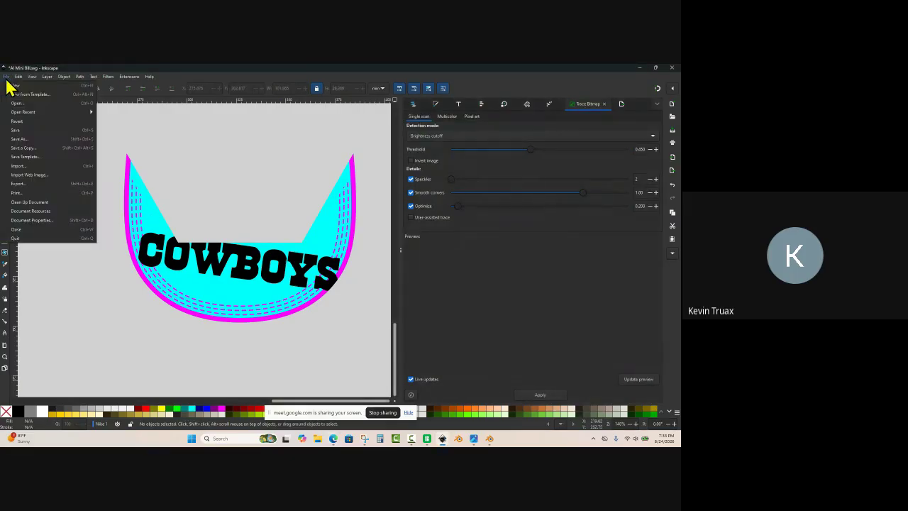
pyautogui.click(37, 142)
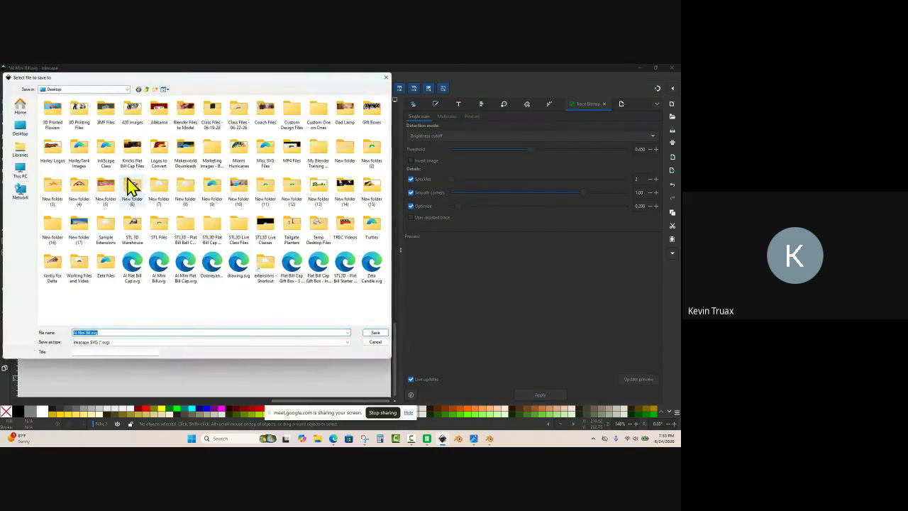
pyautogui.click(20, 129)
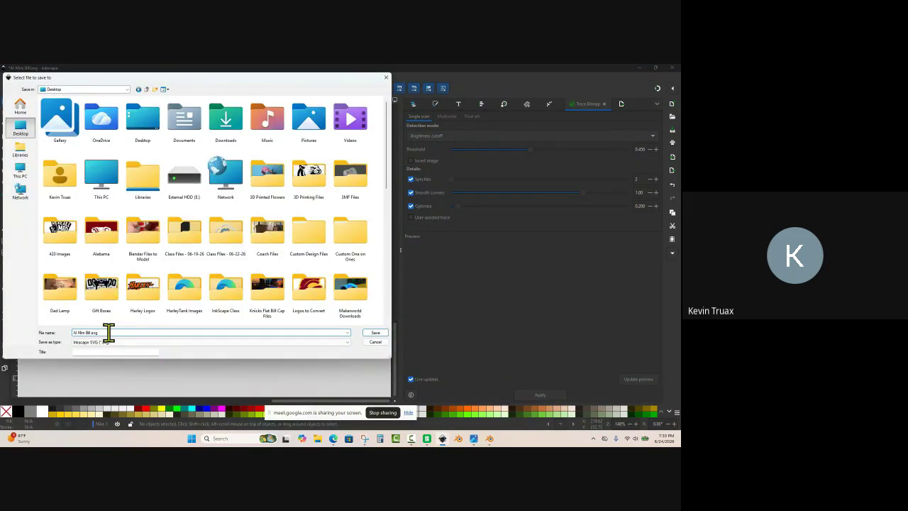
pyautogui.write('Cowboys Bill')
pyautogui.click(376, 333)
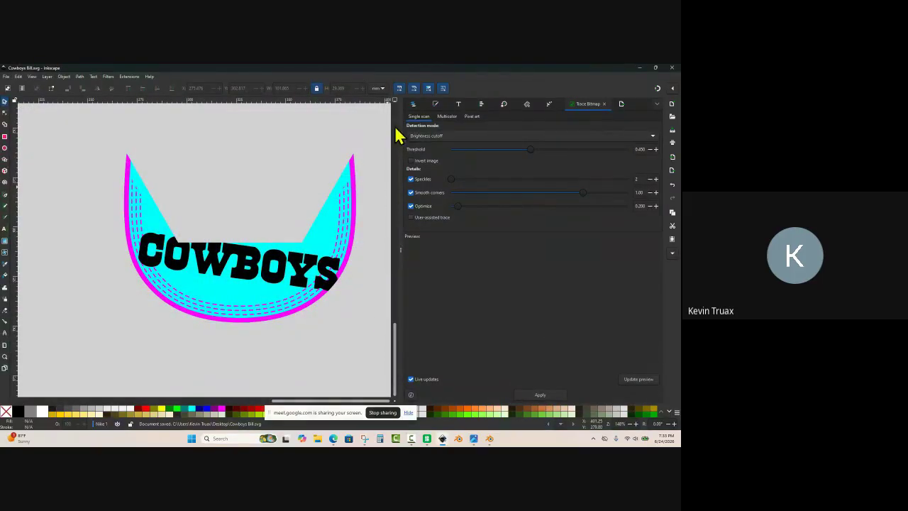
# Step: Rename the Nike 1 layer to Cowboys
pyautogui.click(413, 105)
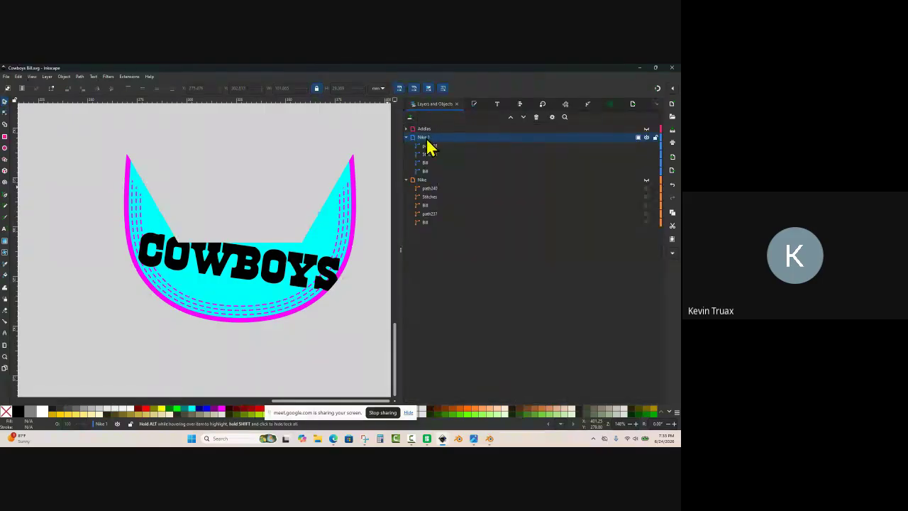
pyautogui.click(427, 139)
pyautogui.doubleClick(427, 137)
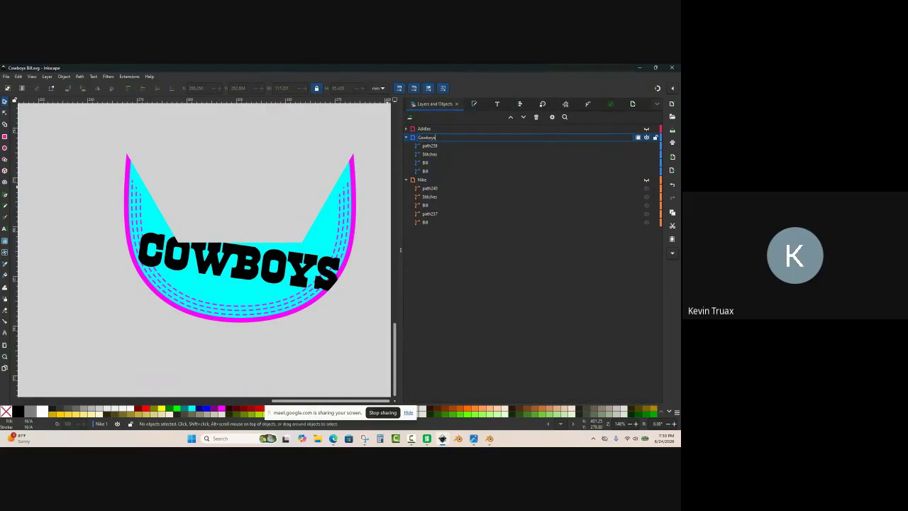
pyautogui.write('Cowboys')
pyautogui.press('Return')
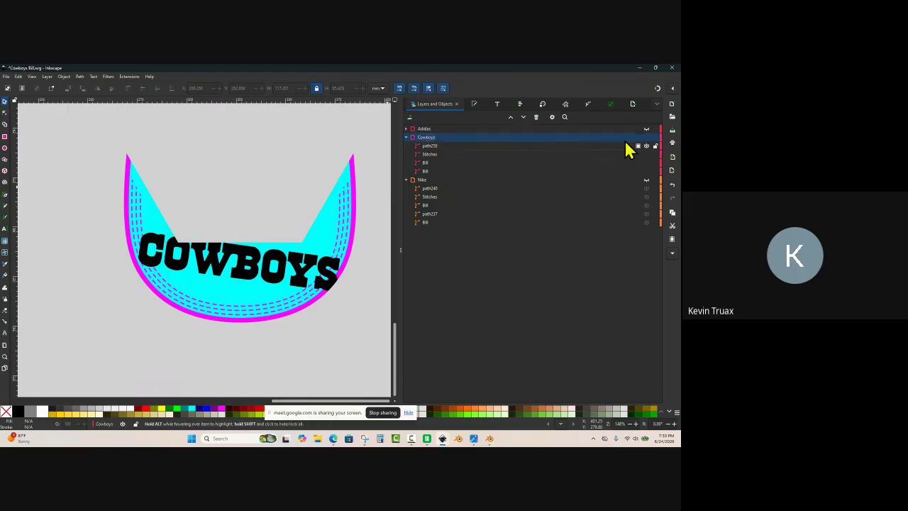
# Step: Hide the Cowboys layer, show the Nike layer instead, and save the document to the Desktop as Nike Bill.svg
pyautogui.click(646, 137)
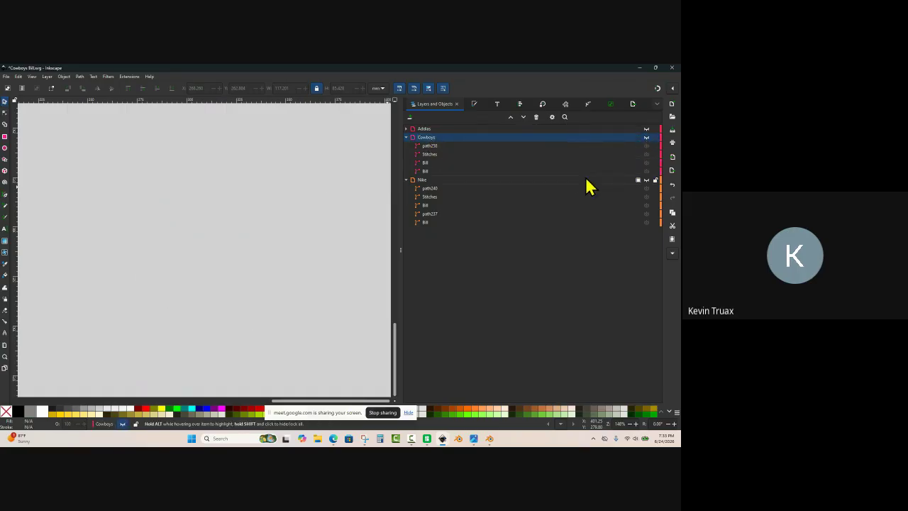
pyautogui.click(646, 180)
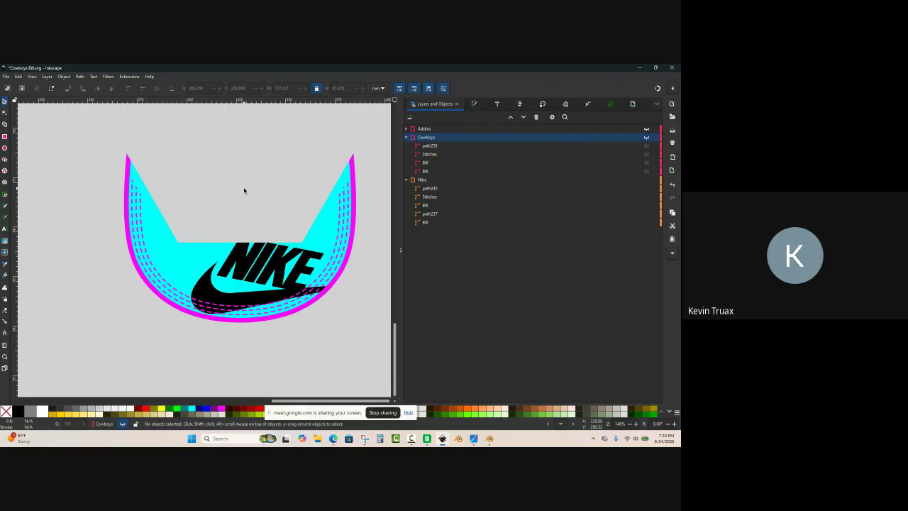
pyautogui.click(6, 76)
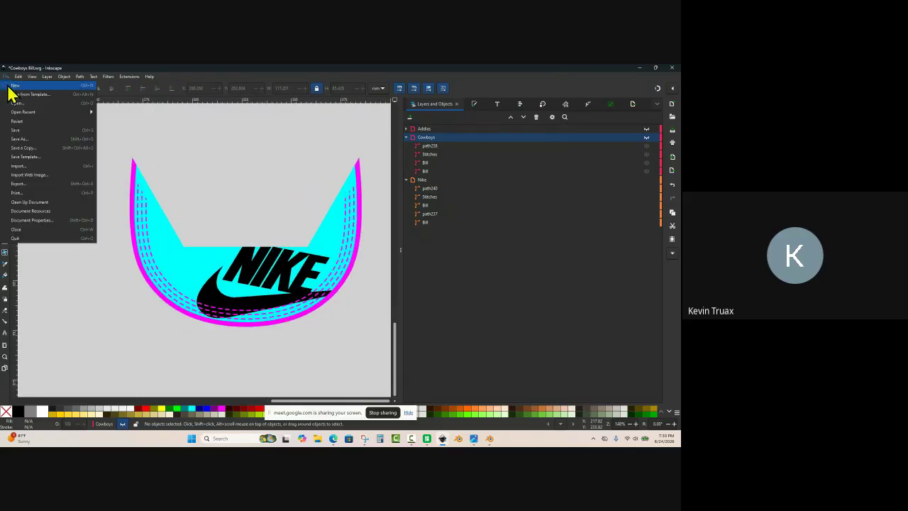
pyautogui.click(29, 139)
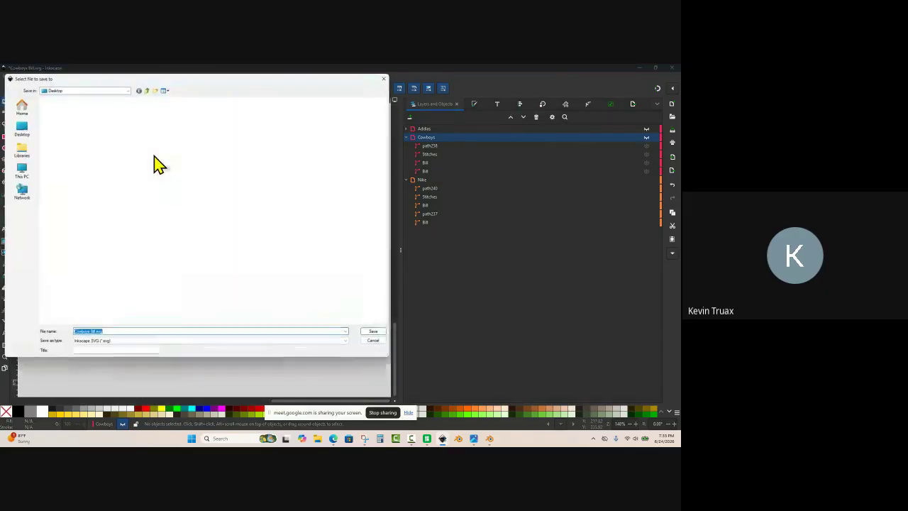
pyautogui.click(22, 132)
pyautogui.click(118, 332)
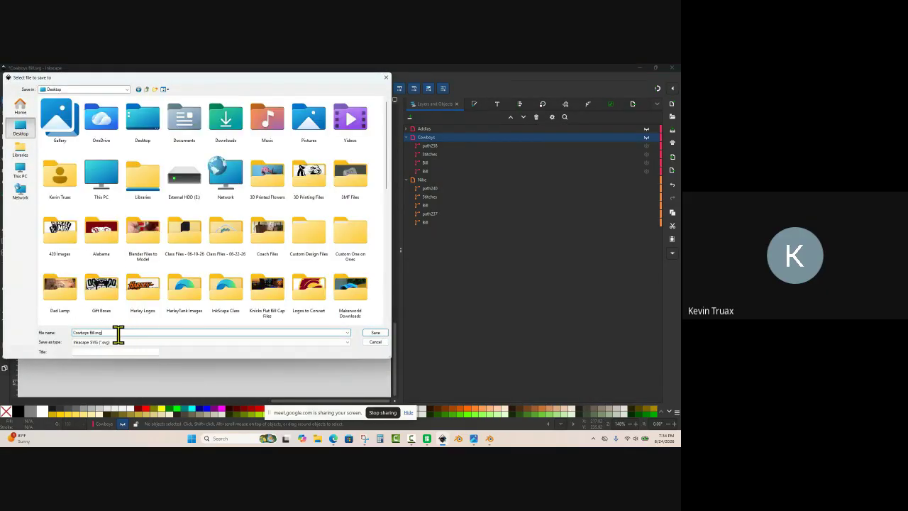
pyautogui.moveTo(88, 333); pyautogui.dragTo(50, 329)
pyautogui.press('Return')
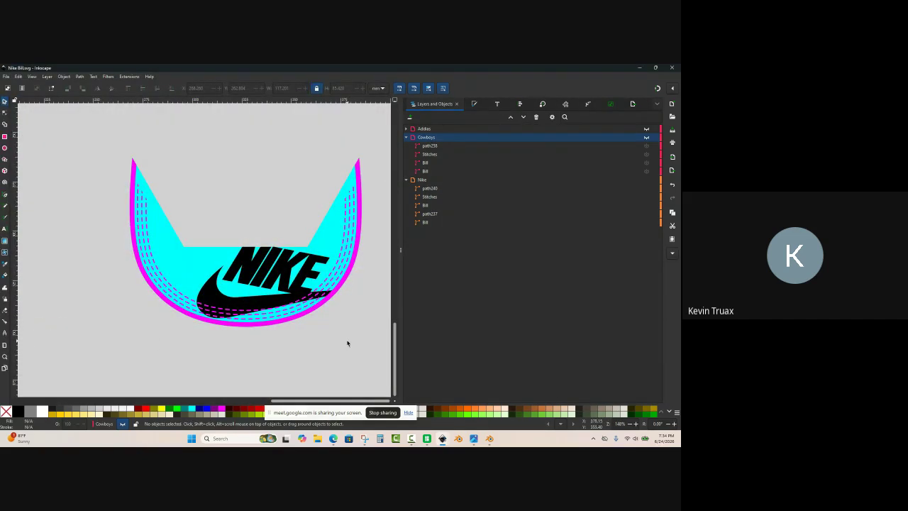
# Step: Switch to Bambu Studio and paste a copy of plate 3's open hexagonal box onto plate 5
pyautogui.click(427, 438)
pyautogui.scroll(-3, 398, 338)
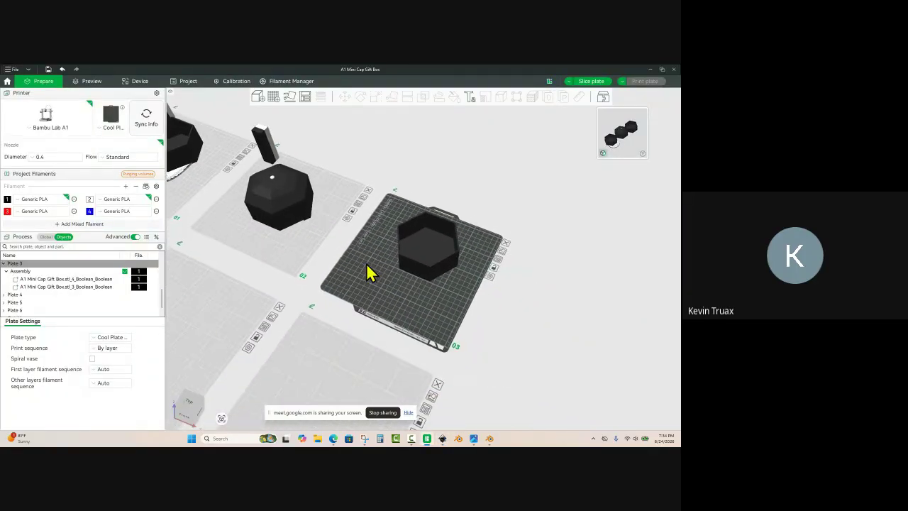
pyautogui.click(434, 252)
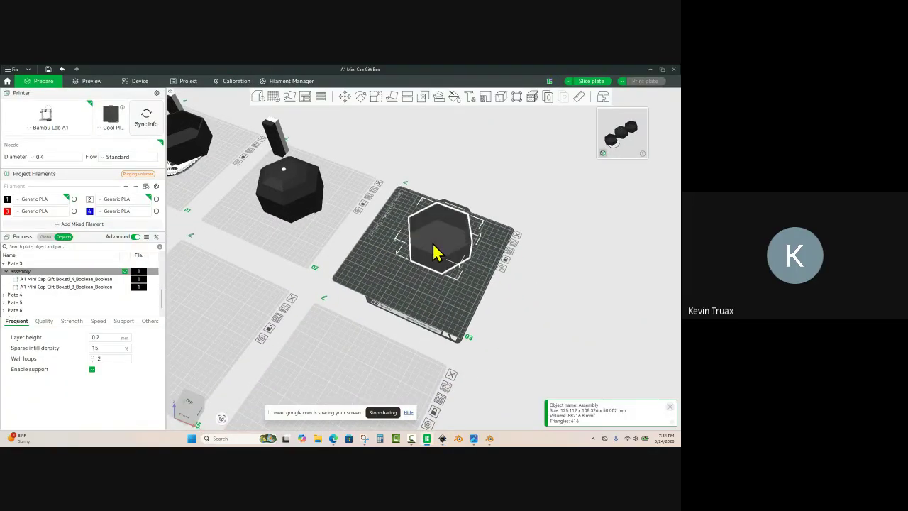
pyautogui.hotkey('ctrl', 'v')
pyautogui.moveTo(404, 292); pyautogui.dragTo(191, 320)
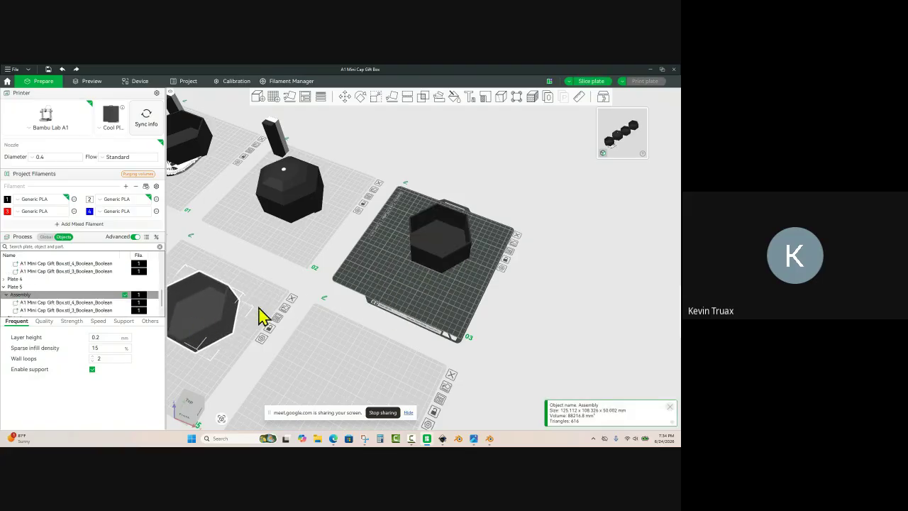
# Step: Import Nike Bill.svg onto plate 3 and move the bill in front of the hexagonal box
pyautogui.click(428, 278)
pyautogui.scroll(5, 462, 279)
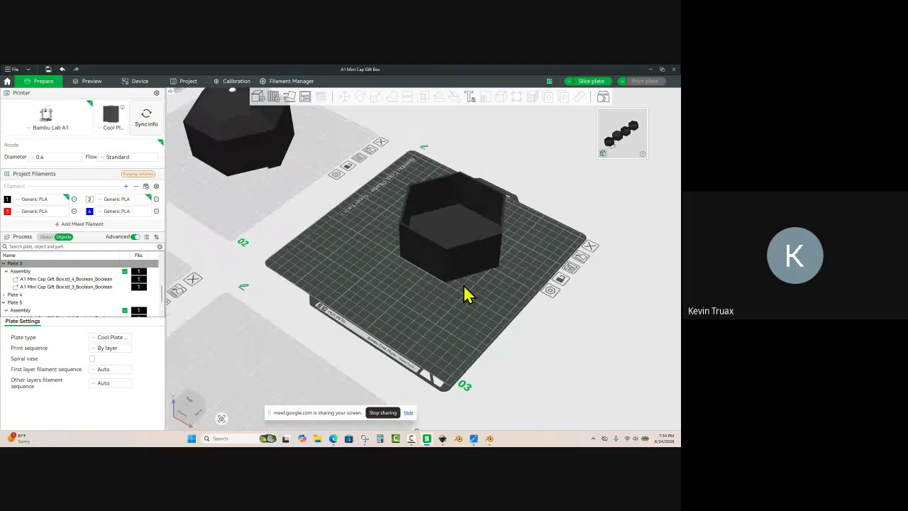
pyautogui.hotkey('ctrl', 'i')
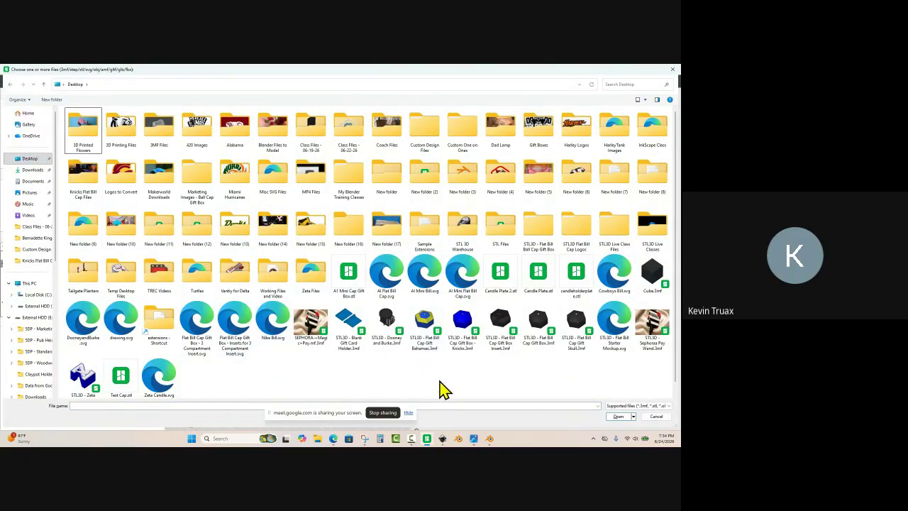
pyautogui.doubleClick(275, 320)
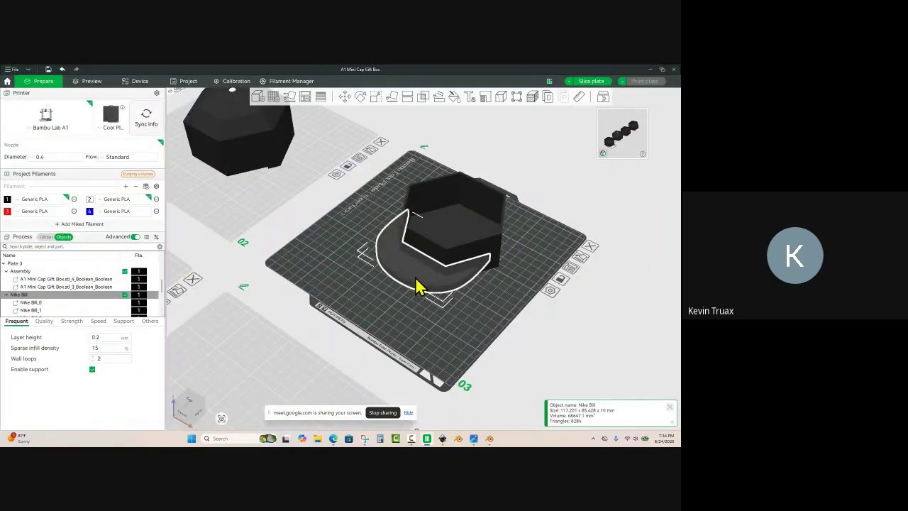
pyautogui.moveTo(419, 288); pyautogui.dragTo(456, 340)
pyautogui.click(452, 340)
pyautogui.click(432, 329)
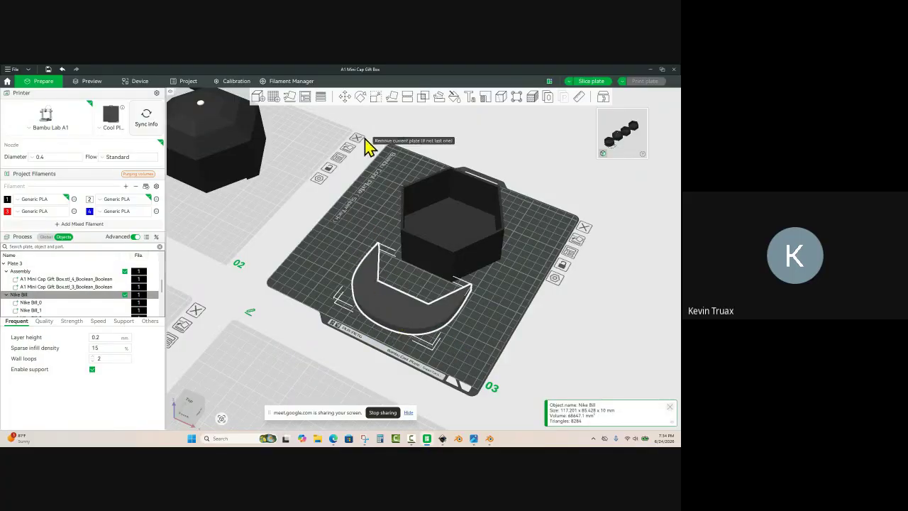
# Step: Scale the Nike bill to a Z size of 3 mm with its width and depth unchanged
pyautogui.click(379, 99)
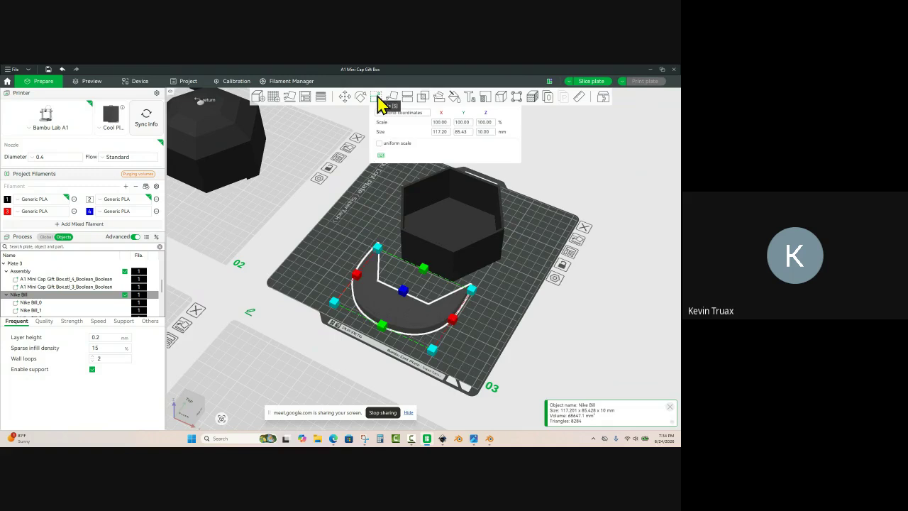
pyautogui.click(494, 132)
pyautogui.write('3')
pyautogui.press('Return')
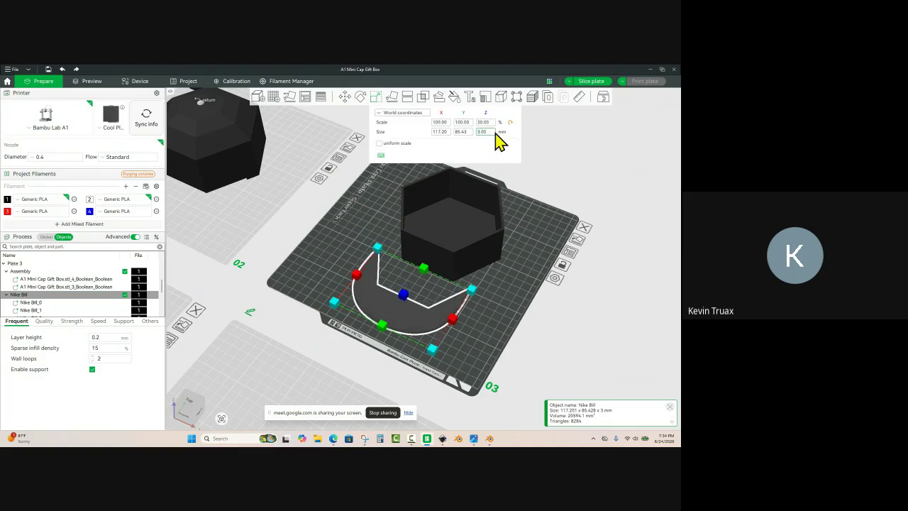
pyautogui.click(376, 213)
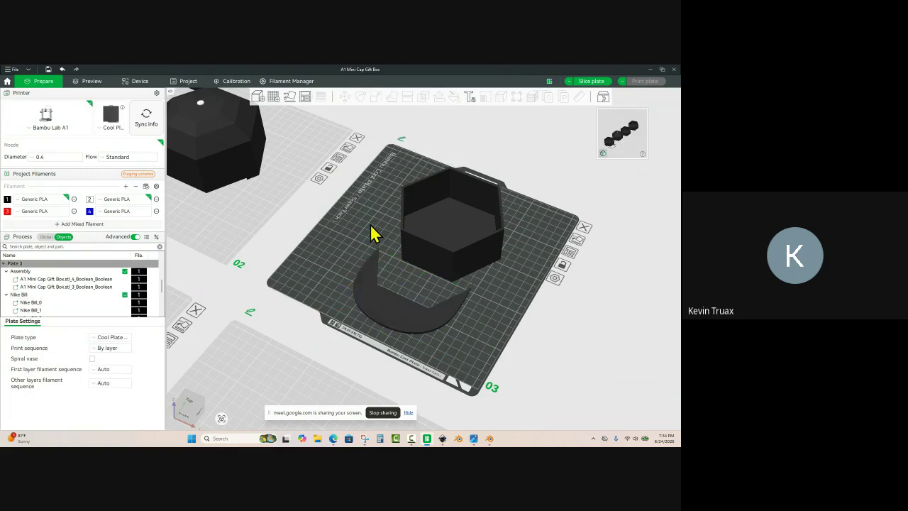
# Step: Assign blue filament 4 to the hexagonal box assembly on plate 3
pyautogui.moveTo(371, 224); pyautogui.dragTo(424, 242)
pyautogui.click(428, 247)
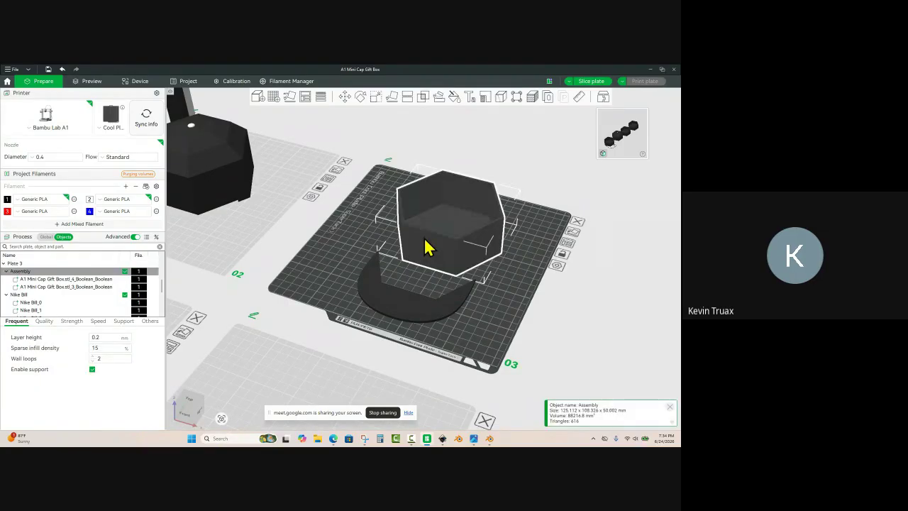
pyautogui.press('4')
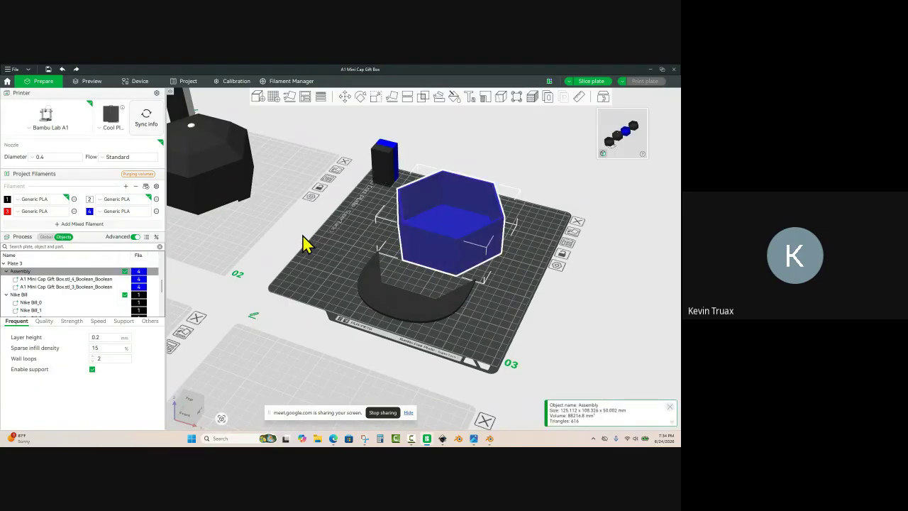
# Step: Assign blue filament 4 to the bill's base part, Nike Bill_0
pyautogui.click(371, 306)
pyautogui.scroll(2, 348, 309)
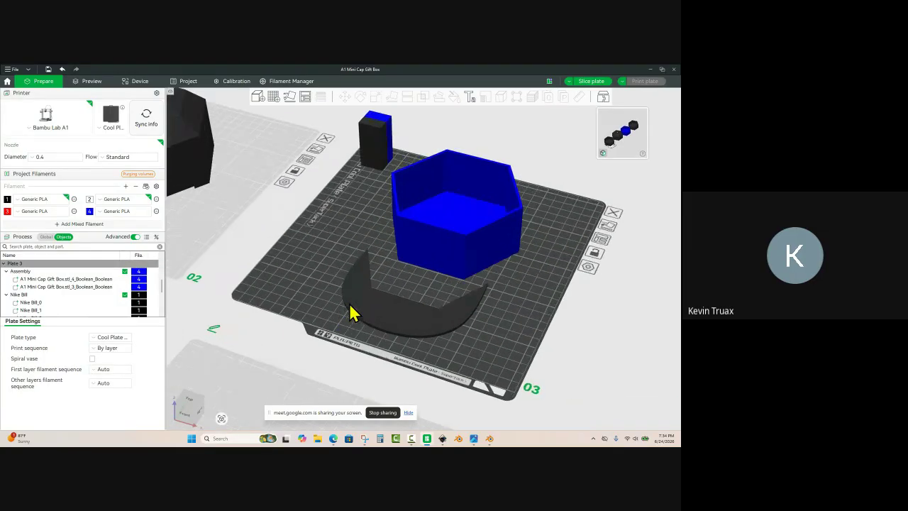
pyautogui.scroll(2, 337, 318)
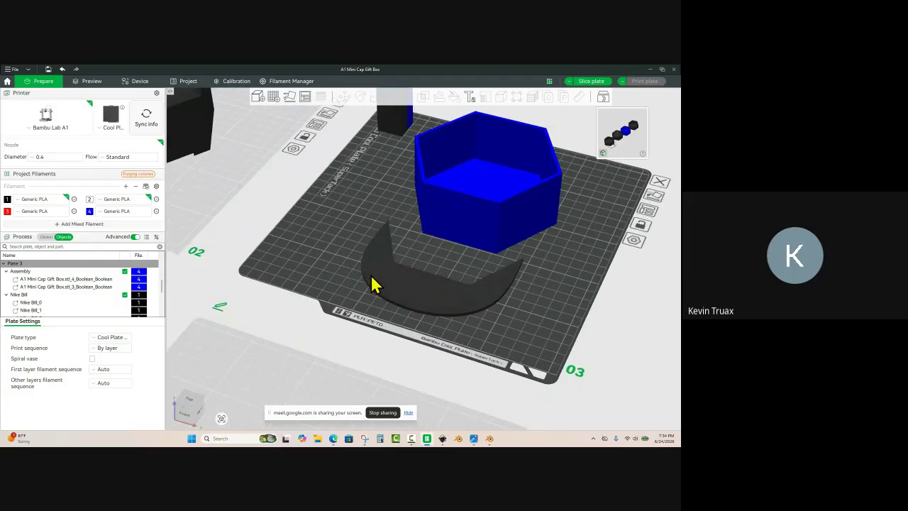
pyautogui.click(32, 303)
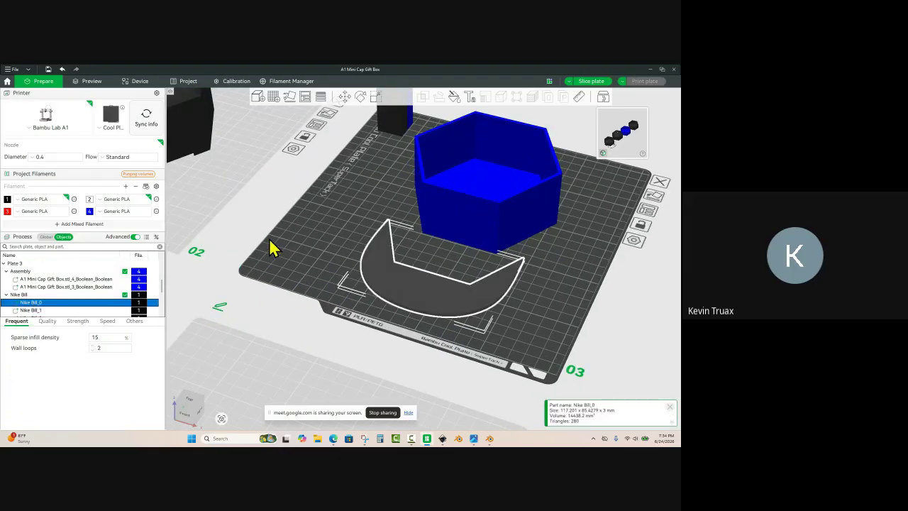
pyautogui.press('4')
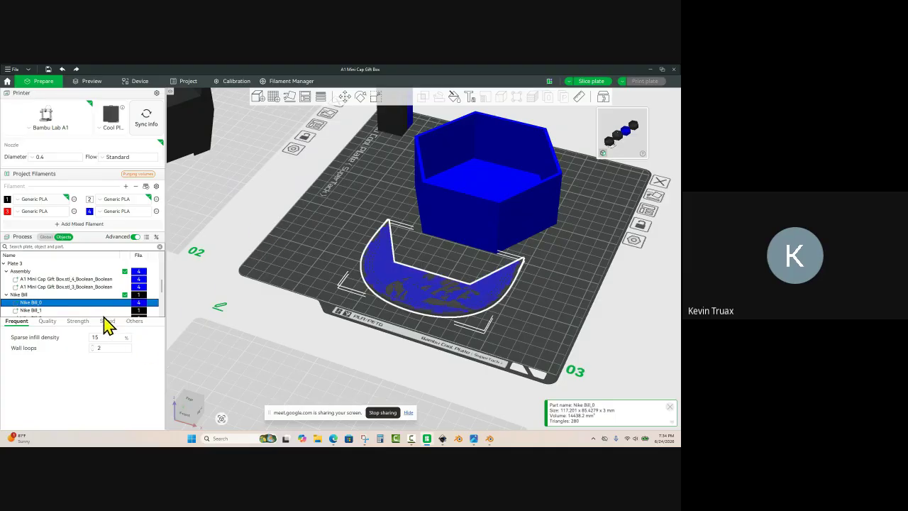
# Step: Assign white filament 2 to the Nike logo part, Nike Bill_1, and the outer border part, Nike Bill_2
pyautogui.click(50, 311)
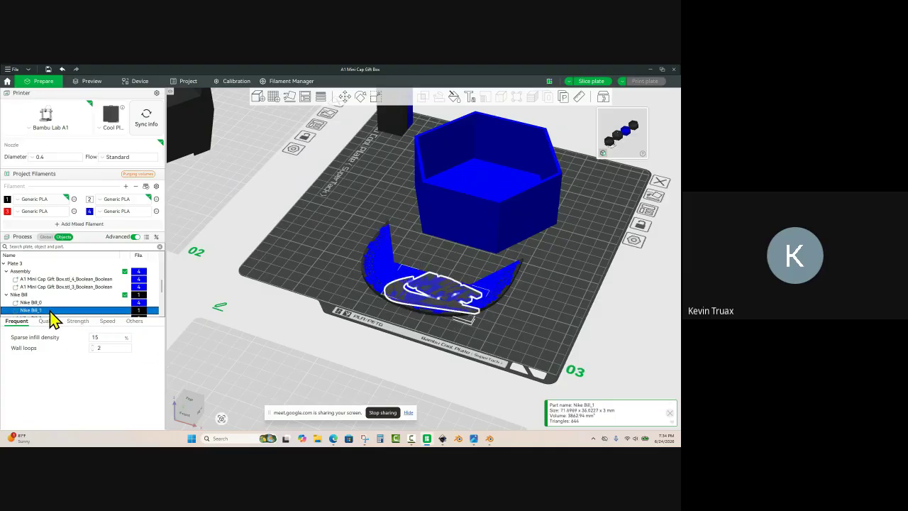
pyautogui.scroll(-1, 50, 312)
pyautogui.click(48, 295)
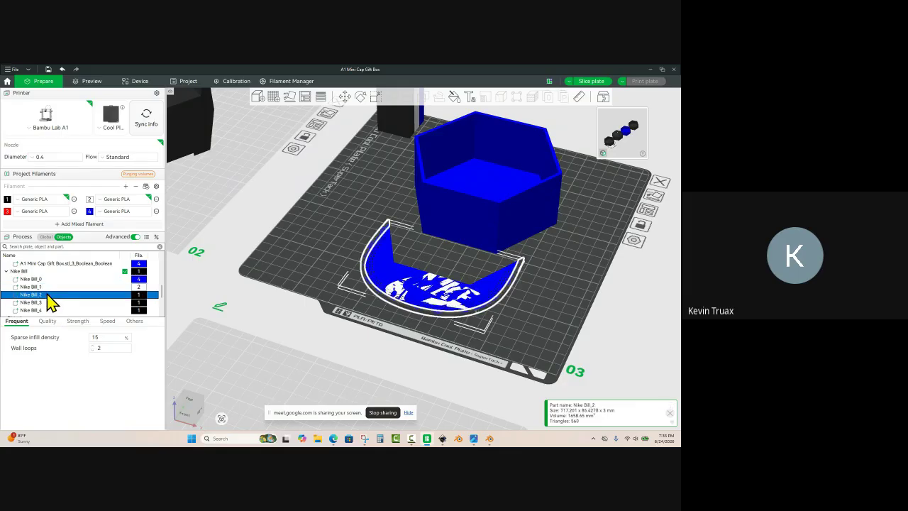
pyautogui.press('2')
pyautogui.scroll(-1, 51, 302)
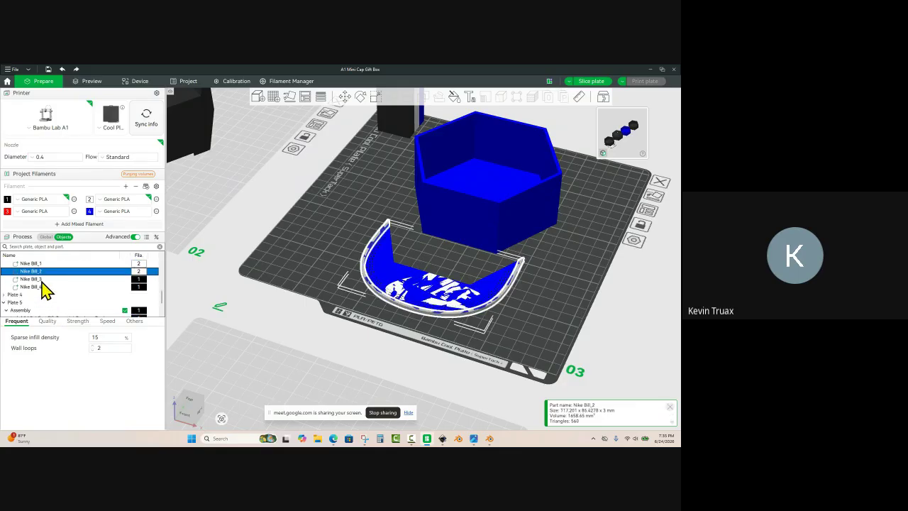
# Step: Assign white filament 2 to the stitching part, Nike Bill_3, and delete the tiny leftover part, Nike Bill_4
pyautogui.click(31, 279)
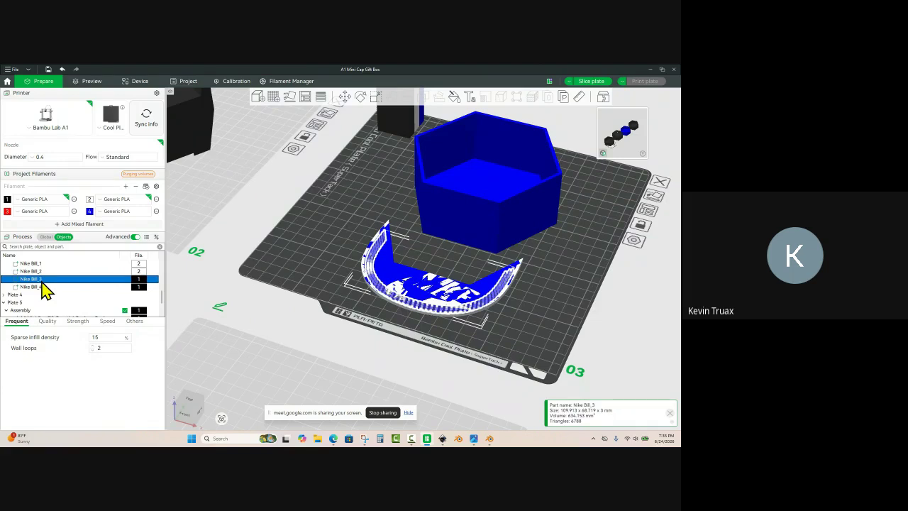
pyautogui.press('2')
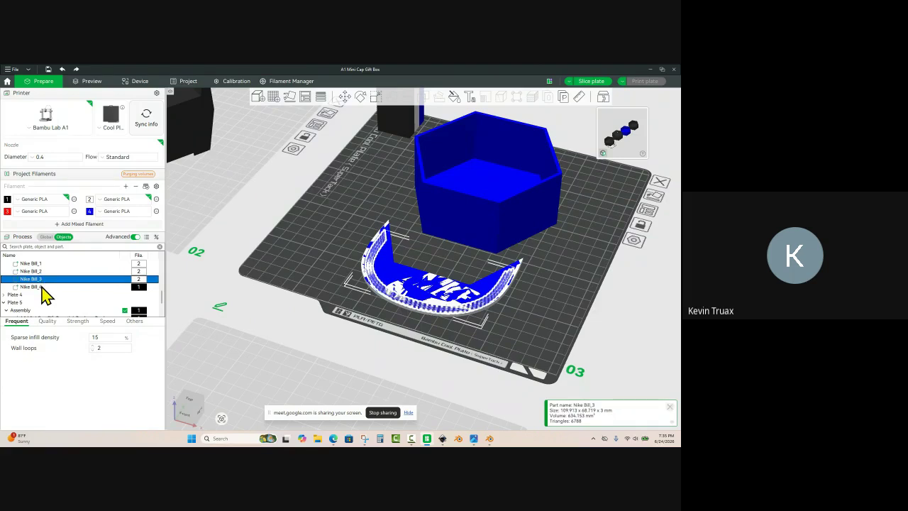
pyautogui.click(32, 287)
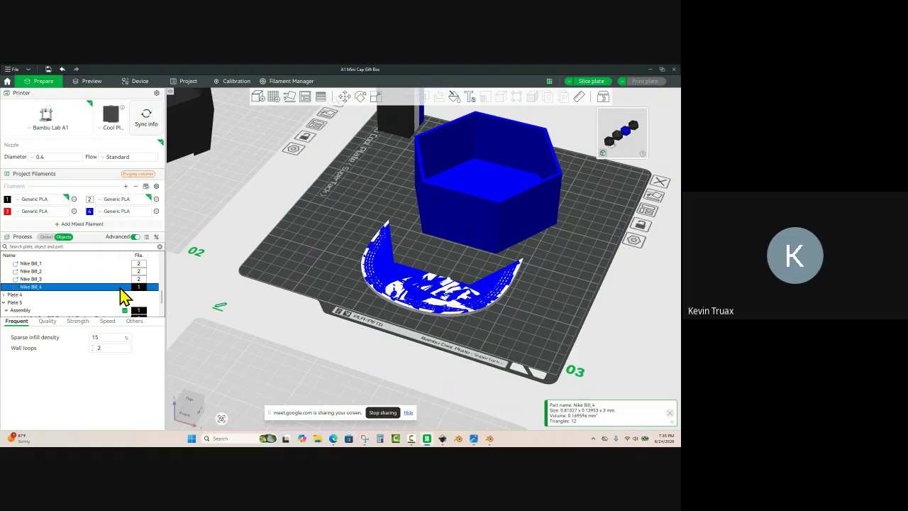
pyautogui.press('Delete')
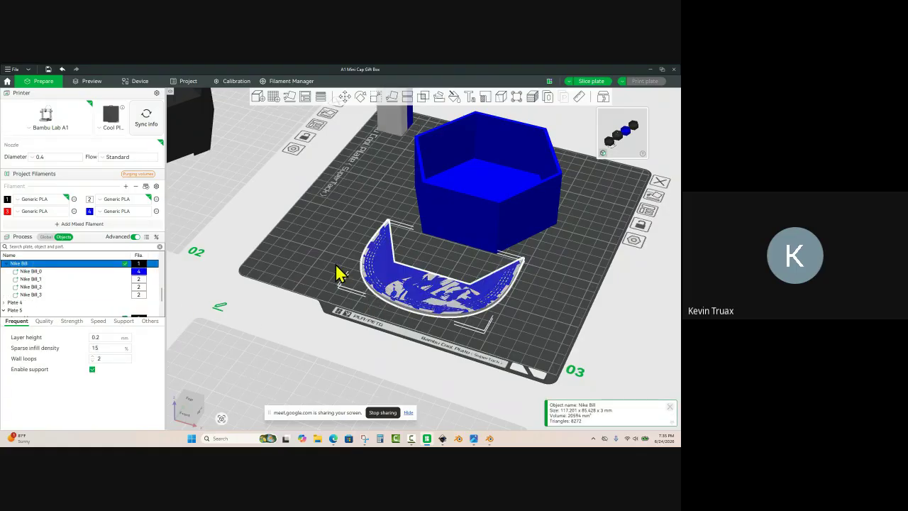
pyautogui.click(335, 274)
# Step: Set the Z size of the stitching part, Nike Bill_3, to 2 mm with its width and depth unchanged
pyautogui.scroll(3, 355, 294)
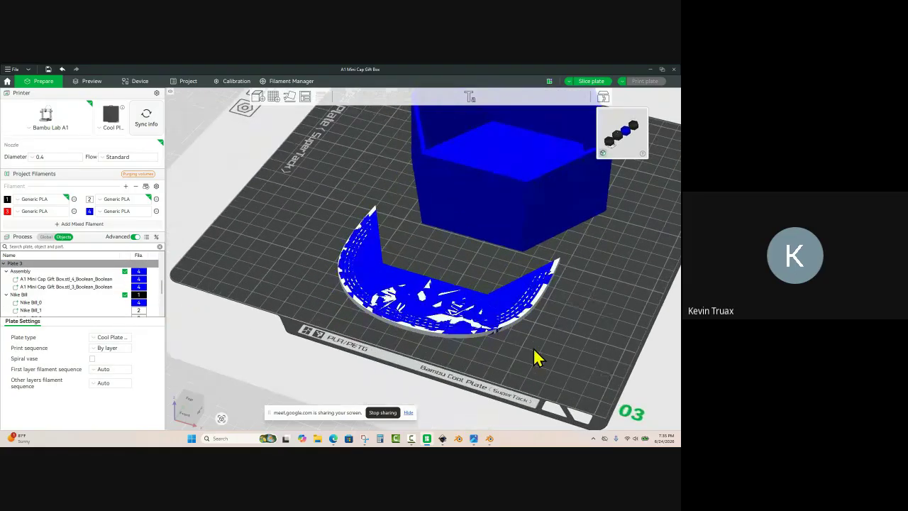
pyautogui.moveTo(533, 349); pyautogui.dragTo(534, 347)
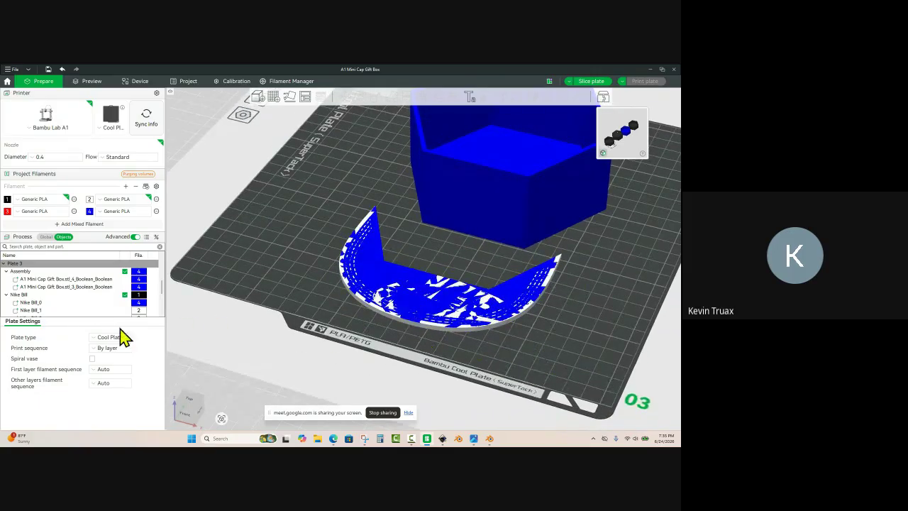
pyautogui.click(377, 296)
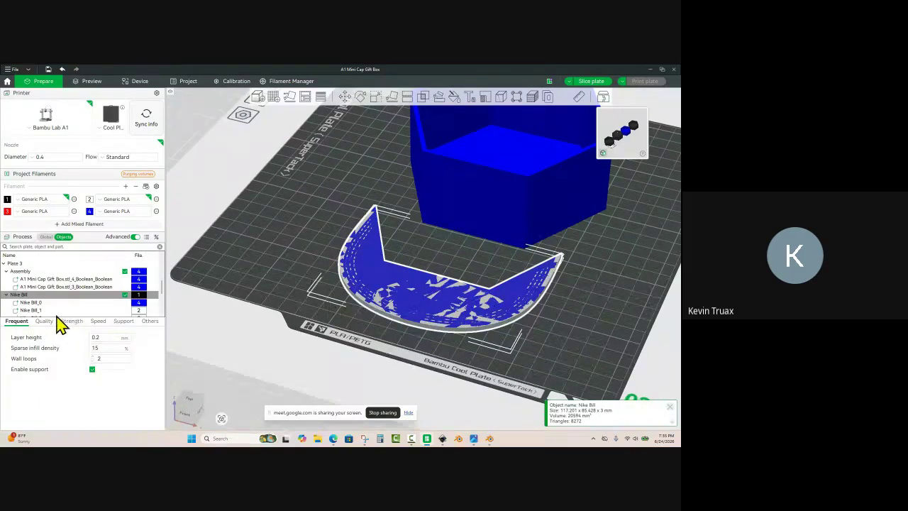
pyautogui.scroll(-1, 60, 312)
pyautogui.click(44, 294)
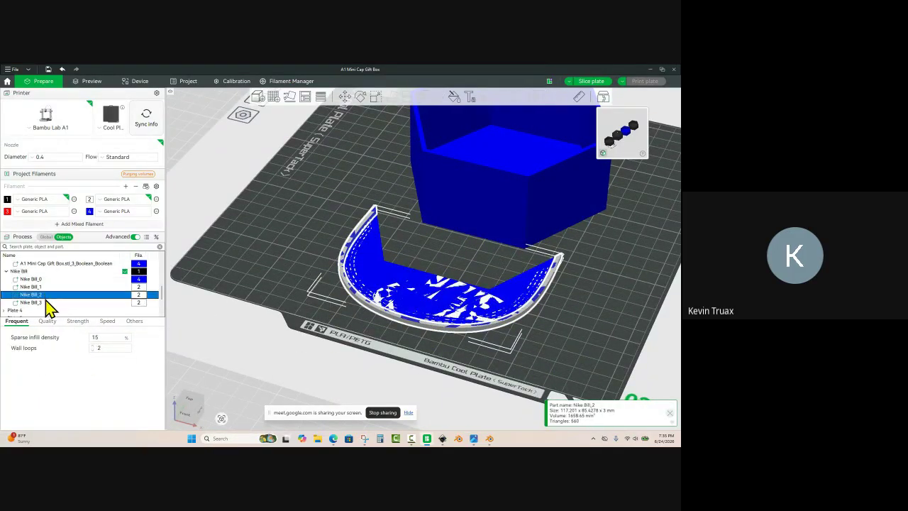
pyautogui.click(44, 303)
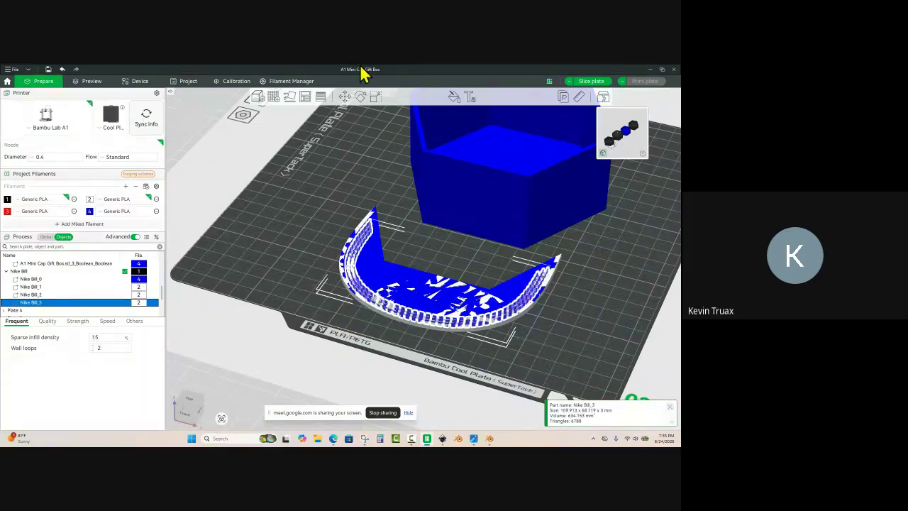
pyautogui.click(376, 97)
pyautogui.click(490, 133)
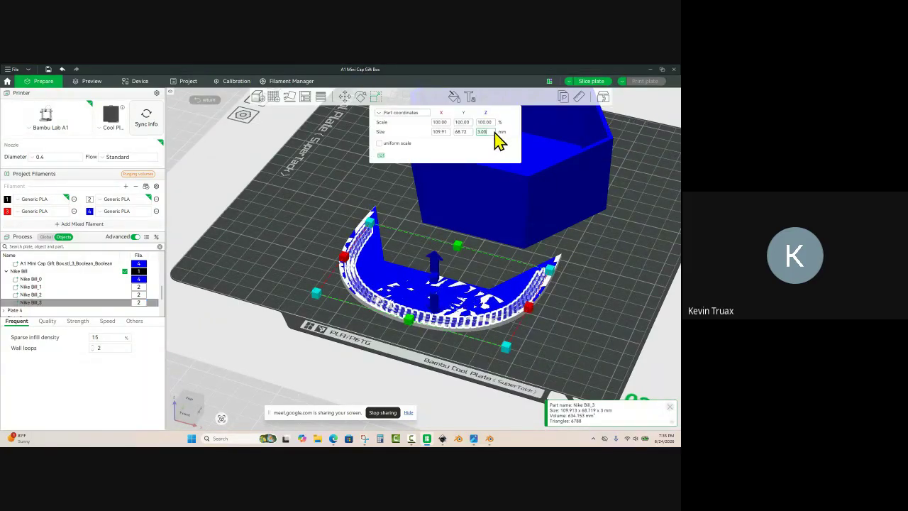
pyautogui.press('Return')
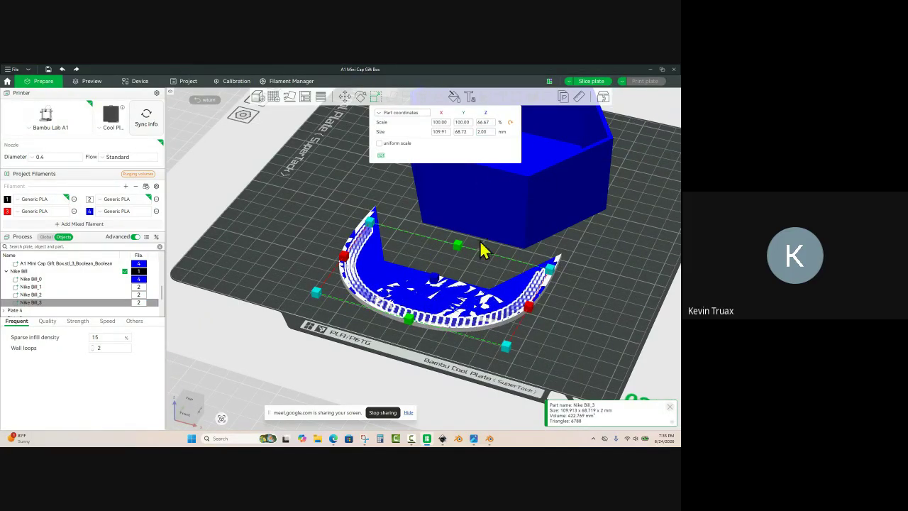
# Step: Raise the stitching part, Nike Bill_3, to a Z position of 2.5 mm in world coordinates
pyautogui.click(345, 98)
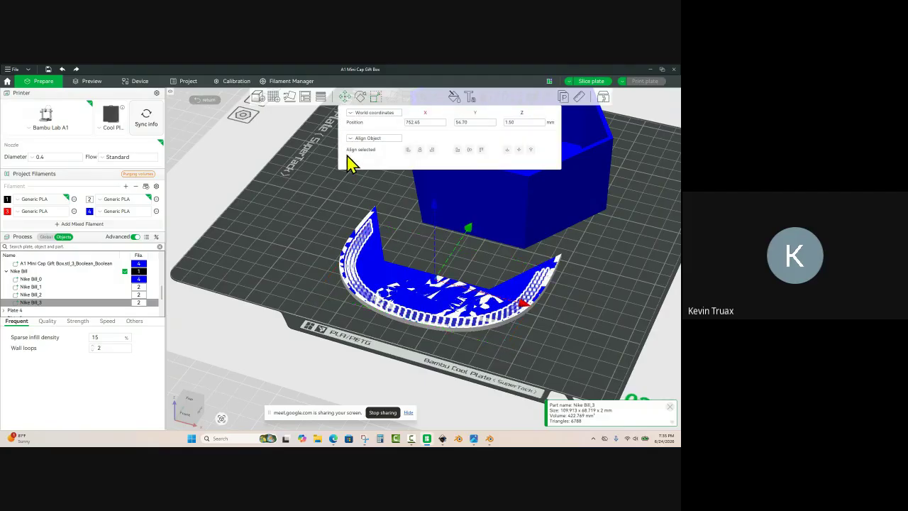
pyautogui.click(524, 122)
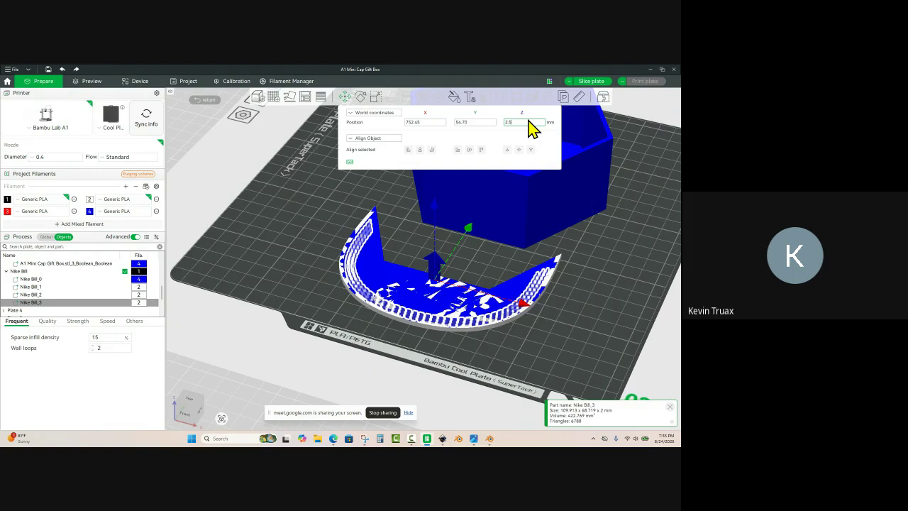
pyautogui.press('Return')
pyautogui.press('Escape')
pyautogui.press('Escape')
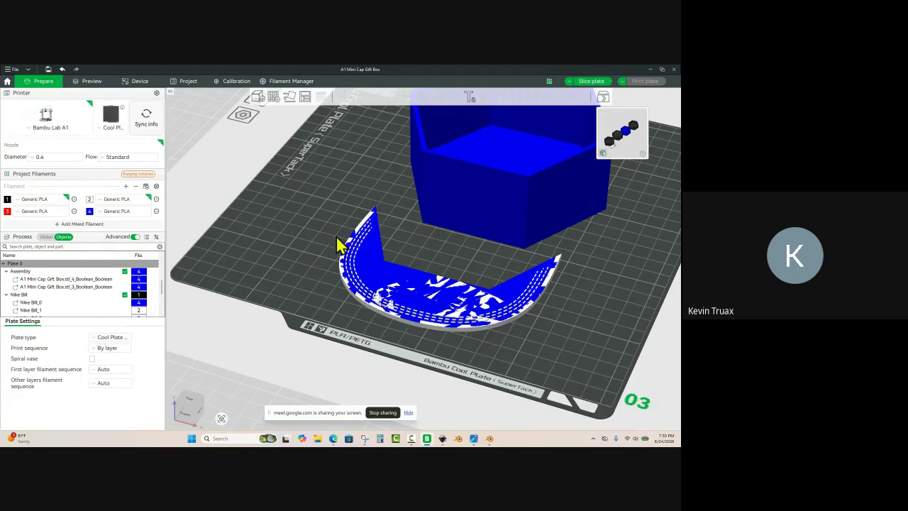
# Step: Merge the Nike bill and the hexagonal box on plate 3 into one assembly
pyautogui.scroll(2, 381, 253)
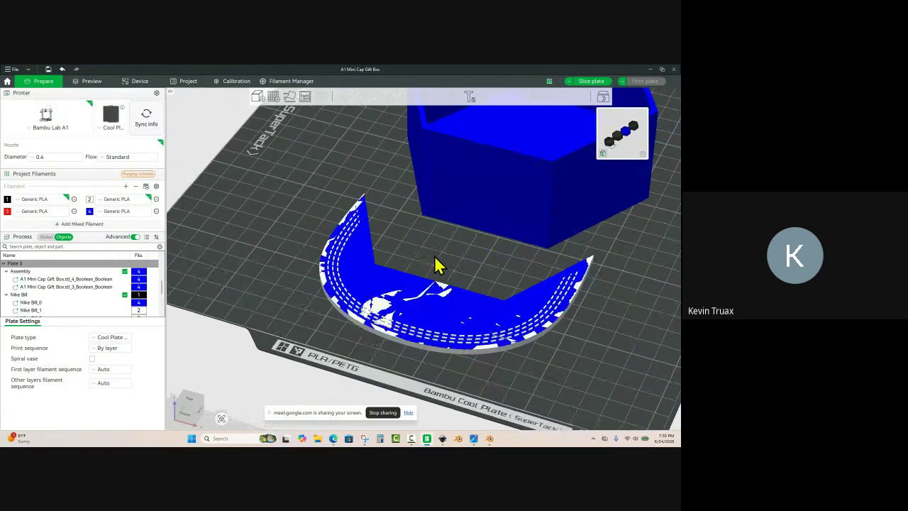
pyautogui.scroll(-5, 437, 254)
pyautogui.moveTo(497, 318); pyautogui.dragTo(375, 229)
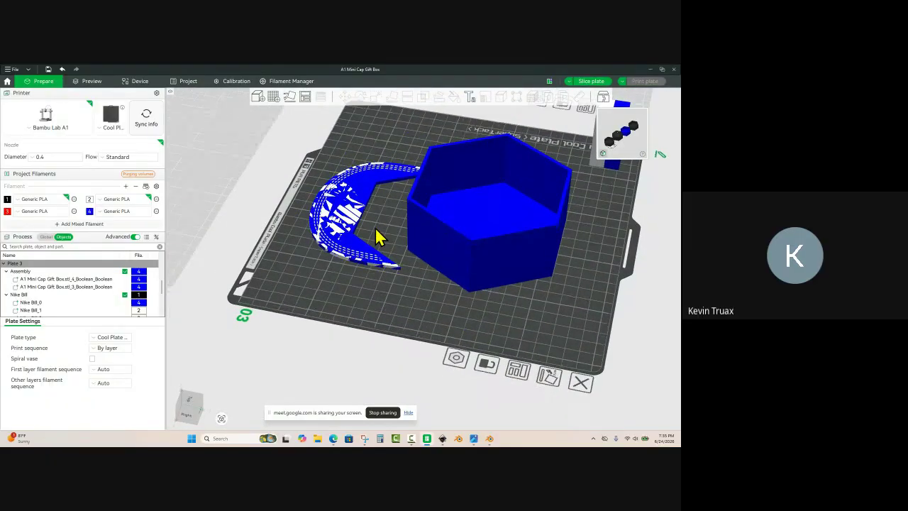
pyautogui.scroll(3, 376, 241)
pyautogui.scroll(3, 402, 290)
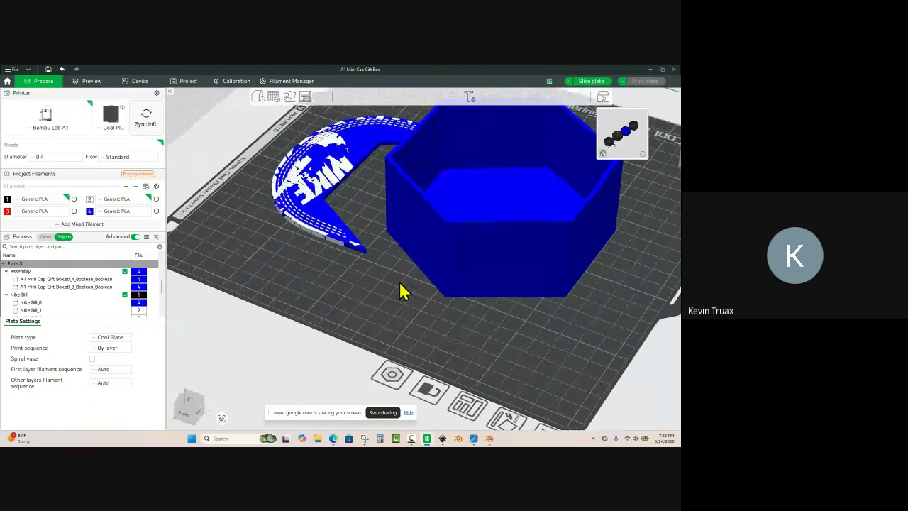
pyautogui.scroll(-3, 377, 237)
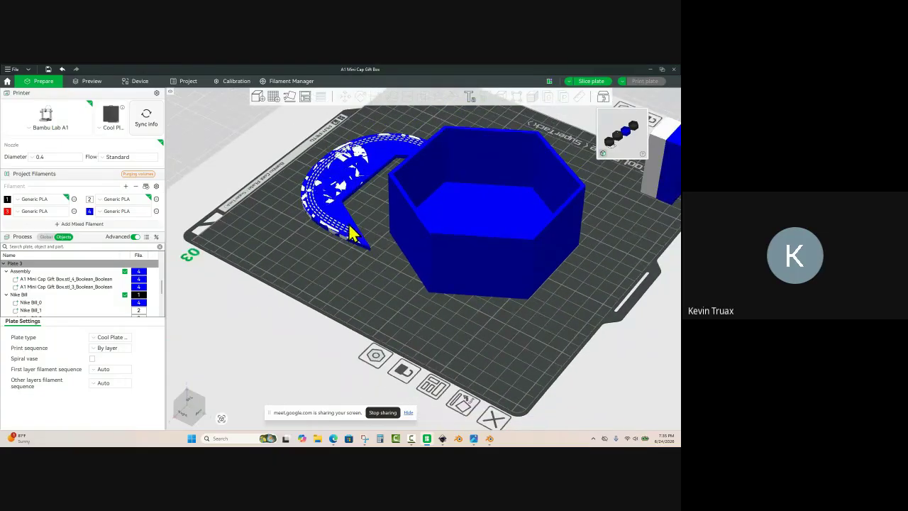
pyautogui.click(355, 234)
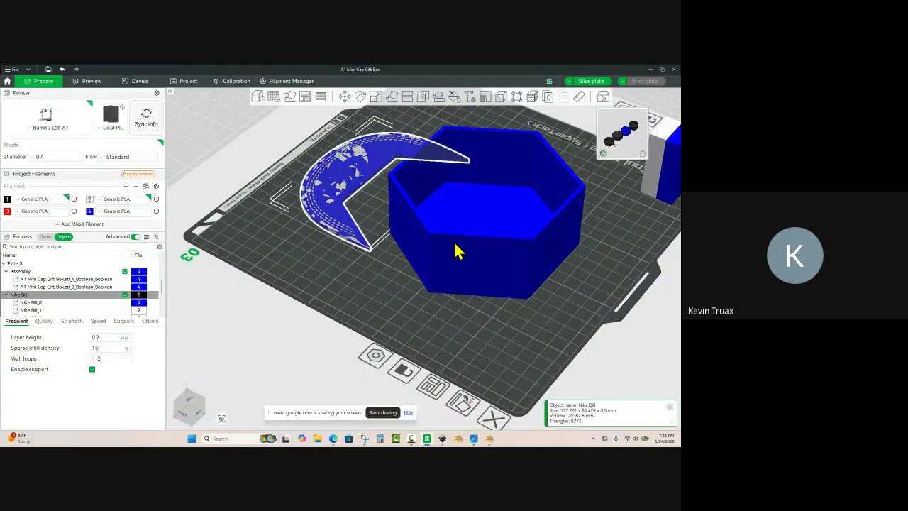
pyautogui.click(458, 271)
pyautogui.rightClick(457, 265)
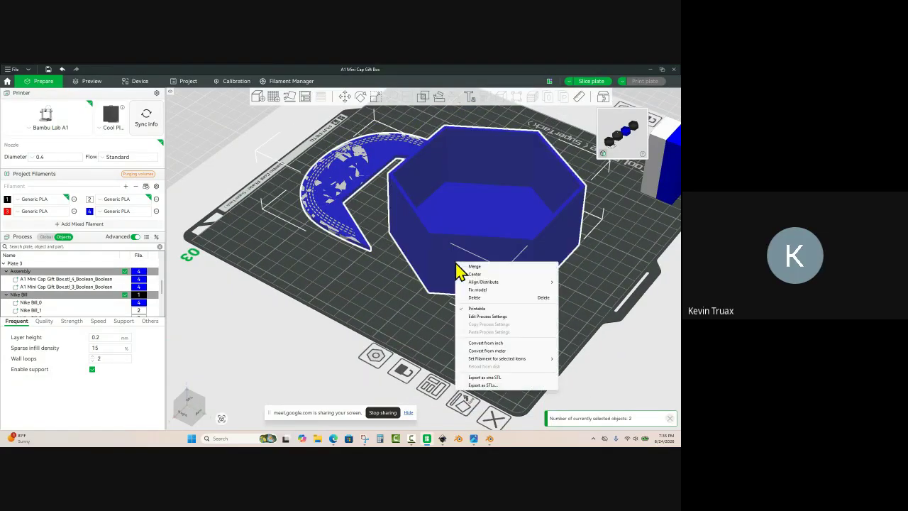
pyautogui.click(471, 274)
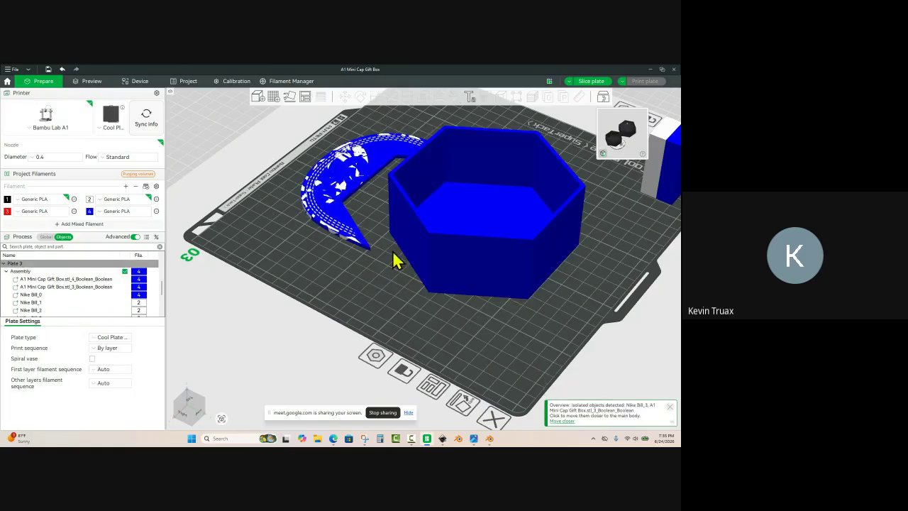
# Step: Start a point and point assembly on the merged object with the bill's inner notch corner as the fixed point
pyautogui.click(438, 97)
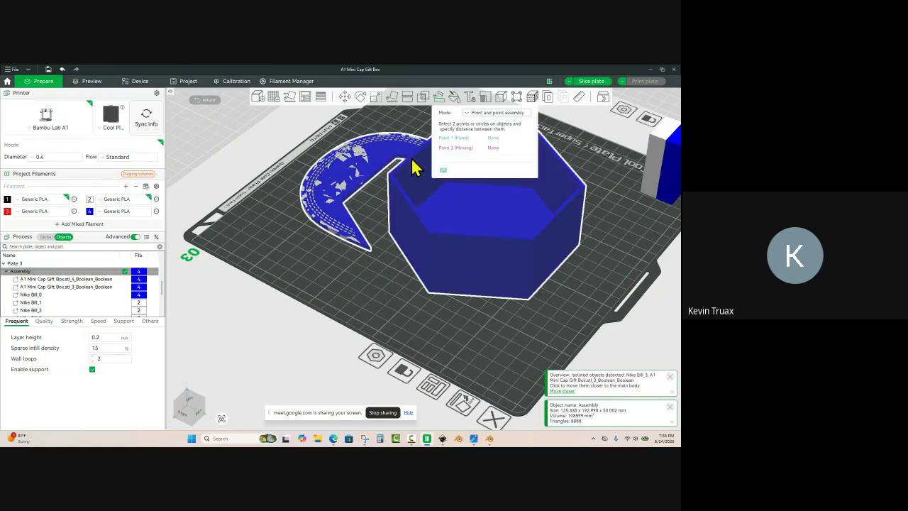
pyautogui.scroll(5, 364, 210)
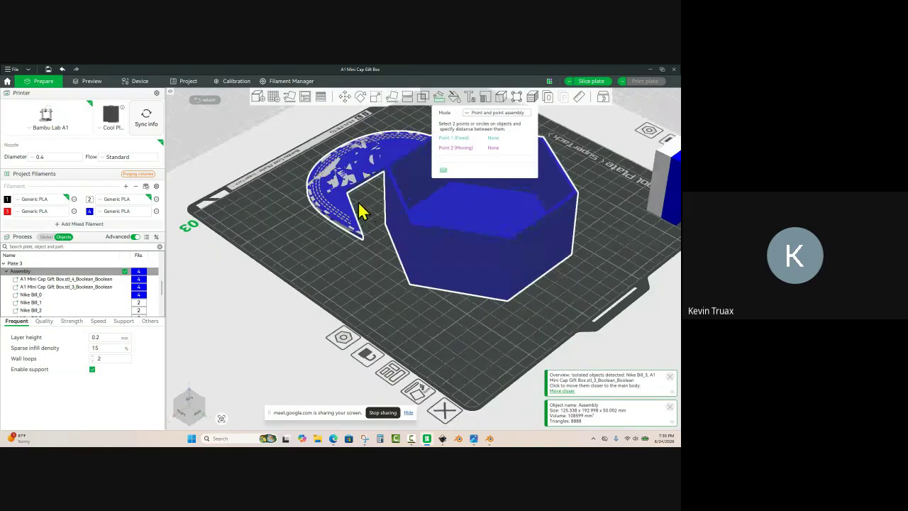
pyautogui.moveTo(321, 167); pyautogui.dragTo(377, 324, button='right')
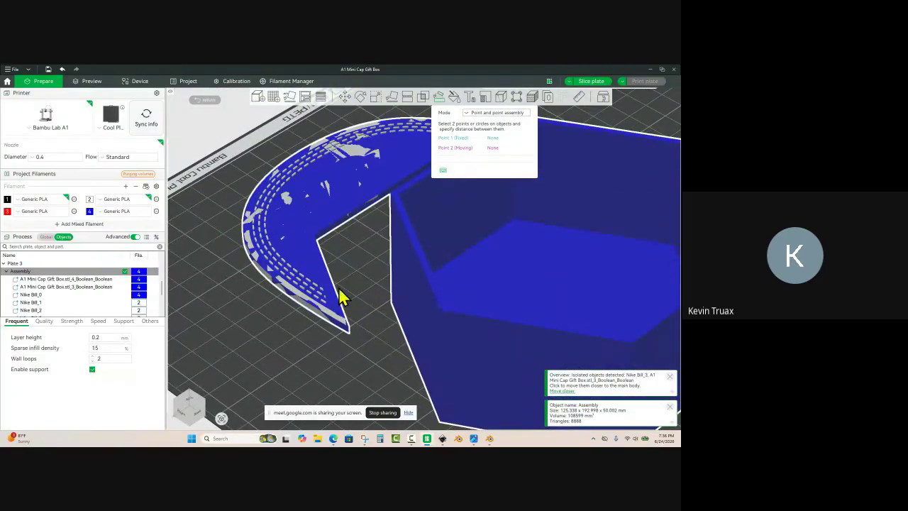
pyautogui.moveTo(339, 287); pyautogui.dragTo(331, 283)
pyautogui.scroll(3, 334, 229)
pyautogui.scroll(4, 334, 225)
pyautogui.moveTo(246, 192); pyautogui.dragTo(374, 292, button='right')
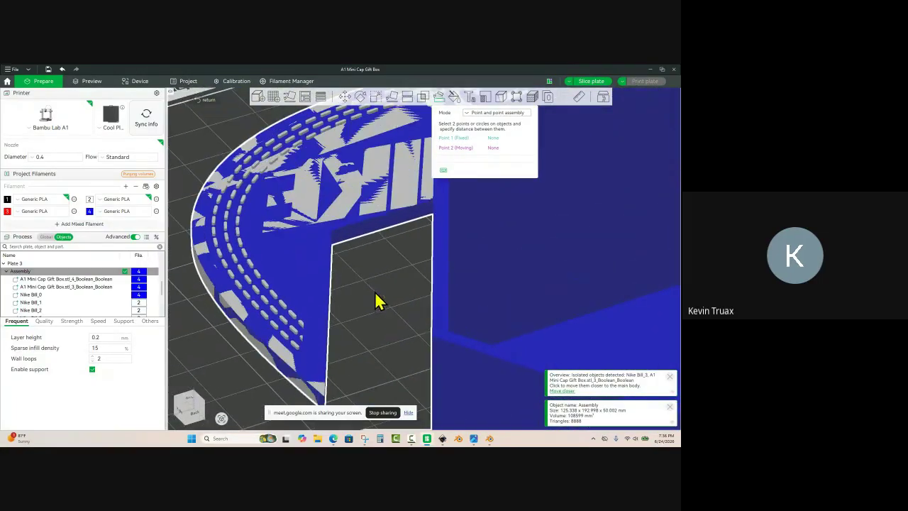
pyautogui.scroll(4, 338, 251)
pyautogui.moveTo(337, 251); pyautogui.dragTo(321, 281)
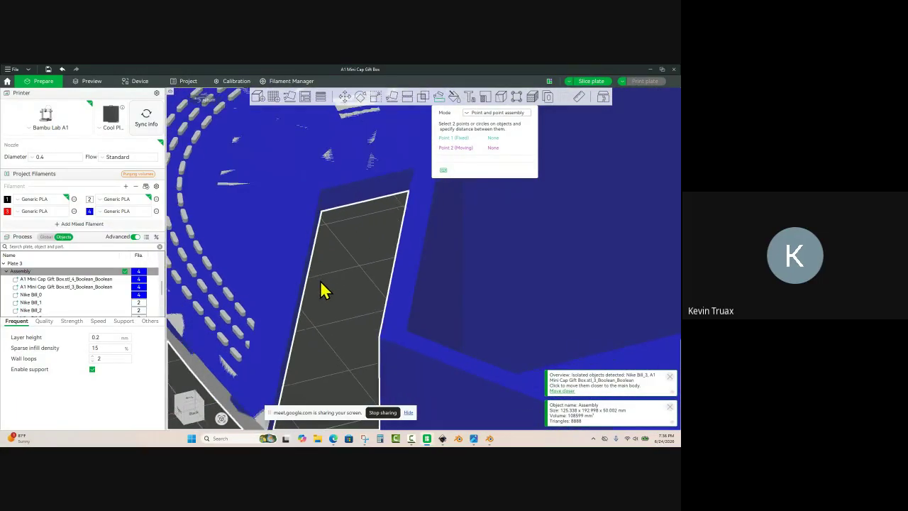
pyautogui.click(323, 211)
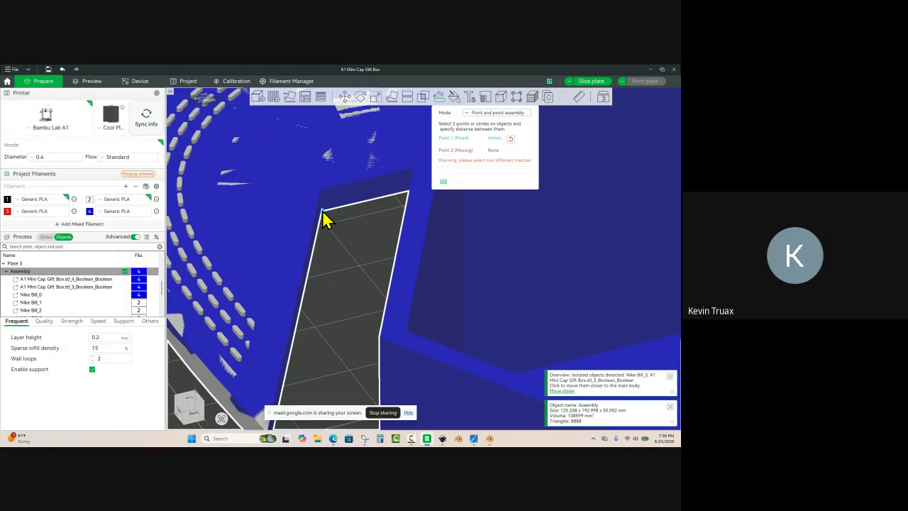
# Step: Choose the box's matching base corner as the moving point and bring it onto the bill's inner notch corner
pyautogui.moveTo(332, 256); pyautogui.dragTo(369, 274)
pyautogui.scroll(-5, 432, 244)
pyautogui.scroll(-4, 435, 253)
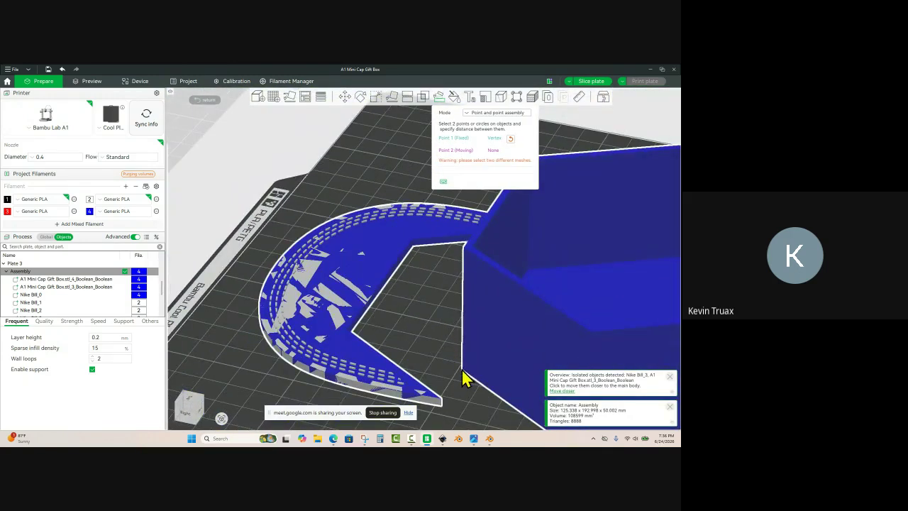
pyautogui.moveTo(432, 324); pyautogui.dragTo(488, 406)
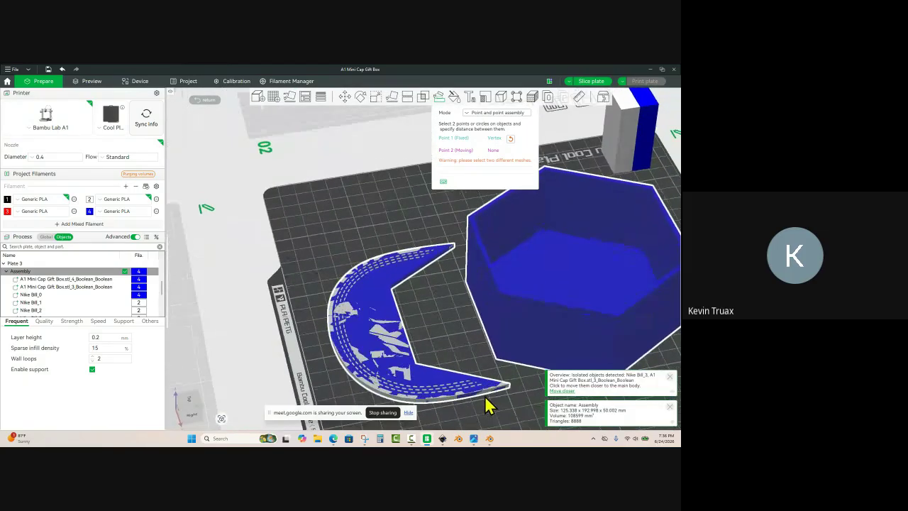
pyautogui.scroll(8, 478, 352)
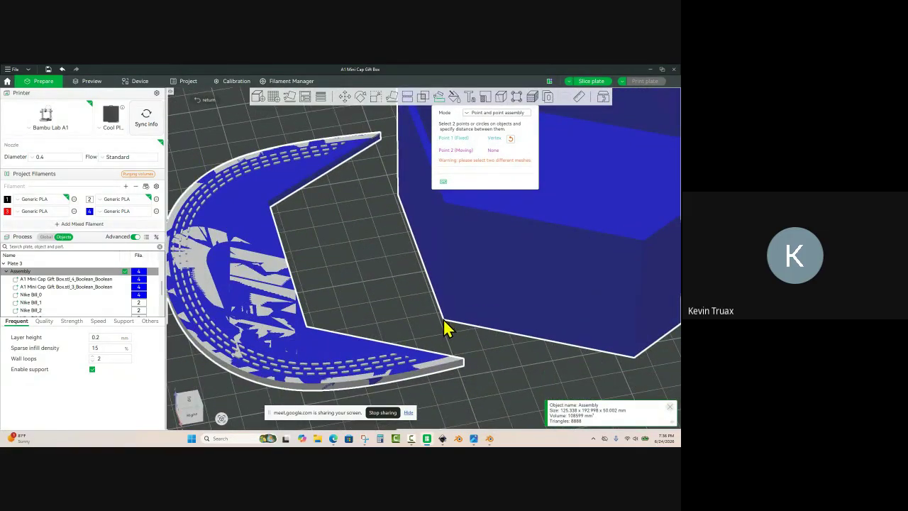
pyautogui.scroll(5, 447, 330)
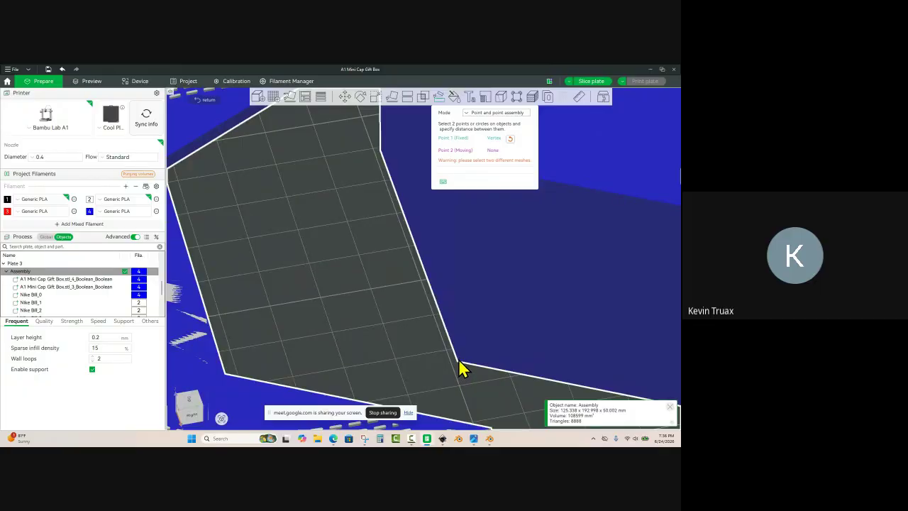
pyautogui.click(457, 360)
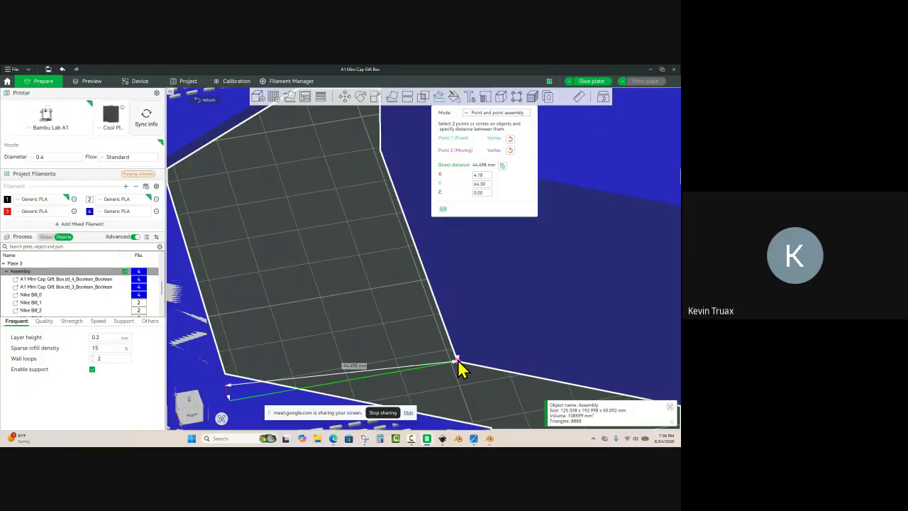
pyautogui.scroll(-5, 447, 355)
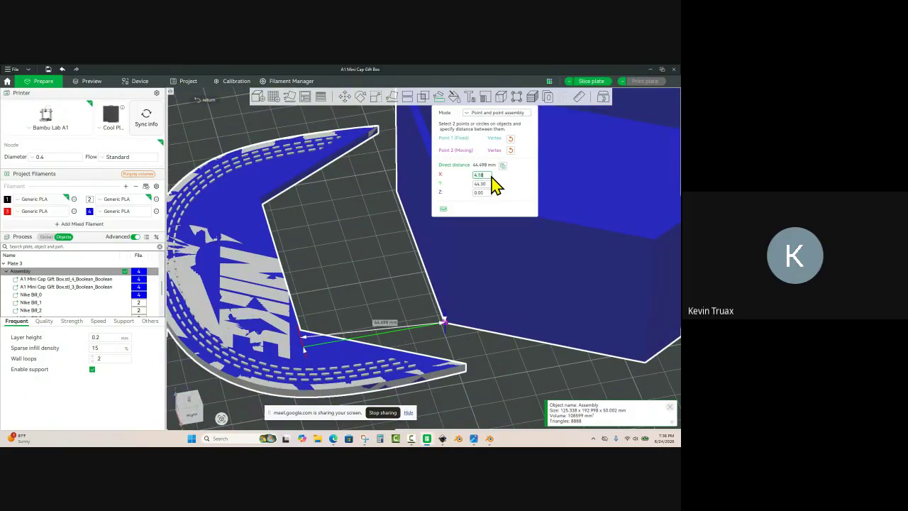
pyautogui.press('Return')
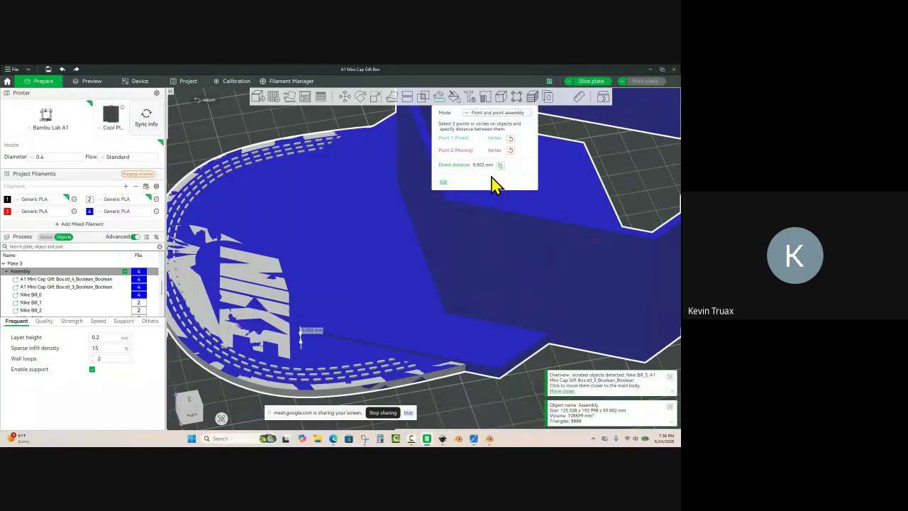
# Step: Slice plate 3 with the joined box and Nike bill
pyautogui.hotkey('ctrl', 'r')
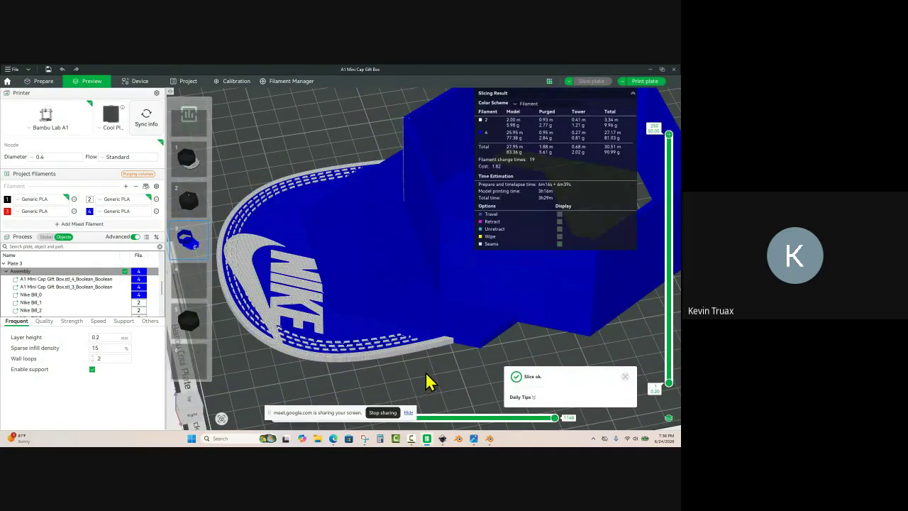
pyautogui.moveTo(443, 369); pyautogui.dragTo(418, 378)
pyautogui.press('super')
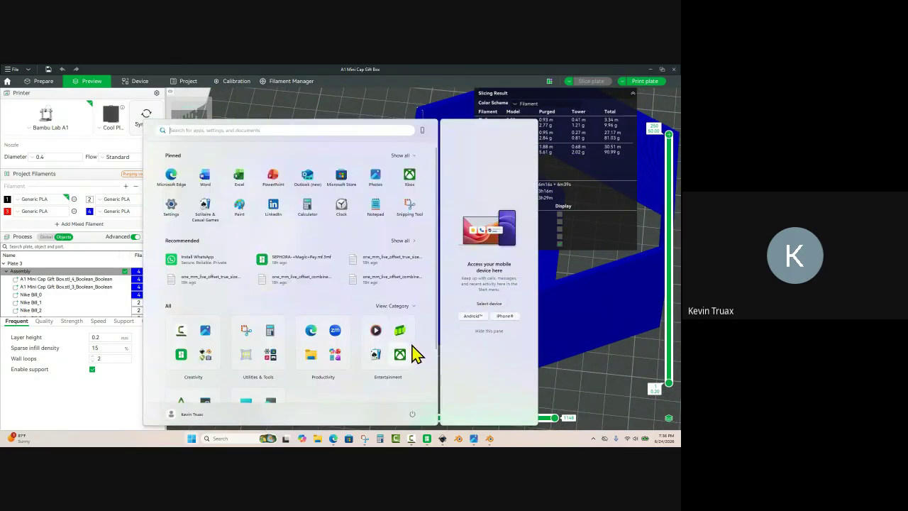
pyautogui.click(572, 367)
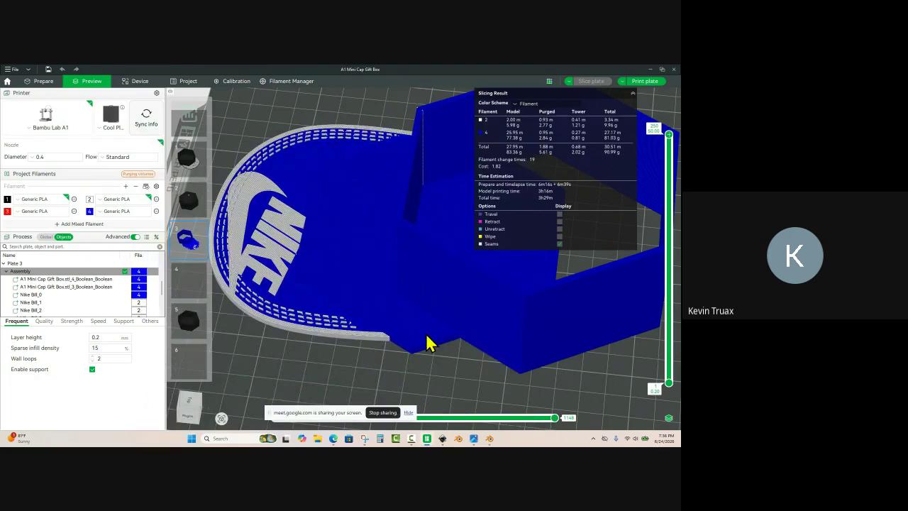
# Step: Return plate 3 to editing and undo the last move that brought the hexagonal base onto the Nike bill's notch
pyautogui.click(43, 82)
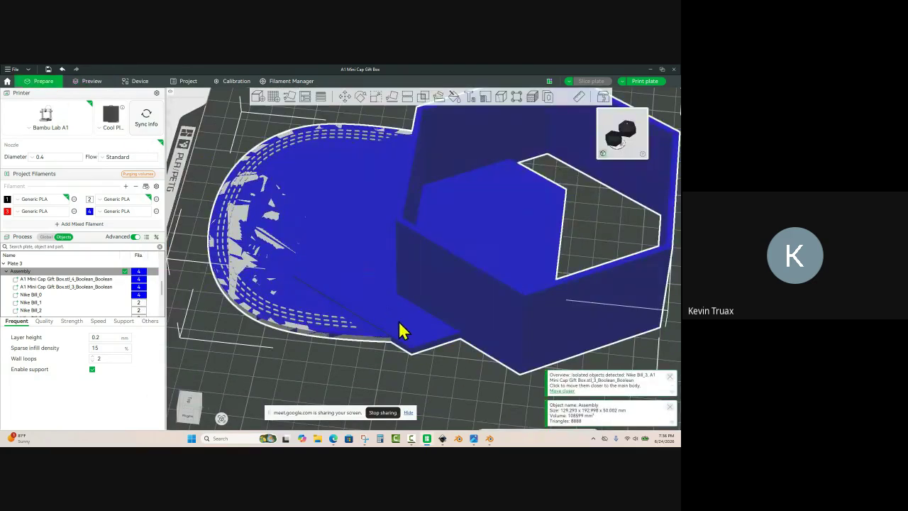
pyautogui.click(378, 365)
pyautogui.moveTo(374, 355); pyautogui.dragTo(372, 347)
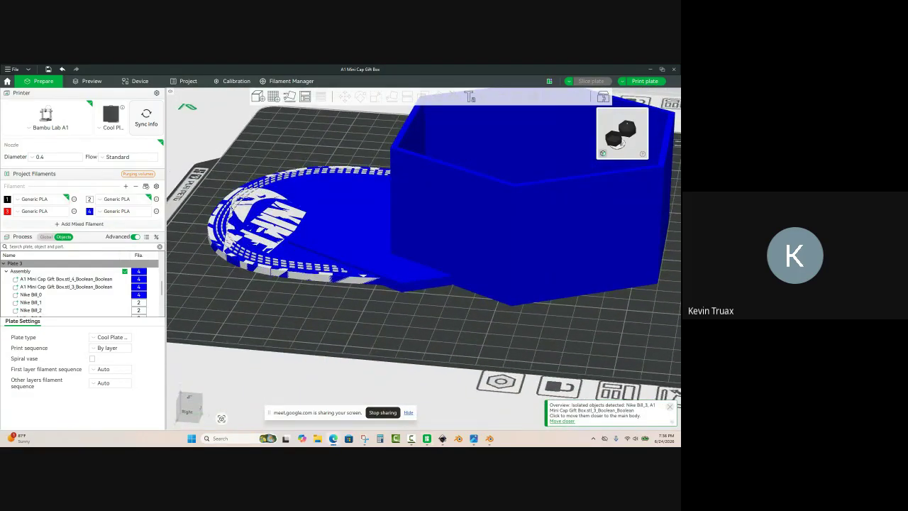
pyautogui.click(423, 293)
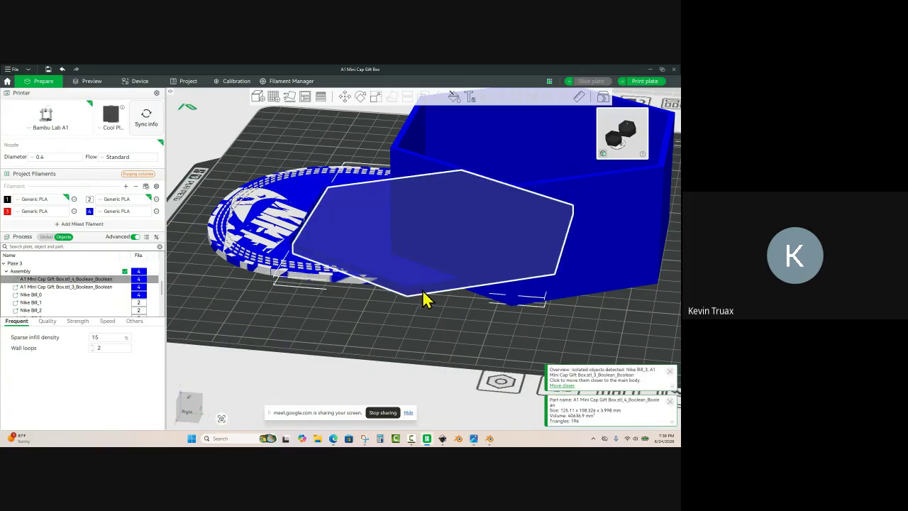
pyautogui.click(413, 324)
pyautogui.moveTo(413, 324); pyautogui.dragTo(413, 336)
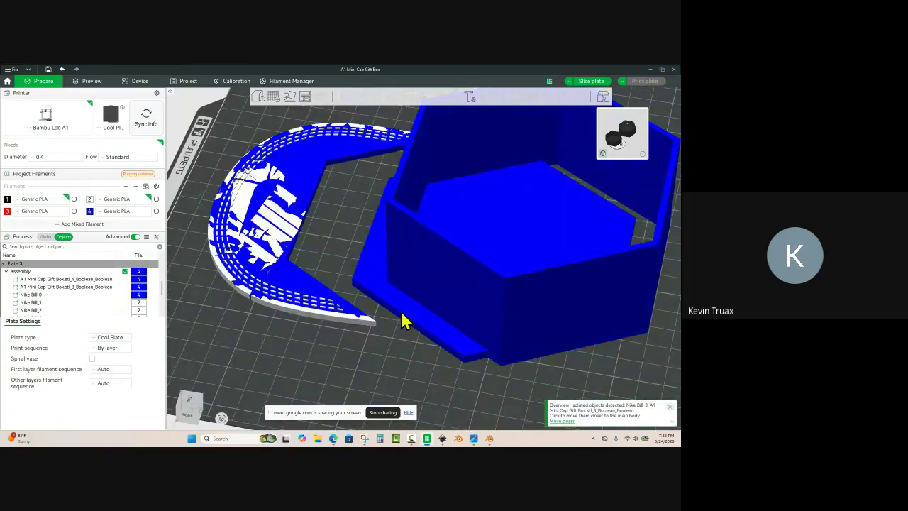
# Step: Start a point and point assembly on the merged object, fixing the inner notch corner of the Nike bill
pyautogui.click(402, 320)
pyautogui.click(441, 100)
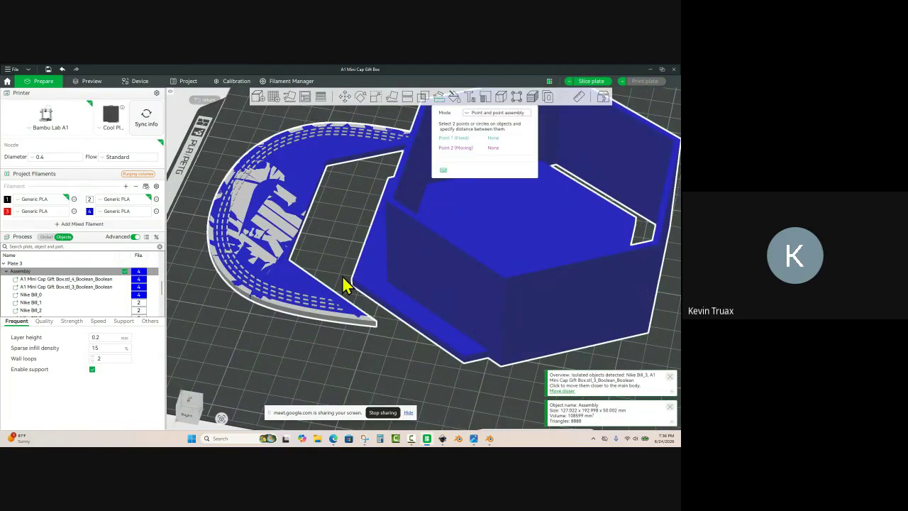
pyautogui.scroll(6, 318, 265)
pyautogui.scroll(4, 302, 188)
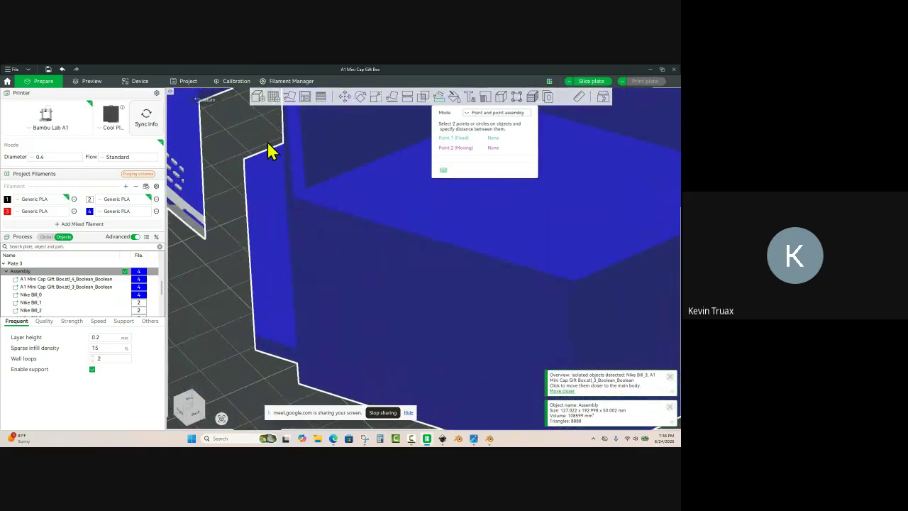
pyautogui.moveTo(270, 144); pyautogui.dragTo(351, 291, button='right')
pyautogui.moveTo(289, 234); pyautogui.dragTo(300, 163)
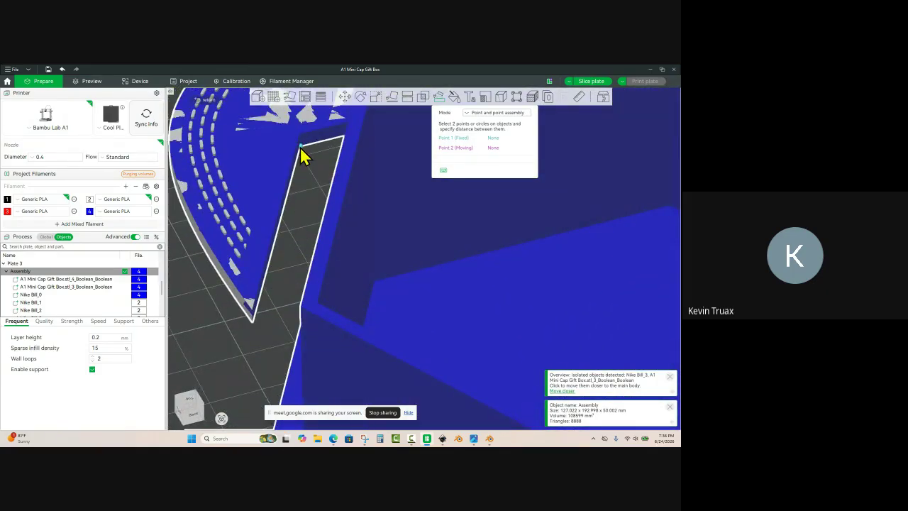
pyautogui.click(302, 150)
# Step: Choose the hexagonal base's matching bottom corner as the moving point and set its X and Y distances to 0
pyautogui.moveTo(304, 152); pyautogui.dragTo(383, 201)
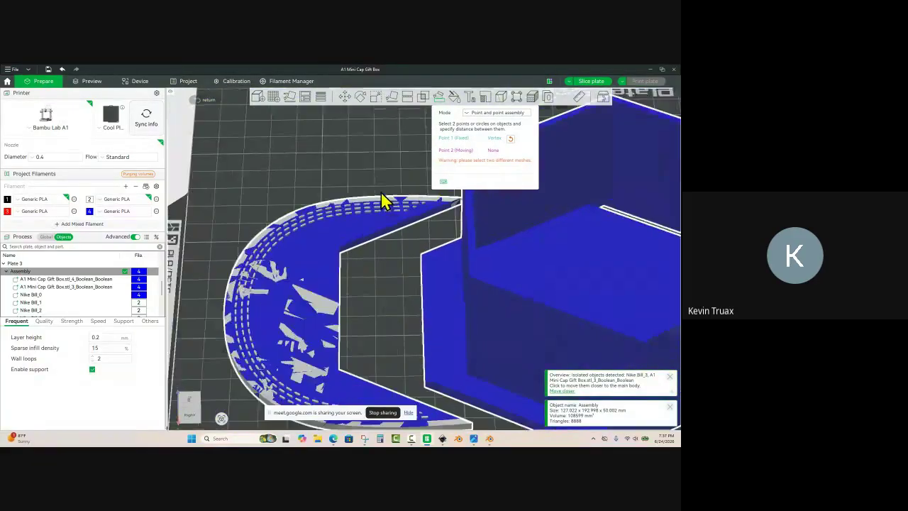
pyautogui.scroll(-2, 383, 195)
pyautogui.scroll(2, 421, 387)
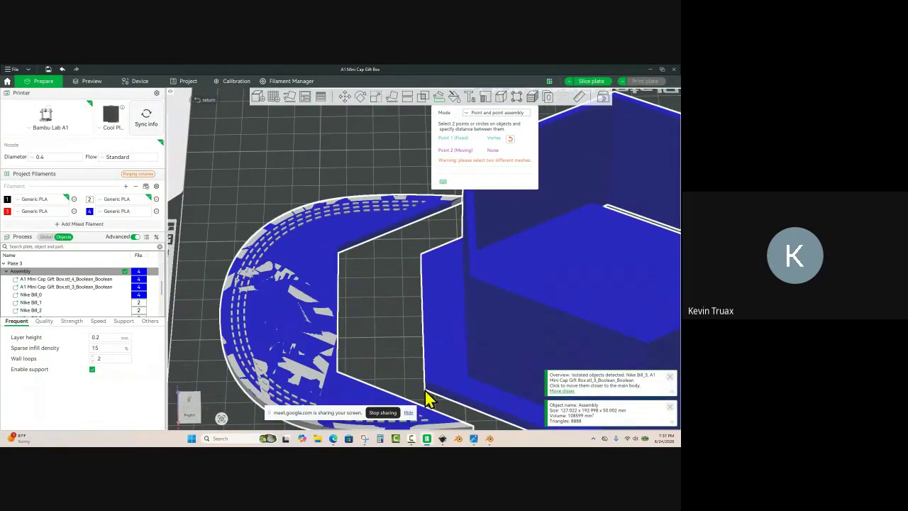
pyautogui.scroll(-5, 425, 399)
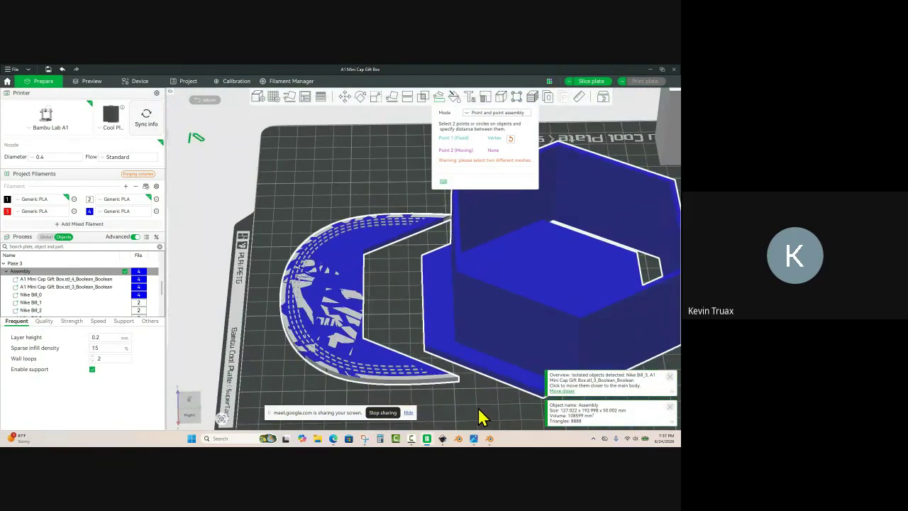
pyautogui.moveTo(479, 409); pyautogui.dragTo(500, 410)
pyautogui.moveTo(500, 410); pyautogui.dragTo(376, 355, button='right')
pyautogui.scroll(3, 471, 340)
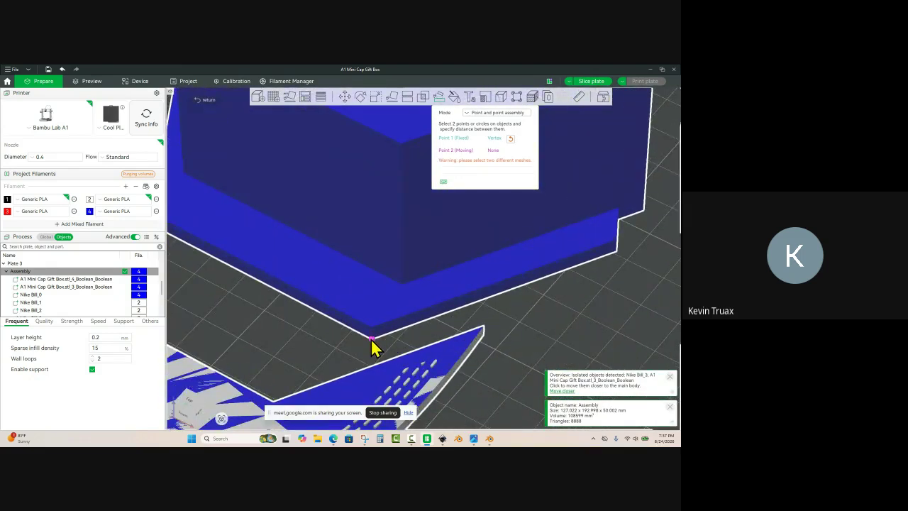
pyautogui.click(370, 339)
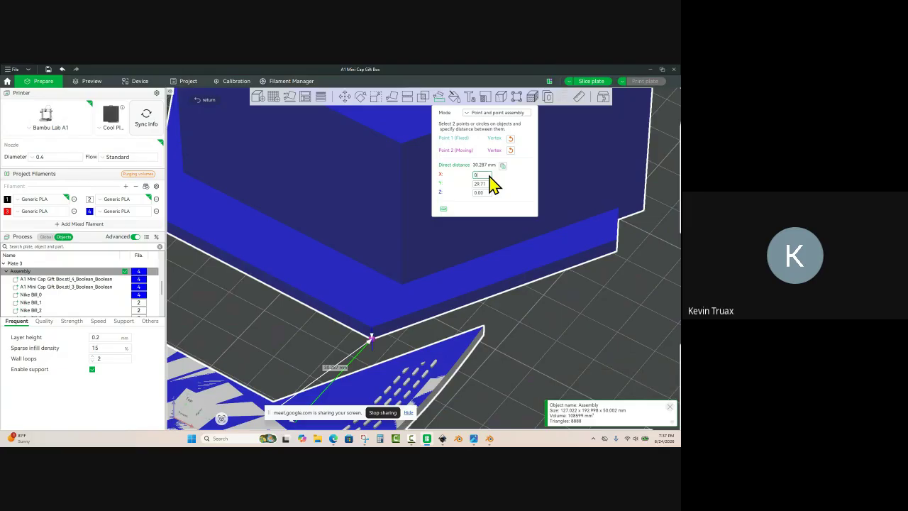
pyautogui.write('00')
pyautogui.press('Return')
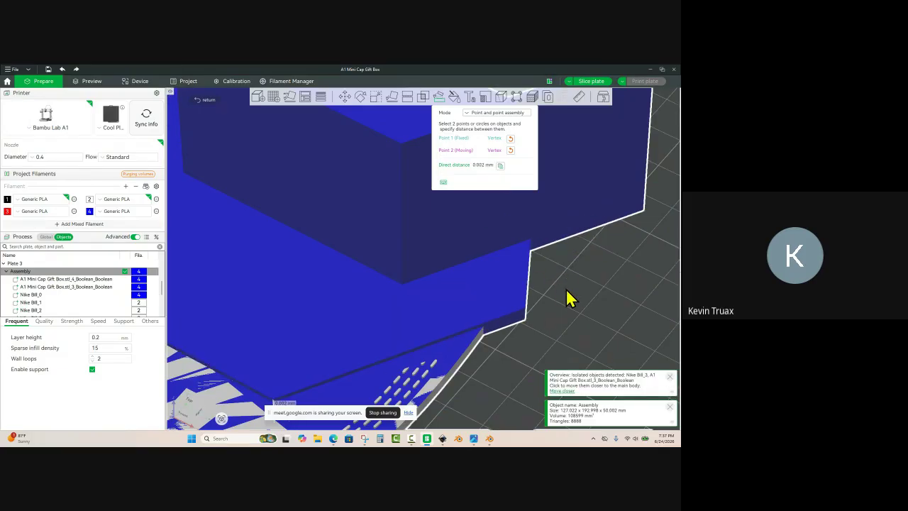
pyautogui.press('Escape')
pyautogui.press('Escape')
pyautogui.press('Escape')
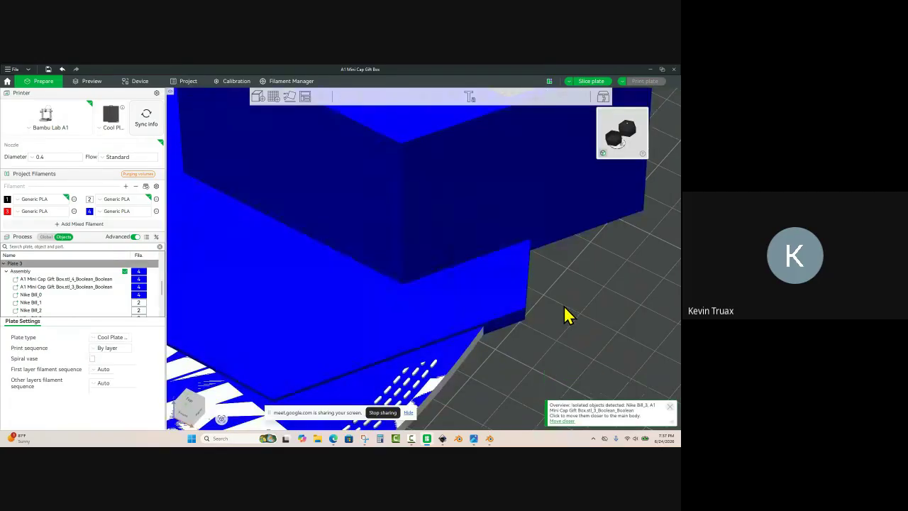
# Step: Scale only the hexagonal base part to a Z size of 3 mm, without uniform scaling
pyautogui.moveTo(566, 307); pyautogui.dragTo(557, 305)
pyautogui.scroll(-3, 558, 310)
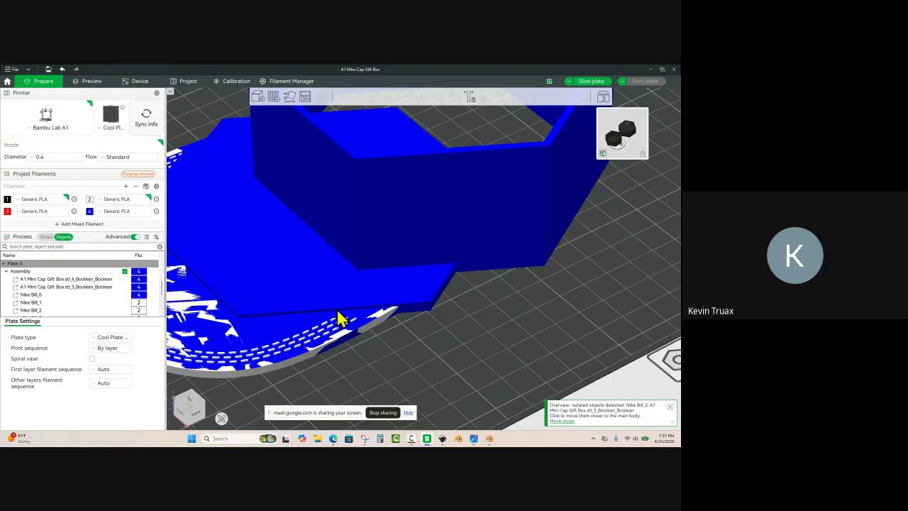
pyautogui.click(432, 301)
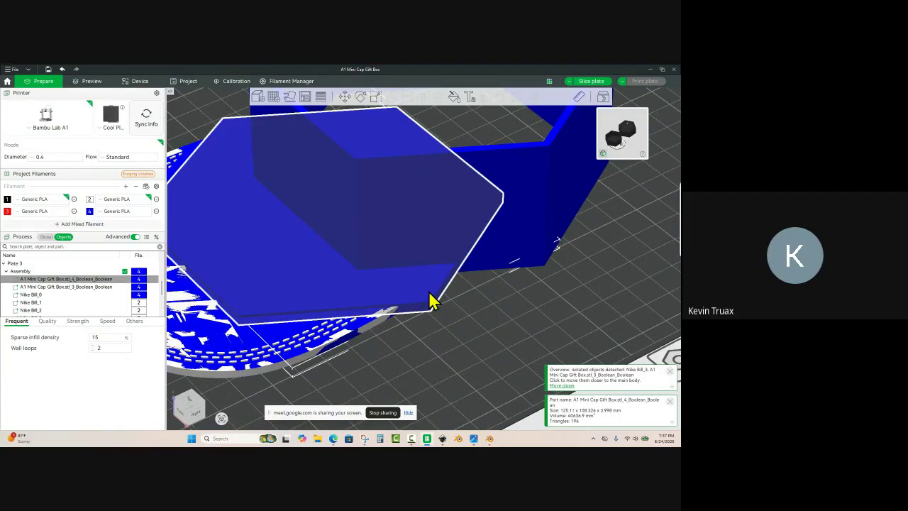
pyautogui.click(375, 97)
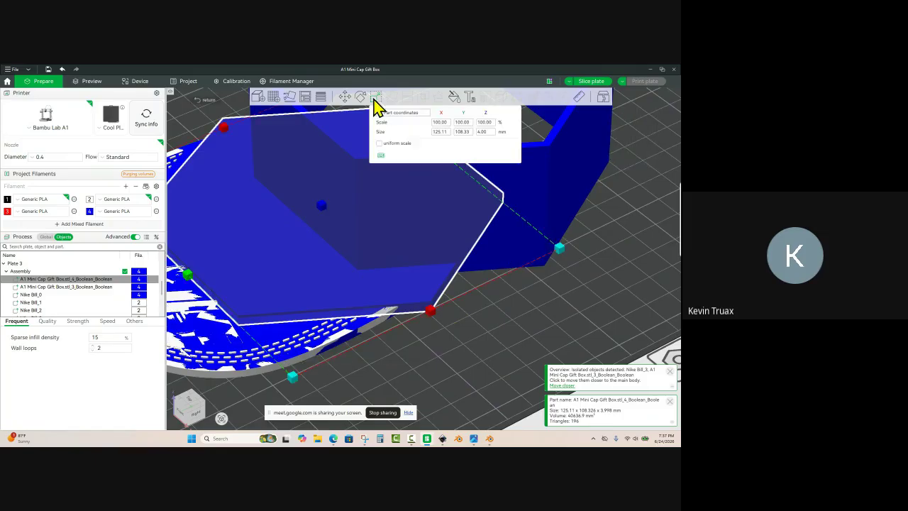
pyautogui.click(489, 132)
pyautogui.write('3')
pyautogui.press('Return')
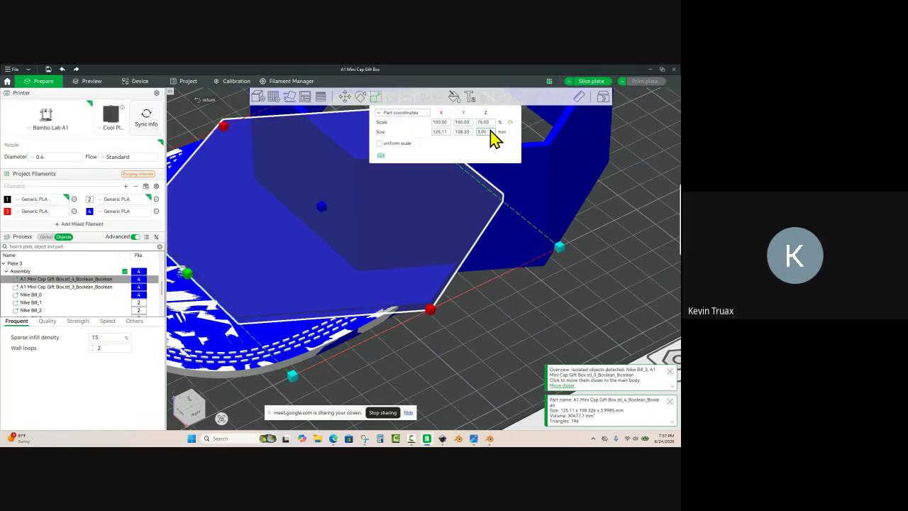
pyautogui.press('Escape')
pyautogui.click(488, 340)
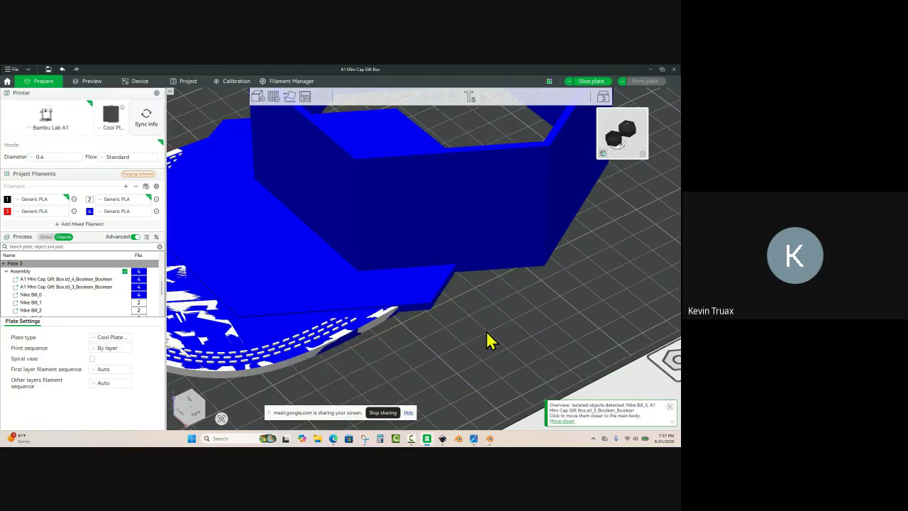
# Step: Set the hexagonal base part's Z position to 1.5 mm in world coordinates
pyautogui.click(416, 301)
pyautogui.click(344, 102)
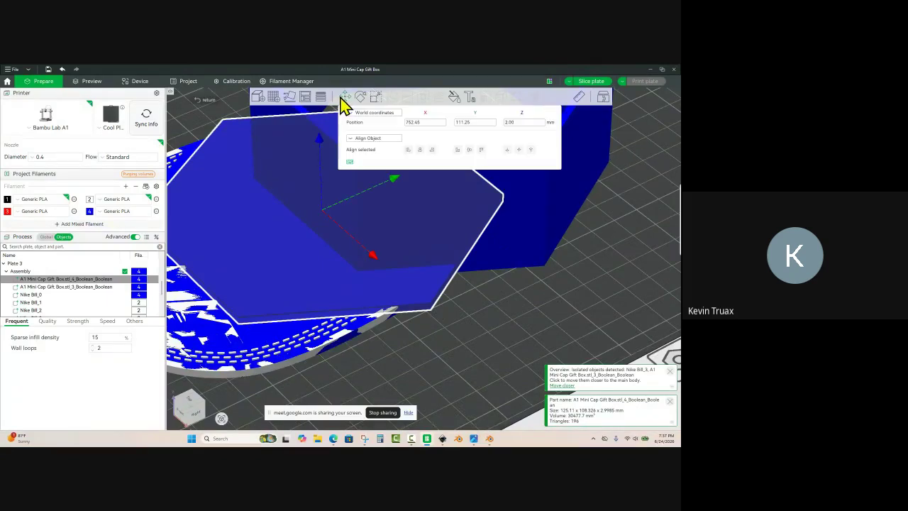
pyautogui.click(524, 123)
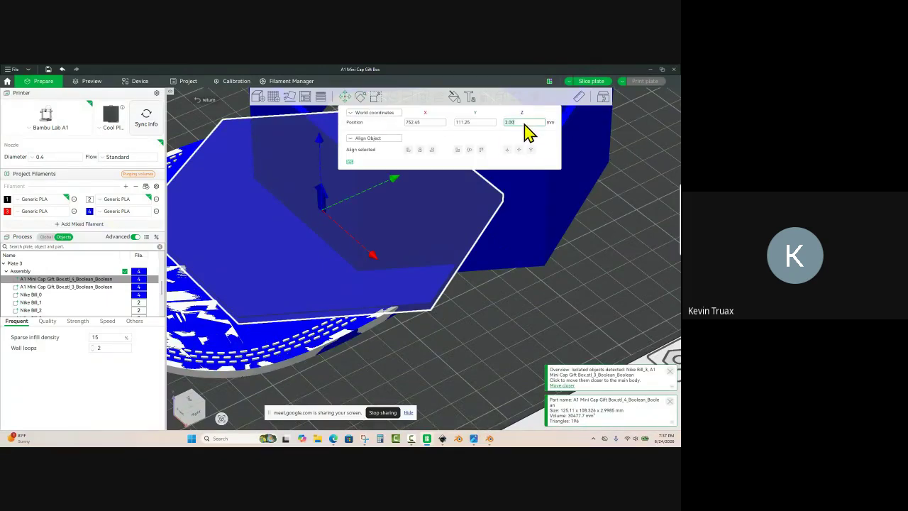
pyautogui.write('1.5')
pyautogui.press('Return')
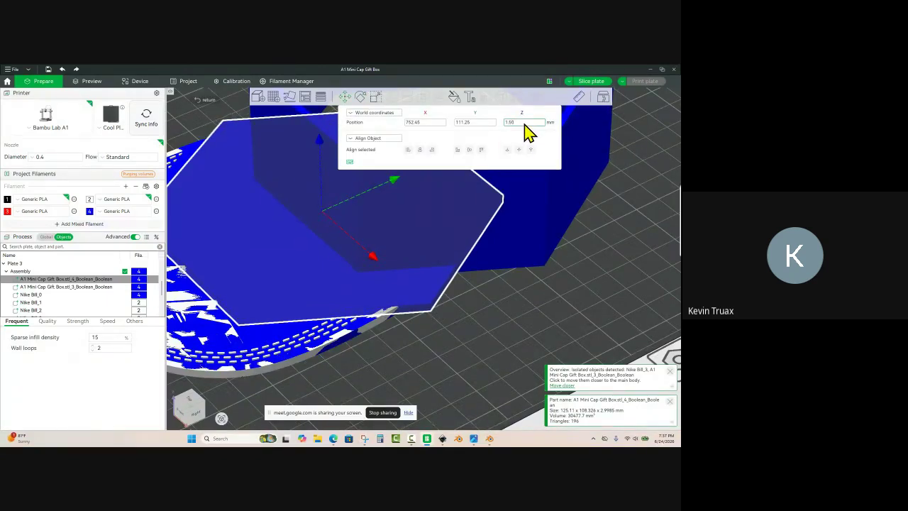
pyautogui.click(517, 315)
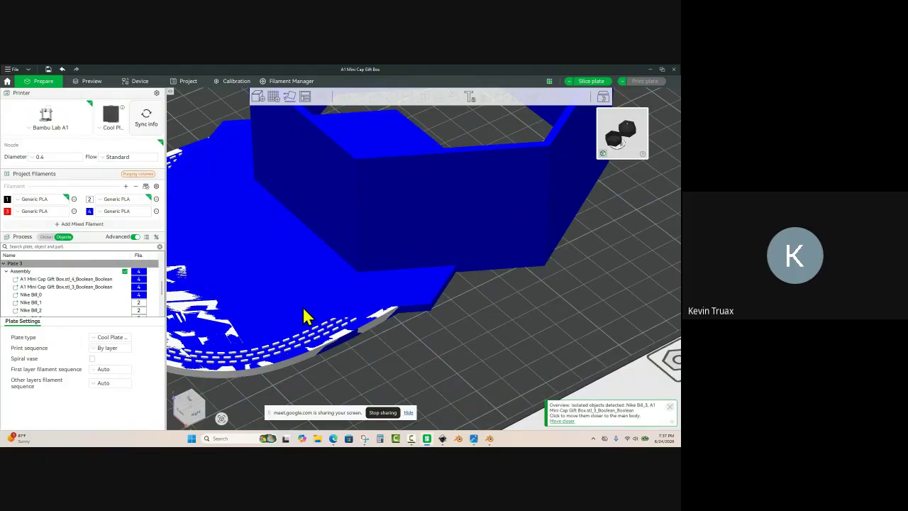
# Step: Start a point and point assembly with the base's outer bottom corner fixed and the box wall's matching bottom corner moving
pyautogui.click(445, 292)
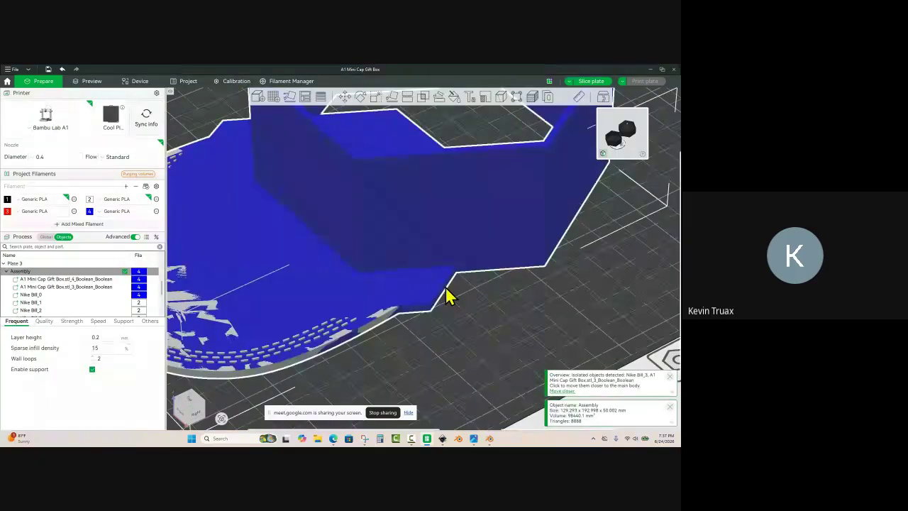
pyautogui.click(439, 99)
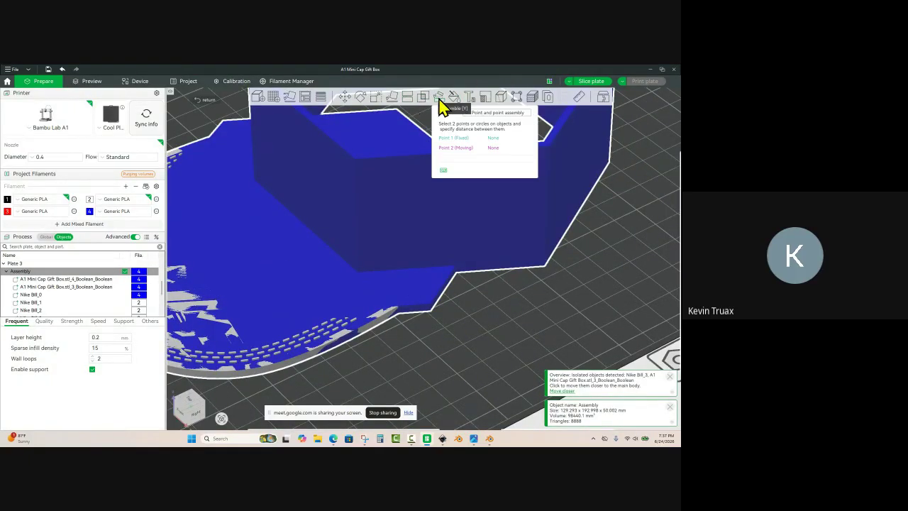
pyautogui.click(430, 310)
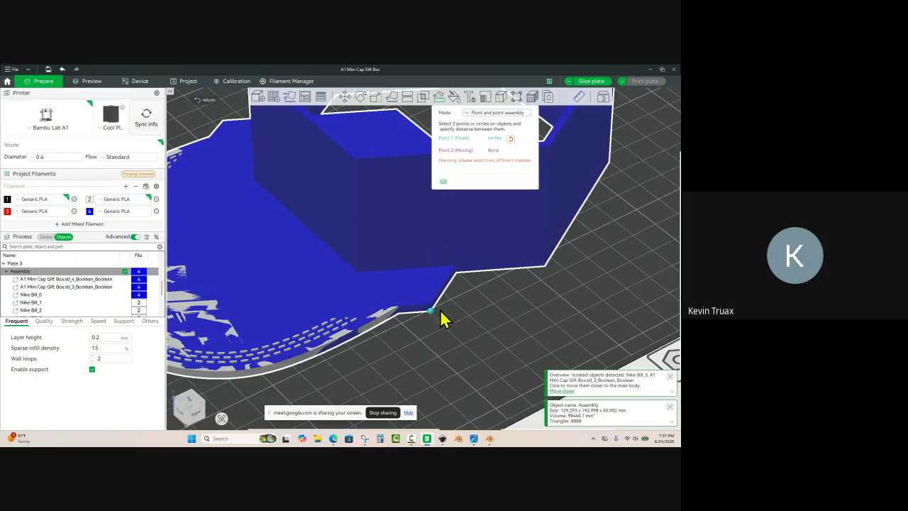
pyautogui.click(545, 267)
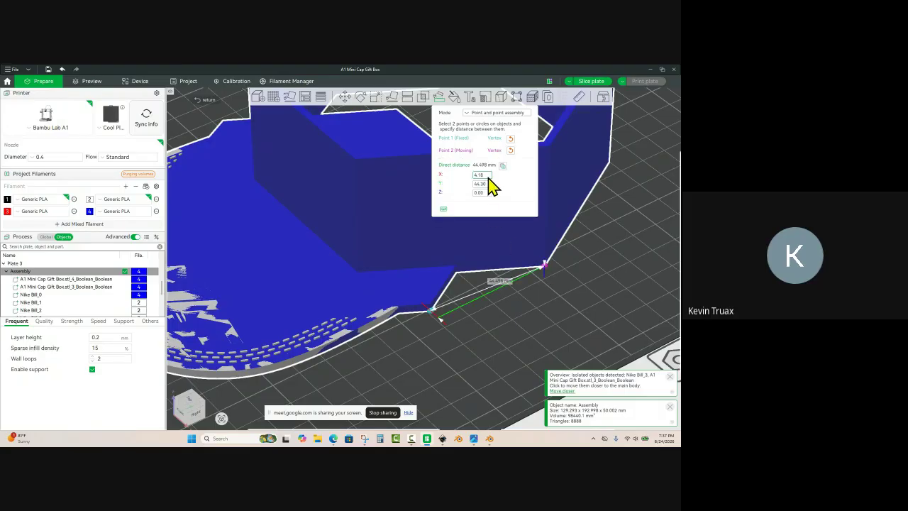
# Step: Set the X and Y distances between the two corners to 0 so the box walls sit on the base
pyautogui.press('Tab')
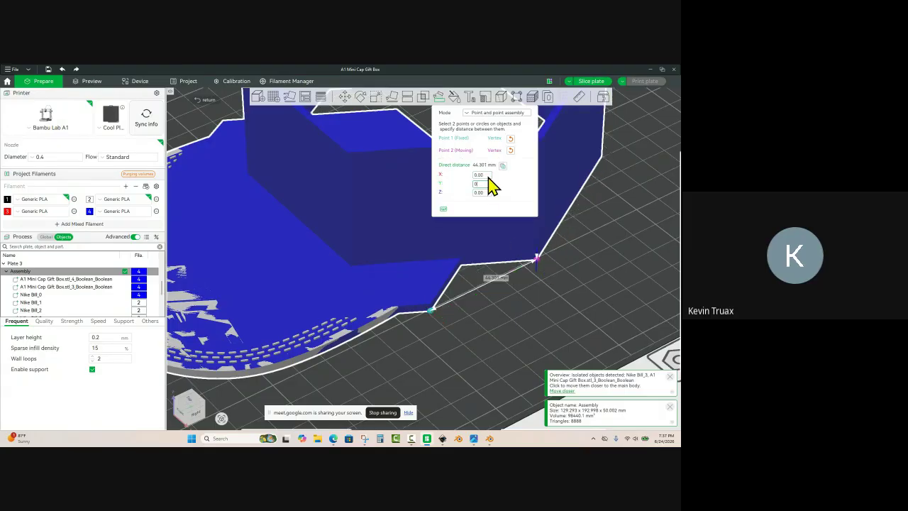
pyautogui.write('0')
pyautogui.press('Return')
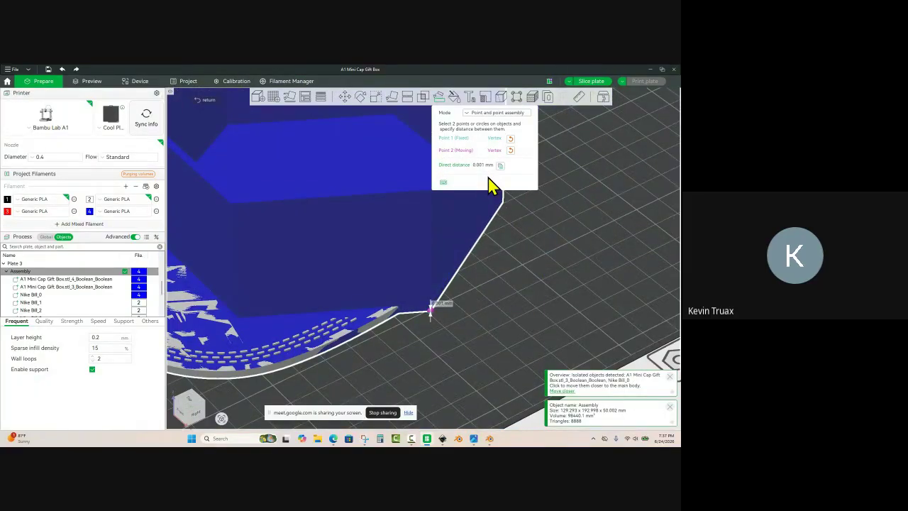
pyautogui.press('Escape')
pyautogui.press('Escape')
pyautogui.click(510, 287)
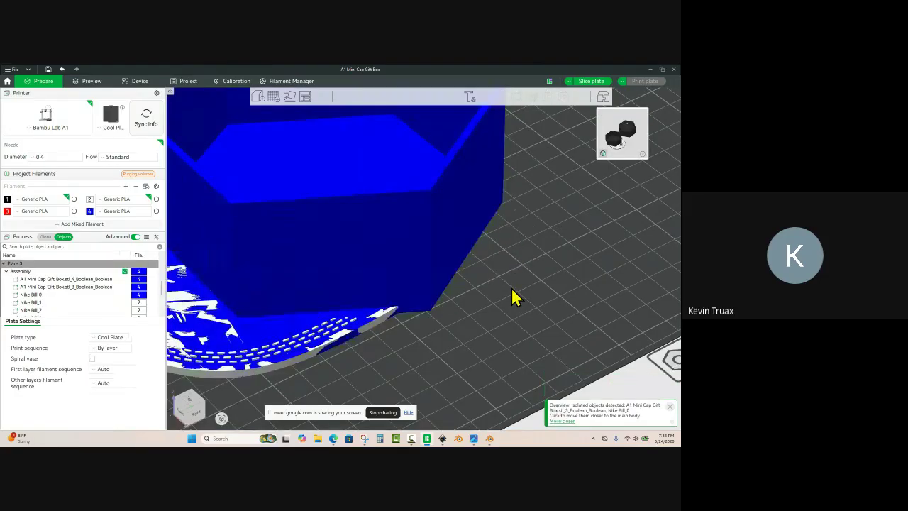
# Step: Slice plate 3 with the realigned box, thinner base and Nike bill
pyautogui.scroll(-5, 510, 288)
pyautogui.moveTo(437, 340); pyautogui.dragTo(435, 330)
pyautogui.scroll(-5, 438, 328)
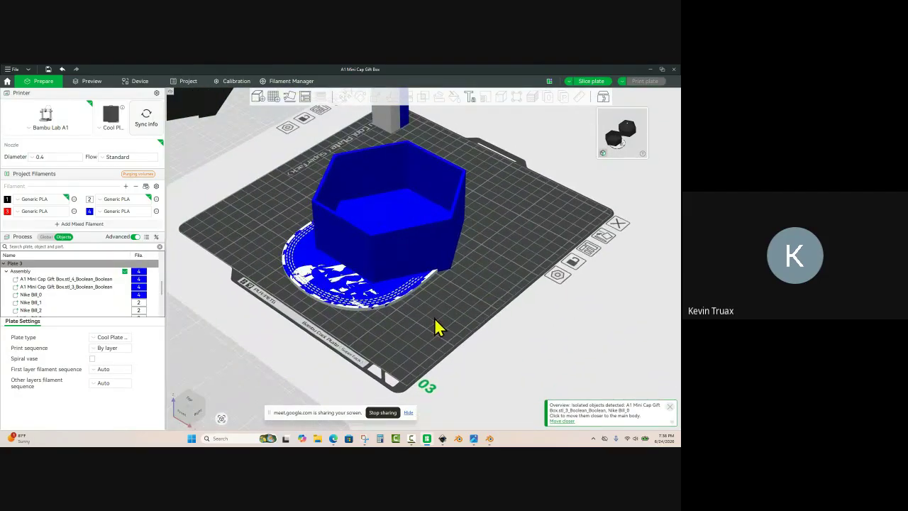
pyautogui.click(599, 81)
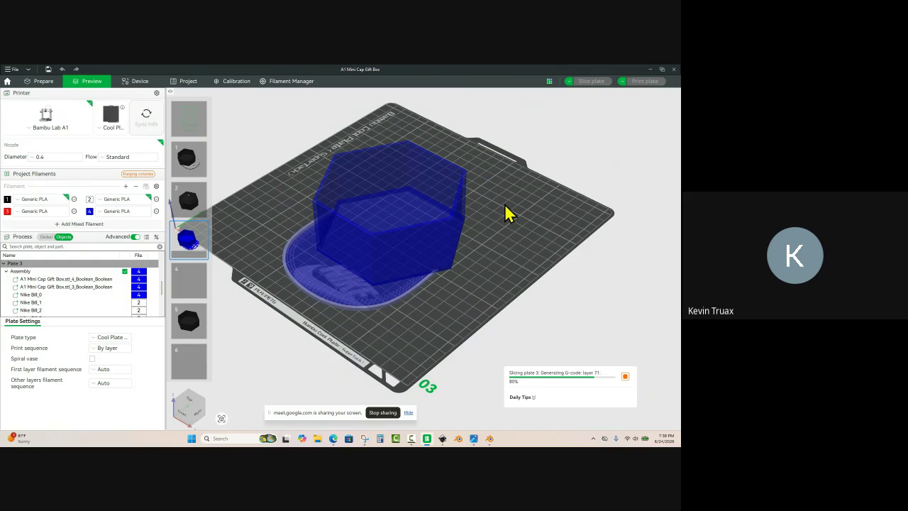
pyautogui.scroll(2, 416, 341)
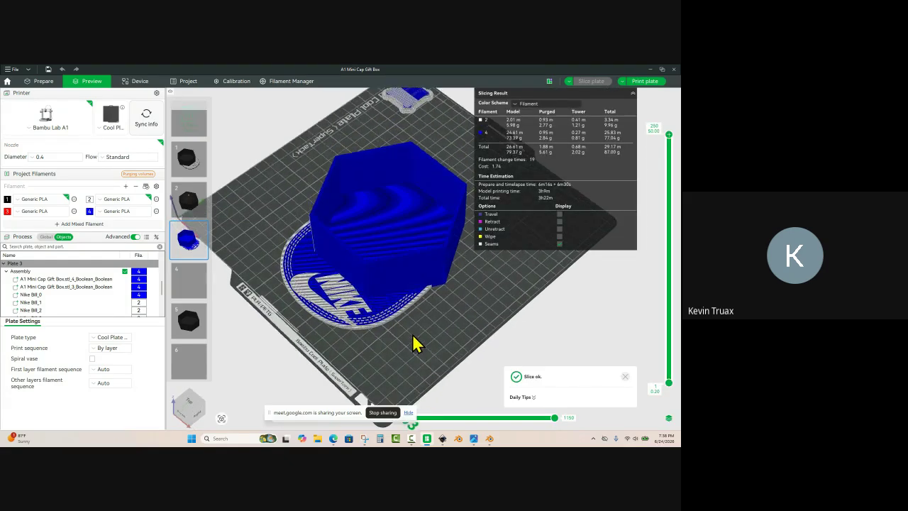
# Step: Return to the editing view and assign filament 4 to the hexagonal box assembly on plate 5
pyautogui.scroll(5, 418, 344)
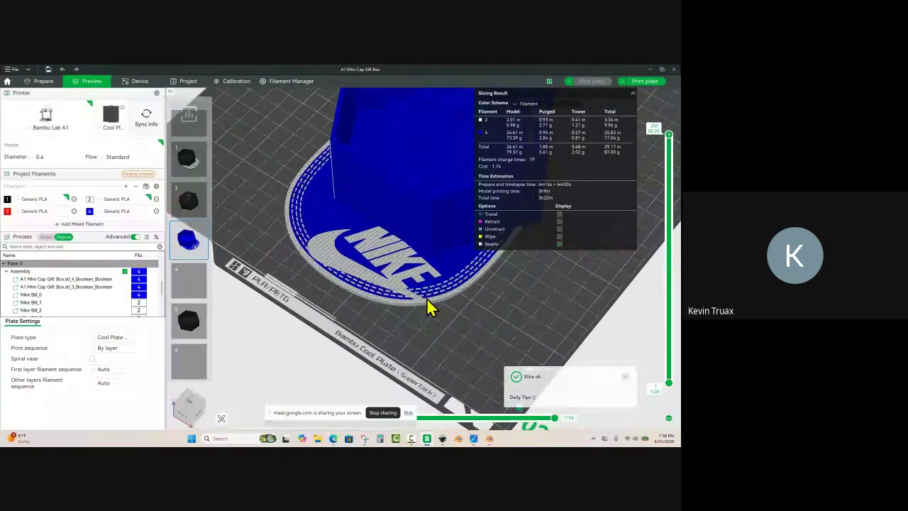
pyautogui.scroll(-4, 466, 329)
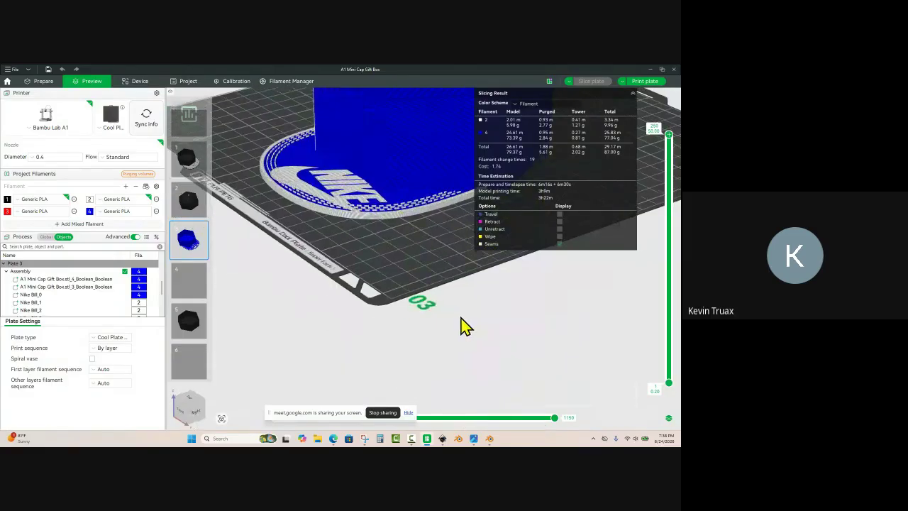
pyautogui.moveTo(461, 318)
pyautogui.mouseDown()
pyautogui.moveTo(461, 331)
pyautogui.moveTo(481, 343)
pyautogui.moveTo(447, 319)
pyautogui.mouseUp()
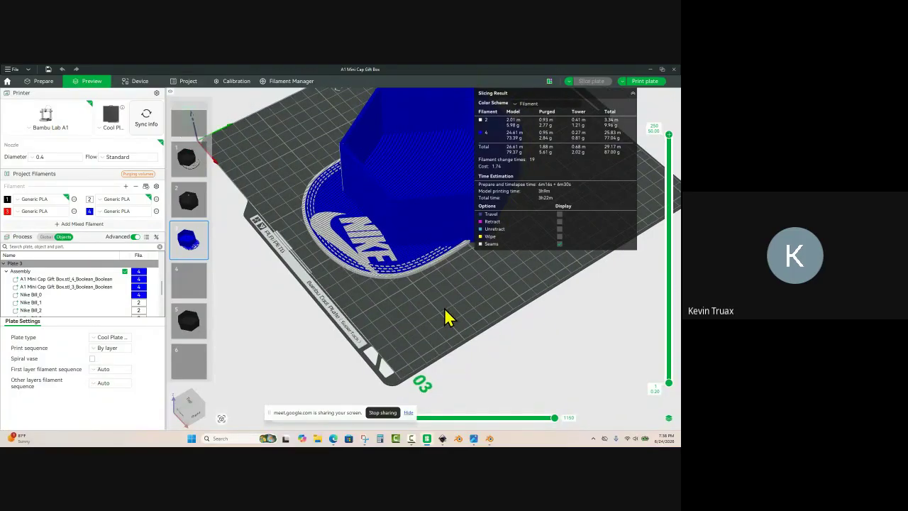
pyautogui.click(50, 82)
pyautogui.moveTo(421, 301); pyautogui.dragTo(509, 273, button='right')
pyautogui.scroll(-9, 555, 262)
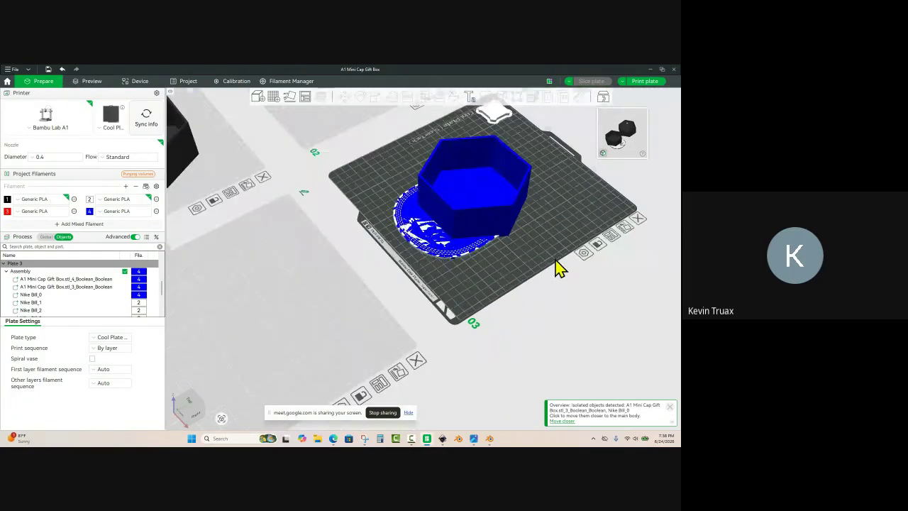
pyautogui.moveTo(395, 299); pyautogui.dragTo(578, 327, button='right')
pyautogui.scroll(7, 349, 237)
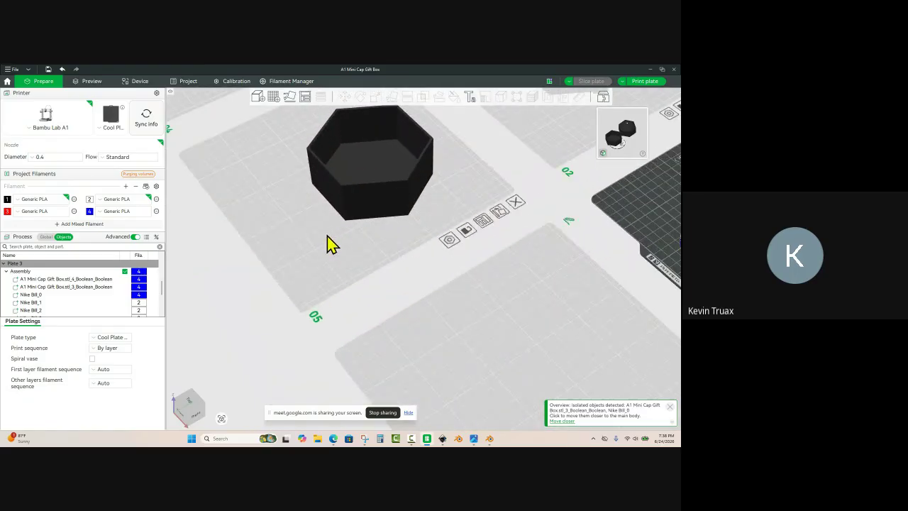
pyautogui.moveTo(327, 235); pyautogui.dragTo(343, 224)
pyautogui.moveTo(292, 305); pyautogui.dragTo(277, 306)
pyautogui.moveTo(338, 277); pyautogui.dragTo(427, 231, button='right')
pyautogui.click(426, 240)
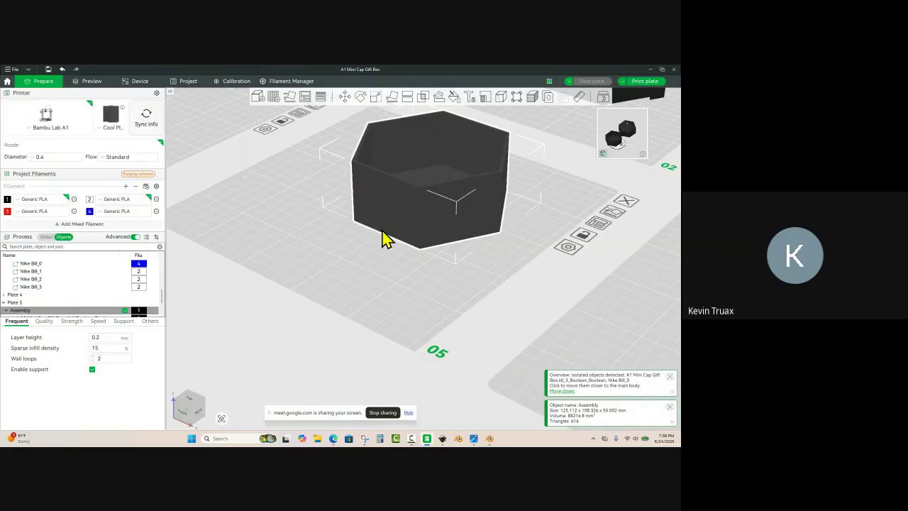
pyautogui.click(355, 271)
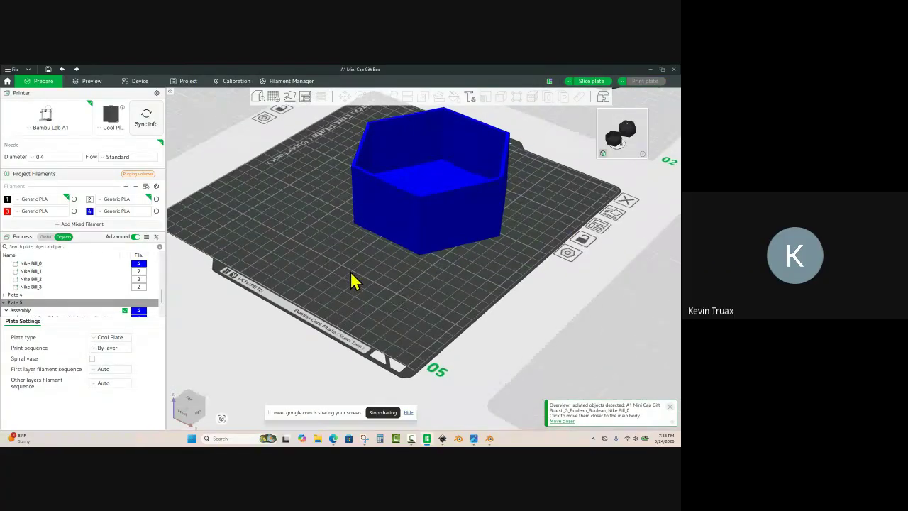
# Step: Import Cowboys Bill.svg onto plate 5 and place the bill in front of the hexagonal box
pyautogui.moveTo(351, 280); pyautogui.dragTo(357, 284)
pyautogui.hotkey('ctrl', 'i')
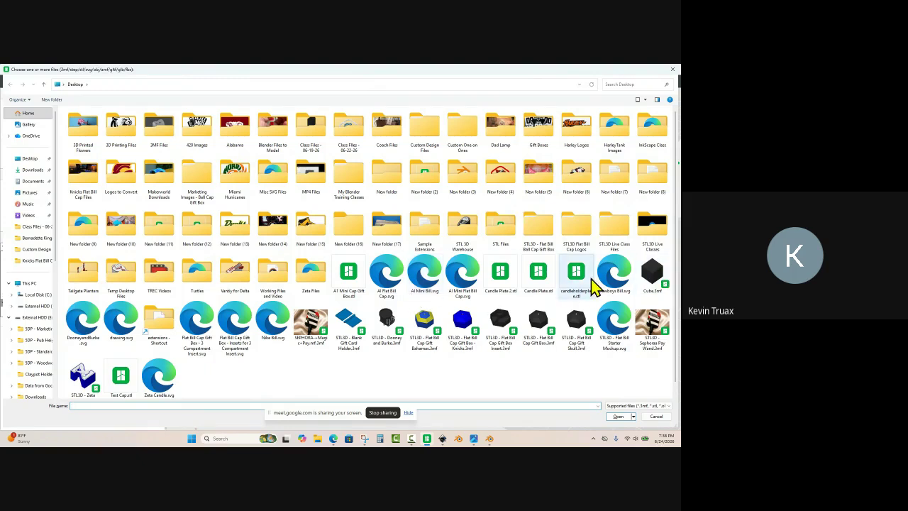
pyautogui.doubleClick(614, 280)
pyautogui.moveTo(429, 298); pyautogui.dragTo(340, 305)
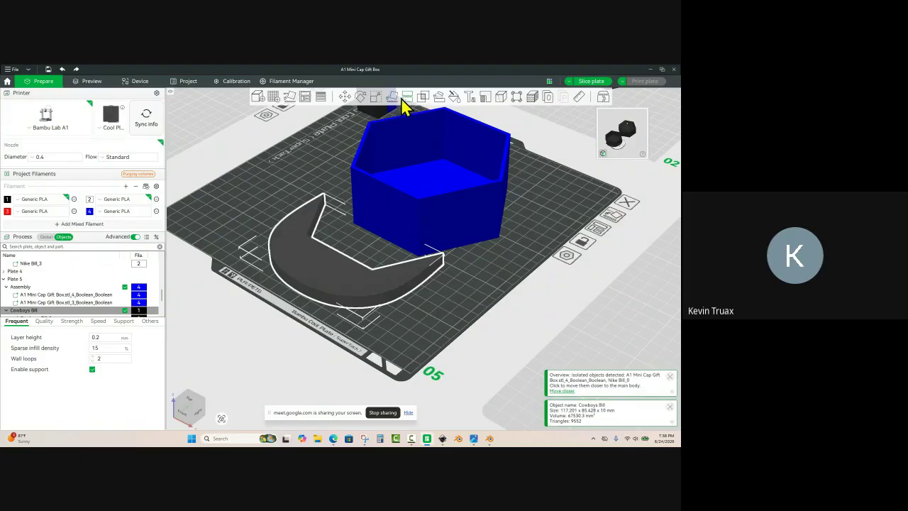
# Step: Scale the Cowboys bill's Z size to 4 mm without uniform scaling
pyautogui.click(378, 99)
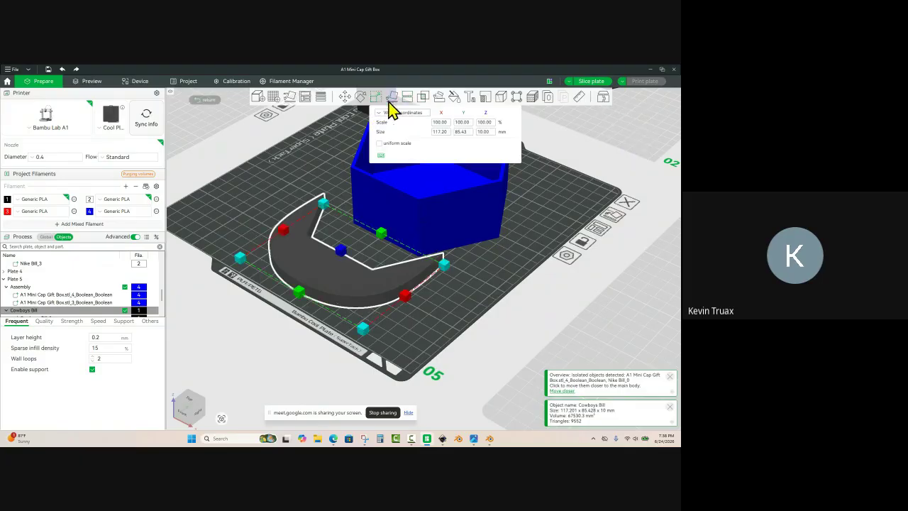
pyautogui.click(489, 132)
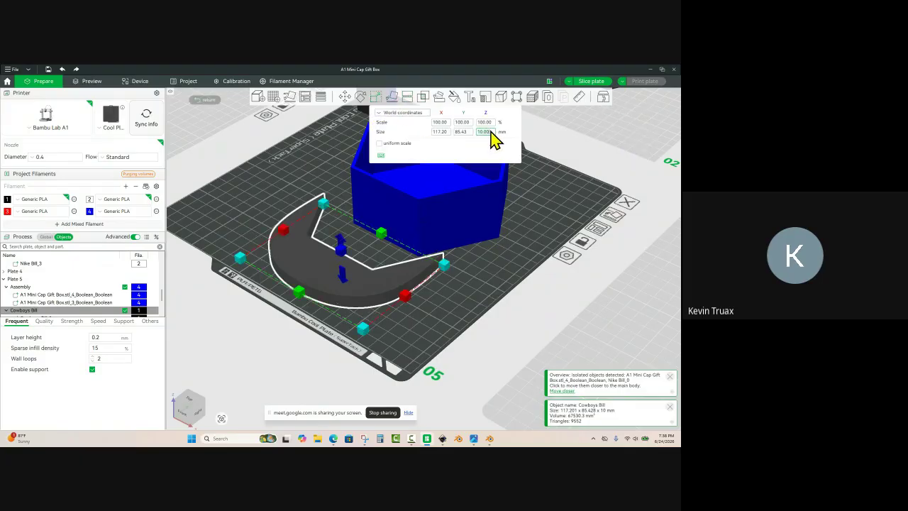
pyautogui.press('Return')
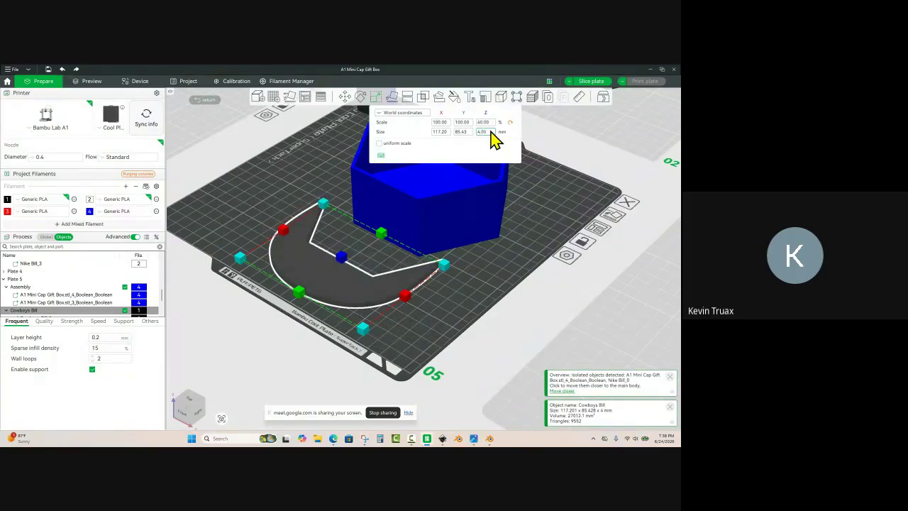
pyautogui.click(323, 252)
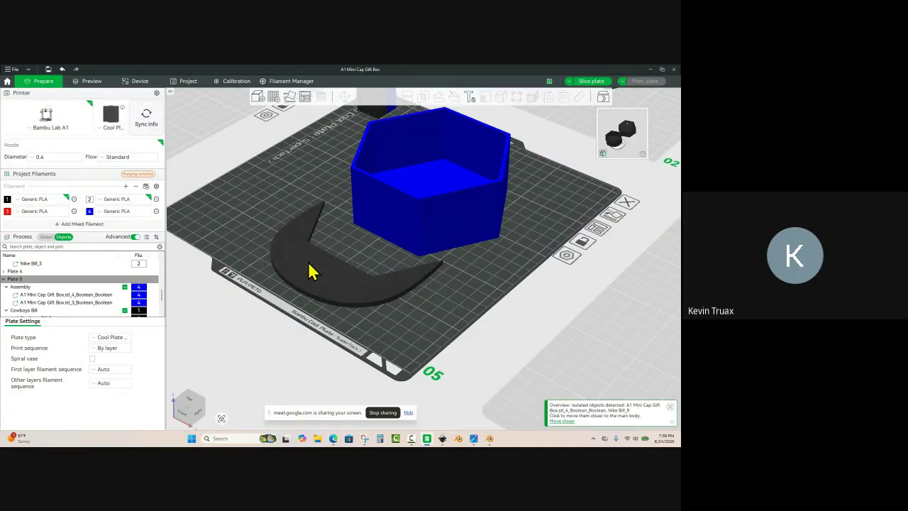
# Step: Assign filament 4 to the Cowboys Bill_0 part and filament 2 to Cowboys Bill_1, Cowboys Bill_2 and Cowboys Bill_3
pyautogui.click(310, 272)
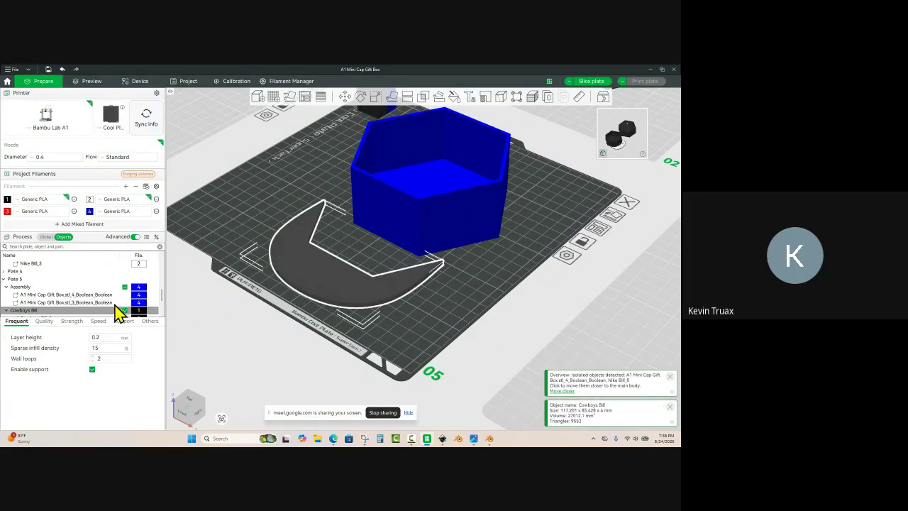
pyautogui.scroll(-1, 71, 308)
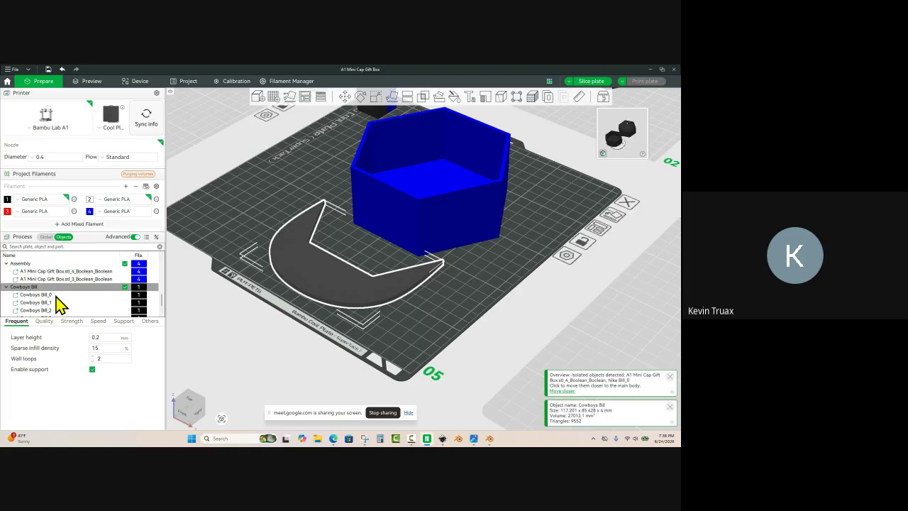
pyautogui.click(44, 294)
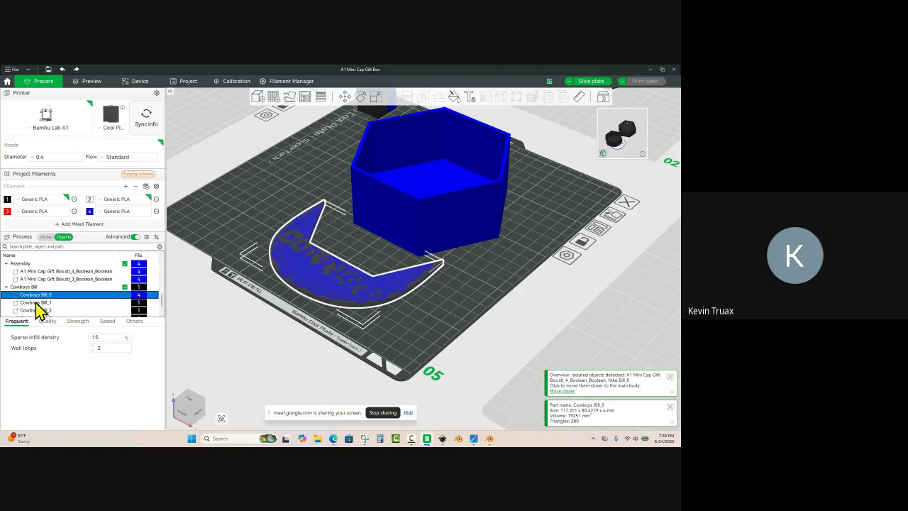
pyautogui.click(39, 303)
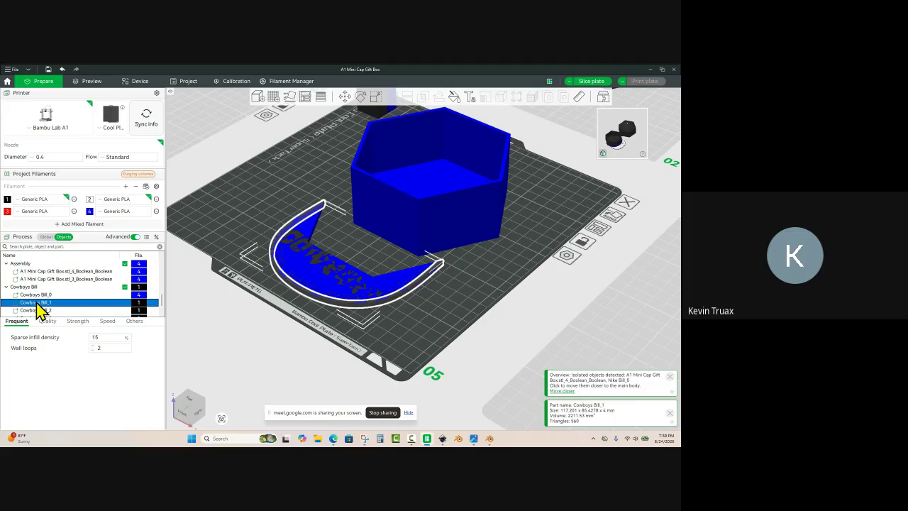
pyautogui.press('2')
pyautogui.click(39, 310)
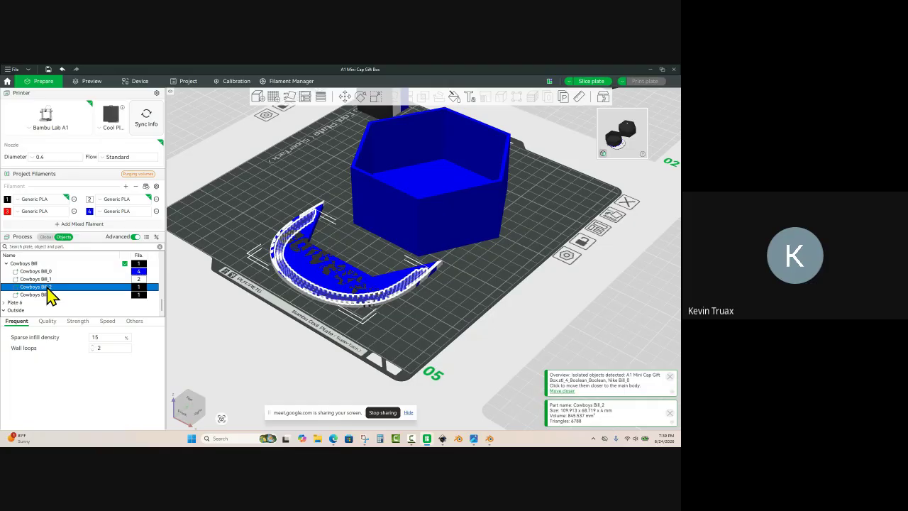
pyautogui.press('2')
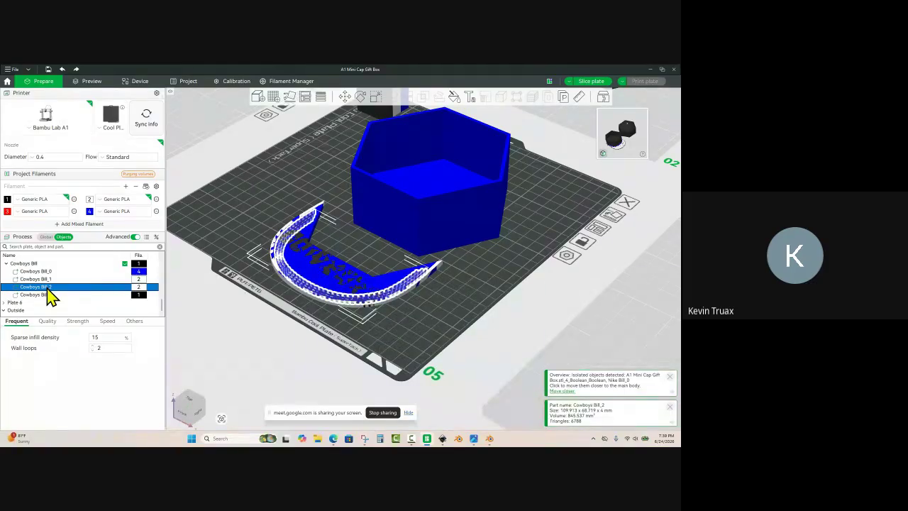
pyautogui.click(45, 296)
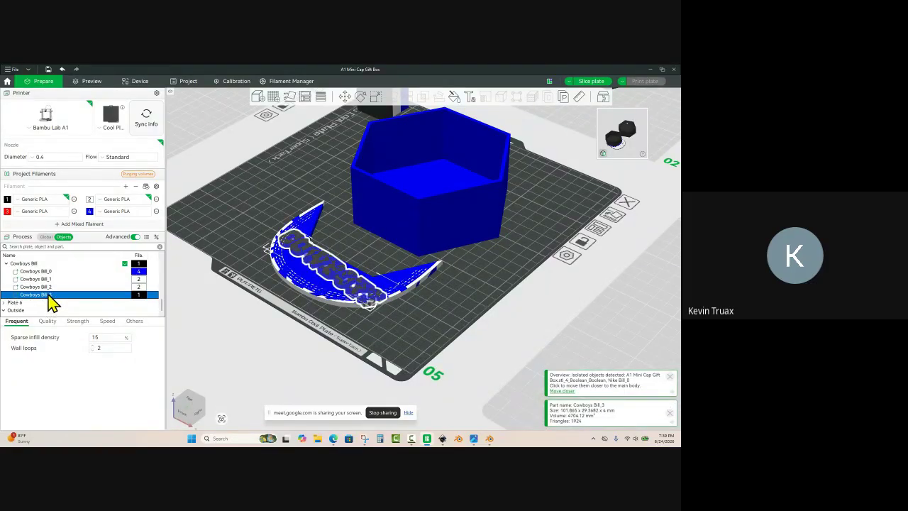
pyautogui.click(48, 294)
pyautogui.press('2')
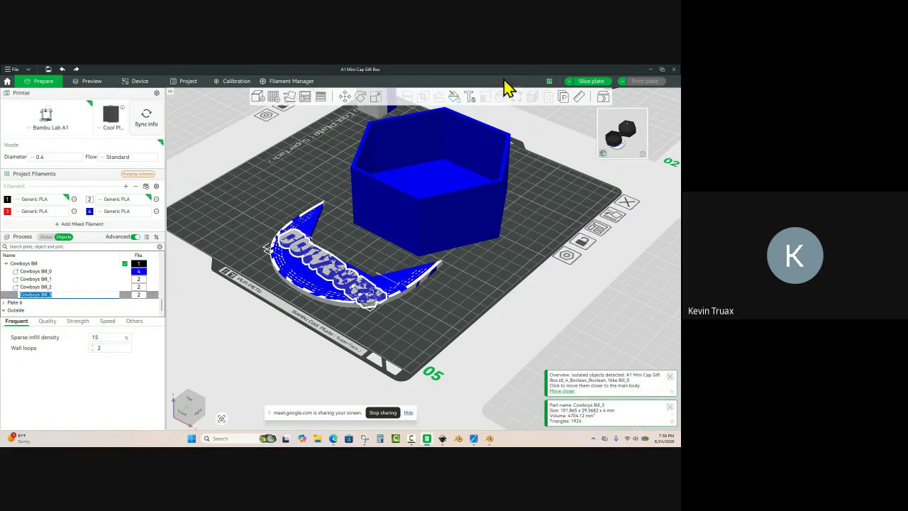
# Step: Set the Z size of the Cowboys Bill_3 lettering to 2 mm
pyautogui.click(375, 98)
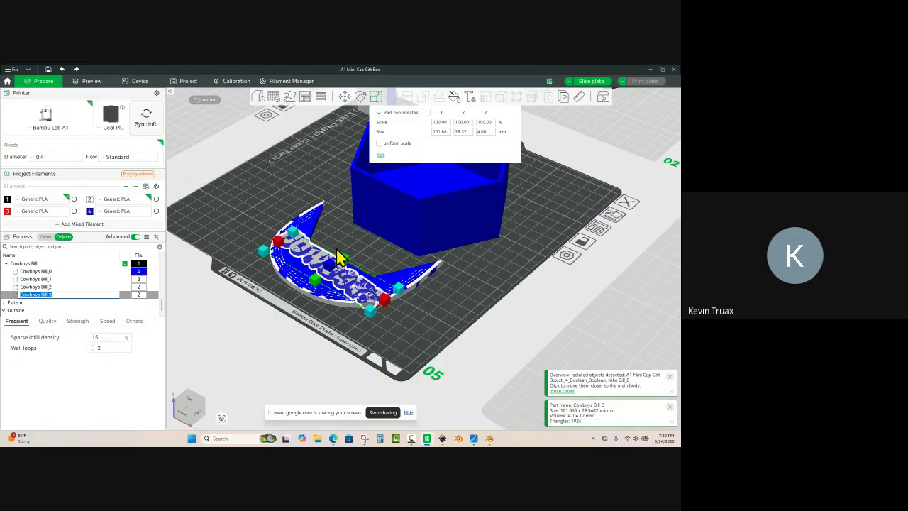
pyautogui.click(494, 132)
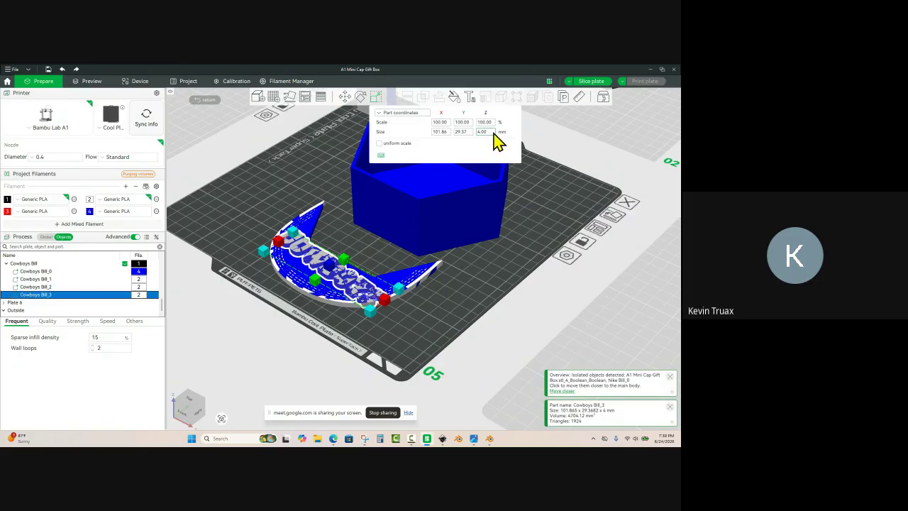
pyautogui.click(488, 133)
pyautogui.write('2')
pyautogui.press('Return')
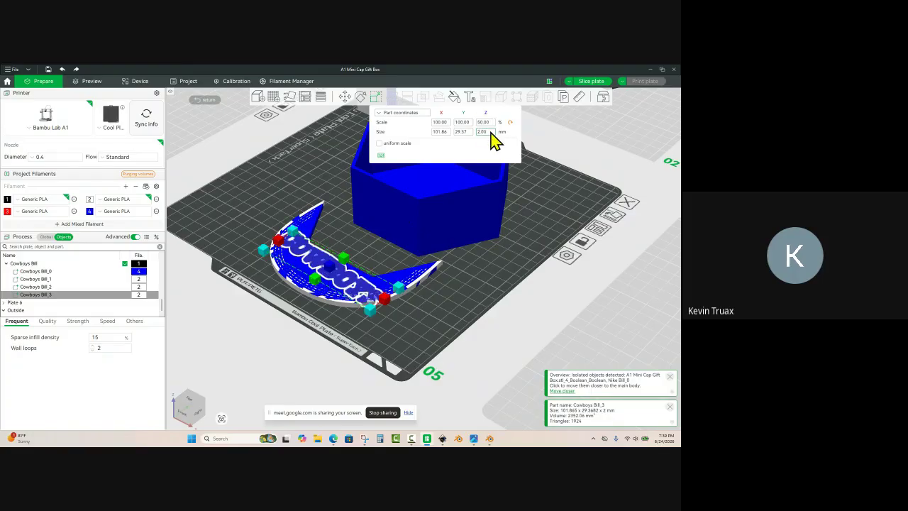
# Step: Raise the Cowboys Bill_3 lettering to a Z position of 3 mm in world coordinates
pyautogui.click(345, 97)
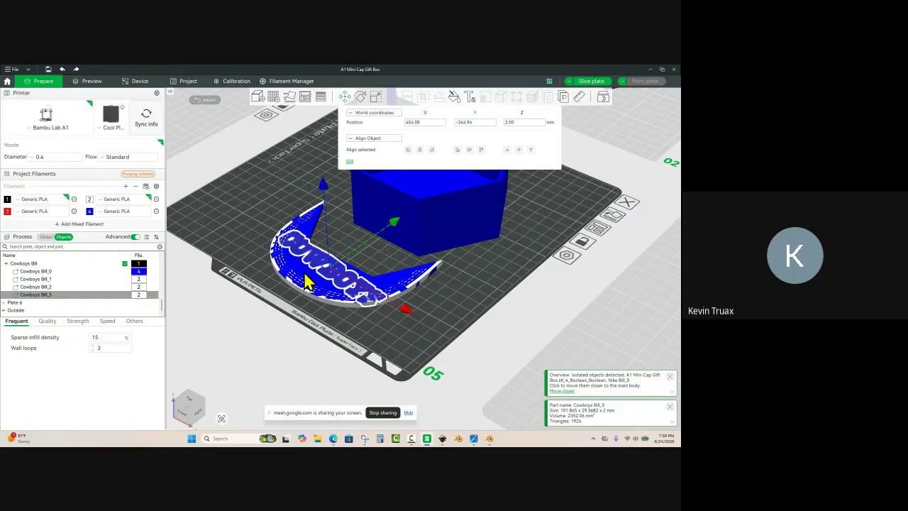
pyautogui.click(530, 123)
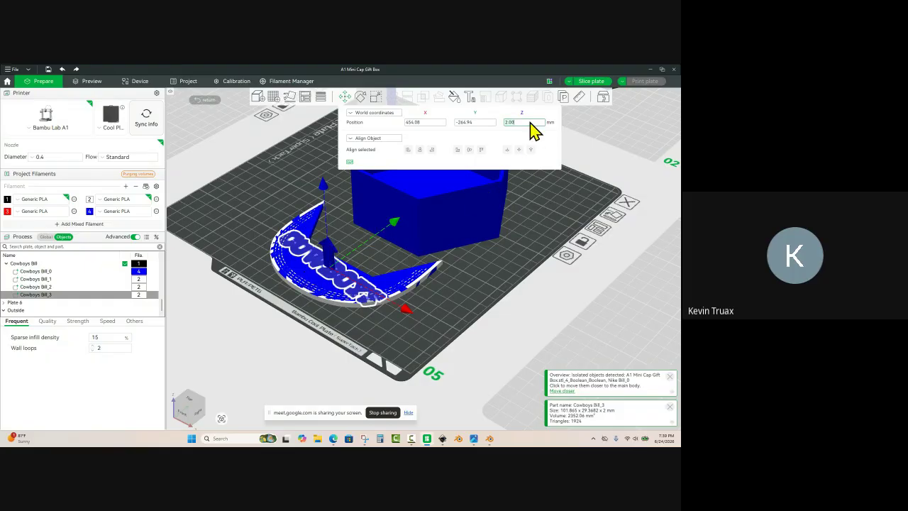
pyautogui.press('Return')
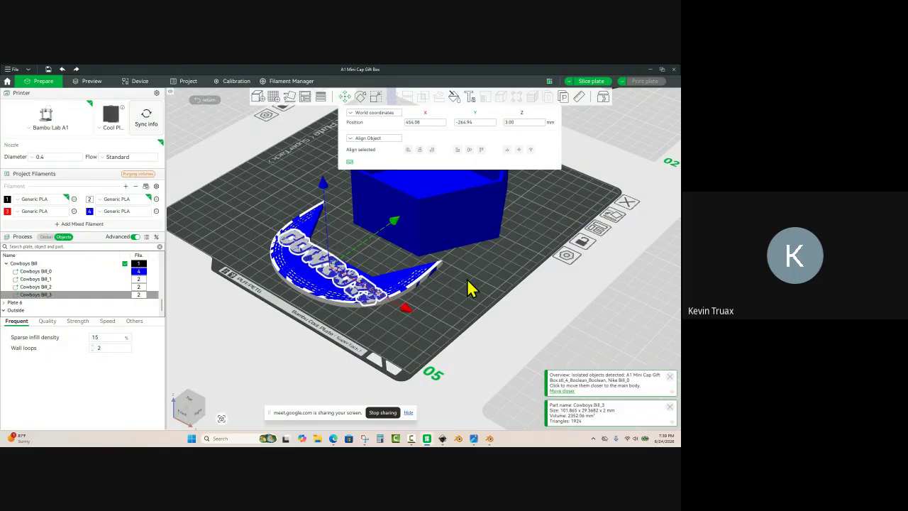
pyautogui.click(468, 290)
pyautogui.moveTo(462, 284); pyautogui.dragTo(461, 282)
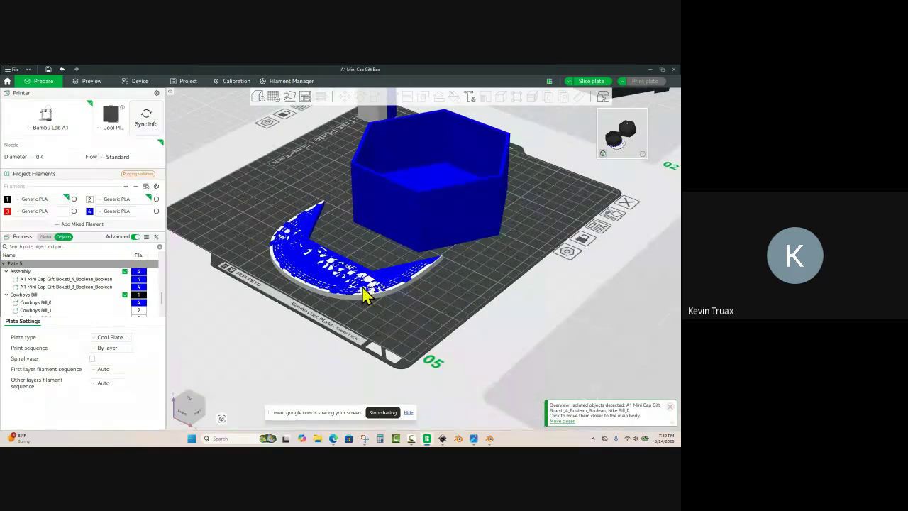
# Step: Set the Z size of the Cowboys Bill_2 stitching part to 2 mm
pyautogui.scroll(-2, 121, 300)
pyautogui.click(305, 271)
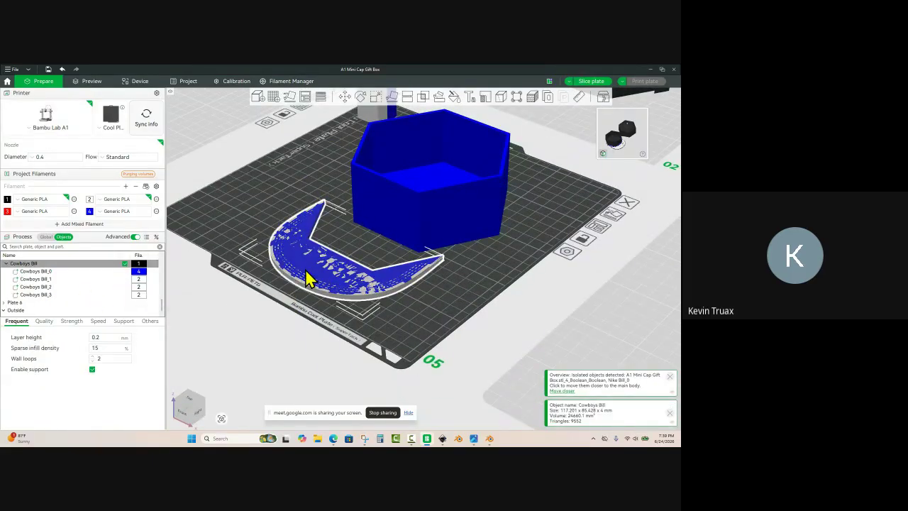
pyautogui.click(55, 295)
pyautogui.click(55, 295)
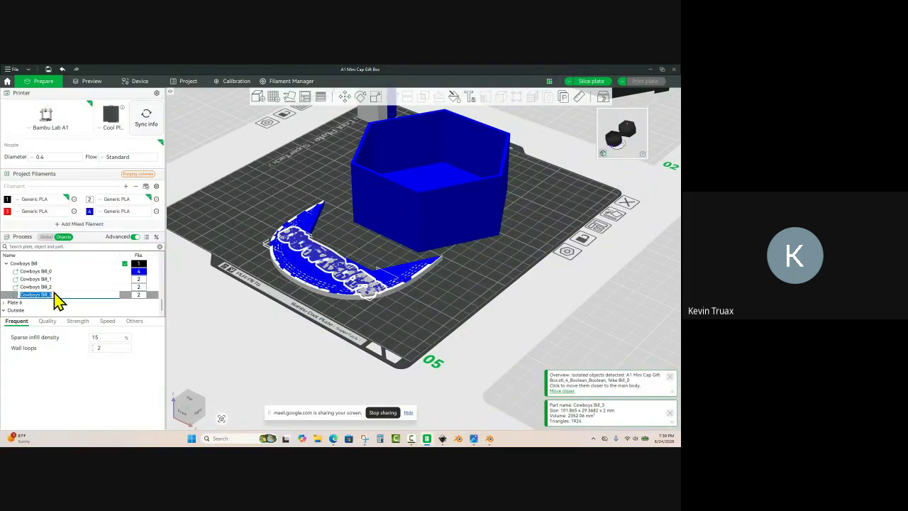
pyautogui.click(50, 288)
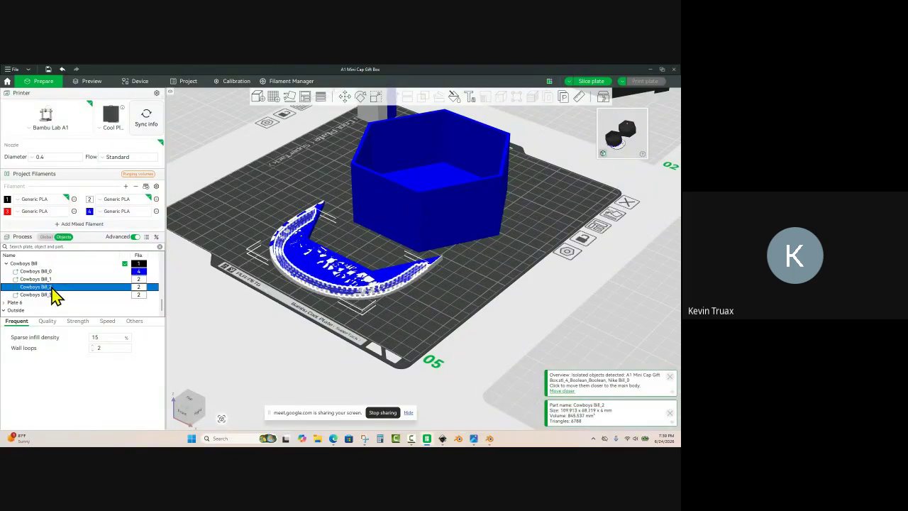
pyautogui.click(376, 97)
pyautogui.click(489, 133)
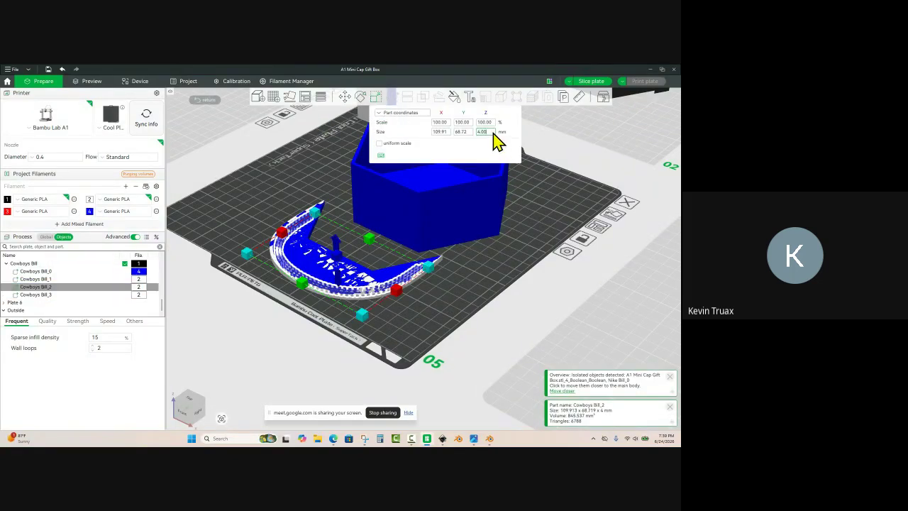
pyautogui.press('Return')
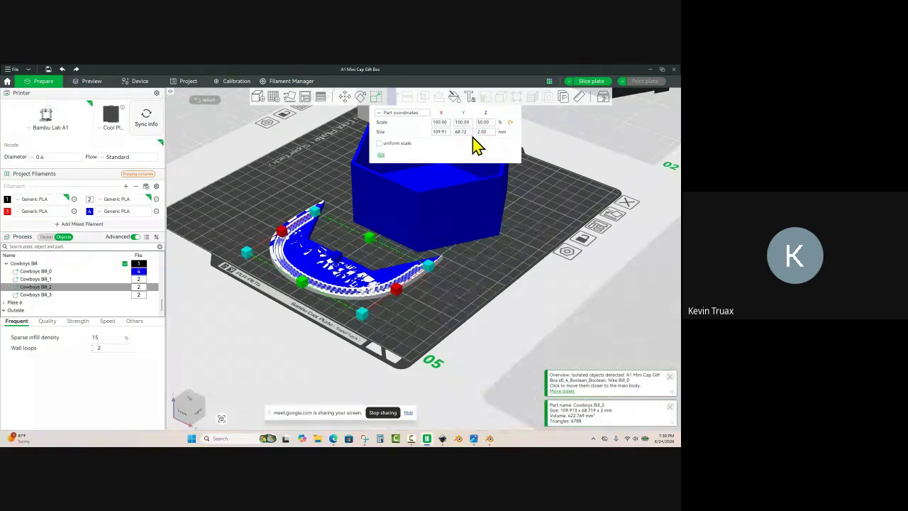
# Step: Raise the Cowboys Bill_2 stitching part to a Z position of 3 mm in world coordinates
pyautogui.click(346, 97)
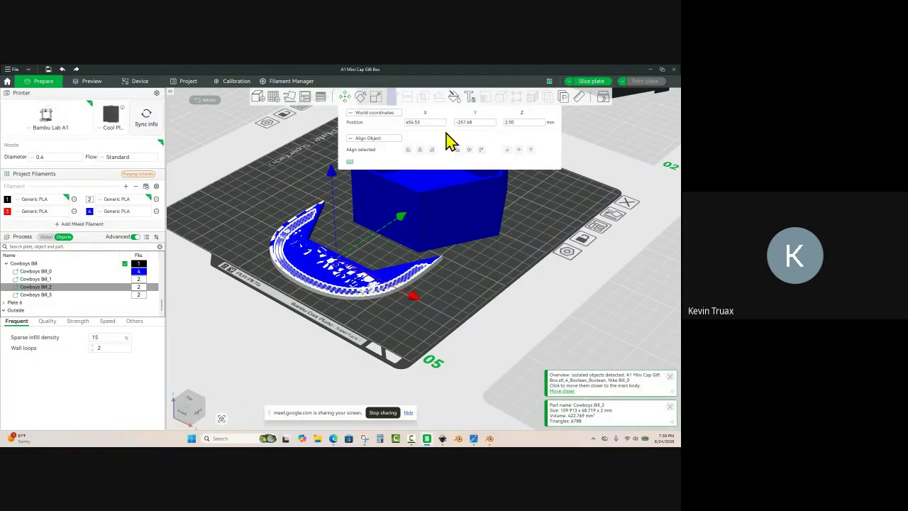
pyautogui.click(516, 124)
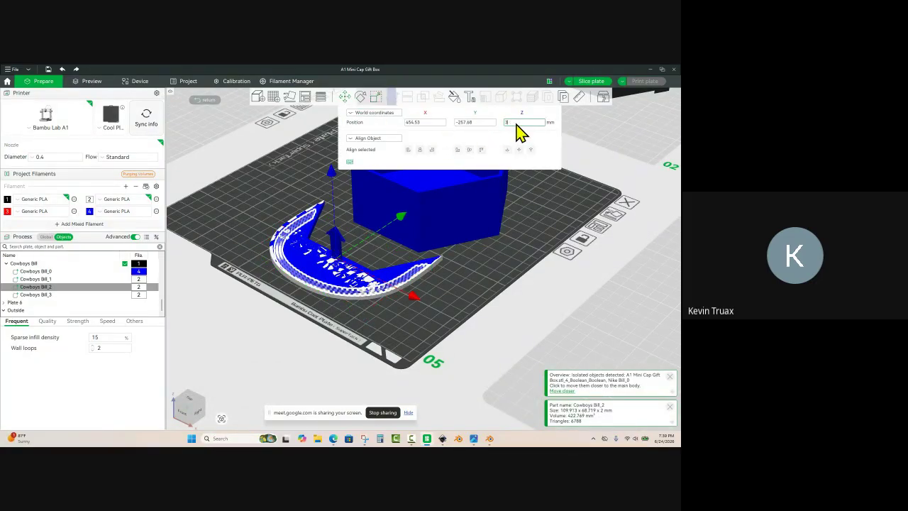
pyautogui.press('Return')
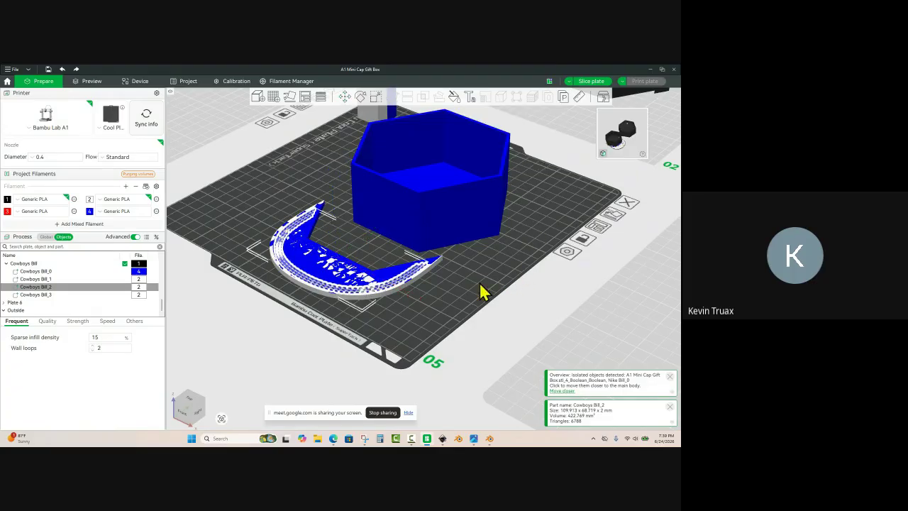
pyautogui.click(525, 266)
# Step: Merge the Cowboys Bill with the hexagonal box assembly on plate 5 into a single object
pyautogui.scroll(3, 442, 303)
pyautogui.scroll(3, 348, 297)
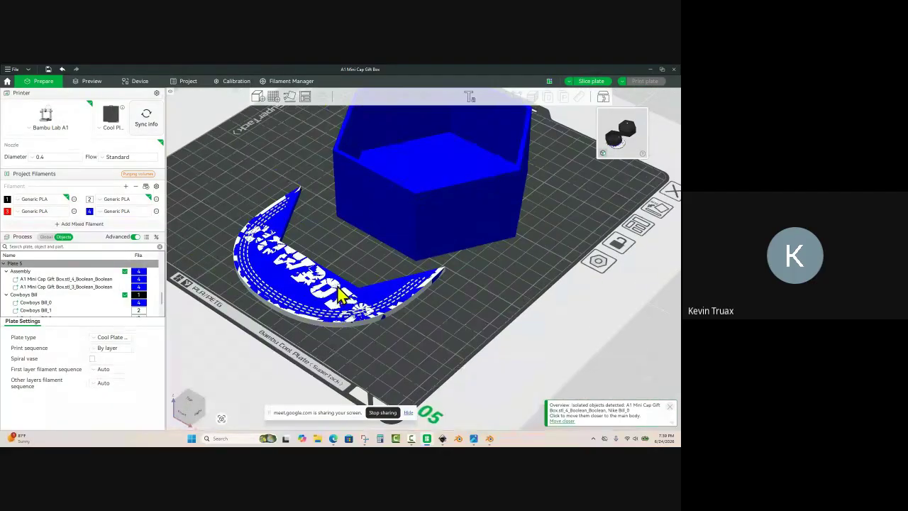
pyautogui.moveTo(354, 272); pyautogui.dragTo(343, 276)
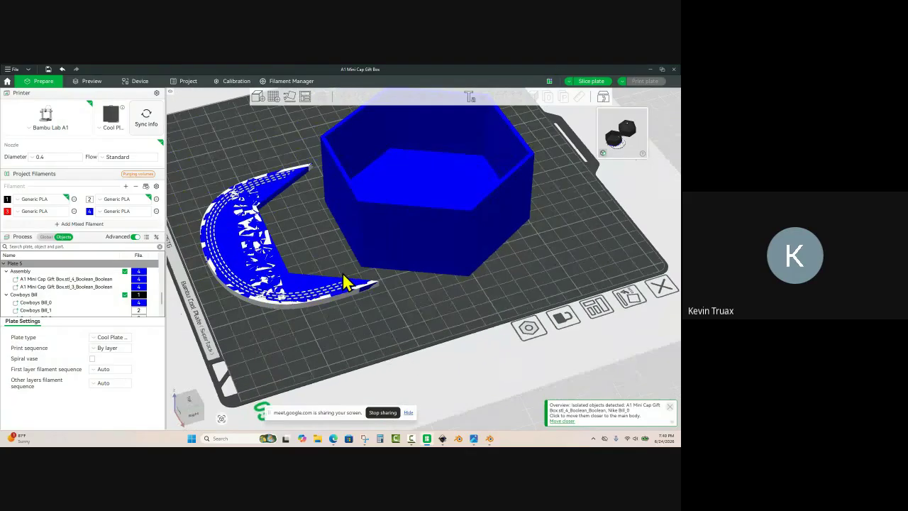
pyautogui.scroll(-3, 433, 261)
pyautogui.moveTo(435, 271); pyautogui.dragTo(376, 289)
pyautogui.moveTo(334, 263); pyautogui.dragTo(357, 269)
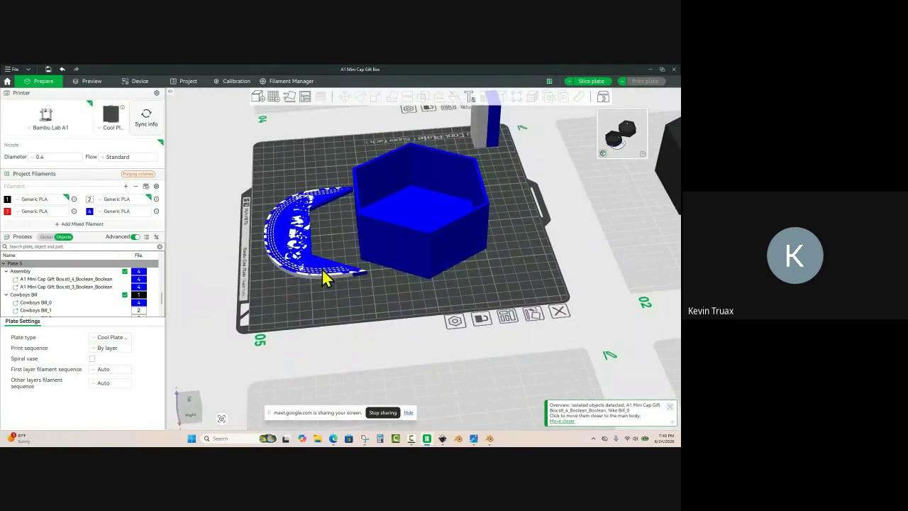
pyautogui.click(323, 277)
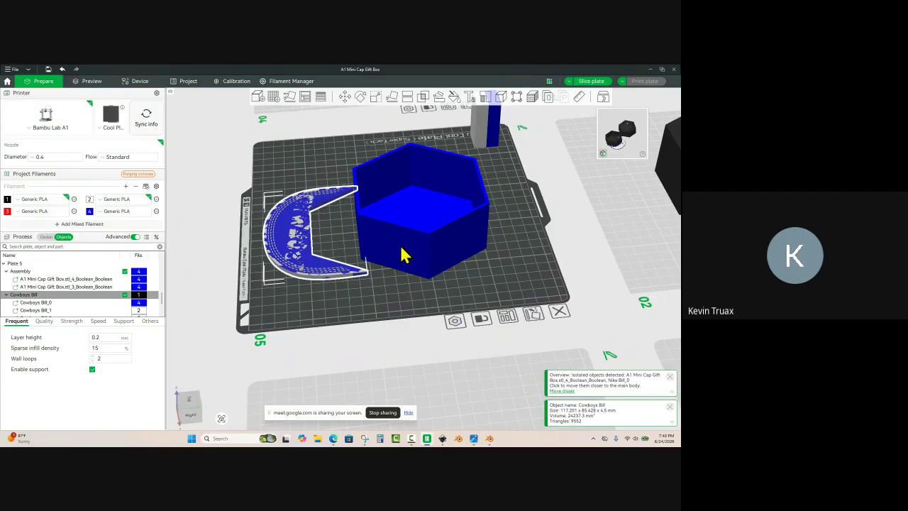
pyautogui.click(442, 254)
pyautogui.rightClick(442, 254)
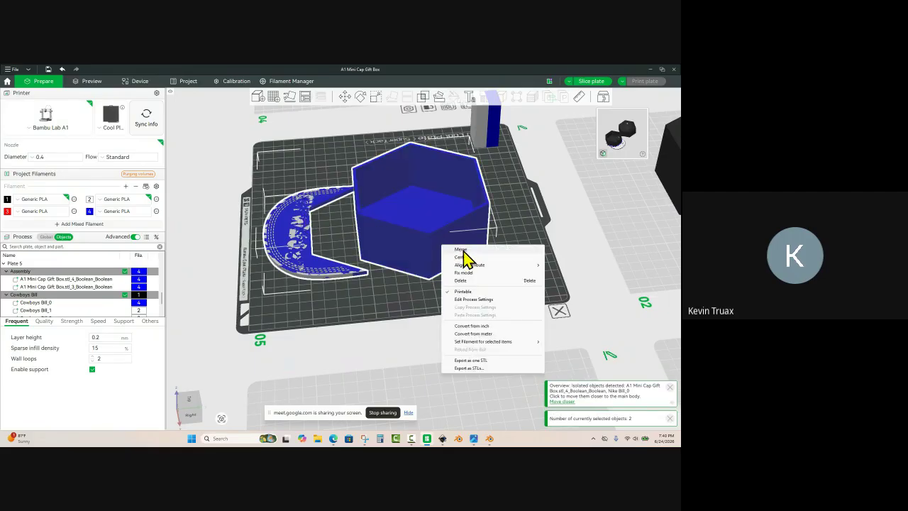
pyautogui.click(462, 258)
# Step: Start a point and point assembly on the merged object, using the Cowboys bill's inner corner vertex as the fixed point
pyautogui.moveTo(464, 293); pyautogui.dragTo(438, 300)
pyautogui.click(411, 305)
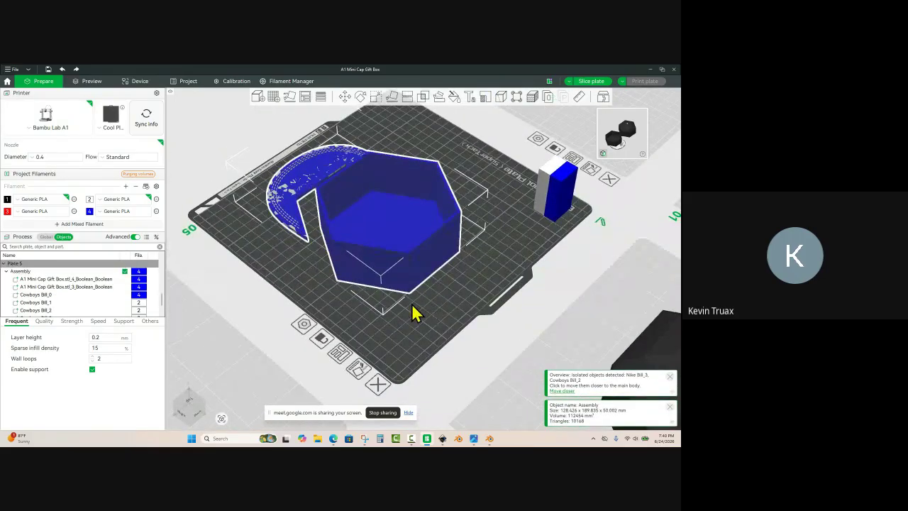
pyautogui.click(408, 170)
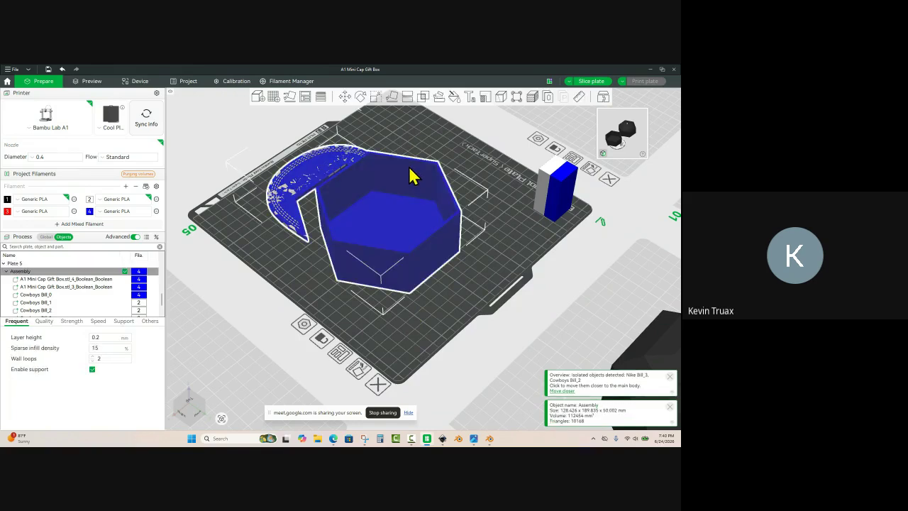
pyautogui.click(440, 97)
pyautogui.scroll(3, 281, 206)
pyautogui.scroll(2, 281, 205)
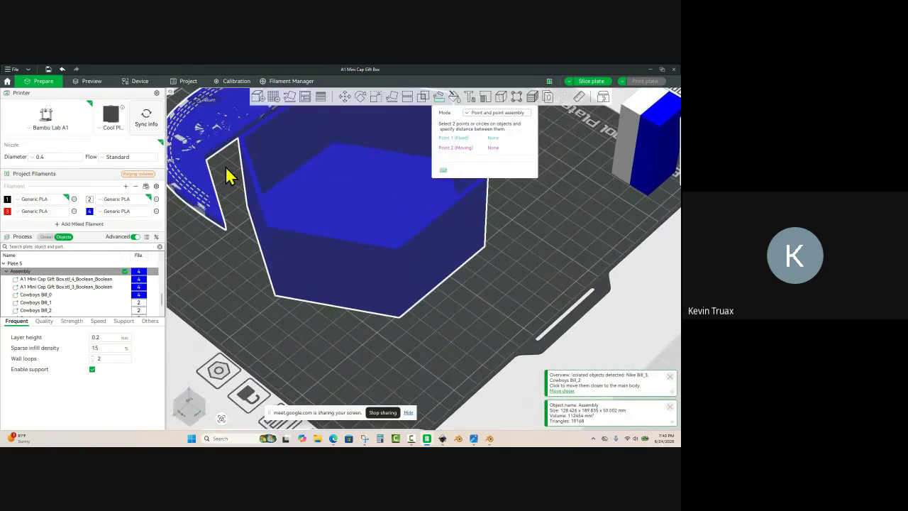
pyautogui.moveTo(227, 175); pyautogui.dragTo(253, 220)
pyautogui.scroll(3, 244, 210)
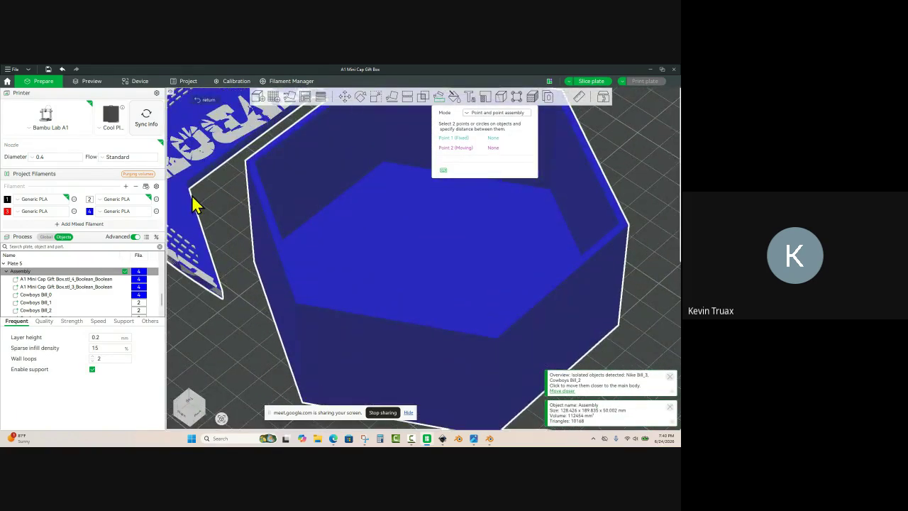
pyautogui.moveTo(196, 204); pyautogui.dragTo(257, 237)
pyautogui.scroll(2, 241, 232)
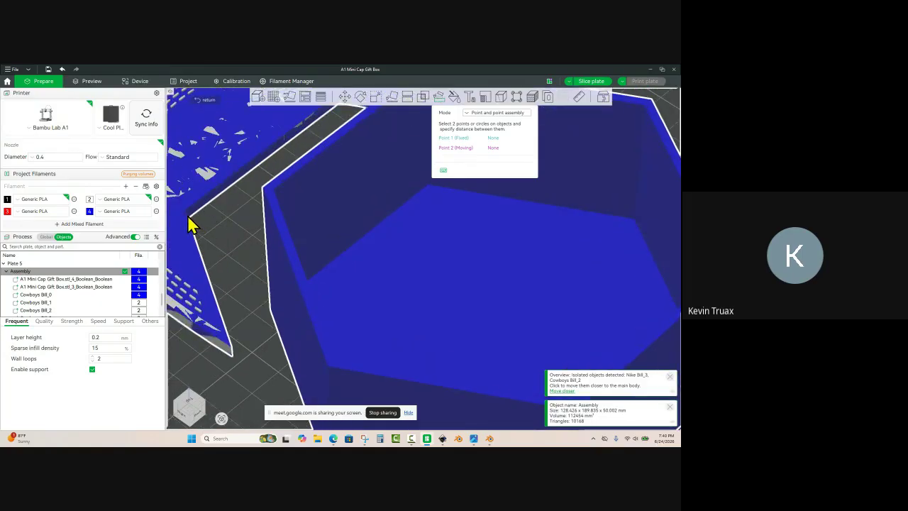
pyautogui.moveTo(203, 227); pyautogui.dragTo(216, 240)
pyautogui.scroll(2, 211, 173)
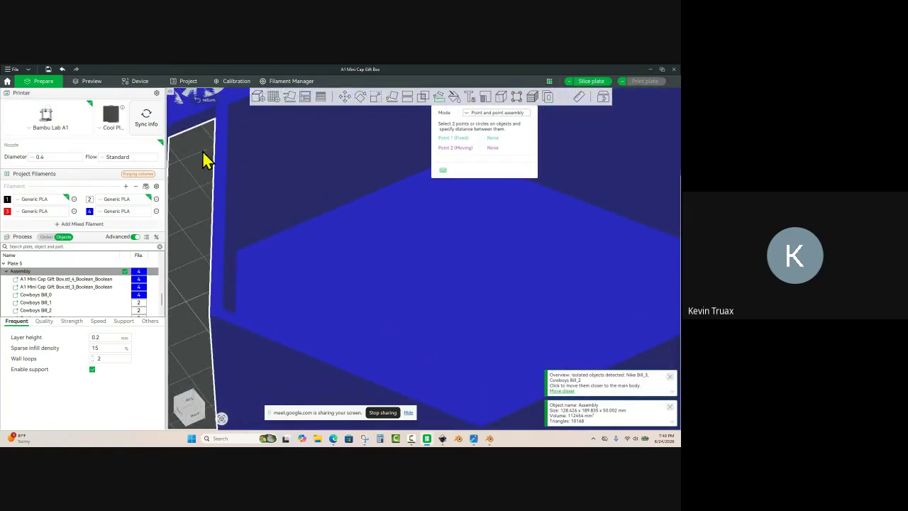
pyautogui.moveTo(348, 253); pyautogui.dragTo(442, 310, button='right')
pyautogui.scroll(2, 271, 213)
pyautogui.scroll(1, 207, 175)
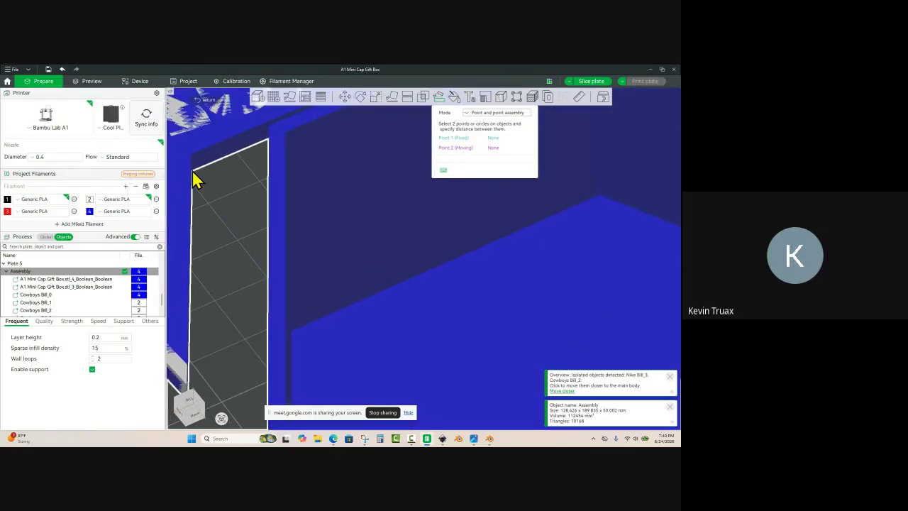
pyautogui.click(196, 179)
pyautogui.scroll(-5, 227, 185)
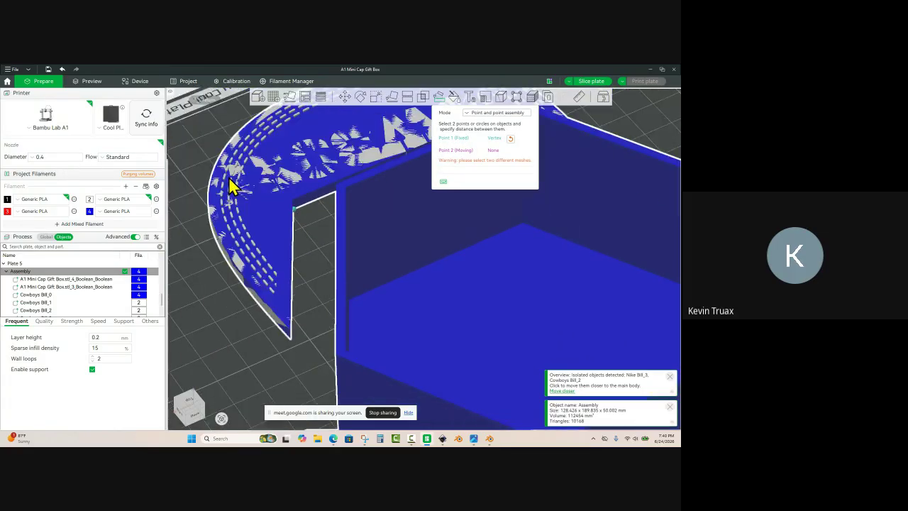
# Step: Choose the box floor's matching lower corner as the moving point and set the X and Y distances to the bill's corner to 0 mm
pyautogui.scroll(2, 297, 339)
pyautogui.moveTo(297, 330); pyautogui.dragTo(312, 317)
pyautogui.moveTo(438, 282); pyautogui.dragTo(248, 182, button='right')
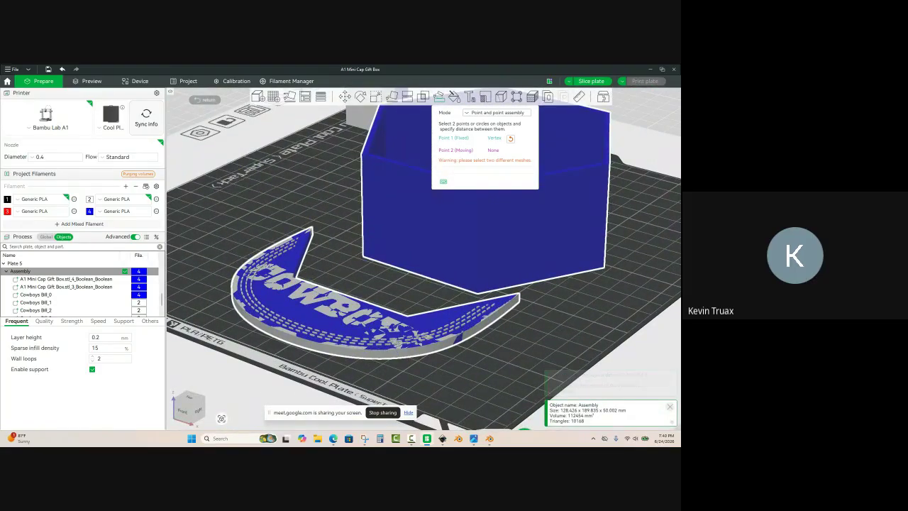
pyautogui.scroll(2, 485, 301)
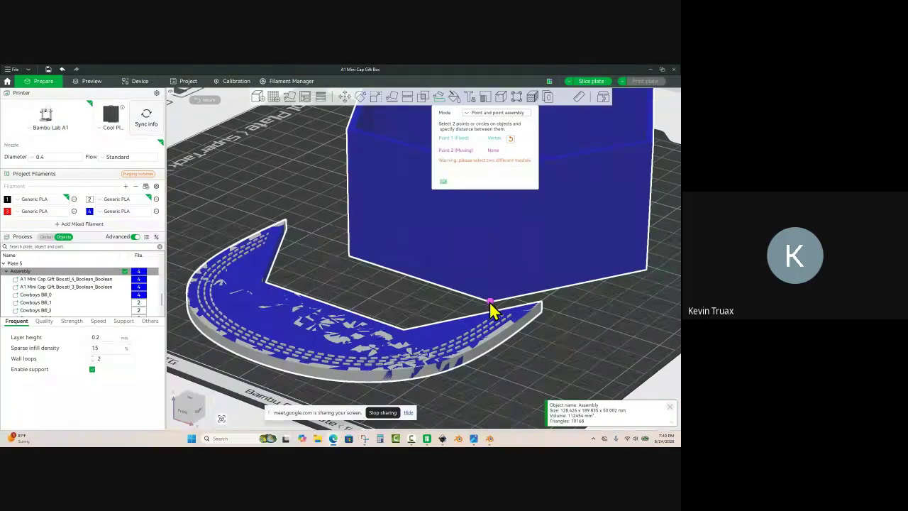
pyautogui.click(490, 303)
pyautogui.click(486, 175)
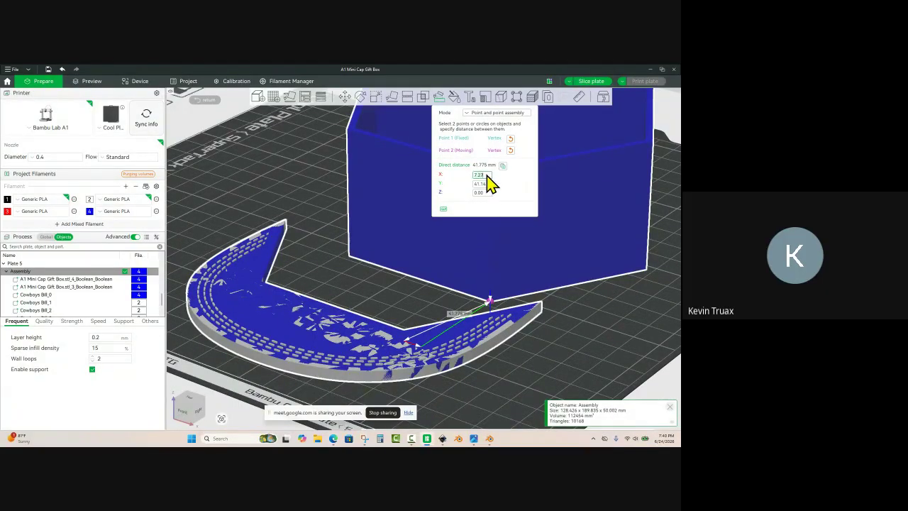
pyautogui.write('0')
pyautogui.press('Return')
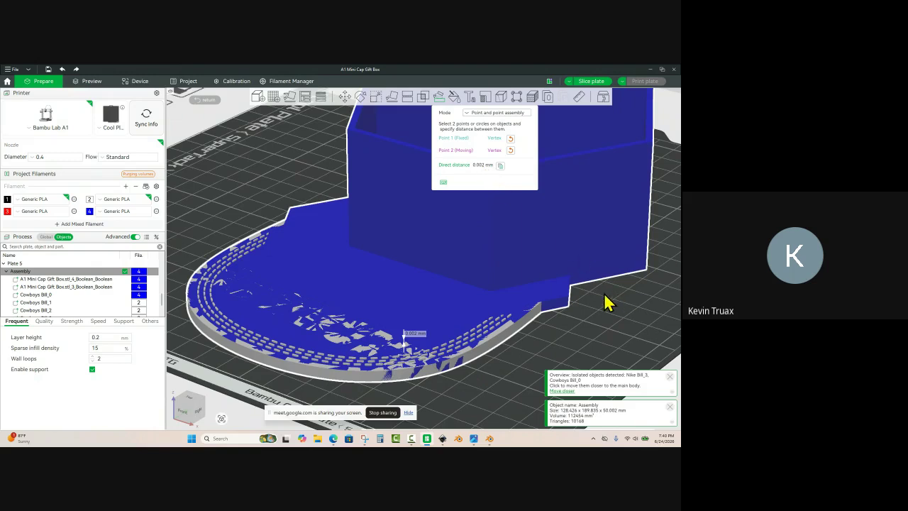
pyautogui.scroll(-2, 604, 296)
pyautogui.press('Escape')
pyautogui.press('Escape')
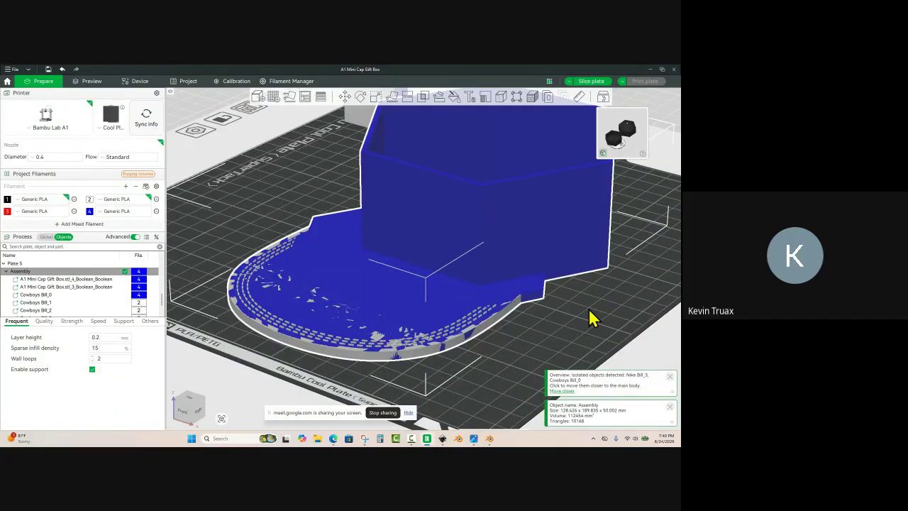
pyautogui.press('Escape')
# Step: Start another point and point assembly with the shifted floor's exposed corner as the fixed point and the box wall's matching lower corner as the moving point
pyautogui.scroll(3, 576, 325)
pyautogui.scroll(-2, 576, 324)
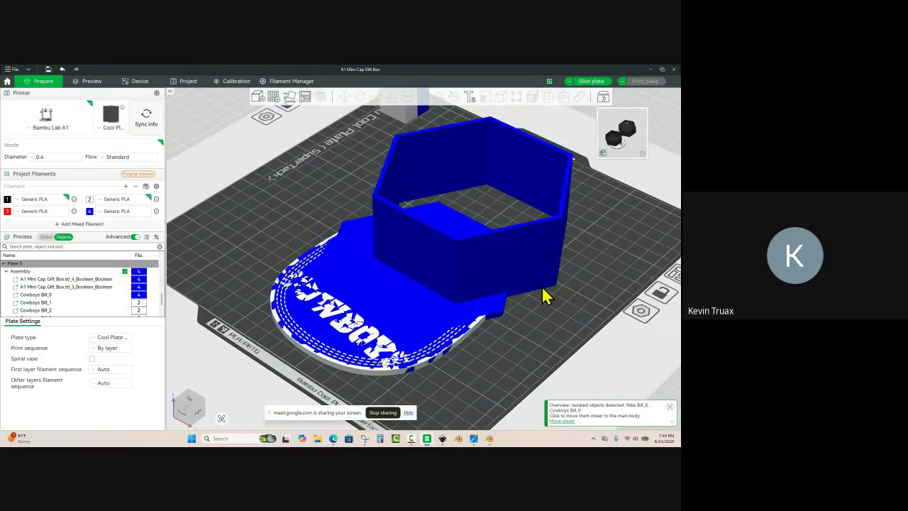
pyautogui.click(532, 293)
pyautogui.click(438, 97)
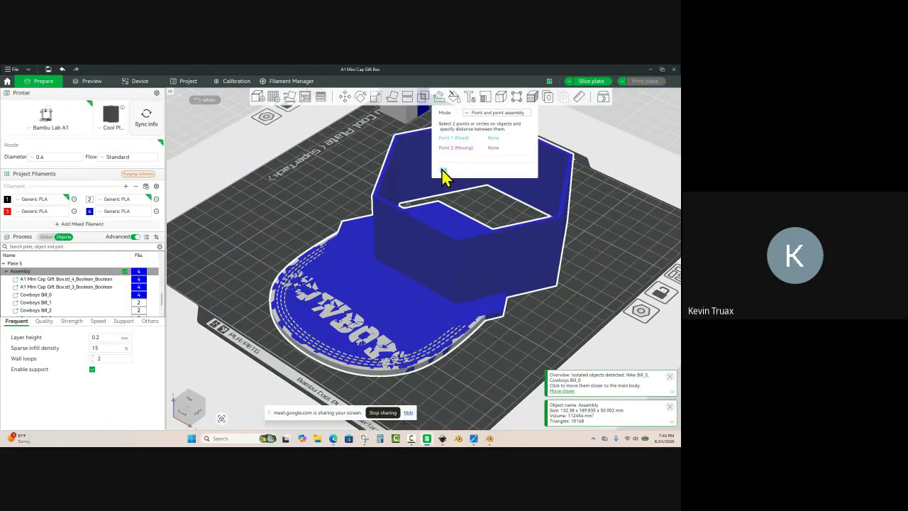
pyautogui.click(503, 316)
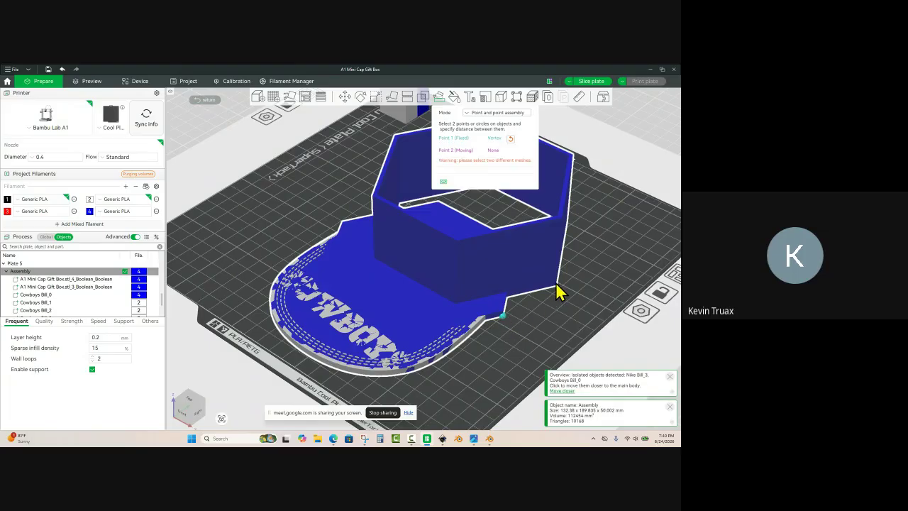
pyautogui.scroll(2, 561, 298)
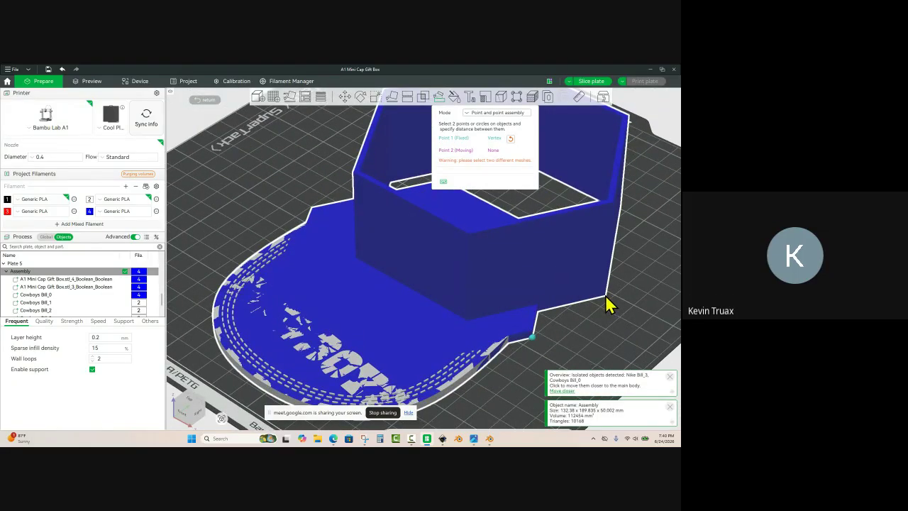
pyautogui.scroll(5, 551, 324)
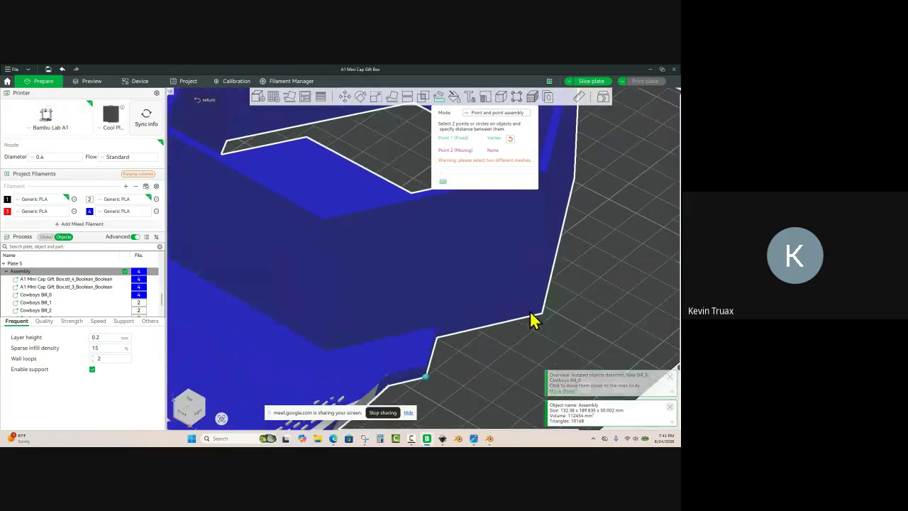
pyautogui.moveTo(543, 320); pyautogui.dragTo(533, 338)
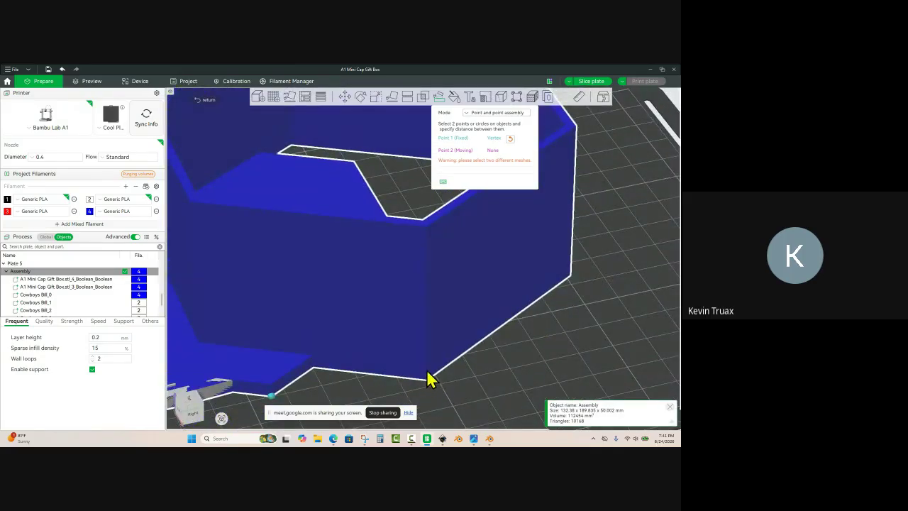
pyautogui.click(427, 380)
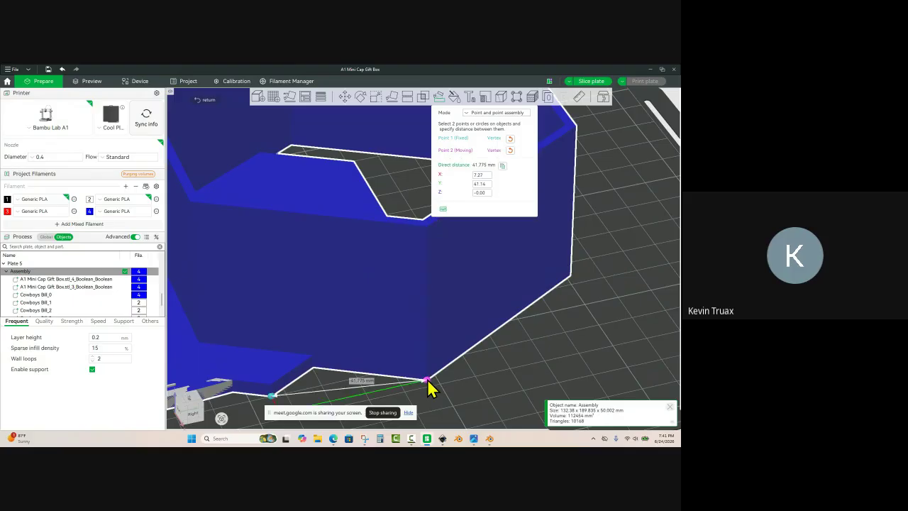
# Step: Set the X and Y distances between the two corners to 0 mm so the box walls move onto the floor
pyautogui.moveTo(494, 279); pyautogui.dragTo(487, 229)
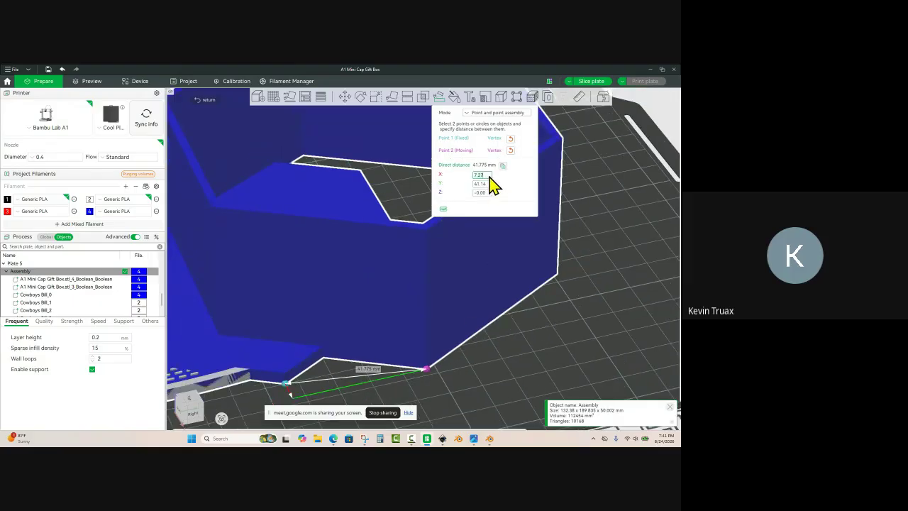
pyautogui.press('Return')
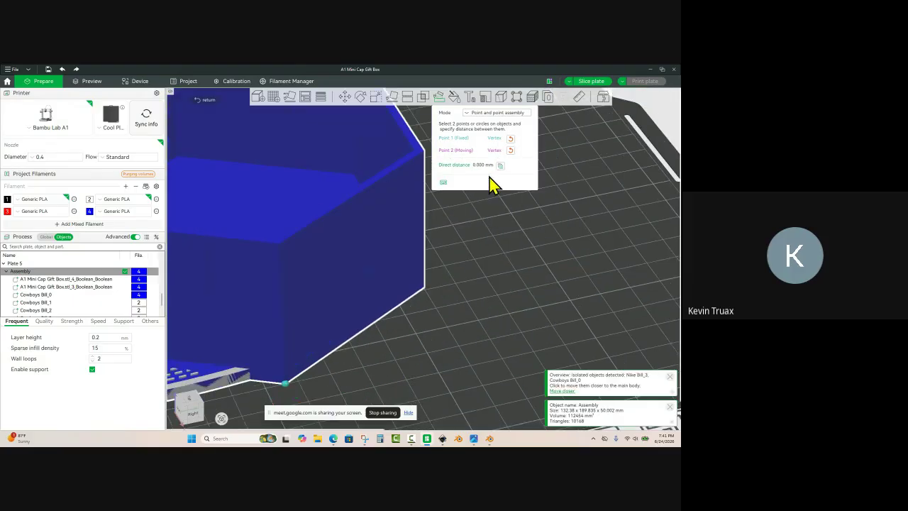
pyautogui.moveTo(468, 237); pyautogui.dragTo(492, 220)
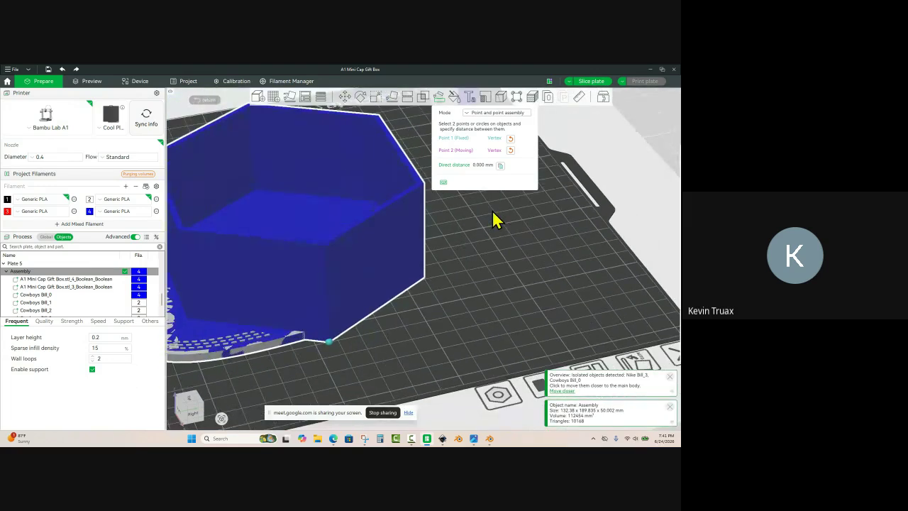
pyautogui.press('Escape')
pyautogui.press('Escape')
pyautogui.click(497, 227)
# Step: Slice plate 5 with the joined Cowboys bill and hexagonal box
pyautogui.scroll(-7, 498, 228)
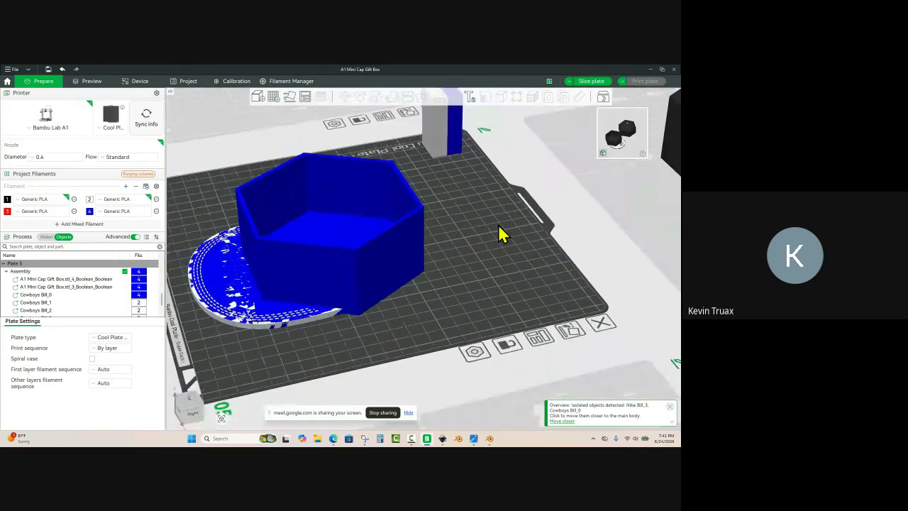
pyautogui.scroll(3, 444, 290)
pyautogui.scroll(2, 393, 326)
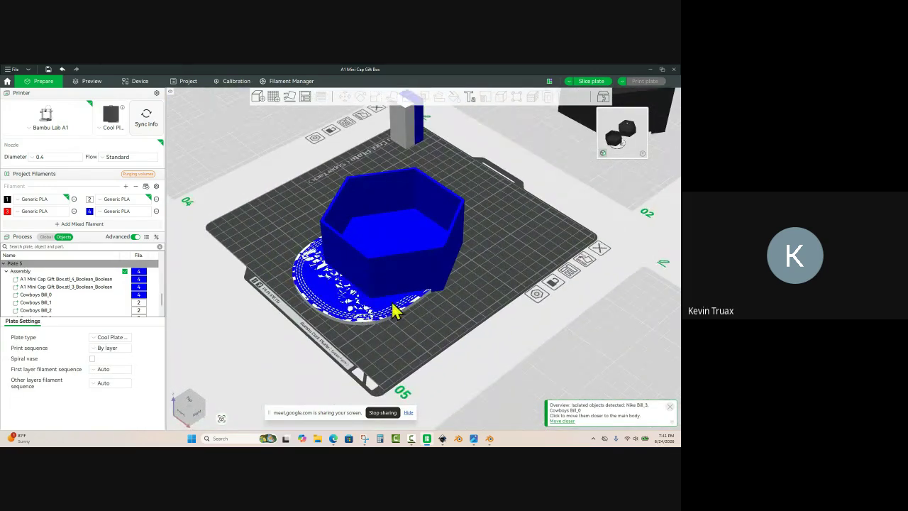
pyautogui.scroll(2, 397, 308)
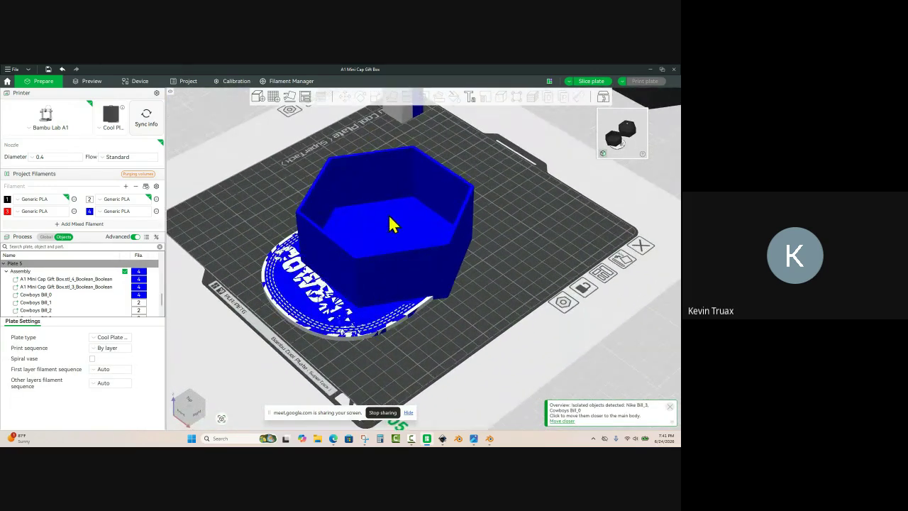
pyautogui.click(589, 82)
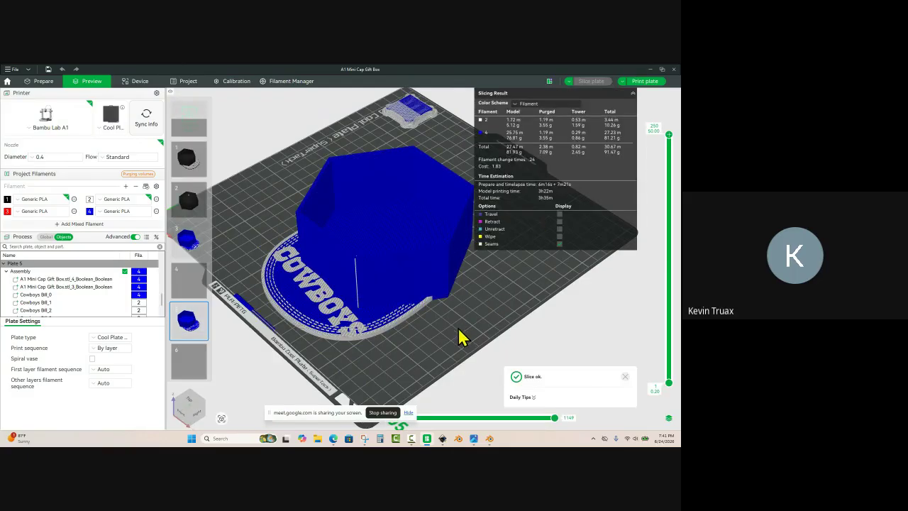
# Step: Examine the underside and top of the sliced Cowboys cap box where the bill meets the hexagonal box
pyautogui.moveTo(412, 362); pyautogui.dragTo(409, 308)
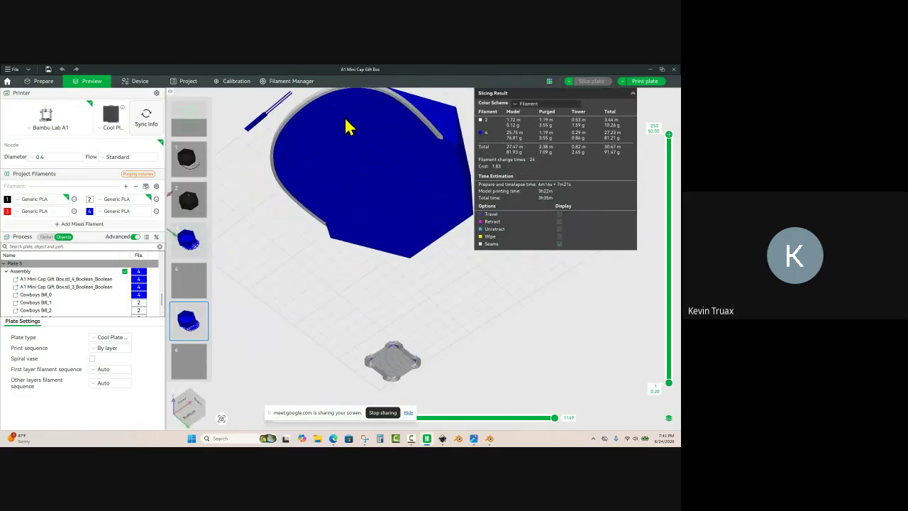
pyautogui.moveTo(293, 269); pyautogui.dragTo(296, 310)
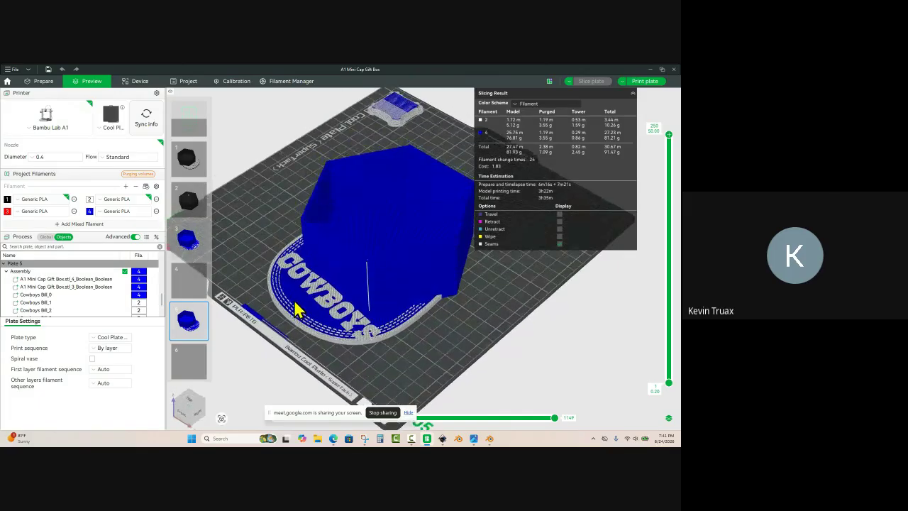
pyautogui.scroll(3, 296, 310)
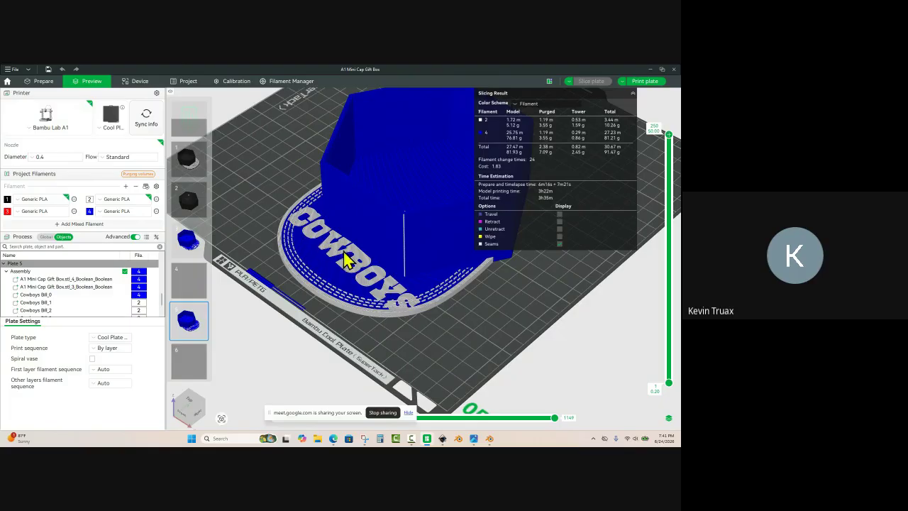
pyautogui.scroll(5, 341, 299)
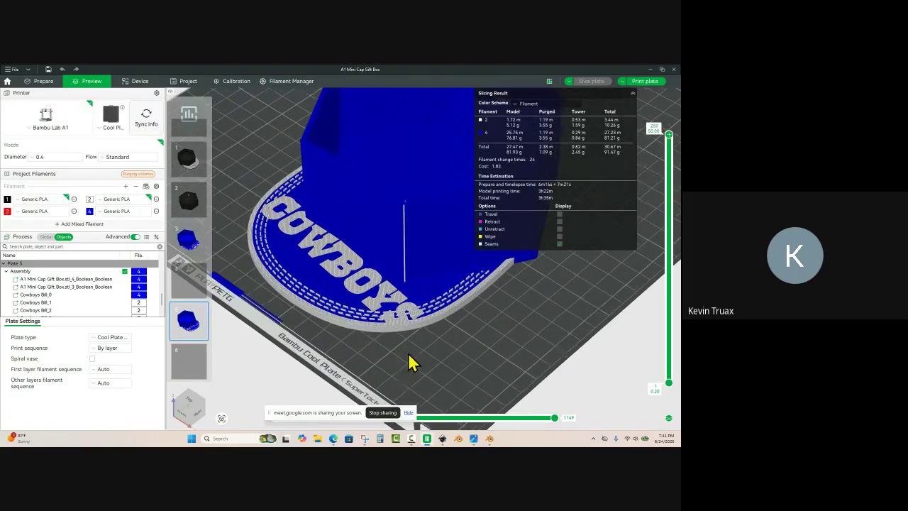
# Step: Examine the sliced stitching lines up close along the bill's edge and across the Cowboys lettering
pyautogui.scroll(4, 362, 211)
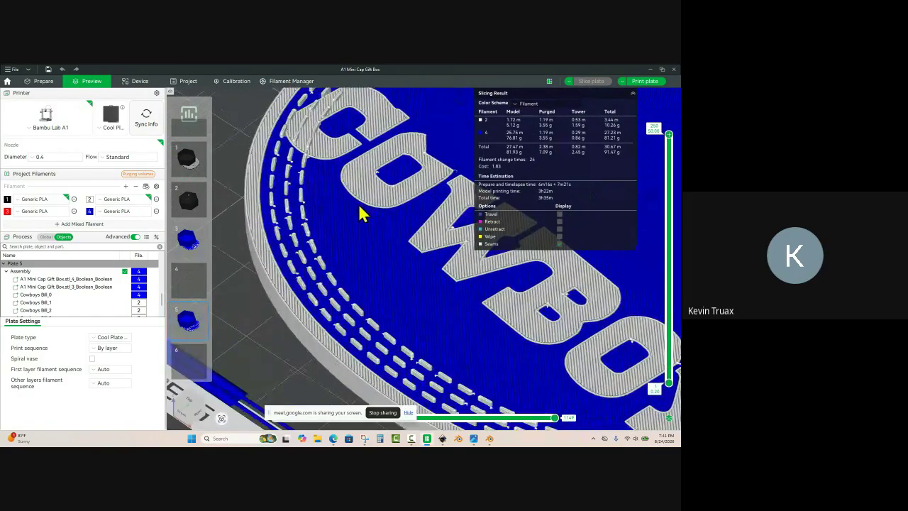
pyautogui.scroll(-2, 239, 245)
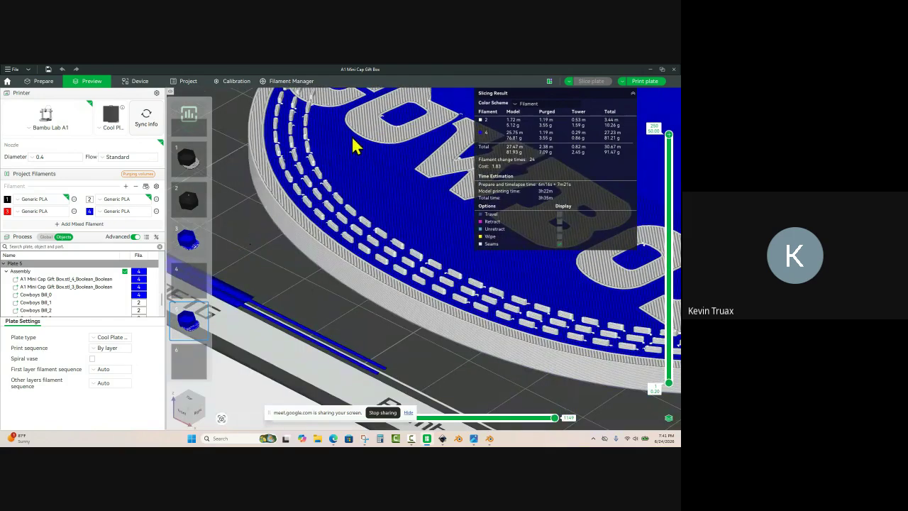
pyautogui.scroll(2, 337, 190)
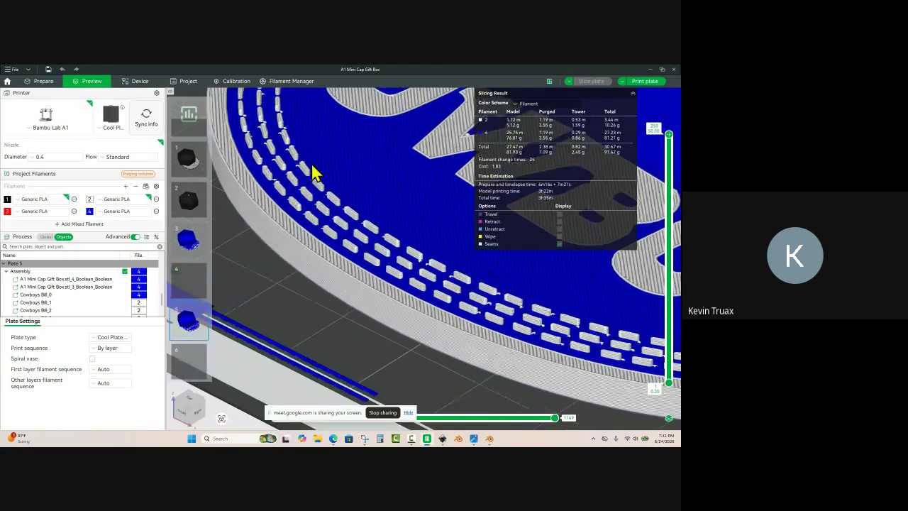
pyautogui.moveTo(305, 311)
pyautogui.mouseDown()
pyautogui.moveTo(308, 301)
pyautogui.moveTo(315, 310)
pyautogui.mouseUp()
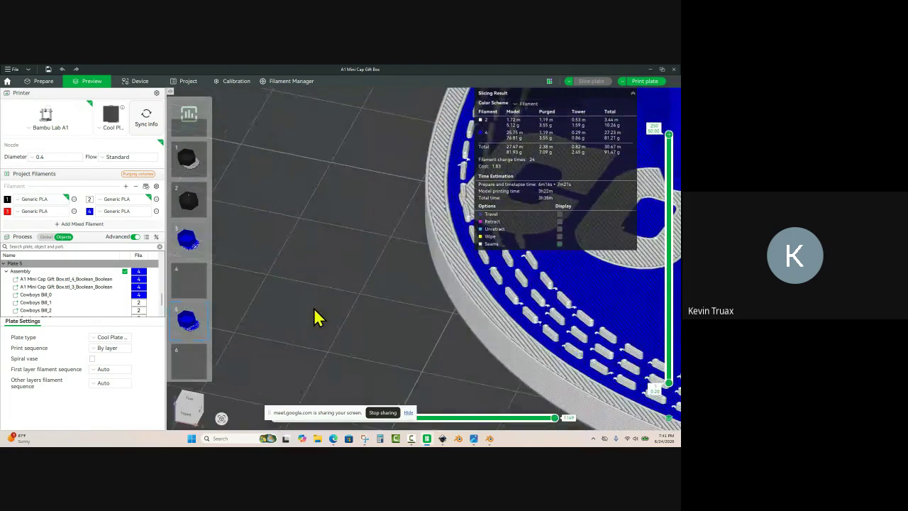
pyautogui.scroll(-2, 310, 293)
pyautogui.scroll(3, 439, 274)
pyautogui.scroll(3, 300, 308)
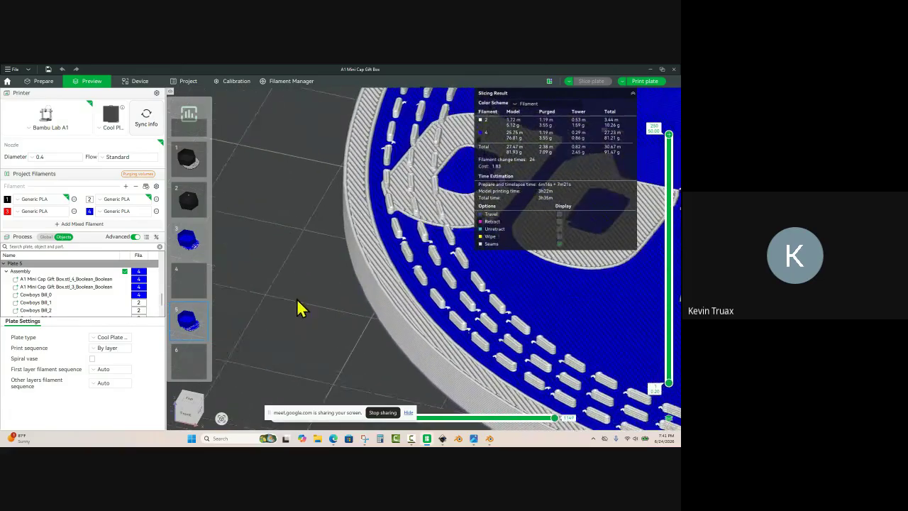
pyautogui.scroll(2, 445, 267)
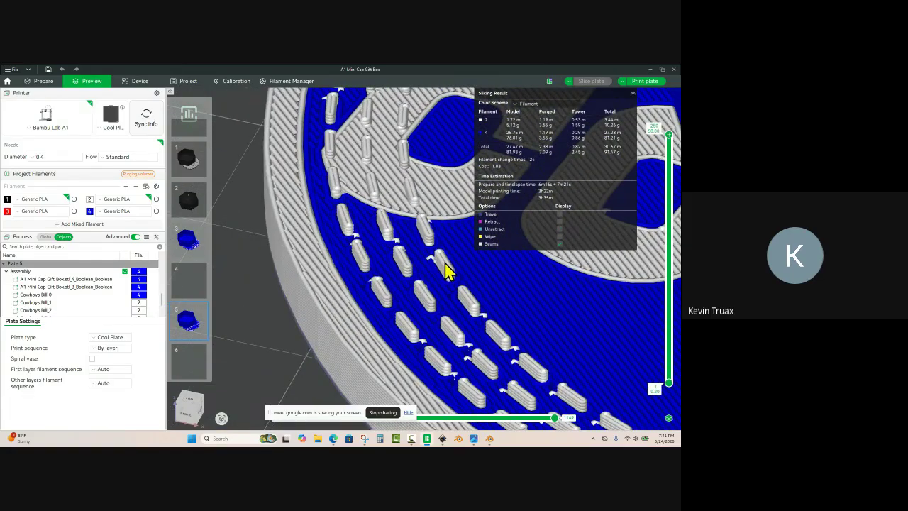
pyautogui.scroll(-4, 433, 261)
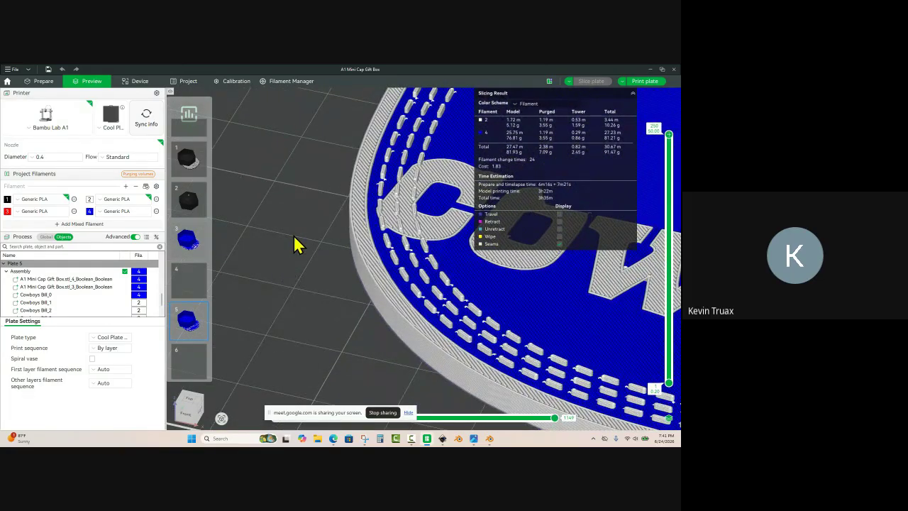
pyautogui.scroll(-1, 298, 243)
pyautogui.scroll(-1, 298, 243)
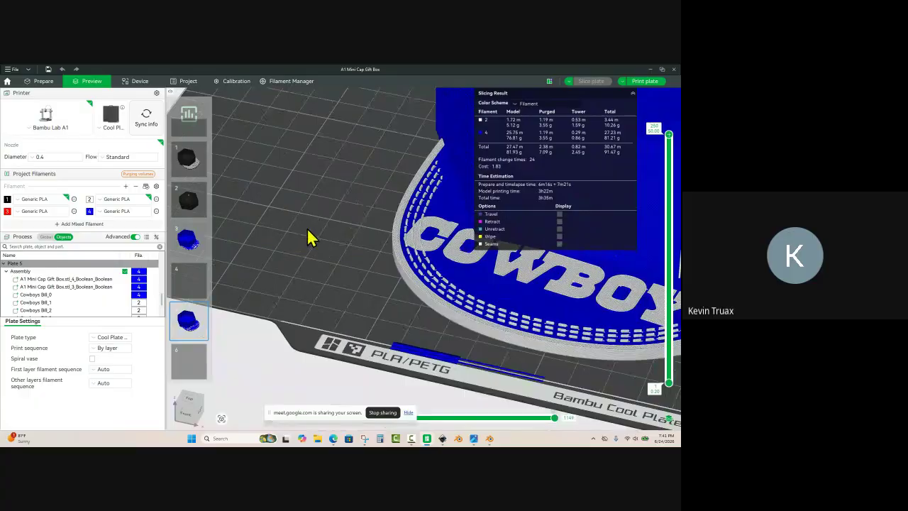
# Step: Return to model editing and set the Z position of the bill's stitching part, Cowboys Bill_2, to 3.00 mm
pyautogui.click(42, 81)
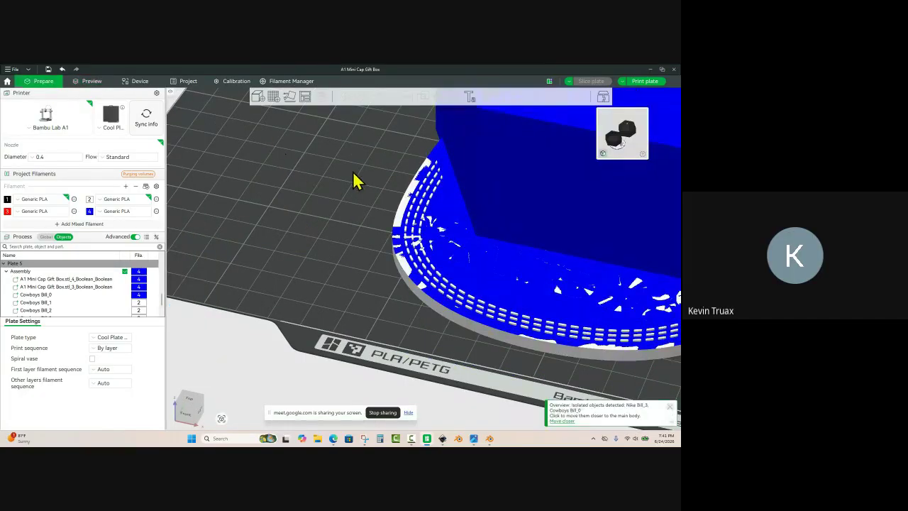
pyautogui.click(422, 217)
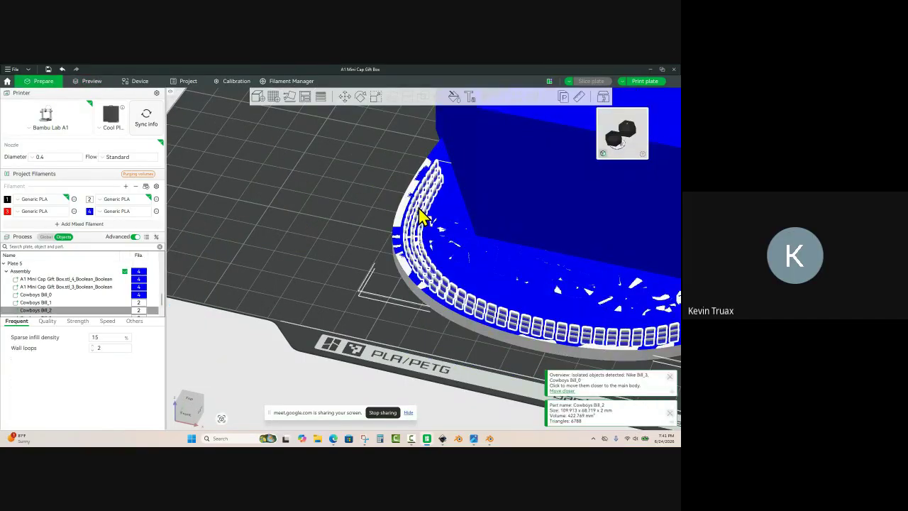
pyautogui.click(347, 99)
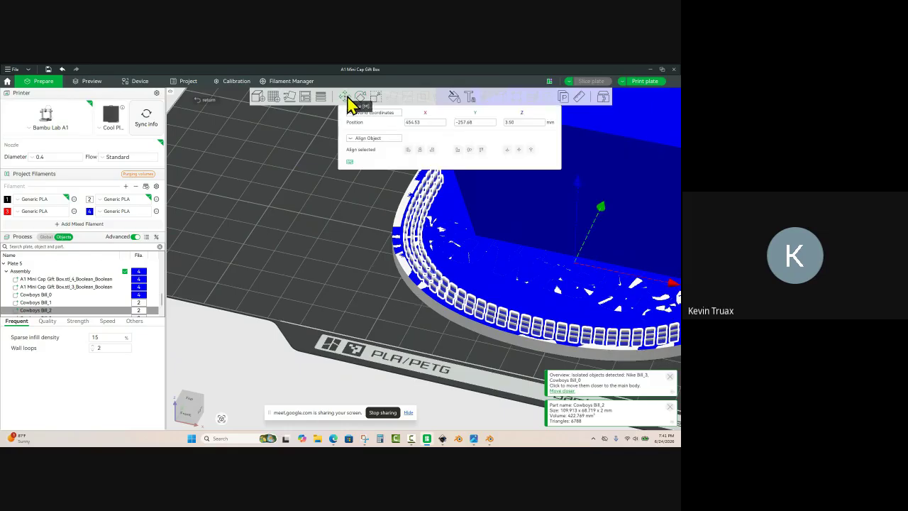
pyautogui.click(520, 122)
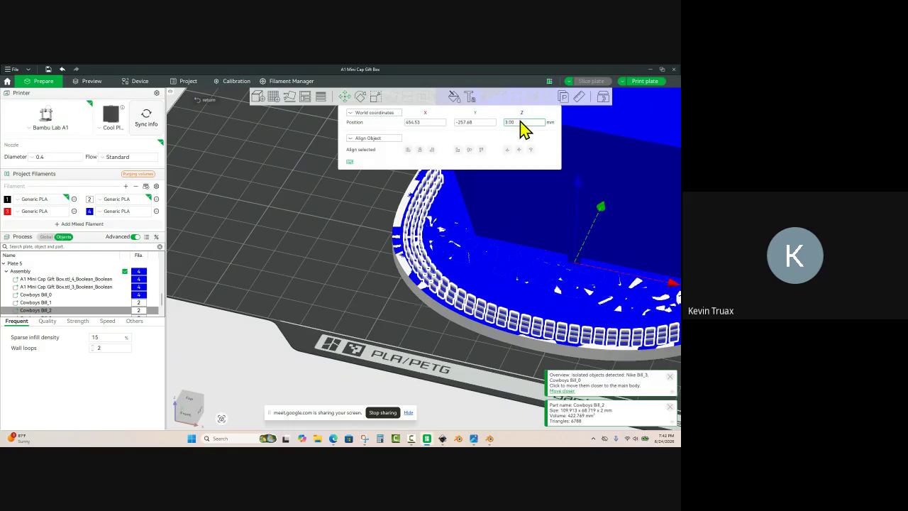
pyautogui.press('Return')
pyautogui.click(349, 192)
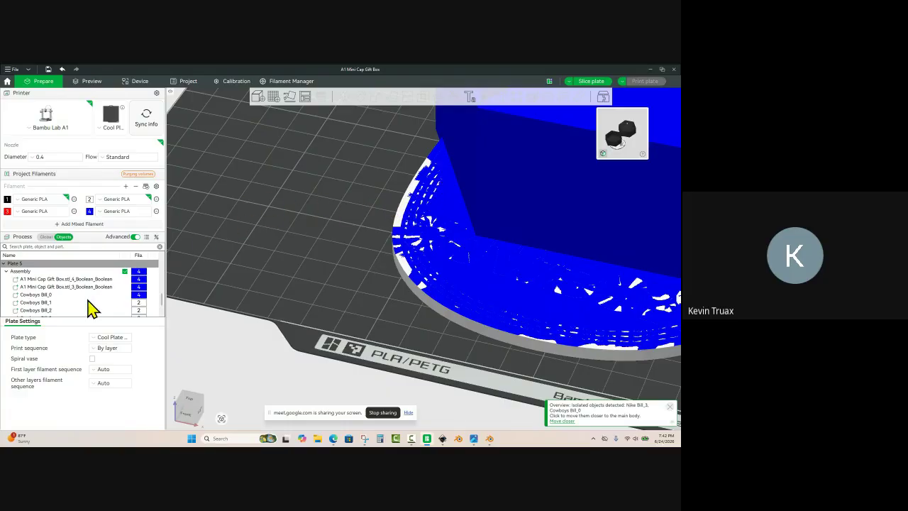
# Step: Select the stitching part Cowboys Bill_2 in plate 5's assembly again
pyautogui.click(43, 302)
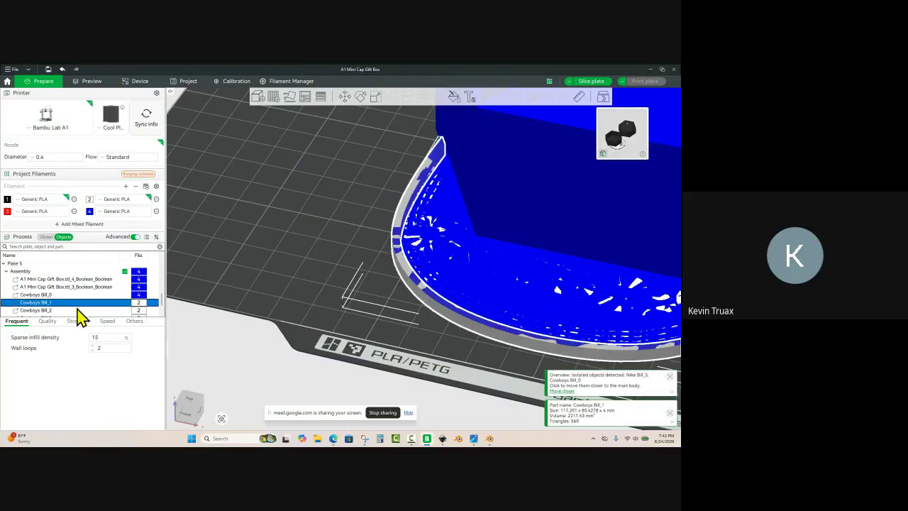
pyautogui.scroll(-2, 77, 310)
pyautogui.click(69, 288)
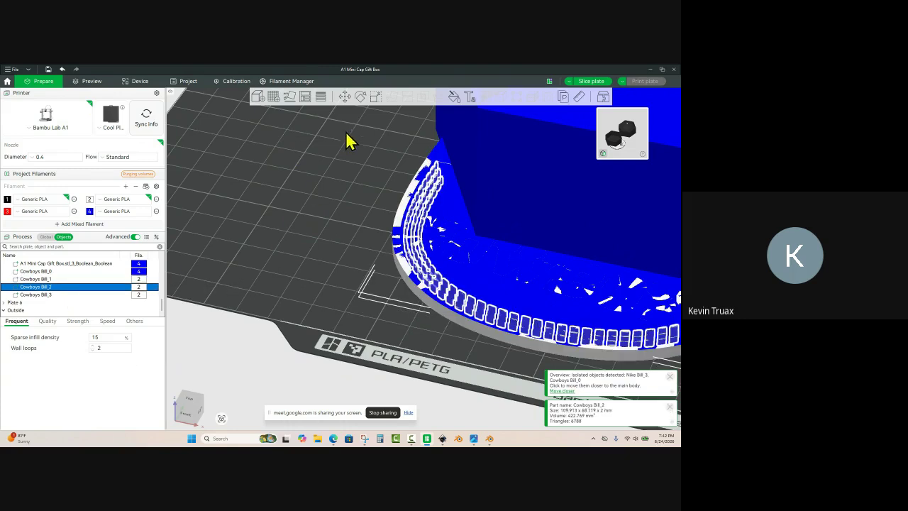
# Step: Set the Z position of the Cowboys Bill_2 stitching part to 3.5 mm and deselect it
pyautogui.click(345, 97)
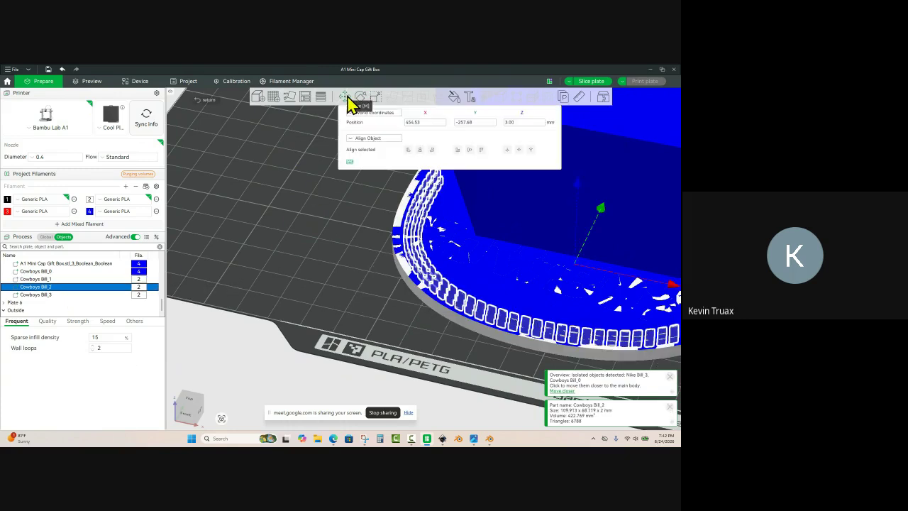
pyautogui.click(531, 124)
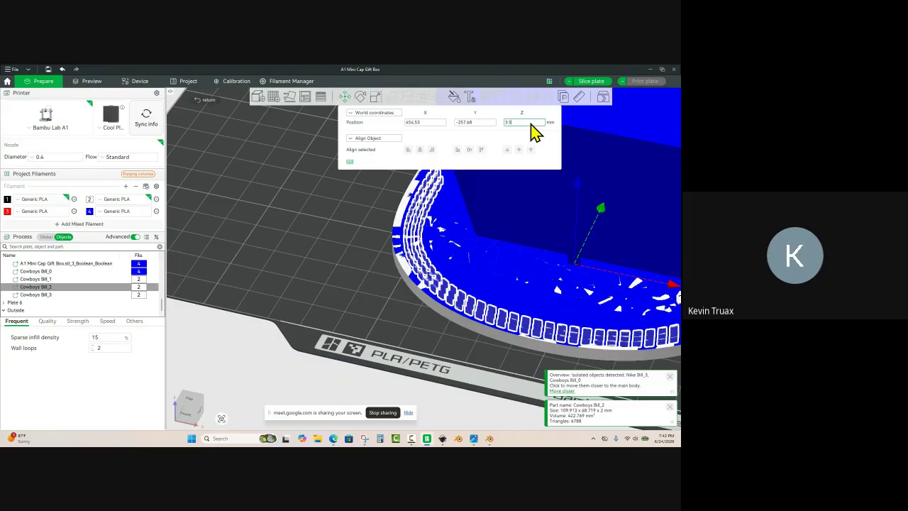
pyautogui.press('Return')
pyautogui.press('Escape')
pyautogui.press('Escape')
pyautogui.scroll(-3, 312, 206)
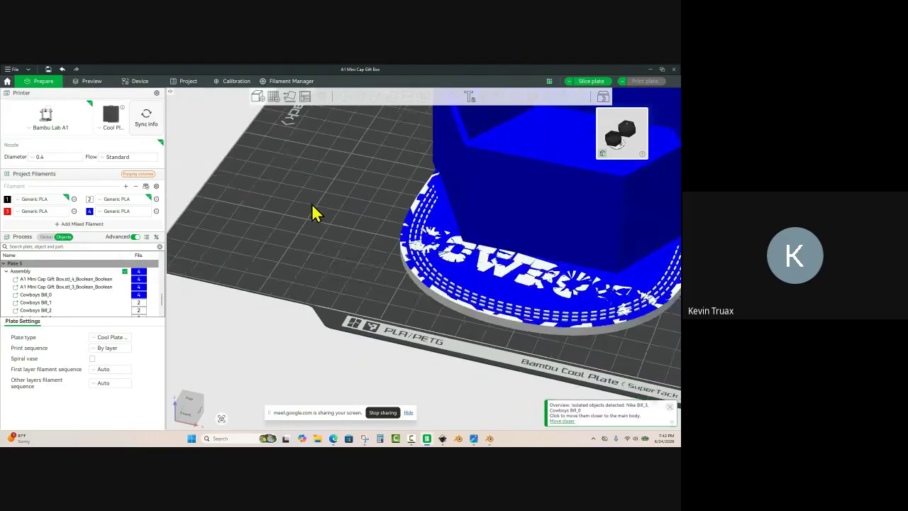
# Step: Examine the stitching and lettering on the Cowboys bill, and the bill of the blue cap on plate 3
pyautogui.moveTo(325, 212); pyautogui.dragTo(354, 229)
pyautogui.scroll(3, 359, 223)
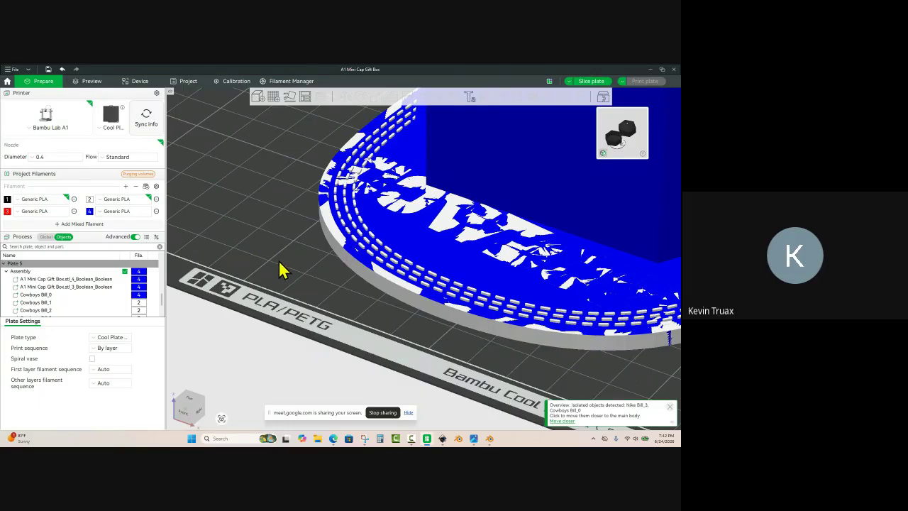
pyautogui.scroll(-4, 281, 255)
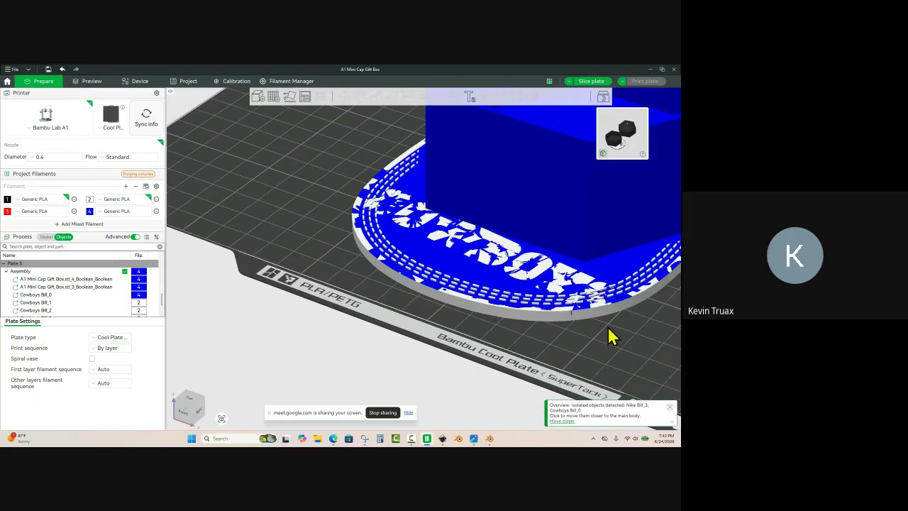
pyautogui.moveTo(453, 240); pyautogui.dragTo(433, 241)
pyautogui.scroll(-9, 295, 214)
pyautogui.moveTo(552, 221); pyautogui.dragTo(234, 274, button='right')
pyautogui.moveTo(486, 231); pyautogui.dragTo(316, 253, button='right')
pyautogui.moveTo(428, 247); pyautogui.dragTo(234, 243, button='right')
pyautogui.scroll(4, 438, 261)
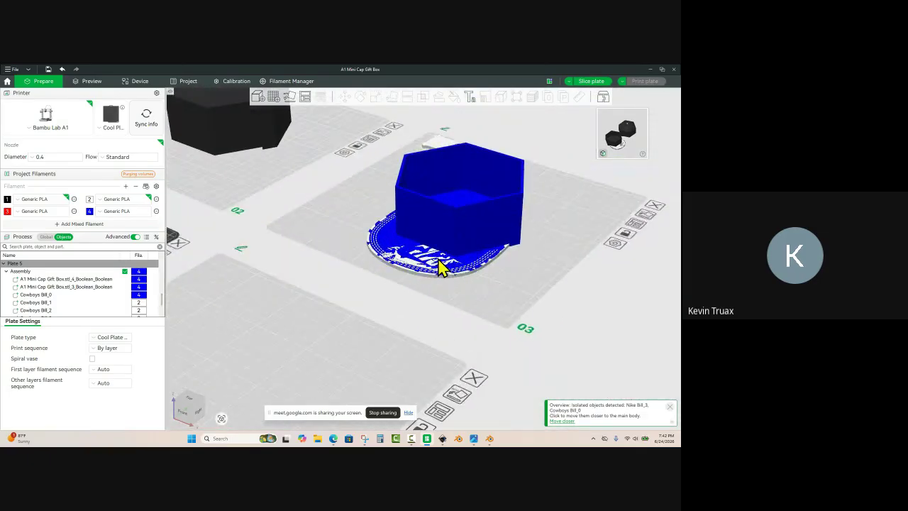
pyautogui.scroll(5, 523, 292)
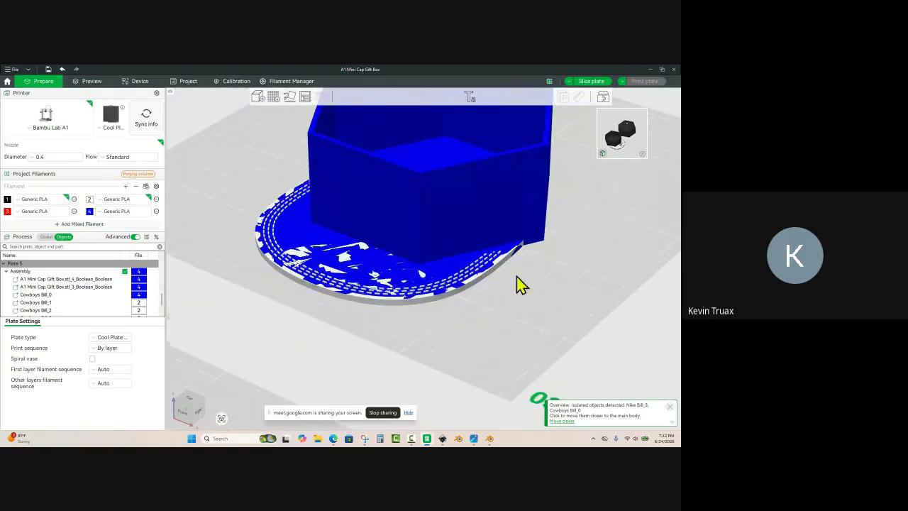
# Step: Slice plate 5 and inspect the sliced Cowboys cap in the preview
pyautogui.click(597, 82)
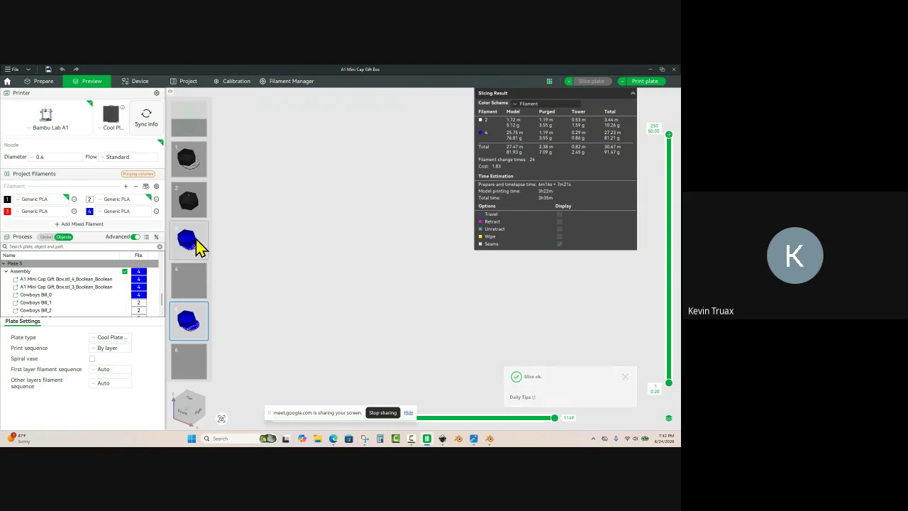
pyautogui.scroll(-5, 339, 242)
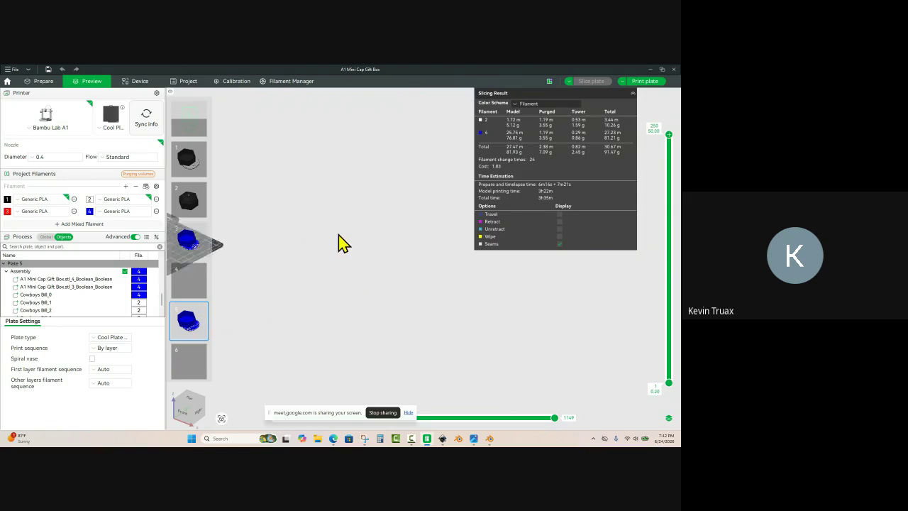
pyautogui.scroll(-3, 339, 235)
pyautogui.moveTo(257, 263); pyautogui.dragTo(416, 250, button='right')
pyautogui.scroll(3, 271, 287)
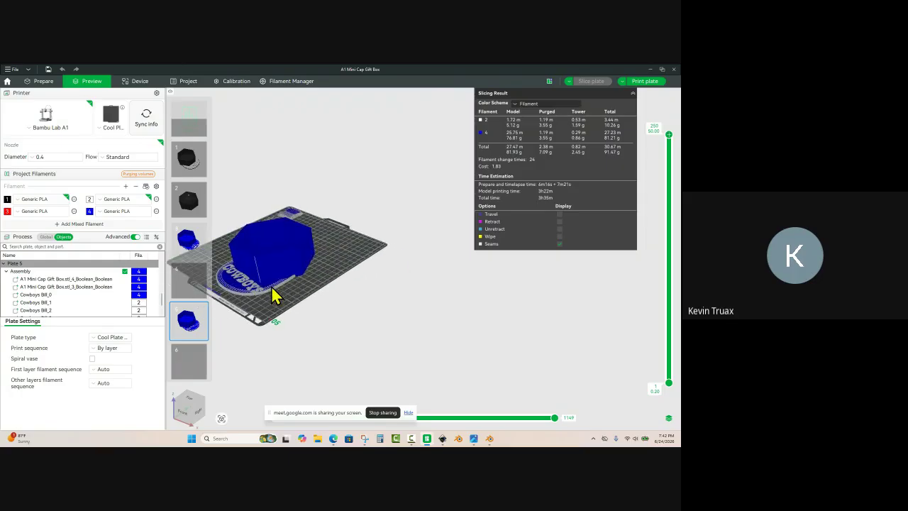
pyautogui.moveTo(272, 301); pyautogui.dragTo(360, 307, button='right')
# Step: View the sliced Nike cap on plate 3 and inspect its bill from above and from underneath
pyautogui.click(184, 245)
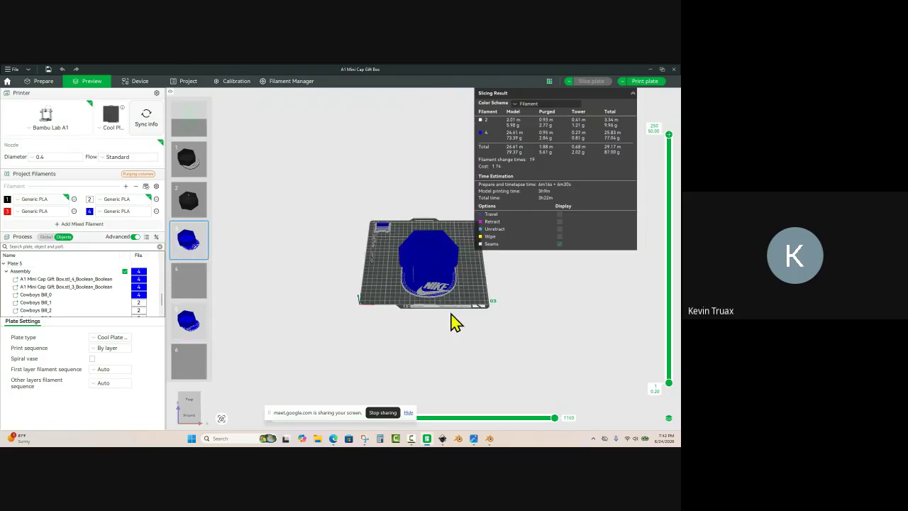
pyautogui.moveTo(452, 320); pyautogui.dragTo(451, 324)
pyautogui.scroll(8, 452, 323)
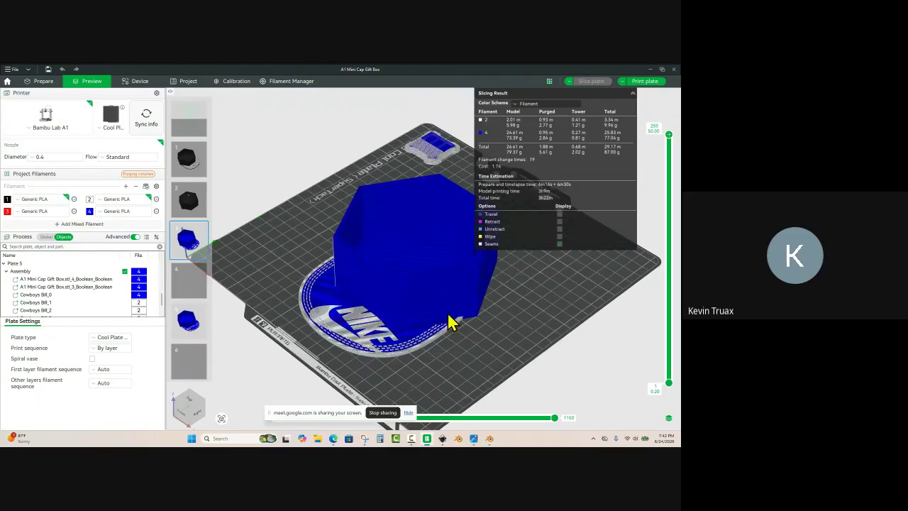
pyautogui.moveTo(440, 356); pyautogui.dragTo(445, 319)
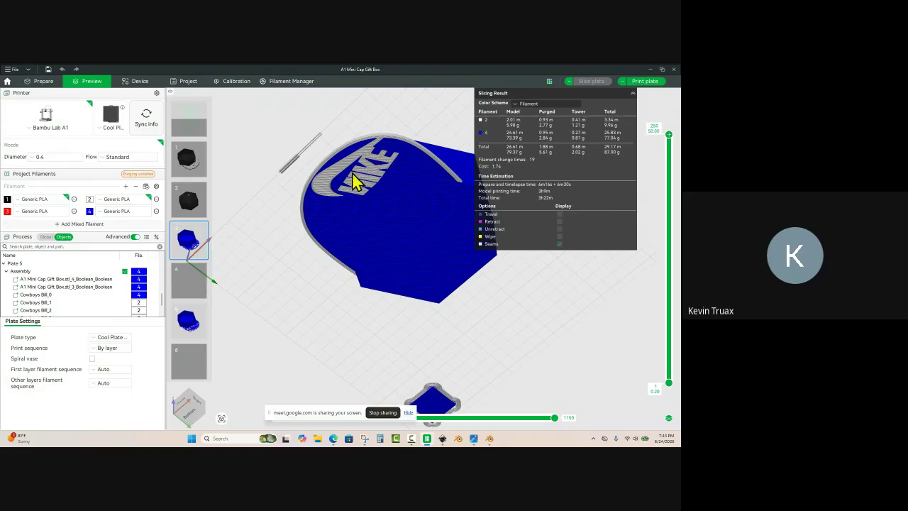
pyautogui.moveTo(387, 147); pyautogui.dragTo(375, 169)
# Step: Set the Z size of the Nike Bill_1 logo part on plate 3 to 2 mm
pyautogui.click(42, 82)
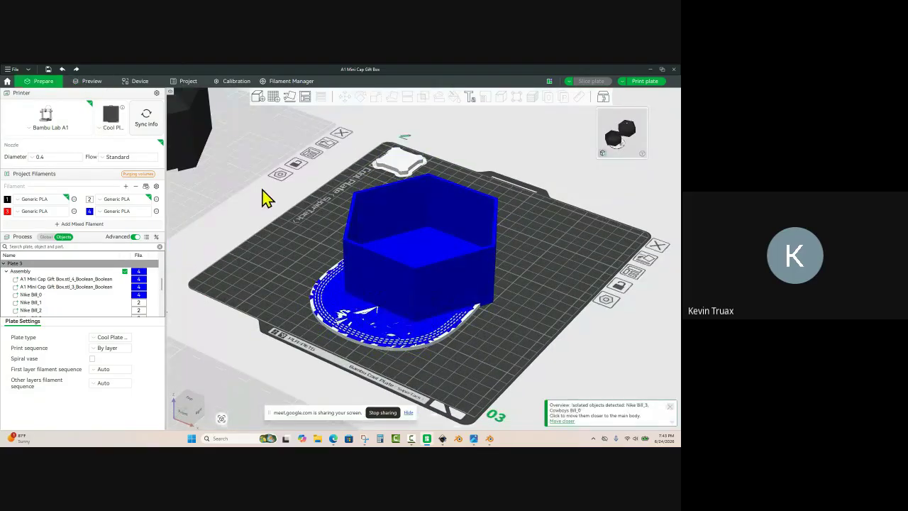
pyautogui.scroll(-1, 68, 312)
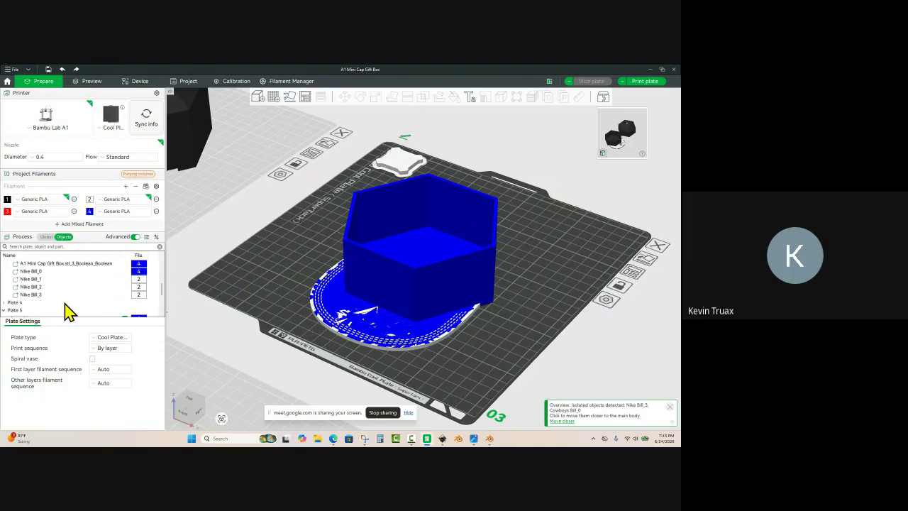
pyautogui.click(355, 261)
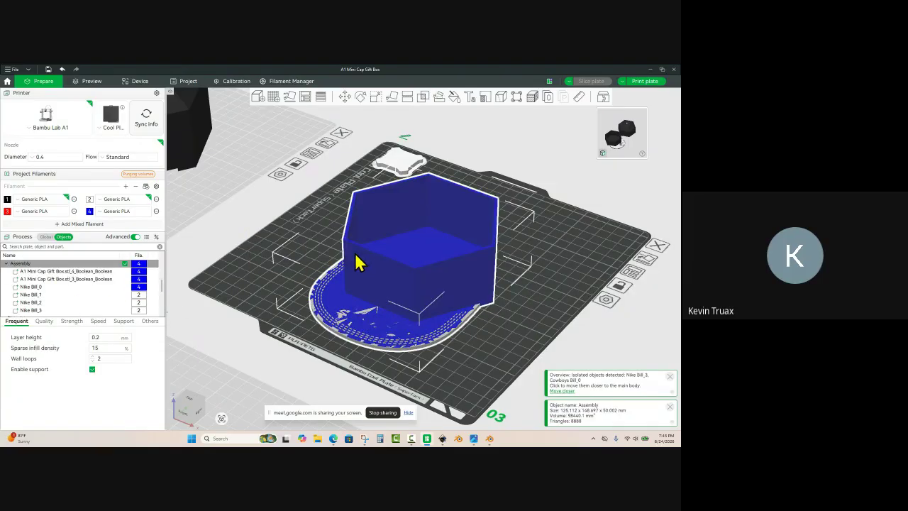
pyautogui.scroll(-1, 67, 288)
pyautogui.click(42, 288)
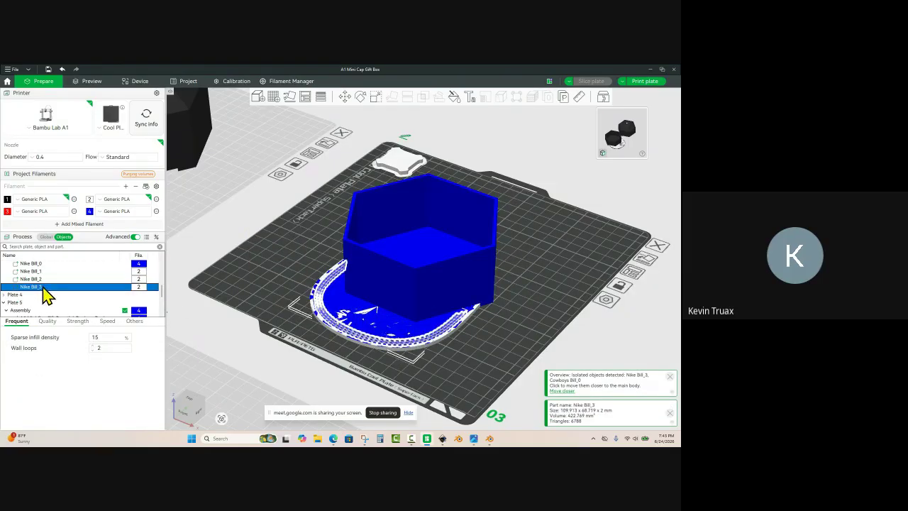
pyautogui.click(43, 279)
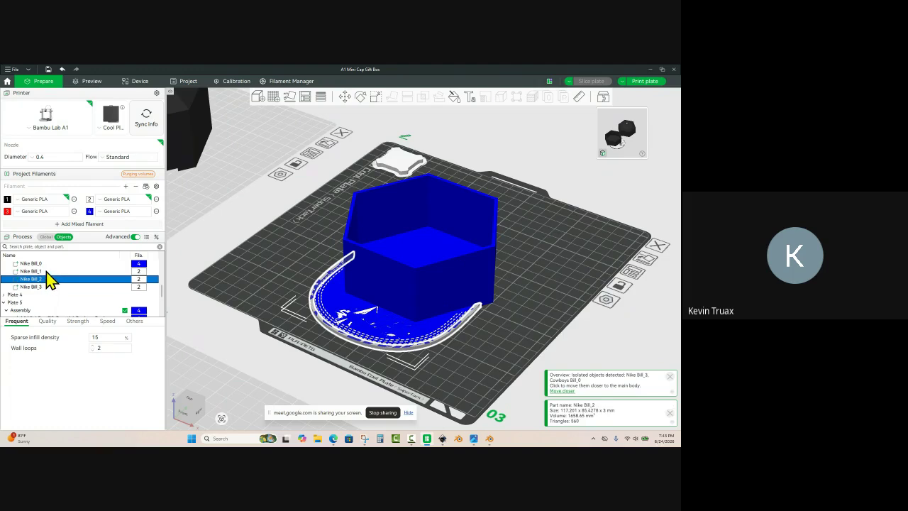
pyautogui.click(44, 271)
pyautogui.click(375, 97)
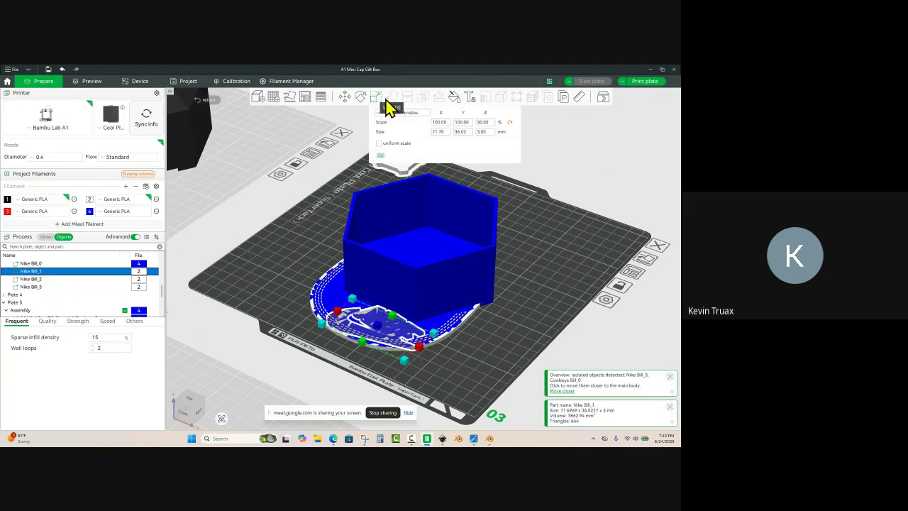
pyautogui.click(492, 133)
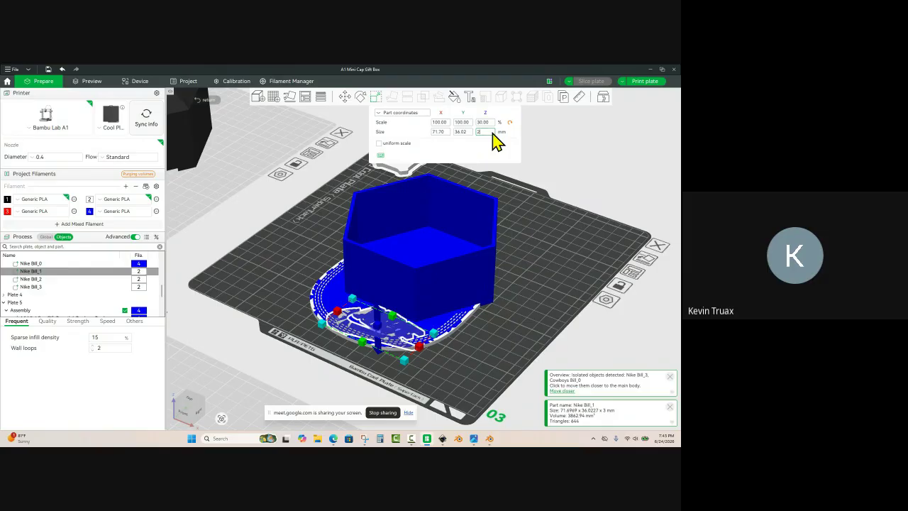
pyautogui.write('2')
pyautogui.press('Return')
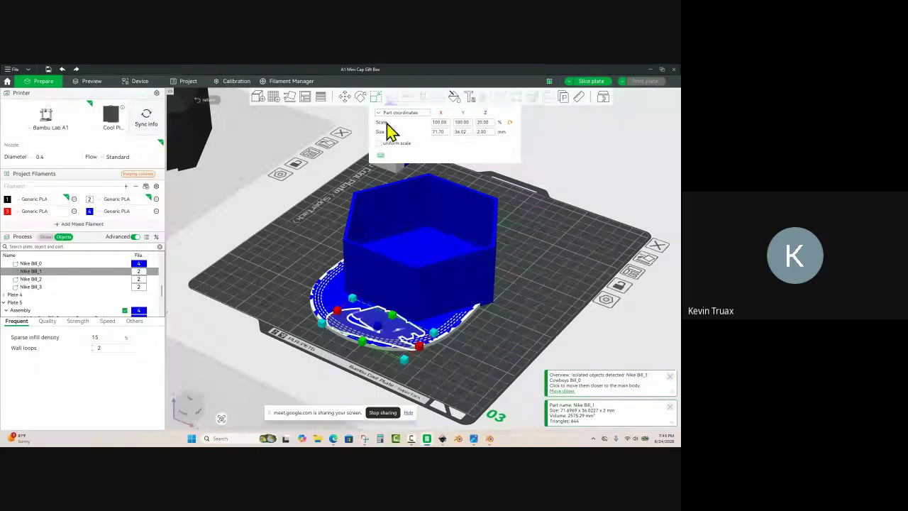
# Step: Set the Z position of the Nike Bill_1 logo part to 2 mm in world coordinates
pyautogui.click(344, 97)
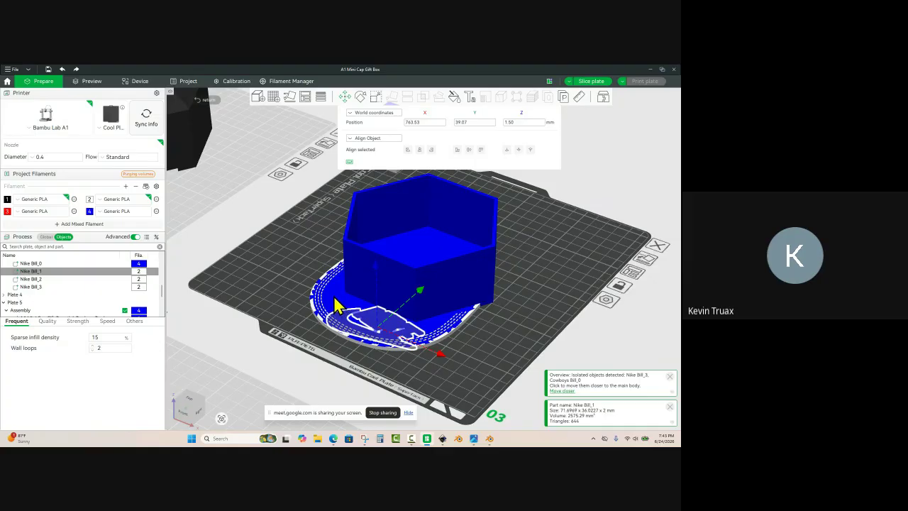
pyautogui.click(526, 123)
pyautogui.write('2')
pyautogui.press('Return')
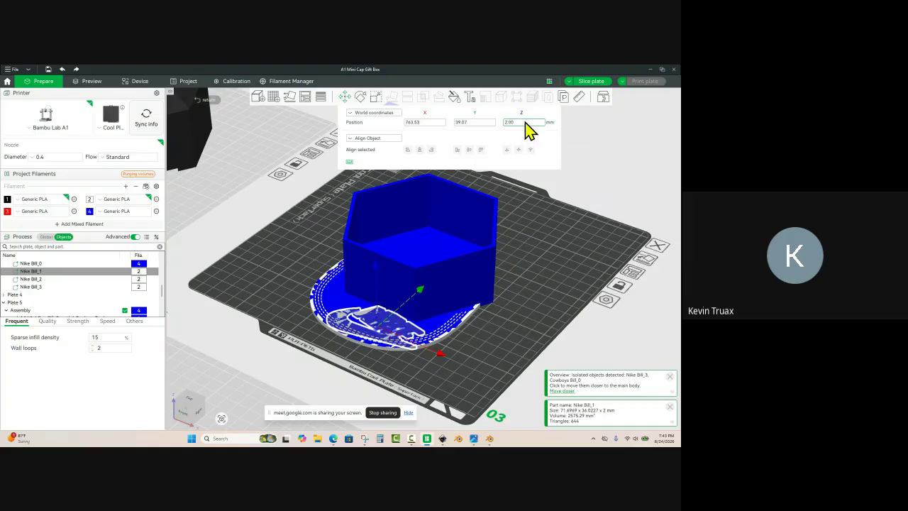
# Step: Slice plate 3 and check the top and underside of the Nike bill in the preview
pyautogui.click(591, 83)
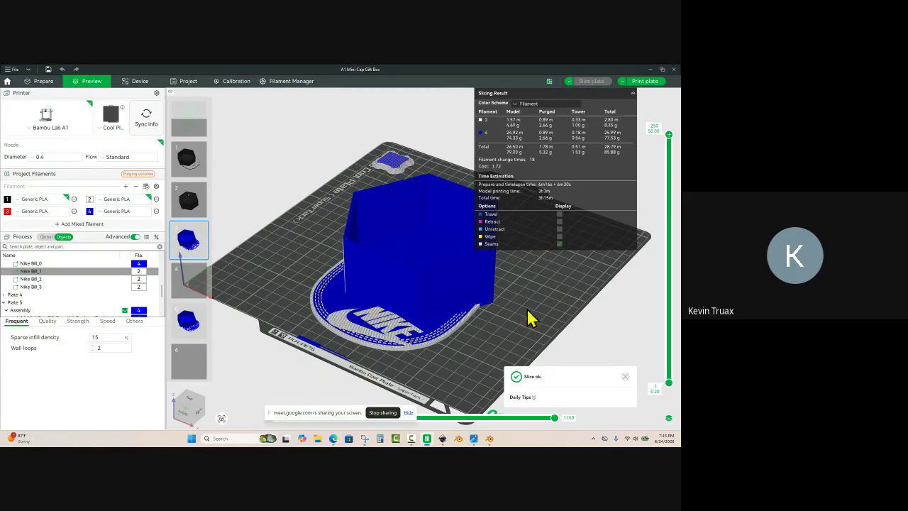
pyautogui.moveTo(442, 374); pyautogui.dragTo(384, 154)
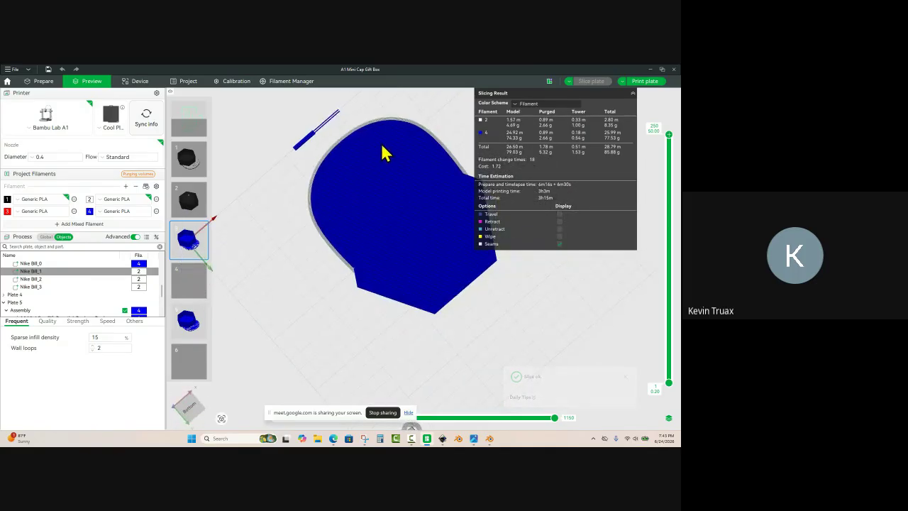
pyautogui.moveTo(383, 105); pyautogui.dragTo(395, 177)
pyautogui.moveTo(386, 169)
pyautogui.mouseDown()
pyautogui.moveTo(401, 167)
pyautogui.moveTo(390, 170)
pyautogui.mouseUp()
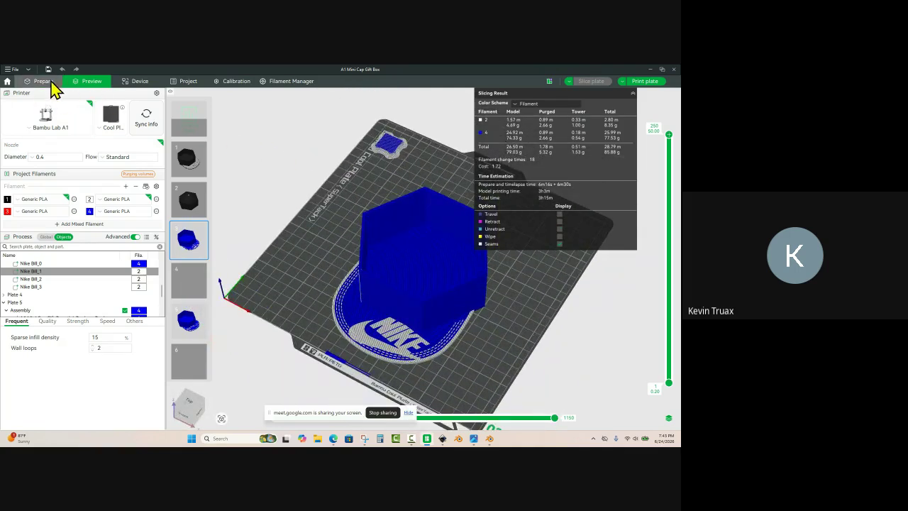
# Step: Return to the prepare view, make plate 1 with the black cap and white bill active, and slice it
pyautogui.click(51, 82)
pyautogui.scroll(-5, 440, 213)
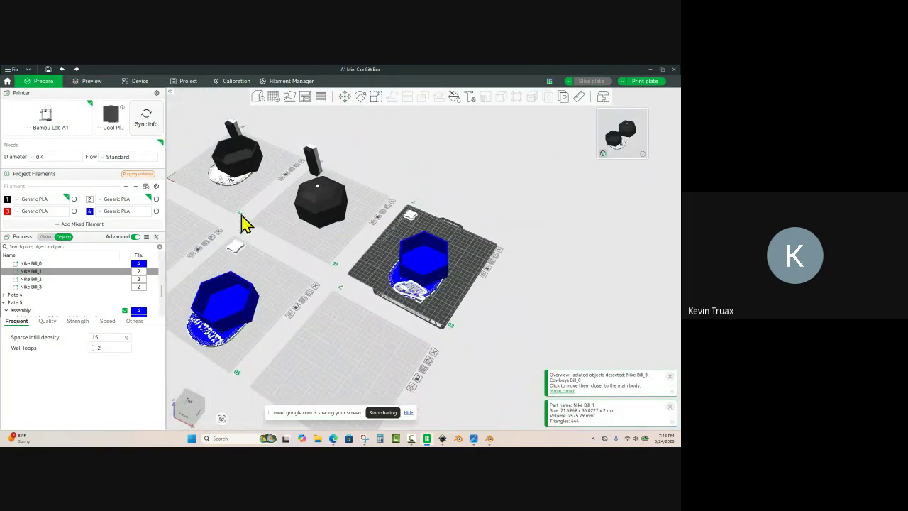
pyautogui.scroll(5, 333, 294)
pyautogui.scroll(5, 333, 294)
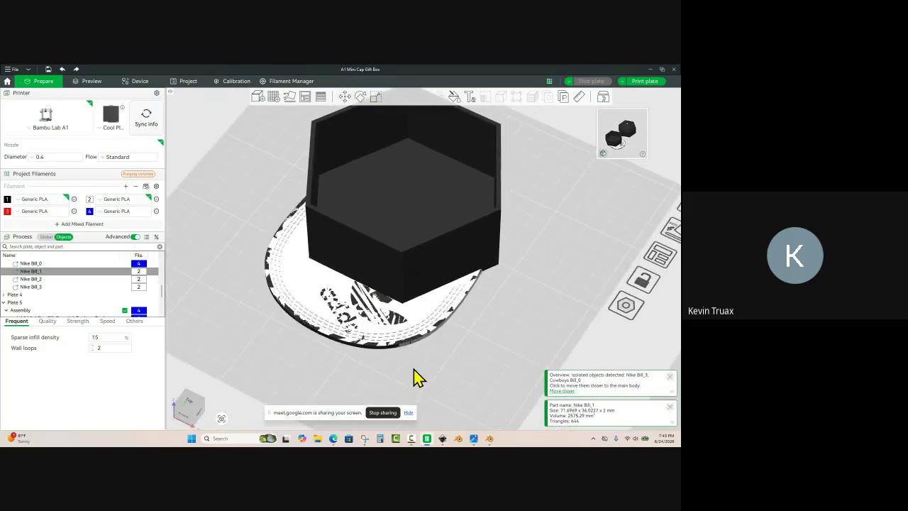
pyautogui.scroll(-2, 426, 380)
pyautogui.click(482, 385)
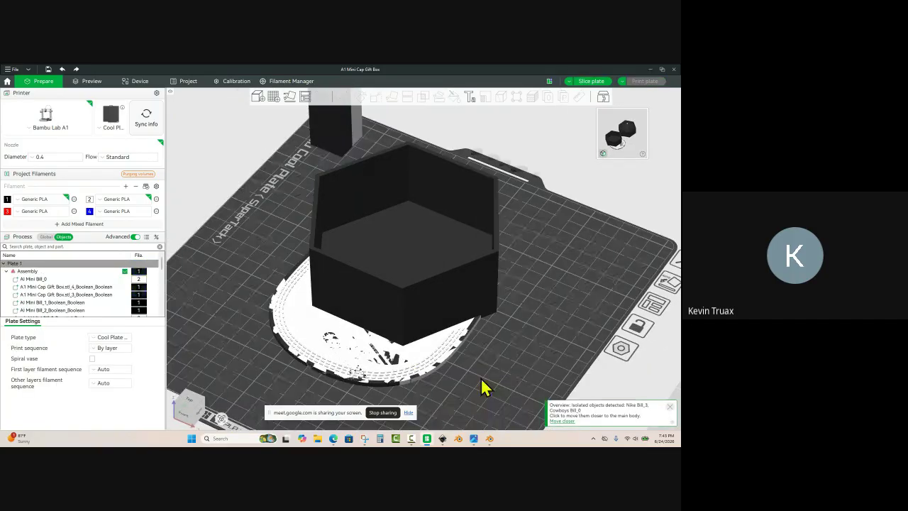
pyautogui.click(587, 81)
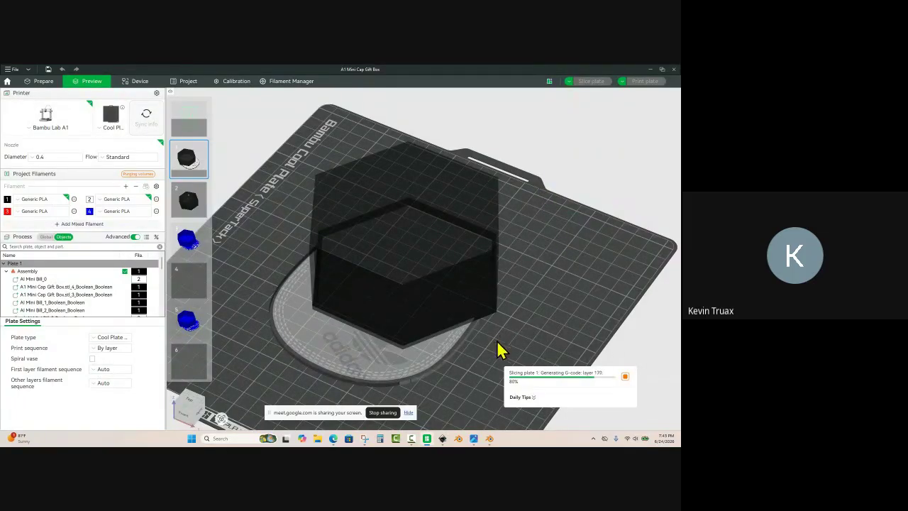
# Step: Inspect the sliced plate 1 cap and its white bill from above and from underneath
pyautogui.scroll(-4, 470, 375)
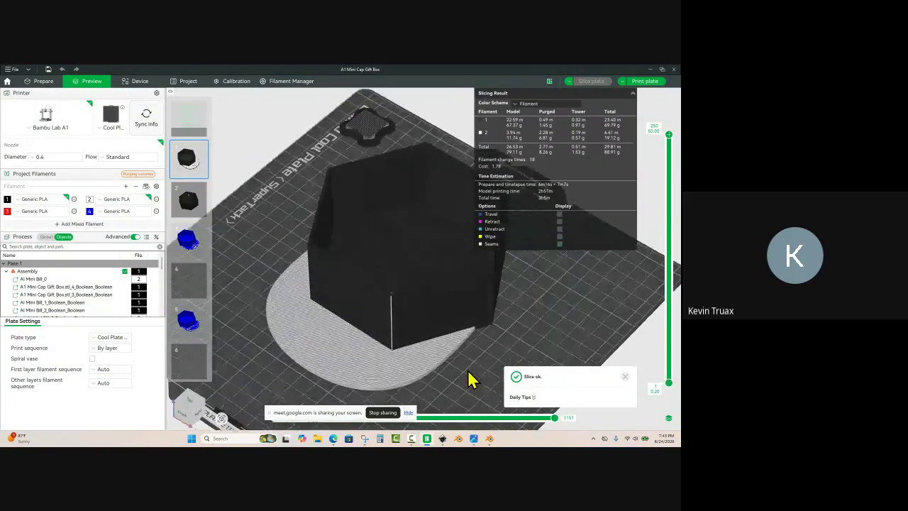
pyautogui.scroll(-2, 358, 225)
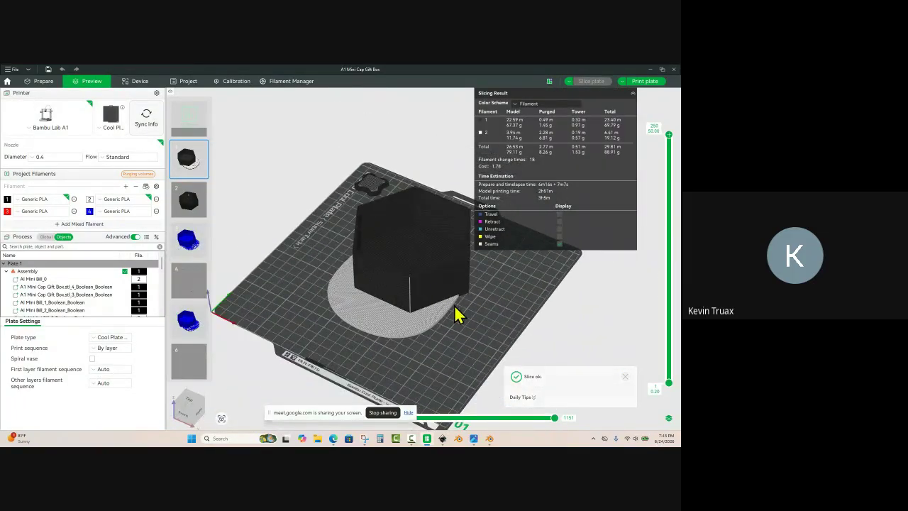
pyautogui.scroll(4, 458, 326)
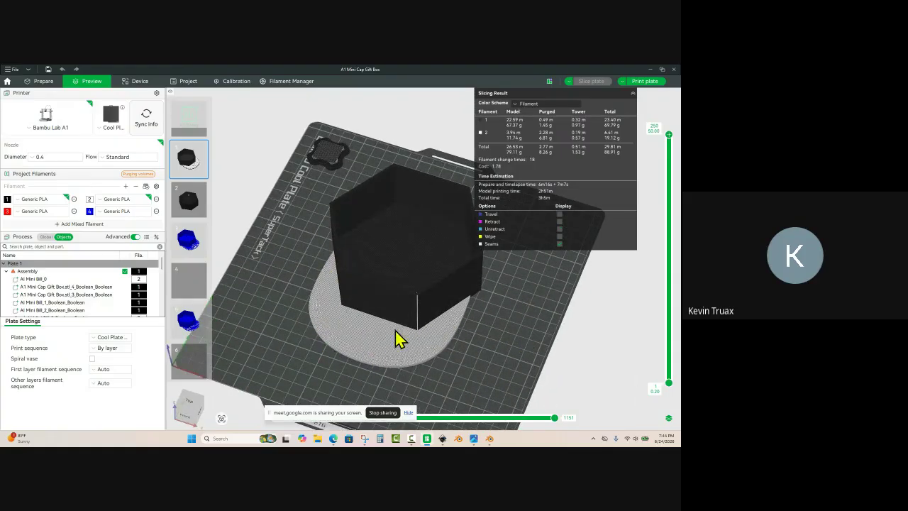
pyautogui.press('2')
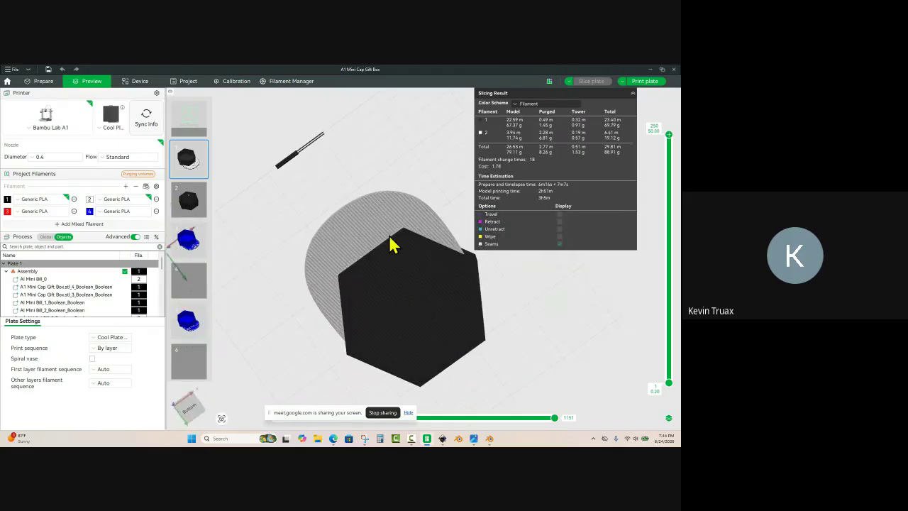
pyautogui.moveTo(365, 178); pyautogui.dragTo(367, 255)
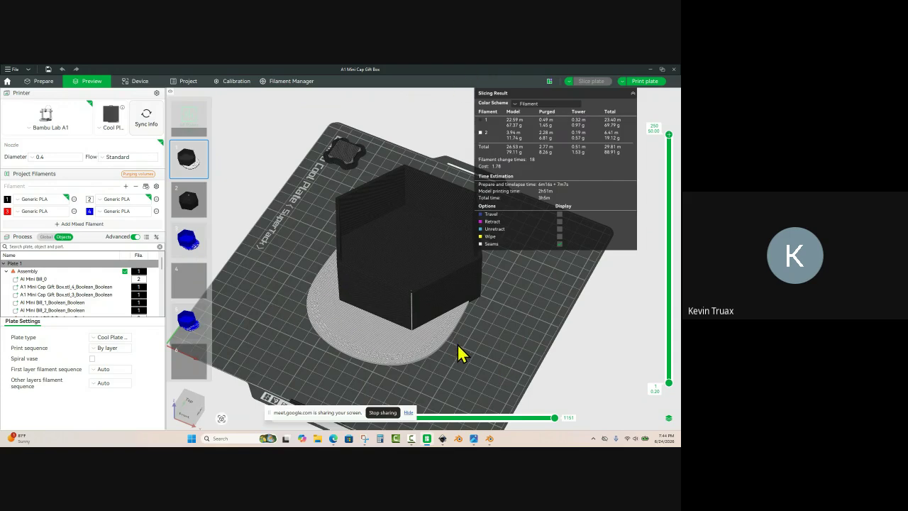
# Step: Go through the assembly's parts on plate 1 in the prepare view and repair the open edges of AI Mini Bill_3_Boolean_Boolean
pyautogui.click(48, 83)
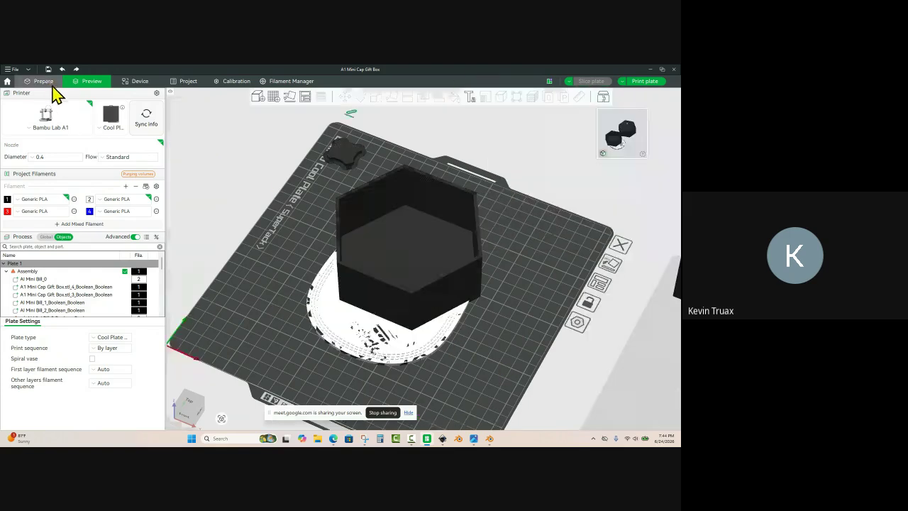
pyautogui.moveTo(304, 227); pyautogui.dragTo(319, 162)
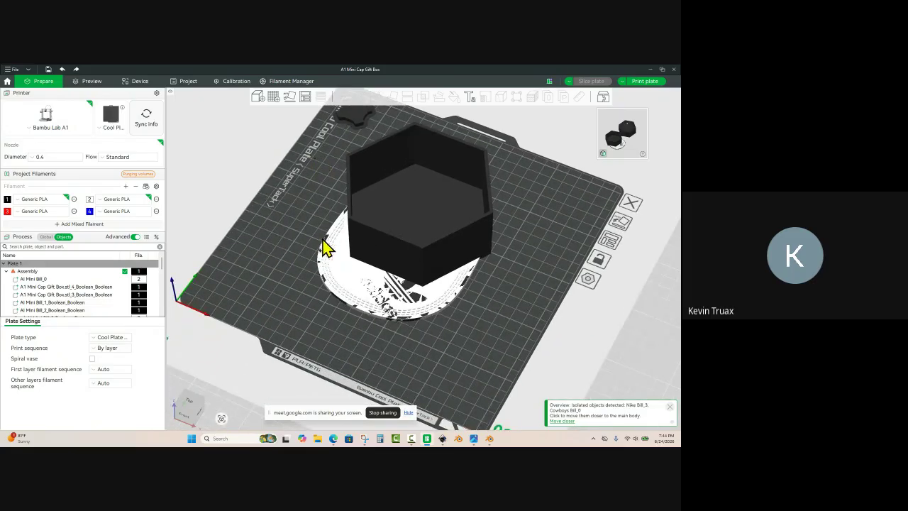
pyautogui.click(349, 262)
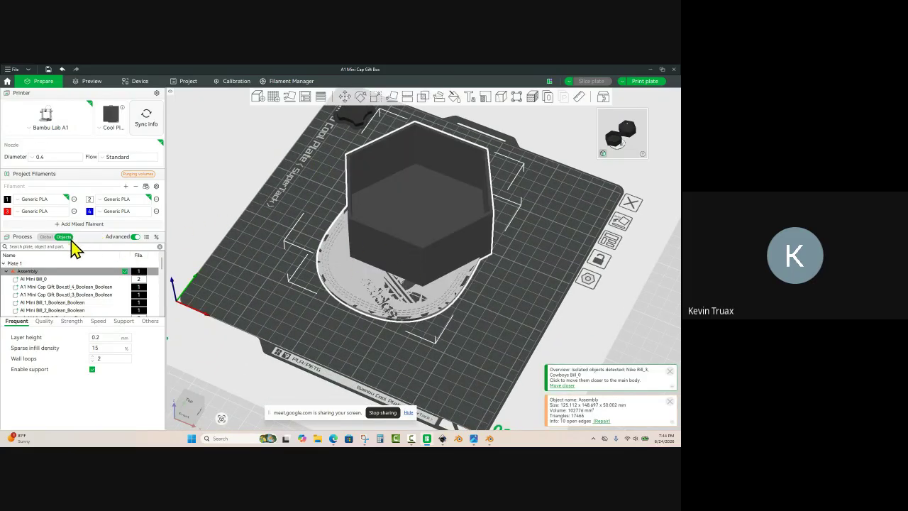
pyautogui.click(64, 287)
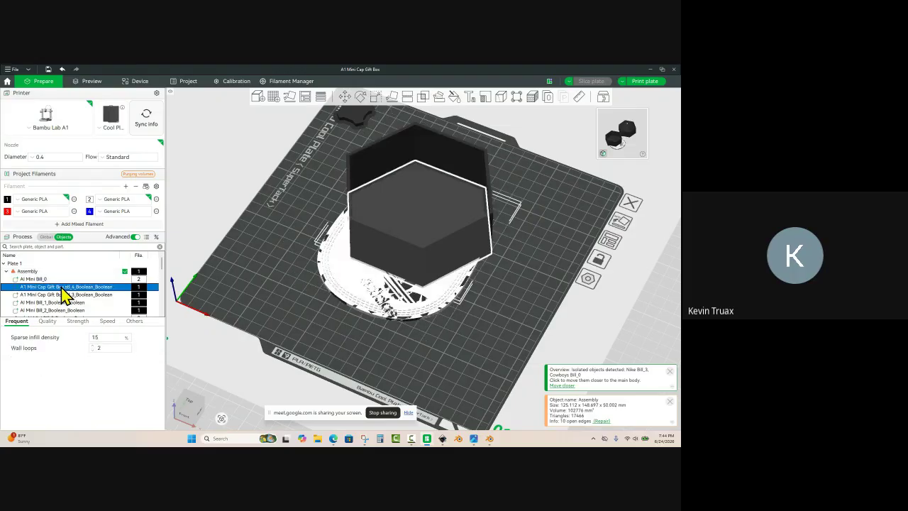
pyautogui.click(113, 294)
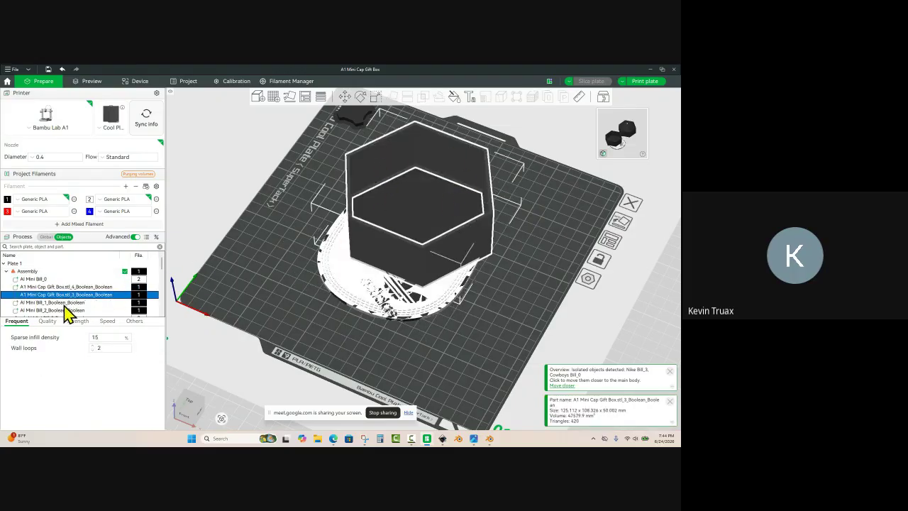
pyautogui.scroll(-1, 67, 307)
pyautogui.click(70, 280)
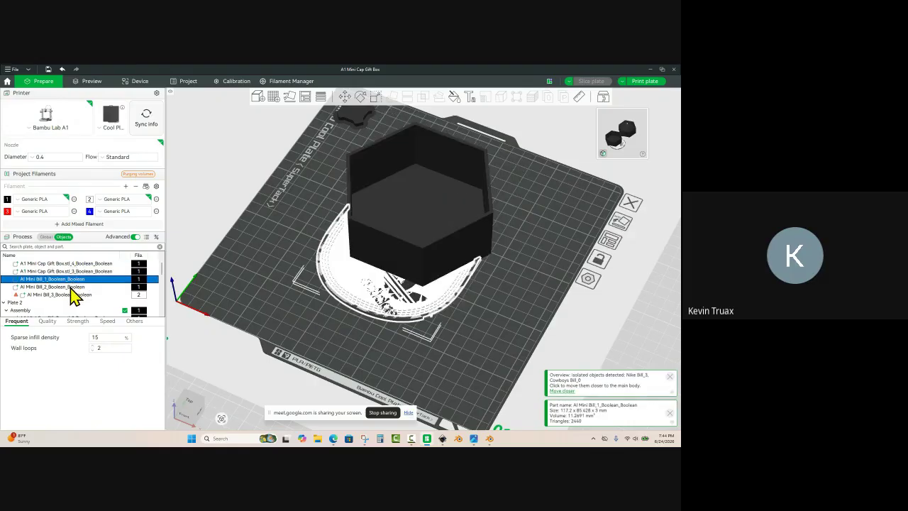
pyautogui.click(71, 286)
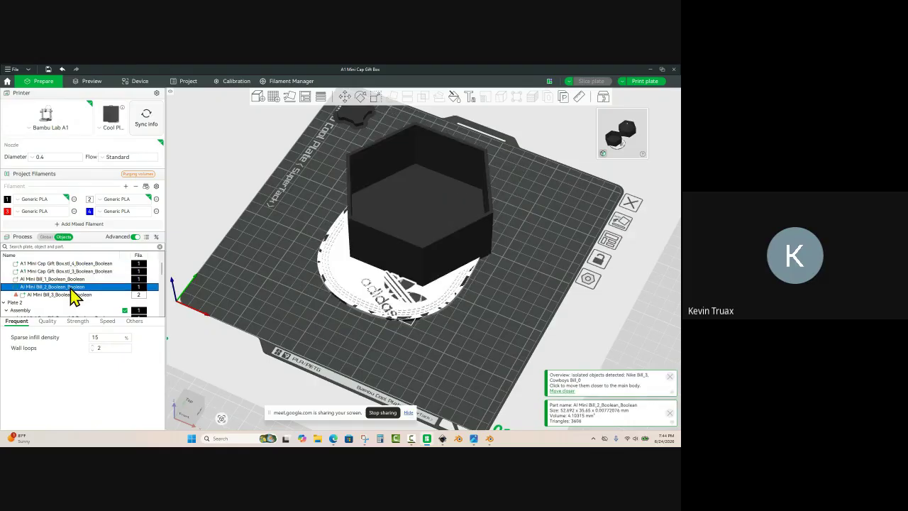
pyautogui.click(70, 295)
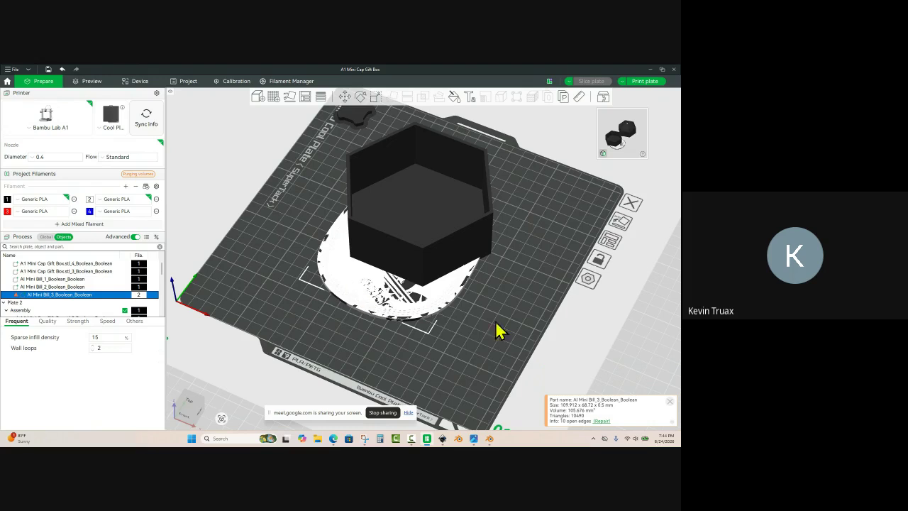
pyautogui.click(601, 422)
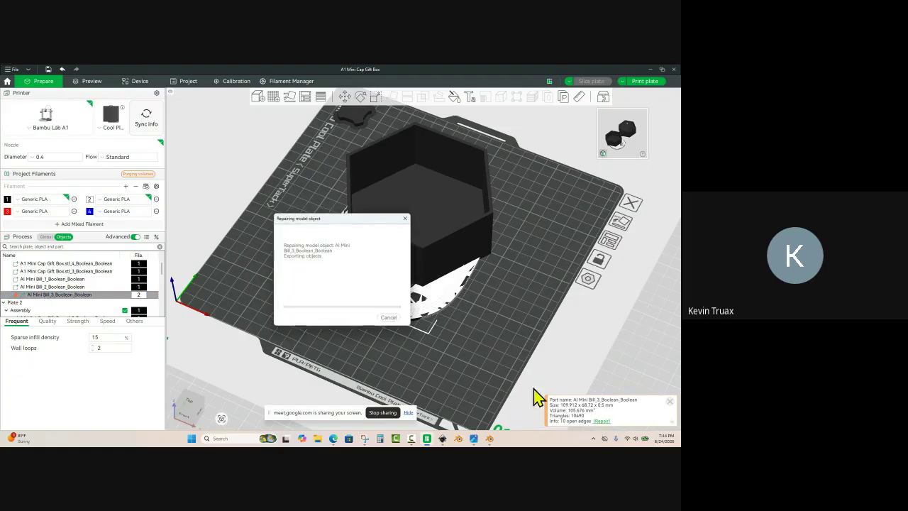
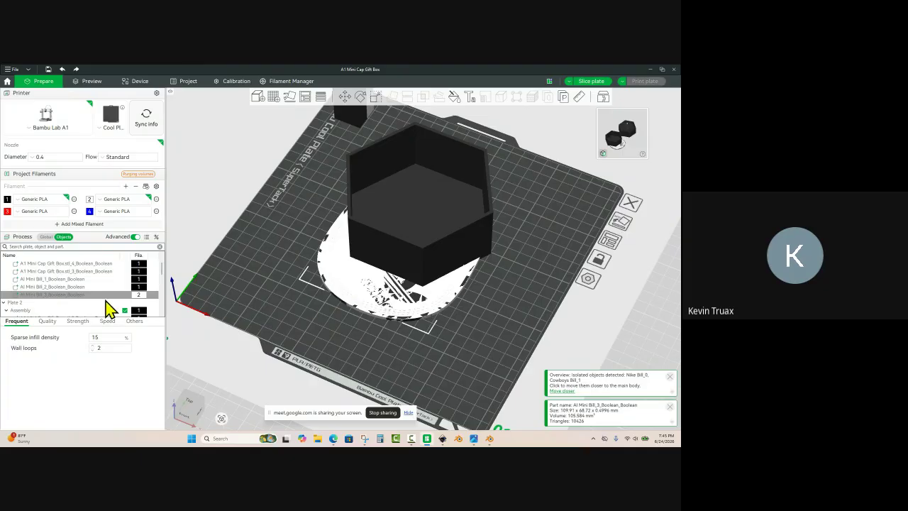
# Step: Move AI Mini Bill_3_Boolean_Boolean above AI Mini Bill_1_Boolean_Boolean in the part order, then slice plate 1 and check the bill in the preview
pyautogui.moveTo(66, 295); pyautogui.dragTo(71, 284)
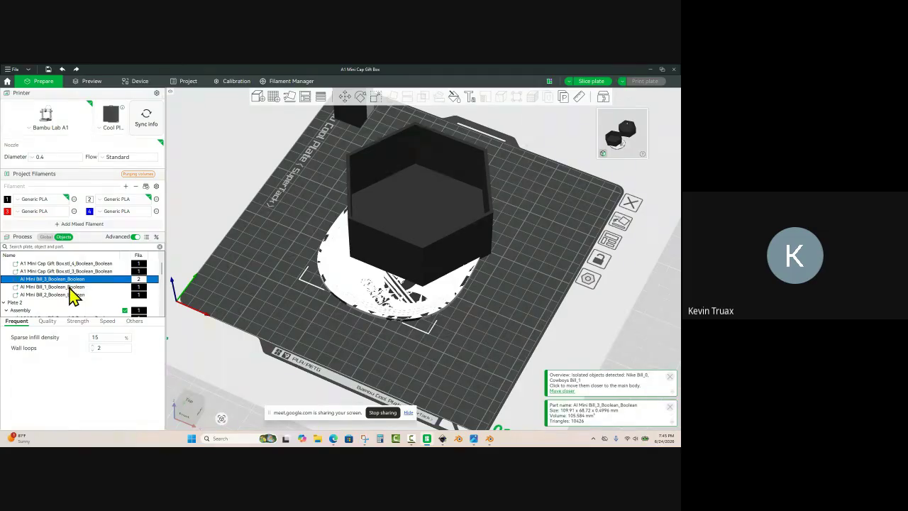
pyautogui.click(70, 288)
pyautogui.click(71, 295)
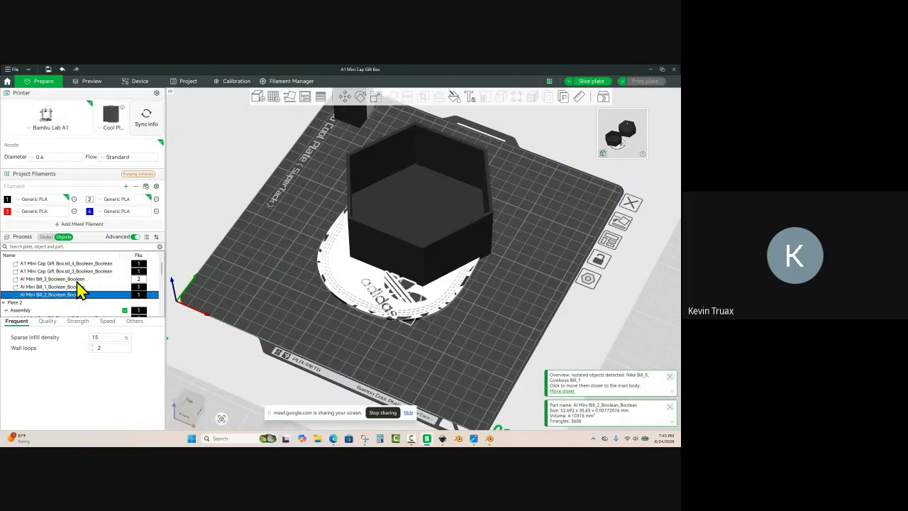
pyautogui.click(79, 281)
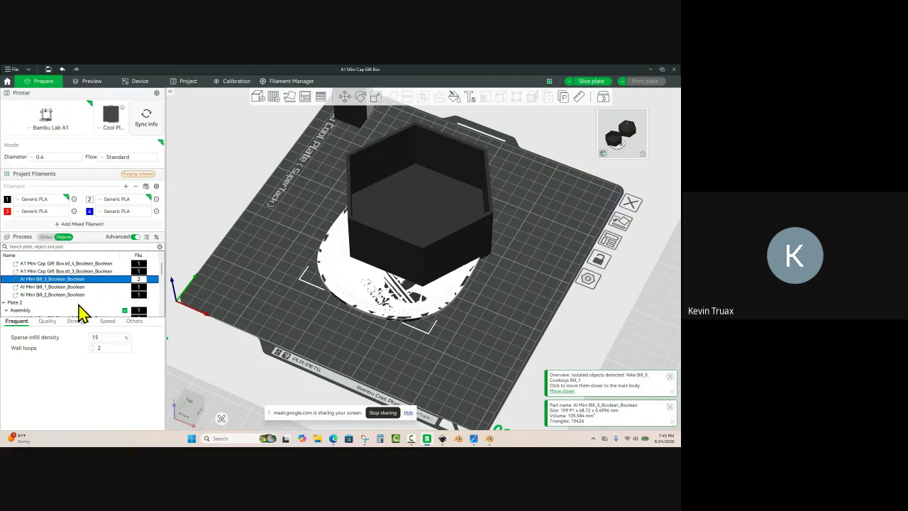
pyautogui.click(589, 83)
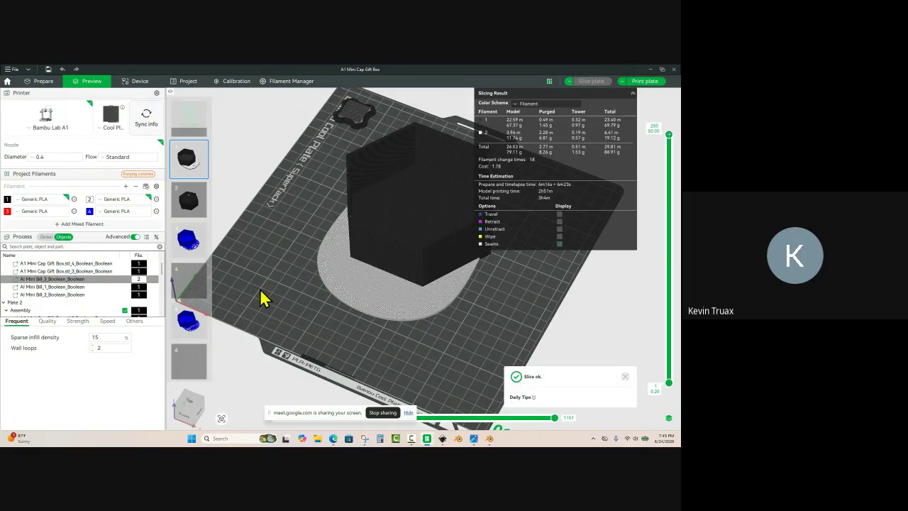
pyautogui.moveTo(403, 359); pyautogui.dragTo(312, 295)
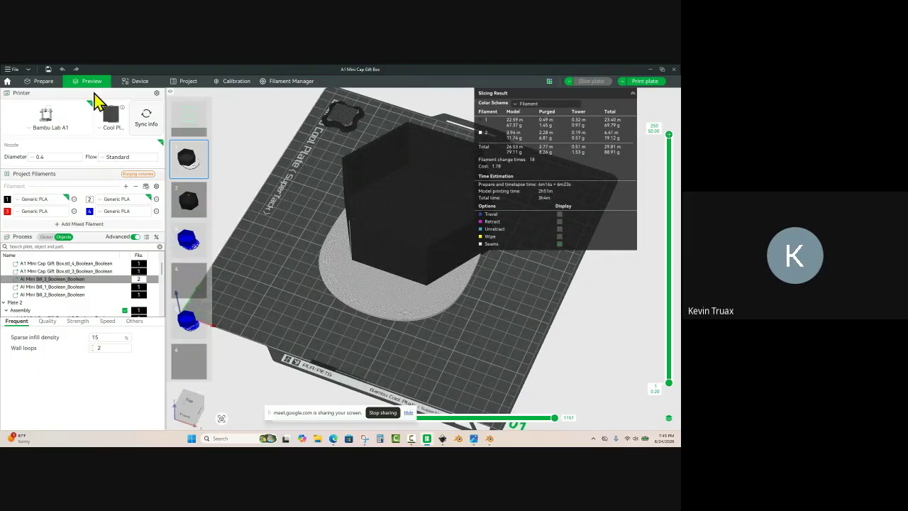
# Step: Place AI Mini Bill_3_Boolean_Boolean ahead of both cap gift box parts in the assembly order and slice plate 1 again to inspect the bill
pyautogui.click(44, 81)
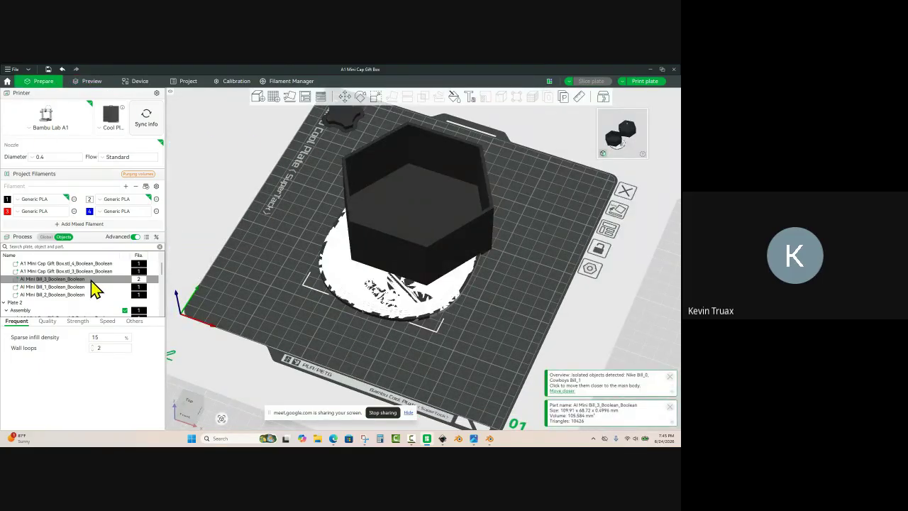
pyautogui.moveTo(91, 281)
pyautogui.mouseDown()
pyautogui.moveTo(89, 290)
pyautogui.moveTo(91, 272)
pyautogui.mouseUp()
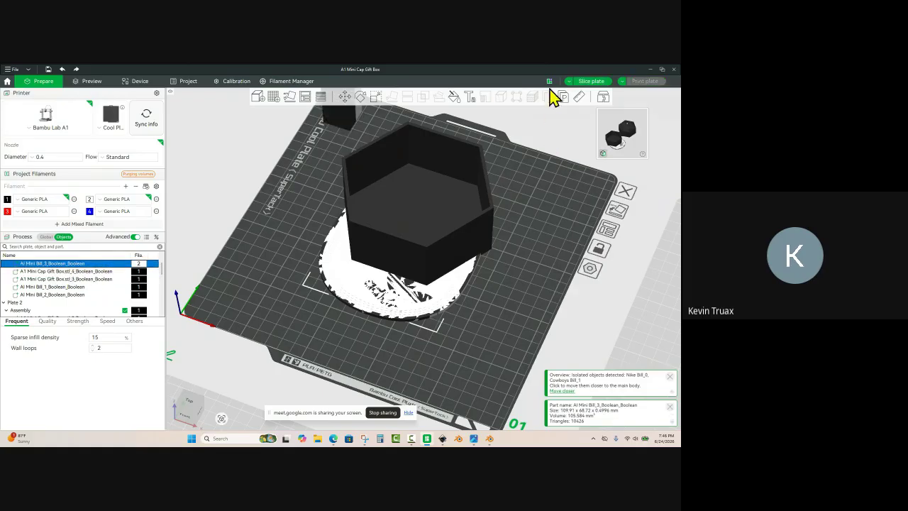
pyautogui.click(588, 81)
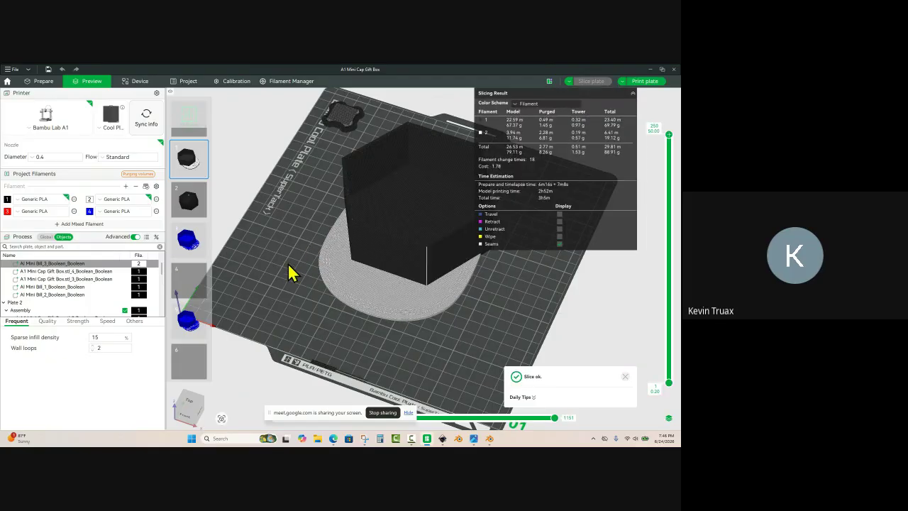
pyautogui.moveTo(285, 270); pyautogui.dragTo(241, 245)
# Step: Return to the prepare view and compare the cap, AI Mini Bill_0 and AI Mini Bill_3_Boolean_Boolean parts by highlighting each on the model
pyautogui.click(49, 89)
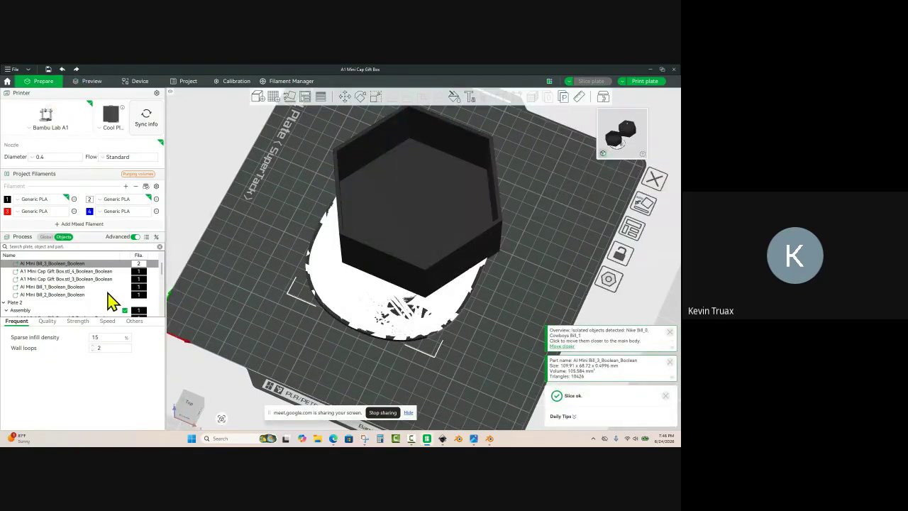
pyautogui.moveTo(282, 247); pyautogui.dragTo(282, 236)
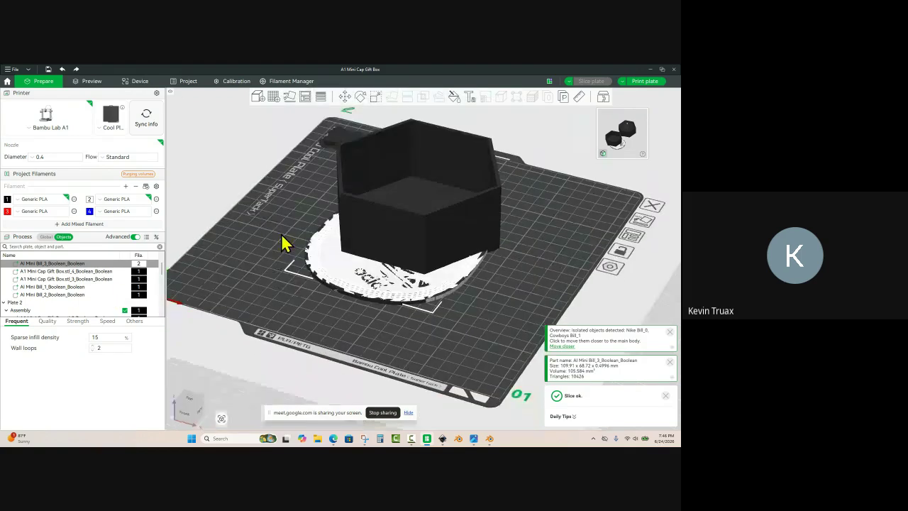
pyautogui.scroll(-1, 282, 236)
pyautogui.click(295, 233)
pyautogui.click(415, 243)
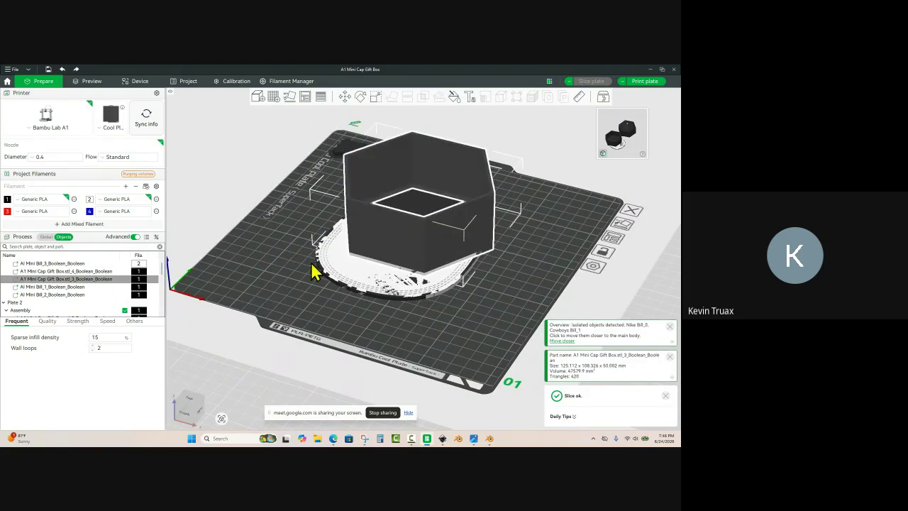
pyautogui.click(253, 278)
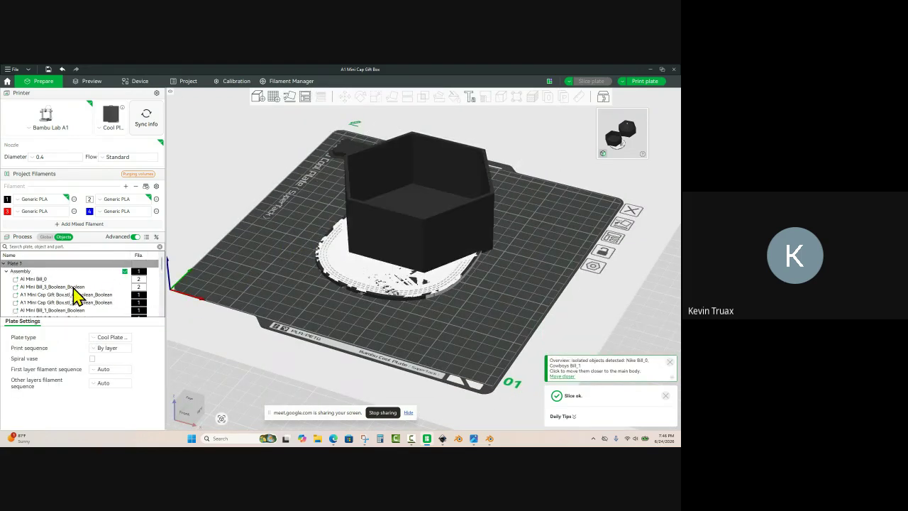
pyautogui.click(45, 280)
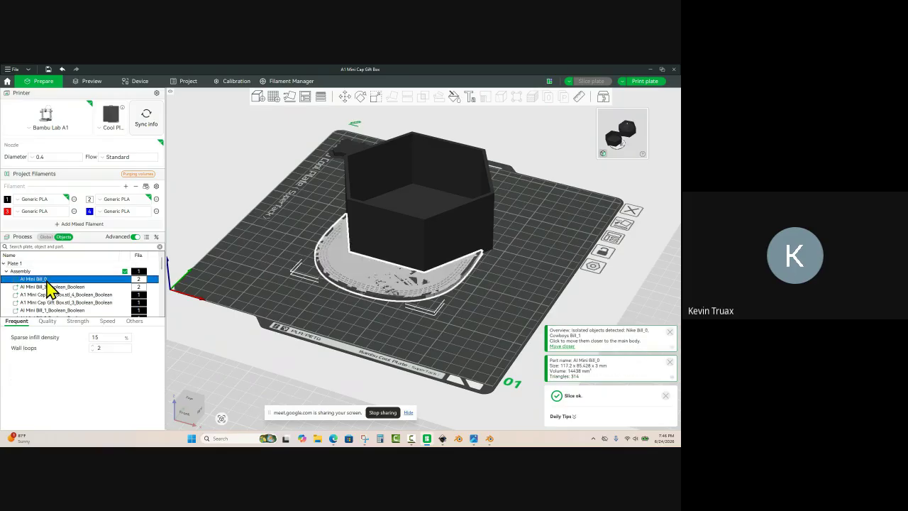
pyautogui.click(58, 287)
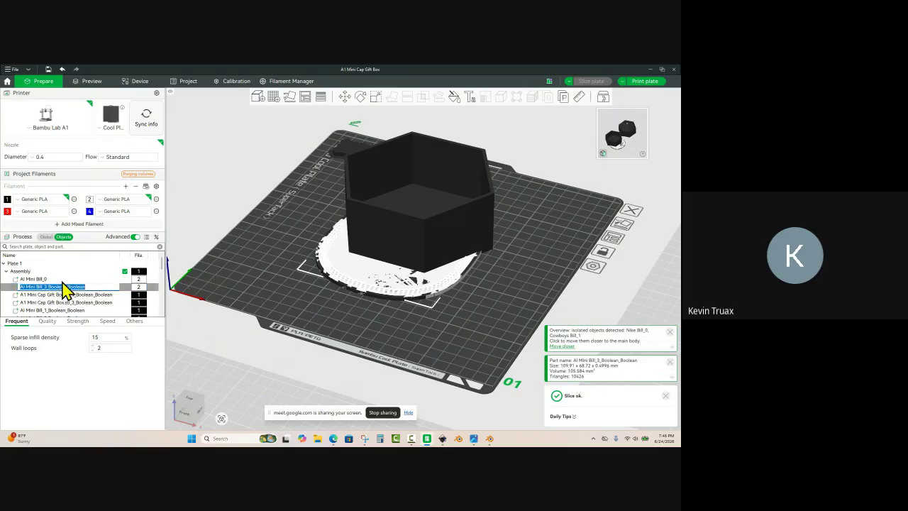
pyautogui.click(44, 279)
pyautogui.click(51, 288)
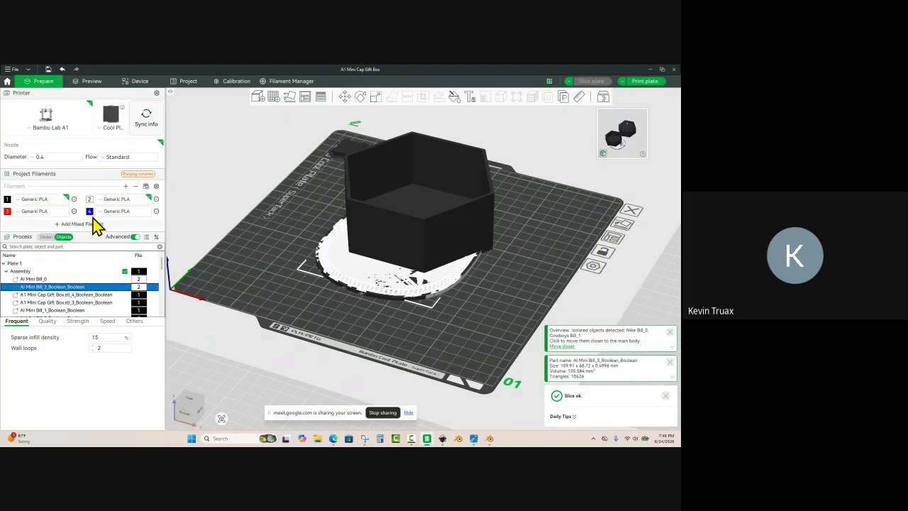
# Step: Try filament 4 on AI Mini Bill_3_Boolean_Boolean to identify its geometry on the bill, and restore filament 2
pyautogui.moveTo(217, 239); pyautogui.dragTo(241, 260)
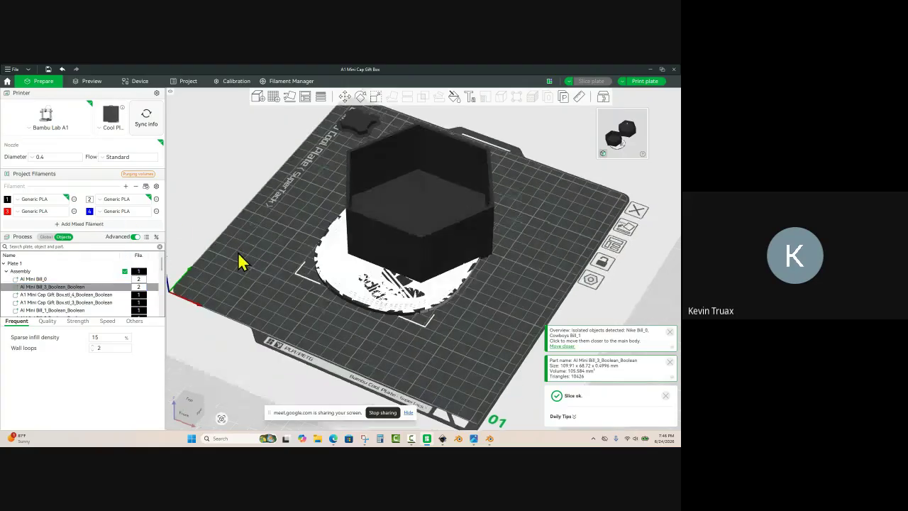
pyautogui.click(241, 260)
pyautogui.click(67, 287)
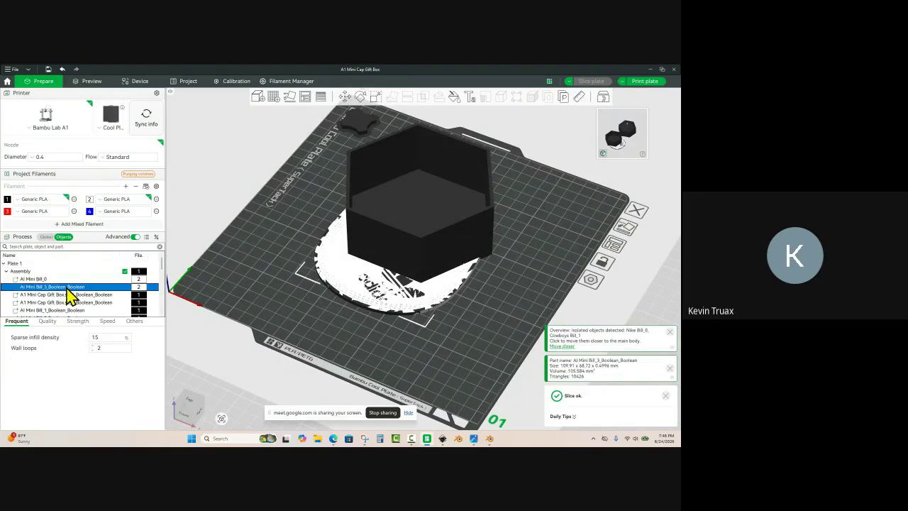
pyautogui.press('4')
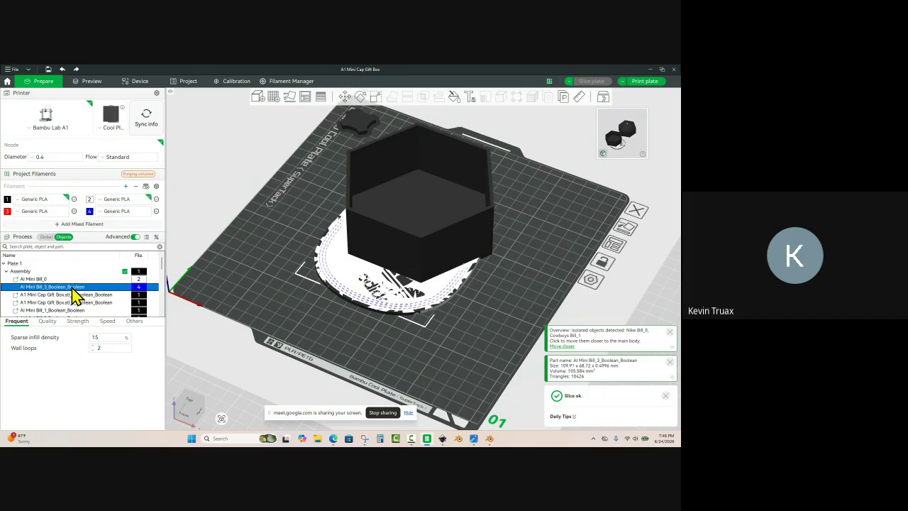
pyautogui.click(234, 255)
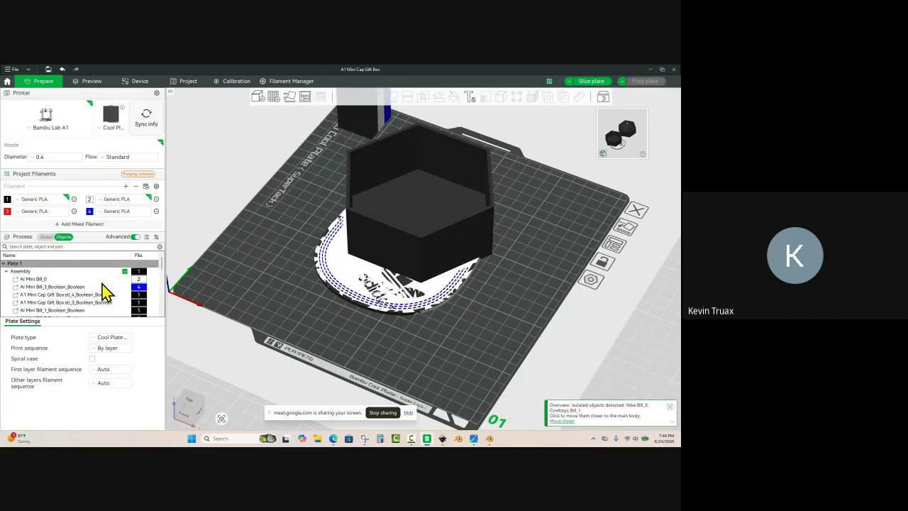
pyautogui.click(92, 288)
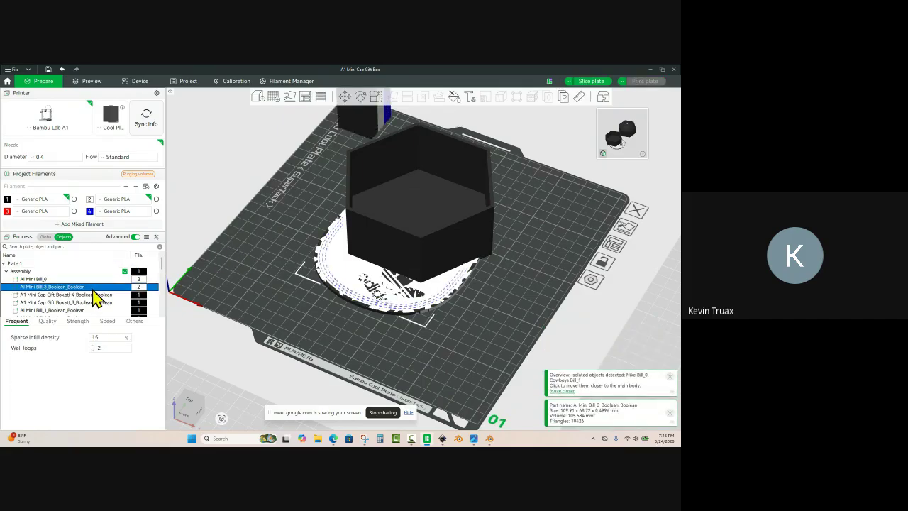
# Step: Rename the part AI Mini Bill_3_Boolean_Boolean on plate 1 as Stitches
pyautogui.doubleClick(91, 287)
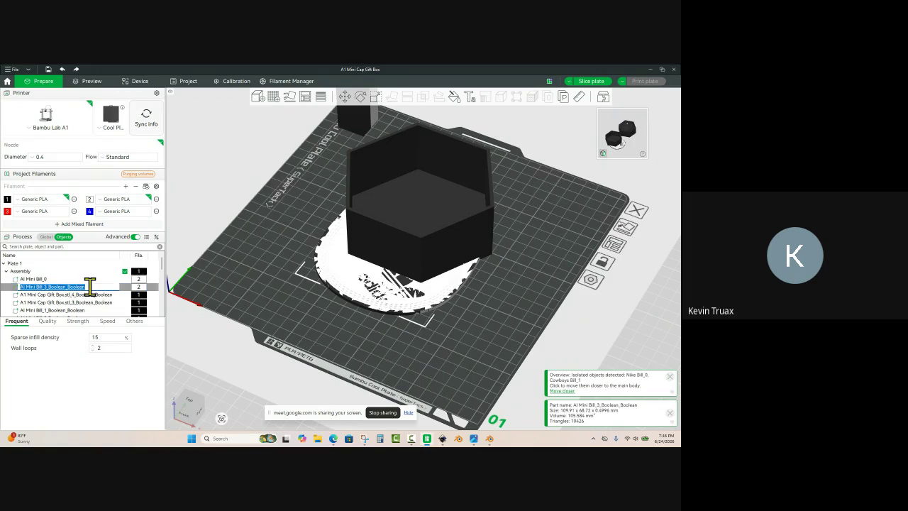
pyautogui.write('Stitches')
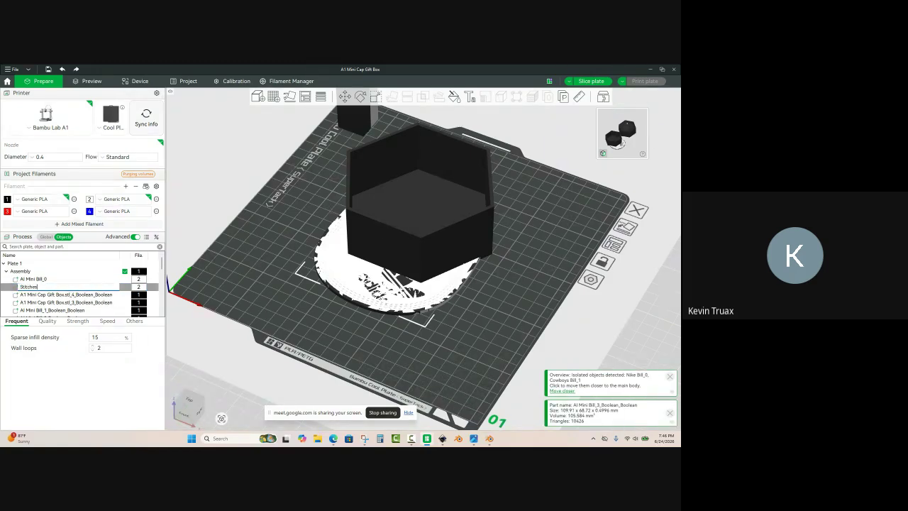
pyautogui.press('Return')
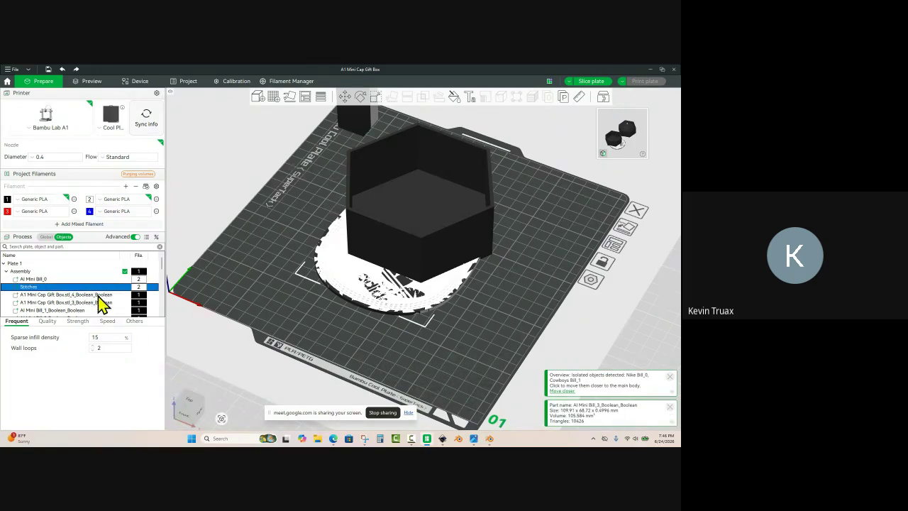
# Step: Rename the part AI Mini Bill_0 on plate 1 as Bill
pyautogui.click(44, 280)
pyautogui.doubleClick(44, 280)
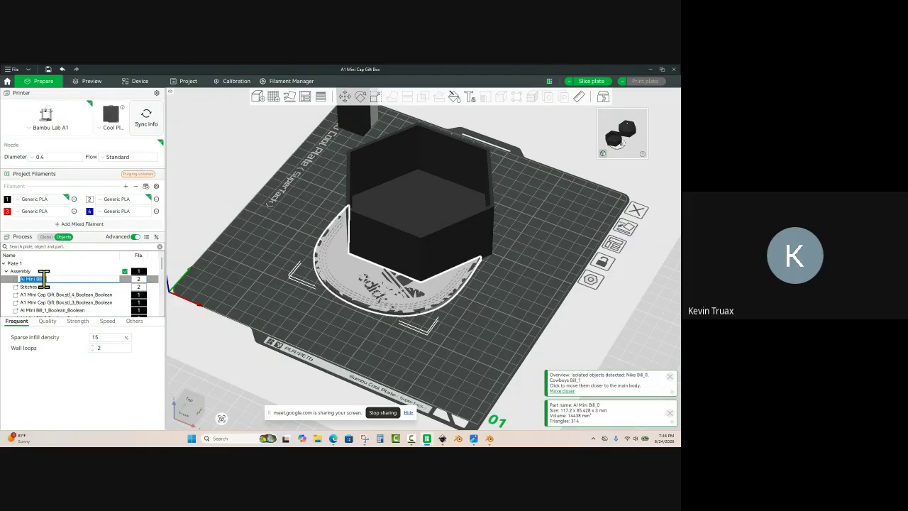
pyautogui.write('Bi')
pyautogui.press('Return')
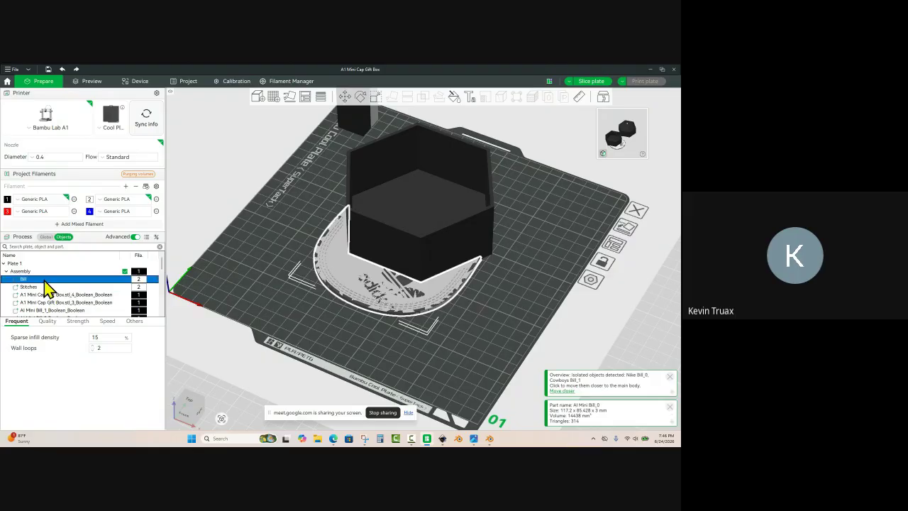
# Step: Rename the part A1 Mini Cap Gift Box.stl_4_Boolean_Boolean on plate 1 as Box Bottom
pyautogui.click(228, 275)
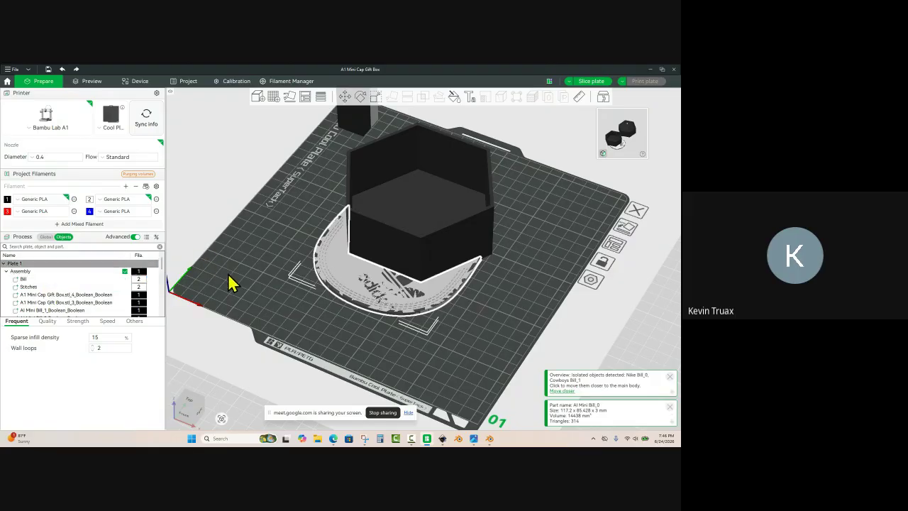
pyautogui.click(99, 295)
pyautogui.scroll(-1, 100, 301)
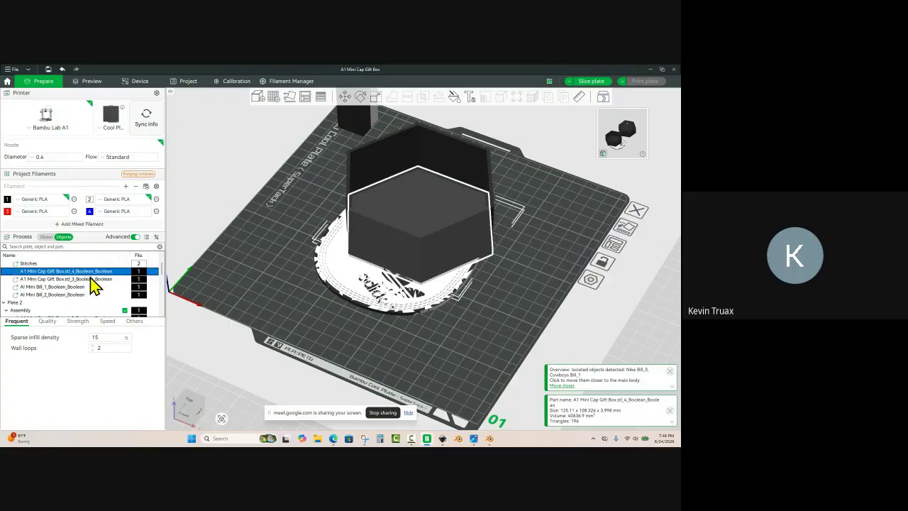
pyautogui.doubleClick(91, 271)
pyautogui.write('Box Bottom')
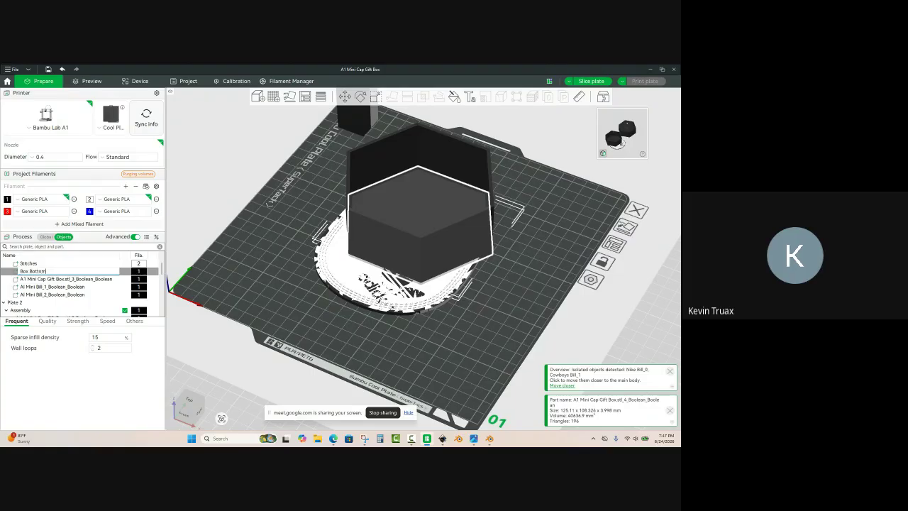
pyautogui.press('Return')
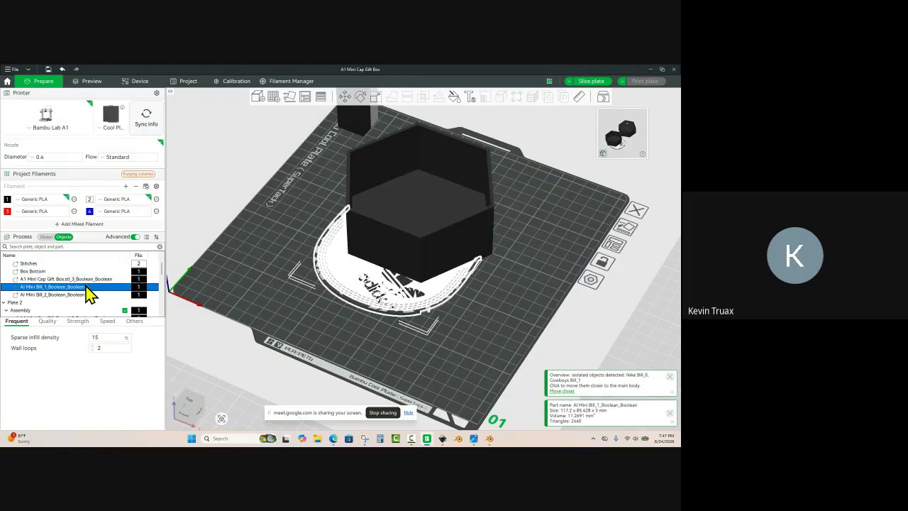
# Step: Rename the plate 1 parts AI Mini Bill_1_Boolean_Boolean as Border and AI Mini Bill_2_Boolean_Boolean as Logo
pyautogui.doubleClick(86, 286)
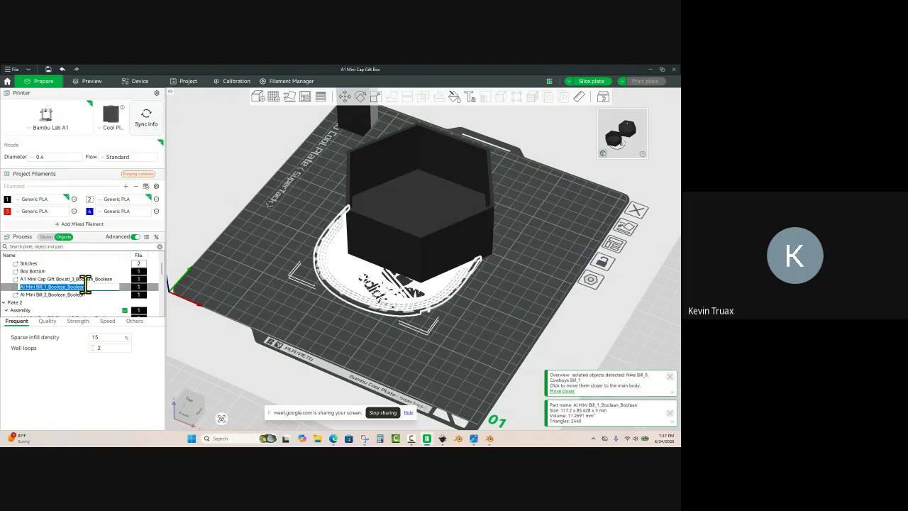
pyautogui.write('Border')
pyautogui.press('Return')
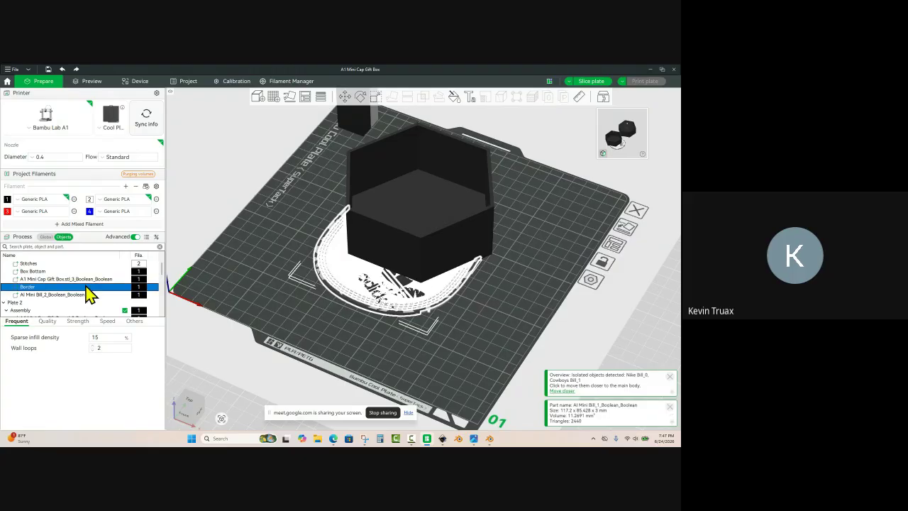
pyautogui.click(73, 296)
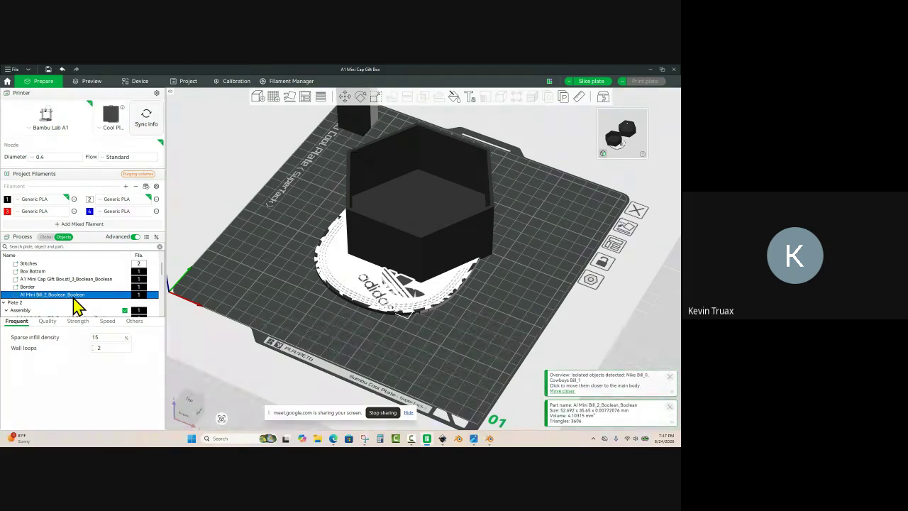
pyautogui.click(73, 296)
pyautogui.write('Logo')
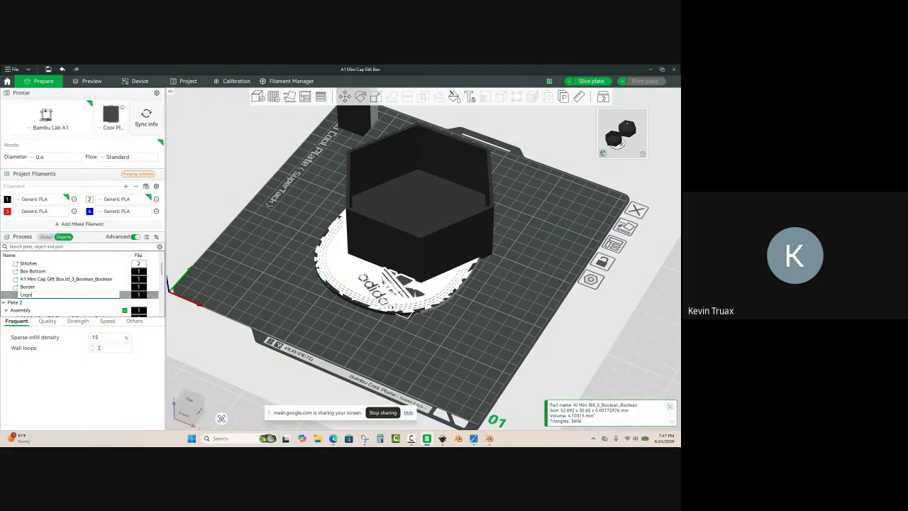
pyautogui.press('Return')
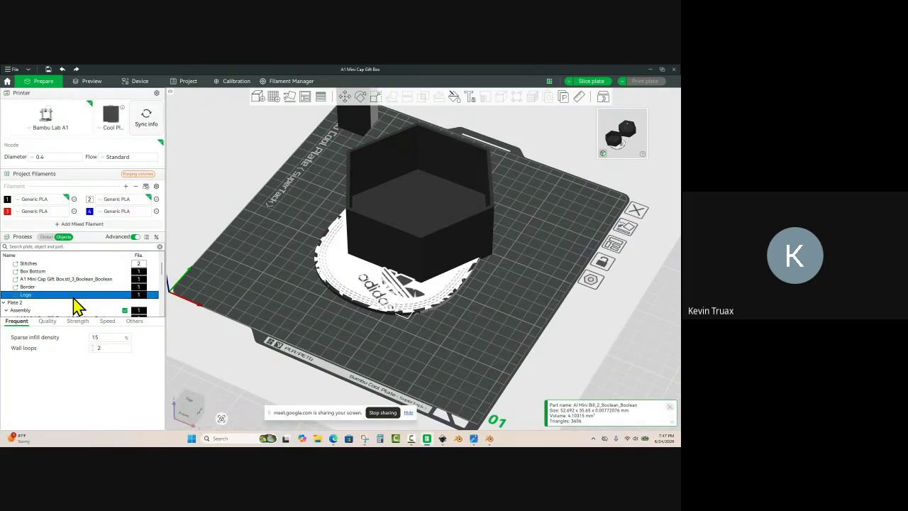
pyautogui.click(271, 285)
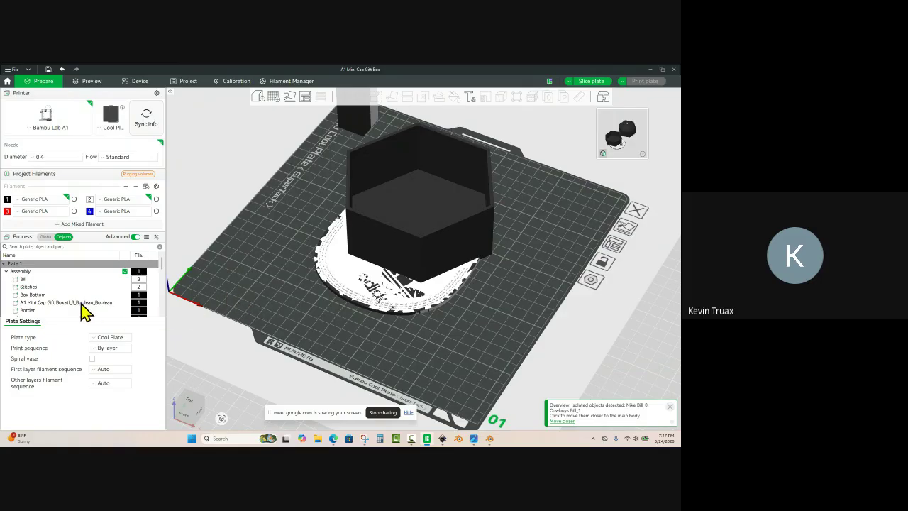
# Step: Check the Bill's position and the Stitches part's size, and set the Stitches part's Z position to 2.5 mm
pyautogui.click(25, 280)
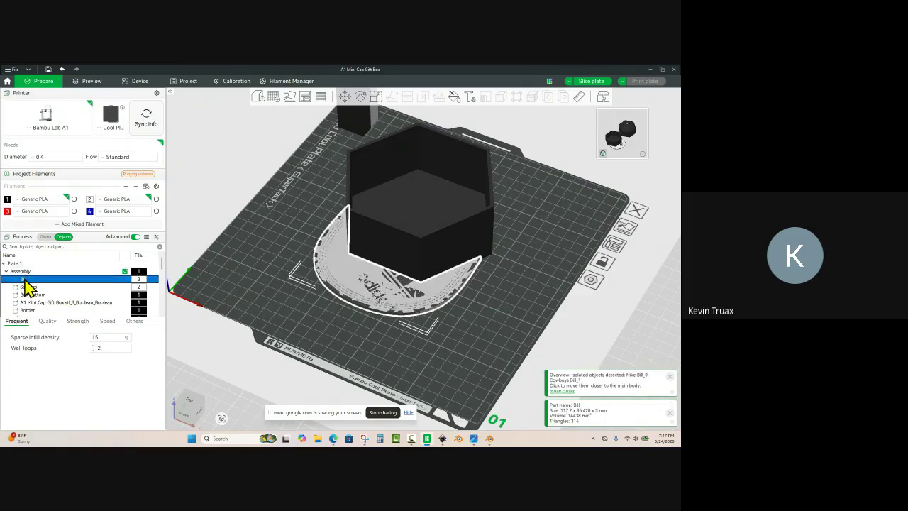
pyautogui.click(344, 96)
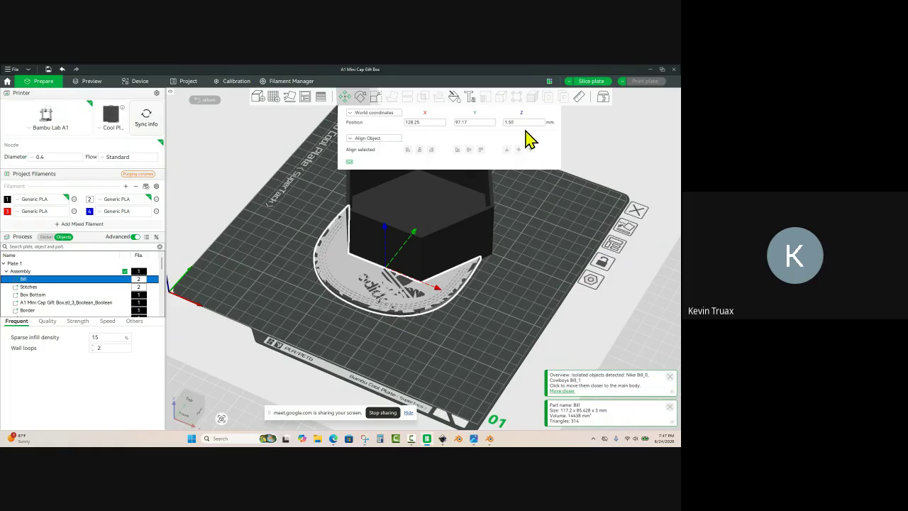
pyautogui.click(46, 287)
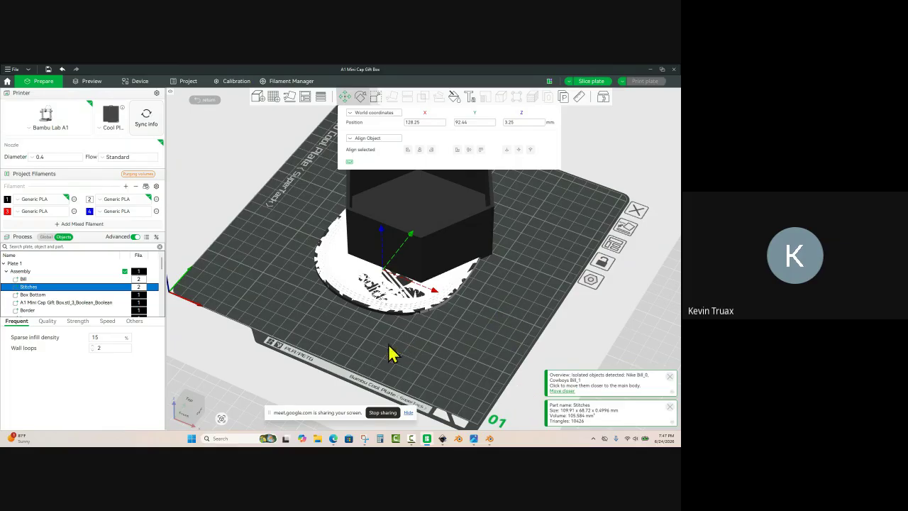
pyautogui.click(376, 99)
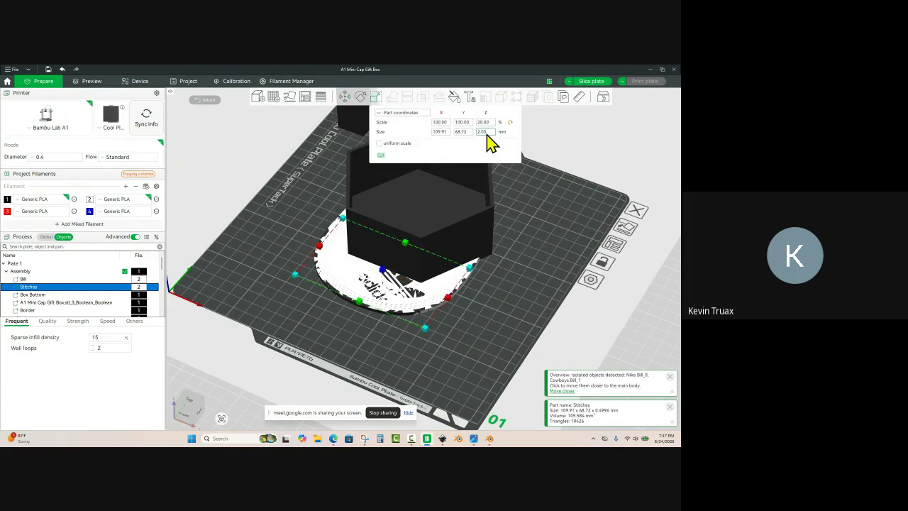
pyautogui.click(344, 98)
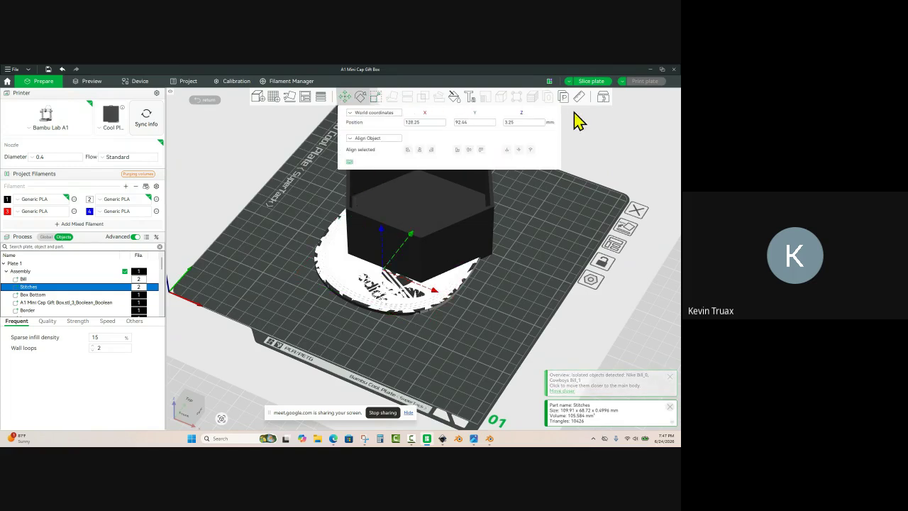
pyautogui.click(525, 124)
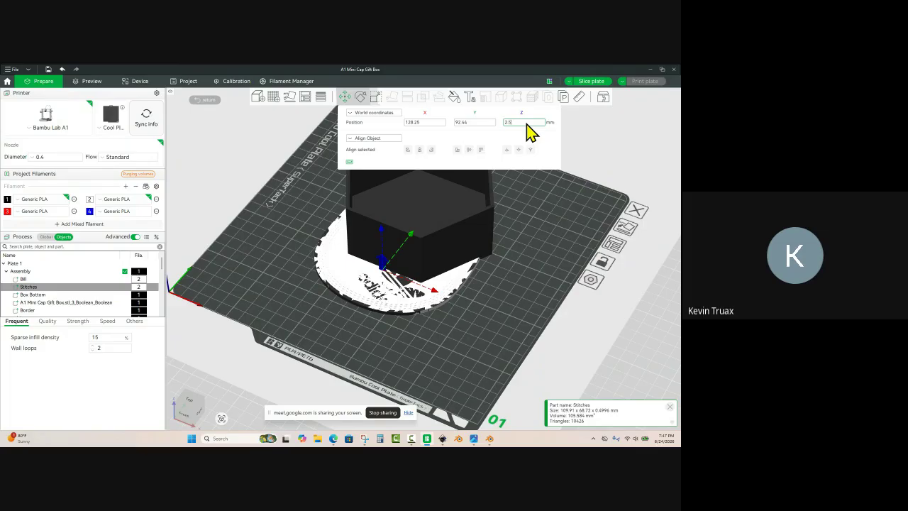
pyautogui.write('2.5')
pyautogui.press('Return')
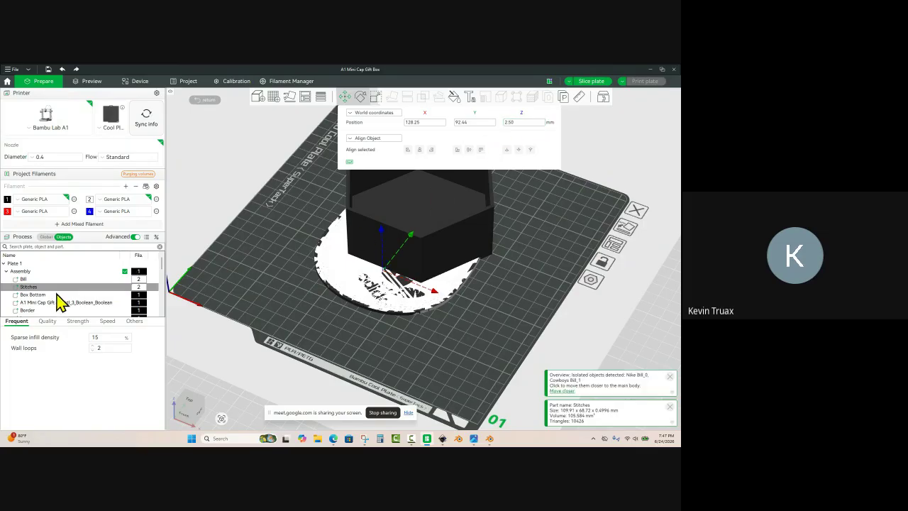
# Step: Assign filament 4 to the Stitches part on plate 1 and inspect the stitching on the bill
pyautogui.press('4')
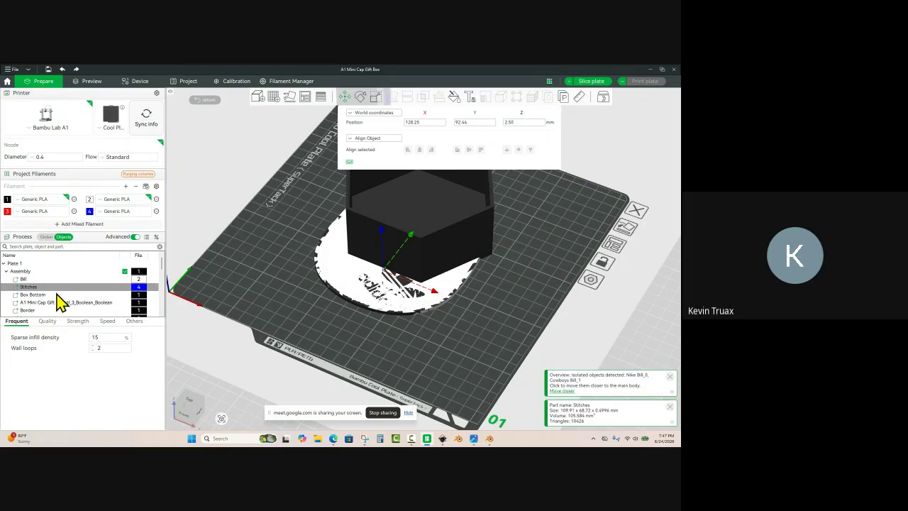
pyautogui.click(269, 274)
pyautogui.scroll(2, 308, 308)
pyautogui.moveTo(301, 332)
pyautogui.mouseDown()
pyautogui.moveTo(295, 317)
pyautogui.moveTo(294, 340)
pyautogui.mouseUp()
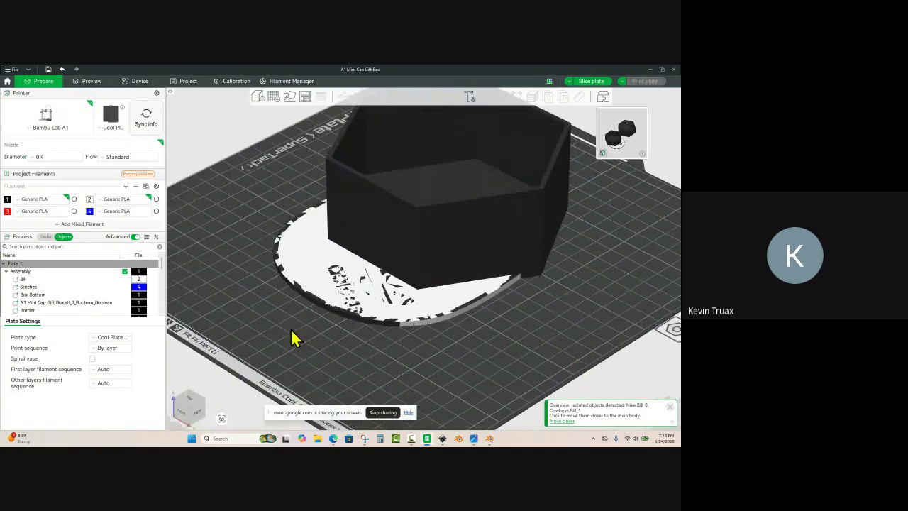
# Step: Set the Z position of the Stitches part to 3.5 mm in world coordinates
pyautogui.click(30, 287)
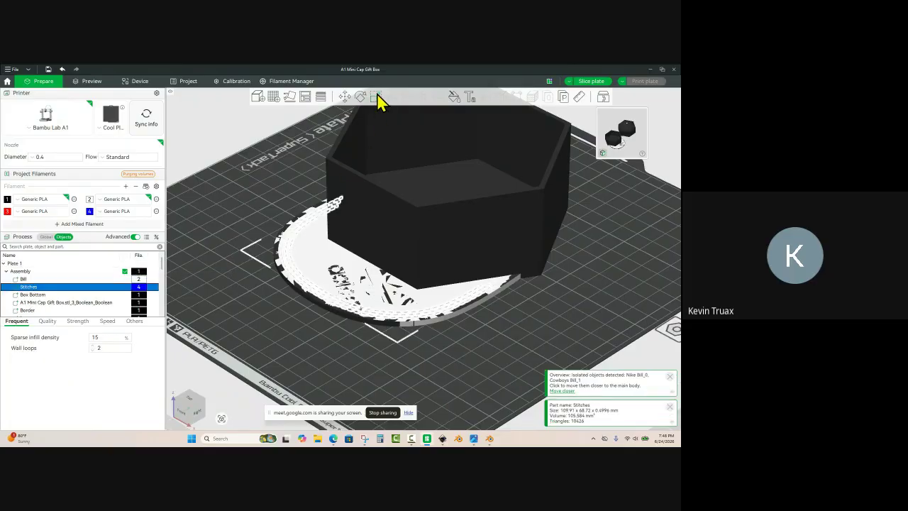
pyautogui.click(346, 98)
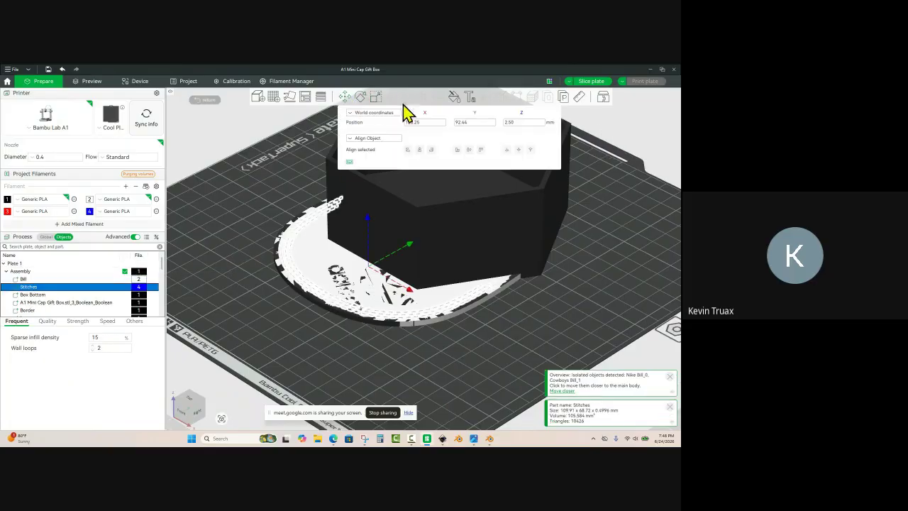
pyautogui.click(519, 124)
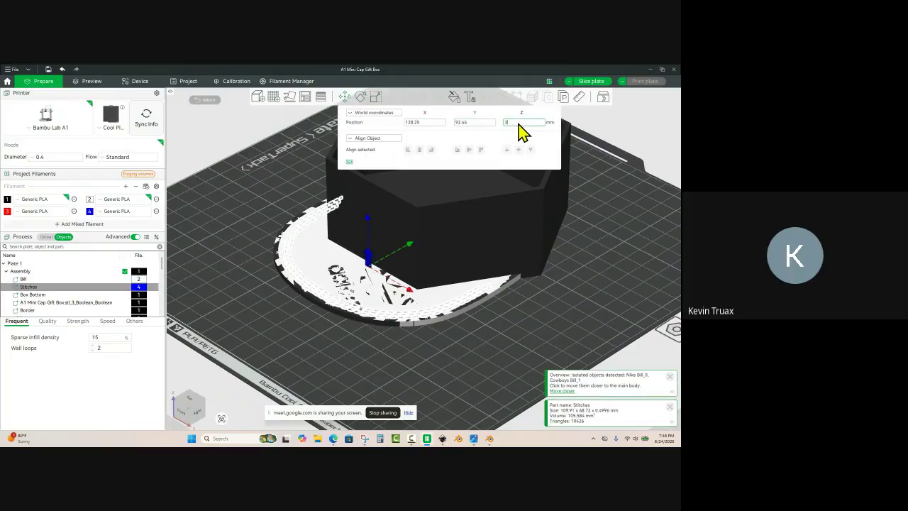
pyautogui.write('3.5')
pyautogui.press('Return')
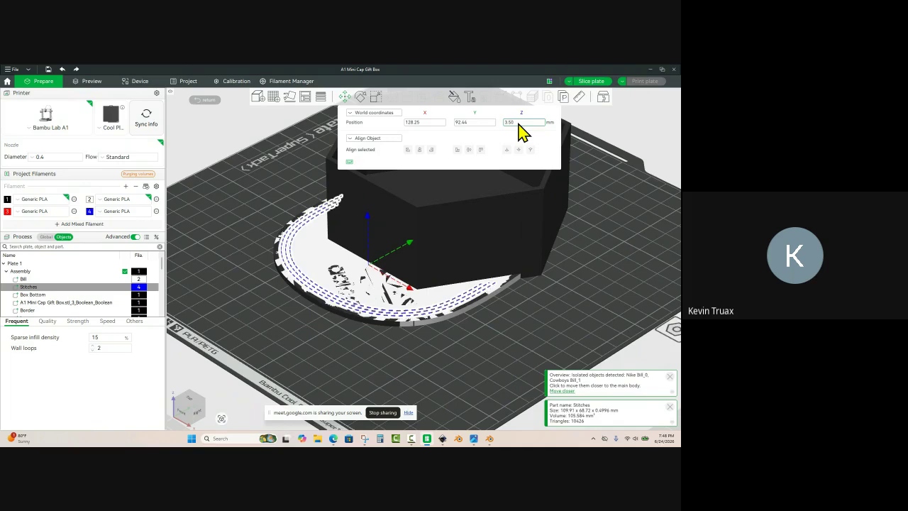
pyautogui.click(236, 232)
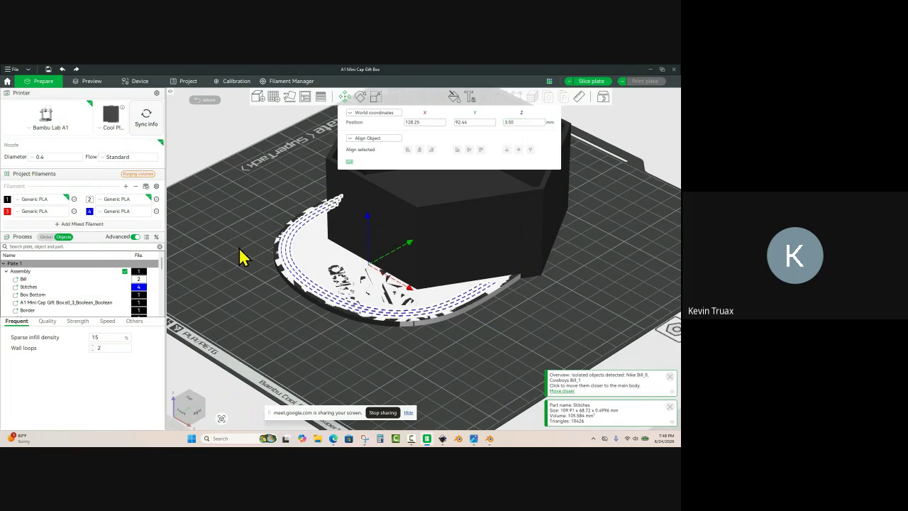
pyautogui.click(241, 260)
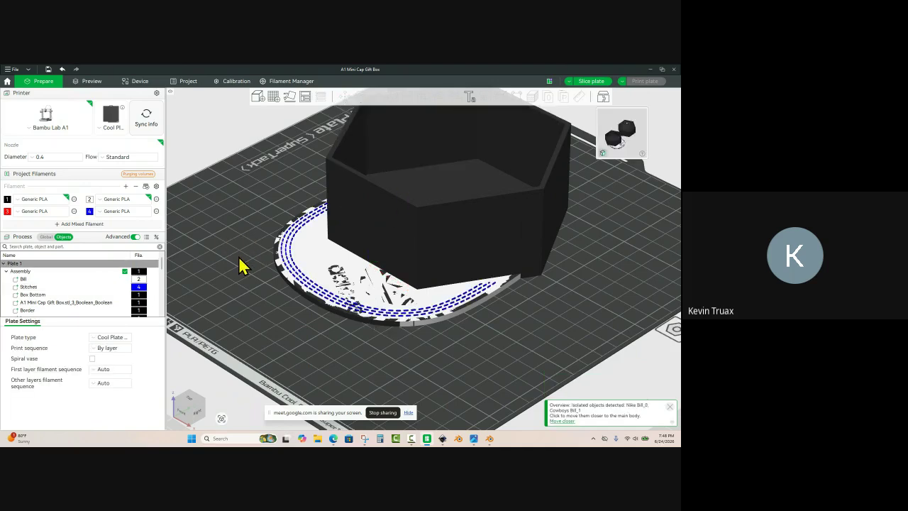
# Step: Highlight the Box Bottom, the unrenamed box part and the Border on plate 1, and check the Border's position
pyautogui.click(32, 294)
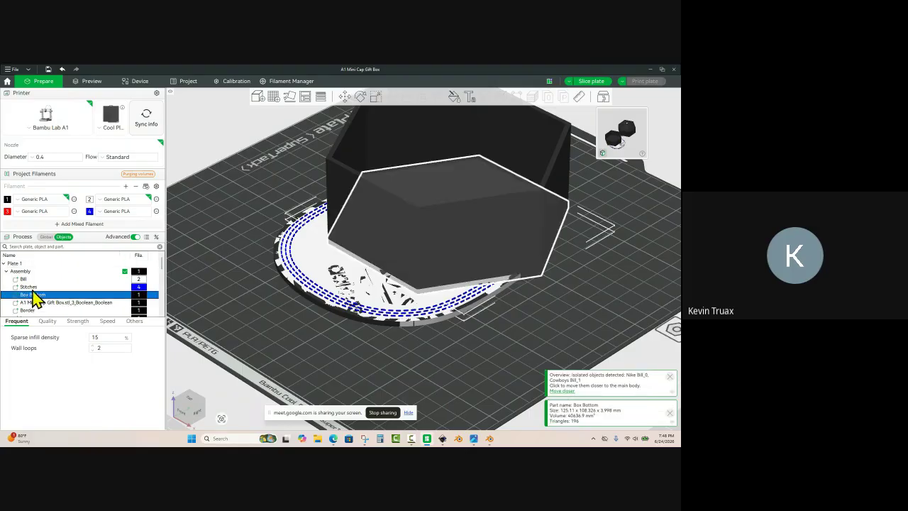
pyautogui.click(71, 303)
pyautogui.scroll(-2, 57, 295)
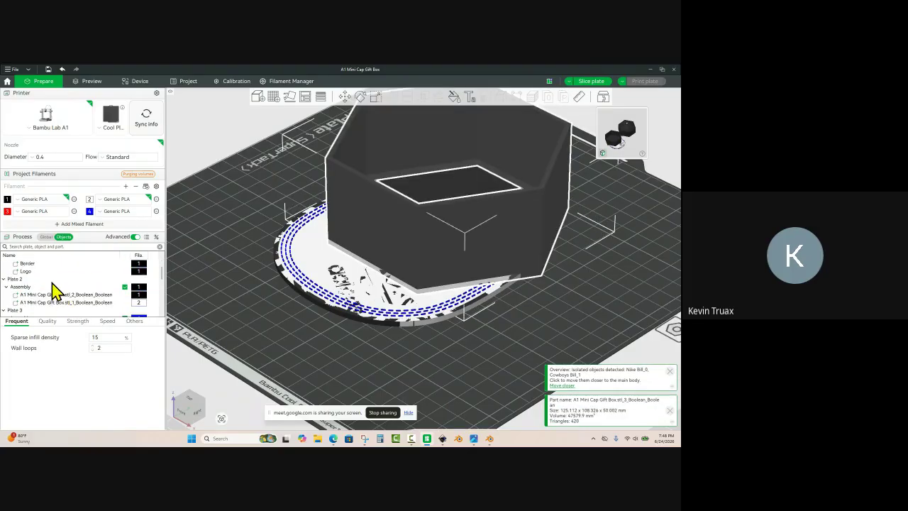
pyautogui.click(48, 287)
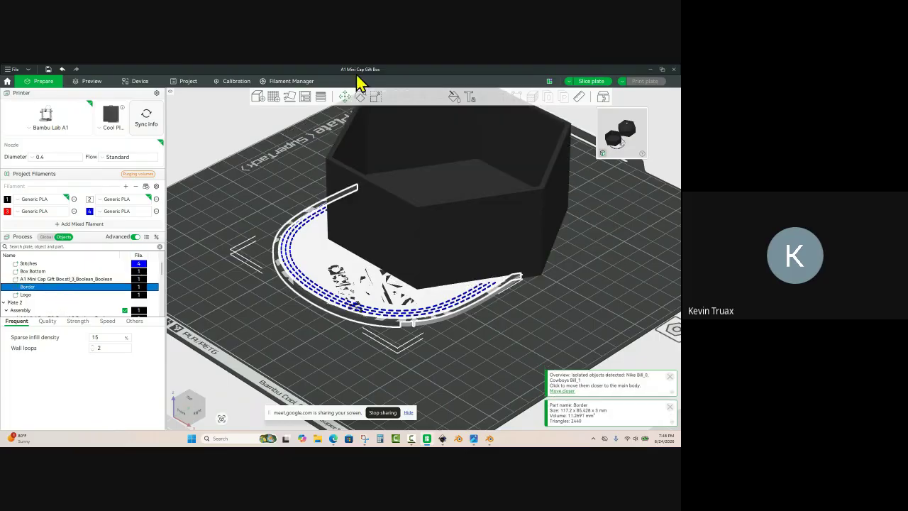
pyautogui.click(346, 97)
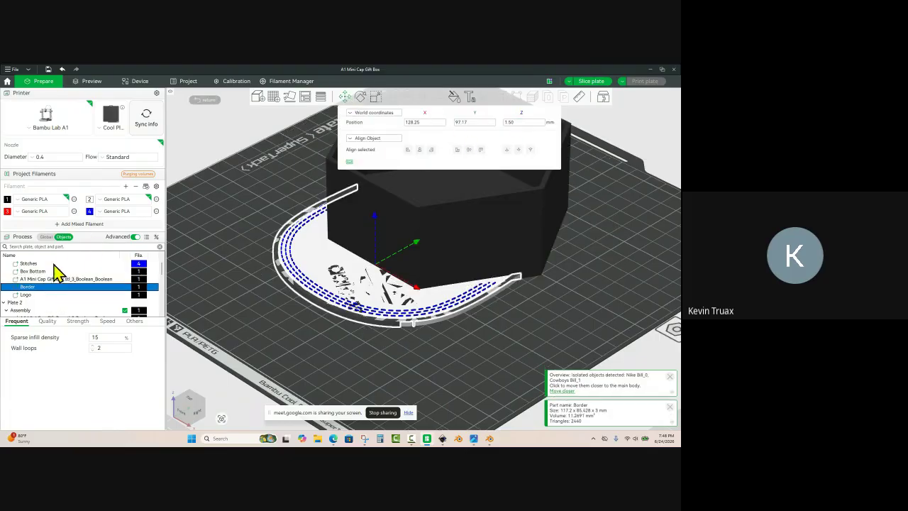
# Step: Check the Logo part's position on the bill and set its Z size to 2 mm without uniform scaling
pyautogui.click(40, 295)
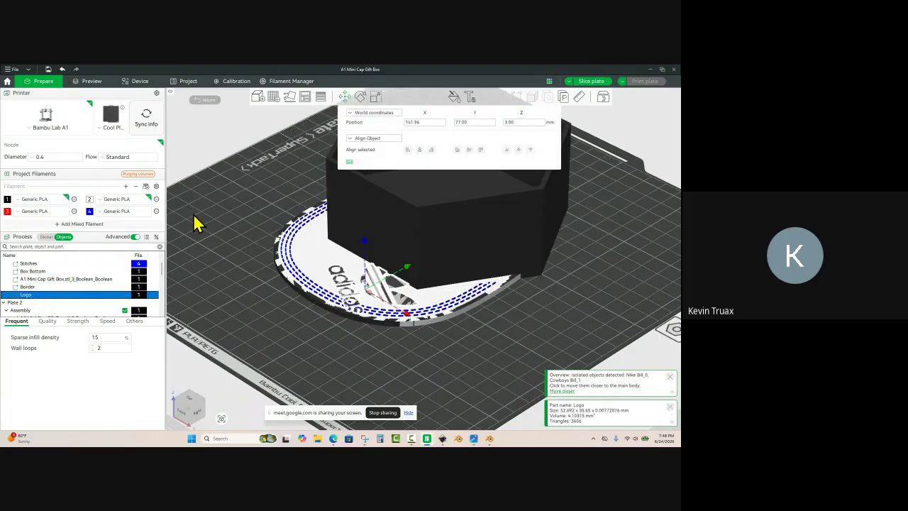
pyautogui.click(347, 101)
pyautogui.click(346, 101)
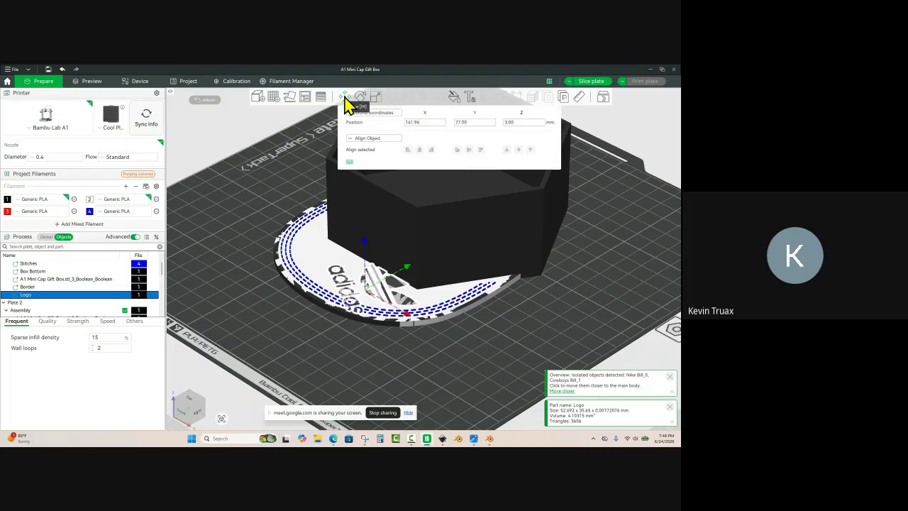
pyautogui.moveTo(225, 252); pyautogui.dragTo(229, 250)
pyautogui.click(229, 250)
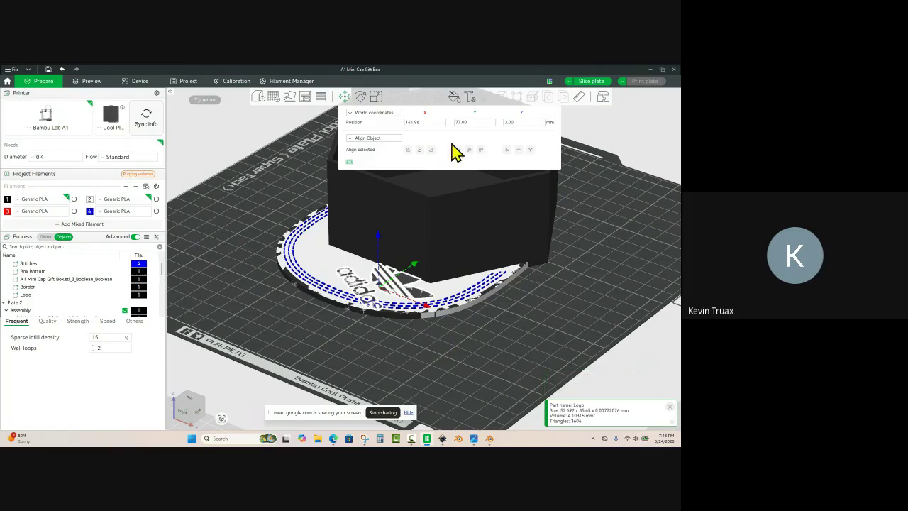
pyautogui.click(380, 99)
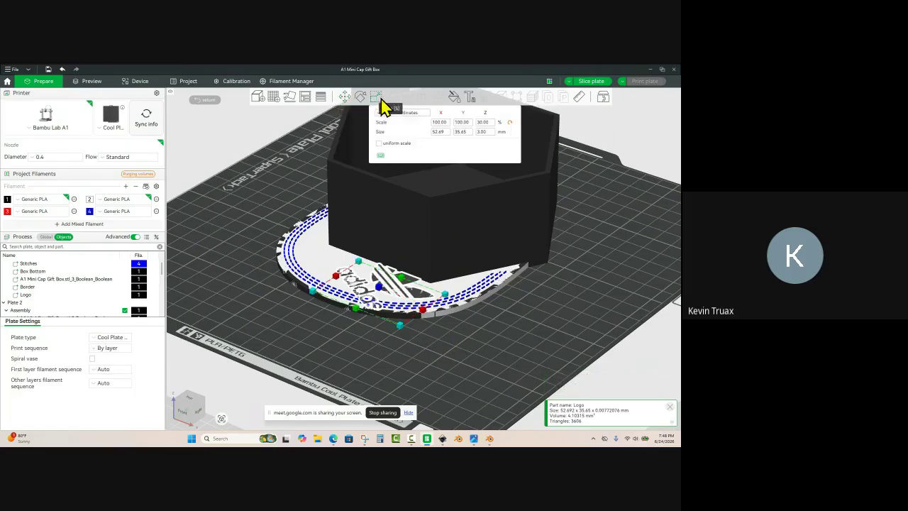
pyautogui.click(490, 135)
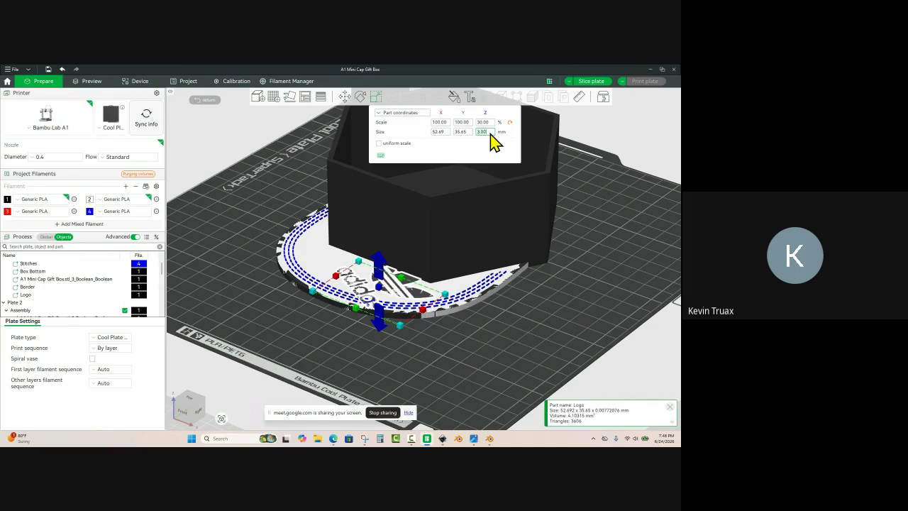
pyautogui.press('Return')
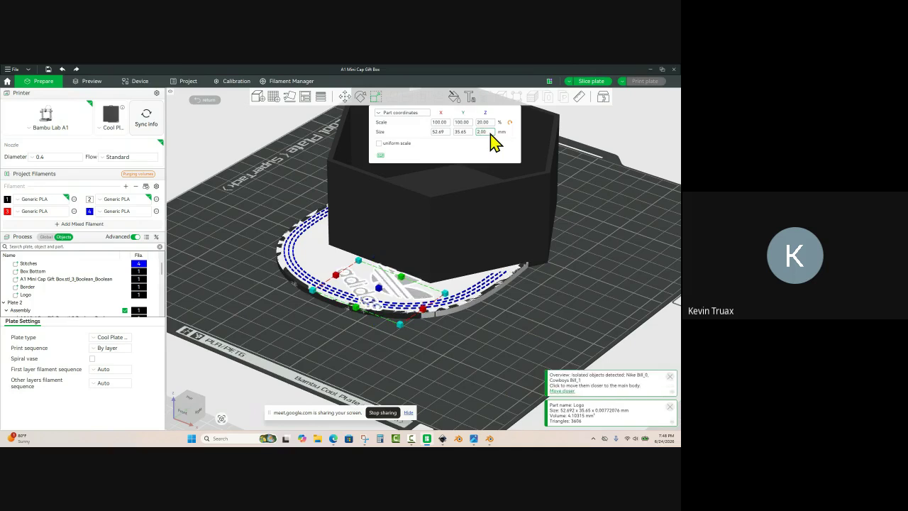
# Step: Set the Z position of the Logo part to 2 mm in world coordinates
pyautogui.click(345, 98)
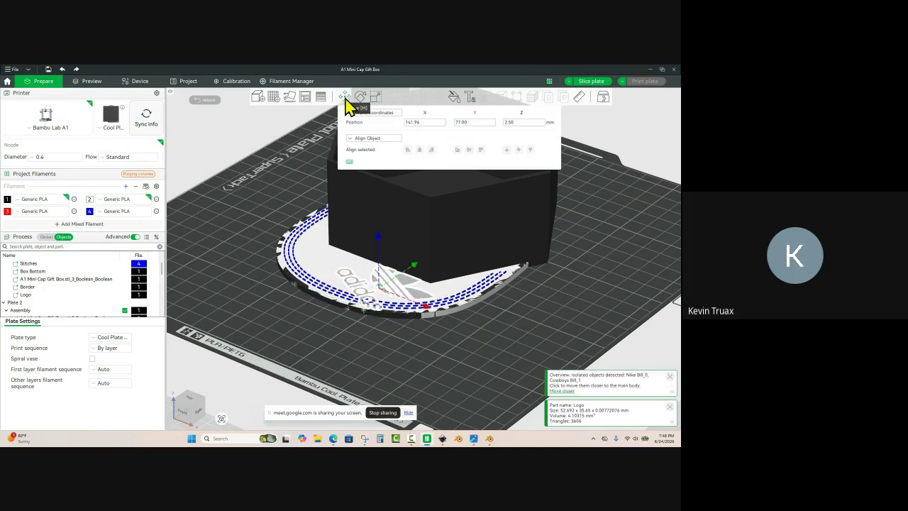
pyautogui.click(532, 121)
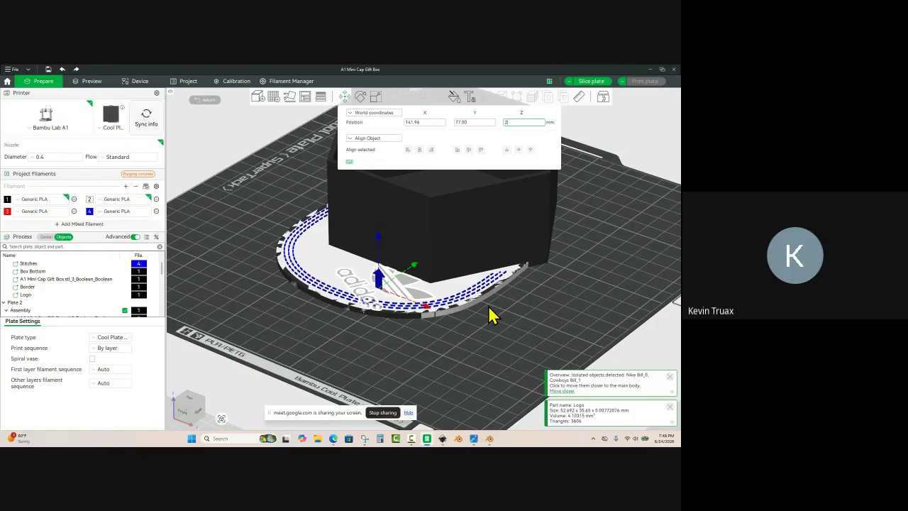
pyautogui.press('Return')
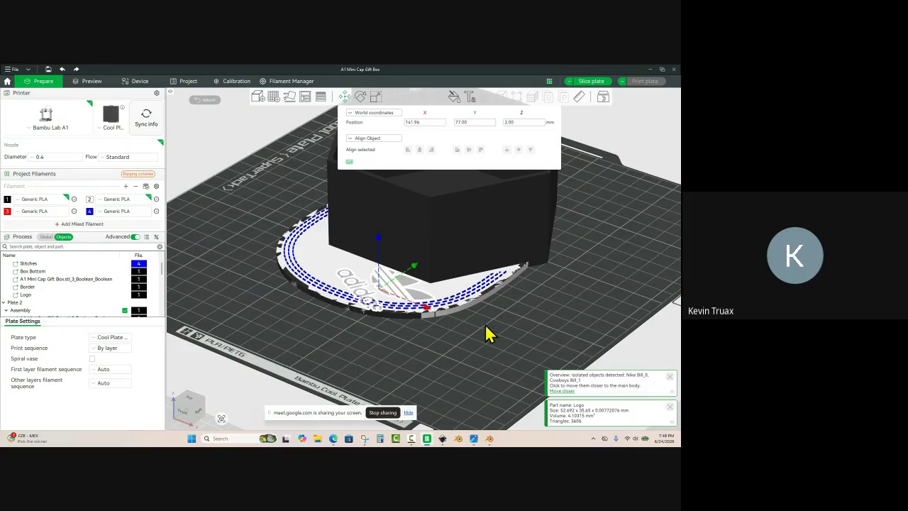
pyautogui.scroll(2, 487, 339)
pyautogui.click(484, 355)
pyautogui.scroll(2, 424, 385)
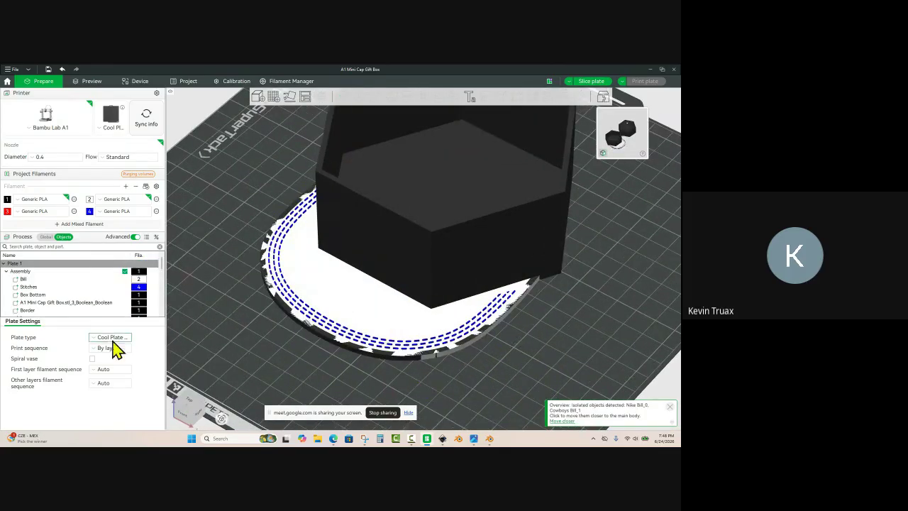
# Step: Select the Logo part on plate 1 and check its scale, size and world position
pyautogui.scroll(-3, 106, 301)
pyautogui.scroll(-2, 99, 313)
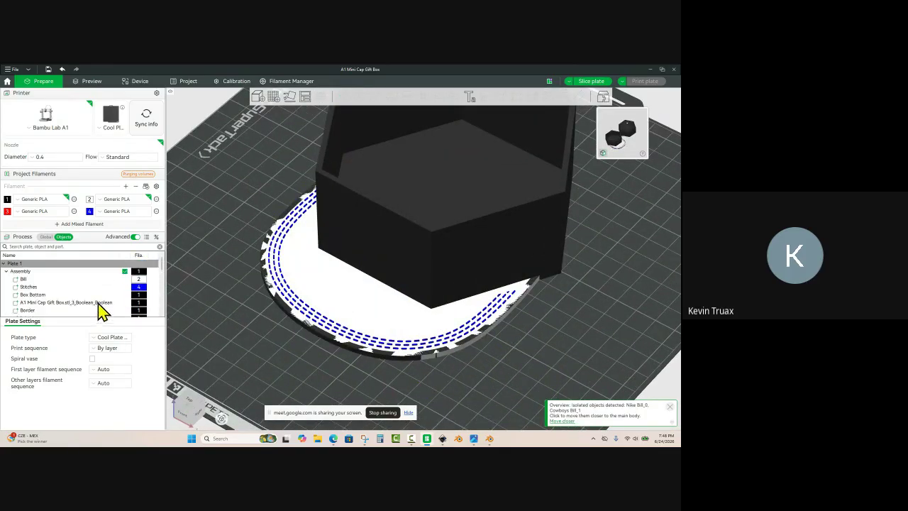
pyautogui.click(381, 290)
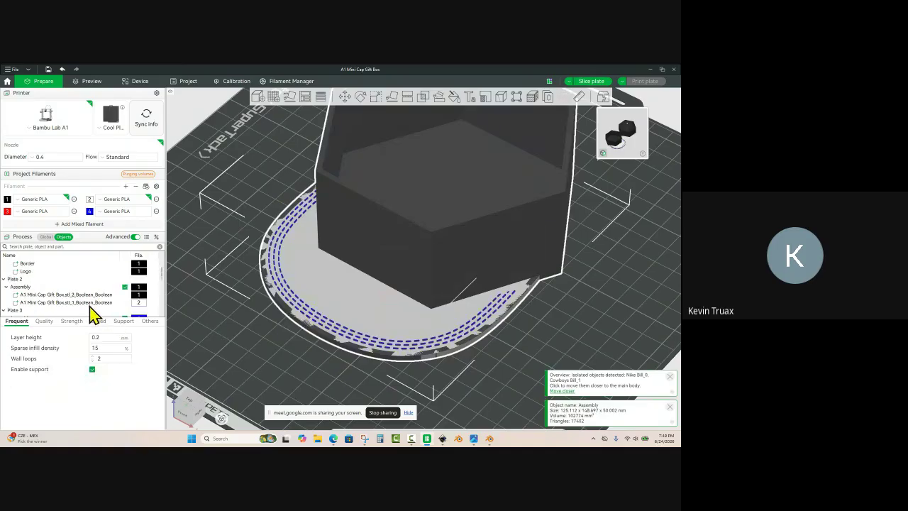
pyautogui.click(27, 272)
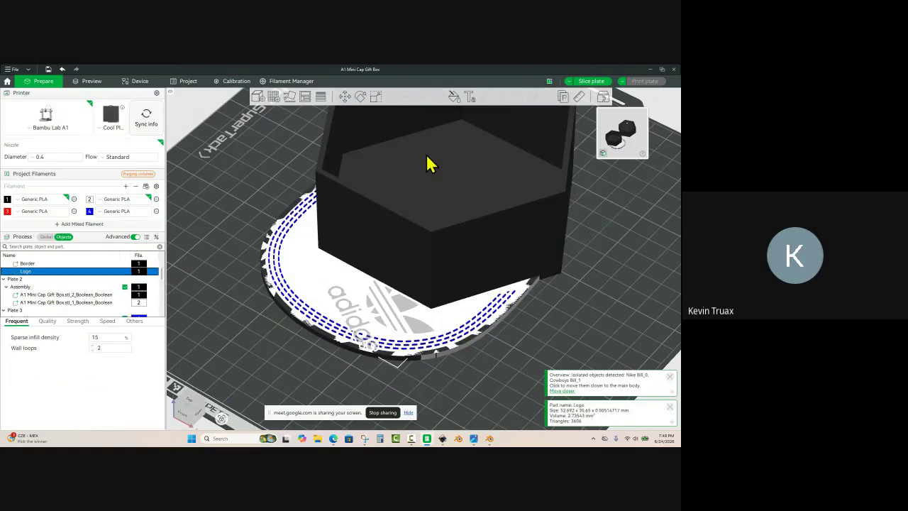
pyautogui.click(378, 99)
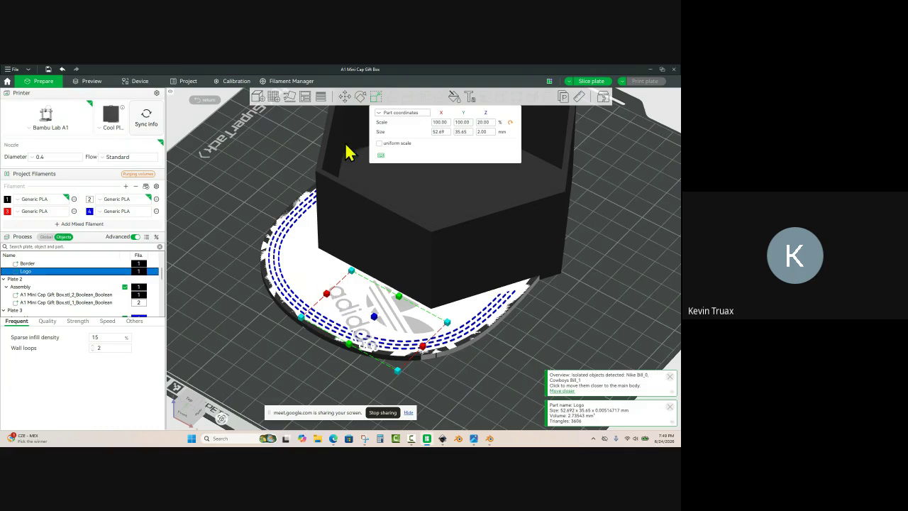
pyautogui.click(345, 97)
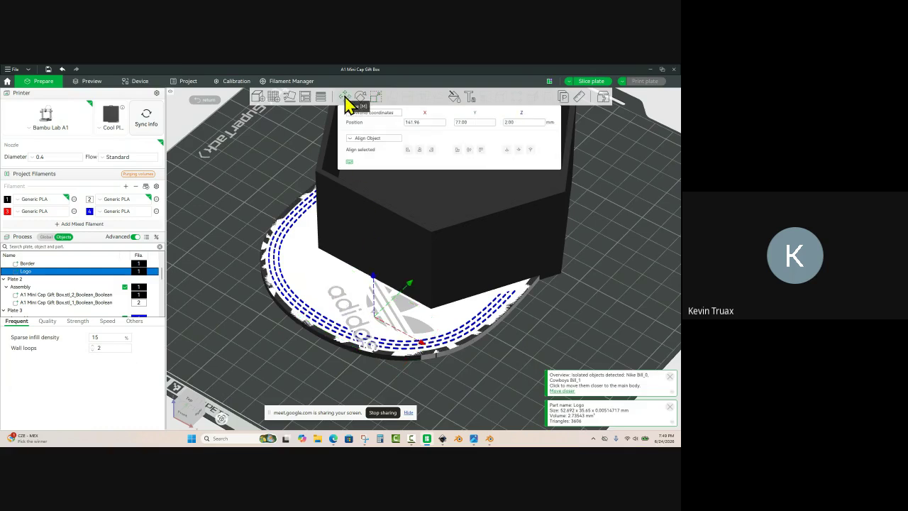
pyautogui.click(244, 313)
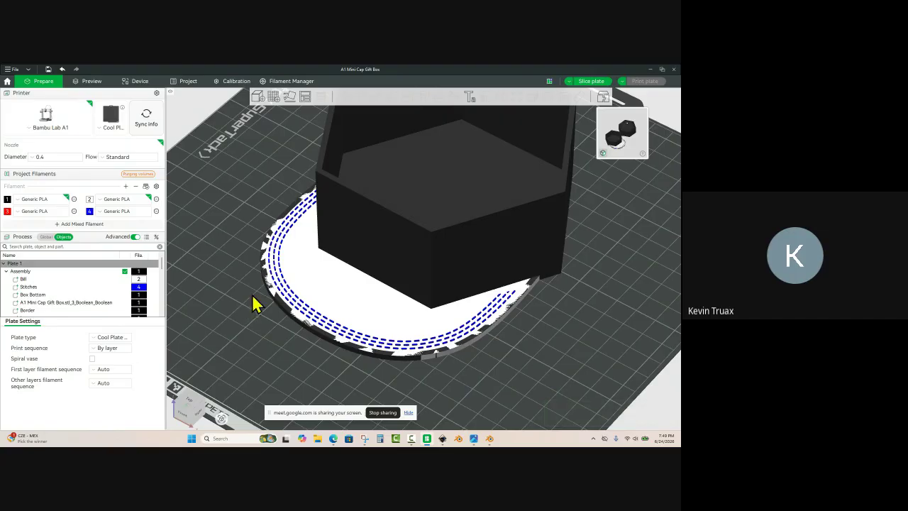
# Step: Select the Bill part on plate 1 and check its size and world position
pyautogui.click(306, 270)
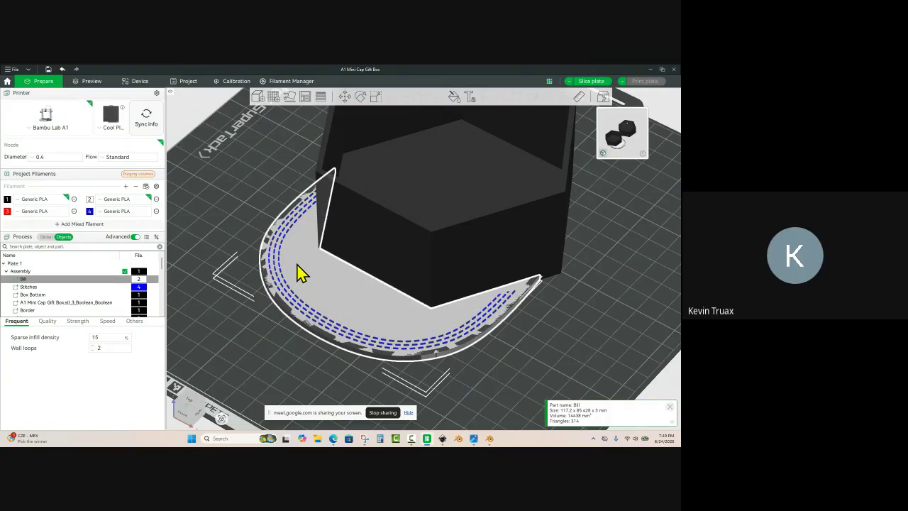
pyautogui.click(376, 97)
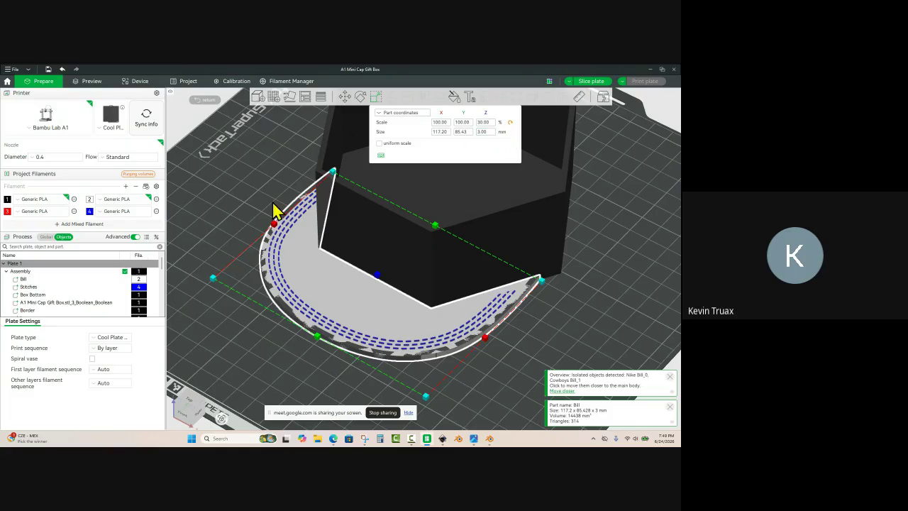
pyautogui.click(344, 99)
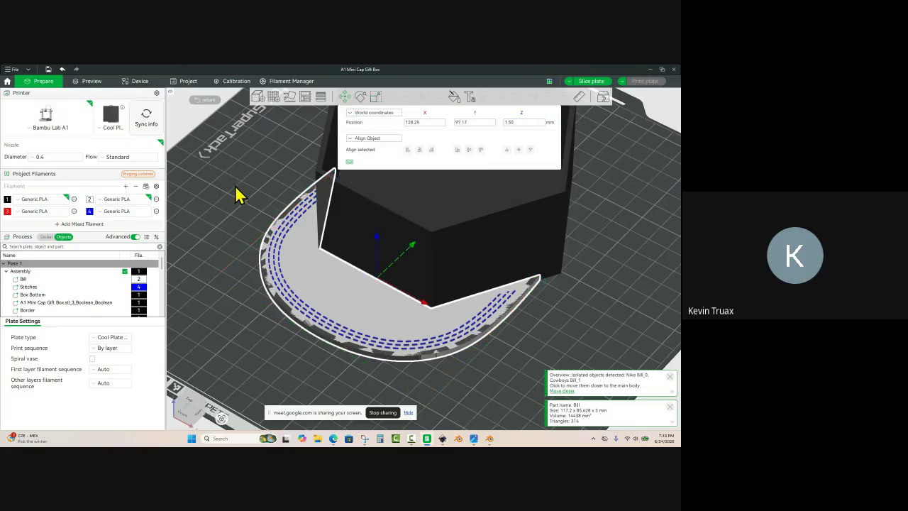
pyautogui.scroll(-3, 105, 291)
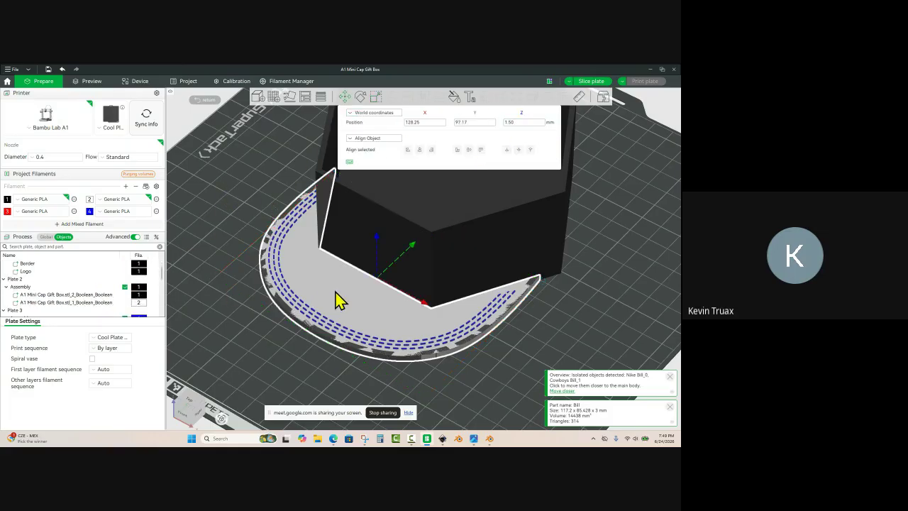
pyautogui.click(267, 324)
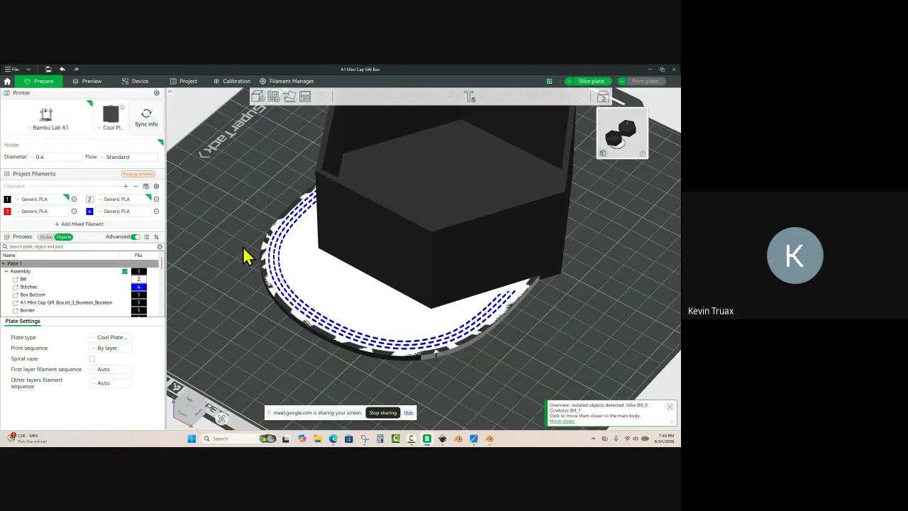
# Step: Slice plate 1 to check the bill, then return to the model view and highlight the Border and Bill parts
pyautogui.click(590, 81)
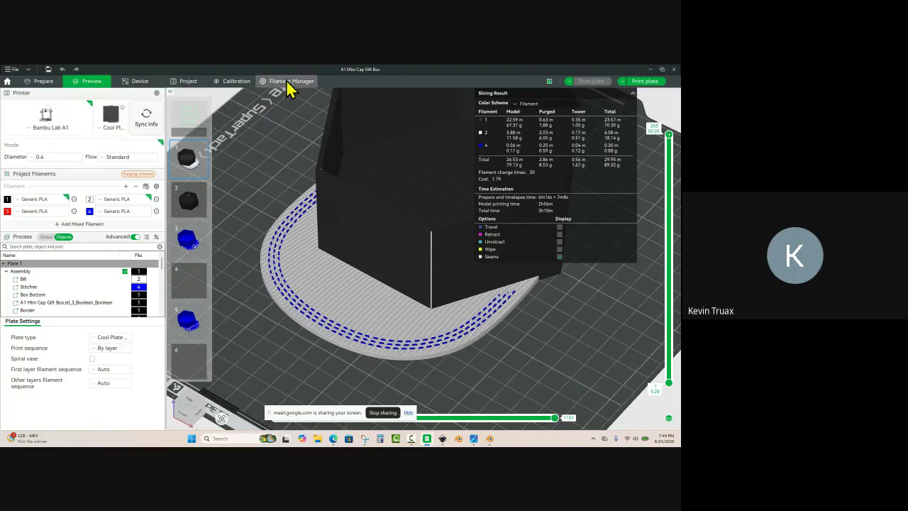
pyautogui.click(43, 80)
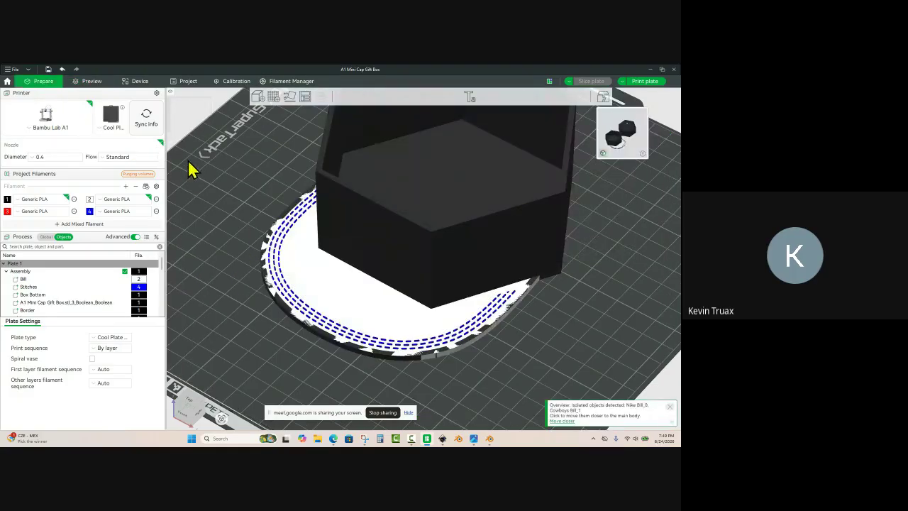
pyautogui.click(40, 312)
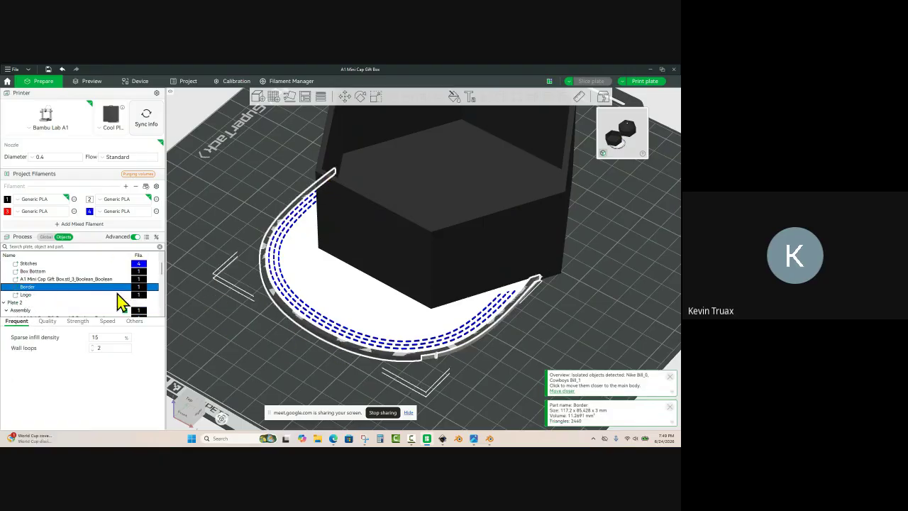
pyautogui.scroll(1, 47, 276)
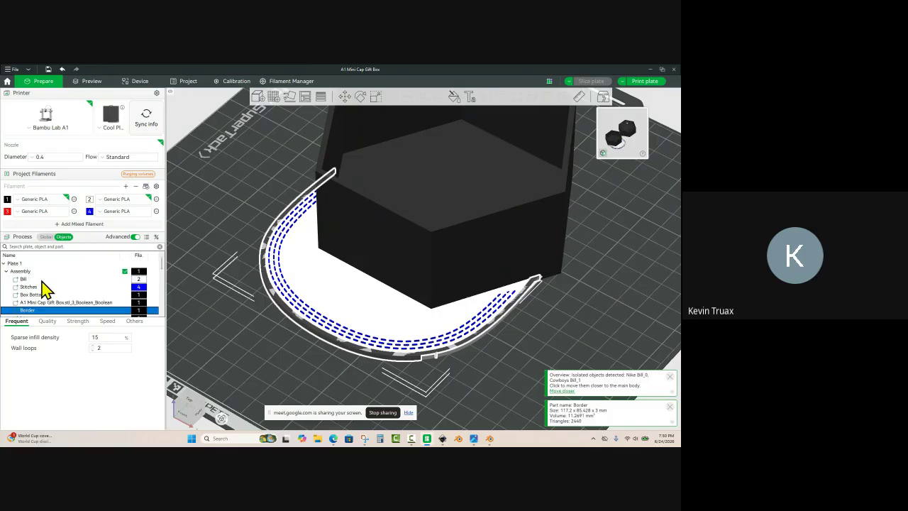
pyautogui.click(28, 279)
pyautogui.scroll(-1, 44, 284)
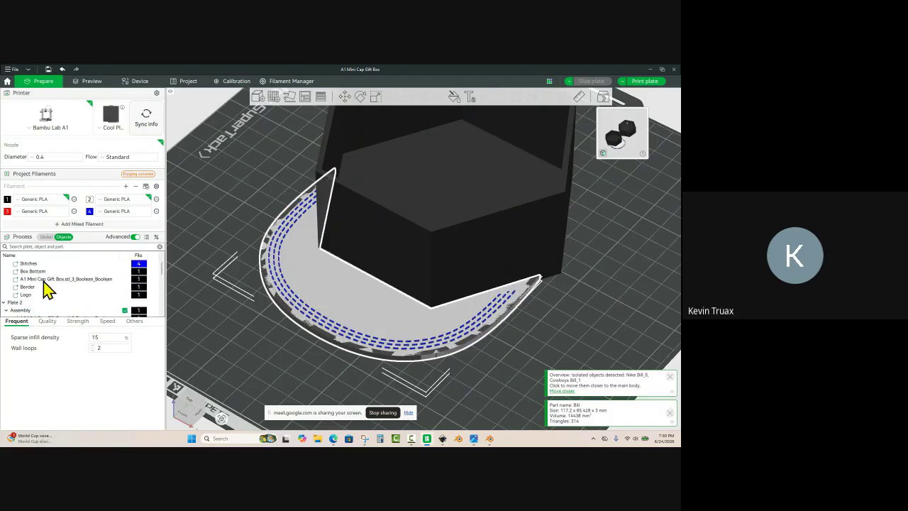
# Step: Set the Z position of the Logo part on the bill to 3 mm in world coordinates
pyautogui.click(46, 294)
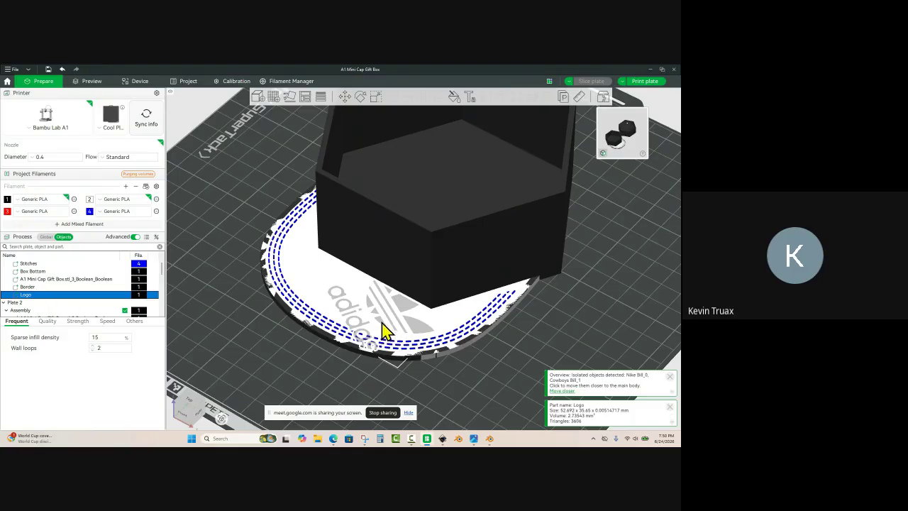
pyautogui.click(345, 96)
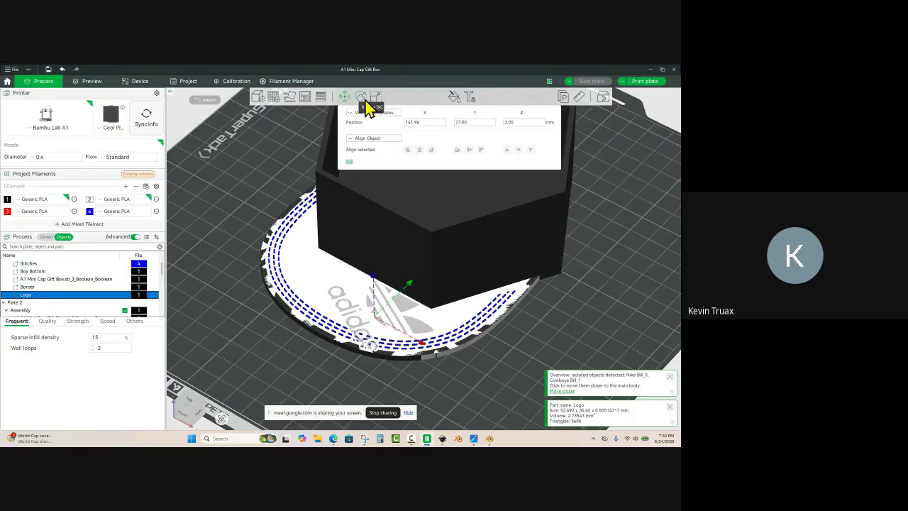
pyautogui.click(526, 122)
pyautogui.write('3')
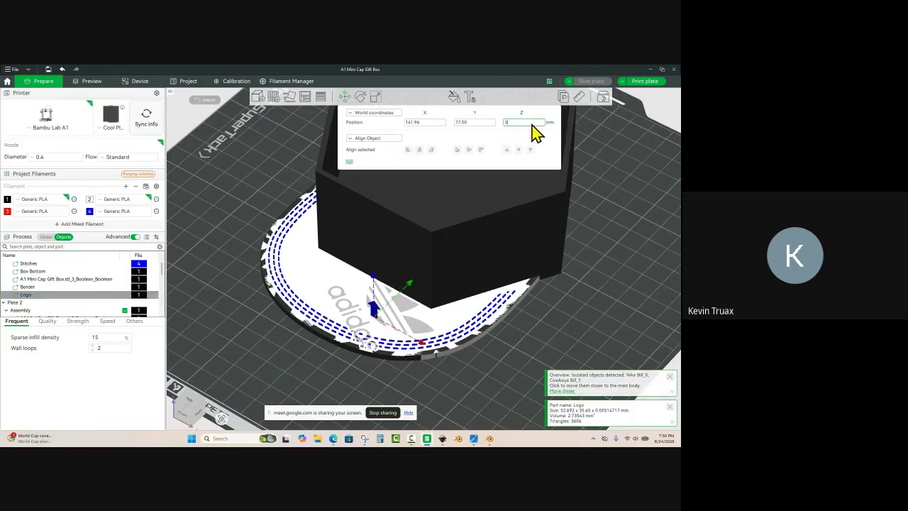
pyautogui.press('Return')
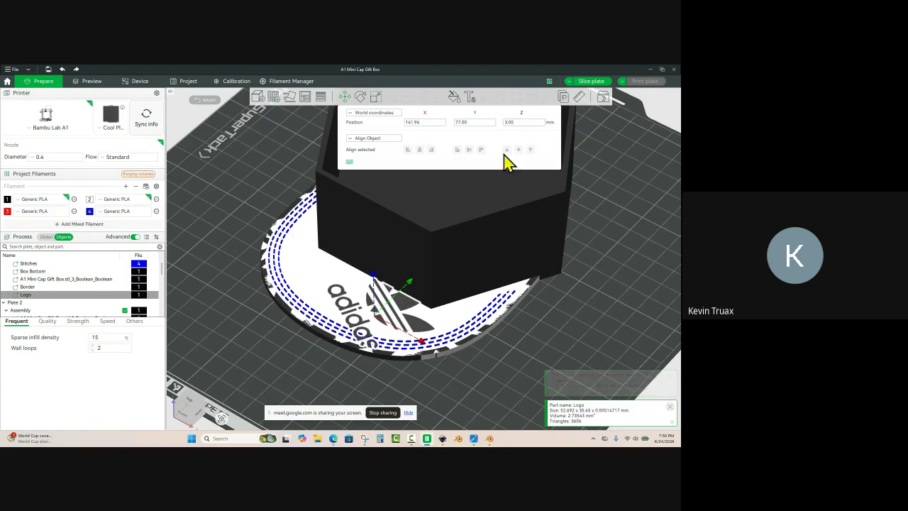
pyautogui.click(278, 366)
# Step: Inspect the logo and stitching on the plate 1 bill from low, close and overhead angles
pyautogui.moveTo(286, 360); pyautogui.dragTo(306, 348)
pyautogui.scroll(2, 306, 357)
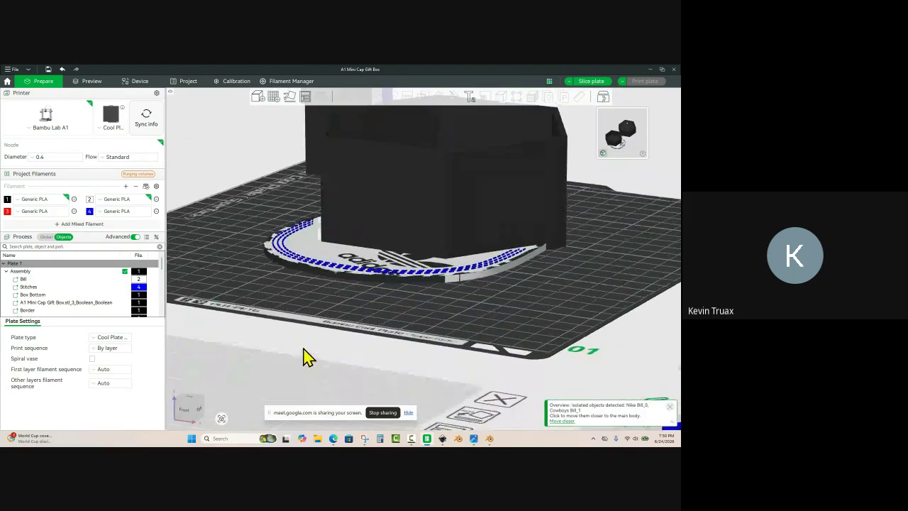
pyautogui.scroll(5, 383, 288)
pyautogui.moveTo(365, 278); pyautogui.dragTo(381, 319)
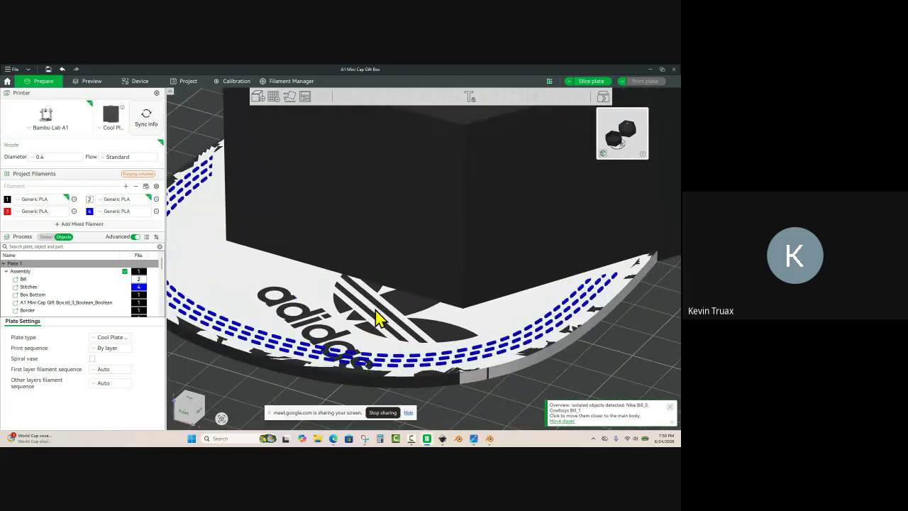
pyautogui.click(485, 329)
pyautogui.scroll(-3, 482, 321)
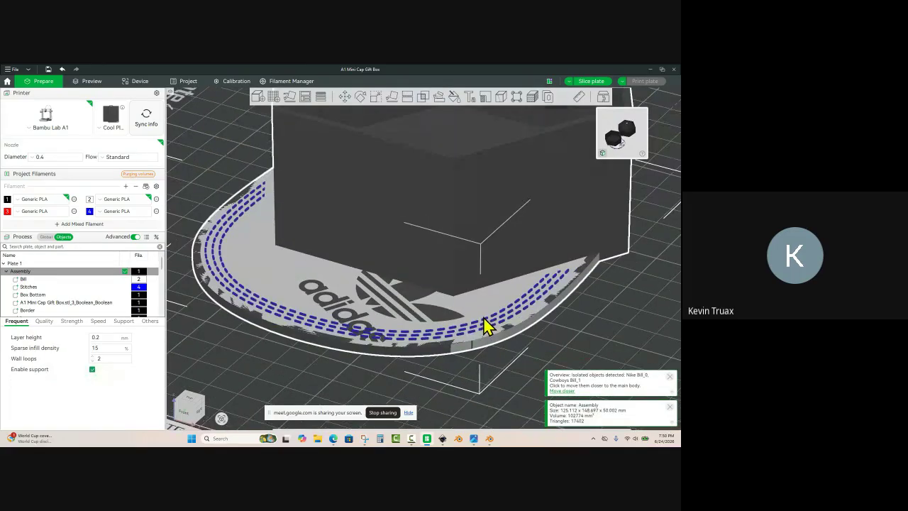
pyautogui.moveTo(491, 305); pyautogui.dragTo(463, 328, button='right')
pyautogui.click(568, 345)
pyautogui.moveTo(568, 345); pyautogui.dragTo(521, 333)
pyautogui.scroll(-5, 545, 320)
pyautogui.click(519, 330)
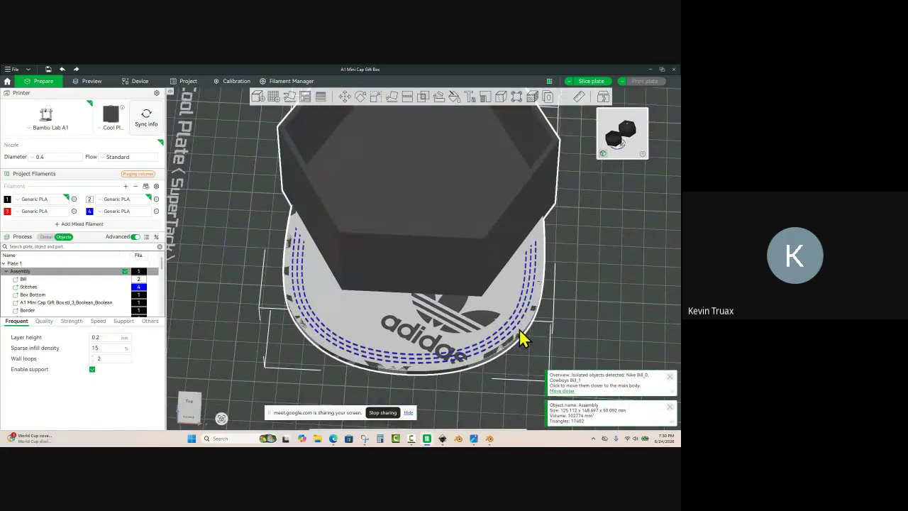
pyautogui.click(583, 327)
pyautogui.moveTo(582, 328); pyautogui.dragTo(564, 331)
pyautogui.scroll(3, 468, 333)
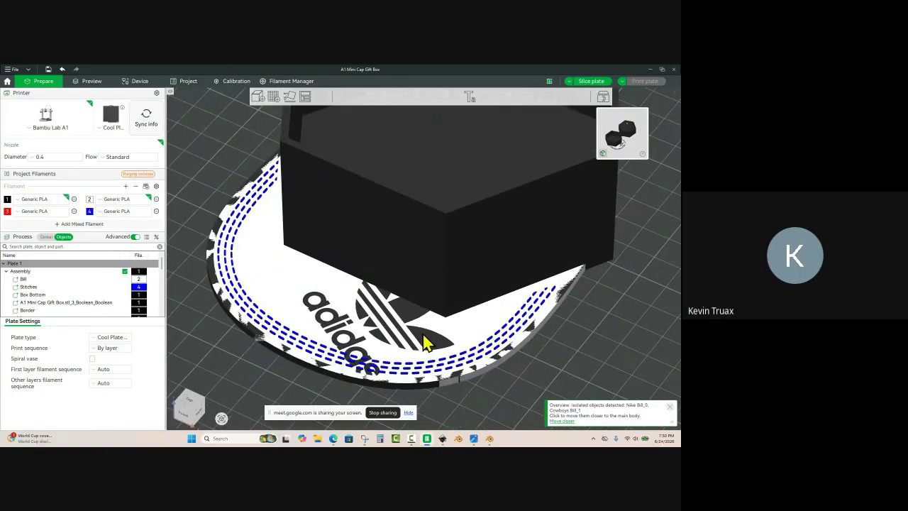
# Step: Try lowering the Logo part to a Z position of 2.5 mm in world coordinates
pyautogui.click(424, 343)
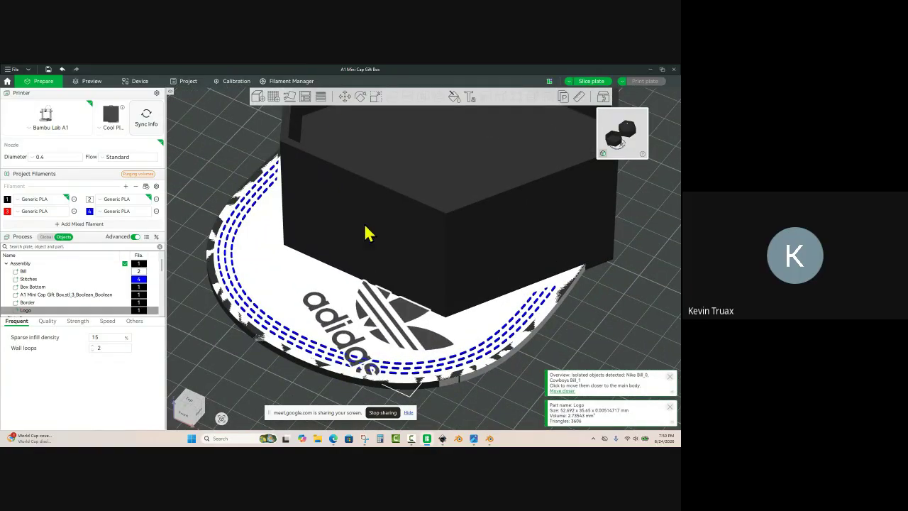
pyautogui.click(344, 97)
pyautogui.click(521, 122)
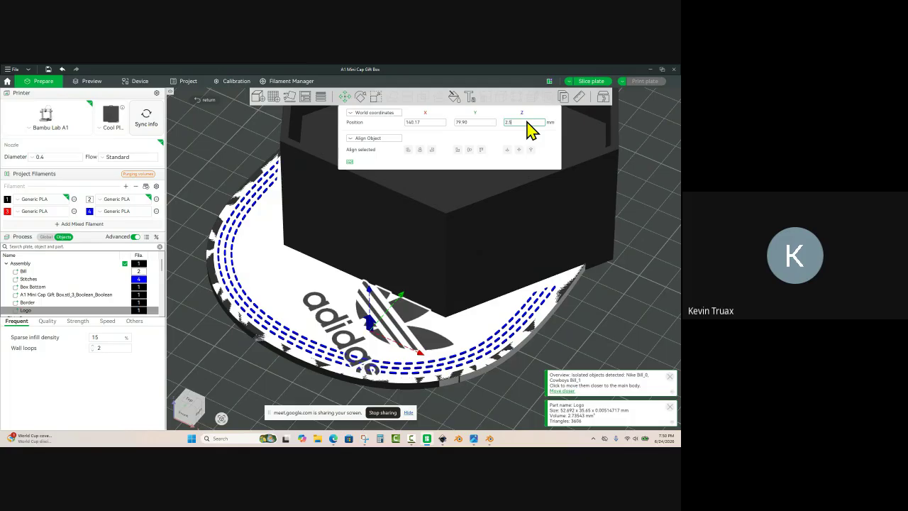
pyautogui.write('2.5')
pyautogui.press('Return')
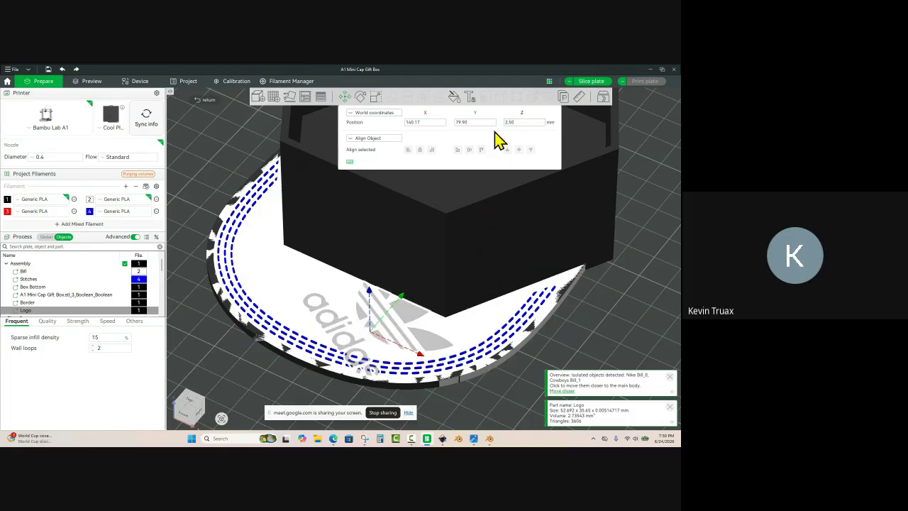
# Step: Raise the Logo part's Z position again and inspect the logo on the bill's surface
pyautogui.click(525, 122)
pyautogui.press('Return')
pyautogui.click(582, 312)
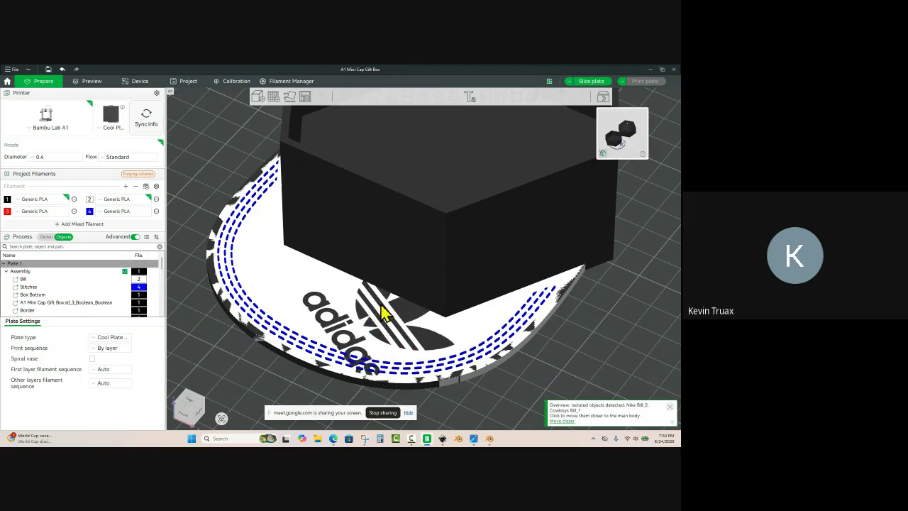
pyautogui.scroll(-3, 385, 314)
pyautogui.moveTo(355, 380); pyautogui.dragTo(355, 371)
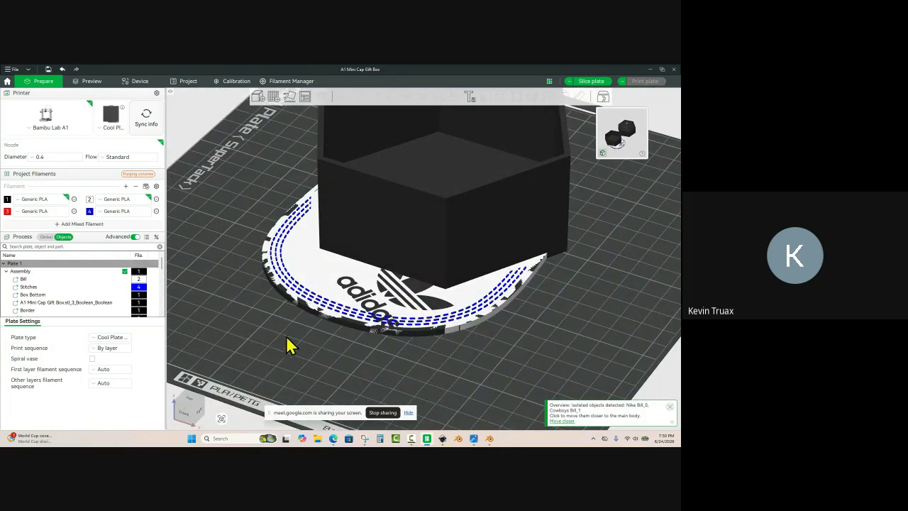
pyautogui.moveTo(287, 345); pyautogui.dragTo(368, 342)
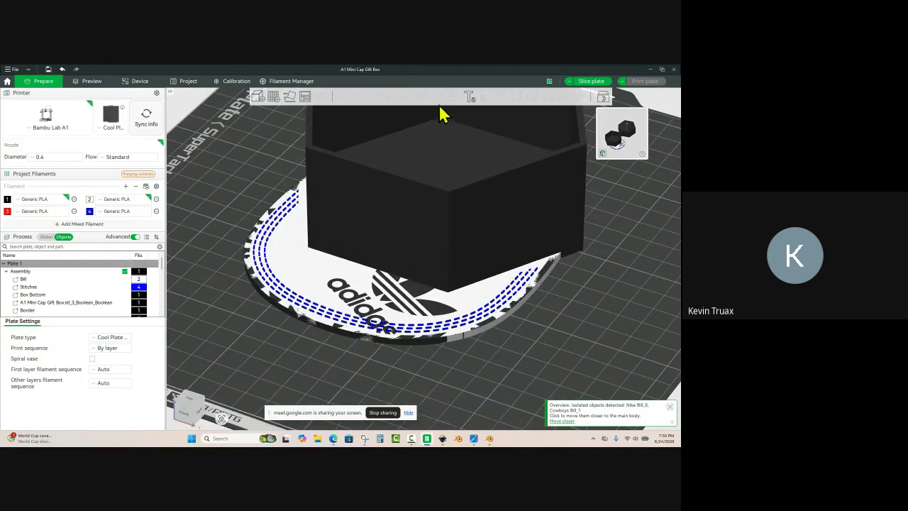
# Step: Slice plate 1 to check the logo and set the Logo part's Z position to 3.5 mm in world coordinates
pyautogui.click(593, 81)
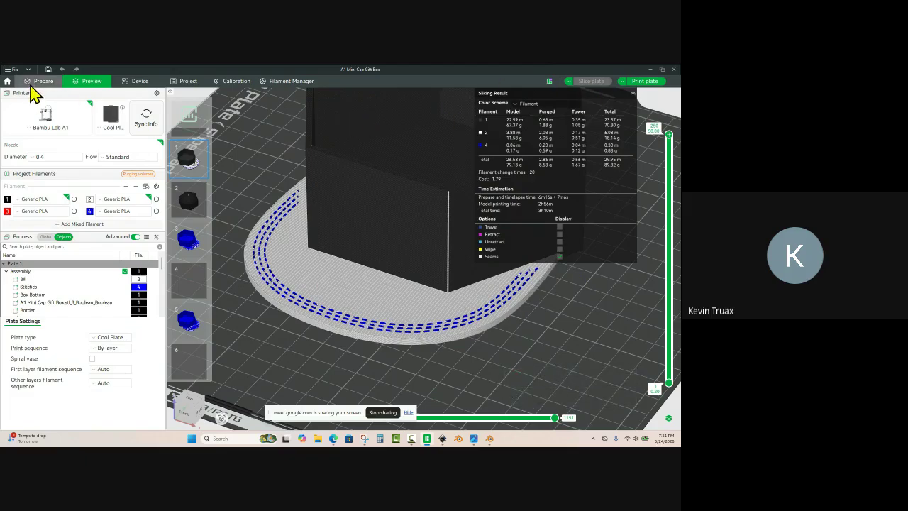
pyautogui.click(39, 81)
pyautogui.scroll(-3, 73, 290)
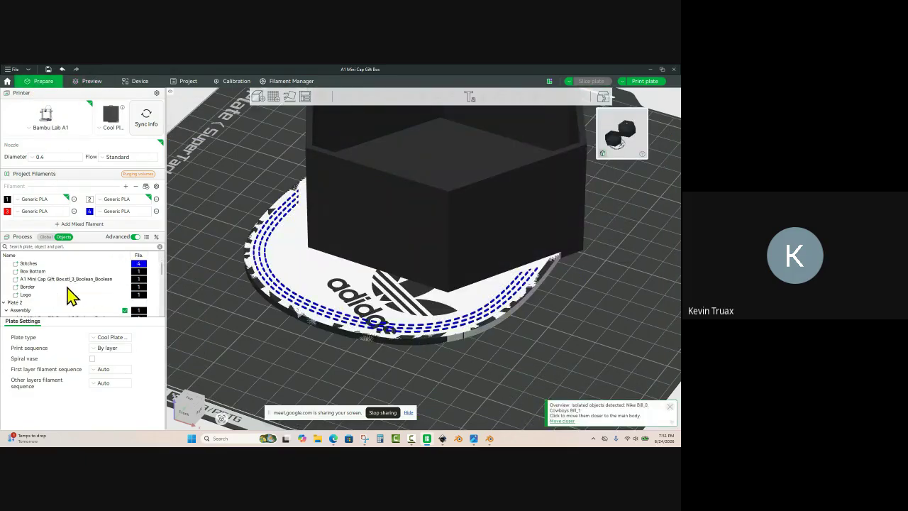
pyautogui.click(41, 295)
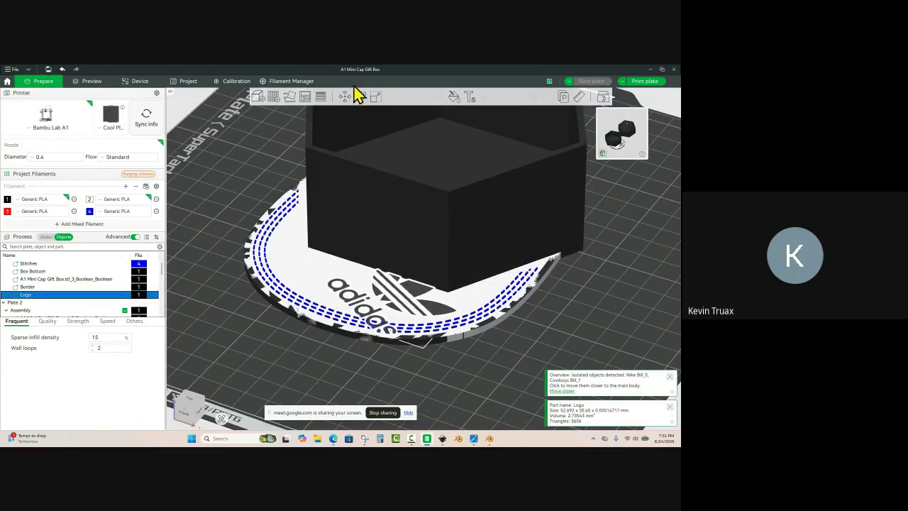
pyautogui.click(344, 97)
pyautogui.click(523, 122)
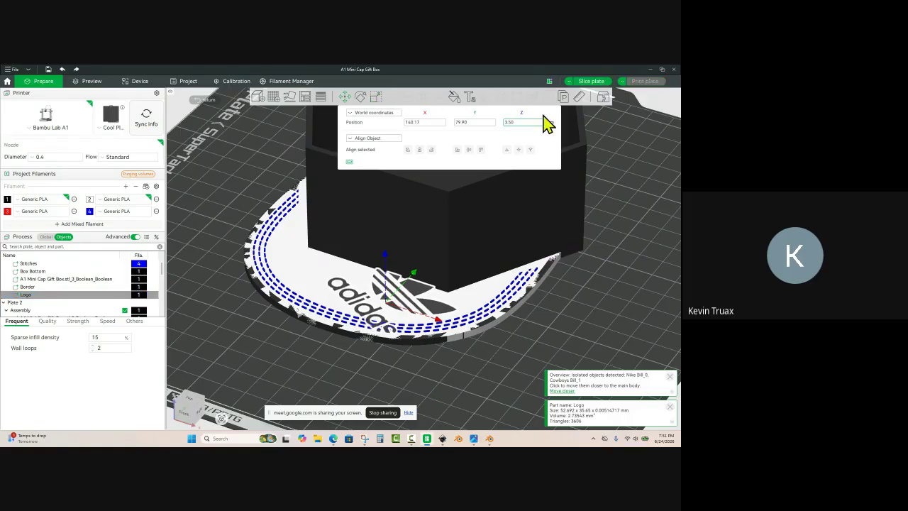
pyautogui.press('Return')
# Step: Slice plate 1 again and inspect the Adidas logo and stitching on the bill from close and angled views
pyautogui.click(596, 83)
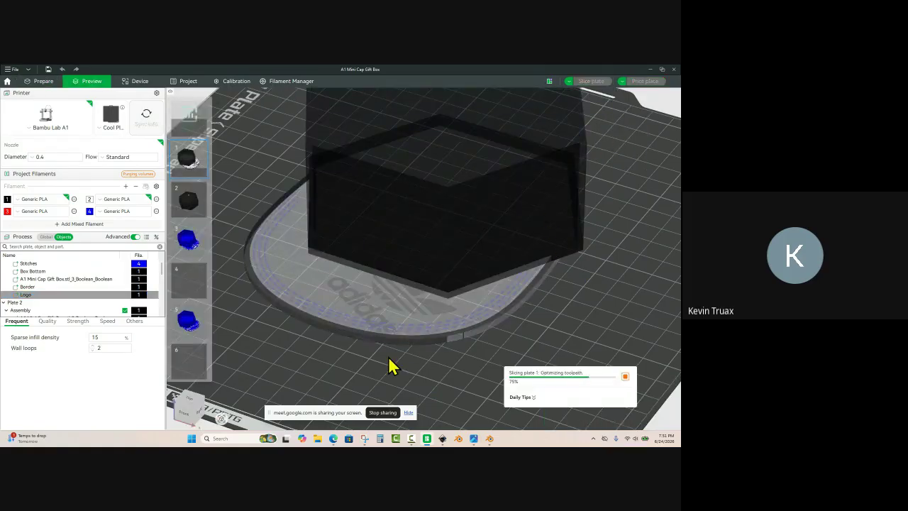
pyautogui.scroll(5, 382, 369)
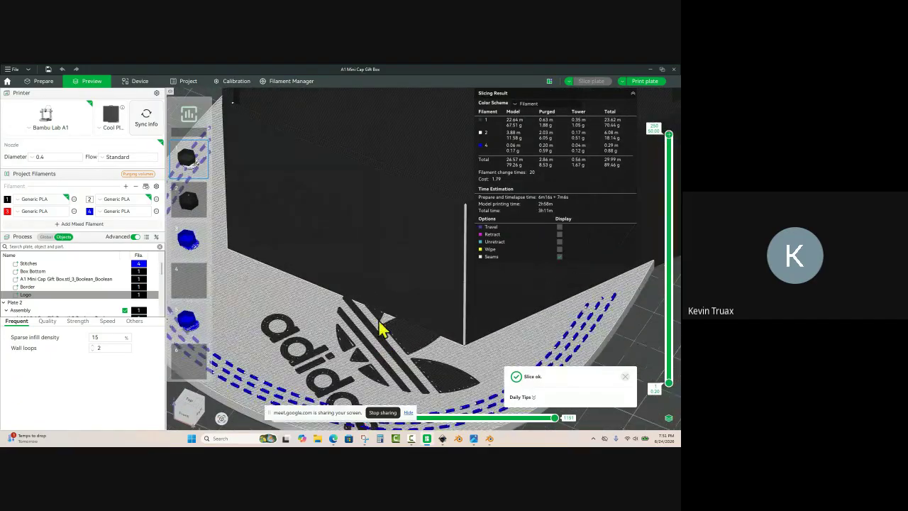
pyautogui.scroll(-5, 387, 277)
pyautogui.scroll(5, 376, 341)
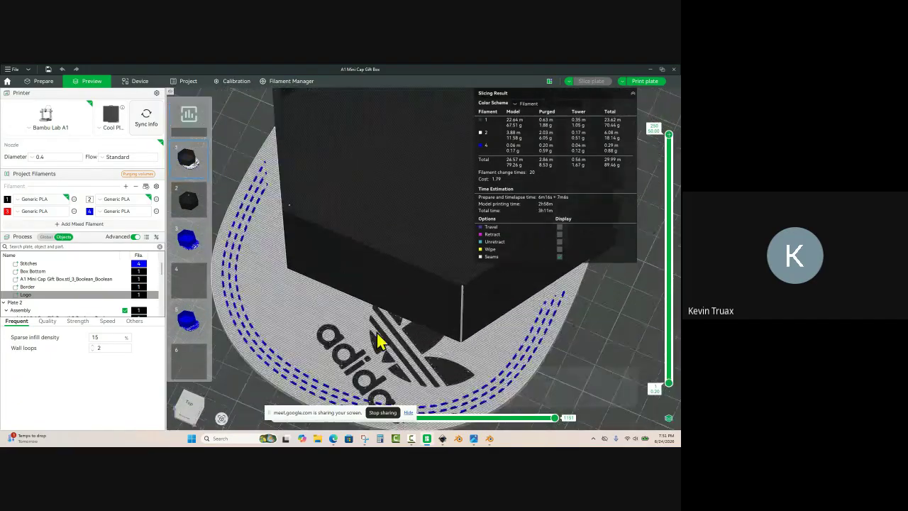
pyautogui.scroll(-5, 376, 305)
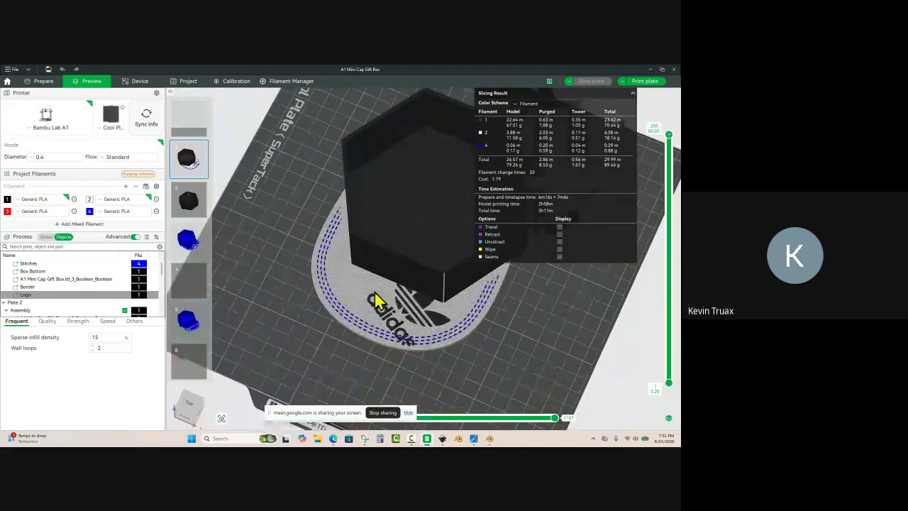
pyautogui.moveTo(345, 369); pyautogui.dragTo(343, 332)
pyautogui.scroll(-2, 343, 332)
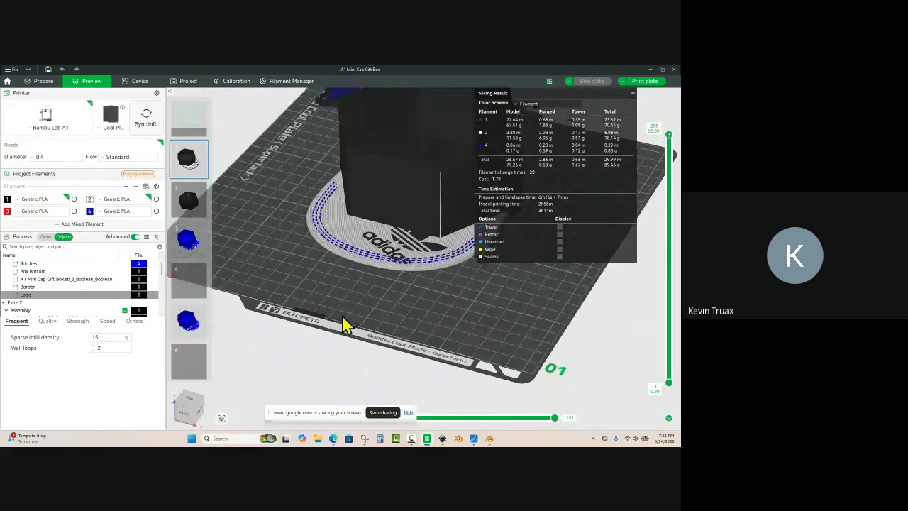
pyautogui.scroll(5, 416, 259)
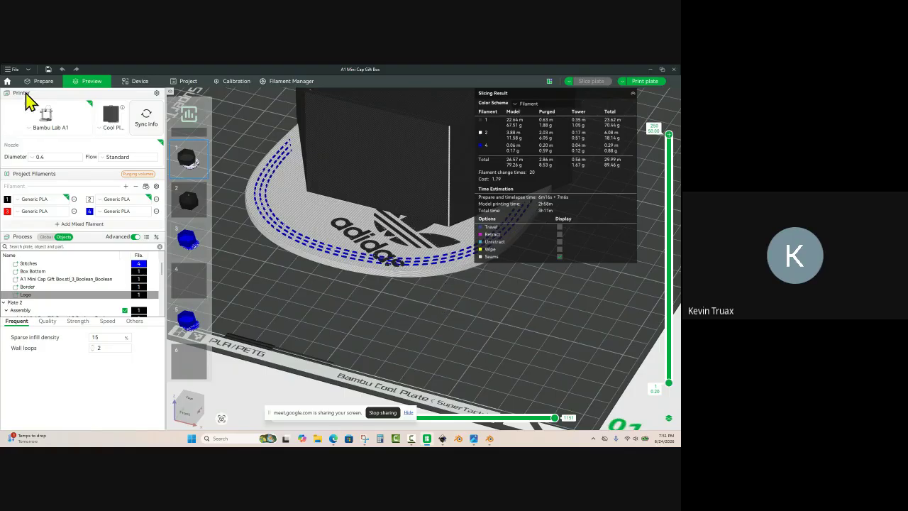
# Step: Return to model preparation and examine the bill and its parts on plate 1 from above
pyautogui.click(41, 82)
pyautogui.click(383, 278)
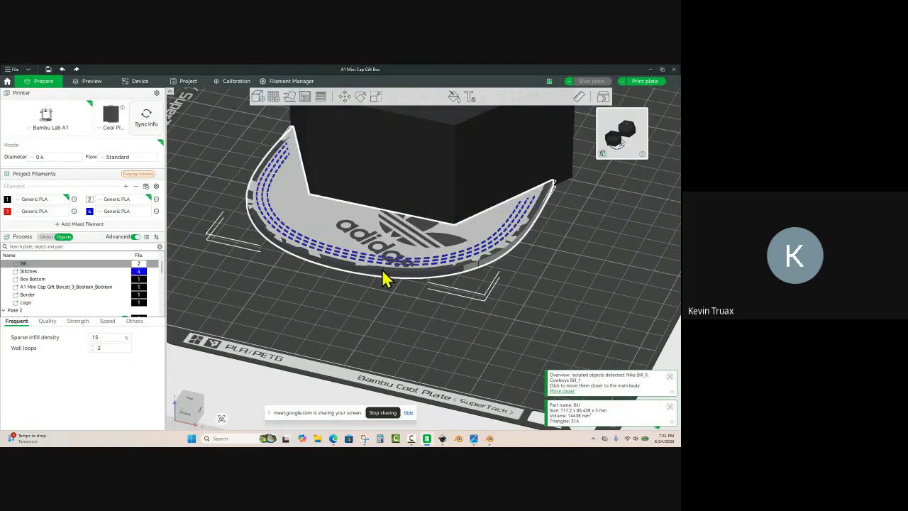
pyautogui.moveTo(389, 306); pyautogui.dragTo(511, 298)
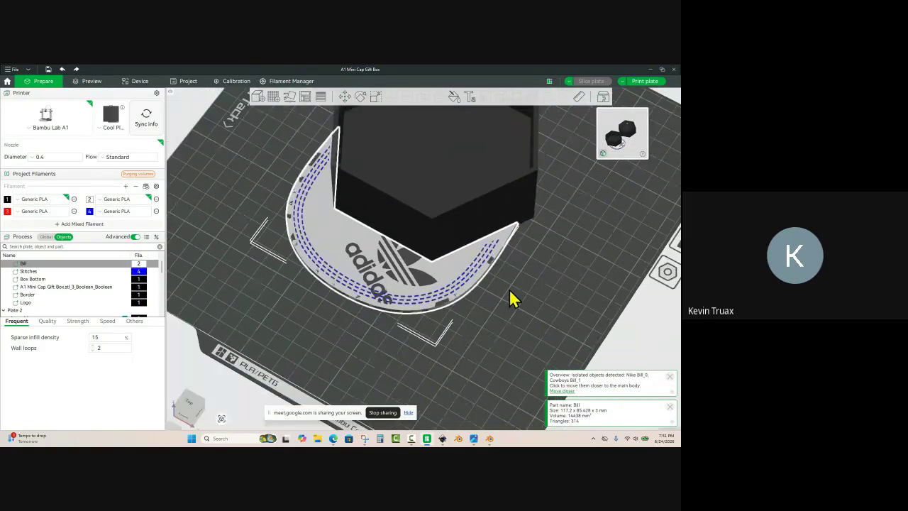
pyautogui.click(460, 300)
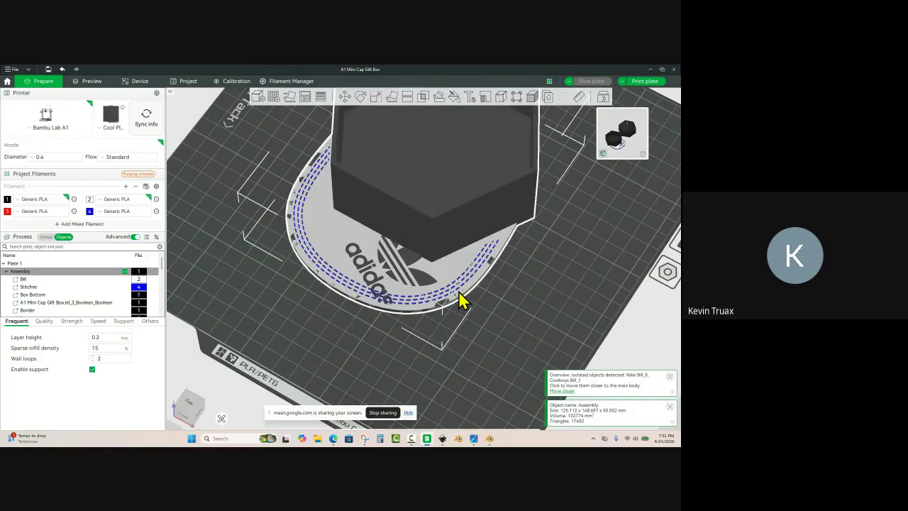
pyautogui.click(422, 299)
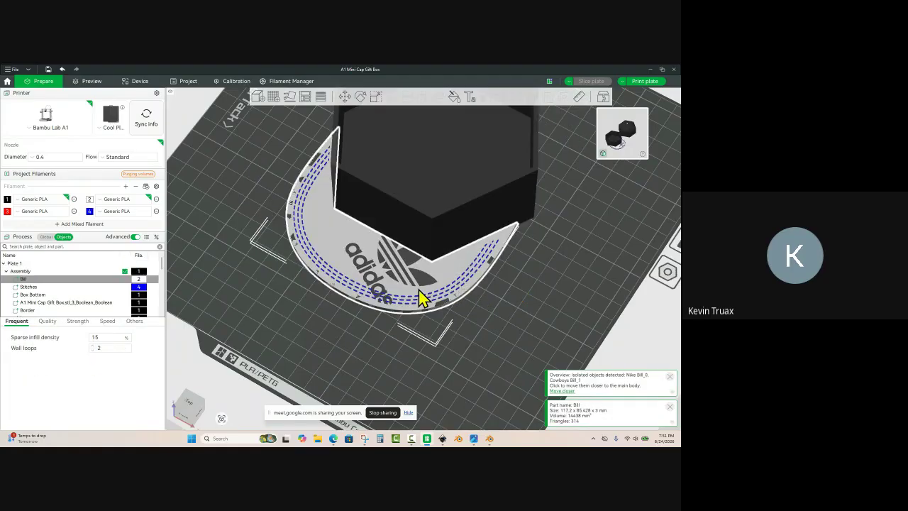
pyautogui.click(246, 287)
pyautogui.click(317, 273)
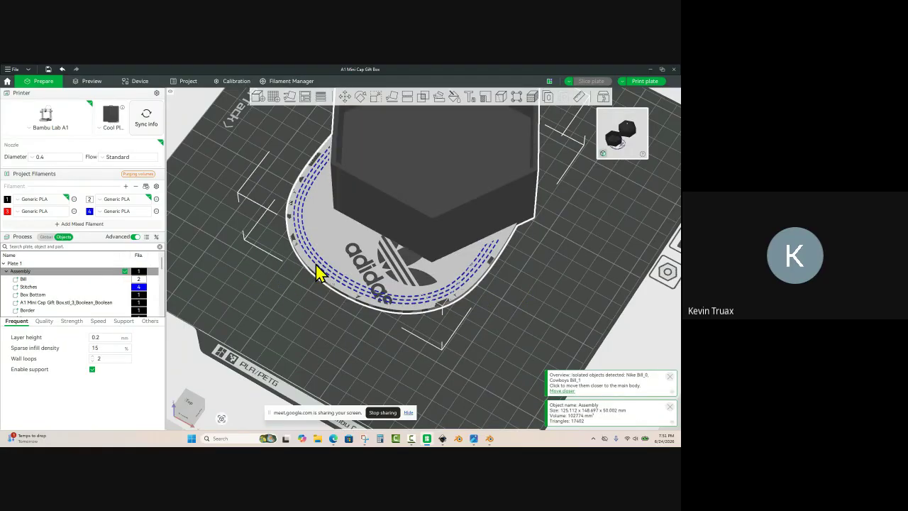
# Step: Delete the Bill, Stitches, Border and Logo parts from the plate 1 assembly, keeping only the box parts
pyautogui.click(317, 273)
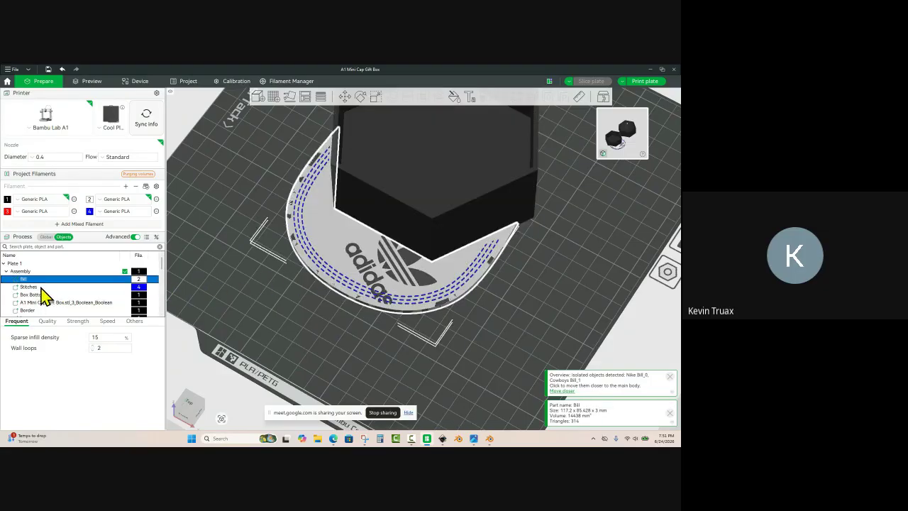
pyautogui.keyDown('ctrl'); pyautogui.click(47, 288); pyautogui.keyUp('ctrl')
pyautogui.keyDown('ctrl'); pyautogui.click(61, 305); pyautogui.keyUp('ctrl')
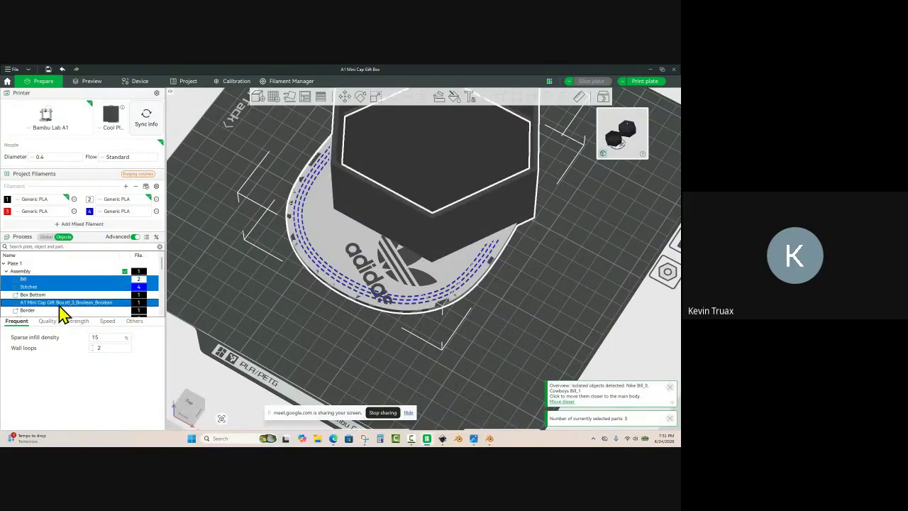
pyautogui.keyDown('ctrl'); pyautogui.click(61, 305); pyautogui.keyUp('ctrl')
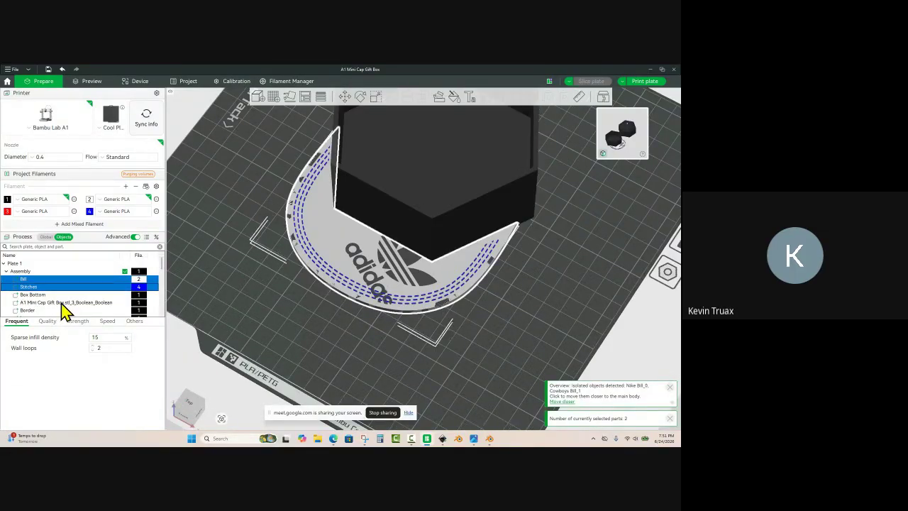
pyautogui.keyDown('ctrl'); pyautogui.click(41, 312); pyautogui.keyUp('ctrl')
pyautogui.scroll(-1, 42, 315)
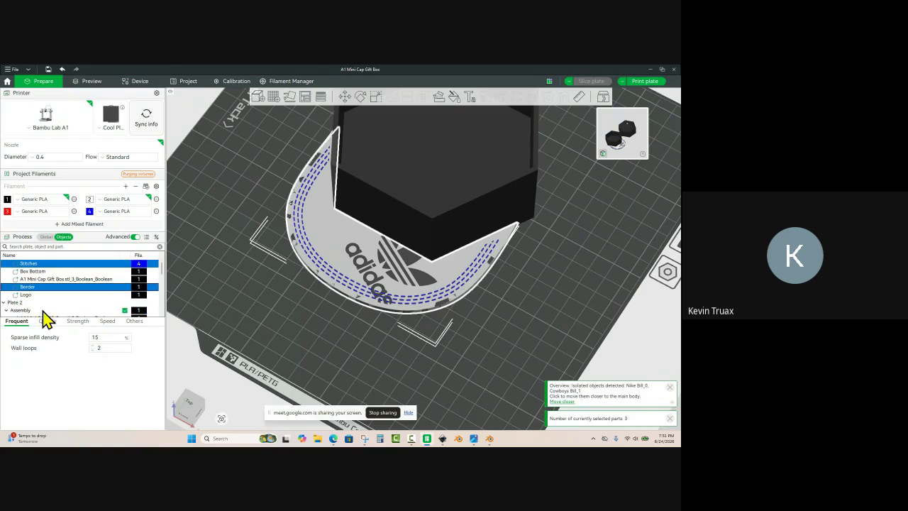
pyautogui.keyDown('ctrl'); pyautogui.click(29, 294); pyautogui.keyUp('ctrl')
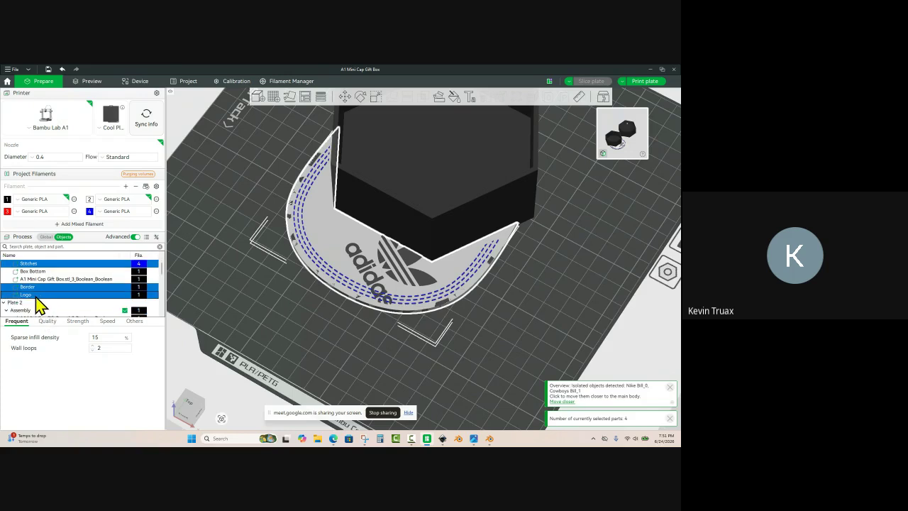
pyautogui.press('Delete')
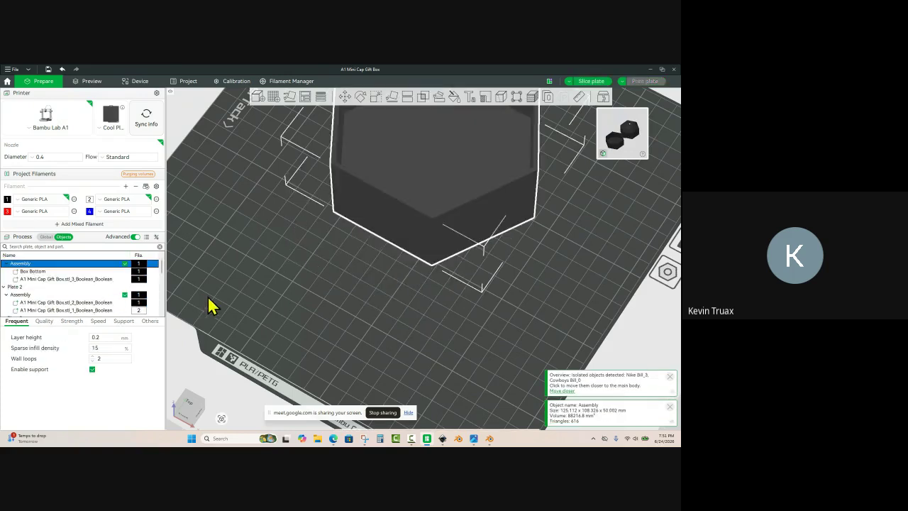
pyautogui.scroll(-3, 326, 295)
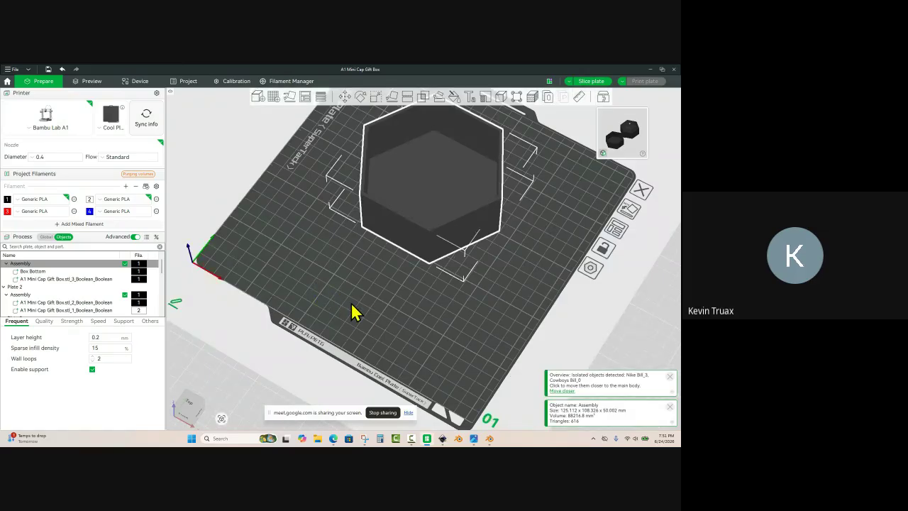
pyautogui.click(354, 303)
pyautogui.moveTo(360, 318); pyautogui.dragTo(373, 305)
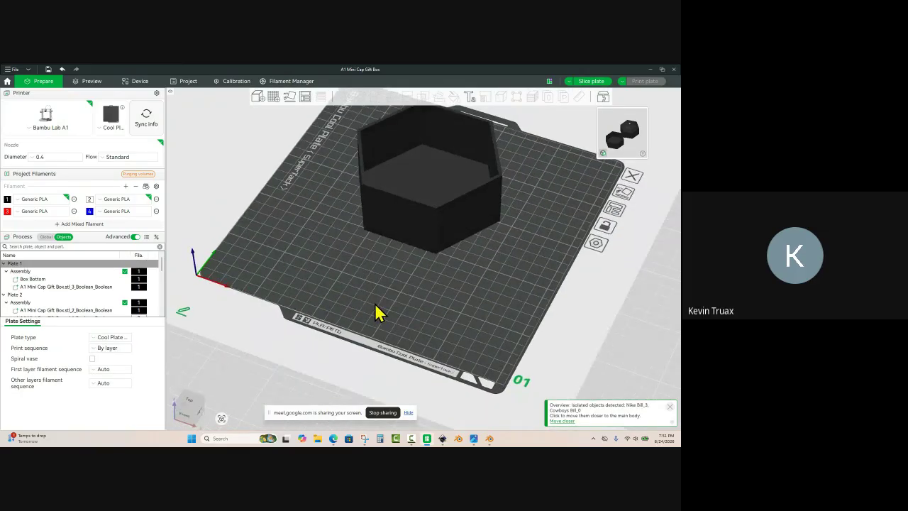
pyautogui.hotkey('ctrl', 'i')
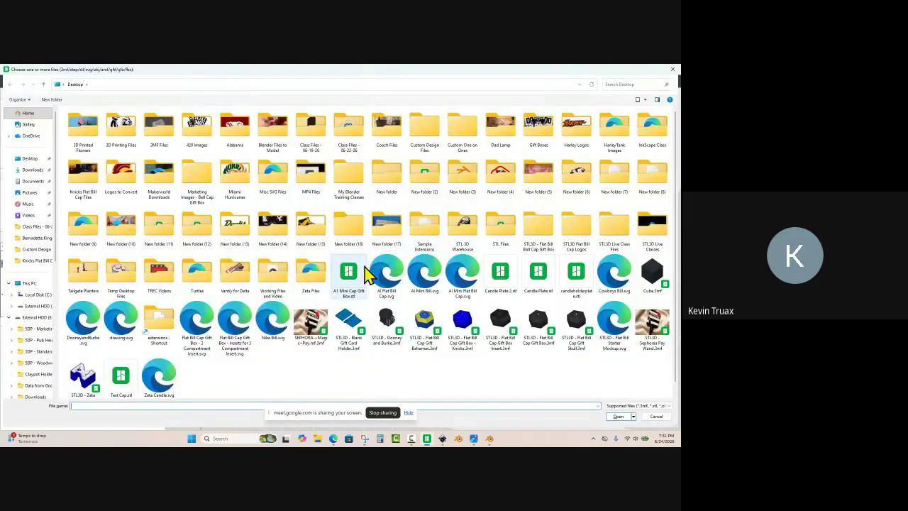
pyautogui.click(461, 291)
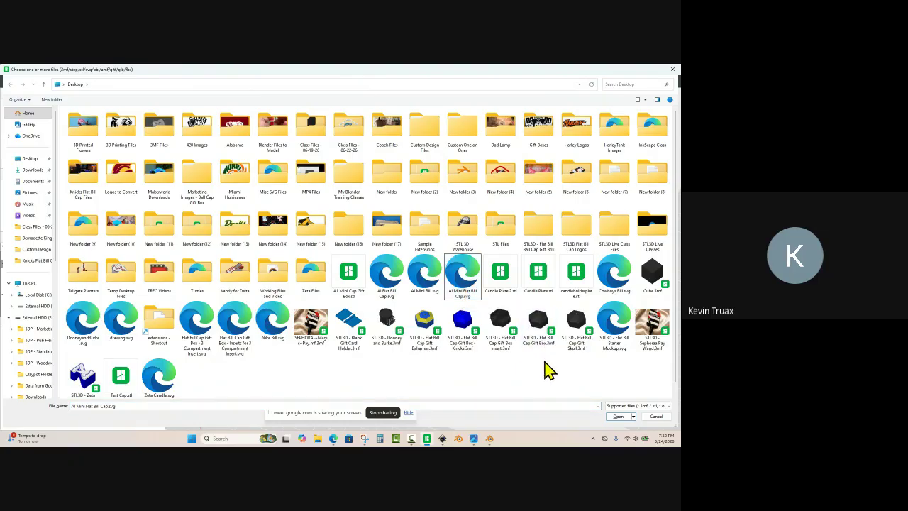
pyautogui.click(657, 416)
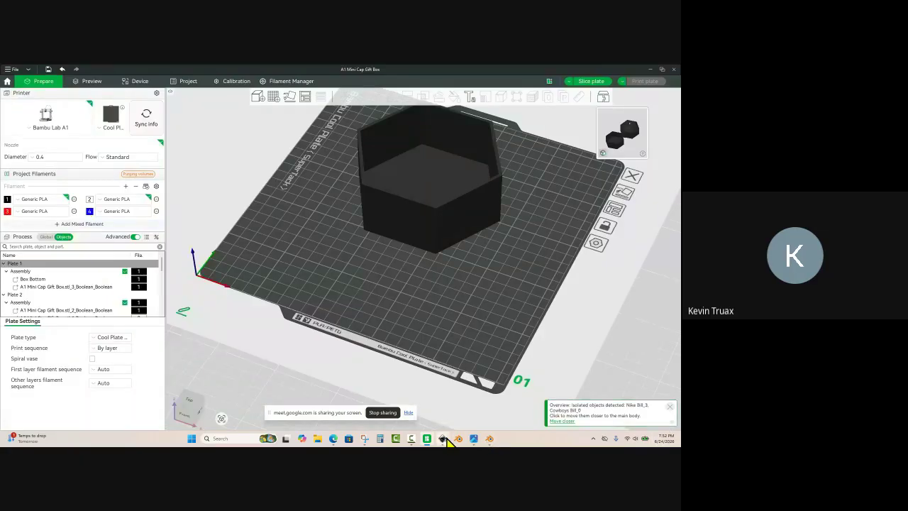
# Step: Switch to the Nike Bill.svg drawing in Inkscape, hide the Nike layer and show the Addies layer with the Adidas bill
pyautogui.moveTo(443, 438)
pyautogui.click(461, 411)
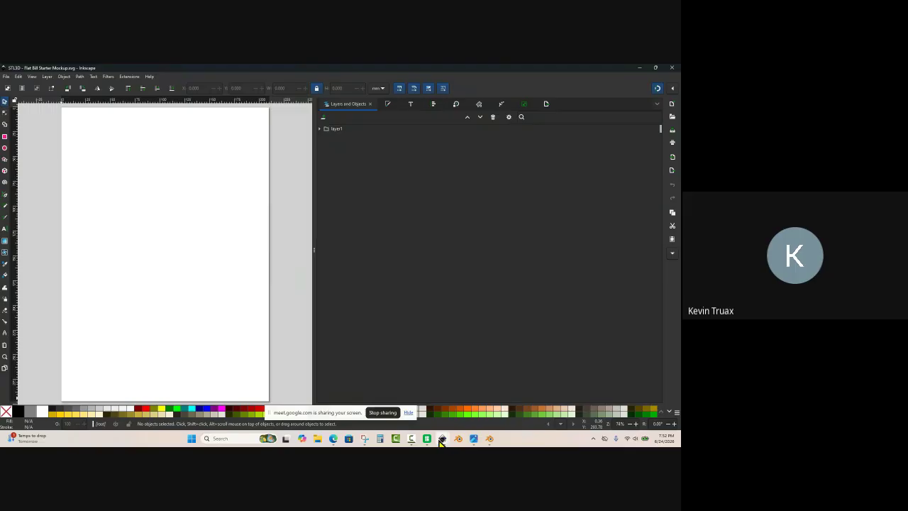
pyautogui.click(426, 416)
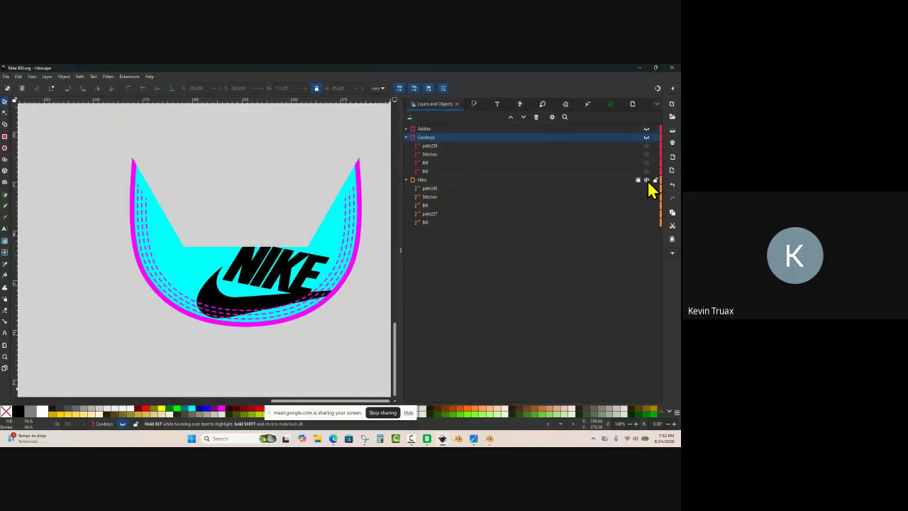
pyautogui.click(647, 180)
pyautogui.click(646, 137)
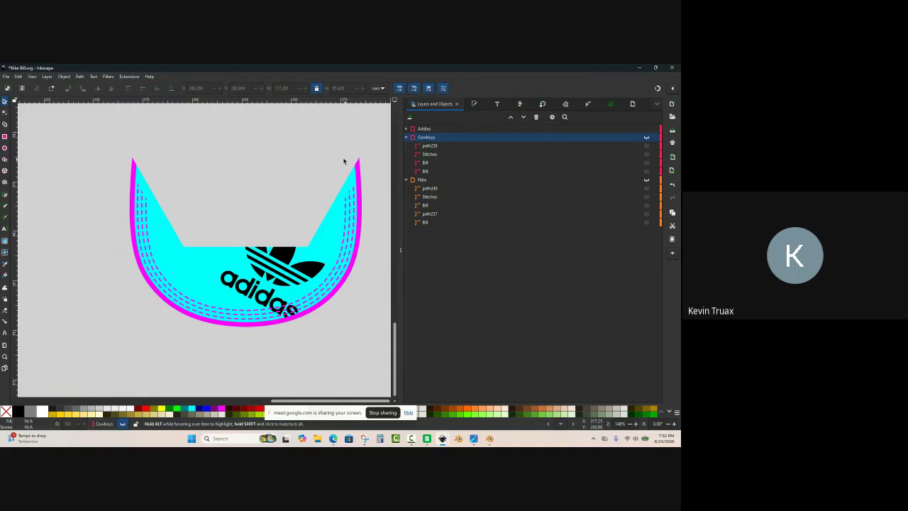
# Step: Try moving the cyan Bill shape in the Addies layer and undo the move
pyautogui.click(333, 222)
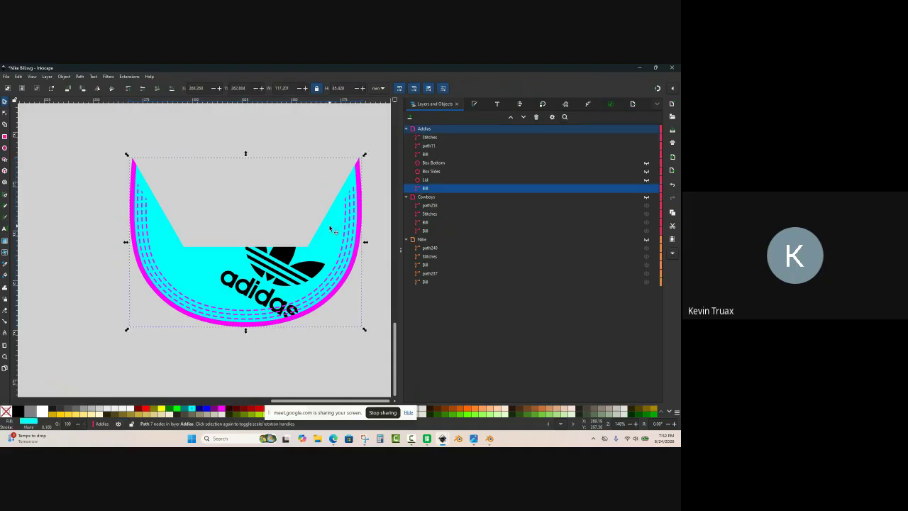
pyautogui.moveTo(330, 228); pyautogui.dragTo(306, 216)
pyautogui.hotkey('ctrl', 'z')
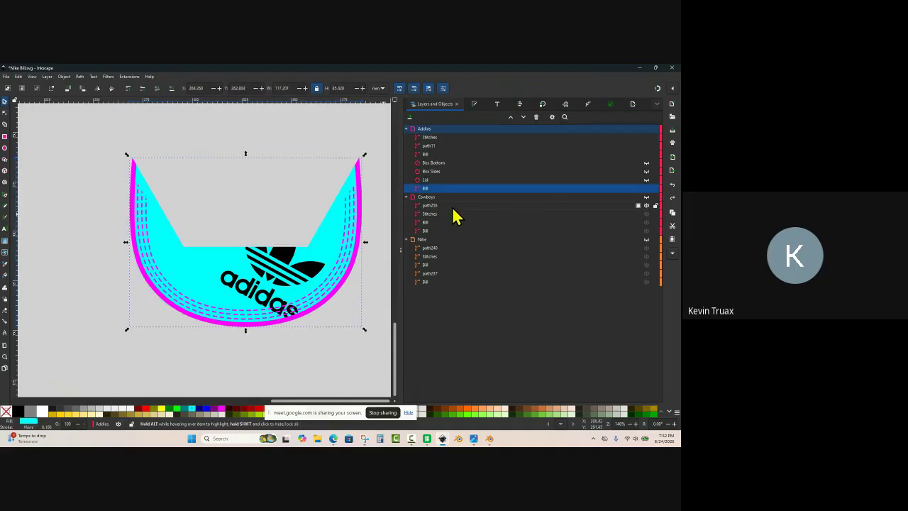
# Step: Add a new layer above the Addies layer, accepting the suggested name
pyautogui.click(430, 164)
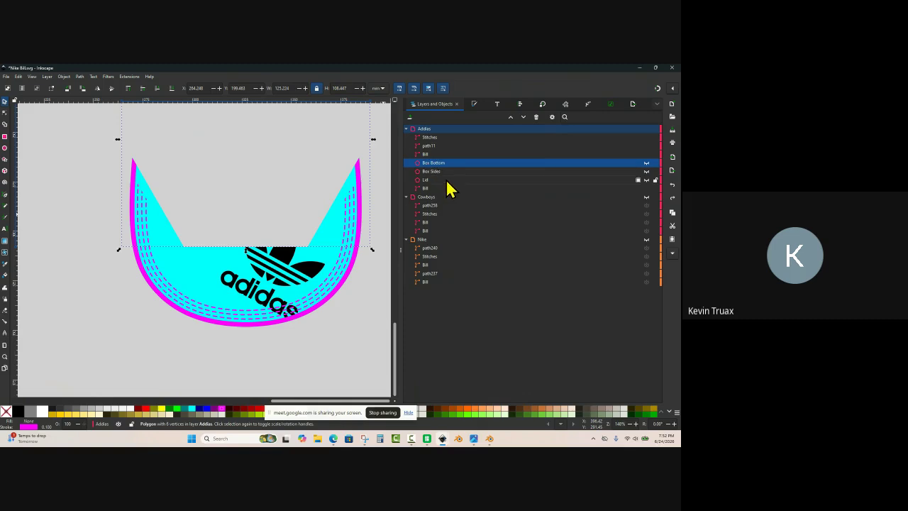
pyautogui.click(409, 117)
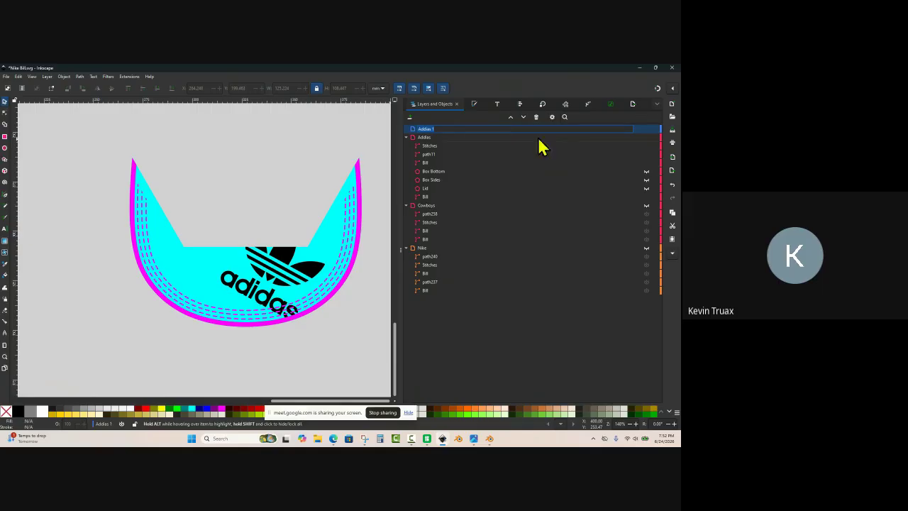
pyautogui.press('Return')
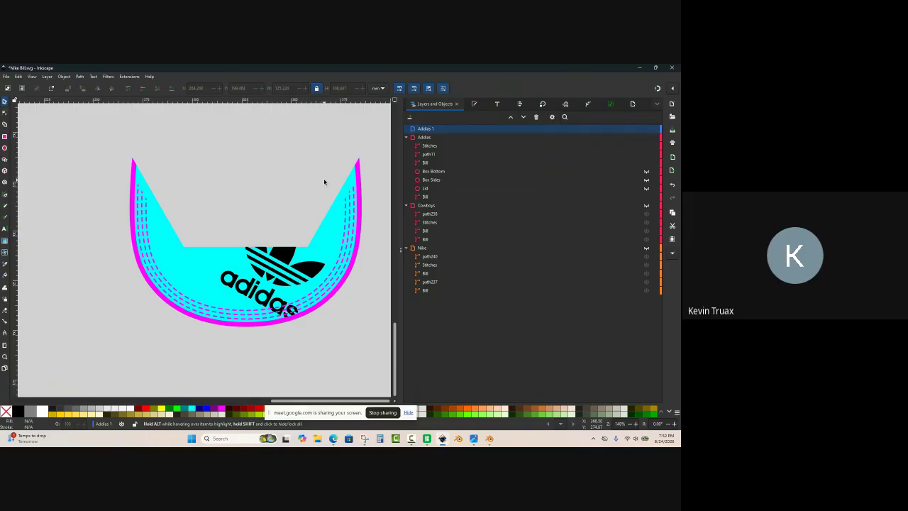
# Step: Try moving the Adidas bill's cyan shape away from its logo and stitching, and undo that move
pyautogui.click(337, 217)
pyautogui.moveTo(330, 221); pyautogui.dragTo(274, 172)
pyautogui.hotkey('ctrl', 'z')
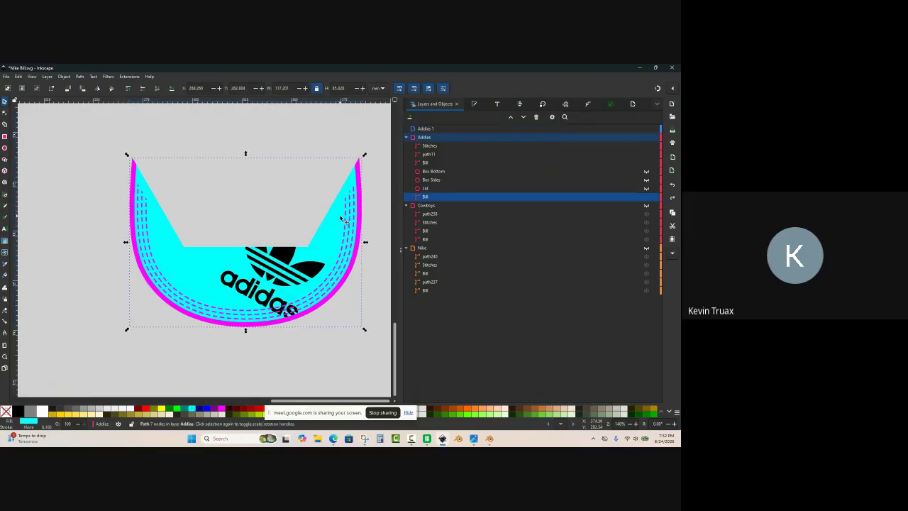
# Step: Try moving the Adidas logo and the magenta bill border out of place, undoing each move
pyautogui.click(281, 257)
pyautogui.moveTo(281, 257); pyautogui.dragTo(222, 215)
pyautogui.hotkey('ctrl', 'z')
pyautogui.click(361, 213)
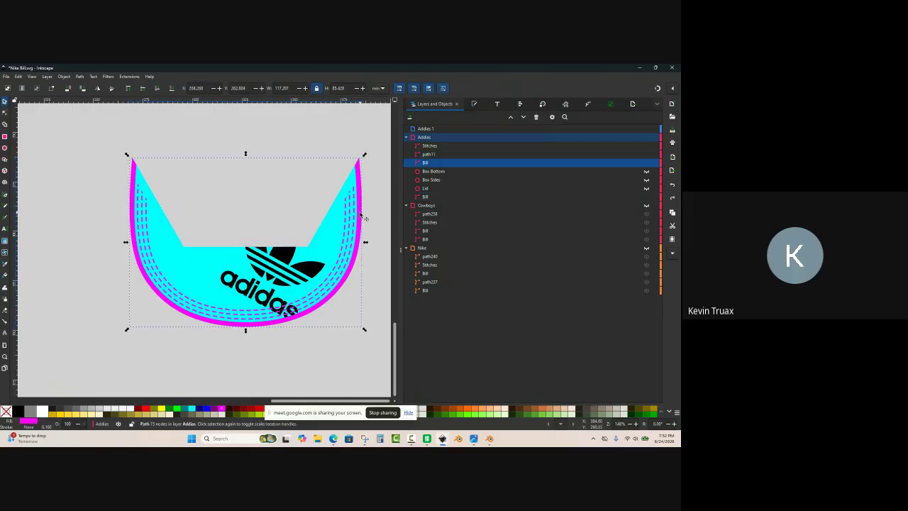
pyautogui.moveTo(360, 215); pyautogui.dragTo(381, 266)
pyautogui.hotkey('ctrl', 'z')
pyautogui.click(284, 163)
pyautogui.keyDown('ctrl'); pyautogui.scroll(-1, 277, 163); pyautogui.keyUp('ctrl')
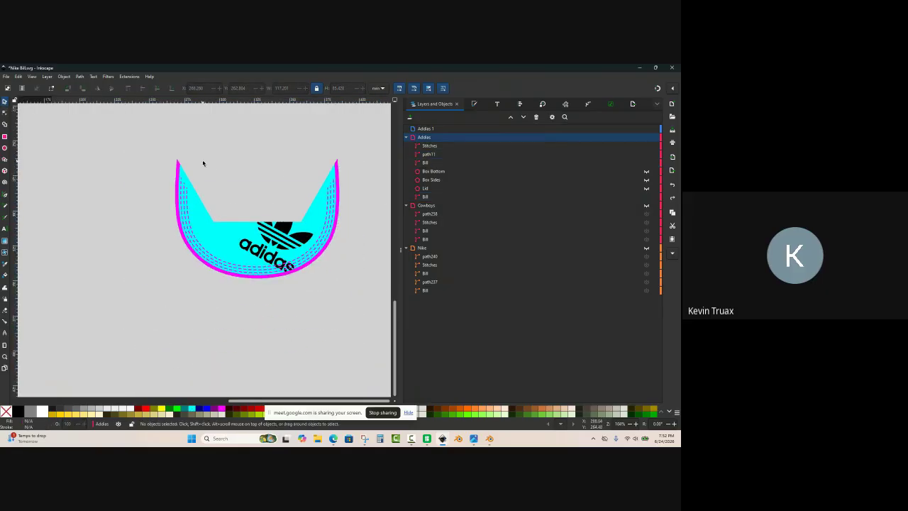
# Step: Save the drawing under the file name add as an Inkscape SVG on the Desktop
pyautogui.click(6, 75)
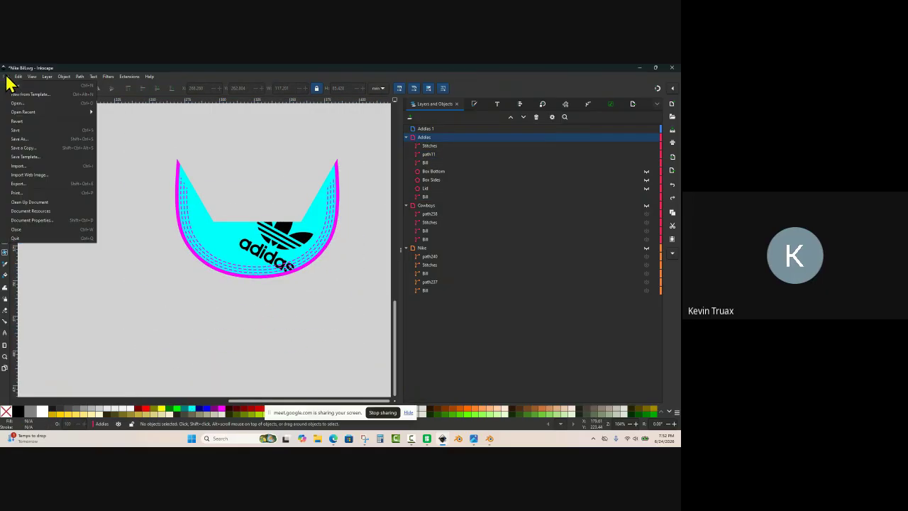
pyautogui.click(34, 148)
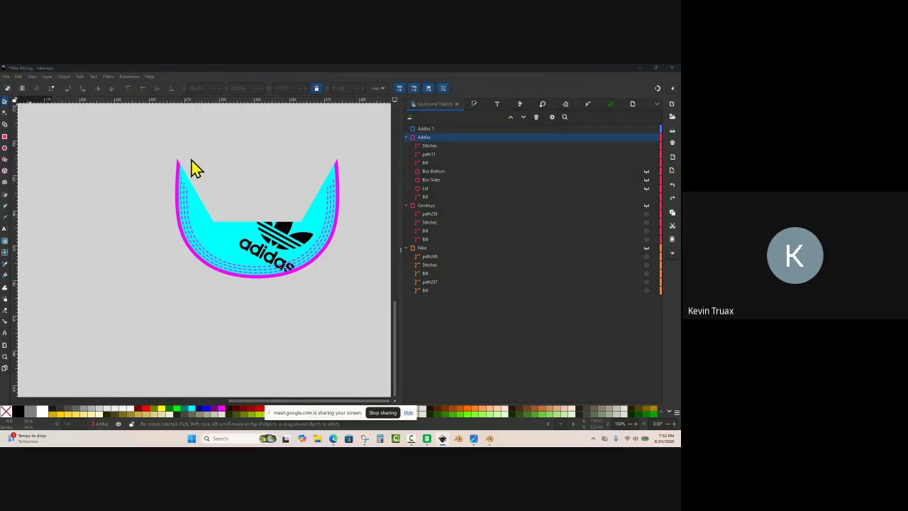
pyautogui.click(20, 129)
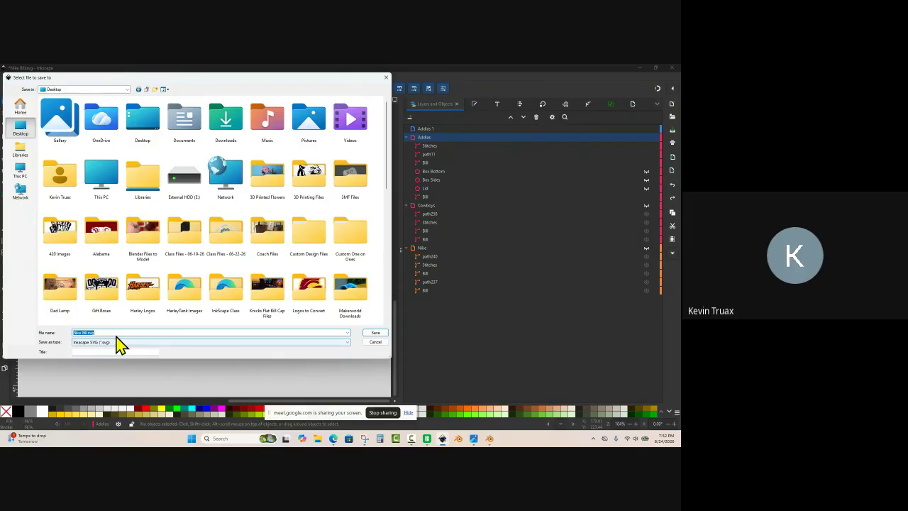
pyautogui.write('add')
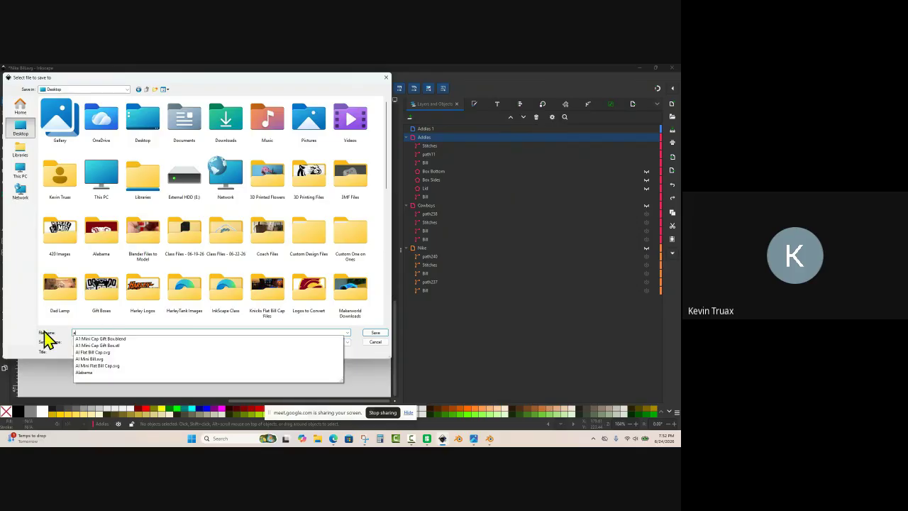
pyautogui.click(373, 334)
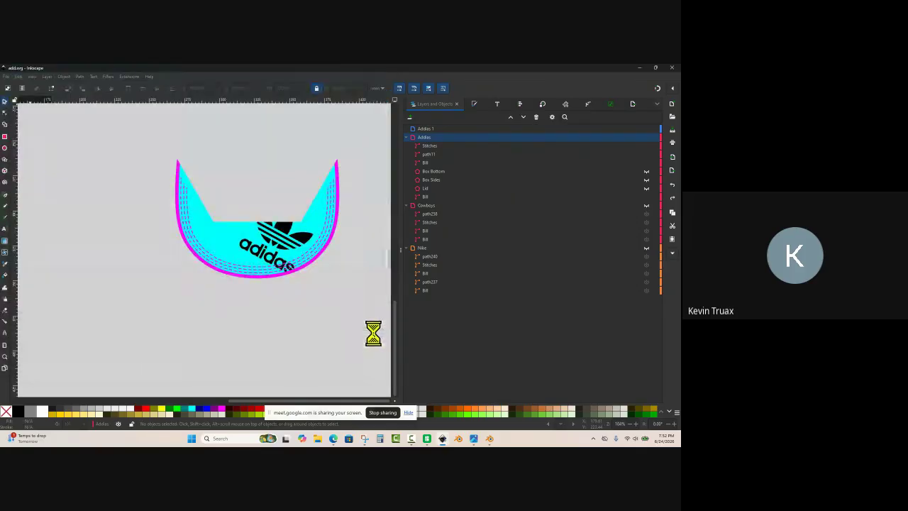
# Step: Switch to Bambu Studio, import add.svg from the Desktop onto plate 1 and set the bill's Z size to 3 mm
pyautogui.click(426, 439)
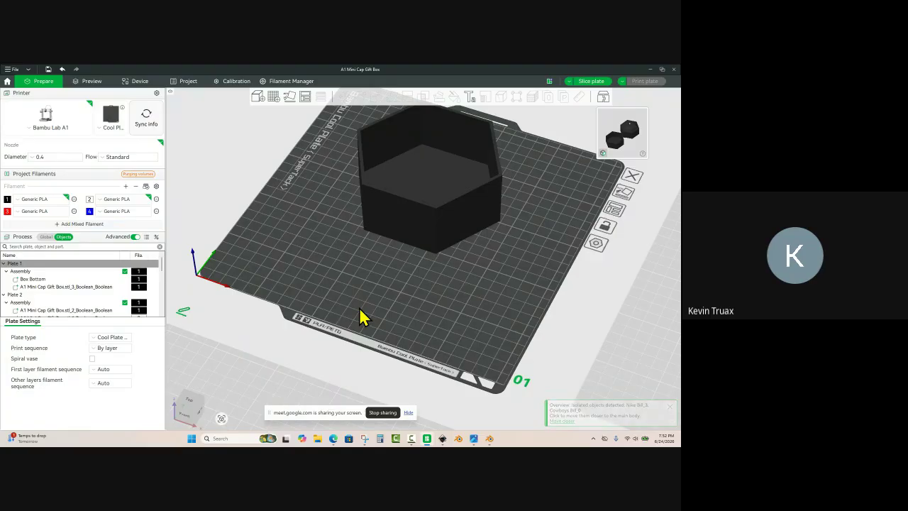
pyautogui.hotkey('ctrl', 'i')
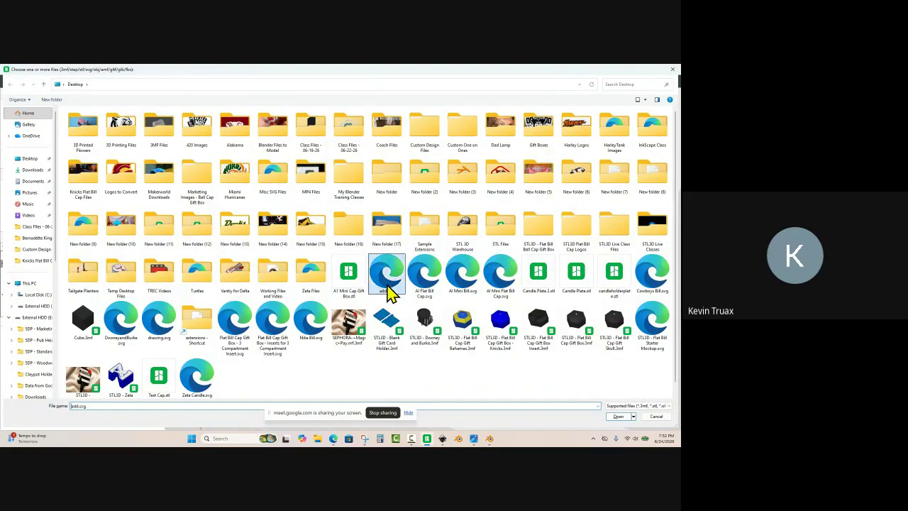
pyautogui.doubleClick(391, 288)
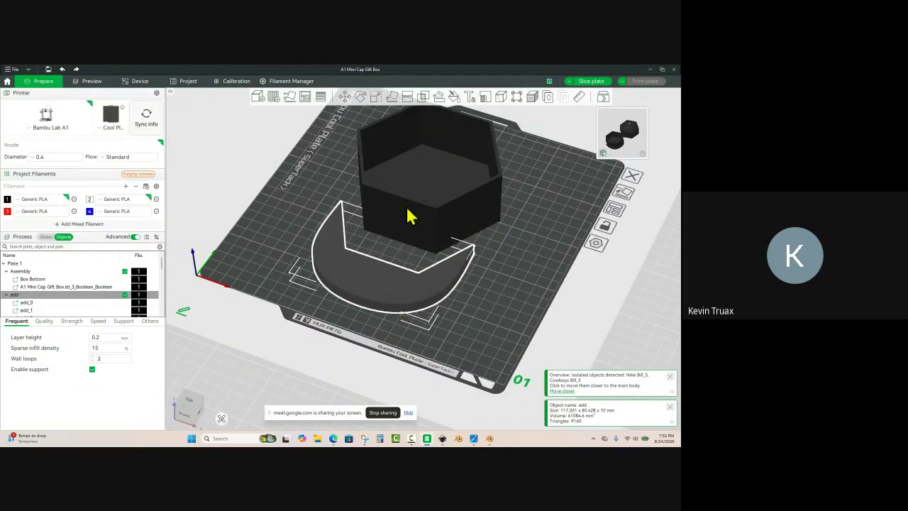
pyautogui.click(376, 97)
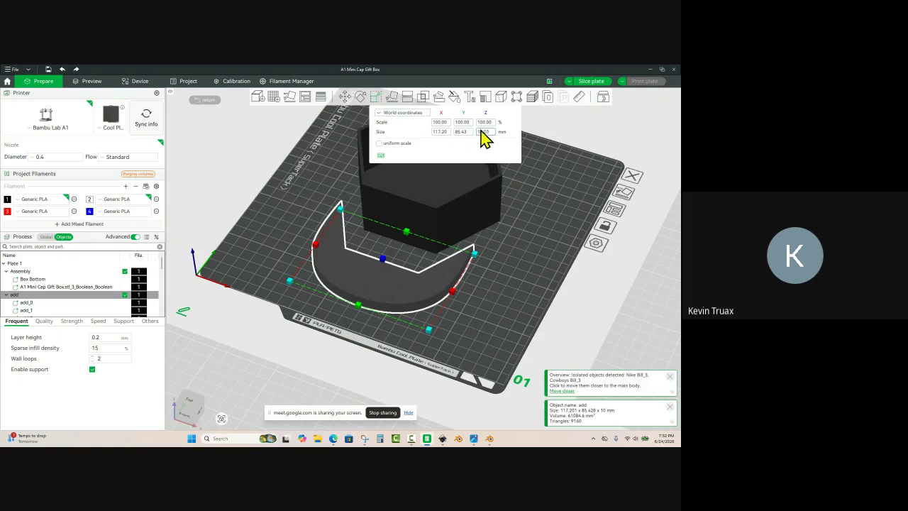
pyautogui.press('Return')
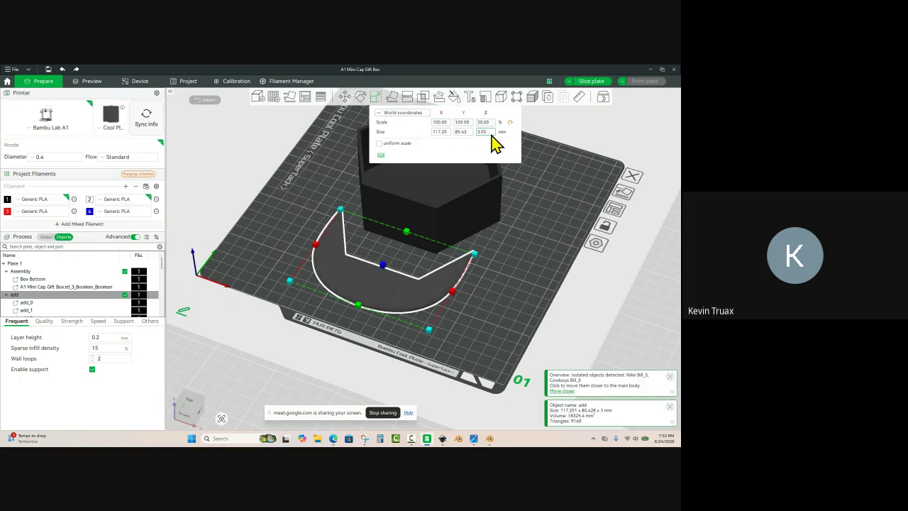
# Step: Assign filament 2 to the bill base part add_0 and the stitching part add_3
pyautogui.scroll(-1, 92, 300)
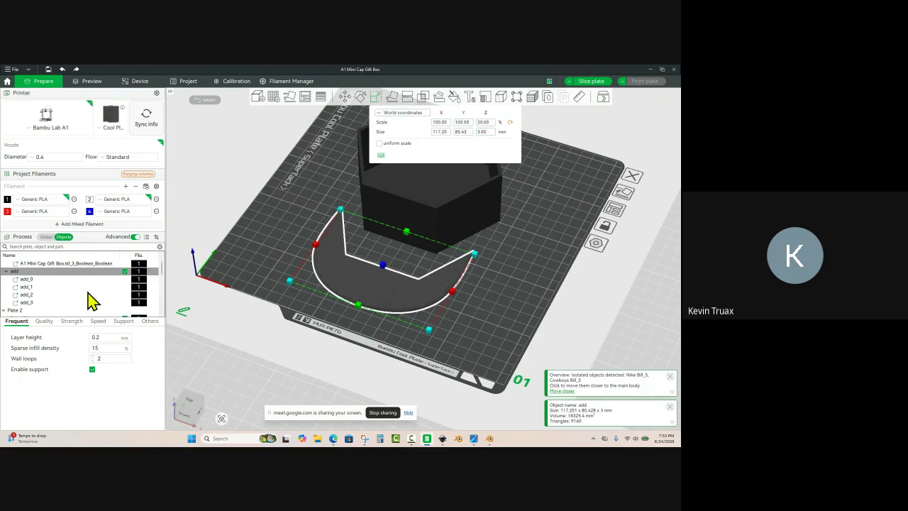
pyautogui.click(44, 281)
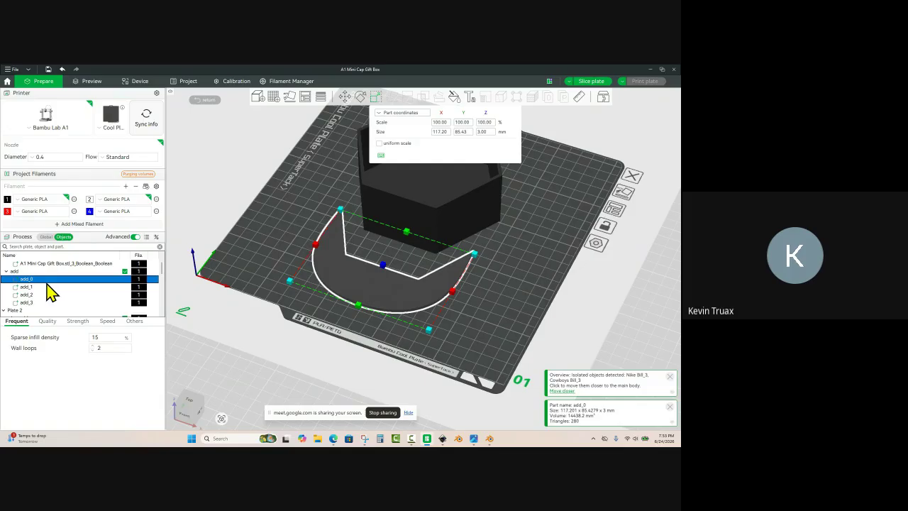
pyautogui.press('2')
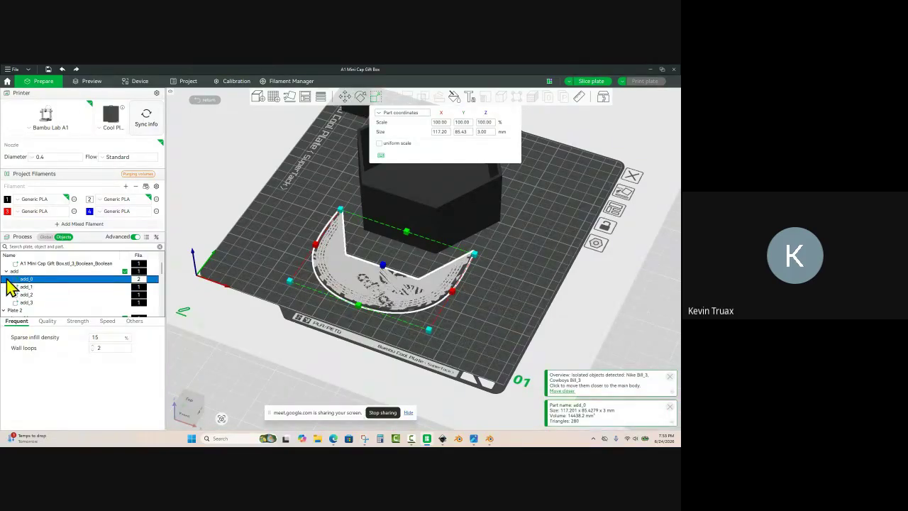
pyautogui.click(23, 287)
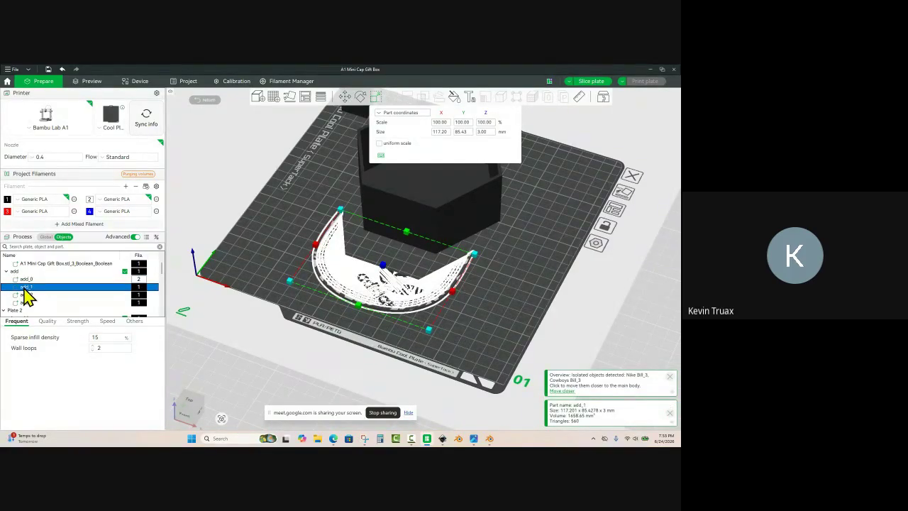
pyautogui.click(24, 295)
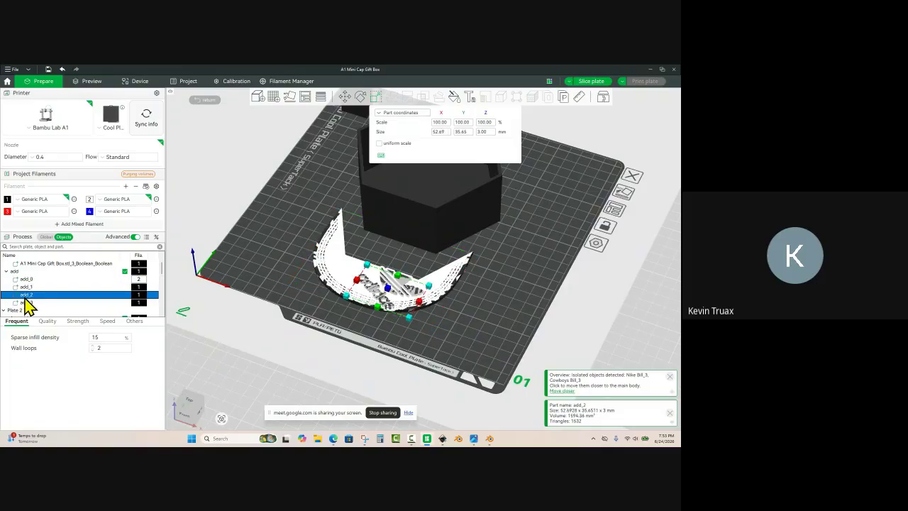
pyautogui.click(28, 302)
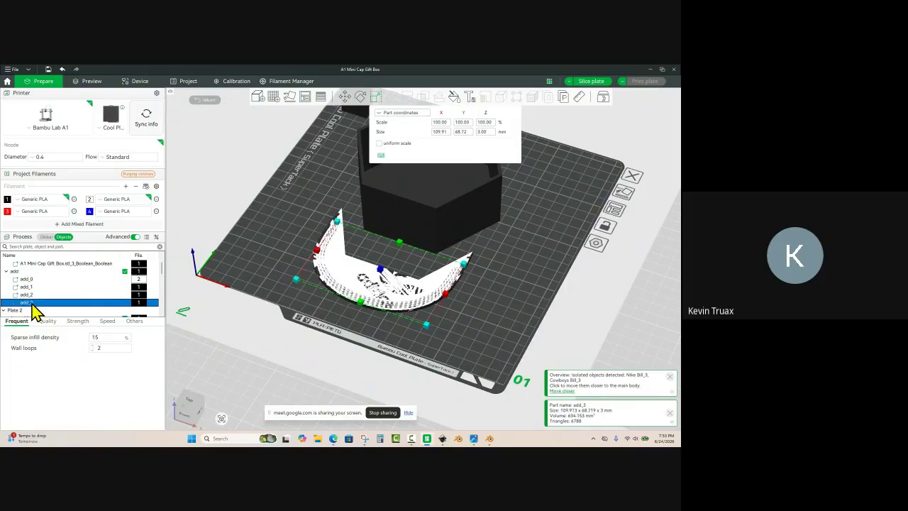
pyautogui.press('2')
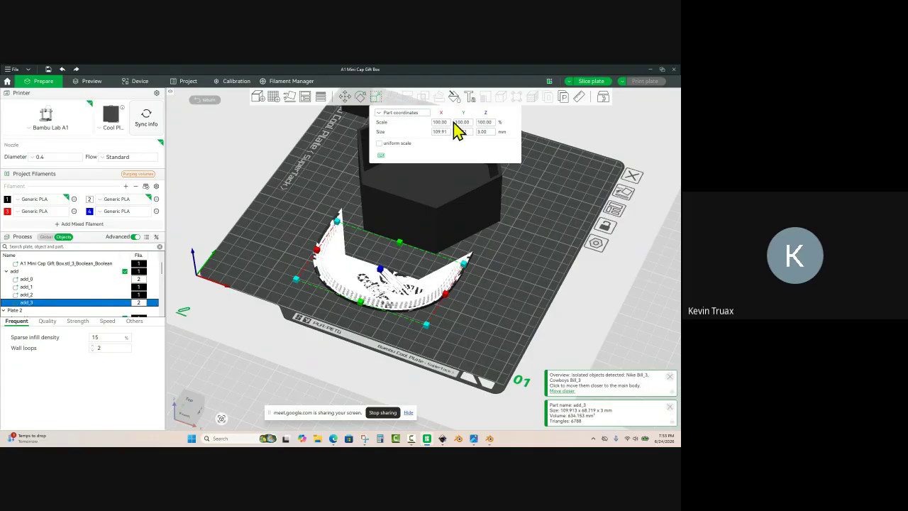
# Step: Set the stitching part add_3 to a Z size of 2 mm and a Z position of 2.5 mm
pyautogui.click(488, 133)
pyautogui.write('2')
pyautogui.press('Return')
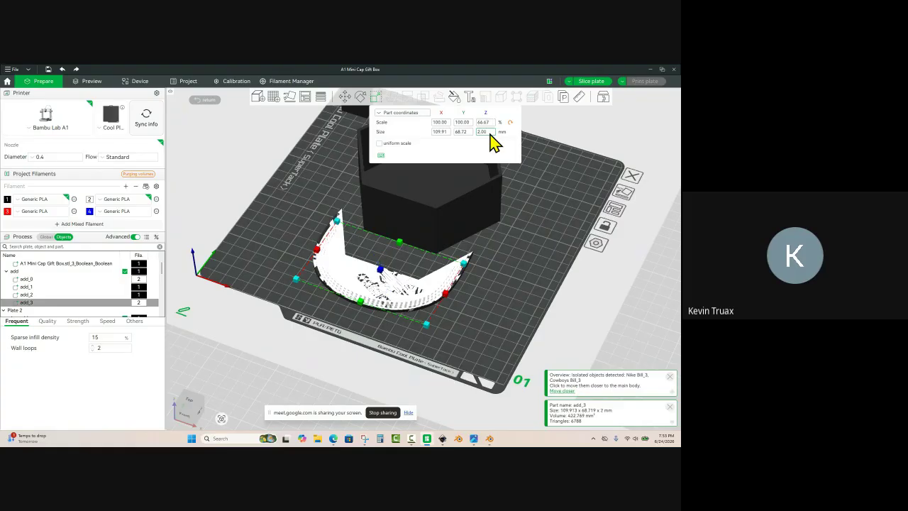
pyautogui.click(345, 97)
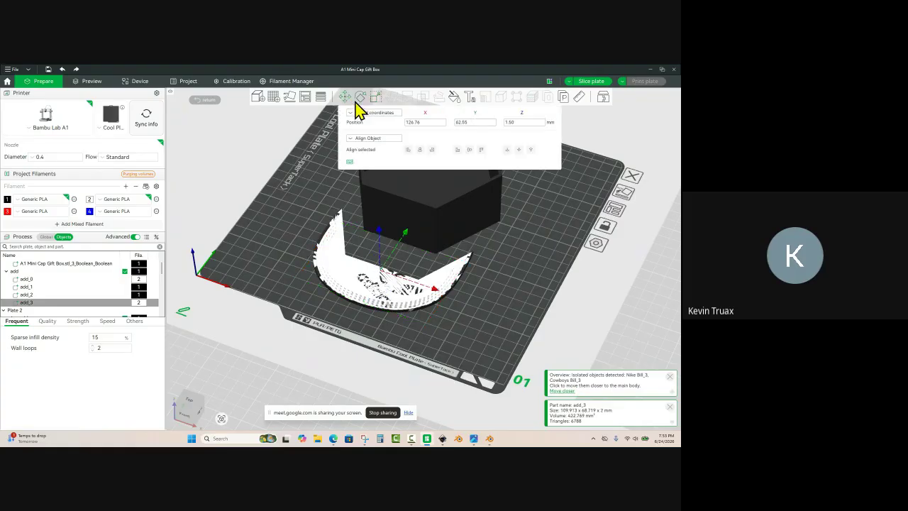
pyautogui.click(525, 122)
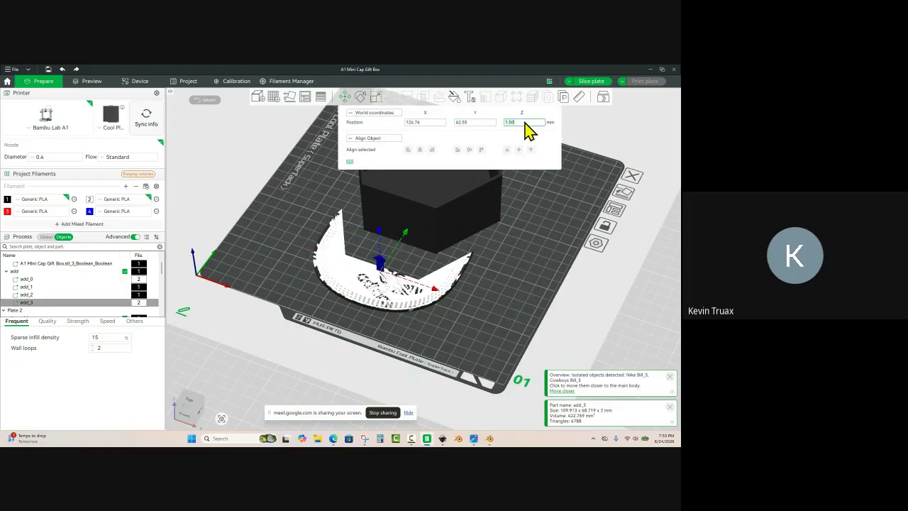
pyautogui.write('2.5')
pyautogui.press('Return')
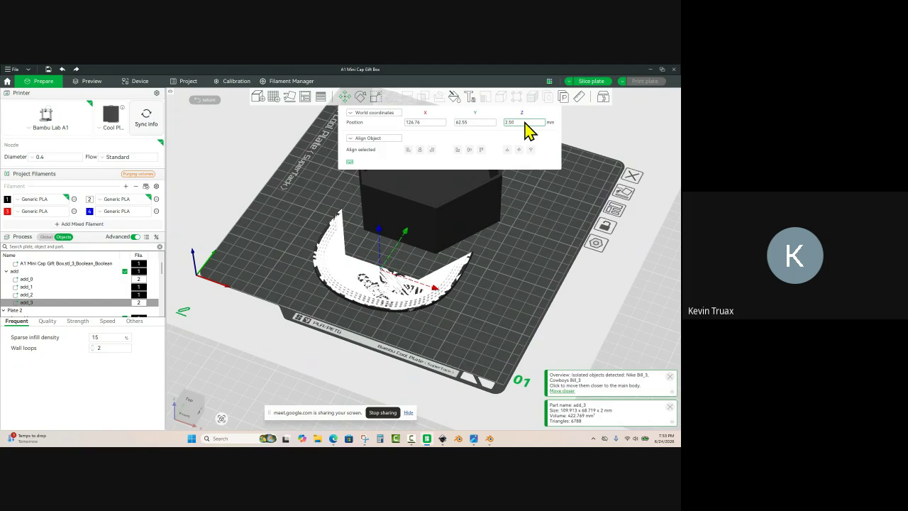
# Step: Set the Adidas logo part add_2 to a Z size of 2 mm and a Z position of 2 mm
pyautogui.click(37, 295)
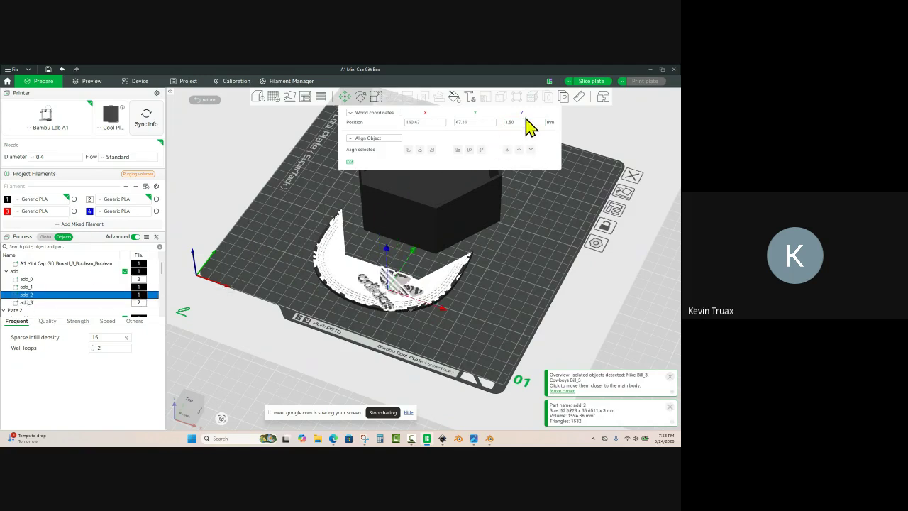
pyautogui.click(474, 123)
pyautogui.click(527, 123)
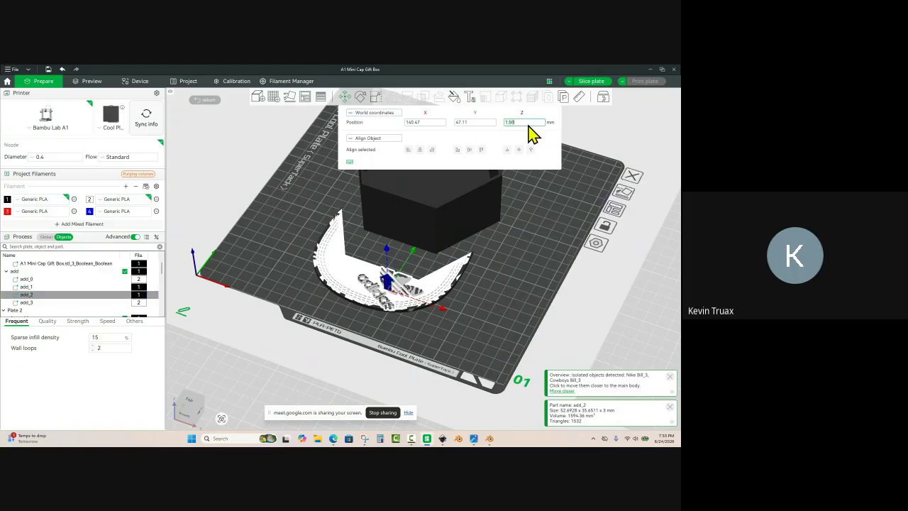
pyautogui.click(377, 97)
pyautogui.click(486, 132)
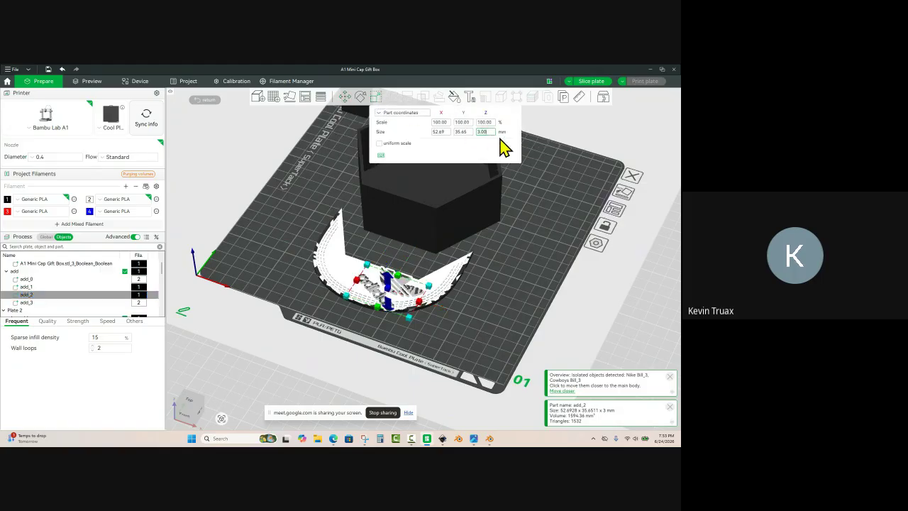
pyautogui.press('Return')
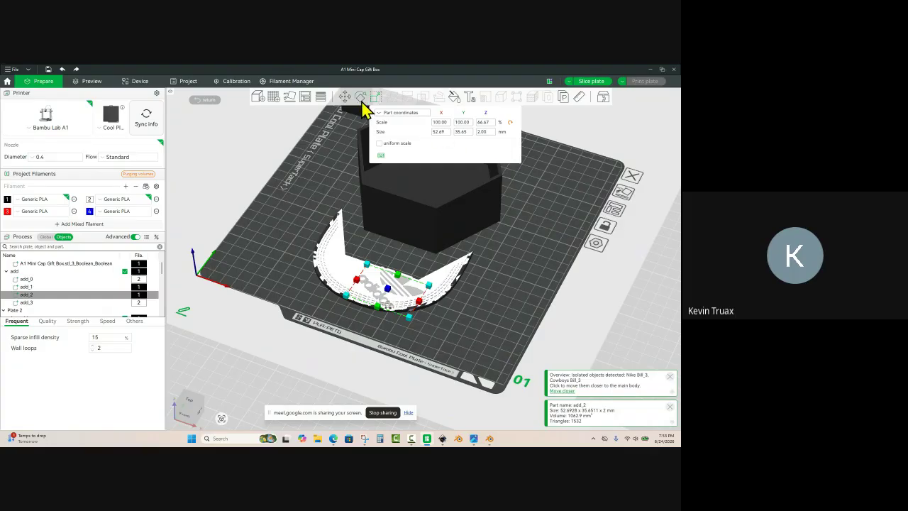
pyautogui.click(344, 97)
pyautogui.doubleClick(520, 122)
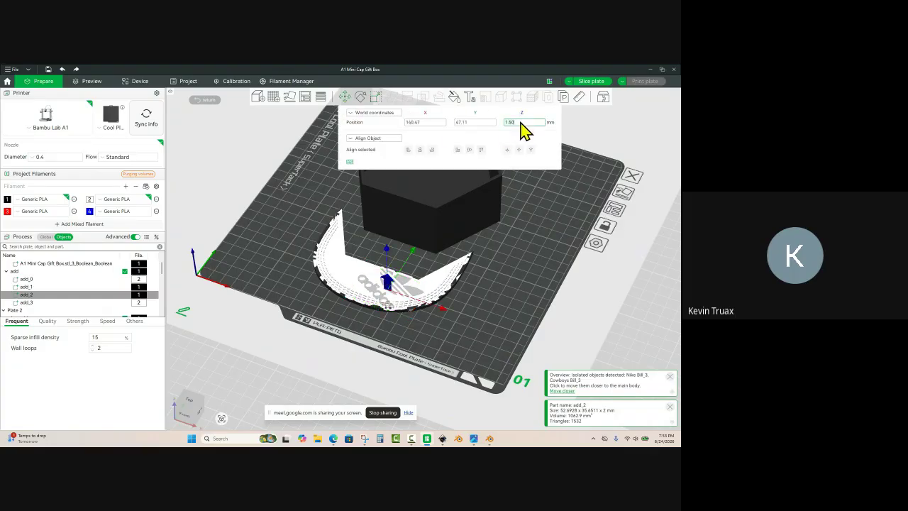
pyautogui.write('2')
pyautogui.press('Return')
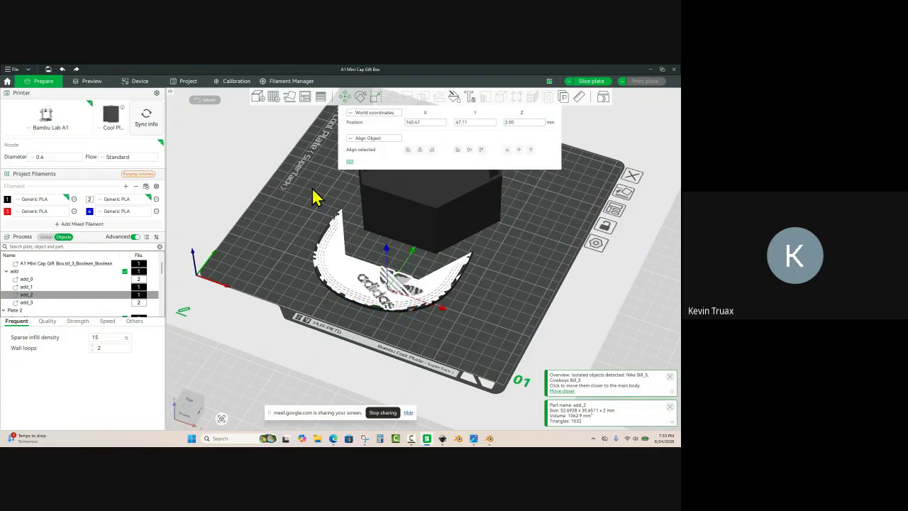
# Step: Deselect the bill parts and slice plate 1 with the box bottom and the imported bill
pyautogui.click(55, 288)
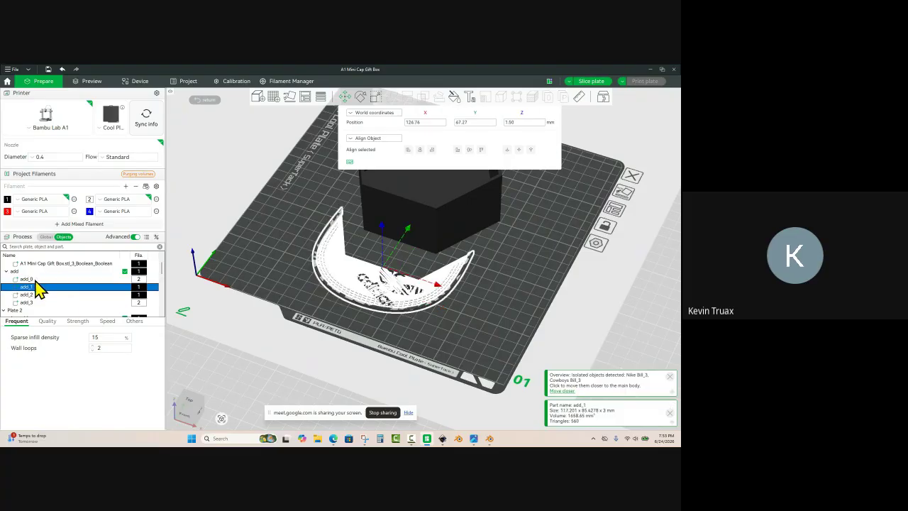
pyautogui.click(36, 281)
pyautogui.click(273, 230)
pyautogui.moveTo(279, 240); pyautogui.dragTo(279, 254)
pyautogui.scroll(3, 281, 255)
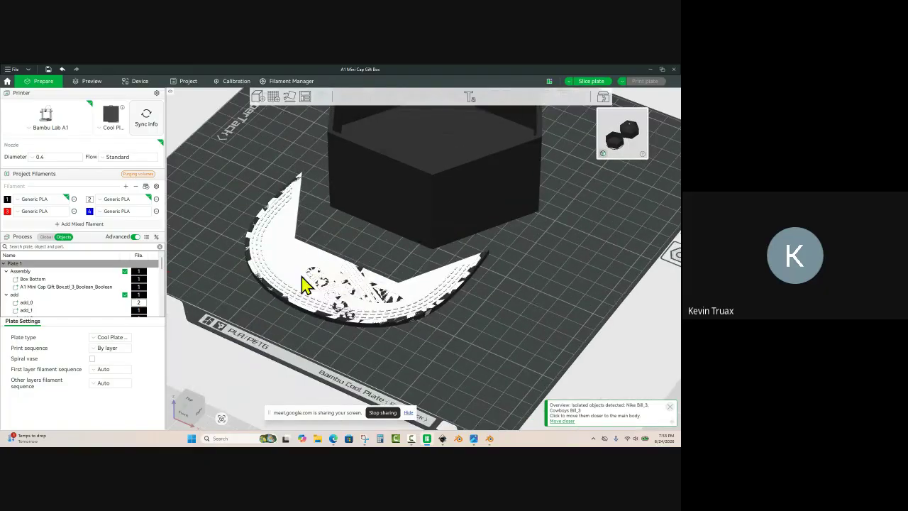
pyautogui.click(596, 81)
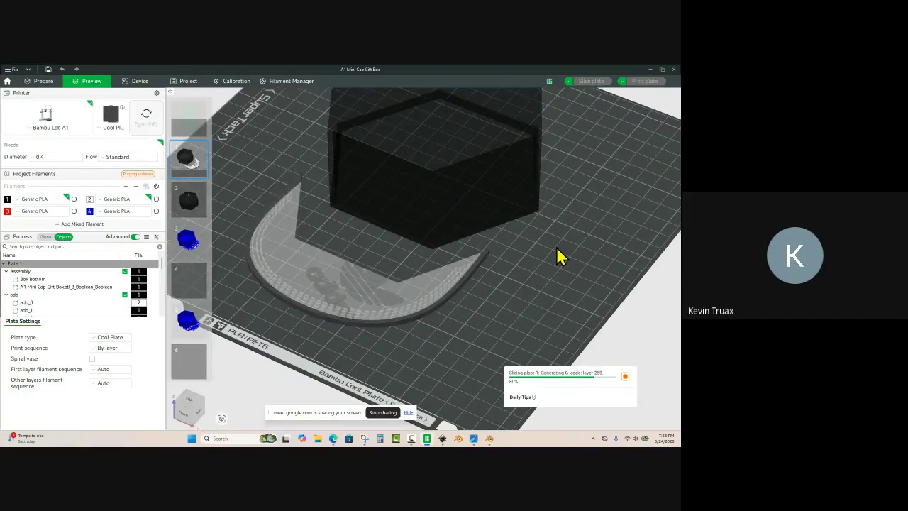
# Step: Examine the sliced bill on plate 1 up close, checking how the Adidas logo, stitching and border print
pyautogui.scroll(3, 347, 264)
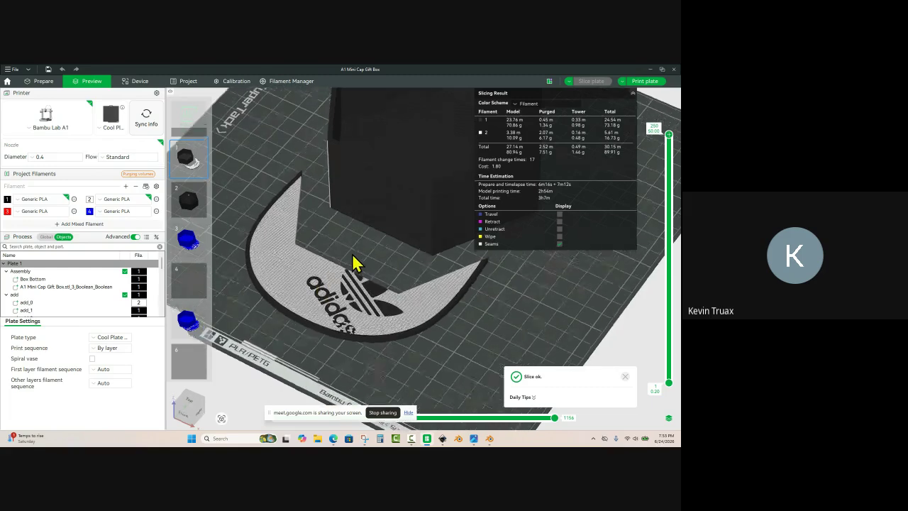
pyautogui.scroll(1, 522, 302)
pyautogui.moveTo(522, 294); pyautogui.dragTo(521, 286)
pyautogui.scroll(-2, 521, 286)
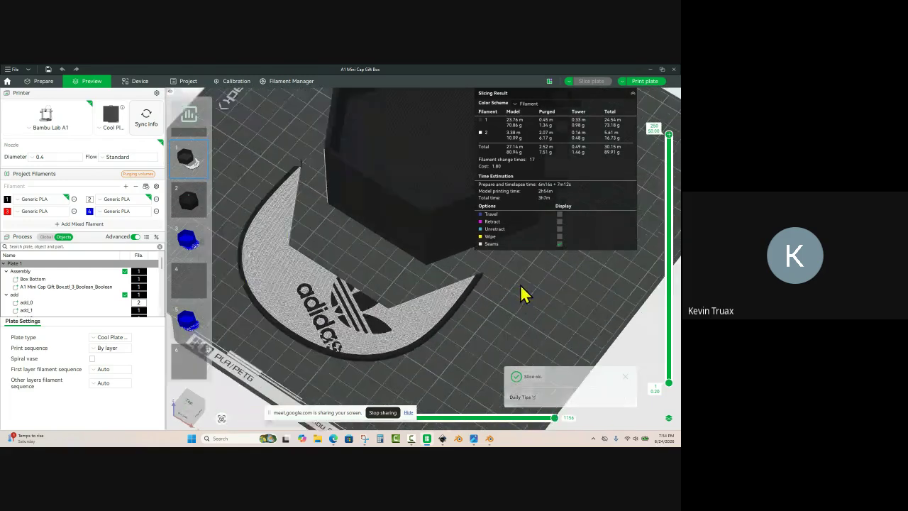
pyautogui.scroll(2, 367, 284)
pyautogui.scroll(1, 363, 279)
pyautogui.moveTo(362, 288); pyautogui.dragTo(416, 211)
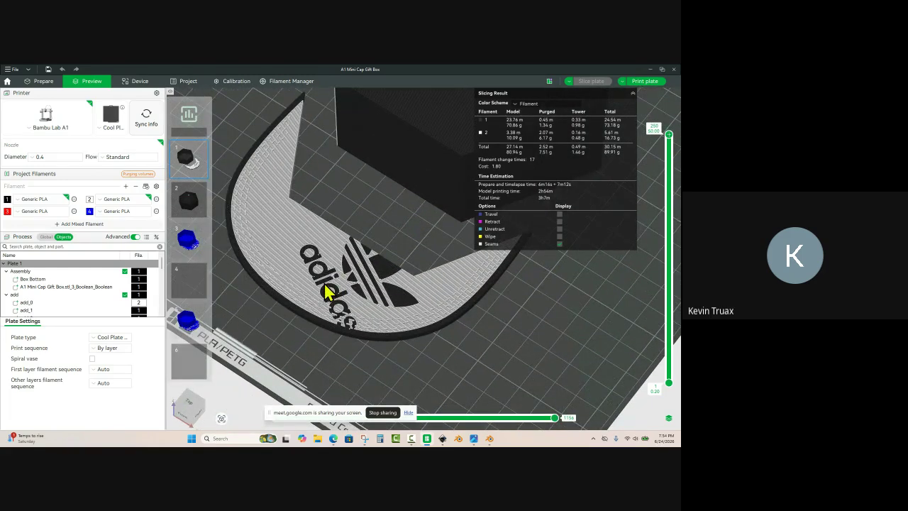
# Step: Hide the seams in the sliced preview and inspect the Adidas bill and box bottom from above and below
pyautogui.click(559, 245)
pyautogui.moveTo(365, 220)
pyautogui.mouseDown()
pyautogui.moveTo(366, 208)
pyautogui.moveTo(365, 217)
pyautogui.mouseUp()
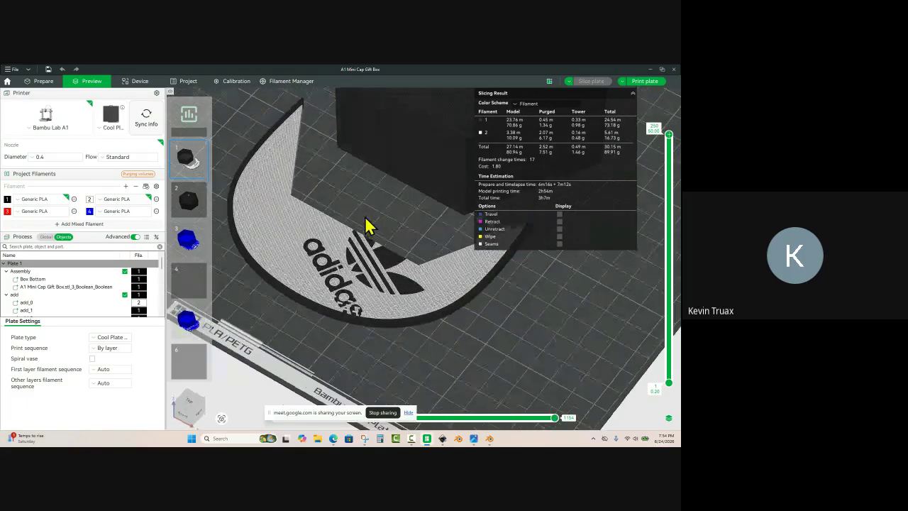
pyautogui.scroll(5, 360, 304)
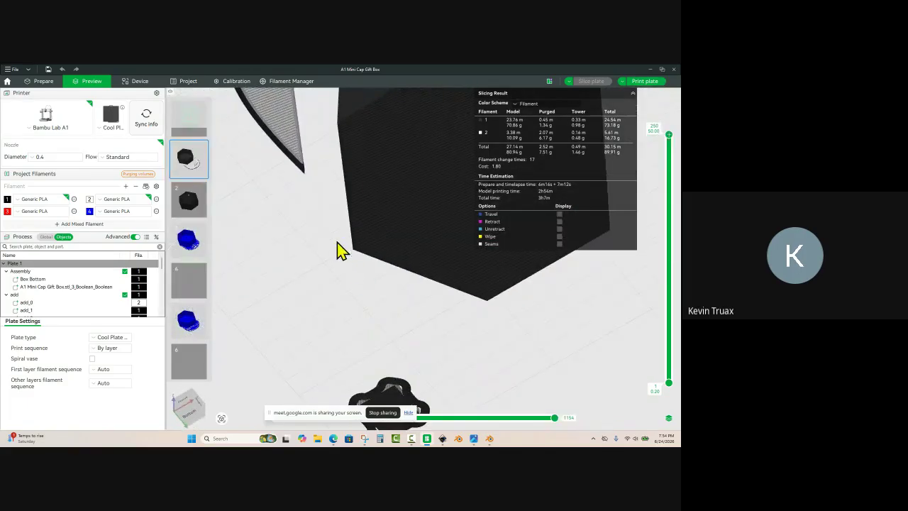
pyautogui.scroll(-5, 339, 298)
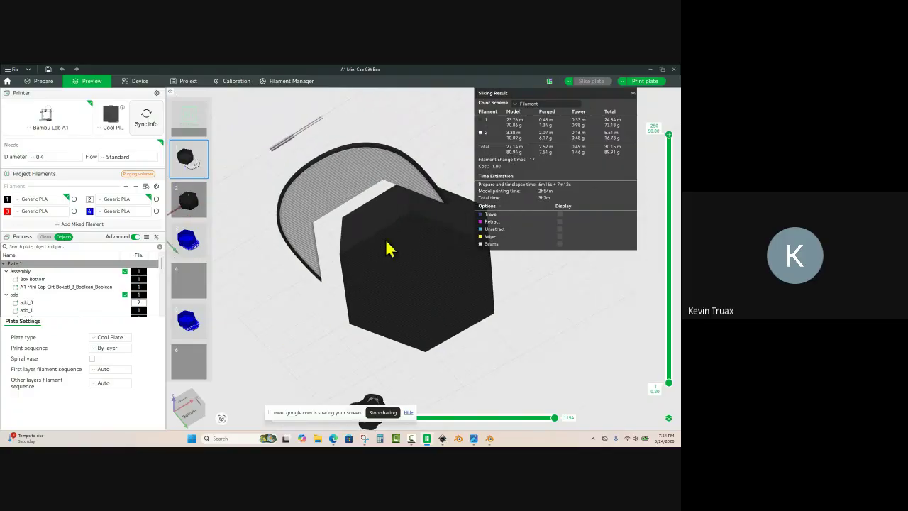
pyautogui.moveTo(395, 134); pyautogui.dragTo(307, 208)
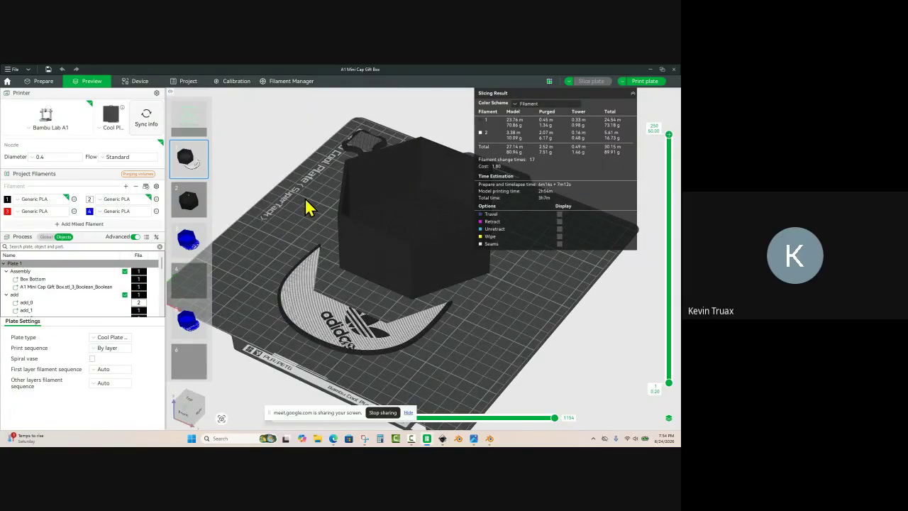
# Step: Return to the editable plate and examine the bill's inner edge next to the box bottom
pyautogui.click(37, 82)
pyautogui.moveTo(277, 230); pyautogui.dragTo(383, 312)
pyautogui.scroll(10, 376, 294)
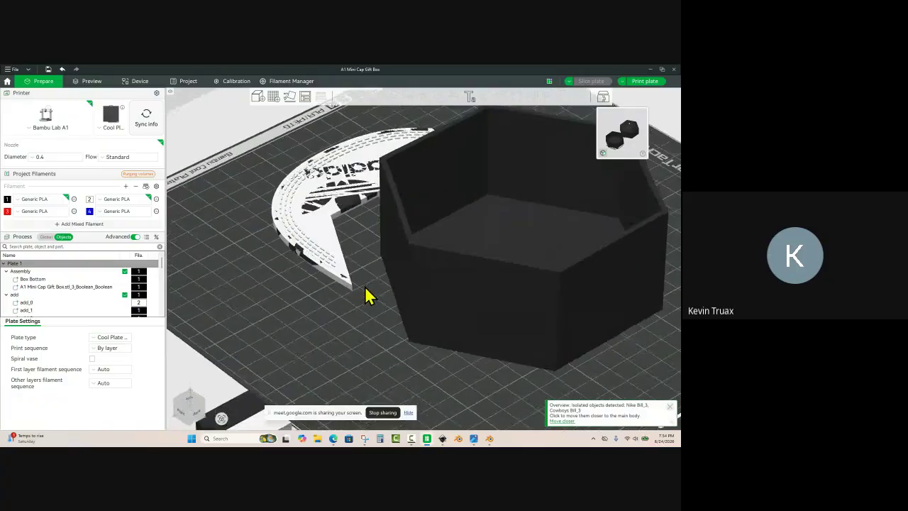
pyautogui.scroll(5, 348, 202)
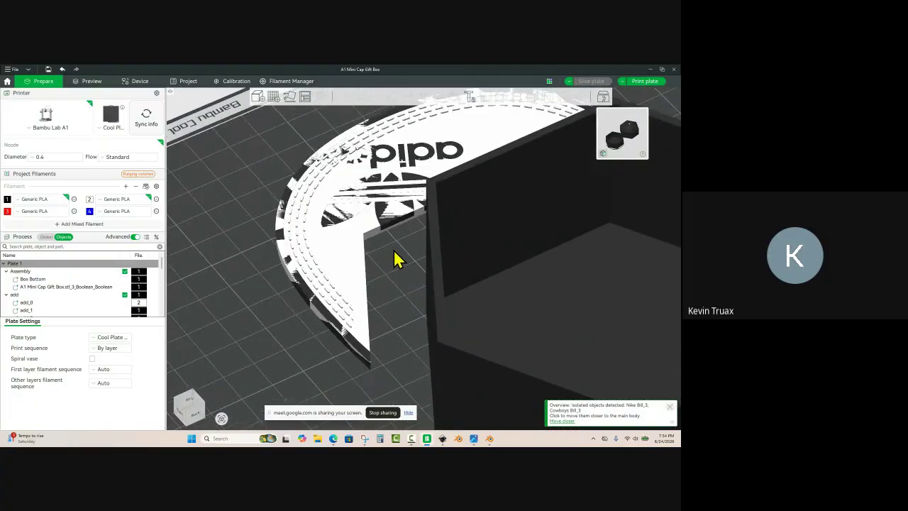
pyautogui.click(377, 234)
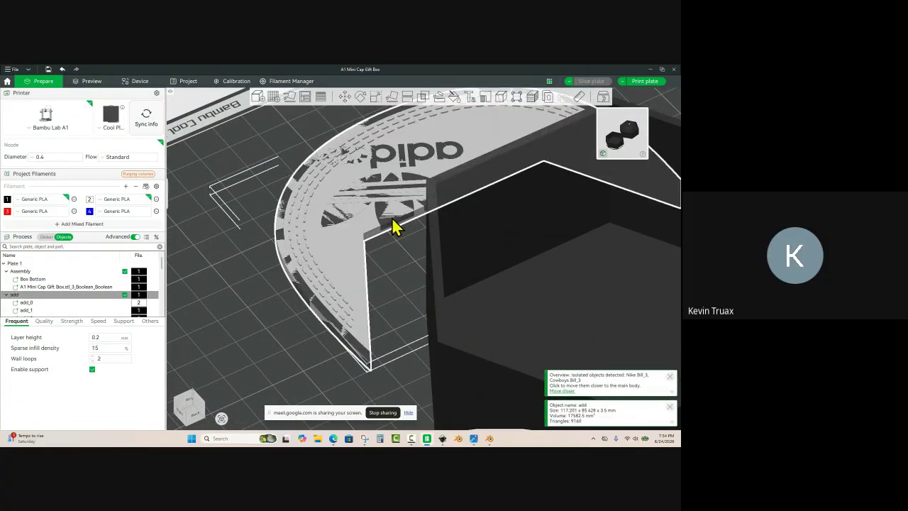
pyautogui.click(443, 97)
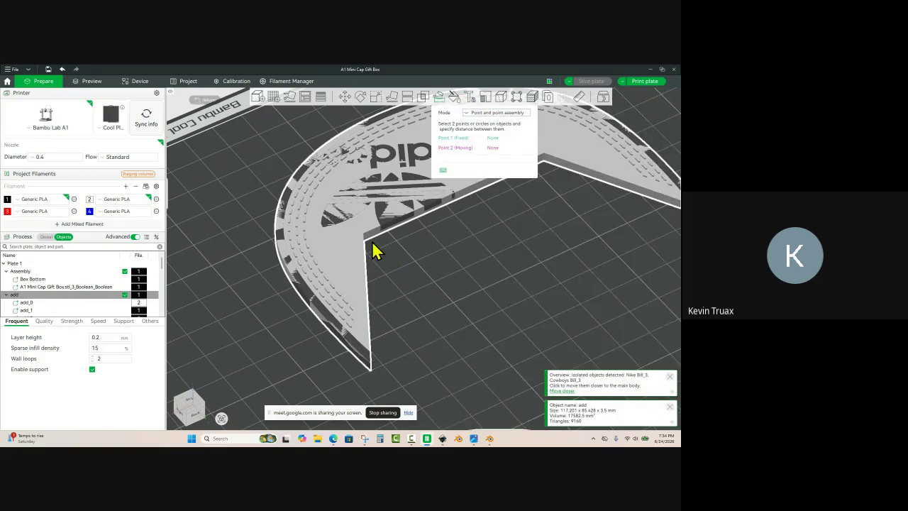
pyautogui.press('Escape')
pyautogui.click(410, 245)
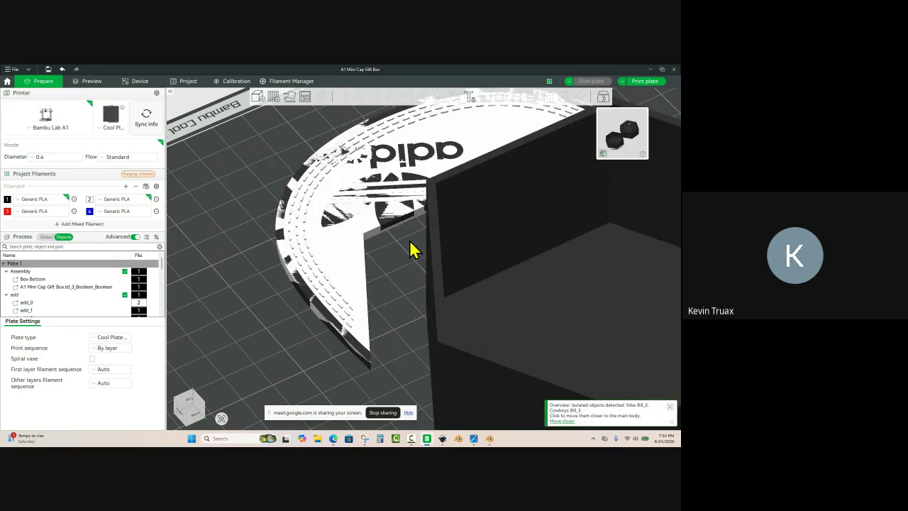
# Step: Select the add bill together with the box bottom and assemble them into one object
pyautogui.scroll(-3, 410, 244)
pyautogui.moveTo(289, 337); pyautogui.dragTo(369, 242)
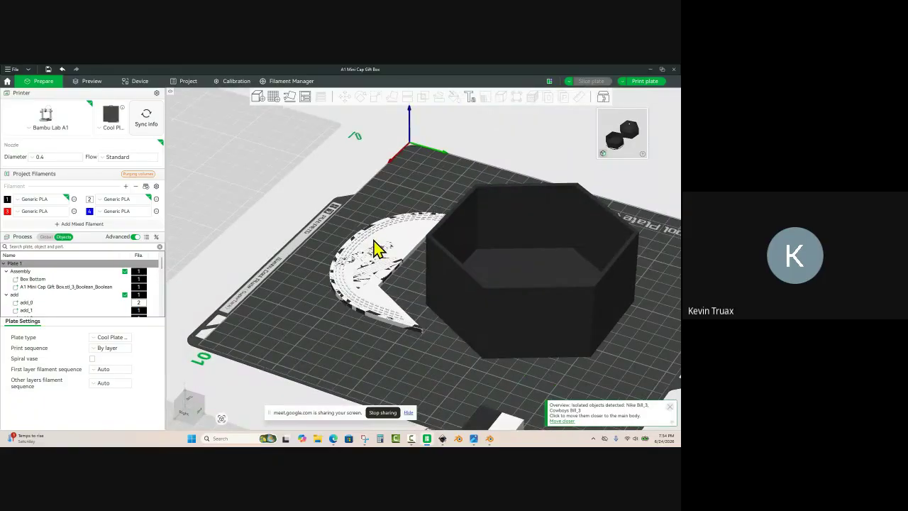
pyautogui.click(377, 248)
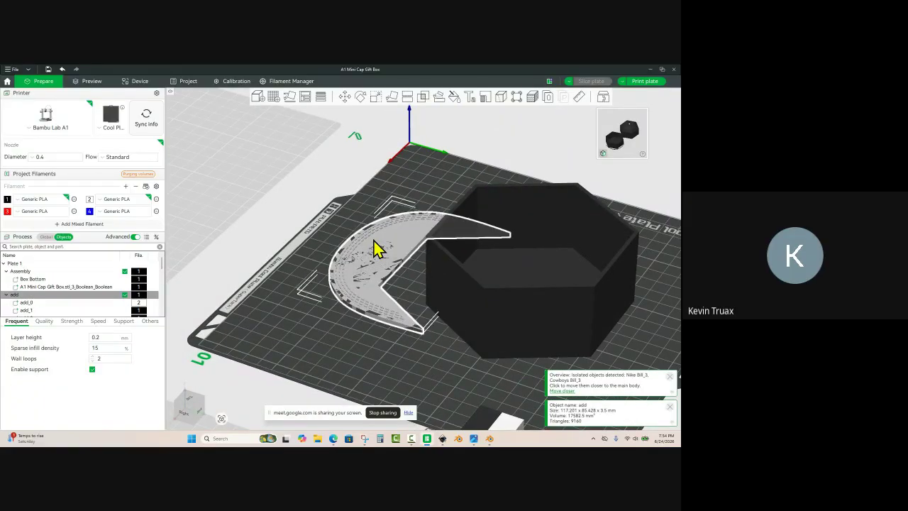
pyautogui.keyDown('ctrl'); pyautogui.click(491, 306); pyautogui.keyUp('ctrl')
pyautogui.rightClick(490, 298)
pyautogui.click(506, 303)
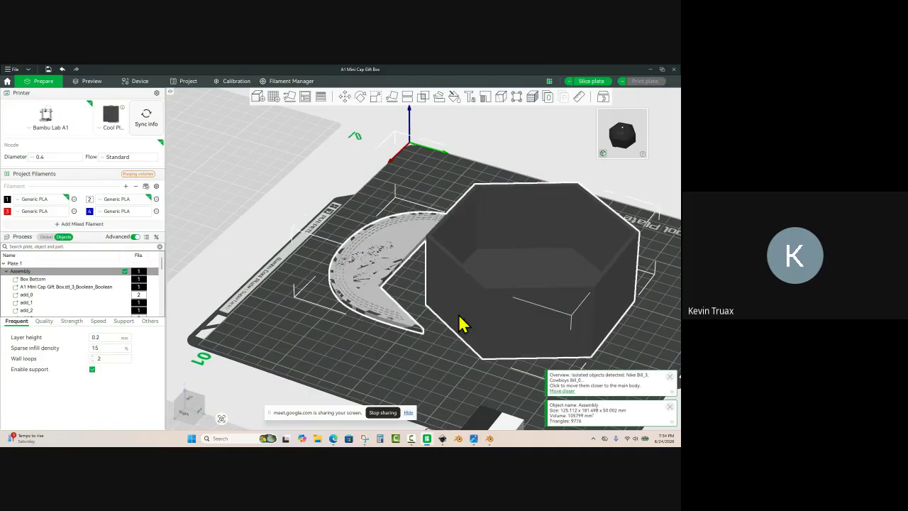
# Step: In a point and point assembly, pick the bill's inner corner as fixed point and the box's matching lower corner as moving point
pyautogui.click(452, 97)
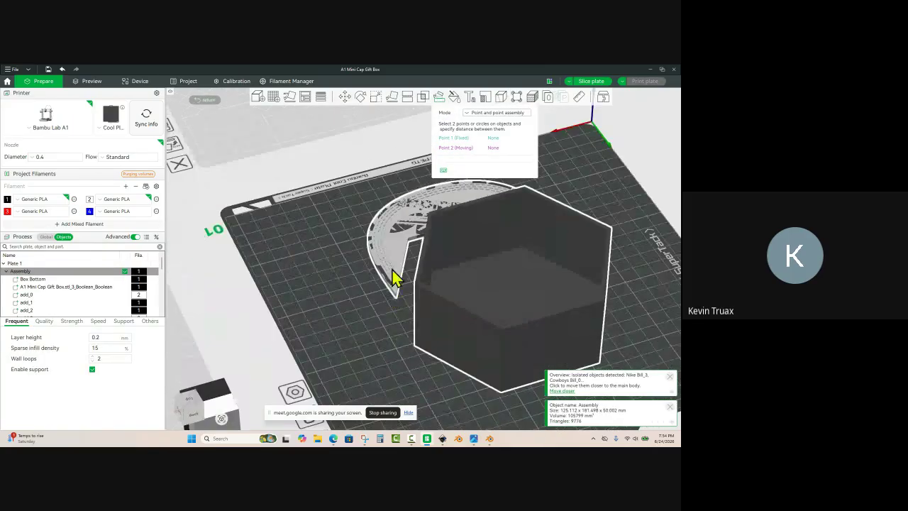
pyautogui.scroll(5, 398, 277)
pyautogui.scroll(2, 382, 213)
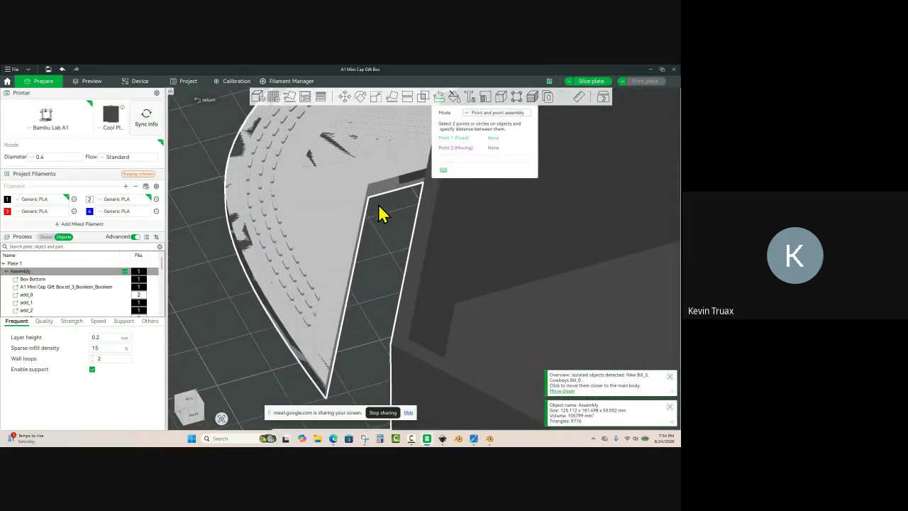
pyautogui.click(370, 197)
pyautogui.scroll(-3, 380, 219)
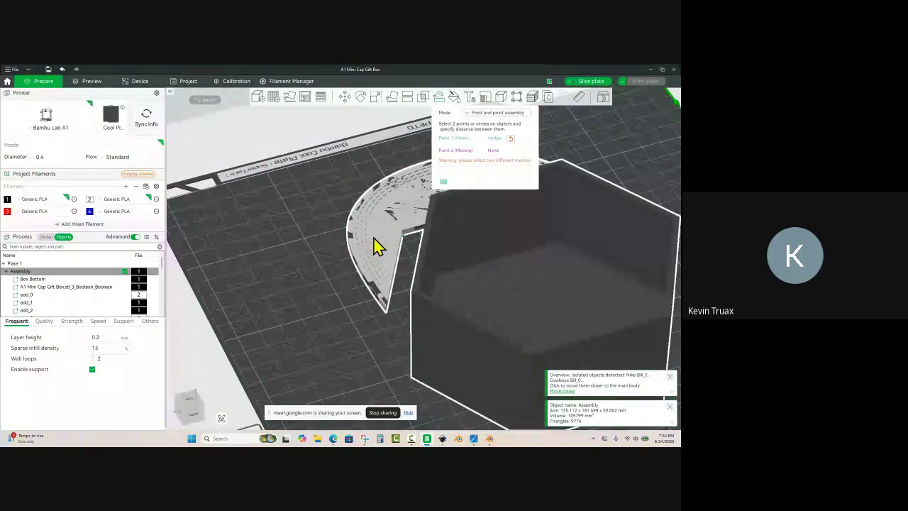
pyautogui.scroll(4, 386, 334)
pyautogui.scroll(-3, 393, 329)
pyautogui.scroll(4, 397, 317)
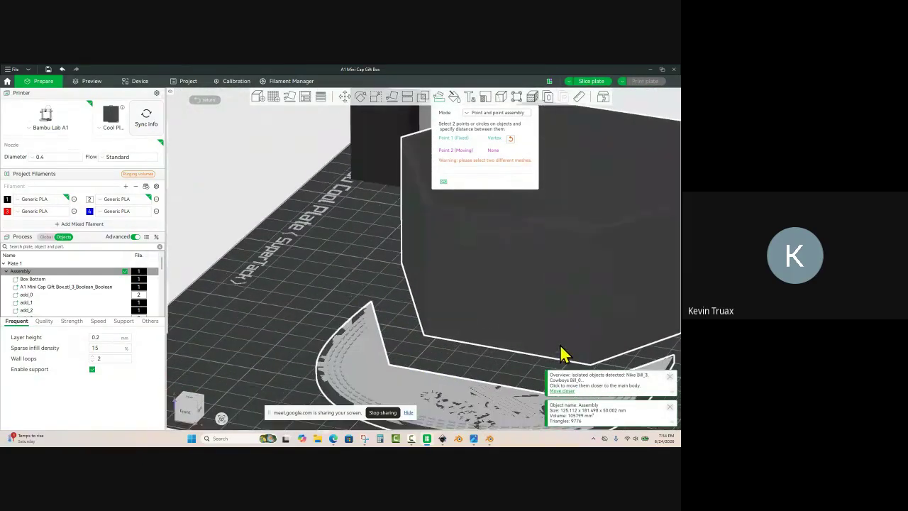
pyautogui.moveTo(495, 360); pyautogui.dragTo(308, 253, button='right')
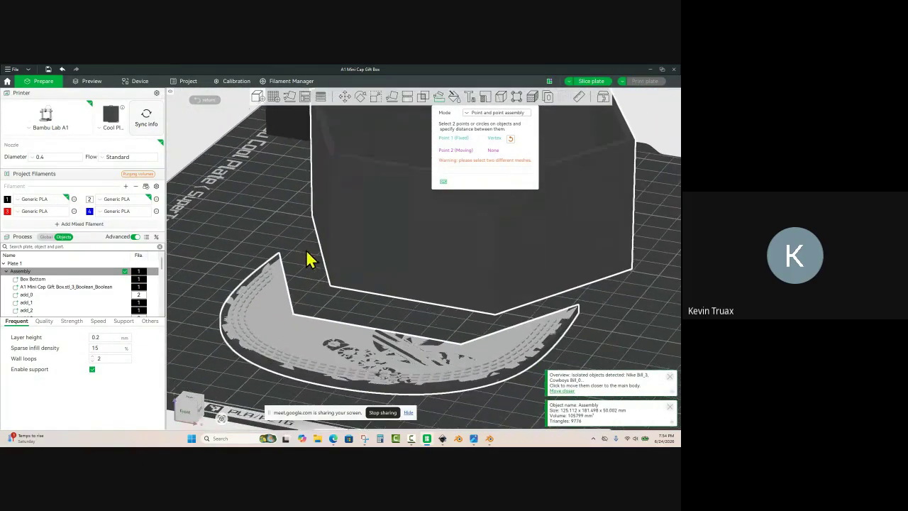
pyautogui.click(495, 314)
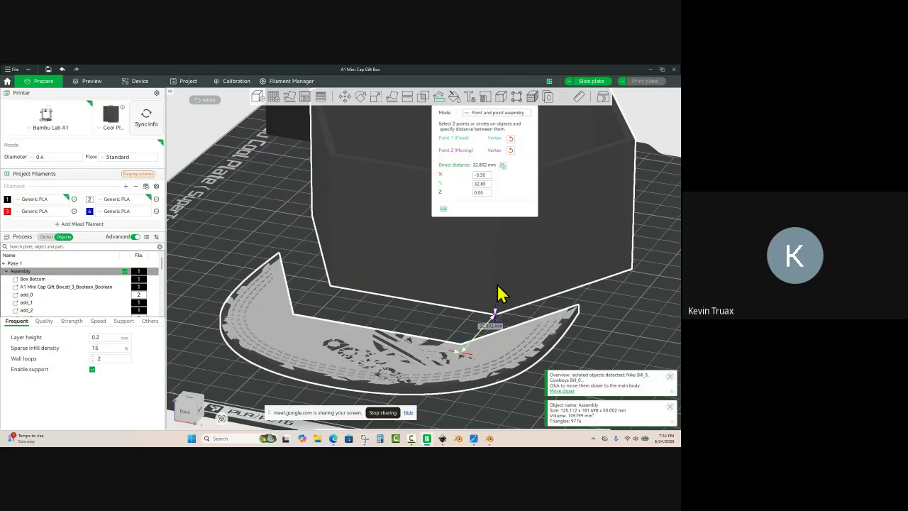
# Step: Set the X and Y distances between the bill and box points to 0 mm and finish the assembly
pyautogui.click(488, 176)
pyautogui.press('Tab')
pyautogui.write('0')
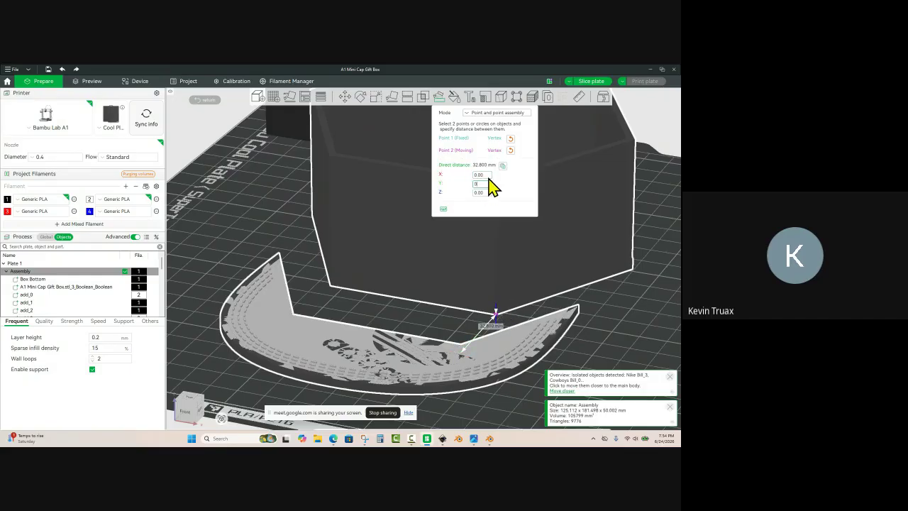
pyautogui.press('Return')
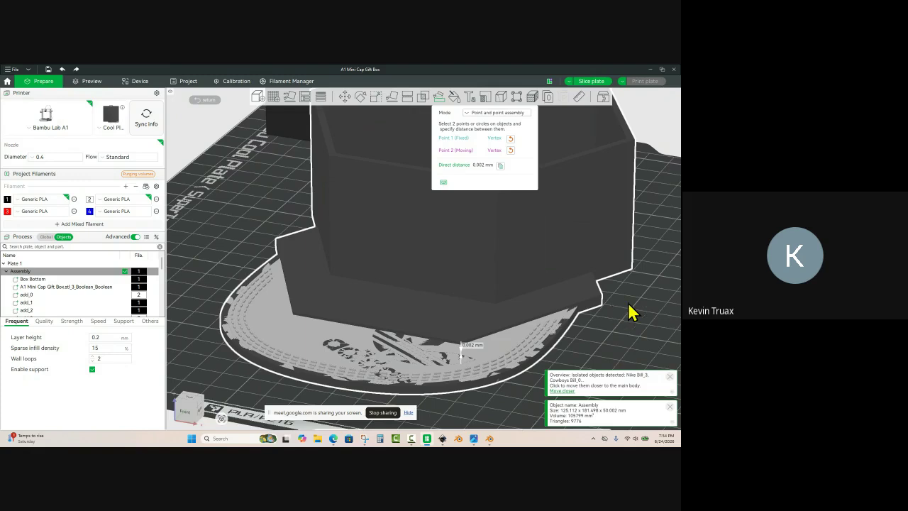
pyautogui.scroll(-2, 627, 311)
pyautogui.moveTo(624, 310); pyautogui.dragTo(596, 321)
pyautogui.click(575, 333)
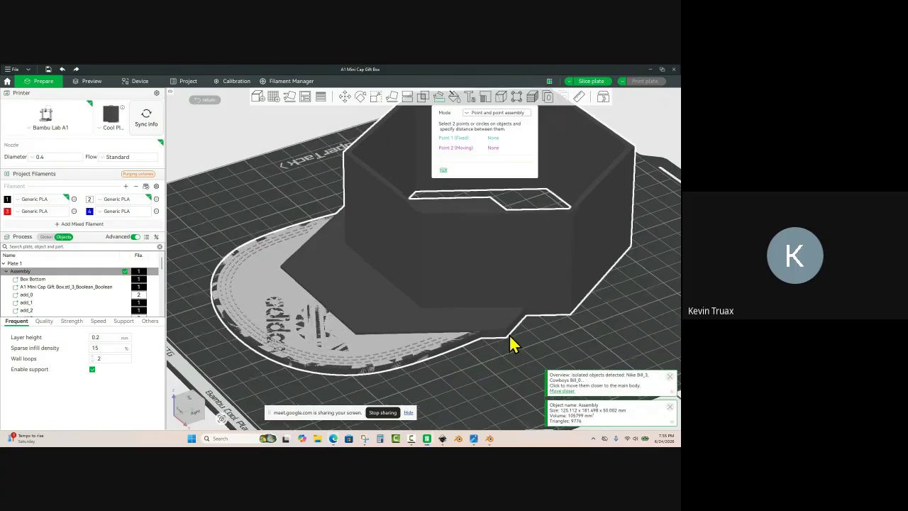
pyautogui.press('Escape')
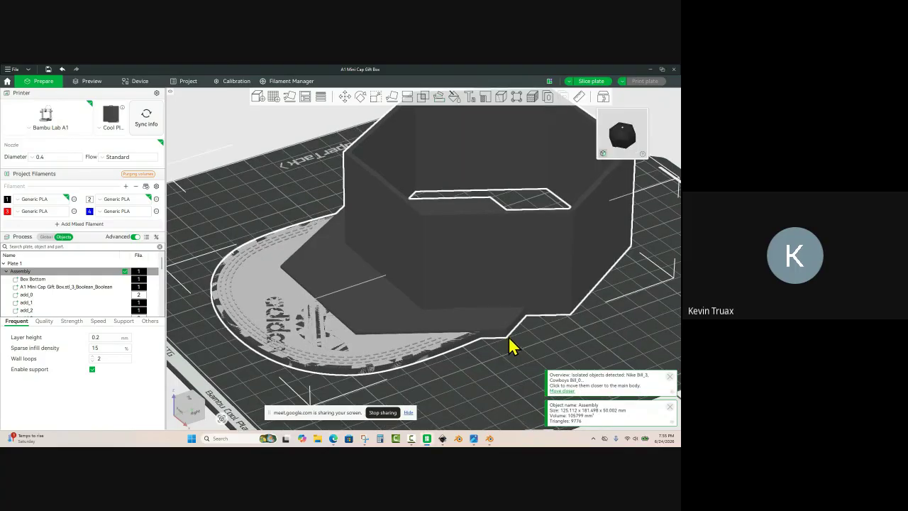
# Step: Join the box walls' lower corner to the matching corner of the shifted base piece with X and Y distances of 0 mm
pyautogui.click(440, 100)
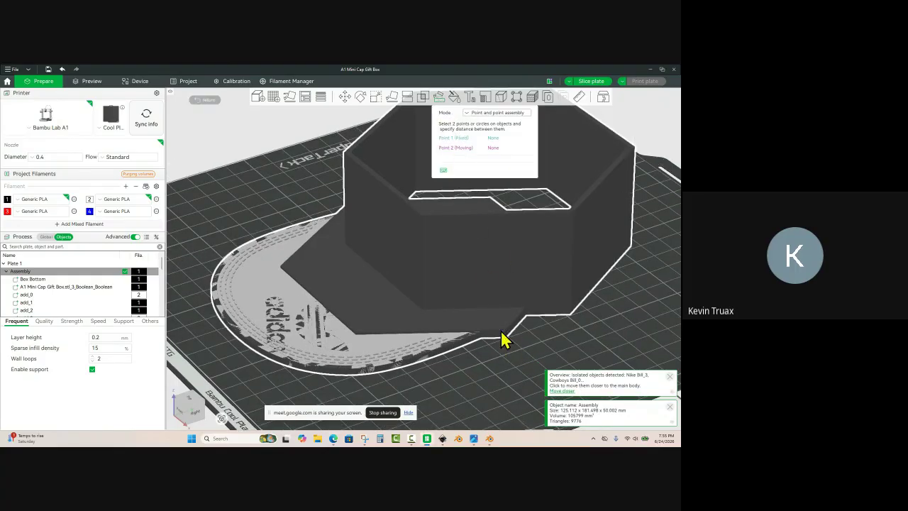
pyautogui.scroll(2, 507, 346)
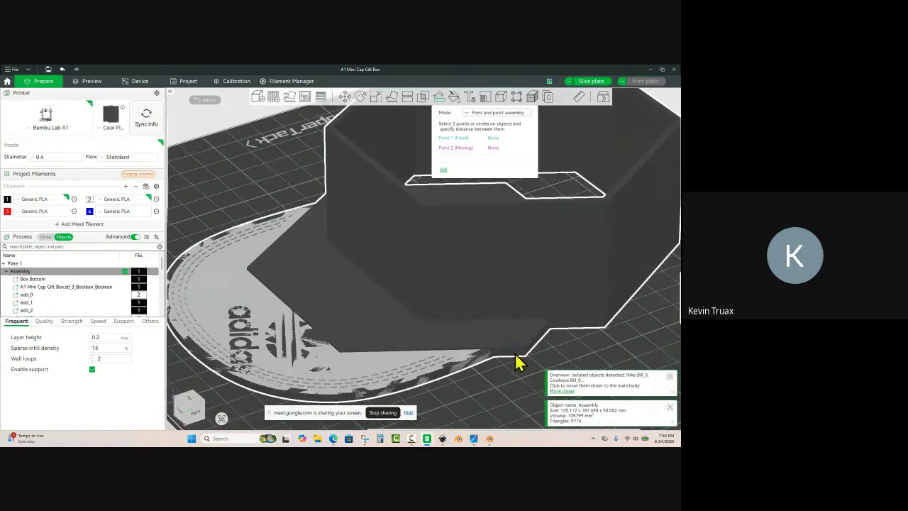
pyautogui.click(526, 356)
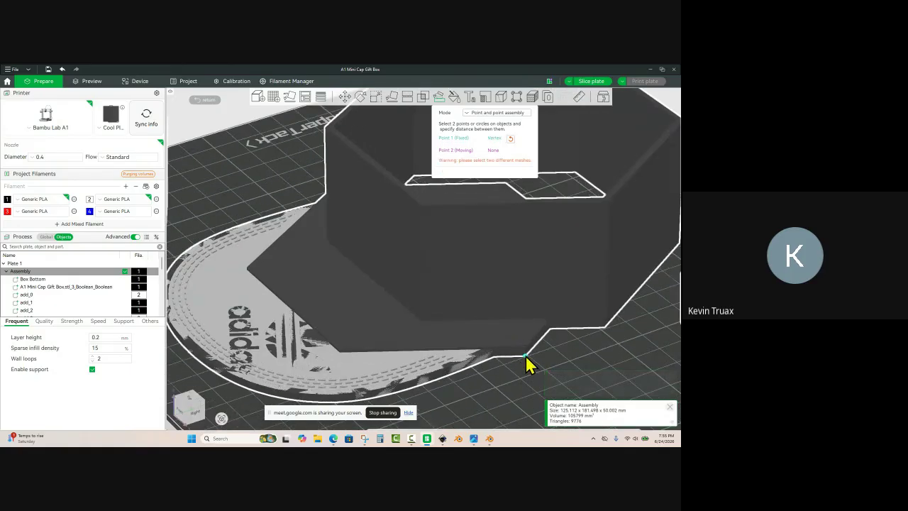
pyautogui.click(604, 329)
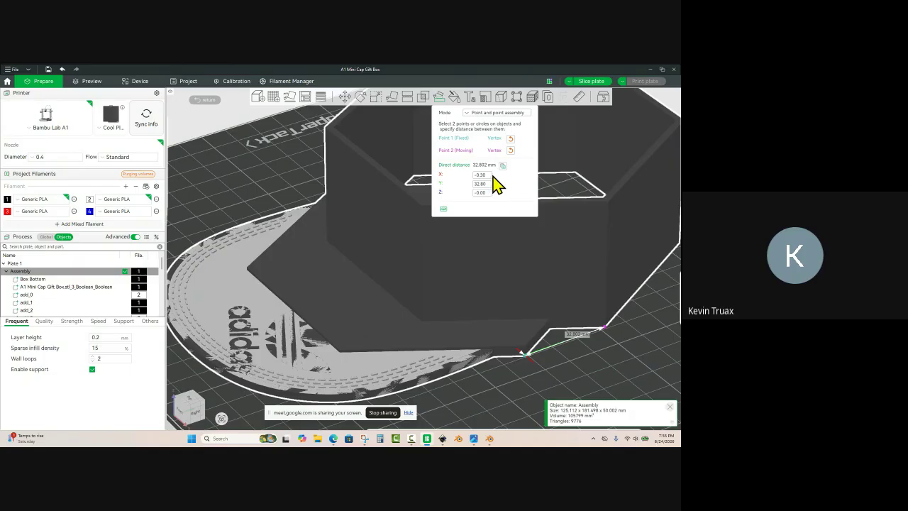
pyautogui.press('Tab')
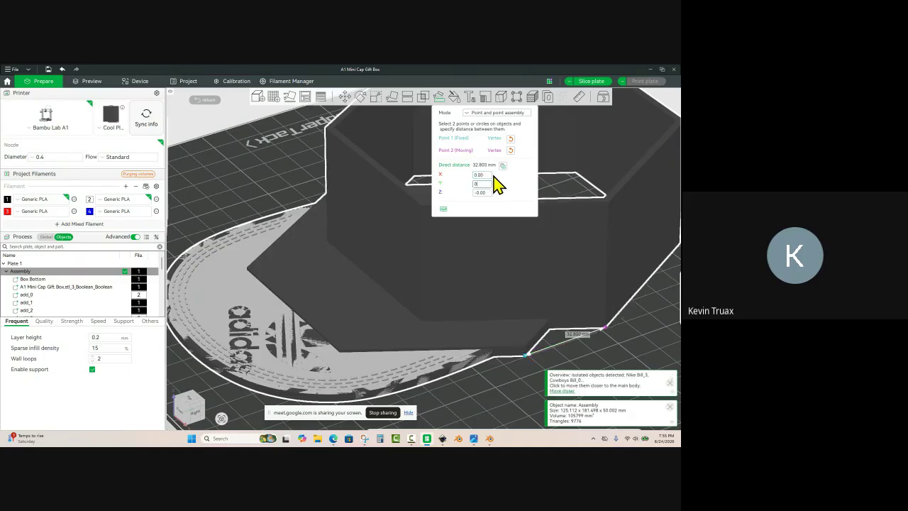
pyautogui.write('0')
pyautogui.press('Tab')
pyautogui.scroll(-1, 560, 223)
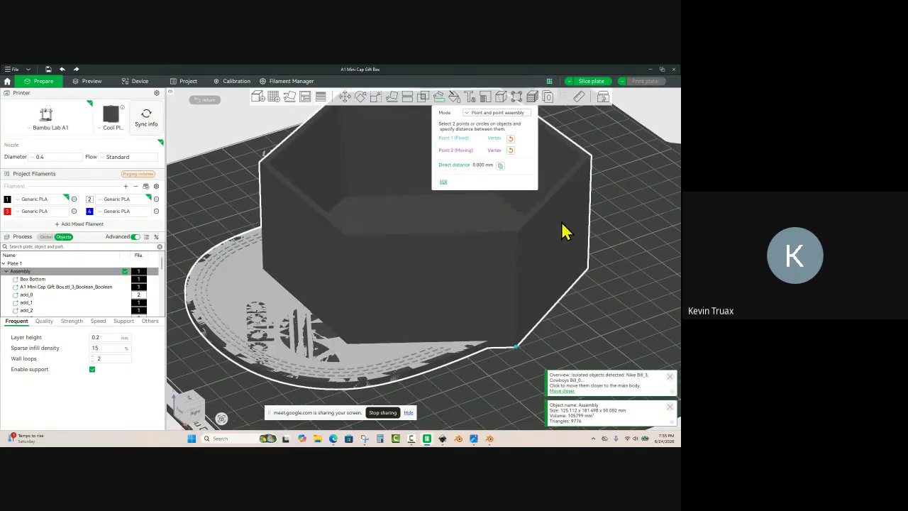
pyautogui.click(597, 291)
pyautogui.press('Escape')
pyautogui.press('Escape')
# Step: Slice plate 1 with the bill joined to the box bottom
pyautogui.scroll(-6, 502, 218)
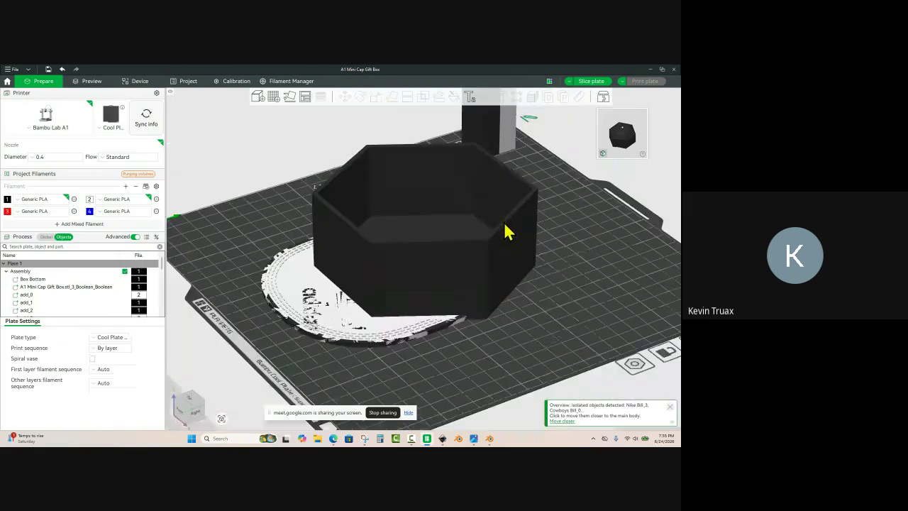
pyautogui.moveTo(482, 318); pyautogui.dragTo(490, 326)
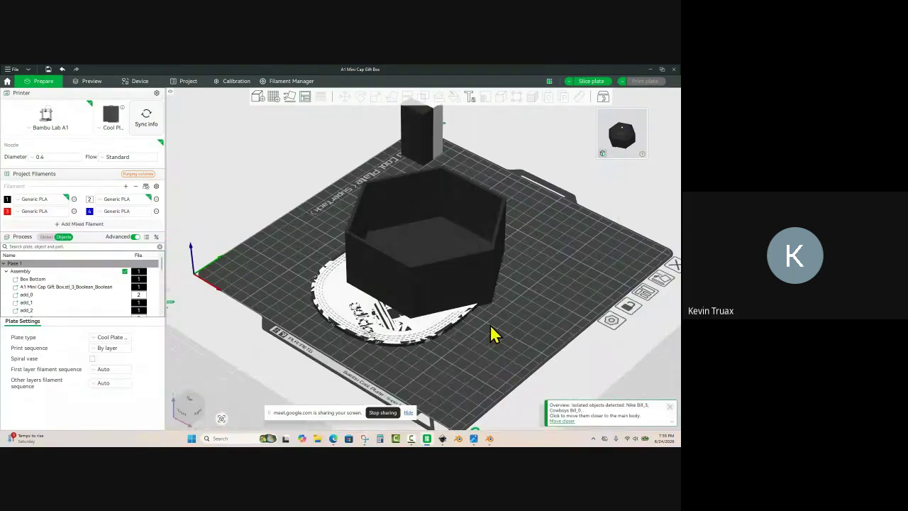
pyautogui.click(586, 83)
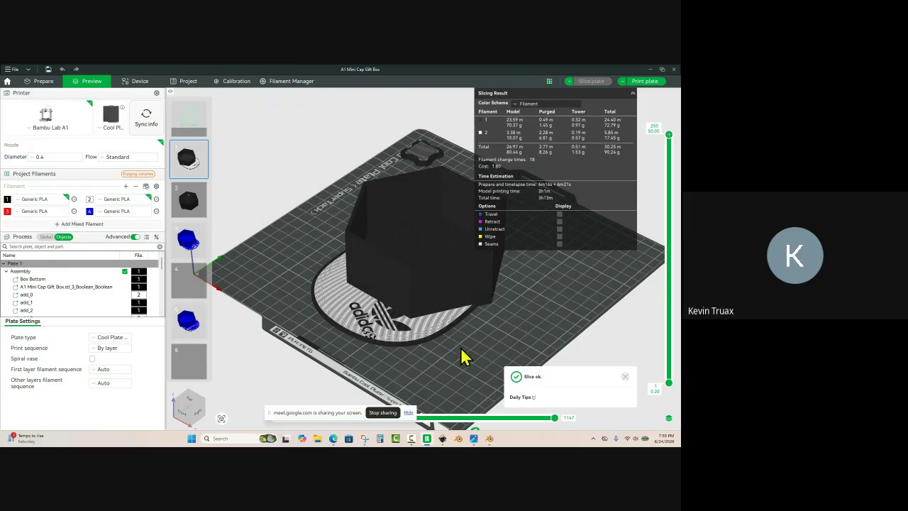
# Step: Examine the sliced cap up close, checking the Adidas logo, the stitching and where the bill meets the box
pyautogui.moveTo(462, 357)
pyautogui.mouseDown()
pyautogui.moveTo(480, 357)
pyautogui.moveTo(475, 364)
pyautogui.mouseUp()
pyautogui.scroll(8, 518, 348)
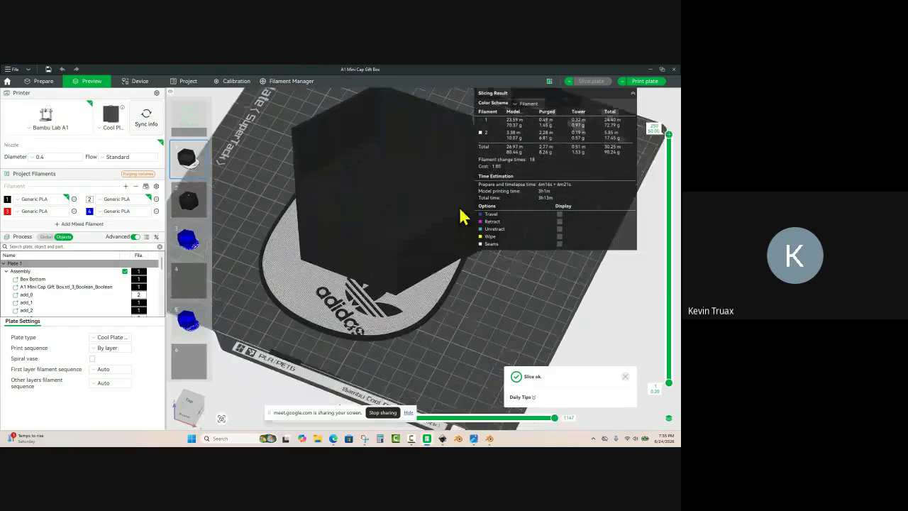
pyautogui.scroll(-1, 450, 334)
pyautogui.moveTo(233, 296); pyautogui.dragTo(340, 264, button='right')
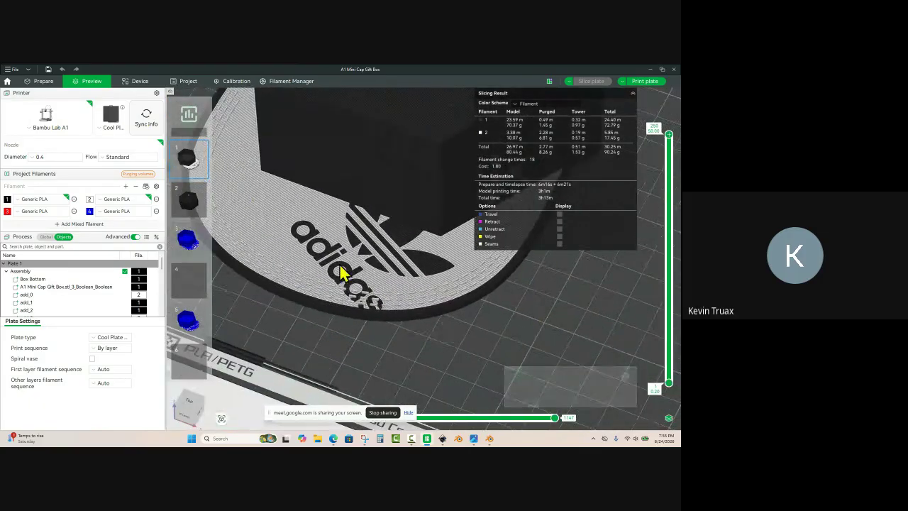
pyautogui.scroll(6, 294, 254)
pyautogui.scroll(-3, 395, 246)
pyautogui.scroll(-4, 326, 361)
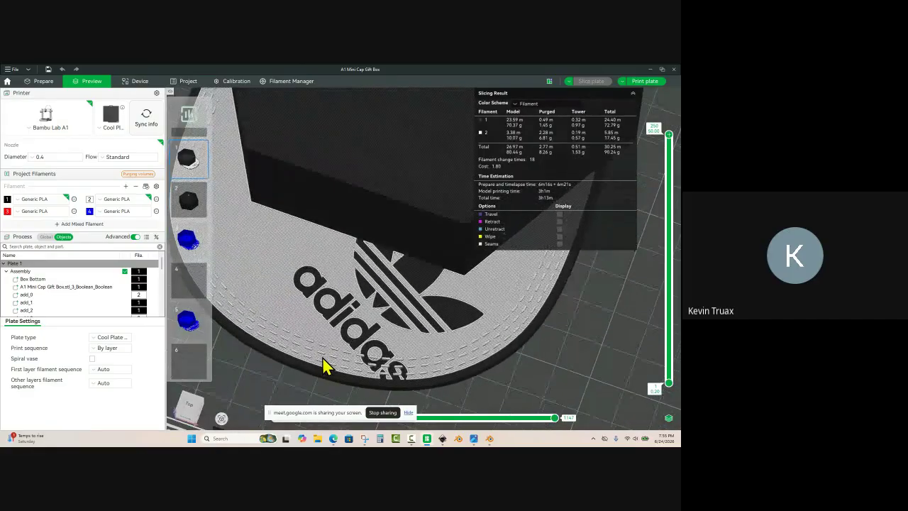
pyautogui.moveTo(328, 367); pyautogui.dragTo(444, 215)
pyautogui.scroll(3, 270, 370)
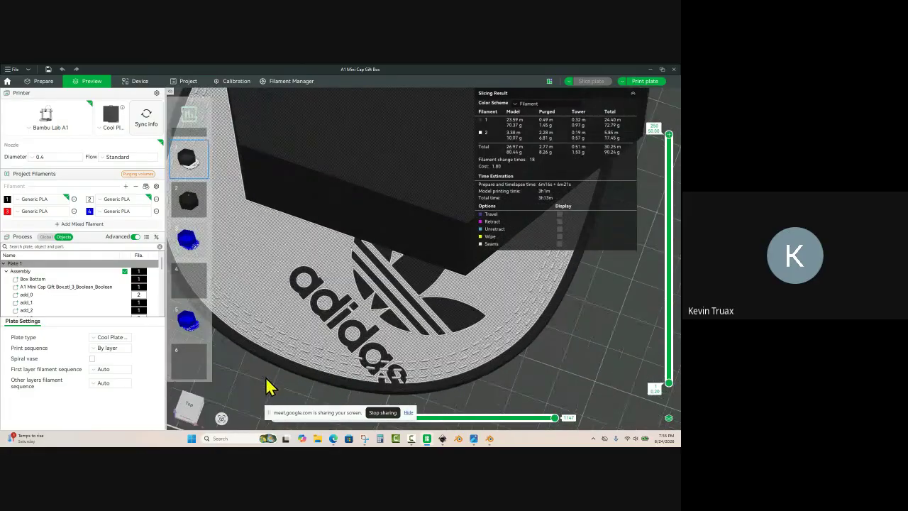
# Step: Inspect the last letters of the Adidas wordmark in the sliced preview, where they overlap the stitching near the bill's edge
pyautogui.moveTo(267, 378); pyautogui.dragTo(400, 257, button='right')
pyautogui.scroll(3, 439, 209)
pyautogui.scroll(2, 431, 177)
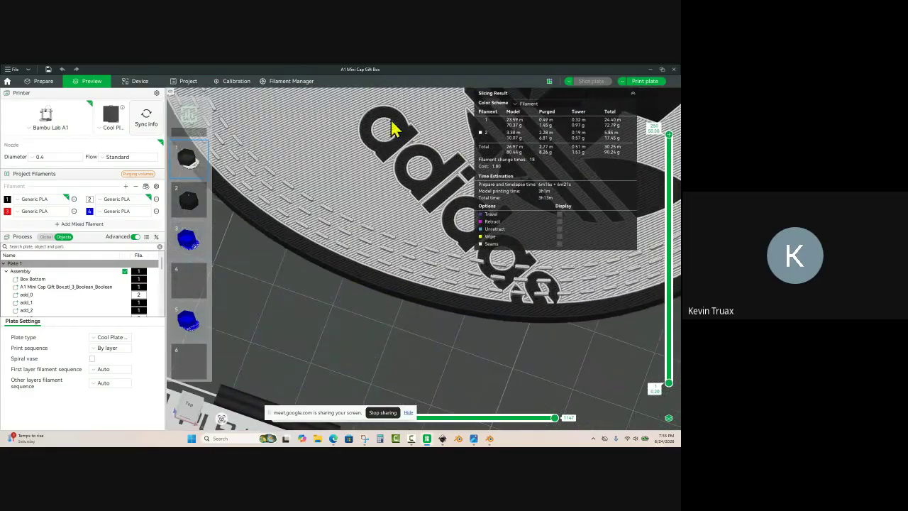
pyautogui.scroll(-3, 274, 201)
pyautogui.moveTo(475, 338); pyautogui.dragTo(397, 191)
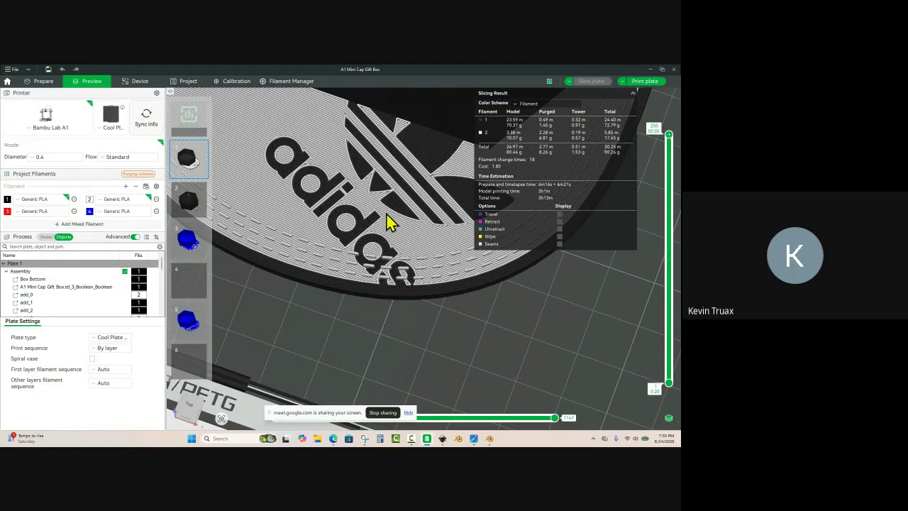
pyautogui.scroll(-3, 398, 211)
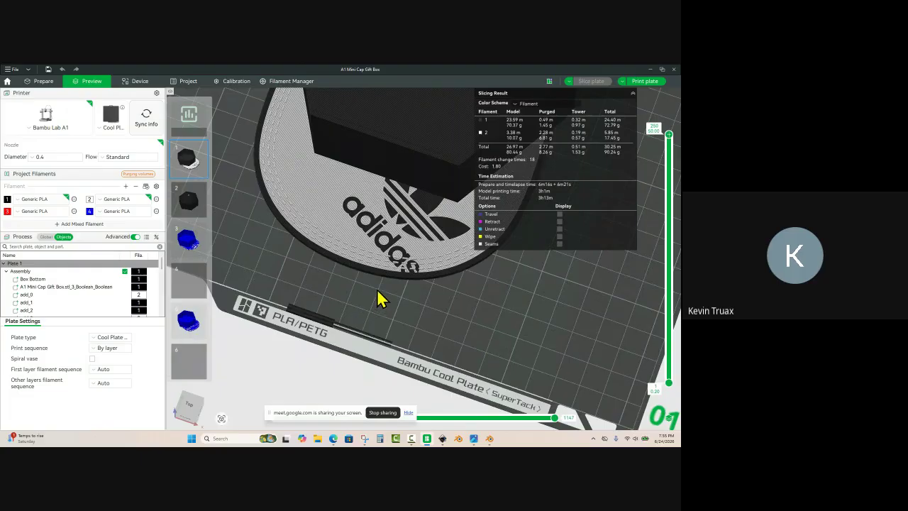
pyautogui.click(41, 82)
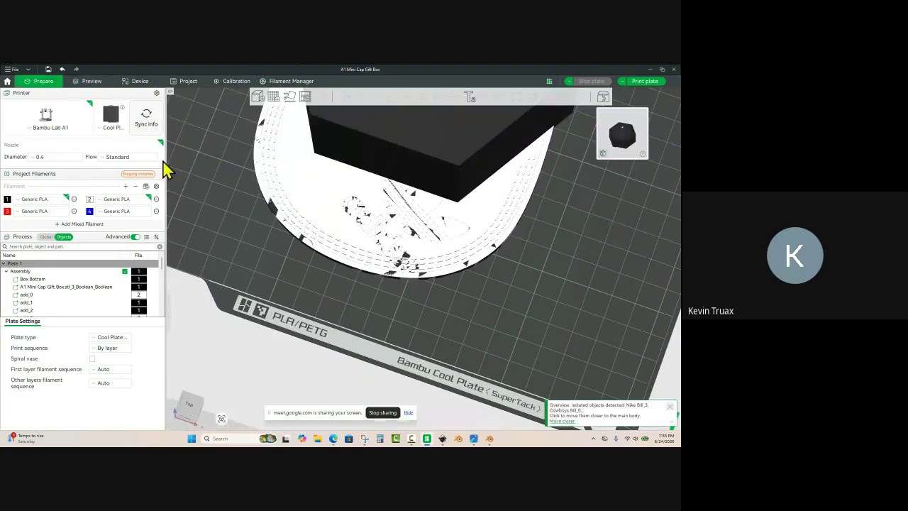
pyautogui.click(47, 237)
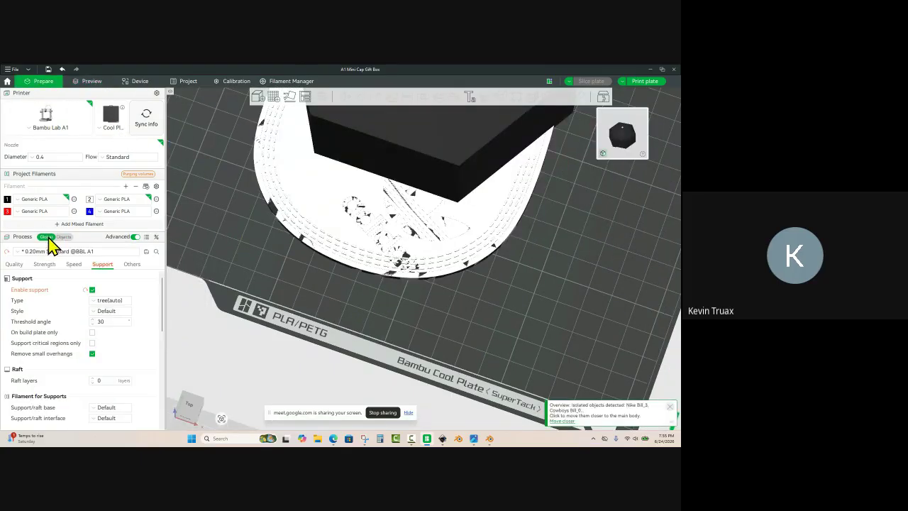
pyautogui.click(83, 252)
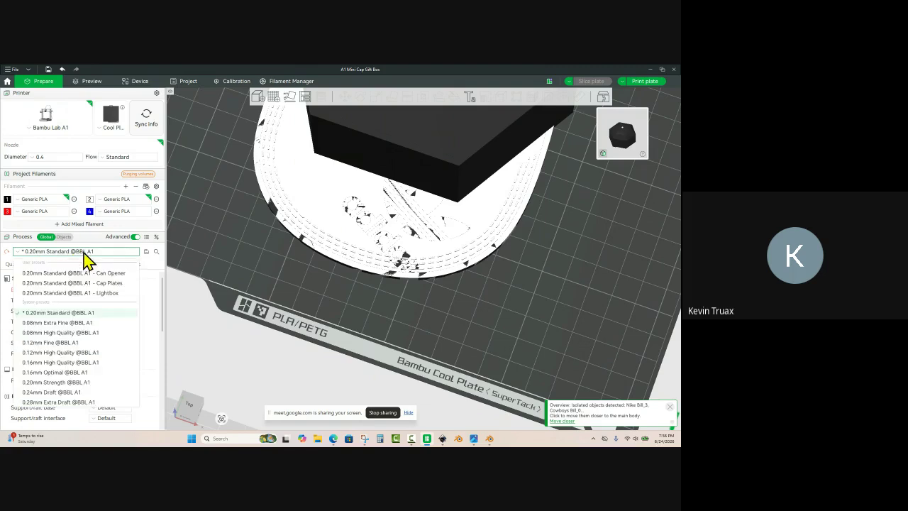
pyautogui.click(108, 283)
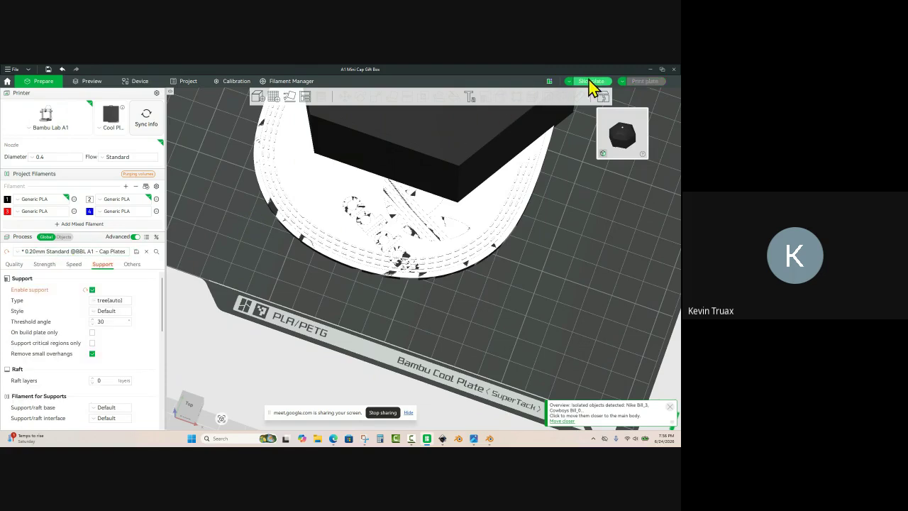
pyautogui.hotkey('ctrl', 'r')
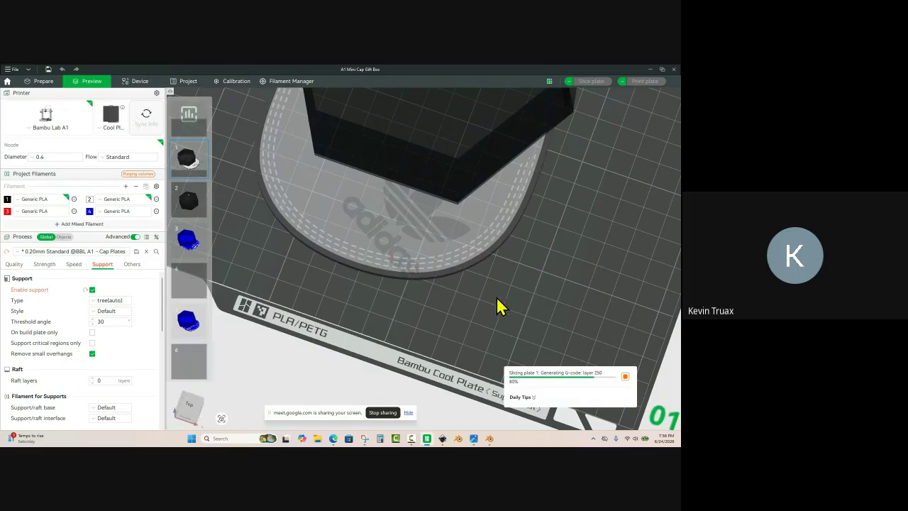
# Step: Examine the bill sliced with the Cap Plates preset, comparing the Adidas lettering, surface and stitching detail up close
pyautogui.moveTo(487, 303)
pyautogui.mouseDown()
pyautogui.moveTo(479, 301)
pyautogui.moveTo(486, 295)
pyautogui.mouseUp()
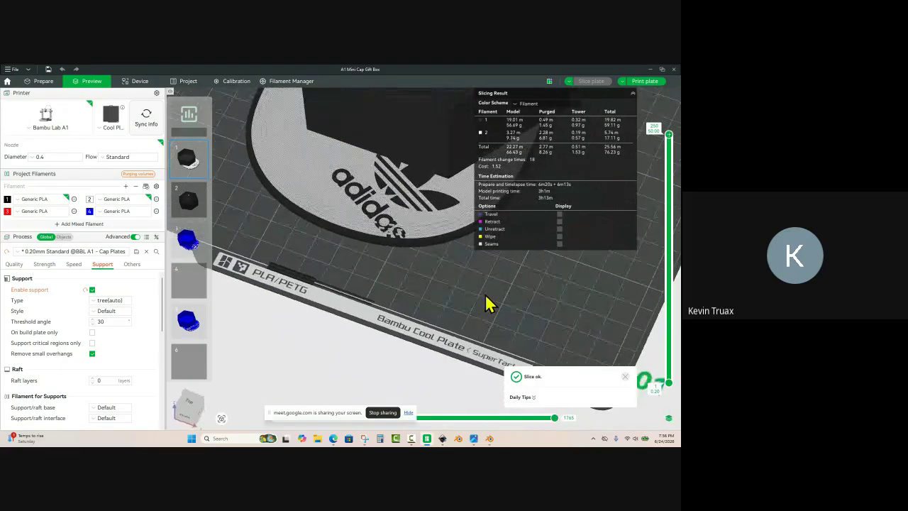
pyautogui.scroll(4, 349, 200)
pyautogui.moveTo(310, 276); pyautogui.dragTo(379, 324, button='right')
pyautogui.scroll(6, 357, 146)
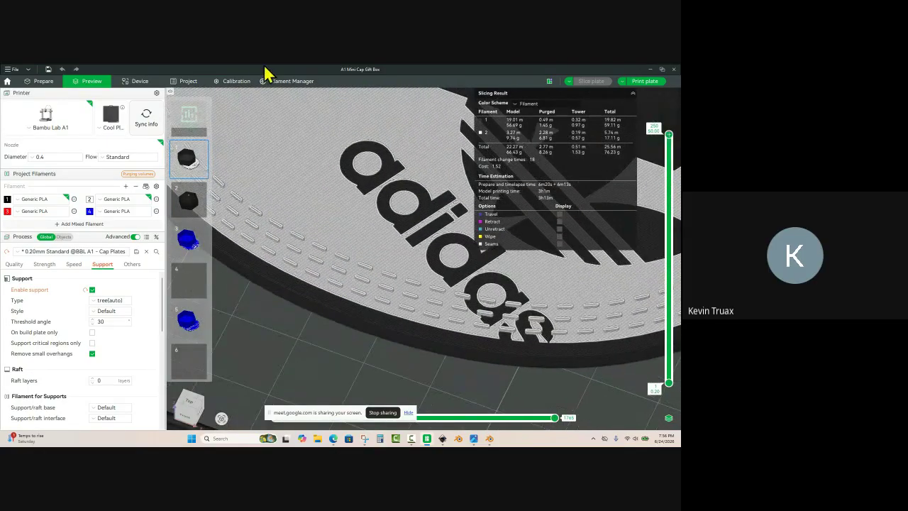
pyautogui.scroll(4, 328, 135)
pyautogui.scroll(-3, 342, 136)
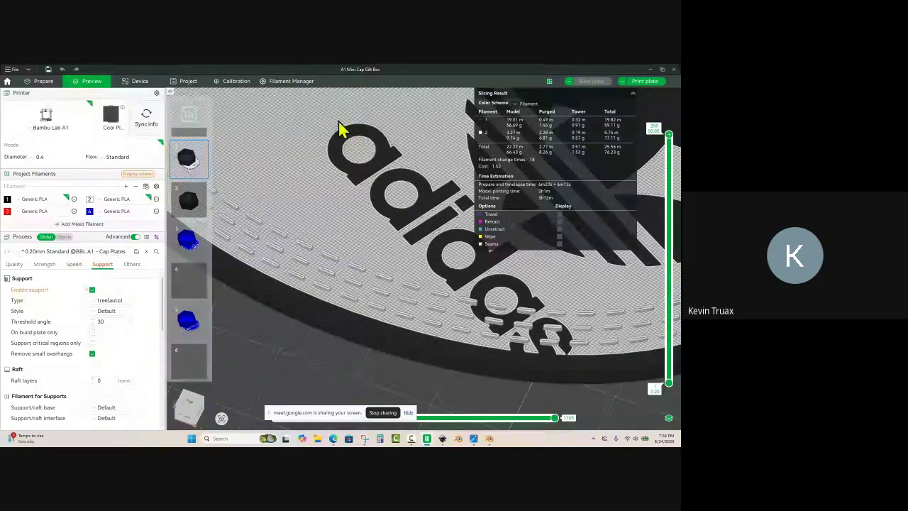
pyautogui.scroll(-2, 342, 179)
pyautogui.moveTo(285, 329); pyautogui.dragTo(287, 332)
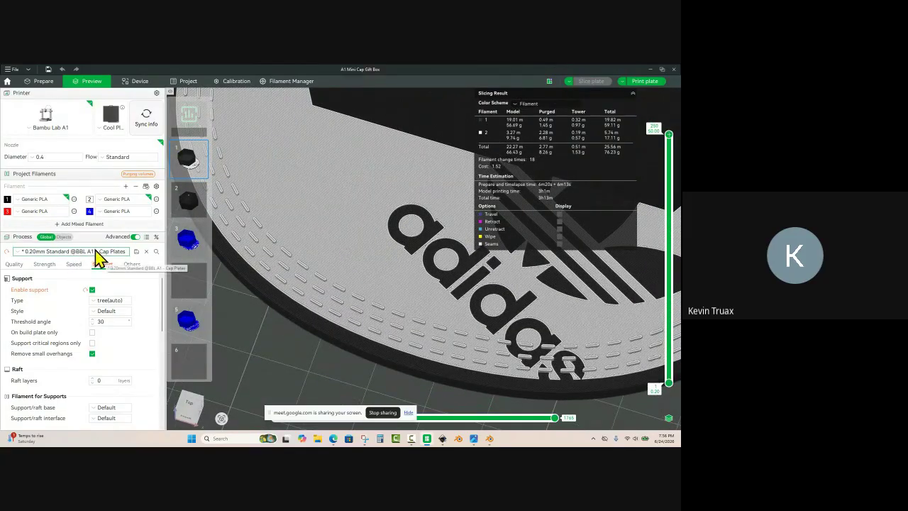
# Step: Review the line width settings of the Cap Plates preset against the sliced bill
pyautogui.click(15, 265)
pyautogui.scroll(-2, 64, 305)
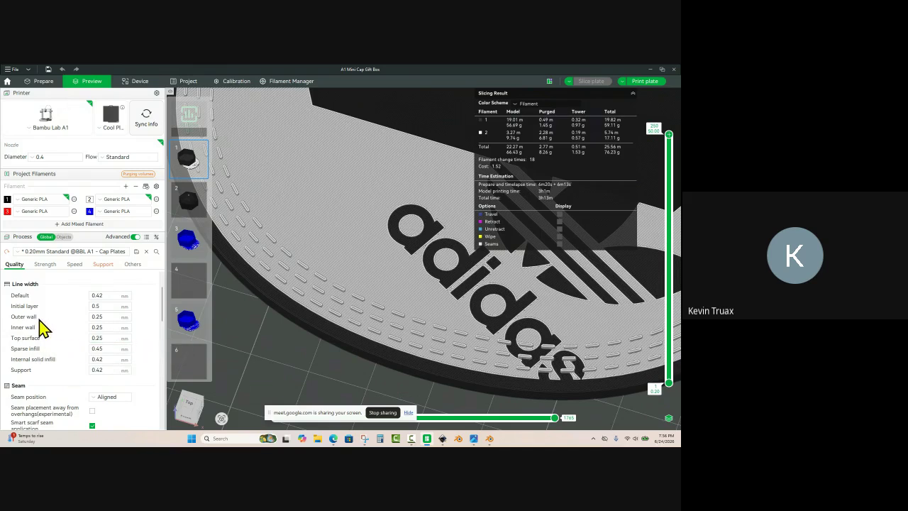
pyautogui.scroll(-5, 445, 278)
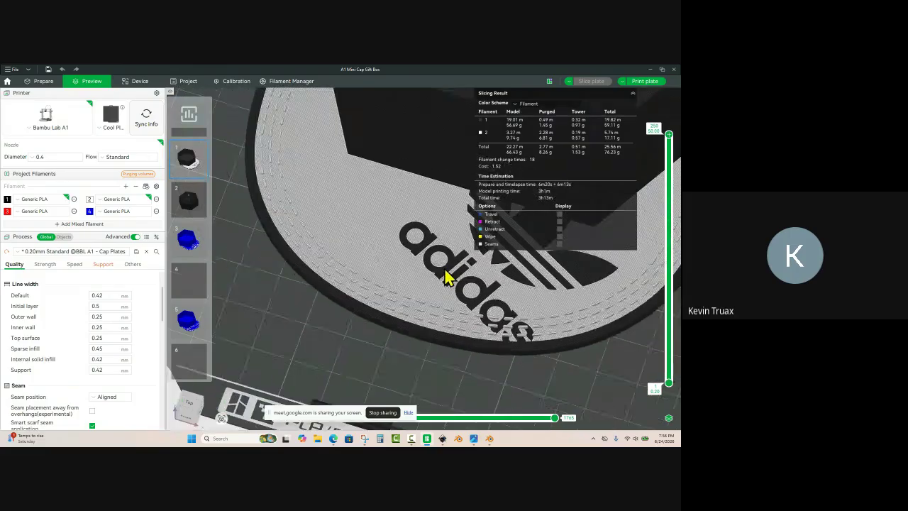
pyautogui.moveTo(360, 308); pyautogui.dragTo(227, 339, button='right')
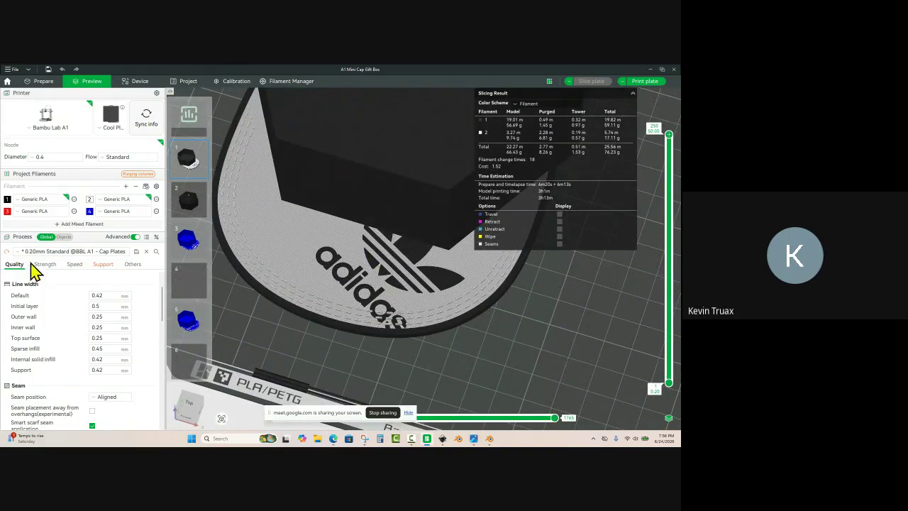
pyautogui.click(69, 252)
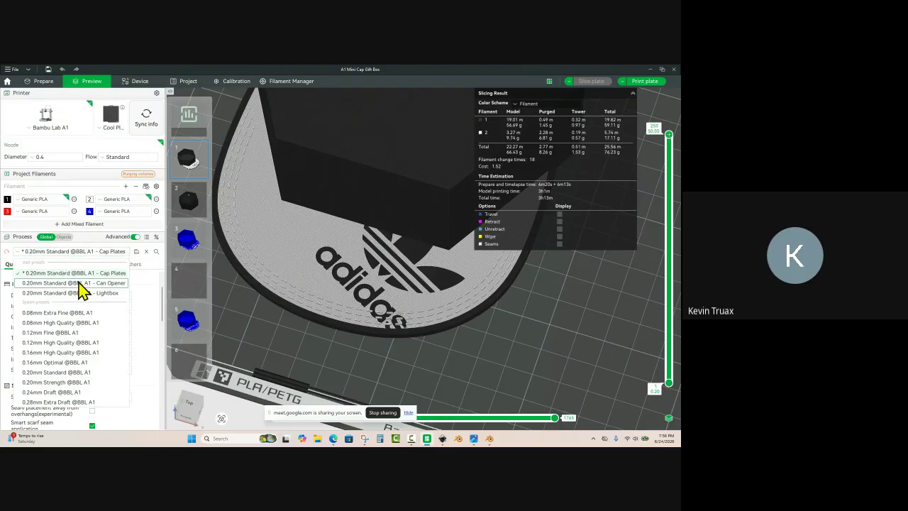
pyautogui.click(81, 373)
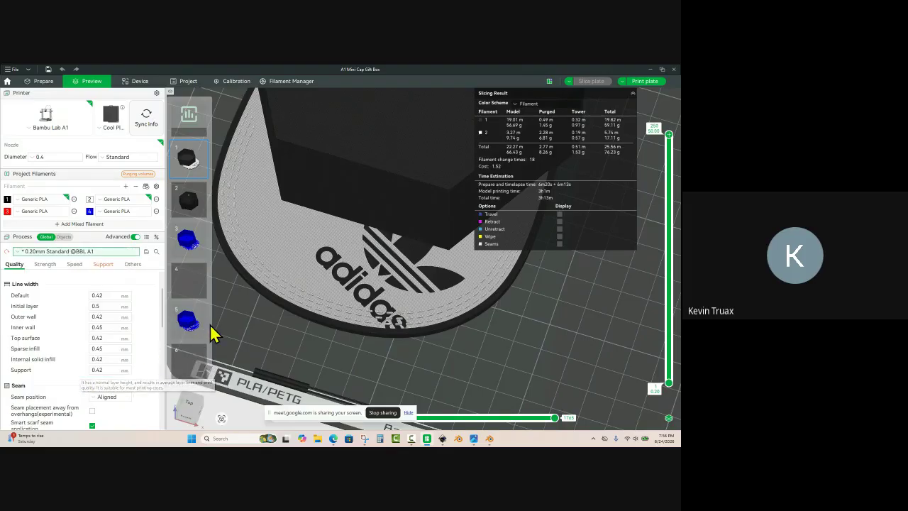
pyautogui.click(595, 82)
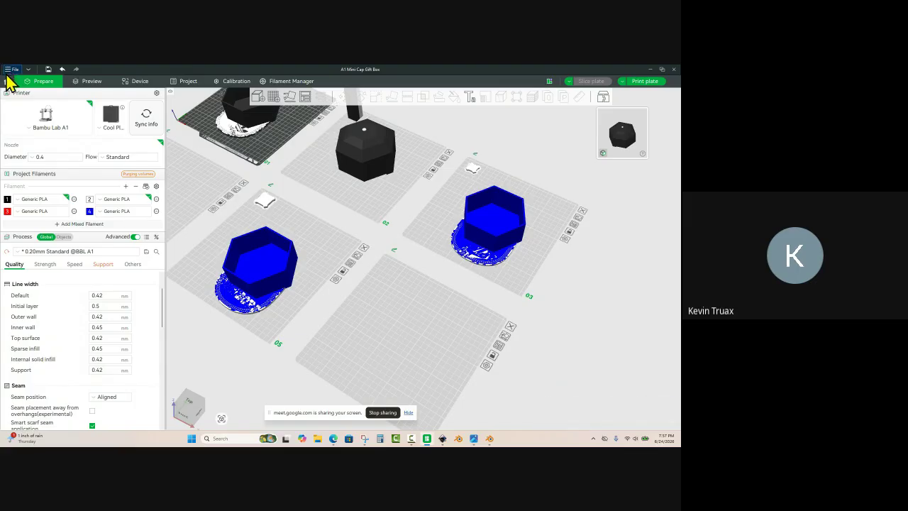
# Step: Save the project to the Desktop as A1 Mini Cap Gift Box.3mf
pyautogui.click(13, 70)
pyautogui.click(37, 112)
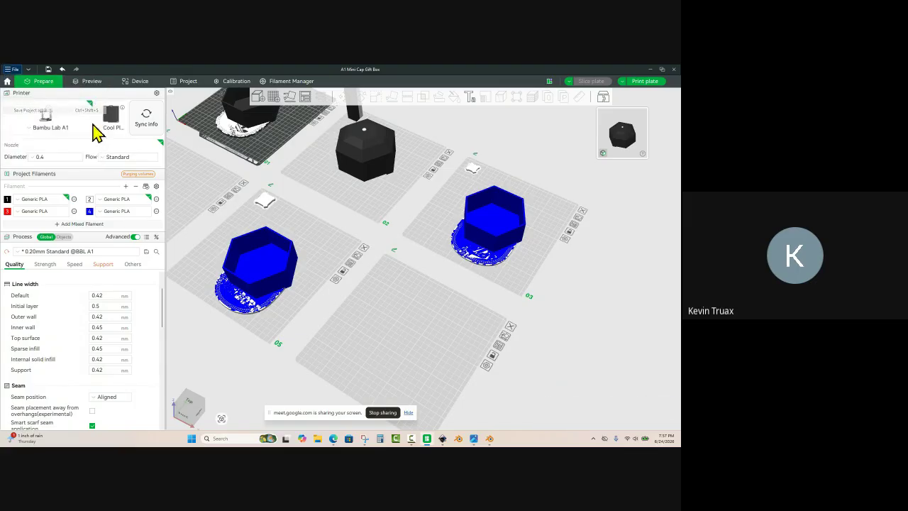
pyautogui.click(33, 159)
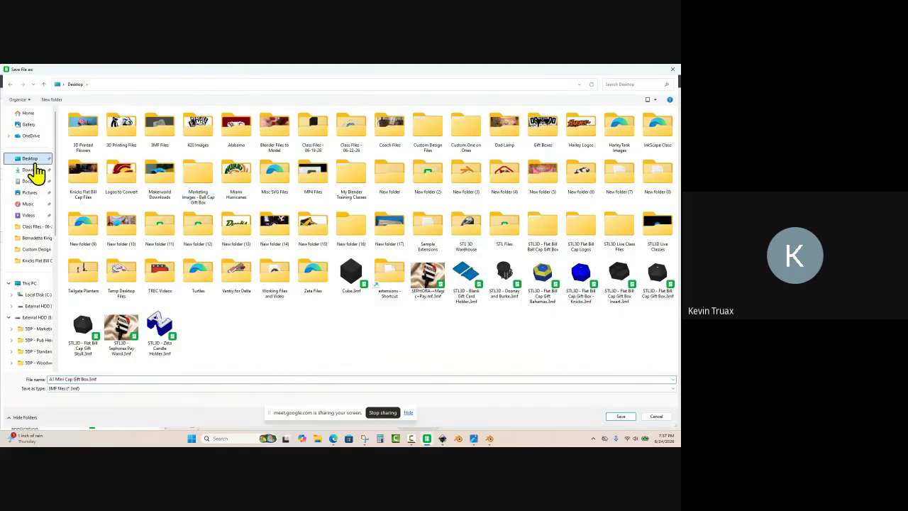
pyautogui.click(626, 417)
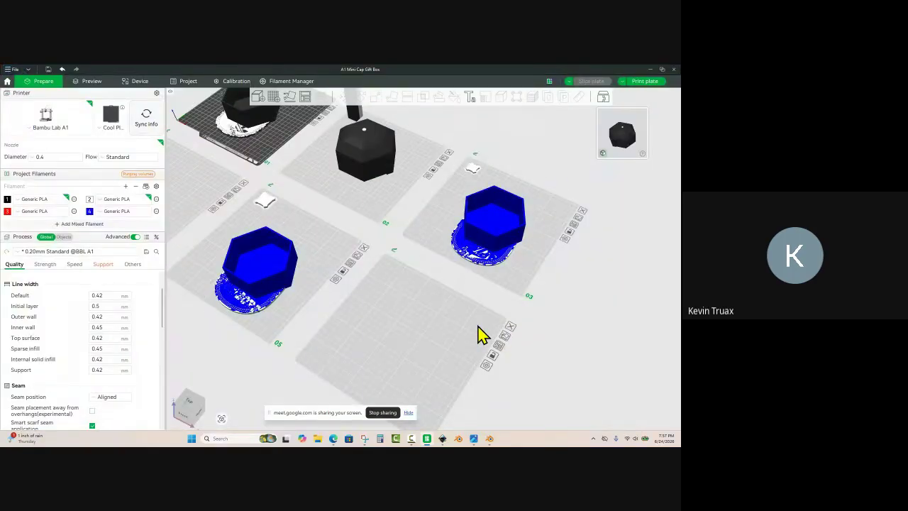
# Step: Shift the Nike cap on plate 3 and the Cowboys cap on plate 5 slightly inward on their plates
pyautogui.click(479, 342)
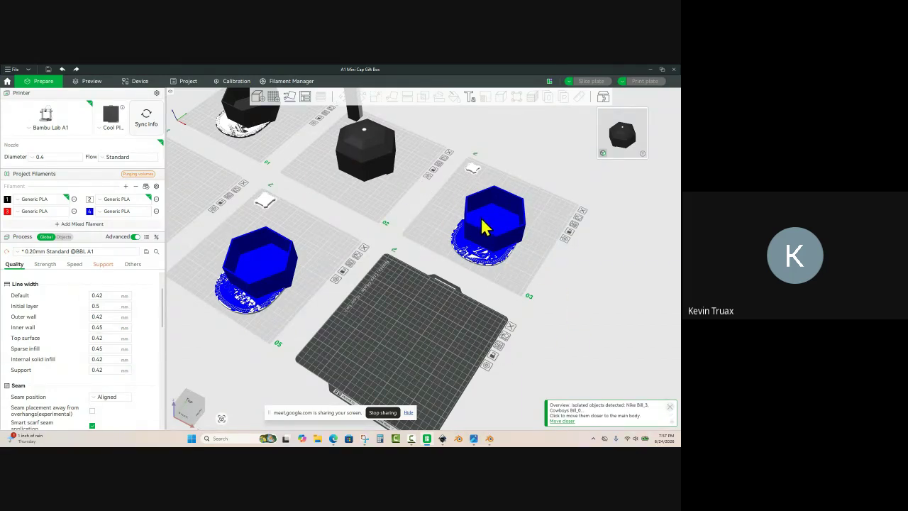
pyautogui.moveTo(482, 227); pyautogui.dragTo(494, 221)
pyautogui.moveTo(290, 275); pyautogui.dragTo(298, 262)
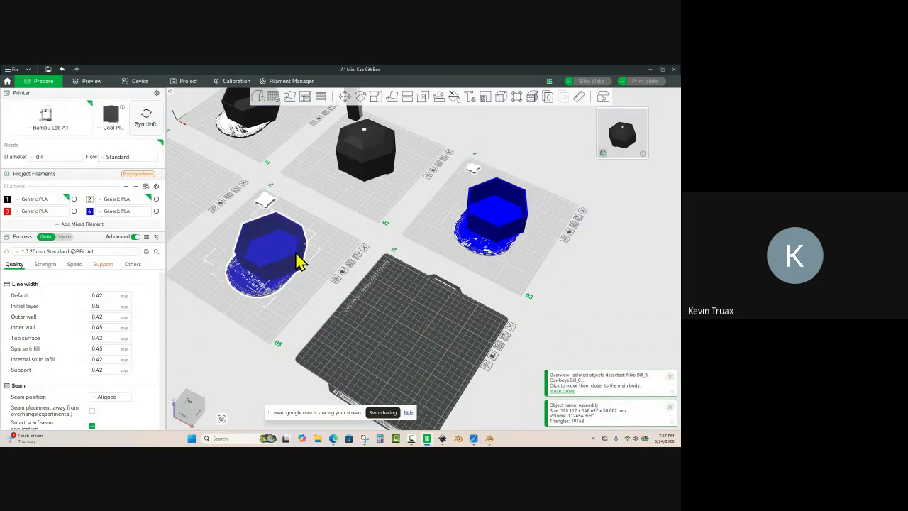
pyautogui.click(335, 240)
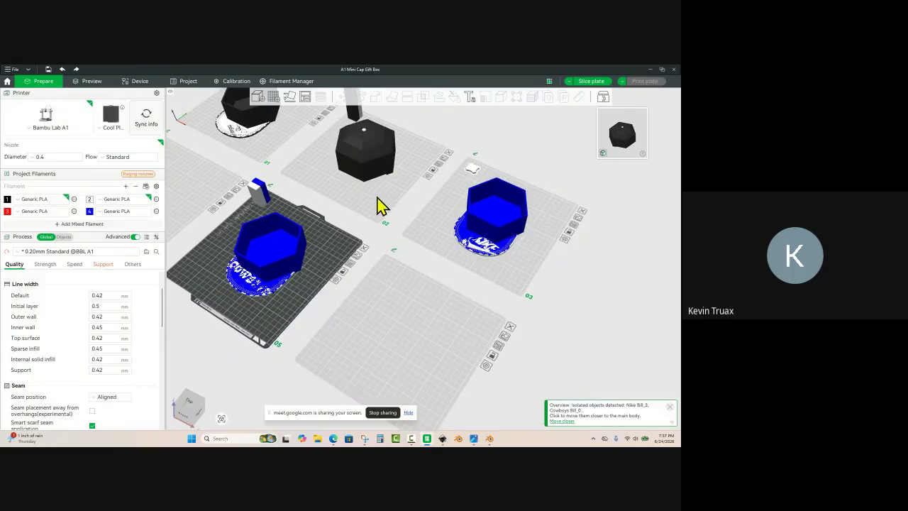
pyautogui.moveTo(359, 170); pyautogui.dragTo(366, 227, button='right')
pyautogui.scroll(3, 368, 226)
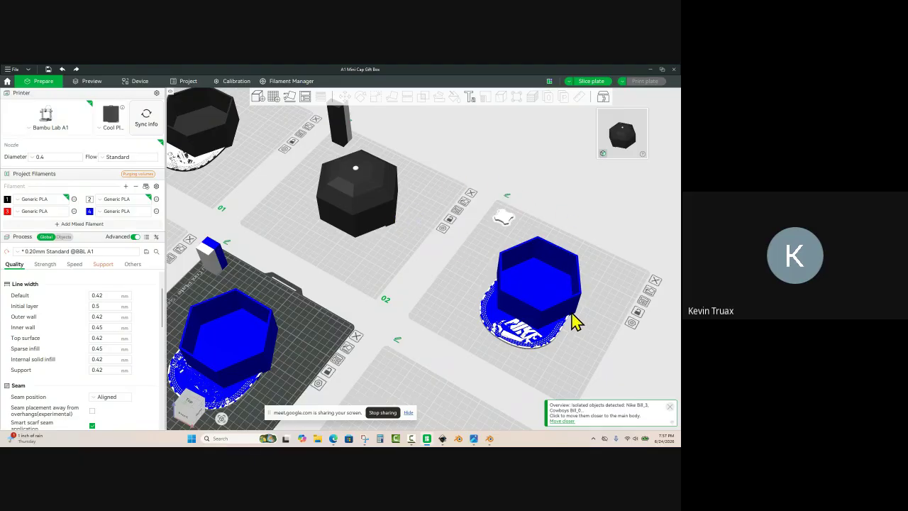
pyautogui.click(423, 317)
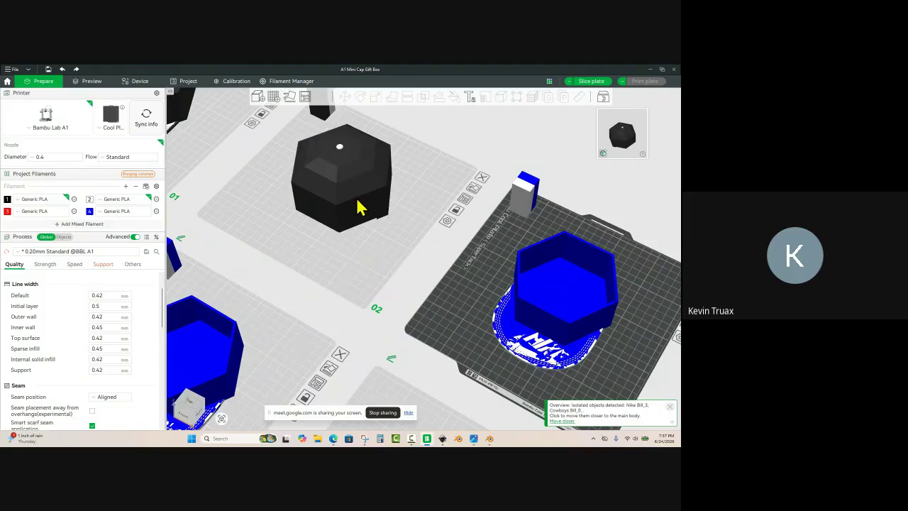
pyautogui.scroll(-3, 365, 253)
pyautogui.click(378, 238)
pyautogui.scroll(2, 377, 234)
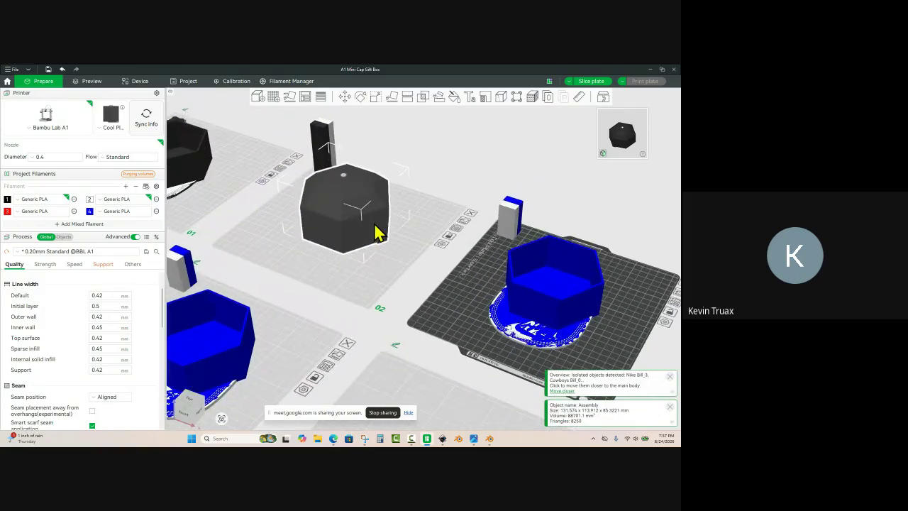
pyautogui.click(408, 100)
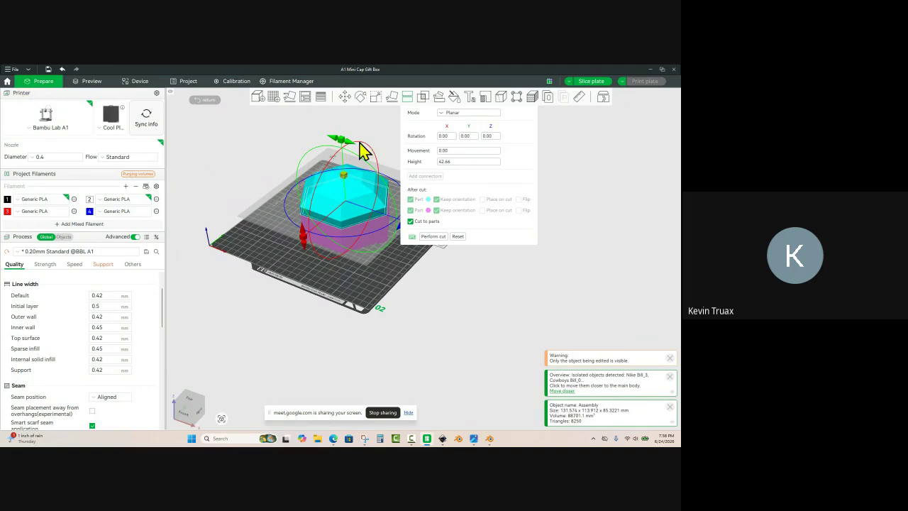
pyautogui.press('Escape')
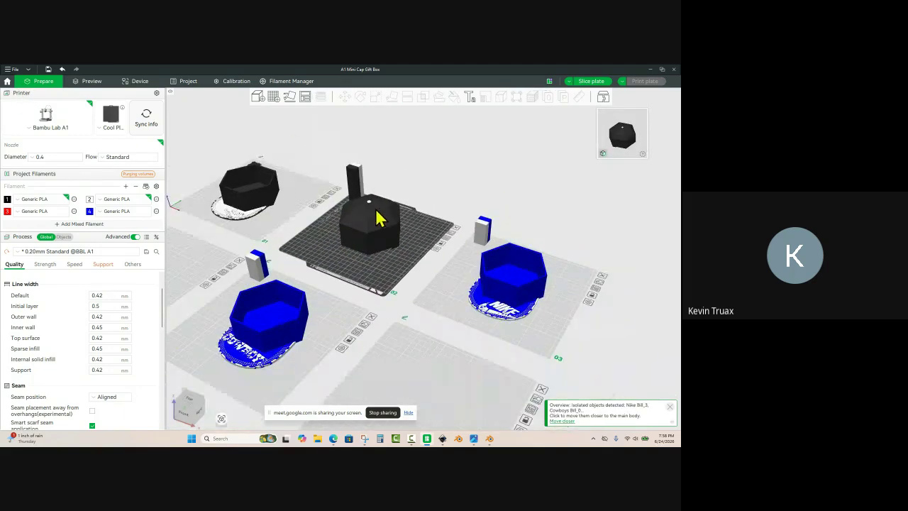
# Step: Duplicate the black cap crown from plate 2 and place the copy on the empty plate 6
pyautogui.hotkey('ctrl', 'c')
pyautogui.hotkey('ctrl', 'v')
pyautogui.scroll(-2, 386, 210)
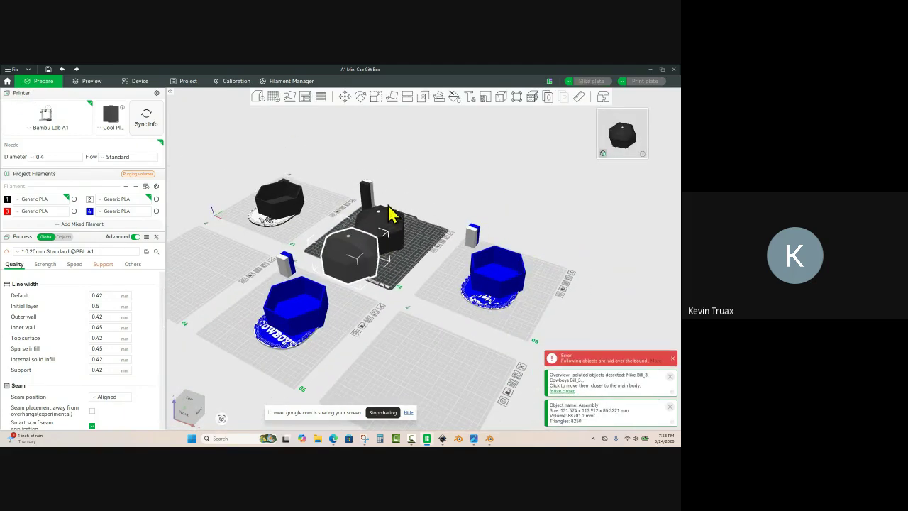
pyautogui.moveTo(355, 247); pyautogui.dragTo(439, 383)
pyautogui.click(383, 379)
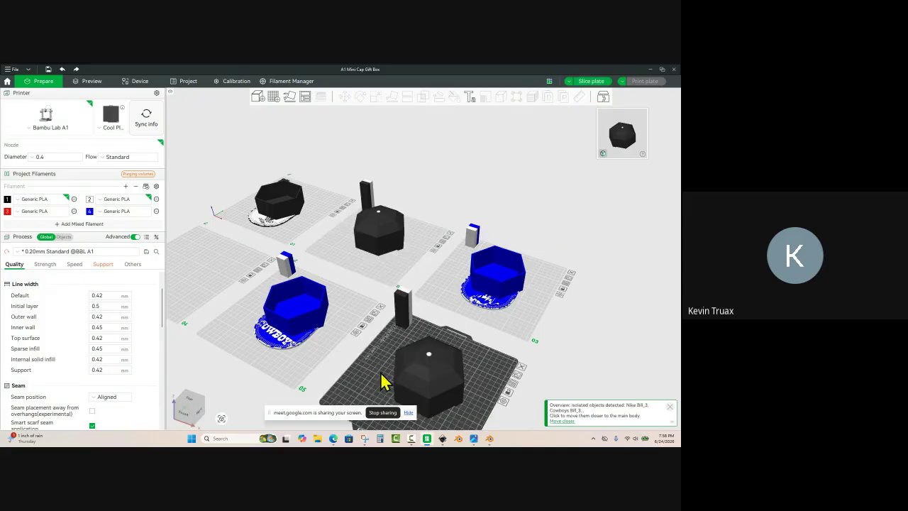
# Step: Cut the crown copy on plate 6 into parts with a horizontal planar cut at a height of 43.69 mm
pyautogui.scroll(2, 381, 282)
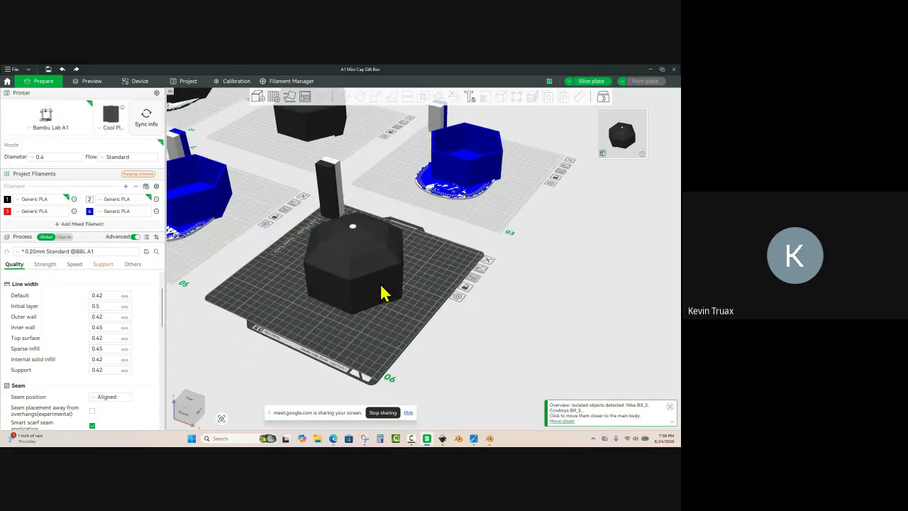
pyautogui.click(379, 291)
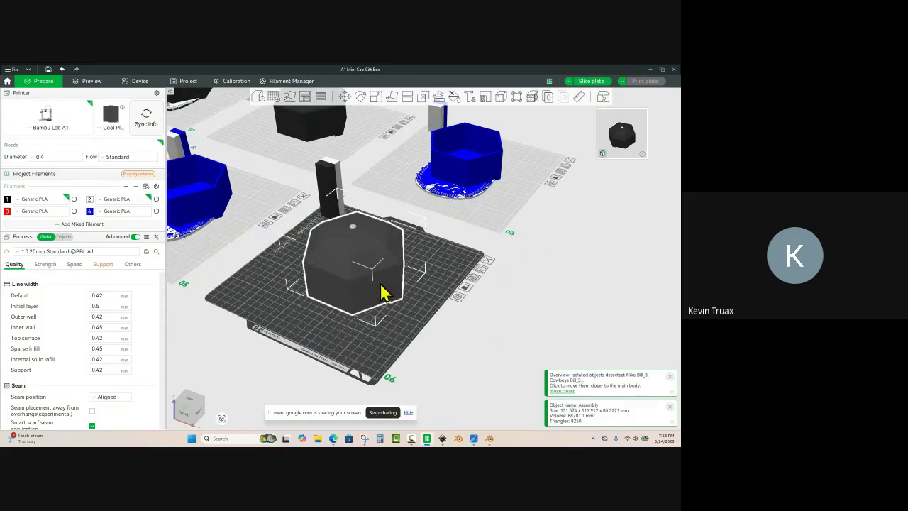
pyautogui.click(408, 97)
pyautogui.moveTo(350, 219); pyautogui.dragTo(354, 219)
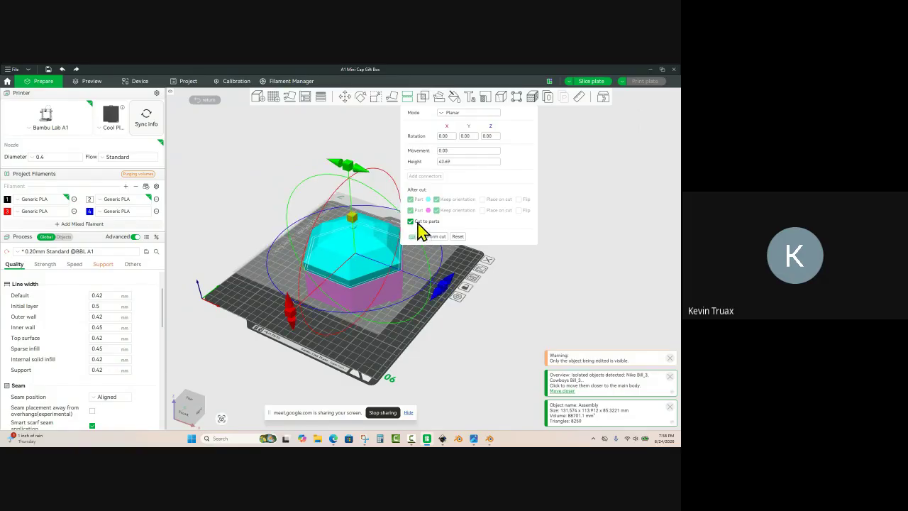
pyautogui.click(434, 237)
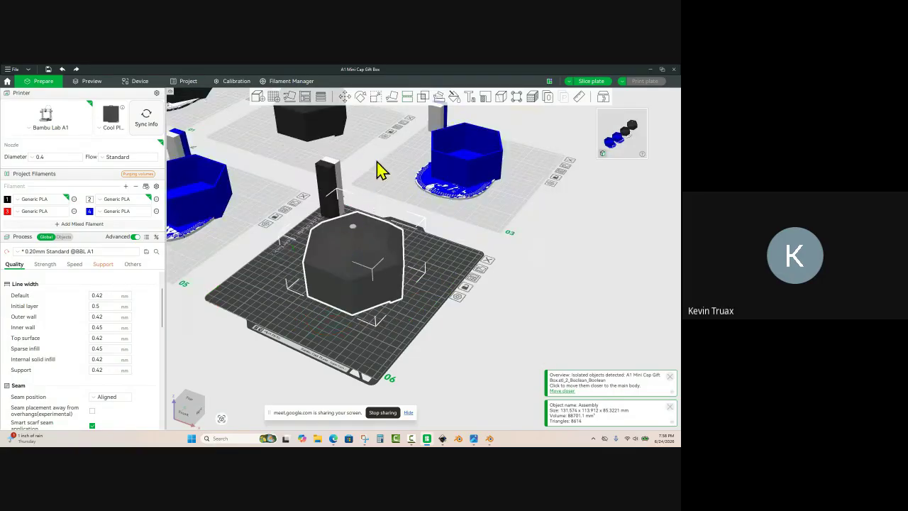
# Step: Cut the crown copy on plate 6 into parts again with a horizontal planar cut at a height of 29.19 mm
pyautogui.click(407, 97)
pyautogui.moveTo(357, 226); pyautogui.dragTo(360, 244)
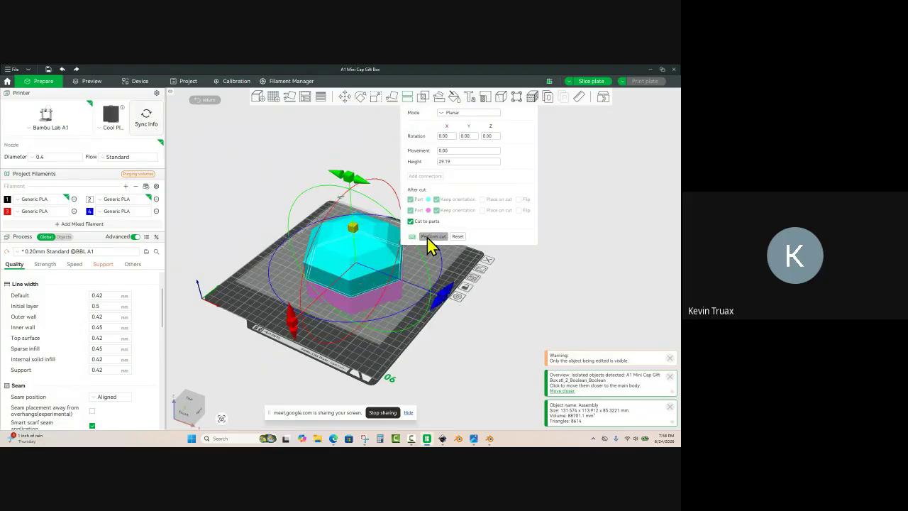
pyautogui.click(431, 236)
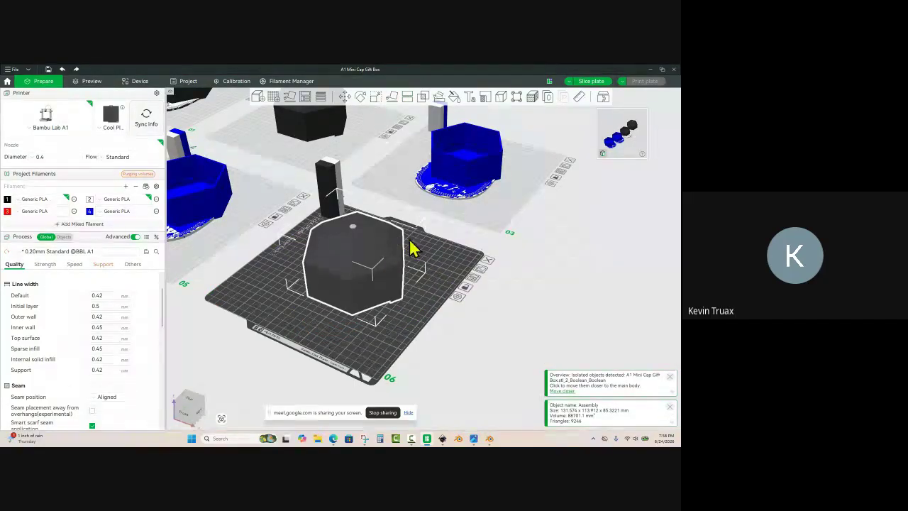
pyautogui.click(426, 255)
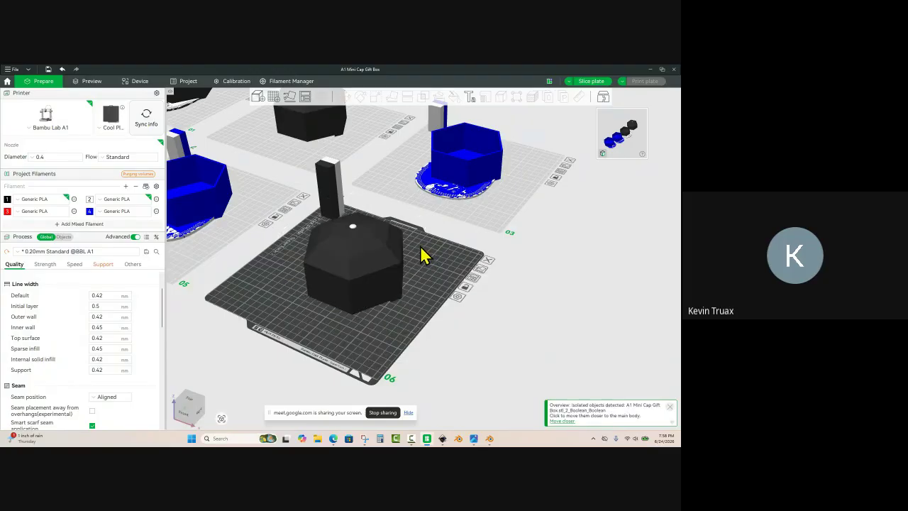
# Step: Delete the upper dome, the lower rim and the small top button of the crown copy, keeping only the middle hexagonal ring
pyautogui.click(381, 262)
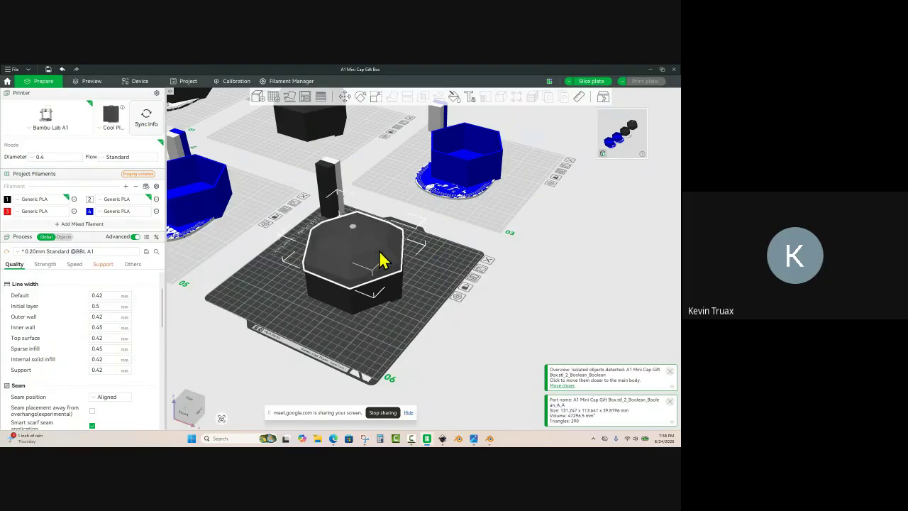
pyautogui.press('Delete')
pyautogui.click(383, 308)
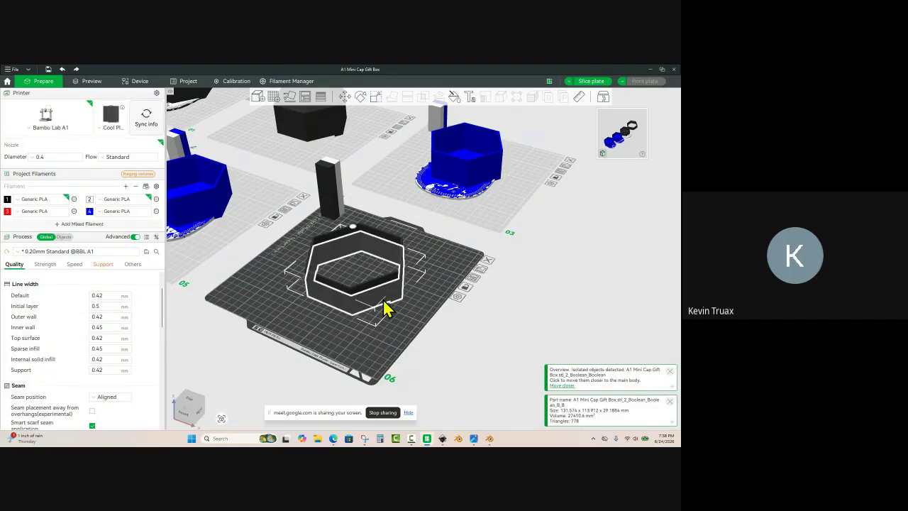
pyautogui.press('Delete')
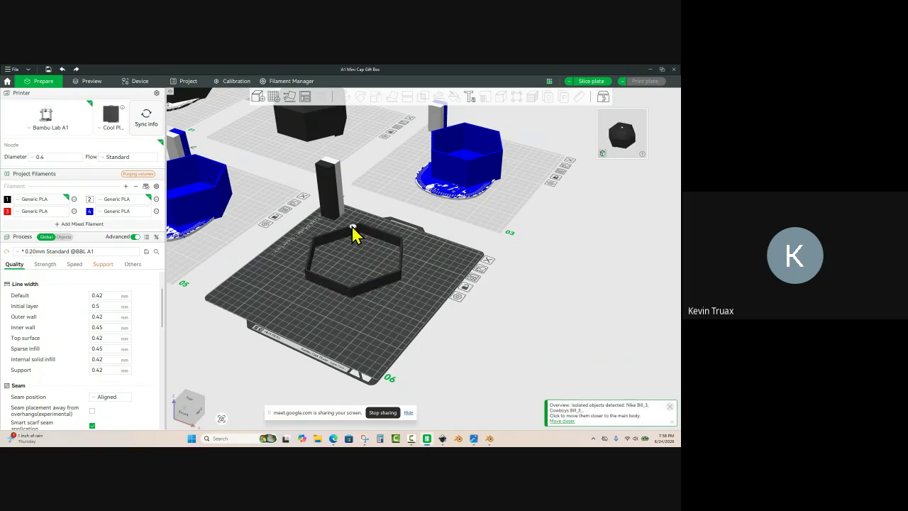
pyautogui.click(354, 230)
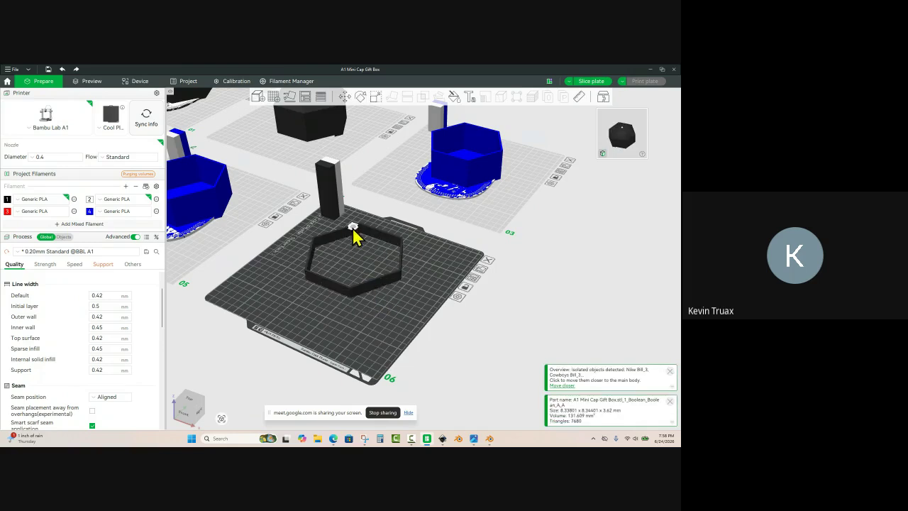
pyautogui.press('Delete')
# Step: Slice plate 6 with the hexagonal ring and examine its preview and print time estimate
pyautogui.click(380, 304)
pyautogui.scroll(3, 379, 326)
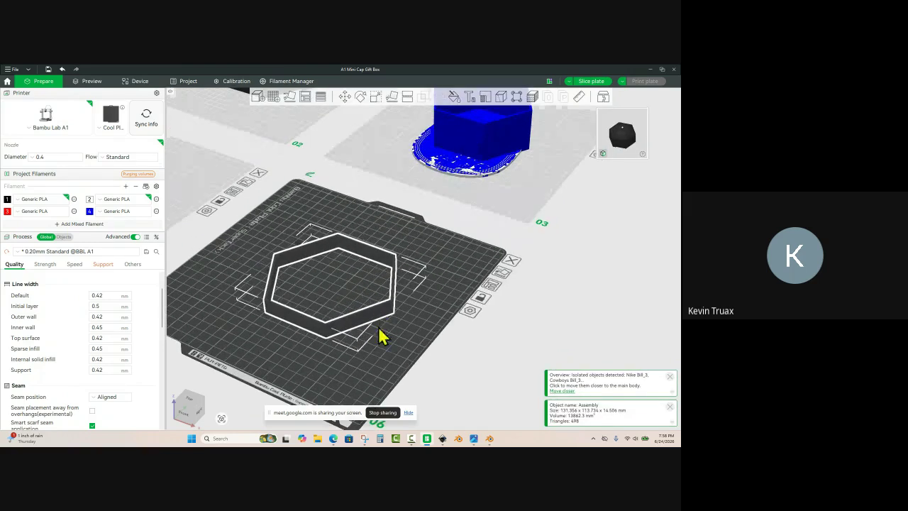
pyautogui.moveTo(374, 340); pyautogui.dragTo(371, 319)
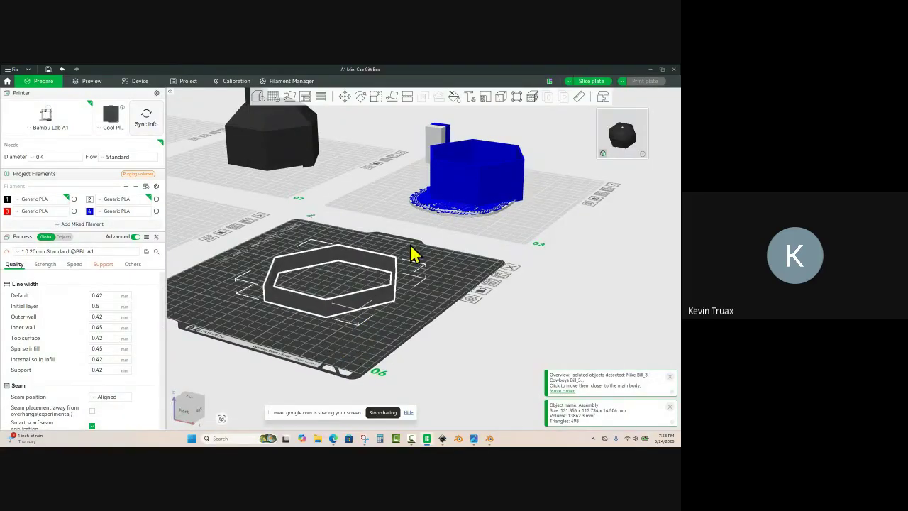
pyautogui.click(591, 82)
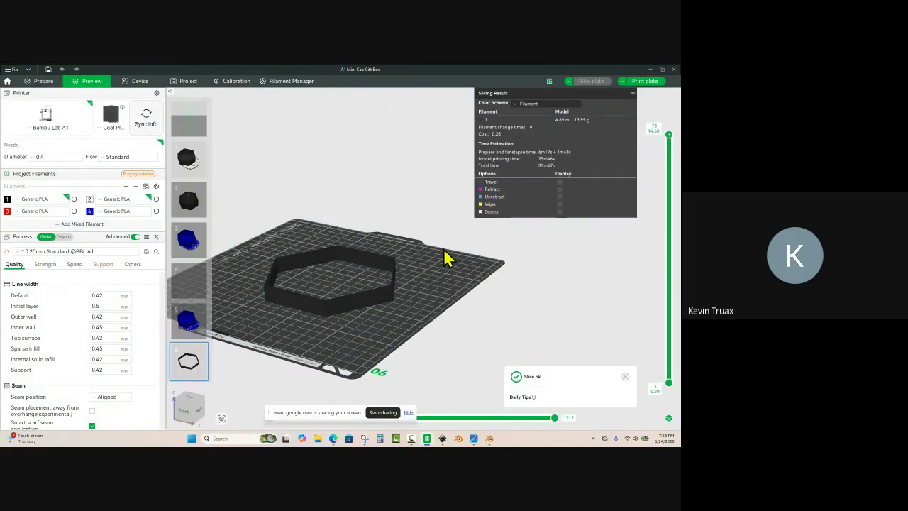
pyautogui.moveTo(459, 267); pyautogui.dragTo(456, 285)
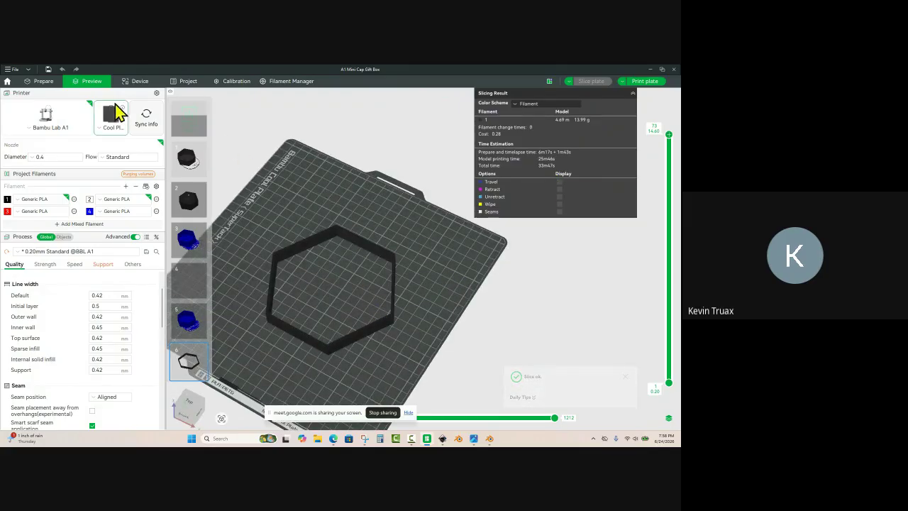
# Step: Scale the hexagonal ring on plate 6 to a Z size of 6 mm without uniform scaling
pyautogui.click(45, 85)
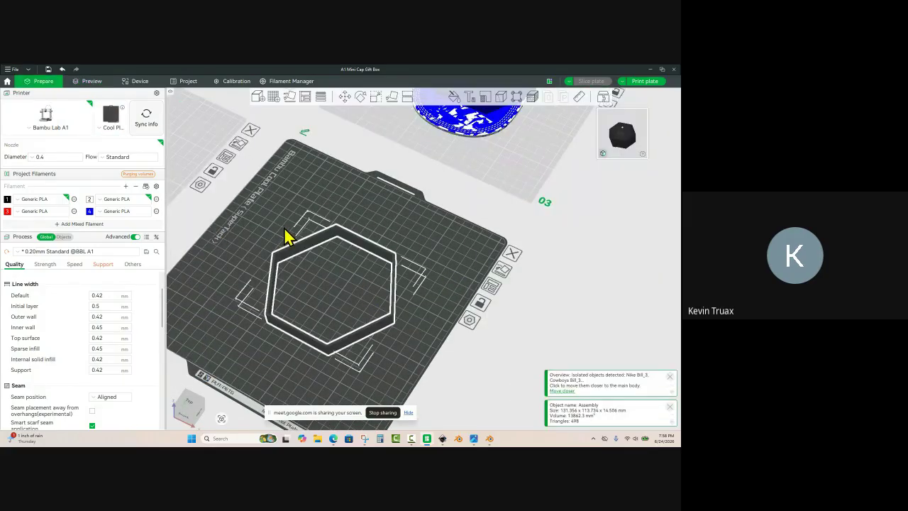
pyautogui.click(375, 98)
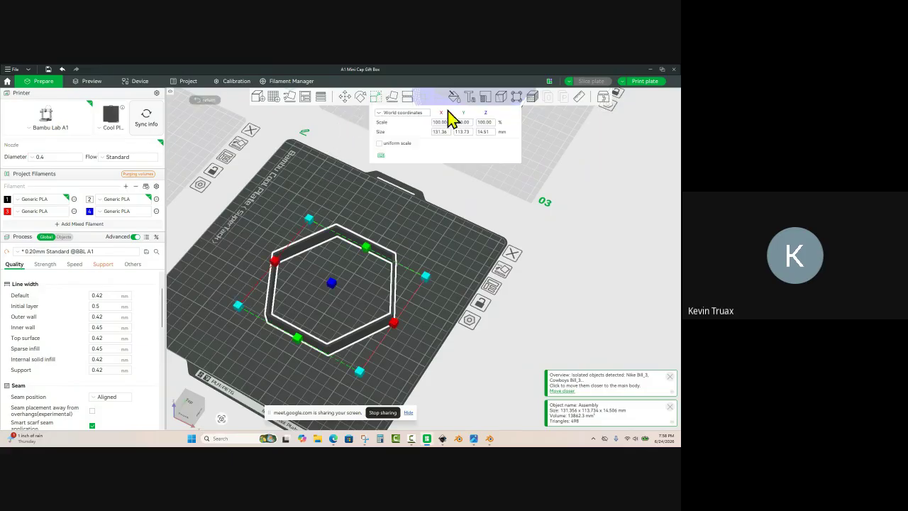
pyautogui.click(490, 132)
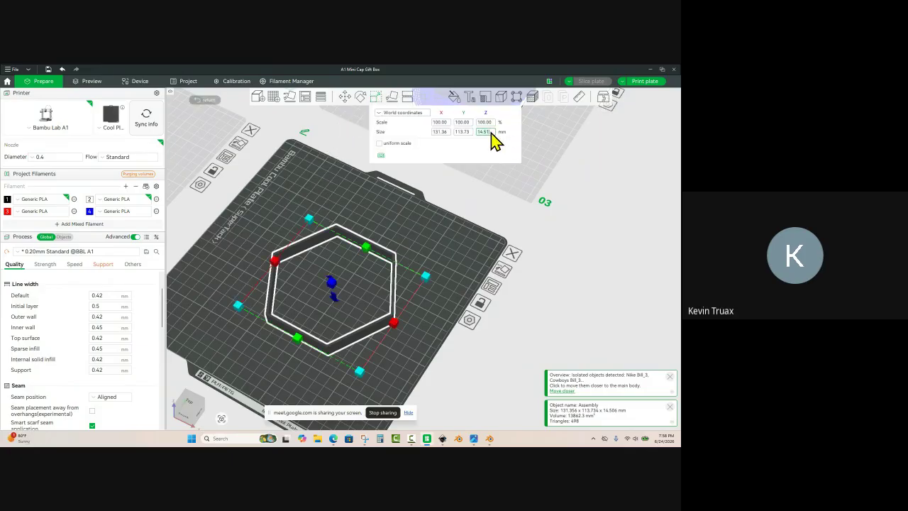
pyautogui.write('6')
pyautogui.press('Return')
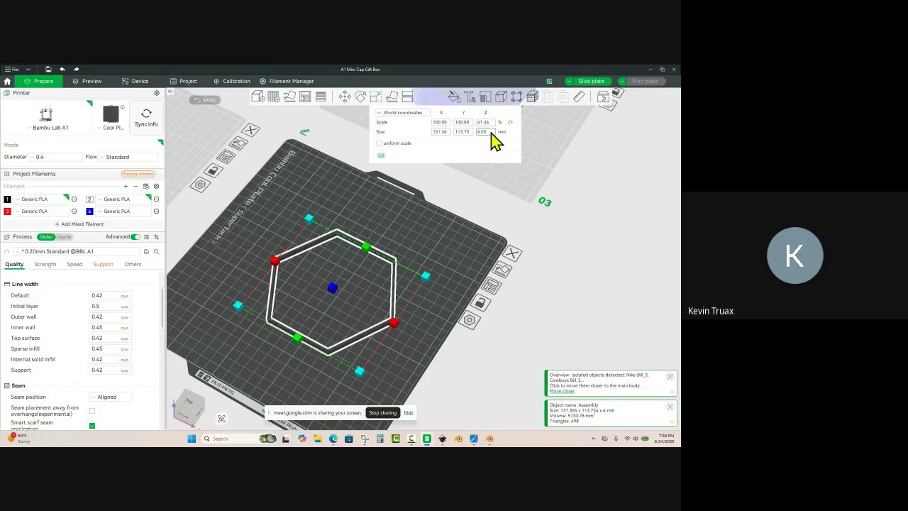
pyautogui.click(430, 250)
# Step: Slice plate 6 again with the thinner ring and inspect the updated preview
pyautogui.moveTo(408, 338); pyautogui.dragTo(395, 324)
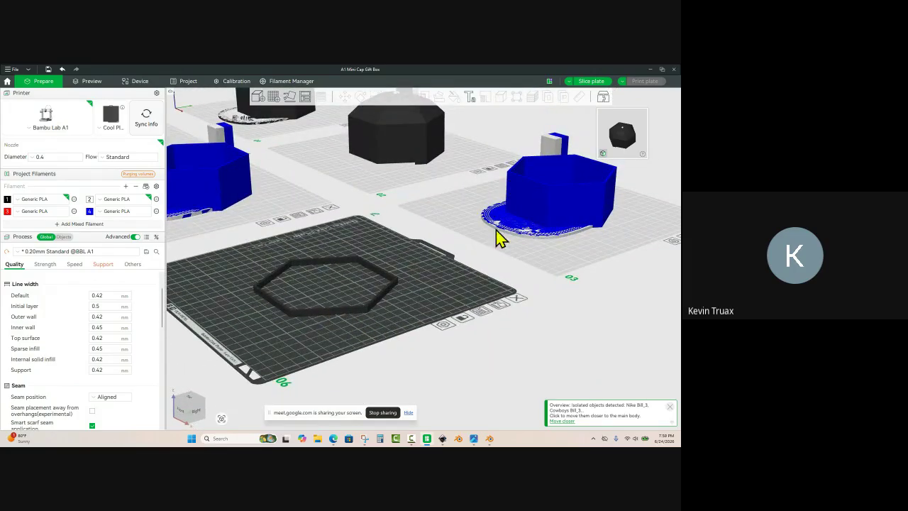
pyautogui.scroll(2, 424, 292)
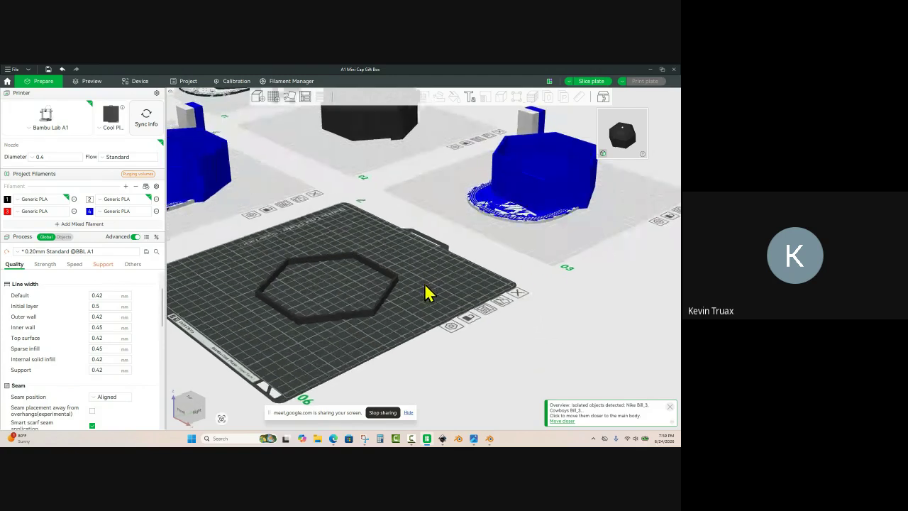
pyautogui.click(594, 82)
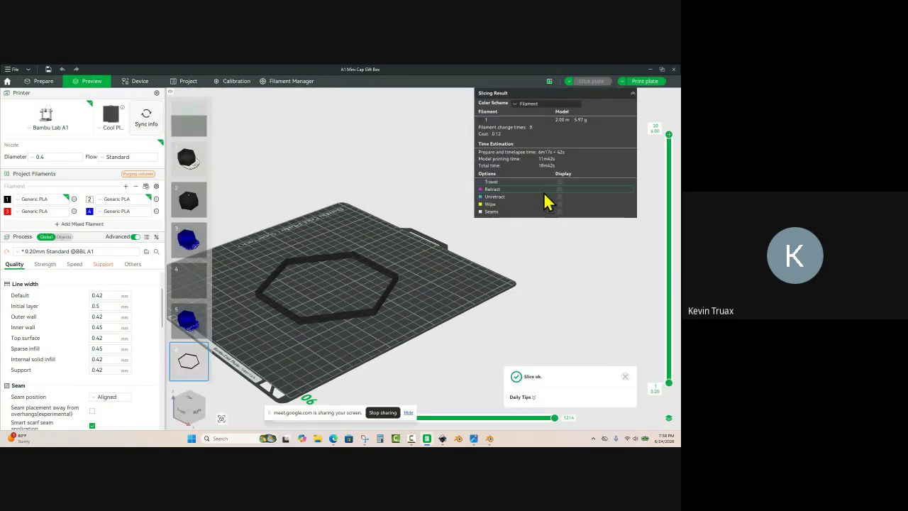
pyautogui.moveTo(438, 275); pyautogui.dragTo(399, 294)
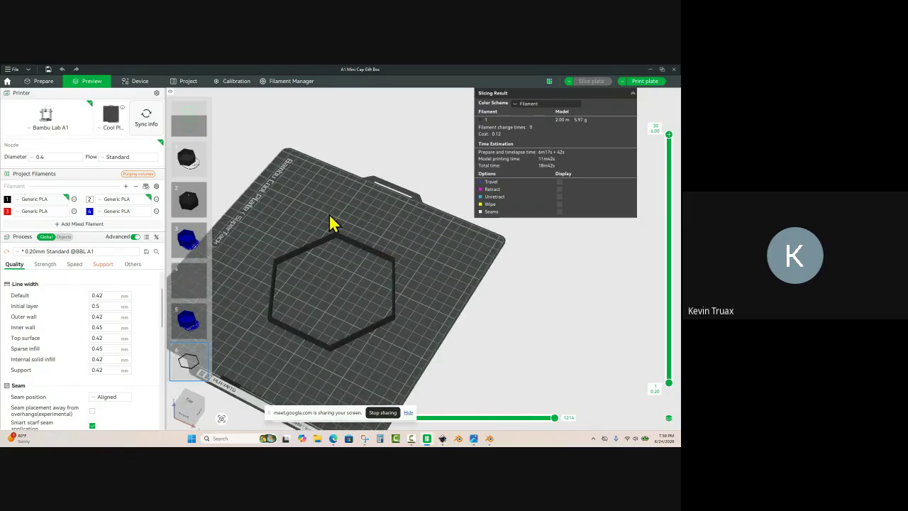
# Step: Return to the plate layout, select the black cap crown on plate 2 and review the support settings
pyautogui.click(32, 79)
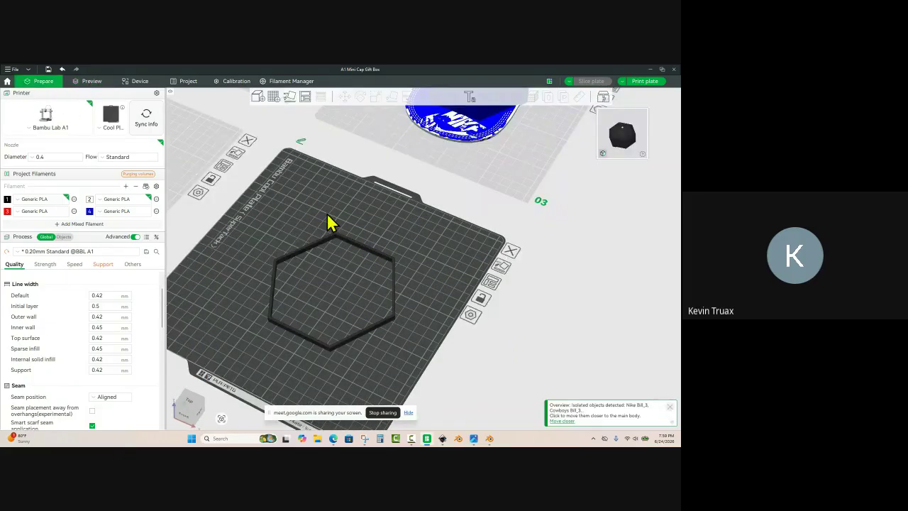
pyautogui.scroll(-3, 340, 227)
pyautogui.moveTo(339, 221); pyautogui.dragTo(384, 236, button='right')
pyautogui.scroll(3, 375, 171)
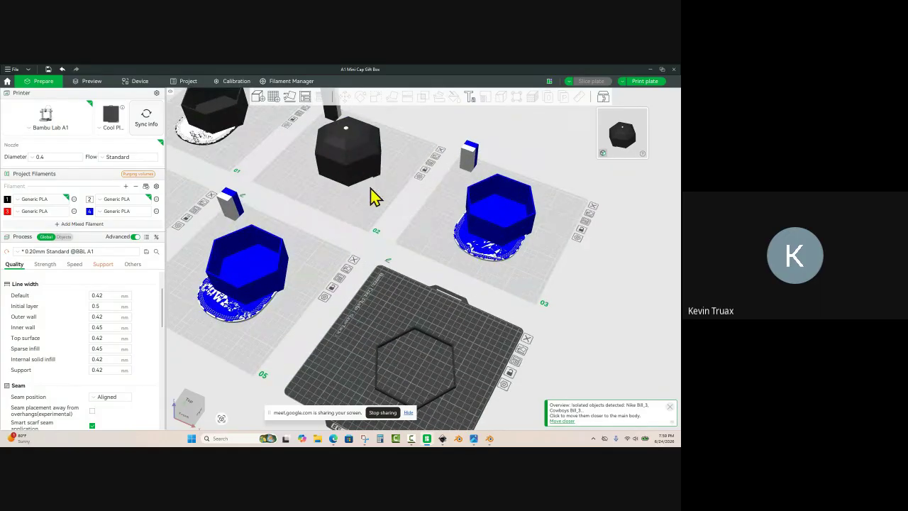
pyautogui.moveTo(370, 188); pyautogui.dragTo(362, 201)
pyautogui.click(369, 209)
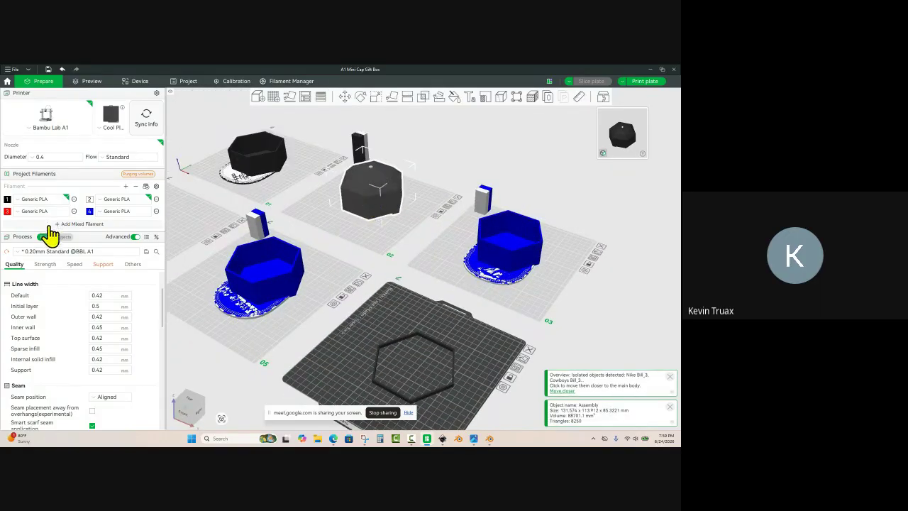
pyautogui.click(103, 266)
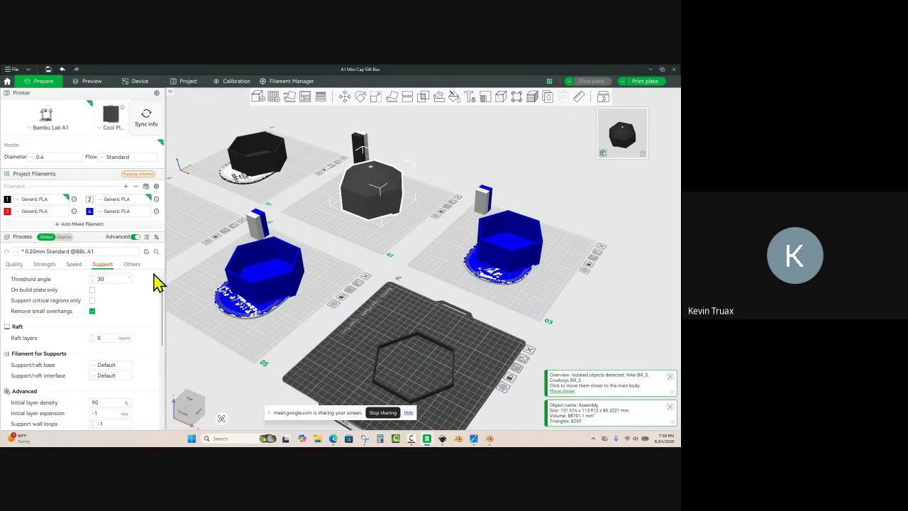
pyautogui.scroll(2, 91, 304)
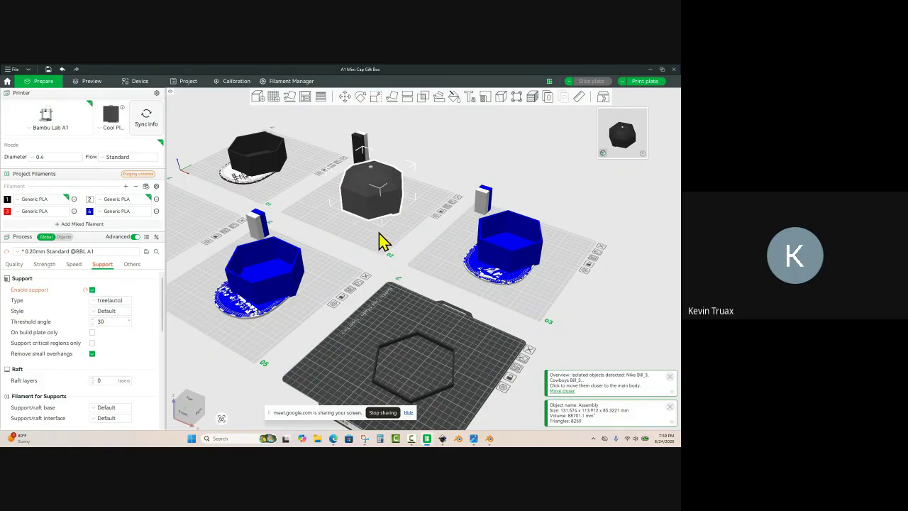
# Step: Slice plate 2 with the black cap crown and examine the generated supports from above and underneath
pyautogui.click(358, 241)
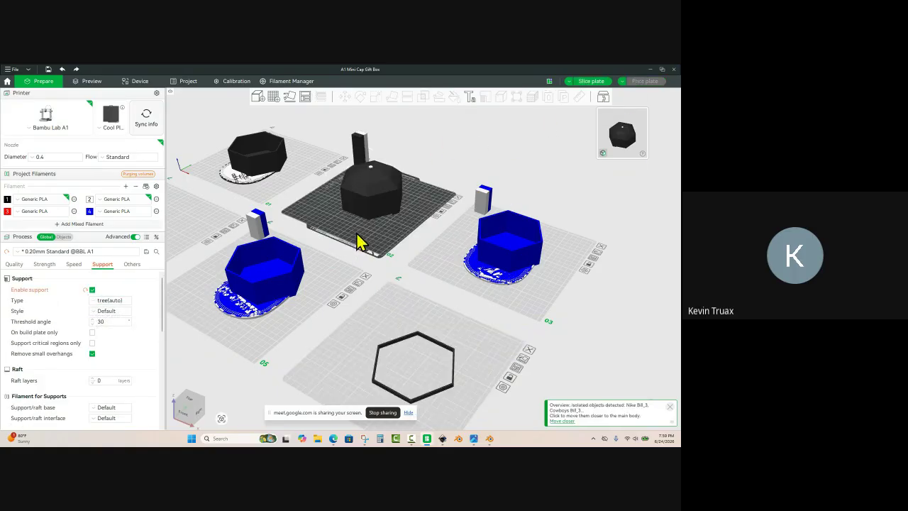
pyautogui.click(591, 81)
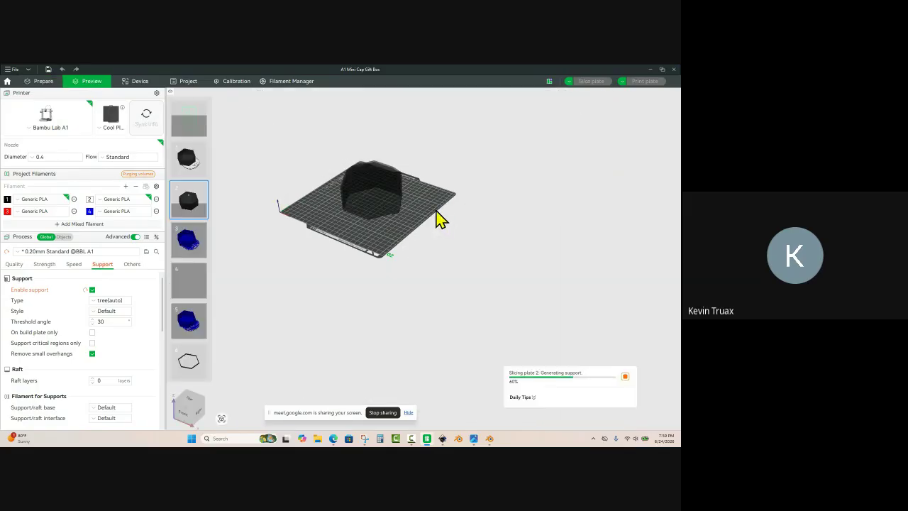
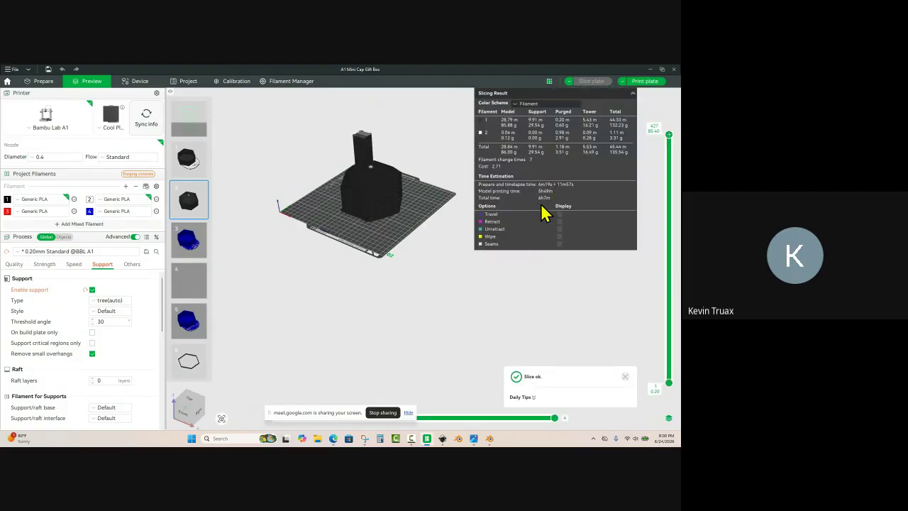
pyautogui.scroll(5, 386, 259)
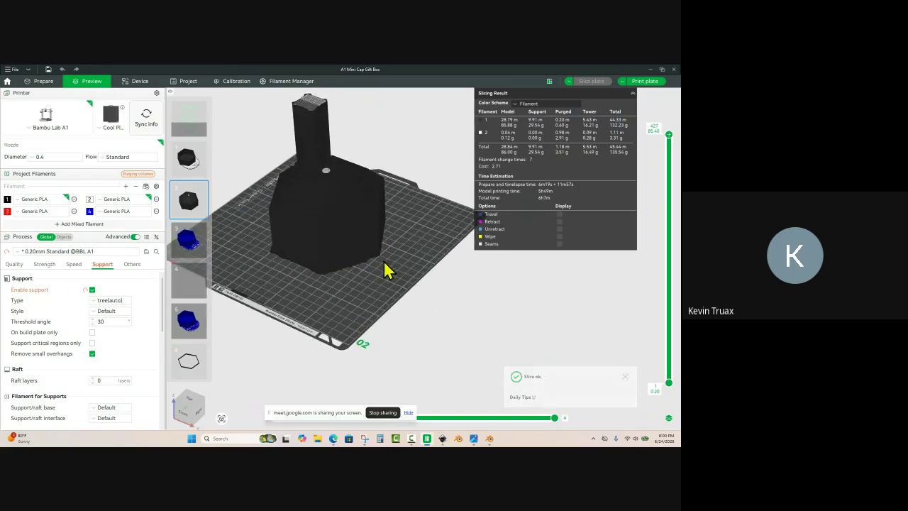
pyautogui.scroll(-1, 366, 298)
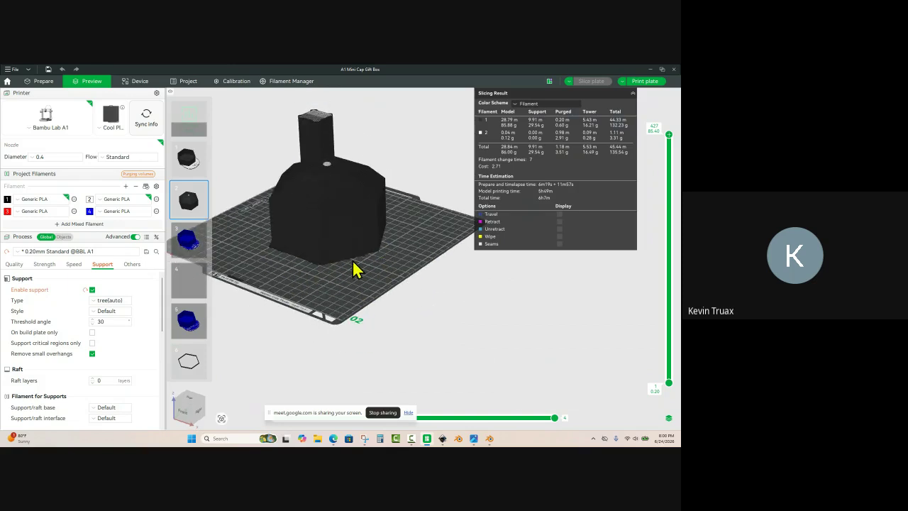
pyautogui.moveTo(326, 291); pyautogui.dragTo(341, 239)
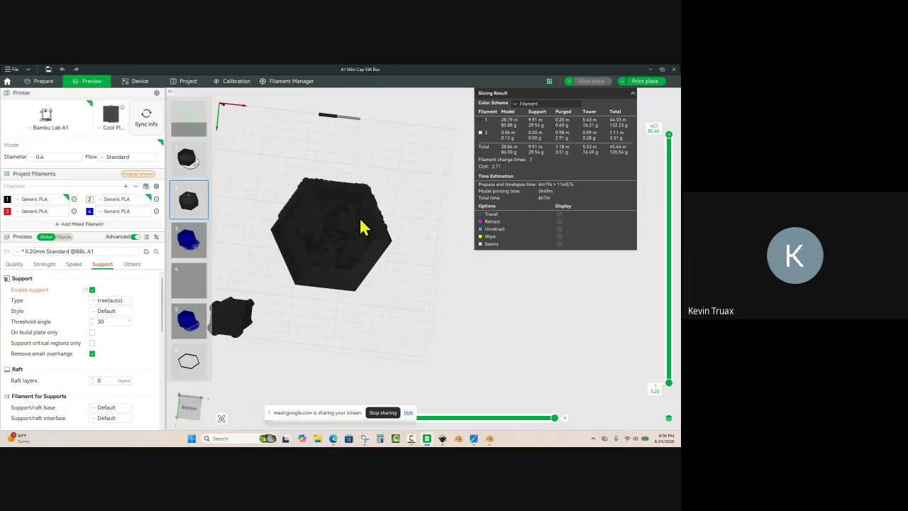
pyautogui.moveTo(421, 201); pyautogui.dragTo(418, 260)
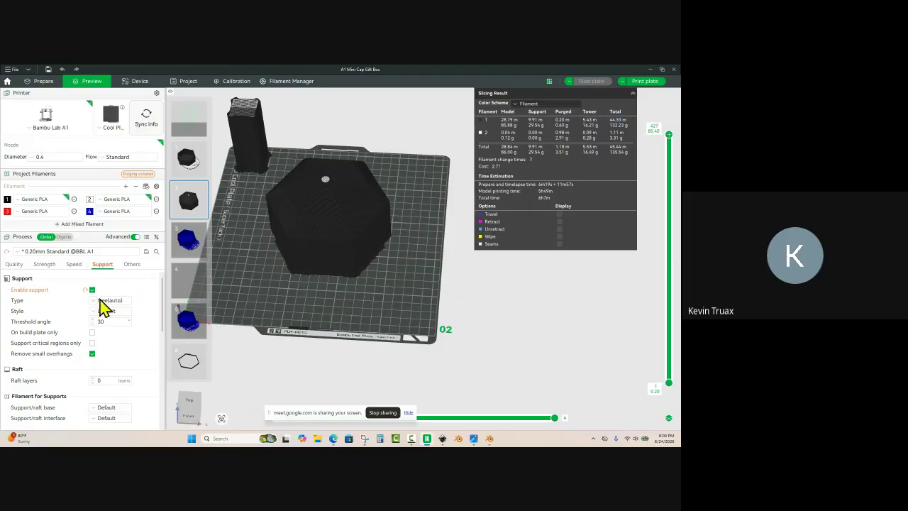
# Step: Set the support's top Z distance to 0.28 mm and the top interface layers to 4
pyautogui.scroll(-1, 99, 309)
pyautogui.scroll(-2, 98, 317)
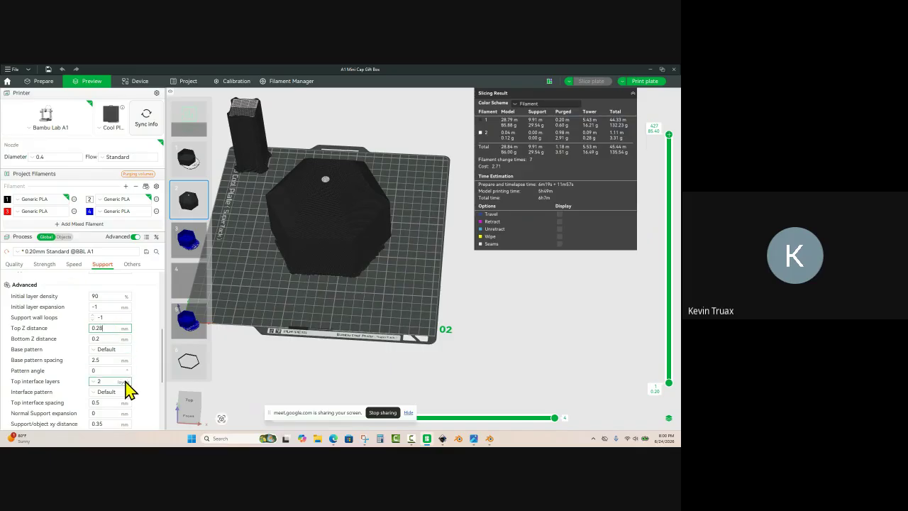
pyautogui.click(109, 381)
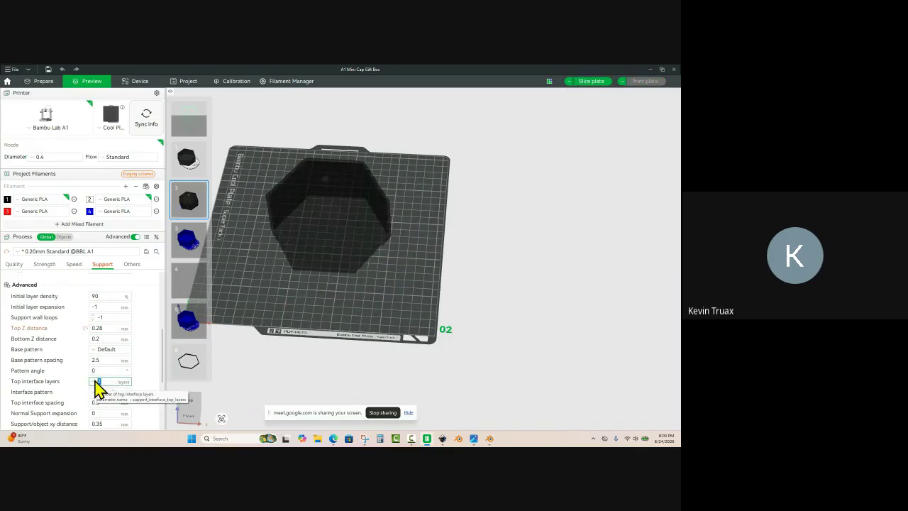
pyautogui.write('4')
pyautogui.press('Return')
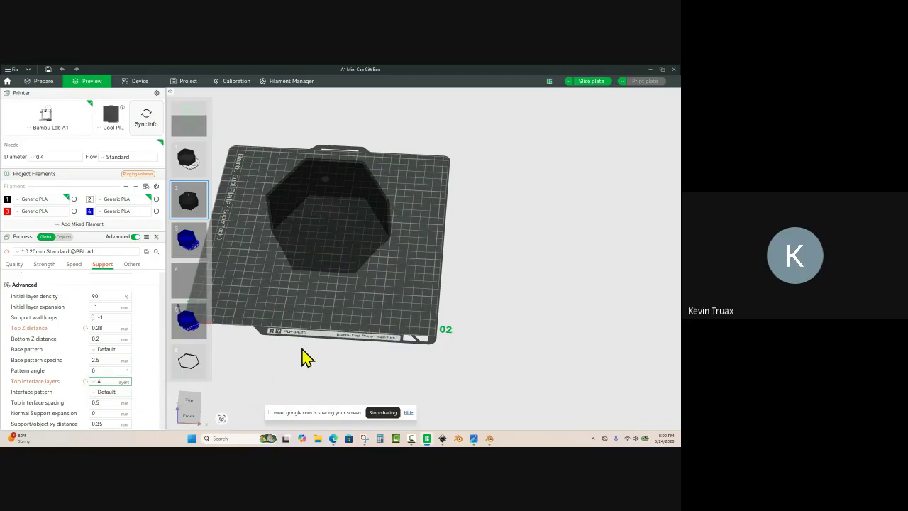
pyautogui.moveTo(325, 320)
pyautogui.mouseDown()
pyautogui.moveTo(309, 314)
pyautogui.moveTo(320, 307)
pyautogui.mouseUp()
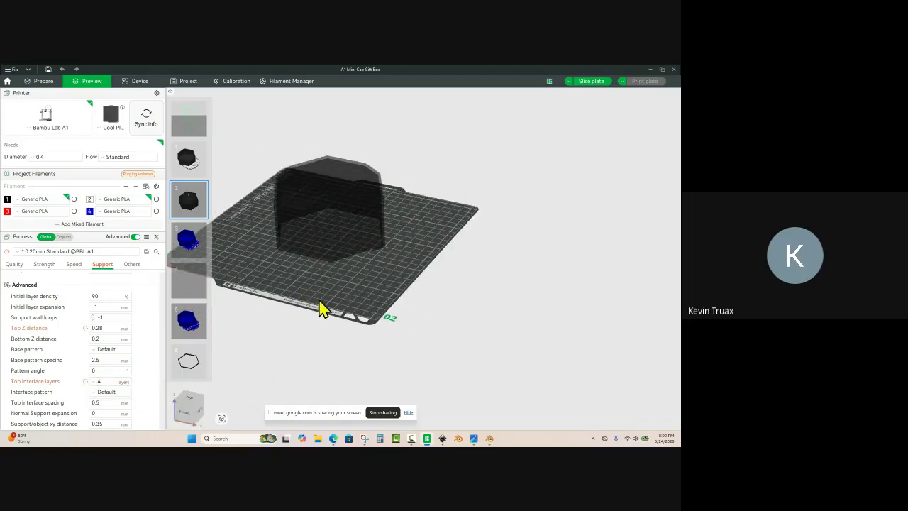
# Step: Return to the plate layout and shift the thin hexagonal test ring slightly on plate 6
pyautogui.moveTo(357, 283); pyautogui.dragTo(361, 286)
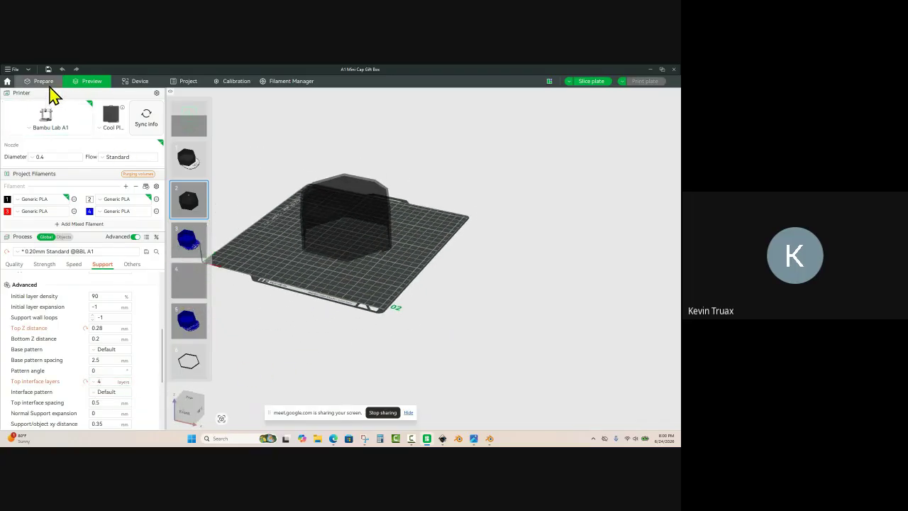
pyautogui.click(44, 82)
pyautogui.scroll(-2, 330, 283)
pyautogui.scroll(-1, 338, 279)
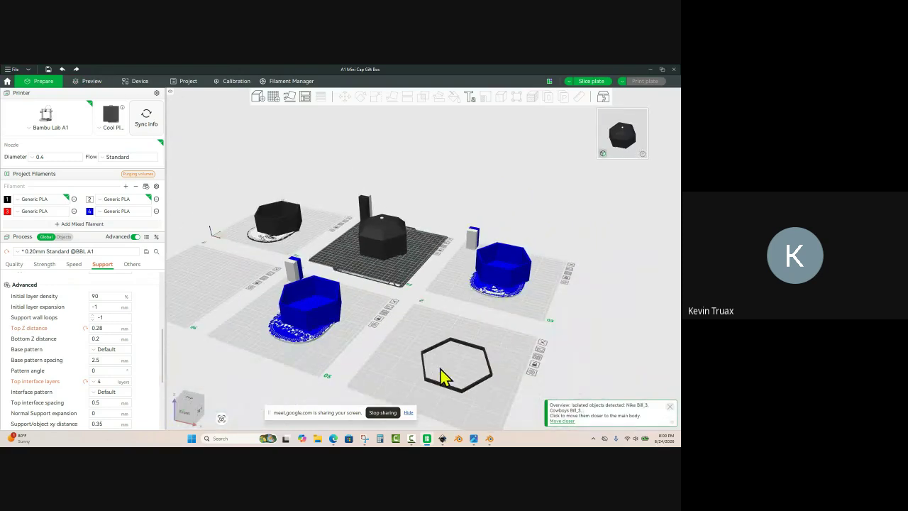
pyautogui.moveTo(431, 361); pyautogui.dragTo(421, 346)
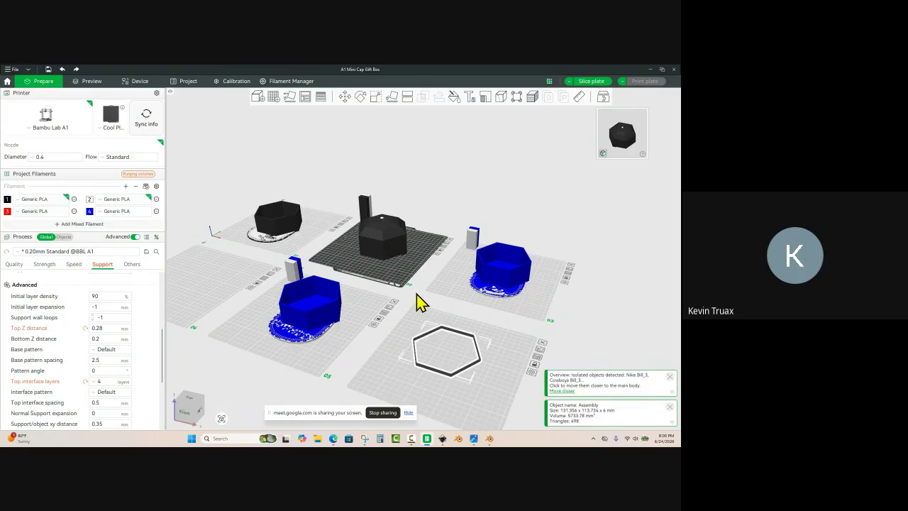
pyautogui.click(459, 300)
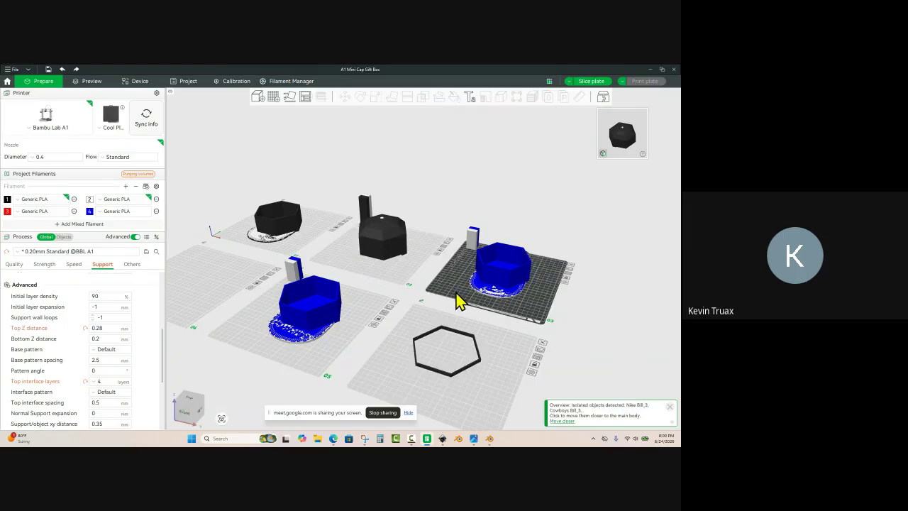
# Step: Duplicate the black Adidas cap assembly from plate 1 and place the copy on the empty plate 4
pyautogui.moveTo(456, 293); pyautogui.dragTo(453, 298)
pyautogui.click(280, 201)
pyautogui.scroll(-2, 374, 242)
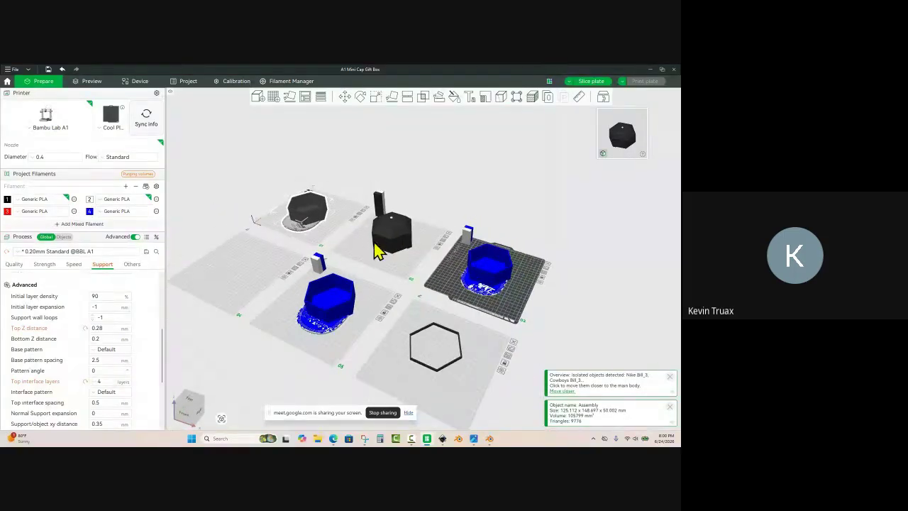
pyautogui.scroll(3, 377, 249)
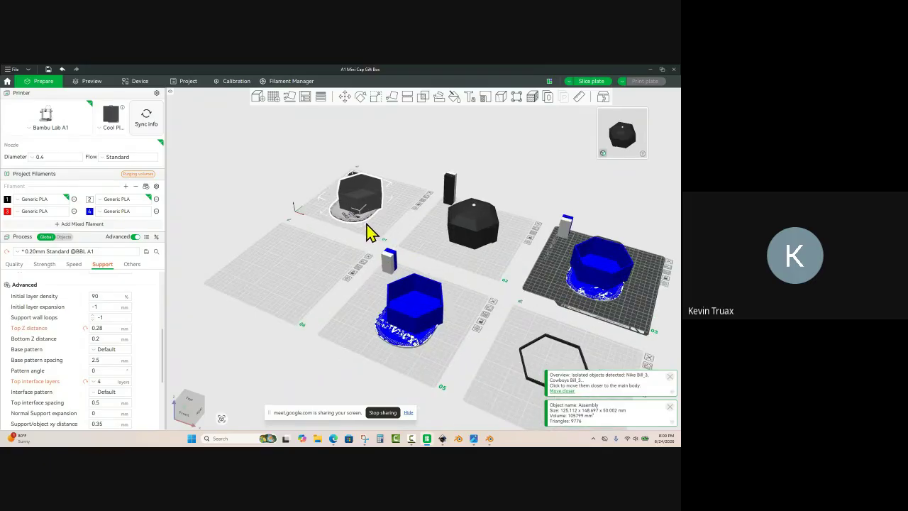
pyautogui.hotkey('ctrl', 'v')
pyautogui.moveTo(547, 264); pyautogui.dragTo(302, 270)
pyautogui.click(275, 315)
pyautogui.scroll(3, 268, 311)
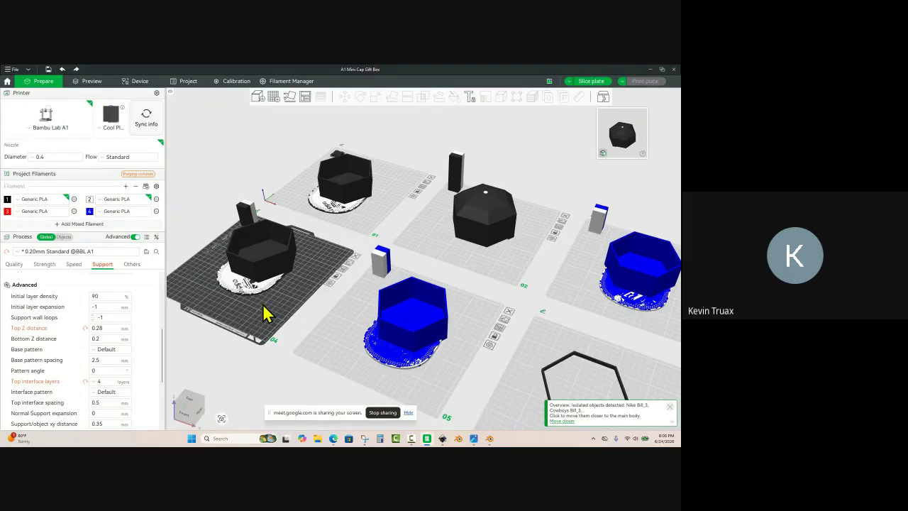
# Step: Delete the Adidas logo part add_2 from the cap assembly on plate 4
pyautogui.scroll(8, 310, 284)
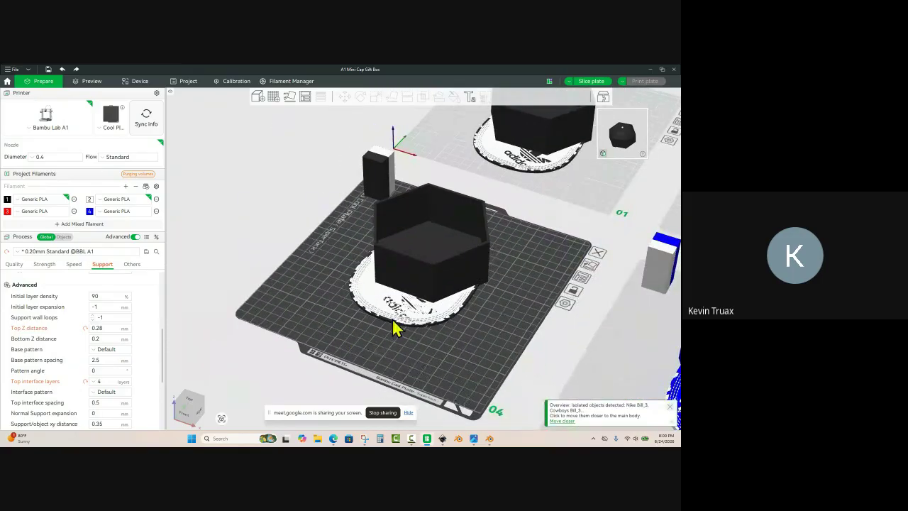
pyautogui.scroll(1, 425, 360)
pyautogui.click(341, 310)
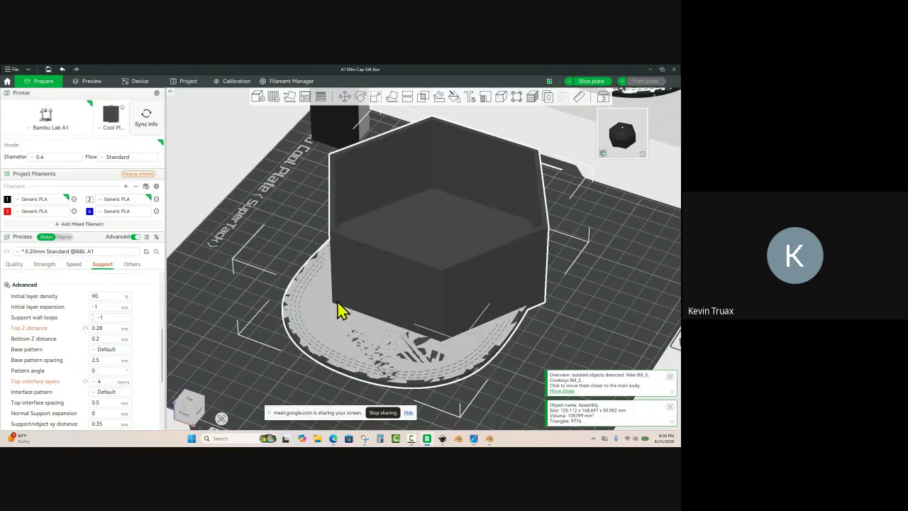
pyautogui.click(63, 237)
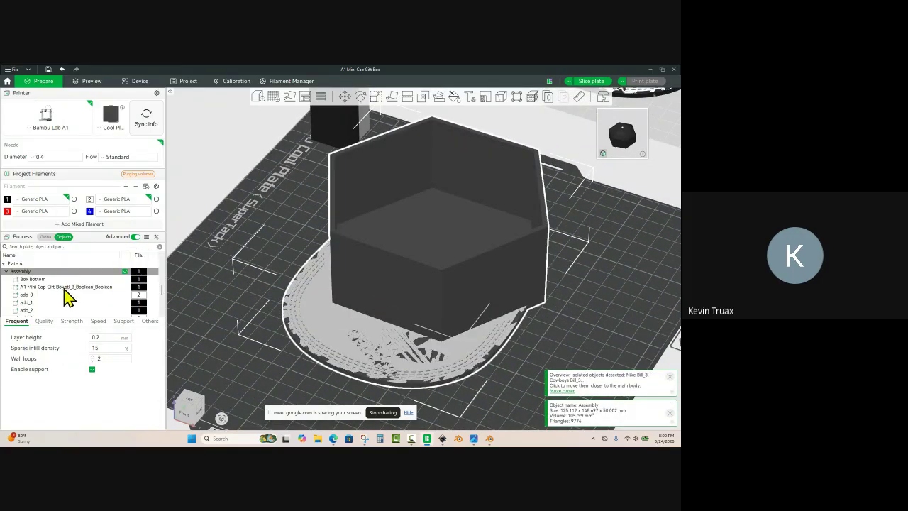
pyautogui.scroll(-1, 64, 298)
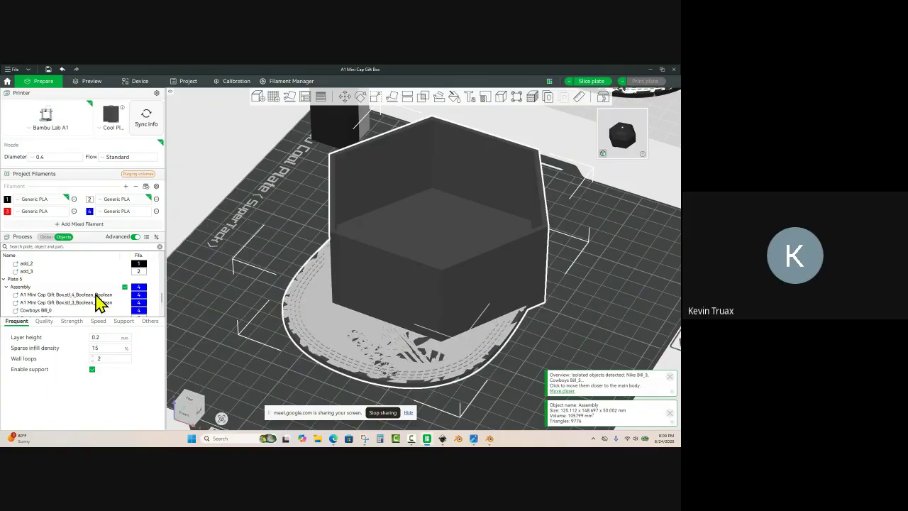
pyautogui.scroll(1, 424, 294)
pyautogui.scroll(3, 57, 284)
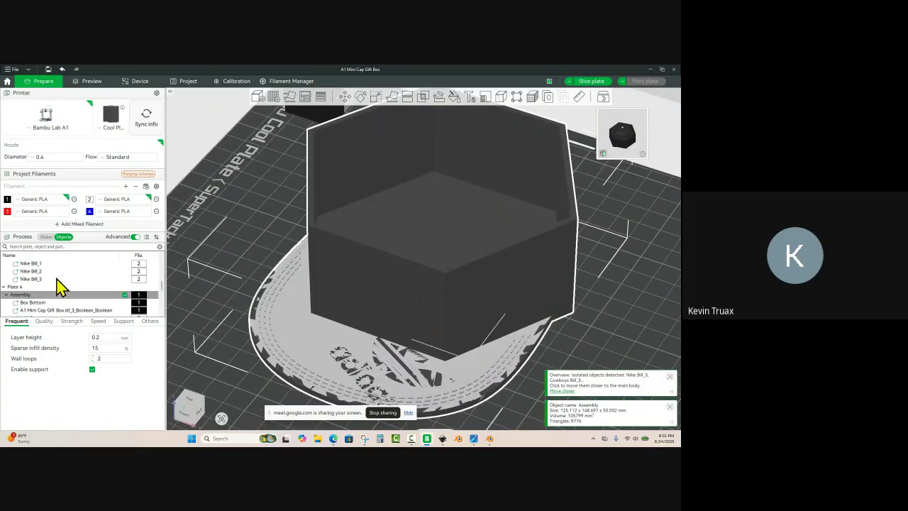
pyautogui.click(52, 288)
pyautogui.scroll(-1, 46, 294)
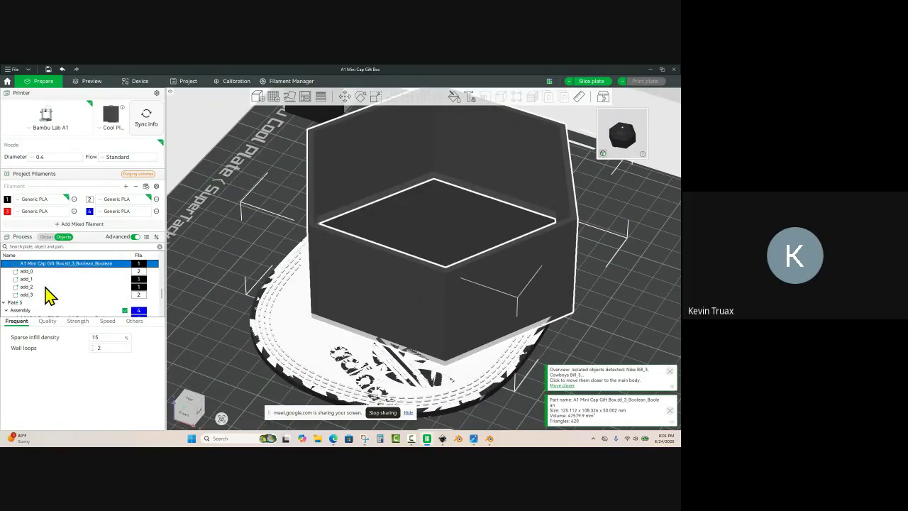
pyautogui.click(32, 295)
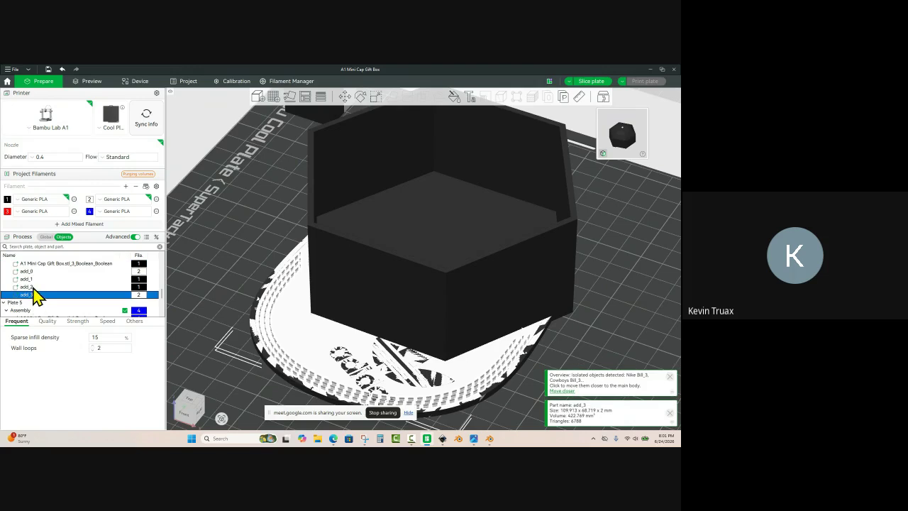
pyautogui.click(31, 287)
pyautogui.press('Delete')
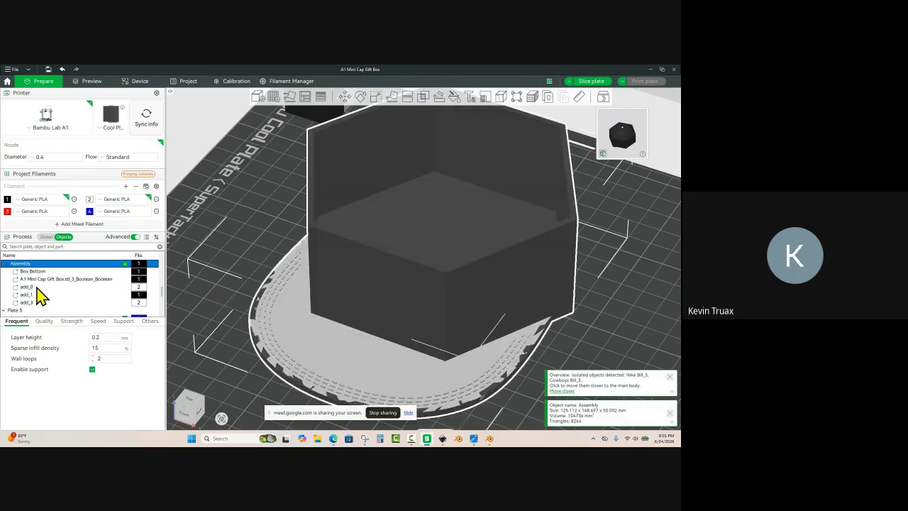
# Step: Assign filament 1 to the bill part add_0 of the plate 4 assembly
pyautogui.click(338, 381)
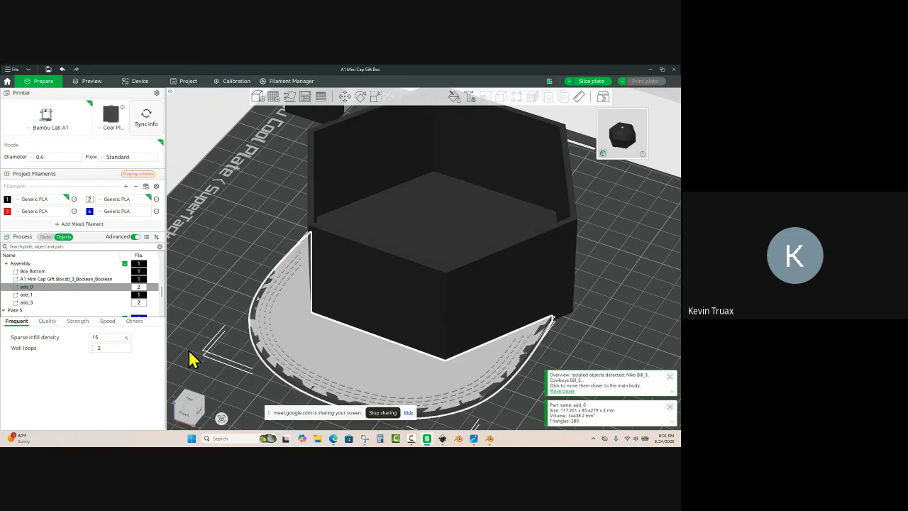
pyautogui.press('1')
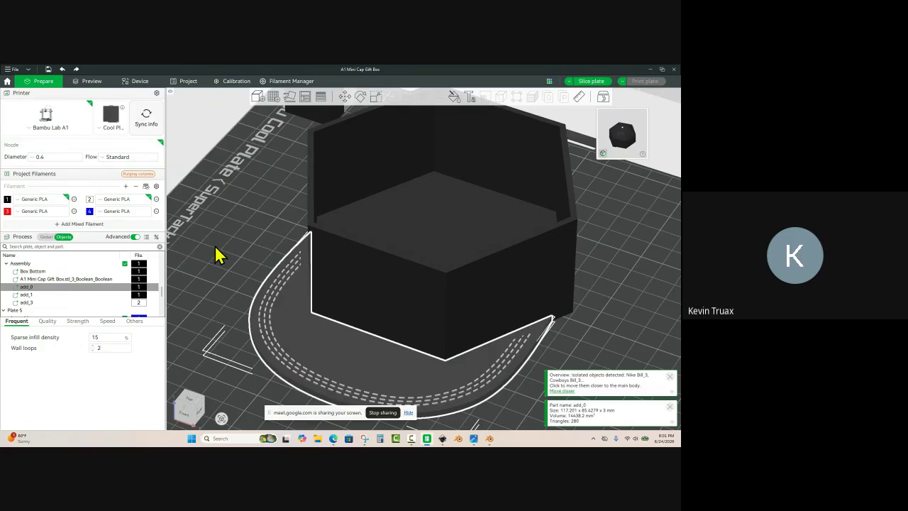
pyautogui.scroll(-3, 218, 248)
pyautogui.click(236, 253)
# Step: Examine the plain black cap base on plate 4 and compare it with the test ring on plate 6
pyautogui.scroll(-2, 246, 263)
pyautogui.moveTo(285, 342)
pyautogui.mouseDown()
pyautogui.moveTo(279, 334)
pyautogui.moveTo(284, 344)
pyautogui.mouseUp()
pyautogui.scroll(-3, 286, 345)
pyautogui.click(435, 297)
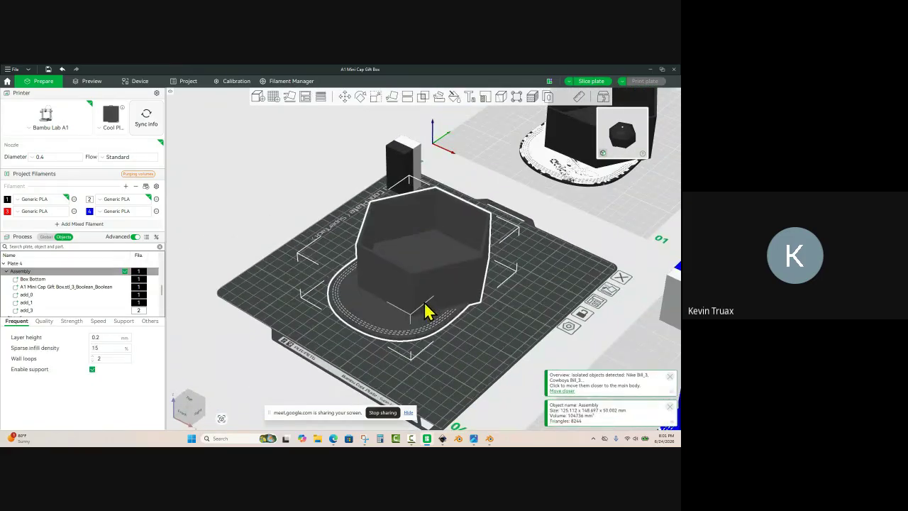
pyautogui.click(492, 335)
pyautogui.scroll(-3, 494, 334)
pyautogui.moveTo(494, 334); pyautogui.dragTo(499, 324)
pyautogui.scroll(1, 470, 314)
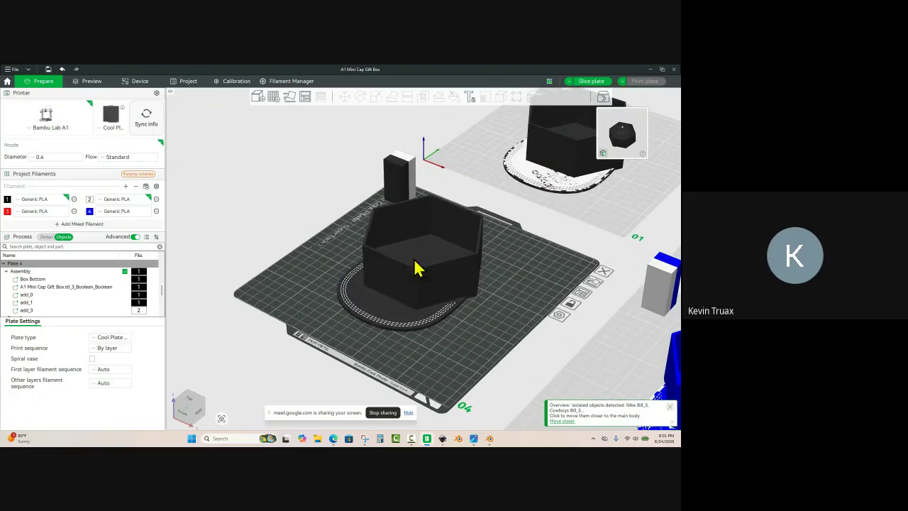
pyautogui.scroll(-5, 398, 336)
pyautogui.moveTo(511, 290); pyautogui.dragTo(363, 302)
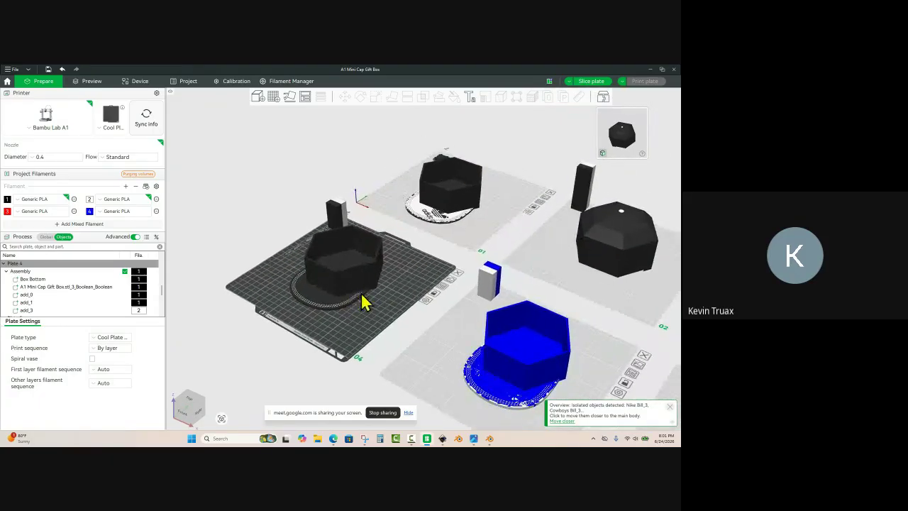
pyautogui.scroll(2, 398, 301)
pyautogui.scroll(-4, 393, 305)
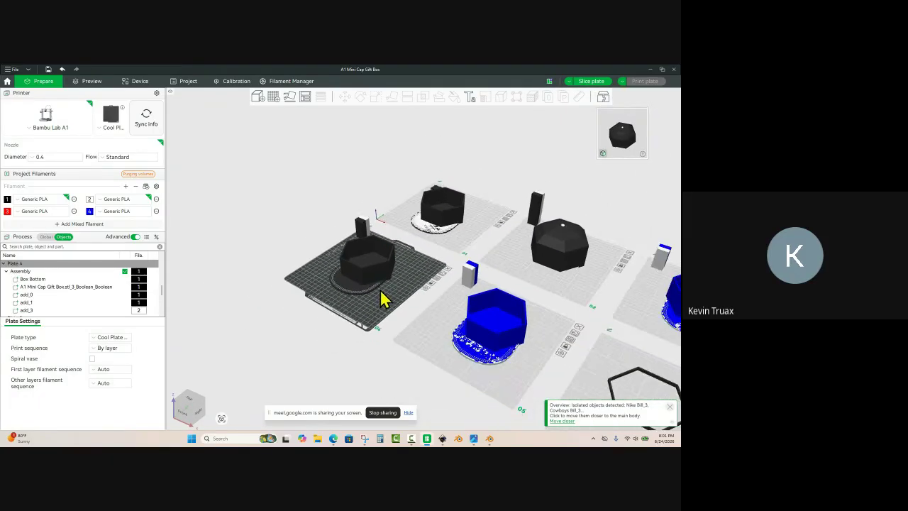
pyautogui.scroll(-2, 383, 298)
pyautogui.click(397, 267)
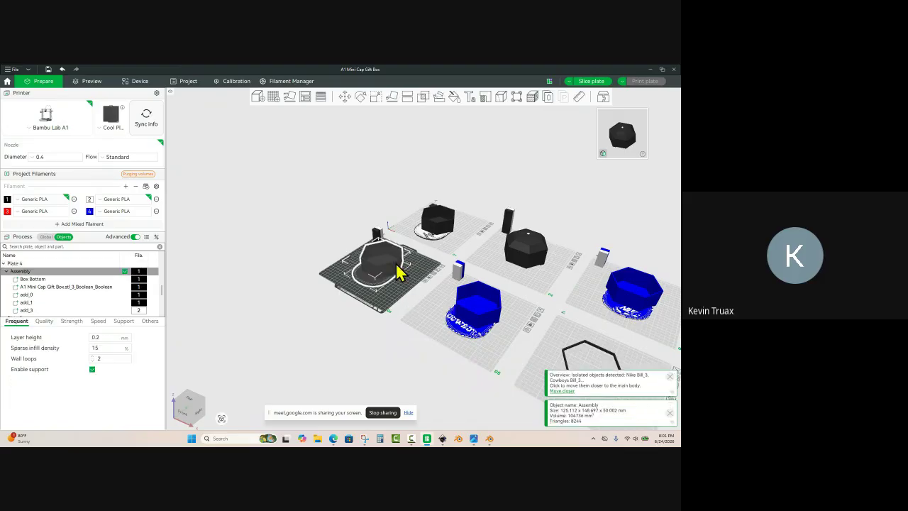
pyautogui.click(590, 353)
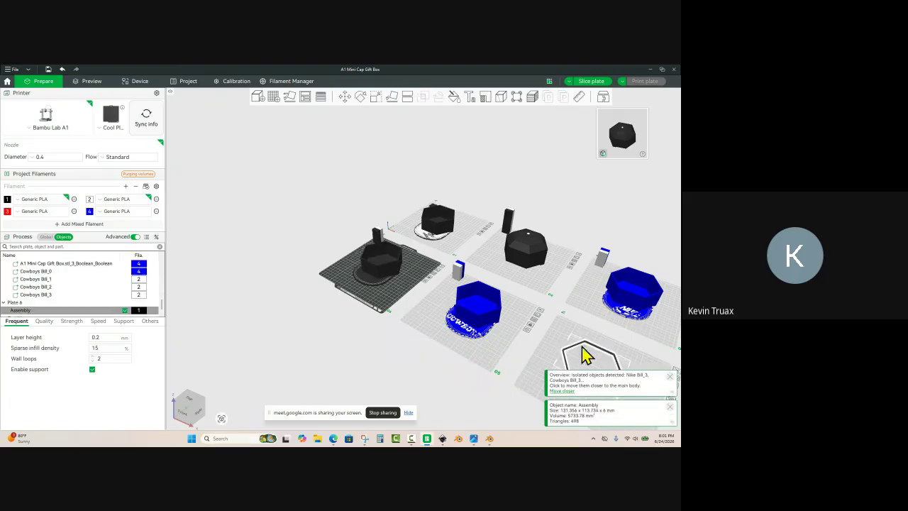
pyautogui.click(402, 296)
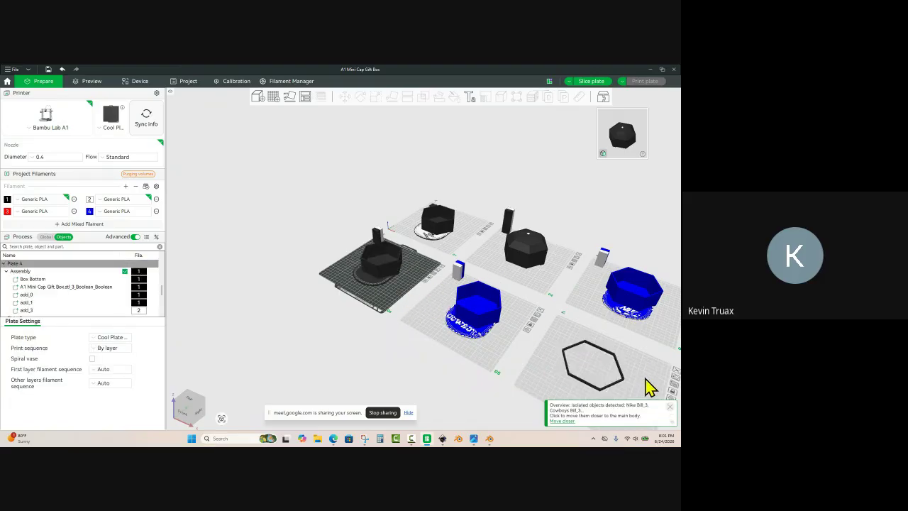
pyautogui.scroll(5, 394, 302)
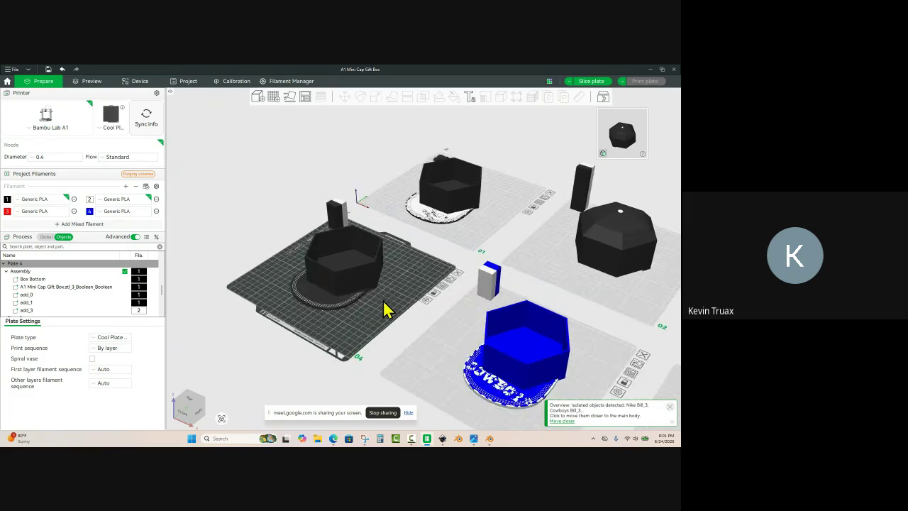
# Step: Set the X-Y contour compensation of the cap base assembly on plate 4 to -1 mm
pyautogui.click(402, 297)
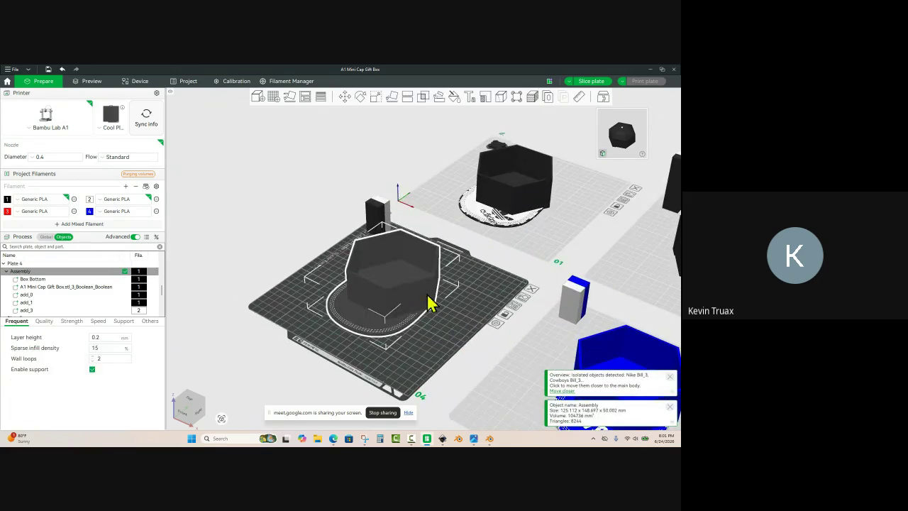
pyautogui.scroll(-1, 103, 302)
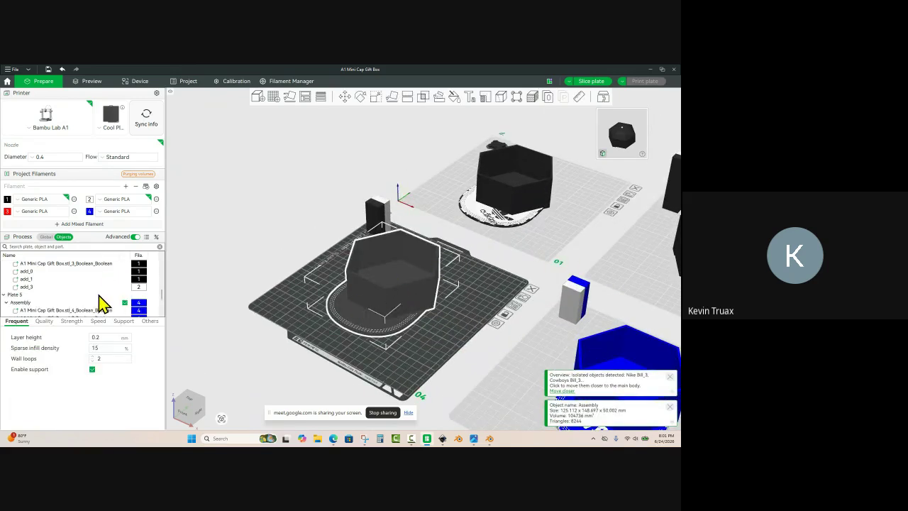
pyautogui.click(46, 322)
pyautogui.scroll(-10, 51, 347)
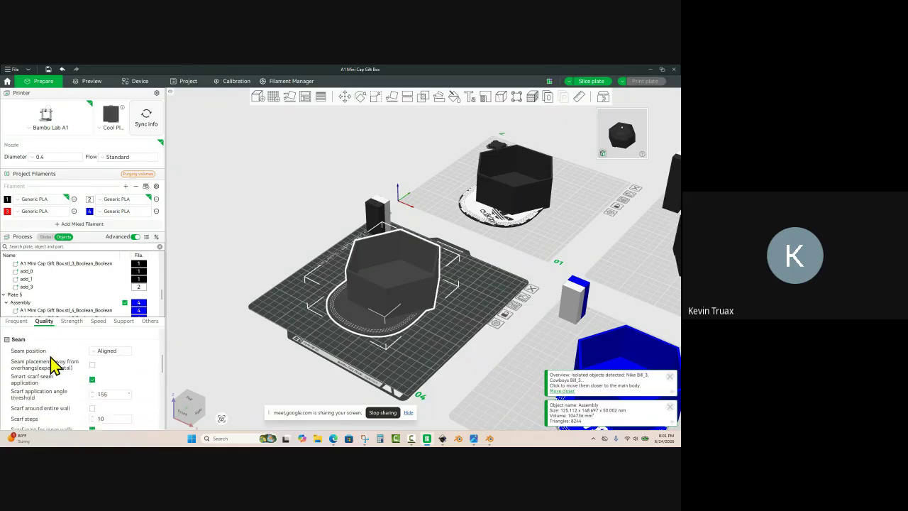
pyautogui.scroll(-2, 61, 365)
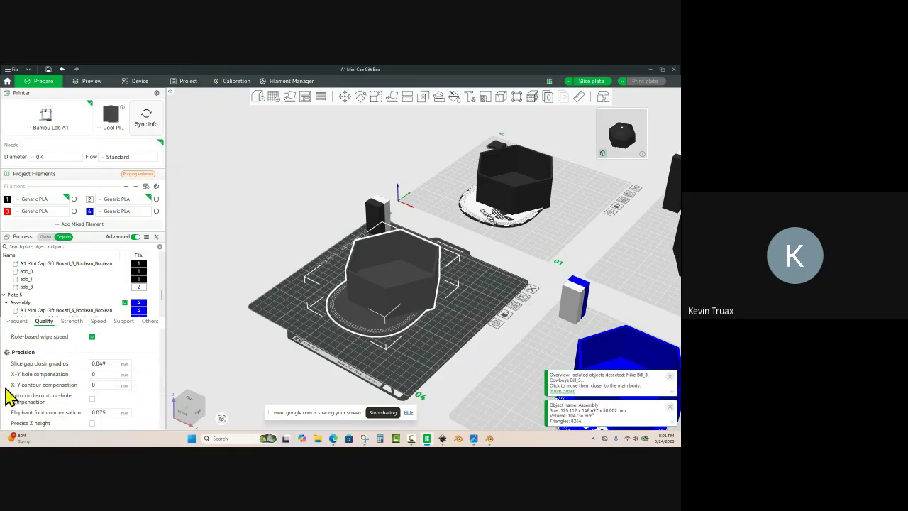
pyautogui.click(112, 386)
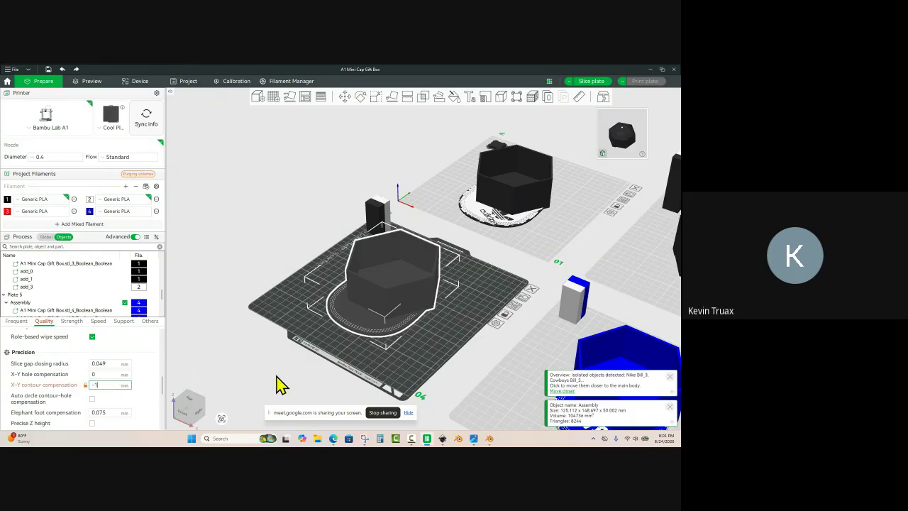
pyautogui.click(287, 334)
# Step: Slice plate 4 and inspect the box wall's corner and top edge closely in the preview
pyautogui.scroll(2, 424, 339)
pyautogui.scroll(3, 437, 348)
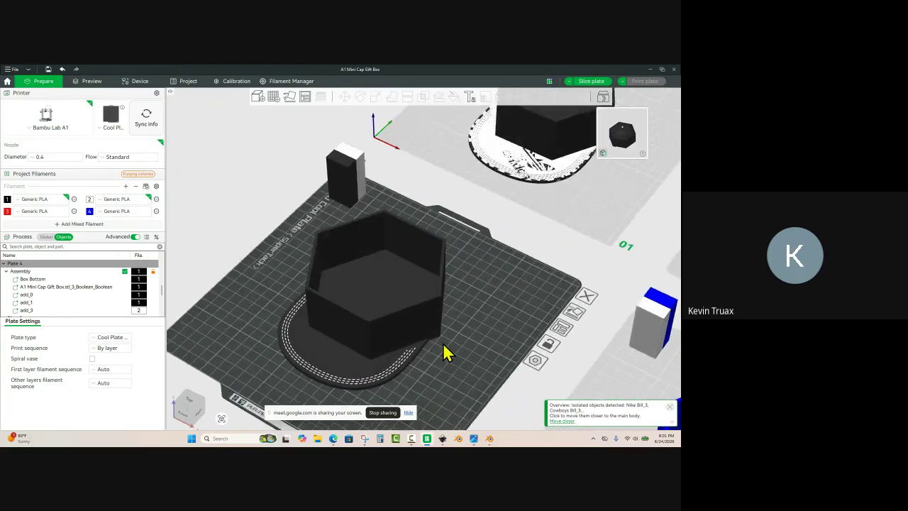
pyautogui.click(591, 80)
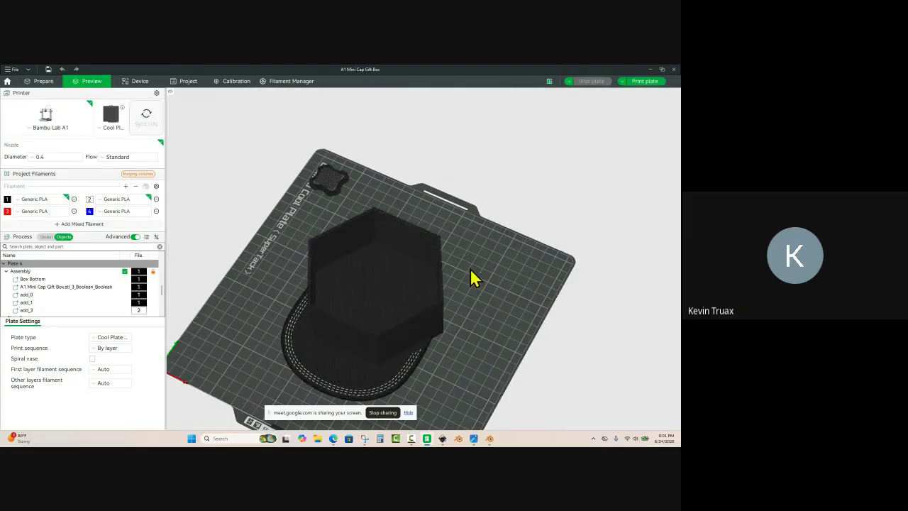
pyautogui.scroll(6, 474, 280)
pyautogui.moveTo(491, 281); pyautogui.dragTo(311, 292, button='right')
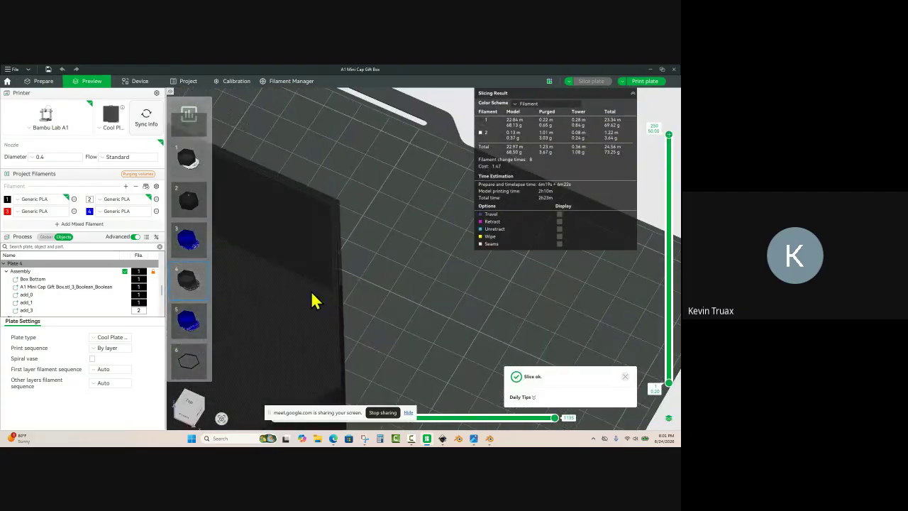
pyautogui.scroll(3, 321, 194)
pyautogui.moveTo(326, 186); pyautogui.dragTo(409, 274, button='right')
pyautogui.scroll(5, 320, 198)
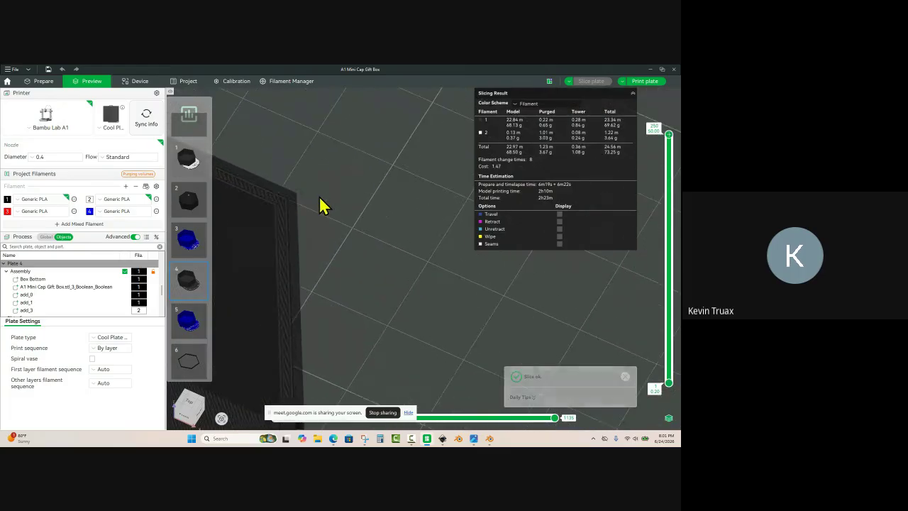
pyautogui.moveTo(312, 199); pyautogui.dragTo(388, 232, button='right')
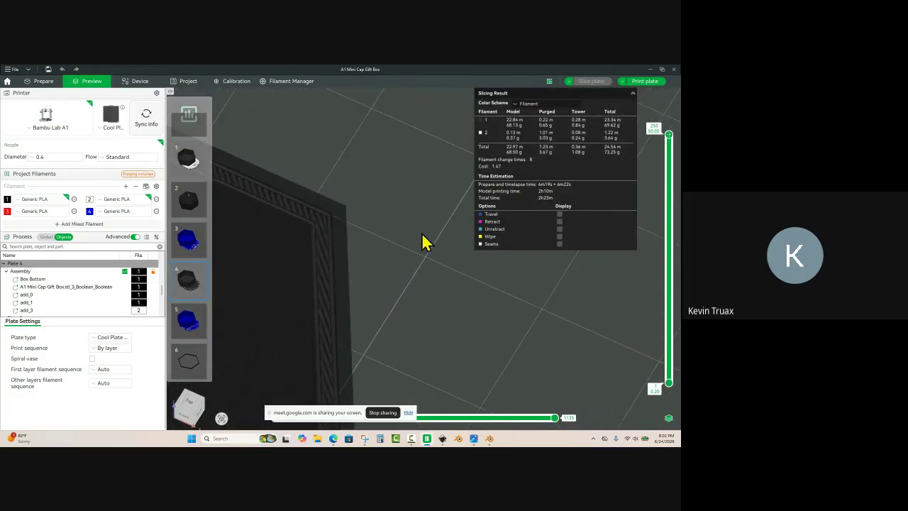
# Step: Examine the inner wall, corner and outer shape of the sliced cap base on plate 4 from several angles
pyautogui.scroll(3, 426, 248)
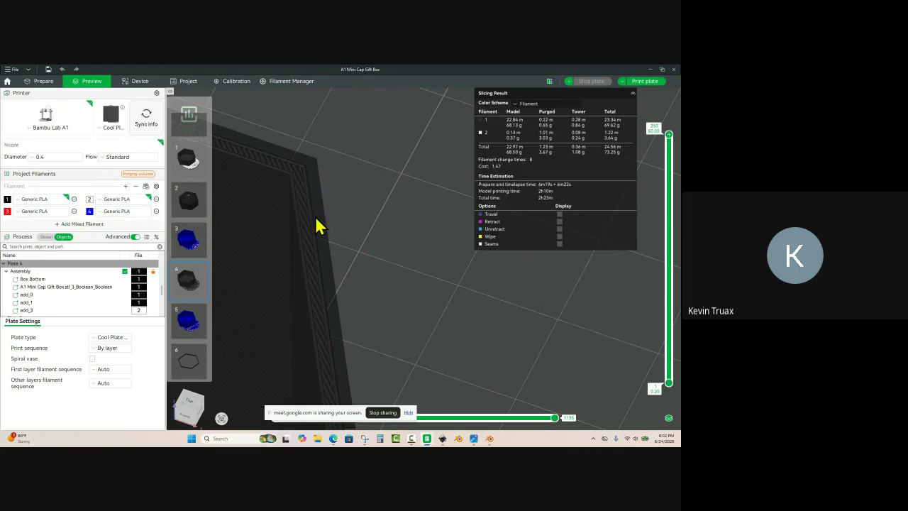
pyautogui.moveTo(317, 226); pyautogui.dragTo(395, 243)
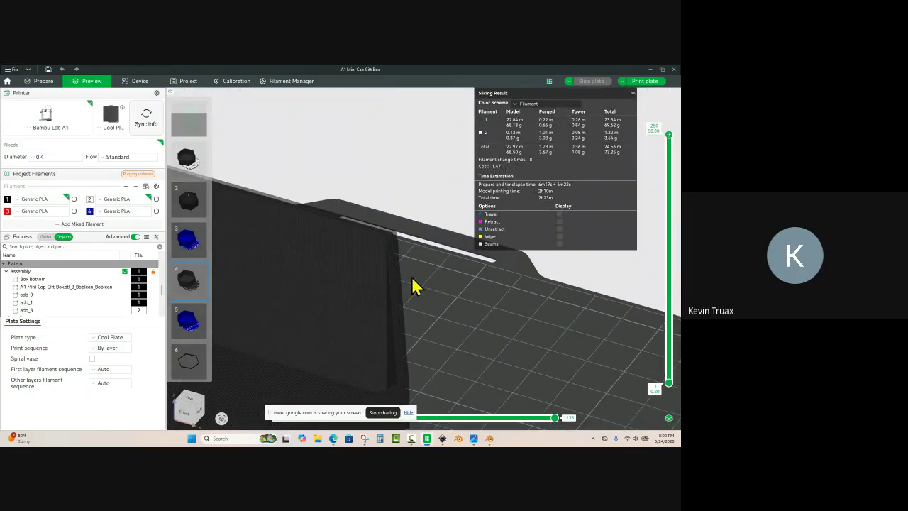
pyautogui.moveTo(411, 283); pyautogui.dragTo(419, 259)
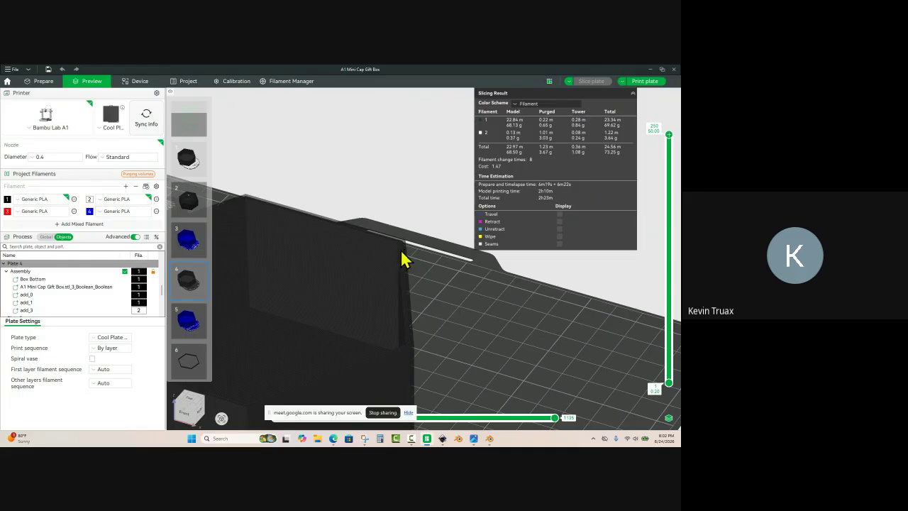
pyautogui.moveTo(408, 292); pyautogui.dragTo(423, 324)
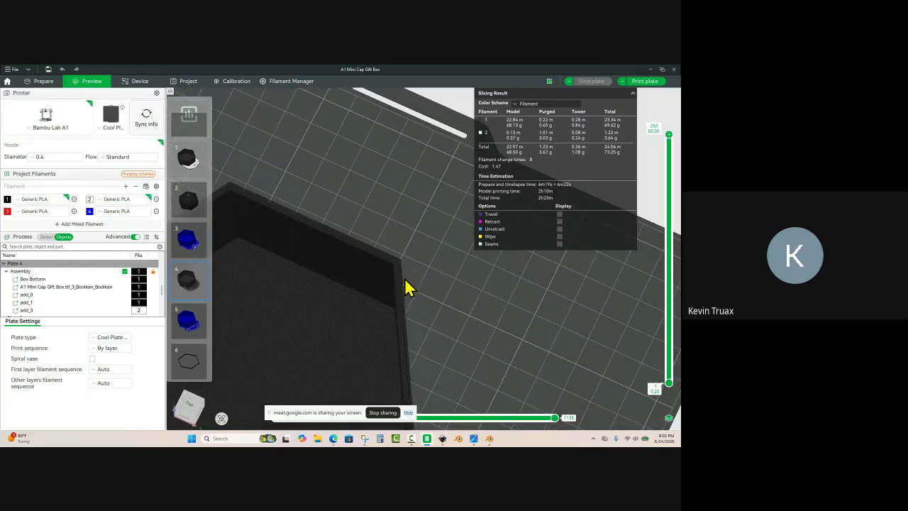
pyautogui.scroll(-5, 411, 262)
pyautogui.moveTo(428, 307)
pyautogui.mouseDown()
pyautogui.moveTo(443, 319)
pyautogui.moveTo(441, 303)
pyautogui.mouseUp()
pyautogui.scroll(-1, 440, 295)
pyautogui.scroll(2, 440, 294)
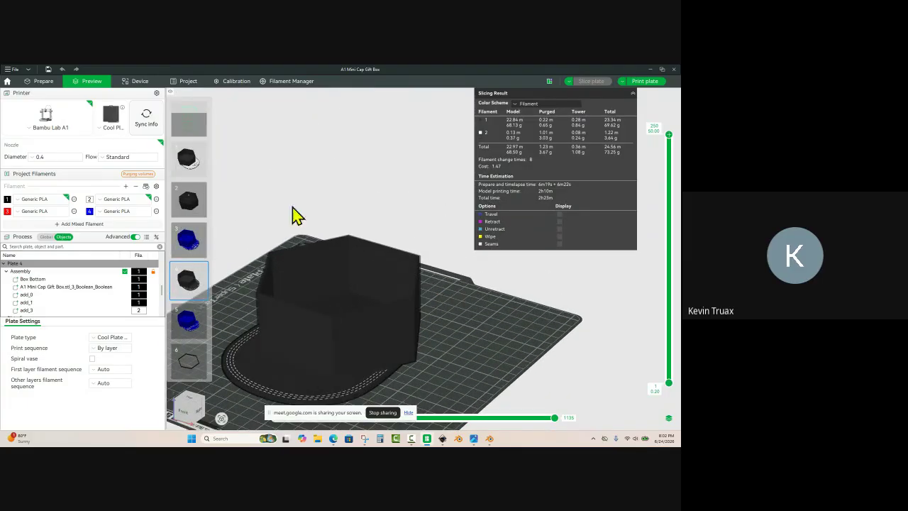
# Step: Slice plate 2 and inspect the layer lines around the white button on the cap crown in the preview
pyautogui.click(39, 91)
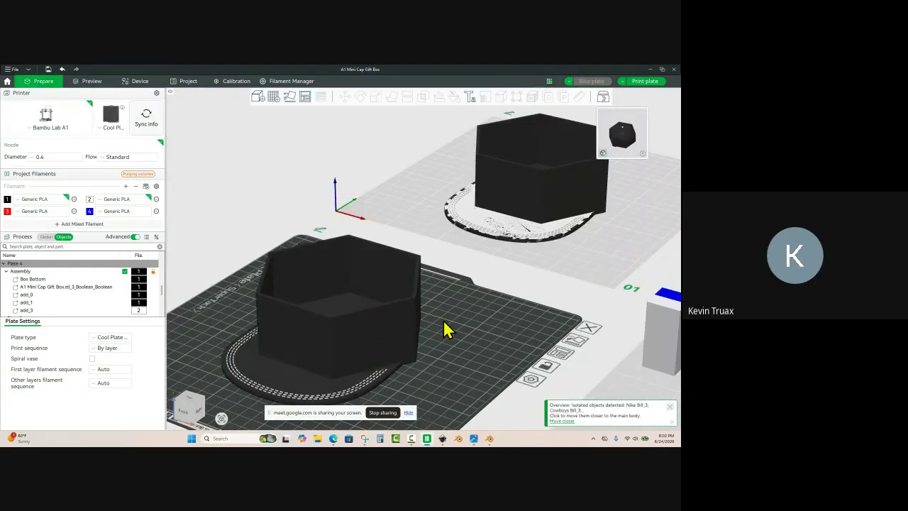
pyautogui.scroll(-4, 351, 282)
pyautogui.moveTo(468, 285); pyautogui.dragTo(302, 278, button='right')
pyautogui.scroll(2, 610, 279)
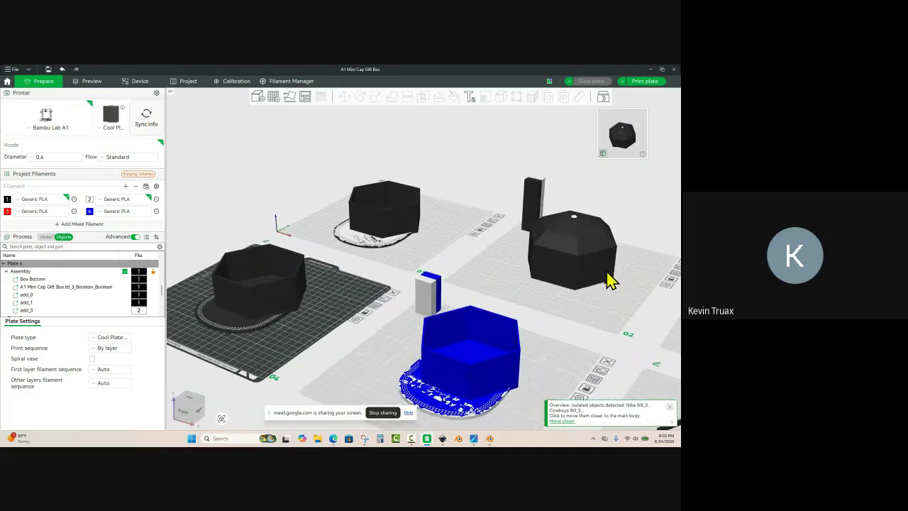
pyautogui.moveTo(614, 300); pyautogui.dragTo(384, 325, button='right')
pyautogui.click(523, 276)
pyautogui.scroll(5, 523, 273)
pyautogui.click(385, 330)
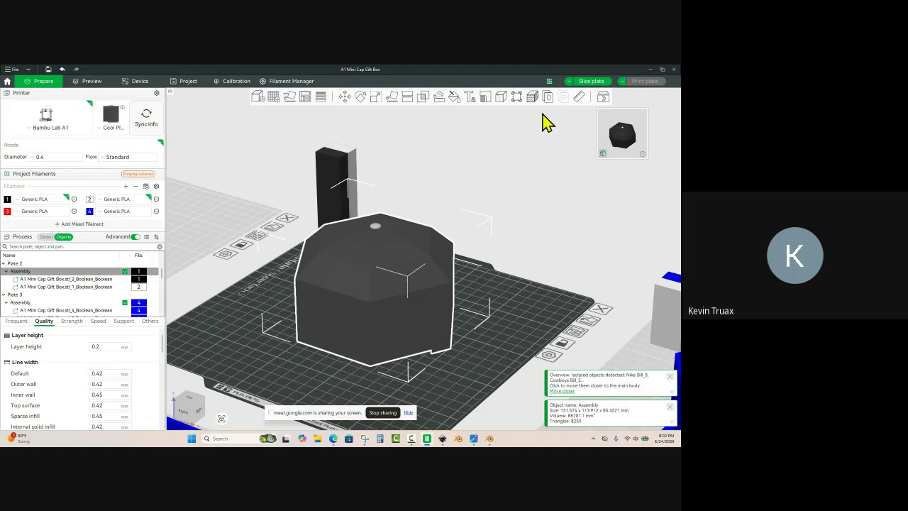
pyautogui.click(86, 84)
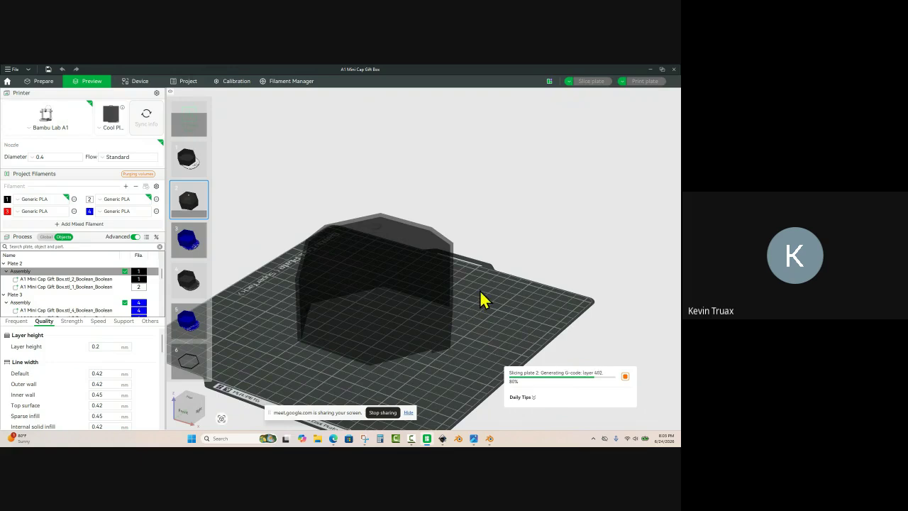
pyautogui.scroll(10, 481, 301)
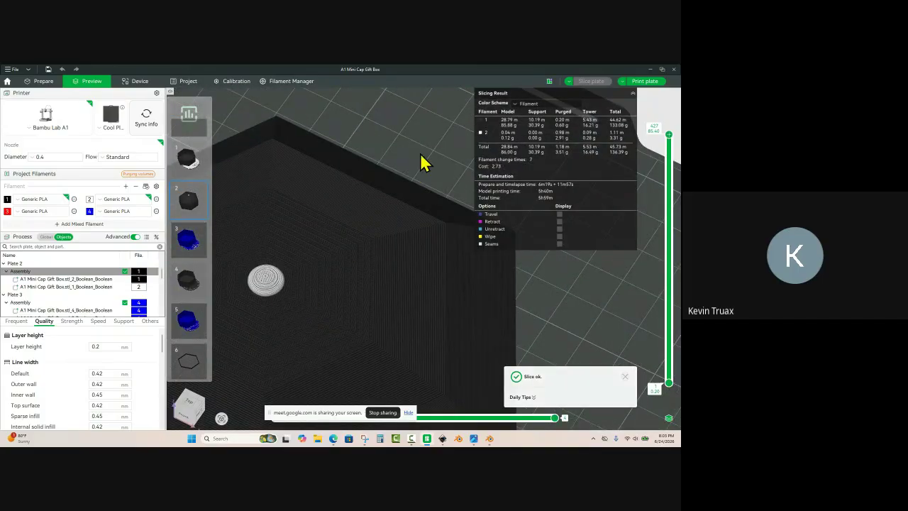
pyautogui.moveTo(427, 151); pyautogui.dragTo(528, 134, button='right')
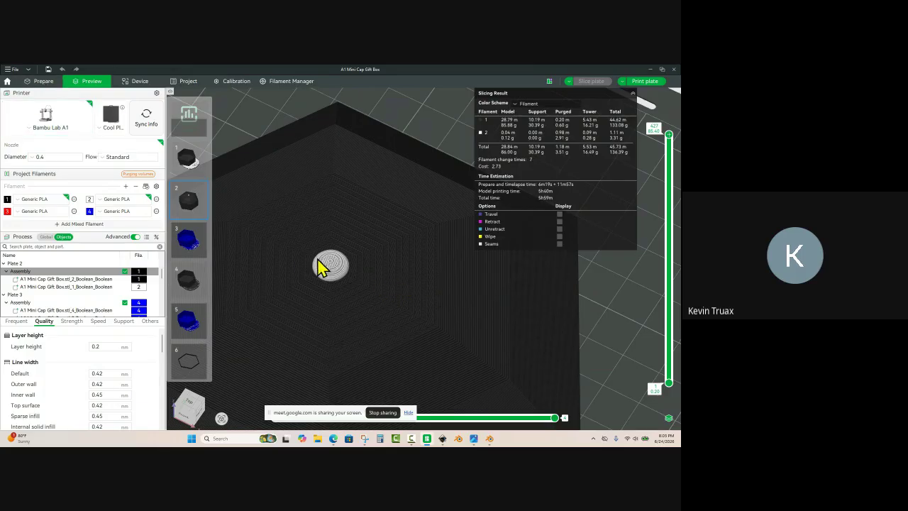
# Step: Apply adaptive variable layer height with quality/speed 0.50 to the cap crown on plate 2 and slice the plate
pyautogui.click(44, 82)
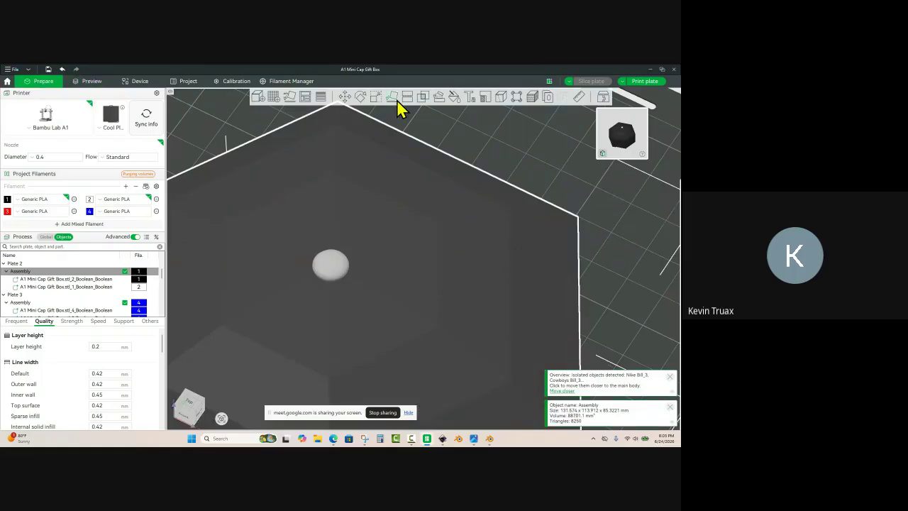
pyautogui.click(320, 99)
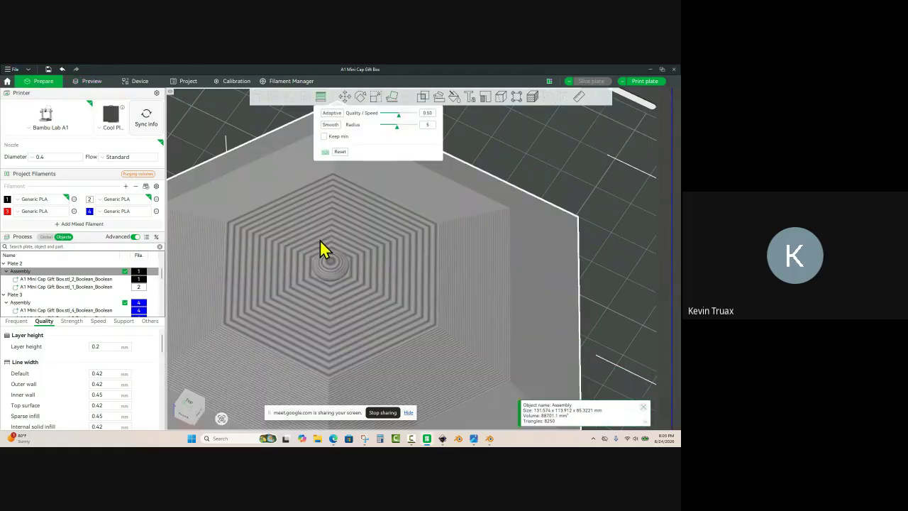
pyautogui.click(333, 113)
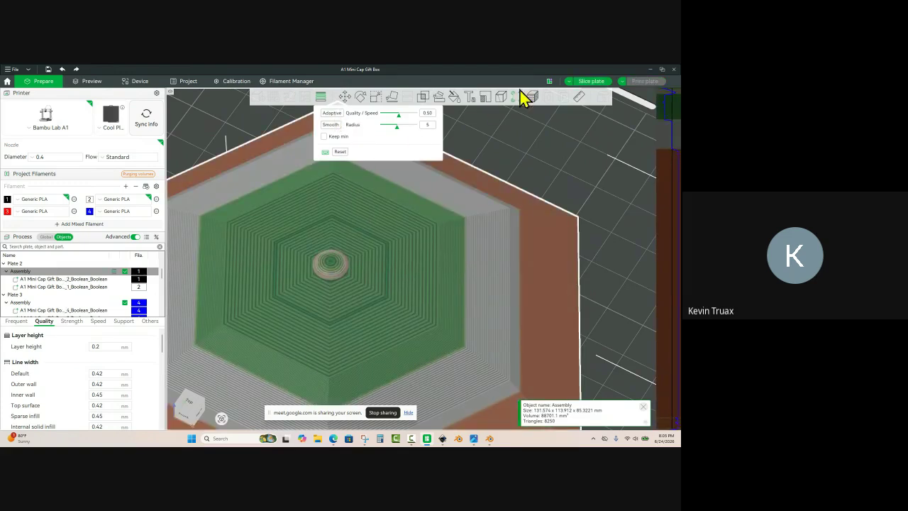
pyautogui.click(589, 82)
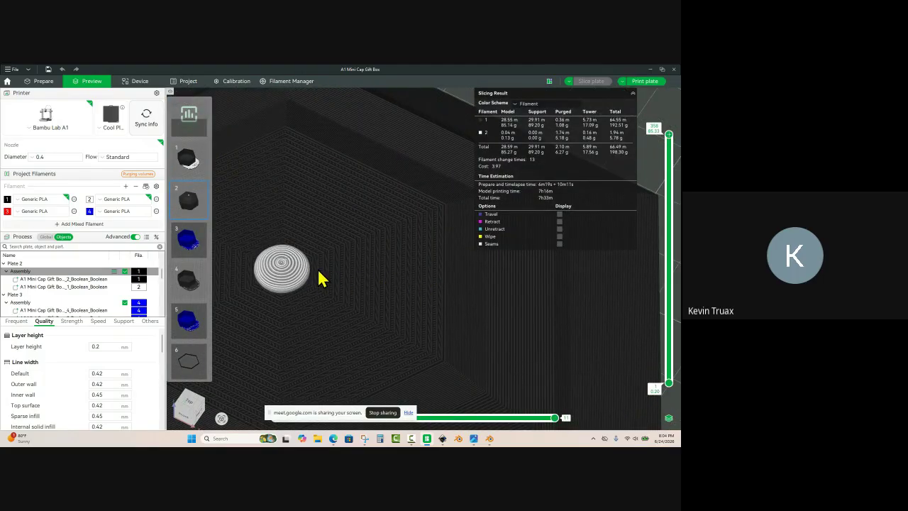
# Step: Examine the cap crown's top surface and button in the adaptive-layer preview from above and from the side
pyautogui.scroll(-3, 450, 280)
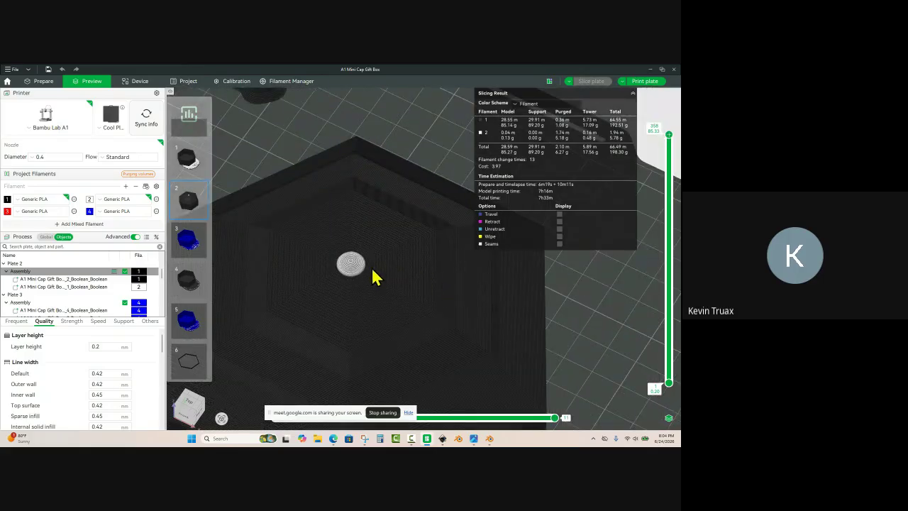
pyautogui.scroll(-3, 390, 279)
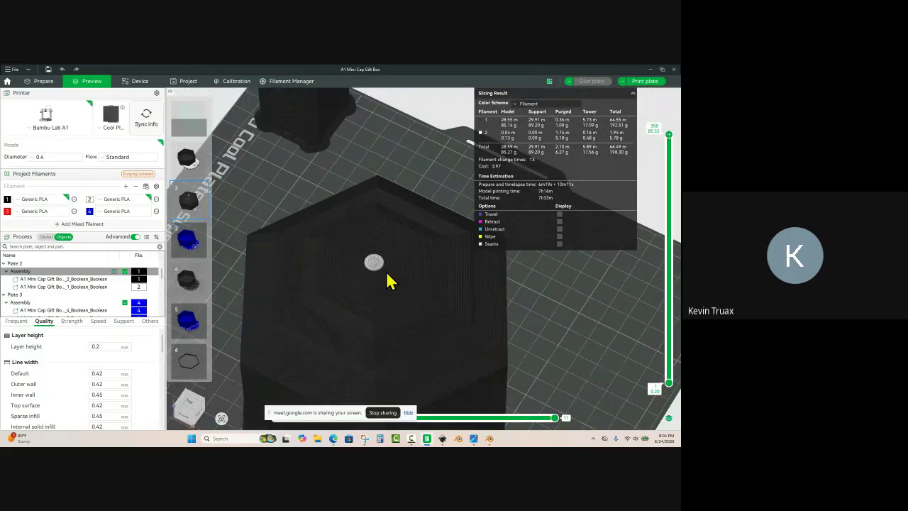
pyautogui.moveTo(532, 317); pyautogui.dragTo(494, 298)
pyautogui.scroll(-3, 379, 286)
pyautogui.scroll(4, 391, 257)
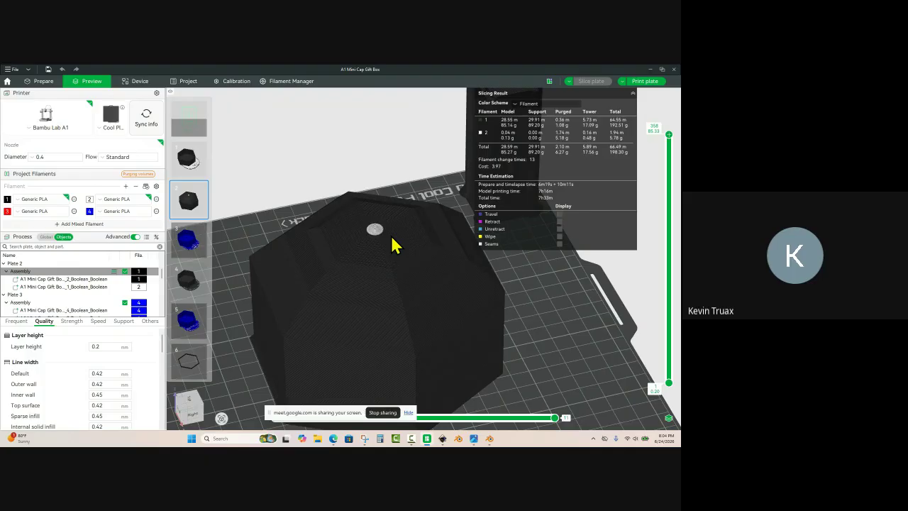
pyautogui.scroll(-7, 332, 148)
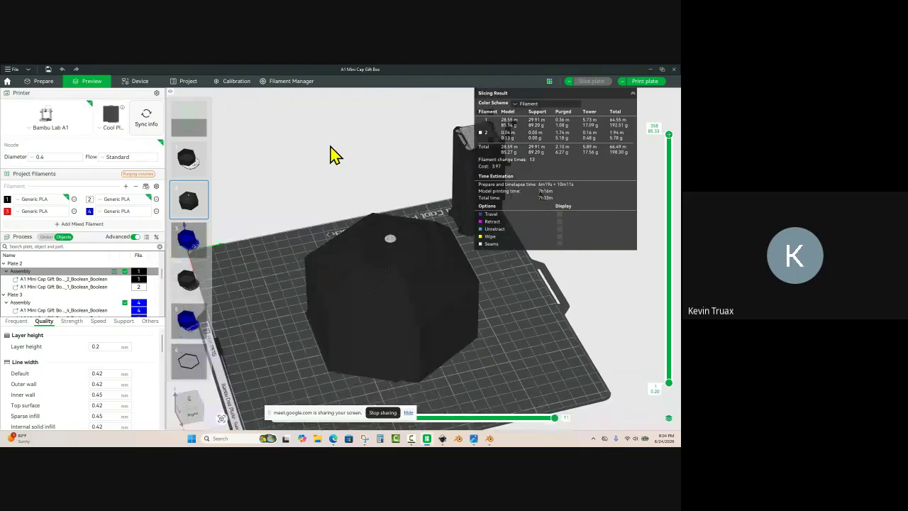
# Step: Return to the plate layout and examine the black box base and its inner walls on plate 1
pyautogui.click(43, 81)
pyautogui.scroll(-5, 334, 231)
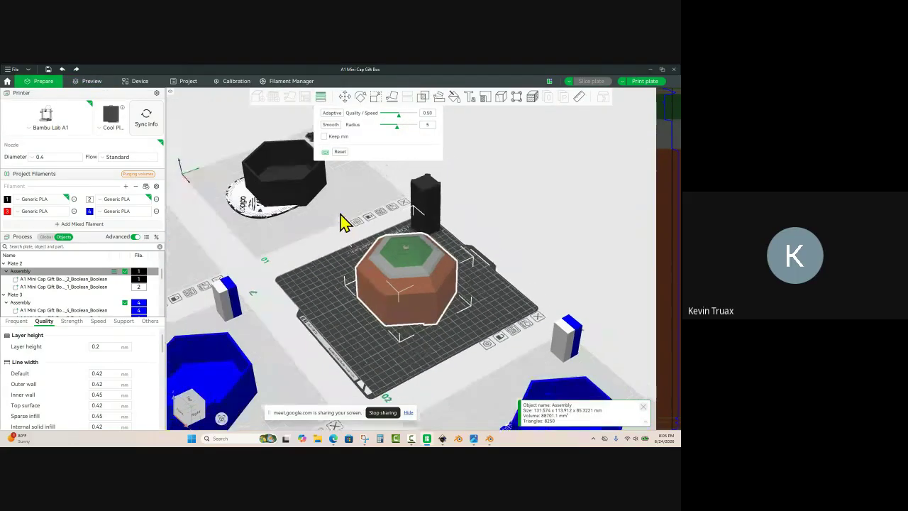
pyautogui.scroll(5, 283, 201)
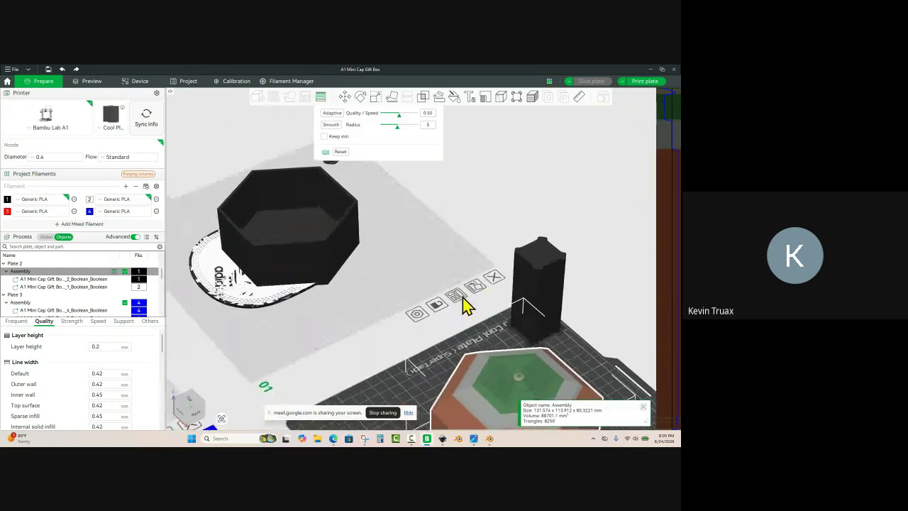
pyautogui.scroll(4, 320, 254)
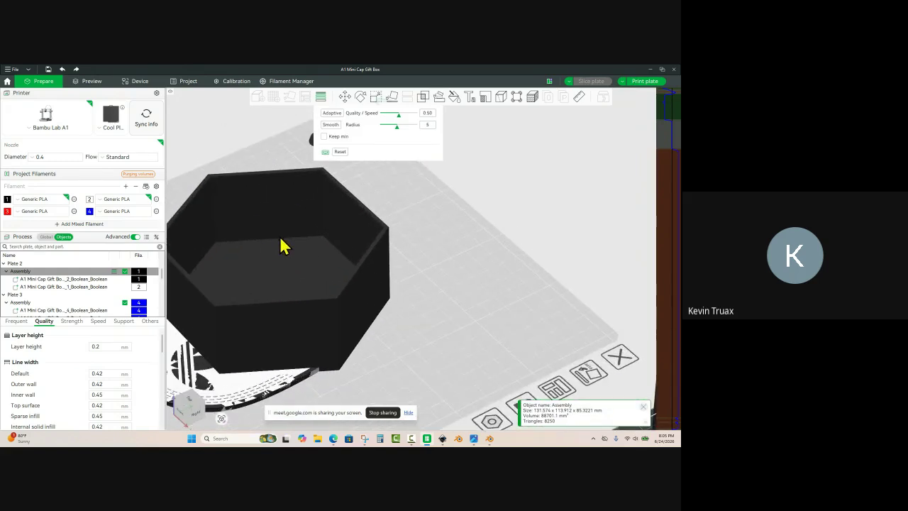
pyautogui.scroll(-6, 393, 205)
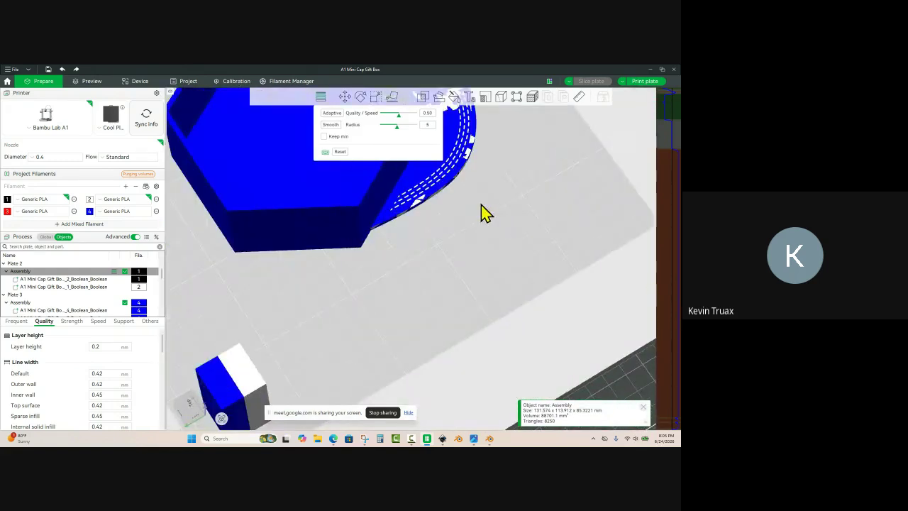
pyautogui.moveTo(458, 258); pyautogui.dragTo(401, 362)
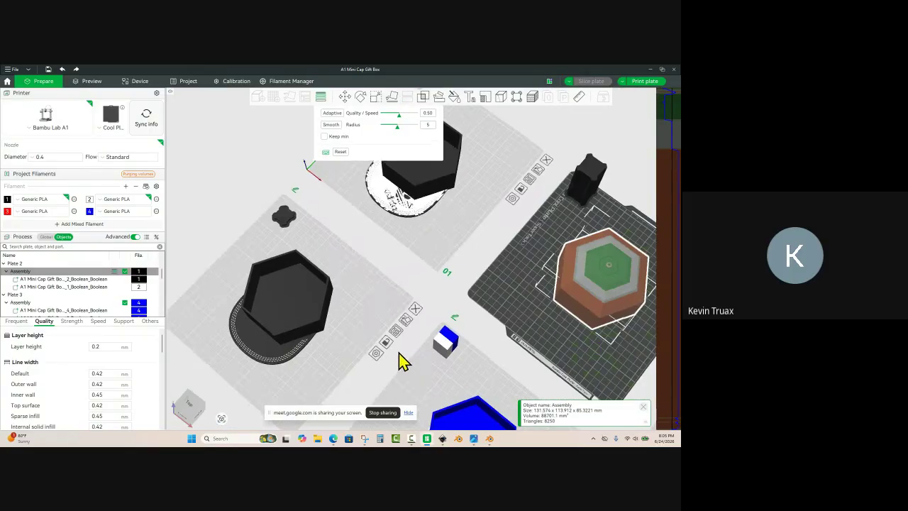
pyautogui.moveTo(432, 257); pyautogui.dragTo(365, 314)
pyautogui.scroll(3, 365, 315)
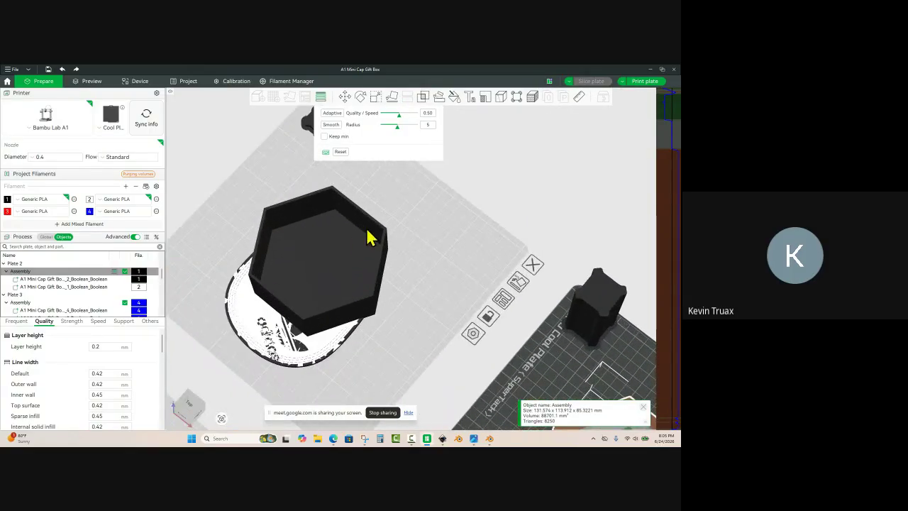
pyautogui.scroll(2, 406, 319)
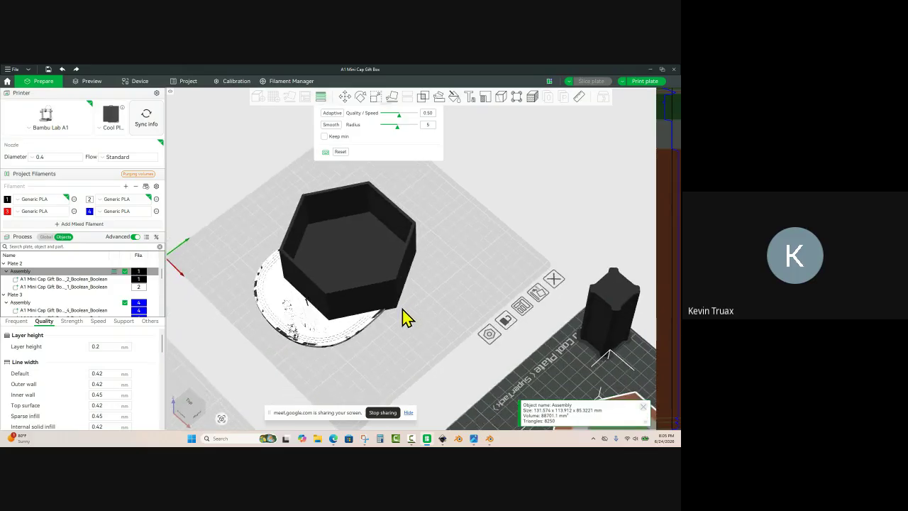
pyautogui.scroll(4, 391, 187)
pyautogui.moveTo(434, 238); pyautogui.dragTo(467, 304, button='right')
pyautogui.moveTo(456, 276); pyautogui.dragTo(452, 282)
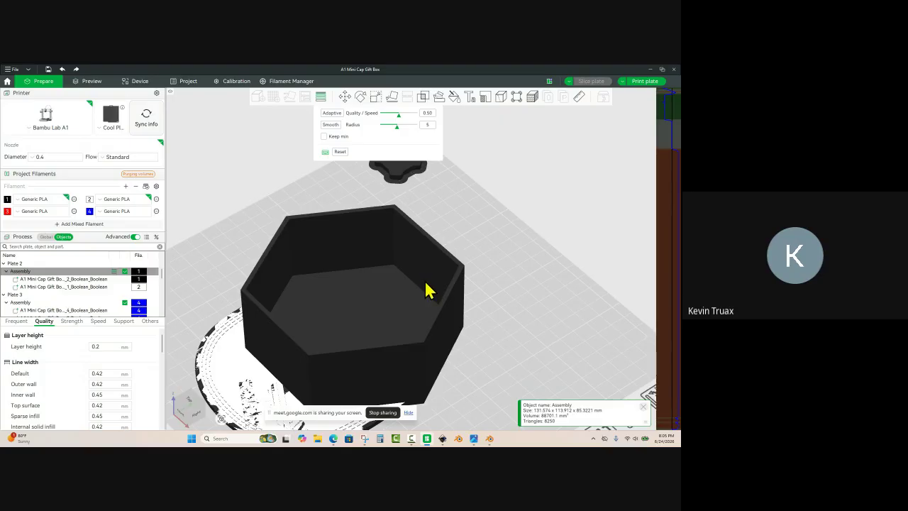
# Step: Measure the distance between two opposite inner rim edges of the box base on plate 1, then clear the measurement
pyautogui.click(580, 99)
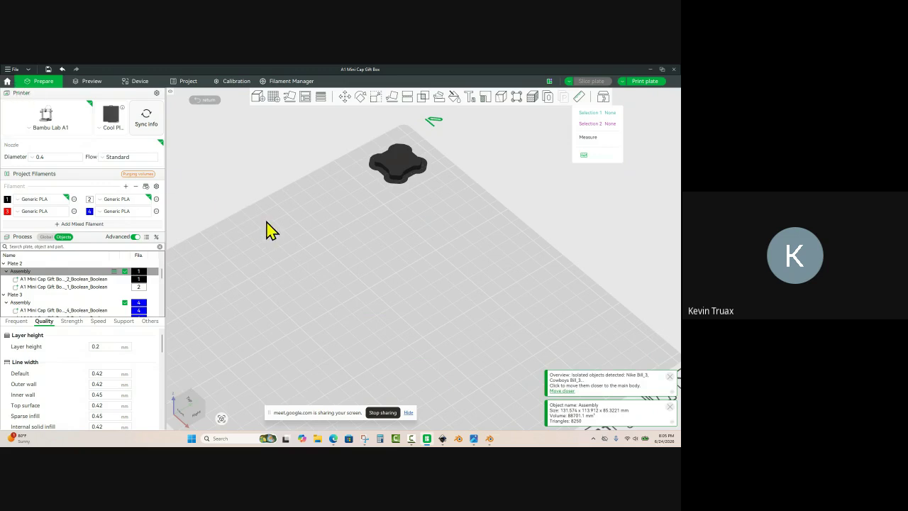
pyautogui.press('Escape')
pyautogui.click(373, 304)
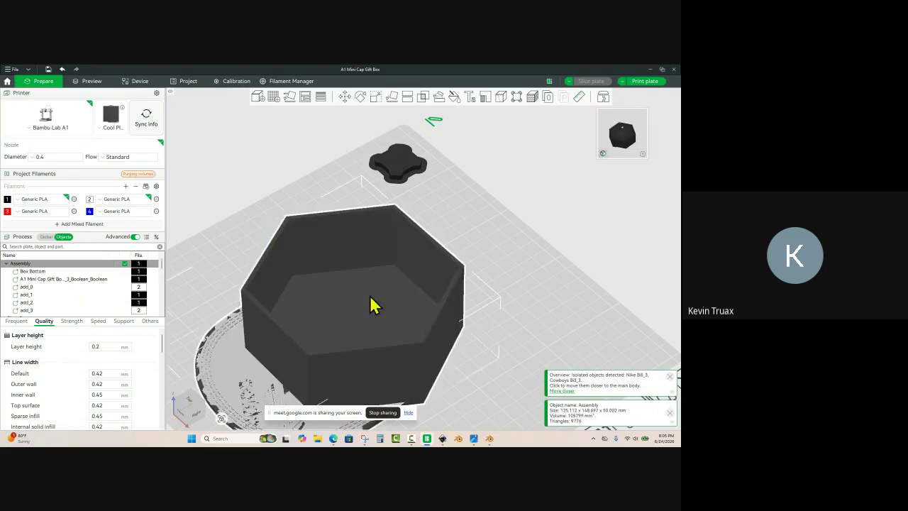
pyautogui.click(579, 97)
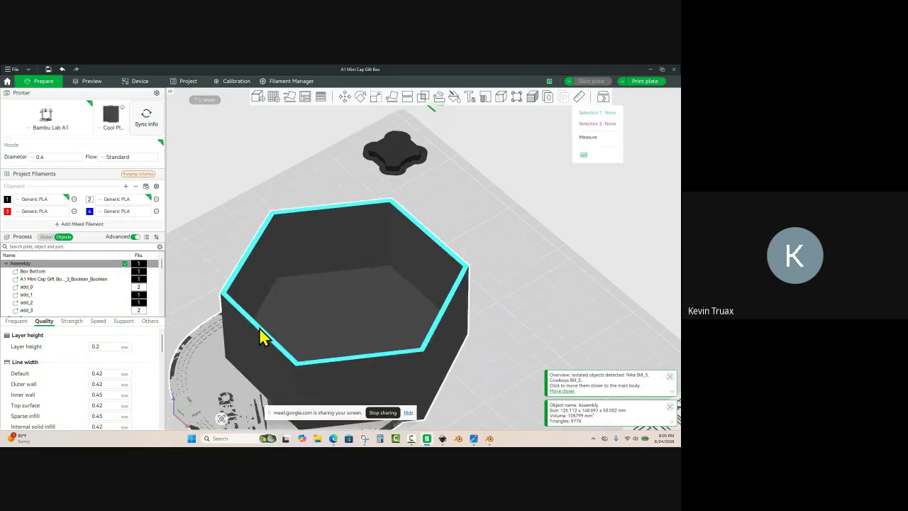
pyautogui.scroll(3, 248, 348)
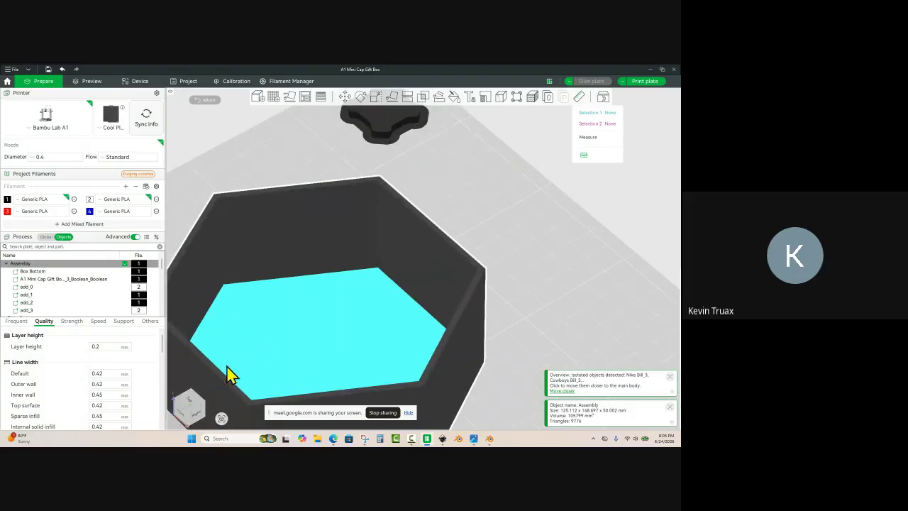
pyautogui.click(222, 375)
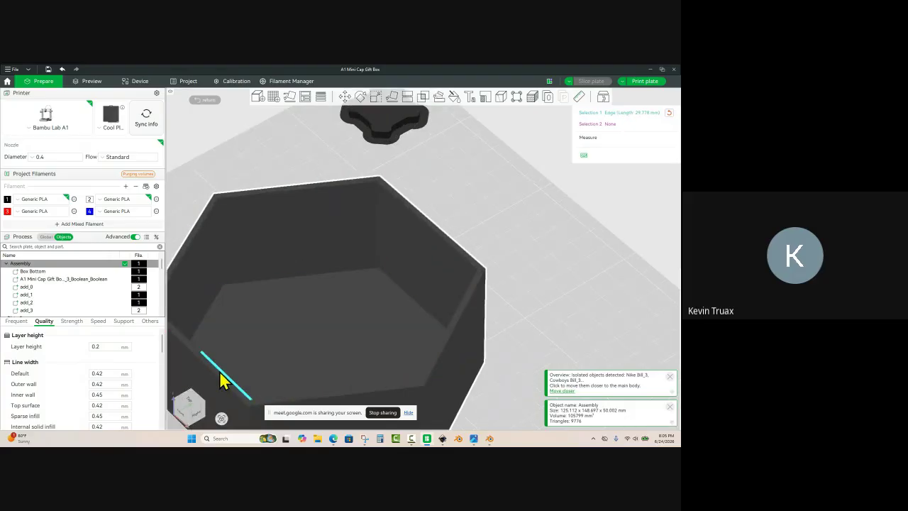
pyautogui.click(450, 248)
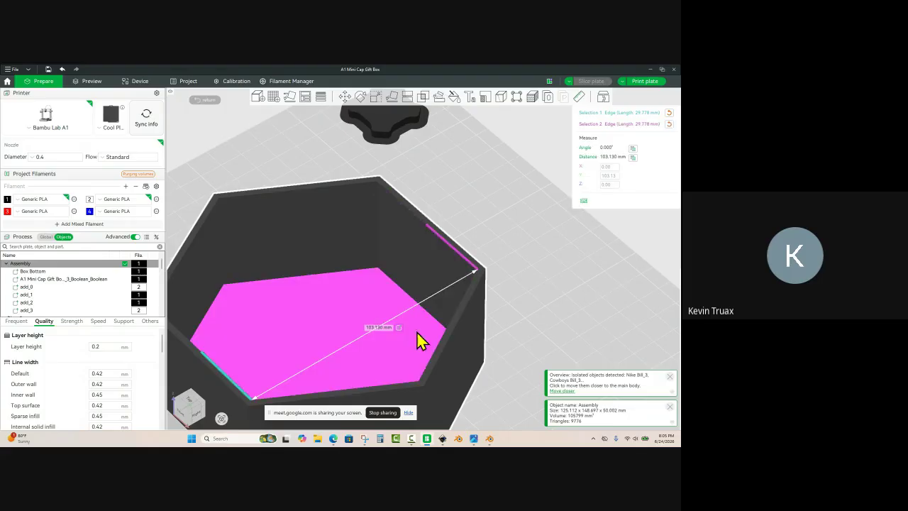
pyautogui.scroll(-2, 510, 187)
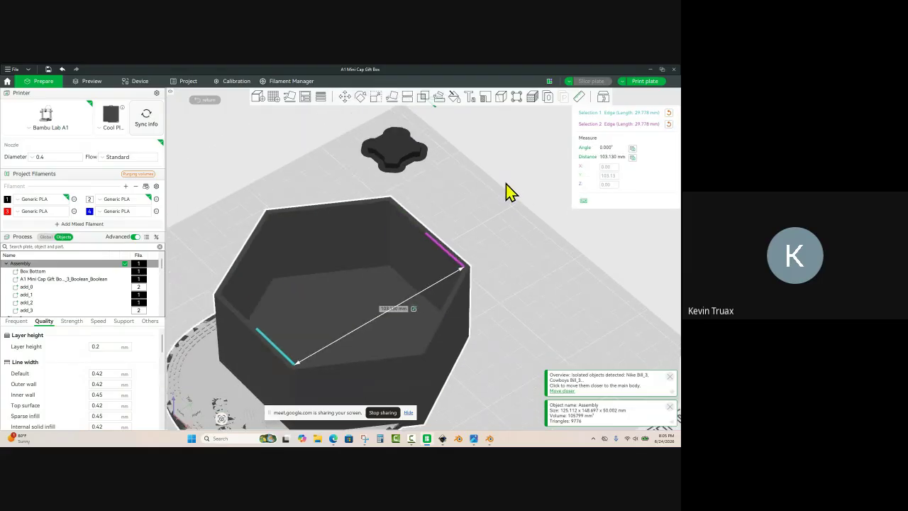
pyautogui.press('Escape')
pyautogui.press('Escape')
pyautogui.press('Escape')
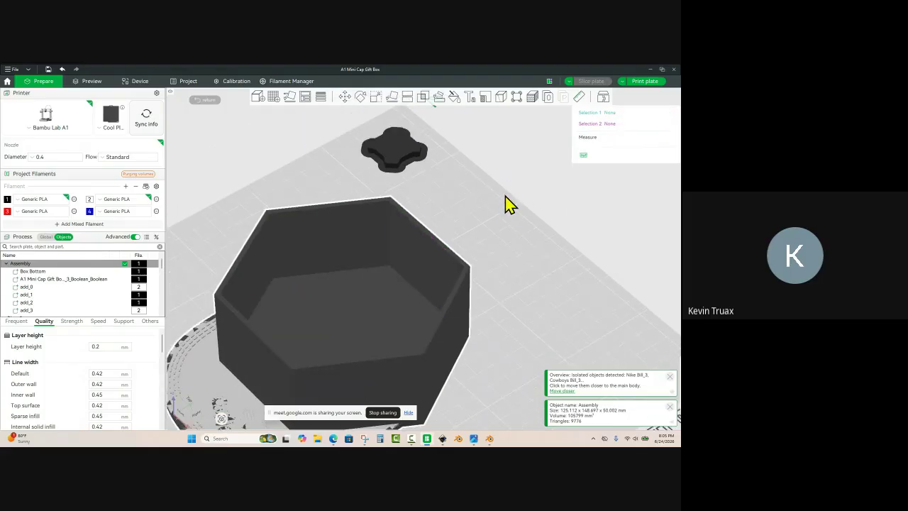
# Step: Leave the measurement, deselect the box base, and examine it on plate 1 alongside the cap crown on plate 2
pyautogui.click(484, 195)
pyautogui.scroll(-5, 480, 195)
pyautogui.scroll(-2, 479, 195)
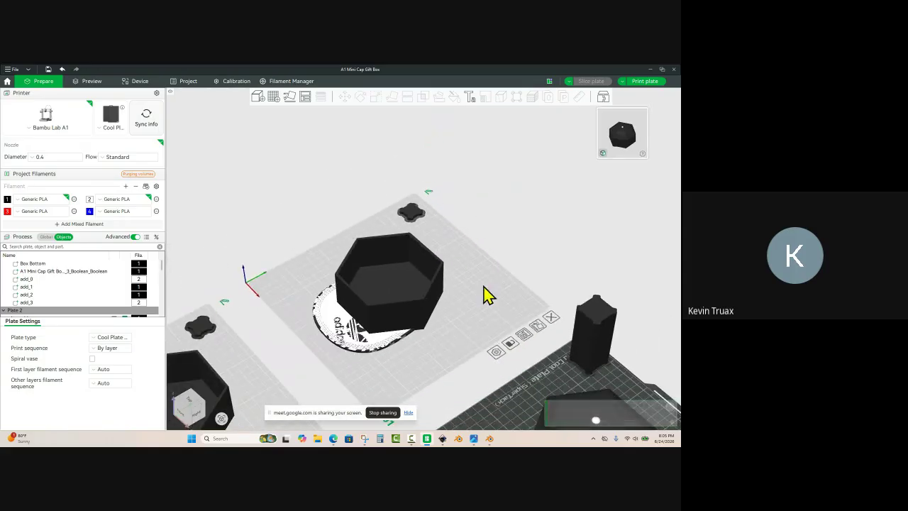
pyautogui.moveTo(476, 303); pyautogui.dragTo(478, 307)
pyautogui.moveTo(455, 353); pyautogui.dragTo(472, 262, button='right')
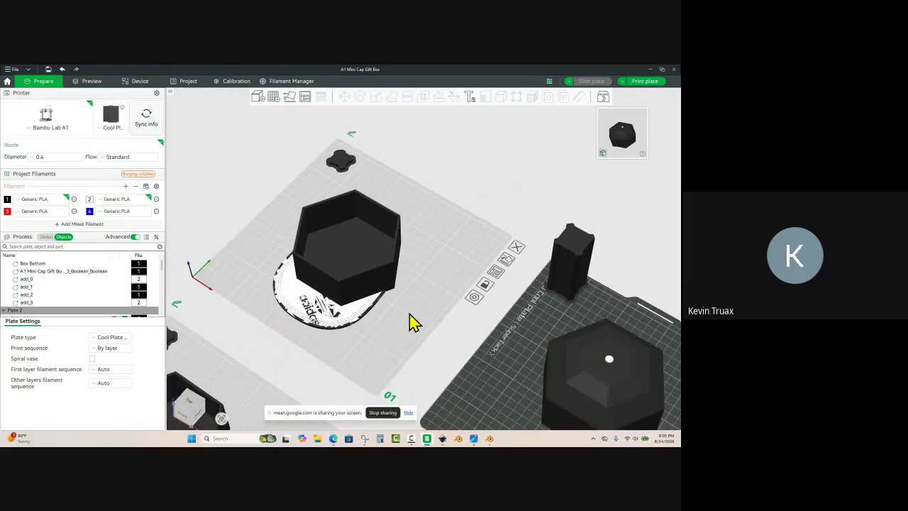
pyautogui.moveTo(412, 309); pyautogui.dragTo(420, 300, button='right')
pyautogui.scroll(1, 420, 300)
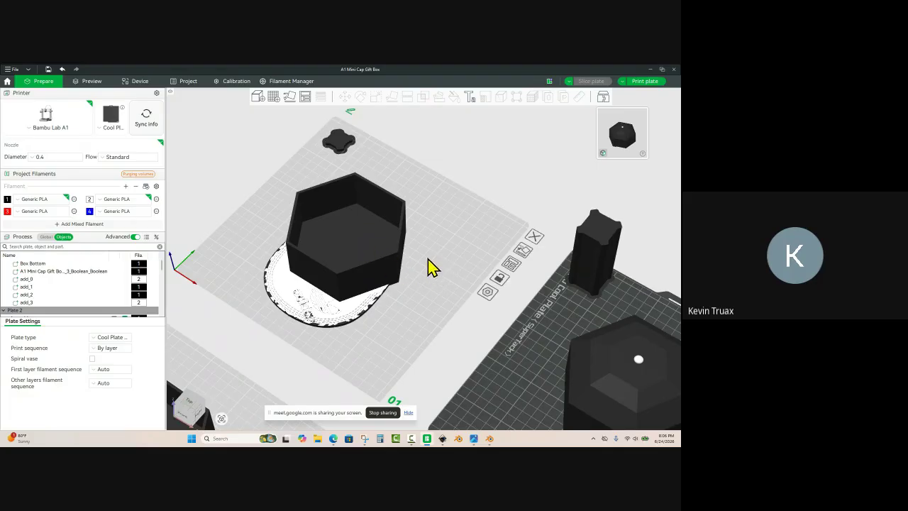
pyautogui.moveTo(432, 280); pyautogui.dragTo(455, 287)
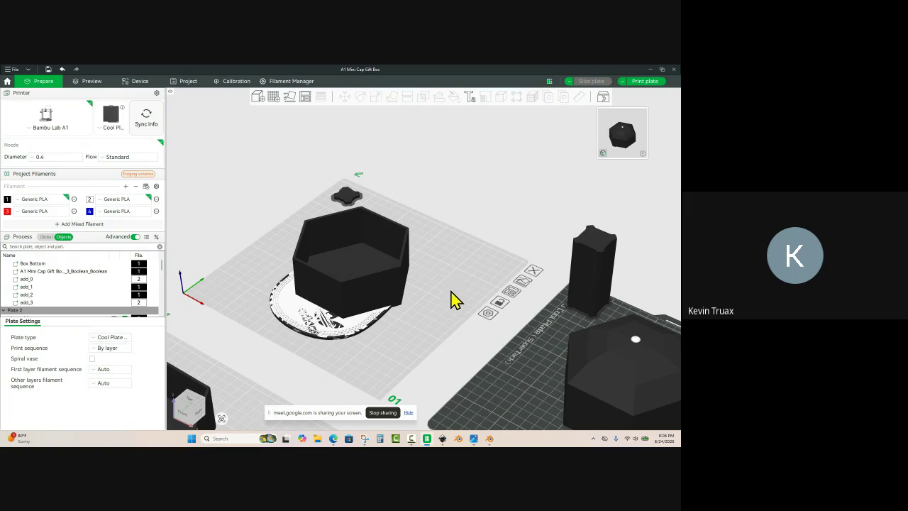
pyautogui.moveTo(446, 295); pyautogui.dragTo(391, 179, button='right')
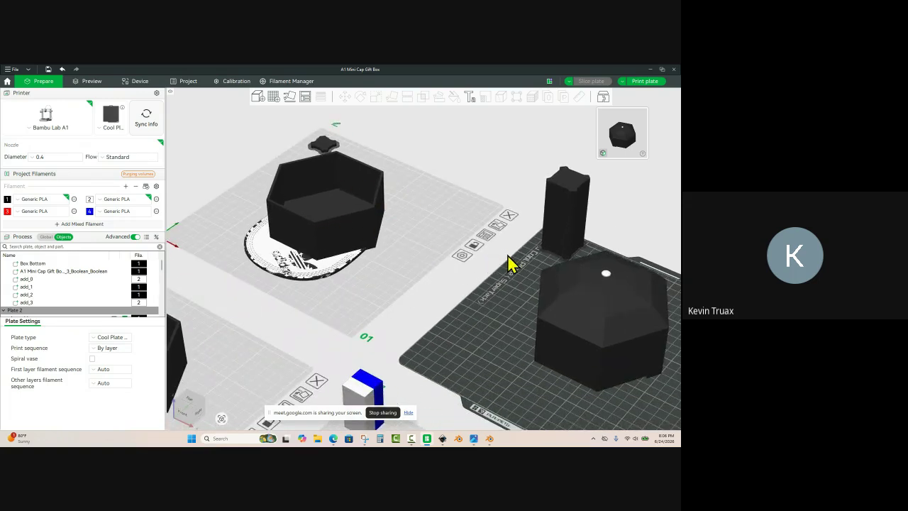
pyautogui.scroll(-1, 447, 258)
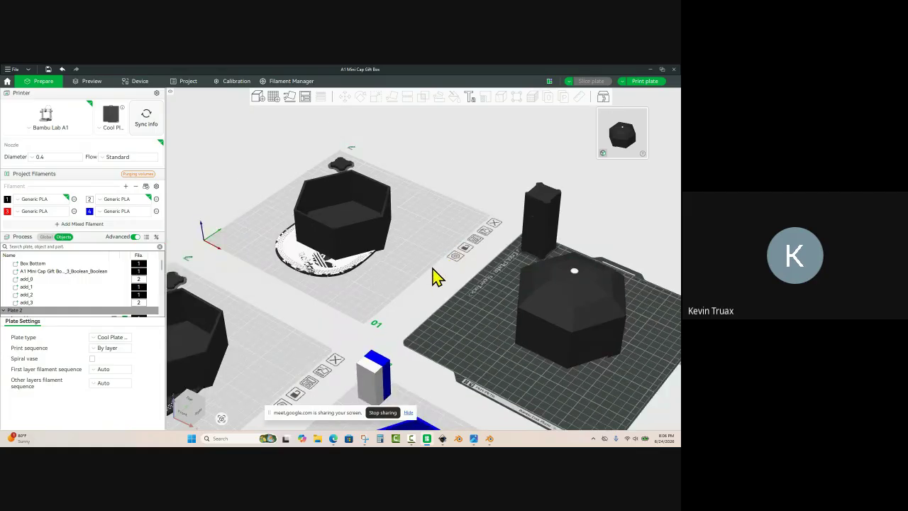
# Step: Examine the overall layout of all six plates, including the blue boxes and the separate hexagonal ring
pyautogui.scroll(-5, 436, 205)
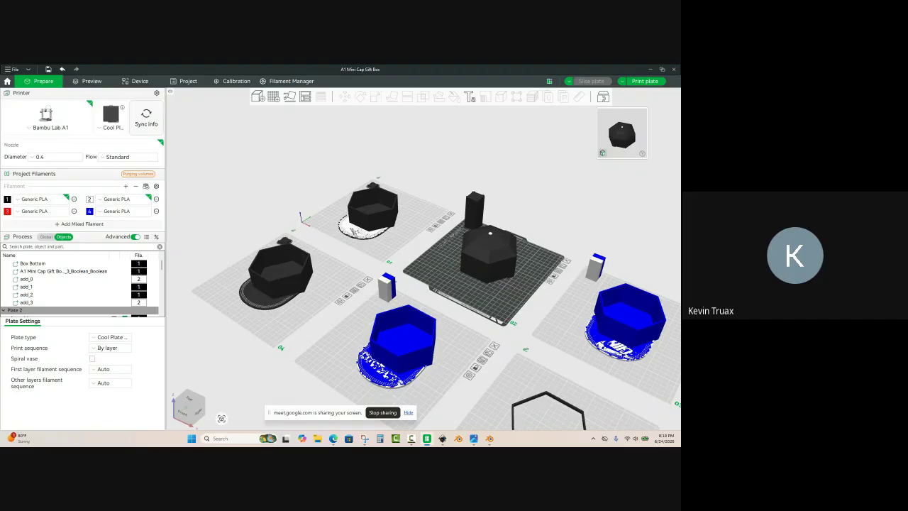
pyautogui.scroll(-5, 409, 190)
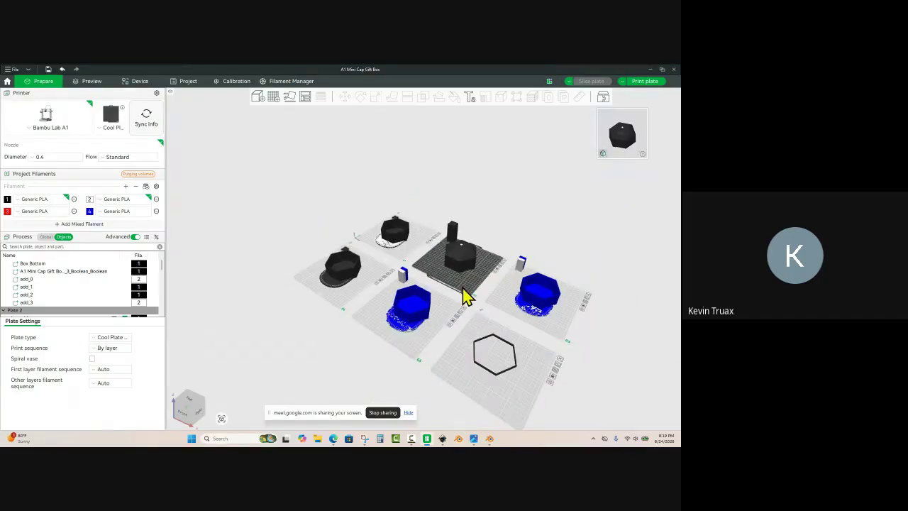
pyautogui.scroll(3, 478, 300)
pyautogui.moveTo(496, 329); pyautogui.dragTo(389, 246, button='right')
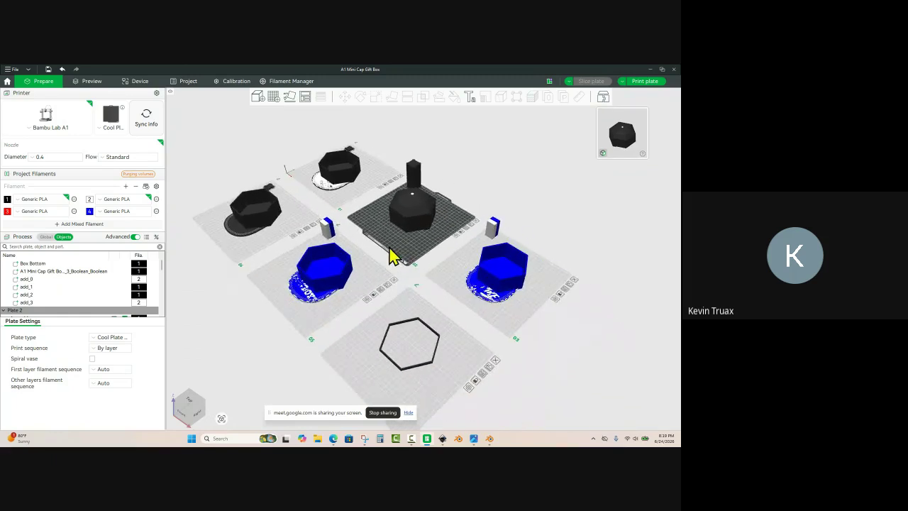
pyautogui.moveTo(400, 267); pyautogui.dragTo(404, 268)
pyautogui.scroll(3, 407, 277)
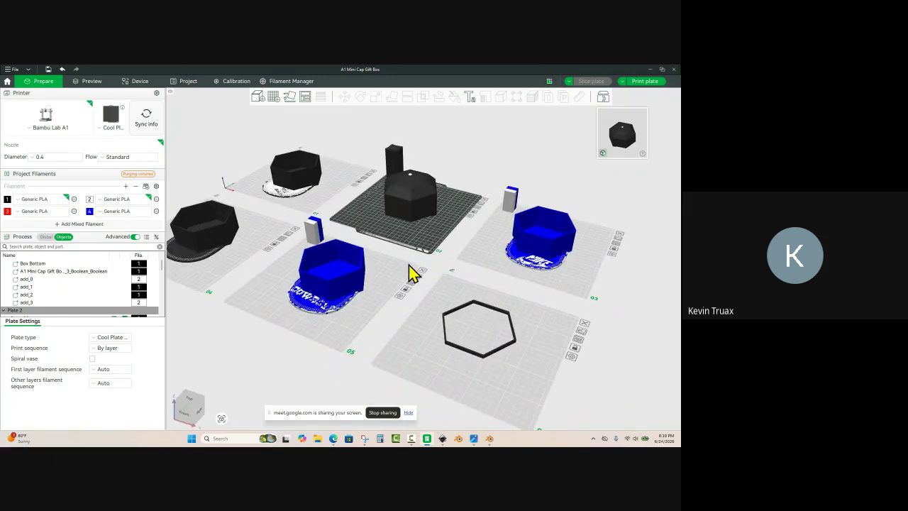